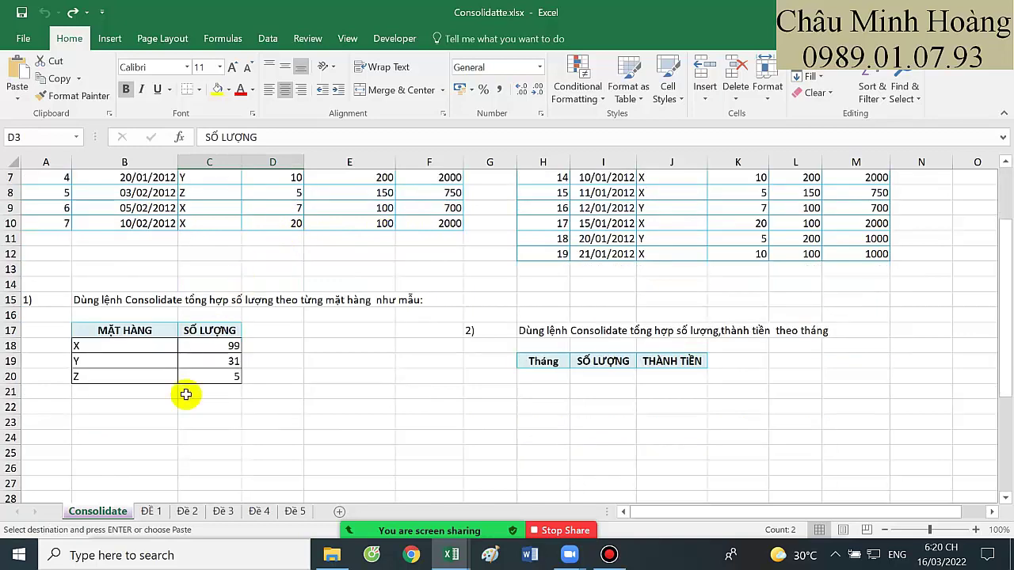
- Place the MẶT HÀNG and SỐ LƯỢNG headers in B25:C25 and select them as the consolidation output range
{"action": "left_click", "coordinate": [135, 453]}
{"action": "type", "text": "MẶT HÀNG\tSỐ LƯỢNG"}
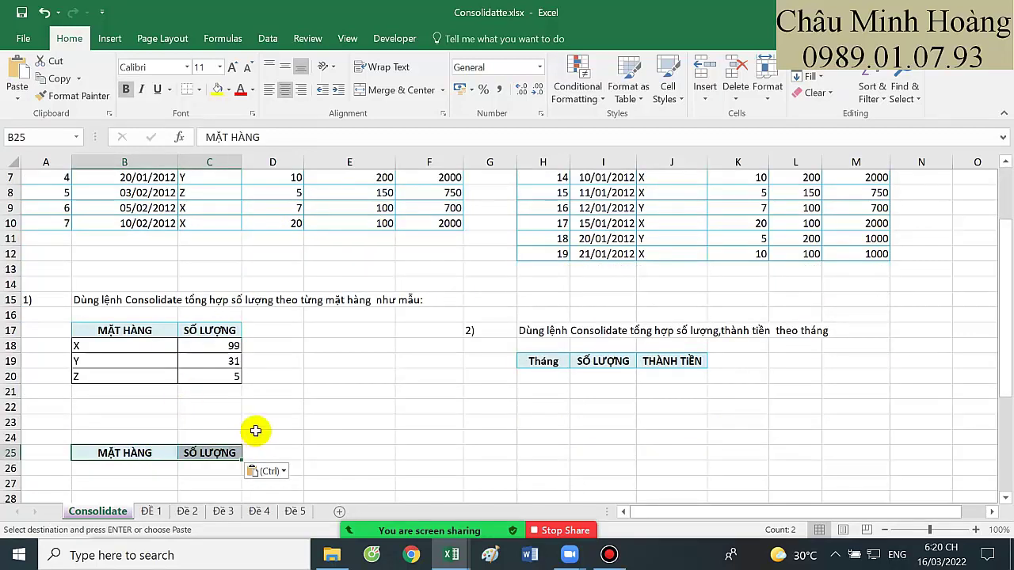
{"action": "left_click_drag", "start_coordinate": [169, 451], "coordinate": [219, 451]}
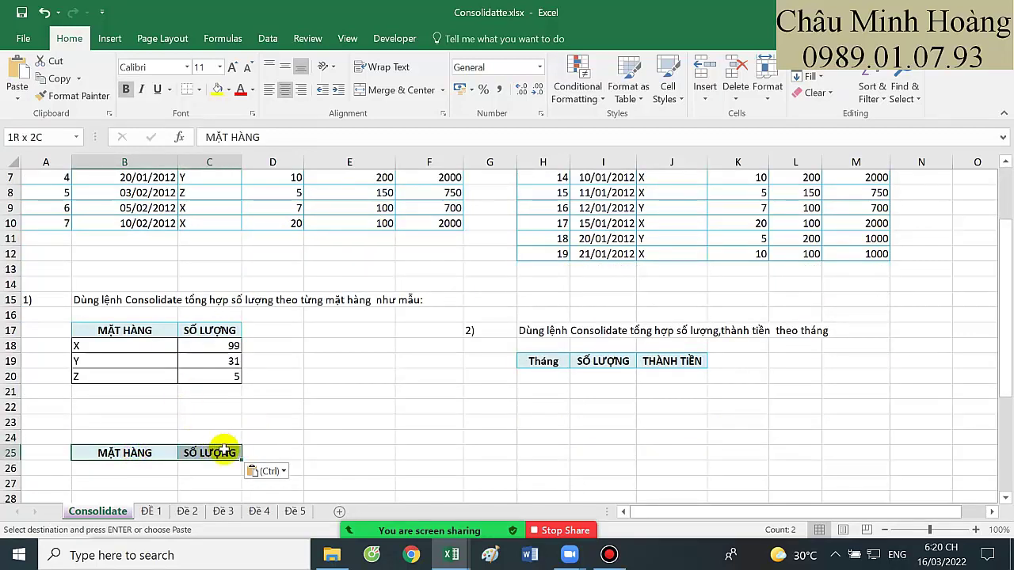
{"action": "left_click_drag", "start_coordinate": [155, 452], "coordinate": [216, 457]}
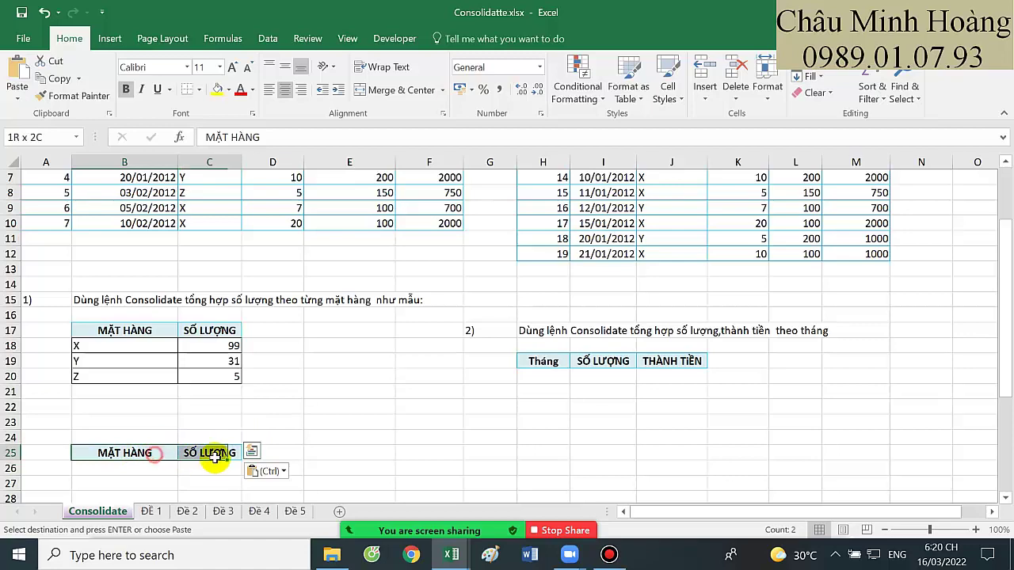
- Open Consolidate and remove both existing references, $L$3:$O$12 and $D$3:$G$10
{"action": "left_click", "coordinate": [269, 39]}
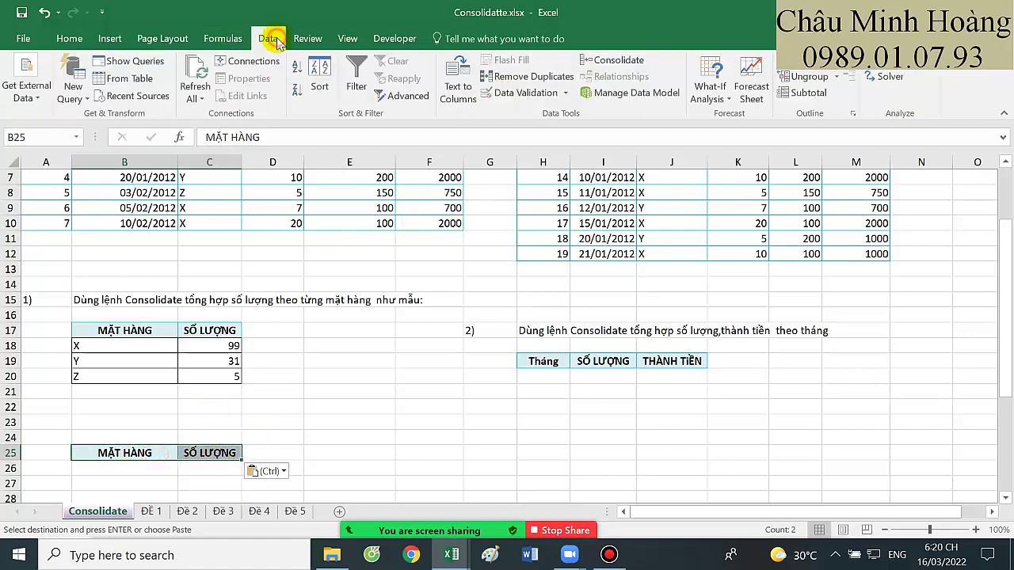
{"action": "left_click", "coordinate": [626, 61]}
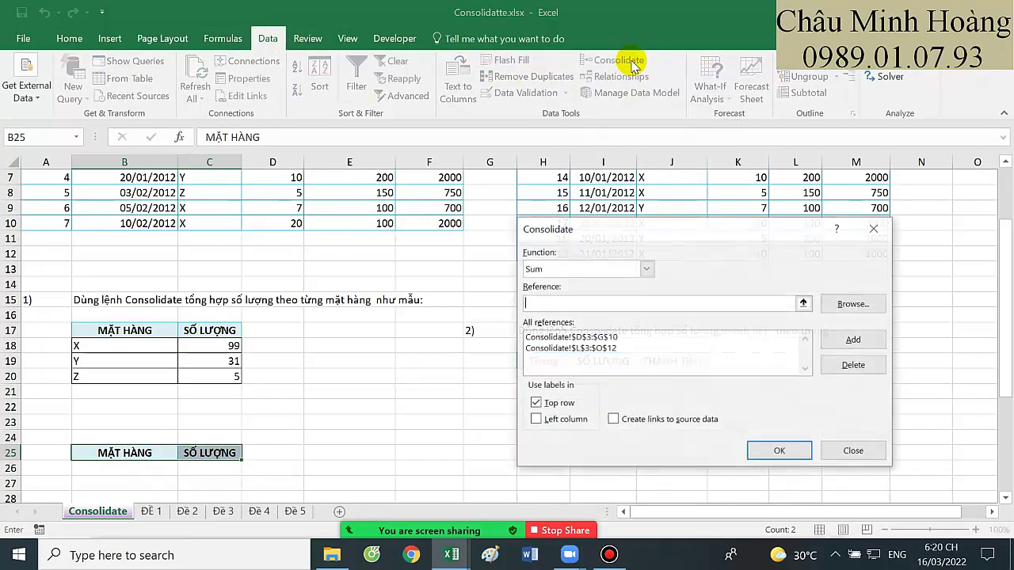
{"action": "left_click", "coordinate": [614, 349]}
{"action": "left_click", "coordinate": [847, 366]}
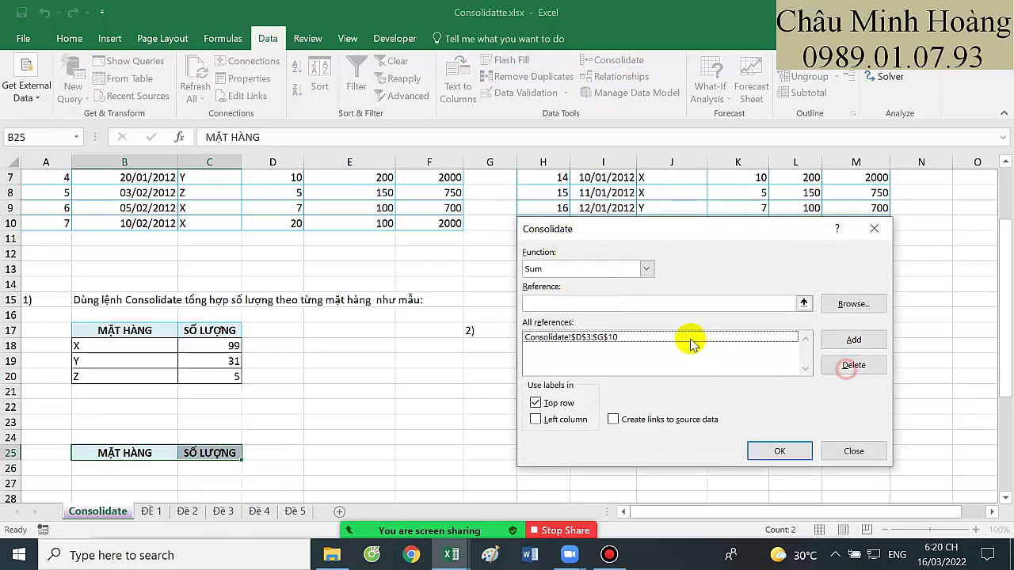
{"action": "left_click", "coordinate": [686, 338]}
{"action": "left_click", "coordinate": [844, 366]}
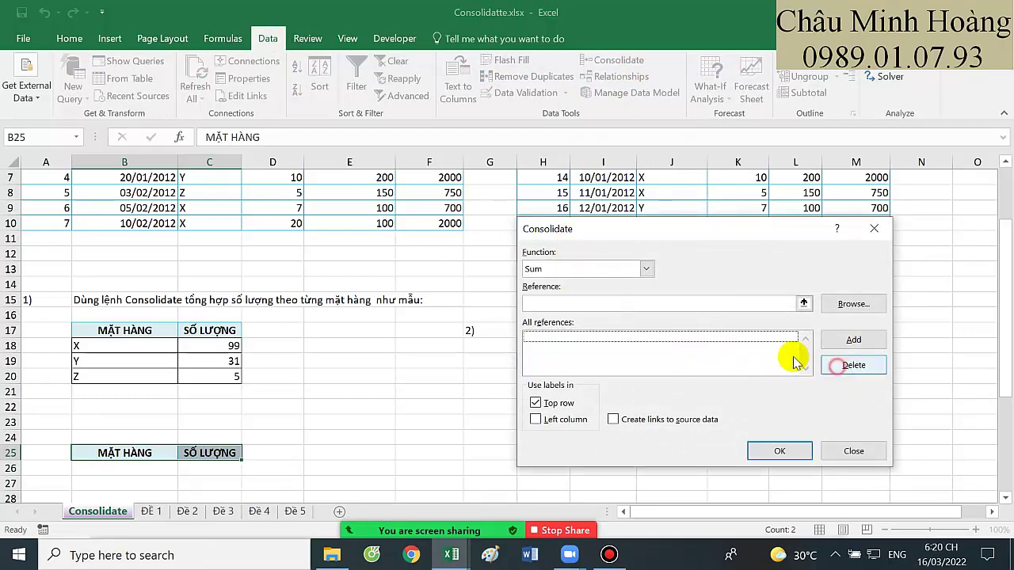
- Consolidate store 1's range C3:D10 by Sum into the B25:C25 table, using left column labels as well
{"action": "left_click", "coordinate": [589, 303]}
{"action": "scroll", "coordinate": [301, 293], "scroll_direction": "up", "scroll_amount": 2}
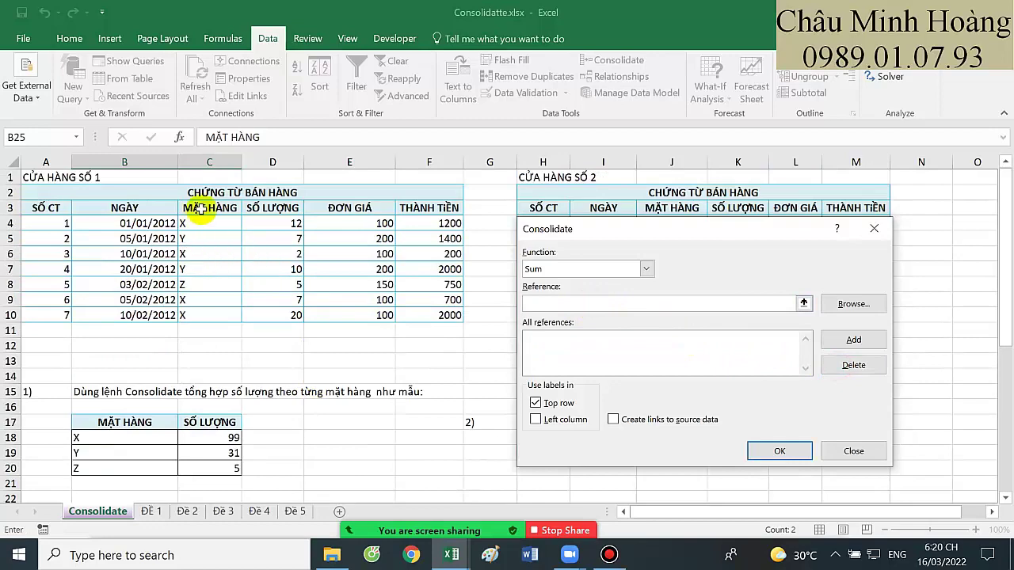
{"action": "left_click_drag", "start_coordinate": [202, 210], "coordinate": [294, 315]}
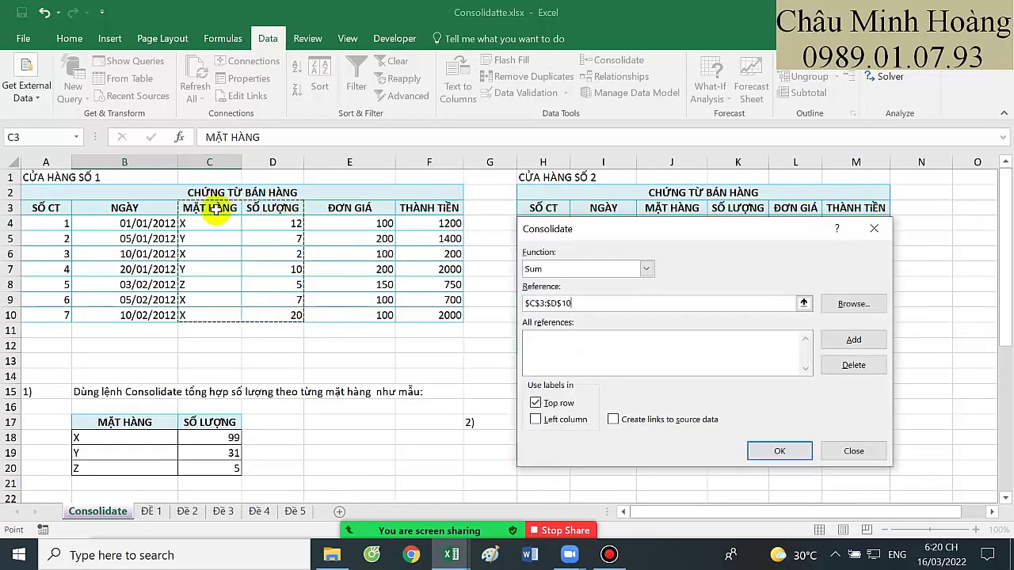
{"action": "left_click_drag", "start_coordinate": [214, 209], "coordinate": [295, 315]}
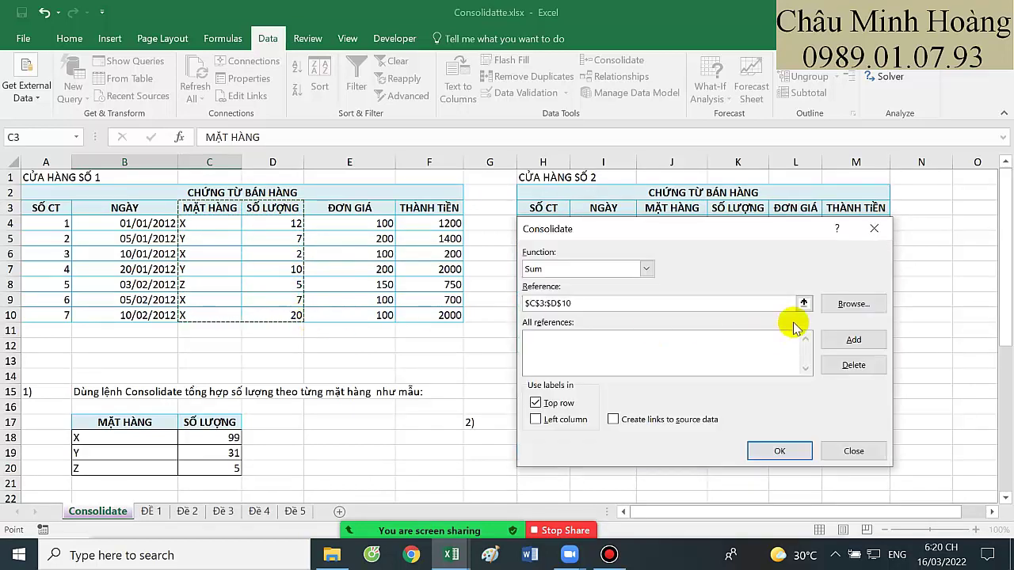
{"action": "left_click", "coordinate": [851, 339]}
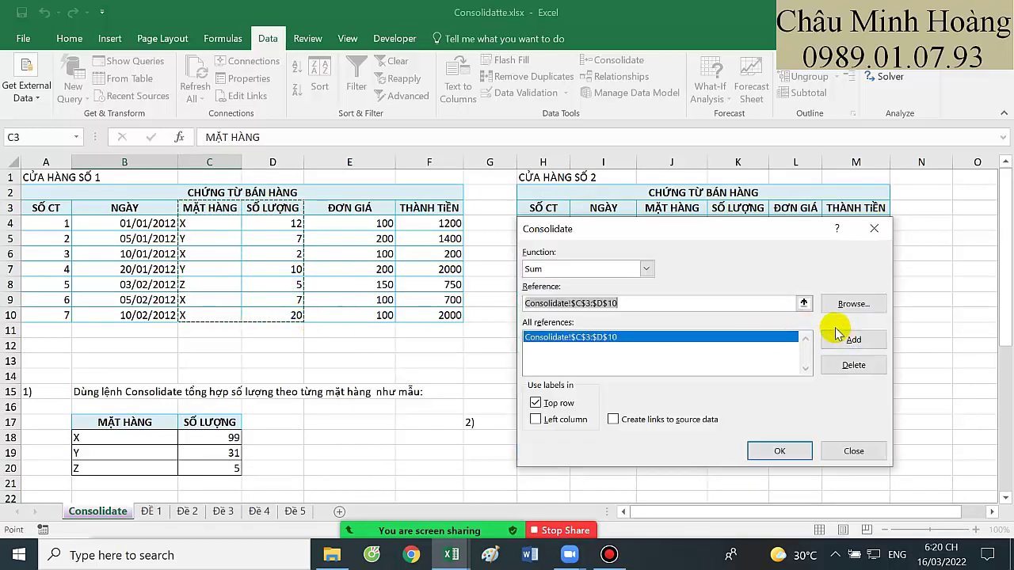
{"action": "left_click", "coordinate": [557, 422]}
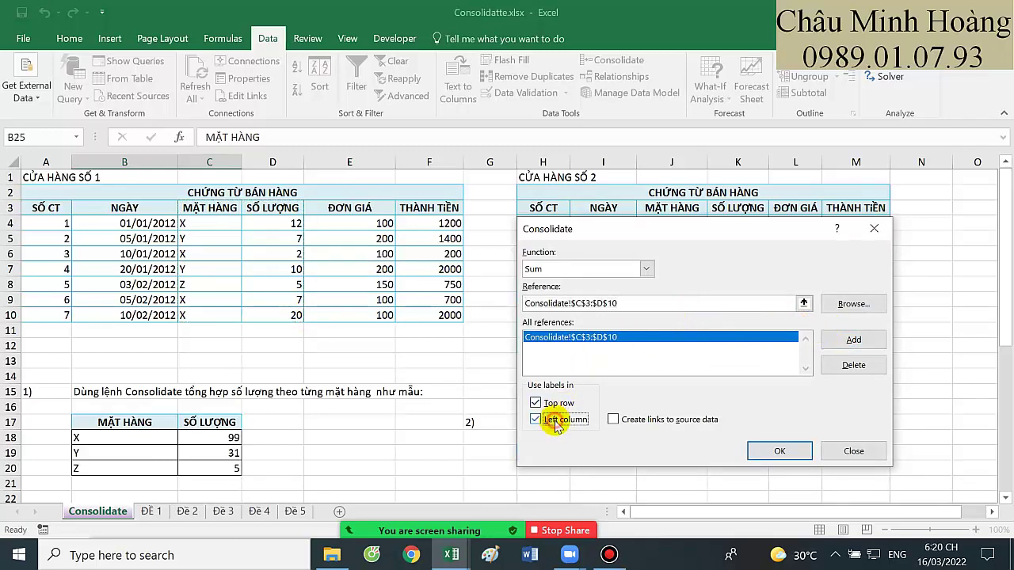
{"action": "left_click", "coordinate": [770, 452]}
- Compare the consolidated quantities with the sample table in B17:C20 and review store 2's sales data
{"action": "scroll", "coordinate": [380, 343], "scroll_direction": "down", "scroll_amount": 2}
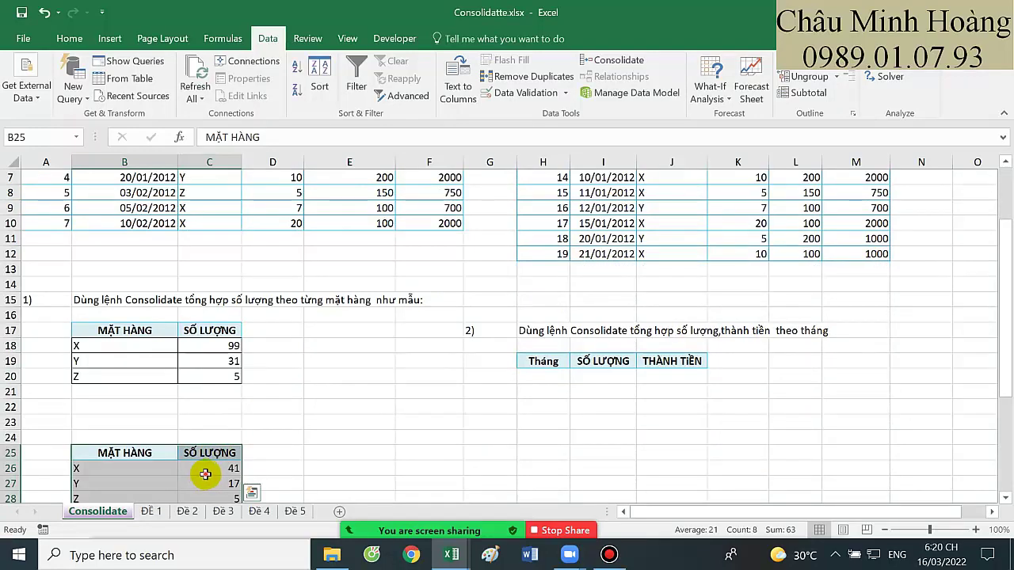
{"action": "left_click", "coordinate": [205, 472]}
{"action": "left_click", "coordinate": [222, 346], "text": "ctrl"}
{"action": "scroll", "coordinate": [340, 333], "scroll_direction": "down", "scroll_amount": 1}
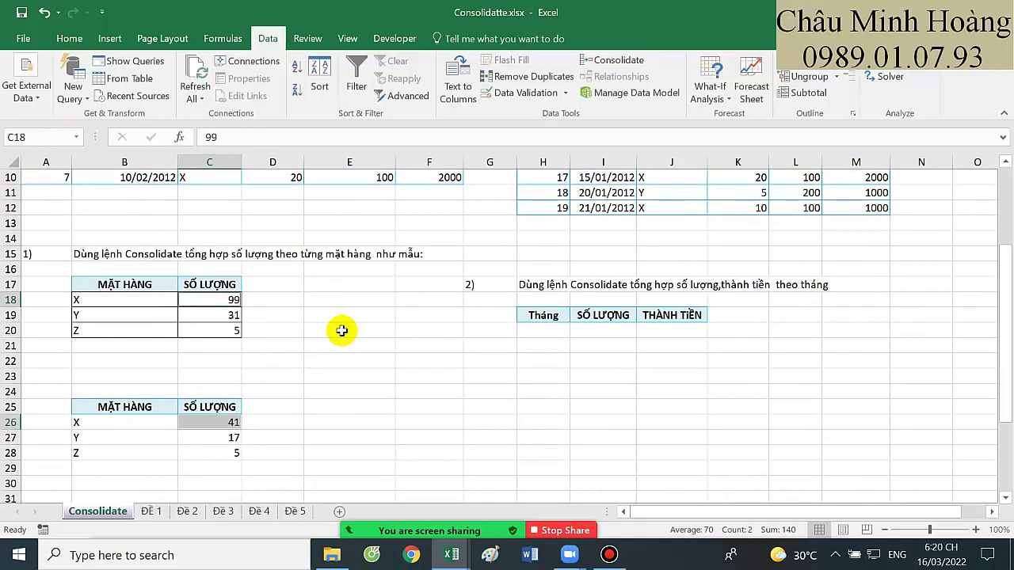
{"action": "left_click", "coordinate": [232, 437]}
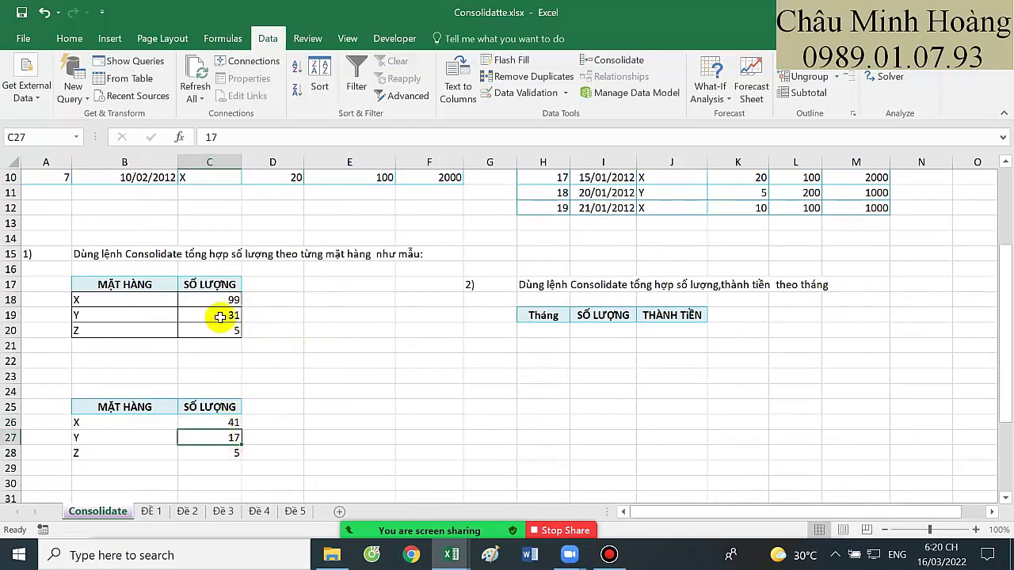
{"action": "scroll", "coordinate": [289, 353], "scroll_direction": "up", "scroll_amount": 3}
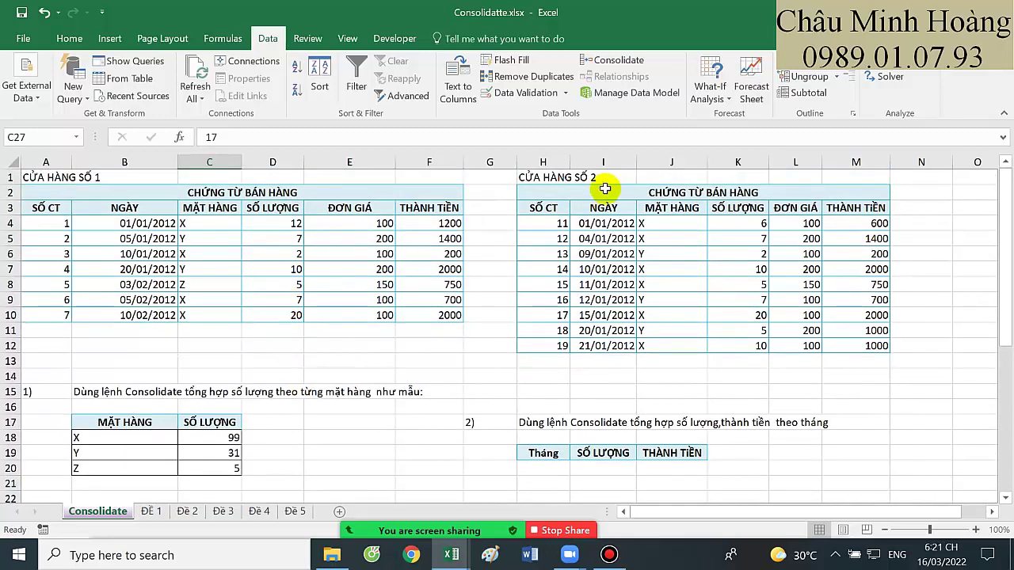
{"action": "left_click_drag", "start_coordinate": [604, 207], "coordinate": [879, 346]}
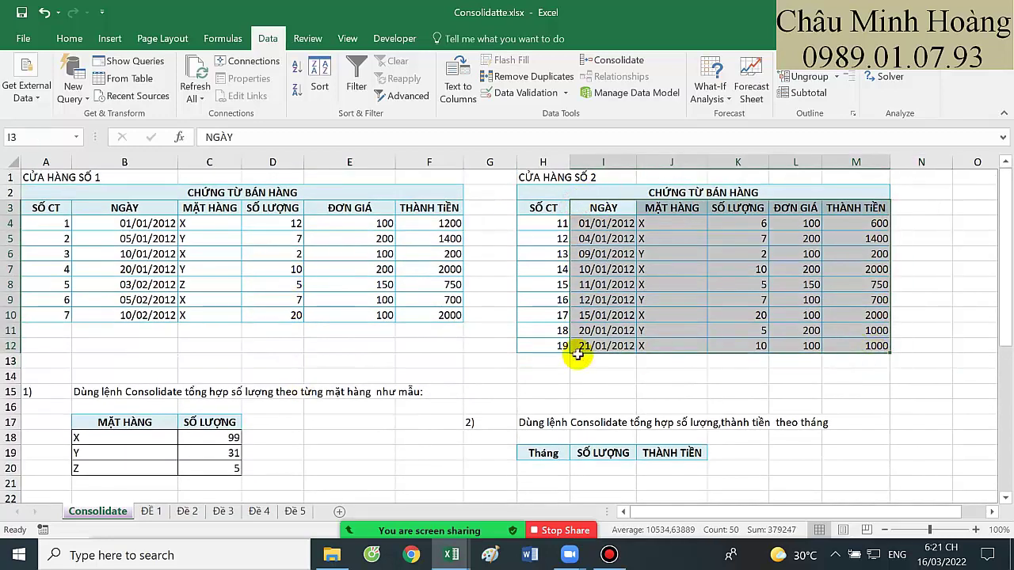
- Consolidate into B25:C25 again, adding store 2's range J3:K12 as a second reference
{"action": "scroll", "coordinate": [578, 355], "scroll_direction": "down", "scroll_amount": 3}
{"action": "left_click_drag", "start_coordinate": [111, 406], "coordinate": [208, 406]}
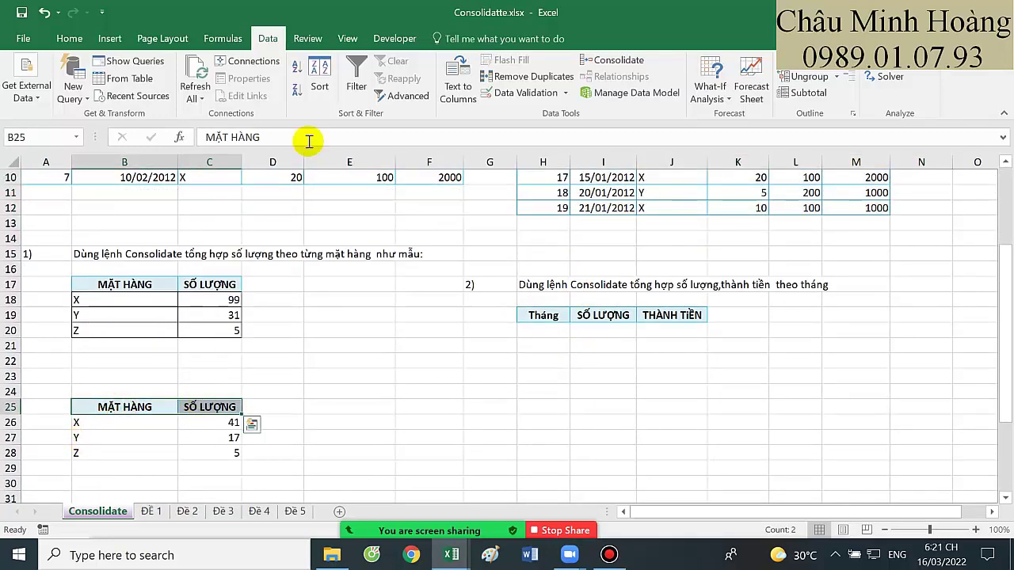
{"action": "left_click", "coordinate": [614, 64]}
{"action": "scroll", "coordinate": [567, 238], "scroll_direction": "up", "scroll_amount": 3}
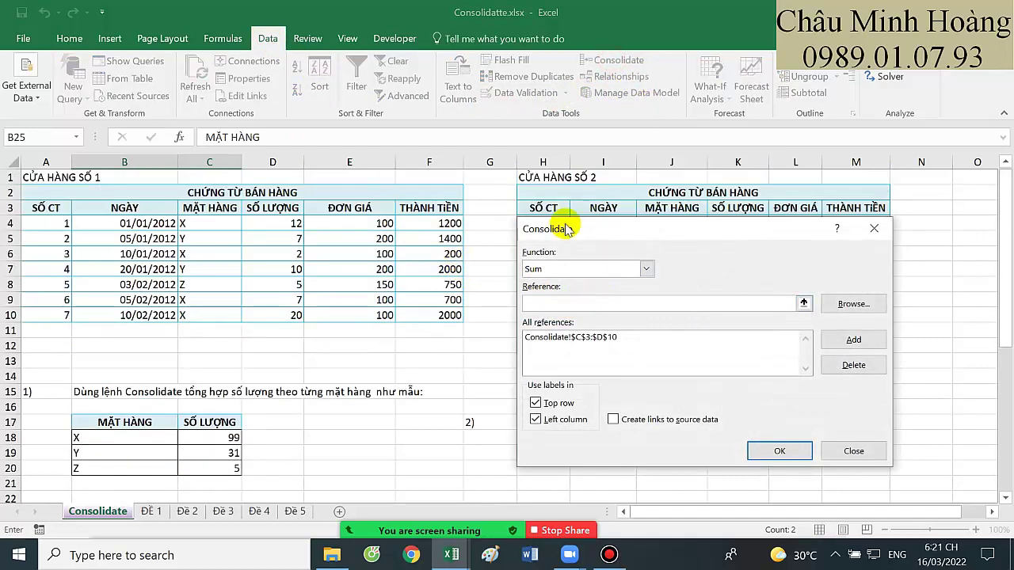
{"action": "left_click_drag", "start_coordinate": [616, 234], "coordinate": [642, 321]}
{"action": "left_click_drag", "start_coordinate": [682, 212], "coordinate": [736, 344]}
{"action": "left_click_drag", "start_coordinate": [675, 314], "coordinate": [373, 222]}
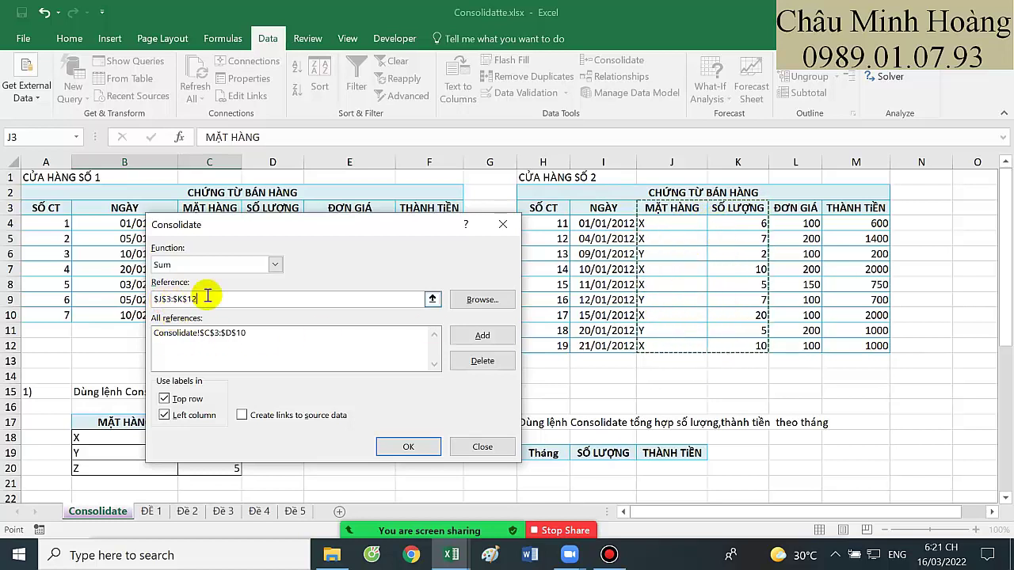
{"action": "left_click", "coordinate": [482, 335]}
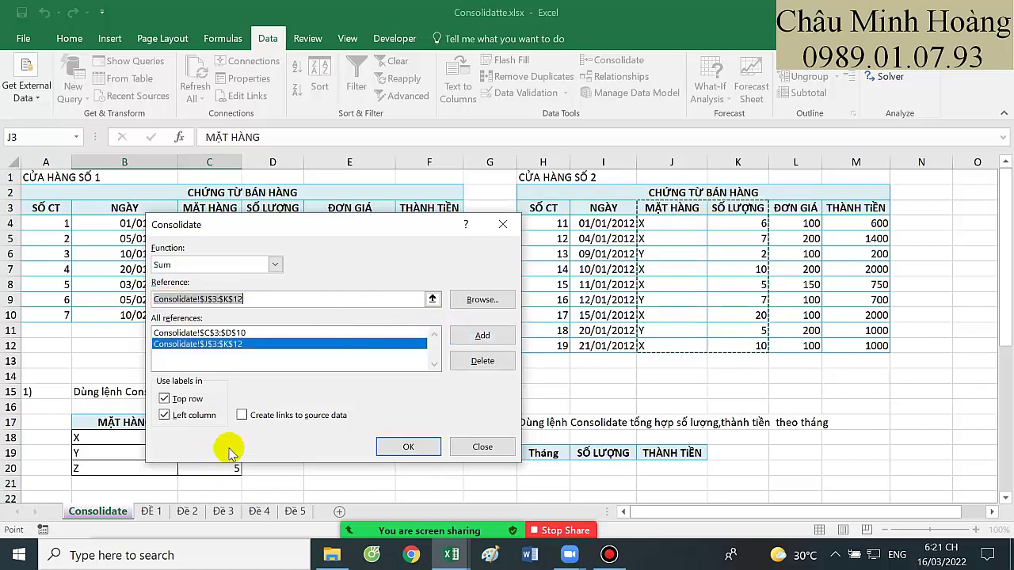
{"action": "left_click", "coordinate": [406, 442]}
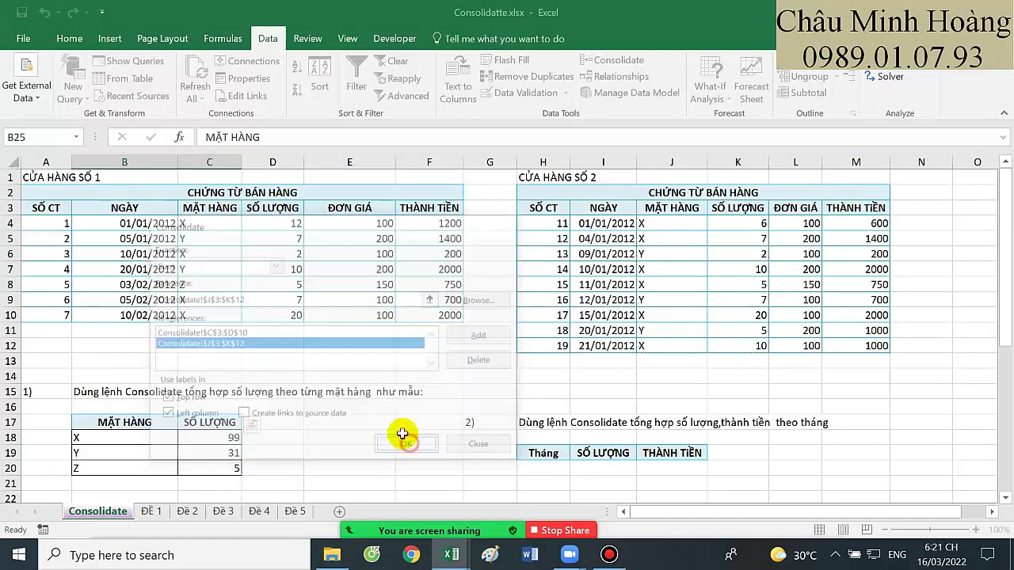
- Check the consolidated item table, and review exercise 2's month summary headers against the source tables
{"action": "scroll", "coordinate": [226, 356], "scroll_direction": "down", "scroll_amount": 2}
{"action": "left_click_drag", "start_coordinate": [128, 315], "coordinate": [227, 358]}
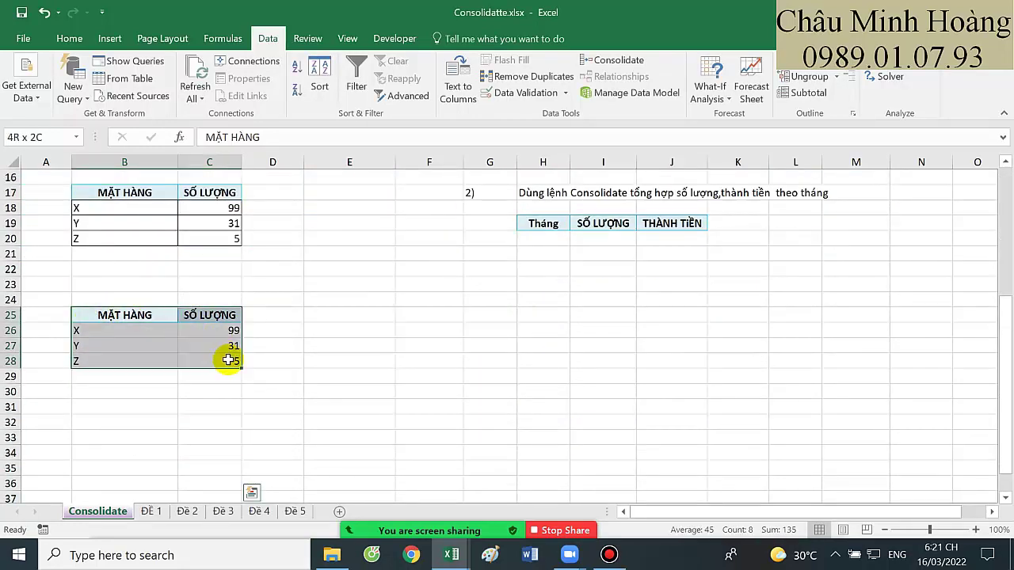
{"action": "scroll", "coordinate": [491, 339], "scroll_direction": "up", "scroll_amount": 2}
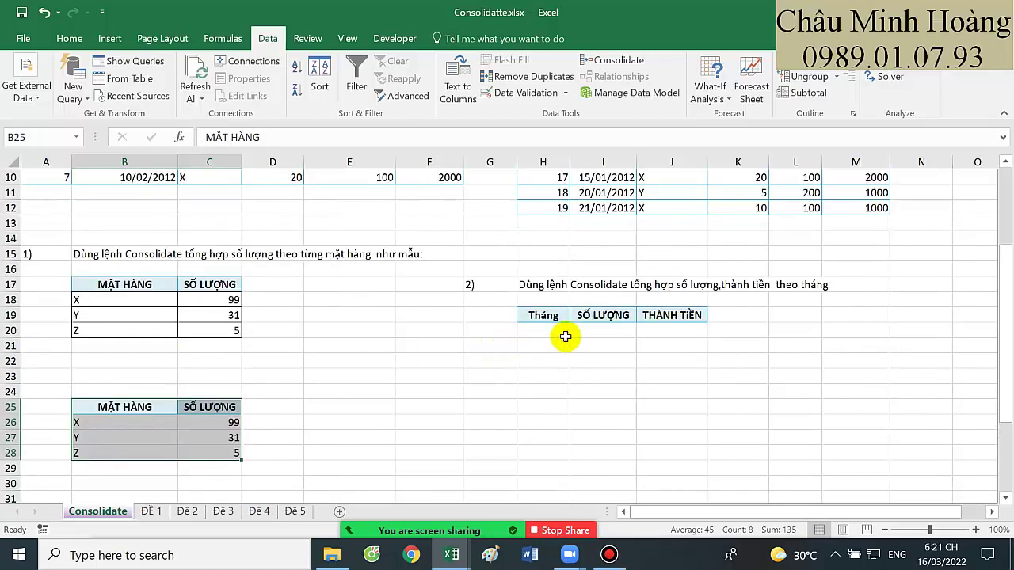
{"action": "left_click_drag", "start_coordinate": [558, 317], "coordinate": [691, 362]}
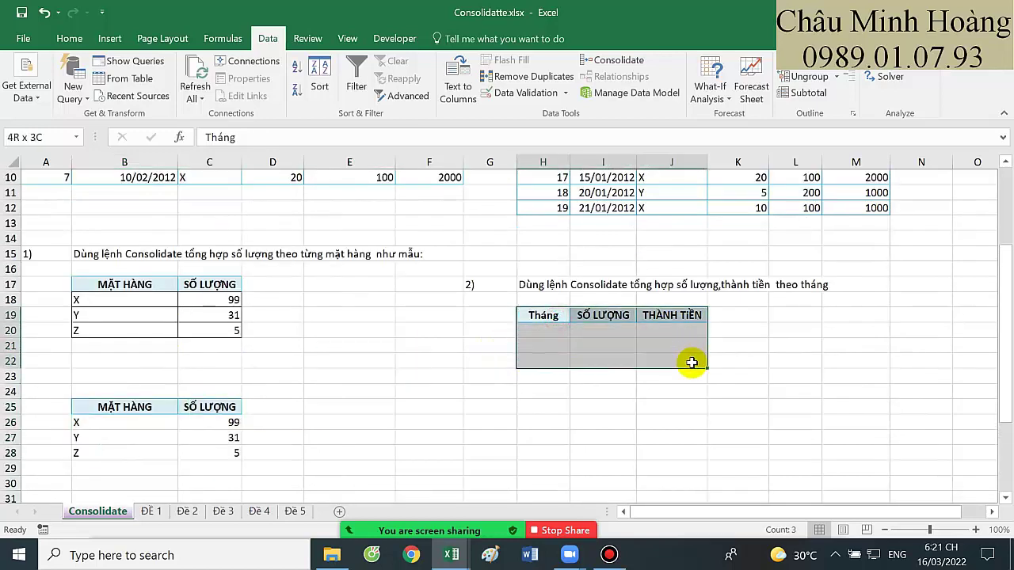
{"action": "scroll", "coordinate": [498, 333], "scroll_direction": "up", "scroll_amount": 3}
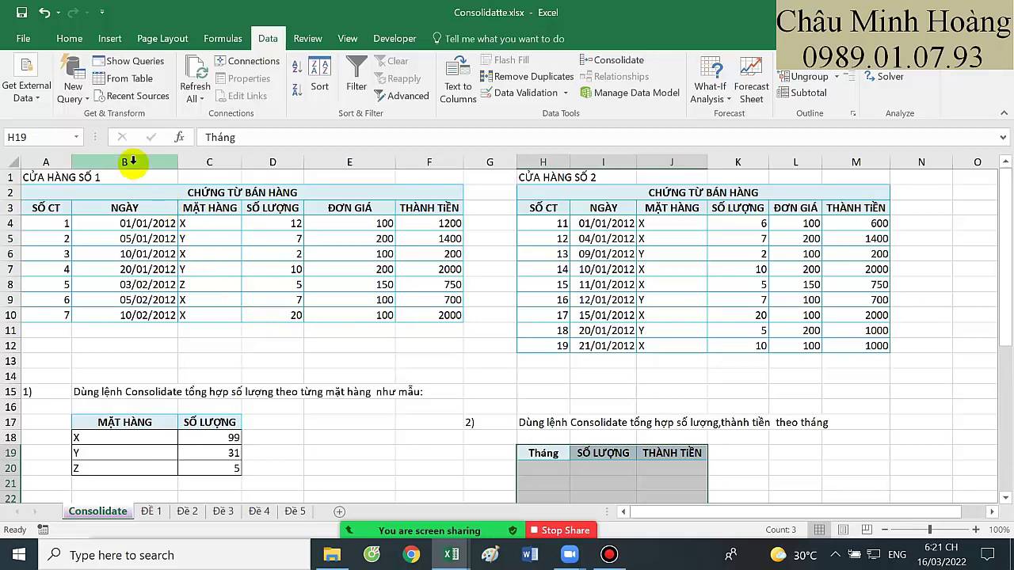
- Try inserting an empty column before column C, and undo the insertion
{"action": "left_click", "coordinate": [131, 161]}
{"action": "left_click", "coordinate": [197, 156]}
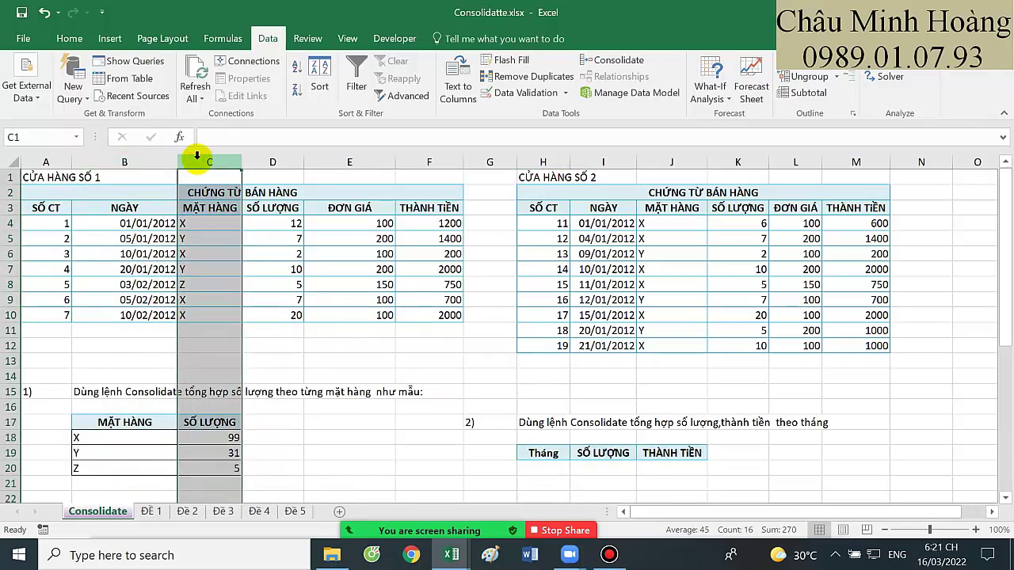
{"action": "right_click", "coordinate": [197, 156]}
{"action": "left_click", "coordinate": [238, 266]}
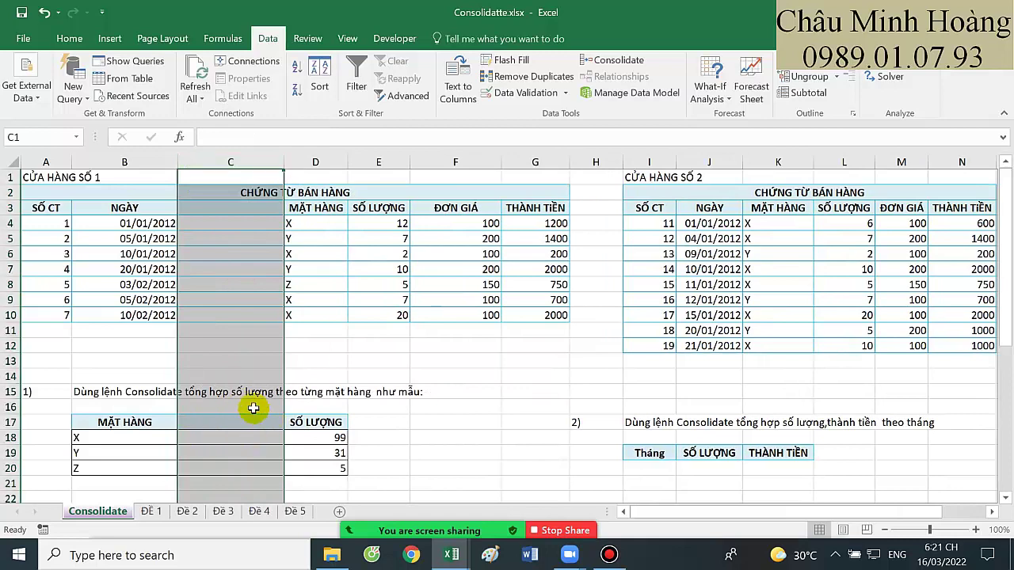
{"action": "key", "text": "ctrl+z"}
- Move store 1's block C3:F10 one column over to start at D3, freeing column C beside the dates
{"action": "left_click_drag", "start_coordinate": [205, 207], "coordinate": [444, 301]}
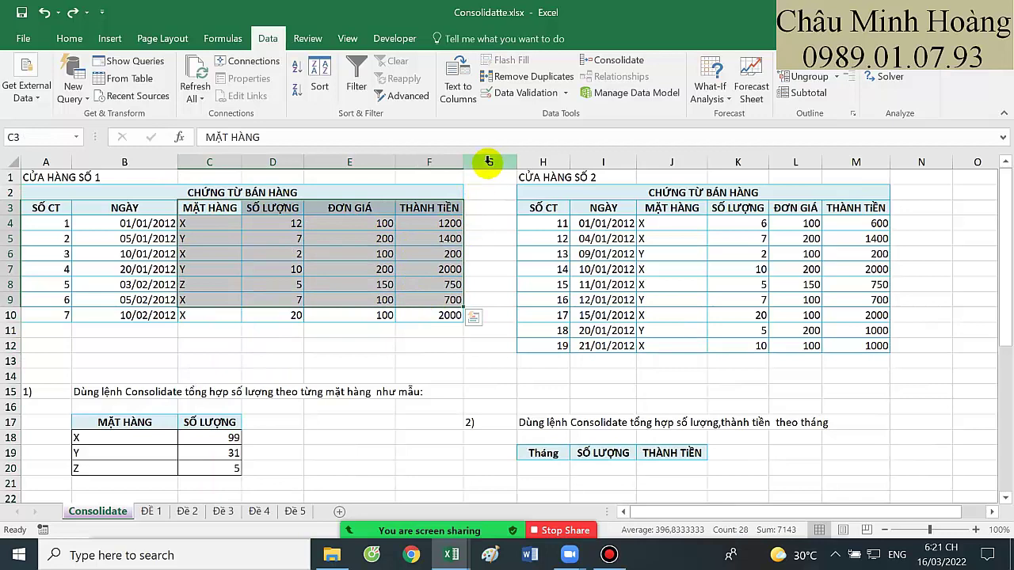
{"action": "left_click_drag", "start_coordinate": [200, 212], "coordinate": [415, 307]}
{"action": "key", "text": "ctrl+c"}
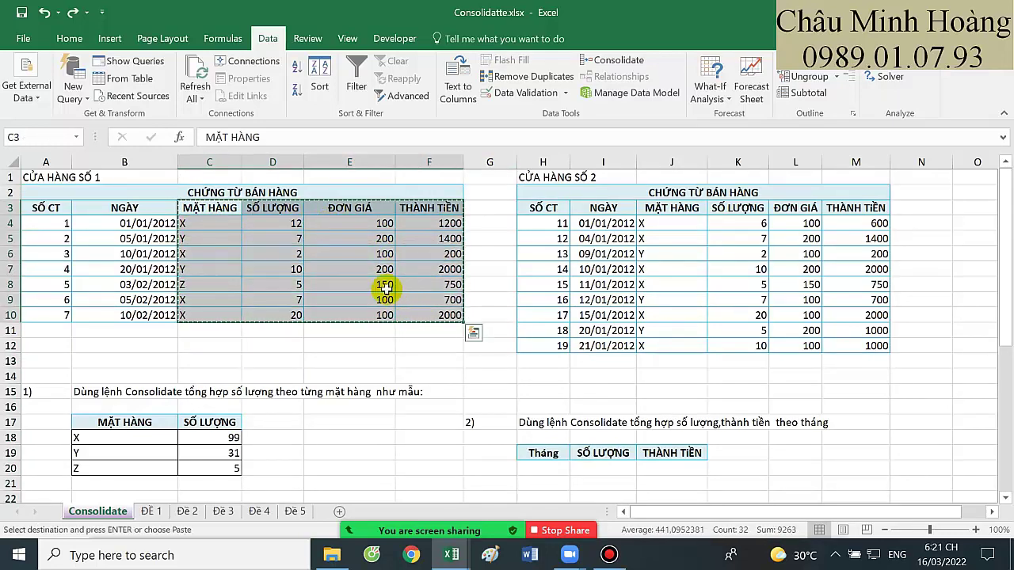
{"action": "left_click", "coordinate": [266, 210]}
{"action": "key", "text": "Return"}
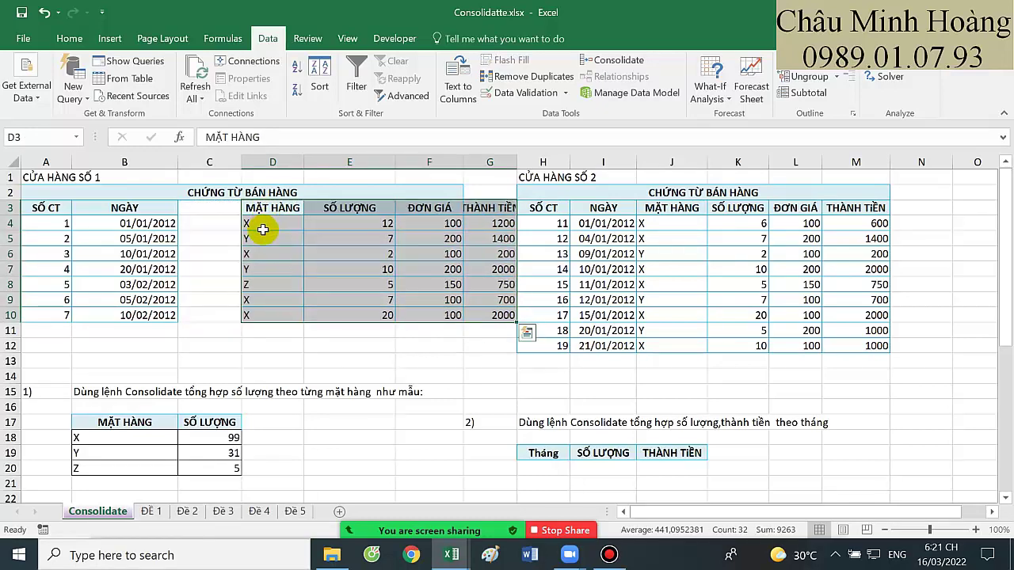
- Enter the header Tháng in cell C3 of store 1's table
{"action": "left_click", "coordinate": [207, 208]}
{"action": "type", "text": "T"}
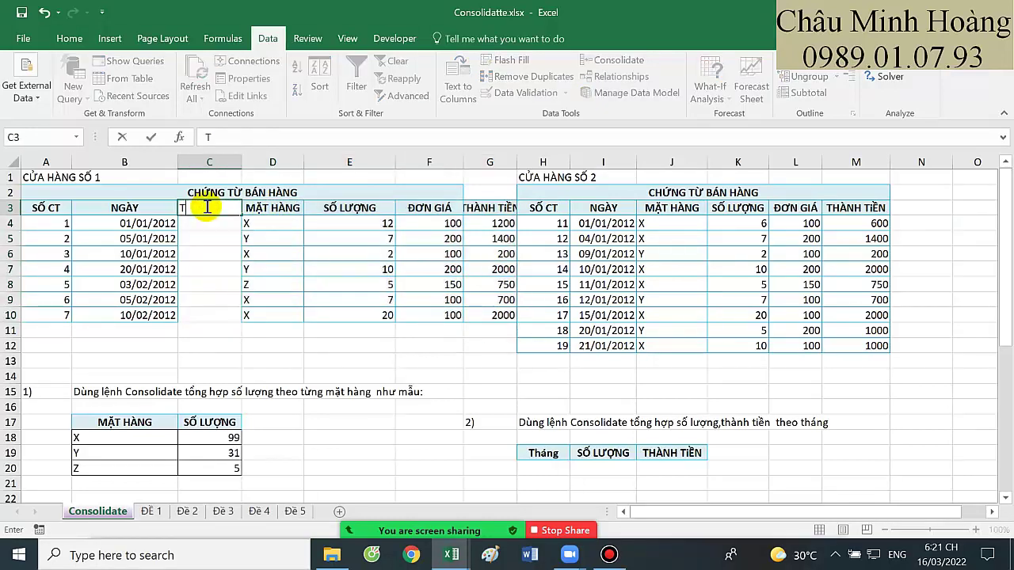
{"action": "type", "text": "háng"}
{"action": "key", "text": "Return"}
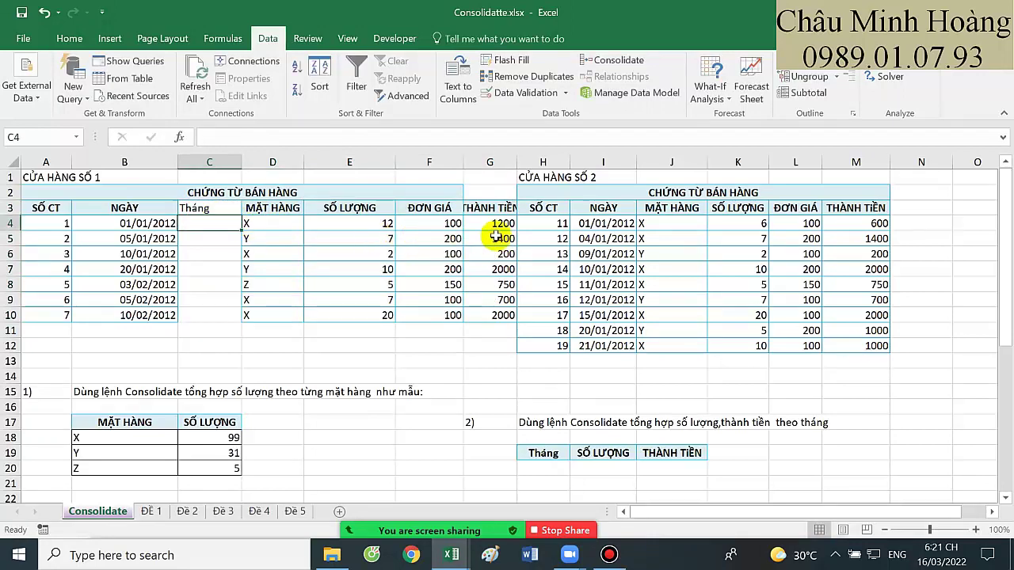
- Move store 2's block J3:M12 one column over to start at K3, and select the emptied header cell J3
{"action": "left_click_drag", "start_coordinate": [671, 208], "coordinate": [881, 345]}
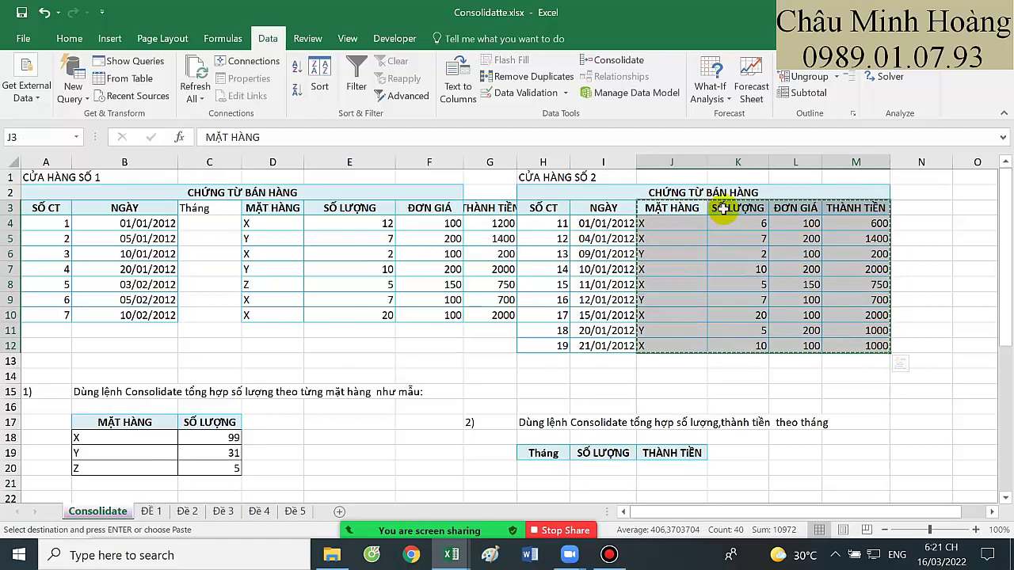
{"action": "left_click_drag", "start_coordinate": [637, 216], "coordinate": [711, 218]}
{"action": "left_click", "coordinate": [661, 208]}
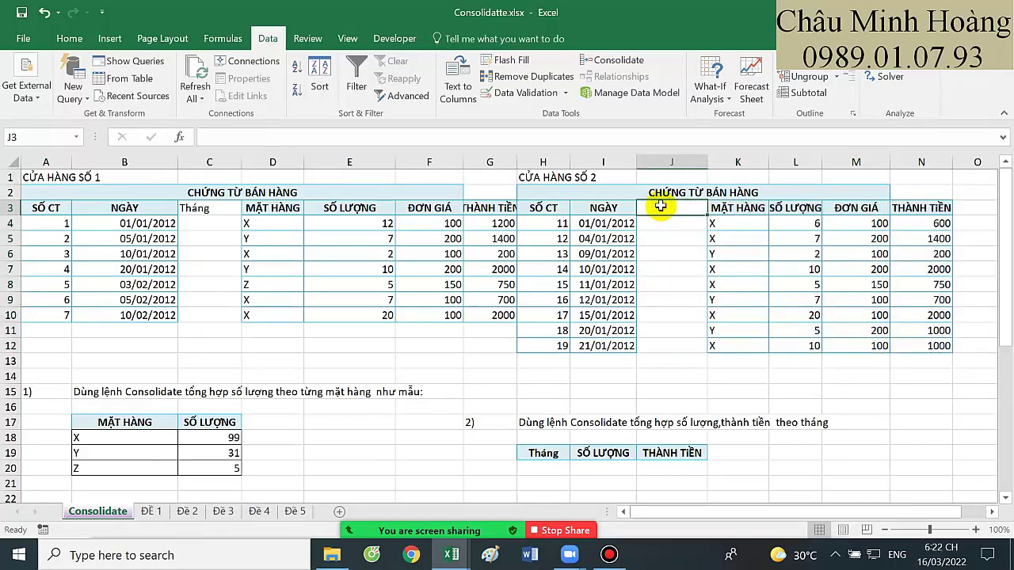
- Enter the header Tháng in cell J3 of store 2's table
{"action": "type", "text": "Tháng"}
{"action": "key", "text": "Return"}
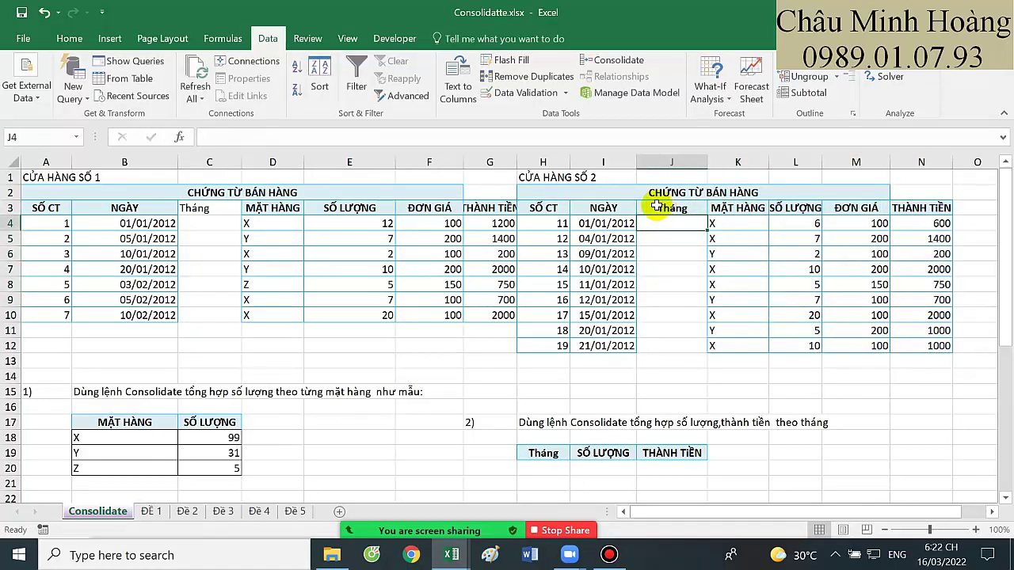
- Enter the formula ="Tháng "&MONTH(B4) in cell C4 of store 1's table and fill it down to C10
{"action": "left_click", "coordinate": [222, 218]}
{"action": "type", "text": "=mo"}
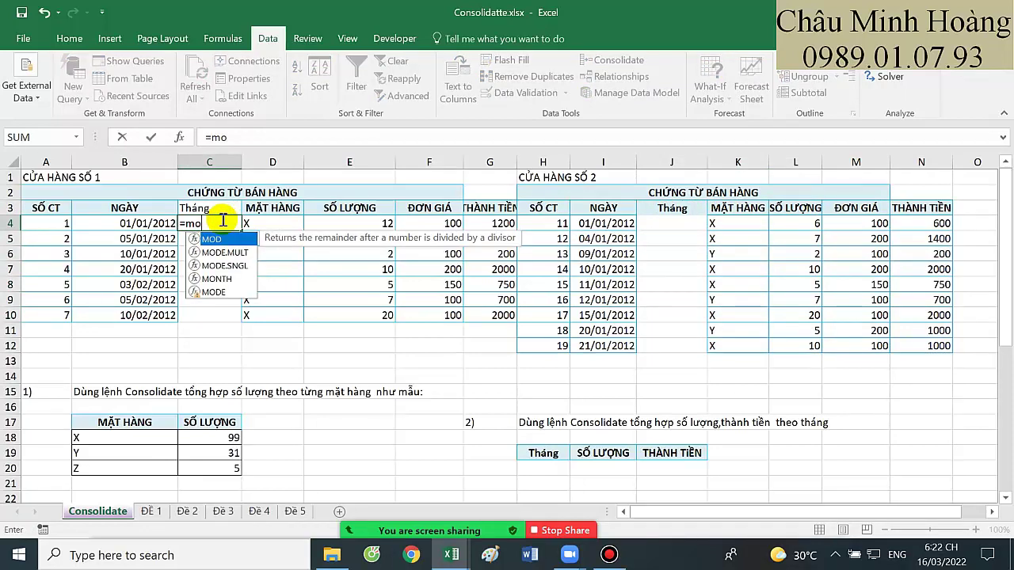
{"action": "key", "text": "BackSpace"}
{"action": "key", "text": "BackSpace"}
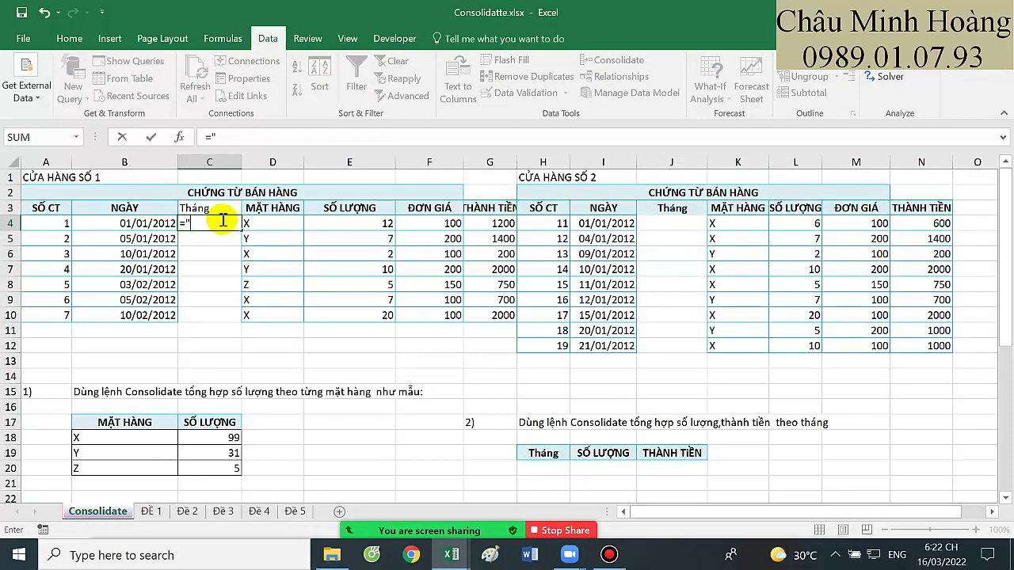
{"action": "type", "text": "\"Tháng \"&mo"}
{"action": "key", "text": "Tab"}
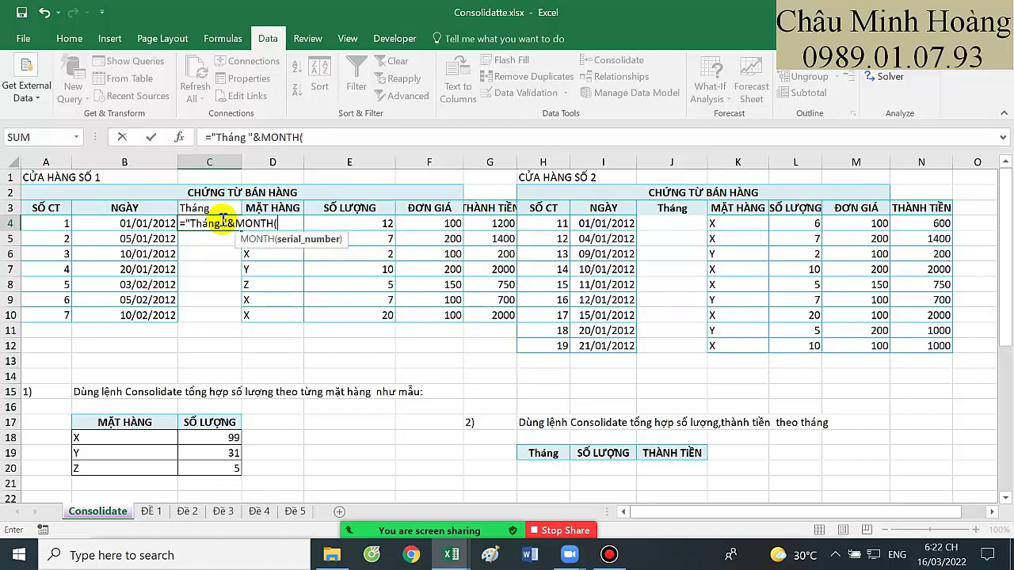
{"action": "left_click", "coordinate": [138, 227]}
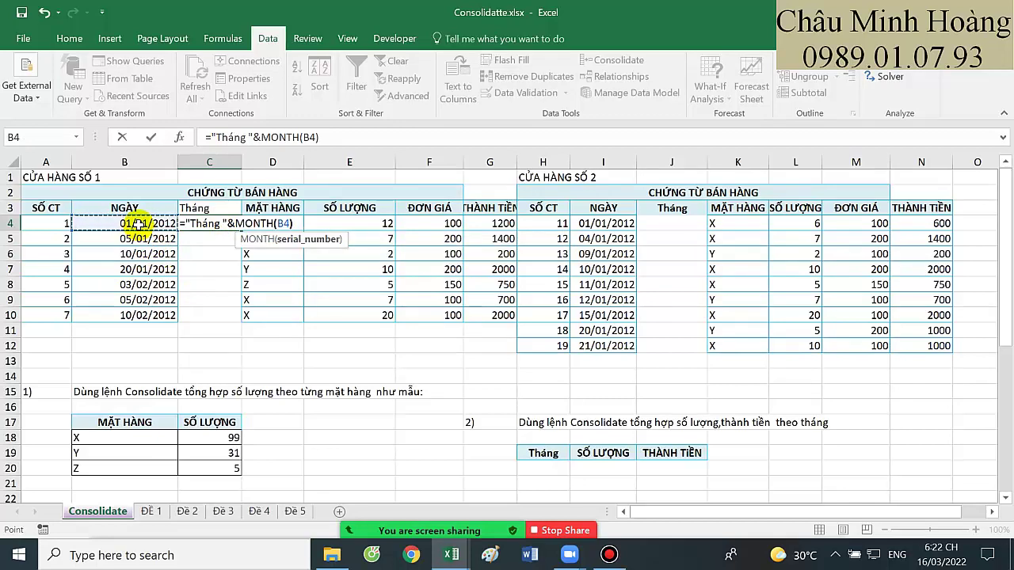
{"action": "type", "text": ")"}
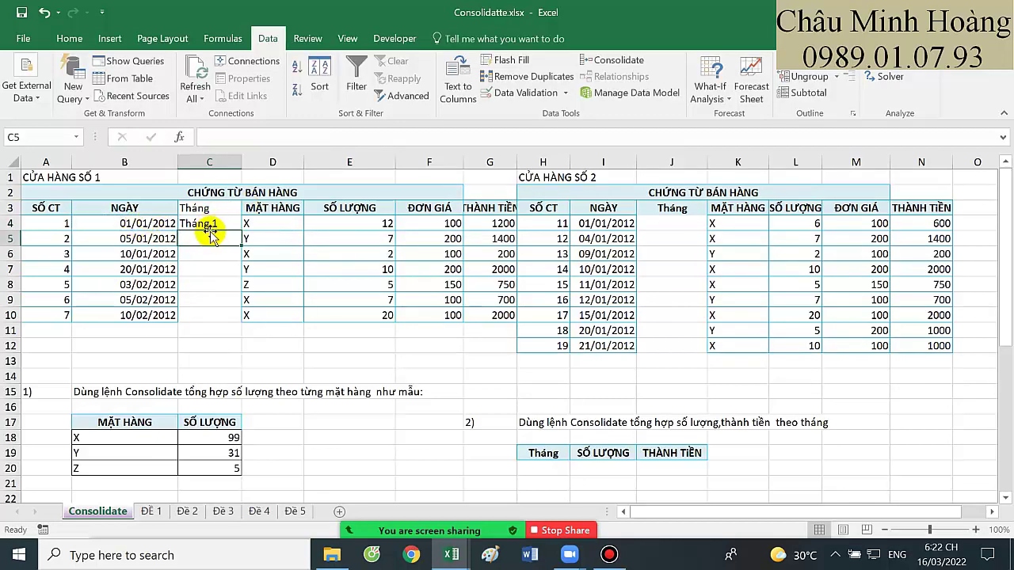
{"action": "left_click", "coordinate": [208, 225]}
{"action": "left_click_drag", "start_coordinate": [241, 231], "coordinate": [240, 329]}
- Enter the formula ="Tháng "&MONTH(I4) in cell J4 of store 2's table and fill it down to J12
{"action": "left_click", "coordinate": [686, 227]}
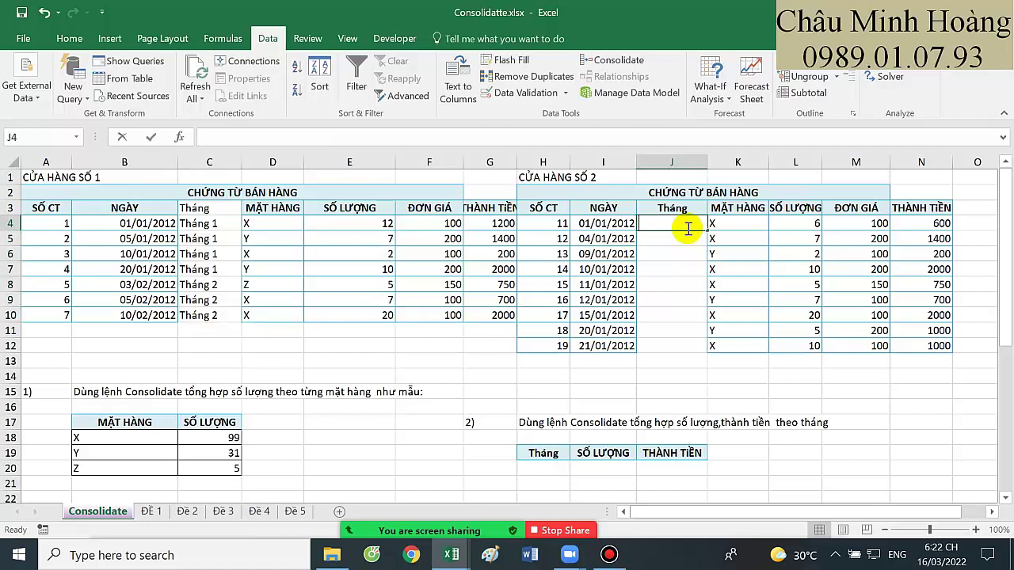
{"action": "type", "text": "=\"Tháng"}
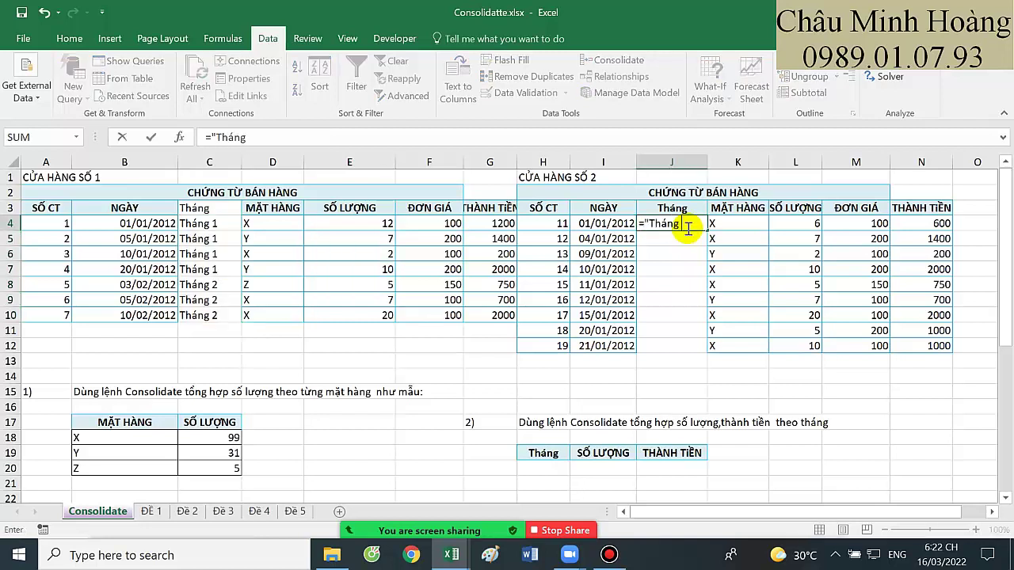
{"action": "type", "text": " \"&mont"}
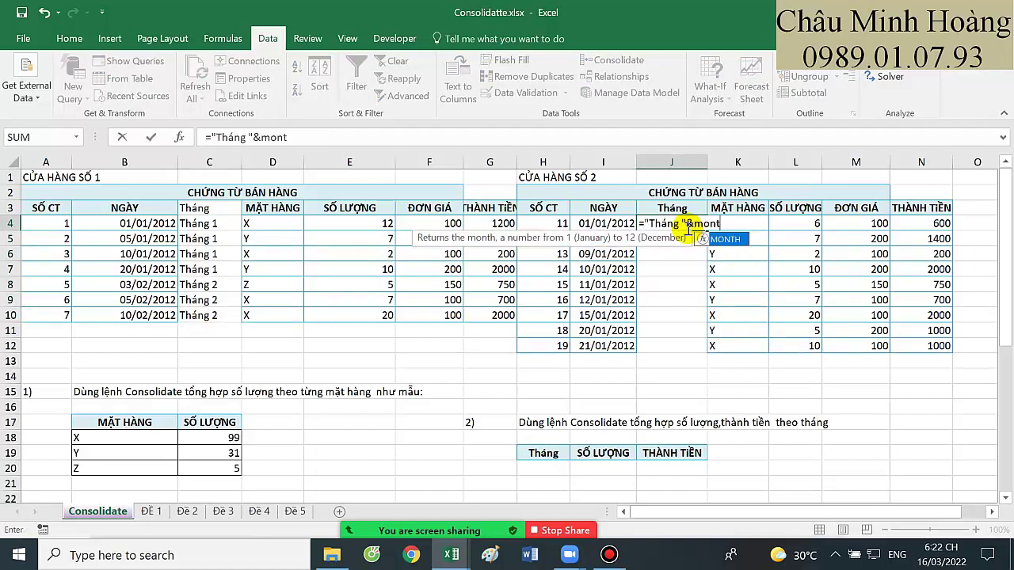
{"action": "key", "text": "Tab"}
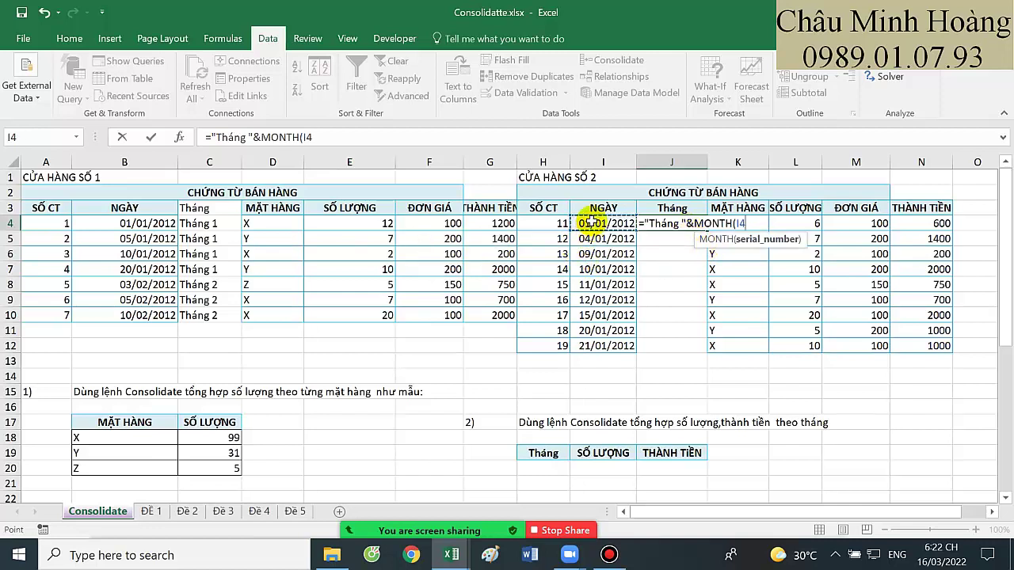
{"action": "key", "text": "Return"}
{"action": "left_click", "coordinate": [658, 224]}
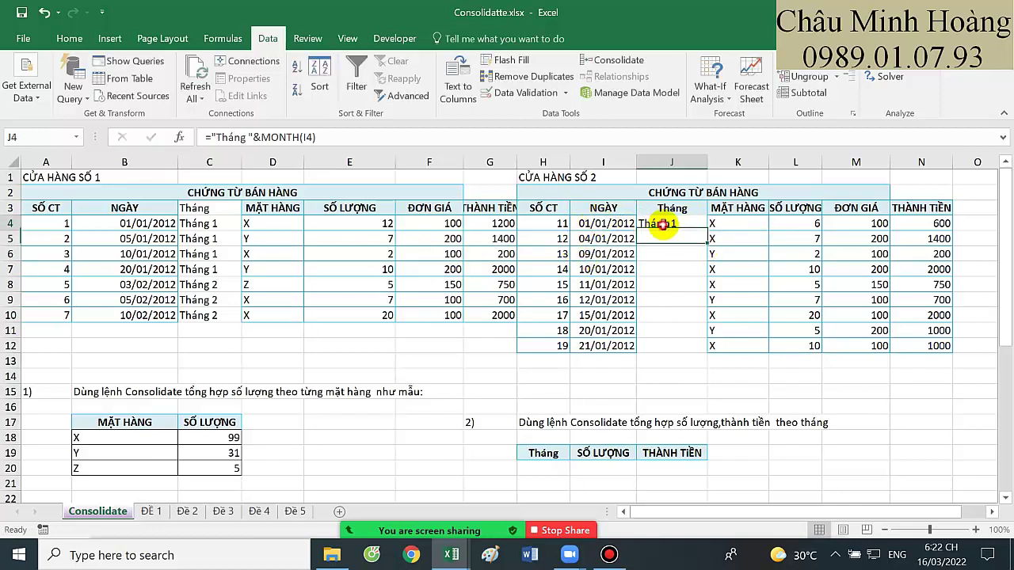
{"action": "left_click_drag", "start_coordinate": [705, 236], "coordinate": [686, 350]}
- Merge and center the CHỨNG TỪ BÁN HÀNG titles across A2:G2 for store 1 and H2:N2 for store 2
{"action": "left_click", "coordinate": [485, 208]}
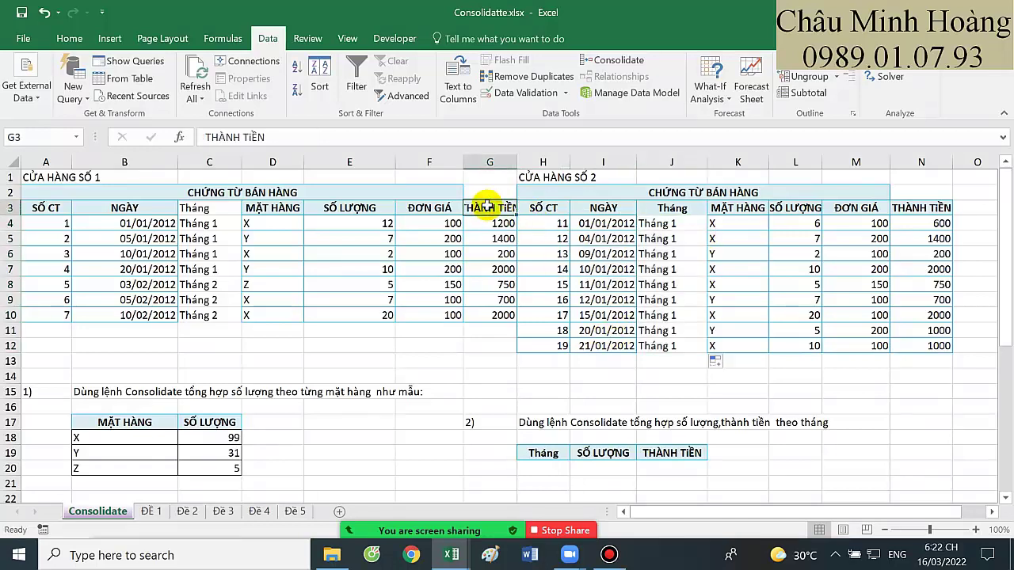
{"action": "left_click_drag", "start_coordinate": [493, 215], "coordinate": [495, 219]}
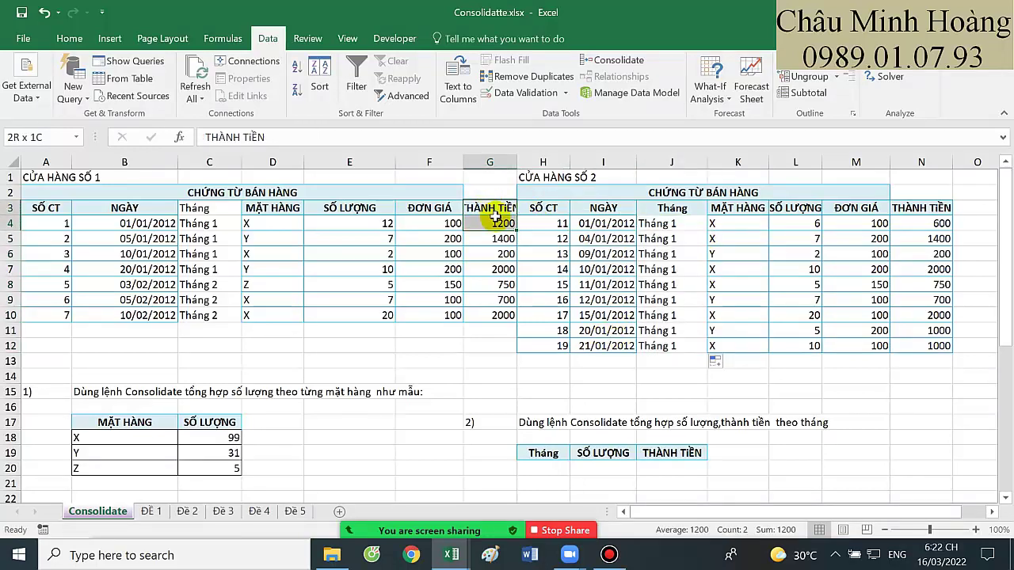
{"action": "left_click_drag", "start_coordinate": [150, 196], "coordinate": [492, 196]}
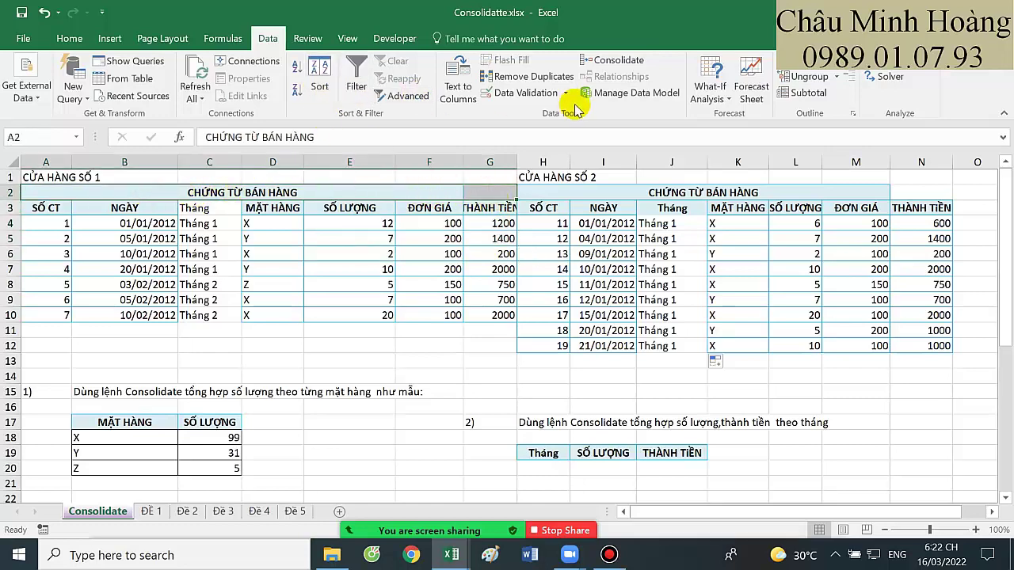
{"action": "left_click", "coordinate": [69, 38]}
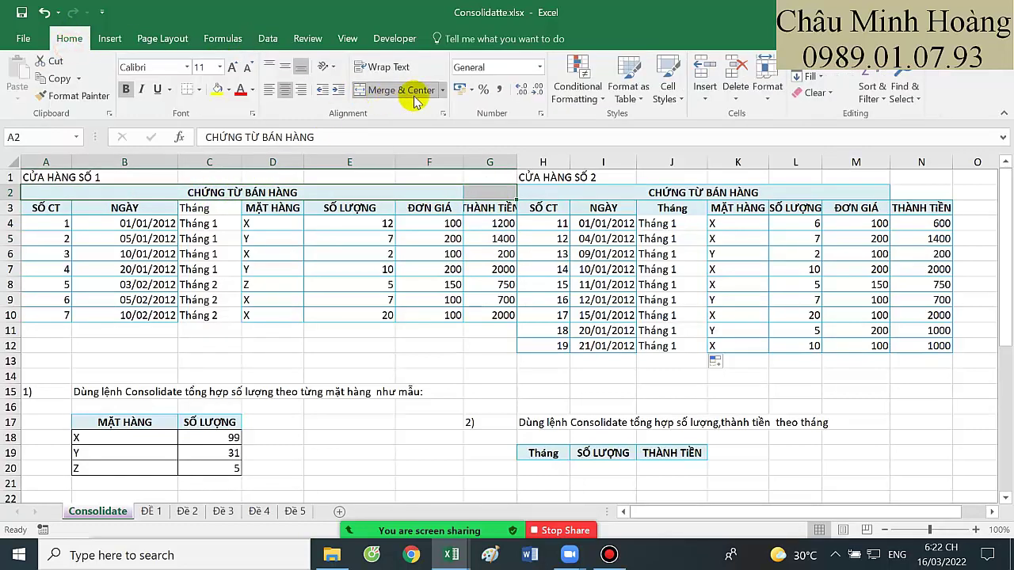
{"action": "left_click", "coordinate": [409, 92]}
{"action": "left_click", "coordinate": [409, 92]}
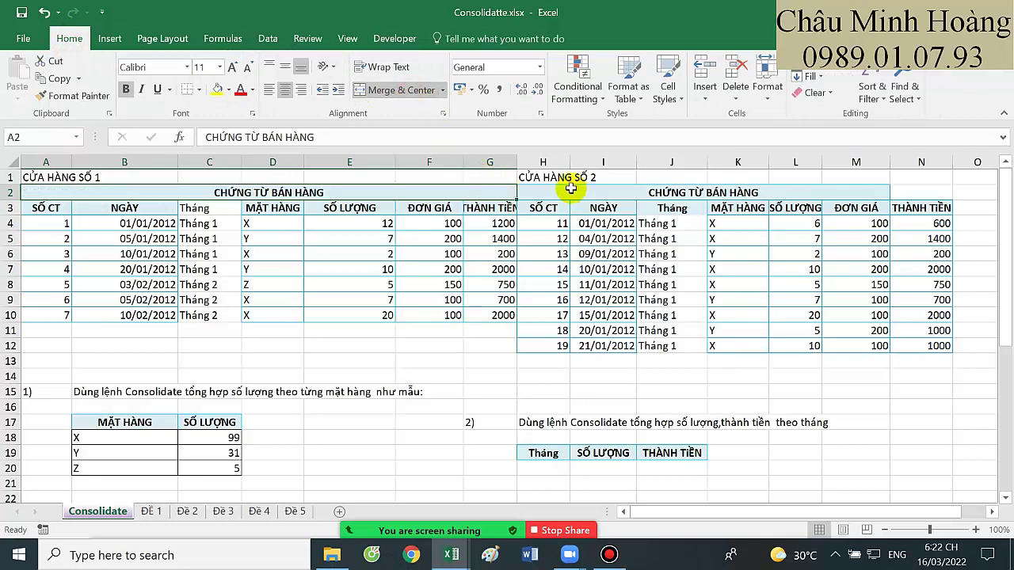
{"action": "left_click_drag", "start_coordinate": [571, 189], "coordinate": [713, 193]}
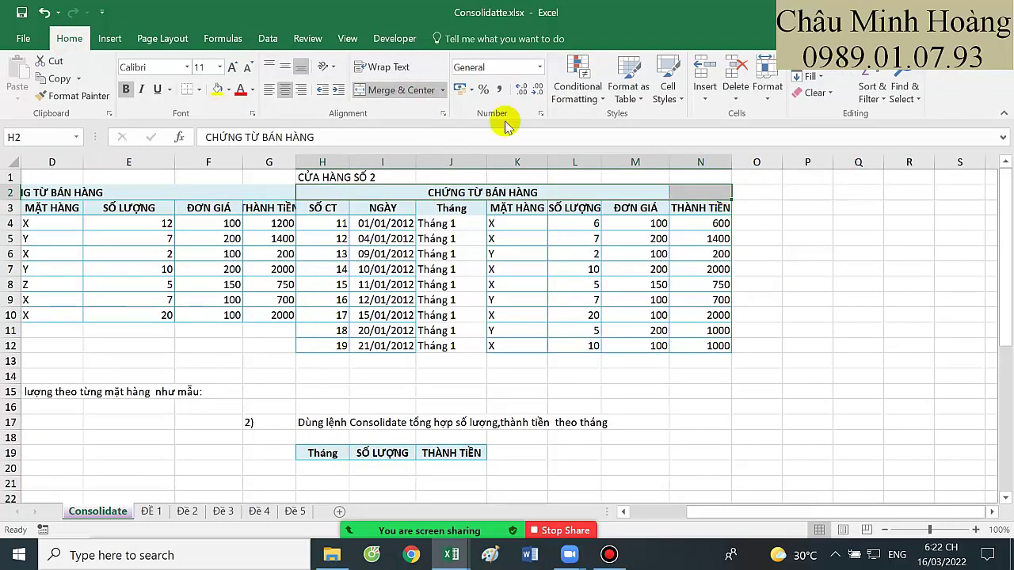
{"action": "left_click", "coordinate": [364, 89]}
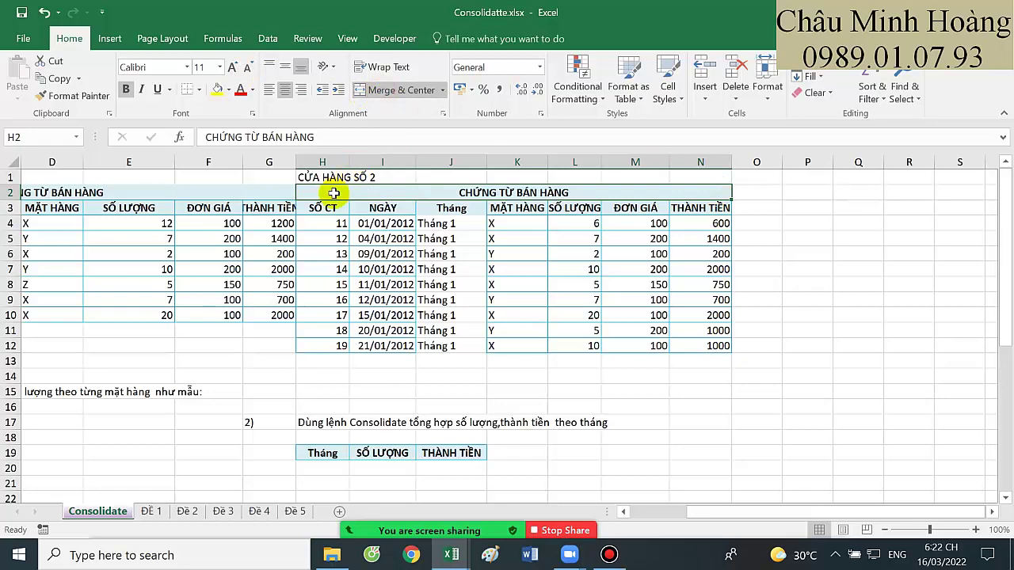
- Apply thick outside borders to the merged CHỨNG TỪ BÁN HÀNG titles of both stores
{"action": "left_click", "coordinate": [200, 94]}
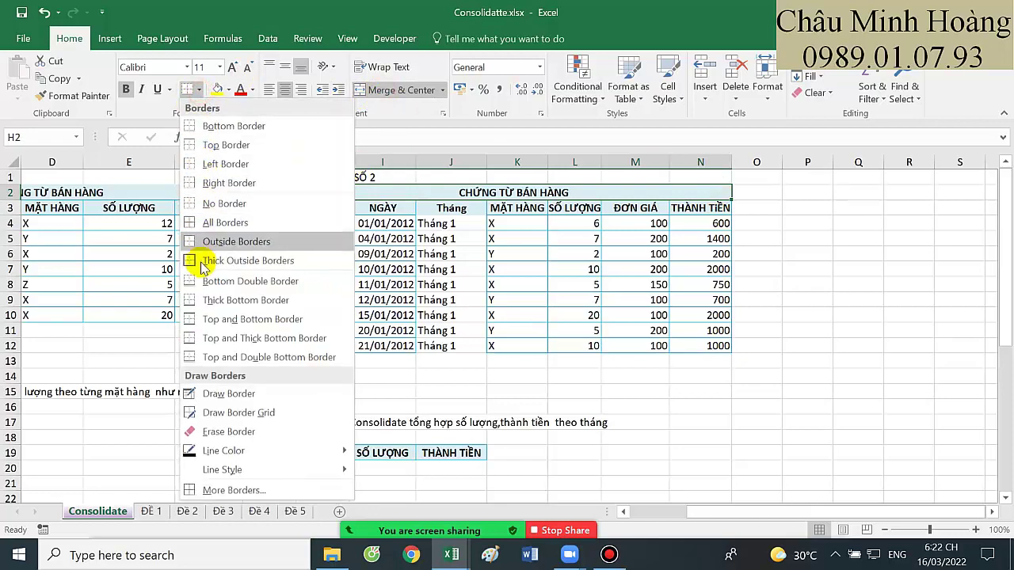
{"action": "left_click", "coordinate": [205, 256]}
{"action": "left_click", "coordinate": [353, 254]}
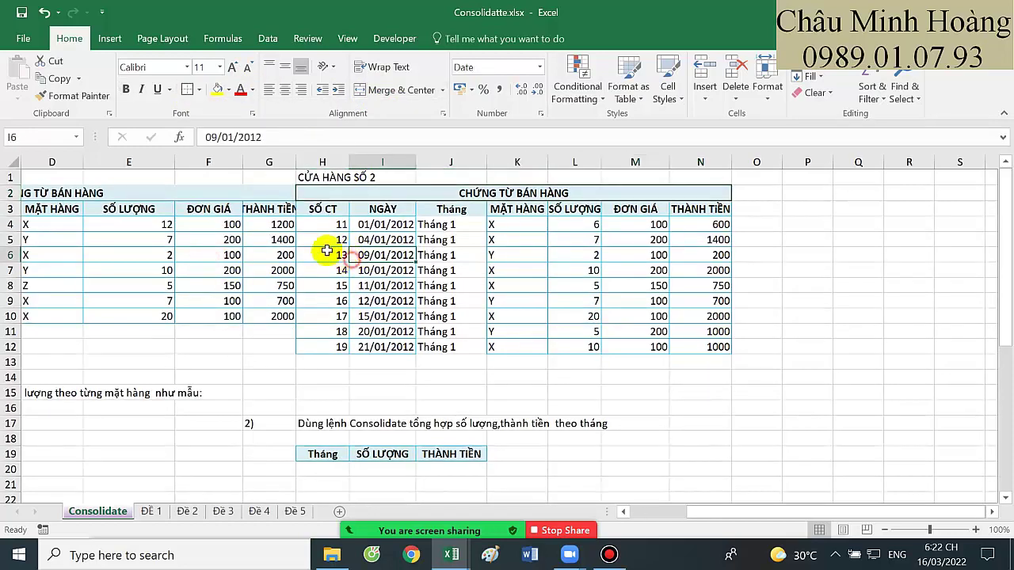
{"action": "left_click", "coordinate": [265, 193]}
{"action": "left_click", "coordinate": [187, 89]}
{"action": "left_click", "coordinate": [413, 317]}
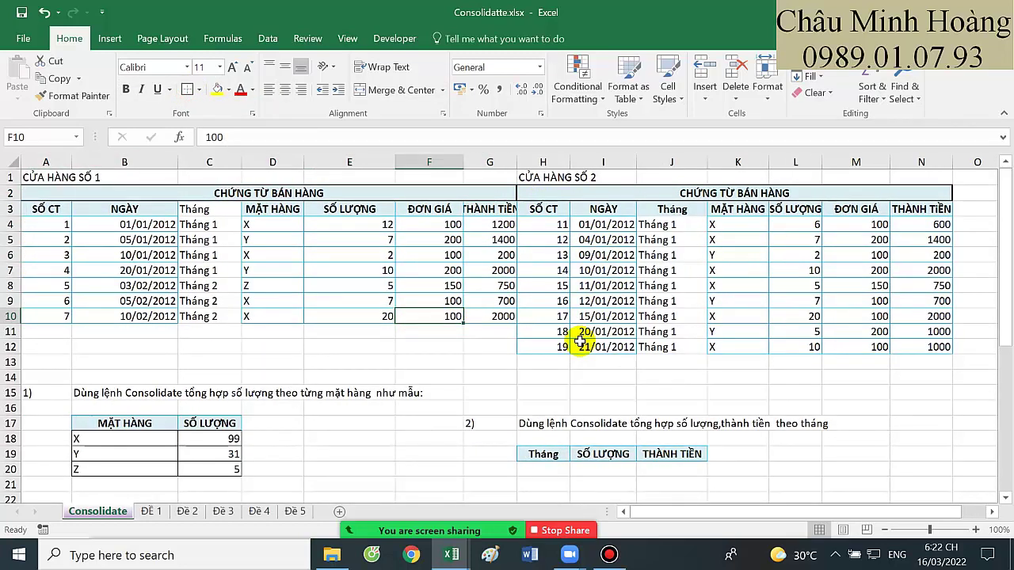
- Select the monthly summary headers H19:J19 as the destination and open Consolidate
{"action": "left_click_drag", "start_coordinate": [34, 185], "coordinate": [97, 317]}
{"action": "left_click_drag", "start_coordinate": [542, 190], "coordinate": [605, 345]}
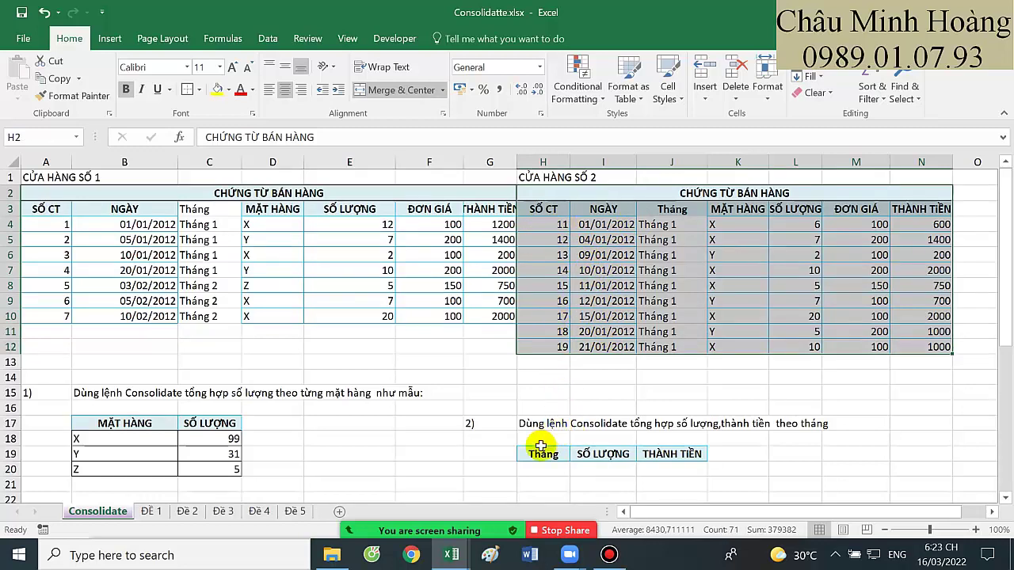
{"action": "left_click_drag", "start_coordinate": [535, 452], "coordinate": [688, 455]}
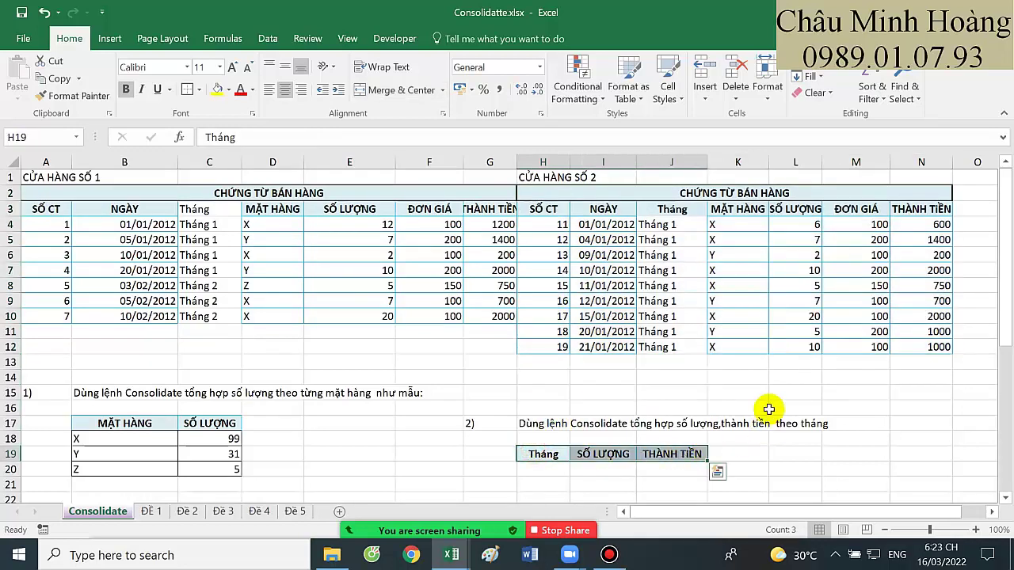
{"action": "scroll", "coordinate": [796, 321], "scroll_direction": "down", "scroll_amount": 1}
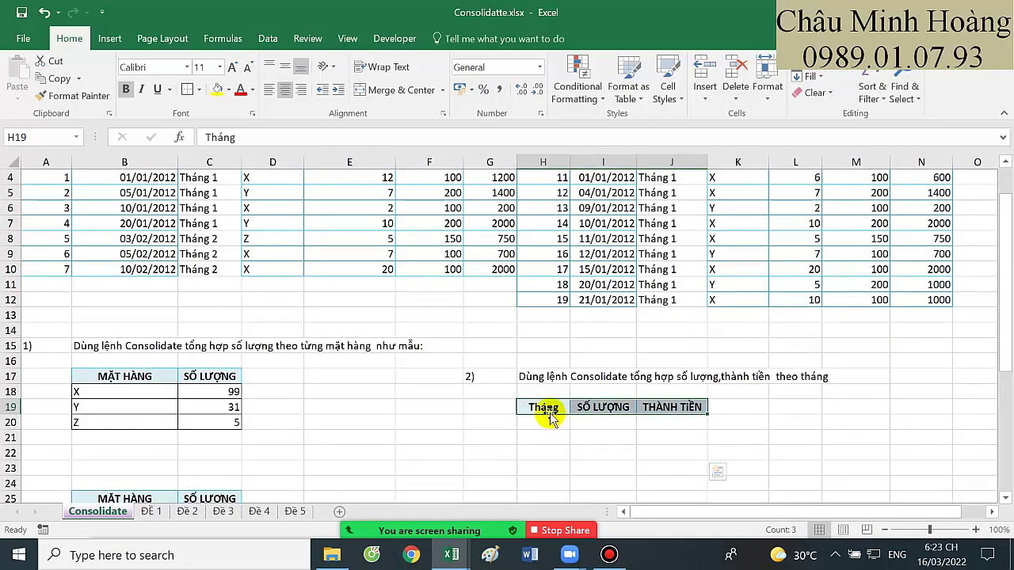
{"action": "left_click_drag", "start_coordinate": [581, 402], "coordinate": [683, 409]}
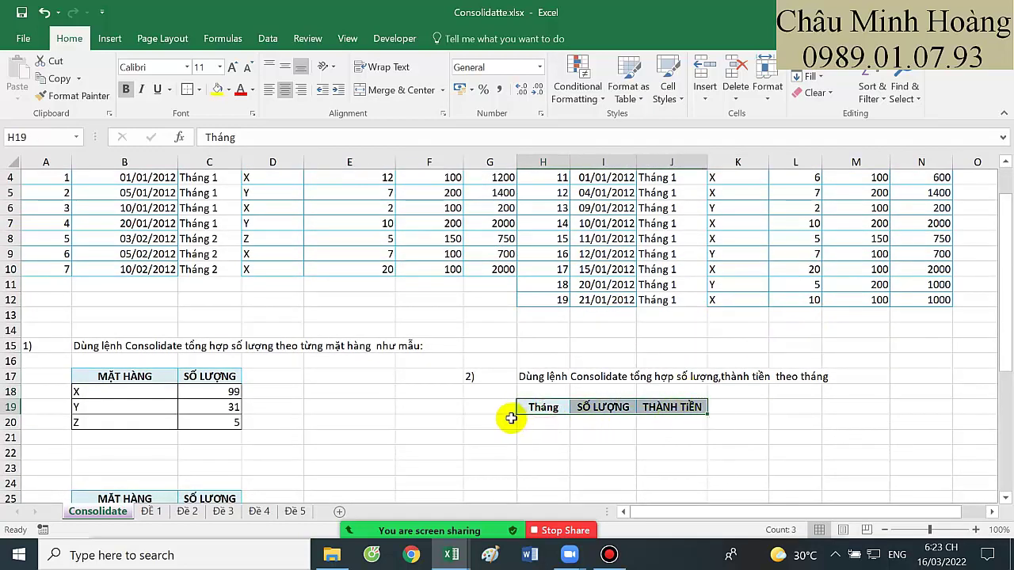
{"action": "scroll", "coordinate": [511, 418], "scroll_direction": "up", "scroll_amount": 1}
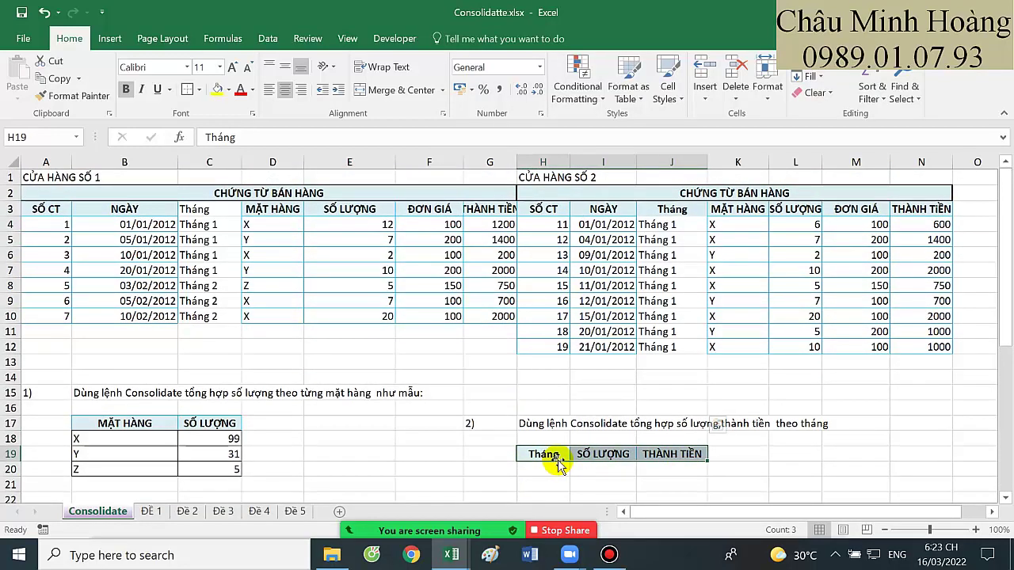
{"action": "left_click", "coordinate": [268, 39]}
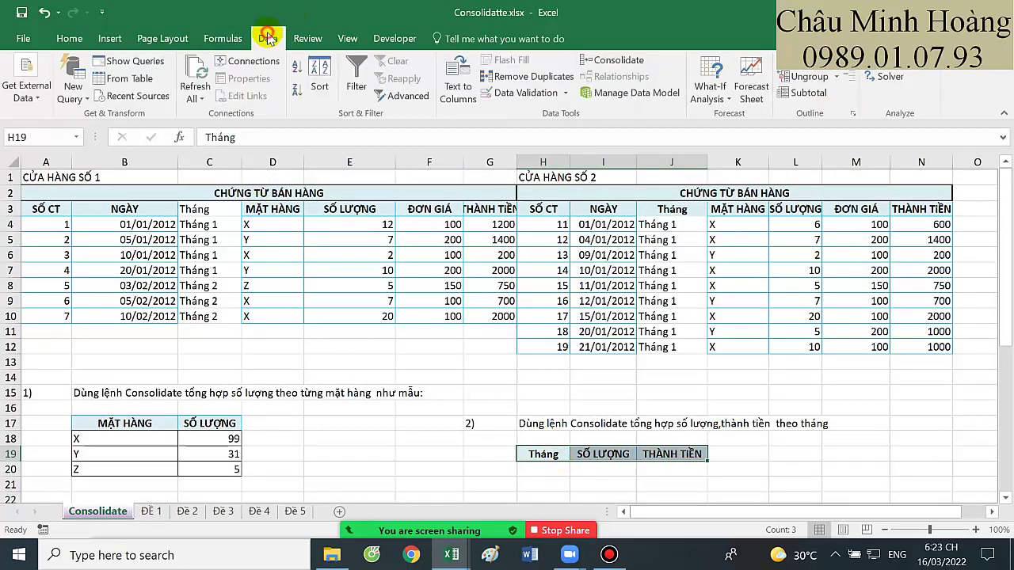
{"action": "left_click", "coordinate": [610, 61]}
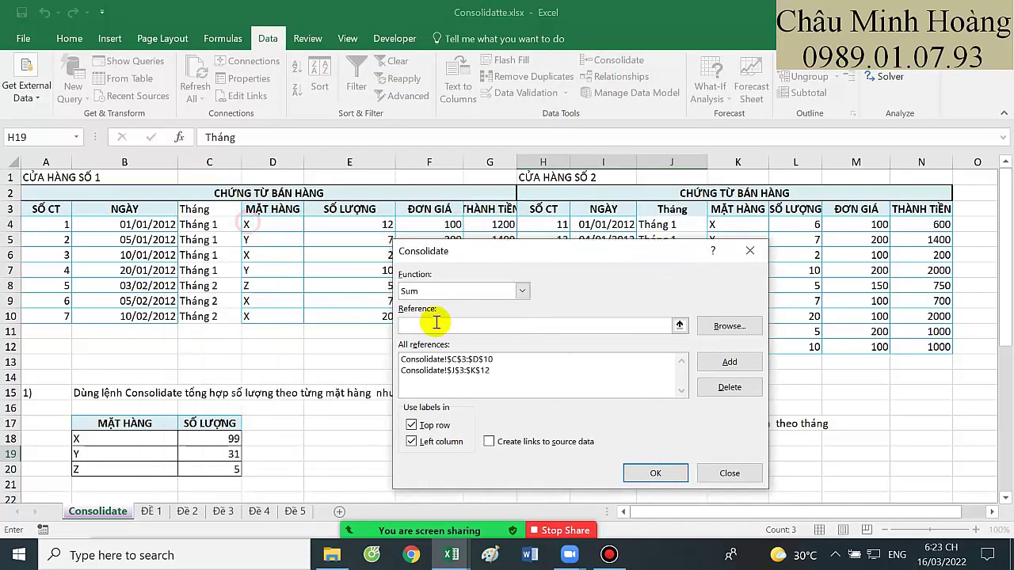
- Delete the existing references C3:D10 and J3:K12 from the Consolidate reference list
{"action": "left_click", "coordinate": [446, 378]}
{"action": "left_click", "coordinate": [729, 386]}
{"action": "left_click", "coordinate": [645, 381]}
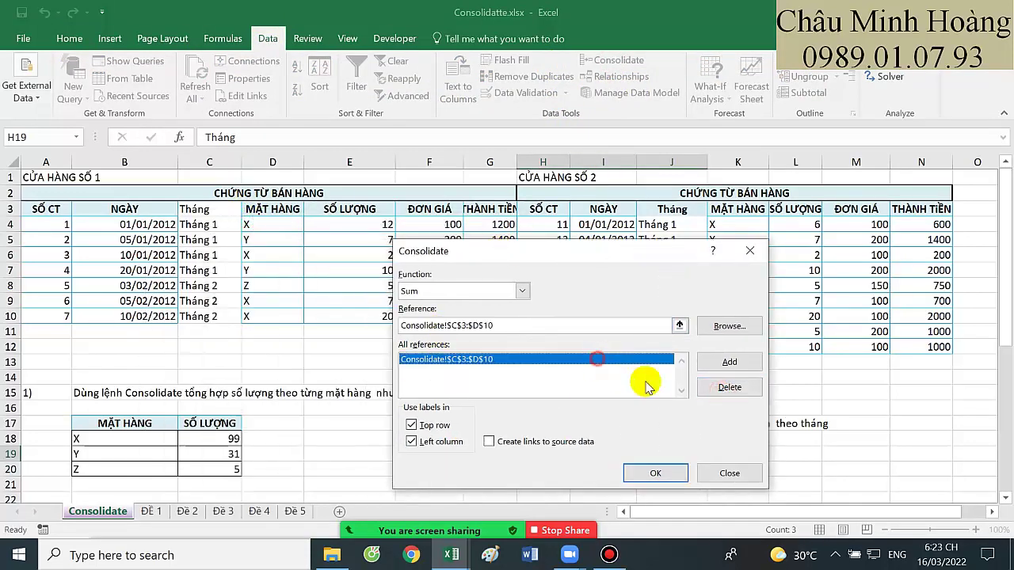
{"action": "left_click", "coordinate": [730, 388]}
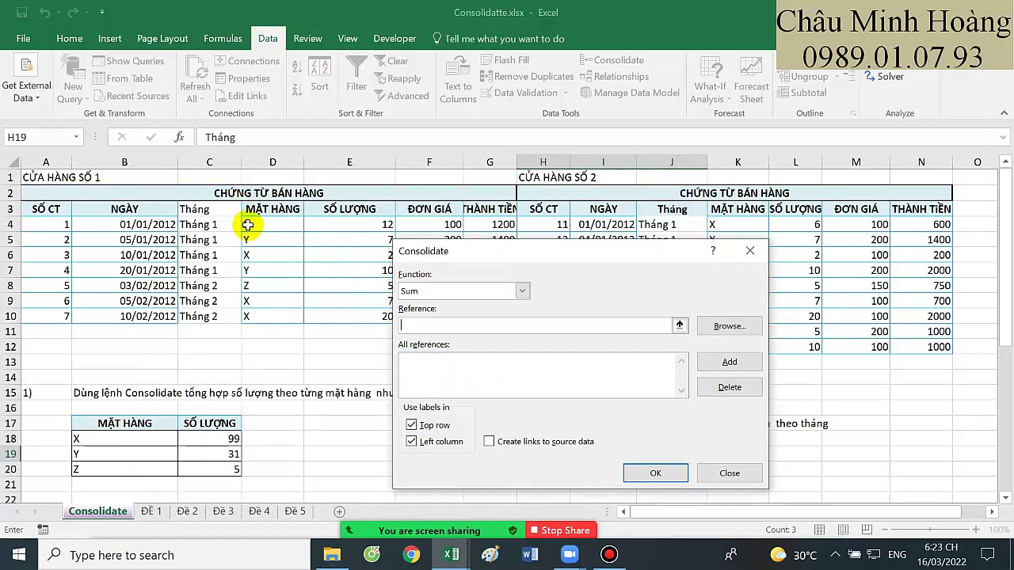
- Add store 1's range C3:G10 as a Consolidate reference, and move the dialog clear of store 2's table
{"action": "left_click_drag", "start_coordinate": [205, 207], "coordinate": [489, 317]}
{"action": "left_click_drag", "start_coordinate": [499, 252], "coordinate": [500, 296]}
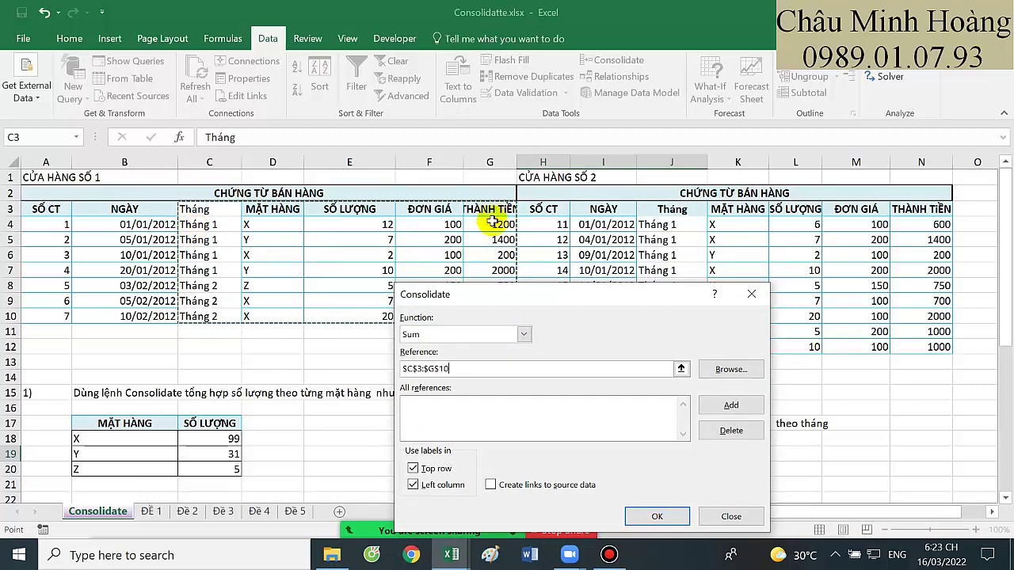
{"action": "left_click", "coordinate": [721, 406]}
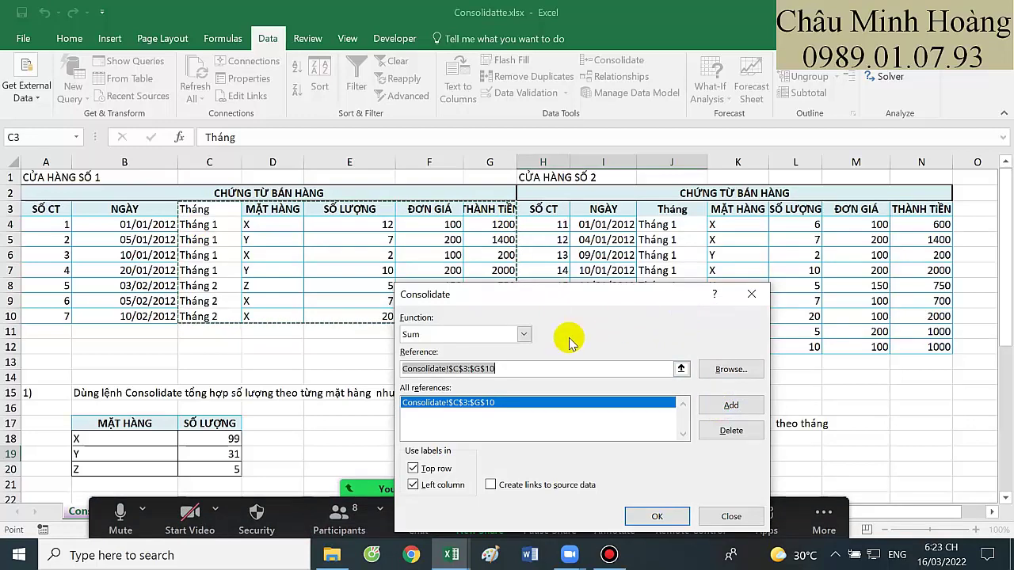
{"action": "left_click_drag", "start_coordinate": [551, 298], "coordinate": [357, 178]}
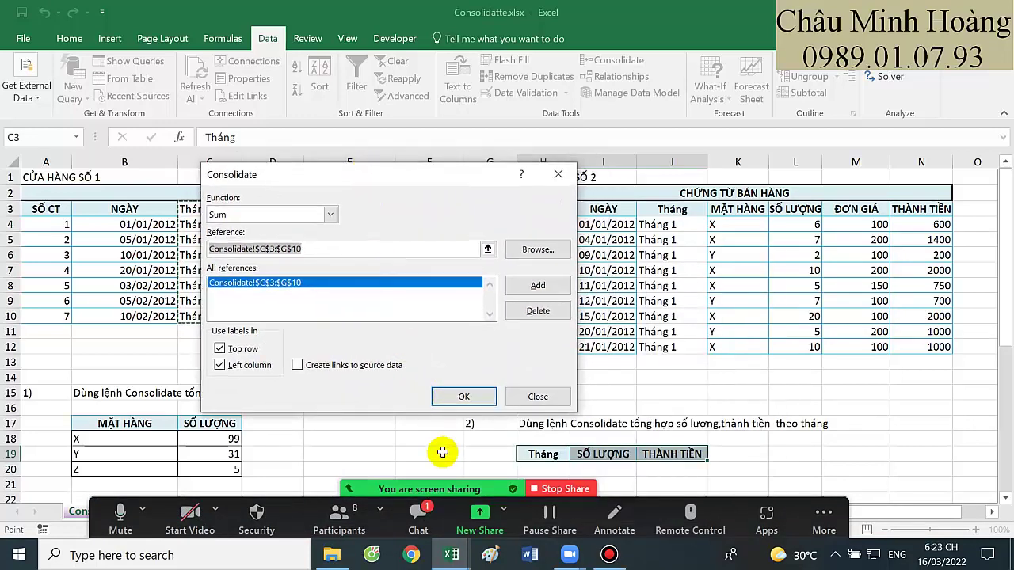
- Check the latest messages in the Zoom meeting chat and close it
{"action": "left_click", "coordinate": [418, 516]}
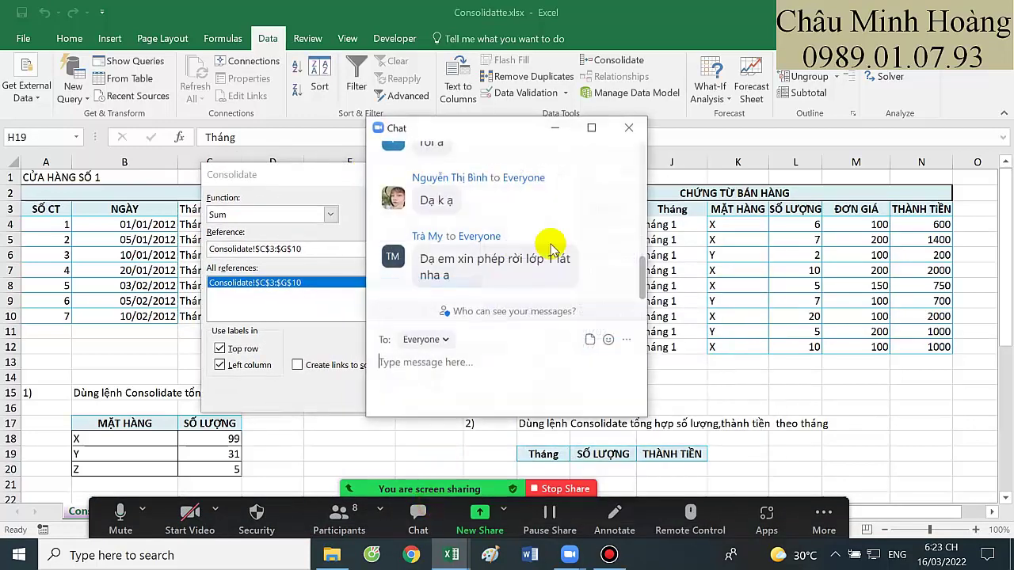
{"action": "left_click", "coordinate": [630, 133]}
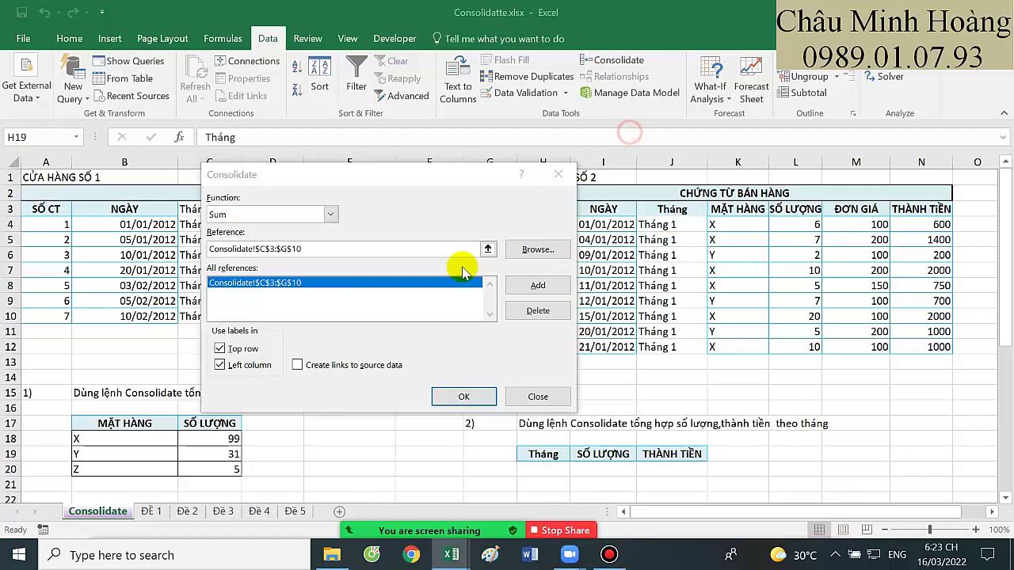
- Add store 2's range J3:N12 as a Consolidate reference and run the monthly consolidation with top row and left column labels
{"action": "left_click", "coordinate": [321, 249]}
{"action": "left_click_drag", "start_coordinate": [669, 211], "coordinate": [791, 235]}
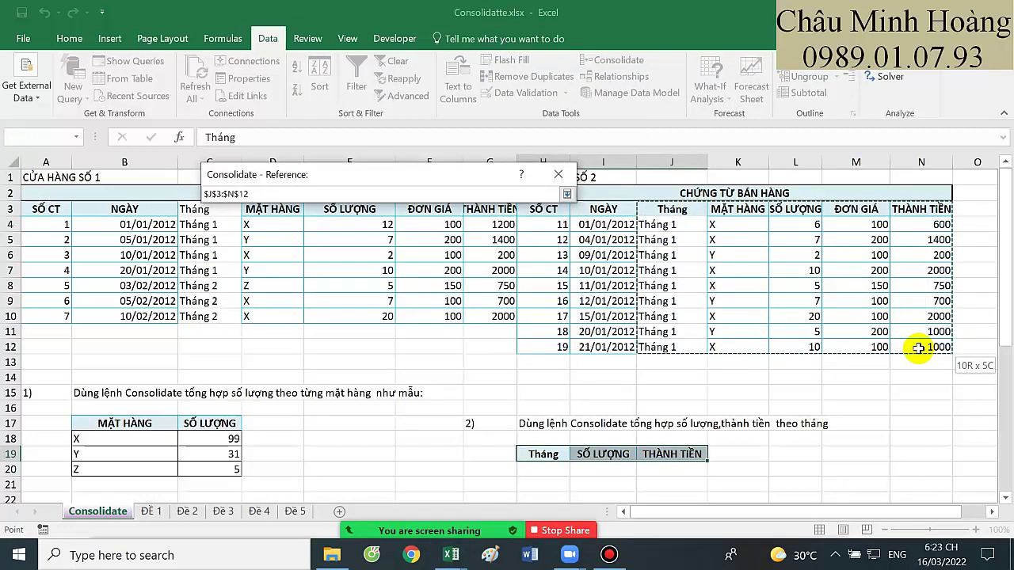
{"action": "left_click_drag", "start_coordinate": [917, 349], "coordinate": [919, 348]}
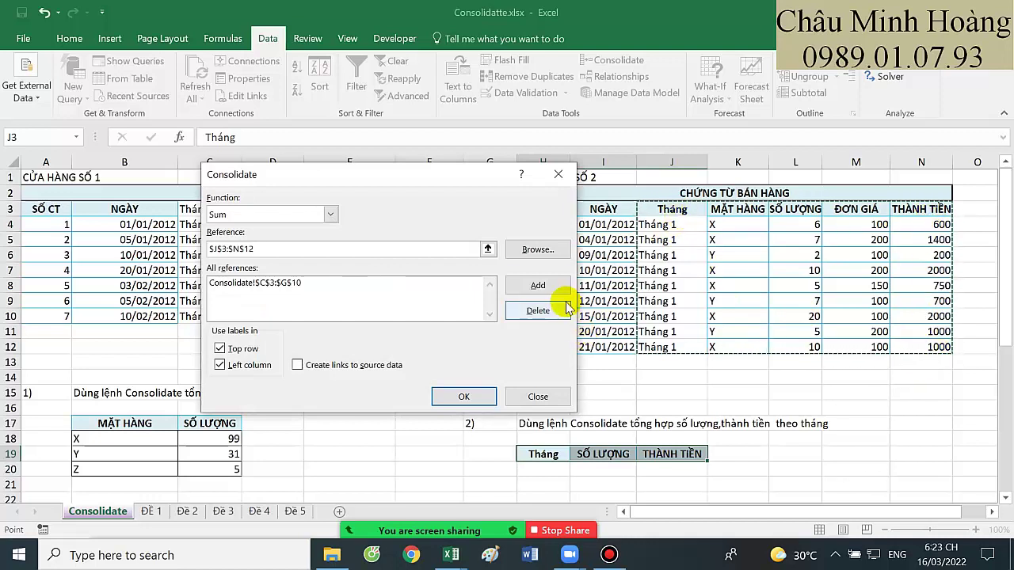
{"action": "left_click", "coordinate": [538, 285]}
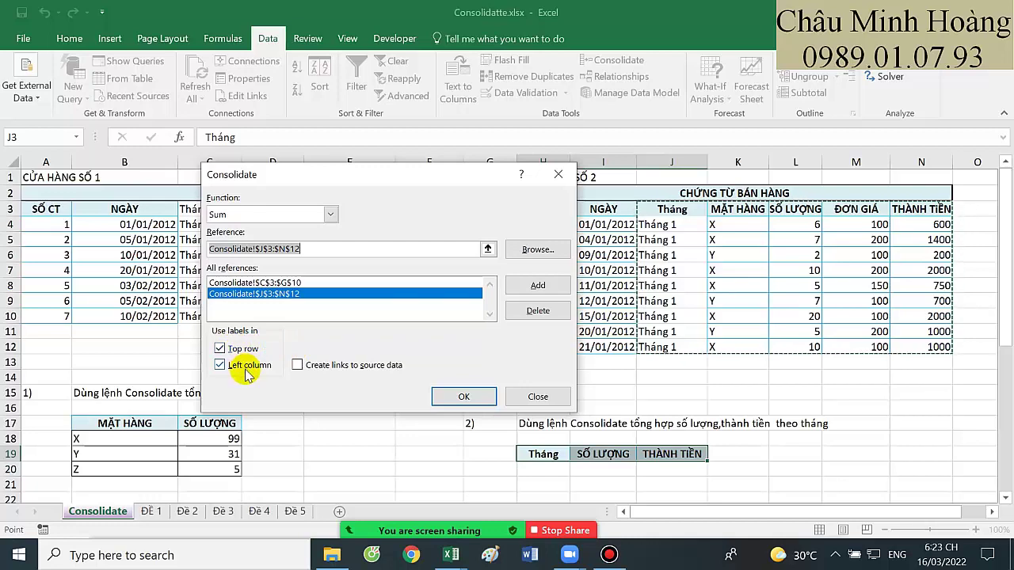
{"action": "left_click", "coordinate": [456, 393]}
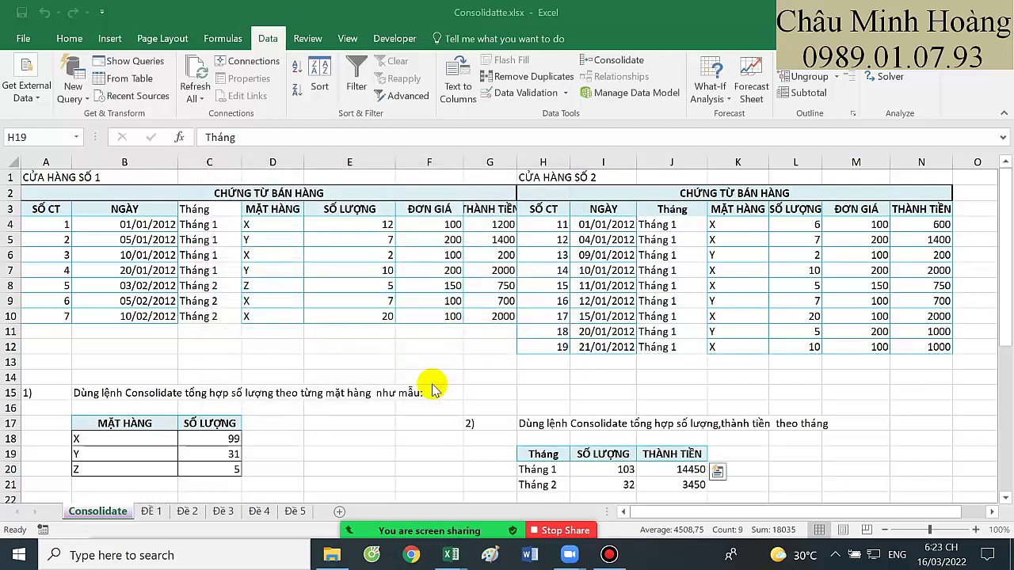
{"action": "left_click", "coordinate": [504, 406]}
- Switch to the ĐỀ 1 sheet and examine its source table, exercise text and sample summary by item name
{"action": "left_click", "coordinate": [152, 511]}
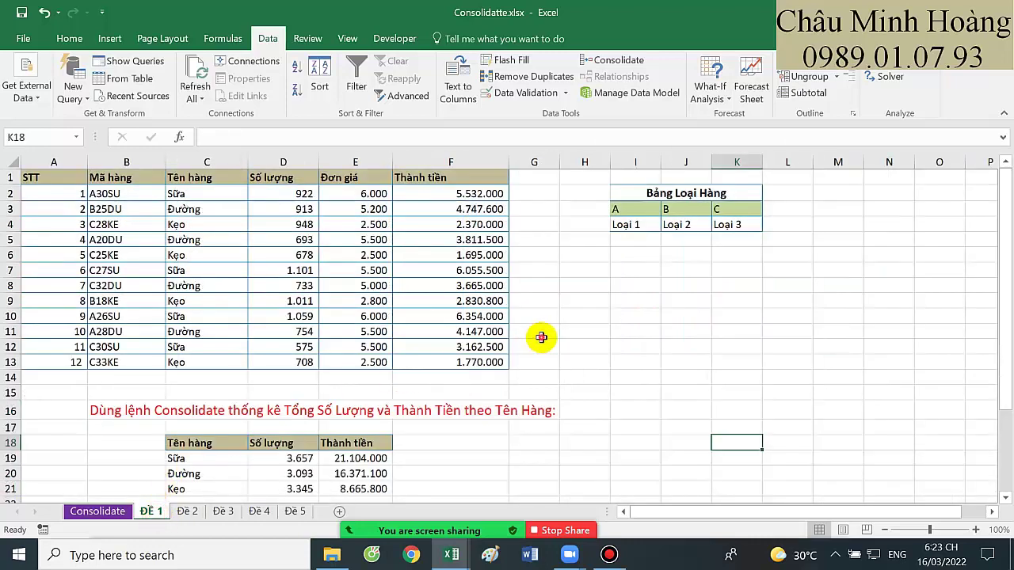
{"action": "left_click", "coordinate": [532, 335]}
{"action": "scroll", "coordinate": [526, 344], "scroll_direction": "down", "scroll_amount": 2}
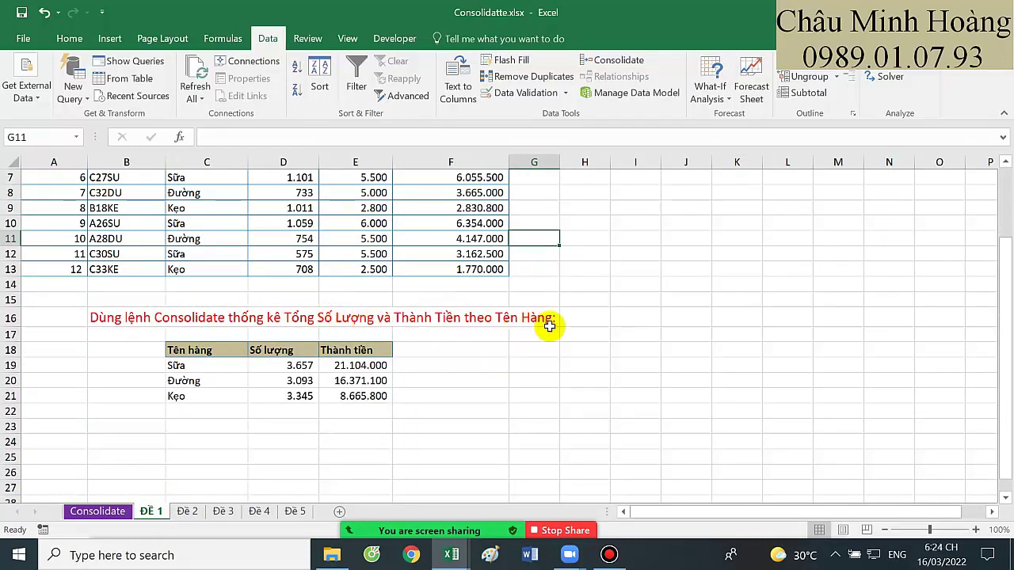
{"action": "scroll", "coordinate": [550, 326], "scroll_direction": "down", "scroll_amount": 1}
{"action": "scroll", "coordinate": [554, 353], "scroll_direction": "up", "scroll_amount": 3}
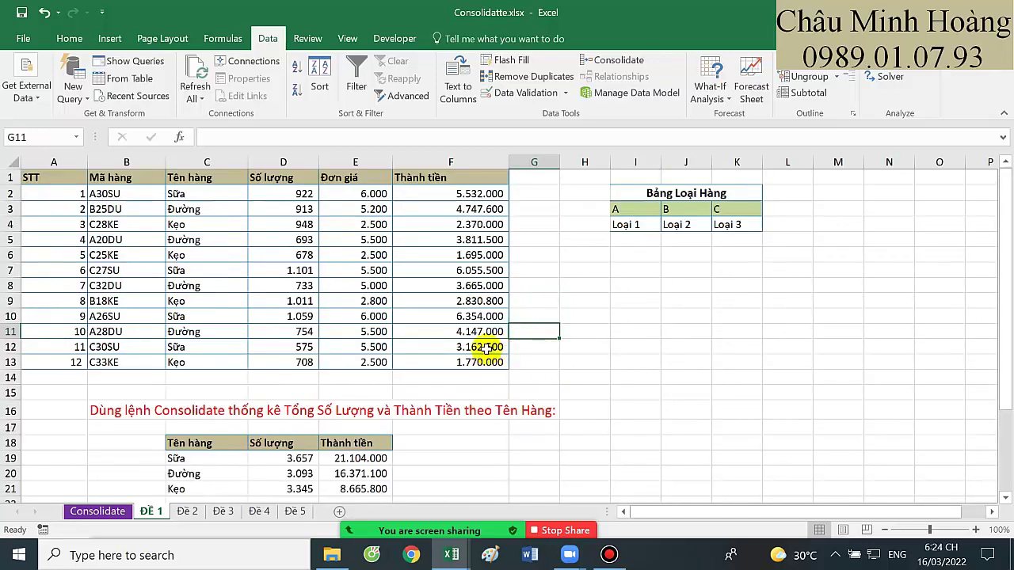
{"action": "left_click", "coordinate": [220, 445]}
{"action": "left_click", "coordinate": [336, 445]}
{"action": "left_click", "coordinate": [626, 379]}
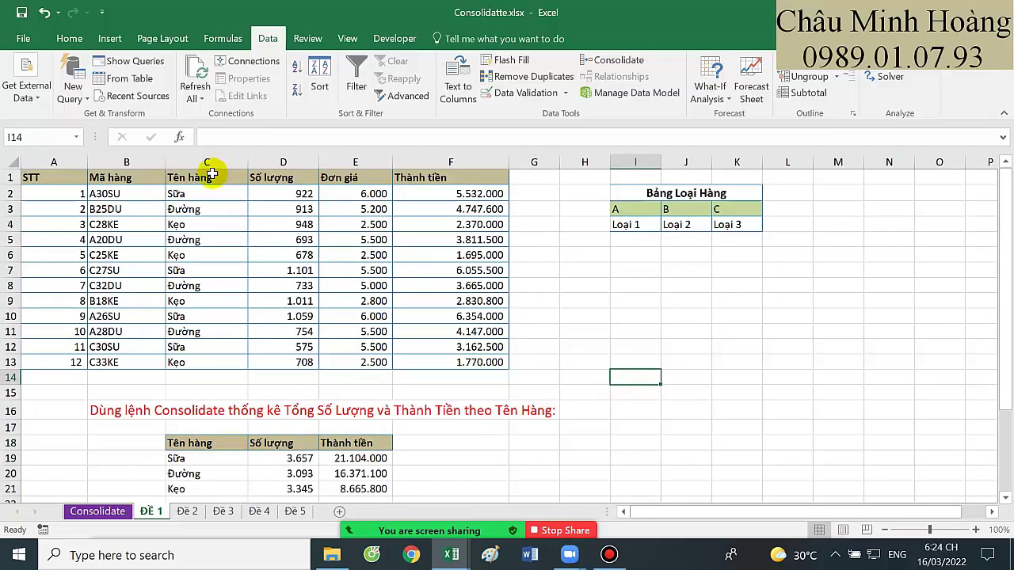
- Copy the headers Tên hàng, Số lượng and Thành tiền from row 1 into the cells starting at C25
{"action": "left_click", "coordinate": [211, 174]}
{"action": "left_click", "coordinate": [281, 177], "text": "ctrl"}
{"action": "left_click", "coordinate": [416, 179], "text": "ctrl"}
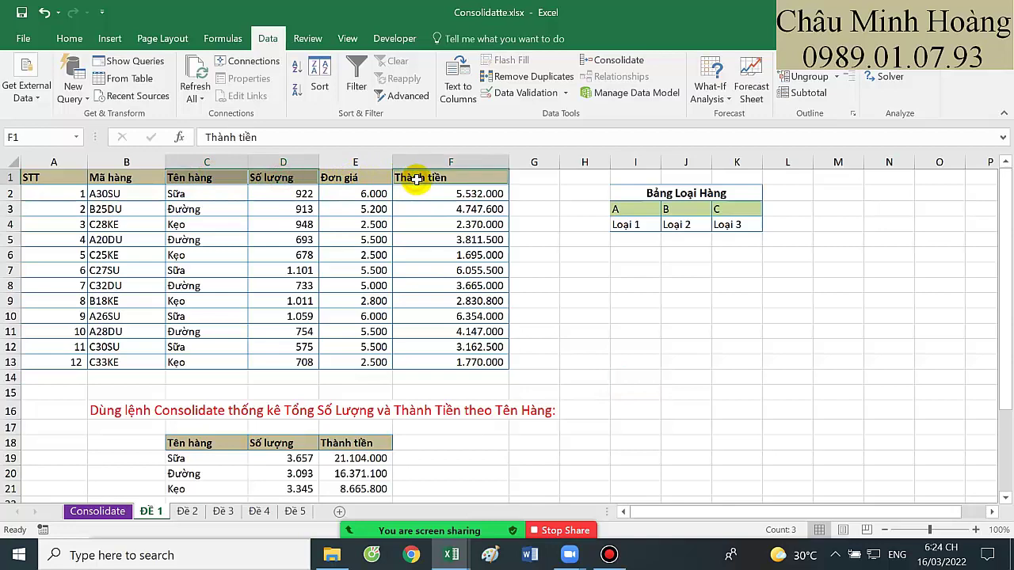
{"action": "key", "text": "ctrl+c"}
{"action": "scroll", "coordinate": [372, 247], "scroll_direction": "down", "scroll_amount": 3}
{"action": "scroll", "coordinate": [372, 247], "scroll_direction": "down", "scroll_amount": 1}
{"action": "left_click", "coordinate": [203, 364]}
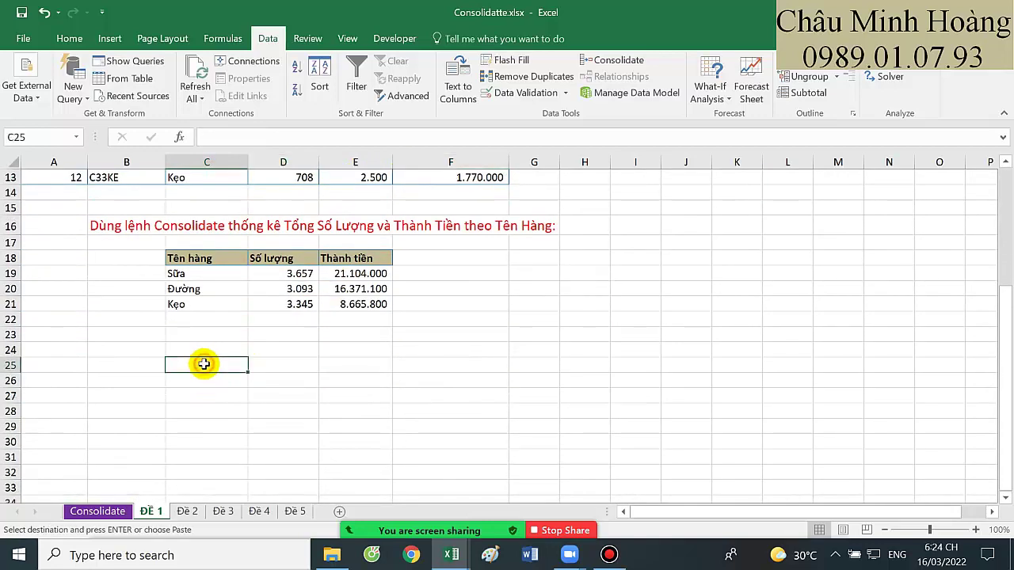
{"action": "key", "text": "ctrl+v"}
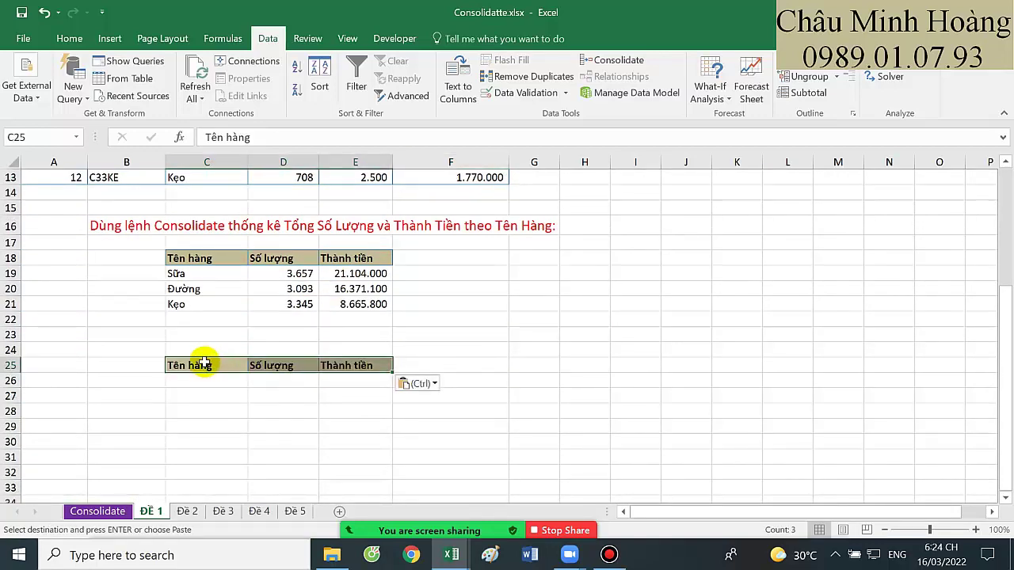
- Open Consolidate for the copied headers C25:E25 and delete the existing reference C1:F13
{"action": "left_click_drag", "start_coordinate": [204, 364], "coordinate": [374, 358]}
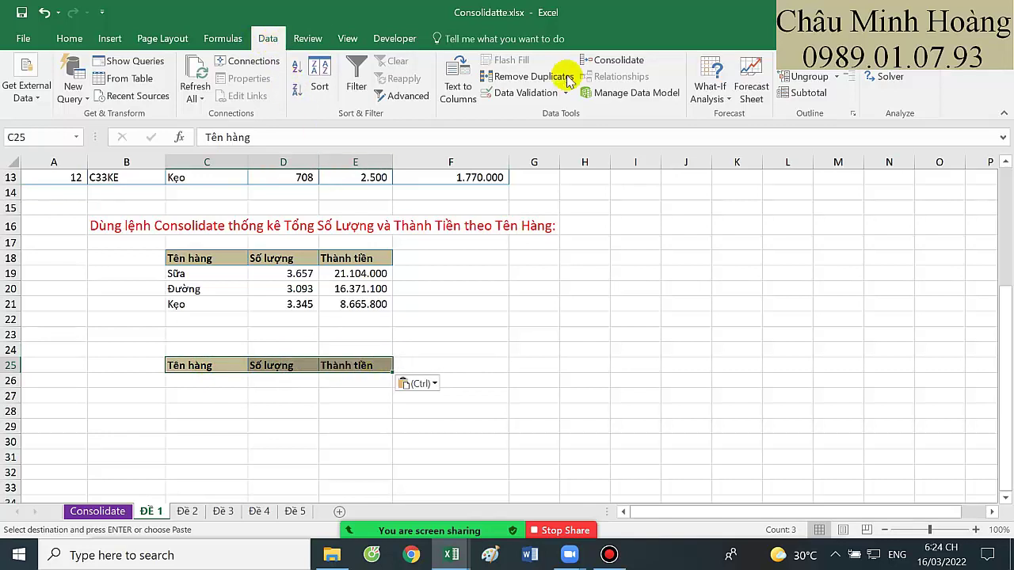
{"action": "left_click", "coordinate": [622, 61]}
{"action": "left_click", "coordinate": [281, 282]}
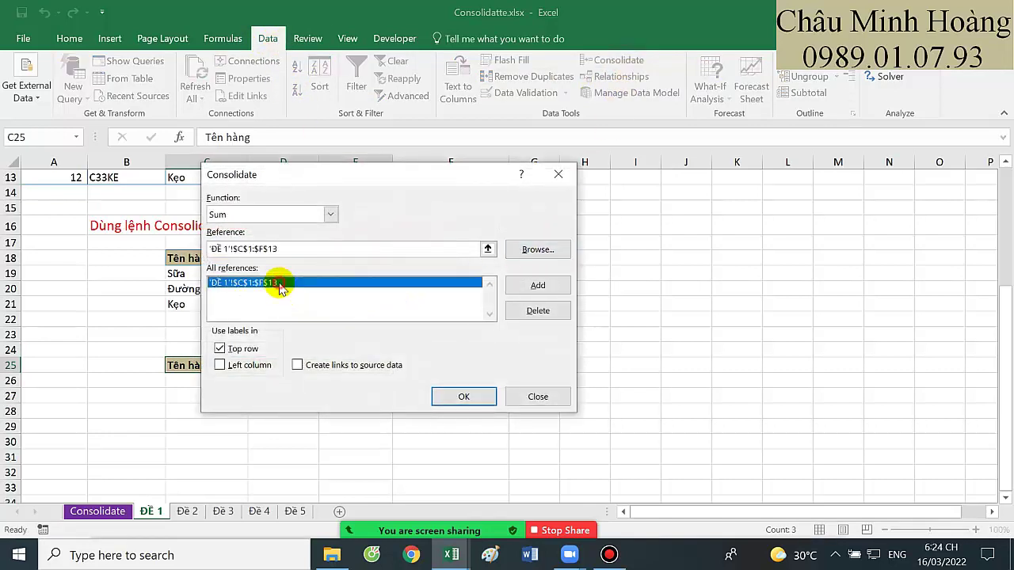
{"action": "left_click", "coordinate": [538, 310]}
{"action": "left_click", "coordinate": [329, 249]}
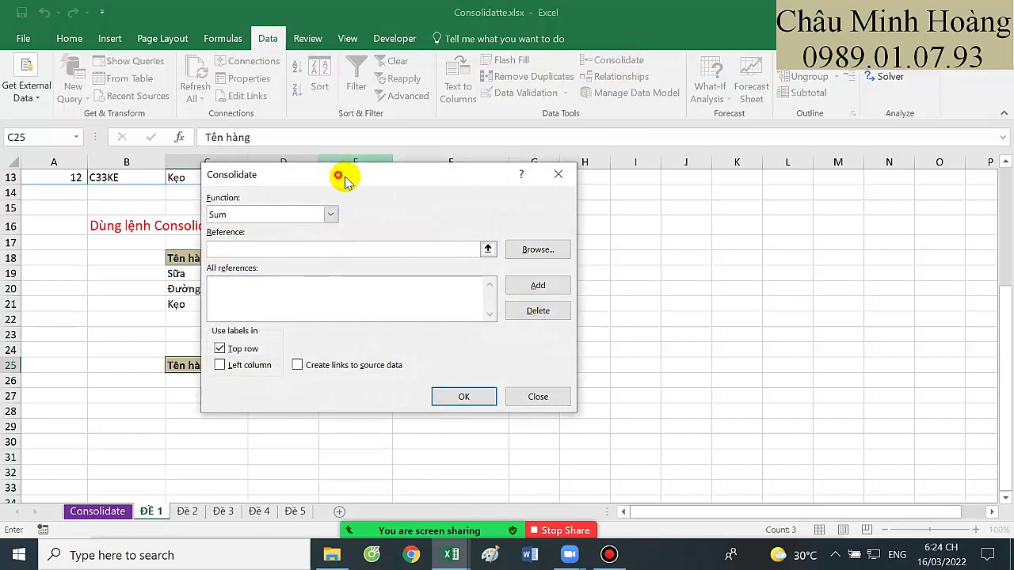
- Add range C1:F13 as the Consolidate reference, turn on left column labels and run the Sum consolidation
{"action": "left_click_drag", "start_coordinate": [339, 176], "coordinate": [630, 225]}
{"action": "scroll", "coordinate": [264, 290], "scroll_direction": "up", "scroll_amount": 4}
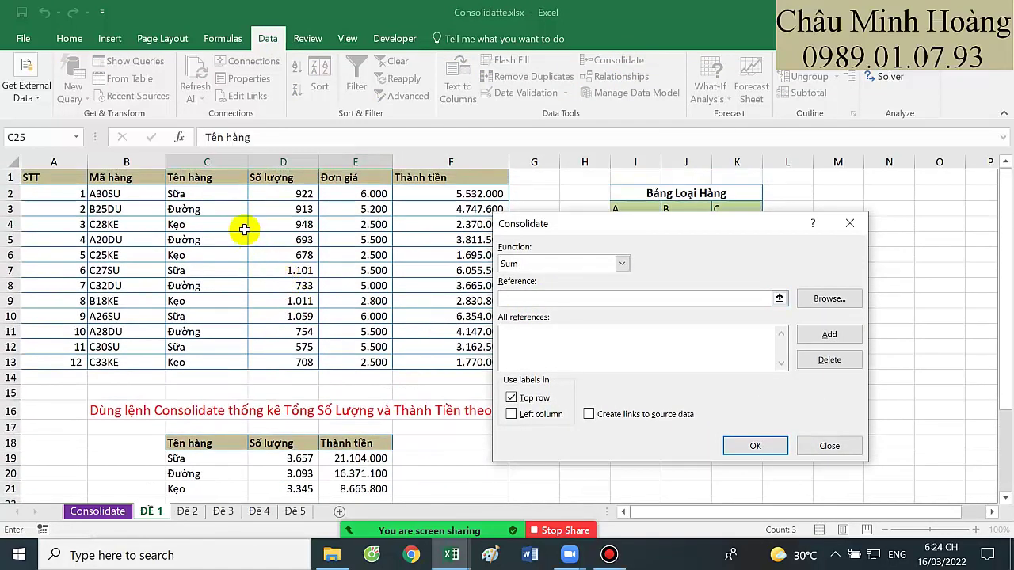
{"action": "left_click_drag", "start_coordinate": [221, 179], "coordinate": [475, 366]}
{"action": "left_click", "coordinate": [829, 334]}
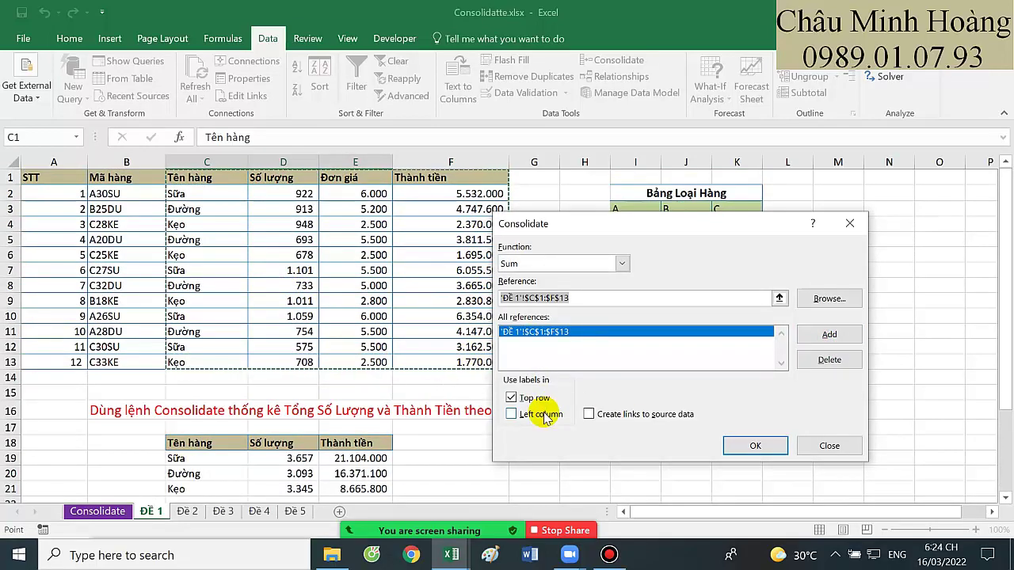
{"action": "left_click", "coordinate": [538, 413]}
{"action": "left_click", "coordinate": [755, 446]}
{"action": "scroll", "coordinate": [503, 385], "scroll_direction": "down", "scroll_amount": 4}
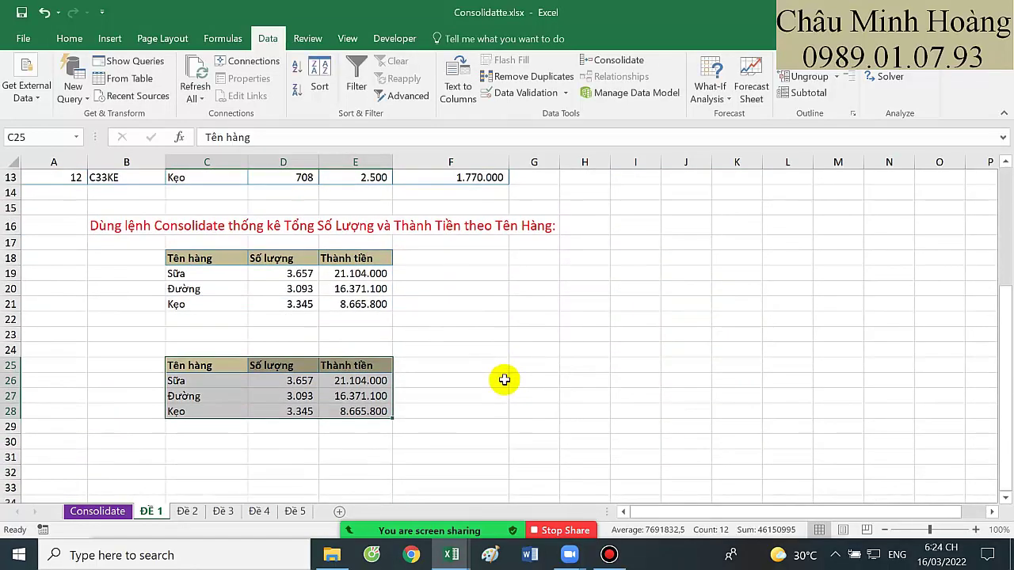
- On the Đề 2 sheet, copy the quarter formula from C5 without its equals sign and paste it as text into C23
{"action": "left_click", "coordinate": [189, 511]}
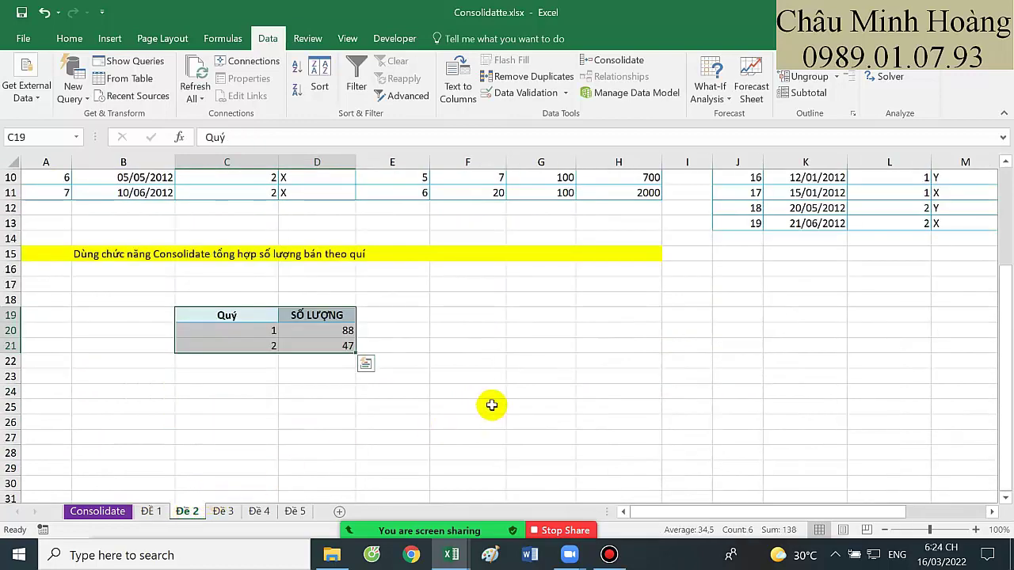
{"action": "scroll", "coordinate": [505, 378], "scroll_direction": "up", "scroll_amount": 3}
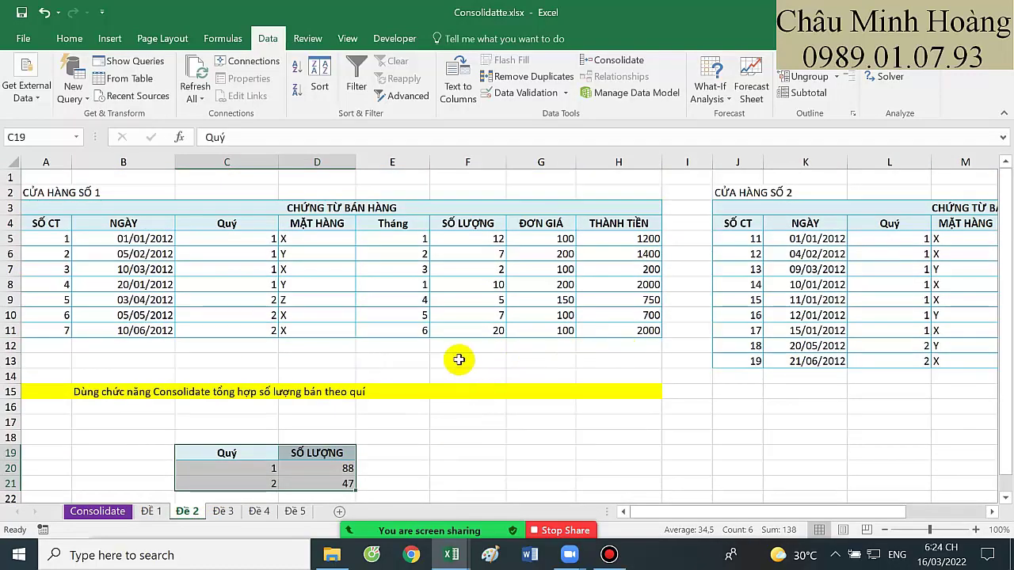
{"action": "double_click", "coordinate": [267, 237]}
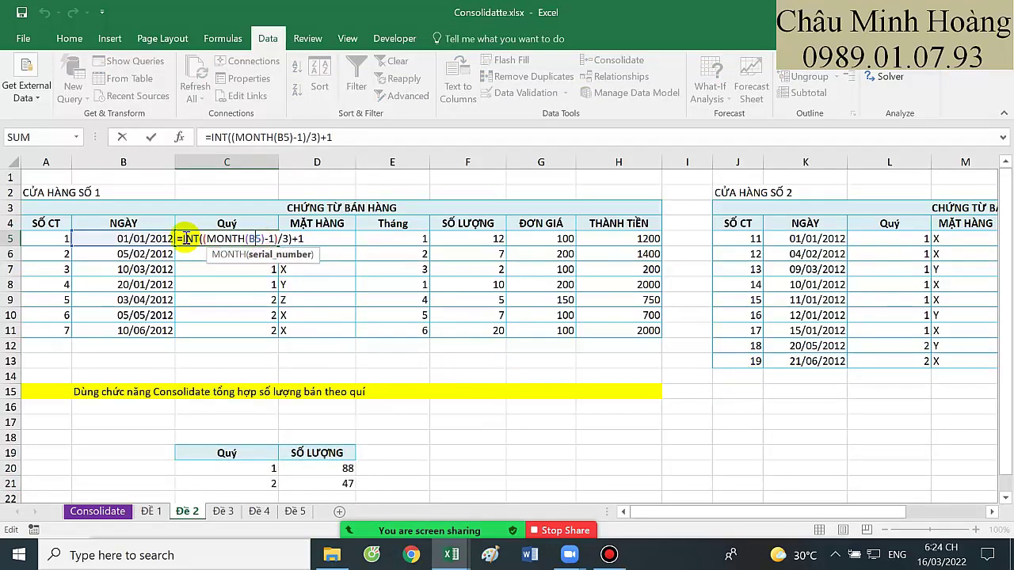
{"action": "left_click_drag", "start_coordinate": [182, 239], "coordinate": [324, 252]}
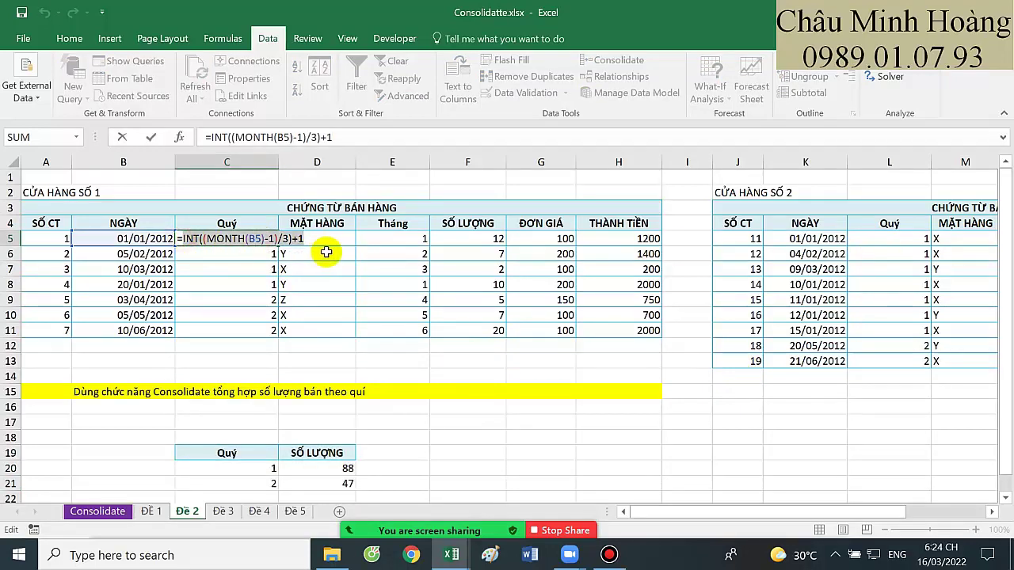
{"action": "key", "text": "Return"}
{"action": "scroll", "coordinate": [324, 257], "scroll_direction": "down", "scroll_amount": 3}
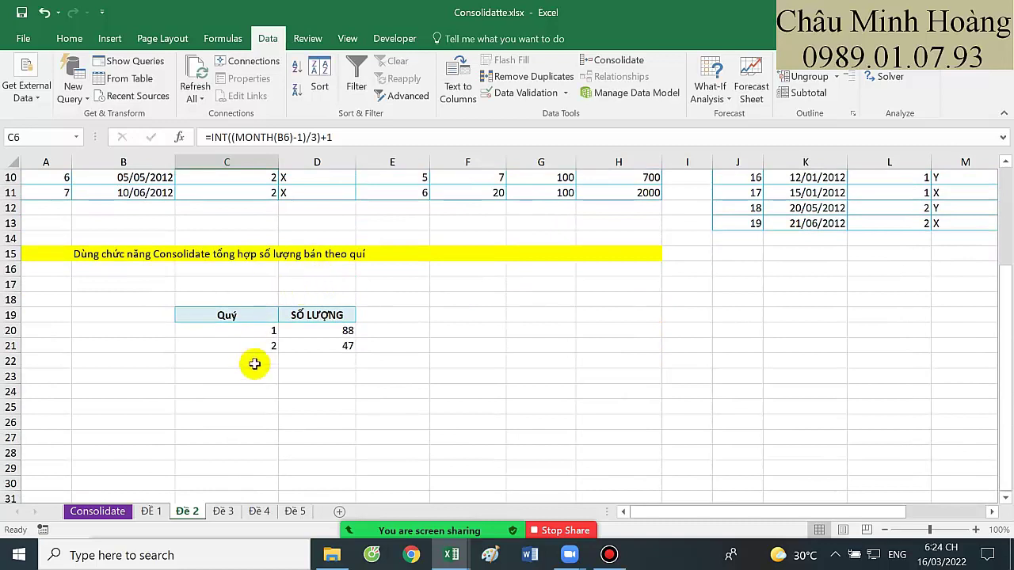
{"action": "left_click", "coordinate": [243, 374]}
{"action": "key", "text": "ctrl+v"}
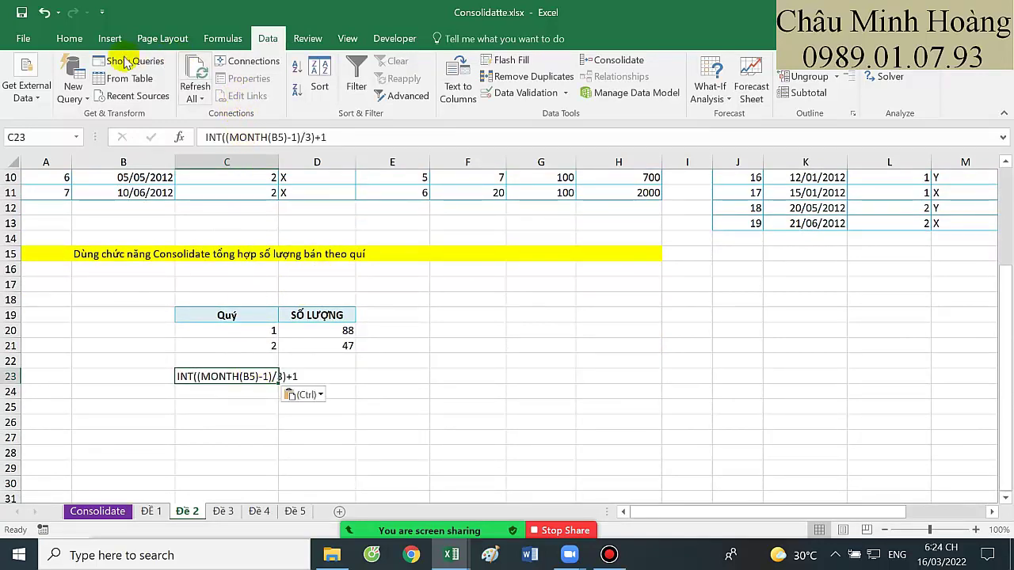
- Set the font size of the formula text in C23 to 28 and highlight its row across C23:F23
{"action": "left_click", "coordinate": [69, 38]}
{"action": "left_click", "coordinate": [232, 67]}
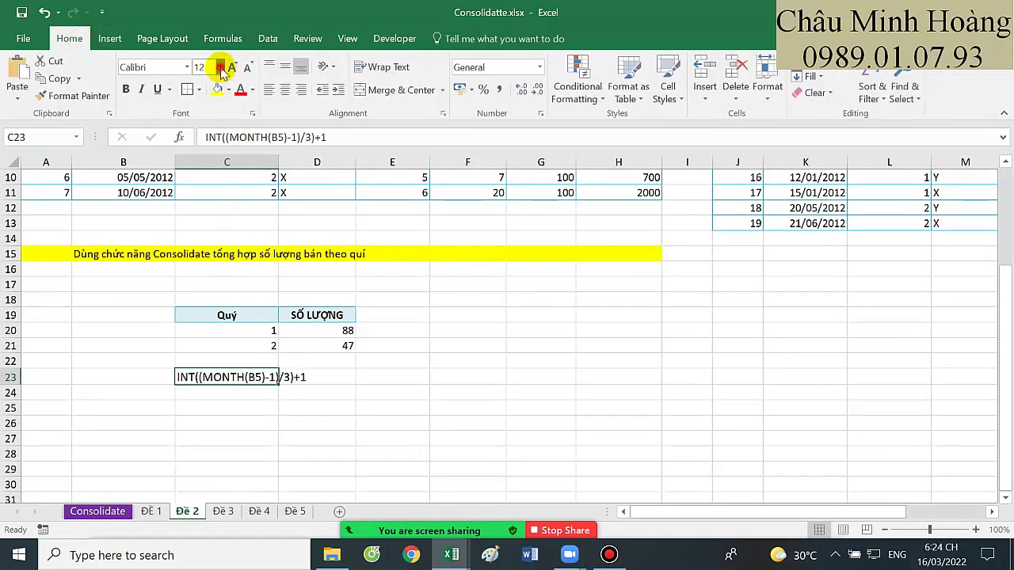
{"action": "left_click", "coordinate": [221, 67]}
{"action": "left_click", "coordinate": [204, 269]}
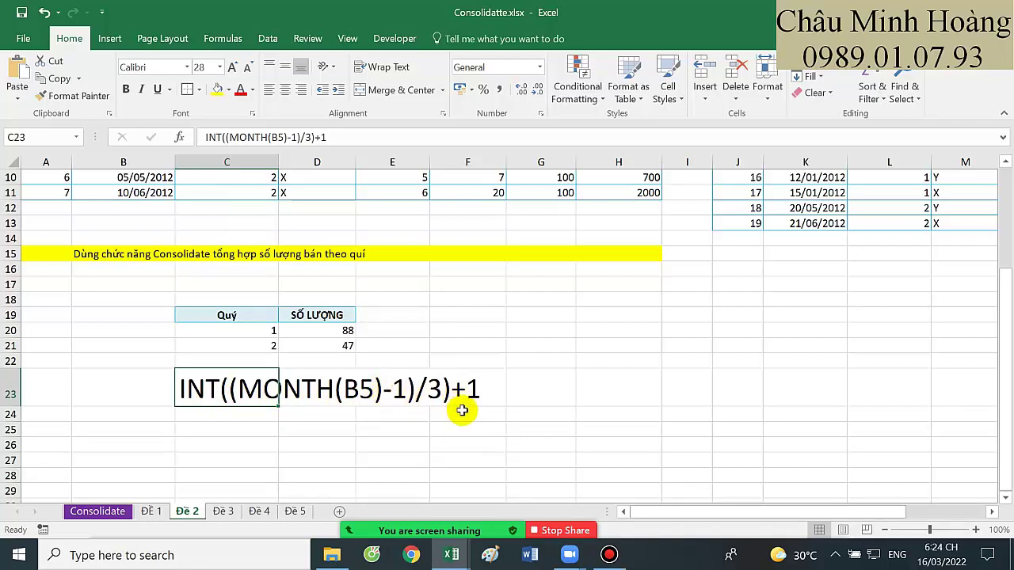
{"action": "left_click_drag", "start_coordinate": [486, 405], "coordinate": [190, 388]}
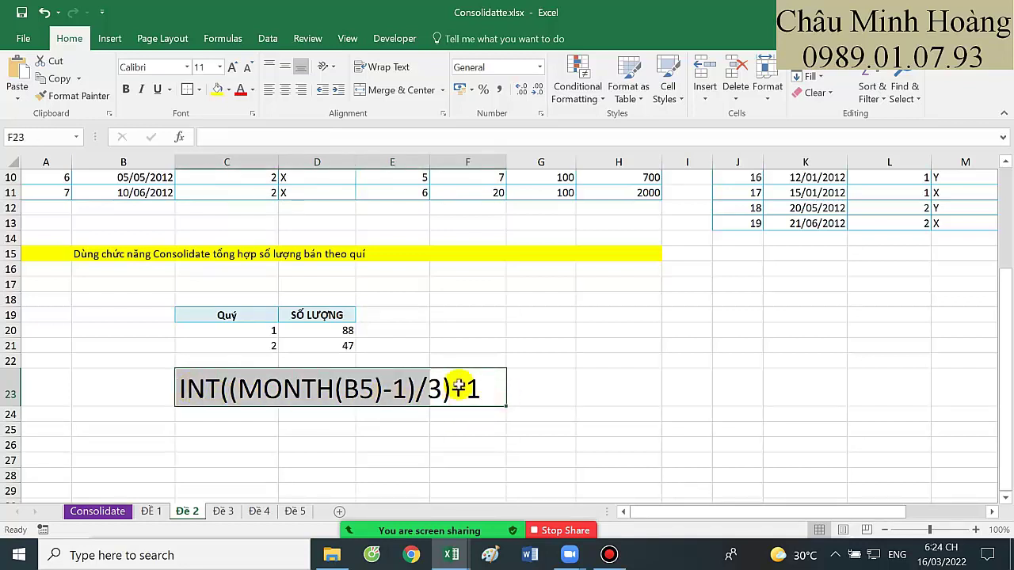
- Copy store 1's headers Quý and SỐ LƯỢNG from row 4 into the cells starting at C26
{"action": "scroll", "coordinate": [453, 362], "scroll_direction": "up", "scroll_amount": 3}
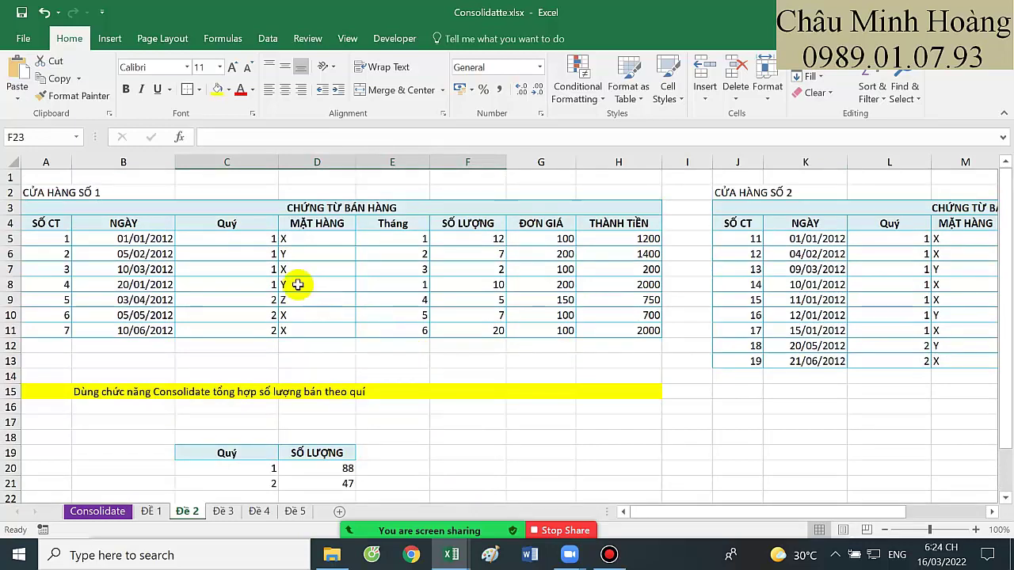
{"action": "left_click", "coordinate": [255, 224]}
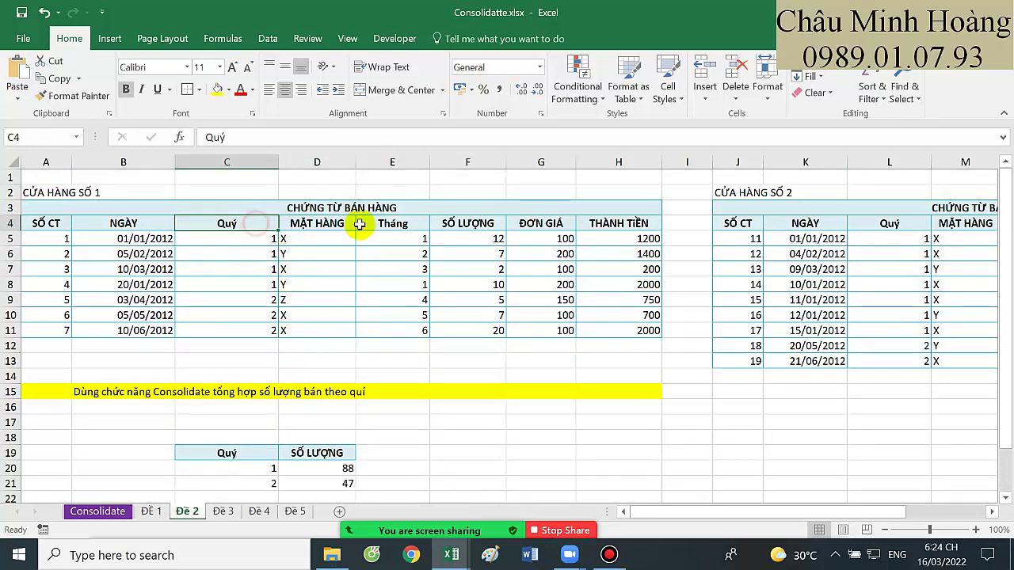
{"action": "left_click", "coordinate": [489, 224], "text": "ctrl"}
{"action": "key", "text": "ctrl+c"}
{"action": "scroll", "coordinate": [487, 222], "scroll_direction": "down", "scroll_amount": 5}
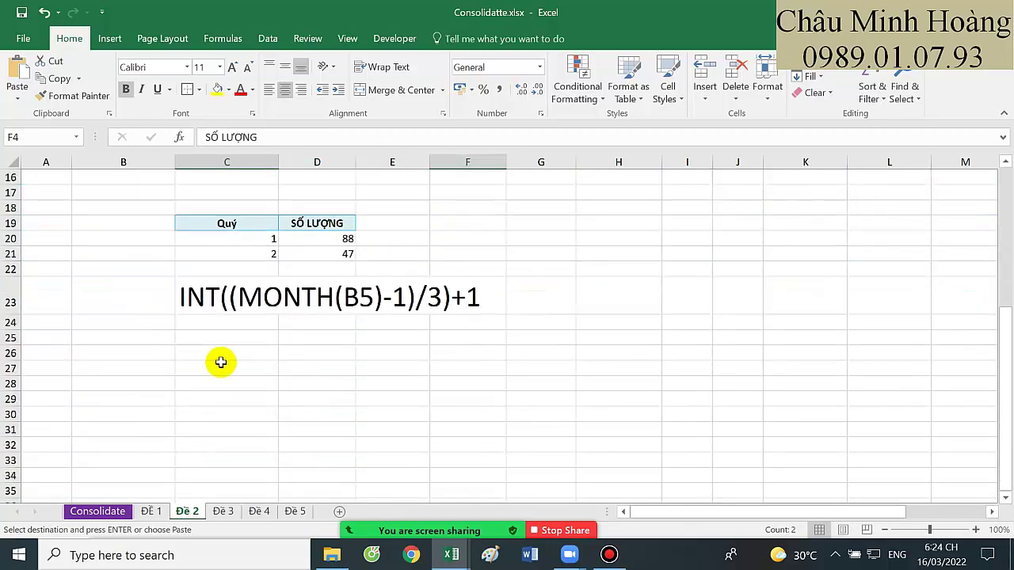
{"action": "left_click", "coordinate": [227, 351]}
{"action": "key", "text": "ctrl+v"}
{"action": "left_click", "coordinate": [404, 447]}
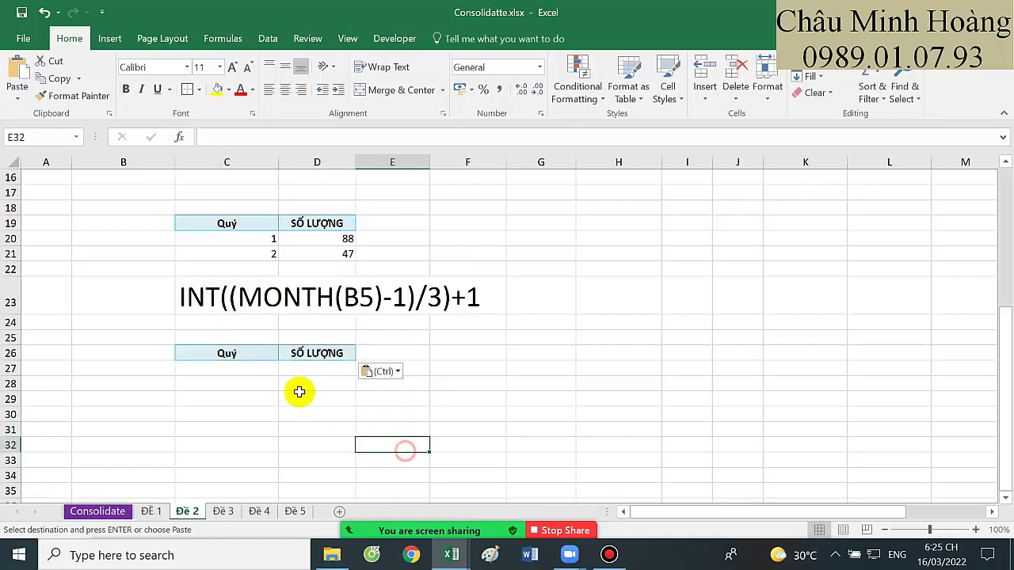
- Select the copied headers C26:D26 as the destination and open Consolidate
{"action": "left_click", "coordinate": [246, 356]}
{"action": "left_click", "coordinate": [242, 351]}
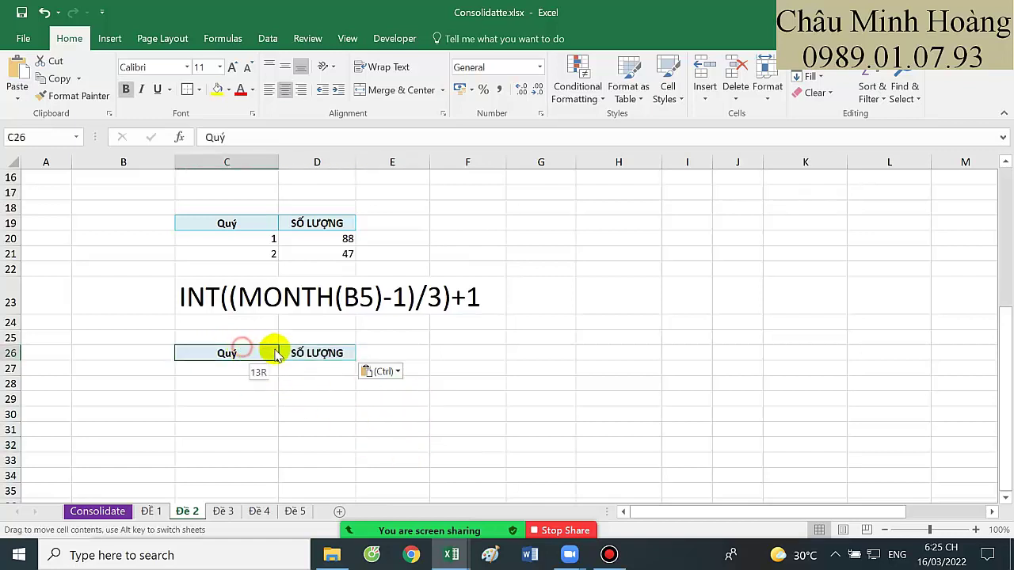
{"action": "key", "text": "Escape"}
{"action": "left_click_drag", "start_coordinate": [258, 352], "coordinate": [335, 355]}
{"action": "left_click", "coordinate": [267, 38]}
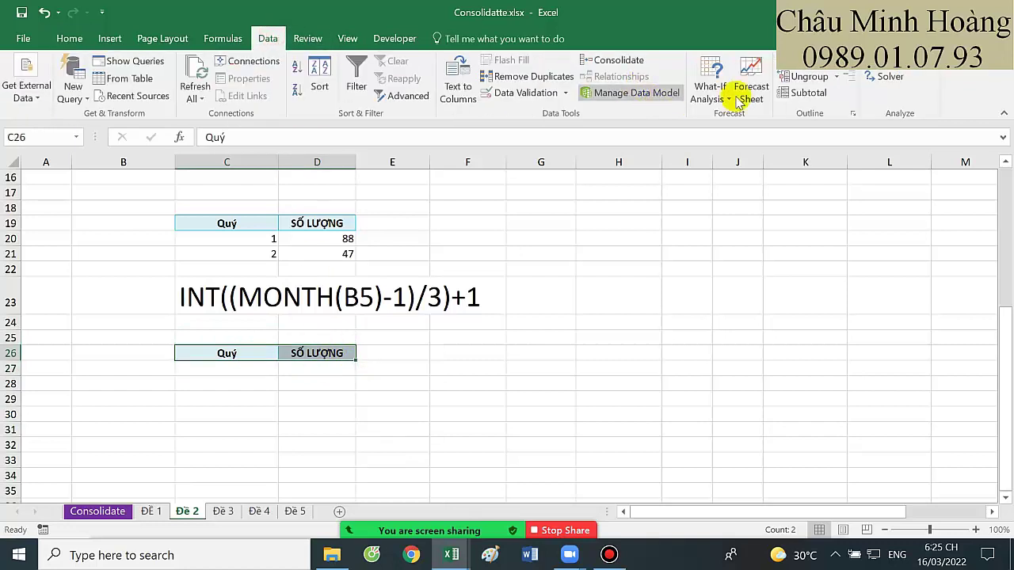
{"action": "left_click", "coordinate": [610, 67]}
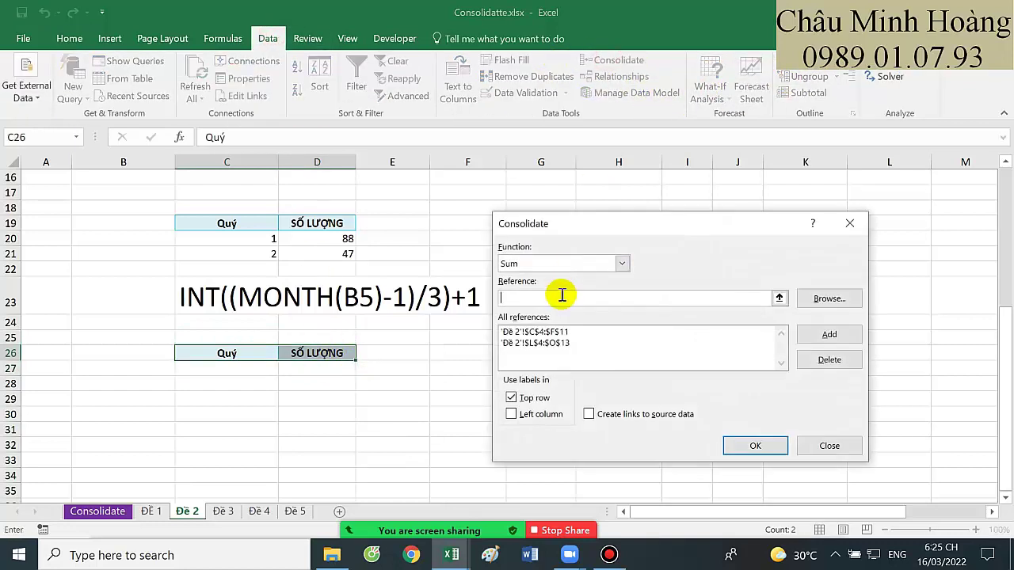
- Delete the existing references C4:F11 and L4:O13 from the Consolidate list and go to store 1's source table
{"action": "left_click", "coordinate": [557, 331]}
{"action": "left_click", "coordinate": [825, 361]}
{"action": "left_click", "coordinate": [629, 338]}
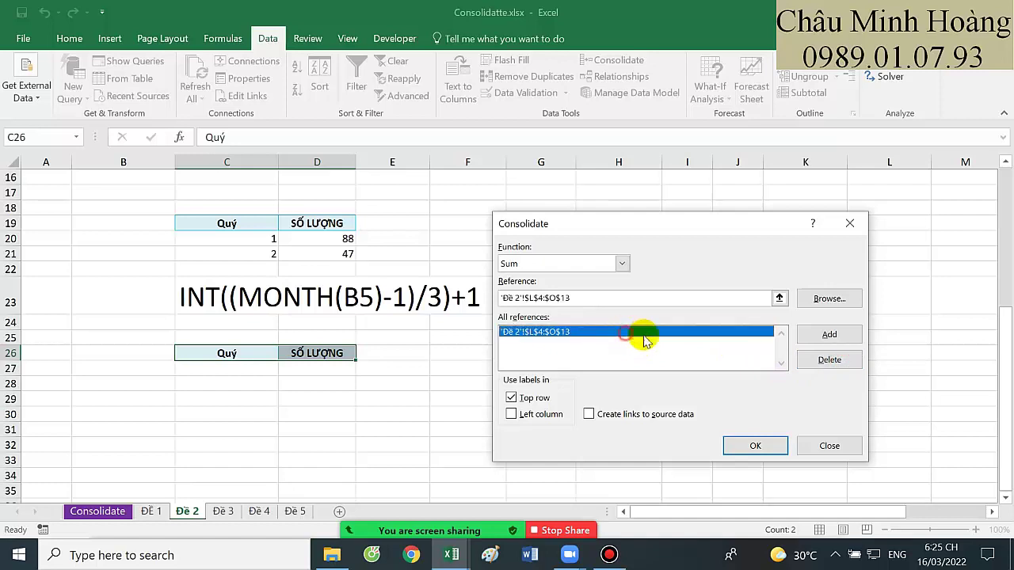
{"action": "left_click", "coordinate": [828, 361]}
{"action": "left_click", "coordinate": [535, 299]}
{"action": "scroll", "coordinate": [351, 303], "scroll_direction": "up", "scroll_amount": 5}
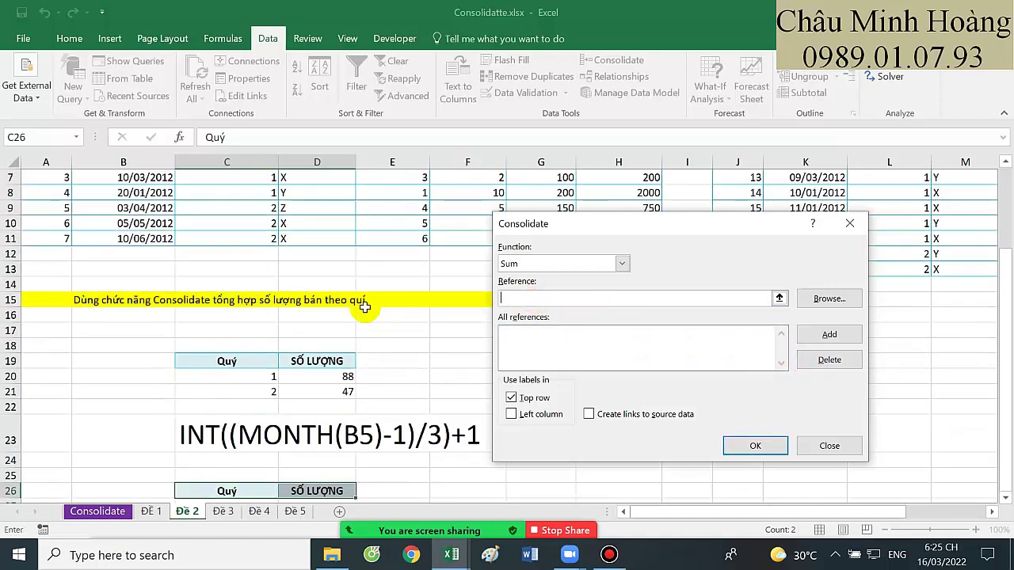
- Add store 1's range C4:F11 and store 2's range L4:O13 to the Consolidate references
{"action": "left_click_drag", "start_coordinate": [270, 229], "coordinate": [492, 328]}
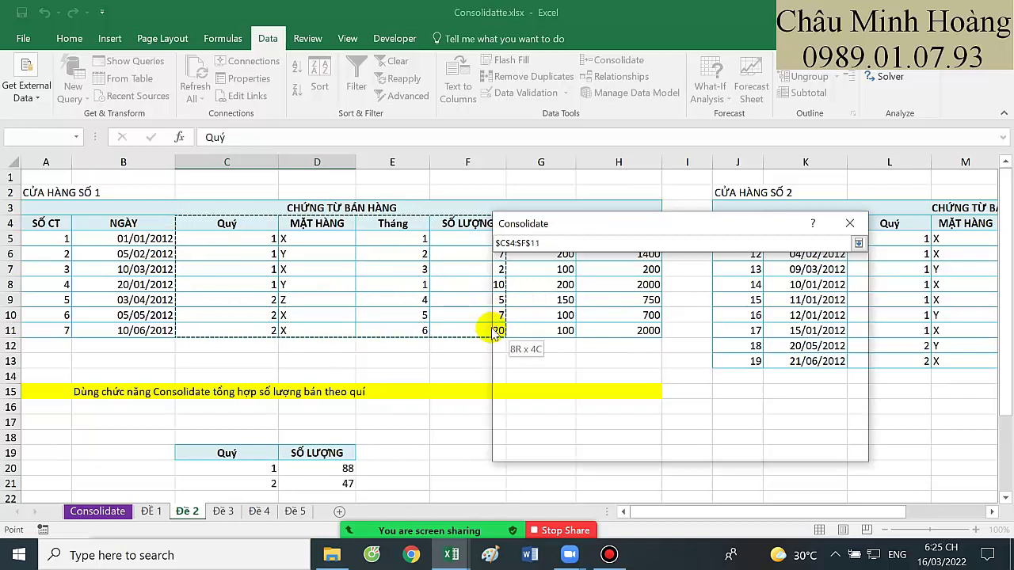
{"action": "left_click", "coordinate": [824, 335]}
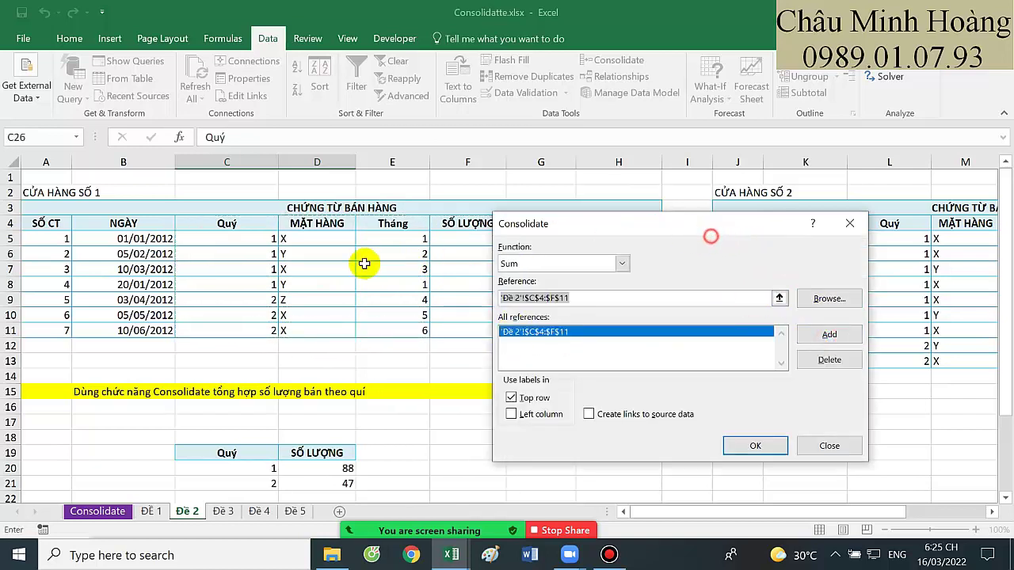
{"action": "left_click_drag", "start_coordinate": [559, 225], "coordinate": [269, 241]}
{"action": "left_click", "coordinate": [328, 312]}
{"action": "key", "text": "BackSpace"}
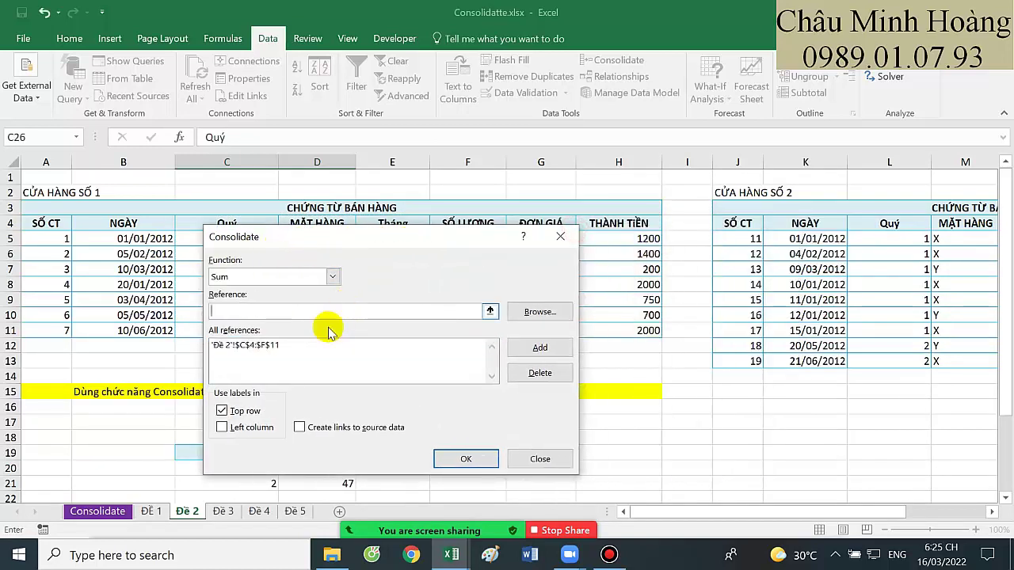
{"action": "left_click_drag", "start_coordinate": [890, 223], "coordinate": [767, 361]}
{"action": "left_click", "coordinate": [523, 348]}
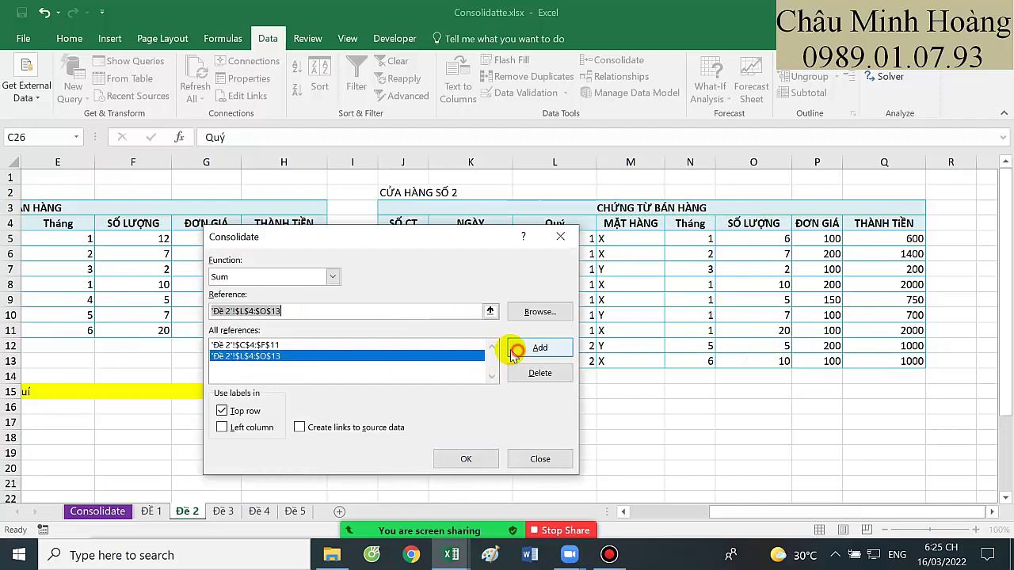
- Enable left-column labels, run the consolidation by quarter, and select the formula text's cells C23:F23
{"action": "left_click", "coordinate": [246, 428]}
{"action": "left_click", "coordinate": [466, 459]}
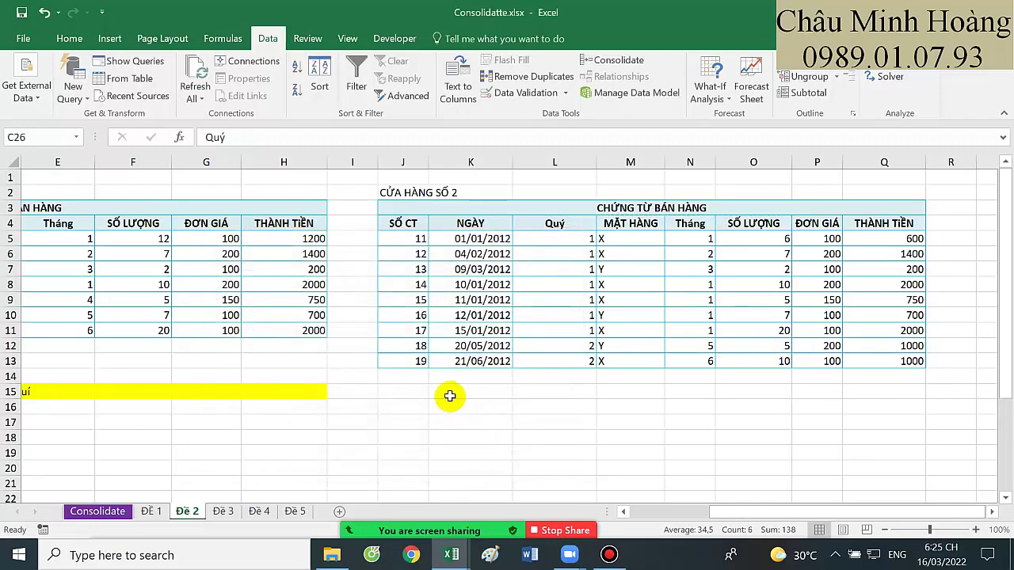
{"action": "scroll", "coordinate": [385, 378], "scroll_direction": "down", "scroll_amount": 6}
{"action": "left_click_drag", "start_coordinate": [464, 369], "coordinate": [163, 293]}
{"action": "left_click_drag", "start_coordinate": [0, 256], "coordinate": [8, 341]}
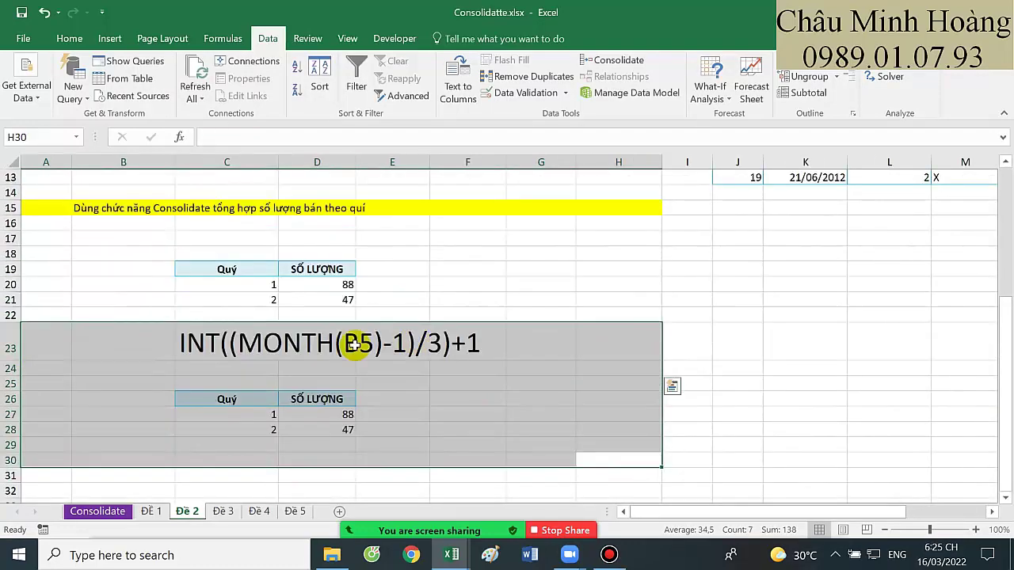
{"action": "left_click_drag", "start_coordinate": [233, 342], "coordinate": [494, 347]}
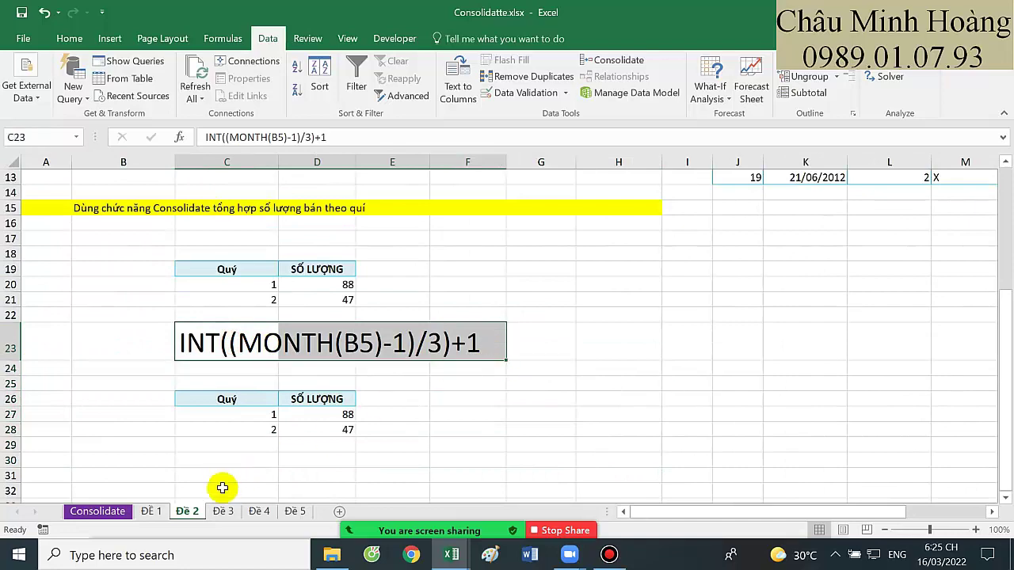
- On the Đề 3 sheet, copy the row 2 headers Tên vật tư, Số lượng and Thành tiền into the cells starting at C28
{"action": "left_click", "coordinate": [226, 512]}
{"action": "scroll", "coordinate": [391, 375], "scroll_direction": "down", "scroll_amount": 1}
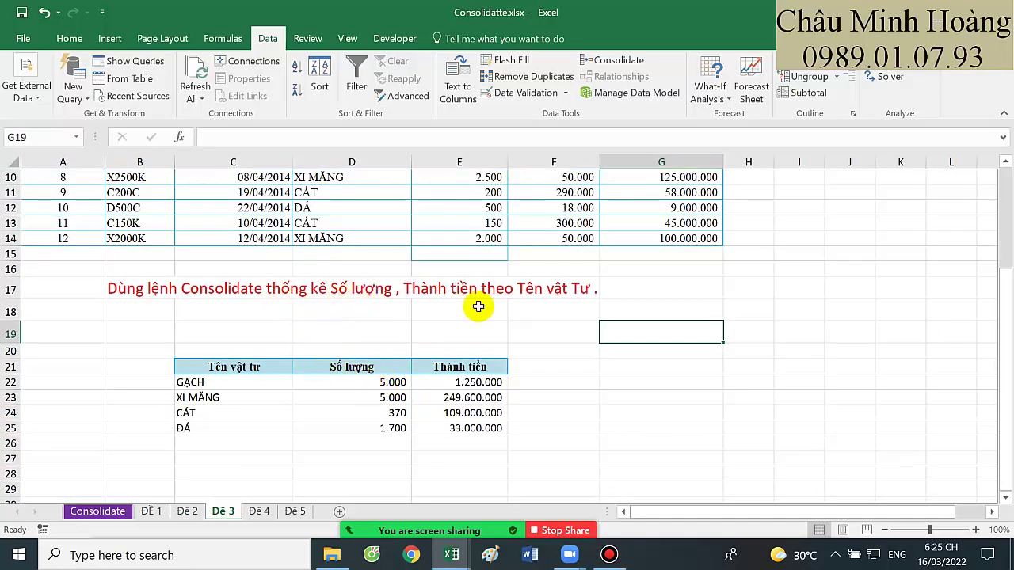
{"action": "scroll", "coordinate": [626, 309], "scroll_direction": "up", "scroll_amount": 3}
{"action": "left_click", "coordinate": [359, 193]}
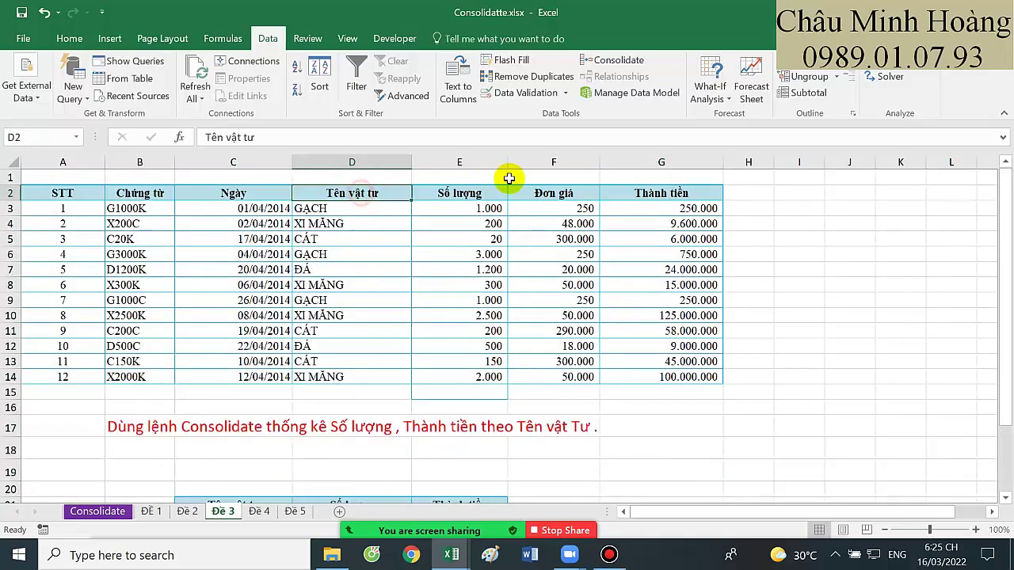
{"action": "left_click", "coordinate": [484, 196], "text": "ctrl"}
{"action": "left_click", "coordinate": [666, 195], "text": "ctrl"}
{"action": "key", "text": "ctrl+c"}
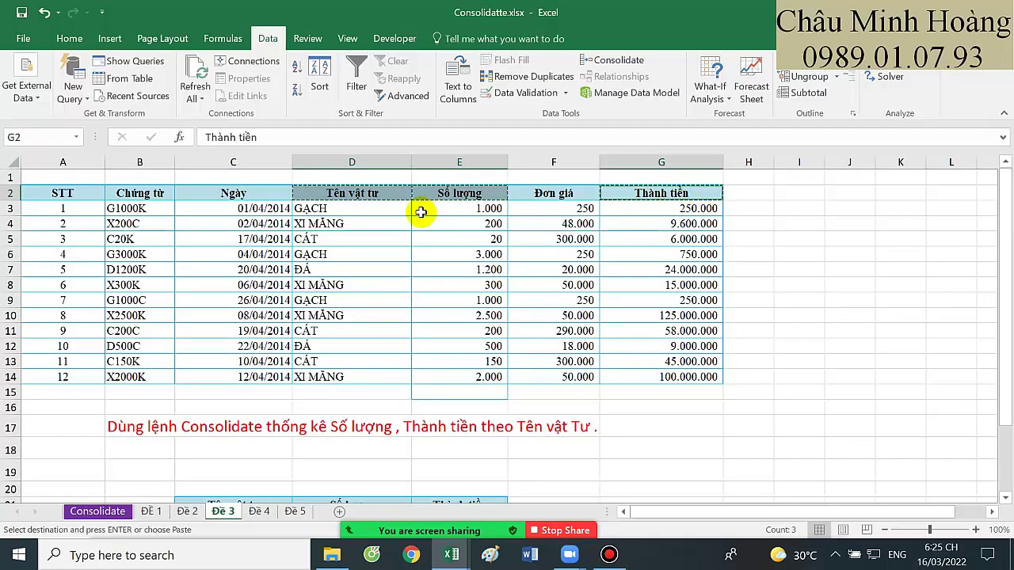
{"action": "scroll", "coordinate": [420, 211], "scroll_direction": "down", "scroll_amount": 4}
{"action": "left_click", "coordinate": [254, 428]}
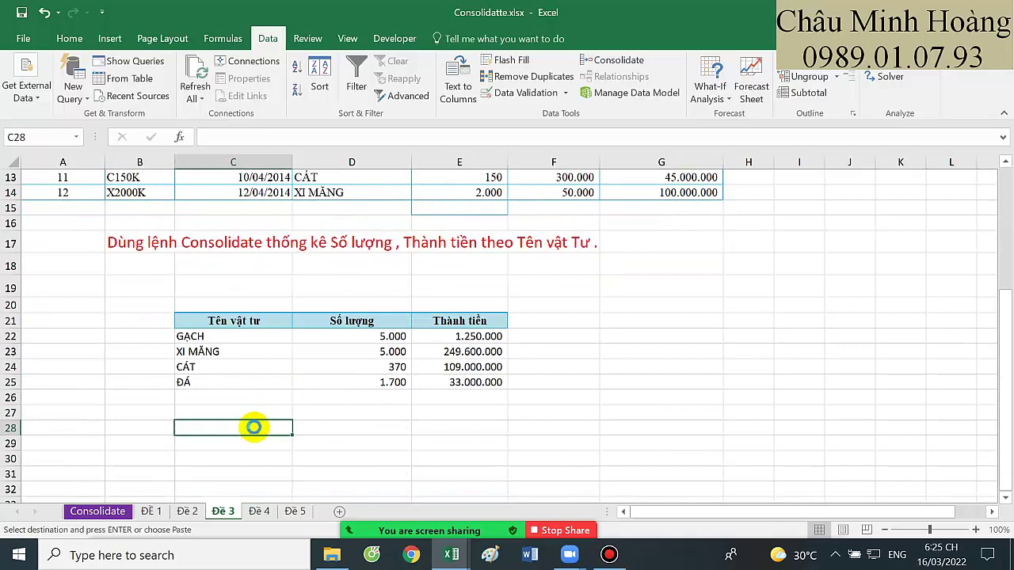
{"action": "key", "text": "ctrl+v"}
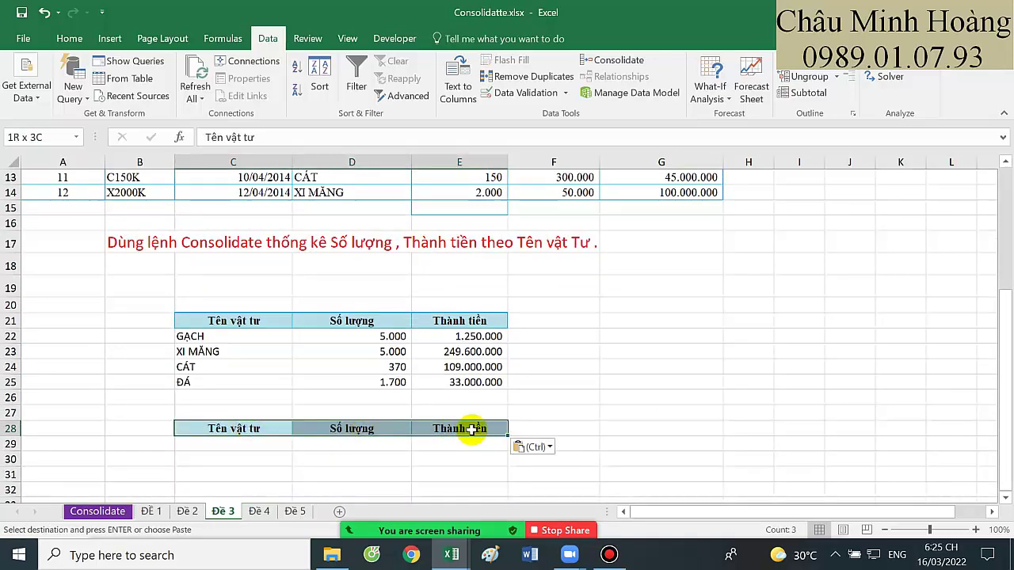
- Select the copied headers C28:E28 as the destination, open Consolidate and delete the existing reference D2:G14
{"action": "scroll", "coordinate": [433, 403], "scroll_direction": "up", "scroll_amount": 4}
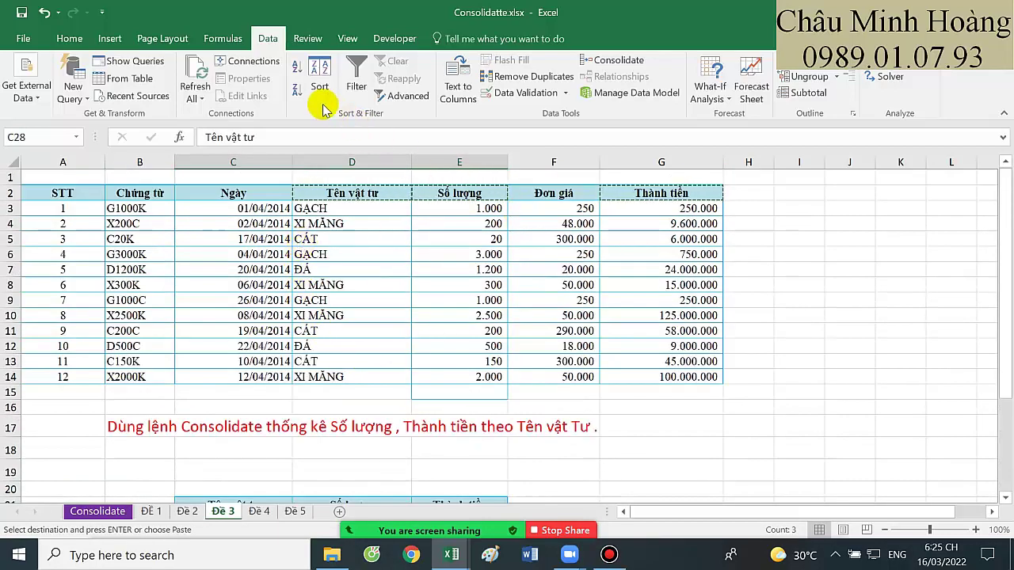
{"action": "scroll", "coordinate": [263, 406], "scroll_direction": "down", "scroll_amount": 3}
{"action": "left_click_drag", "start_coordinate": [233, 474], "coordinate": [460, 475]}
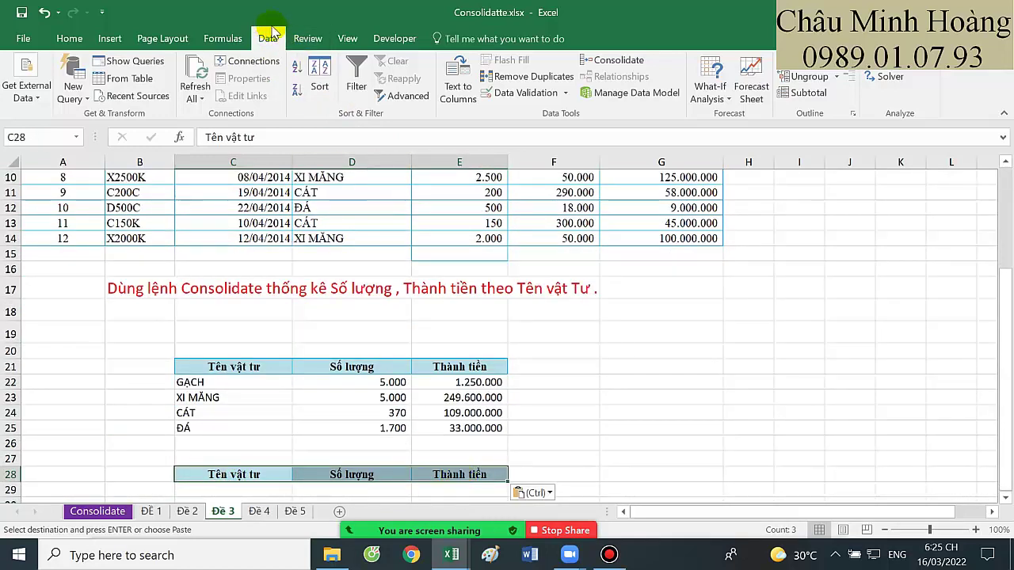
{"action": "left_click", "coordinate": [636, 66]}
{"action": "left_click", "coordinate": [311, 347]}
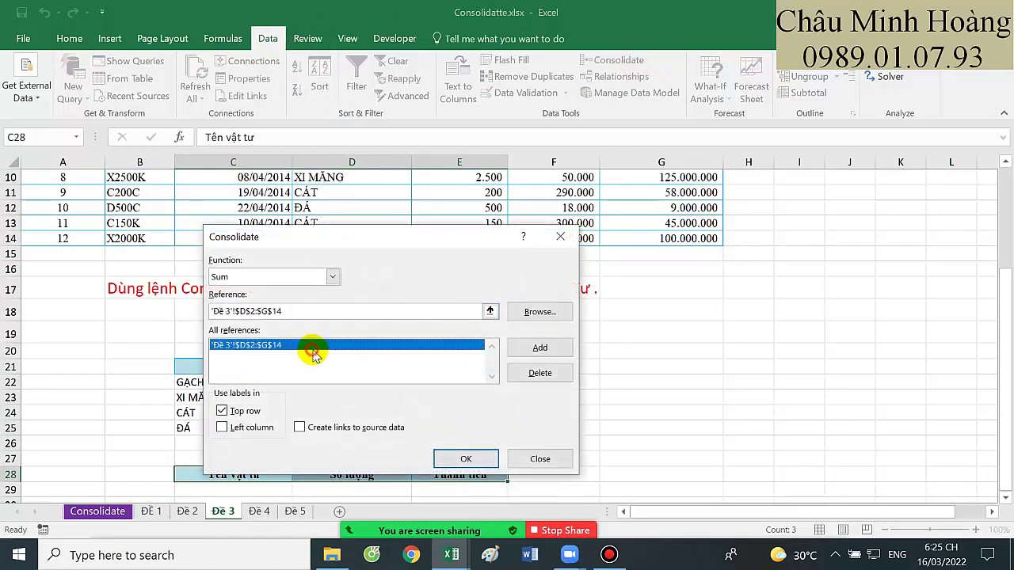
{"action": "left_click", "coordinate": [533, 374]}
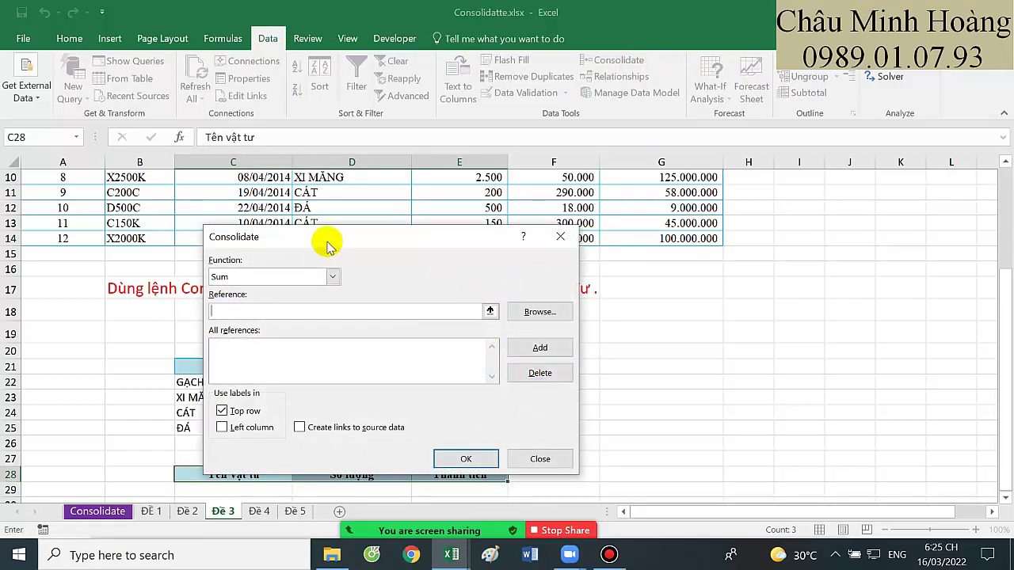
- Consolidate the range D2:G14 with Sum, using both top-row and left-column labels
{"action": "left_click_drag", "start_coordinate": [332, 246], "coordinate": [708, 283]}
{"action": "scroll", "coordinate": [415, 262], "scroll_direction": "up", "scroll_amount": 3}
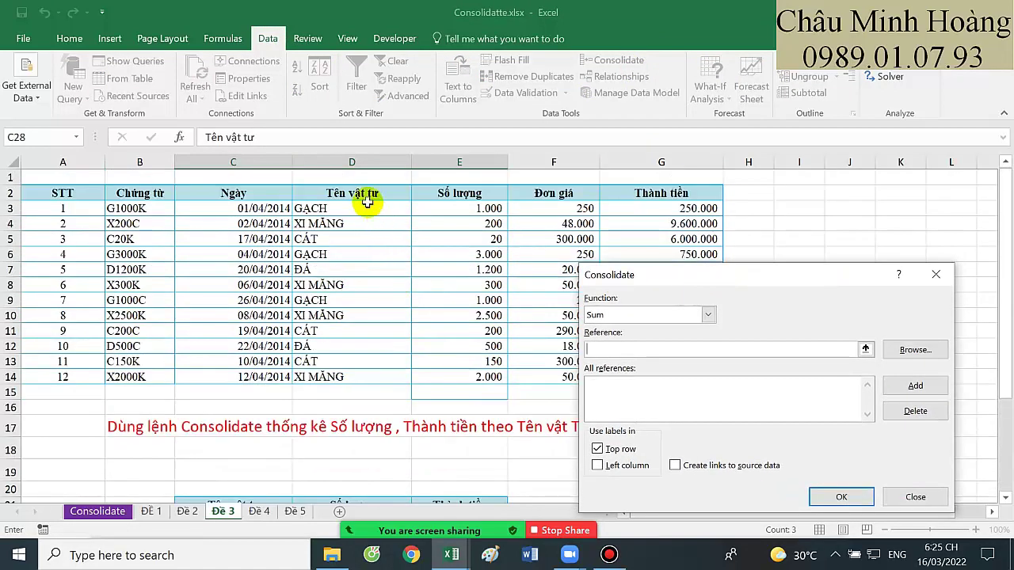
{"action": "left_click_drag", "start_coordinate": [364, 197], "coordinate": [690, 376]}
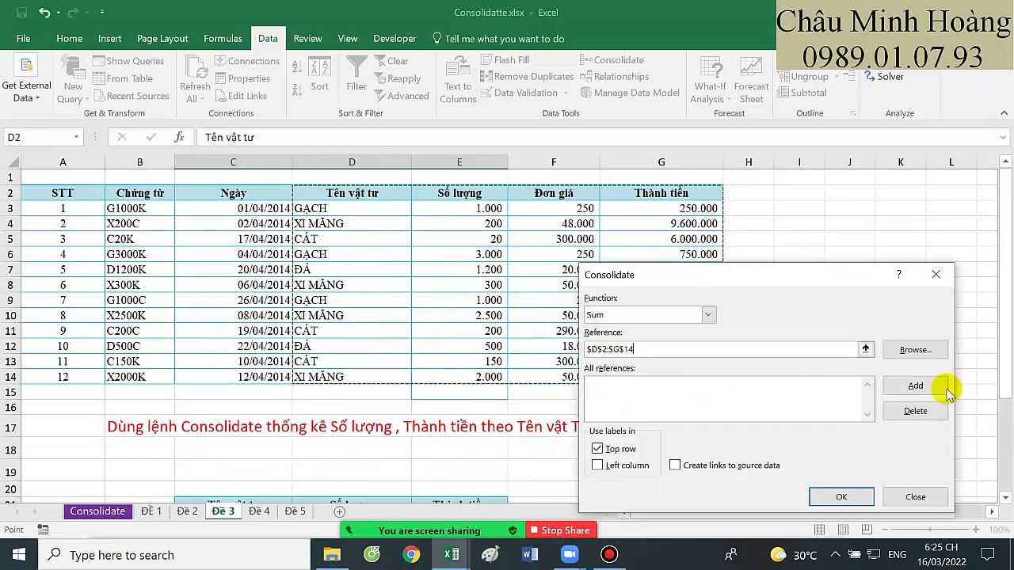
{"action": "left_click", "coordinate": [934, 386]}
{"action": "left_click", "coordinate": [620, 466]}
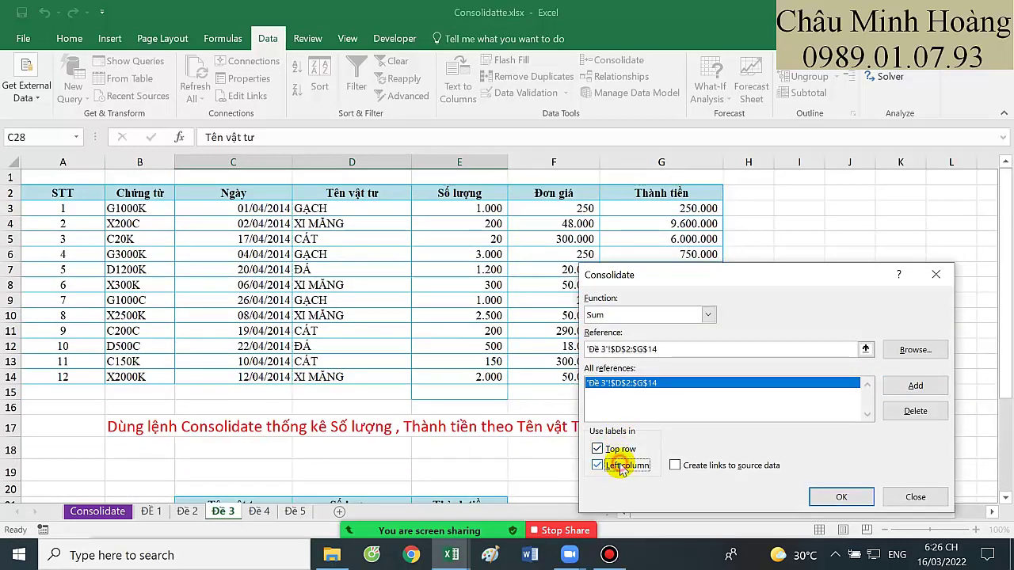
{"action": "left_click", "coordinate": [823, 489]}
{"action": "scroll", "coordinate": [512, 408], "scroll_direction": "down", "scroll_amount": 2}
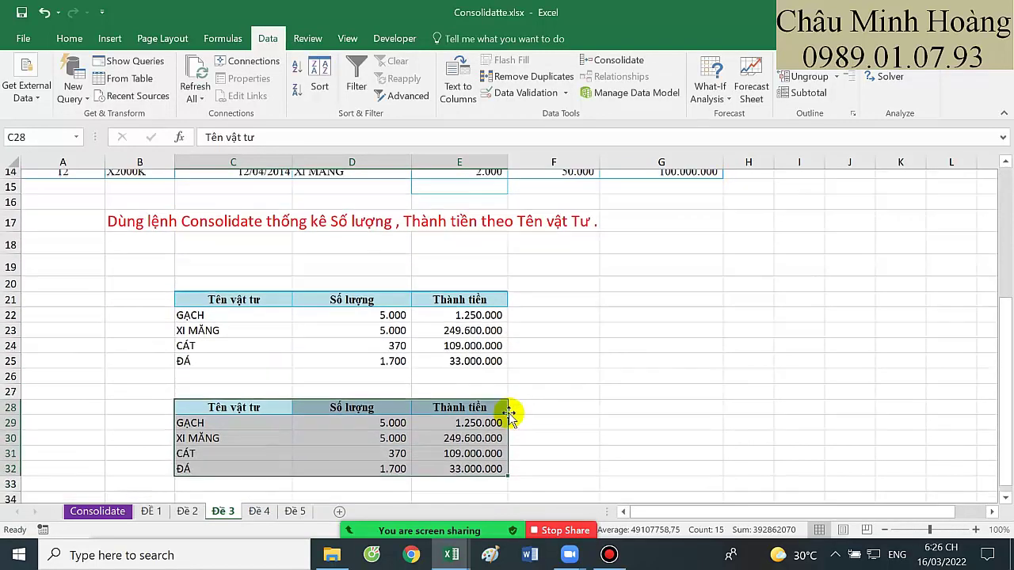
- Switch to the Đề 4 sheet and select cell D19 in the existing quarter summary
{"action": "left_click", "coordinate": [268, 511]}
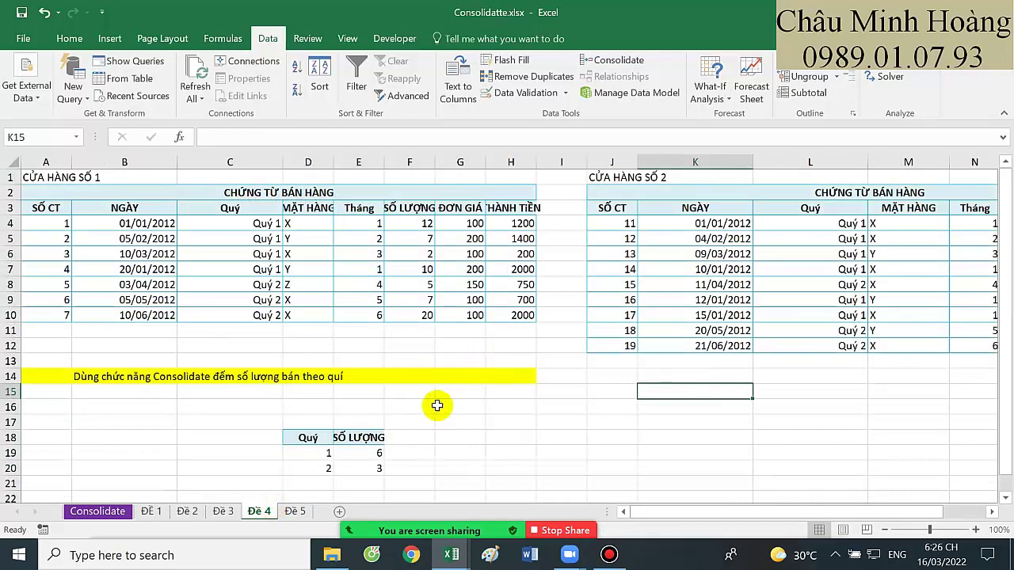
{"action": "left_click", "coordinate": [312, 452]}
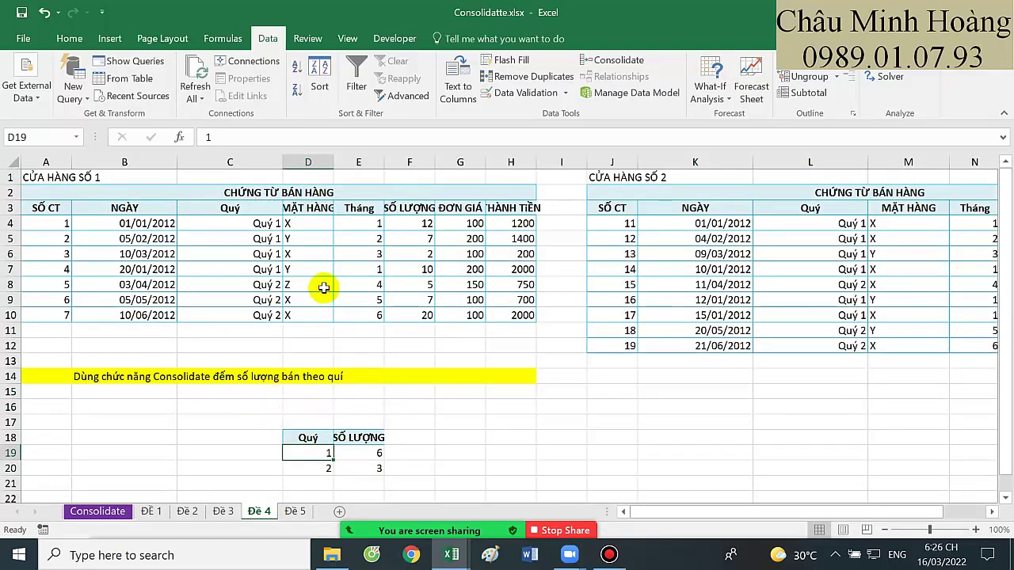
{"action": "left_click", "coordinate": [247, 208]}
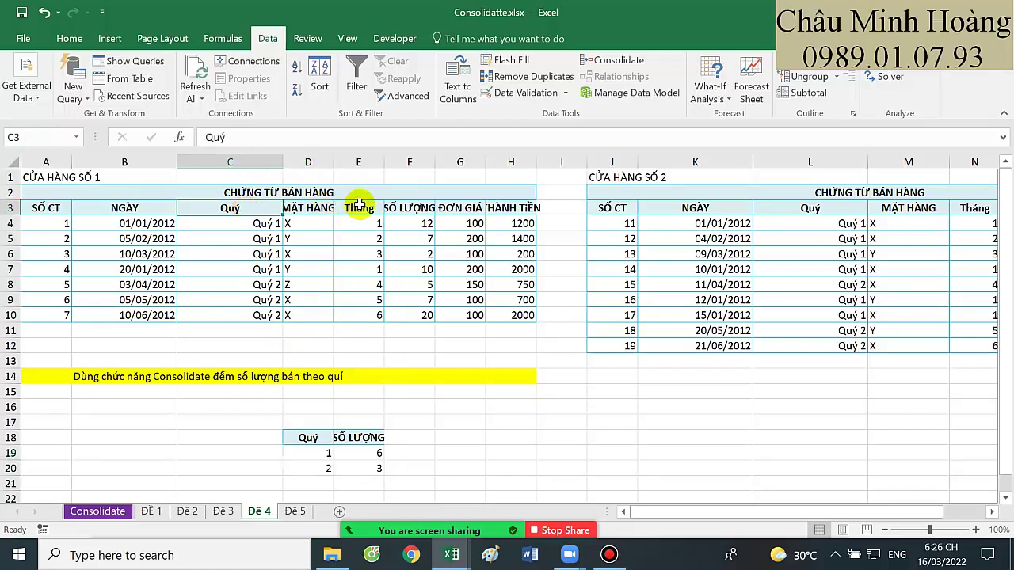
{"action": "left_click", "coordinate": [308, 208], "text": "ctrl"}
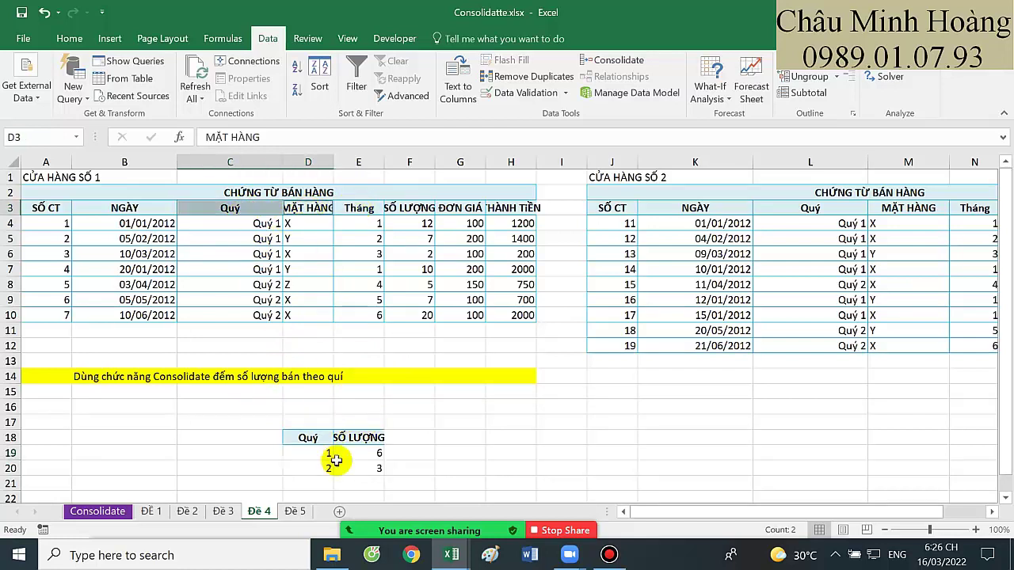
{"action": "key", "text": "ctrl+c"}
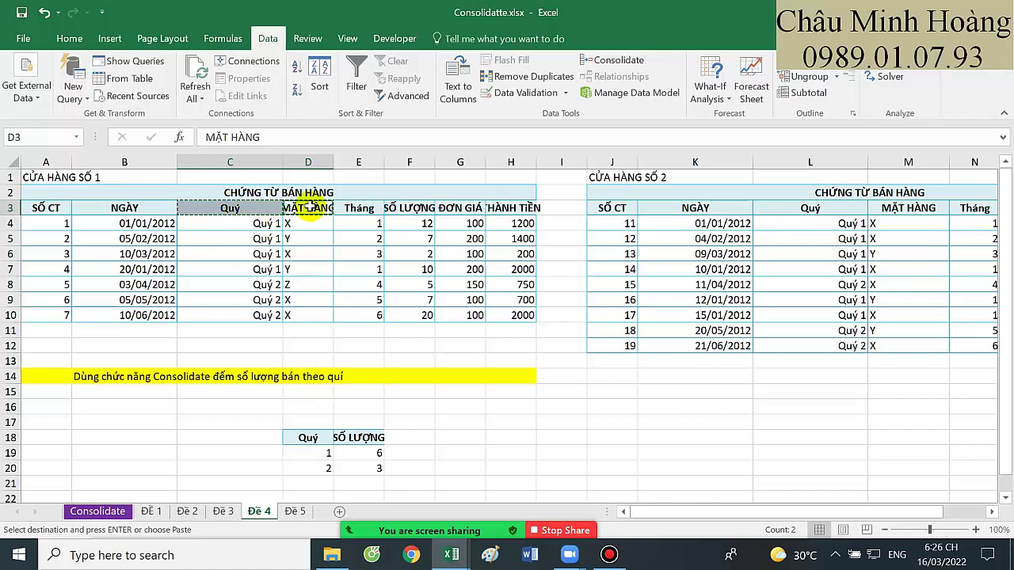
- Copy store 1's headers Quý and SỐ LƯỢNG from row 3 into the cells starting at D23
{"action": "left_click", "coordinate": [259, 209]}
{"action": "left_click", "coordinate": [417, 209], "text": "ctrl"}
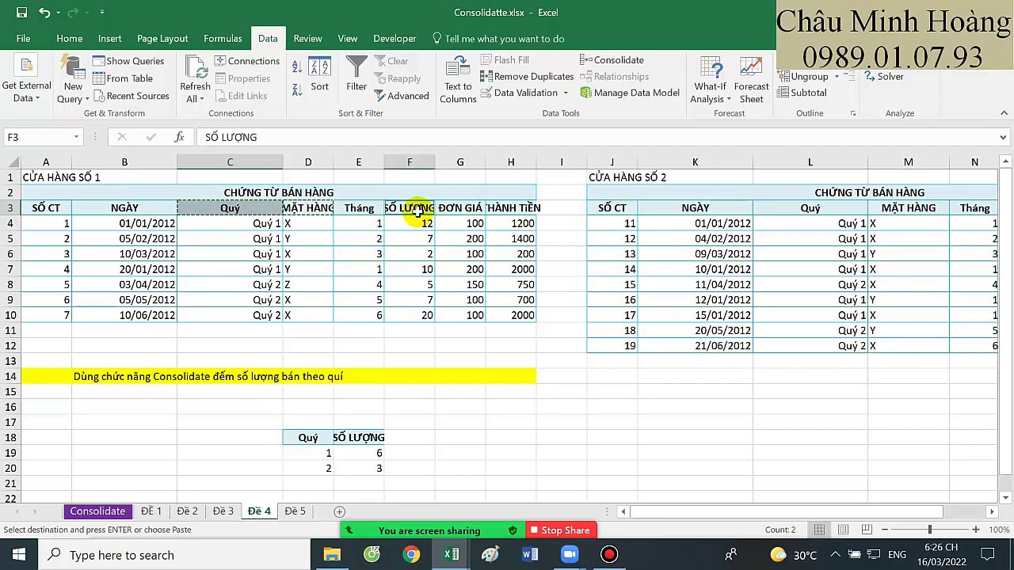
{"action": "scroll", "coordinate": [362, 283], "scroll_direction": "down", "scroll_amount": 3}
{"action": "left_click", "coordinate": [308, 378]}
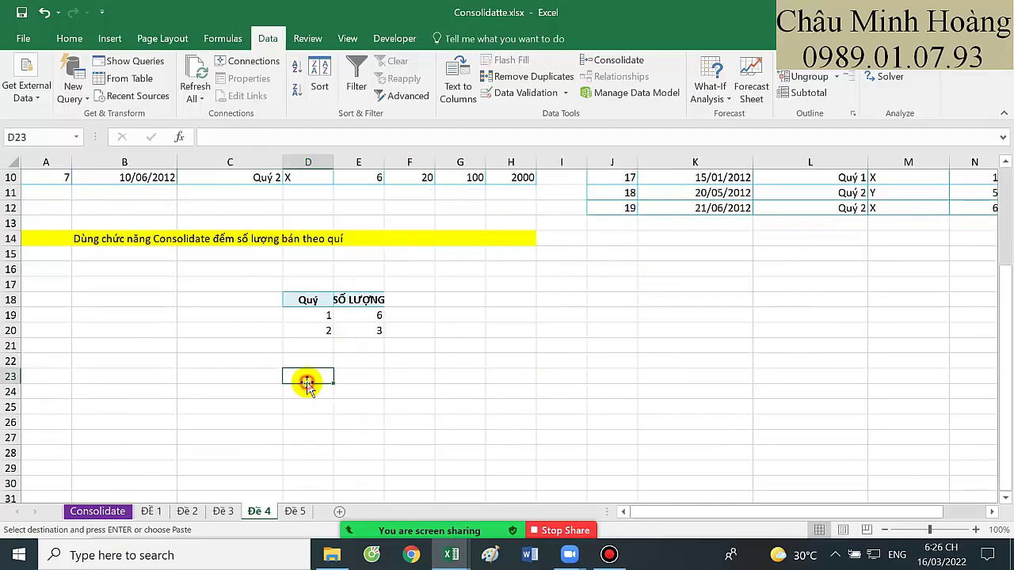
{"action": "key", "text": "Return"}
- Select D23:E23 as the destination, open Consolidate and delete the existing references L3:O12 and C4:F10
{"action": "left_click_drag", "start_coordinate": [322, 376], "coordinate": [358, 378]}
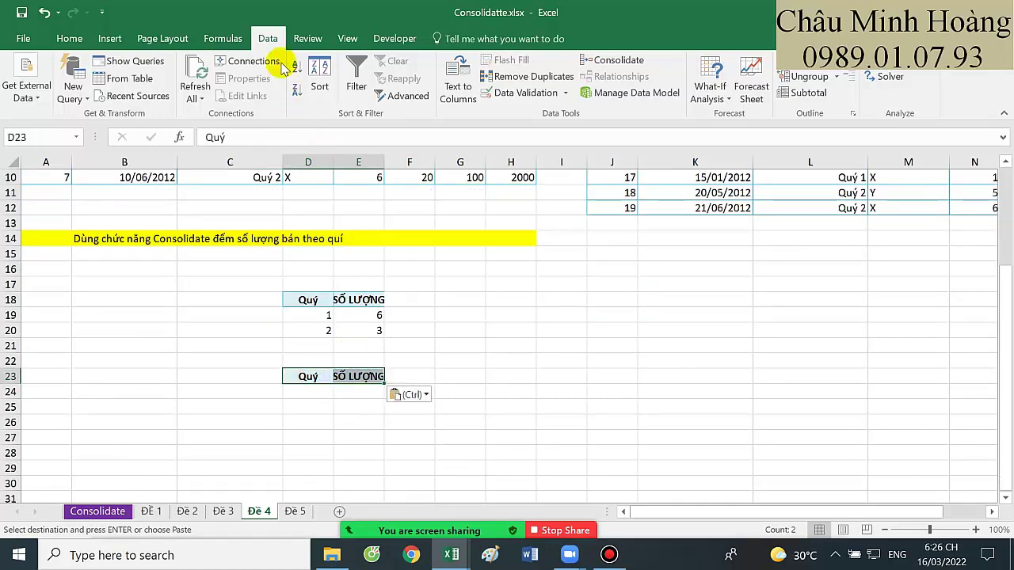
{"action": "left_click", "coordinate": [615, 61]}
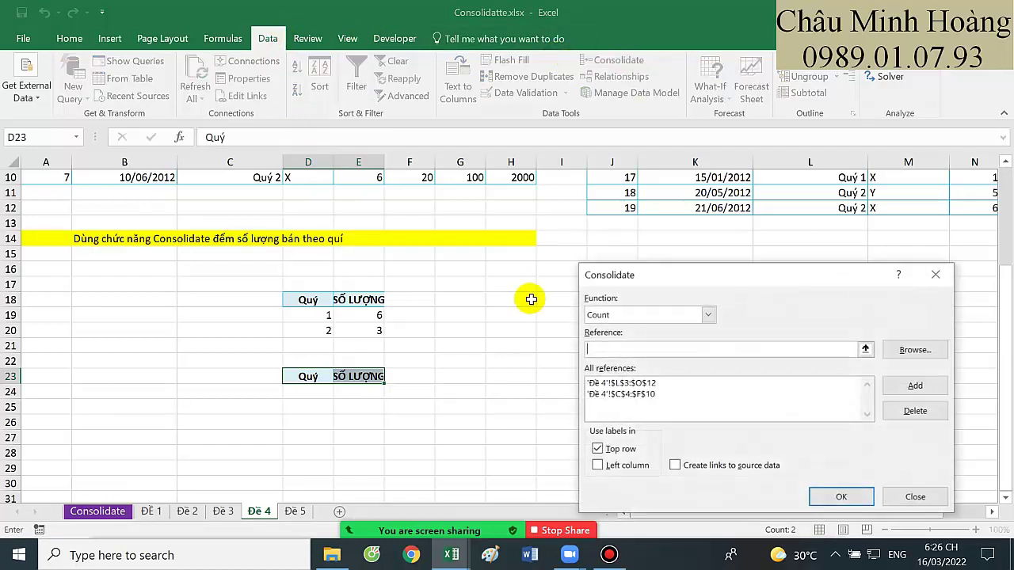
{"action": "left_click", "coordinate": [608, 384]}
{"action": "left_click", "coordinate": [915, 410]}
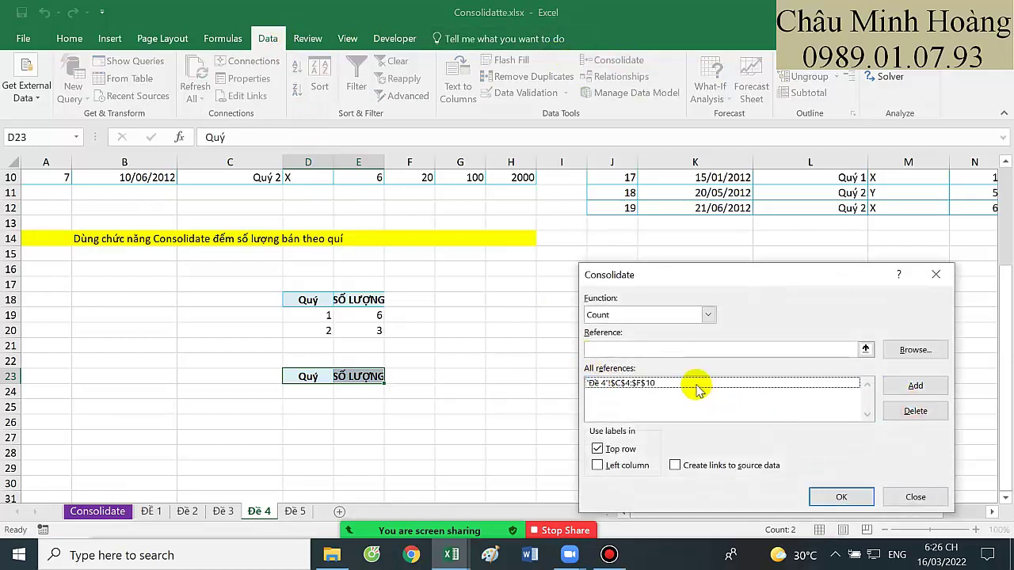
{"action": "left_click", "coordinate": [697, 383]}
{"action": "left_click", "coordinate": [914, 417]}
- Choose Count as the Consolidate function, add store 1's range C3:F10 and clear the reference entry
{"action": "left_click", "coordinate": [690, 315]}
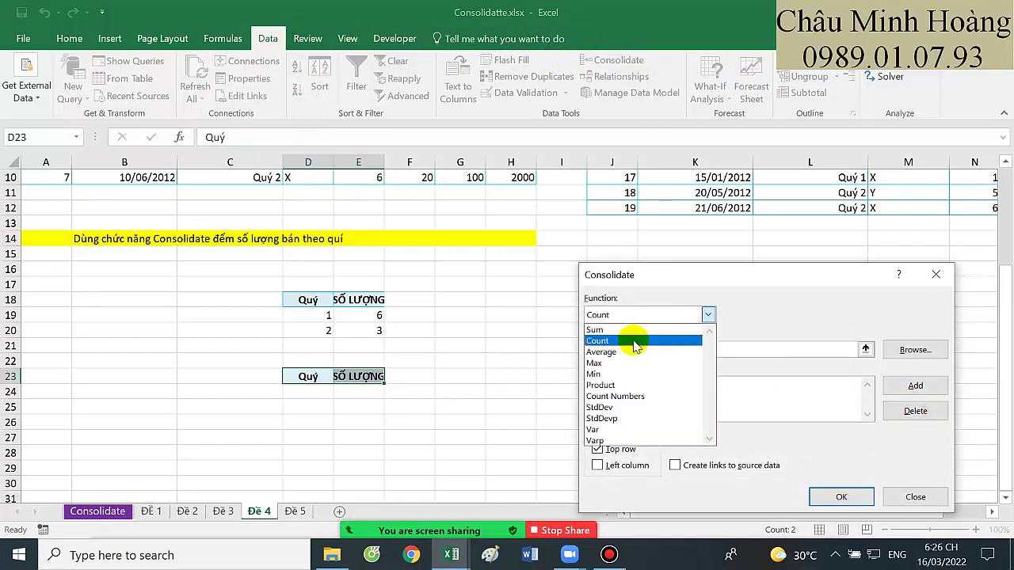
{"action": "left_click", "coordinate": [630, 342]}
{"action": "left_click", "coordinate": [622, 349]}
{"action": "scroll", "coordinate": [367, 247], "scroll_direction": "up", "scroll_amount": 3}
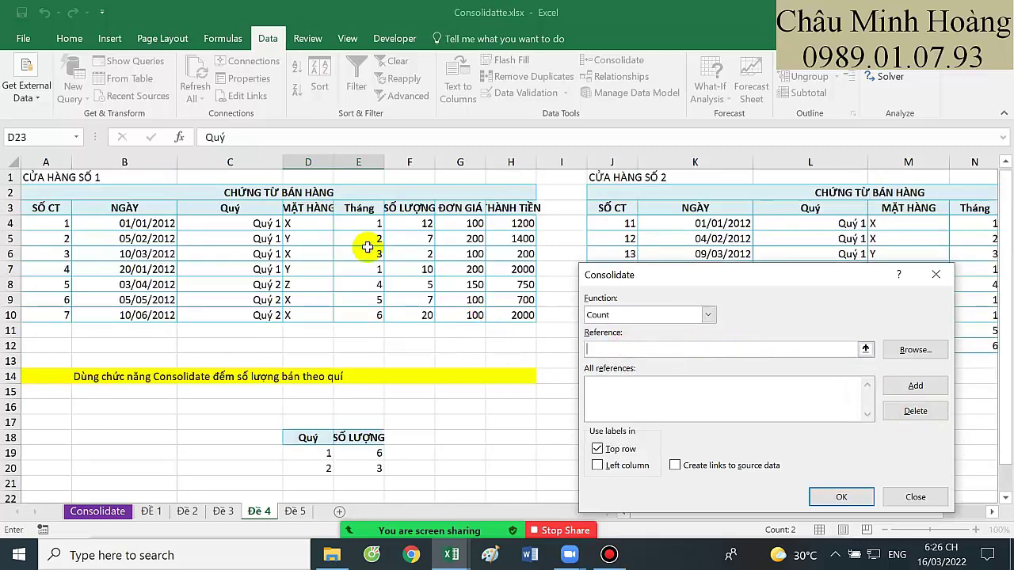
{"action": "left_click_drag", "start_coordinate": [236, 208], "coordinate": [406, 317]}
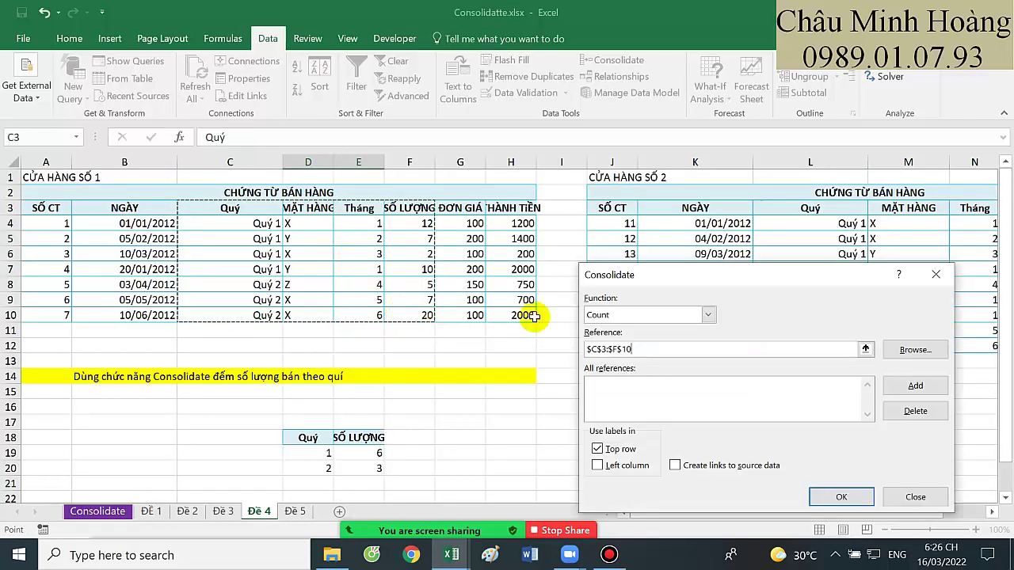
{"action": "left_click", "coordinate": [915, 389]}
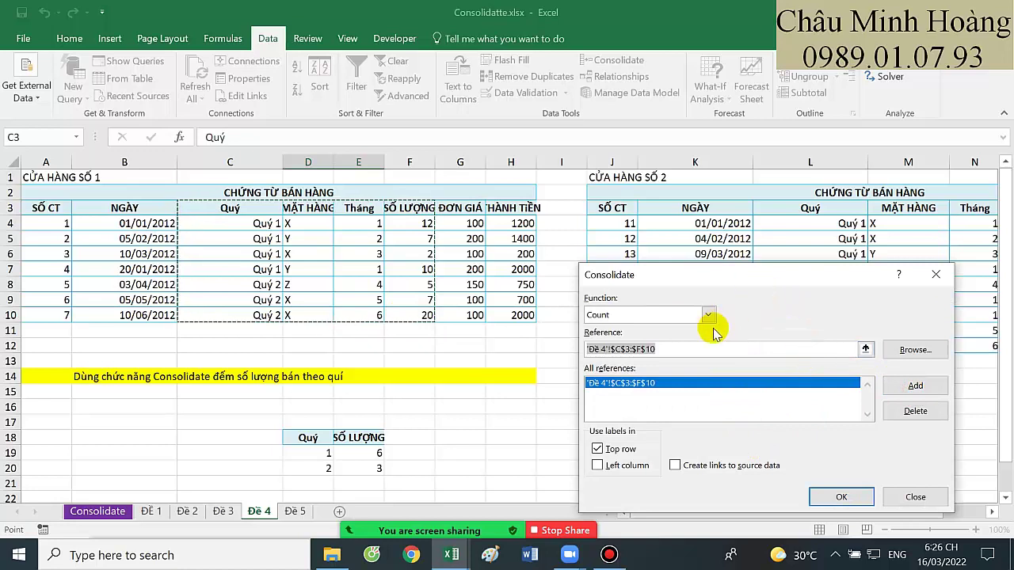
{"action": "left_click", "coordinate": [693, 343]}
{"action": "key", "text": "Delete"}
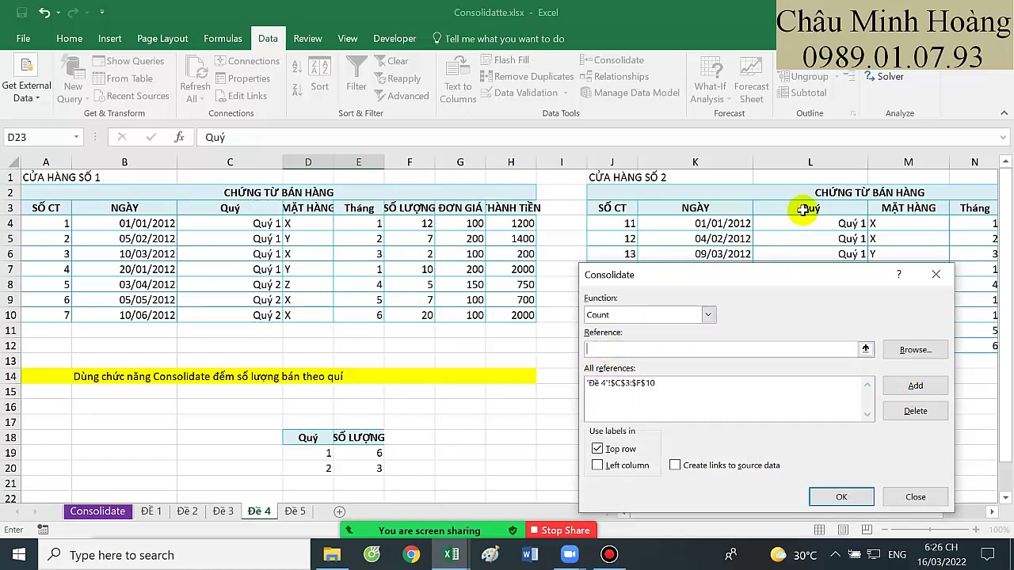
- Add store 2's range L3:O12 to the Consolidate references, use left column labels and run the consolidation
{"action": "left_click_drag", "start_coordinate": [803, 210], "coordinate": [860, 345]}
{"action": "left_click", "coordinate": [915, 386]}
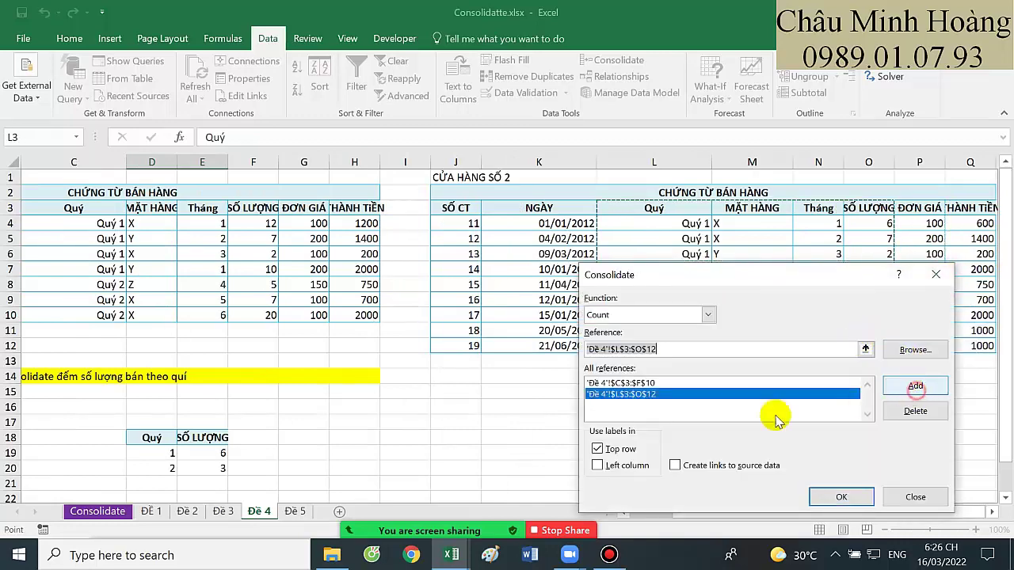
{"action": "left_click", "coordinate": [625, 465]}
{"action": "left_click", "coordinate": [841, 496]}
{"action": "scroll", "coordinate": [405, 387], "scroll_direction": "down", "scroll_amount": 3}
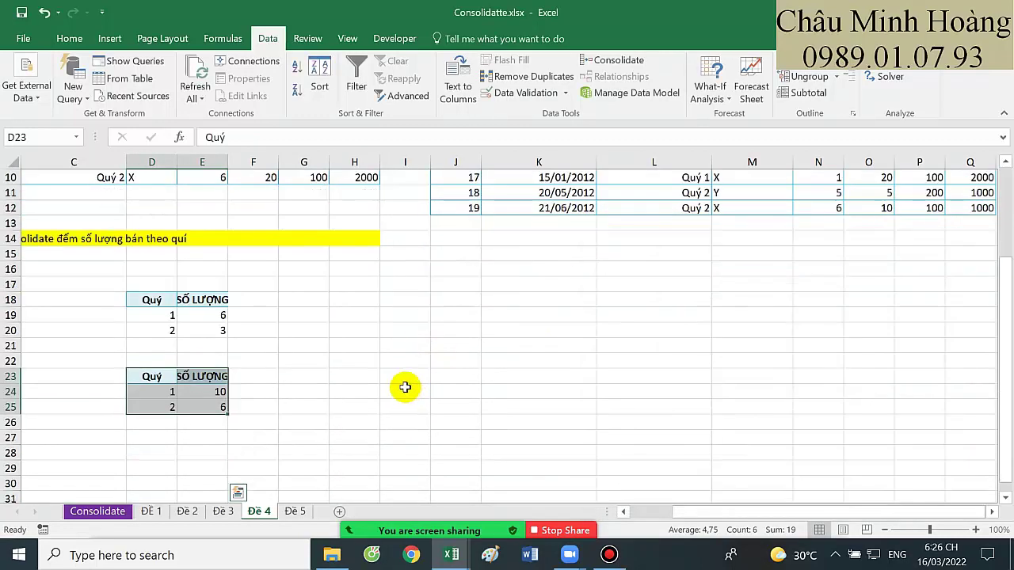
{"action": "scroll", "coordinate": [279, 395], "scroll_direction": "up", "scroll_amount": 1}
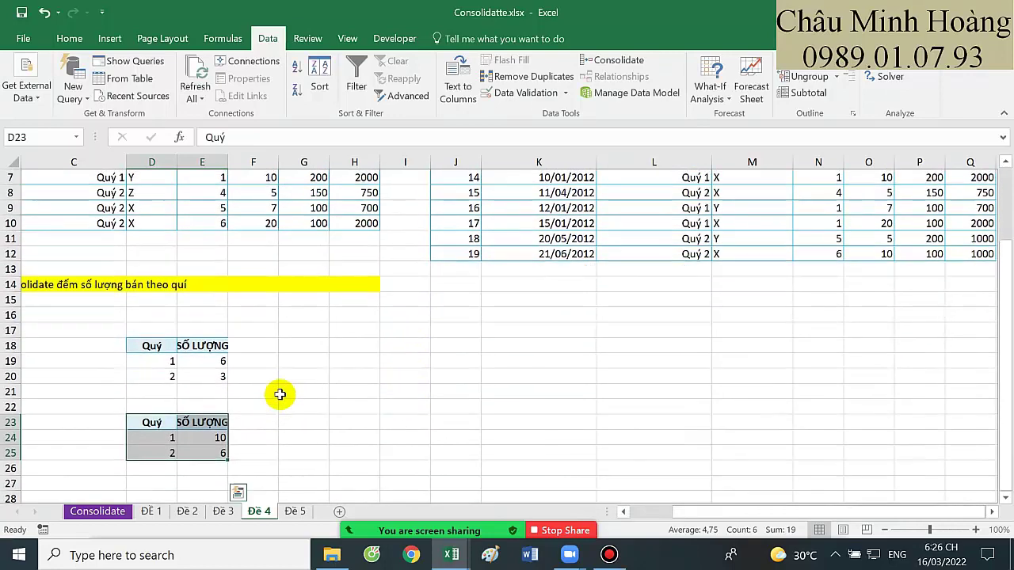
- Compare the first-quarter counts in E19 and E24 and check them against store 1's SỐ CT and Quý entries
{"action": "left_click", "coordinate": [221, 362]}
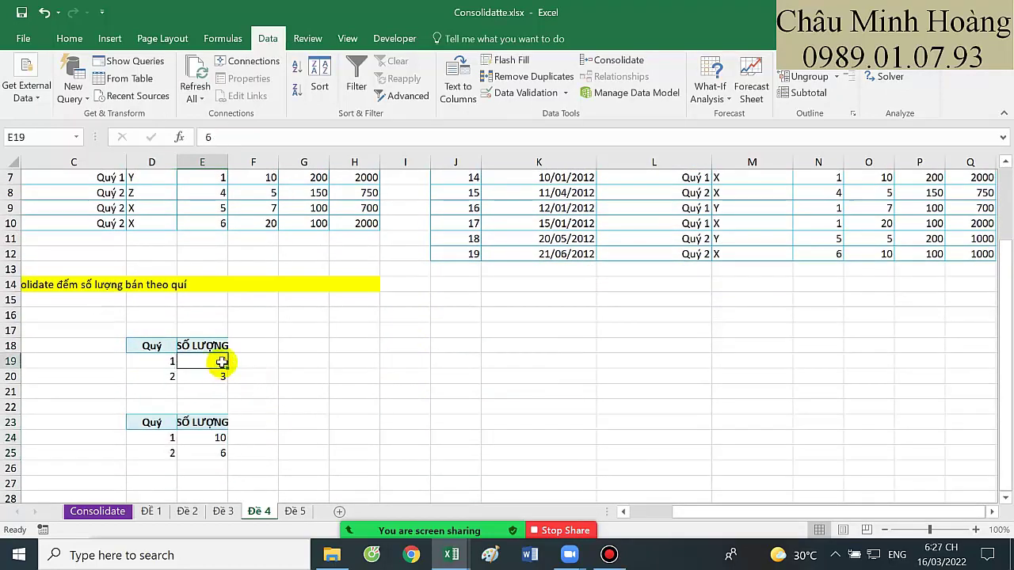
{"action": "left_click", "coordinate": [213, 437]}
{"action": "scroll", "coordinate": [305, 428], "scroll_direction": "up", "scroll_amount": 2}
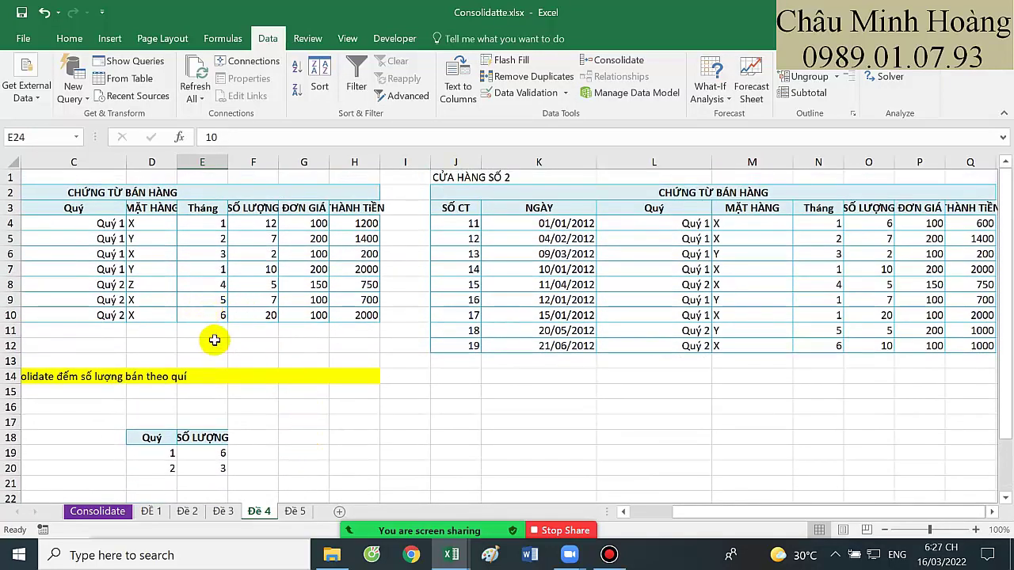
{"action": "left_click_drag", "start_coordinate": [213, 345], "coordinate": [32, 315]}
{"action": "left_click_drag", "start_coordinate": [63, 226], "coordinate": [62, 313]}
{"action": "scroll", "coordinate": [333, 321], "scroll_direction": "down", "scroll_amount": 2}
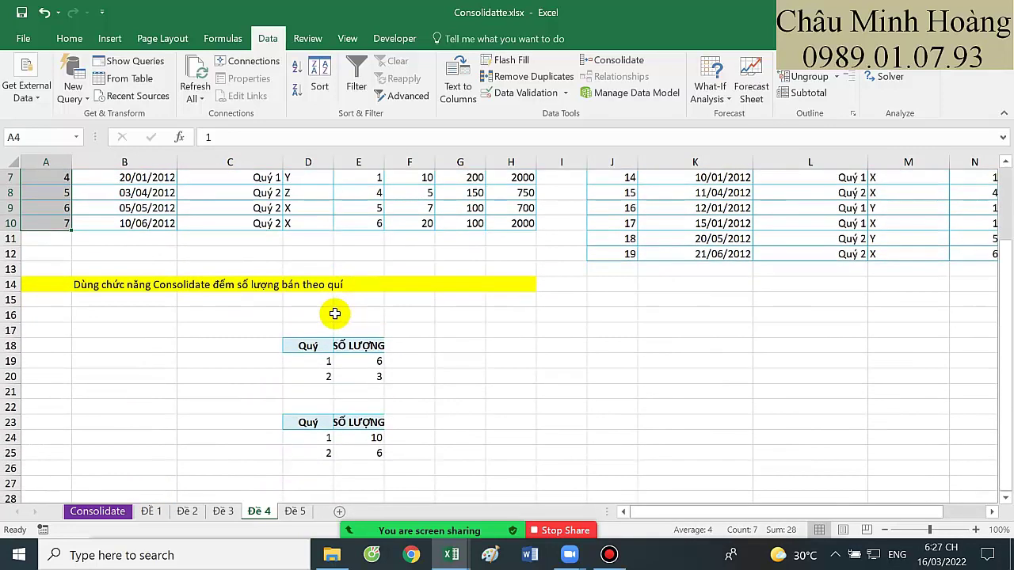
{"action": "scroll", "coordinate": [334, 314], "scroll_direction": "up", "scroll_amount": 2}
{"action": "left_click_drag", "start_coordinate": [249, 226], "coordinate": [256, 321]}
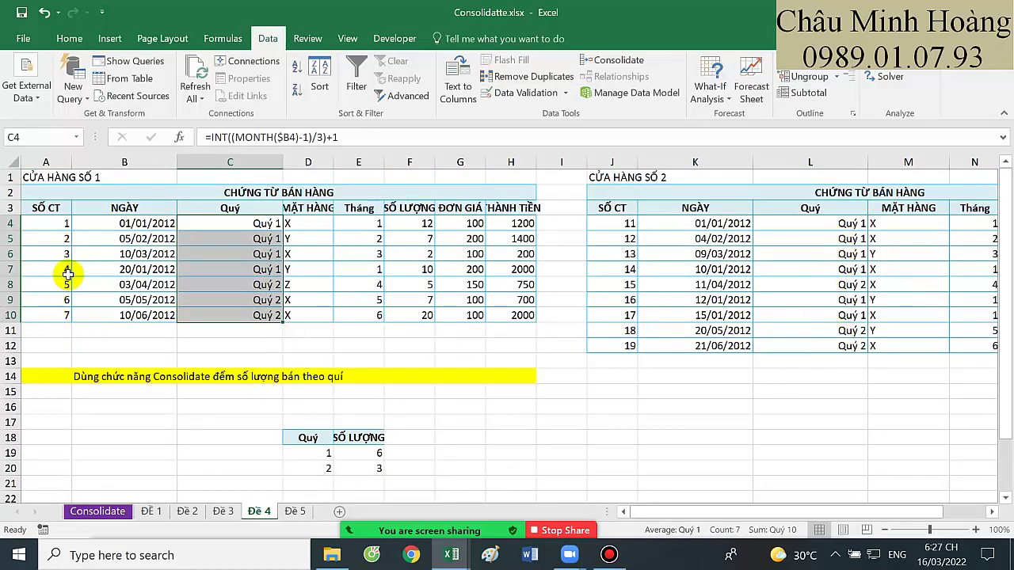
- Examine store 2's Quý entries in column L alongside store 1's rows and the two quarter summaries
{"action": "left_click", "coordinate": [826, 238]}
{"action": "left_click_drag", "start_coordinate": [837, 255], "coordinate": [828, 339]}
{"action": "left_click", "coordinate": [827, 317]}
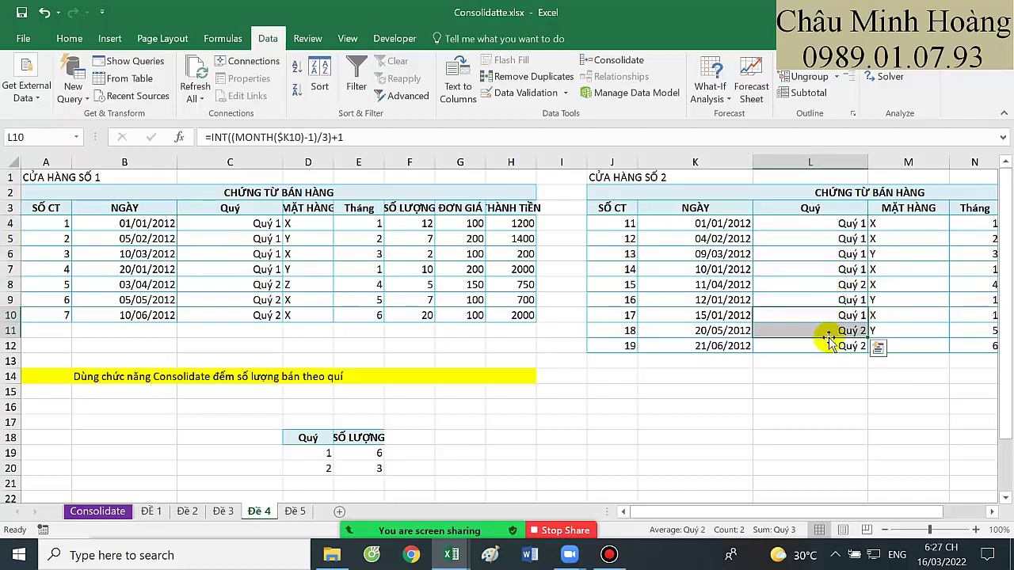
{"action": "scroll", "coordinate": [532, 331], "scroll_direction": "down", "scroll_amount": 2}
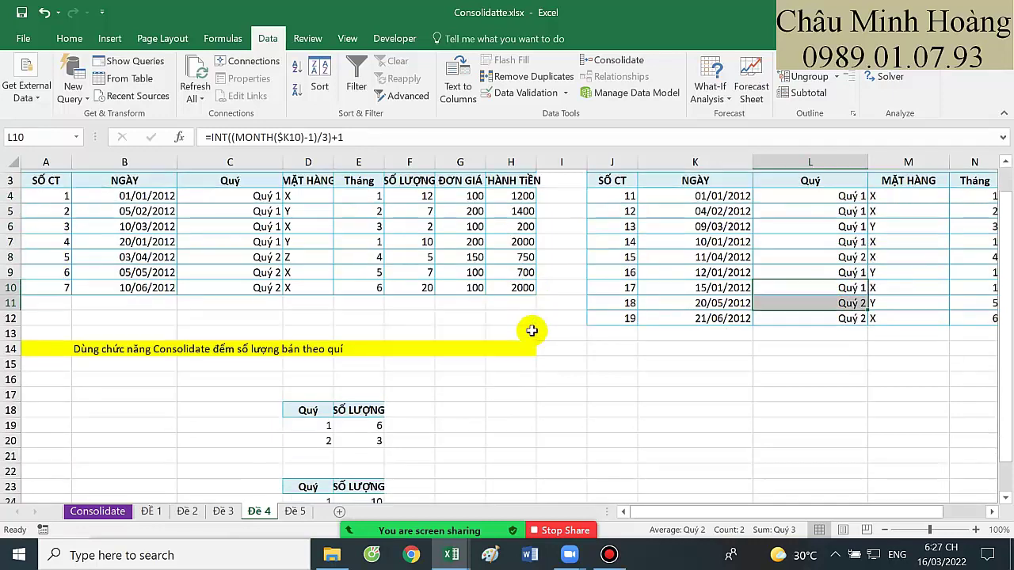
{"action": "scroll", "coordinate": [680, 360], "scroll_direction": "up", "scroll_amount": 2}
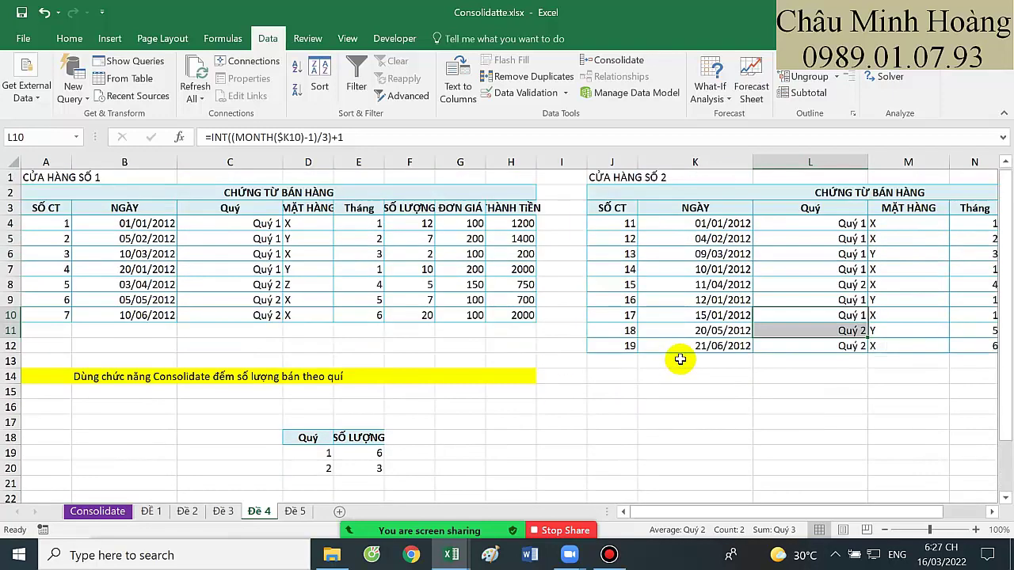
{"action": "scroll", "coordinate": [683, 349], "scroll_direction": "down", "scroll_amount": 1}
{"action": "left_click_drag", "start_coordinate": [307, 378], "coordinate": [351, 408]}
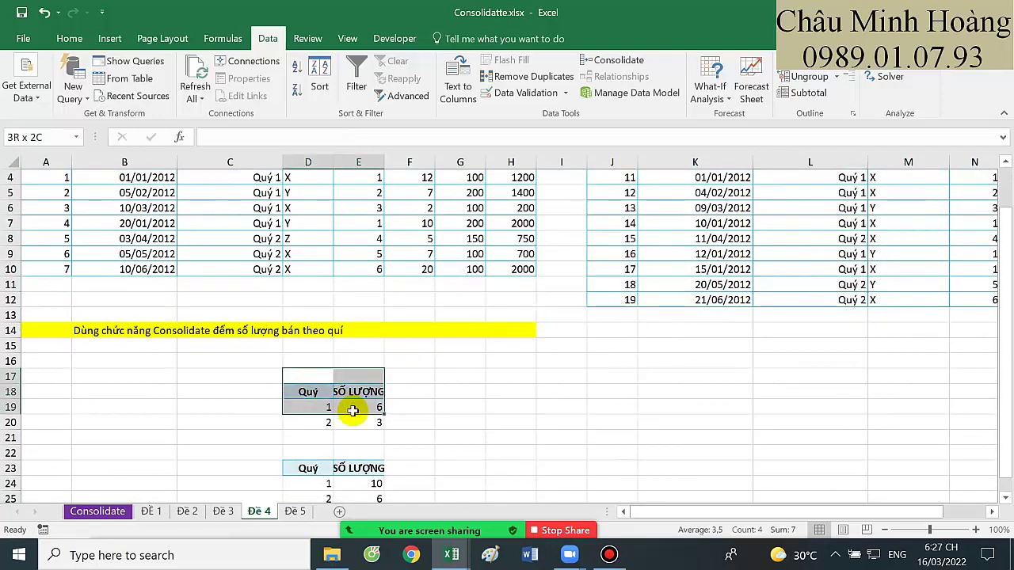
{"action": "scroll", "coordinate": [475, 404], "scroll_direction": "up", "scroll_amount": 1}
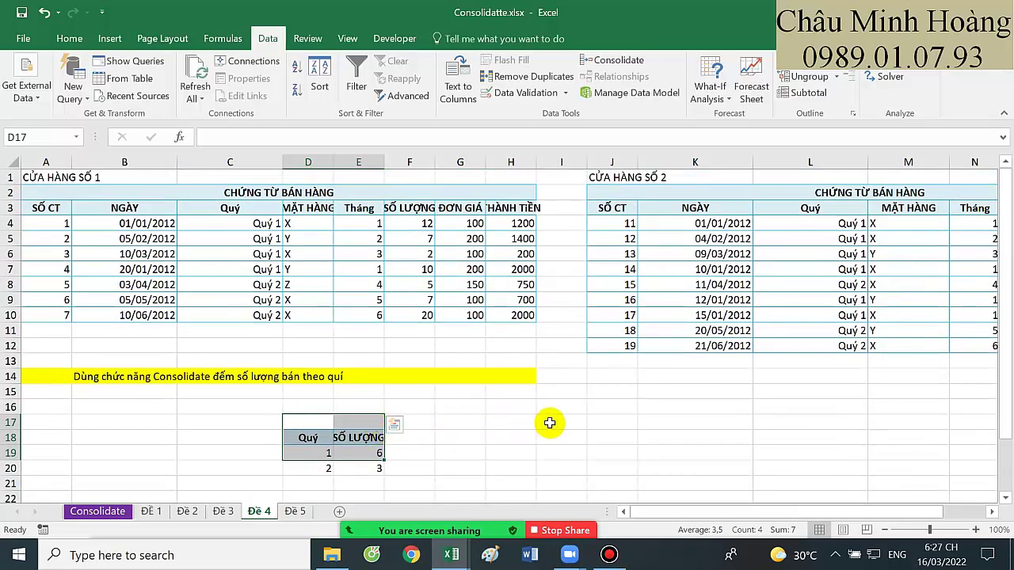
{"action": "left_click_drag", "start_coordinate": [848, 238], "coordinate": [842, 351]}
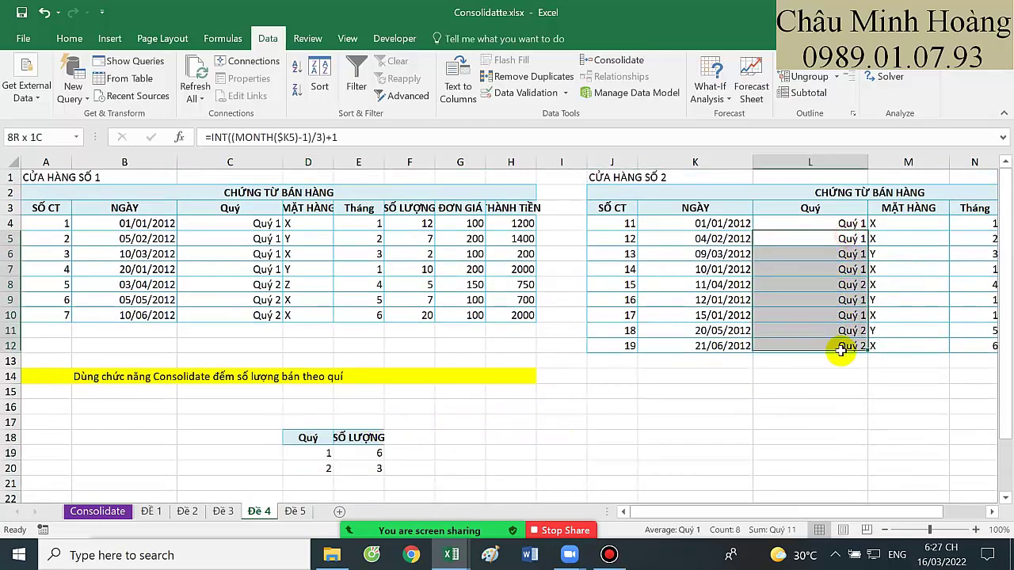
{"action": "left_click_drag", "start_coordinate": [143, 255], "coordinate": [368, 316]}
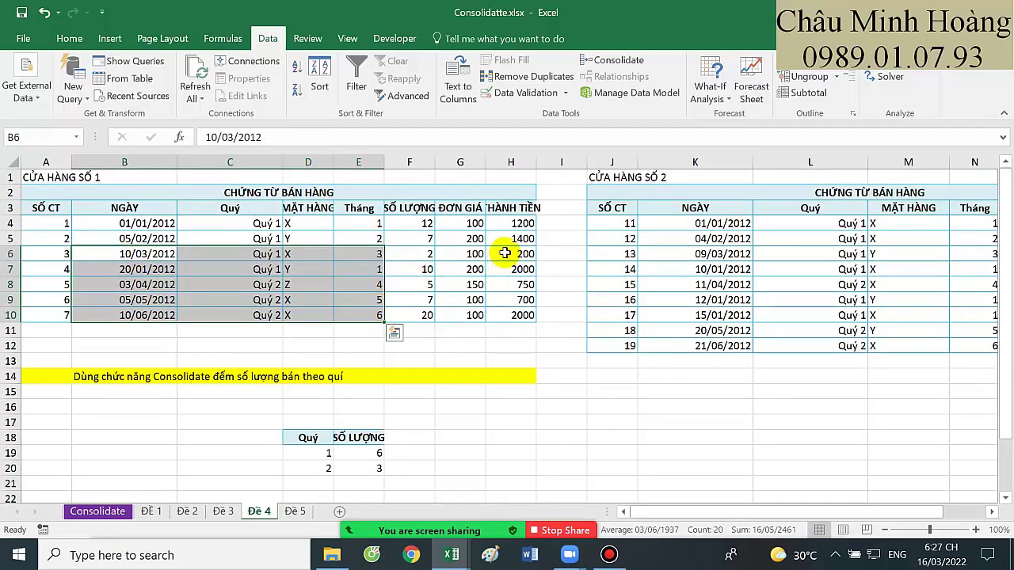
{"action": "scroll", "coordinate": [554, 234], "scroll_direction": "down", "scroll_amount": 1}
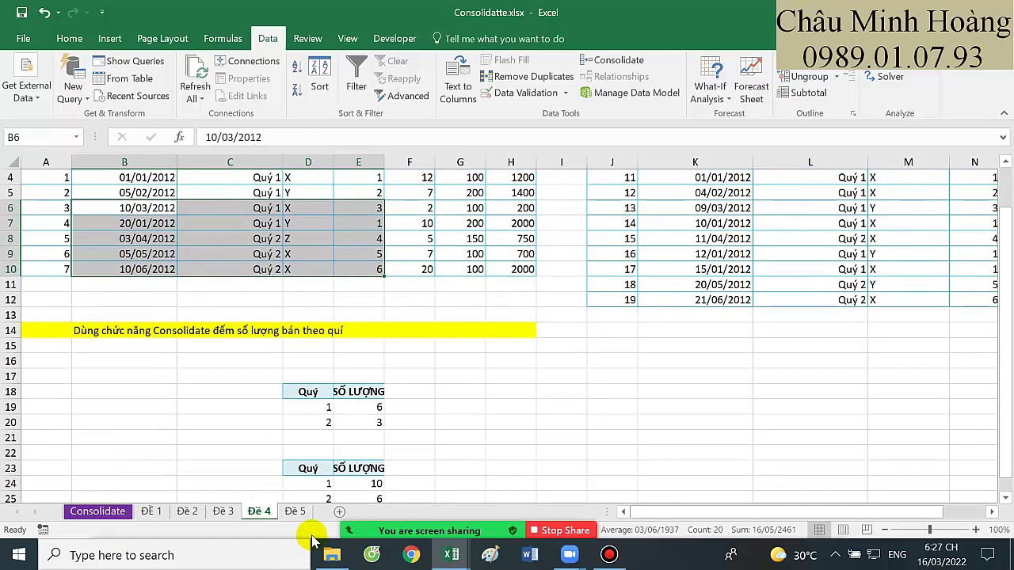
- Switch to the Đề 5 sheet and examine its task, the existing weekly summary and the Tuần formula in C7
{"action": "left_click", "coordinate": [294, 511]}
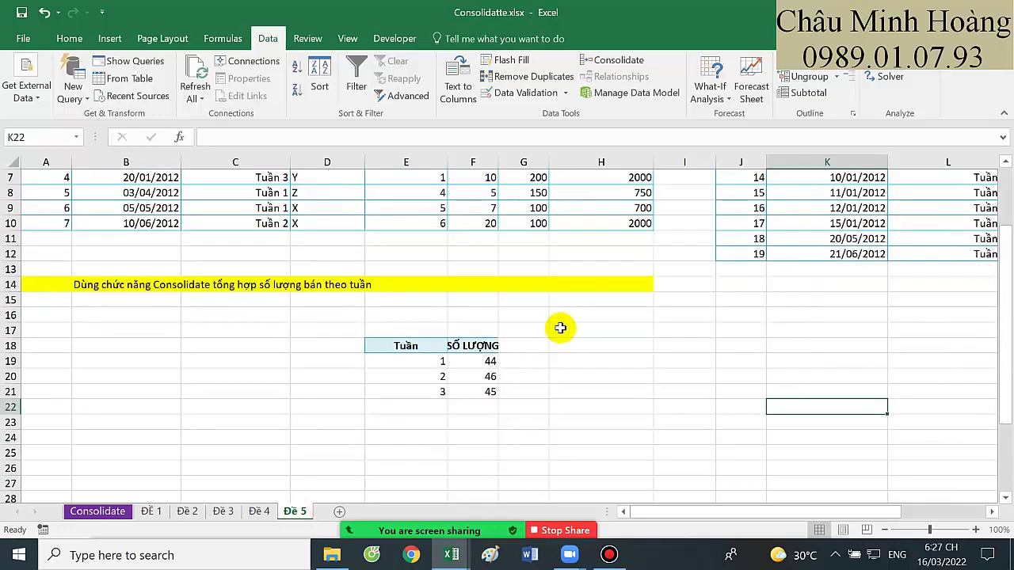
{"action": "scroll", "coordinate": [560, 327], "scroll_direction": "up", "scroll_amount": 2}
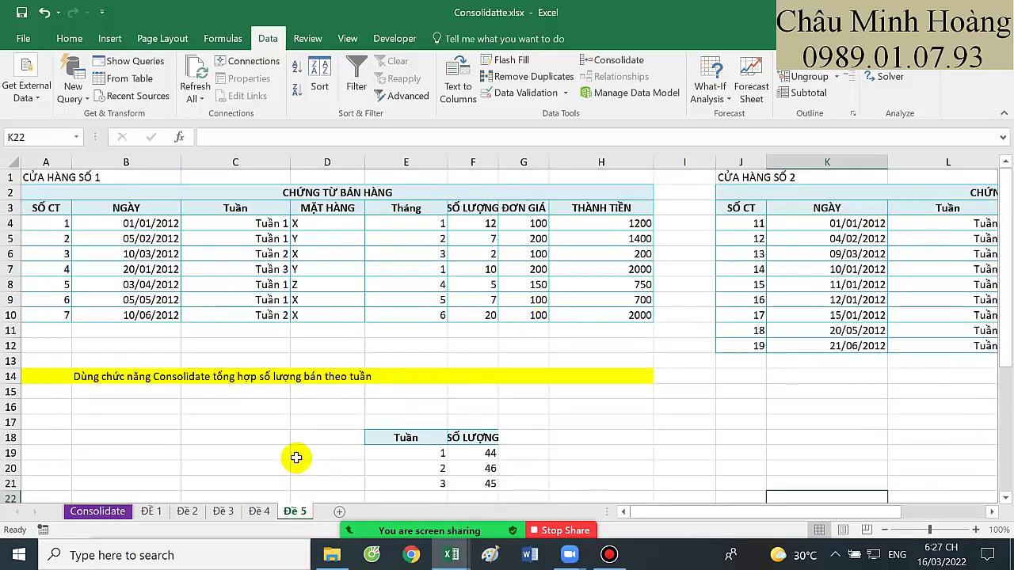
{"action": "left_click", "coordinate": [261, 511]}
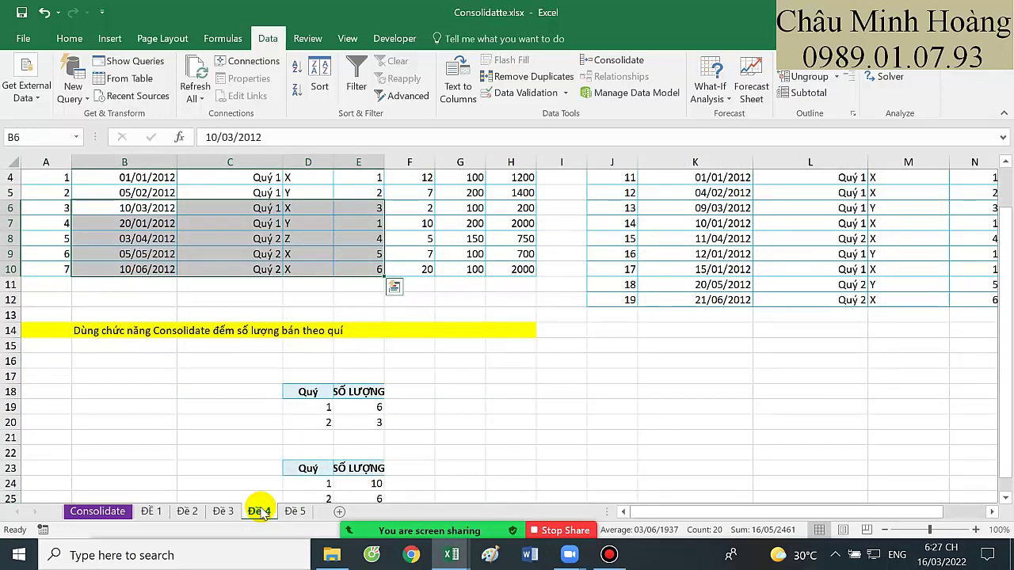
{"action": "left_click", "coordinate": [290, 510]}
{"action": "scroll", "coordinate": [519, 410], "scroll_direction": "down", "scroll_amount": 1}
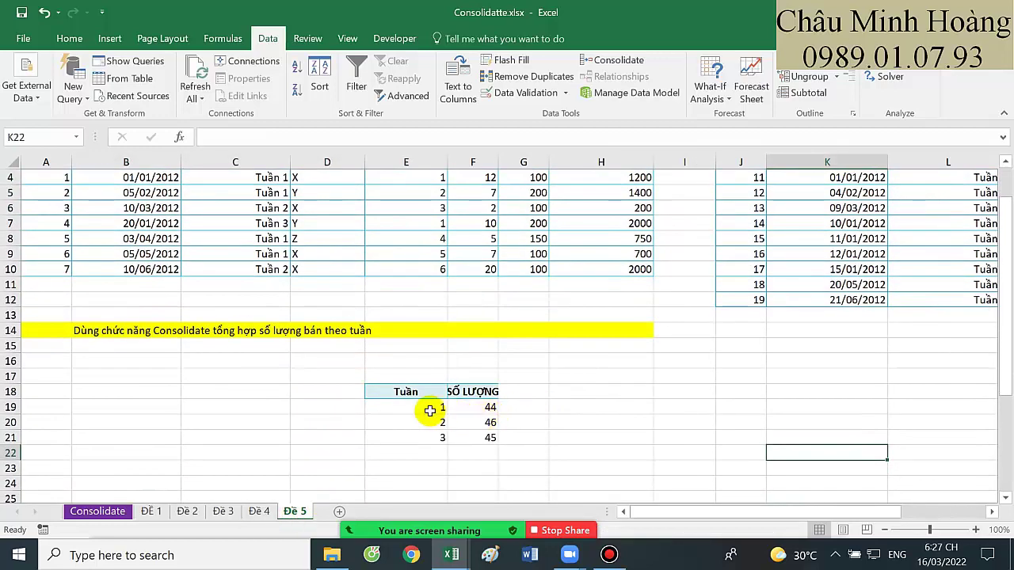
{"action": "scroll", "coordinate": [424, 409], "scroll_direction": "up", "scroll_amount": 1}
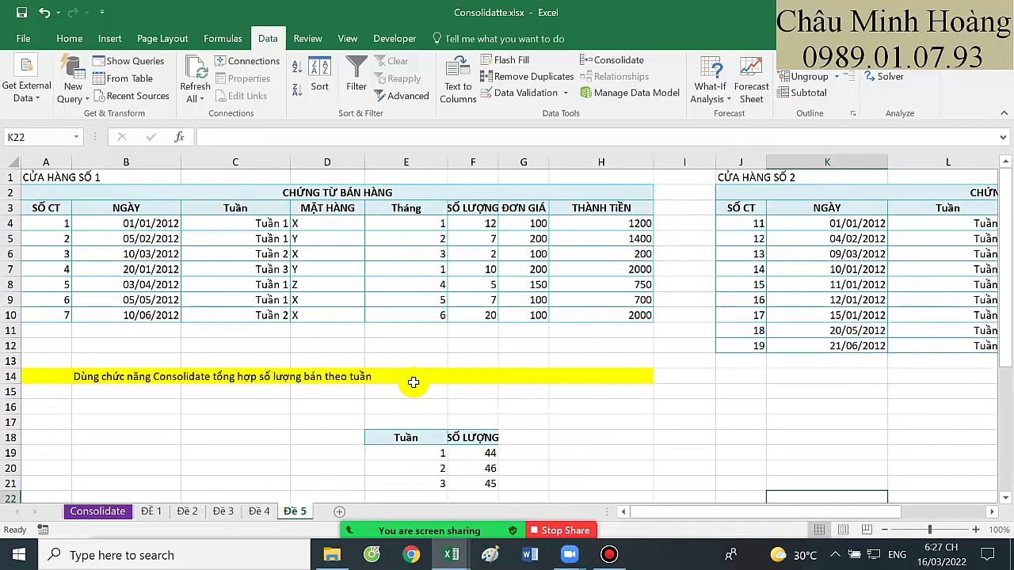
{"action": "left_click", "coordinate": [432, 467]}
{"action": "left_click", "coordinate": [256, 270]}
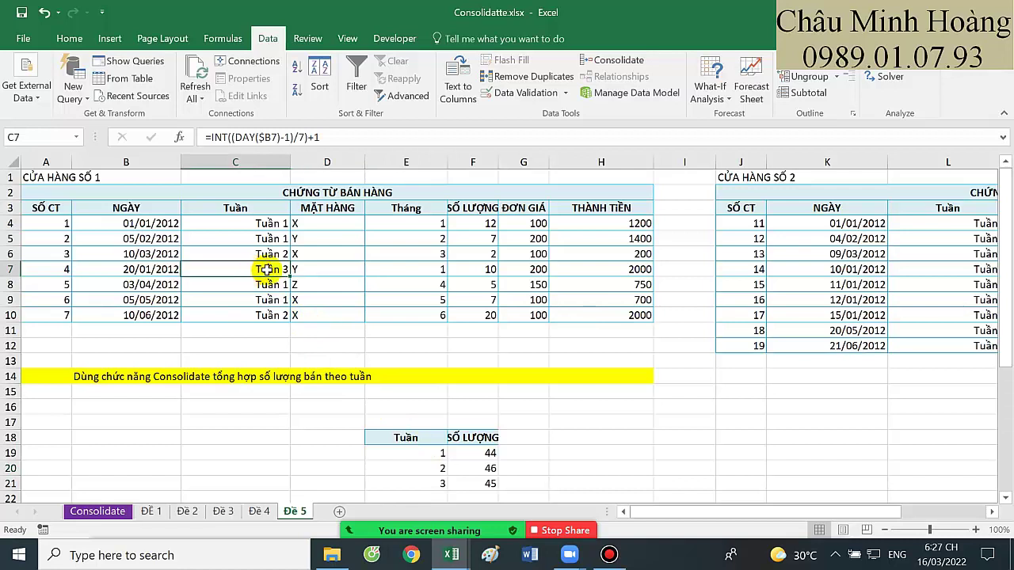
{"action": "left_click", "coordinate": [427, 453]}
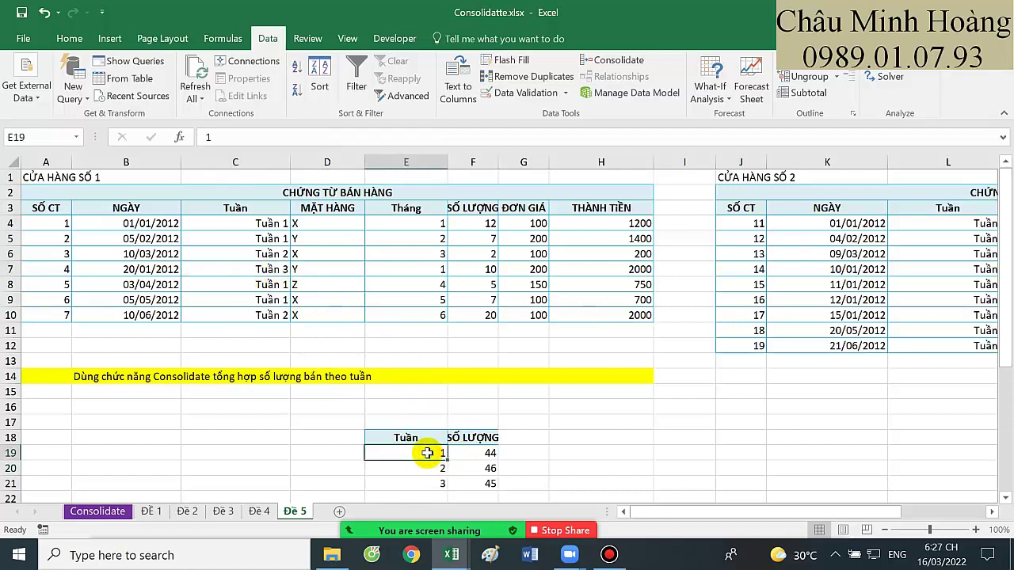
- Copy store 1's headers Tuần and SỐ LƯỢNG from row 3 into E24:F24
{"action": "left_click", "coordinate": [251, 209]}
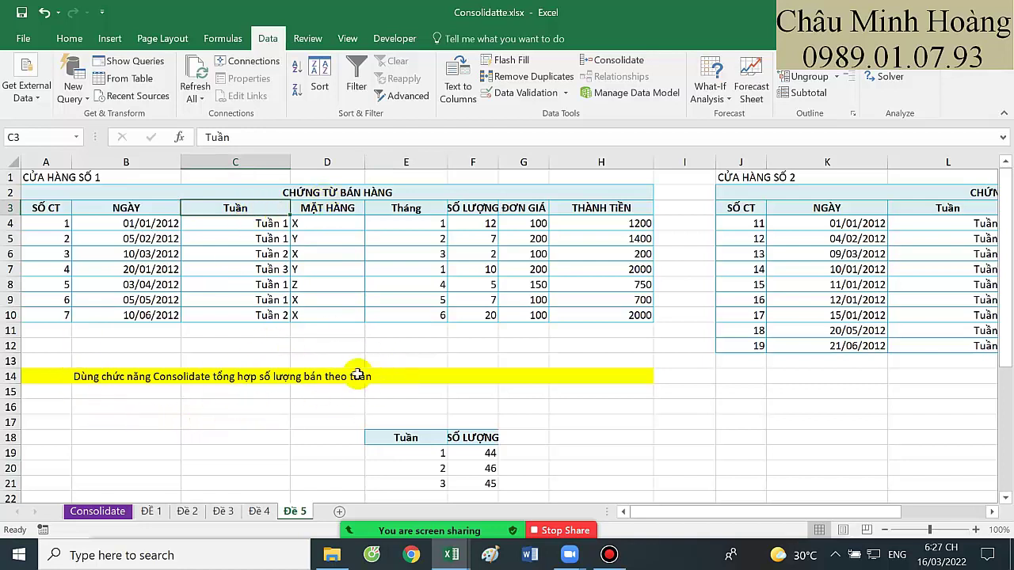
{"action": "left_click", "coordinate": [470, 208], "text": "ctrl"}
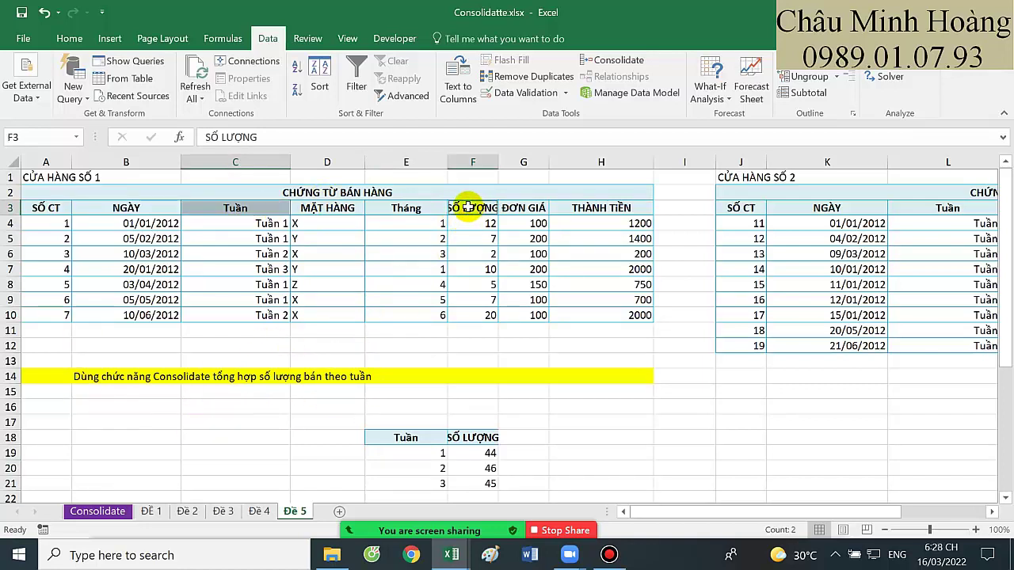
{"action": "key", "text": "ctrl+c"}
{"action": "scroll", "coordinate": [439, 348], "scroll_direction": "down", "scroll_amount": 2}
{"action": "left_click", "coordinate": [396, 438]}
{"action": "key", "text": "ctrl+v"}
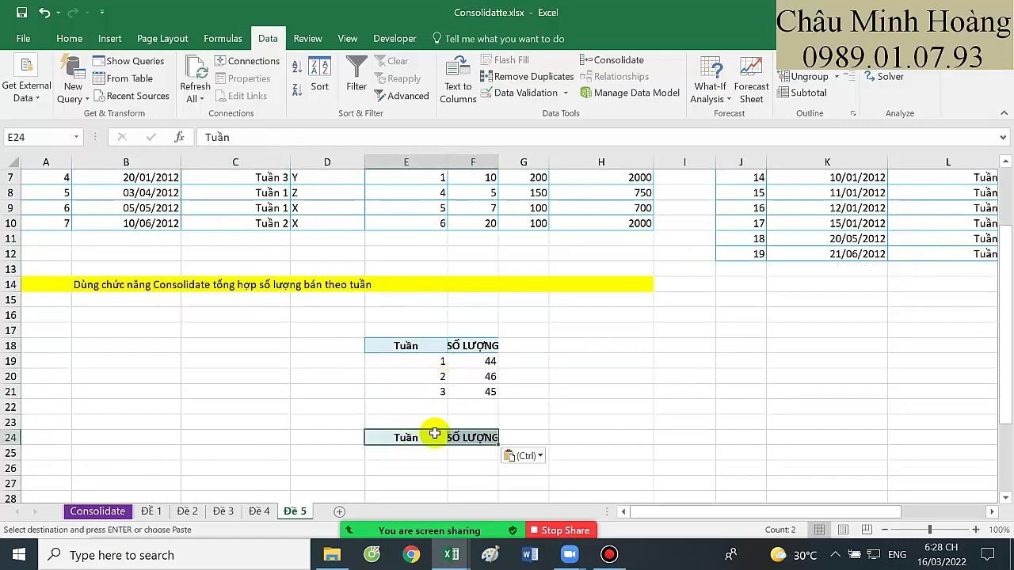
{"action": "left_click_drag", "start_coordinate": [414, 435], "coordinate": [468, 436]}
{"action": "scroll", "coordinate": [847, 371], "scroll_direction": "up", "scroll_amount": 2}
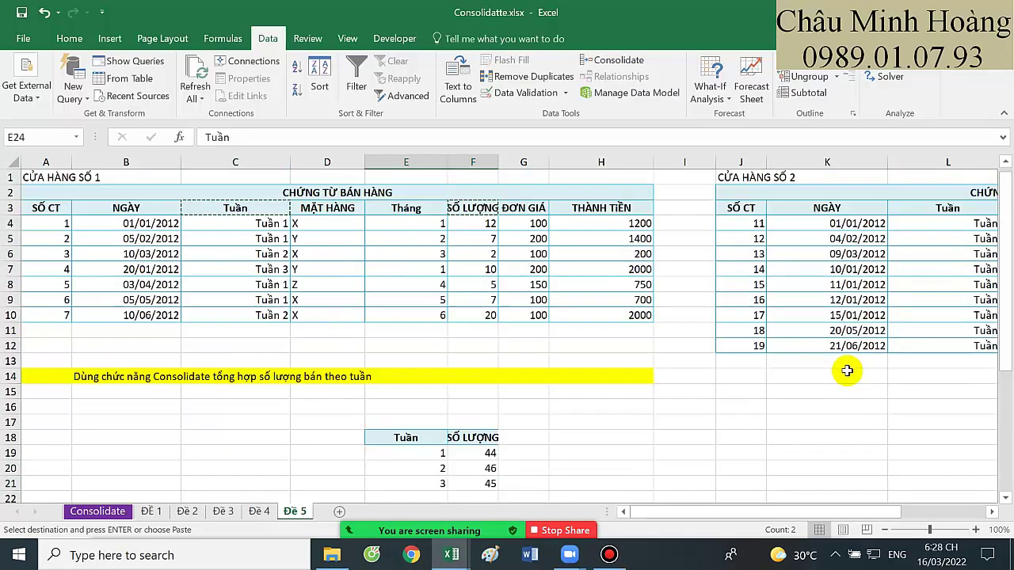
- Change C4's formula to ="Tuần "&INT((DAY($B4)-1)/7)+1 and fill it down to C10
{"action": "left_click", "coordinate": [260, 243]}
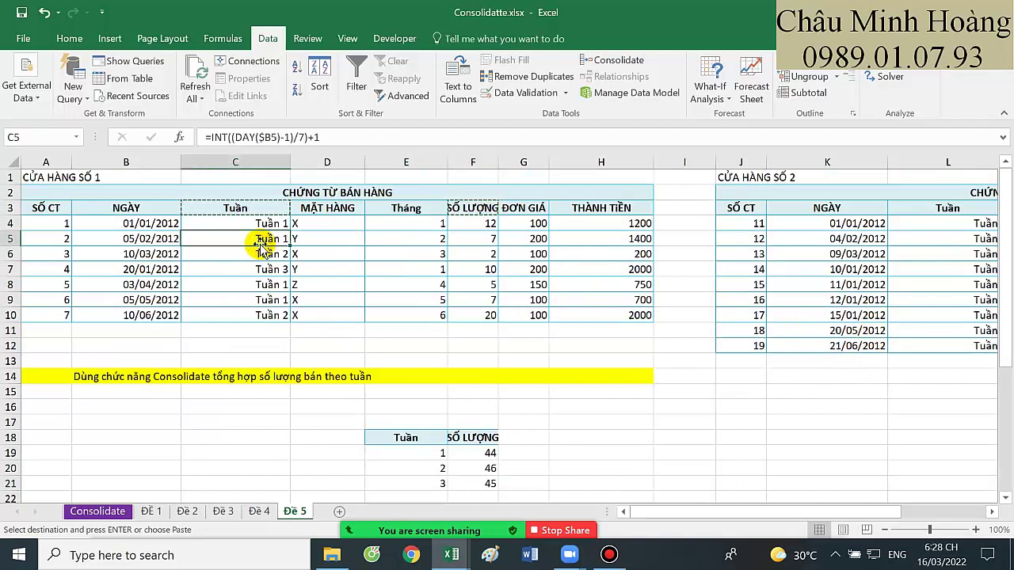
{"action": "left_click", "coordinate": [285, 358]}
{"action": "left_click", "coordinate": [267, 225]}
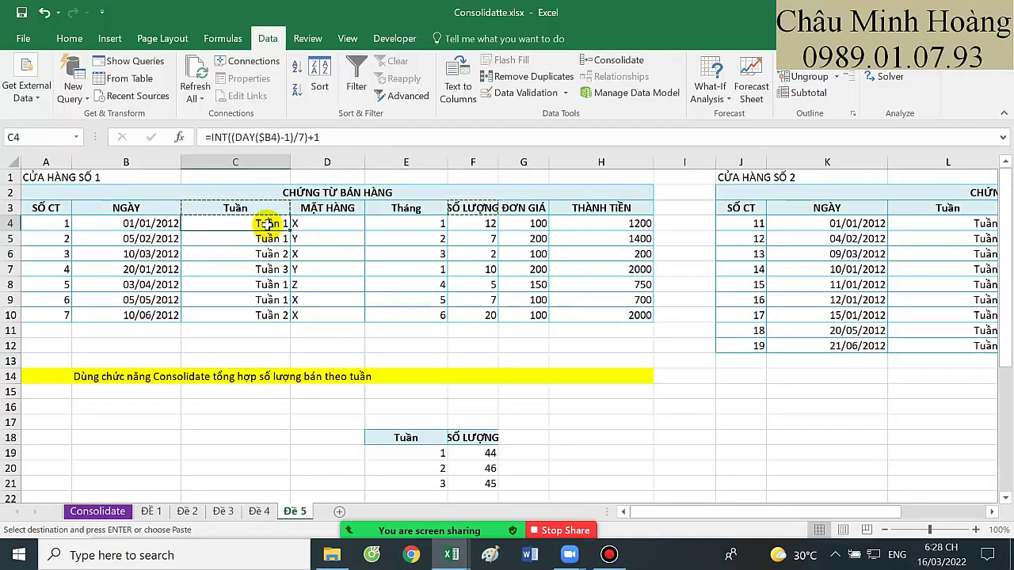
{"action": "double_click", "coordinate": [267, 225]}
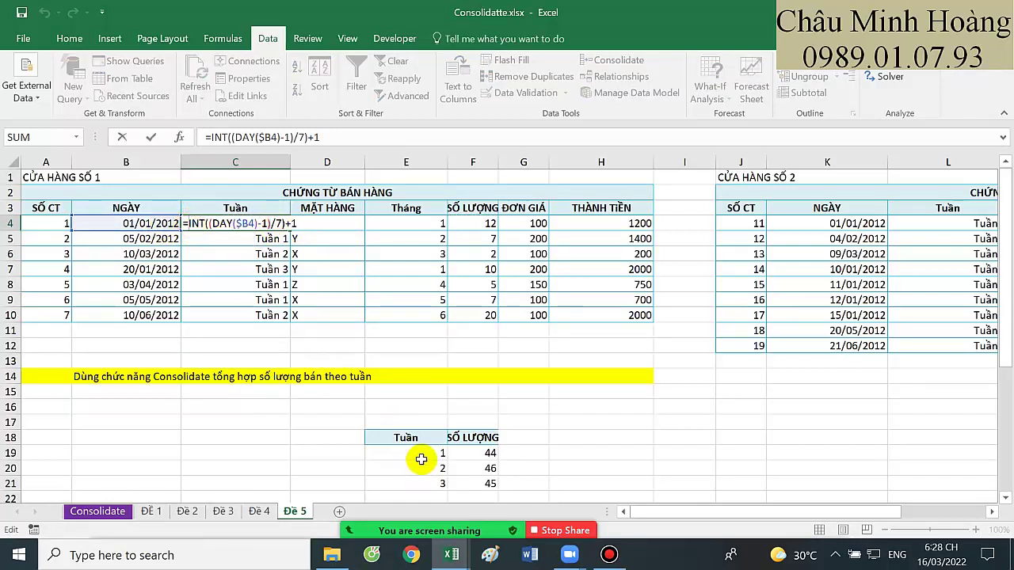
{"action": "type", "text": "\"Tuần \""}
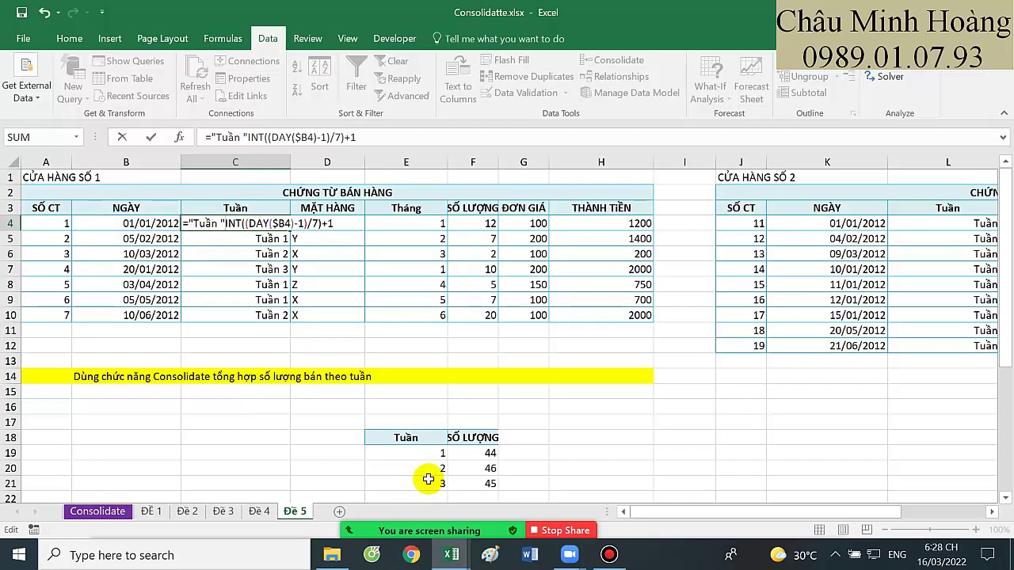
{"action": "type", "text": "&"}
{"action": "key", "text": "Return"}
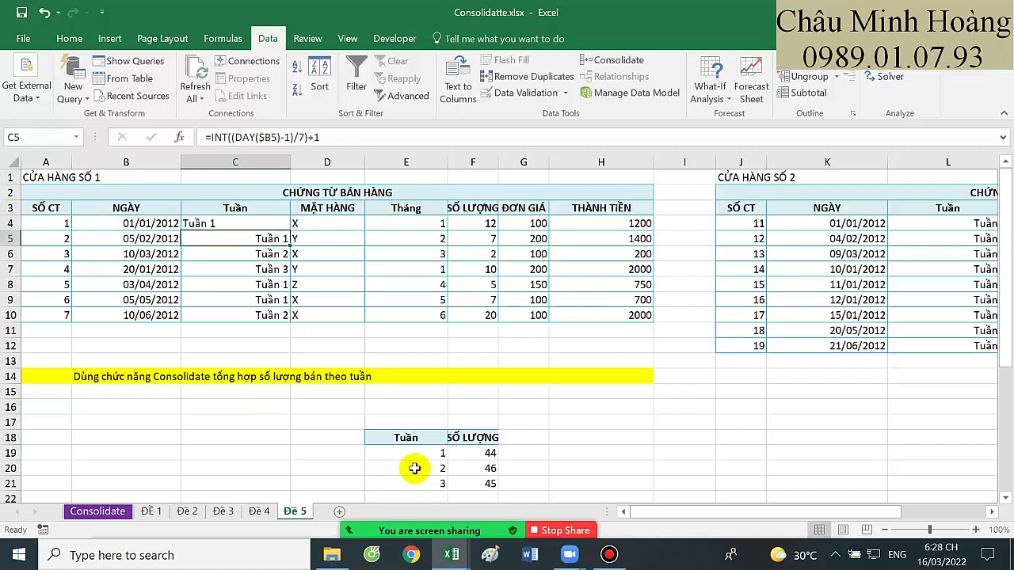
{"action": "left_click", "coordinate": [274, 222]}
{"action": "left_click_drag", "start_coordinate": [291, 235], "coordinate": [274, 318]}
- Check the custom number format of store 2's Tuần cells L4:L12, leaving it as it is
{"action": "left_click_drag", "start_coordinate": [937, 229], "coordinate": [939, 346]}
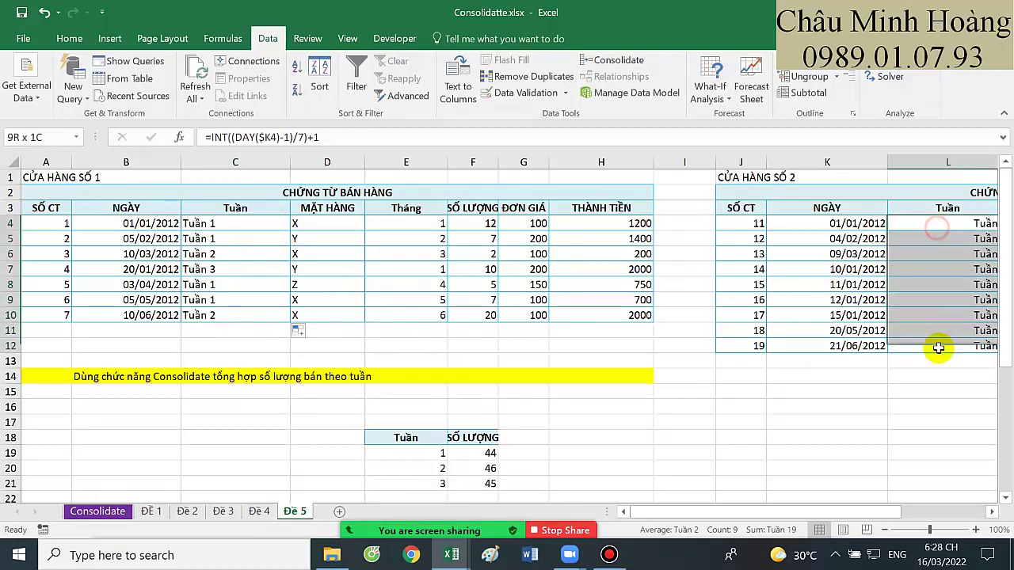
{"action": "right_click", "coordinate": [935, 342]}
{"action": "left_click", "coordinate": [828, 273]}
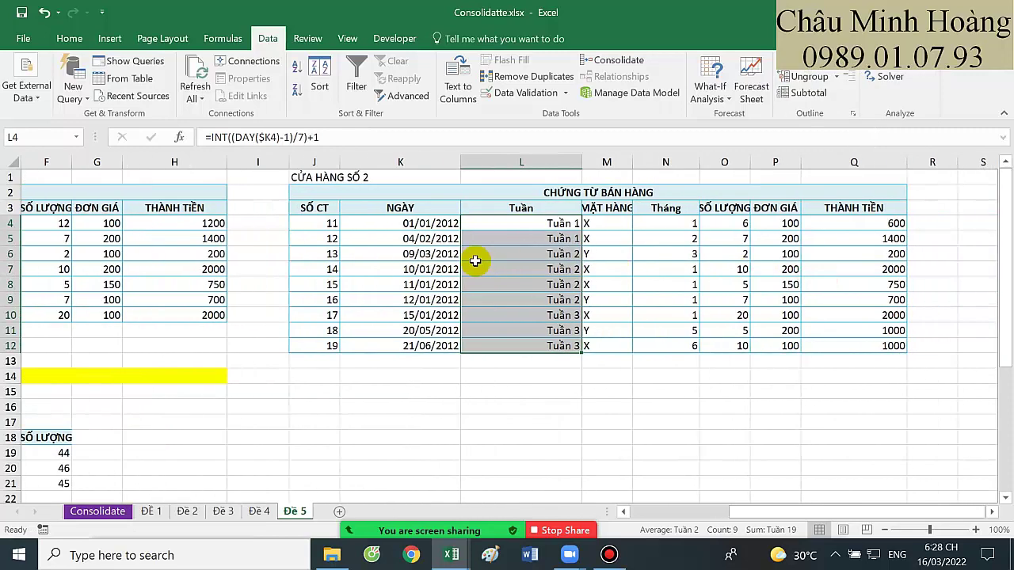
{"action": "left_click", "coordinate": [793, 199]}
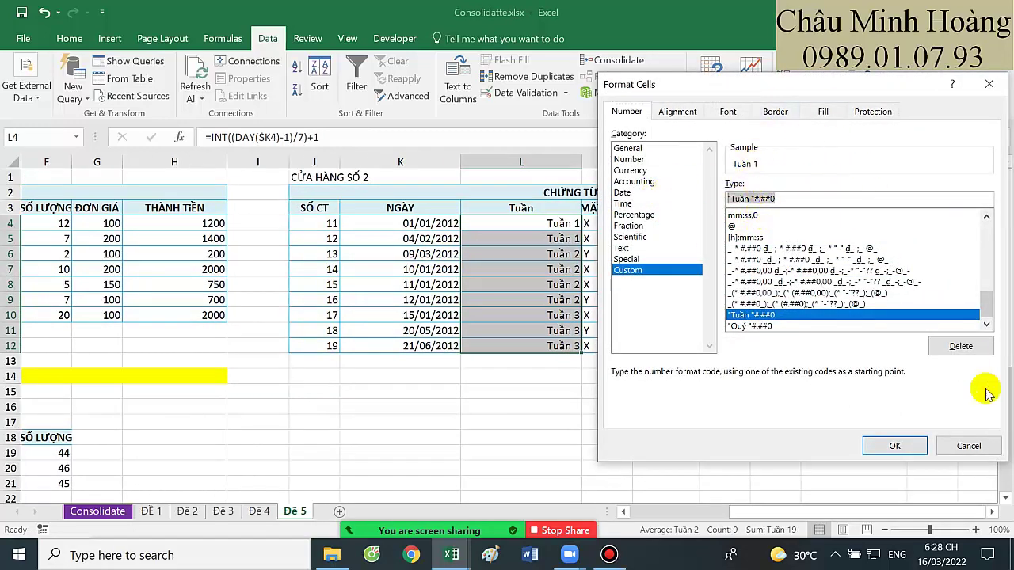
{"action": "left_click", "coordinate": [968, 445]}
- Change L4's formula to ="Tuần "&INT((DAY($K4)-1)/7)+1 and fill it down to L12
{"action": "double_click", "coordinate": [515, 223]}
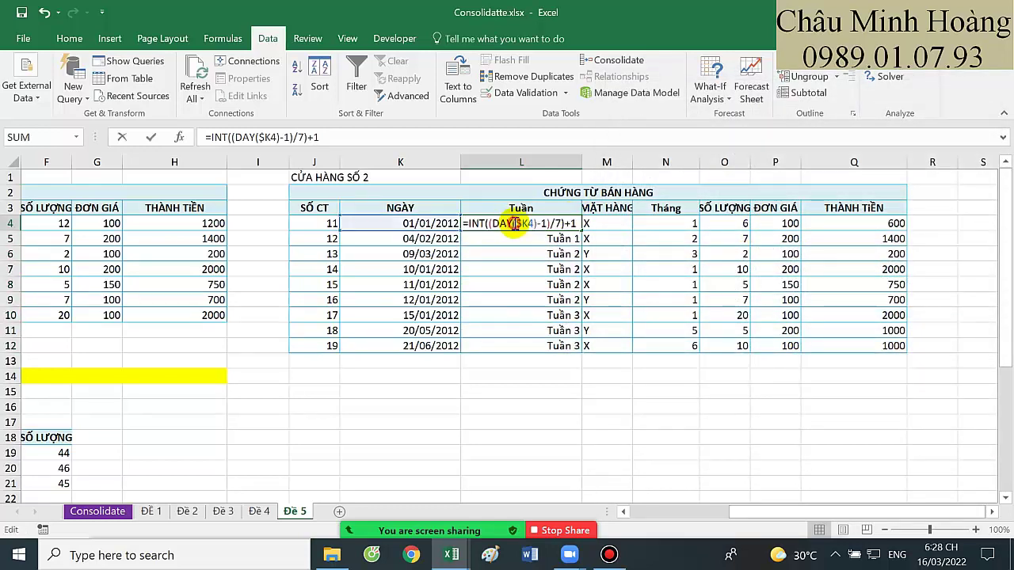
{"action": "type", "text": "\"Tuần"}
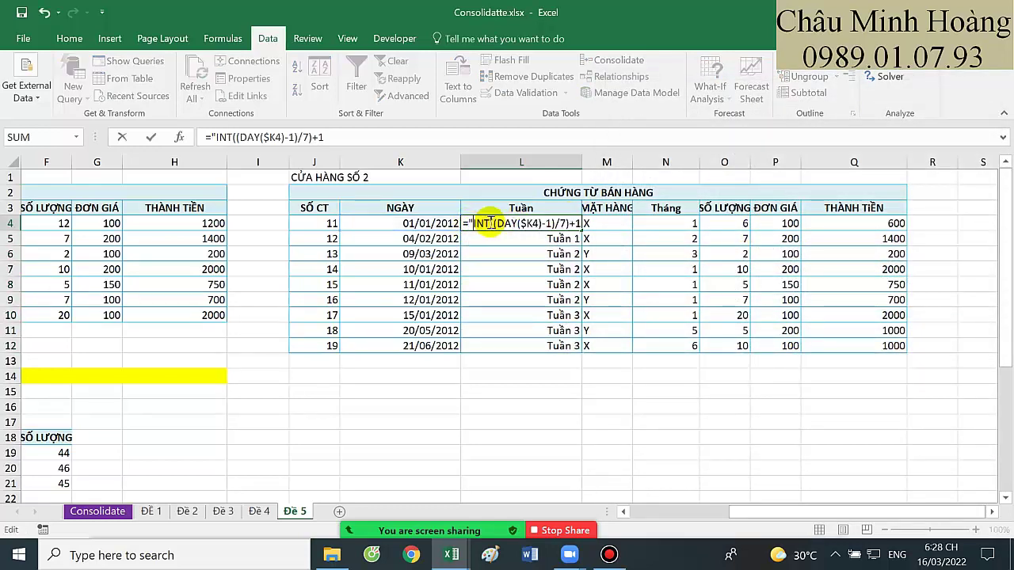
{"action": "type", "text": " \"&"}
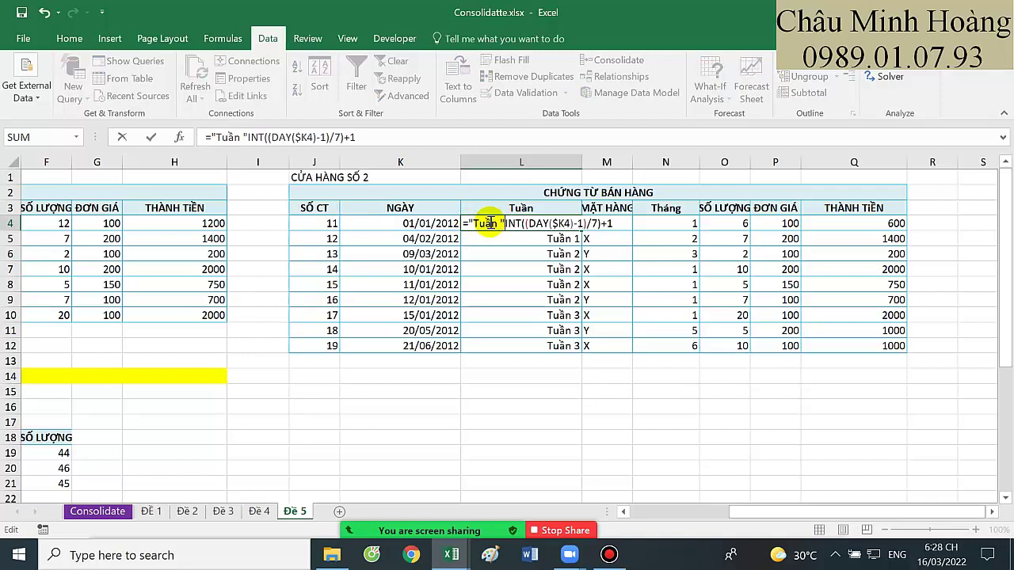
{"action": "key", "text": "Return"}
{"action": "left_click", "coordinate": [535, 222]}
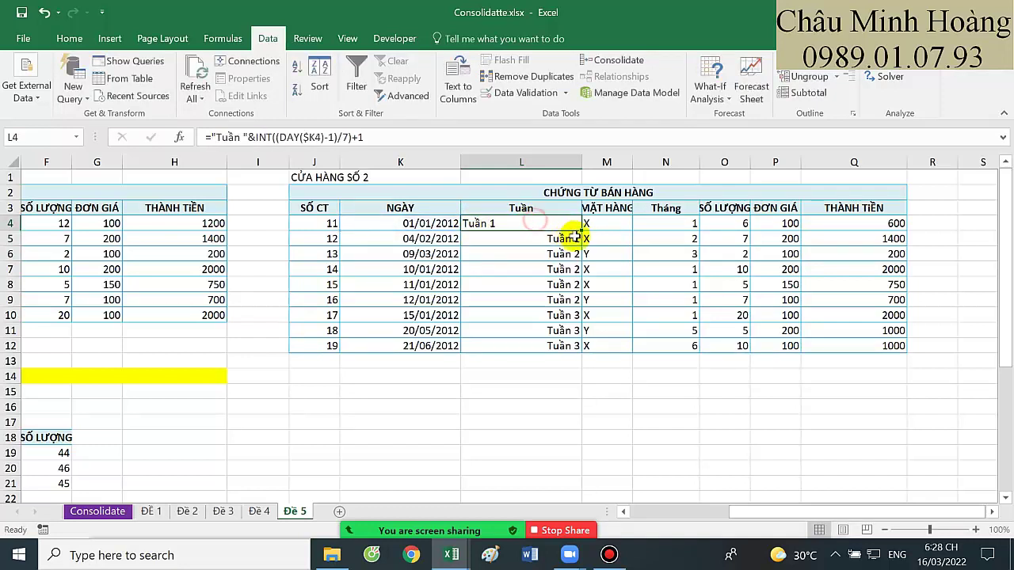
{"action": "left_click_drag", "start_coordinate": [582, 227], "coordinate": [570, 347]}
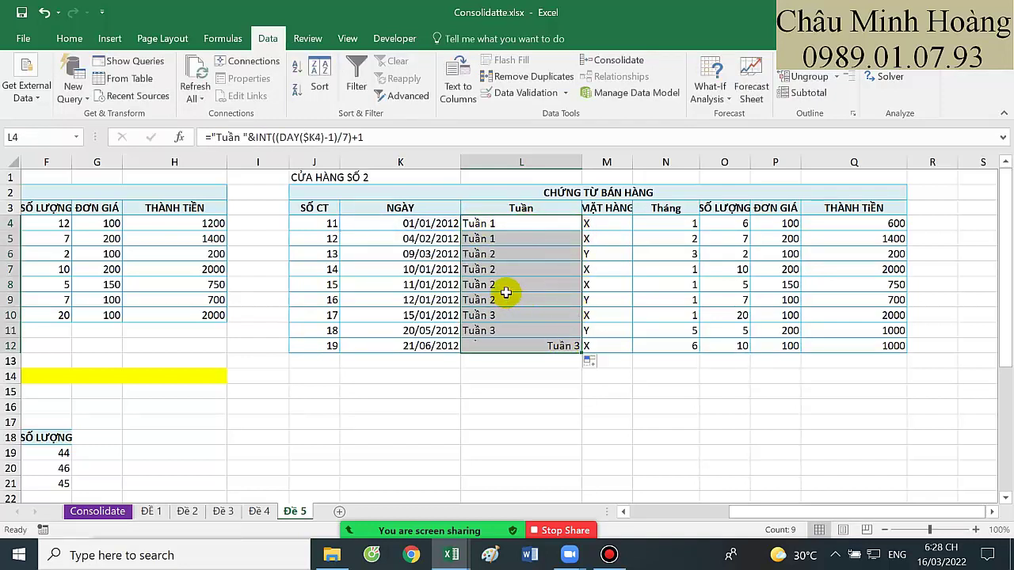
- Start Consolidate on the E24:F24 headers and delete both existing source references
{"action": "left_click_drag", "start_coordinate": [421, 403], "coordinate": [154, 412]}
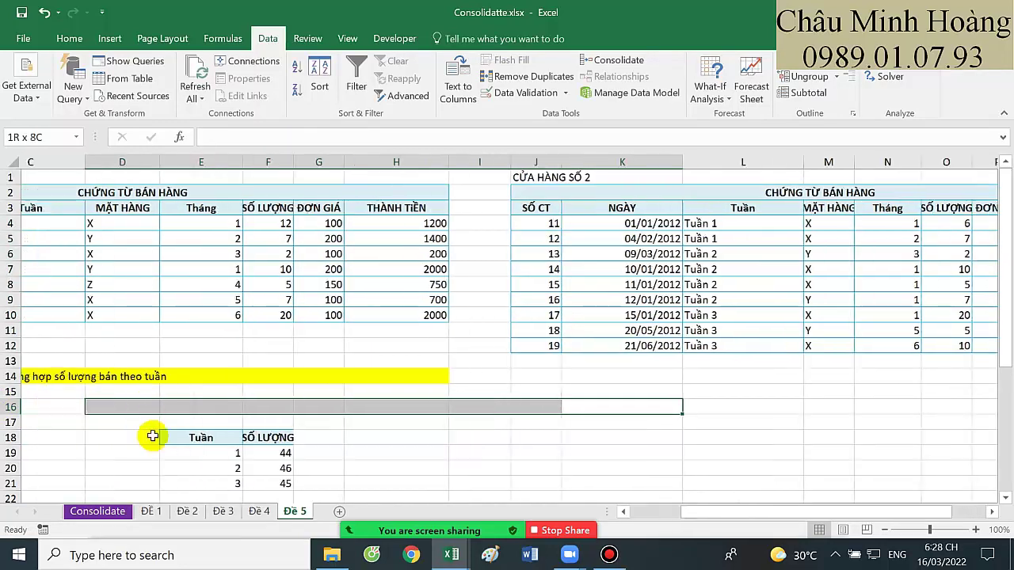
{"action": "scroll", "coordinate": [295, 451], "scroll_direction": "down", "scroll_amount": 3}
{"action": "left_click_drag", "start_coordinate": [238, 393], "coordinate": [311, 392]}
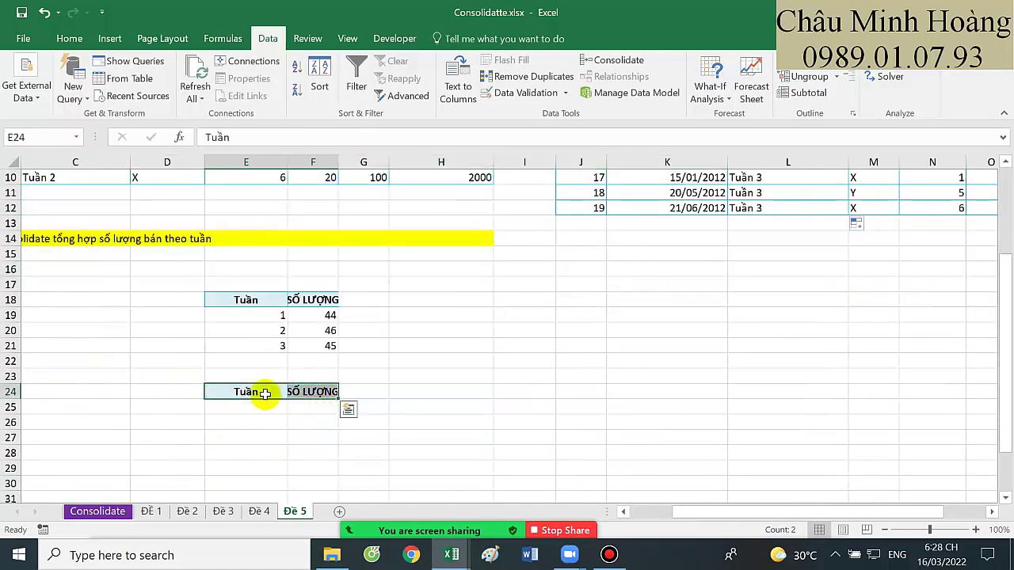
{"action": "left_click", "coordinate": [618, 60]}
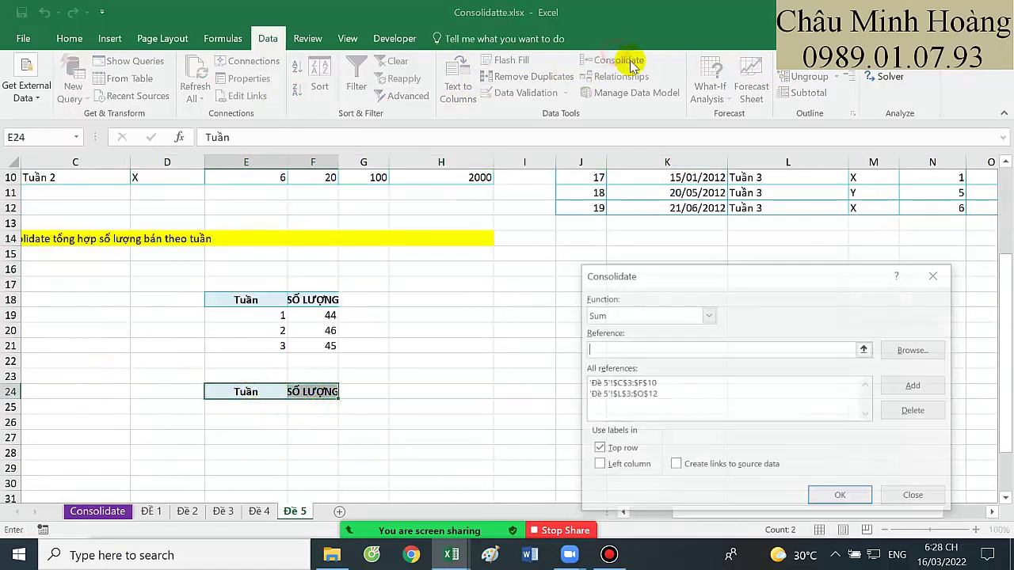
{"action": "left_click", "coordinate": [620, 383]}
{"action": "left_click", "coordinate": [907, 410]}
{"action": "left_click", "coordinate": [724, 384]}
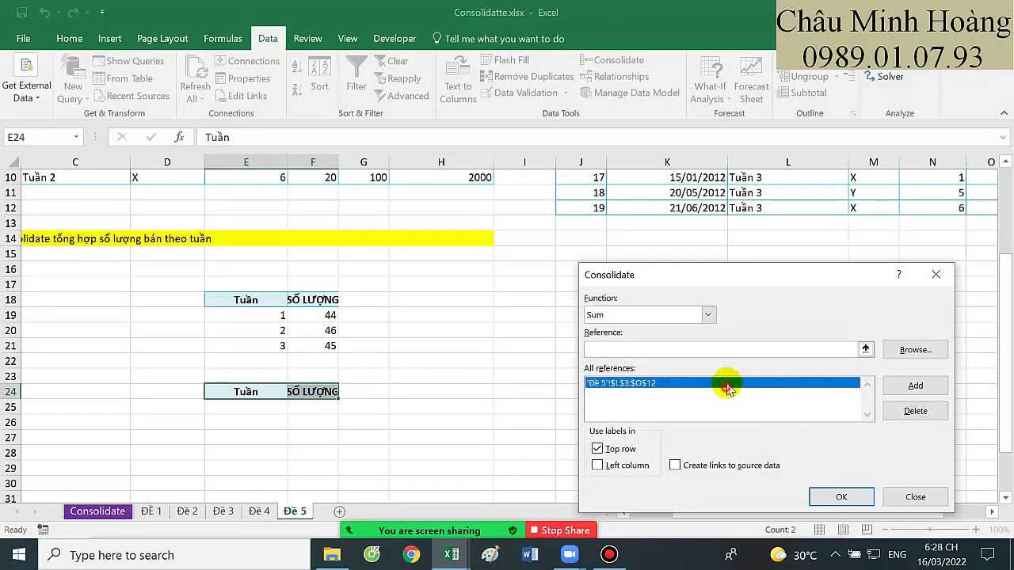
{"action": "left_click", "coordinate": [888, 413]}
- Add store 1's range $C$3:$F$10 as a consolidation reference and clear the reference entry
{"action": "left_click", "coordinate": [607, 349]}
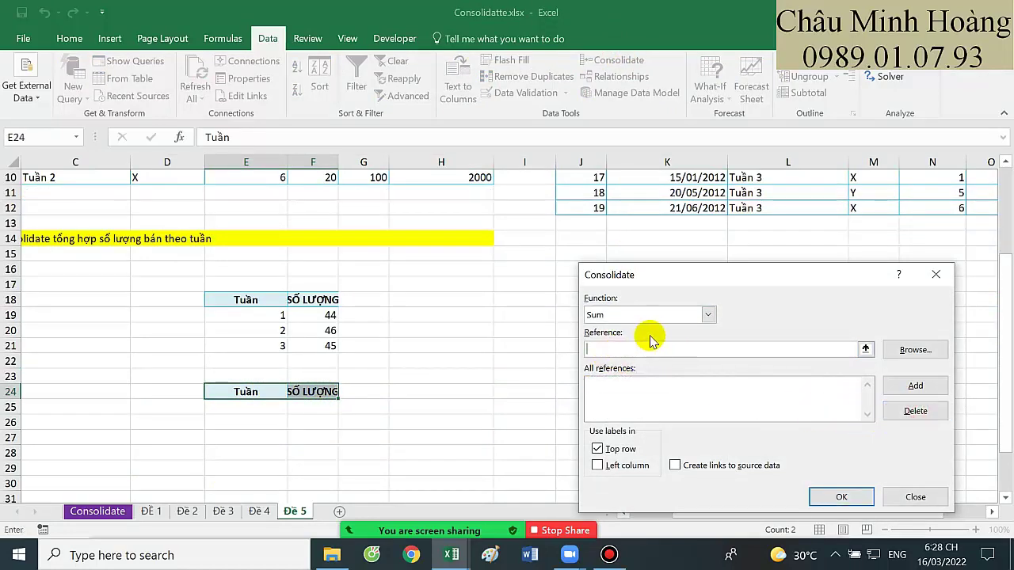
{"action": "scroll", "coordinate": [421, 346], "scroll_direction": "up", "scroll_amount": 3}
{"action": "left_click_drag", "start_coordinate": [74, 210], "coordinate": [328, 315]}
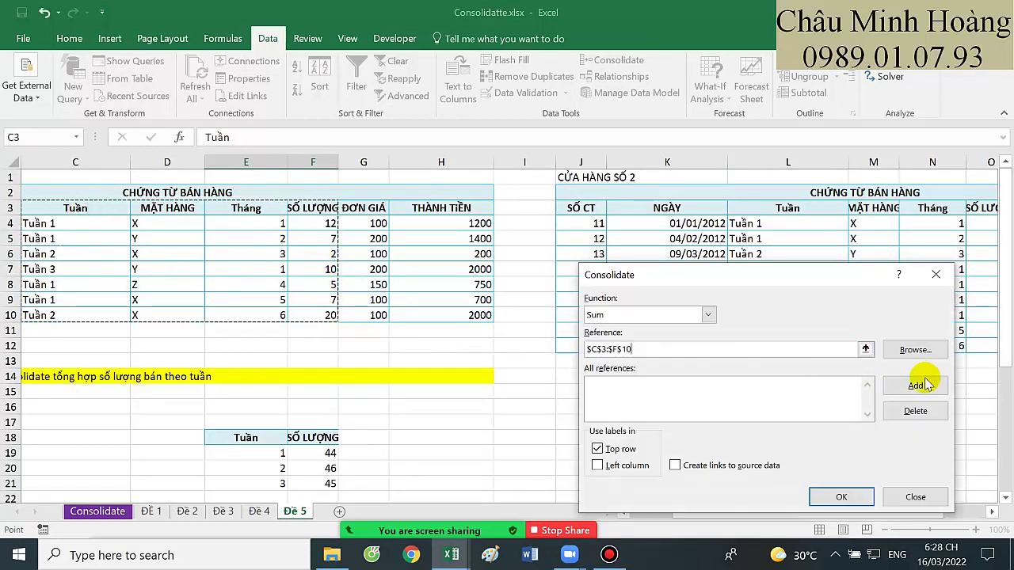
{"action": "left_click", "coordinate": [915, 385]}
{"action": "left_click", "coordinate": [593, 349]}
{"action": "key", "text": "Delete"}
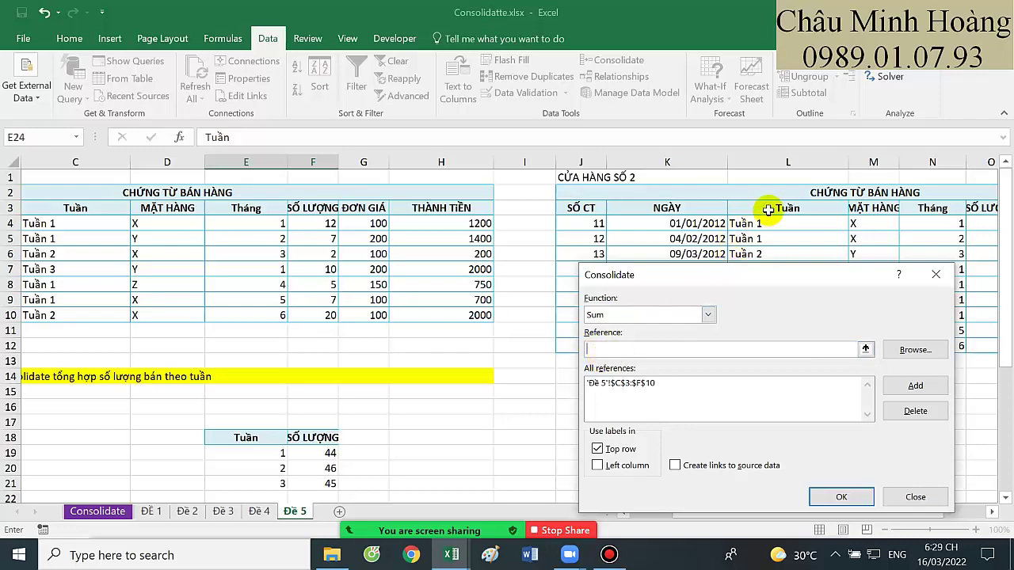
- Add store 2's range $L$3:$O$12 as a reference, enable left column labels and run the Sum consolidation
{"action": "left_click_drag", "start_coordinate": [766, 209], "coordinate": [978, 347]}
{"action": "left_click", "coordinate": [911, 385]}
{"action": "left_click", "coordinate": [625, 465]}
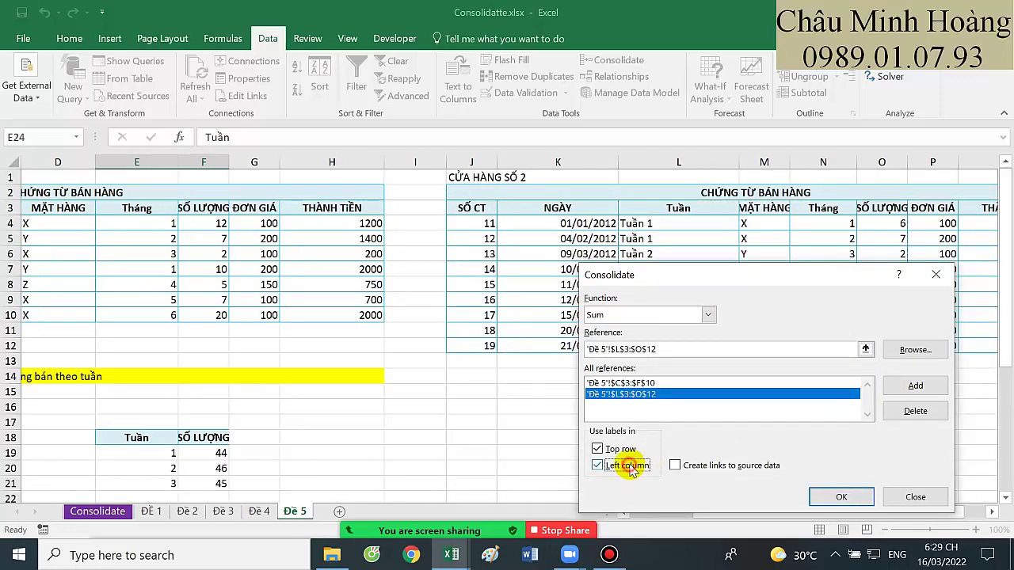
{"action": "left_click", "coordinate": [838, 496]}
{"action": "scroll", "coordinate": [359, 420], "scroll_direction": "down", "scroll_amount": 3}
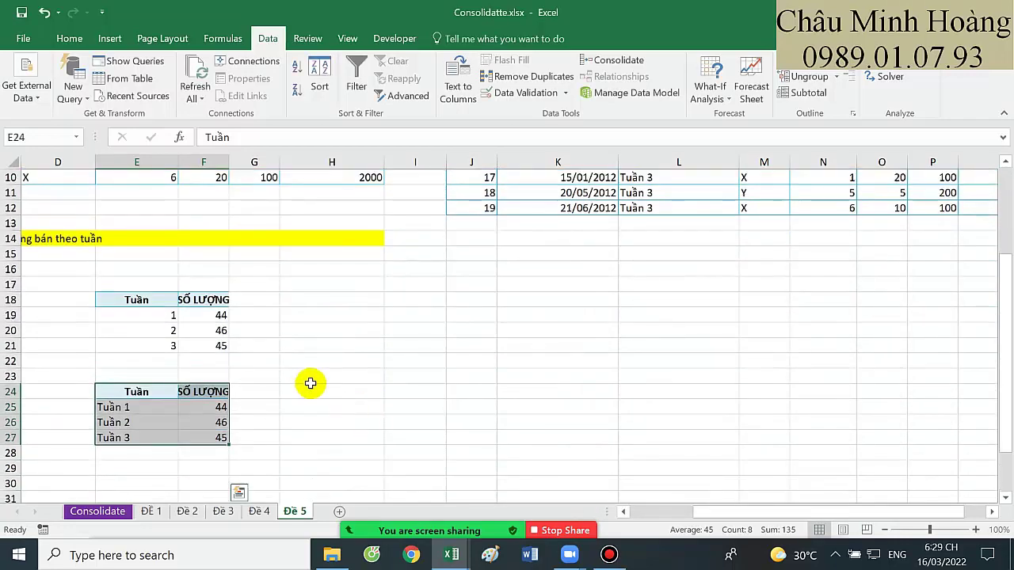
- Copy L4's formula without its equals sign and paste it as text into H19
{"action": "scroll", "coordinate": [328, 339], "scroll_direction": "up", "scroll_amount": 3}
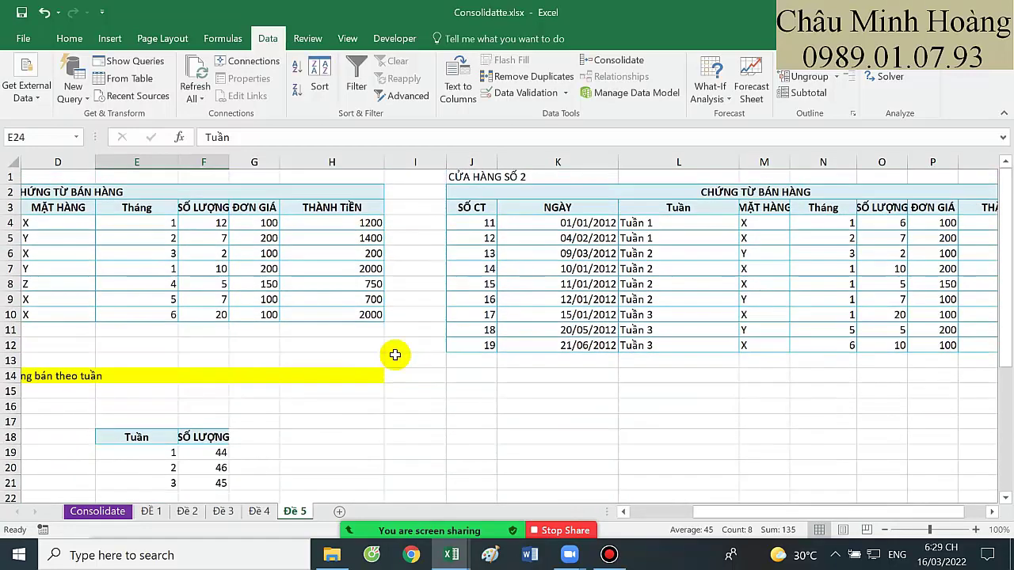
{"action": "left_click", "coordinate": [668, 227]}
{"action": "double_click", "coordinate": [669, 228]}
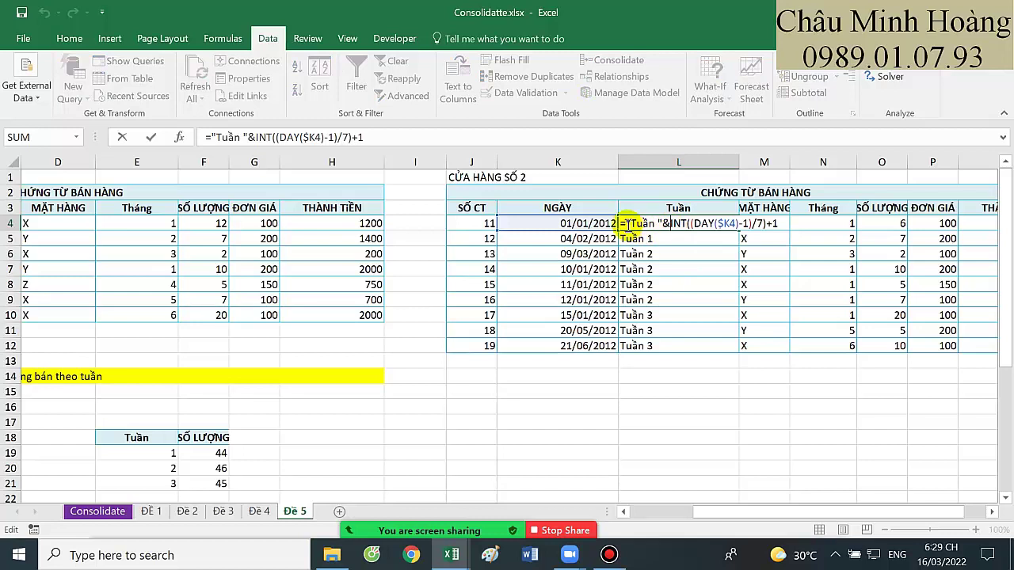
{"action": "left_click_drag", "start_coordinate": [623, 224], "coordinate": [792, 239]}
{"action": "key", "text": "ctrl+c"}
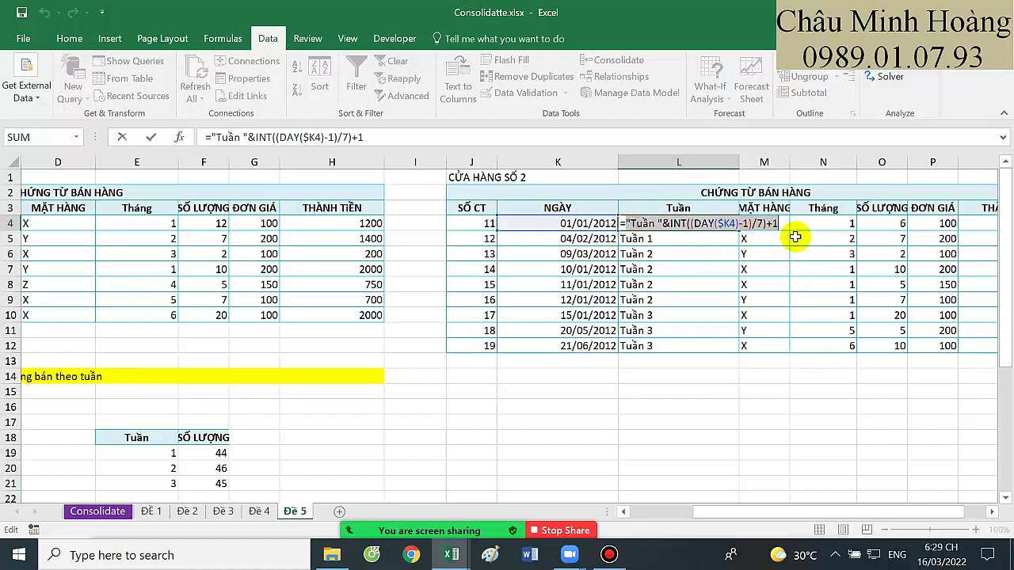
{"action": "key", "text": "Return"}
{"action": "scroll", "coordinate": [609, 277], "scroll_direction": "down", "scroll_amount": 4}
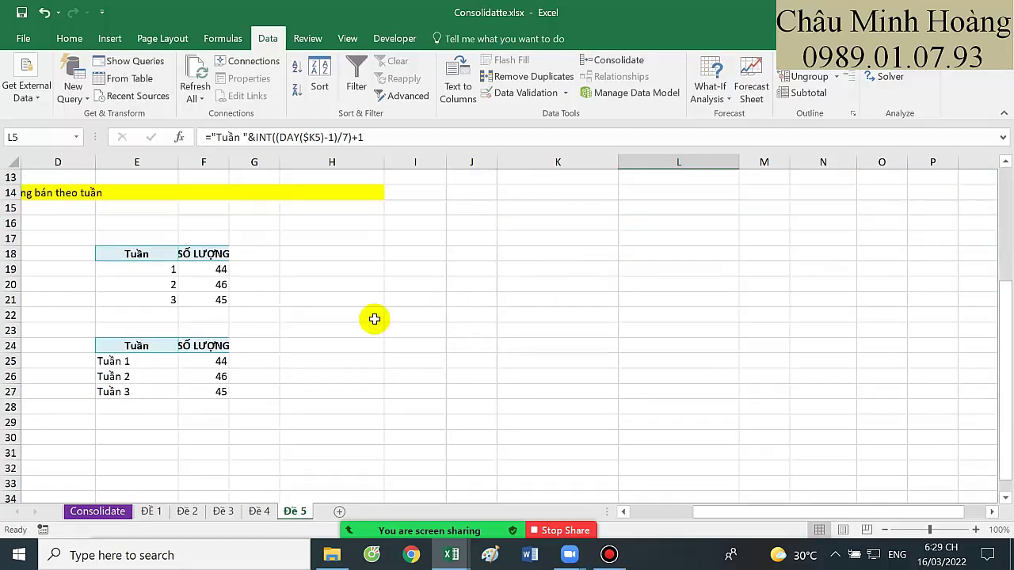
{"action": "left_click", "coordinate": [307, 269]}
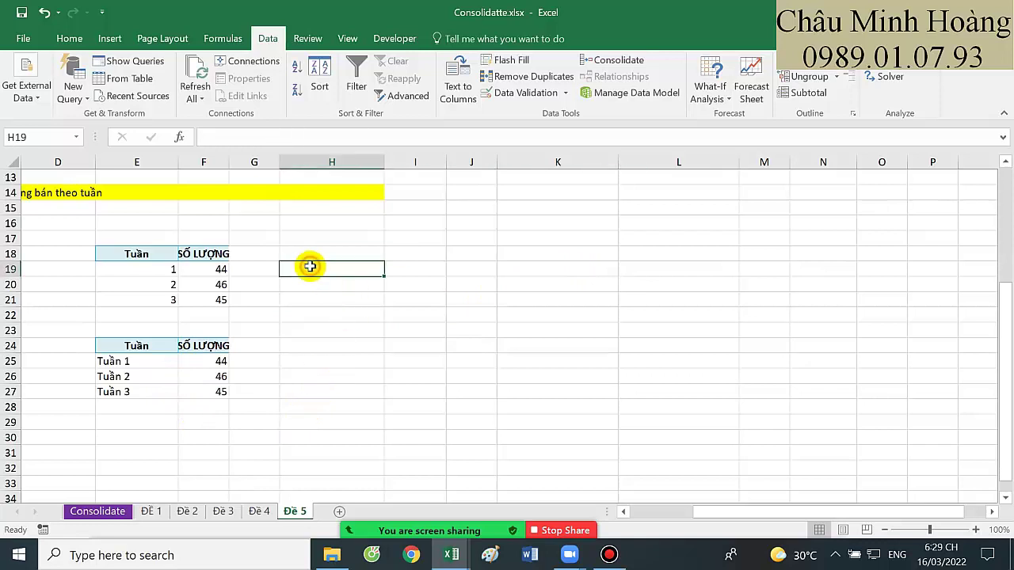
{"action": "type", "text": "Tuần &INT((DAY($K4)-1)/7)+1"}
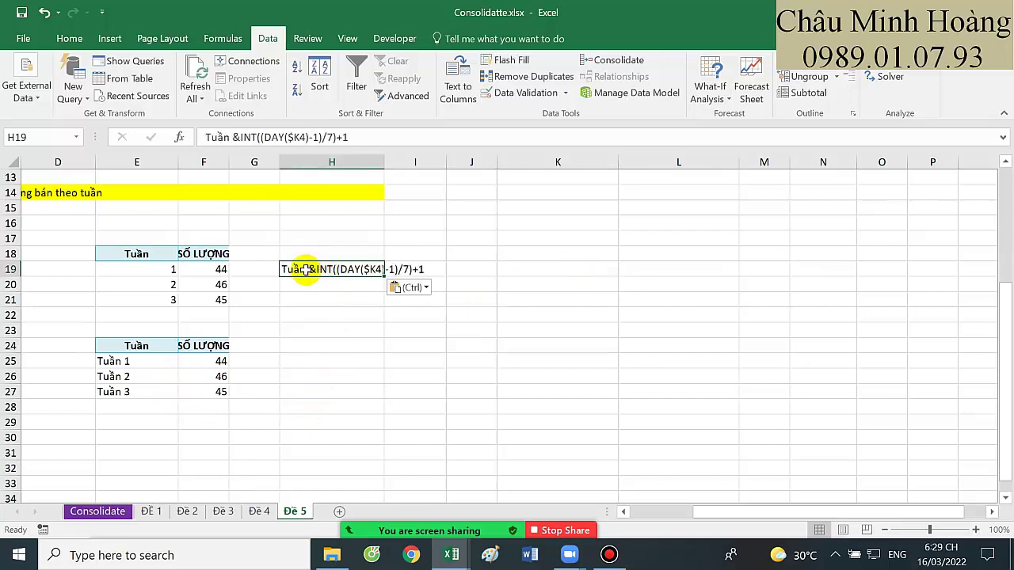
- Set the font size of H19:H24 to 24
{"action": "left_click_drag", "start_coordinate": [289, 269], "coordinate": [339, 344]}
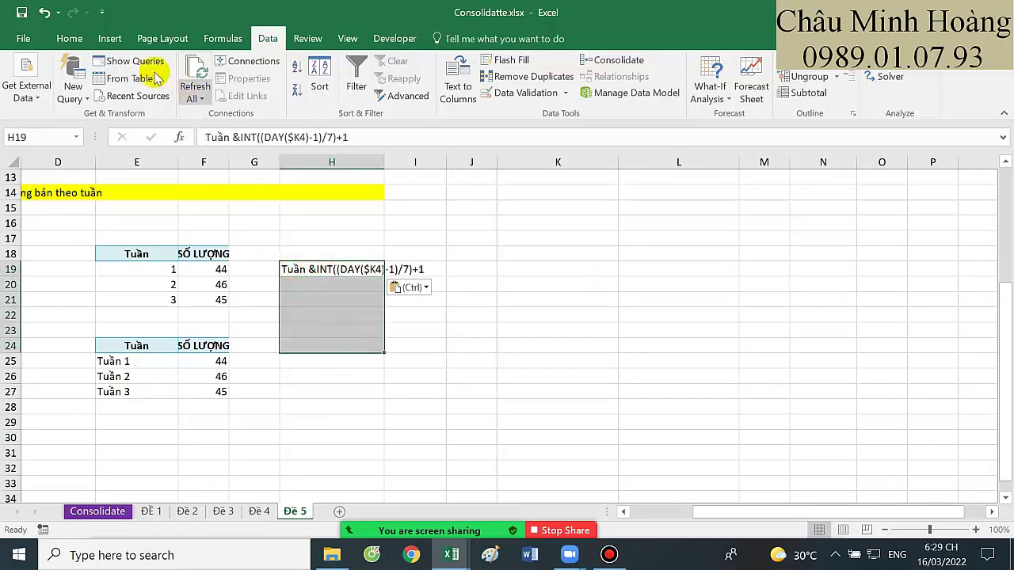
{"action": "left_click", "coordinate": [73, 38]}
{"action": "left_click", "coordinate": [221, 68]}
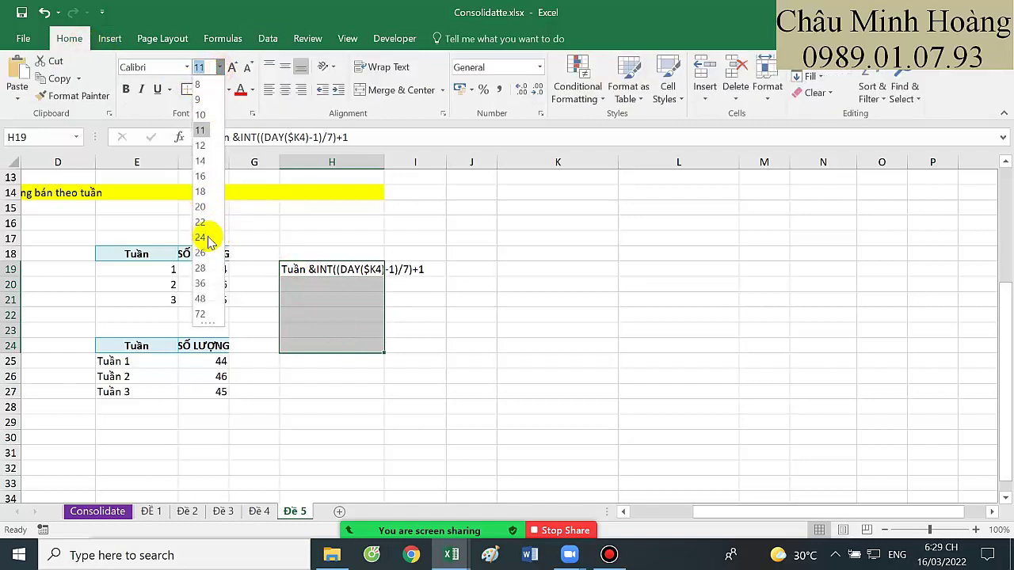
{"action": "left_click", "coordinate": [200, 238]}
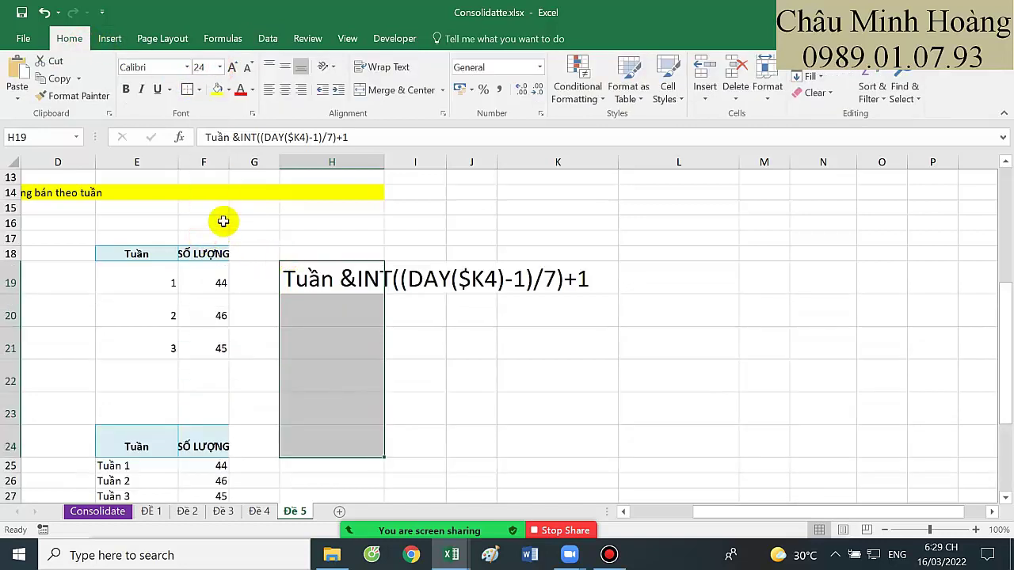
- Paste the week formula text into H20 and adapt it for quarters as "Quý"&INT((month($K4)-1)/3)+1
{"action": "double_click", "coordinate": [319, 307]}
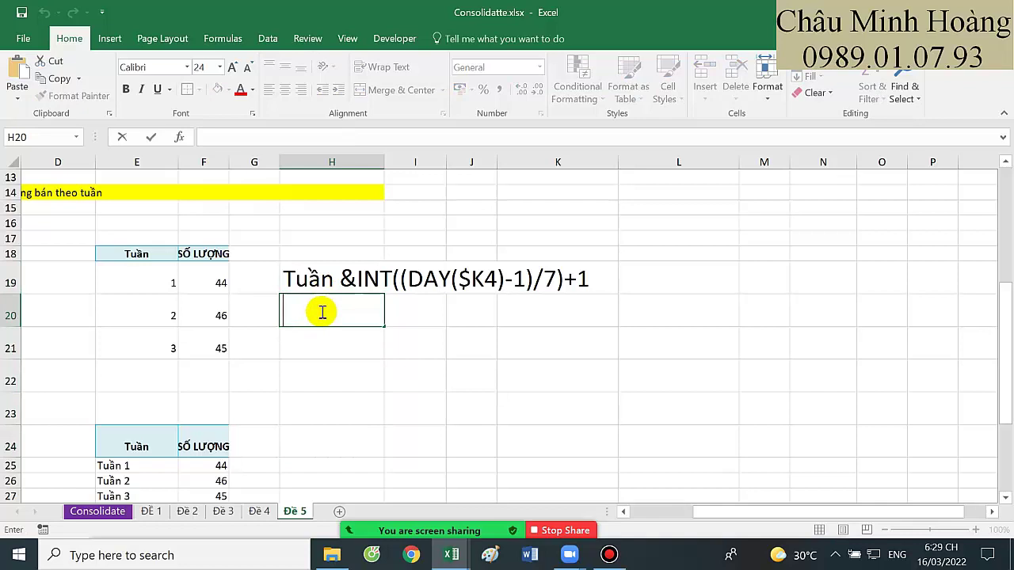
{"action": "key", "text": "ctrl+v"}
{"action": "double_click", "coordinate": [317, 311]}
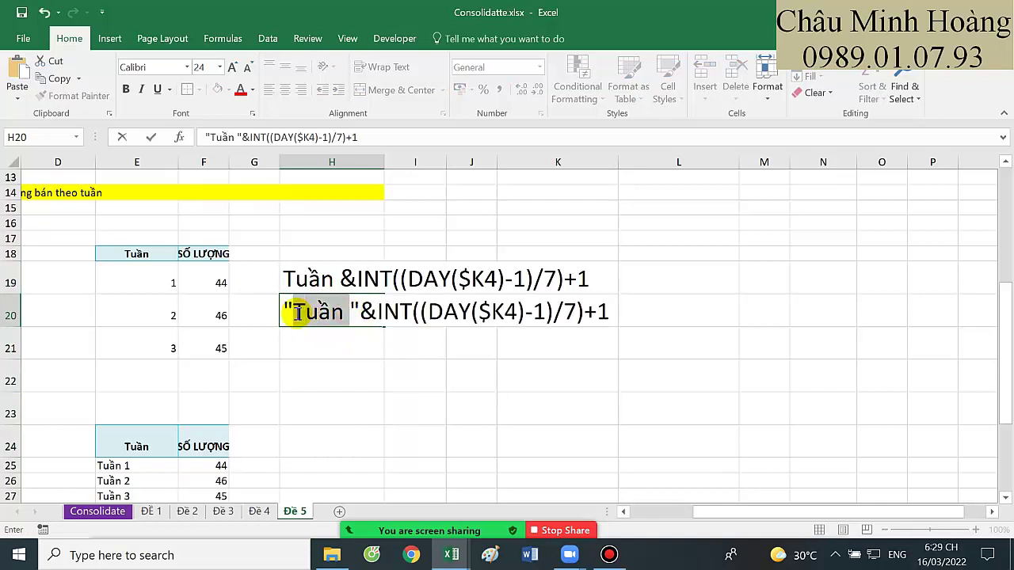
{"action": "type", "text": "Quý\"&INT(("}
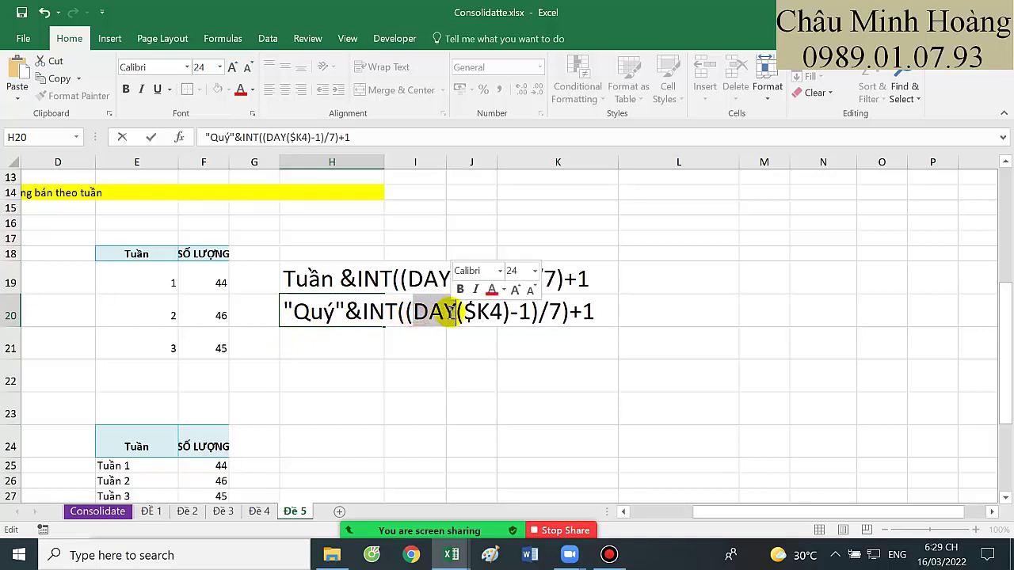
{"action": "type", "text": "month"}
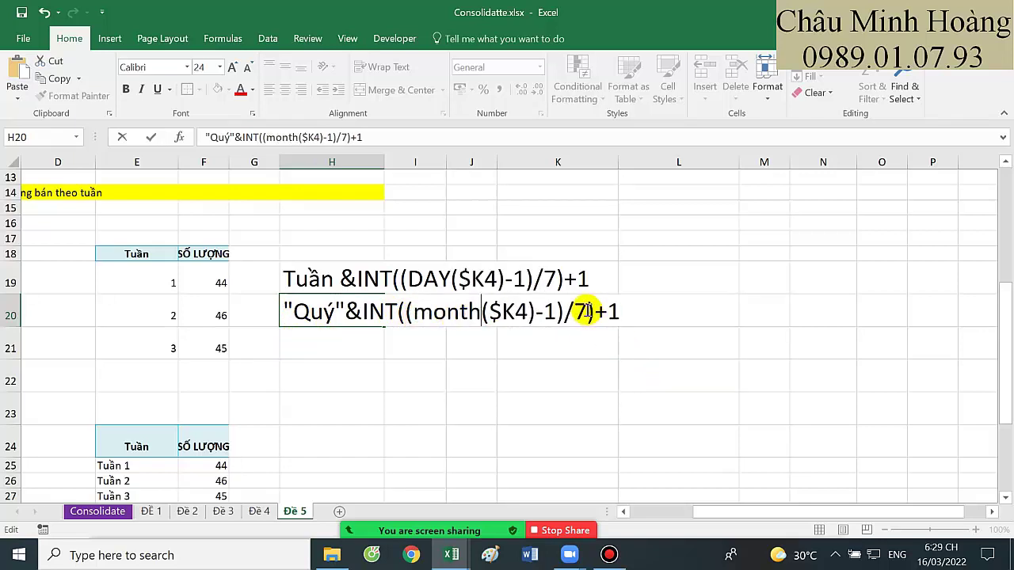
{"action": "double_click", "coordinate": [579, 311]}
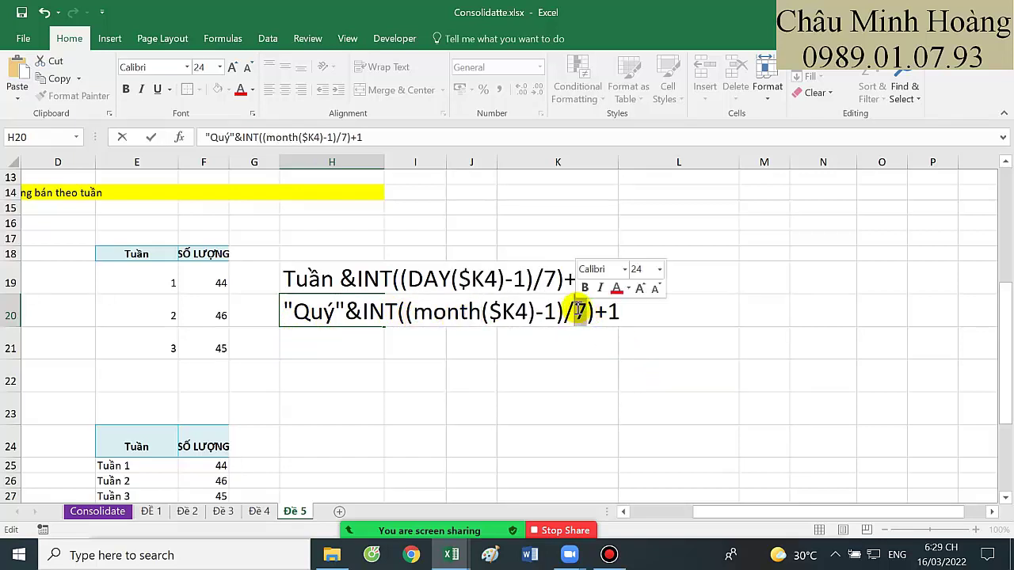
{"action": "type", "text": "3"}
{"action": "left_click", "coordinate": [570, 351]}
- Add the missing quotation marks in H19 so it reads "Tuần "&INT((DAY($K4)-1)/7)+1, and select both formula notes
{"action": "left_click_drag", "start_coordinate": [309, 283], "coordinate": [350, 311]}
{"action": "double_click", "coordinate": [285, 279]}
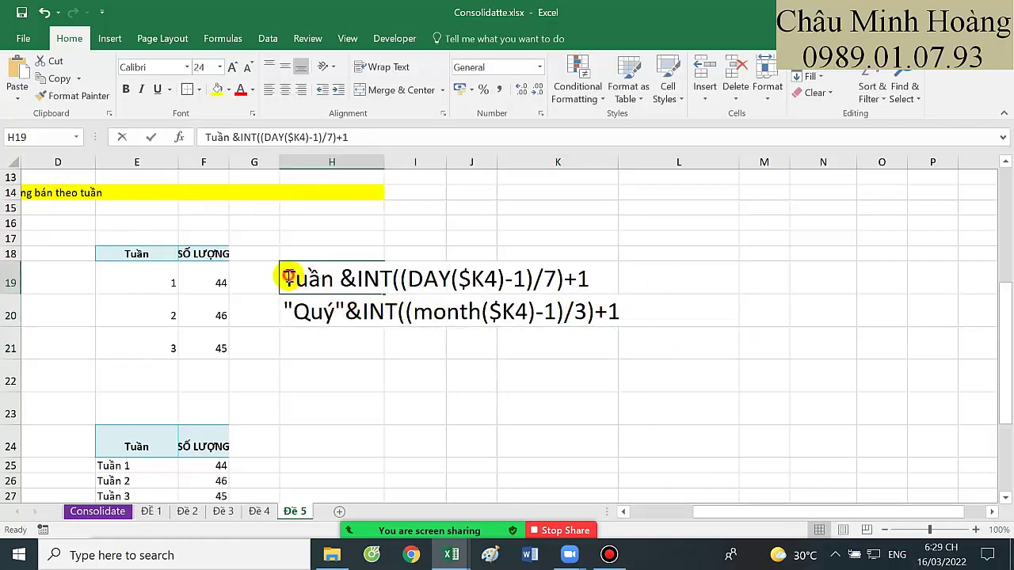
{"action": "type", "text": "\"Quý"}
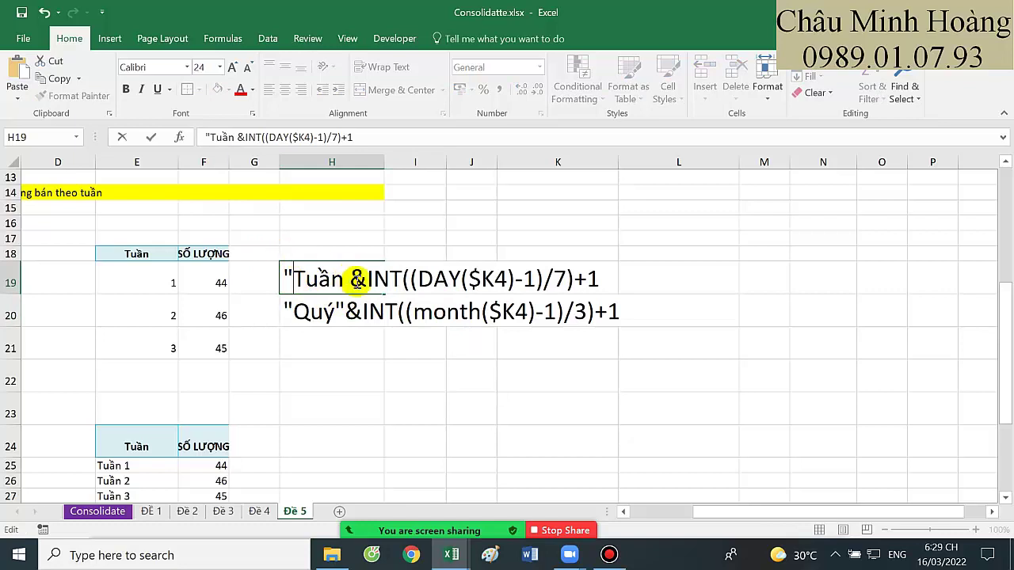
{"action": "type", "text": "\""}
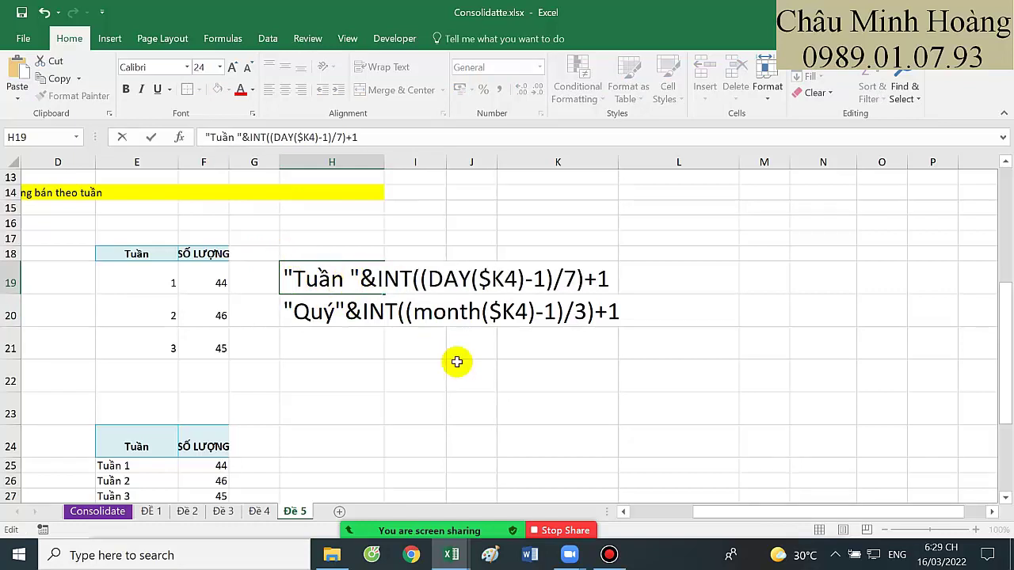
{"action": "left_click", "coordinate": [468, 372]}
{"action": "left_click_drag", "start_coordinate": [325, 273], "coordinate": [767, 315]}
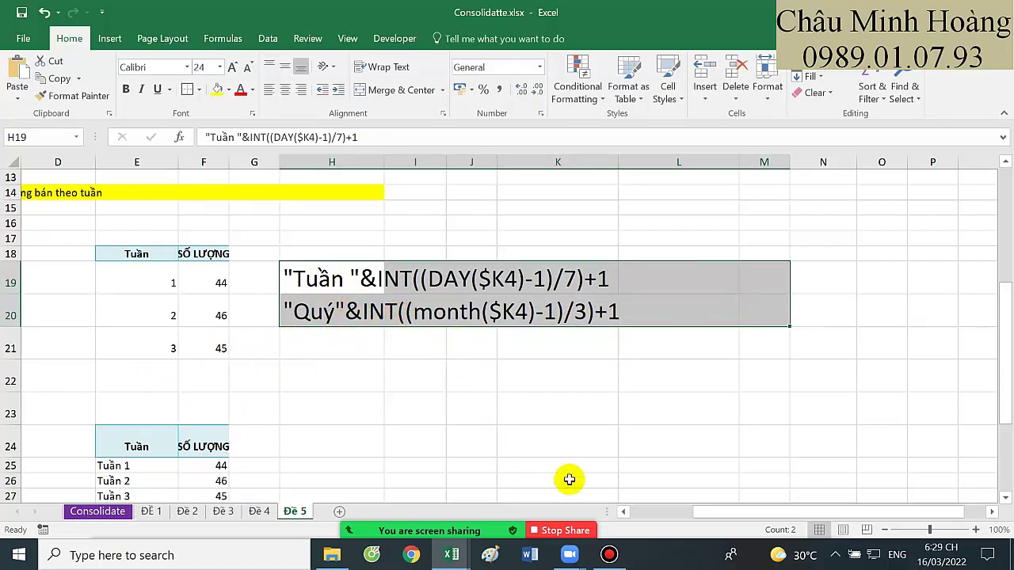
{"action": "left_click", "coordinate": [610, 556]}
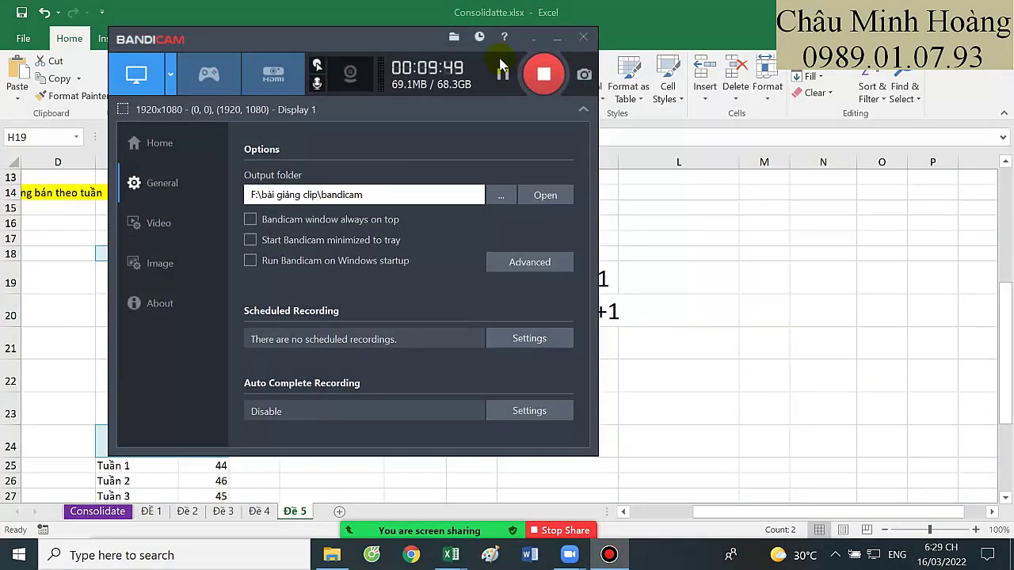
{"action": "left_click", "coordinate": [497, 87]}
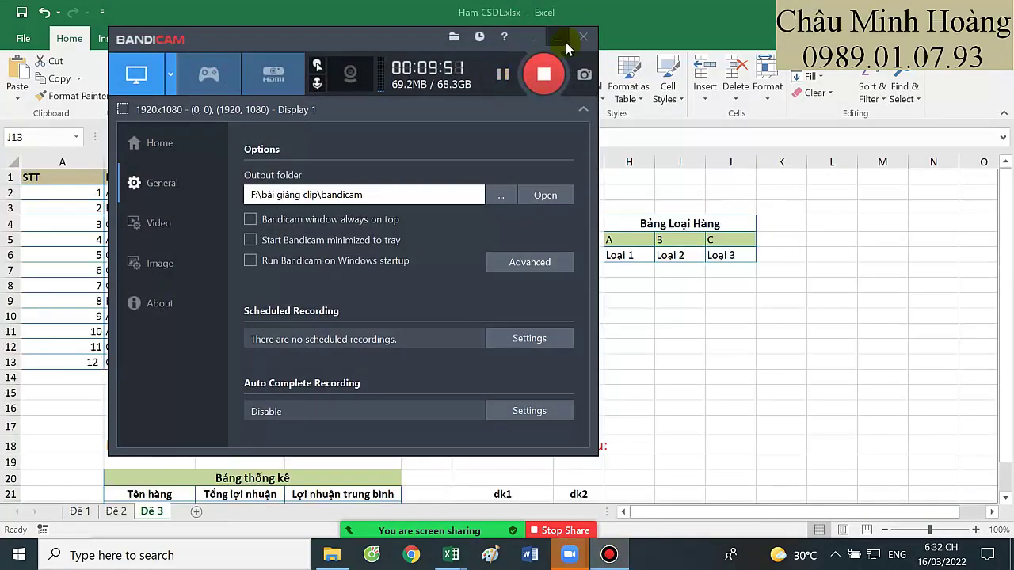
{"action": "left_click", "coordinate": [558, 38]}
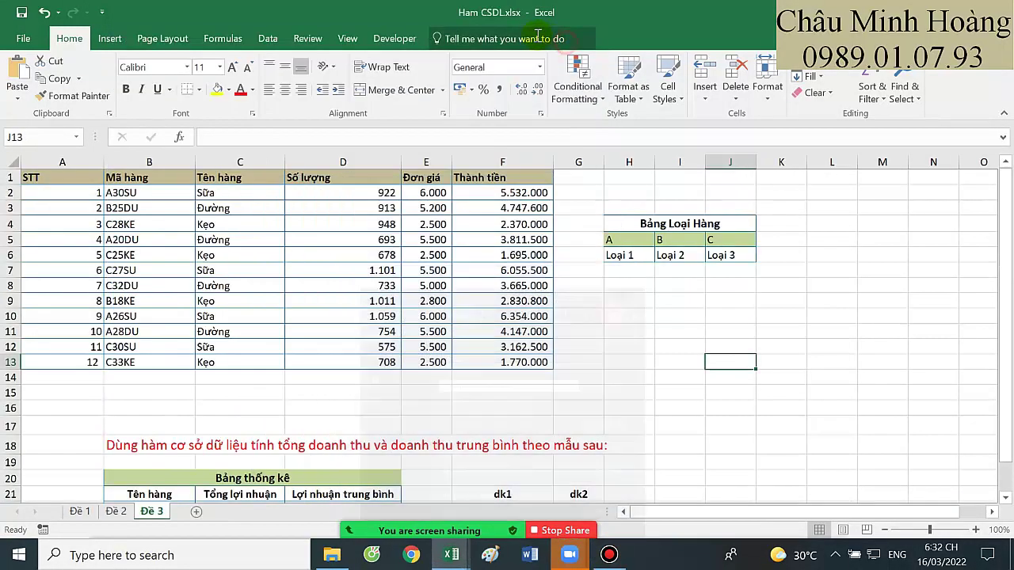
{"action": "left_click", "coordinate": [610, 555]}
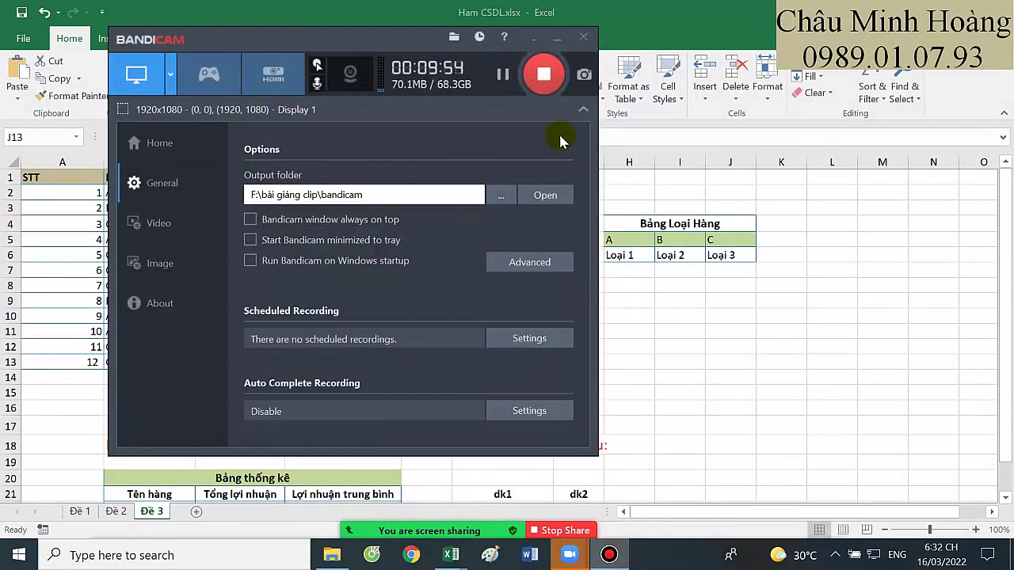
{"action": "left_click", "coordinate": [554, 38]}
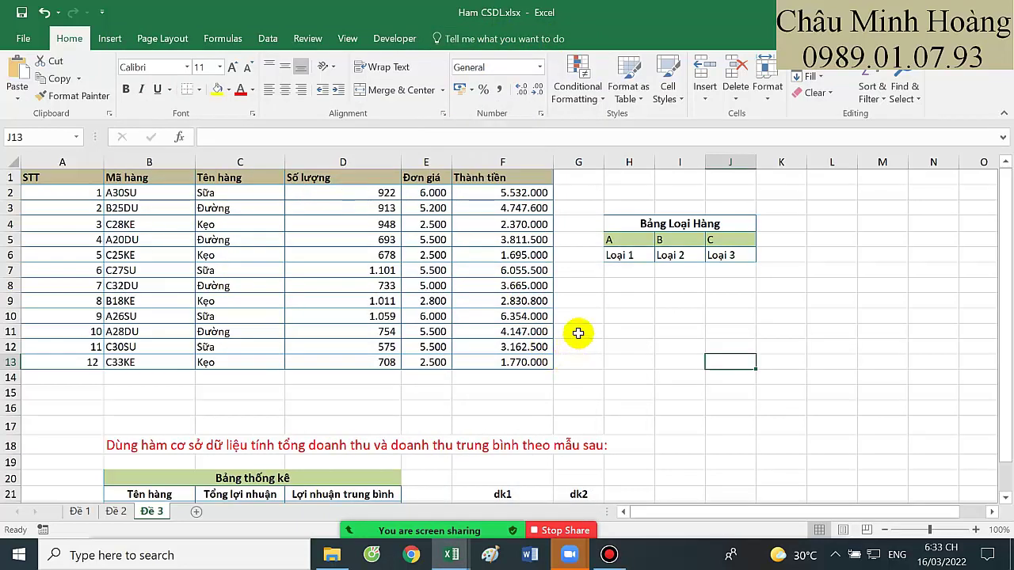
- Check the DSUM formula in C22 on the Đề 3 sheet, and examine the dk 1 to dk21 criteria block on the Đề 1 sheet
{"action": "scroll", "coordinate": [578, 333], "scroll_direction": "down", "scroll_amount": 2}
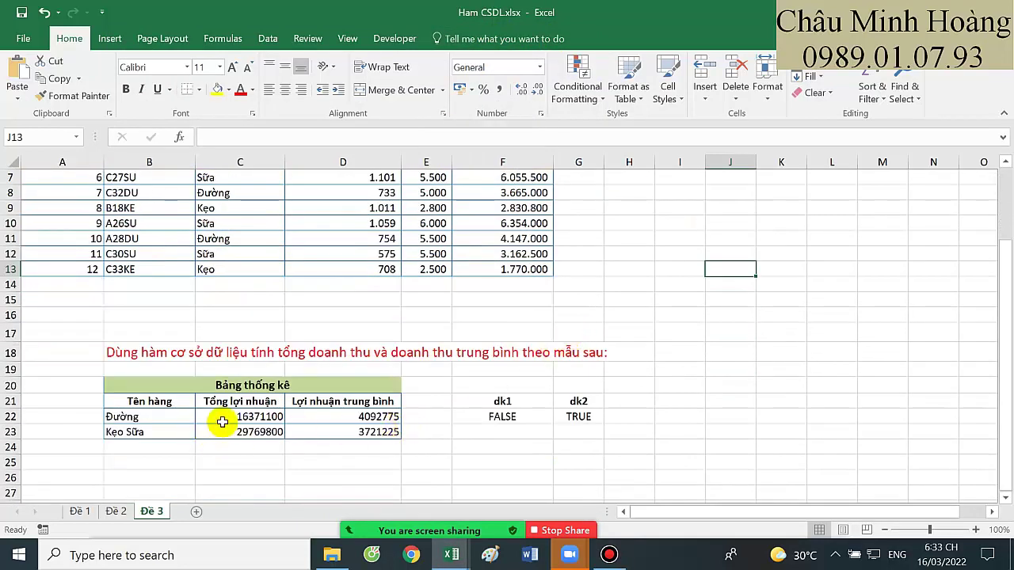
{"action": "left_click", "coordinate": [223, 423]}
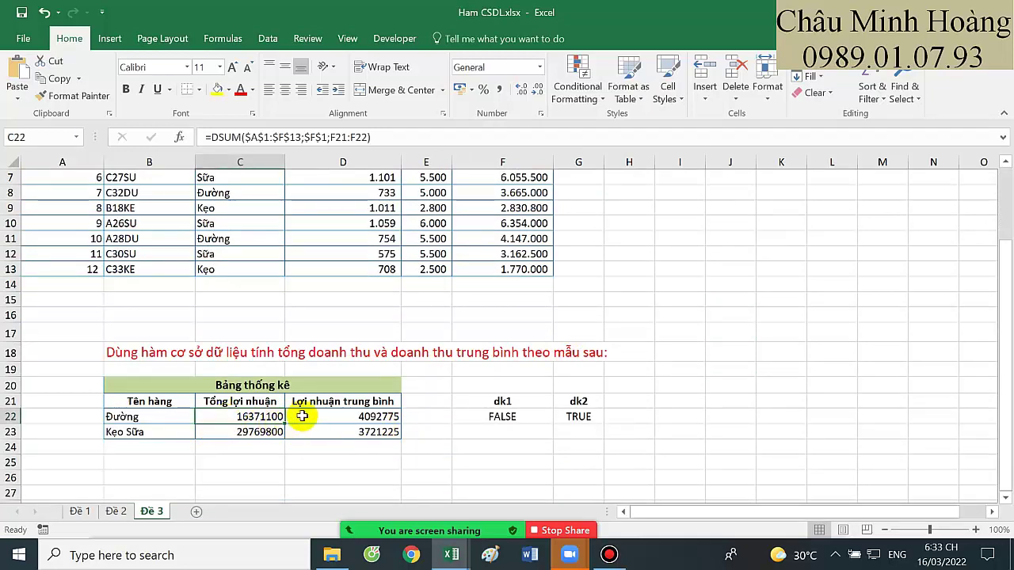
{"action": "left_click", "coordinate": [79, 511]}
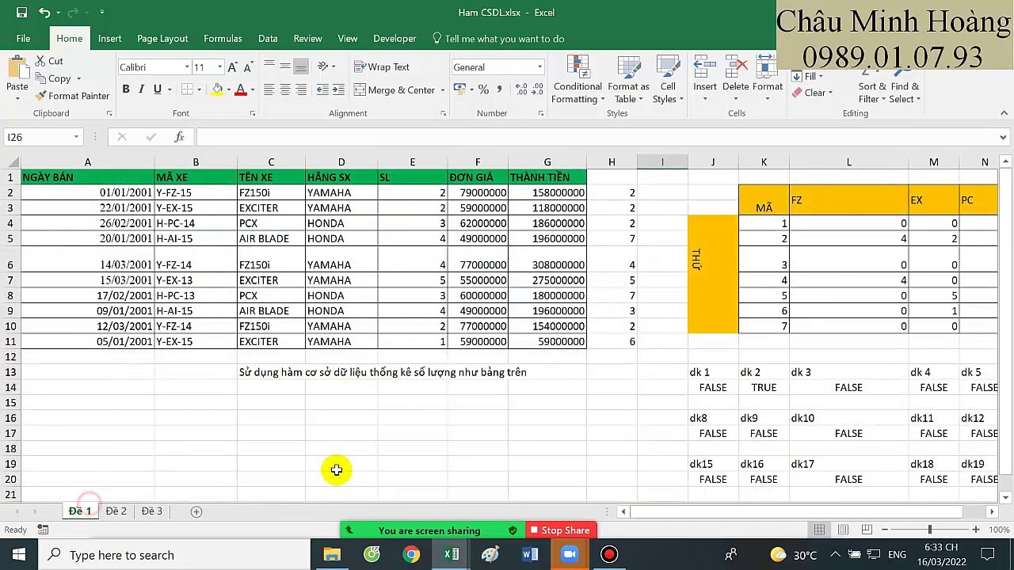
{"action": "left_click", "coordinate": [449, 453]}
{"action": "left_click_drag", "start_coordinate": [657, 404], "coordinate": [856, 475]}
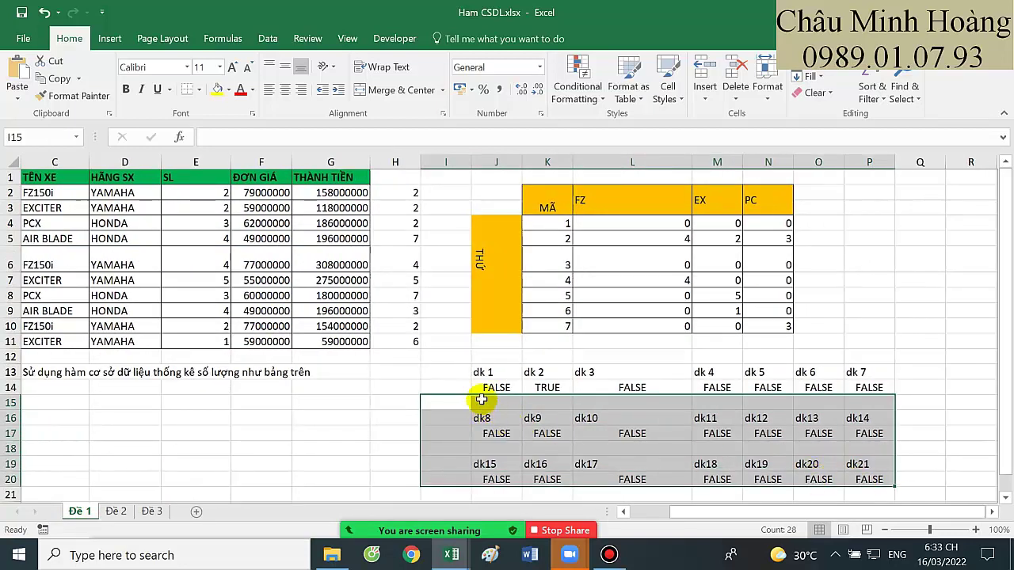
{"action": "left_click_drag", "start_coordinate": [483, 372], "coordinate": [866, 494]}
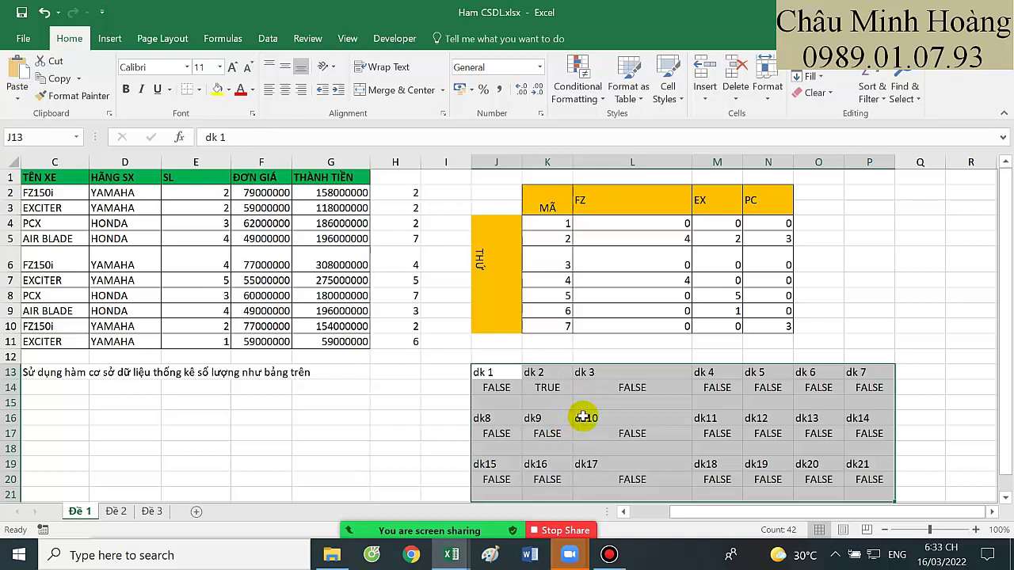
- Highlight L4:L5 with a yellow fill and view the dk 1 criteria formula in J14
{"action": "mouse_move", "coordinate": [646, 224]}
{"action": "left_mouse_down"}
{"action": "mouse_move", "coordinate": [656, 238]}
{"action": "mouse_move", "coordinate": [641, 233]}
{"action": "left_mouse_up"}
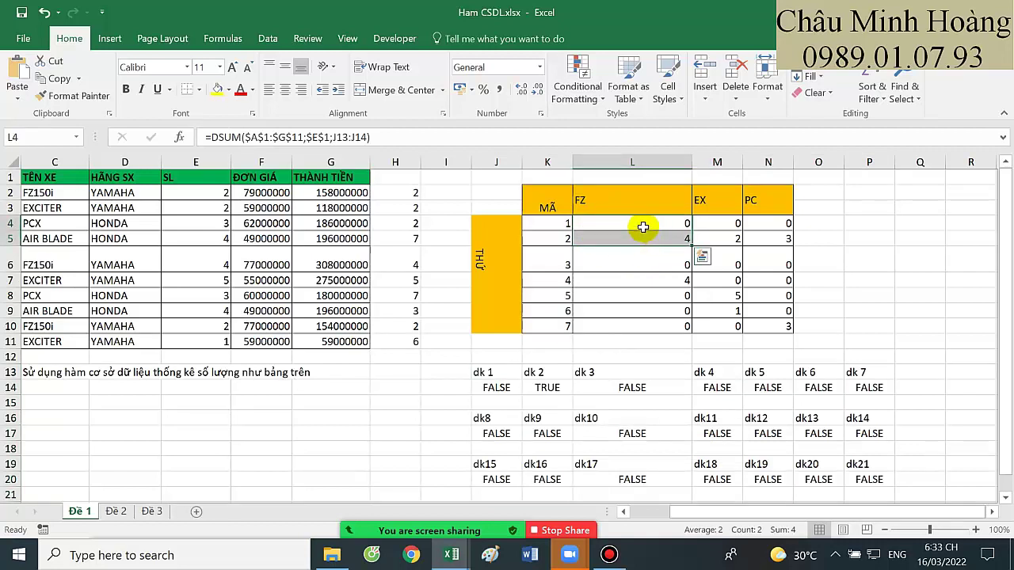
{"action": "left_click", "coordinate": [217, 88]}
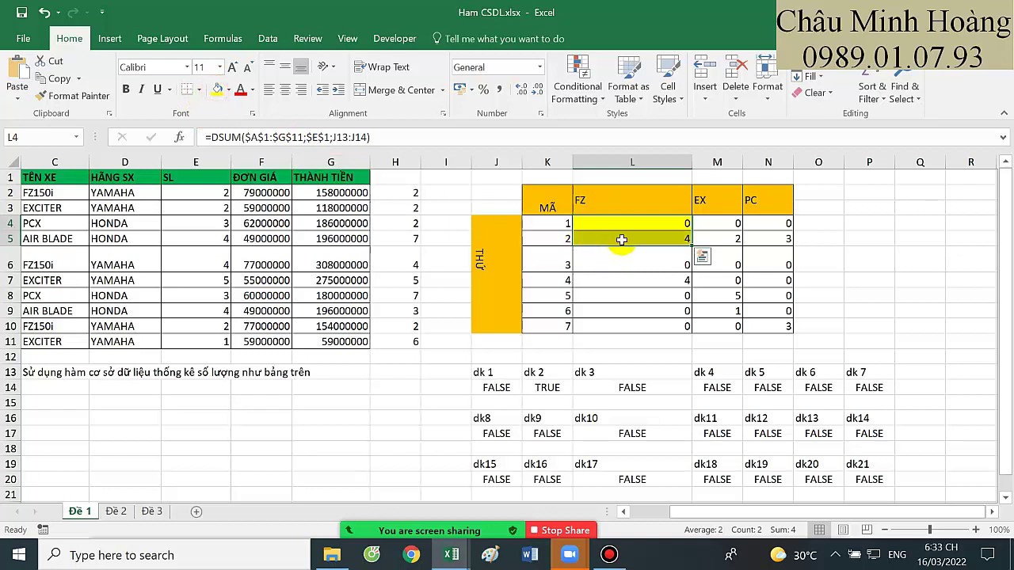
{"action": "left_click", "coordinate": [494, 387]}
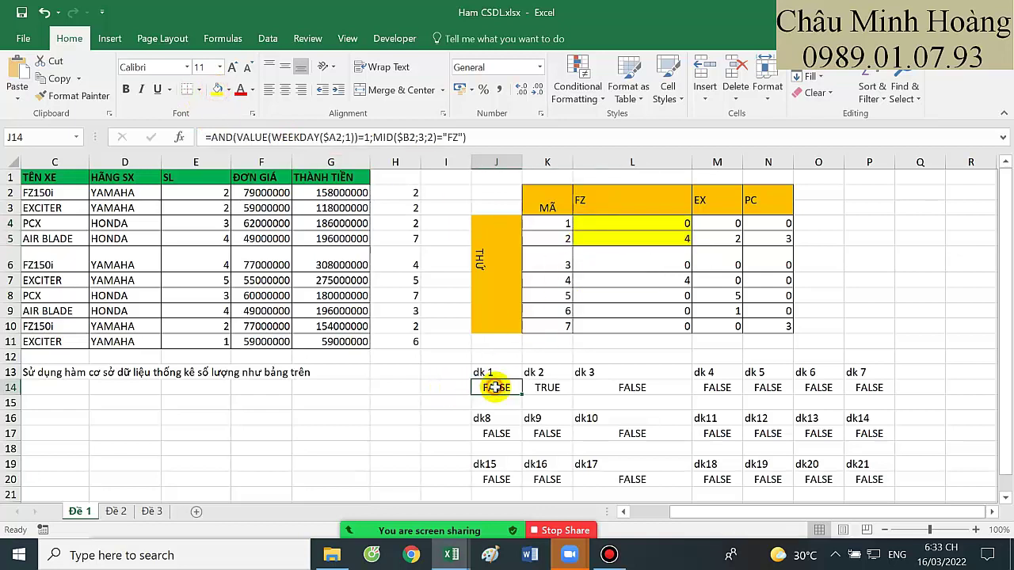
{"action": "double_click", "coordinate": [495, 387]}
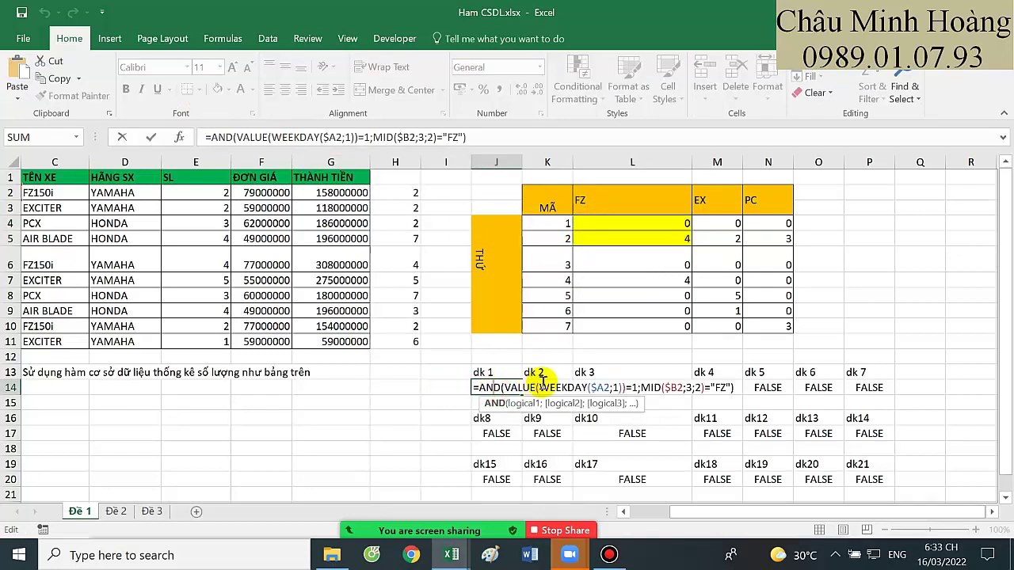
{"action": "key", "text": "ctrl+Return"}
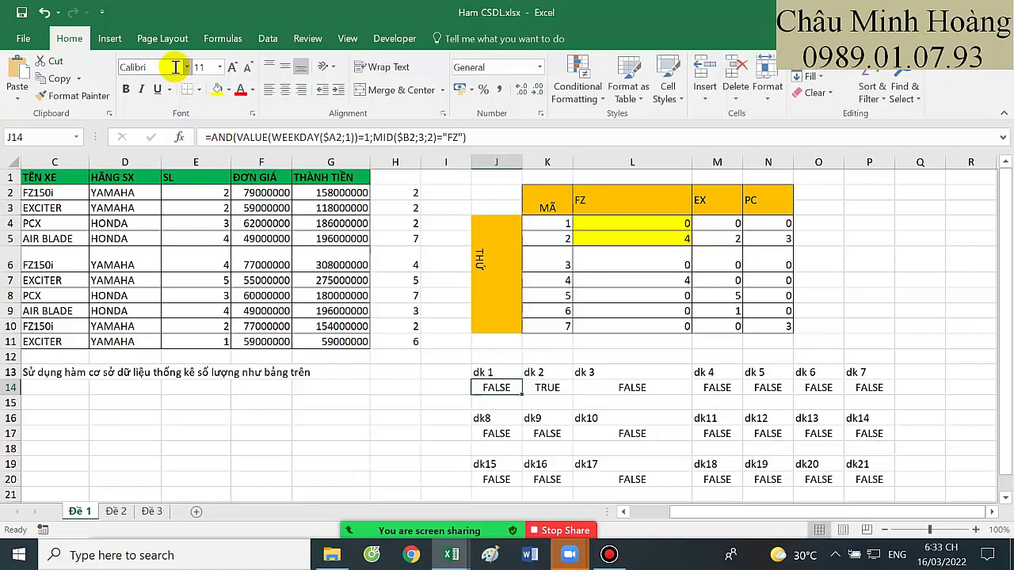
- Format the whole dk 1 to dk21 criteria block, starting at J13, in Times New Roman size 20
{"action": "left_click_drag", "start_coordinate": [483, 372], "coordinate": [872, 480]}
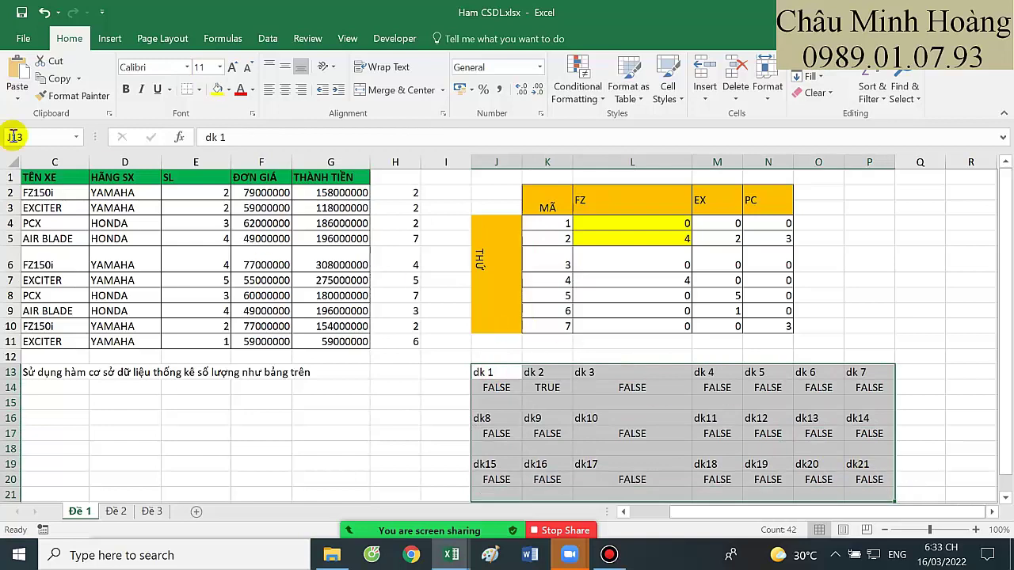
{"action": "left_click", "coordinate": [142, 67]}
{"action": "type", "text": "Times New Roman"}
{"action": "key", "text": "Return"}
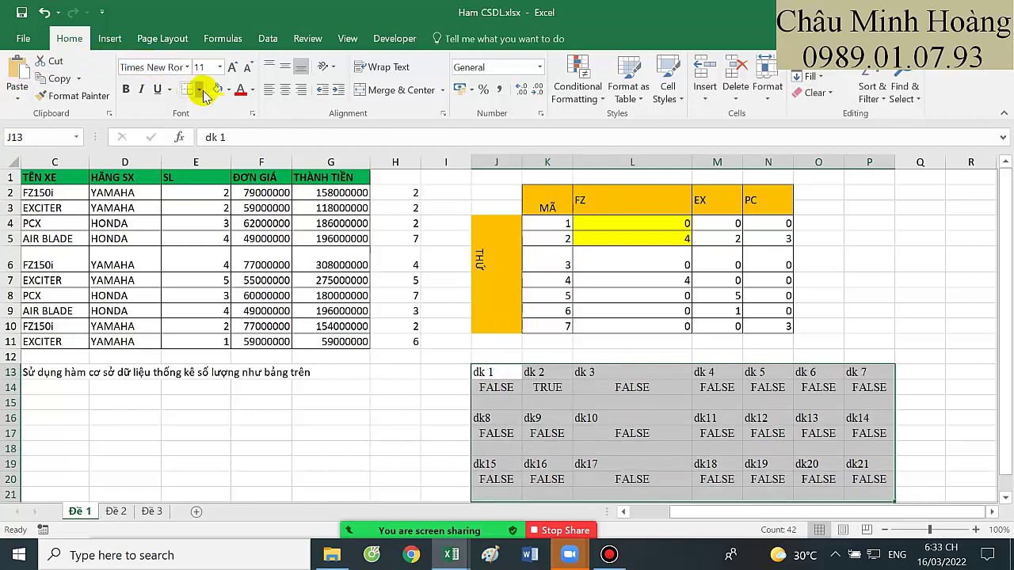
{"action": "left_click", "coordinate": [210, 70]}
{"action": "type", "text": "20"}
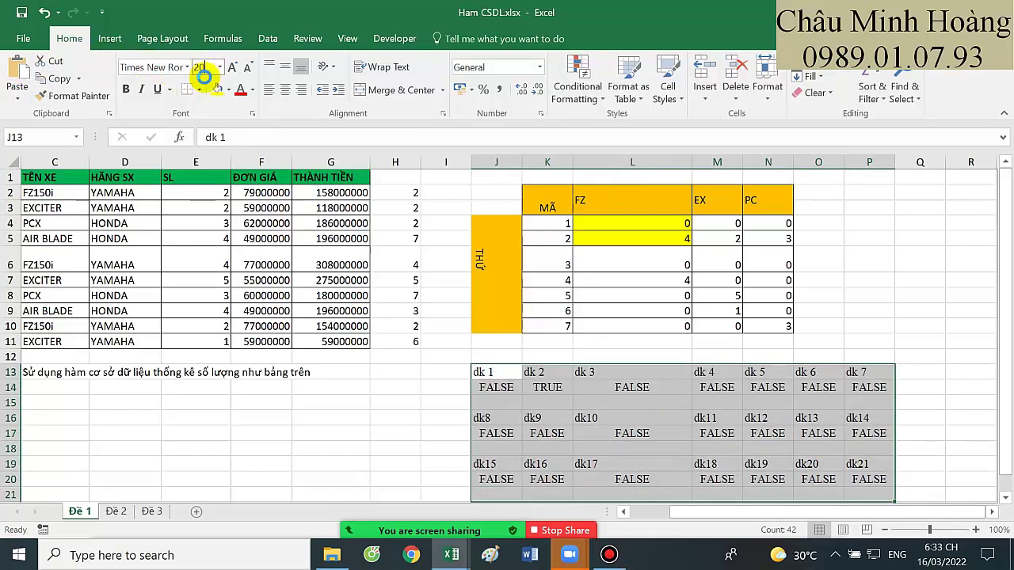
{"action": "key", "text": "Return"}
- Examine the dk 1 formula in J14 part by part, including the VALUE wrapper and the WEEKDAY function's date and return-type arguments
{"action": "left_click", "coordinate": [507, 407]}
{"action": "double_click", "coordinate": [507, 407]}
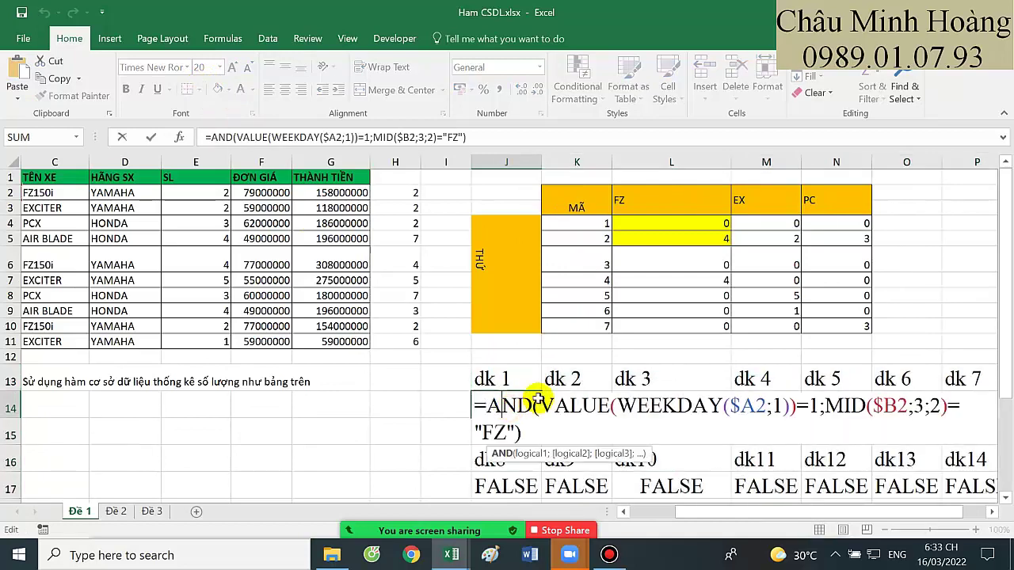
{"action": "scroll", "coordinate": [527, 396], "scroll_direction": "down", "scroll_amount": 1}
{"action": "scroll", "coordinate": [665, 400], "scroll_direction": "up", "scroll_amount": 1}
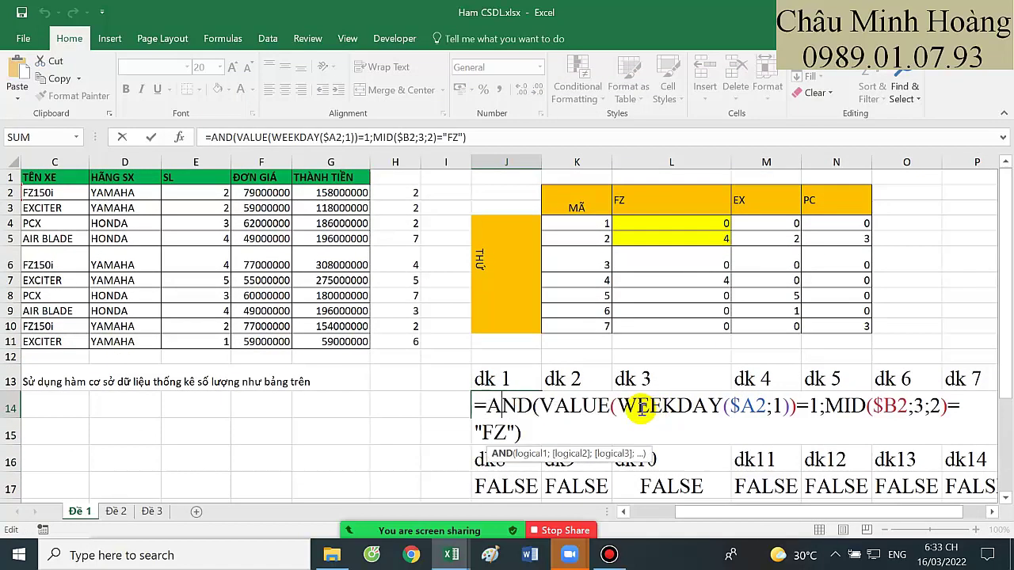
{"action": "left_click", "coordinate": [621, 406]}
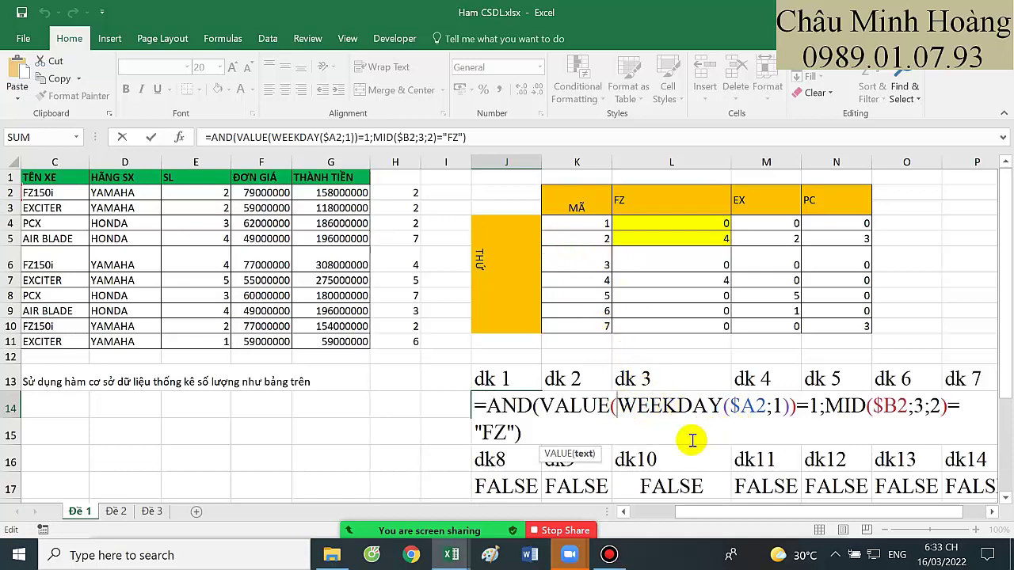
{"action": "left_click_drag", "start_coordinate": [716, 513], "coordinate": [695, 513]}
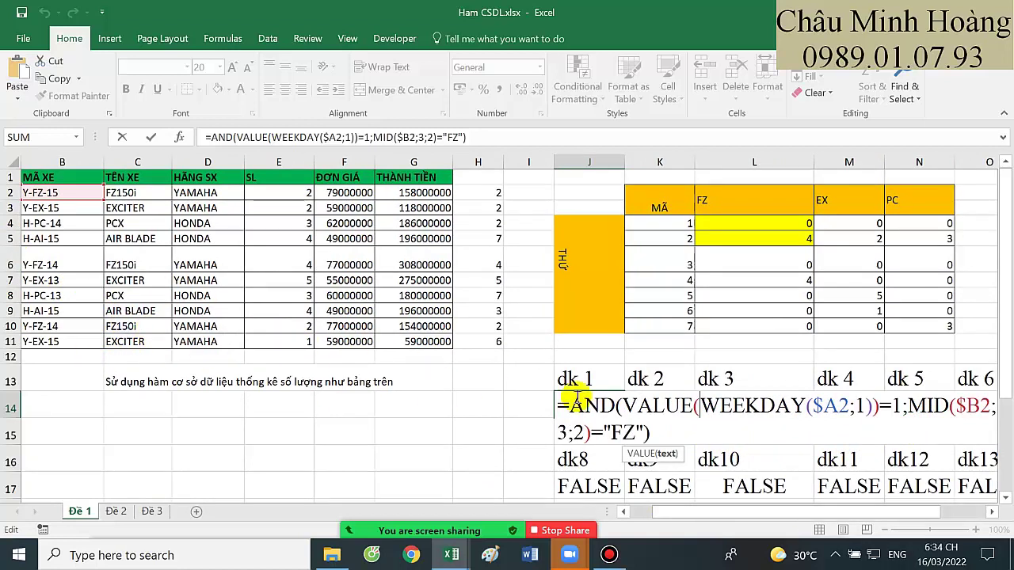
{"action": "left_click", "coordinate": [642, 432]}
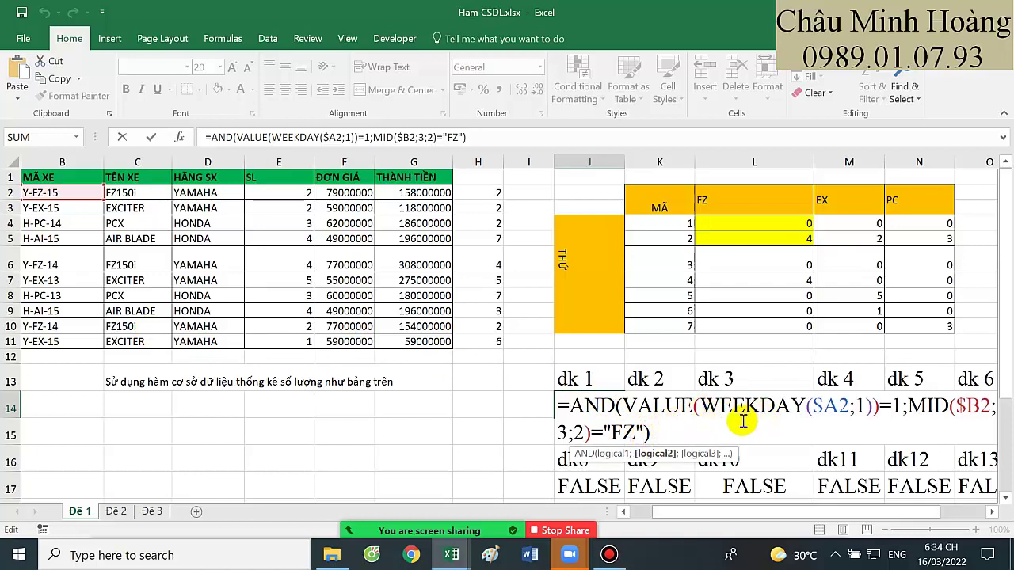
{"action": "left_click", "coordinate": [824, 407]}
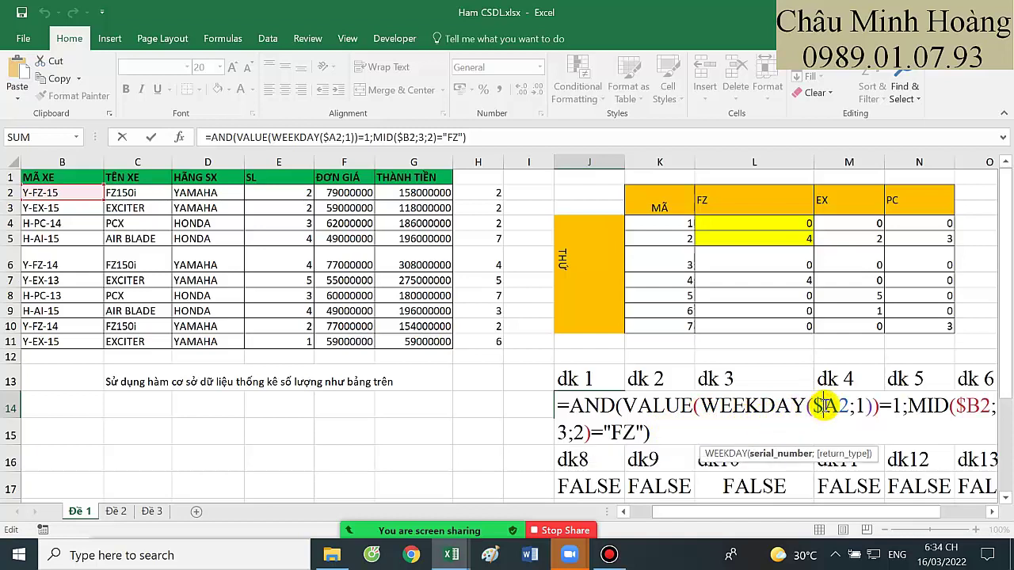
{"action": "left_click", "coordinate": [860, 407]}
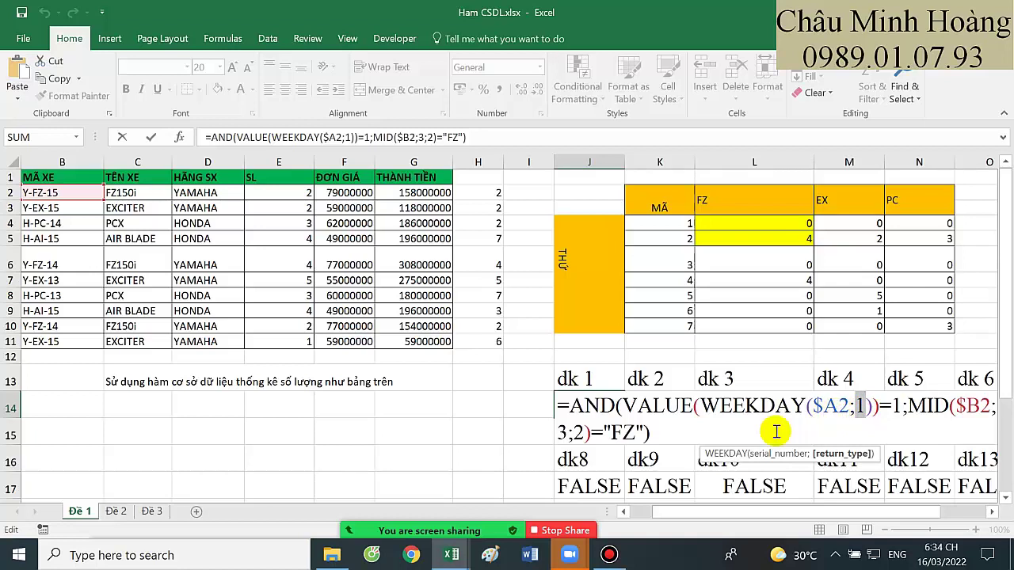
- Remove the VALUE wrapper from J14's formula so it reads =AND(WEEKDAY($A2;1)=1;MID($B2;3;2)="FZ")
{"action": "left_click", "coordinate": [697, 405]}
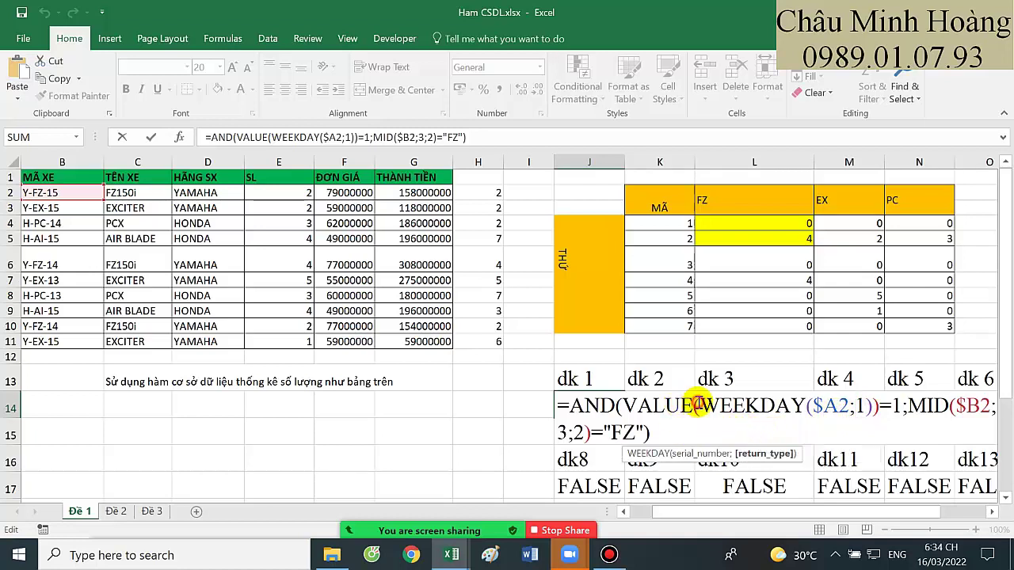
{"action": "key", "text": "BackSpace"}
{"action": "key", "text": "BackSpace"}
{"action": "key", "text": "BackSpace"}
{"action": "key", "text": "BackSpace"}
{"action": "key", "text": "BackSpace"}
{"action": "key", "text": "BackSpace"}
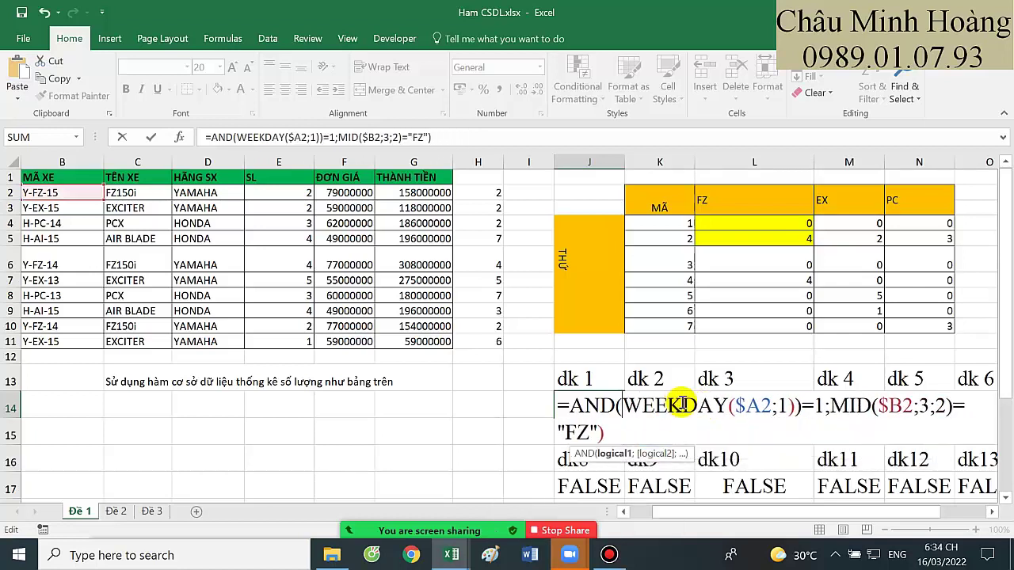
{"action": "left_click", "coordinate": [801, 404]}
{"action": "key", "text": "BackSpace"}
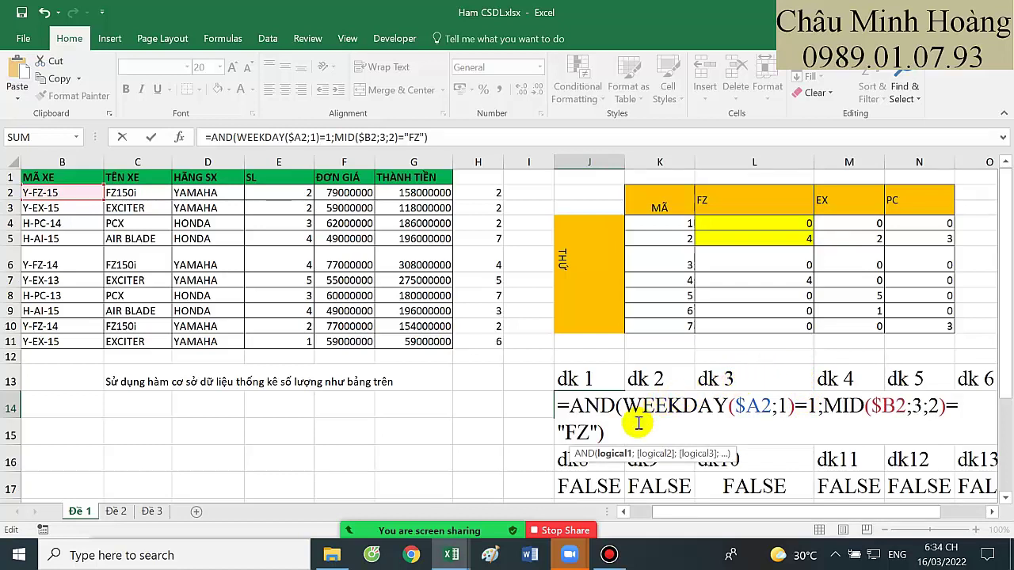
- Copy J14's formula without its equals sign, confirm the cell, and paste the formula as text into B14
{"action": "left_click_drag", "start_coordinate": [614, 430], "coordinate": [570, 406]}
{"action": "key", "text": "ctrl+c"}
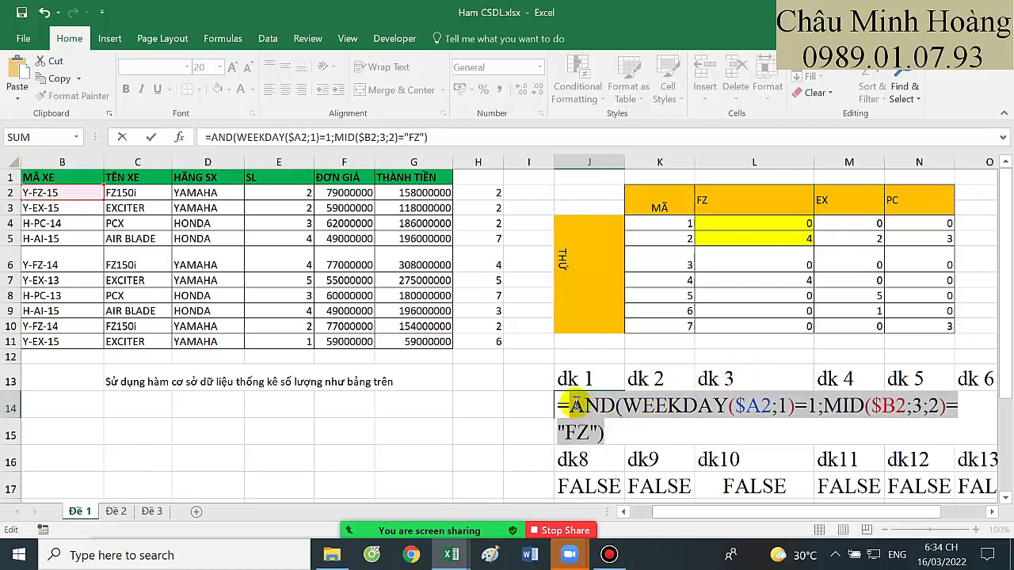
{"action": "key", "text": "Return"}
{"action": "left_click", "coordinate": [91, 415]}
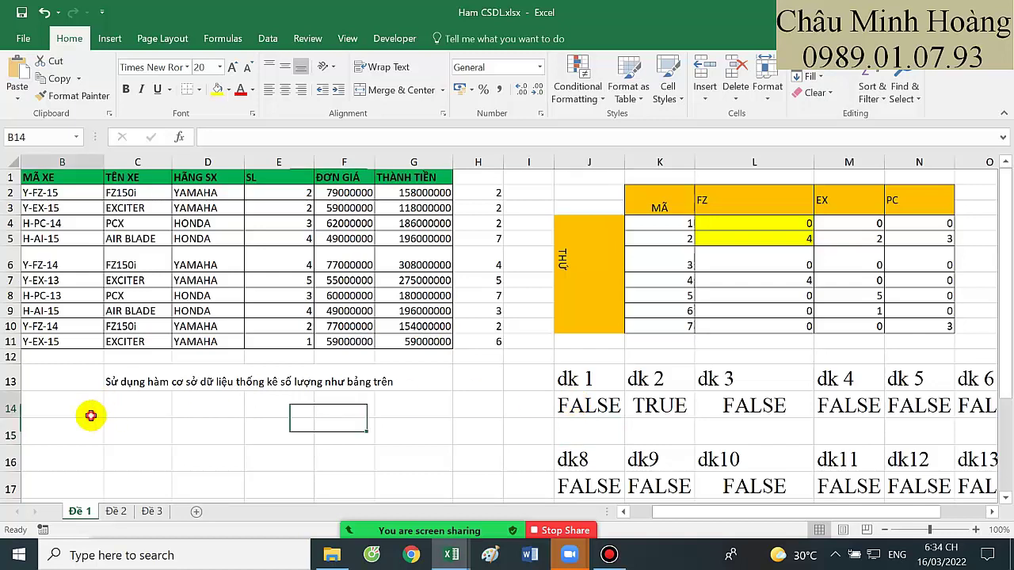
{"action": "key", "text": "ctrl+v"}
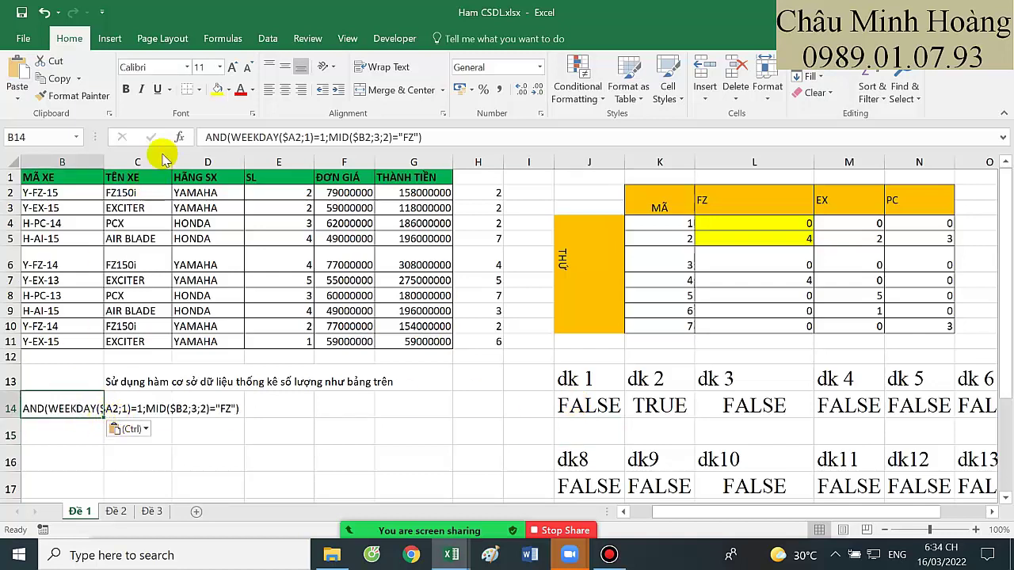
- Format the formula note in B14 in Times New Roman size 20
{"action": "left_click", "coordinate": [175, 68]}
{"action": "type", "text": "Times New Roman"}
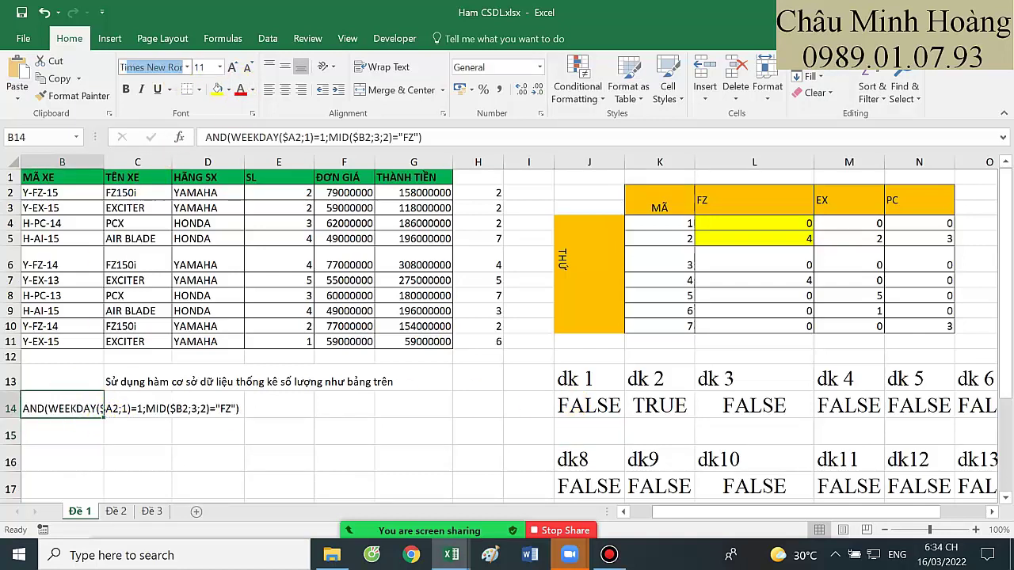
{"action": "key", "text": "Return"}
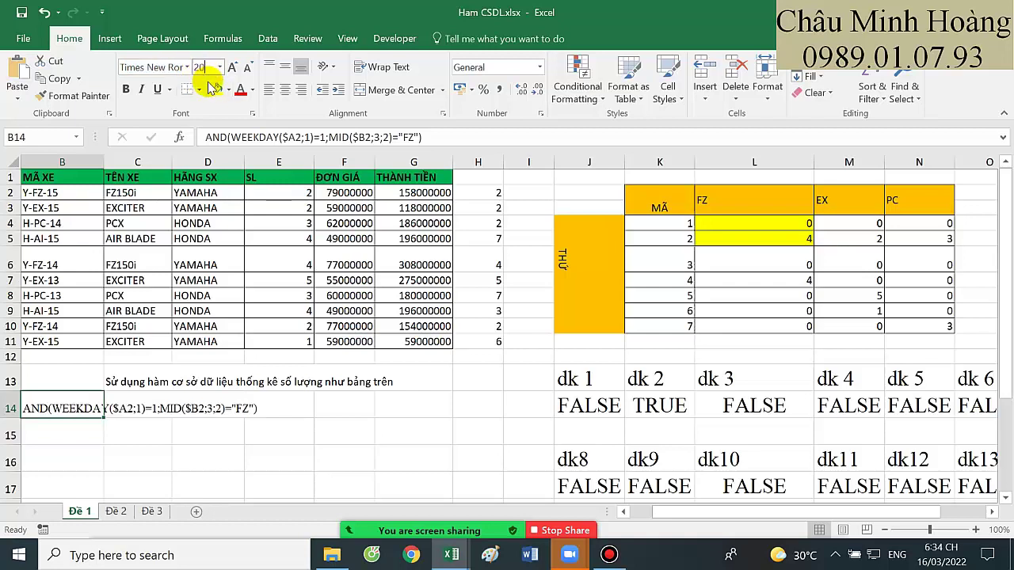
{"action": "key", "text": "Return"}
{"action": "left_click", "coordinate": [123, 456]}
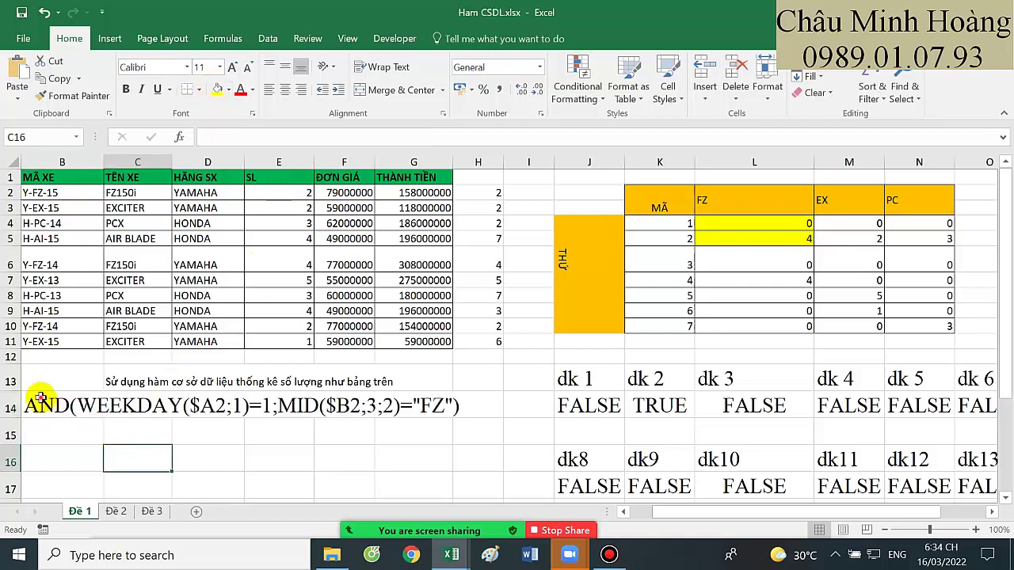
- Select the formula note across B14:H14 and open the dk 2 criteria formula in K14 for comparison
{"action": "left_click_drag", "start_coordinate": [40, 397], "coordinate": [491, 400]}
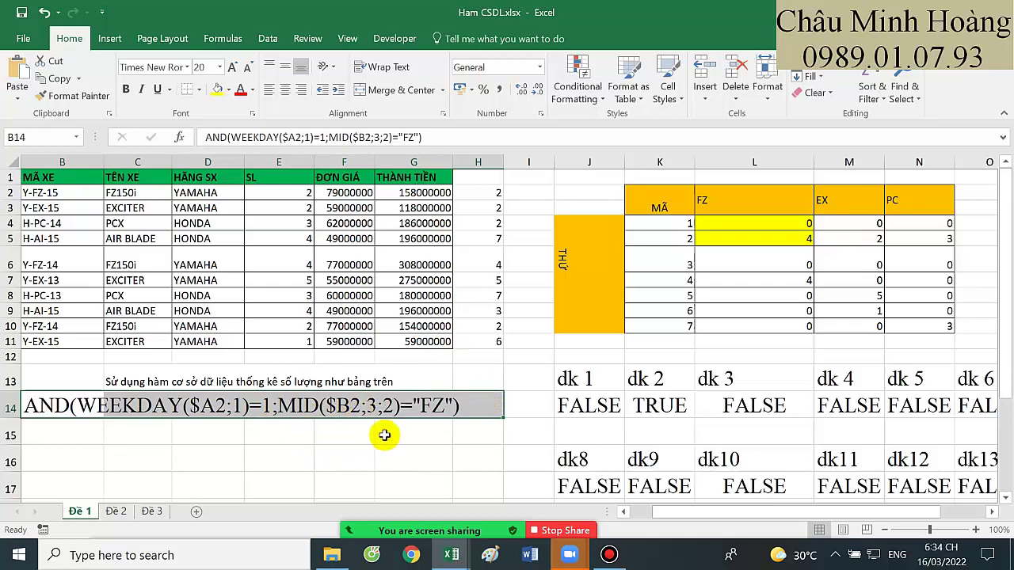
{"action": "left_click", "coordinate": [654, 396]}
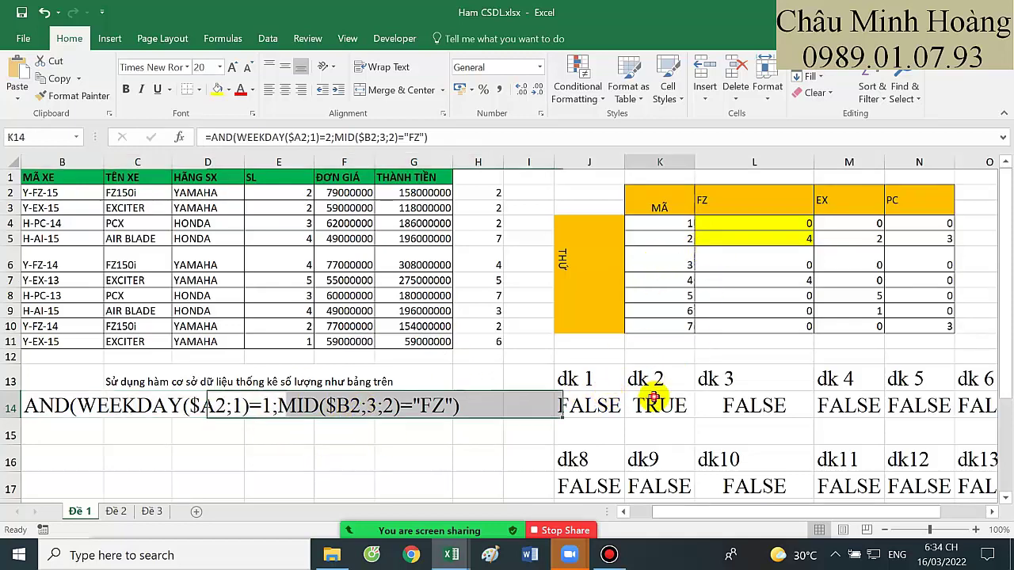
{"action": "double_click", "coordinate": [654, 396]}
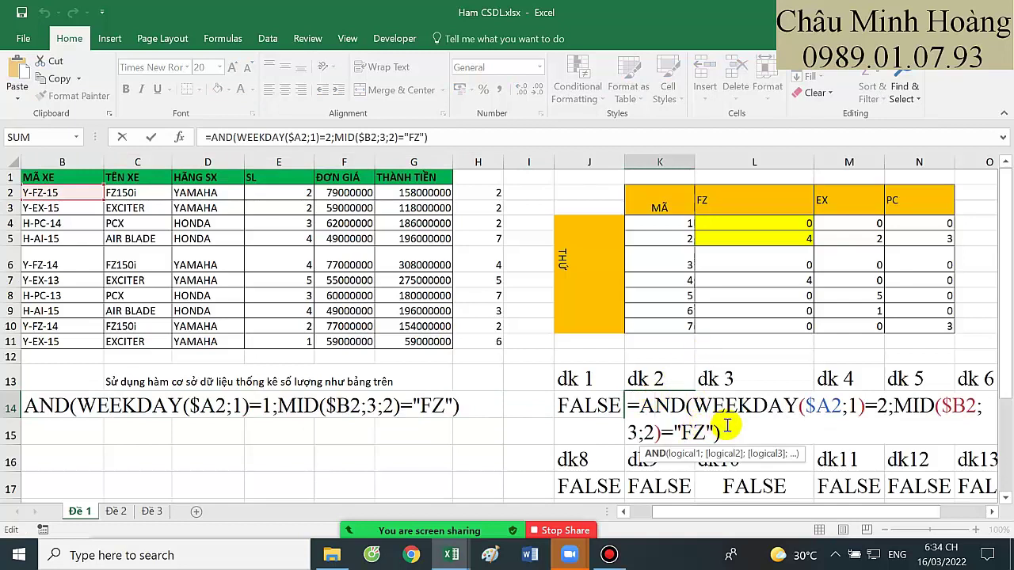
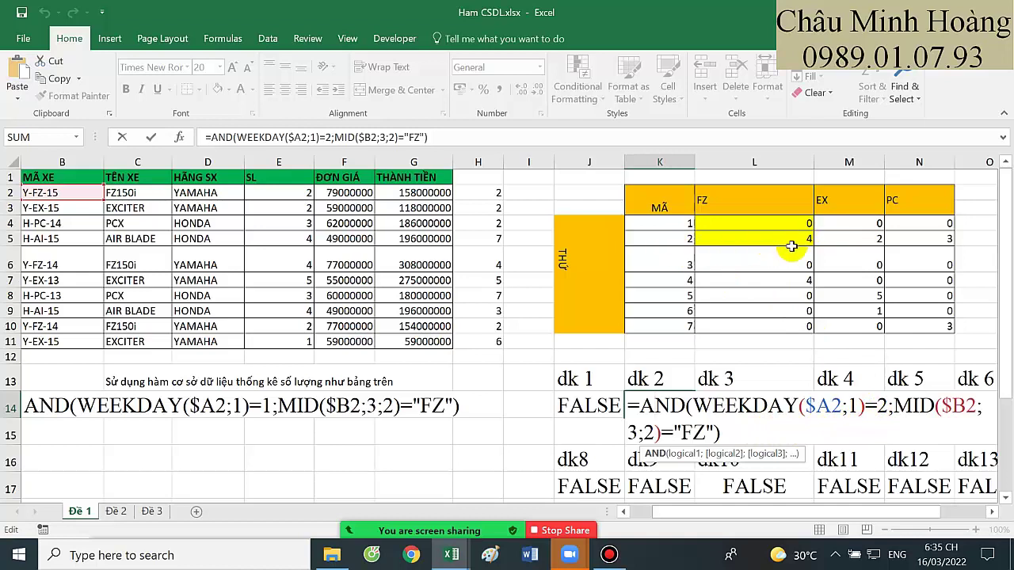
- Copy the dk 2 criteria formula in K14 without its equals sign and confirm the cell
{"action": "left_click_drag", "start_coordinate": [723, 432], "coordinate": [644, 405]}
{"action": "key", "text": "ctrl+c"}
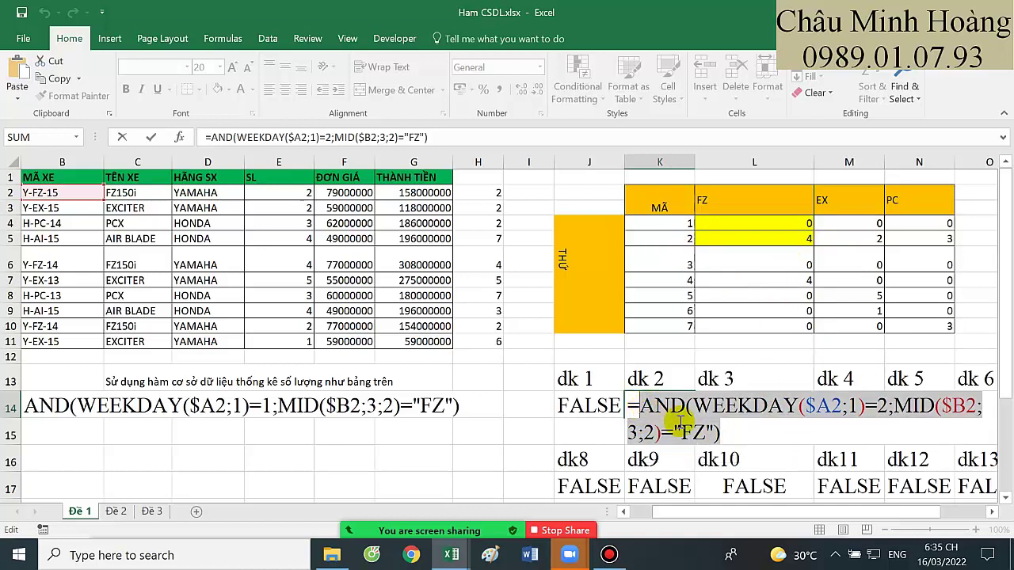
{"action": "key", "text": "Return"}
- Review the criteria formulas in L14 and M14 and in the second criteria row at J17, K17, L17 and N17
{"action": "left_click", "coordinate": [757, 406]}
{"action": "left_click", "coordinate": [866, 402]}
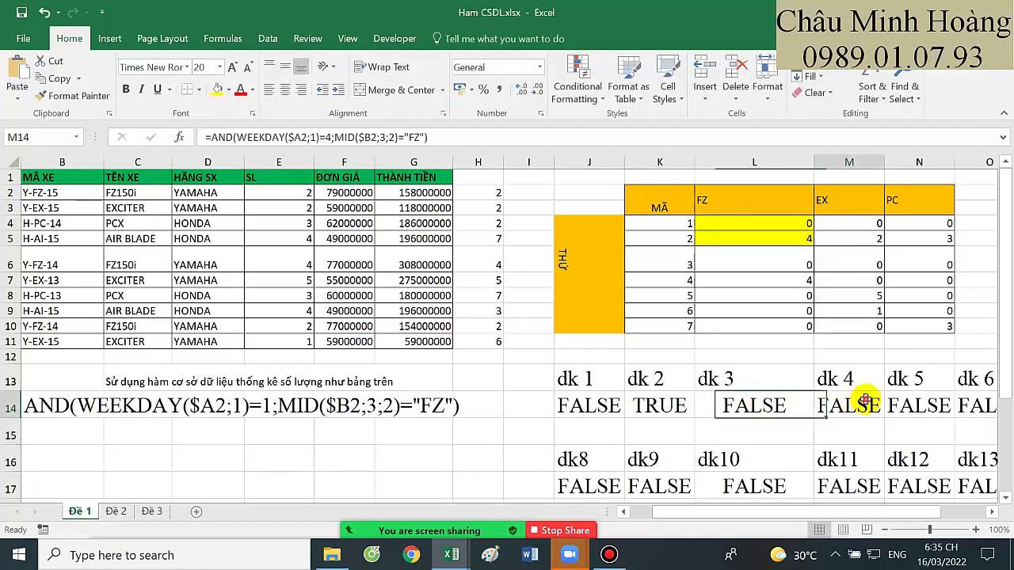
{"action": "left_click", "coordinate": [598, 482]}
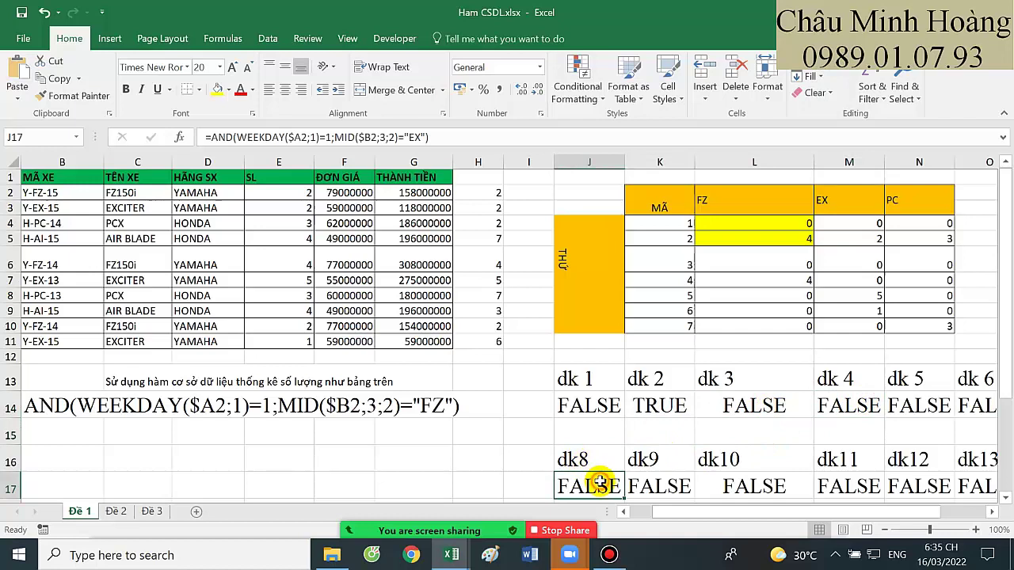
{"action": "left_click", "coordinate": [651, 488]}
{"action": "left_click", "coordinate": [732, 485]}
{"action": "left_click", "coordinate": [898, 483]}
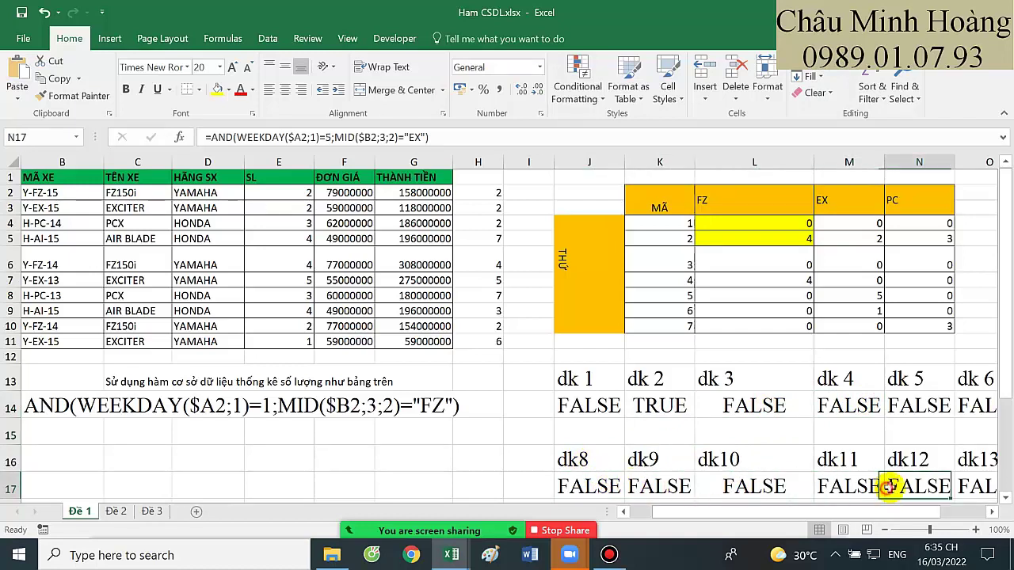
- Paste the copied formula as text into B15 and format it in Times New Roman size 20
{"action": "left_click", "coordinate": [66, 438]}
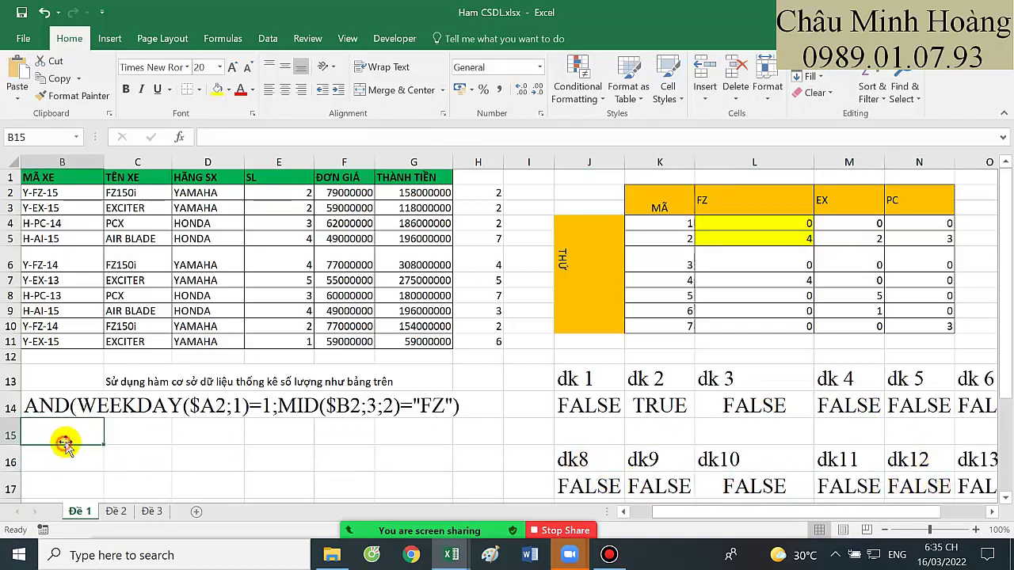
{"action": "key", "text": "ctrl+v"}
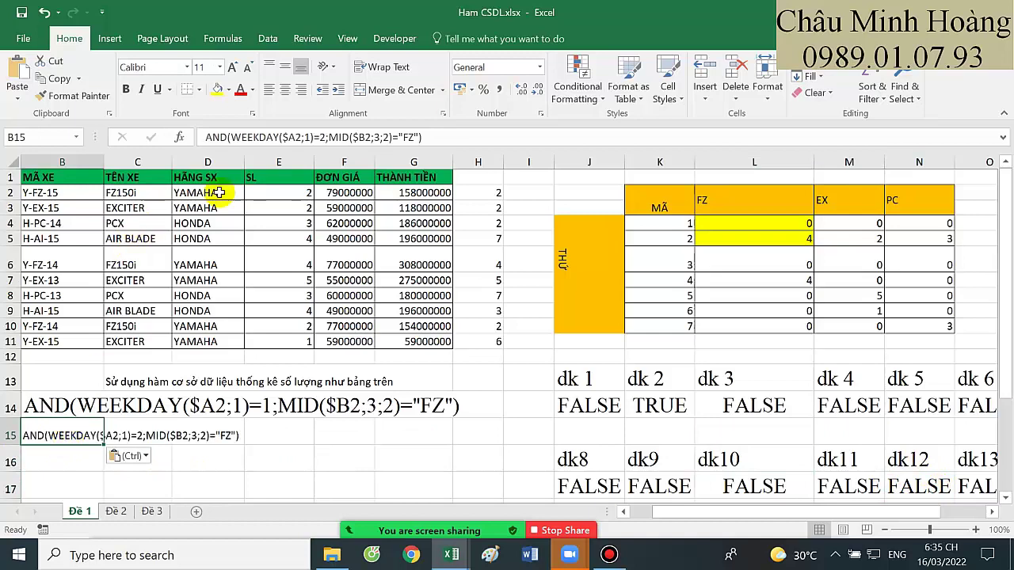
{"action": "left_click", "coordinate": [232, 67]}
{"action": "left_click", "coordinate": [232, 67]}
{"action": "left_click", "coordinate": [232, 67]}
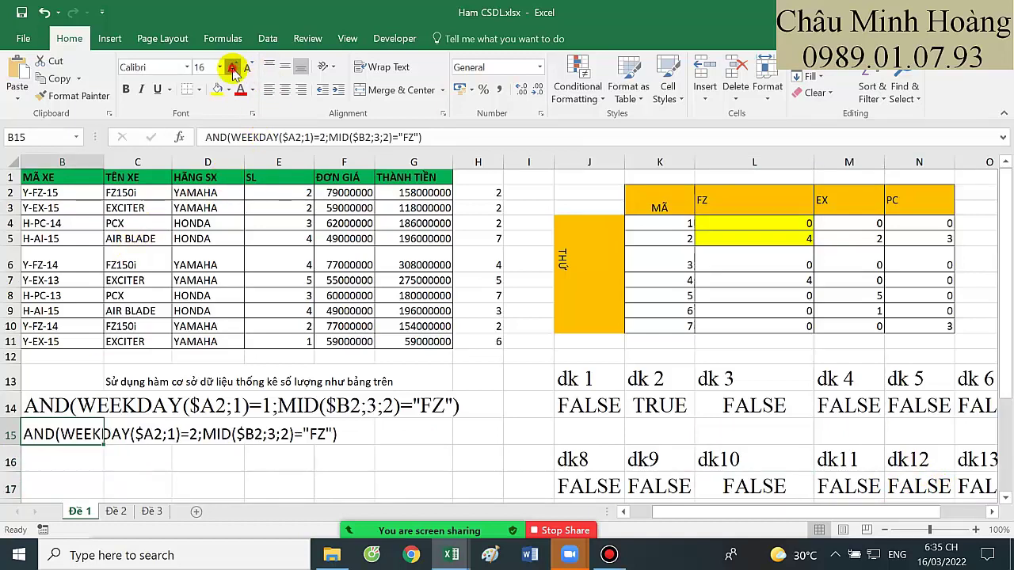
{"action": "left_click", "coordinate": [232, 67]}
{"action": "left_click", "coordinate": [232, 68]}
{"action": "left_click", "coordinate": [155, 68]}
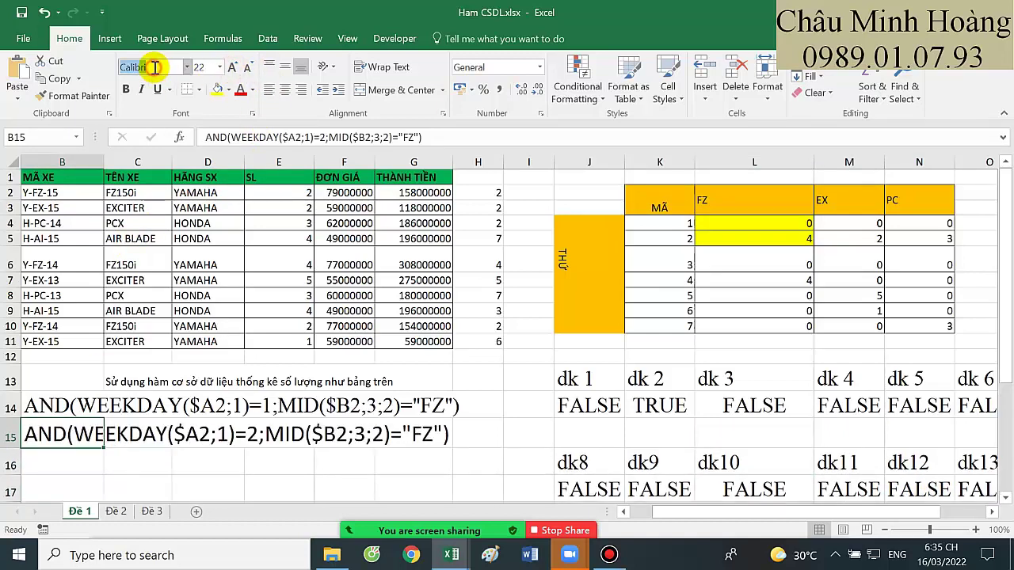
{"action": "type", "text": "Times New Roman"}
{"action": "key", "text": "Return"}
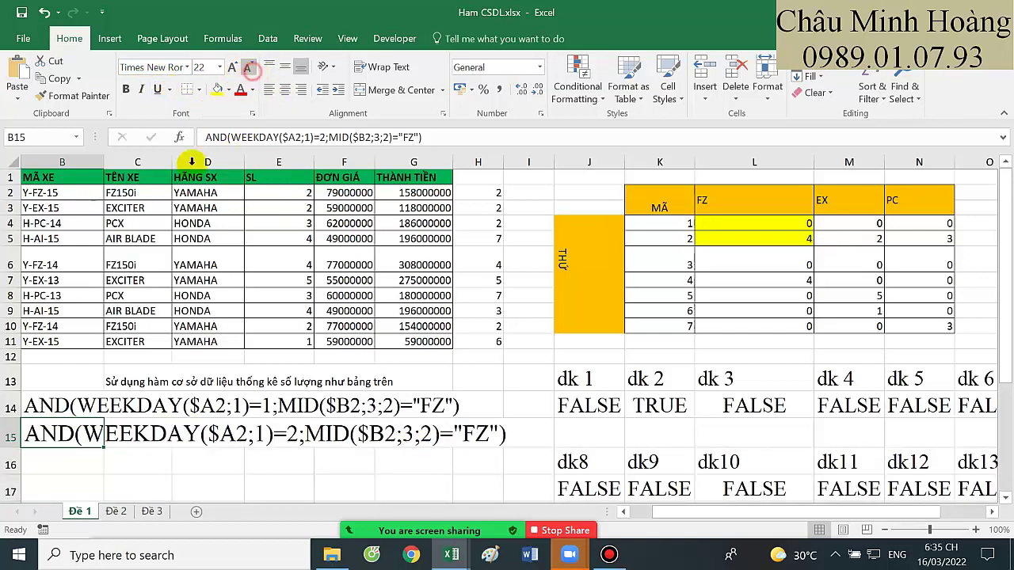
{"action": "left_click", "coordinate": [248, 68]}
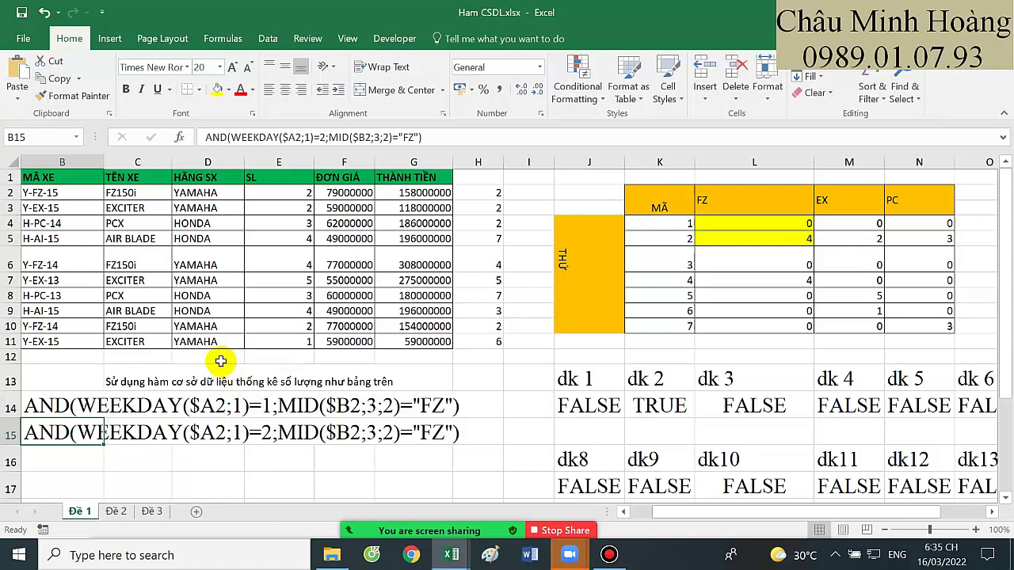
- Set the font size of the FZ result cells L4:L5 to 22
{"action": "left_click", "coordinate": [780, 226]}
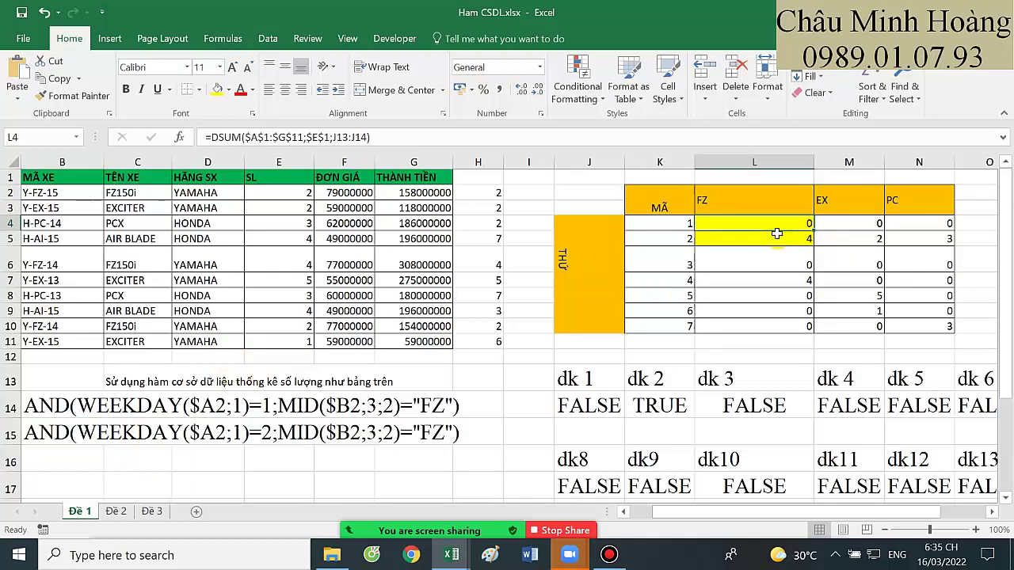
{"action": "left_click_drag", "start_coordinate": [769, 240], "coordinate": [760, 261]}
{"action": "left_click", "coordinate": [219, 68]}
{"action": "left_click", "coordinate": [206, 224]}
- Begin a new DSUM formula in L4 with the absolute database range $A$1:$G$11
{"action": "type", "text": "="}
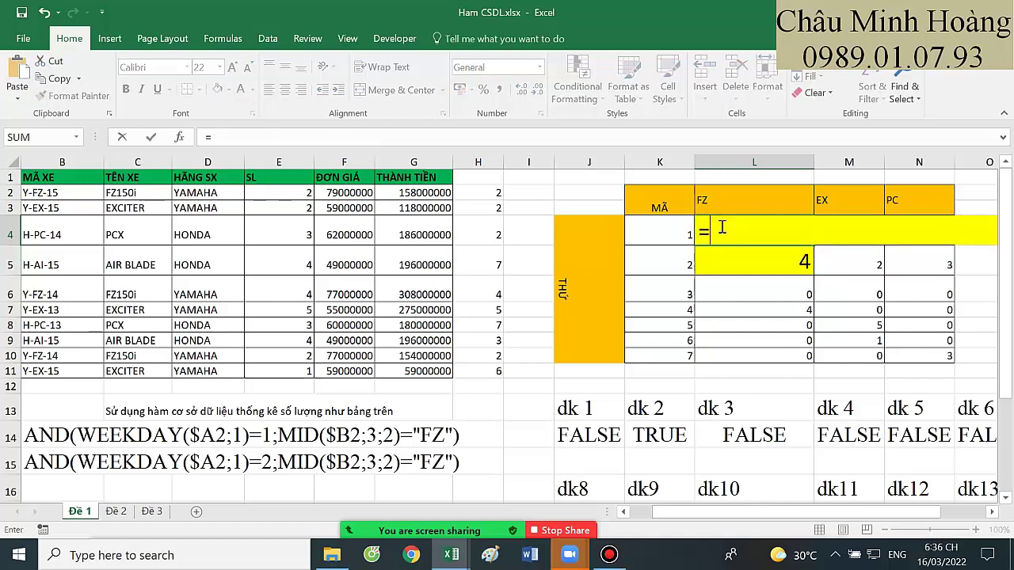
{"action": "type", "text": "sum"}
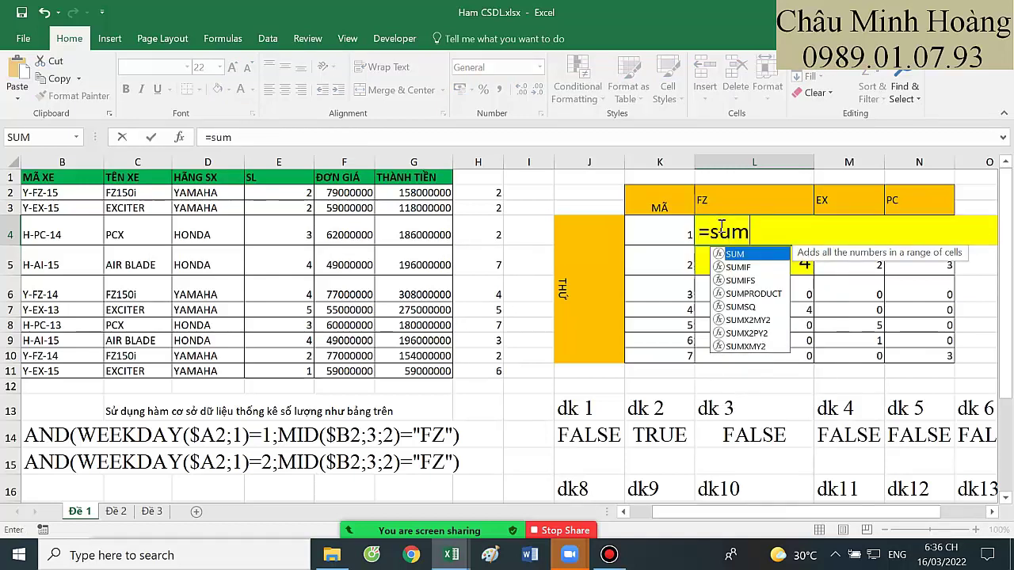
{"action": "left_click", "coordinate": [711, 230]}
{"action": "type", "text": "d"}
{"action": "left_click", "coordinate": [771, 225]}
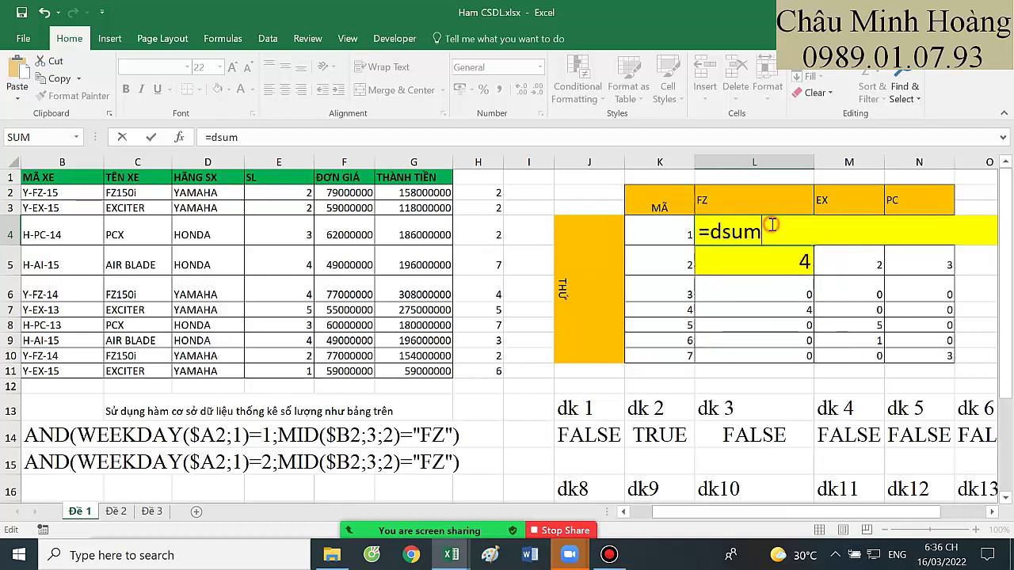
{"action": "type", "text": "("}
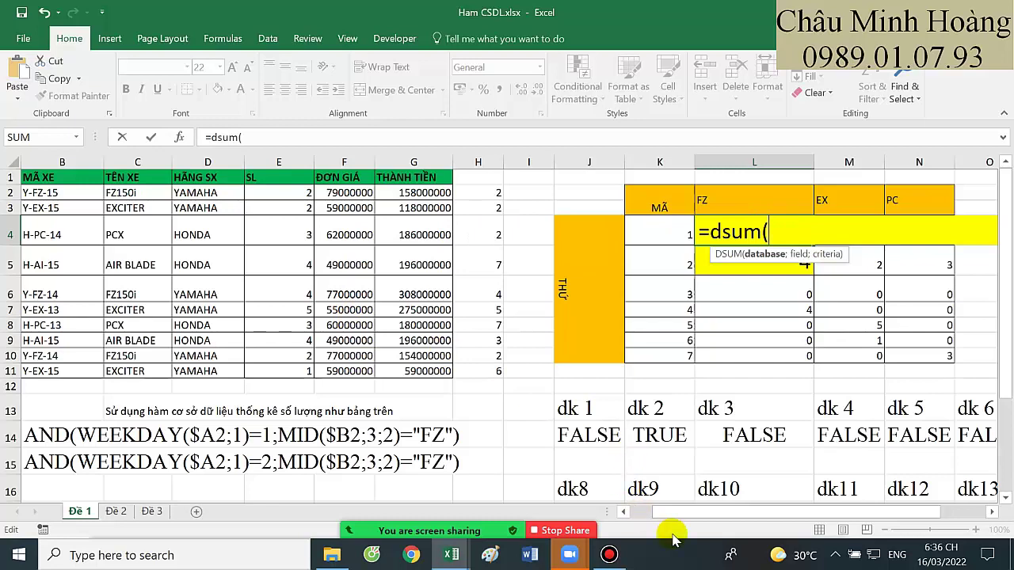
{"action": "left_click_drag", "start_coordinate": [673, 513], "coordinate": [657, 513]}
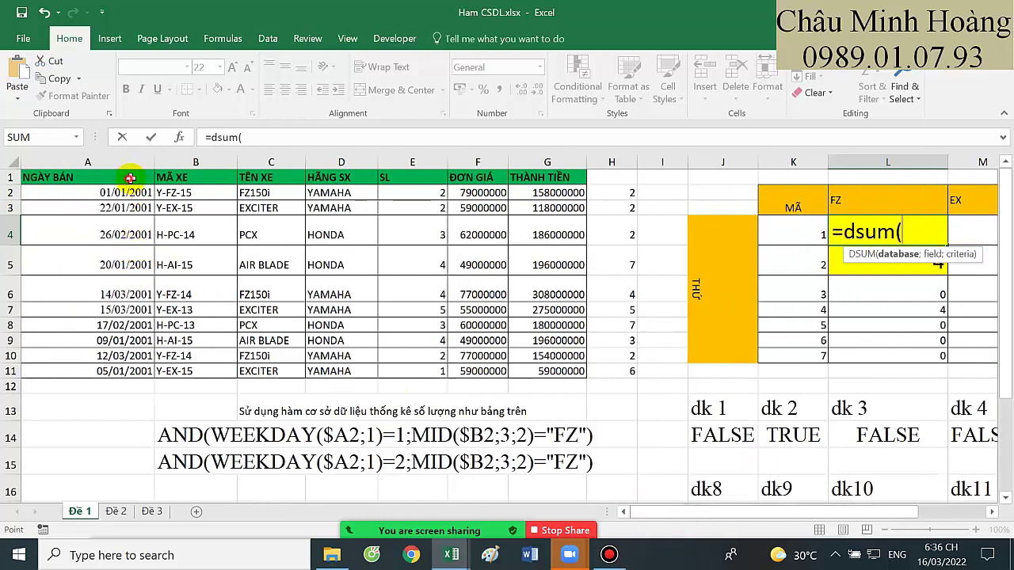
{"action": "left_click_drag", "start_coordinate": [130, 178], "coordinate": [547, 372]}
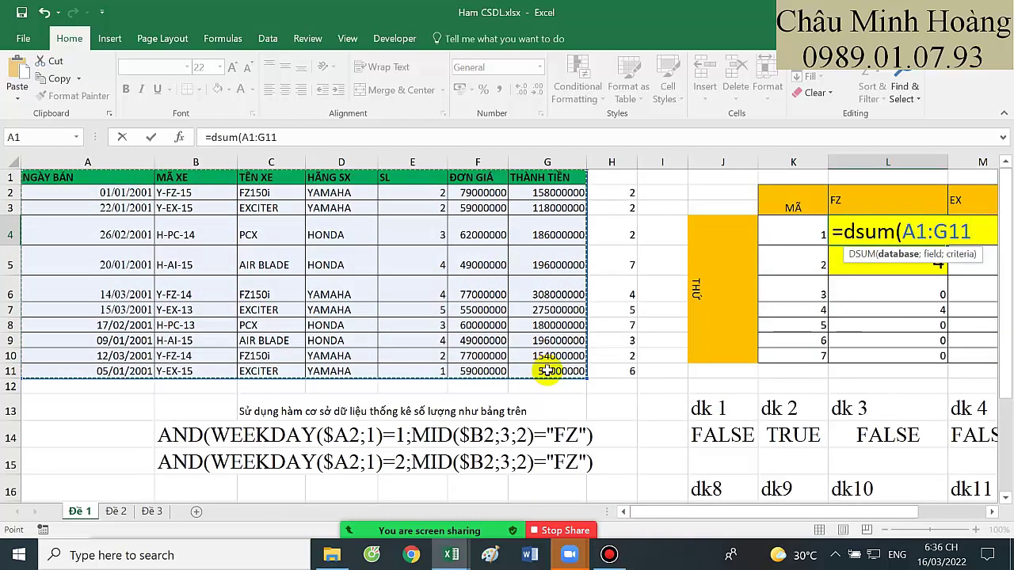
{"action": "key", "text": "F4"}
{"action": "type", "text": ";"}
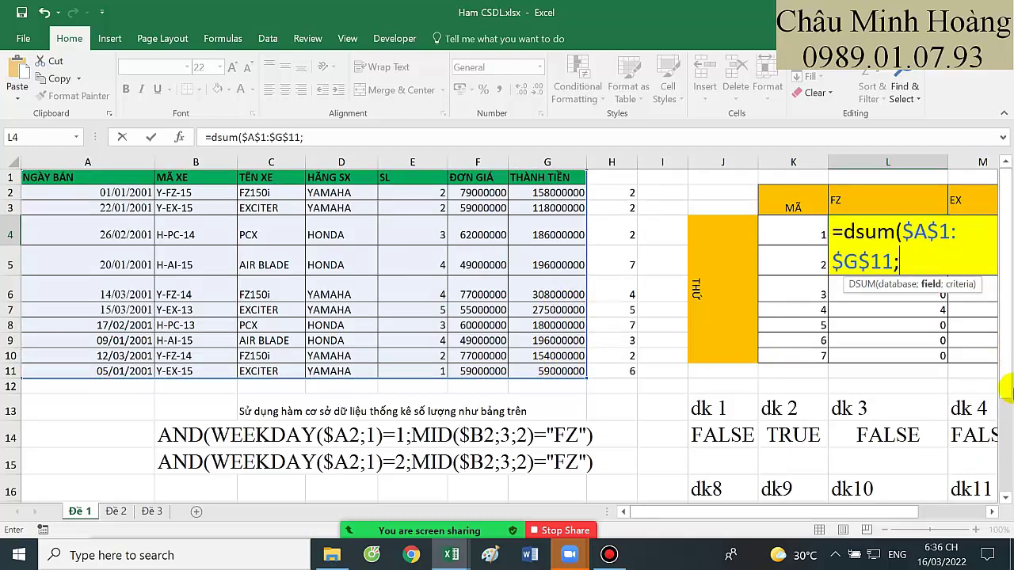
- Complete L4's DSUM formula with the SL header $E$1 as field and $J$13:$J$14 as criteria
{"action": "left_click_drag", "start_coordinate": [872, 511], "coordinate": [938, 512]}
{"action": "scroll", "coordinate": [499, 381], "scroll_direction": "down", "scroll_amount": 2}
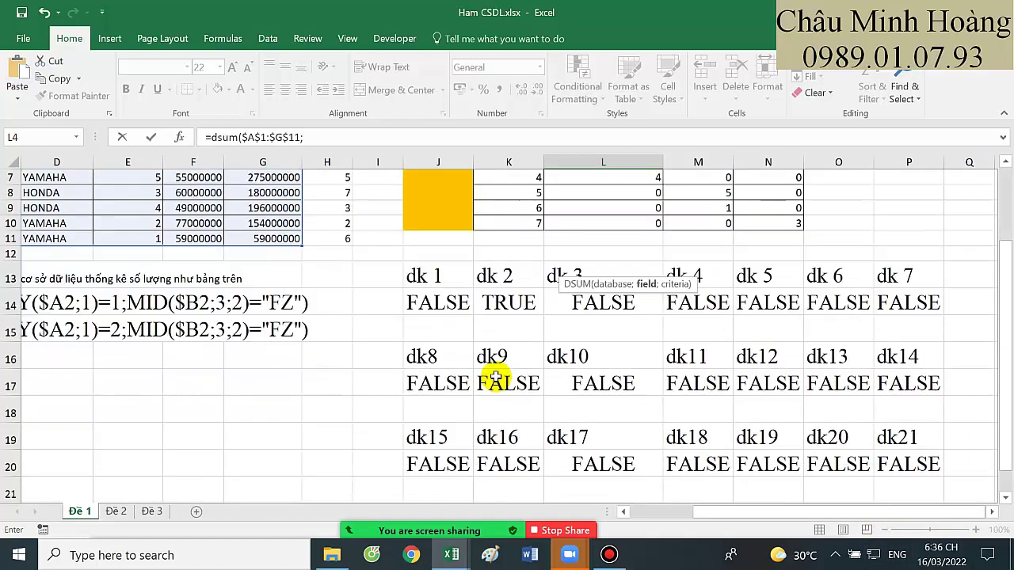
{"action": "scroll", "coordinate": [494, 378], "scroll_direction": "up", "scroll_amount": 1}
{"action": "left_click_drag", "start_coordinate": [758, 511], "coordinate": [473, 392]}
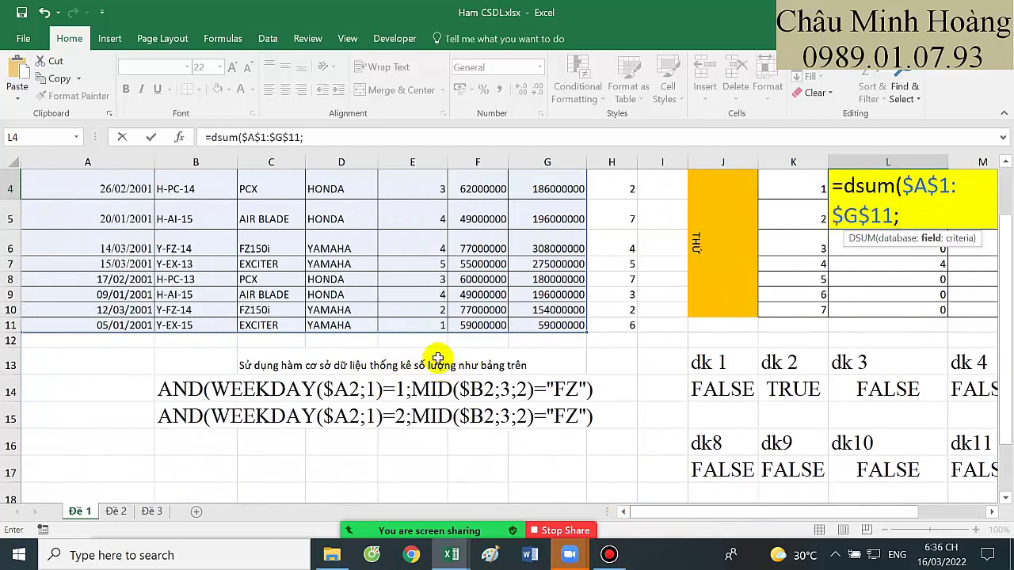
{"action": "scroll", "coordinate": [573, 389], "scroll_direction": "up", "scroll_amount": 1}
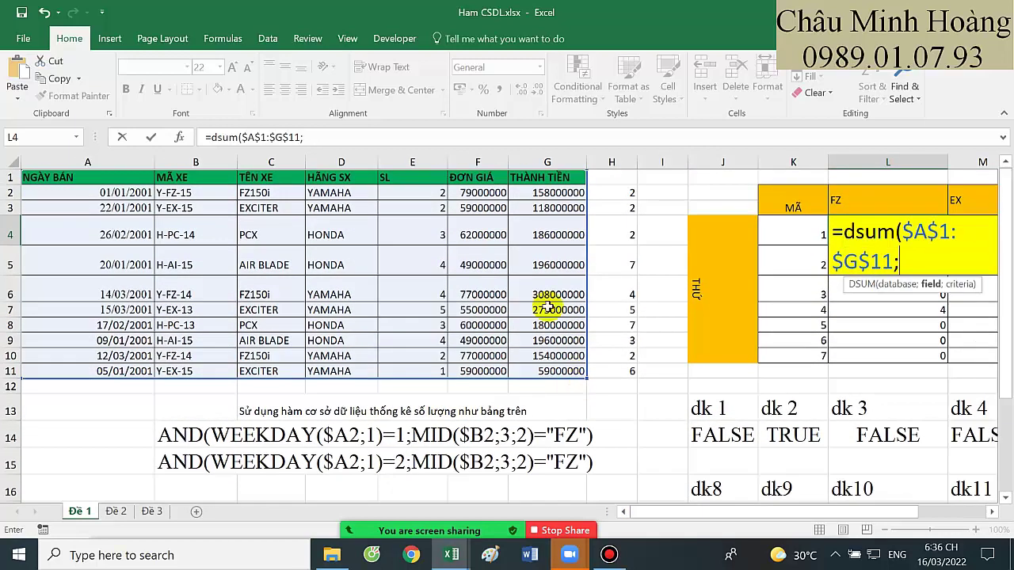
{"action": "left_click", "coordinate": [424, 180]}
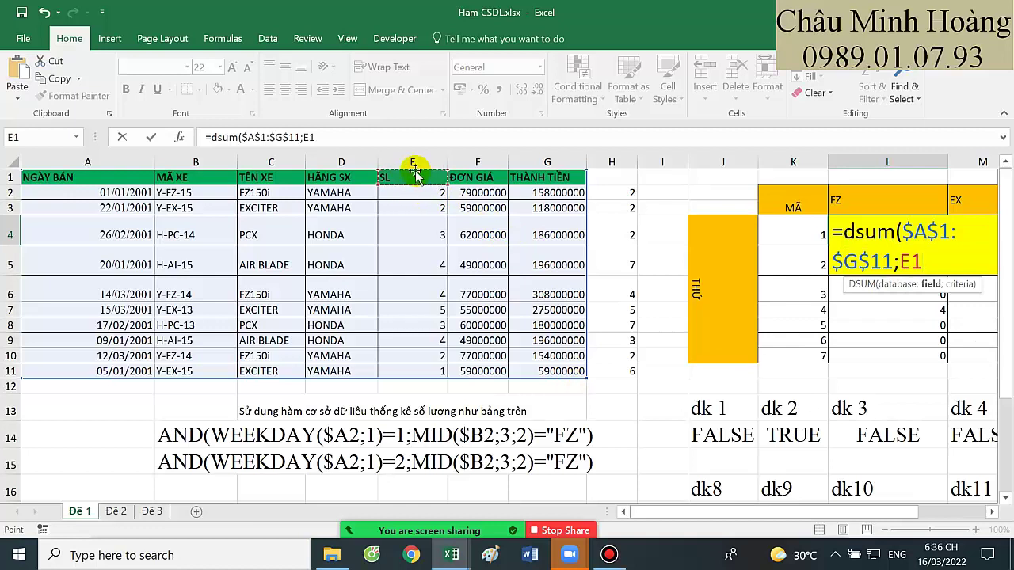
{"action": "key", "text": "F4"}
{"action": "type", "text": ";"}
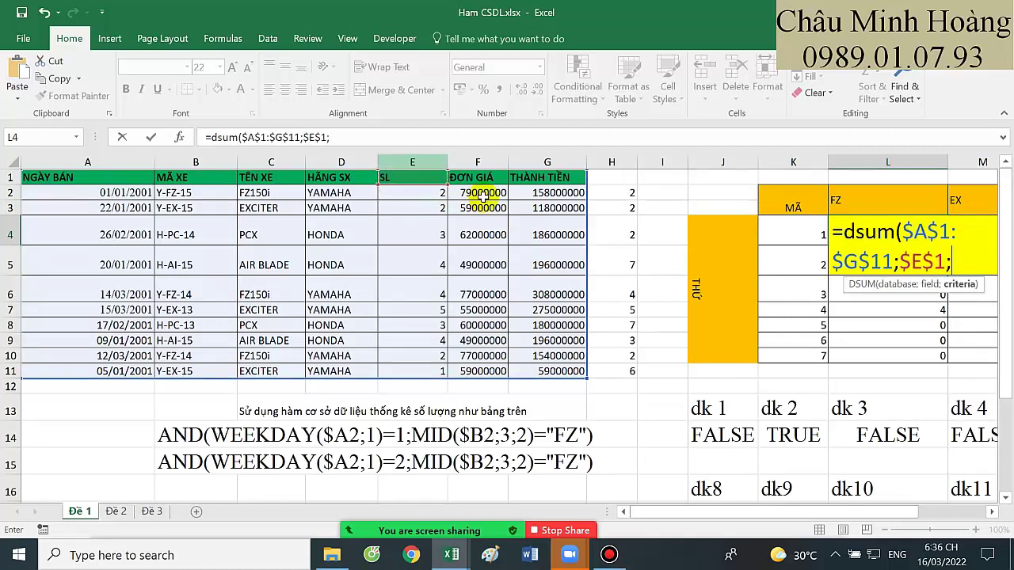
{"action": "left_click_drag", "start_coordinate": [715, 405], "coordinate": [716, 437]}
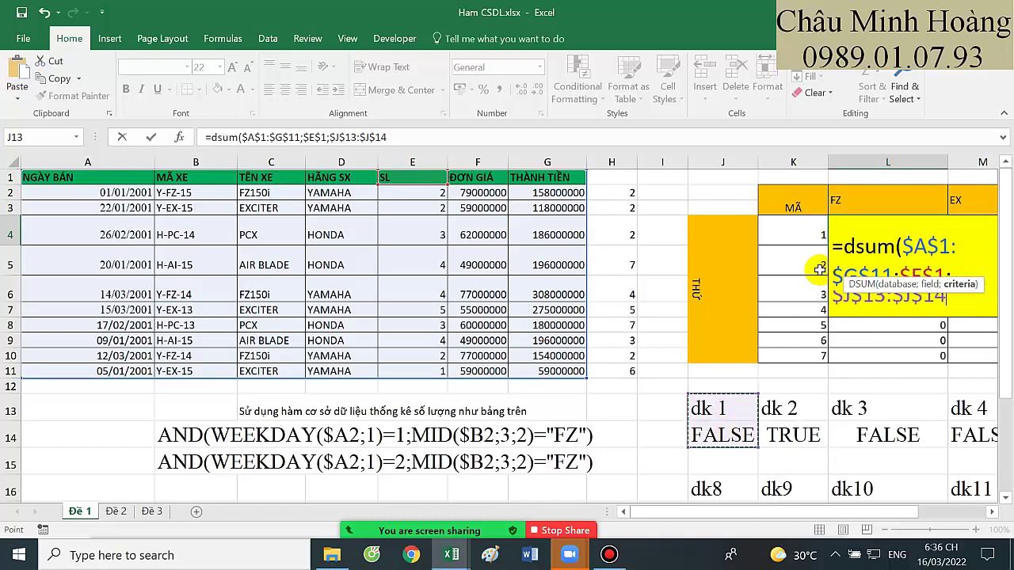
{"action": "key", "text": "Return"}
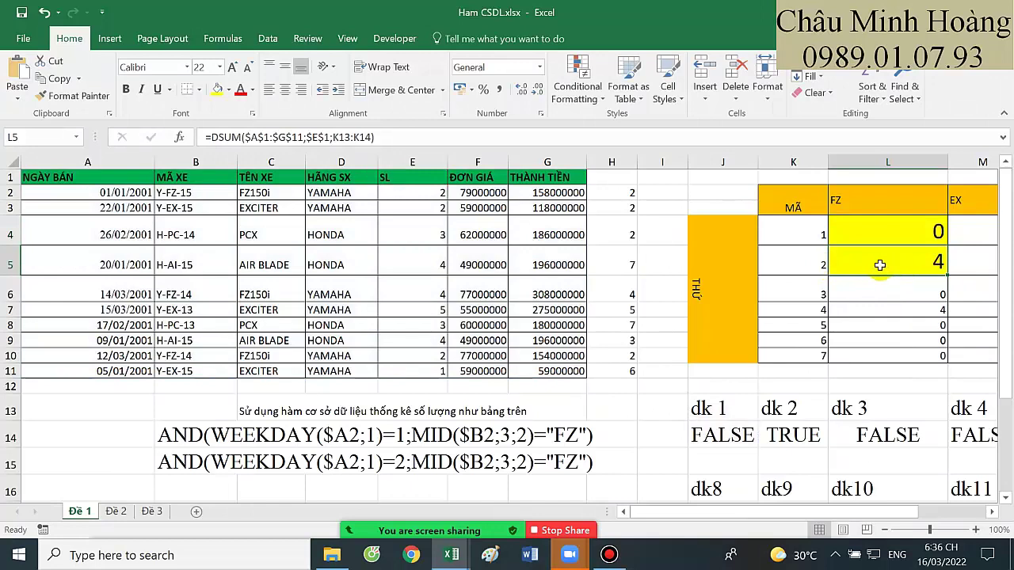
- Re-enter the DSUM formula in L5 with database $A$1:$G$11, field $E$1 and criteria K13:K14
{"action": "type", "text": "=dsum("}
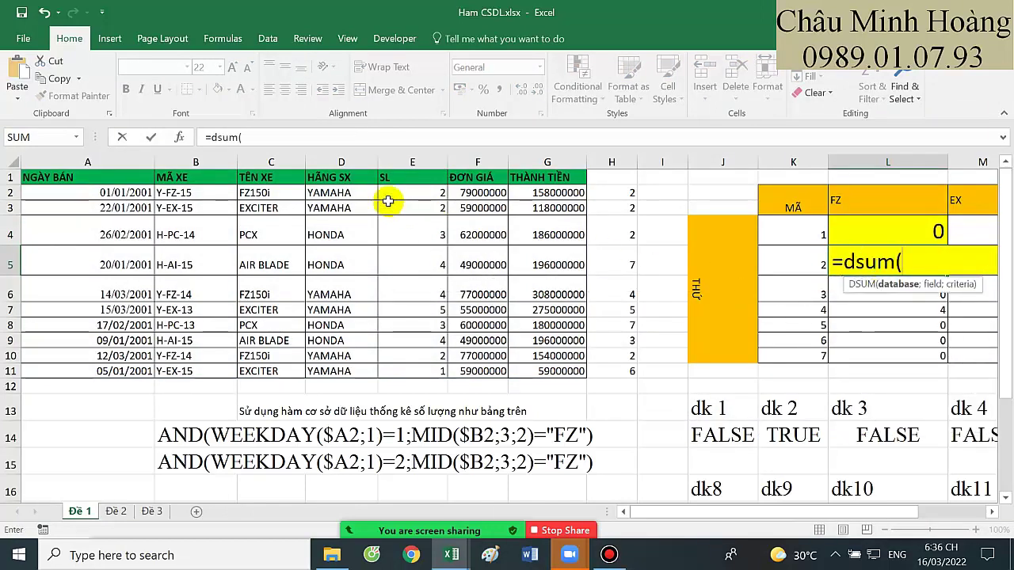
{"action": "left_click_drag", "start_coordinate": [139, 176], "coordinate": [579, 372]}
{"action": "key", "text": "F4"}
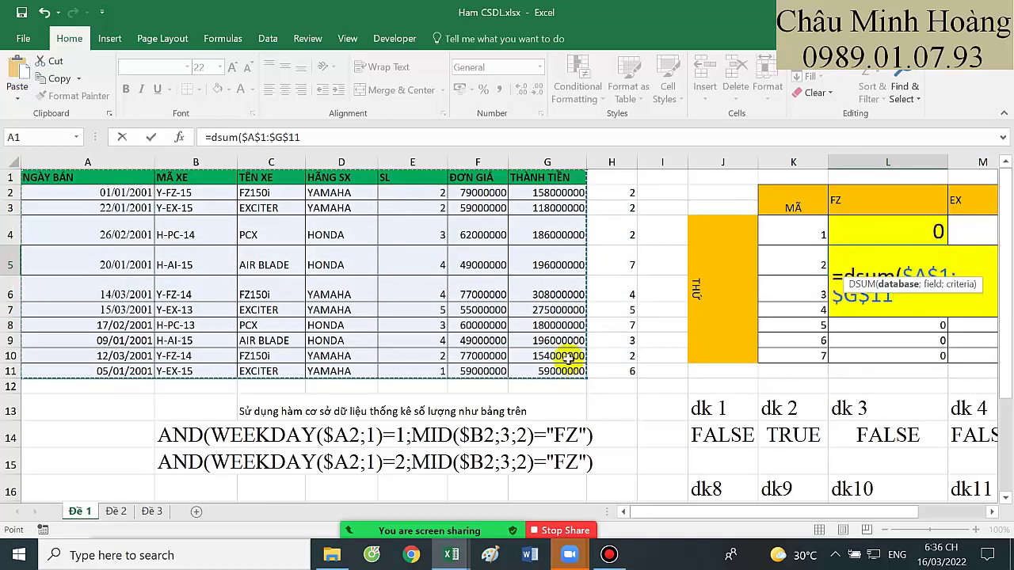
{"action": "type", "text": ";"}
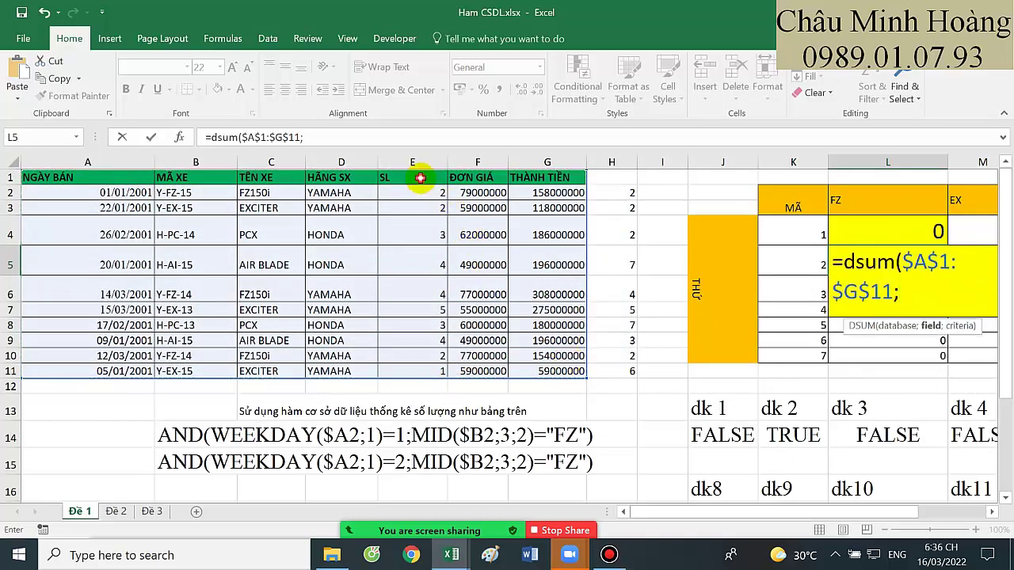
{"action": "left_click", "coordinate": [420, 178]}
{"action": "type", "text": ";"}
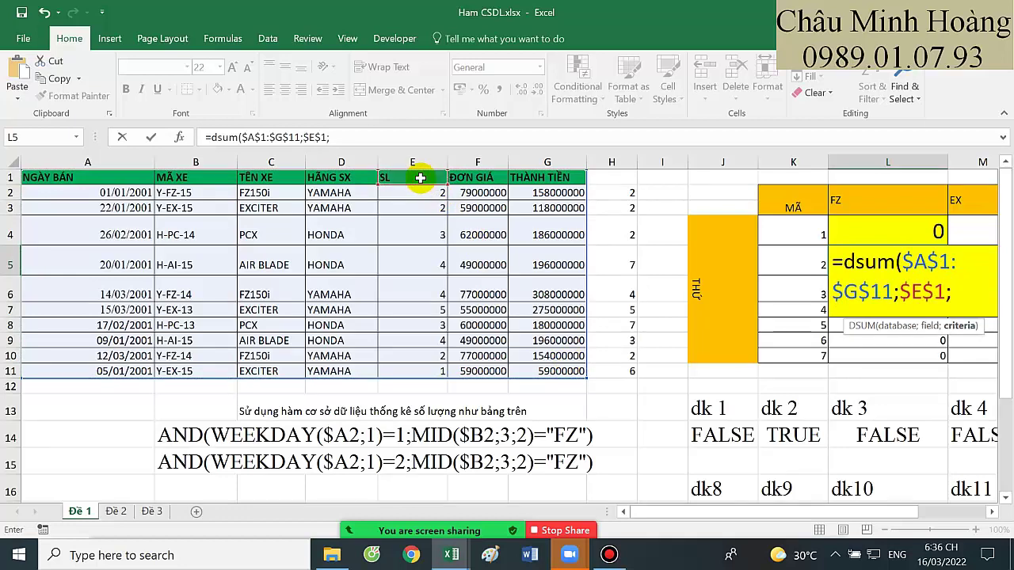
{"action": "left_click_drag", "start_coordinate": [767, 408], "coordinate": [788, 436]}
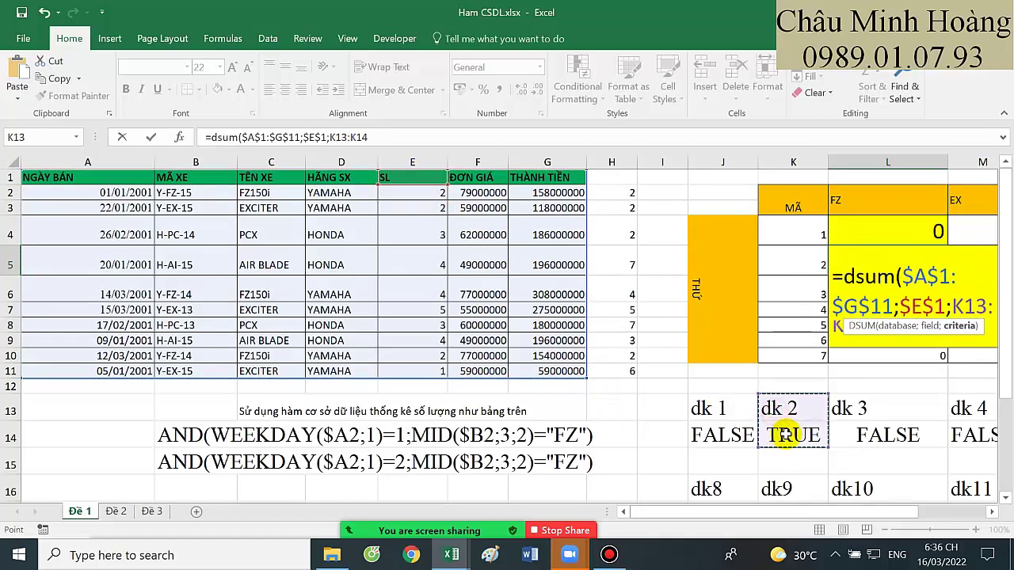
{"action": "key", "text": "Return"}
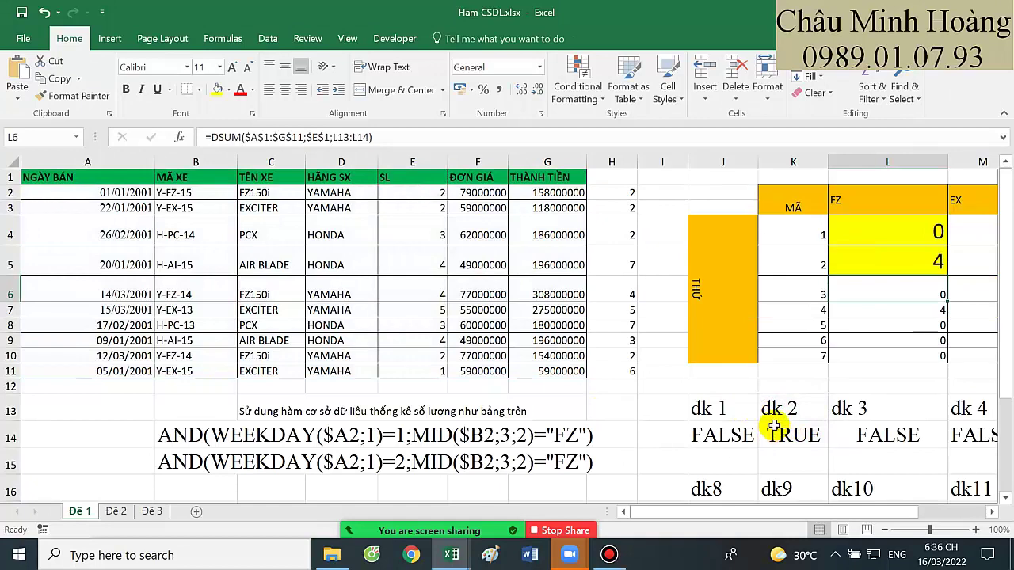
- Switch to the Đề 2 sheet and review the AKE column's DCOUNT formula in C20 and DSUM formula in C21
{"action": "scroll", "coordinate": [472, 378], "scroll_direction": "down", "scroll_amount": 2}
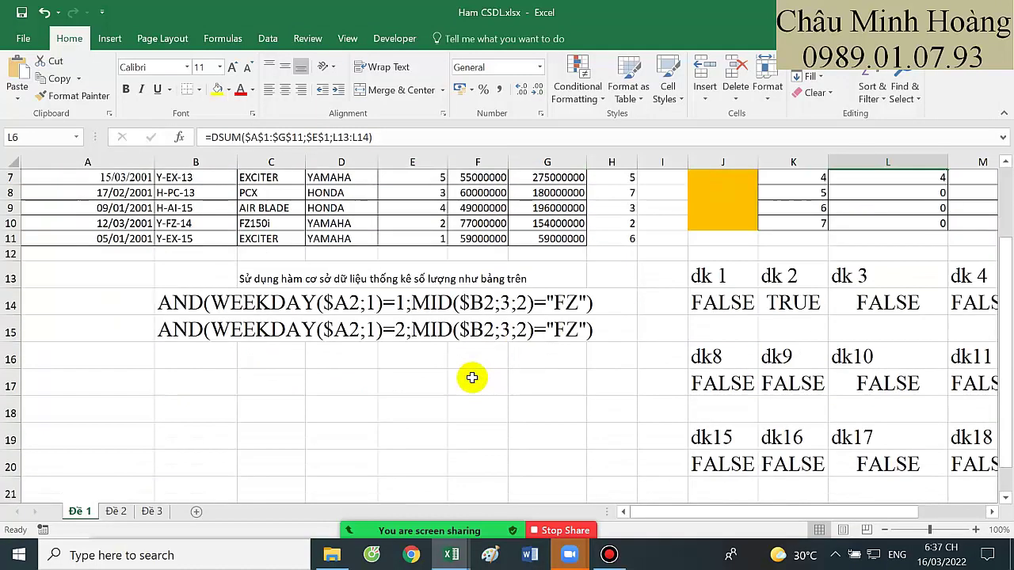
{"action": "left_click", "coordinate": [123, 512]}
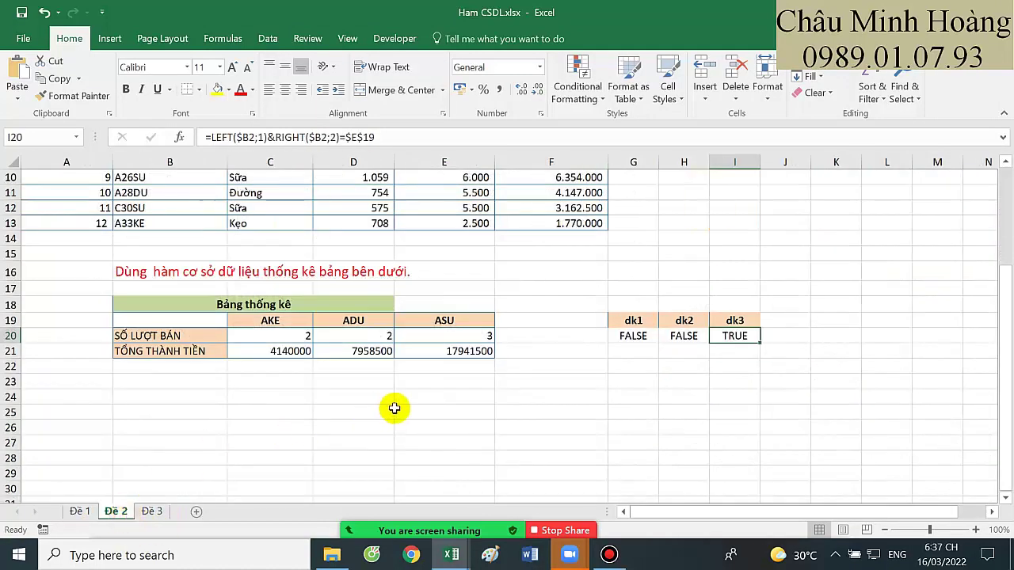
{"action": "scroll", "coordinate": [395, 408], "scroll_direction": "up", "scroll_amount": 1}
{"action": "left_click", "coordinate": [289, 384]}
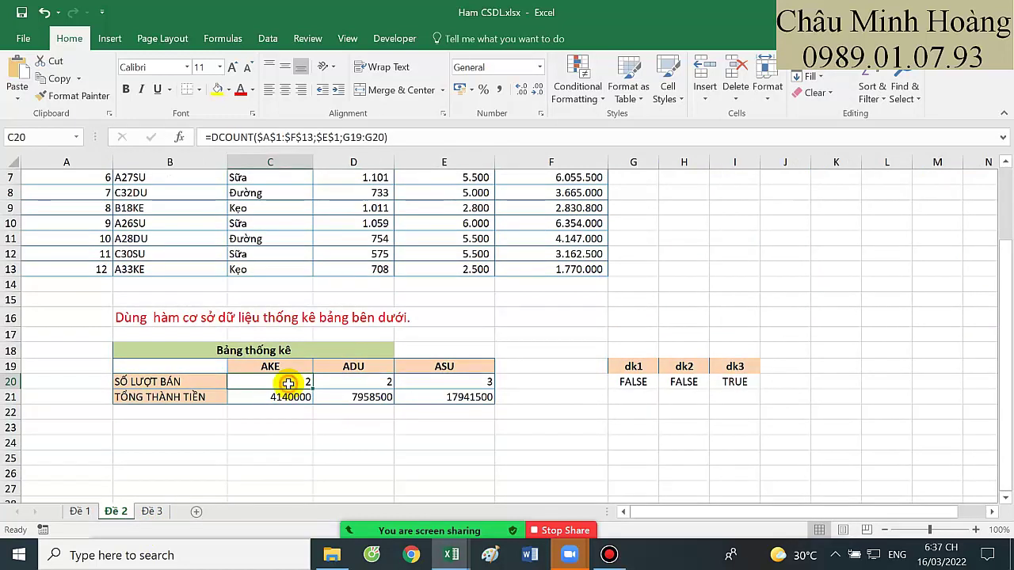
{"action": "left_click", "coordinate": [292, 400]}
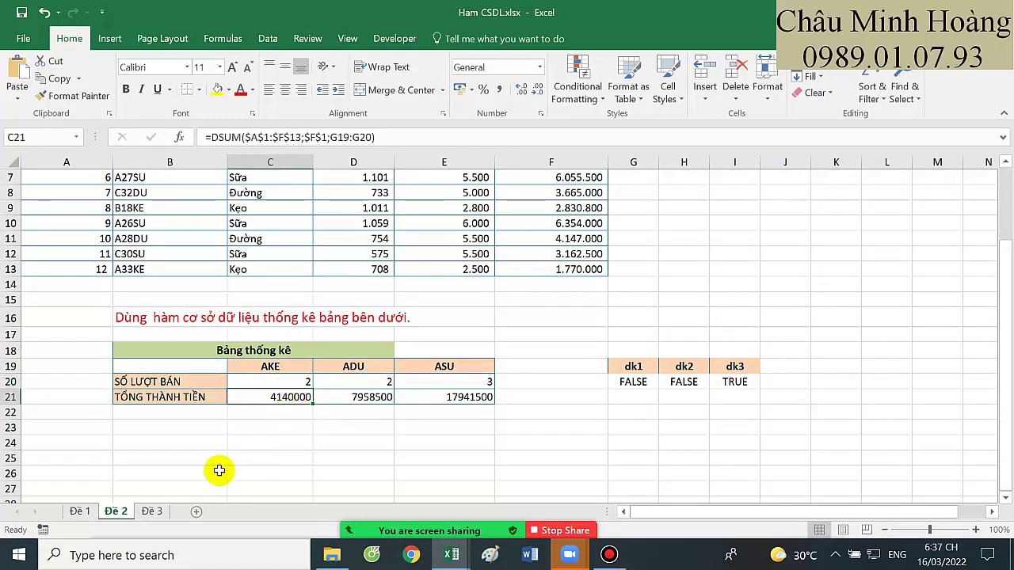
- Format the dk1 criteria cell G20 in Times New Roman at font size 20
{"action": "left_click", "coordinate": [633, 383]}
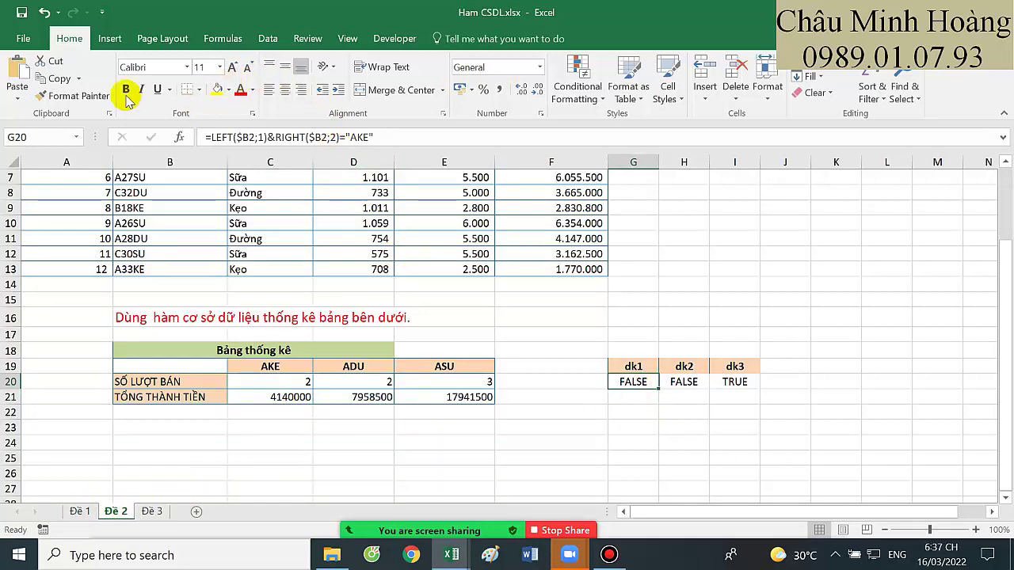
{"action": "left_click", "coordinate": [171, 65]}
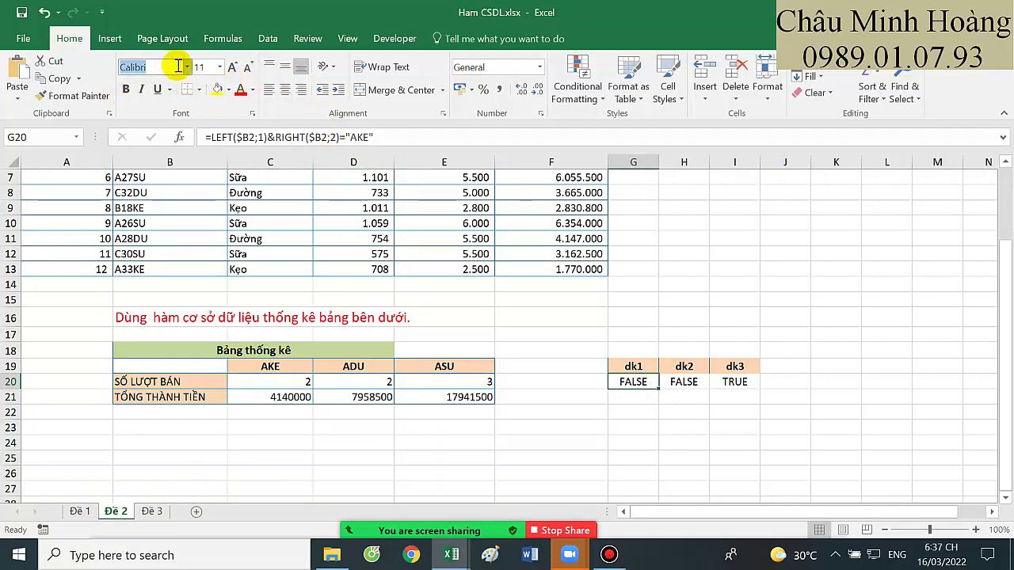
{"action": "key", "text": "Return"}
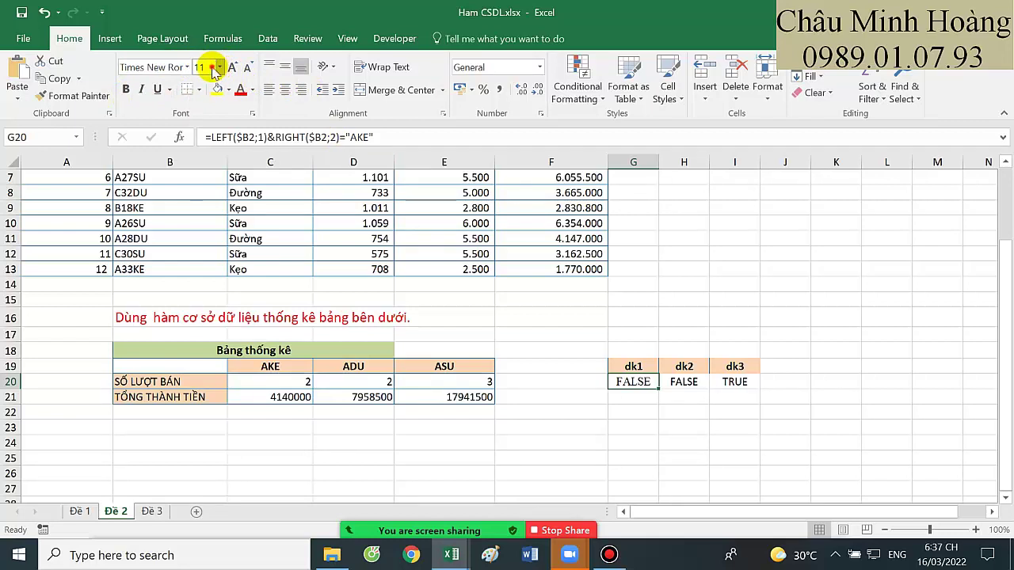
{"action": "left_click", "coordinate": [206, 68]}
{"action": "type", "text": "20"}
{"action": "key", "text": "Return"}
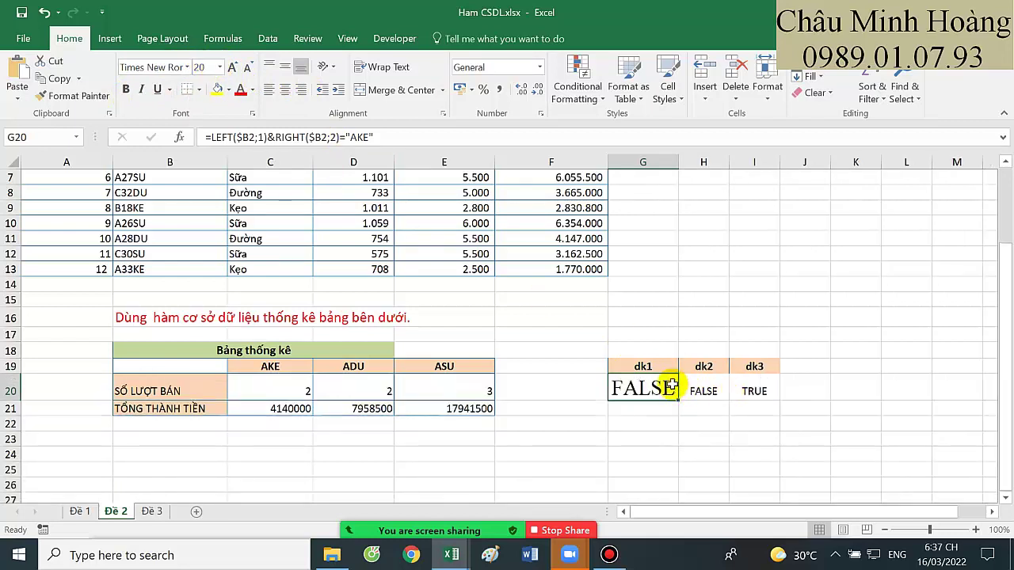
- Examine G20's LEFT and RIGHT criteria formula against the Mã hàng codes in the data table
{"action": "left_click", "coordinate": [645, 367]}
{"action": "double_click", "coordinate": [657, 381]}
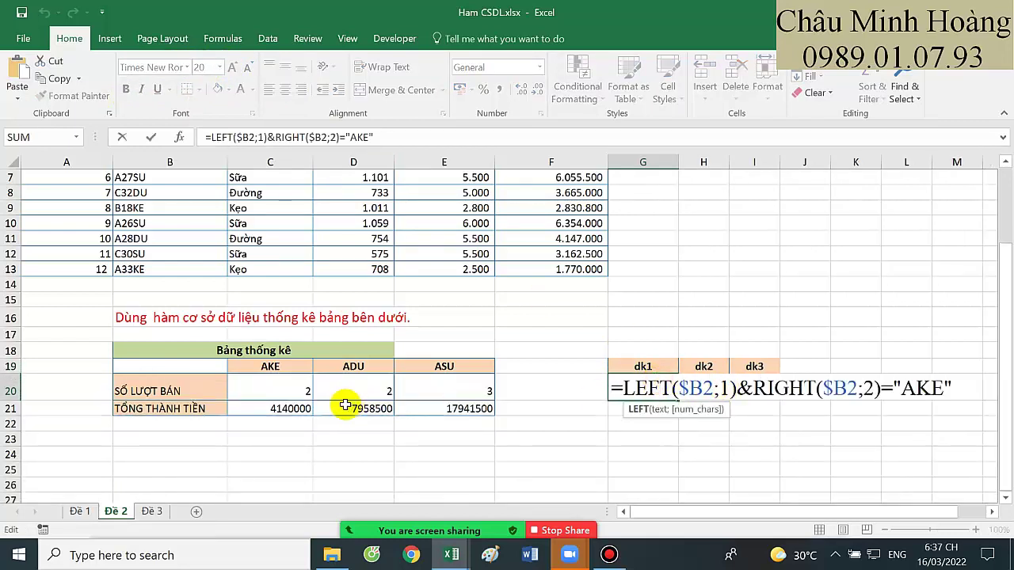
{"action": "scroll", "coordinate": [385, 398], "scroll_direction": "up", "scroll_amount": 2}
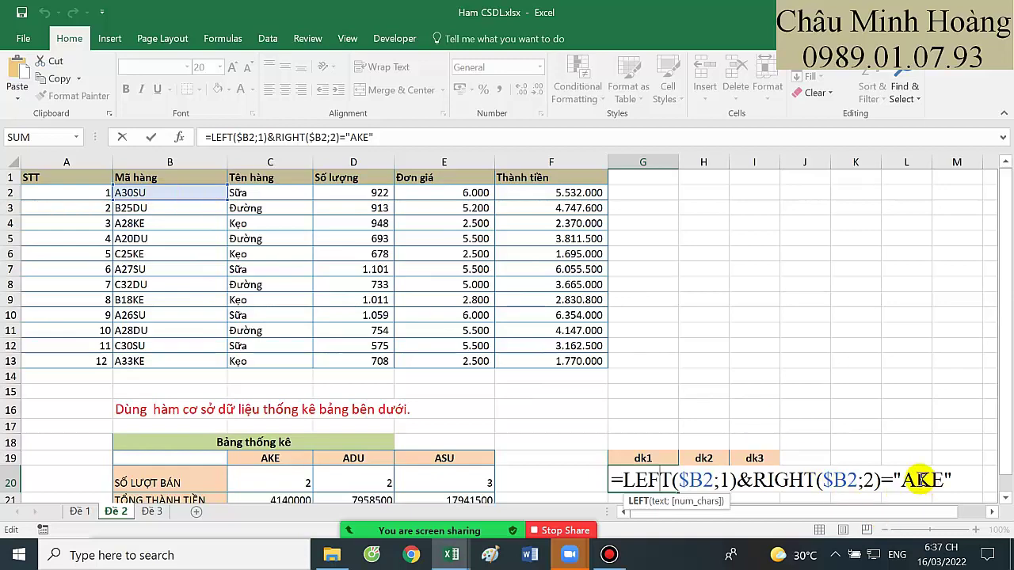
{"action": "scroll", "coordinate": [869, 466], "scroll_direction": "down", "scroll_amount": 1}
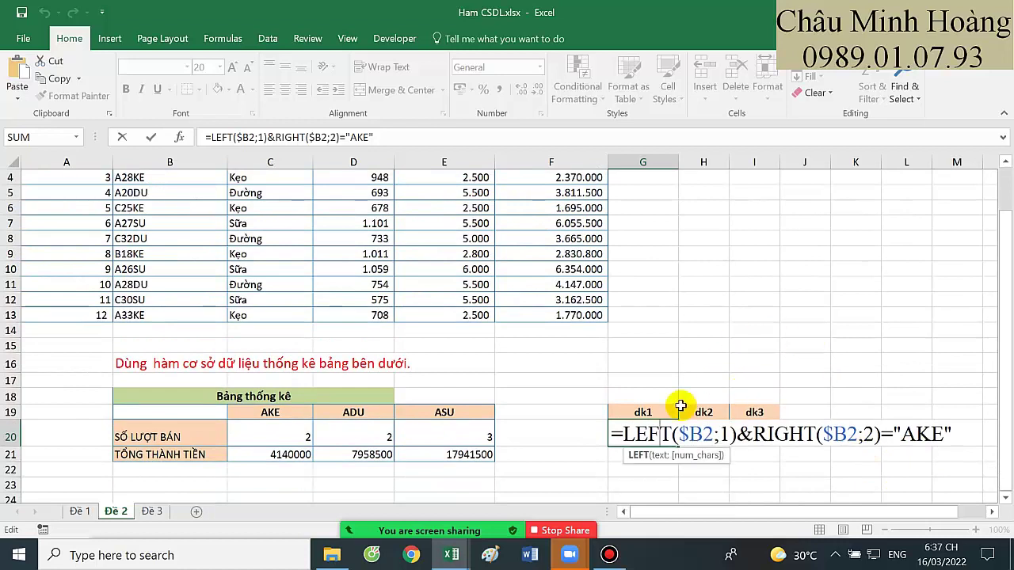
{"action": "left_click_drag", "start_coordinate": [626, 434], "coordinate": [955, 432]}
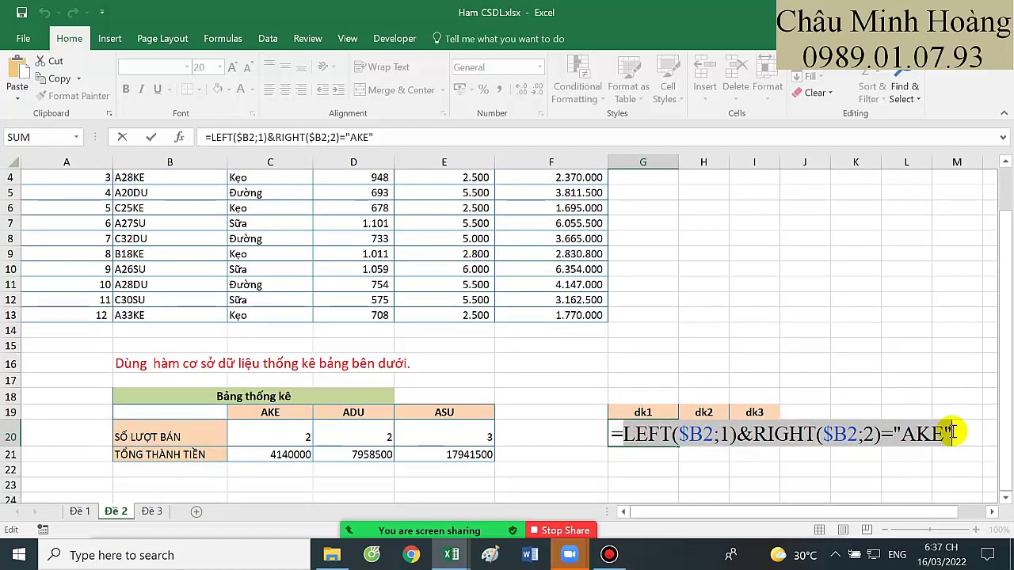
{"action": "key", "text": "Return"}
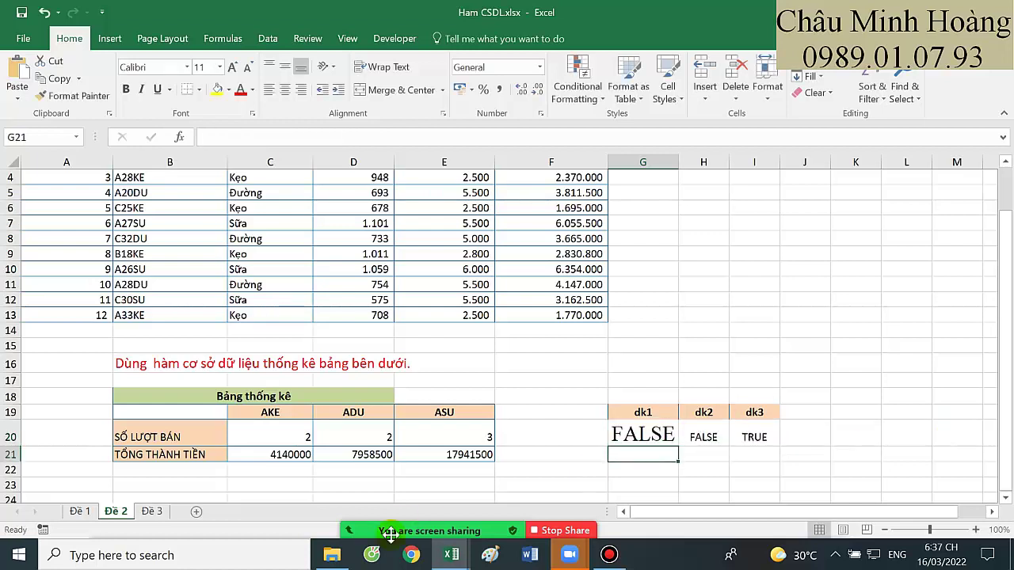
- Check the AKE formulas in C20 and C21, and set C20's font size to 26
{"action": "left_click", "coordinate": [273, 435]}
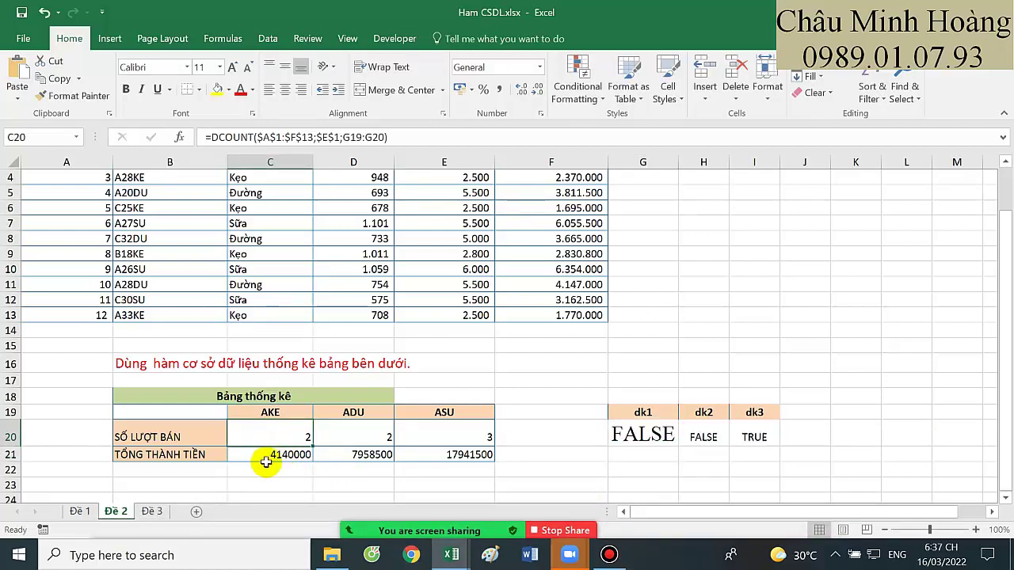
{"action": "left_click", "coordinate": [267, 457]}
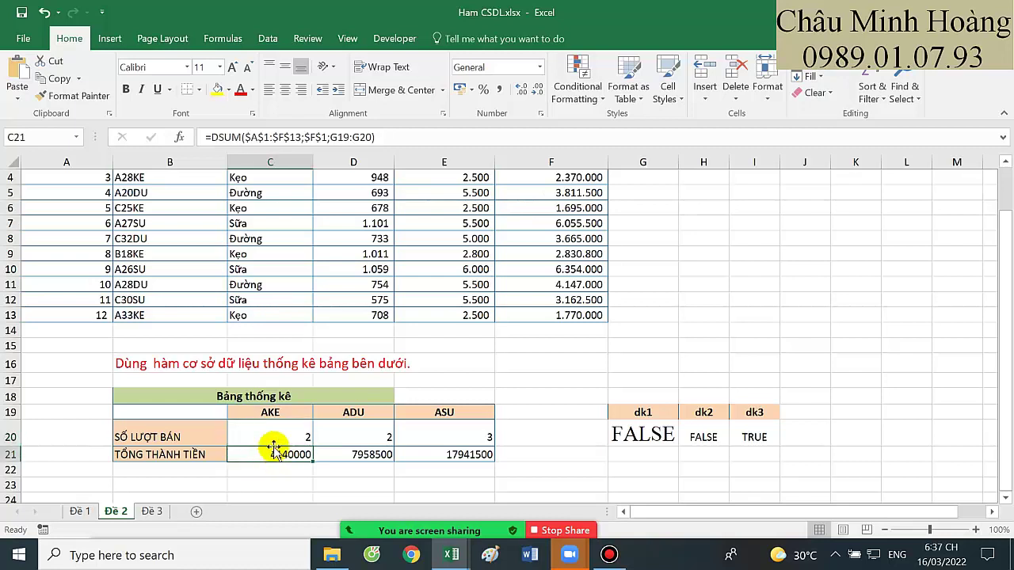
{"action": "left_click", "coordinate": [274, 429]}
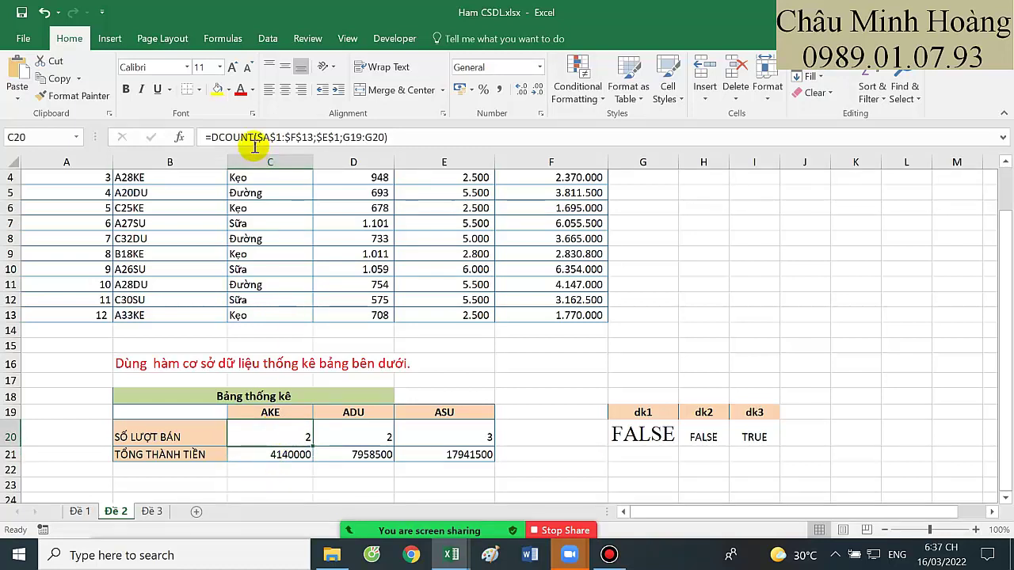
{"action": "left_click", "coordinate": [220, 68]}
{"action": "left_click", "coordinate": [207, 257]}
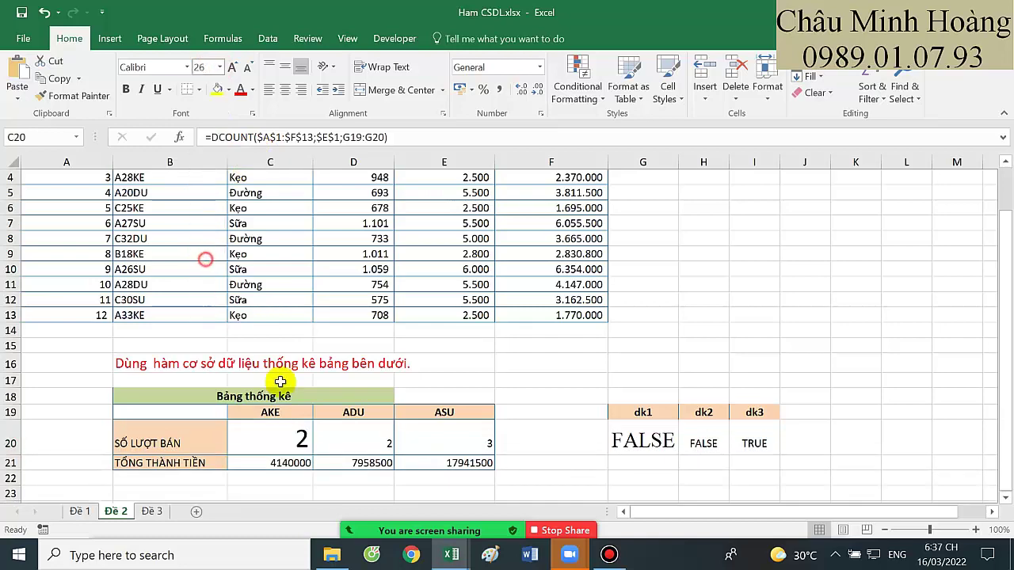
- Begin a new DCOUNT formula in C20 with the absolute database range $A$1:$F$13
{"action": "type", "text": "=dcou"}
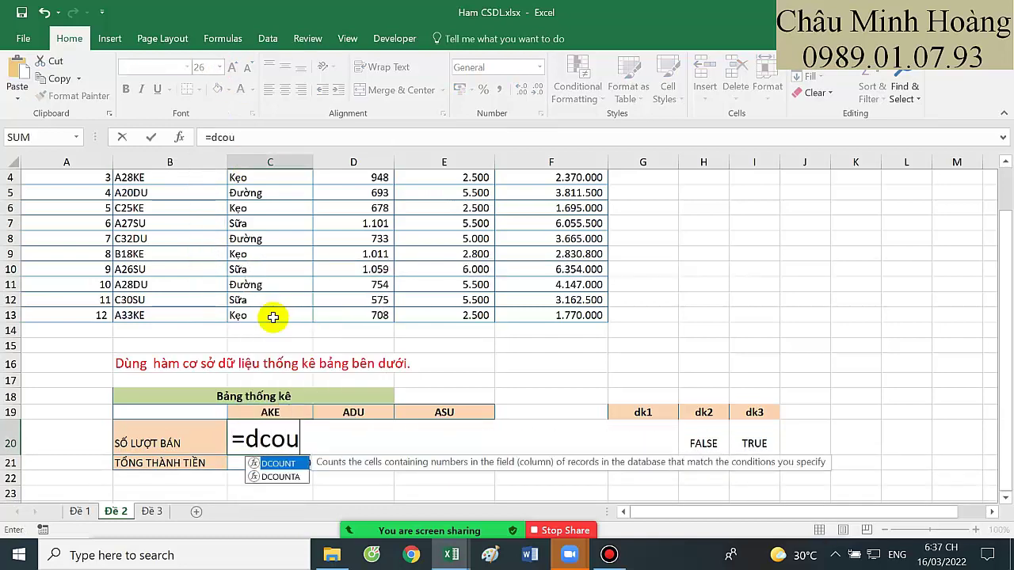
{"action": "type", "text": "nt"}
{"action": "key", "text": "Tab"}
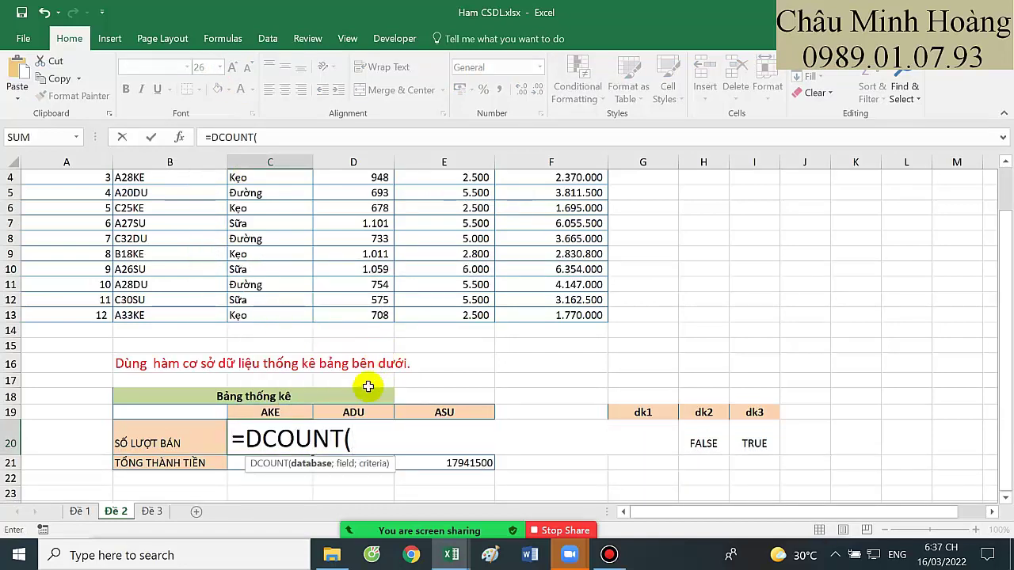
{"action": "scroll", "coordinate": [205, 229], "scroll_direction": "up", "scroll_amount": 1}
{"action": "left_click_drag", "start_coordinate": [72, 172], "coordinate": [559, 358]}
{"action": "key", "text": "F4"}
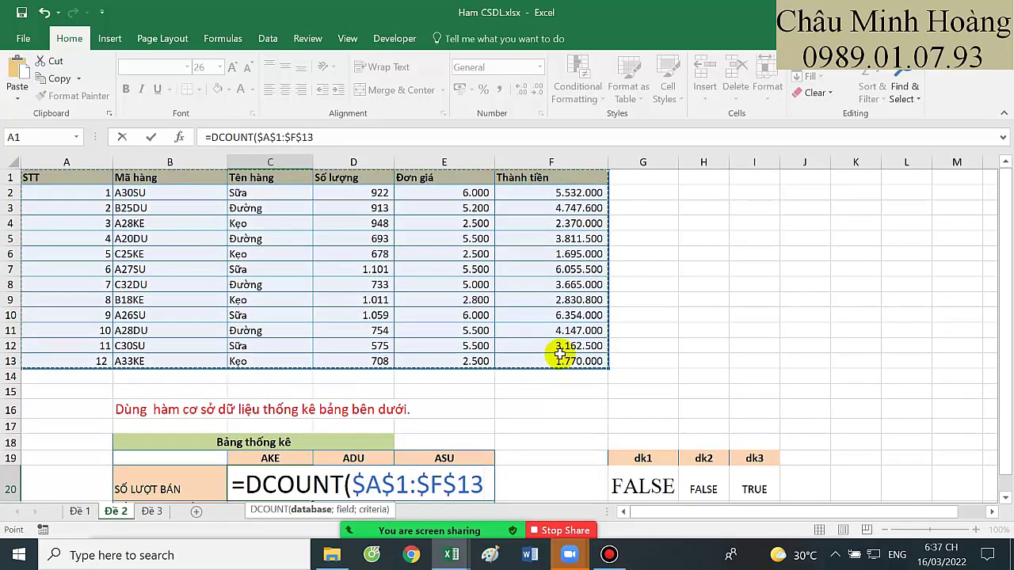
{"action": "type", "text": ";"}
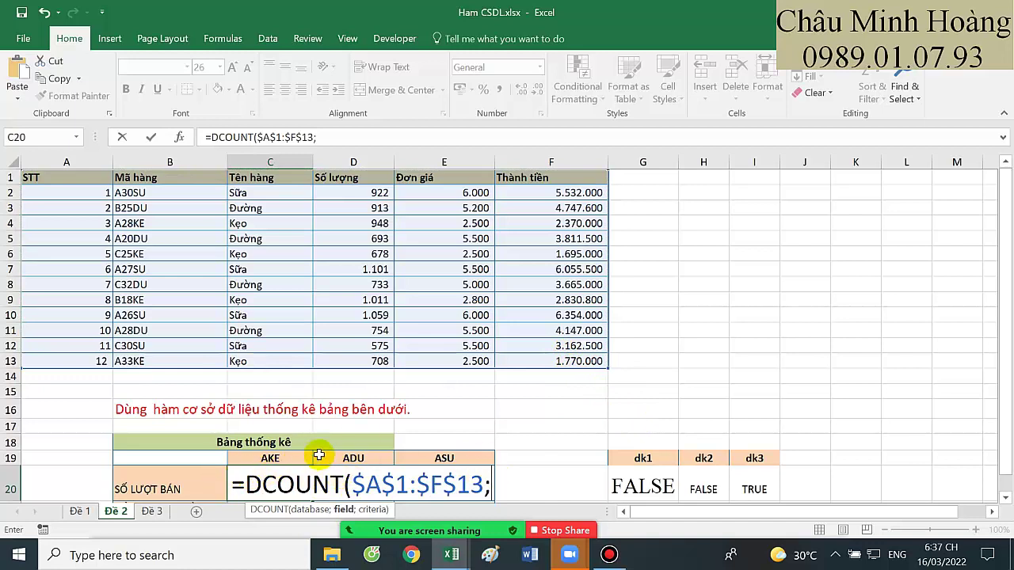
- Complete C20's DCOUNT formula with the Tên hàng header $C$1 as field and the dk1 cells G19:G20 as absolute criteria
{"action": "left_click", "coordinate": [251, 178]}
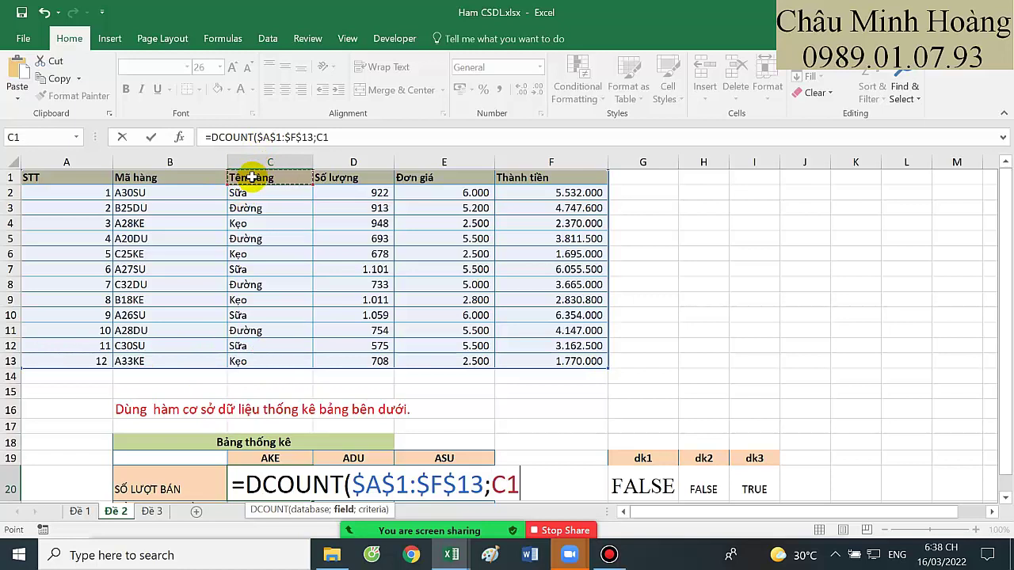
{"action": "key", "text": "F4"}
{"action": "type", "text": ";"}
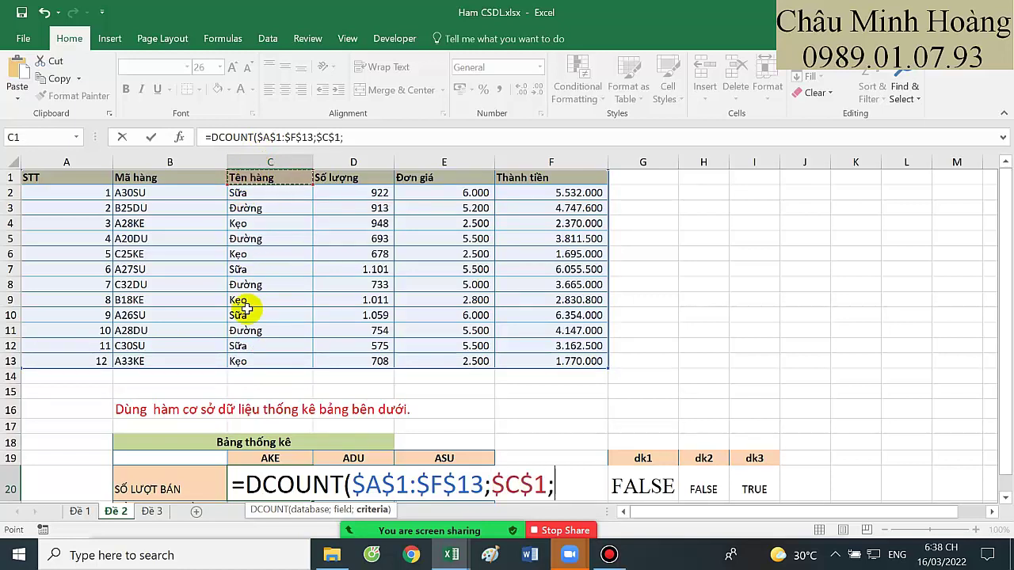
{"action": "left_click_drag", "start_coordinate": [634, 458], "coordinate": [640, 480]}
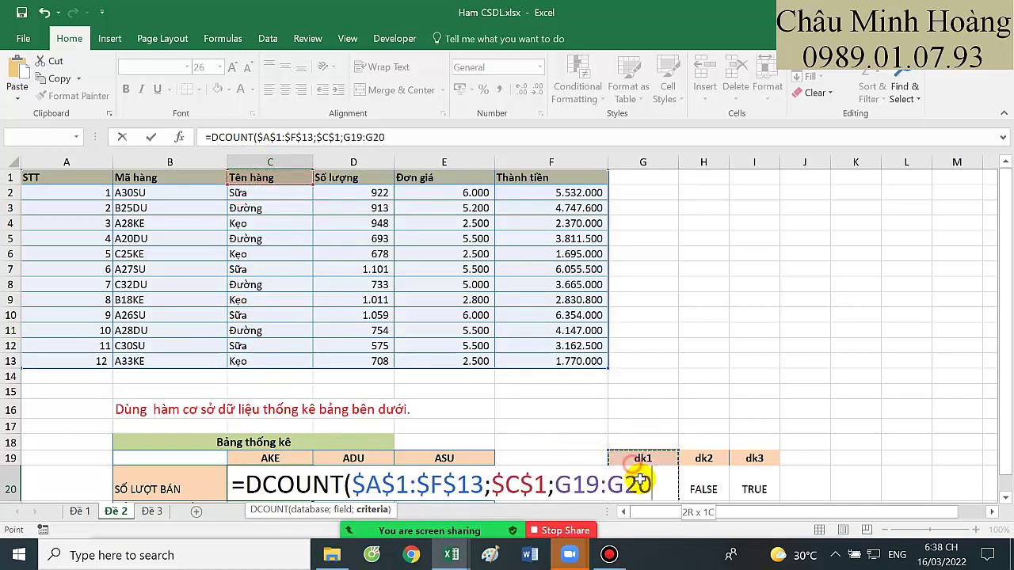
{"action": "key", "text": "F4"}
{"action": "key", "text": "Return"}
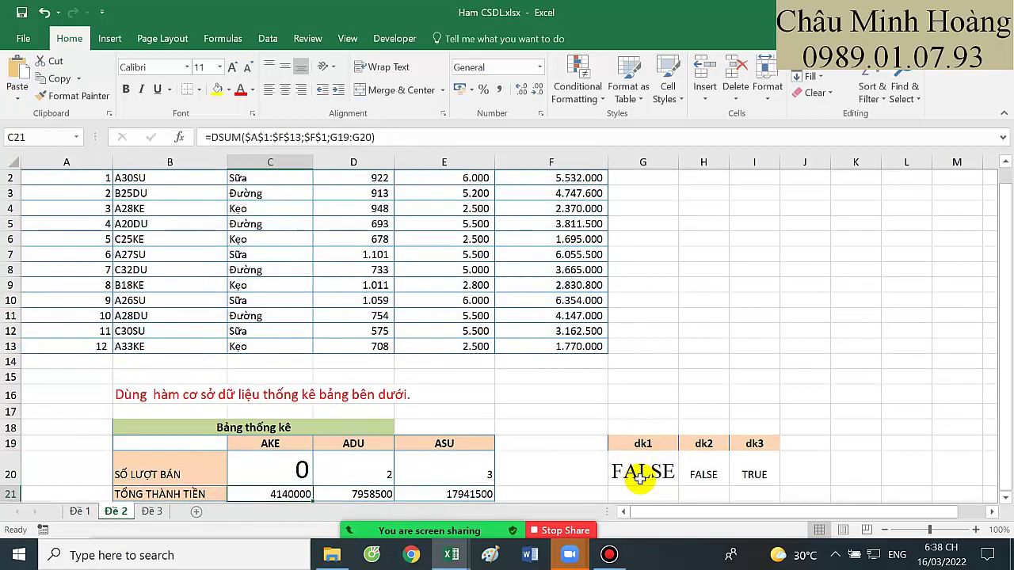
- Open the ADU count formula in D20 and examine its DCOUNT database, field and criteria references
{"action": "left_click", "coordinate": [348, 461]}
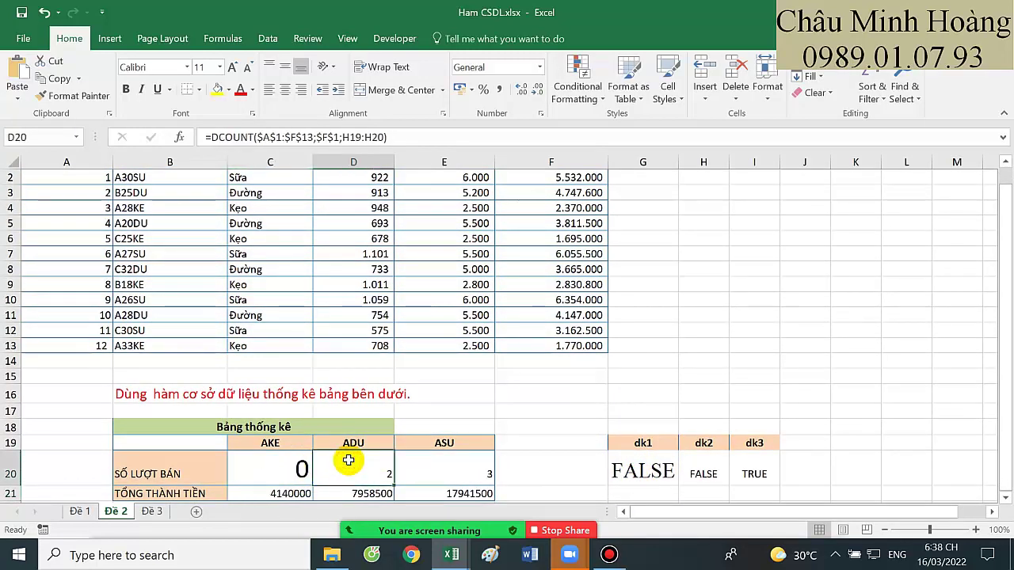
{"action": "double_click", "coordinate": [349, 462]}
{"action": "scroll", "coordinate": [437, 445], "scroll_direction": "up", "scroll_amount": 1}
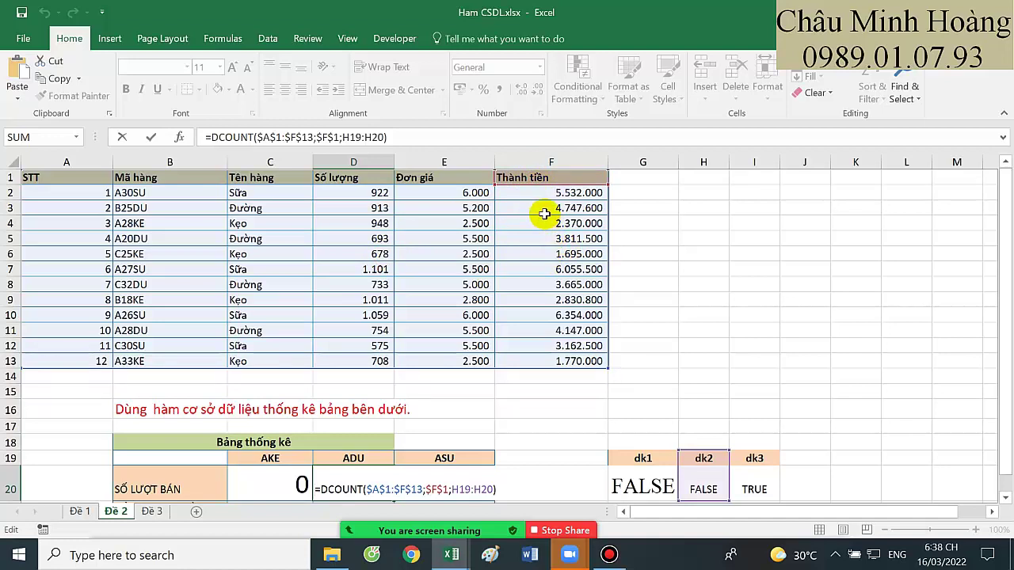
- Review the DCOUNT formulas for the ADU and ASU sales counts in cells D20 and E20
{"action": "key", "text": "ctrl+Return"}
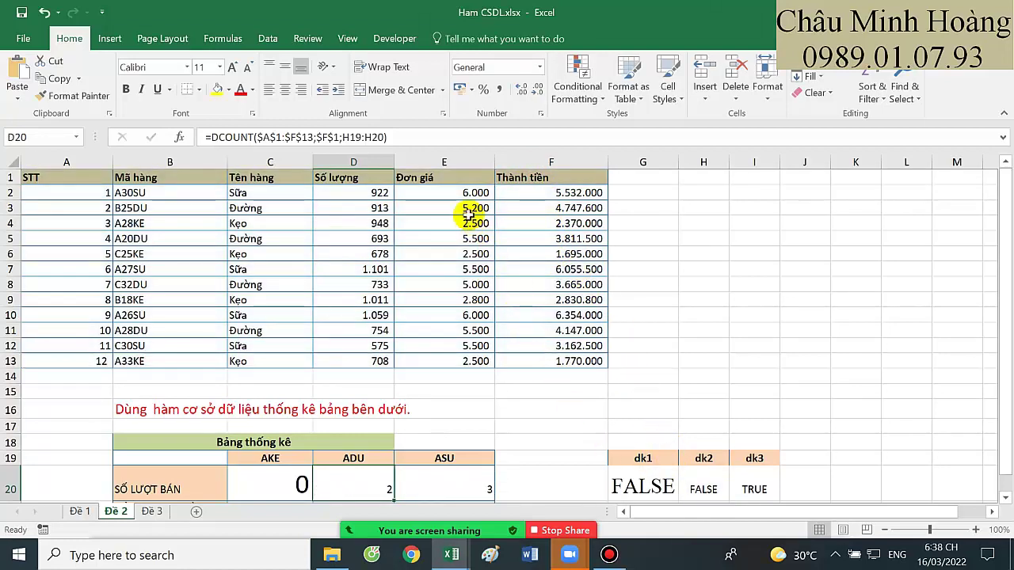
{"action": "double_click", "coordinate": [456, 480]}
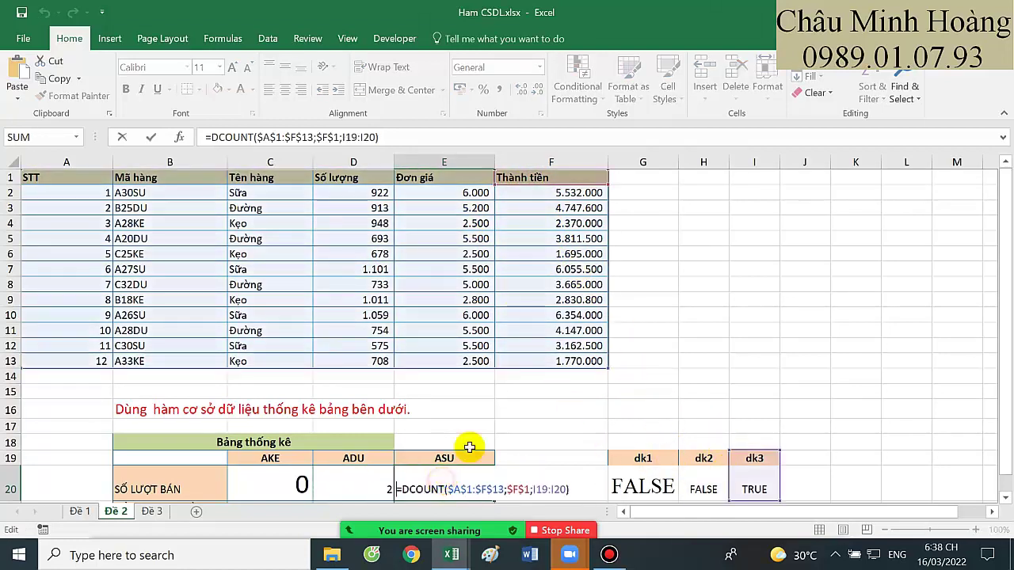
{"action": "key", "text": "Escape"}
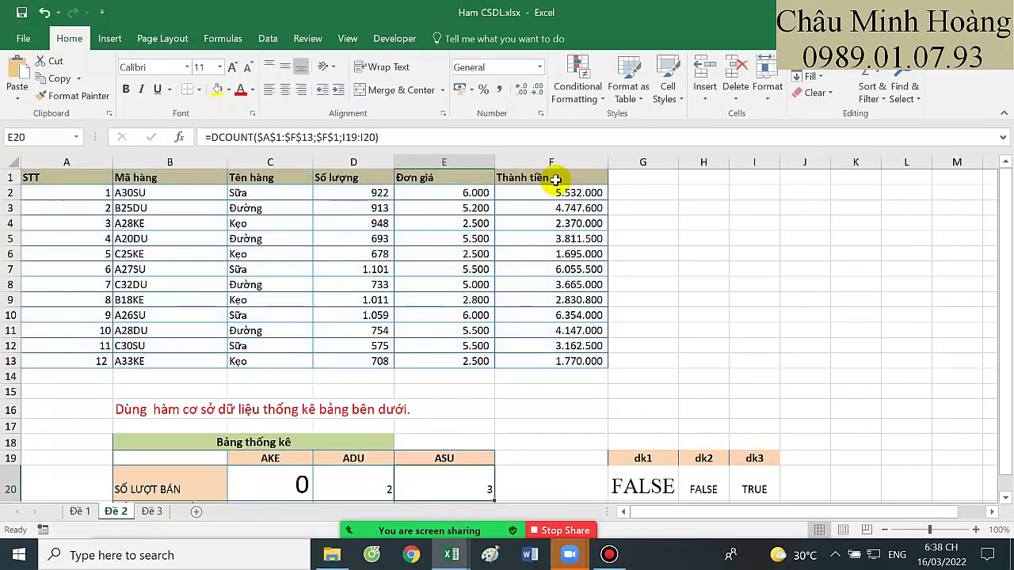
- Change the function in the AKE sales count formula in C20 from DCOUNT to DCOUNTA
{"action": "double_click", "coordinate": [283, 486]}
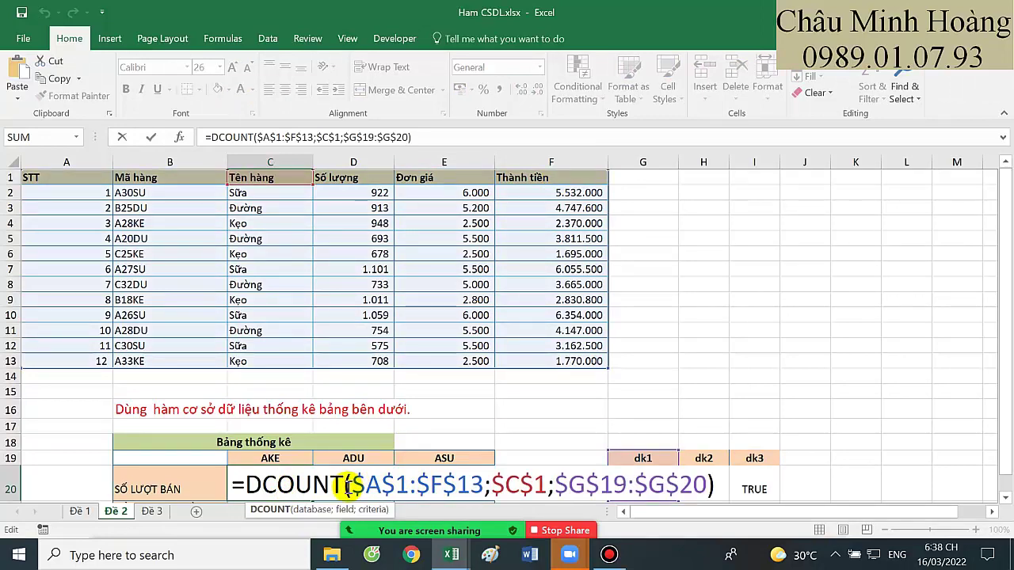
{"action": "scroll", "coordinate": [346, 440], "scroll_direction": "down", "scroll_amount": 1}
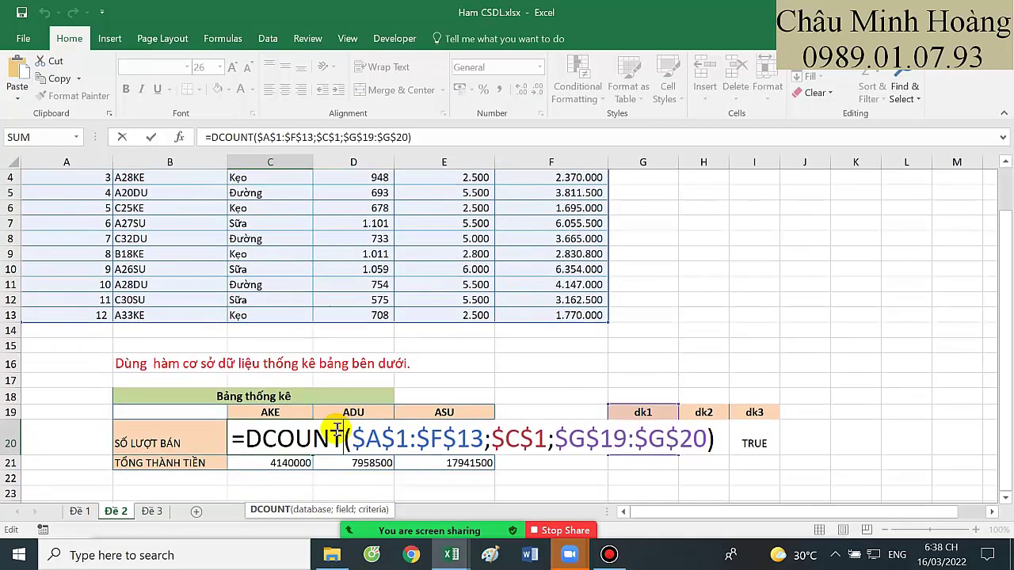
{"action": "scroll", "coordinate": [346, 436], "scroll_direction": "up", "scroll_amount": 1}
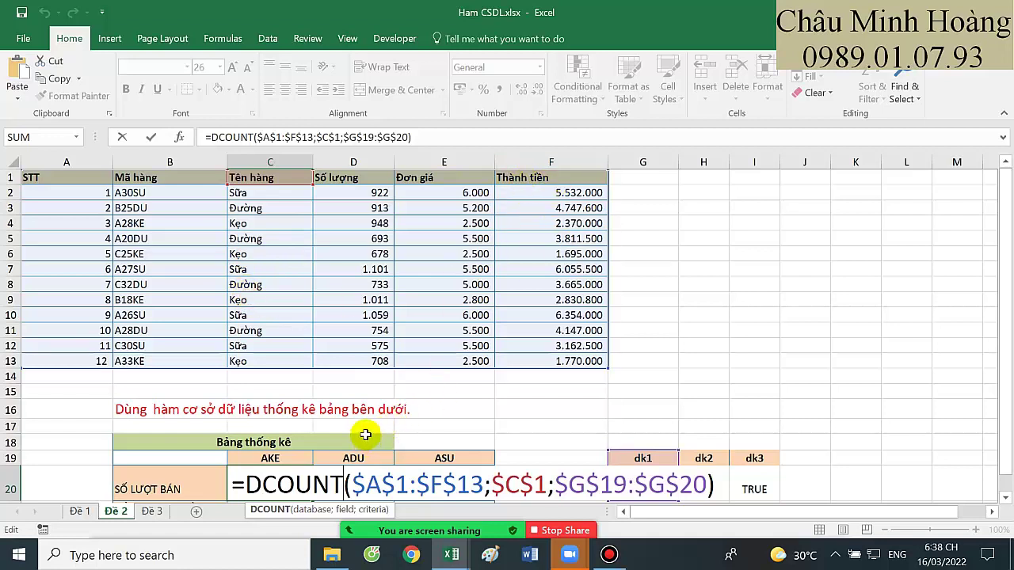
{"action": "type", "text": "a"}
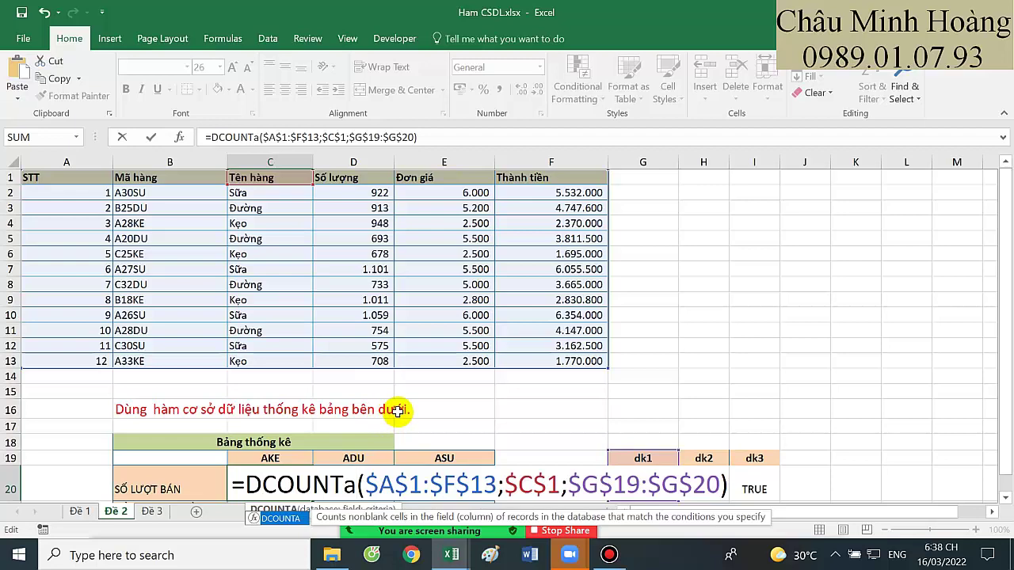
{"action": "key", "text": "Return"}
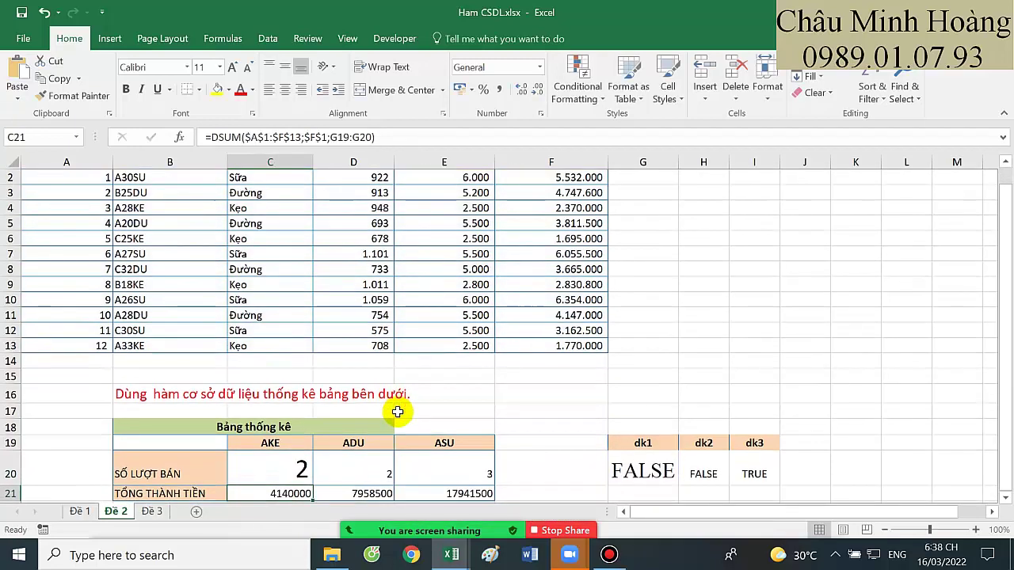
- Check which field header the DCOUNT formula in the ADU sales count cell D20 refers to
{"action": "left_click", "coordinate": [361, 473]}
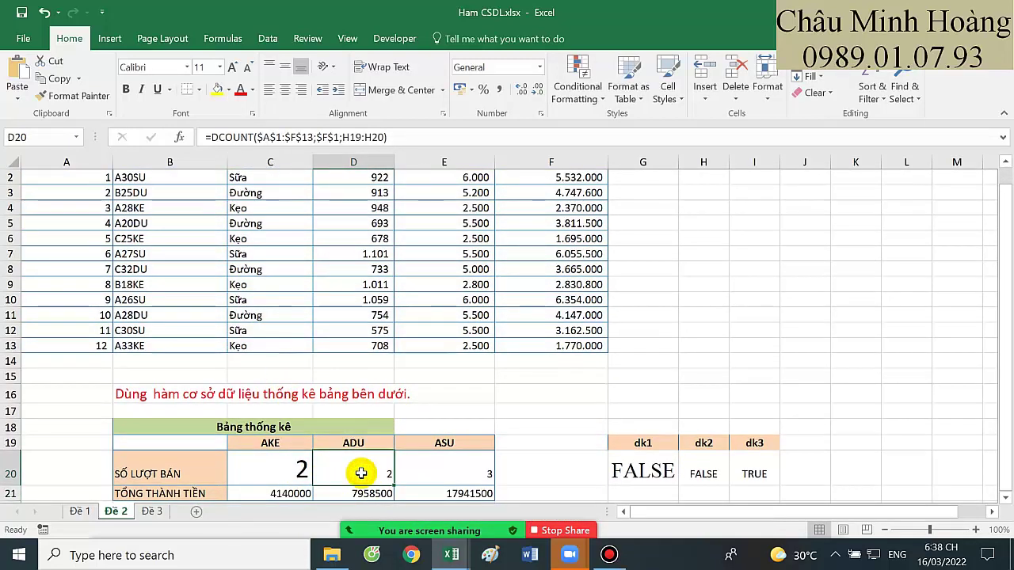
{"action": "double_click", "coordinate": [362, 473]}
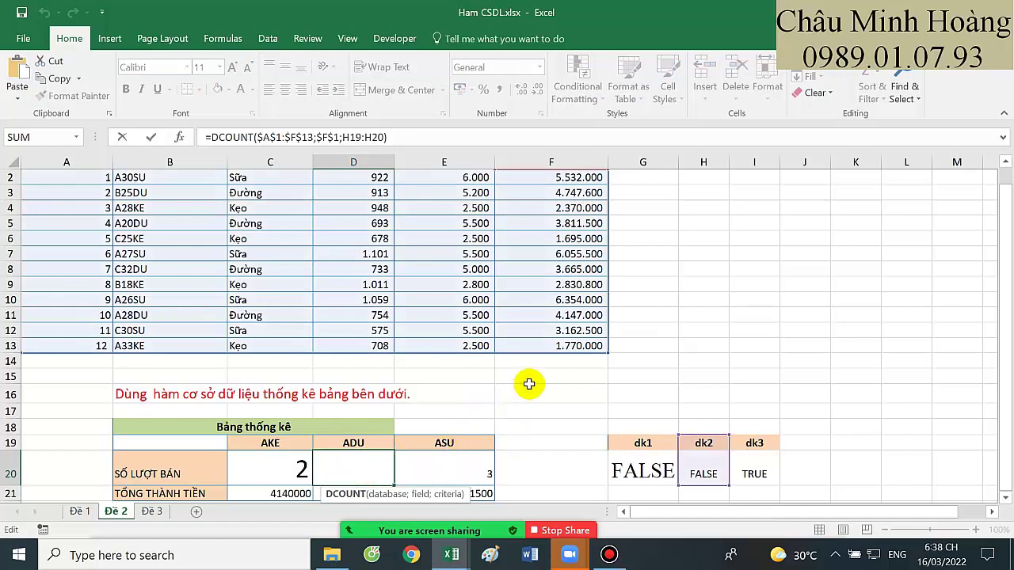
{"action": "scroll", "coordinate": [528, 386], "scroll_direction": "up", "scroll_amount": 1}
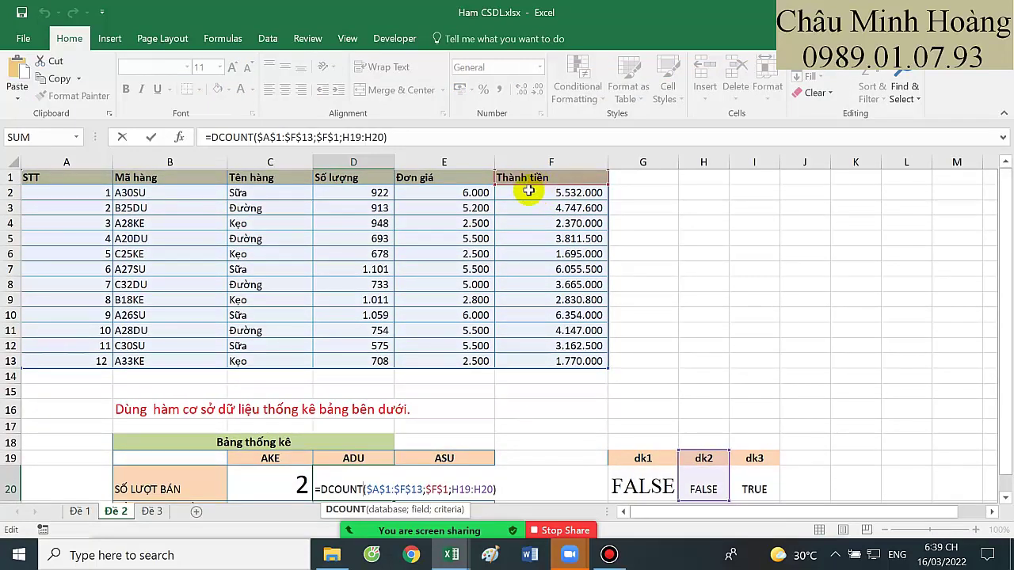
{"action": "key", "text": "Escape"}
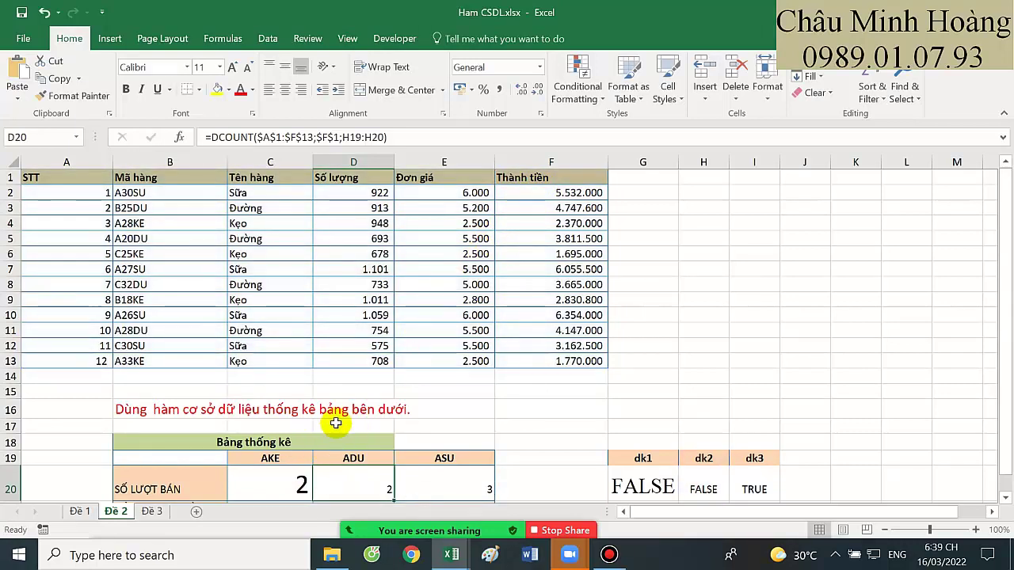
- Replace the field argument of the DCOUNTA formula in C20 with the absolute reference $B$1, the Mã hàng header
{"action": "double_click", "coordinate": [267, 475]}
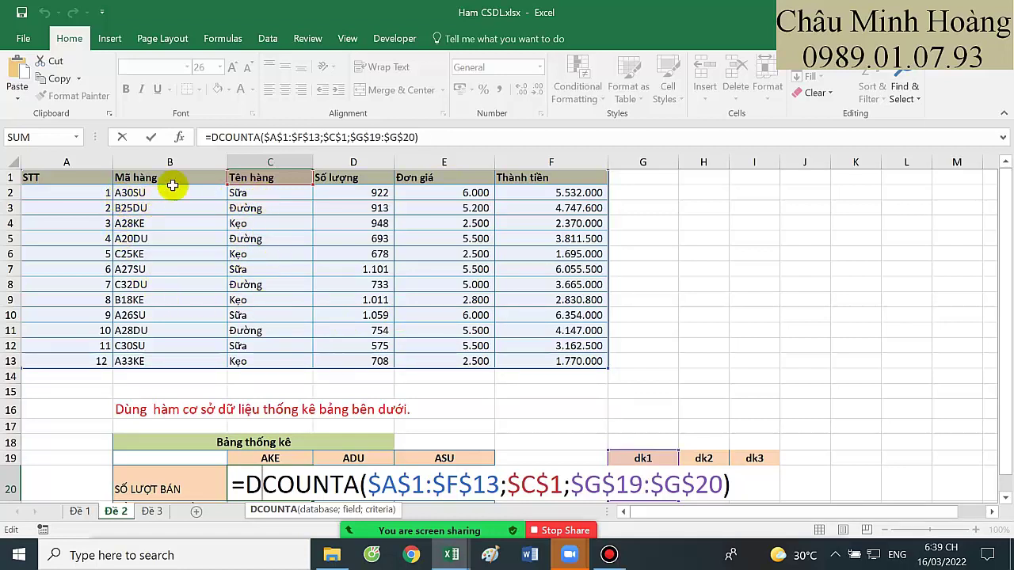
{"action": "left_click_drag", "start_coordinate": [565, 489], "coordinate": [511, 485]}
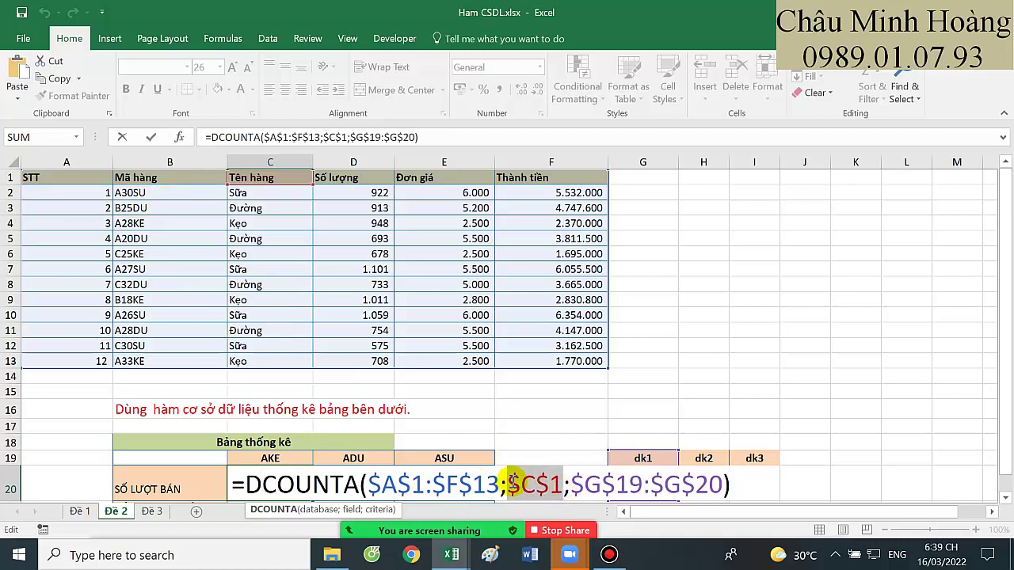
{"action": "left_click", "coordinate": [148, 179]}
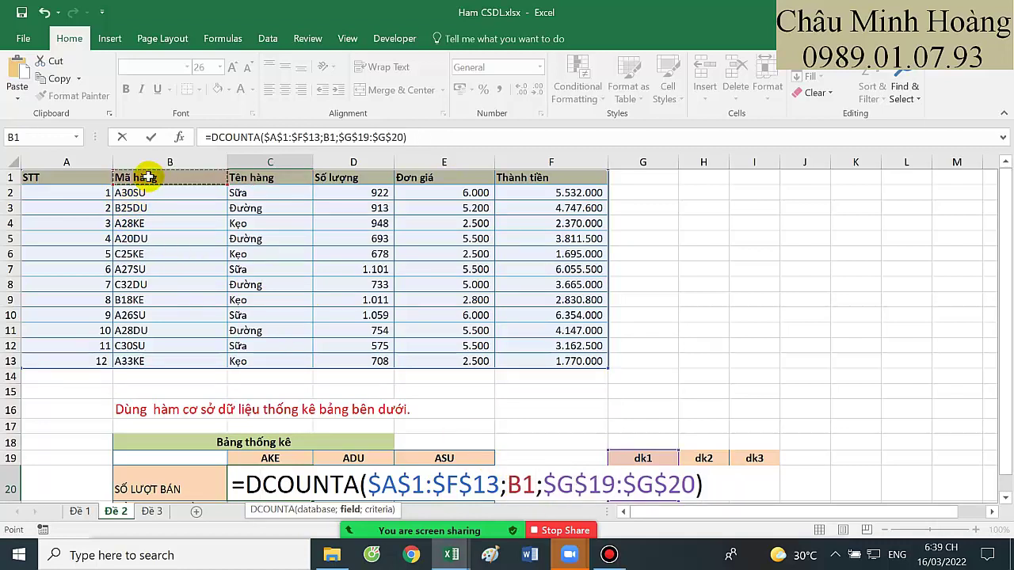
{"action": "key", "text": "F4"}
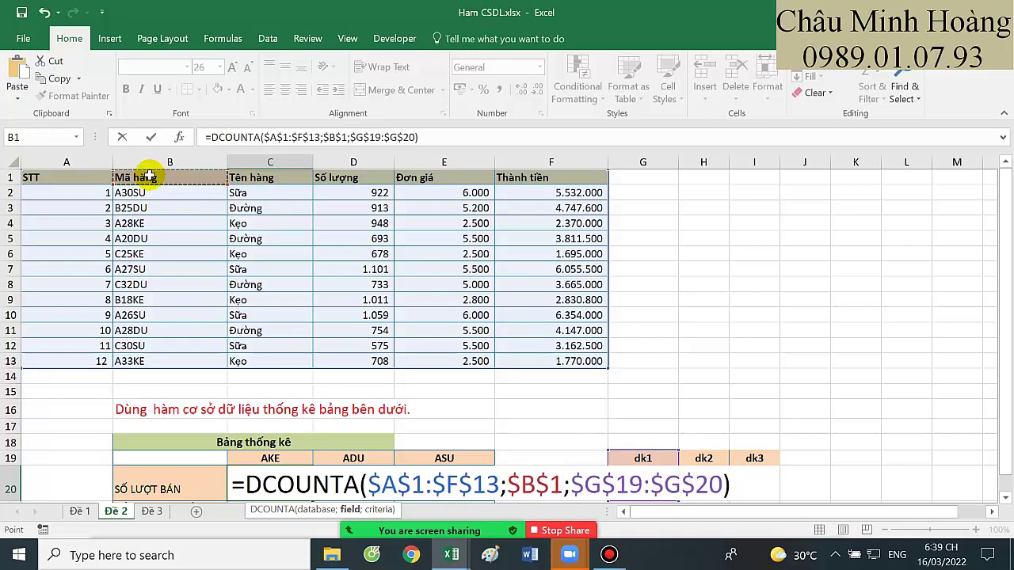
{"action": "key", "text": "Return"}
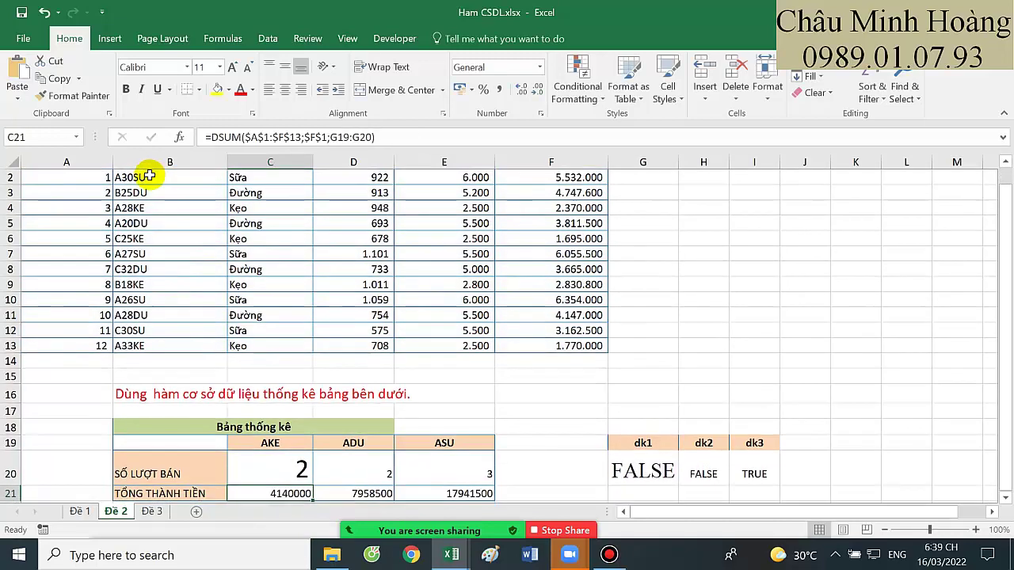
- Review the arguments of the DCOUNTA formula in C20 against the data table headers
{"action": "double_click", "coordinate": [302, 472]}
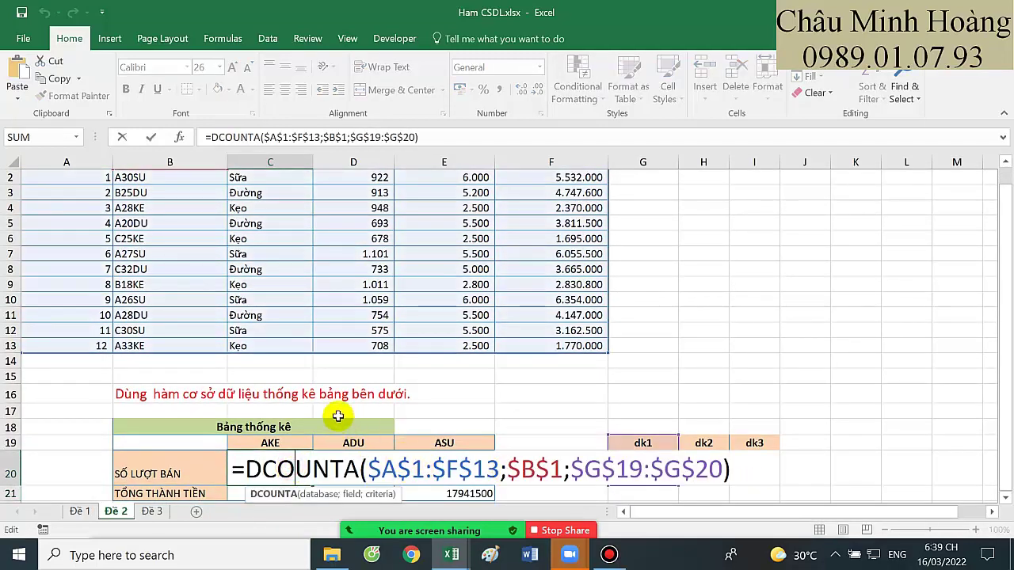
{"action": "scroll", "coordinate": [338, 416], "scroll_direction": "up", "scroll_amount": 1}
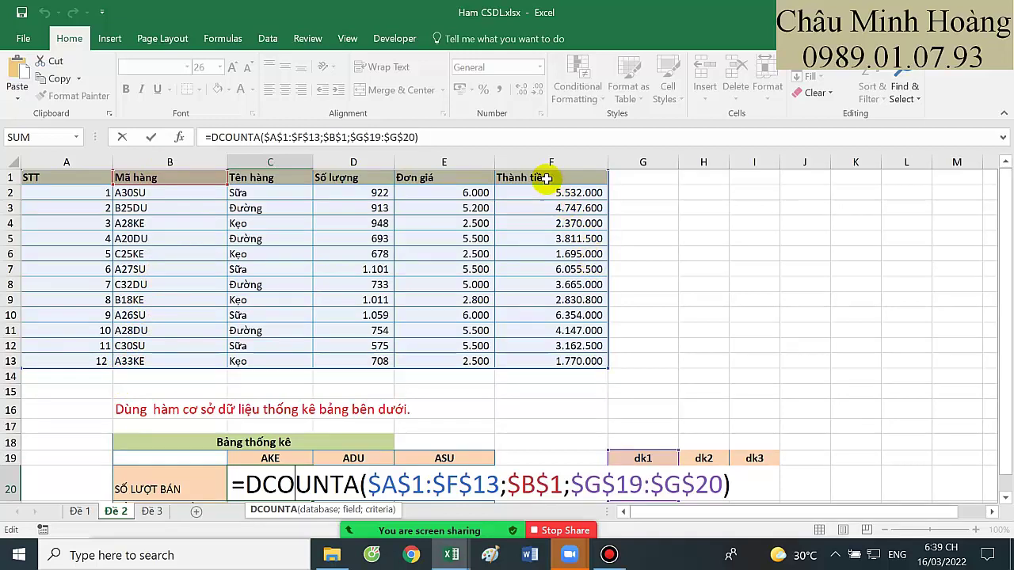
{"action": "scroll", "coordinate": [546, 178], "scroll_direction": "down", "scroll_amount": 1}
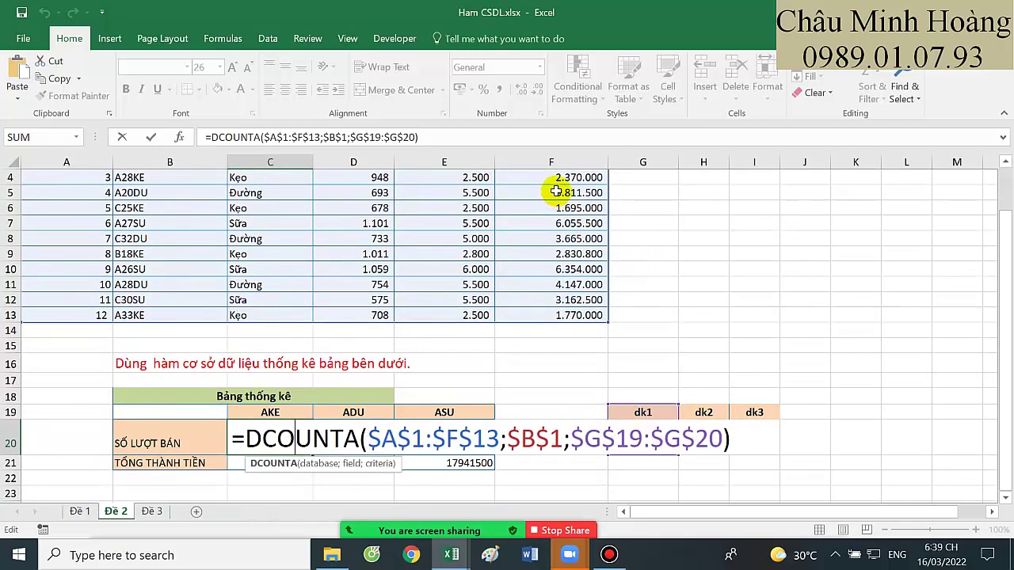
{"action": "key", "text": "Return"}
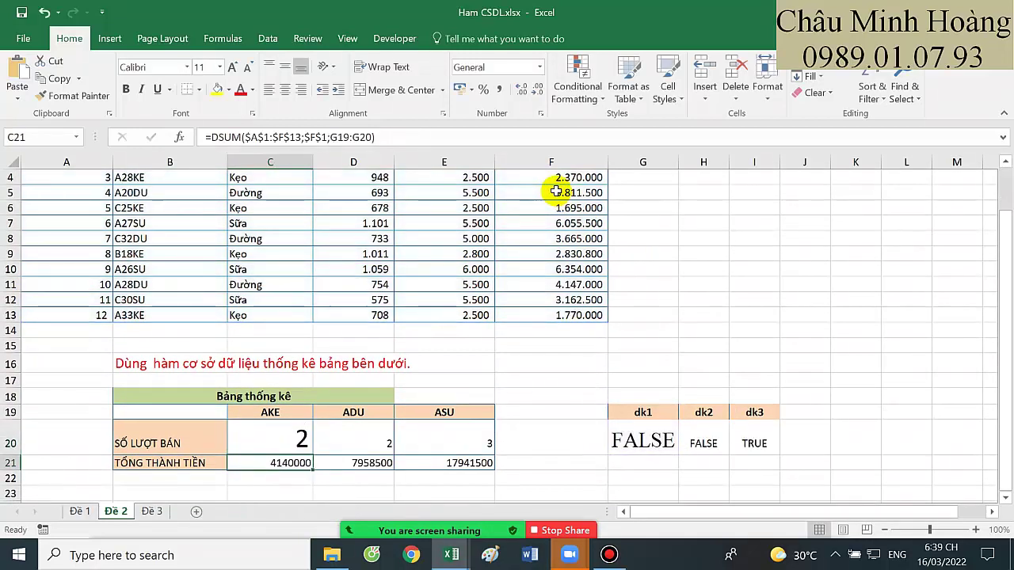
- Switch to sheet Đề 3 and examine the DSUM formula in C23, the DAVERAGE formula in D23 and the dk1 criterion in F22
{"action": "left_click", "coordinate": [148, 512]}
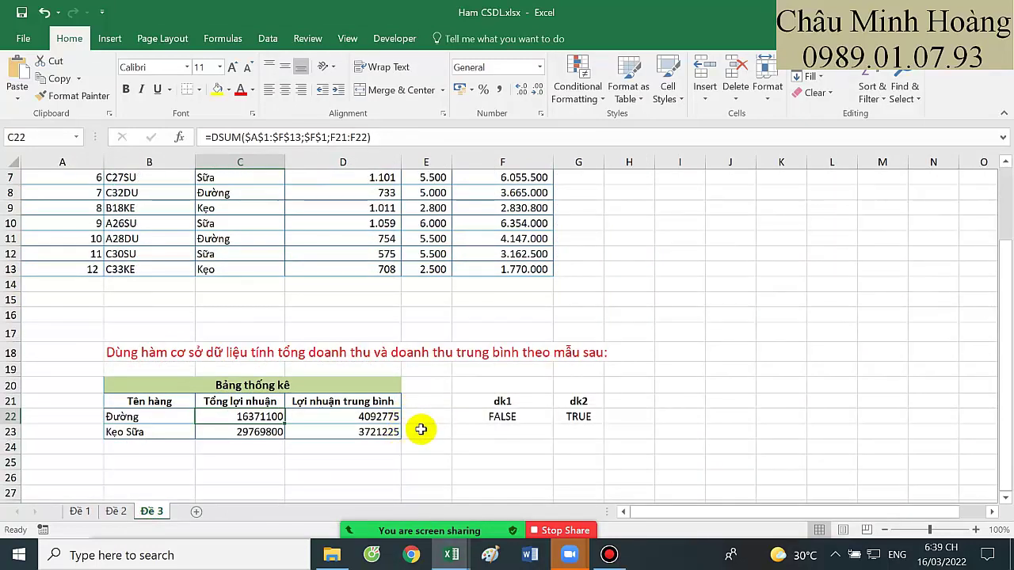
{"action": "left_click", "coordinate": [255, 435]}
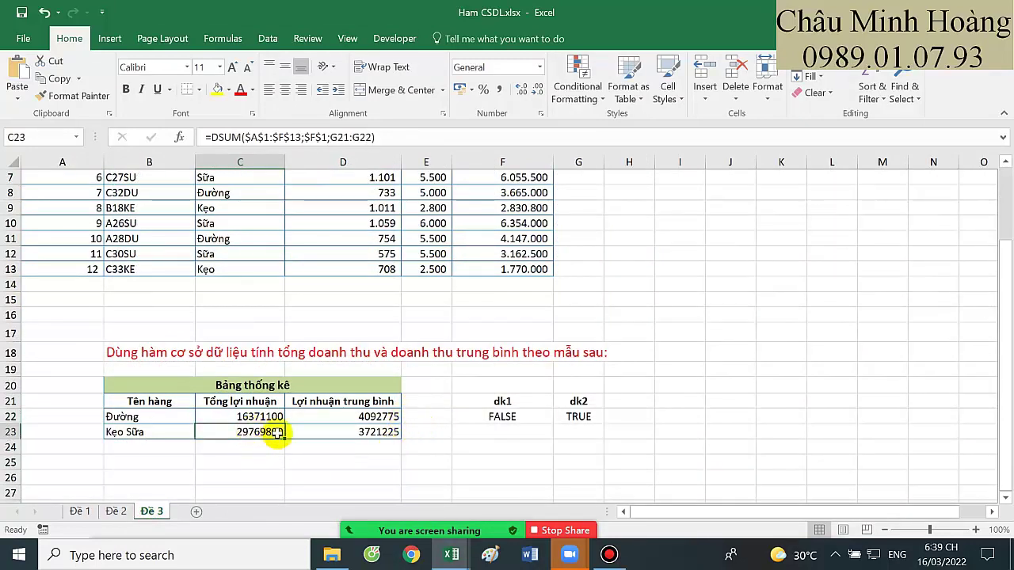
{"action": "left_click", "coordinate": [346, 434]}
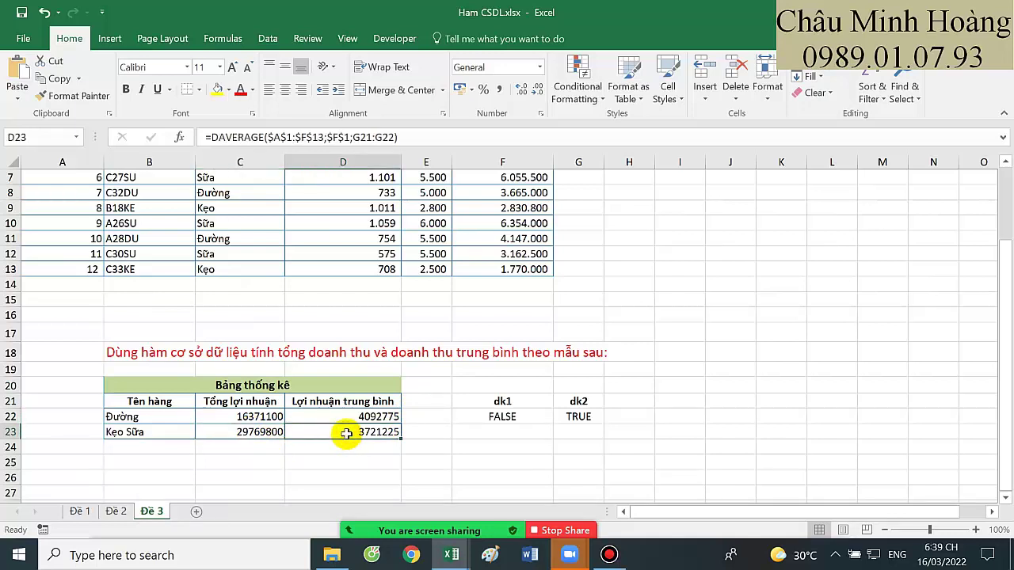
{"action": "double_click", "coordinate": [522, 418]}
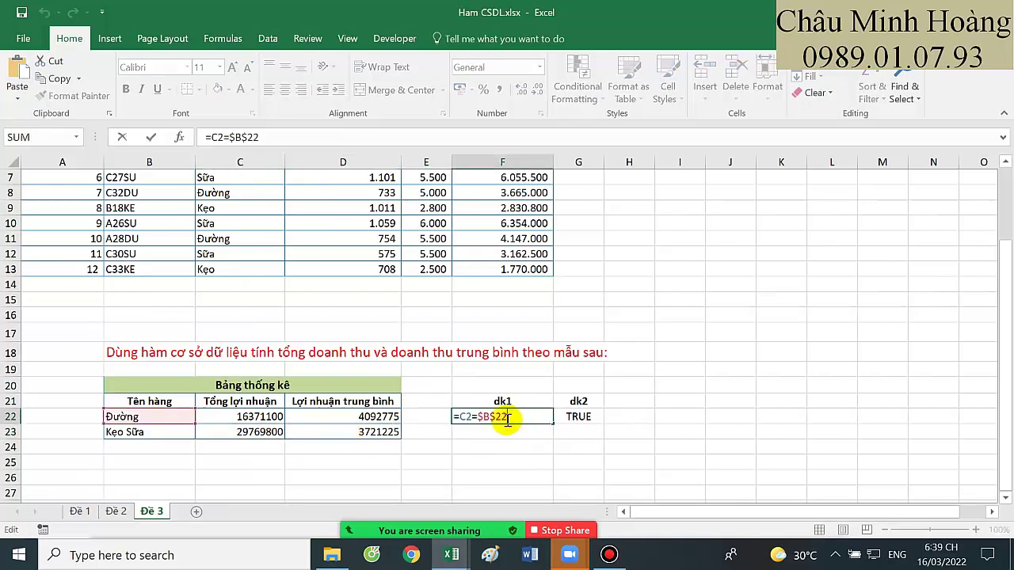
{"action": "scroll", "coordinate": [507, 420], "scroll_direction": "up", "scroll_amount": 1}
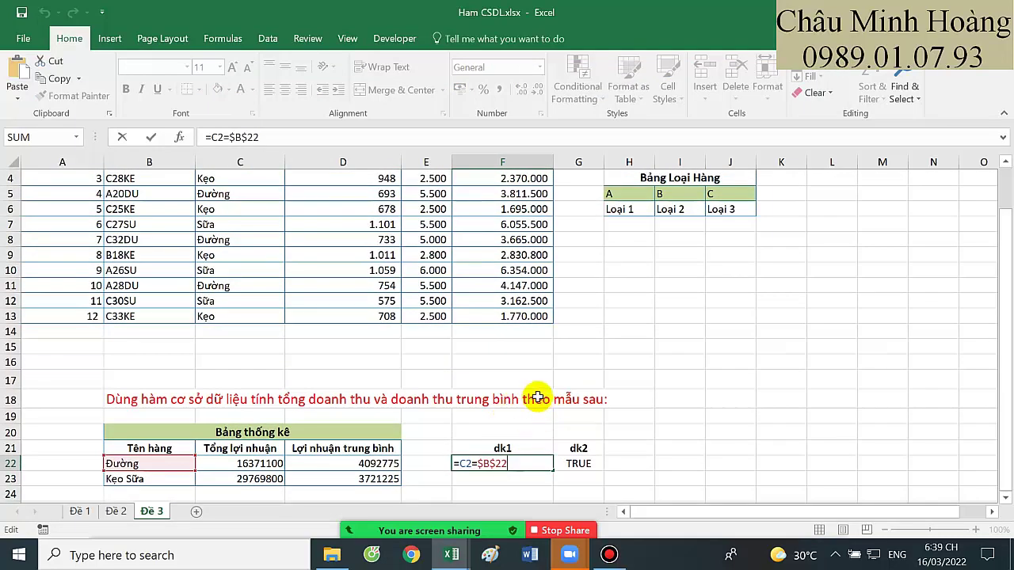
- Set the font size of the dk2 criterion cell G22 to 26
{"action": "left_click", "coordinate": [582, 464]}
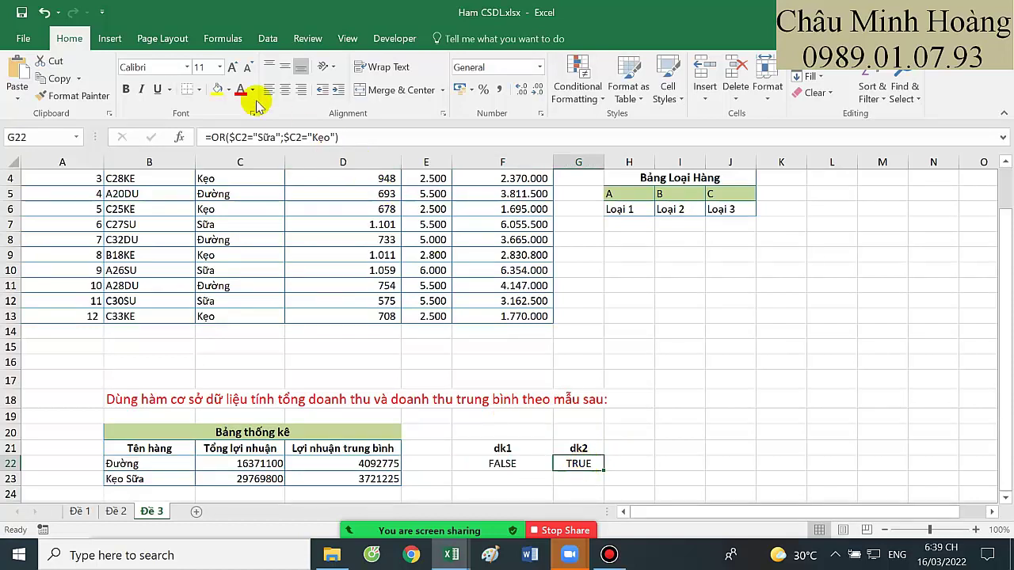
{"action": "left_click", "coordinate": [220, 68]}
{"action": "left_click", "coordinate": [204, 255]}
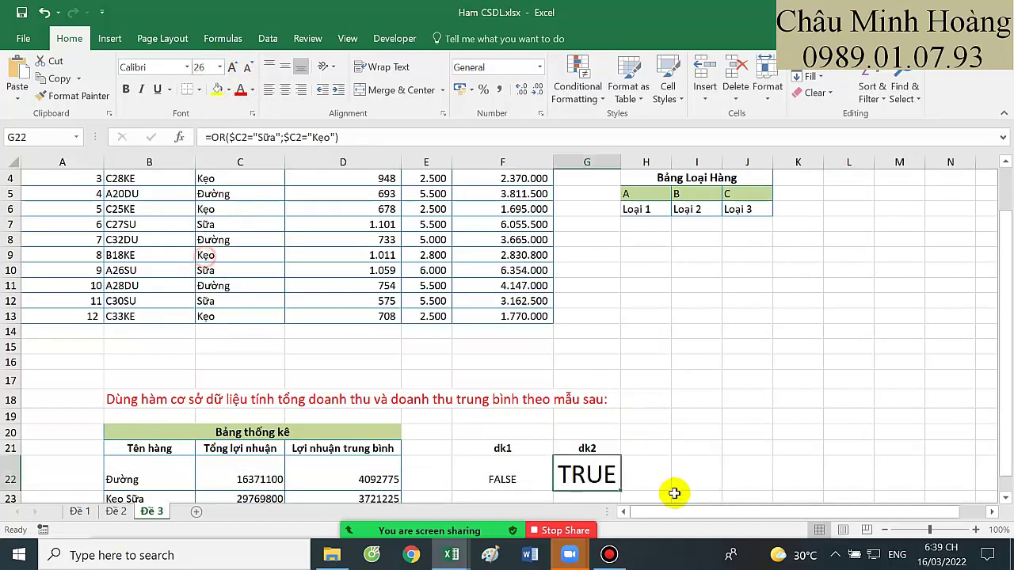
- Copy the dk2 formula from G22 without its equals sign and paste it into G19 as the text OR($C2="Sữa";$C2="Kẹo")
{"action": "double_click", "coordinate": [565, 471]}
{"action": "left_click_drag", "start_coordinate": [566, 470], "coordinate": [865, 471]}
{"action": "key", "text": "ctrl+c"}
{"action": "key", "text": "Return"}
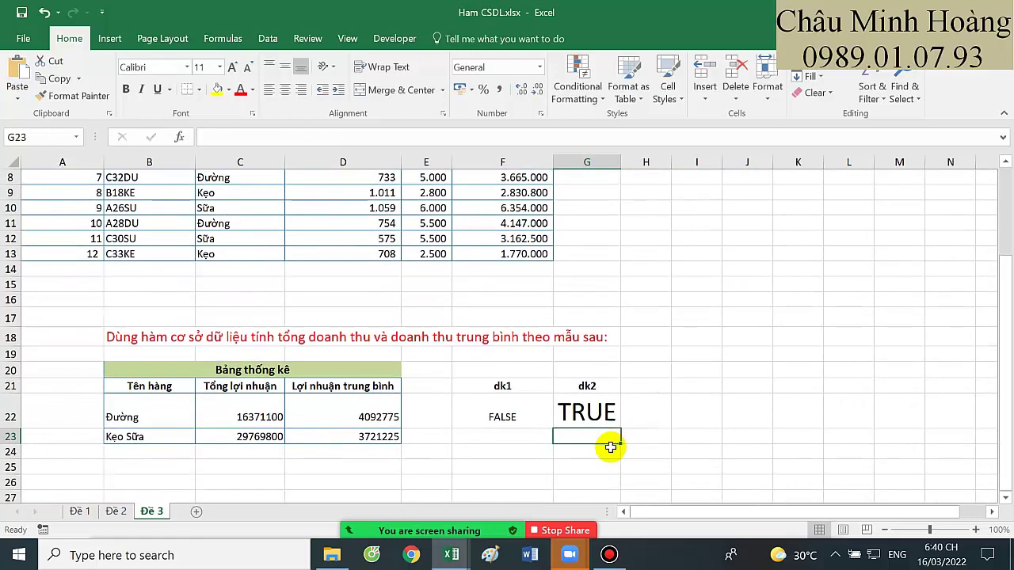
{"action": "left_click", "coordinate": [596, 370]}
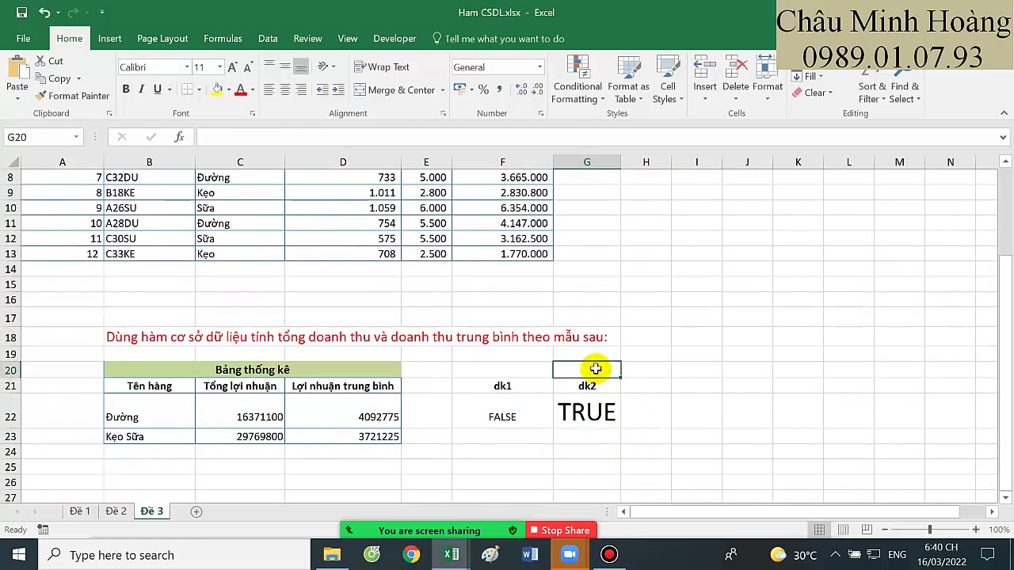
{"action": "left_click", "coordinate": [589, 355]}
{"action": "key", "text": "ctrl+v"}
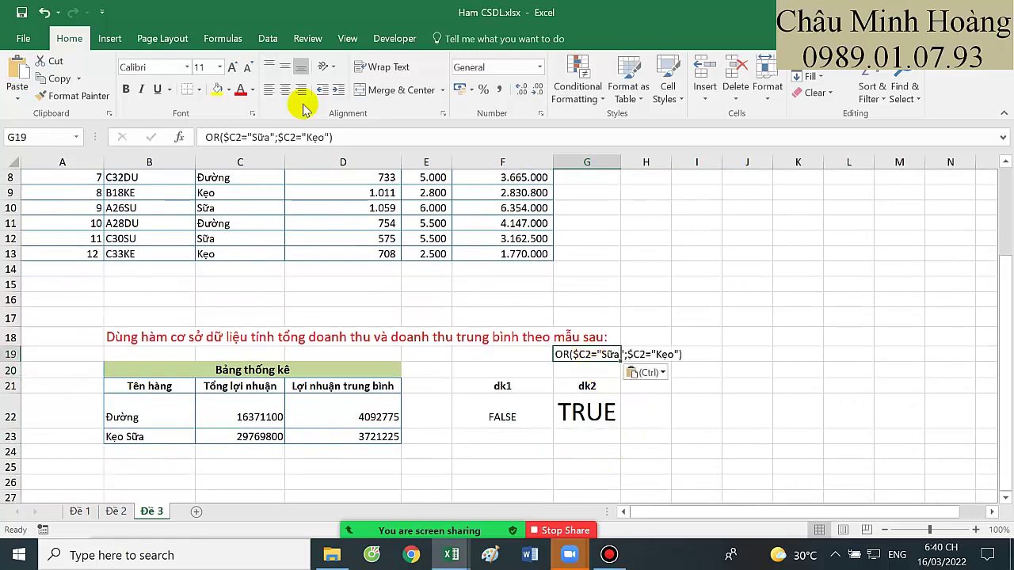
- Increase the font size of the pasted OR formula text in G19 to 20
{"action": "left_click", "coordinate": [230, 69]}
{"action": "left_click", "coordinate": [231, 68]}
{"action": "left_click", "coordinate": [230, 68]}
{"action": "left_click", "coordinate": [231, 68]}
{"action": "left_click", "coordinate": [230, 68]}
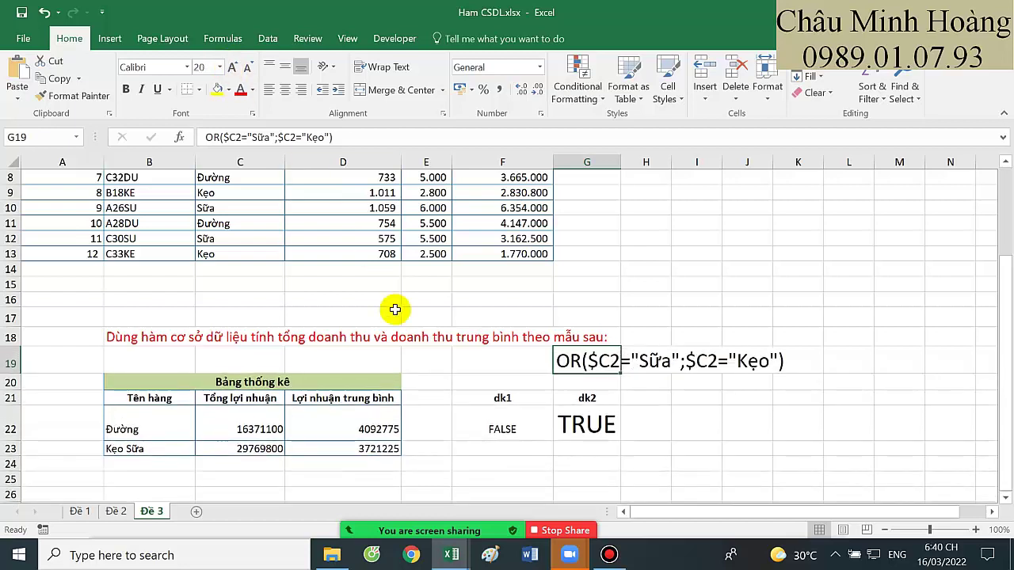
- Examine the ranges used by the DAVERAGE formula for Đường in the average profit cell D22
{"action": "left_click", "coordinate": [358, 418]}
{"action": "double_click", "coordinate": [360, 418]}
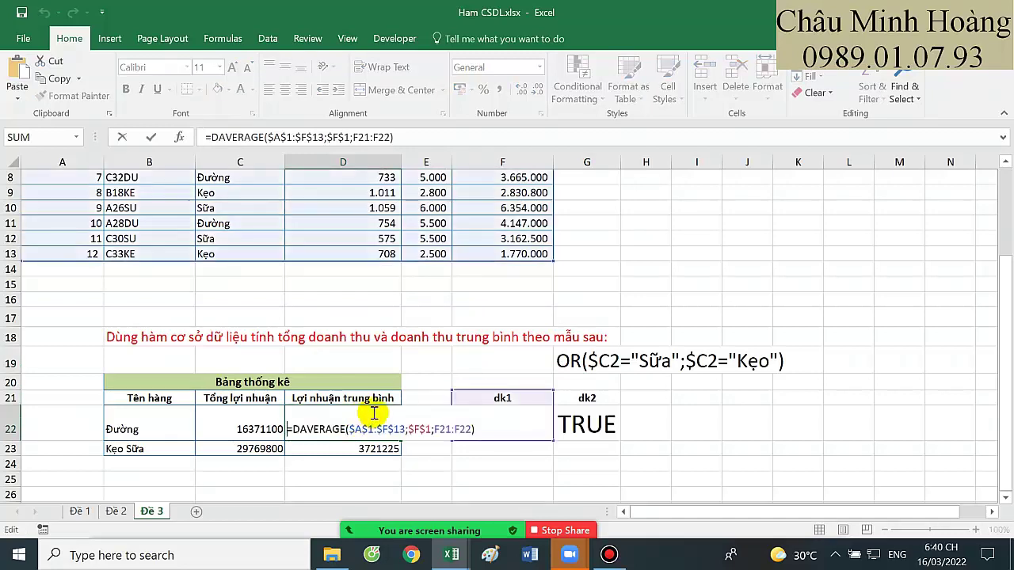
{"action": "scroll", "coordinate": [374, 413], "scroll_direction": "up", "scroll_amount": 3}
{"action": "scroll", "coordinate": [373, 413], "scroll_direction": "down", "scroll_amount": 2}
{"action": "key", "text": "Escape"}
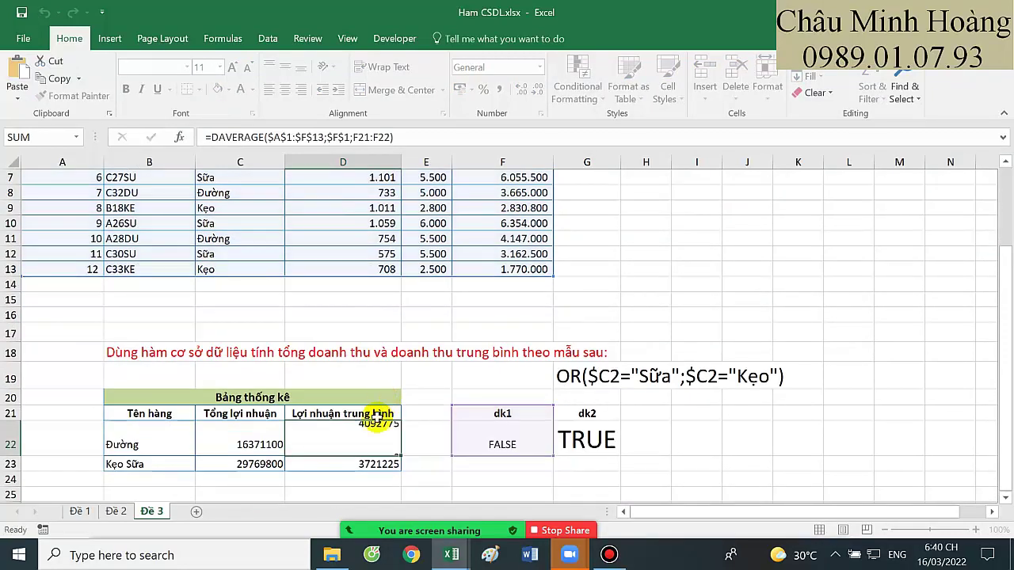
- Set the font size of the average profit cell D22 for Đường to 24
{"action": "scroll", "coordinate": [378, 419], "scroll_direction": "up", "scroll_amount": 1}
{"action": "left_click", "coordinate": [220, 66]}
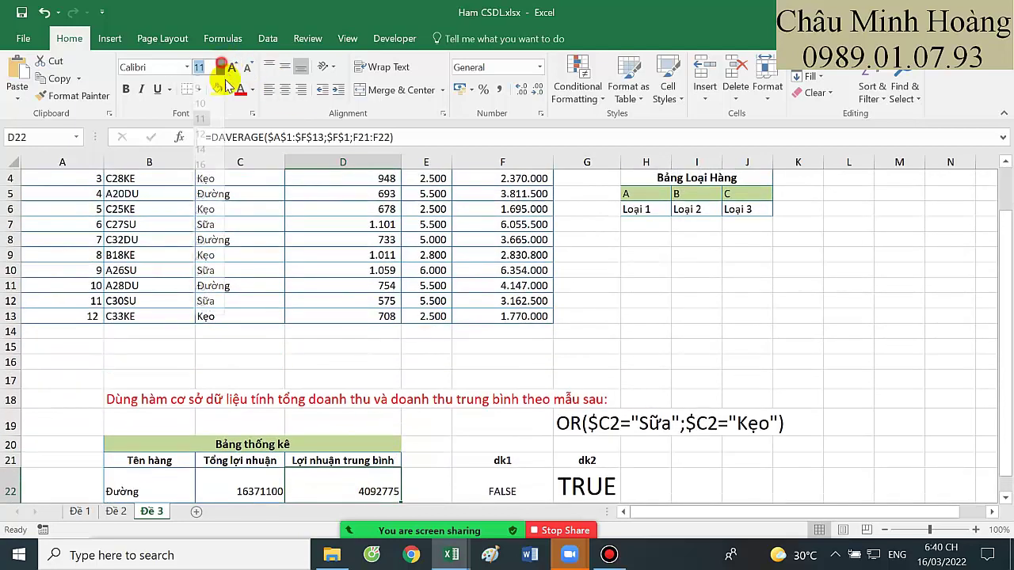
{"action": "left_click", "coordinate": [205, 228]}
{"action": "scroll", "coordinate": [340, 348], "scroll_direction": "down", "scroll_amount": 2}
- Clear the DAVERAGE arguments in D22 and re-enter the database range as $A$1:$F$13
{"action": "double_click", "coordinate": [337, 397]}
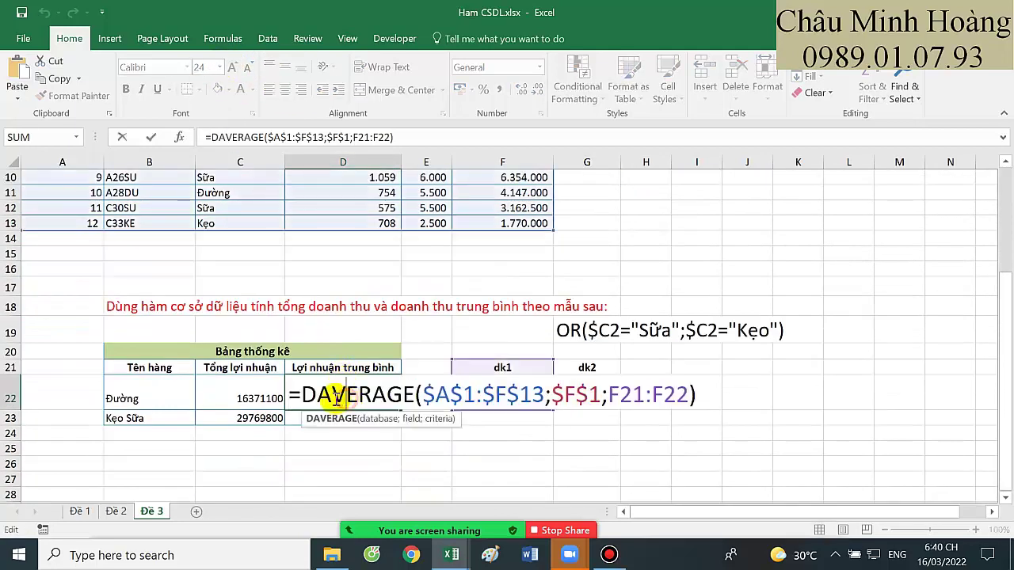
{"action": "left_click_drag", "start_coordinate": [428, 394], "coordinate": [729, 398]}
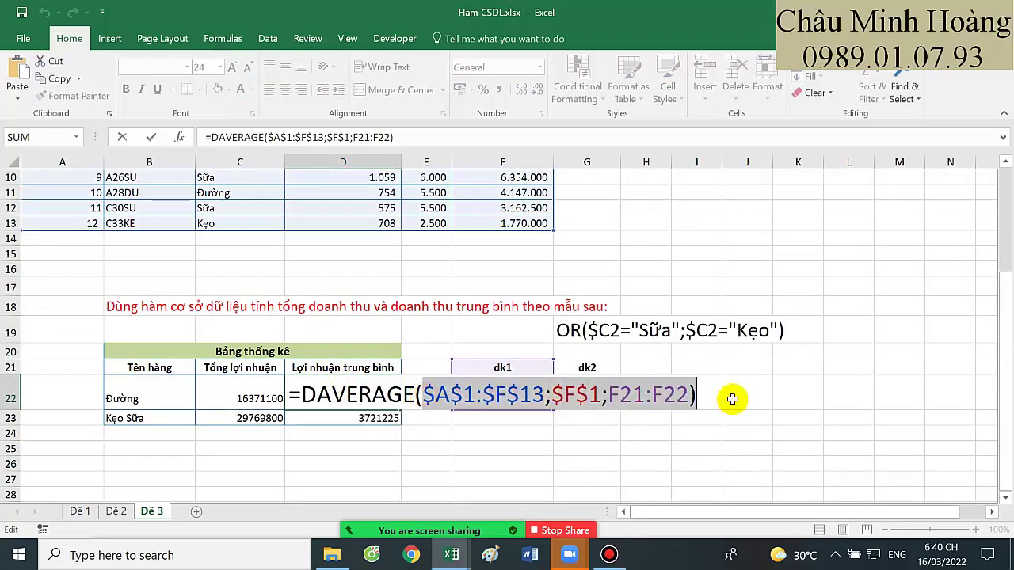
{"action": "key", "text": "BackSpace"}
{"action": "scroll", "coordinate": [238, 301], "scroll_direction": "up", "scroll_amount": 3}
{"action": "left_click_drag", "start_coordinate": [75, 179], "coordinate": [506, 369]}
{"action": "key", "text": "F4"}
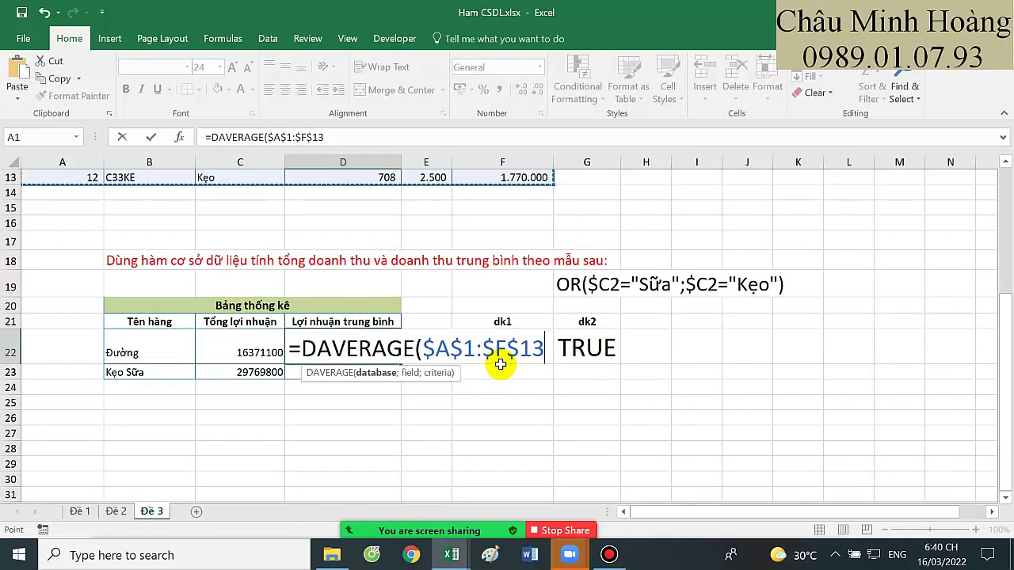
{"action": "type", "text": ";"}
- Complete the DAVERAGE formula in D22 with the field $F$1 and the dk2 criteria range $G$21:$G$22
{"action": "scroll", "coordinate": [432, 333], "scroll_direction": "up", "scroll_amount": 4}
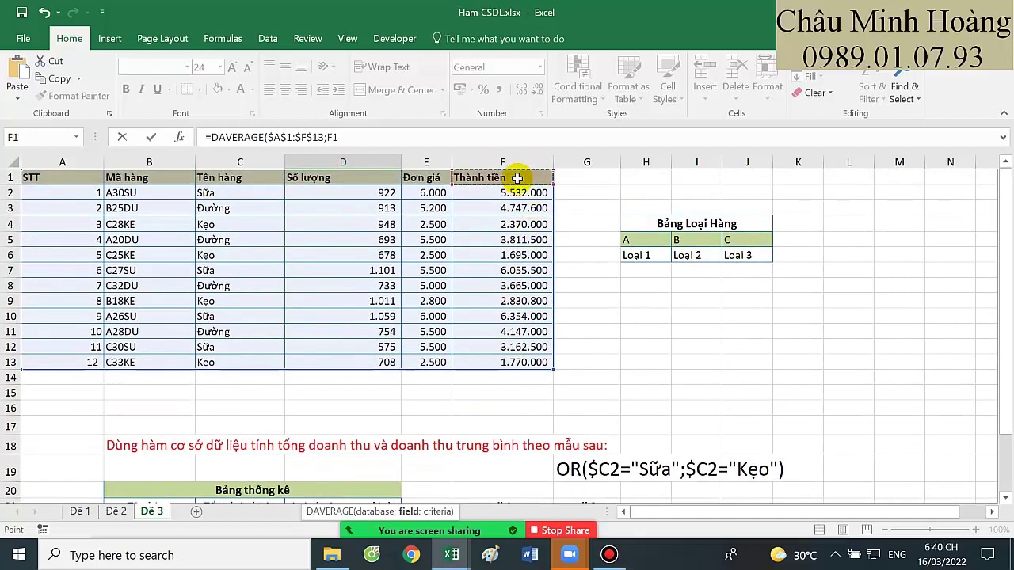
{"action": "key", "text": "F4"}
{"action": "type", "text": ";"}
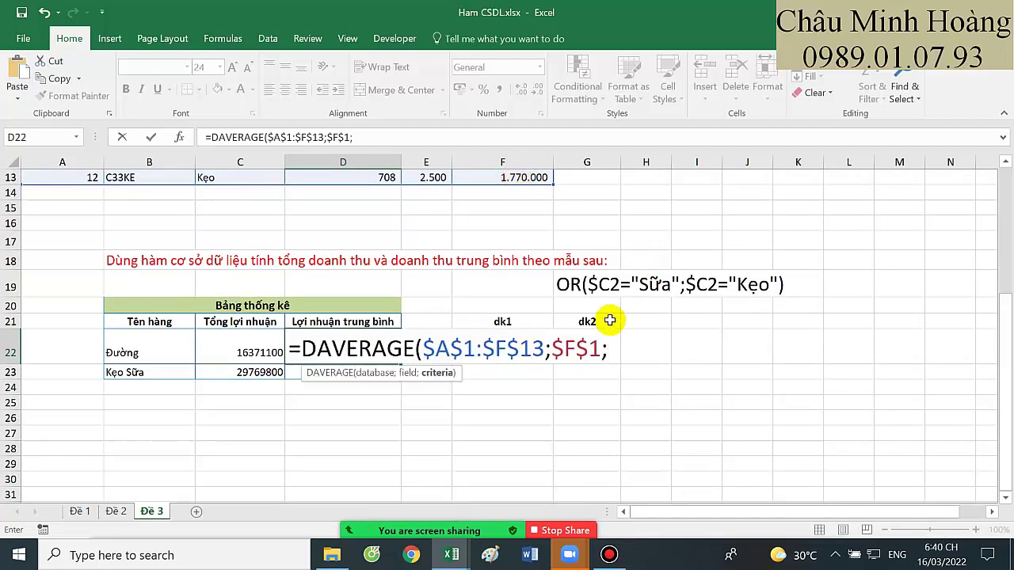
{"action": "left_click_drag", "start_coordinate": [607, 320], "coordinate": [607, 346]}
{"action": "key", "text": "F4"}
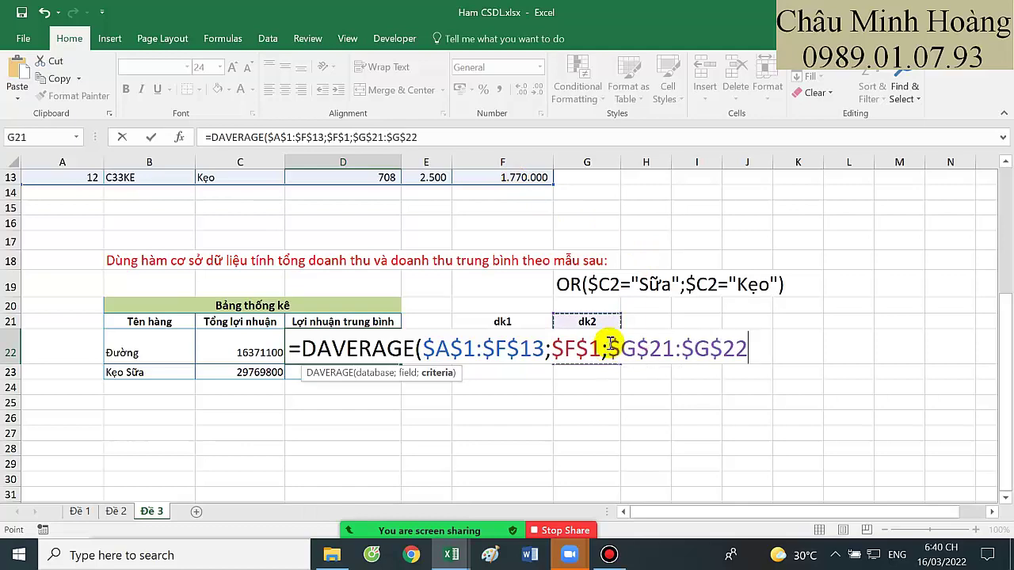
{"action": "key", "text": "Return"}
- Review the complete DAVERAGE formula in the average profit cell D22
{"action": "left_click", "coordinate": [346, 352]}
{"action": "double_click", "coordinate": [346, 352]}
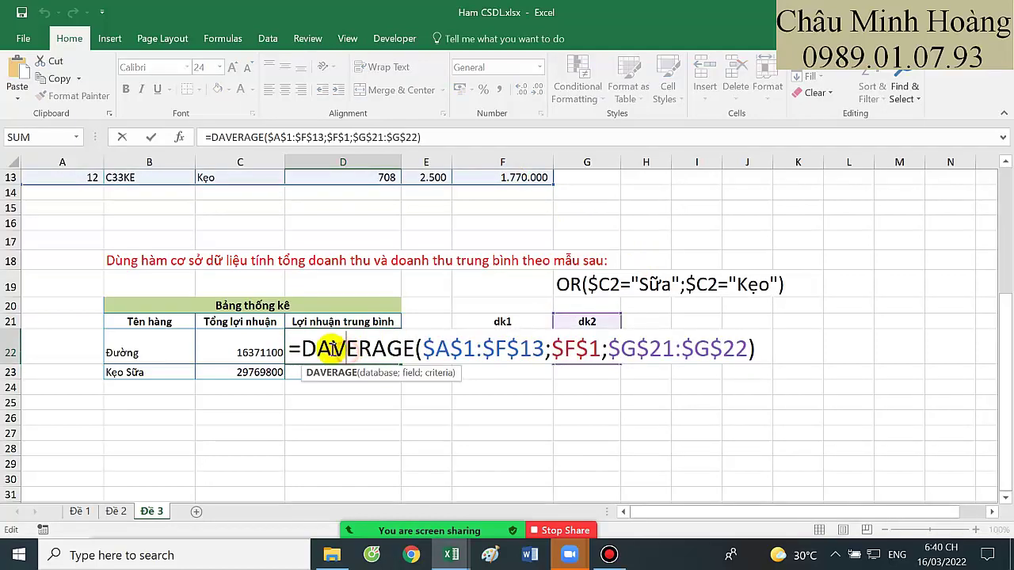
{"action": "left_click_drag", "start_coordinate": [302, 350], "coordinate": [837, 398]}
{"action": "scroll", "coordinate": [787, 390], "scroll_direction": "up", "scroll_amount": 2}
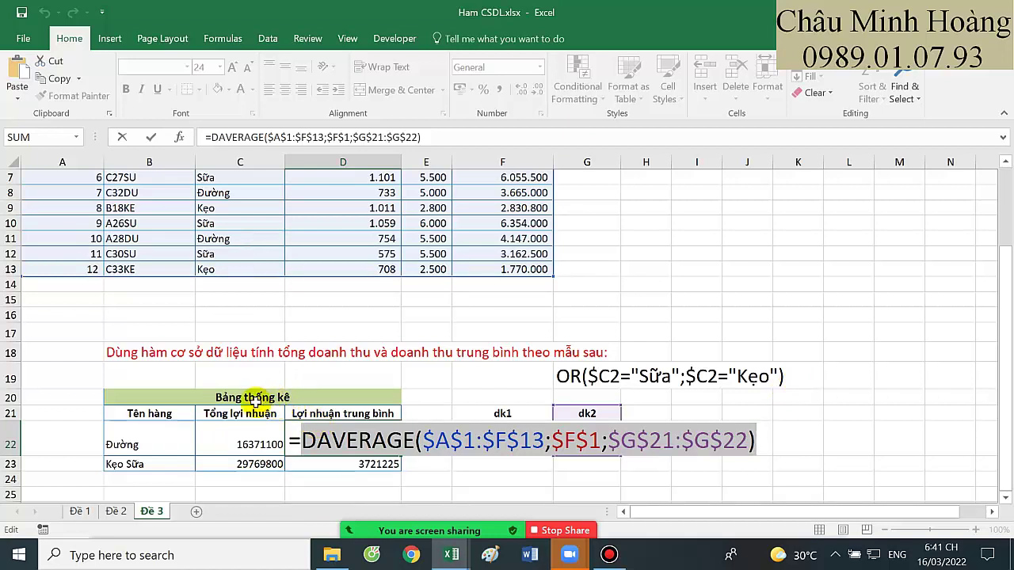
{"action": "left_click", "coordinate": [610, 554]}
{"action": "left_click", "coordinate": [503, 74]}
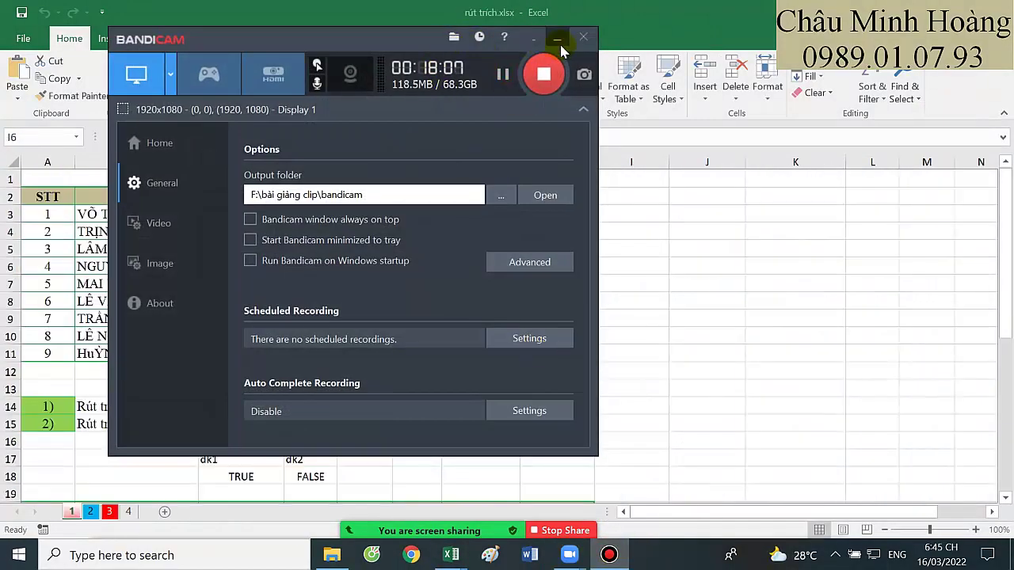
{"action": "left_click", "coordinate": [558, 40]}
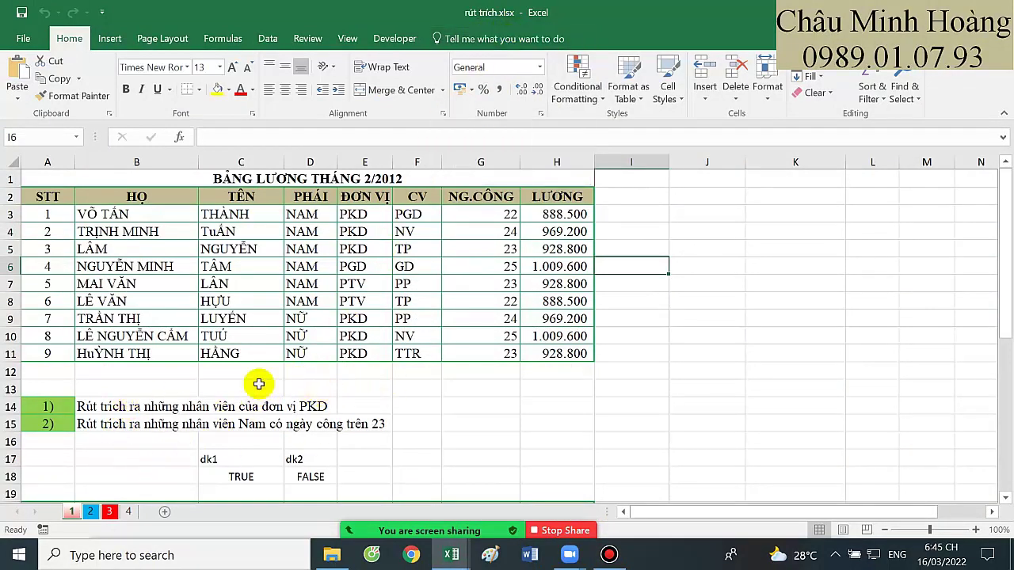
- Examine the dk1 criterion formula in C18 of the rút trích.xlsx workbook
{"action": "double_click", "coordinate": [239, 477]}
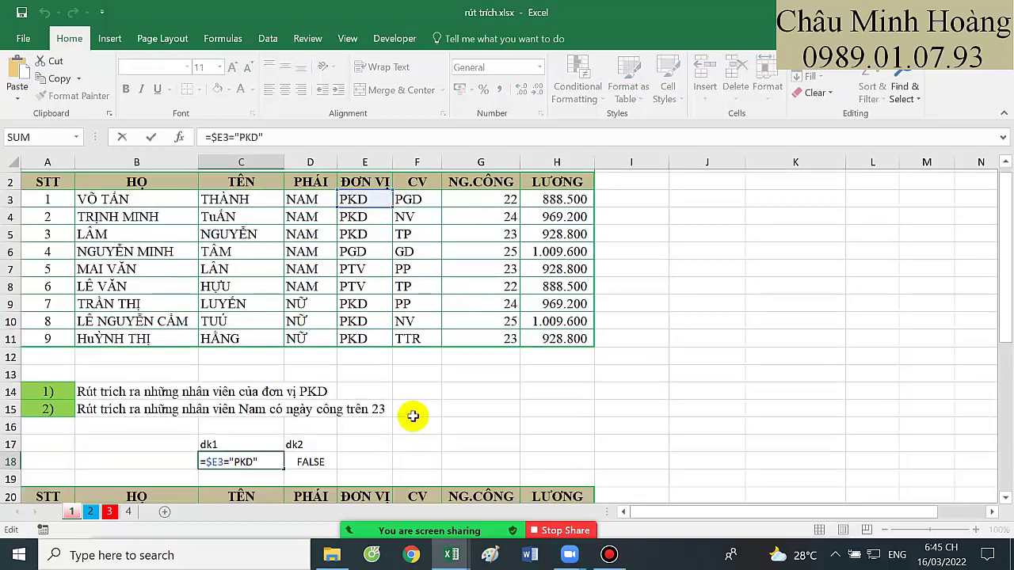
{"action": "scroll", "coordinate": [410, 411], "scroll_direction": "down", "scroll_amount": 1}
{"action": "scroll", "coordinate": [332, 363], "scroll_direction": "down", "scroll_amount": 1}
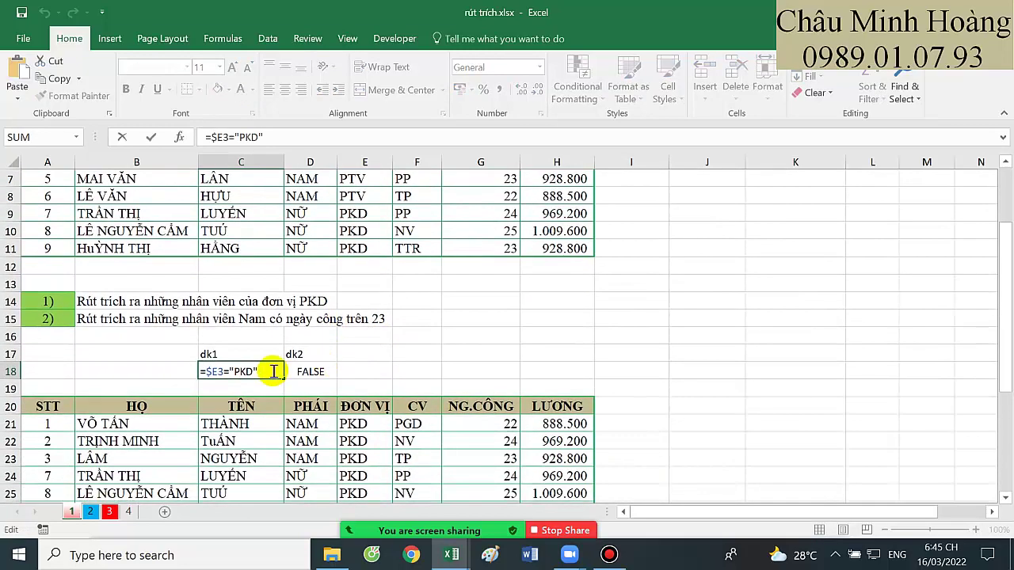
{"action": "key", "text": "Return"}
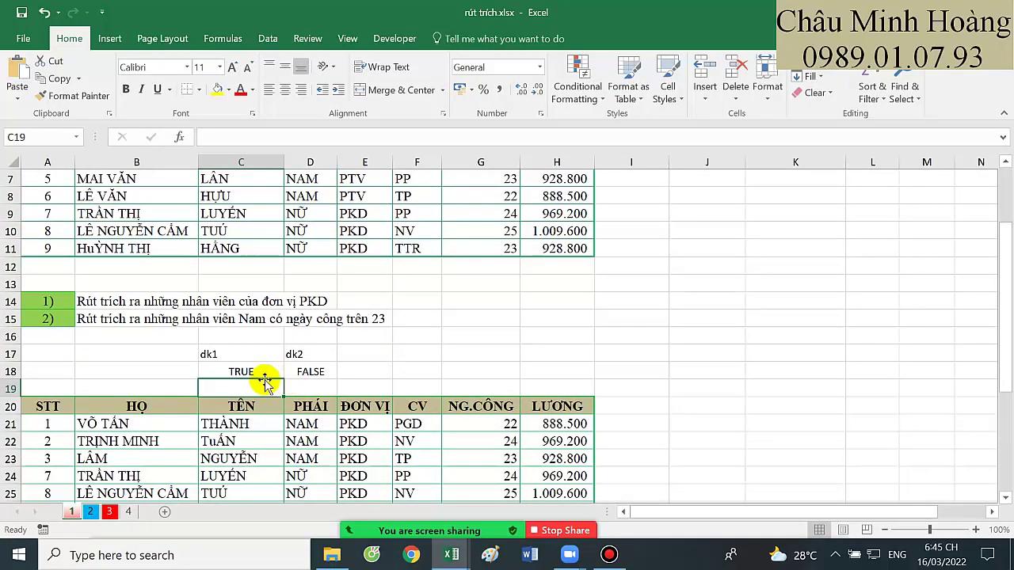
- Copy the dk1 formula from C18 without its equals sign and paste it into G15 as the text $E3="PKD"
{"action": "left_click", "coordinate": [262, 369]}
{"action": "double_click", "coordinate": [267, 370]}
{"action": "key", "text": "shift+Home"}
{"action": "key", "text": "ctrl+c"}
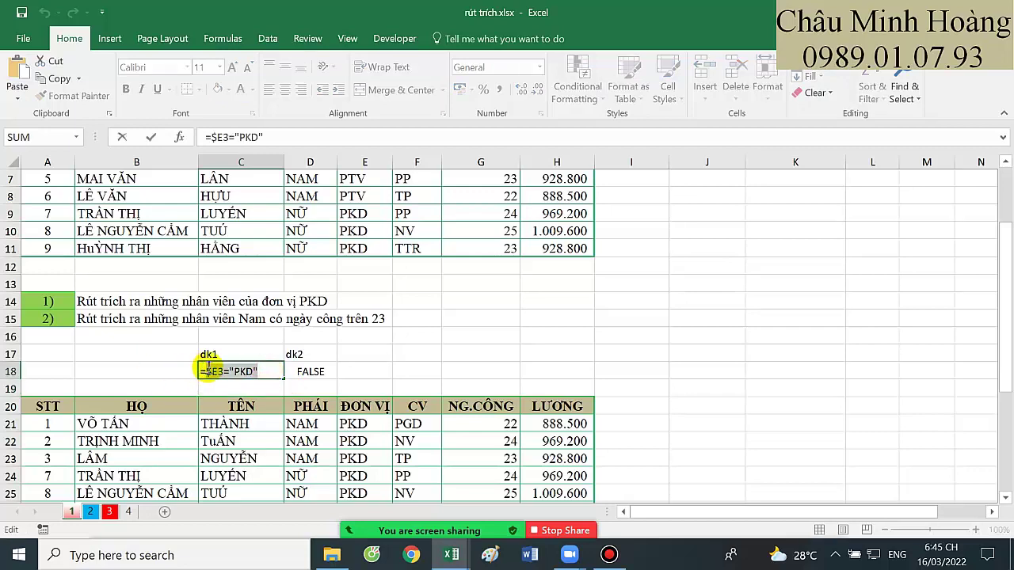
{"action": "key", "text": "Return"}
{"action": "scroll", "coordinate": [607, 262], "scroll_direction": "down", "scroll_amount": 3}
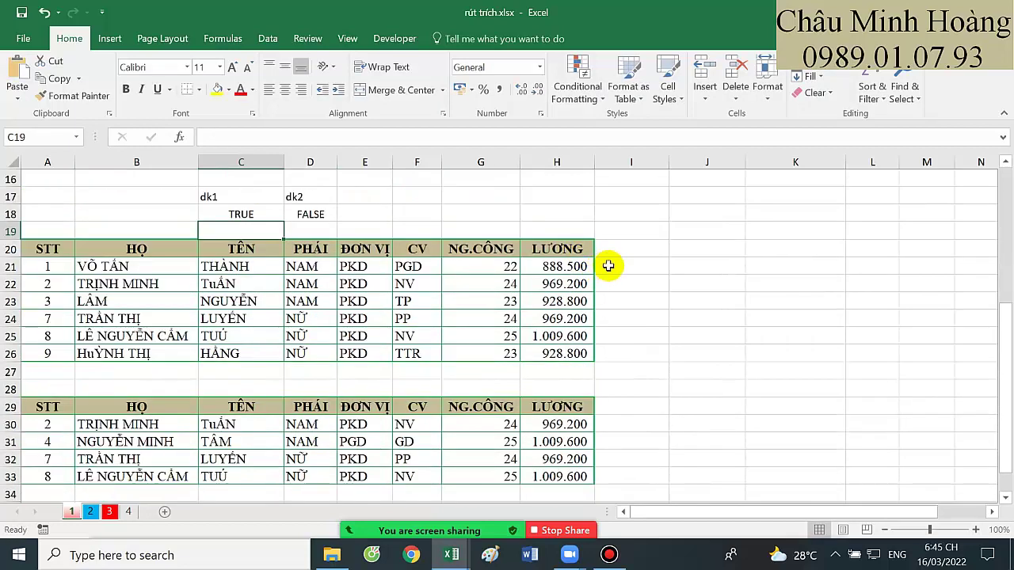
{"action": "scroll", "coordinate": [705, 270], "scroll_direction": "up", "scroll_amount": 2}
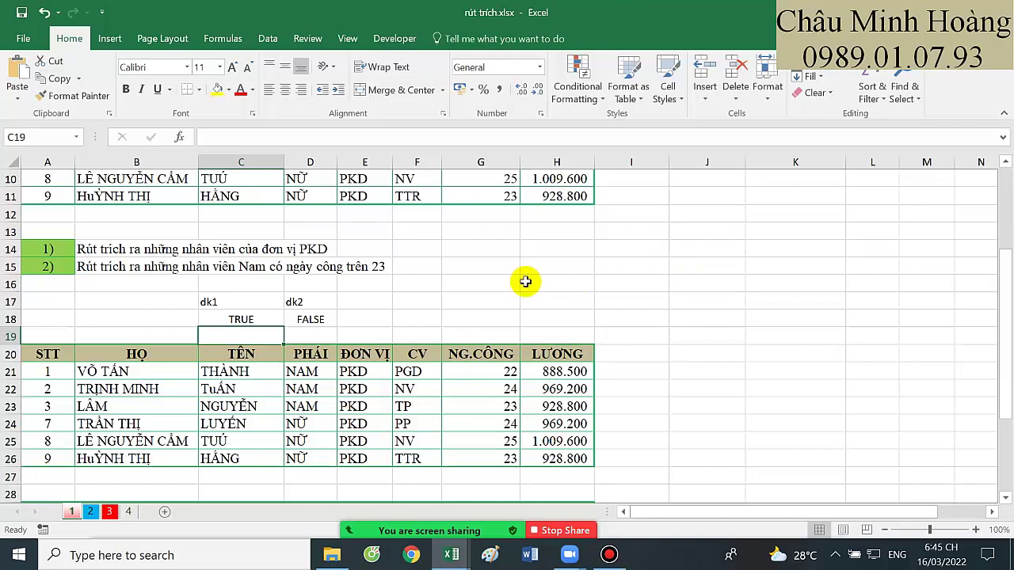
{"action": "left_click", "coordinate": [476, 268]}
{"action": "key", "text": "ctrl+v"}
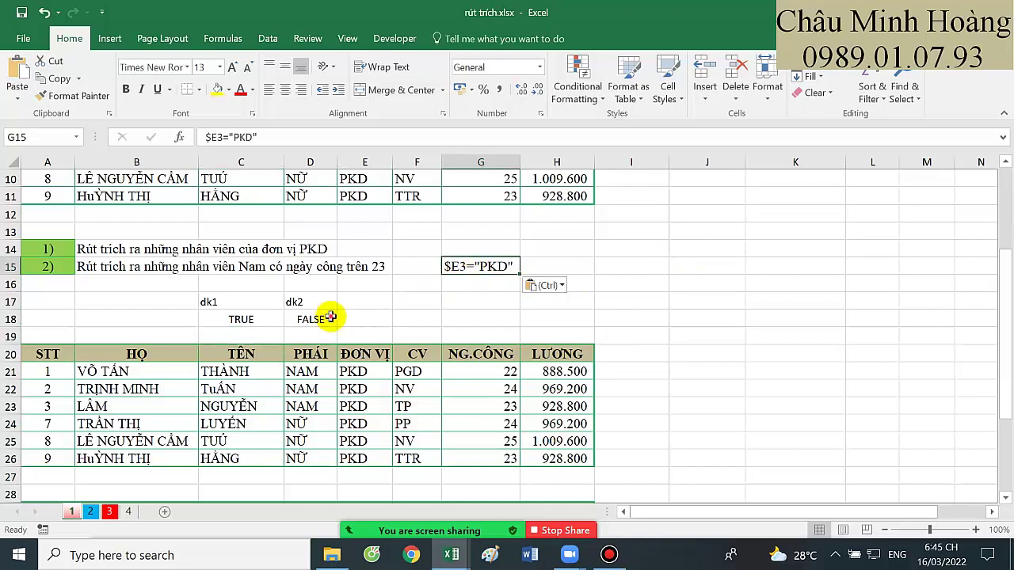
{"action": "double_click", "coordinate": [331, 317]}
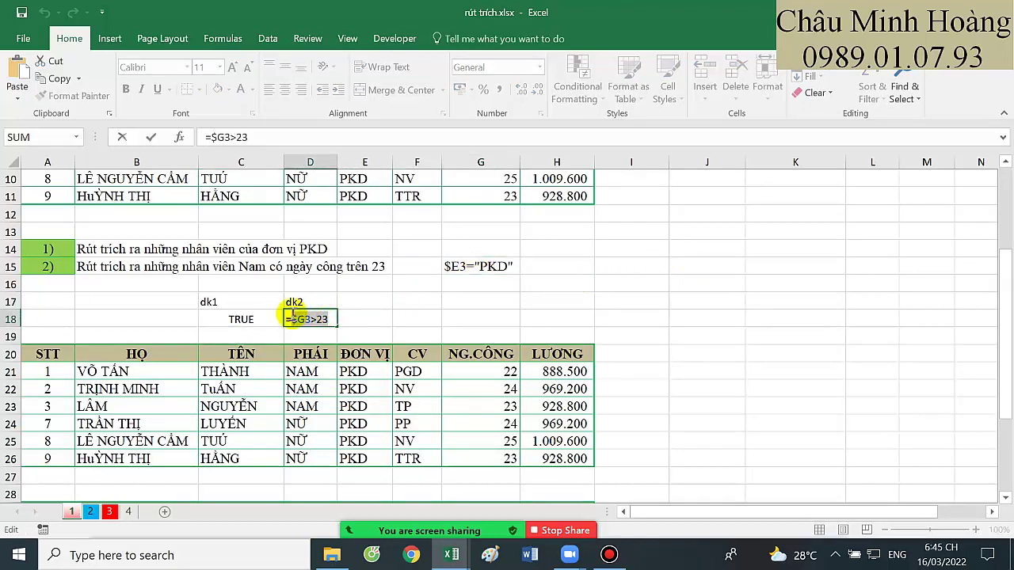
{"action": "key", "text": "Escape"}
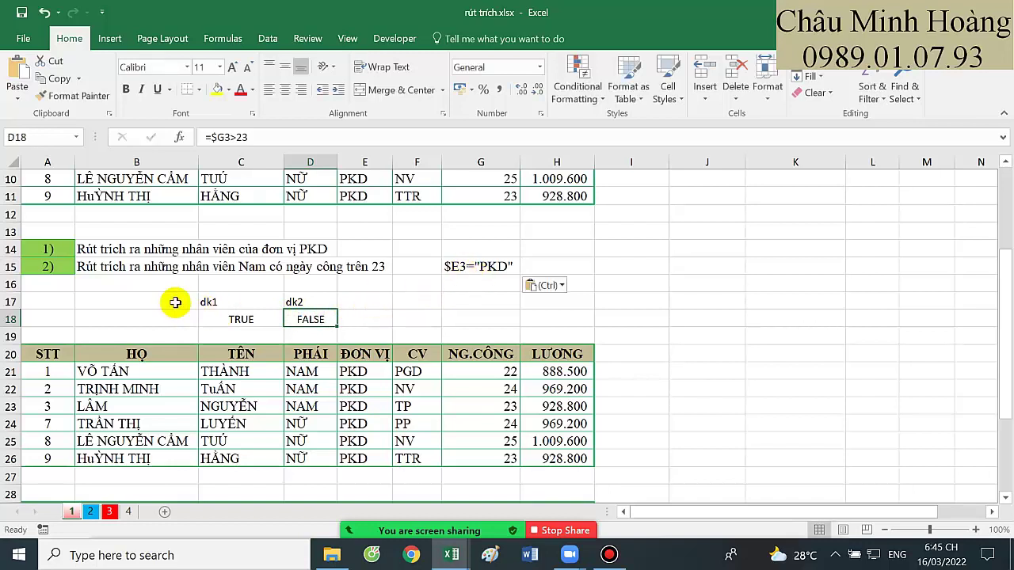
{"action": "left_click_drag", "start_coordinate": [176, 295], "coordinate": [564, 279]}
- Increase the font size of the $E3="PKD" text in G15 to 20
{"action": "left_click", "coordinate": [481, 267]}
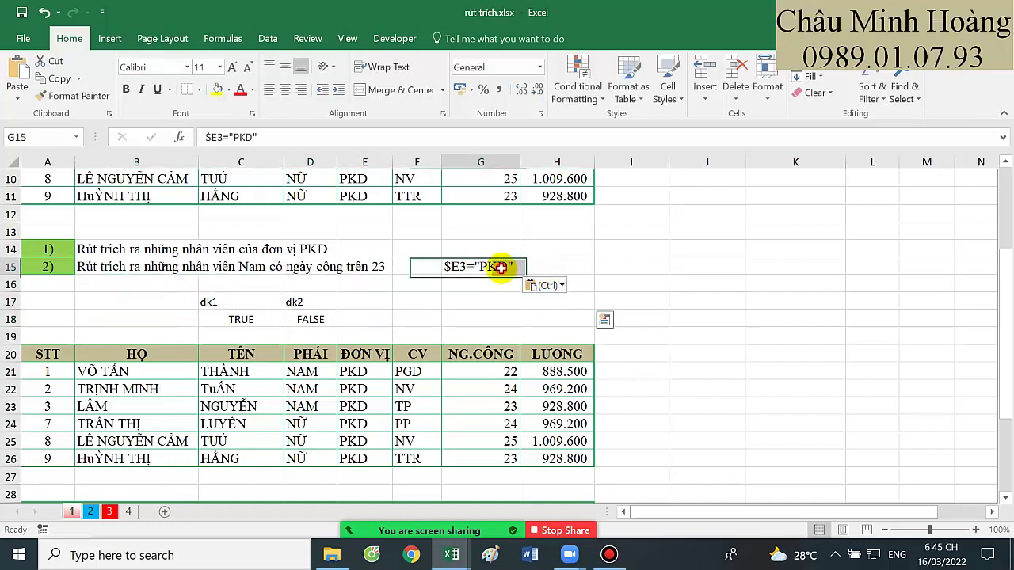
{"action": "left_click", "coordinate": [231, 69]}
{"action": "left_click", "coordinate": [231, 68]}
{"action": "left_click", "coordinate": [231, 68]}
{"action": "left_click", "coordinate": [231, 69]}
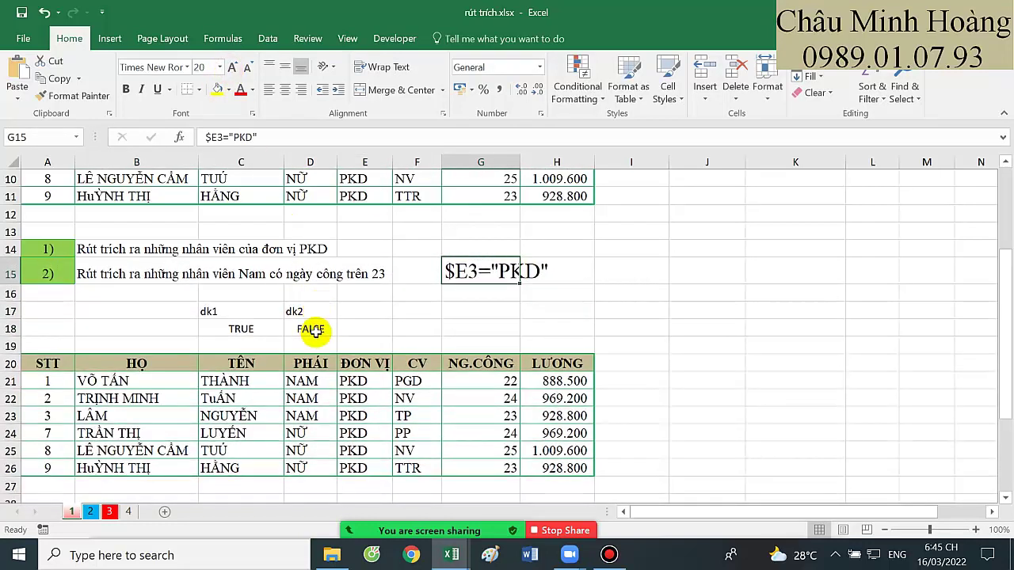
- Increase the font size of the dk2 criterion cell D18 to 16
{"action": "left_click", "coordinate": [315, 331]}
{"action": "left_click", "coordinate": [227, 67]}
{"action": "left_click", "coordinate": [227, 67]}
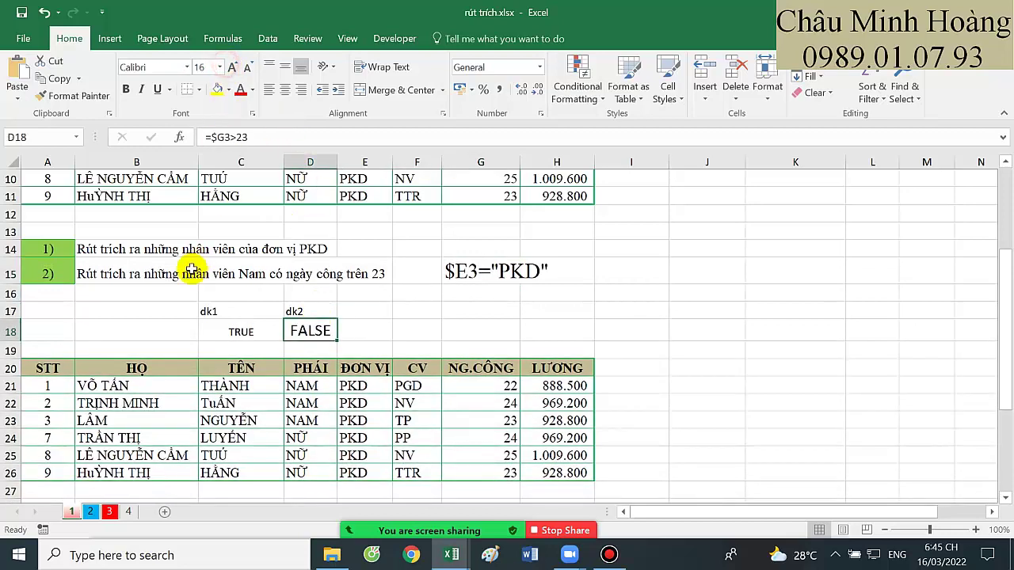
- Extend the dk2 criterion in D18 to =and($D3="NAM";$G3>23) so it also tests the PHÁI column
{"action": "double_click", "coordinate": [293, 331]}
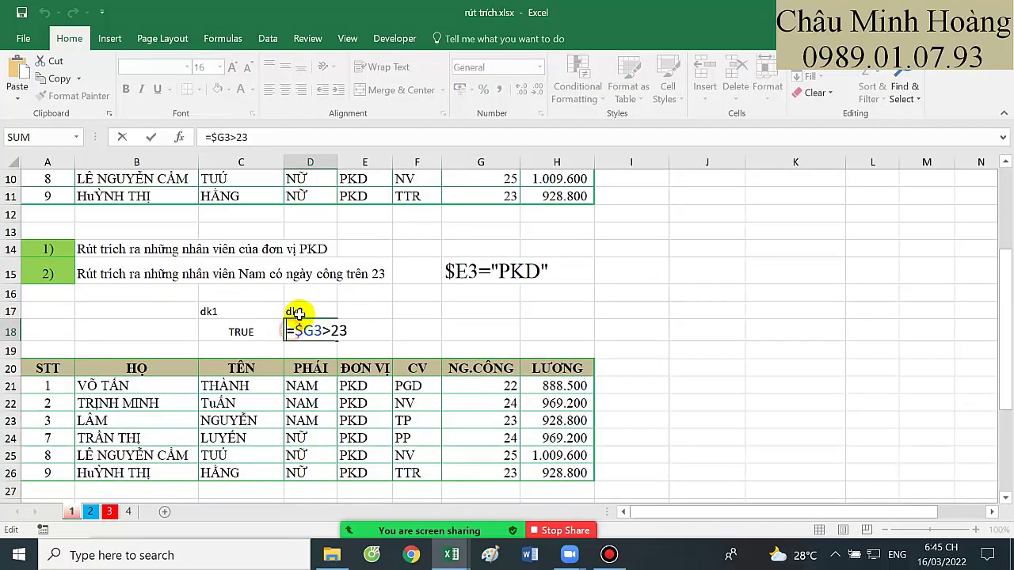
{"action": "type", "text": "and("}
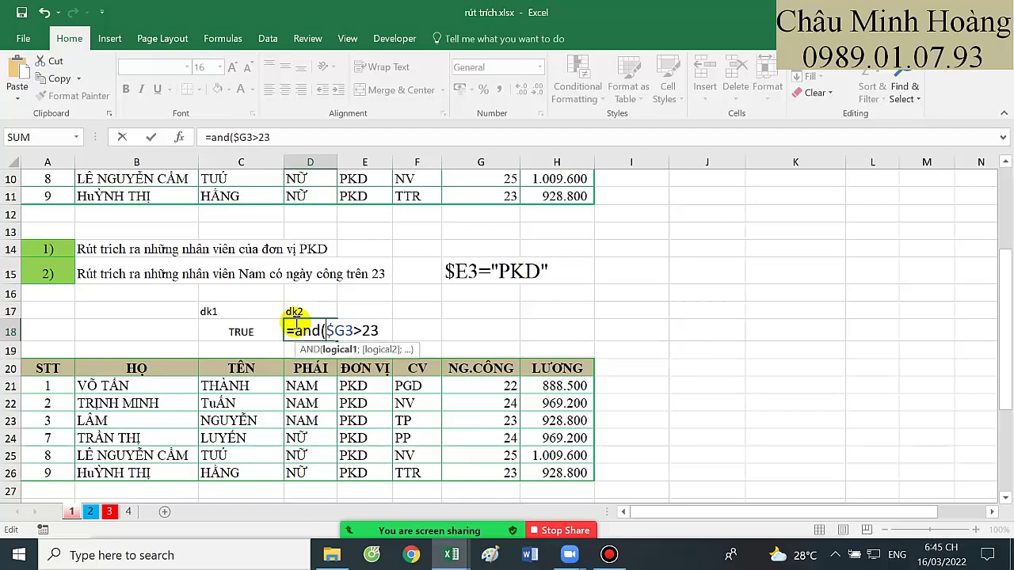
{"action": "scroll", "coordinate": [315, 320], "scroll_direction": "up", "scroll_amount": 3}
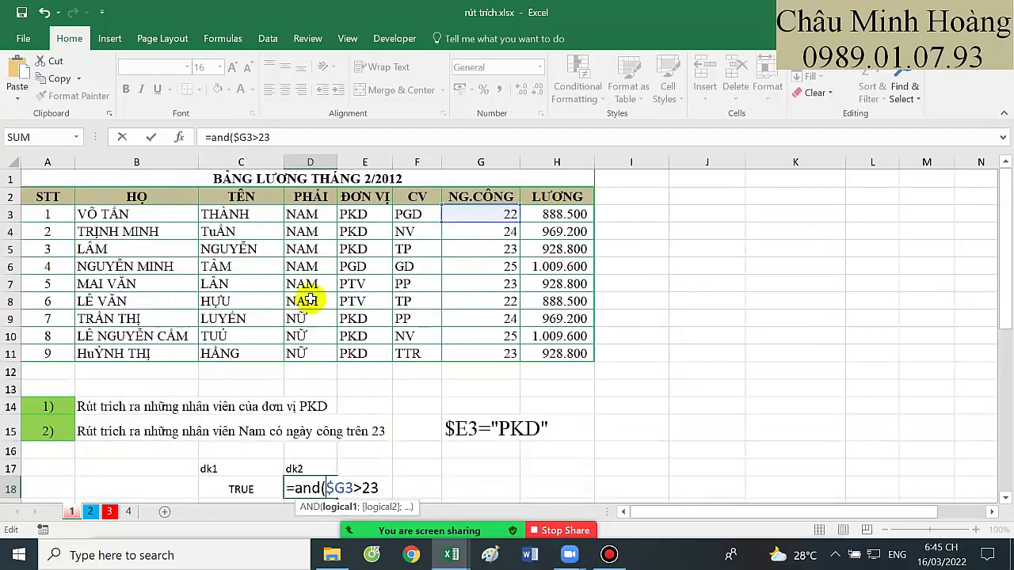
{"action": "left_click", "coordinate": [298, 216]}
{"action": "key", "text": "F4"}
{"action": "key", "text": "F4"}
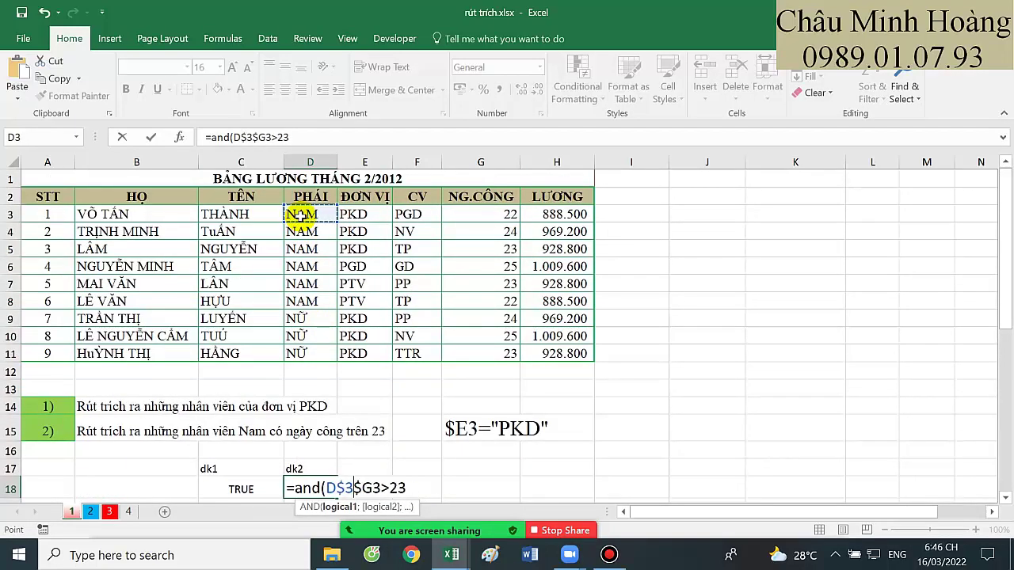
{"action": "type", "text": "=\"N"}
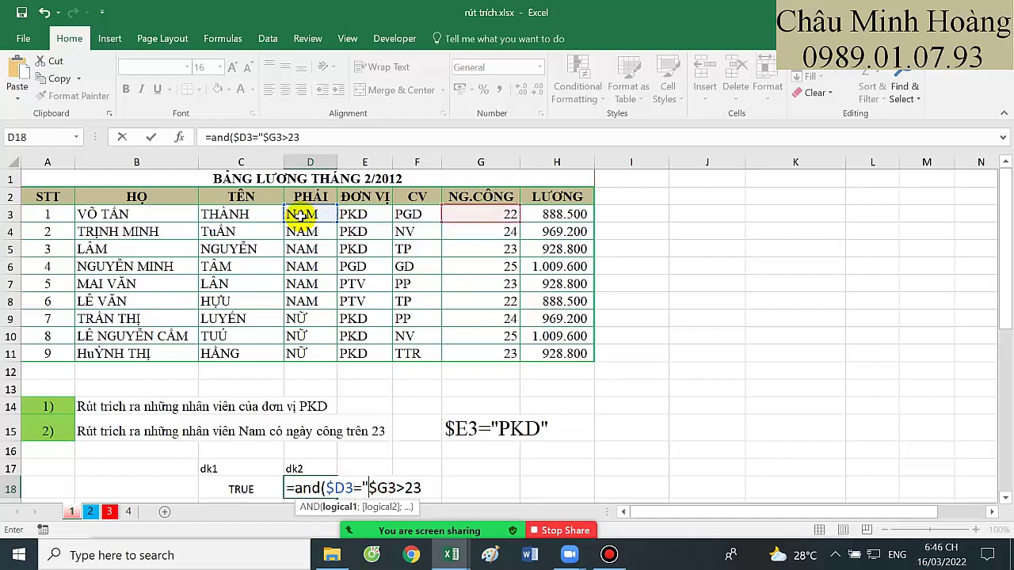
{"action": "type", "text": "AM\";"}
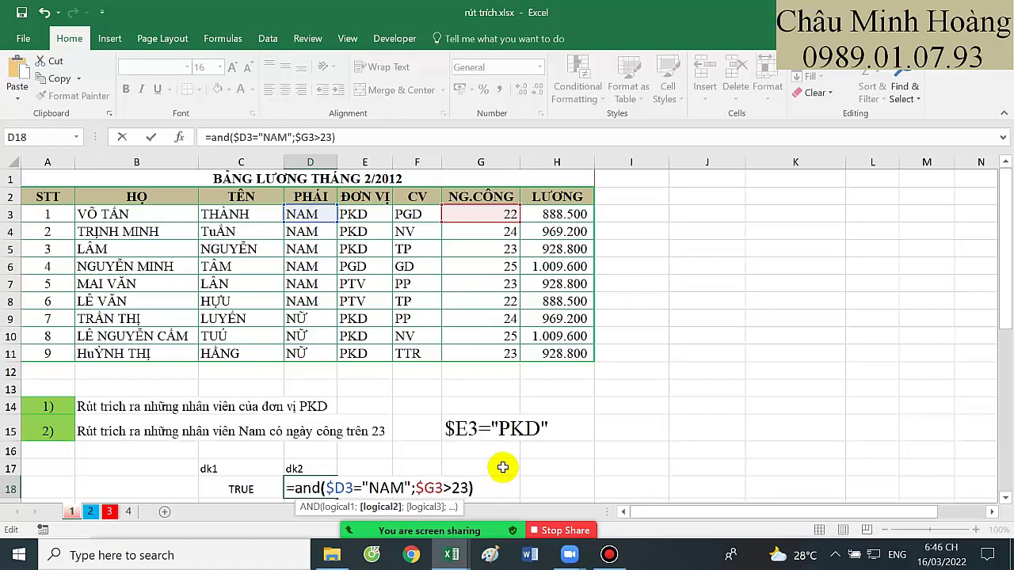
{"action": "key", "text": "End"}
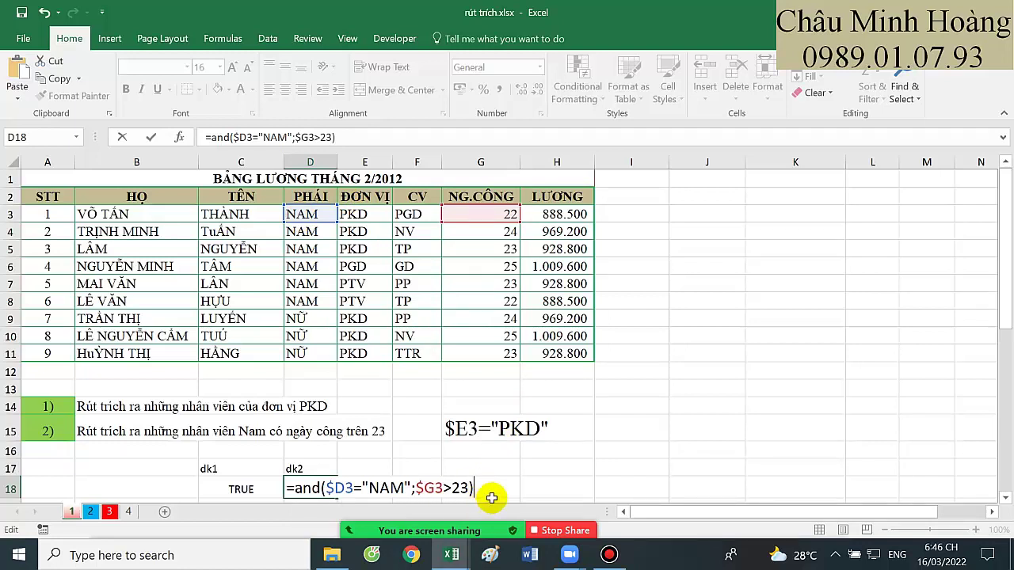
- Copy the dk2 formula from D18 without its equals sign and paste it into G16 as the text and($D3="NAM";$G3>23)
{"action": "left_click_drag", "start_coordinate": [474, 489], "coordinate": [298, 475]}
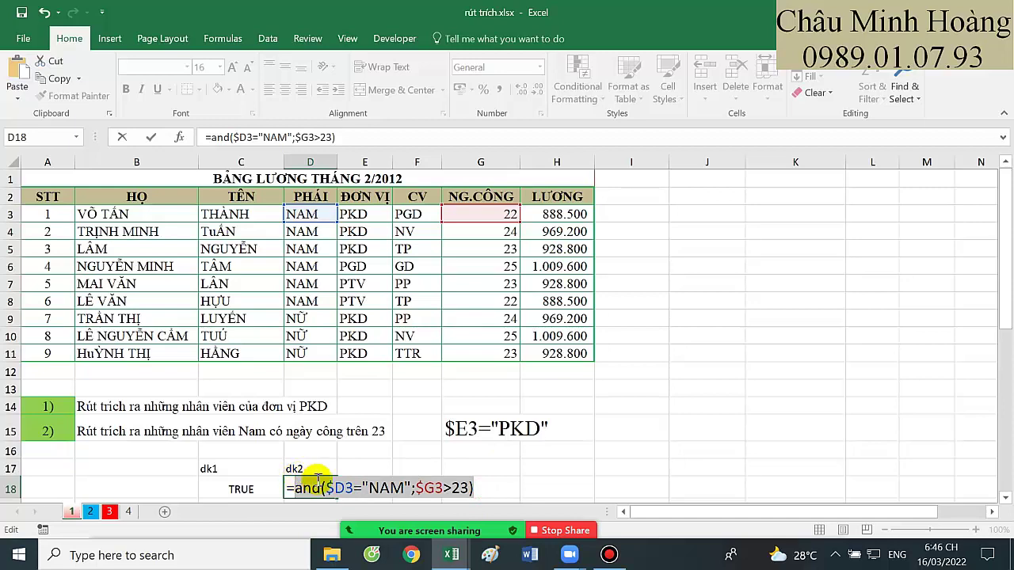
{"action": "key", "text": "ctrl+c"}
{"action": "key", "text": "Return"}
{"action": "left_click", "coordinate": [481, 433]}
{"action": "key", "text": "ctrl+v"}
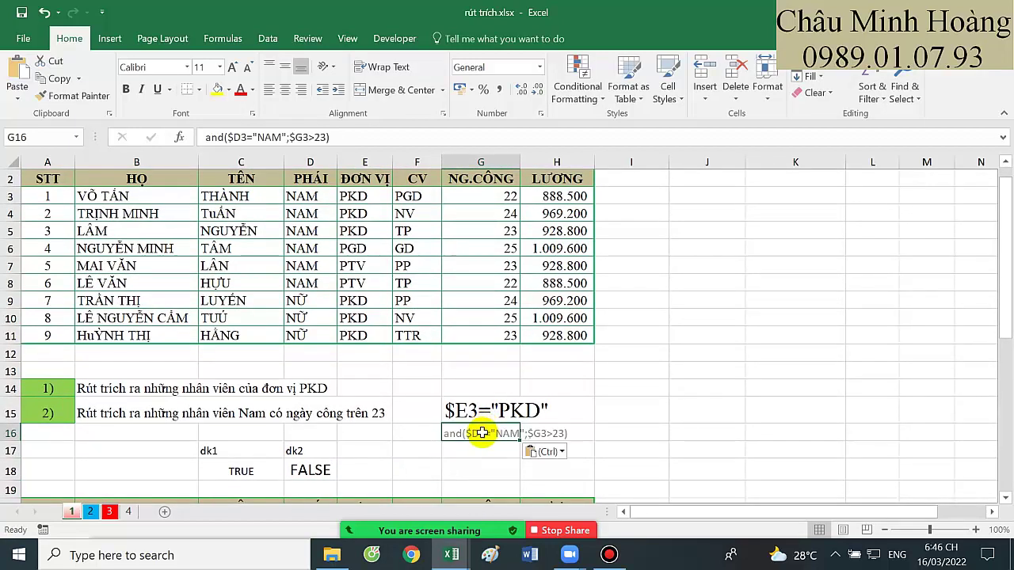
- Increase the font size of the pasted and($D3="NAM";$G3>23) text in G16 by three size increments
{"action": "left_click", "coordinate": [231, 68]}
{"action": "left_click", "coordinate": [231, 68]}
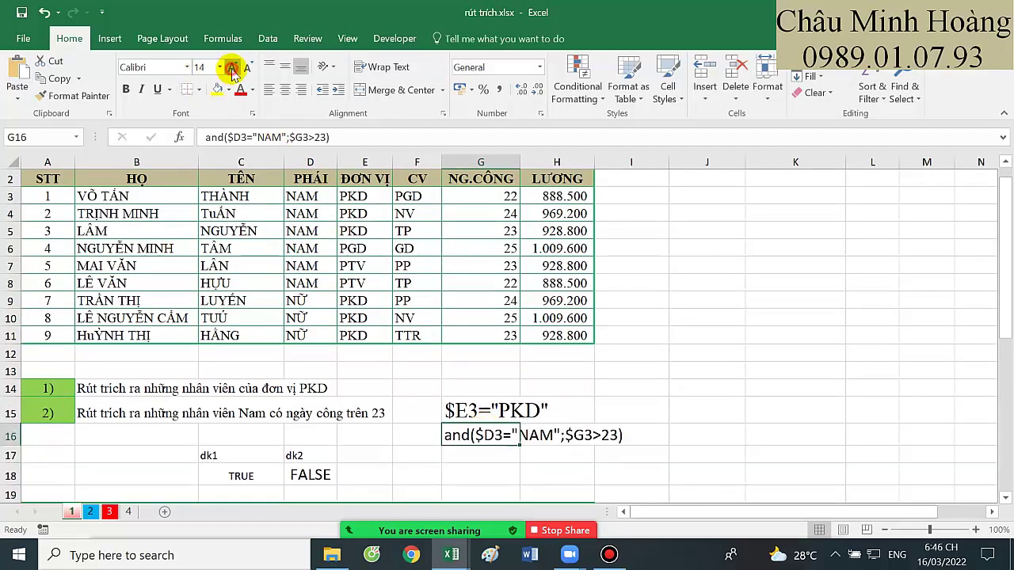
{"action": "left_click", "coordinate": [232, 68]}
- Run an Advanced Filter on A2:H11 with the dk1 criteria range C17:C18, copying the matching records to B36
{"action": "left_click", "coordinate": [269, 38]}
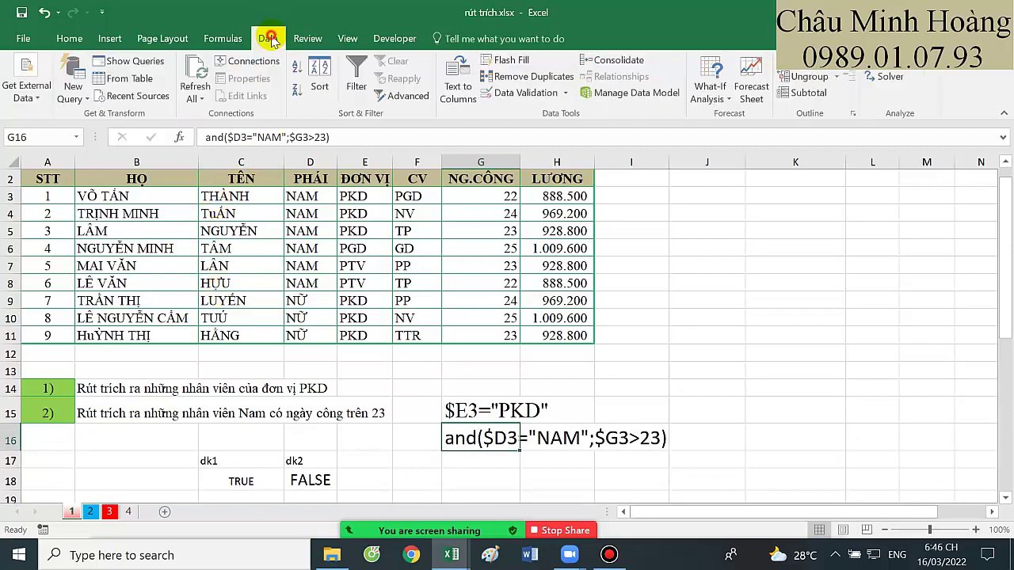
{"action": "left_click", "coordinate": [401, 95]}
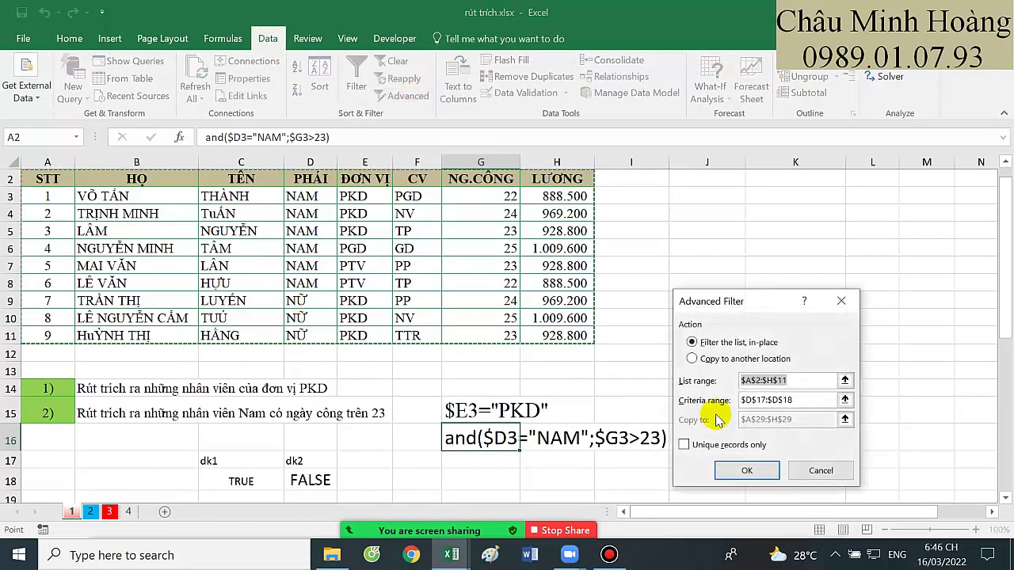
{"action": "left_click", "coordinate": [749, 359]}
{"action": "left_click_drag", "start_coordinate": [798, 380], "coordinate": [725, 379]}
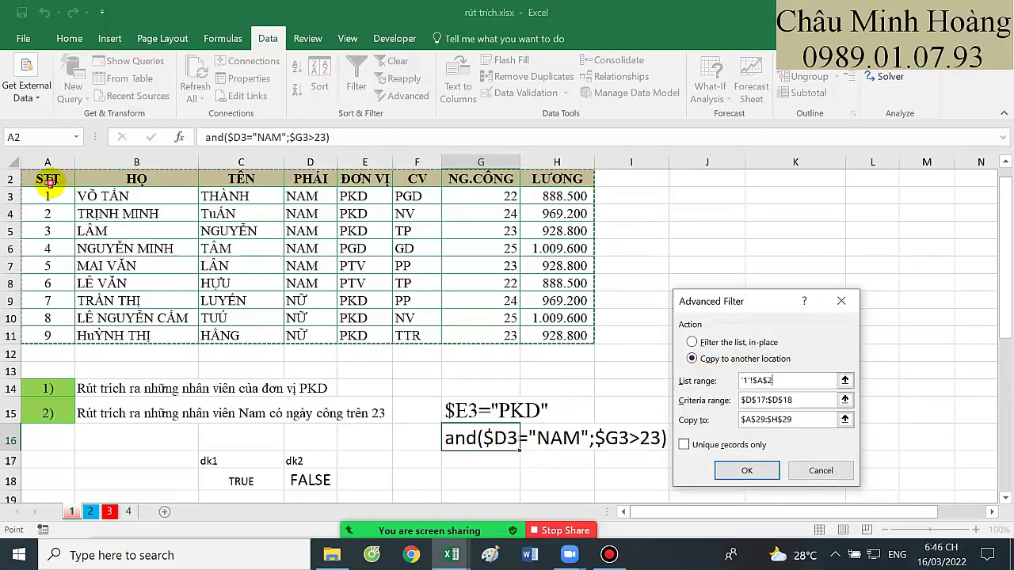
{"action": "left_click_drag", "start_coordinate": [57, 180], "coordinate": [561, 335]}
{"action": "left_click_drag", "start_coordinate": [821, 401], "coordinate": [679, 389]}
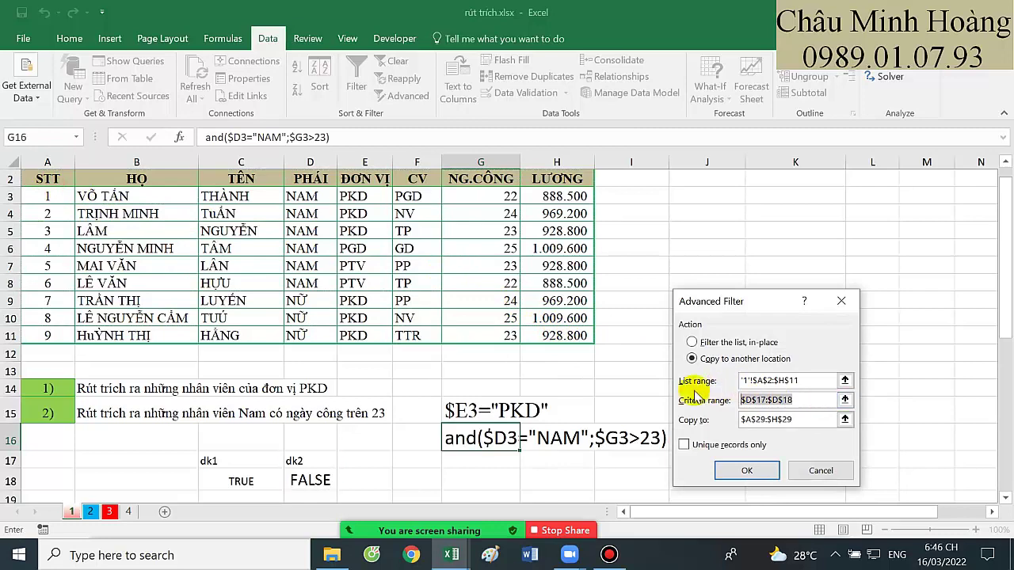
{"action": "left_click_drag", "start_coordinate": [247, 461], "coordinate": [253, 479]}
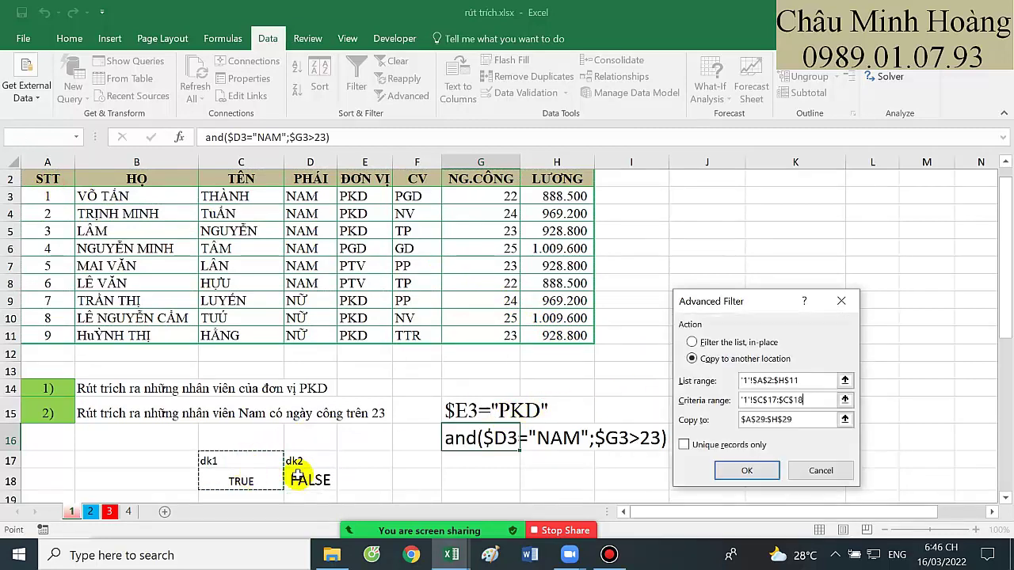
{"action": "scroll", "coordinate": [238, 385], "scroll_direction": "down", "scroll_amount": 8}
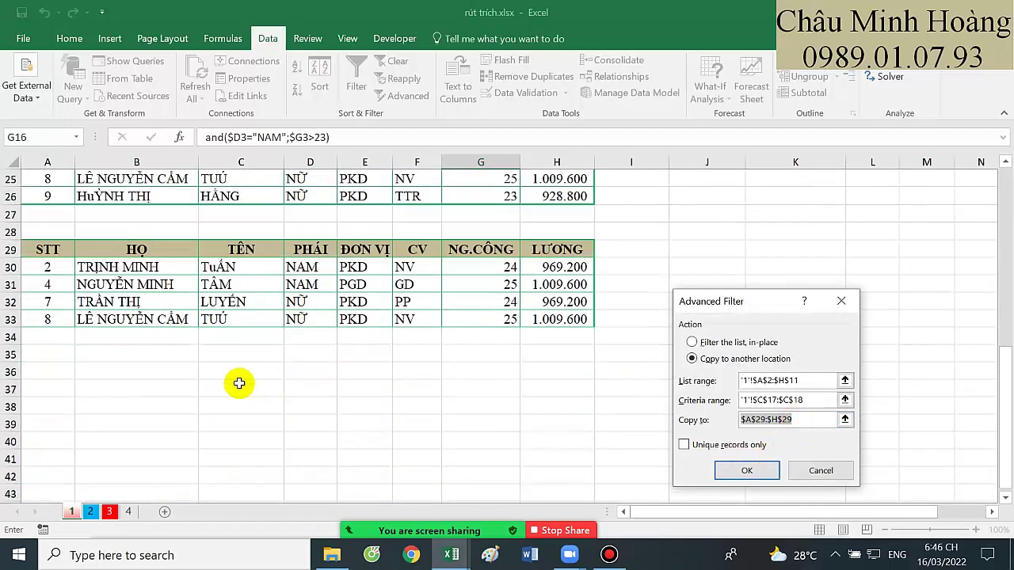
{"action": "left_click", "coordinate": [80, 374]}
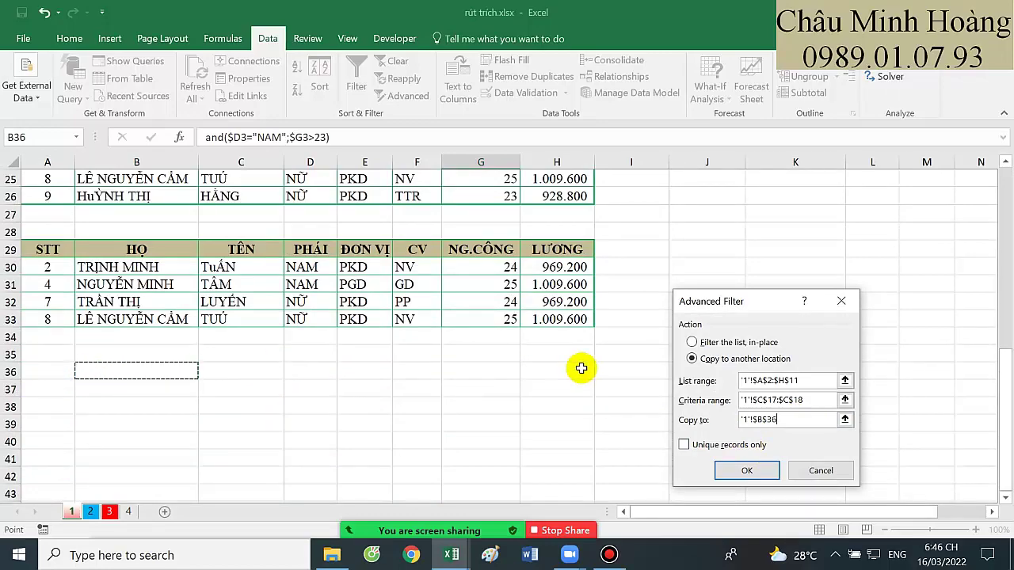
{"action": "left_click", "coordinate": [747, 472]}
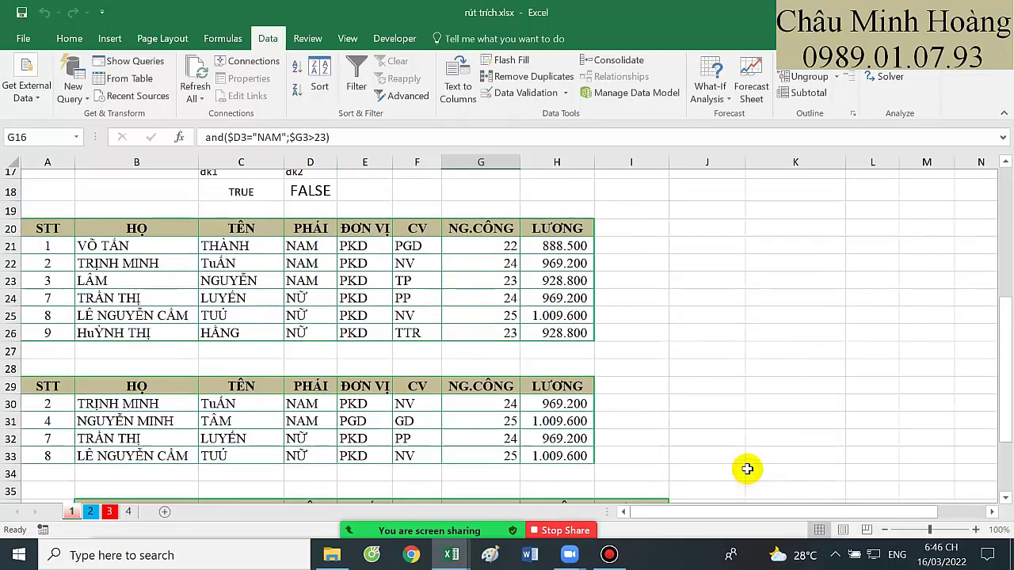
- Set up another Advanced Filter that copies to another location, using A2:H11 as the list range
{"action": "scroll", "coordinate": [369, 351], "scroll_direction": "down", "scroll_amount": 7}
{"action": "scroll", "coordinate": [220, 350], "scroll_direction": "up", "scroll_amount": 2}
{"action": "scroll", "coordinate": [222, 349], "scroll_direction": "up", "scroll_amount": 1}
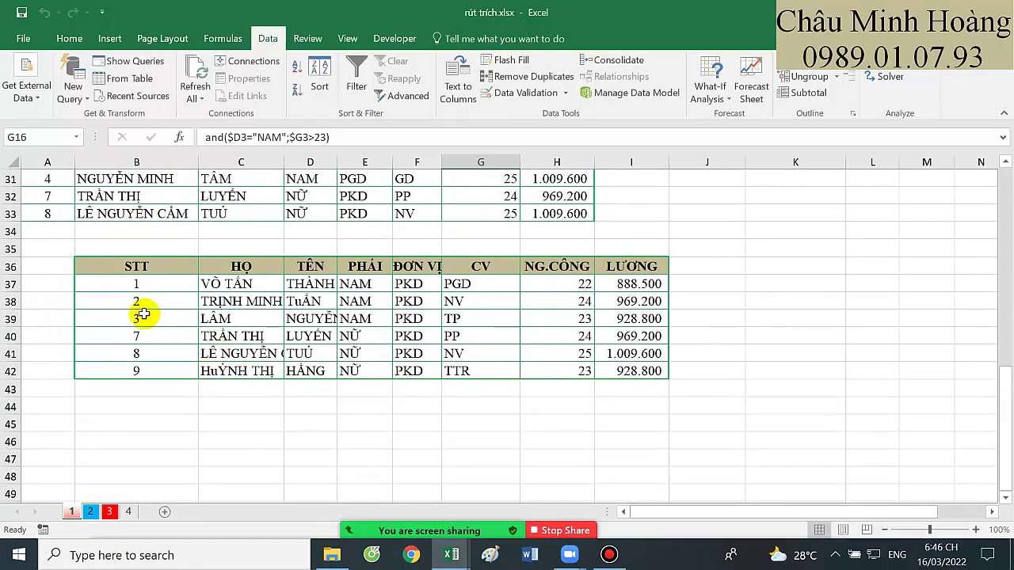
{"action": "scroll", "coordinate": [151, 329], "scroll_direction": "up", "scroll_amount": 4}
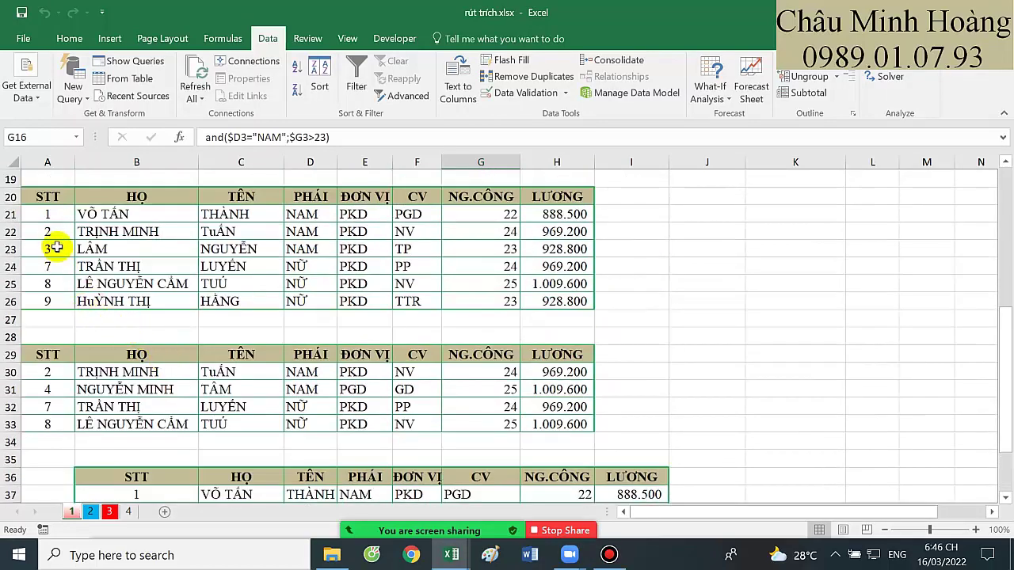
{"action": "scroll", "coordinate": [119, 262], "scroll_direction": "up", "scroll_amount": 2}
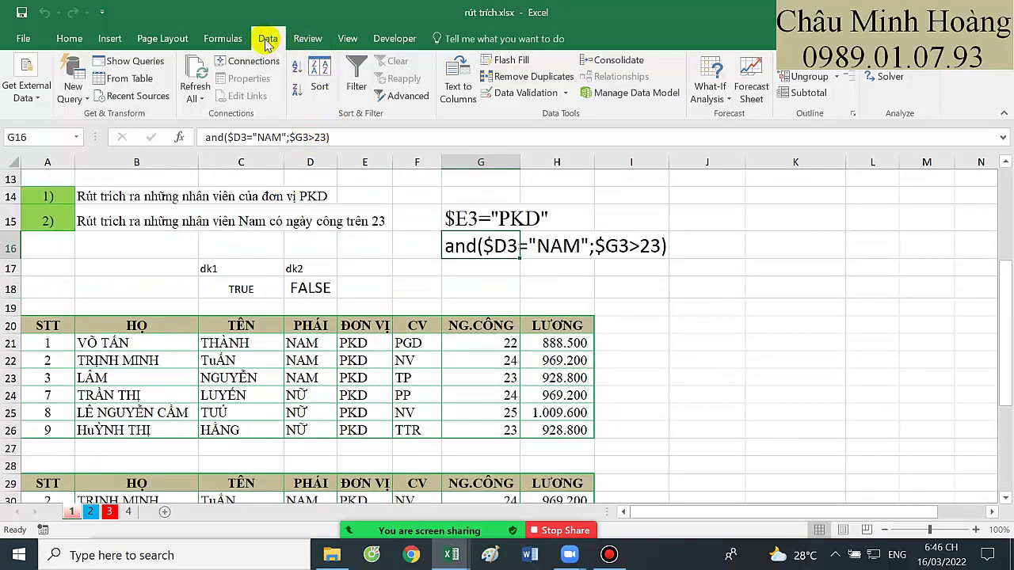
{"action": "left_click", "coordinate": [409, 103]}
{"action": "left_click", "coordinate": [719, 358]}
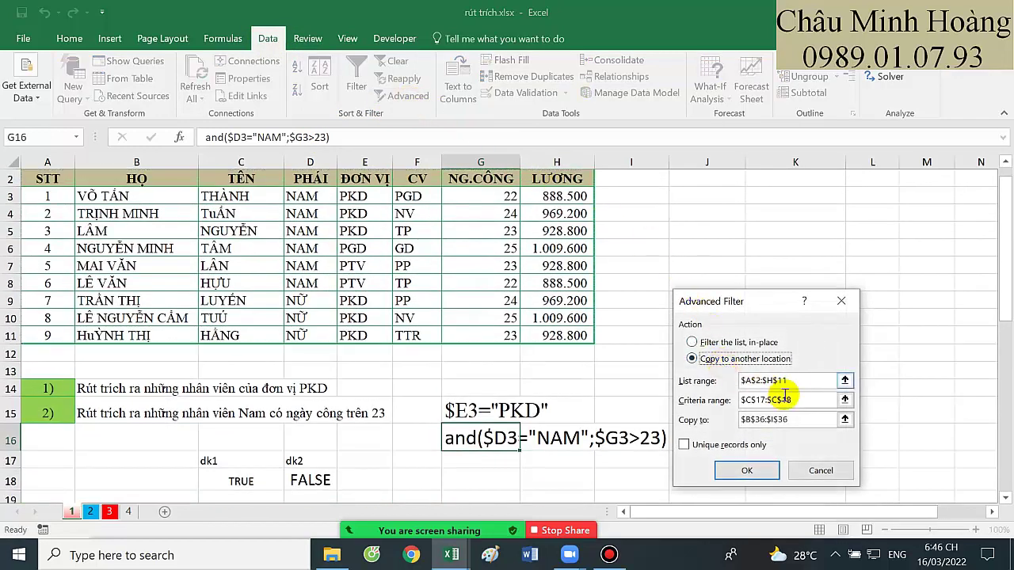
{"action": "left_click", "coordinate": [784, 381]}
{"action": "left_click", "coordinate": [55, 181]}
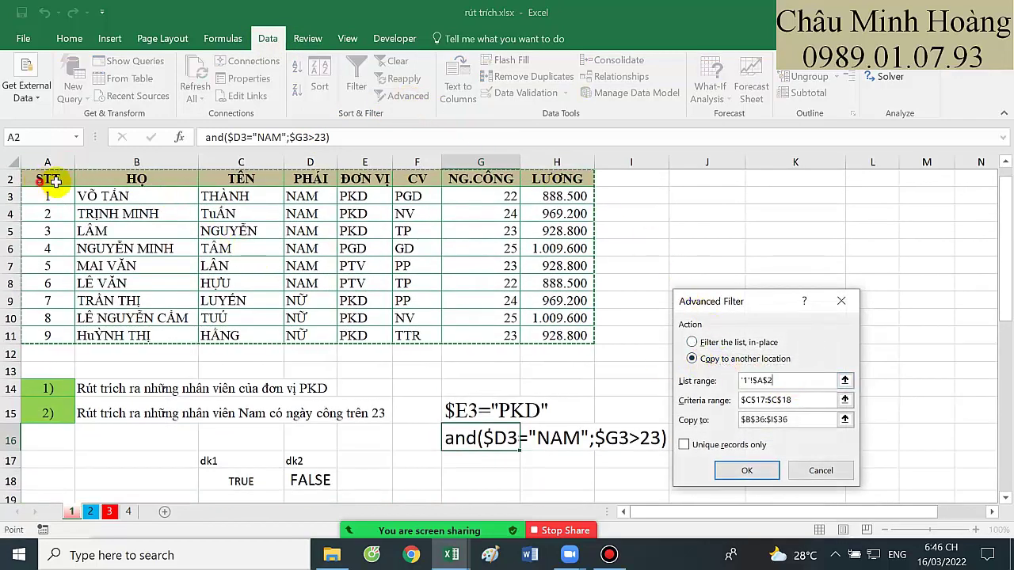
{"action": "left_click_drag", "start_coordinate": [56, 181], "coordinate": [537, 328]}
- Set the criteria range to the dk2 cells D17:D18 and extract the matching records to B44
{"action": "left_click", "coordinate": [796, 400]}
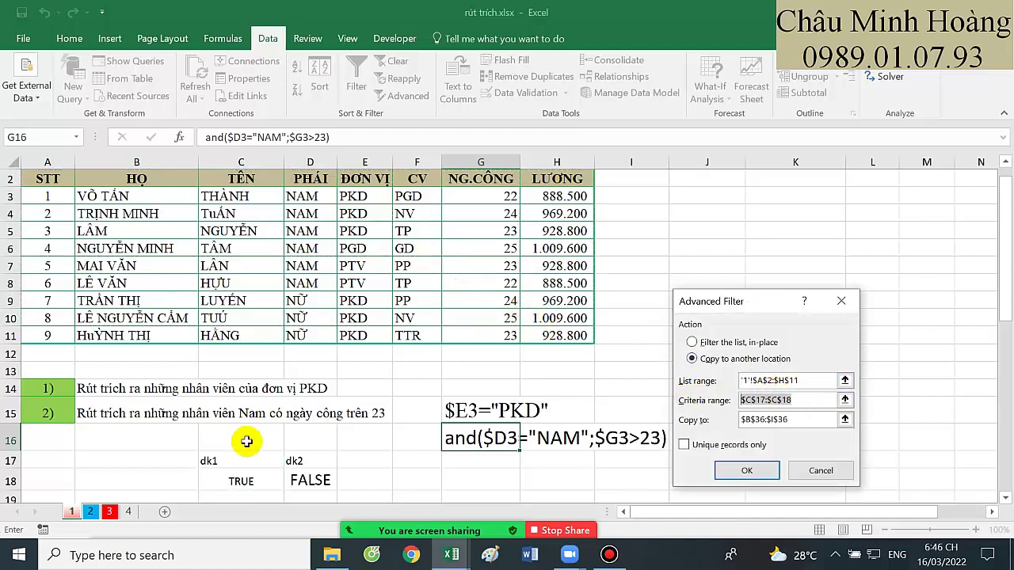
{"action": "left_click_drag", "start_coordinate": [305, 459], "coordinate": [311, 478]}
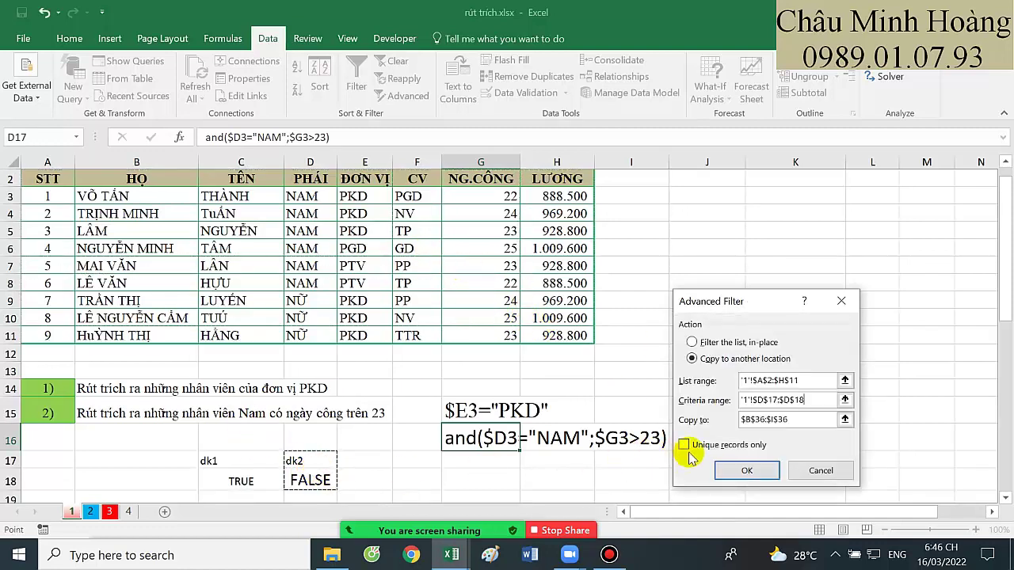
{"action": "left_click", "coordinate": [798, 420]}
{"action": "scroll", "coordinate": [860, 414], "scroll_direction": "down", "scroll_amount": 9}
{"action": "left_click", "coordinate": [174, 466]}
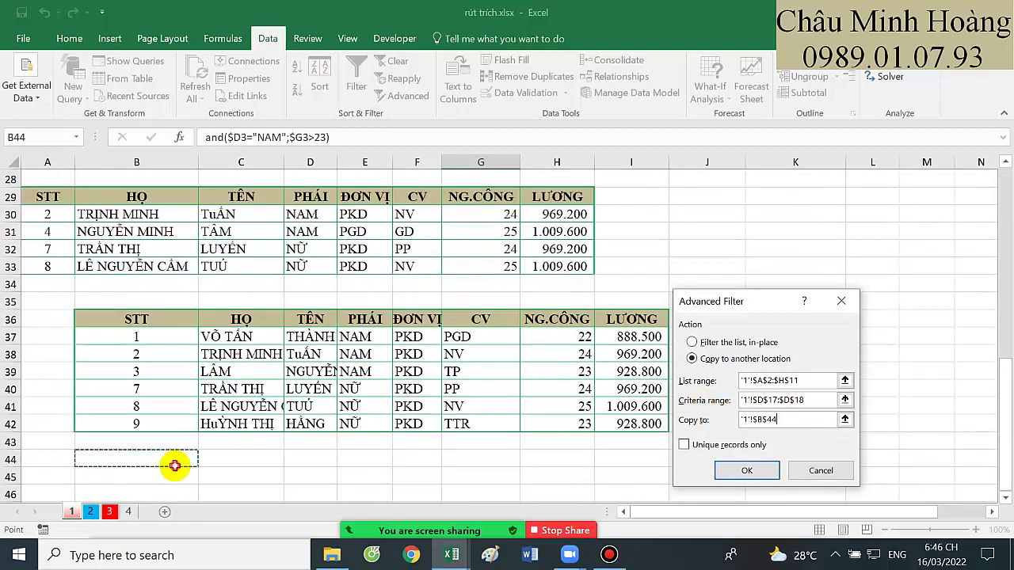
{"action": "left_click", "coordinate": [721, 470]}
- Compare the records extracted below B44 with the earlier extract in A30:H33 and the criteria text beside the tasks
{"action": "scroll", "coordinate": [377, 322], "scroll_direction": "down", "scroll_amount": 5}
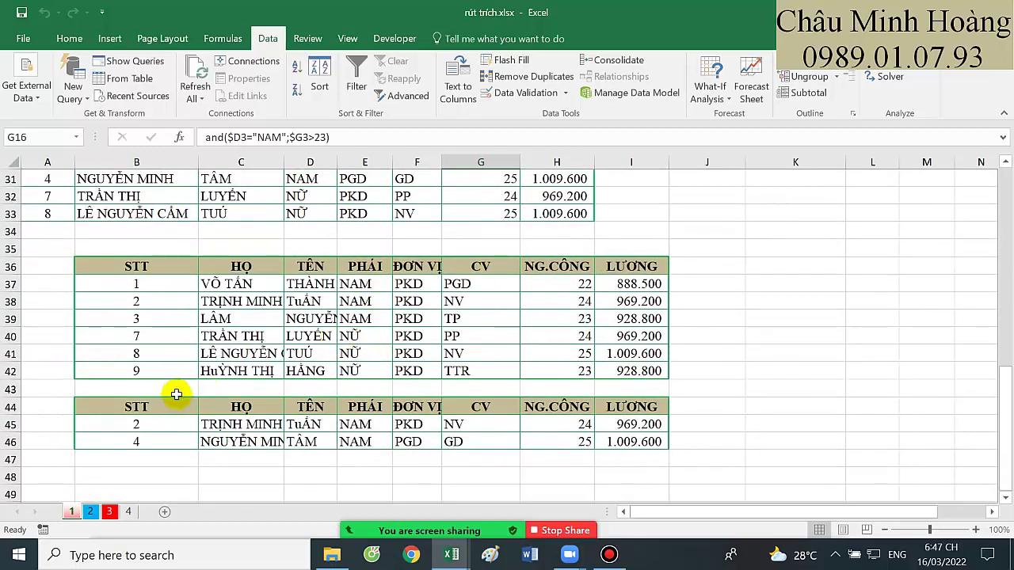
{"action": "left_click", "coordinate": [169, 426]}
{"action": "left_click_drag", "start_coordinate": [169, 426], "coordinate": [525, 425]}
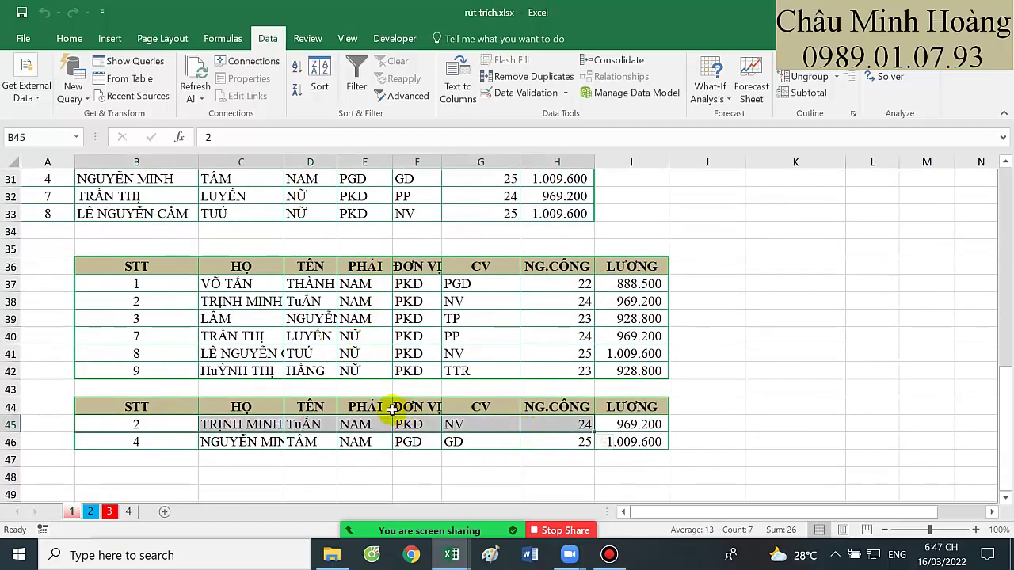
{"action": "scroll", "coordinate": [396, 409], "scroll_direction": "up", "scroll_amount": 3}
{"action": "left_click_drag", "start_coordinate": [67, 319], "coordinate": [550, 371]}
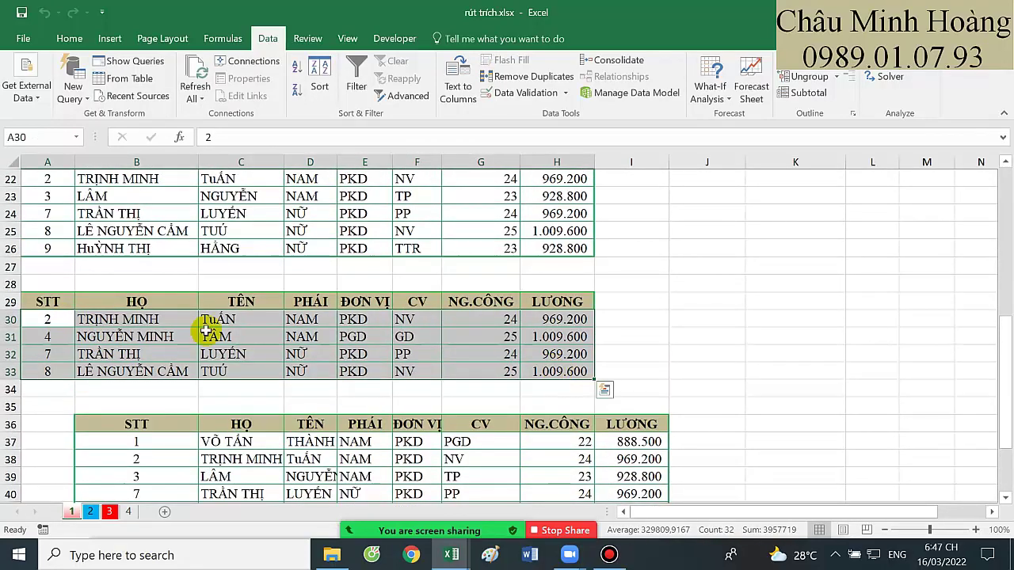
{"action": "scroll", "coordinate": [458, 331], "scroll_direction": "up", "scroll_amount": 4}
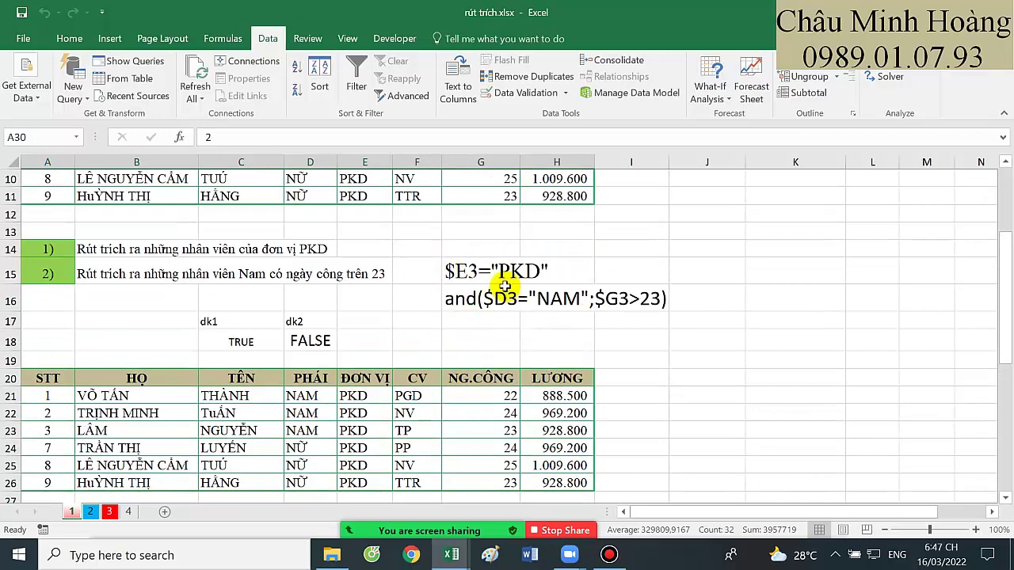
- On sheet 2, increase the font size of the dk1, dk2 and dk3 criterion cells C21:E21 to 18
{"action": "left_click", "coordinate": [92, 513]}
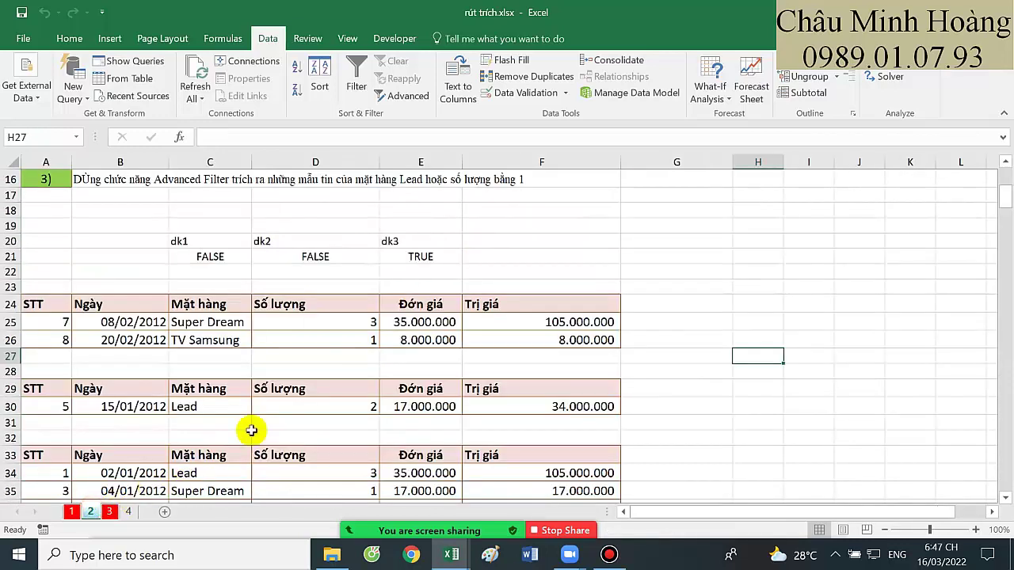
{"action": "scroll", "coordinate": [364, 309], "scroll_direction": "up", "scroll_amount": 3}
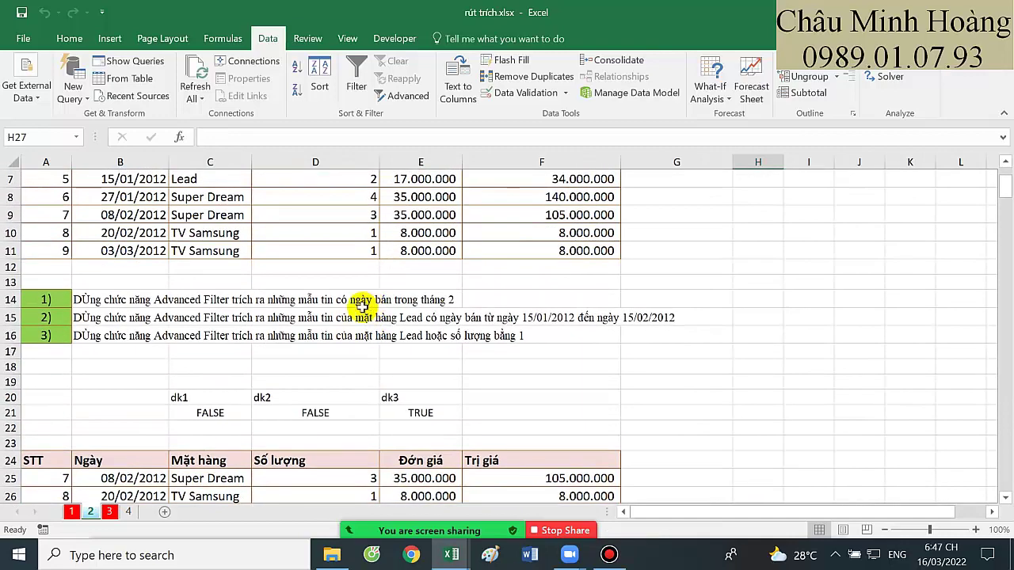
{"action": "left_click_drag", "start_coordinate": [219, 413], "coordinate": [443, 411]}
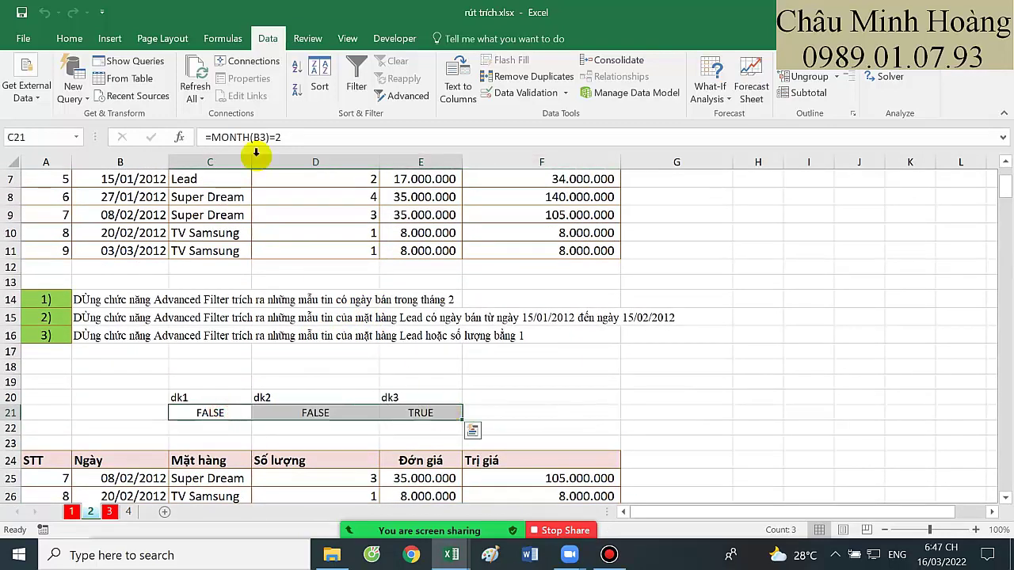
{"action": "left_click", "coordinate": [69, 38]}
{"action": "left_click", "coordinate": [233, 67]}
{"action": "left_click", "coordinate": [233, 67]}
{"action": "left_click", "coordinate": [233, 67]}
{"action": "left_click", "coordinate": [233, 68]}
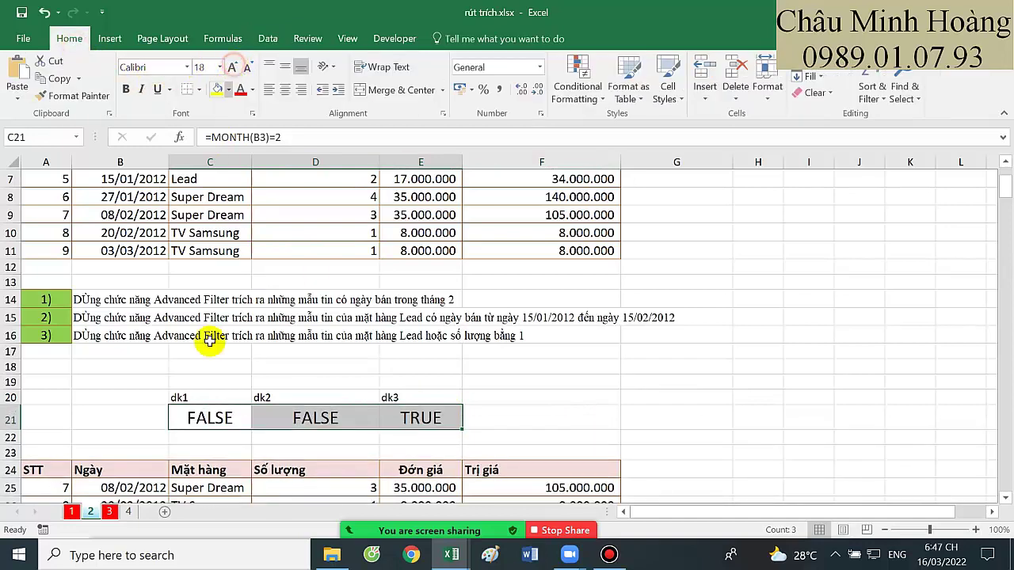
- Copy the dk1 formula from C21 without its equals sign and paste it into F17 as the text MONTH(B3)=2
{"action": "left_click", "coordinate": [204, 412]}
{"action": "double_click", "coordinate": [205, 418]}
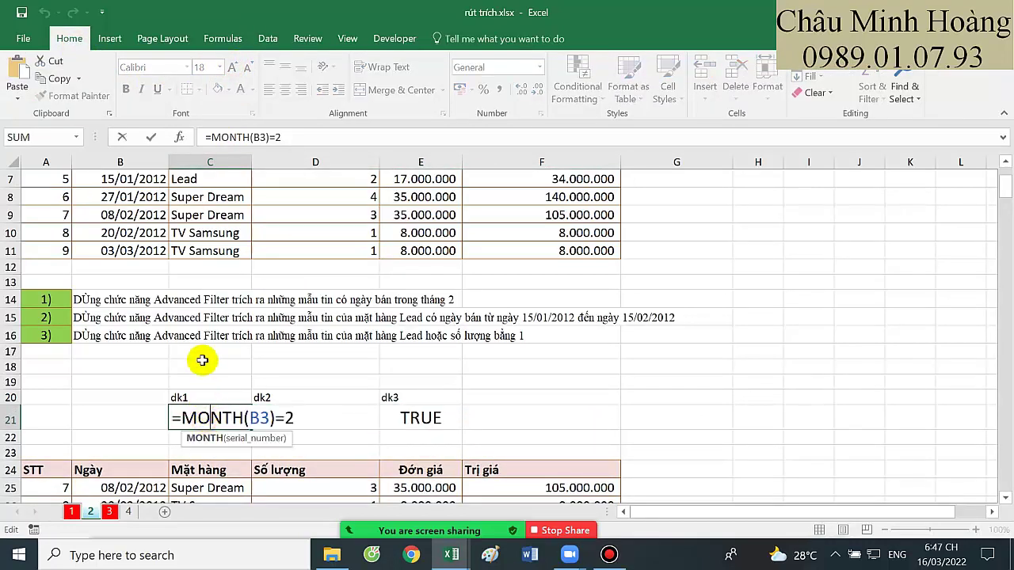
{"action": "scroll", "coordinate": [257, 352], "scroll_direction": "up", "scroll_amount": 2}
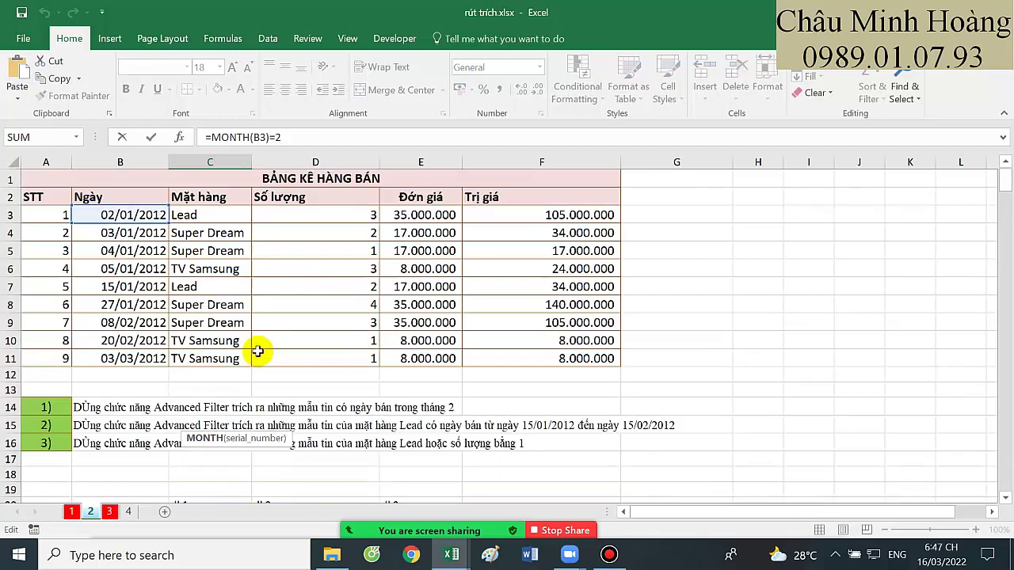
{"action": "scroll", "coordinate": [250, 344], "scroll_direction": "down", "scroll_amount": 3}
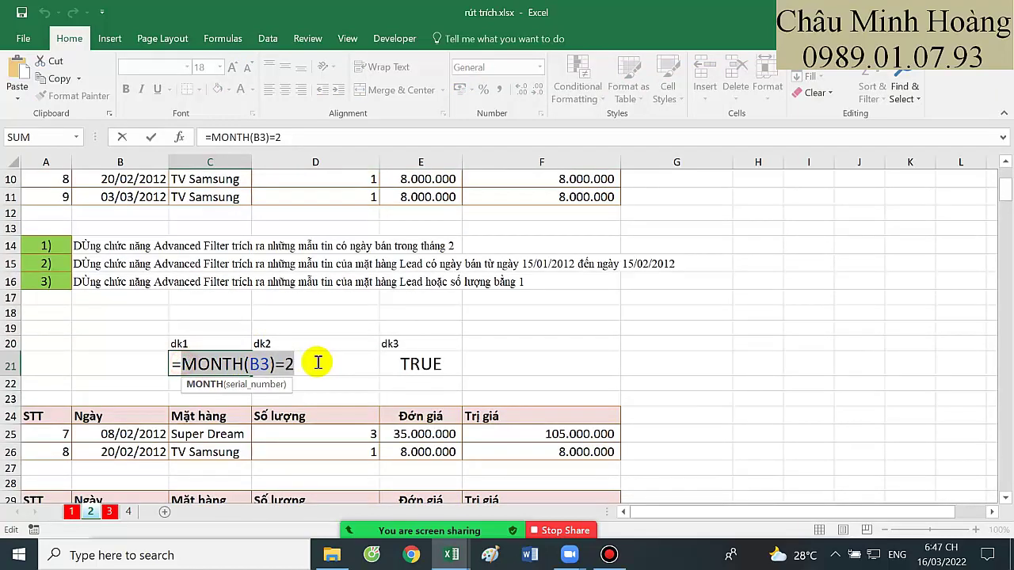
{"action": "key", "text": "Return"}
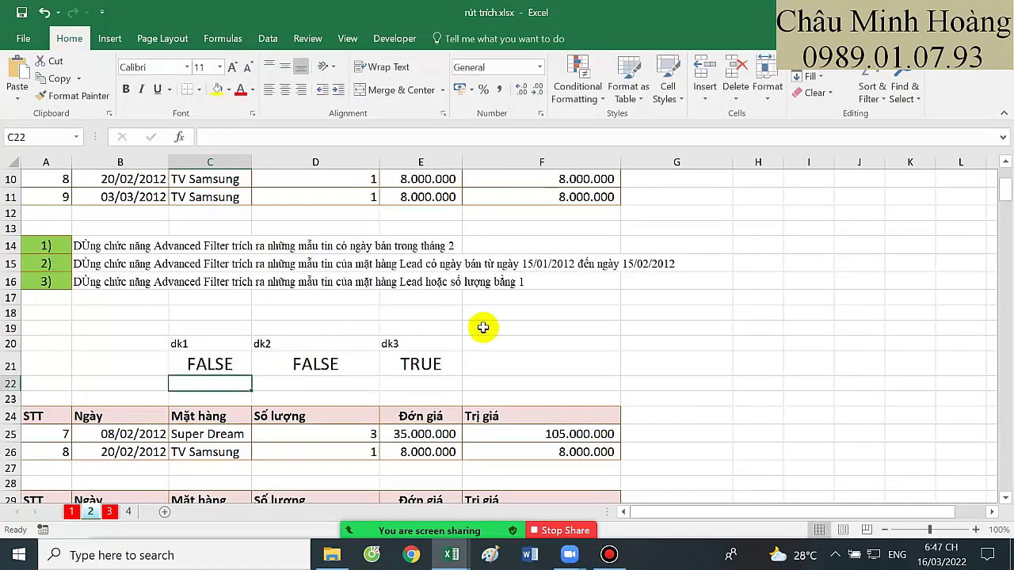
{"action": "left_click", "coordinate": [505, 300]}
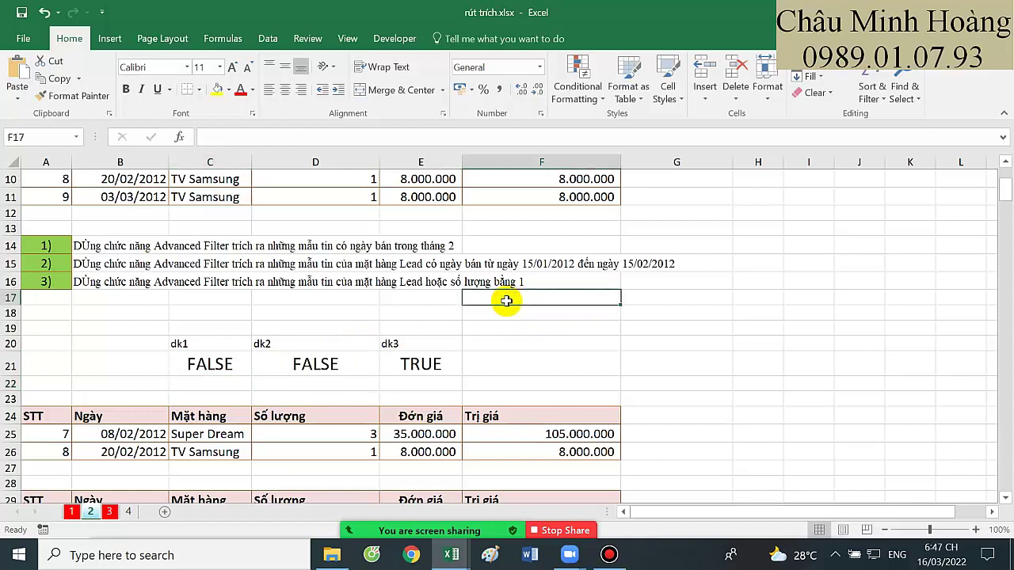
{"action": "key", "text": "ctrl+v"}
- Format F17:F21 in Times New Roman at font size 20
{"action": "left_click_drag", "start_coordinate": [508, 300], "coordinate": [520, 364]}
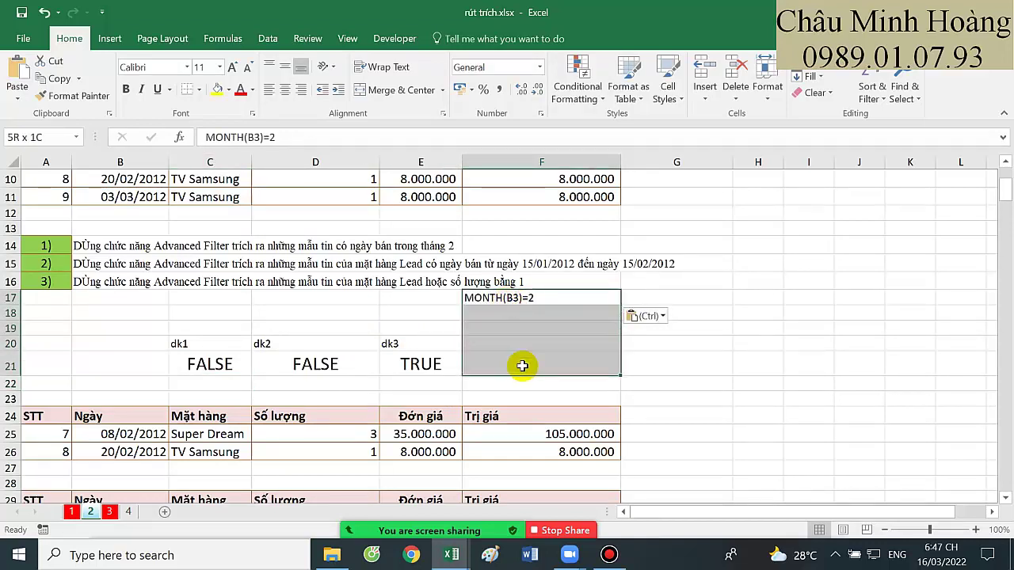
{"action": "left_click", "coordinate": [152, 69]}
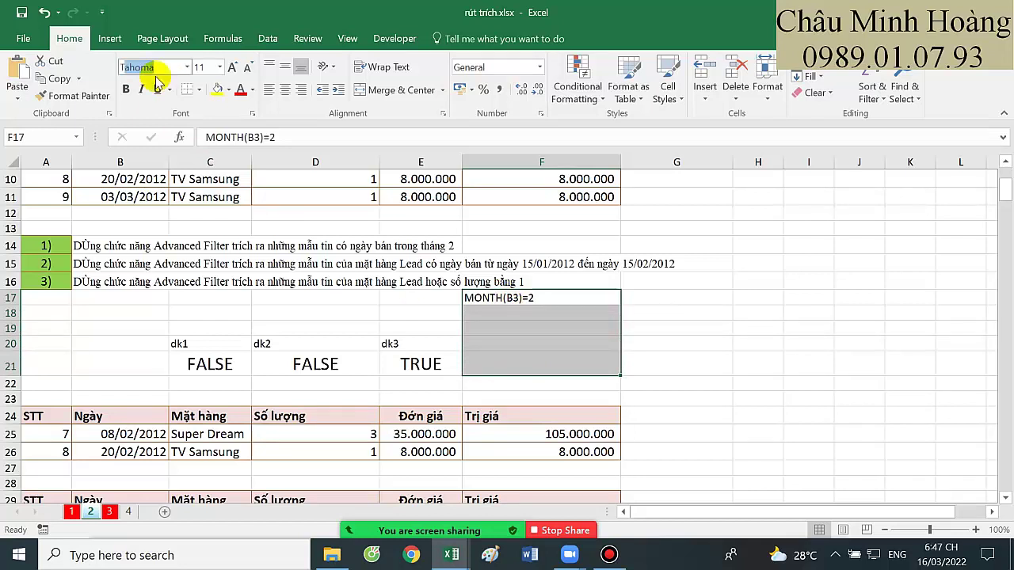
{"action": "key", "text": "Return"}
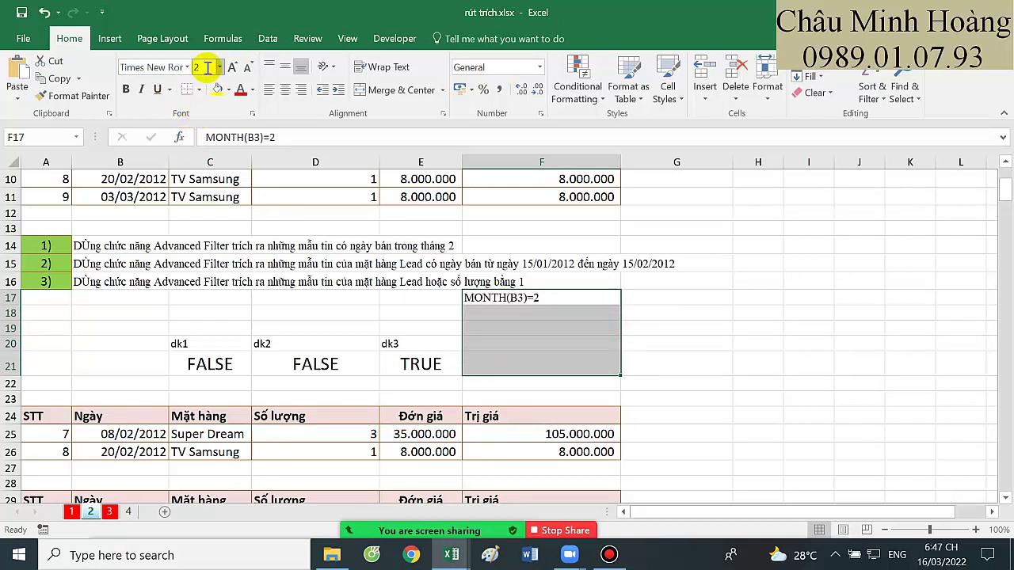
{"action": "key", "text": "Return"}
- Copy the dk2 formula from D21 without its equals sign and paste it as text into F18
{"action": "scroll", "coordinate": [265, 369], "scroll_direction": "down", "scroll_amount": 1}
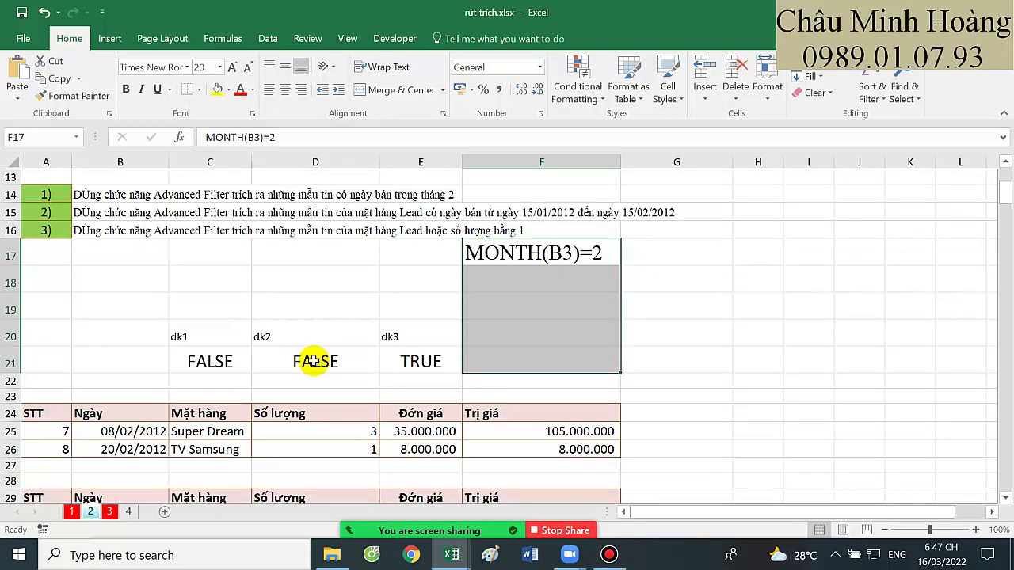
{"action": "double_click", "coordinate": [314, 361]}
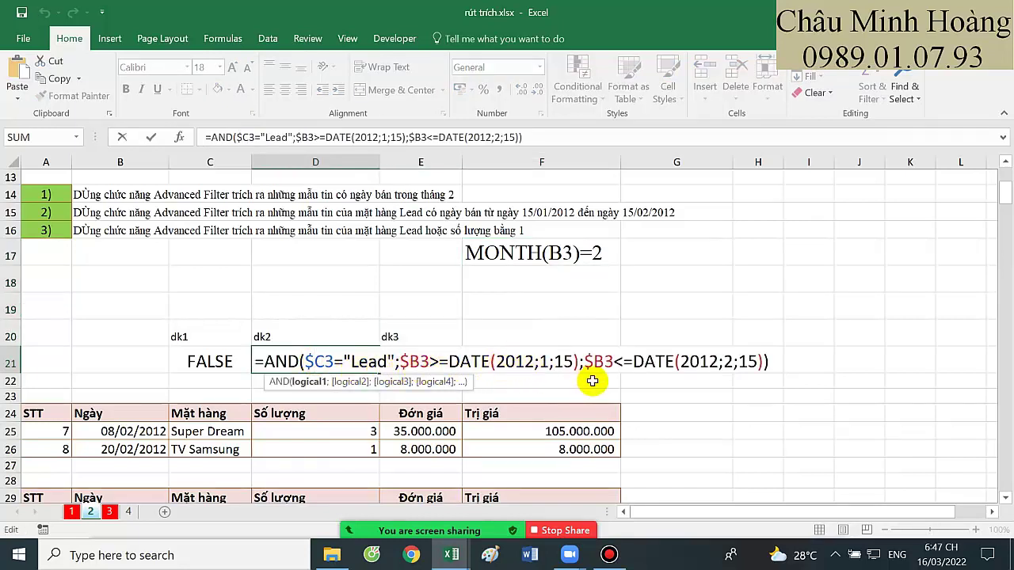
{"action": "left_click_drag", "start_coordinate": [779, 361], "coordinate": [269, 366]}
{"action": "key", "text": "ctrl+c"}
{"action": "key", "text": "Return"}
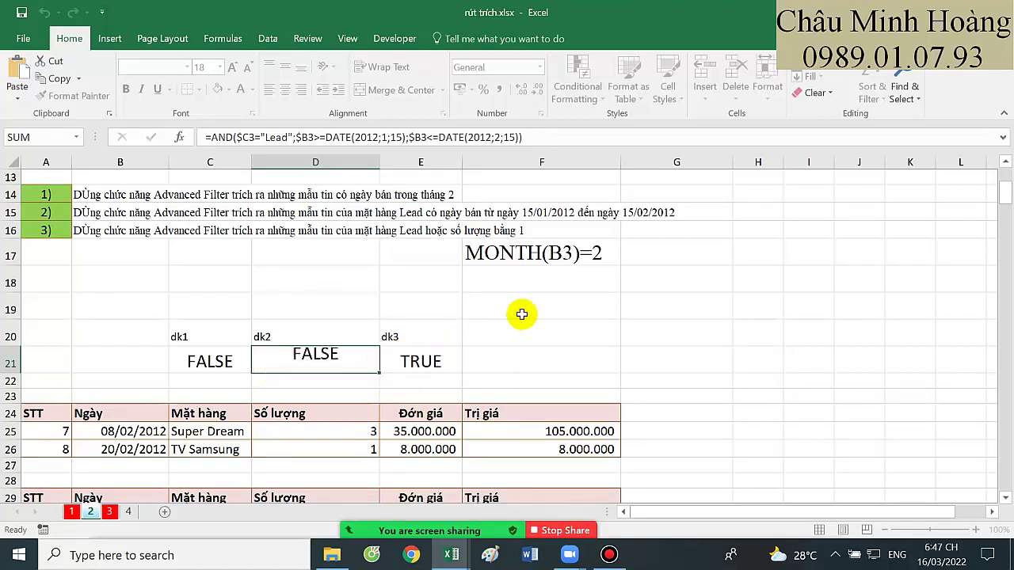
{"action": "left_click", "coordinate": [536, 272]}
{"action": "key", "text": "ctrl+v"}
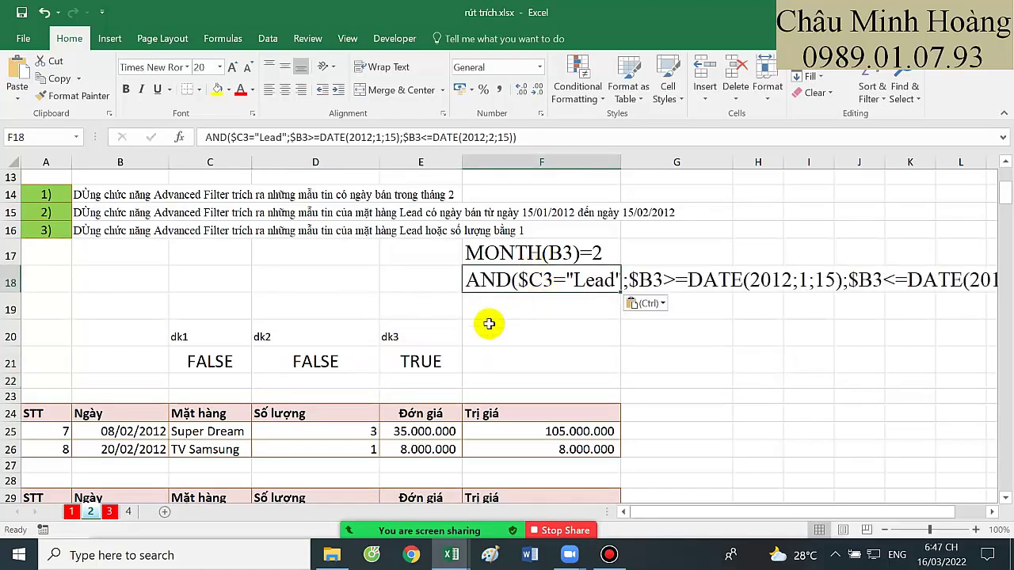
- Copy the dk3 formula from E21 without its equals sign and paste OR($C3="Lead";$D3=1) as text into F19
{"action": "double_click", "coordinate": [417, 358]}
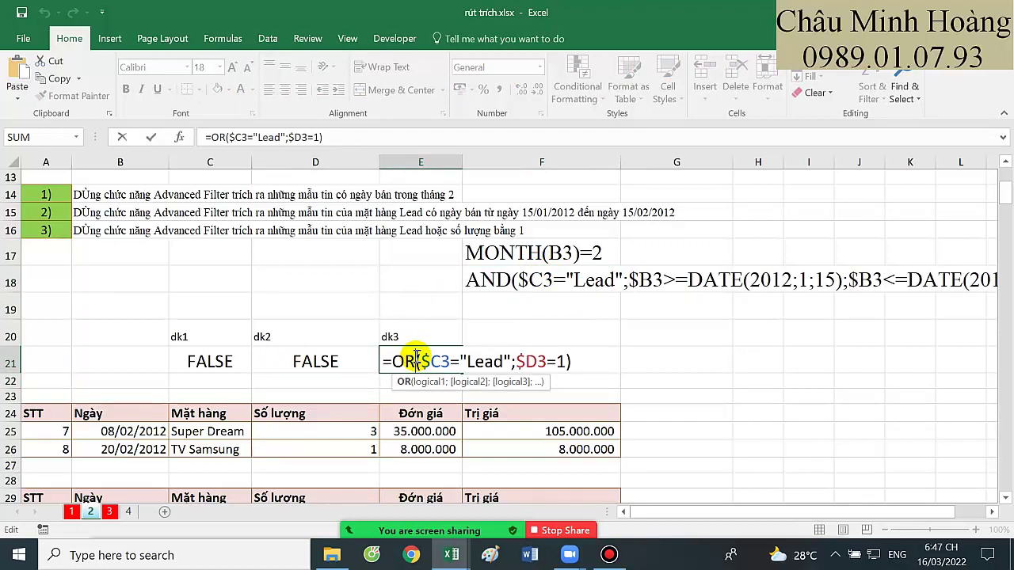
{"action": "left_click_drag", "start_coordinate": [400, 363], "coordinate": [572, 362]}
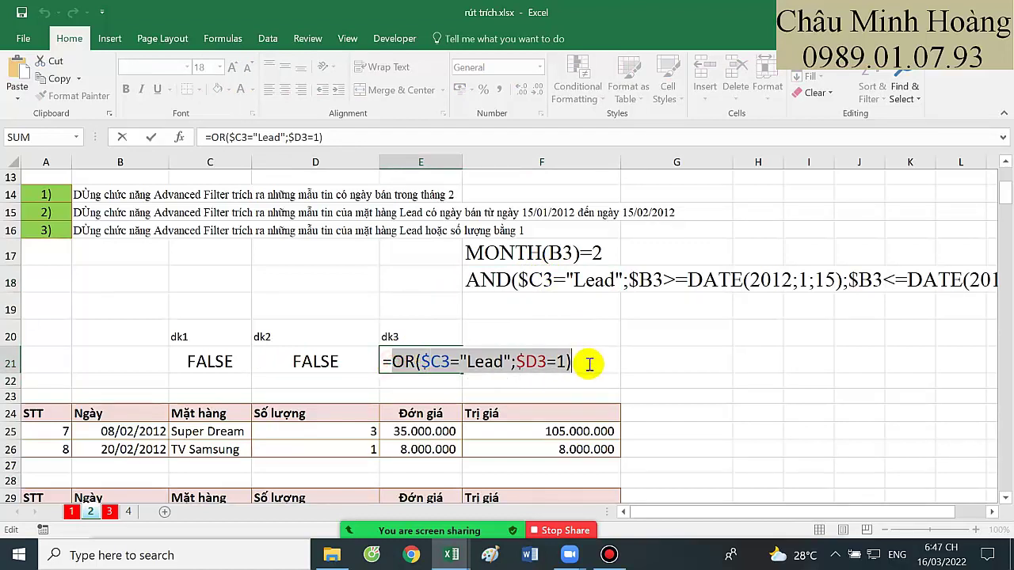
{"action": "key", "text": "ctrl+c"}
{"action": "key", "text": "Return"}
{"action": "left_click", "coordinate": [512, 305]}
{"action": "key", "text": "ctrl+v"}
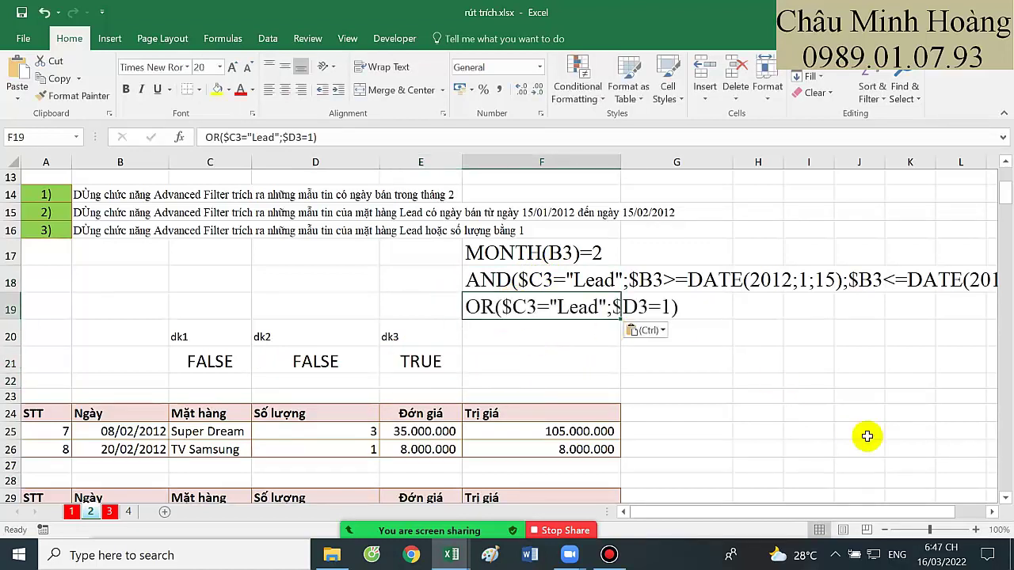
- Review the full AND criterion text across F18:N18 and the criteria area A17:G21
{"action": "left_click", "coordinate": [990, 513]}
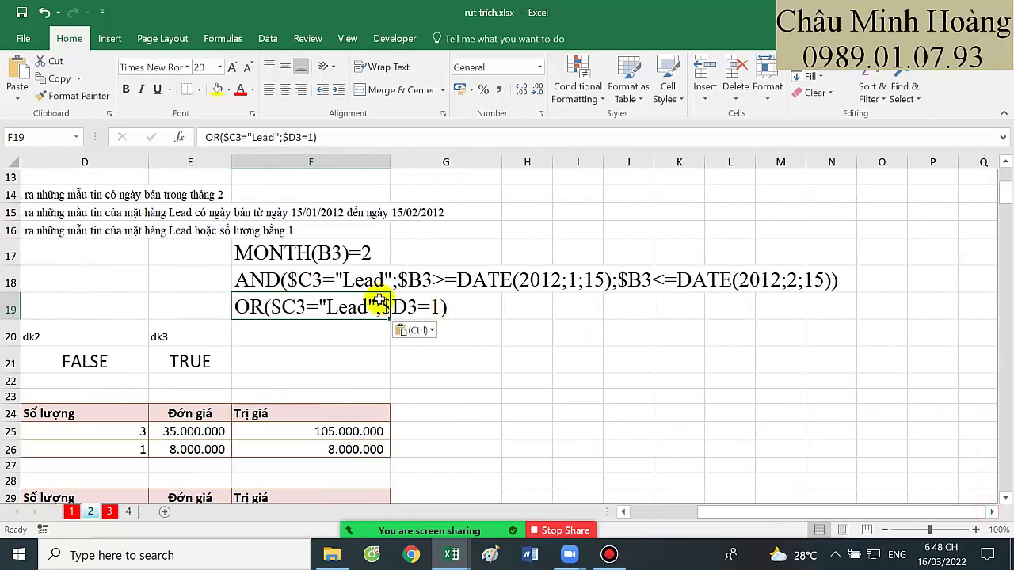
{"action": "left_click_drag", "start_coordinate": [306, 269], "coordinate": [834, 268]}
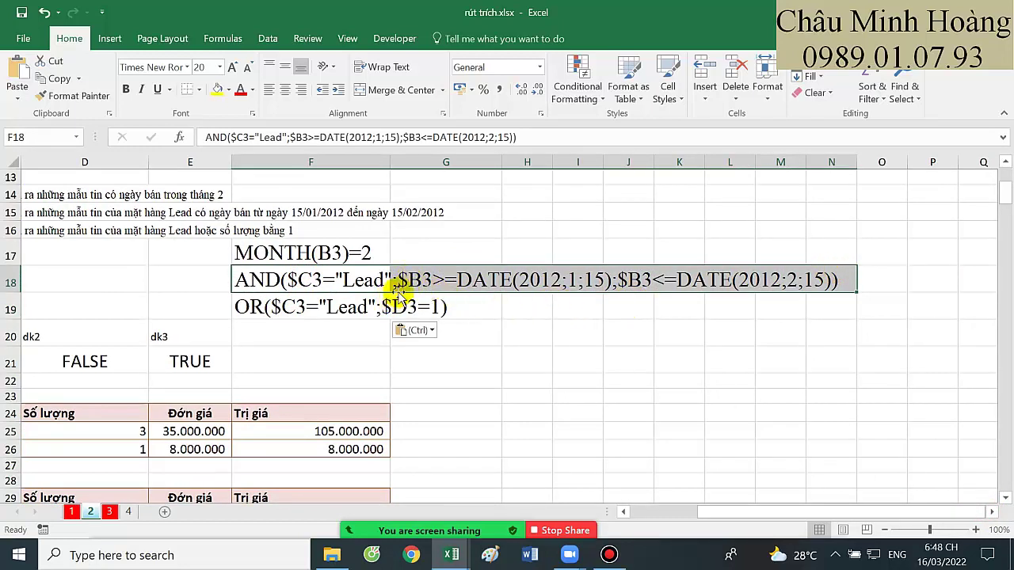
{"action": "left_click_drag", "start_coordinate": [432, 354], "coordinate": [129, 242]}
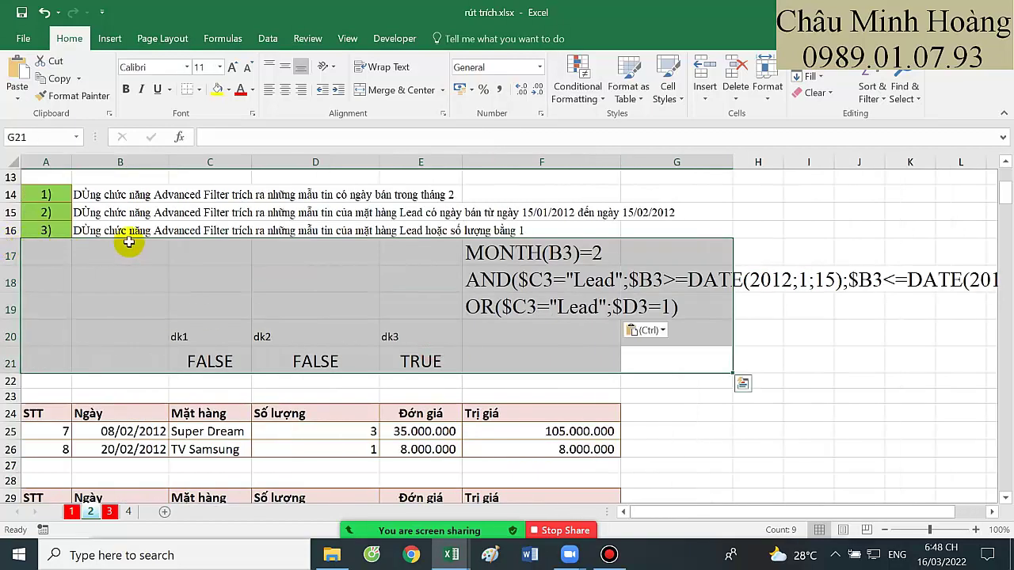
- Set up an Advanced Filter that copies to another location, with the sales table A2:F11 as its list range
{"action": "scroll", "coordinate": [305, 274], "scroll_direction": "up", "scroll_amount": 1}
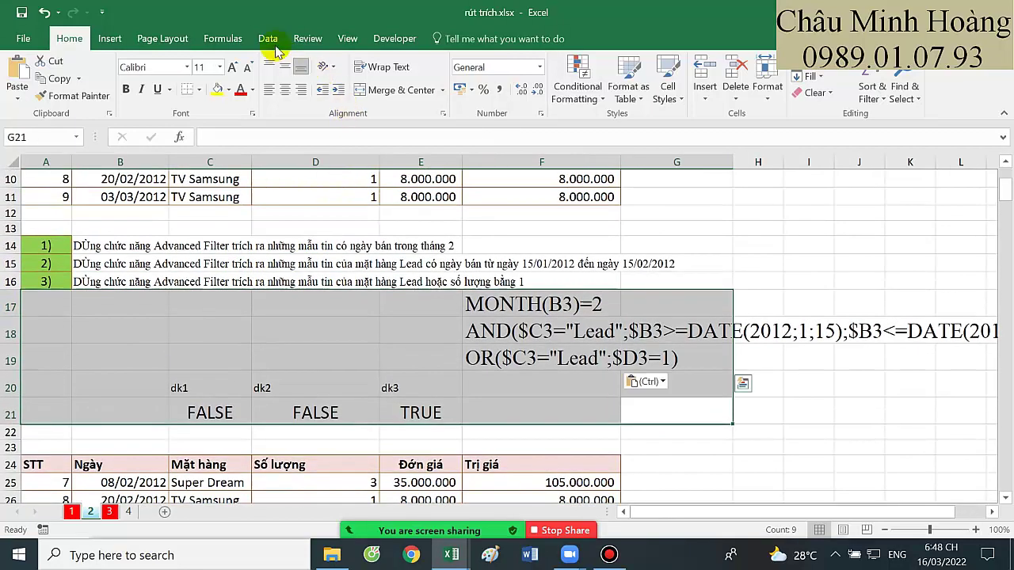
{"action": "left_click", "coordinate": [268, 39]}
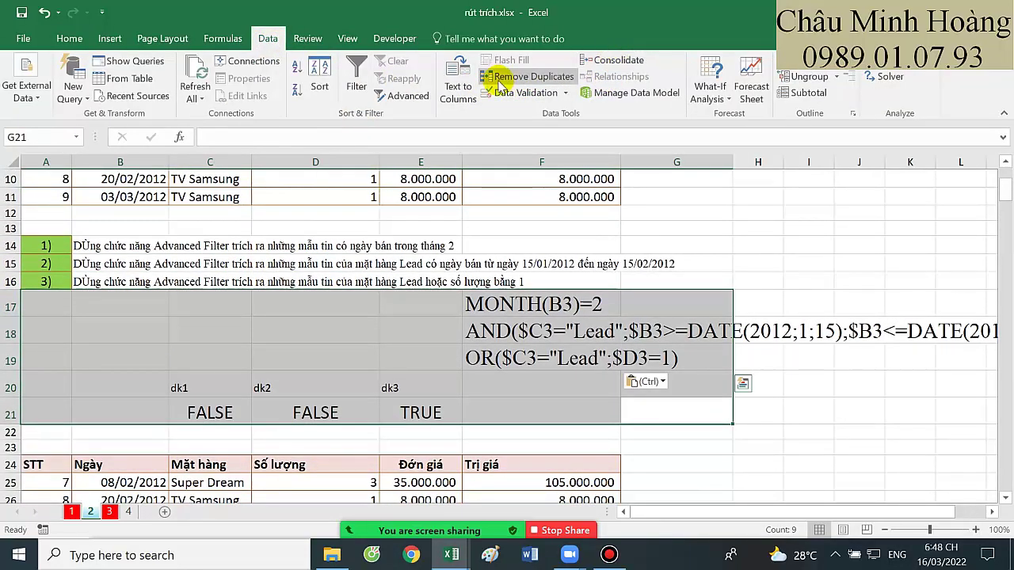
{"action": "left_click", "coordinate": [404, 96]}
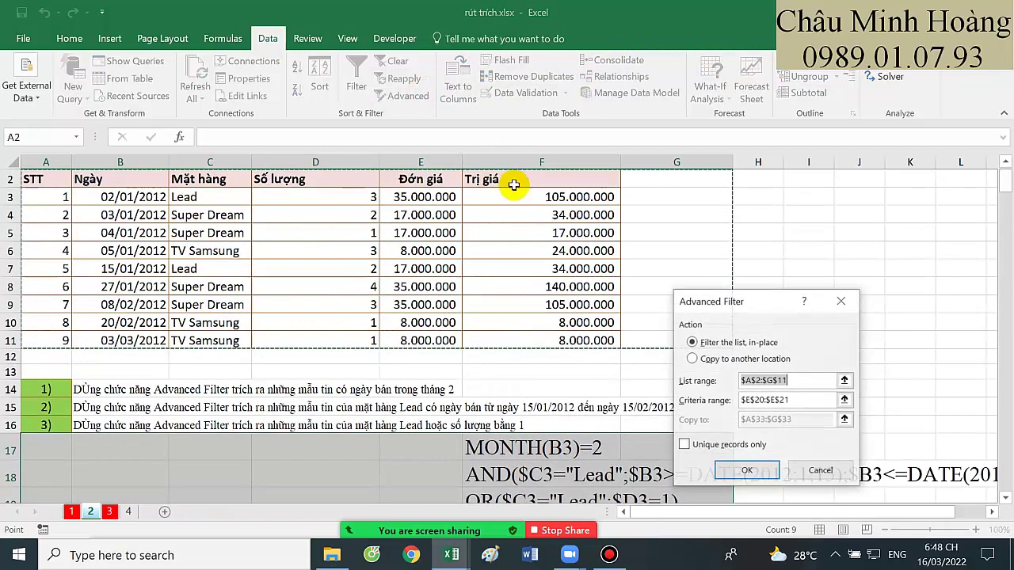
{"action": "left_click", "coordinate": [739, 358]}
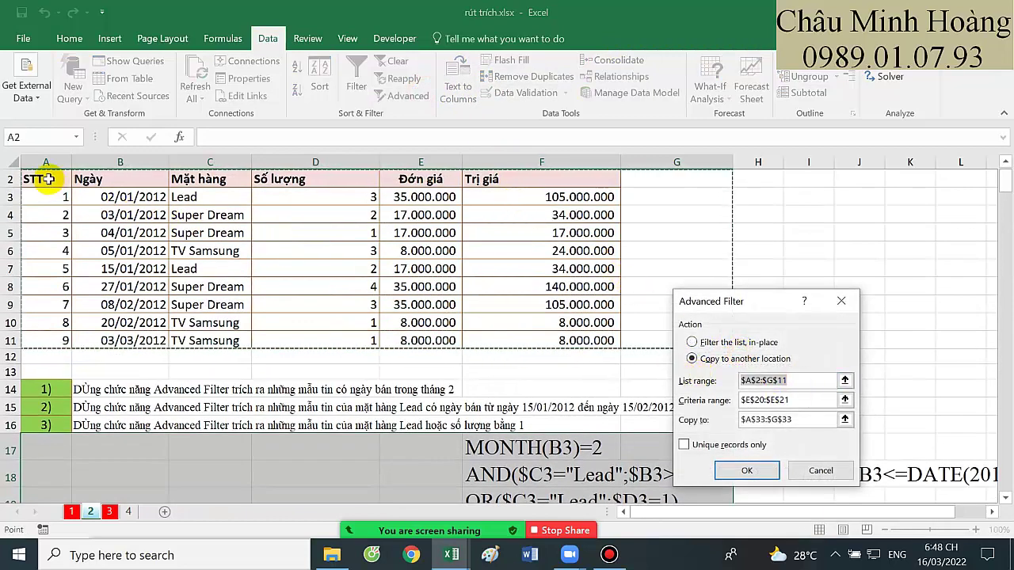
{"action": "left_click_drag", "start_coordinate": [48, 179], "coordinate": [557, 344]}
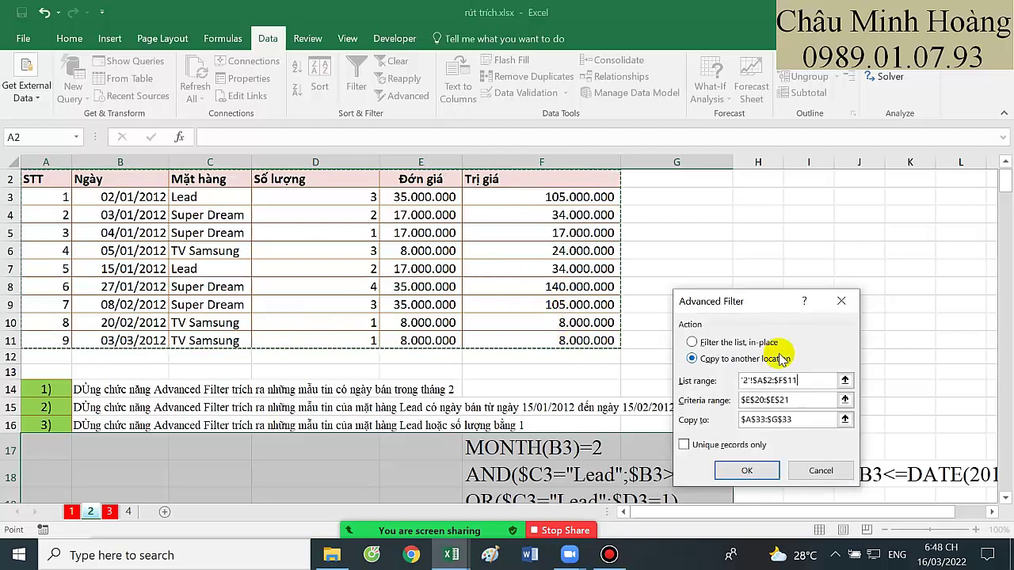
- Use the dk1 criterion C20:C21 as the criteria range and extract the matching records to A41
{"action": "left_click", "coordinate": [792, 400]}
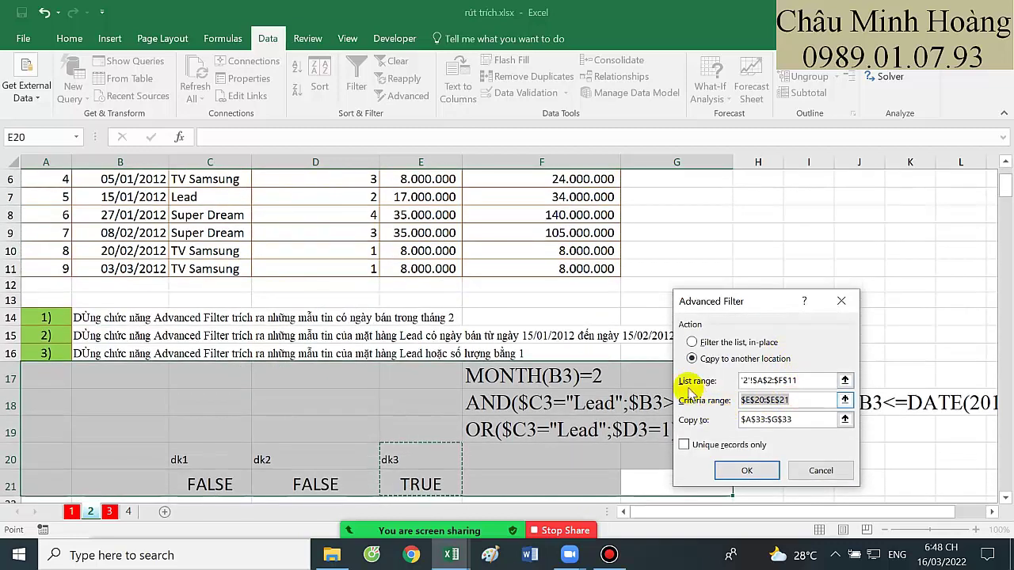
{"action": "scroll", "coordinate": [188, 362], "scroll_direction": "down", "scroll_amount": 1}
{"action": "left_click_drag", "start_coordinate": [211, 408], "coordinate": [211, 430]}
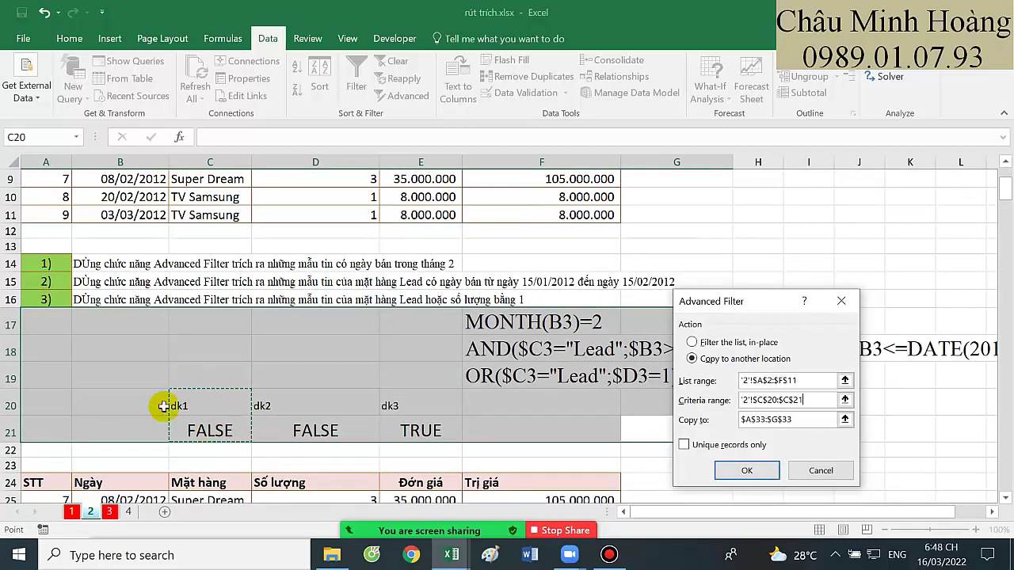
{"action": "left_click", "coordinate": [804, 414]}
{"action": "scroll", "coordinate": [702, 415], "scroll_direction": "down", "scroll_amount": 3}
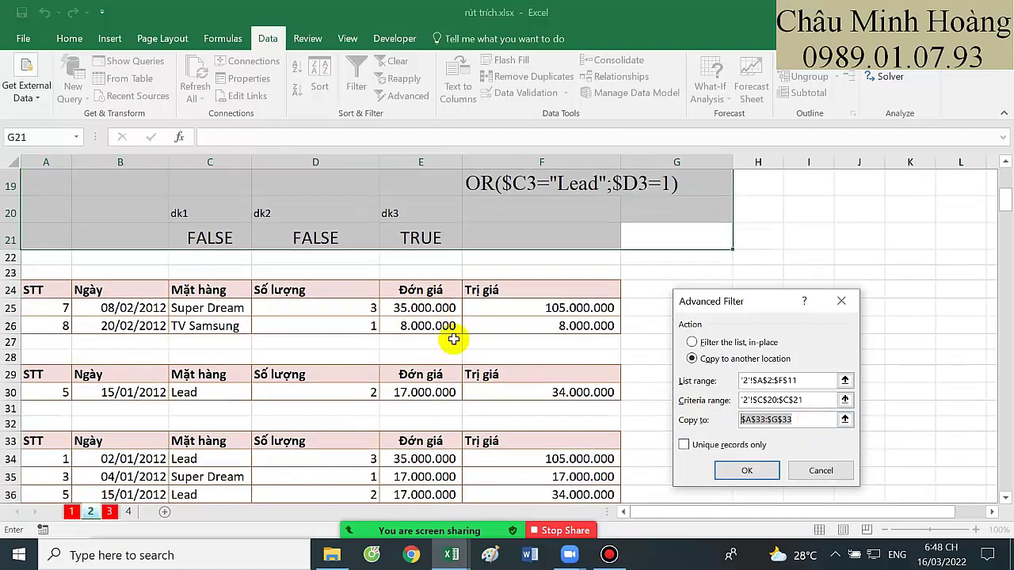
{"action": "scroll", "coordinate": [453, 339], "scroll_direction": "down", "scroll_amount": 3}
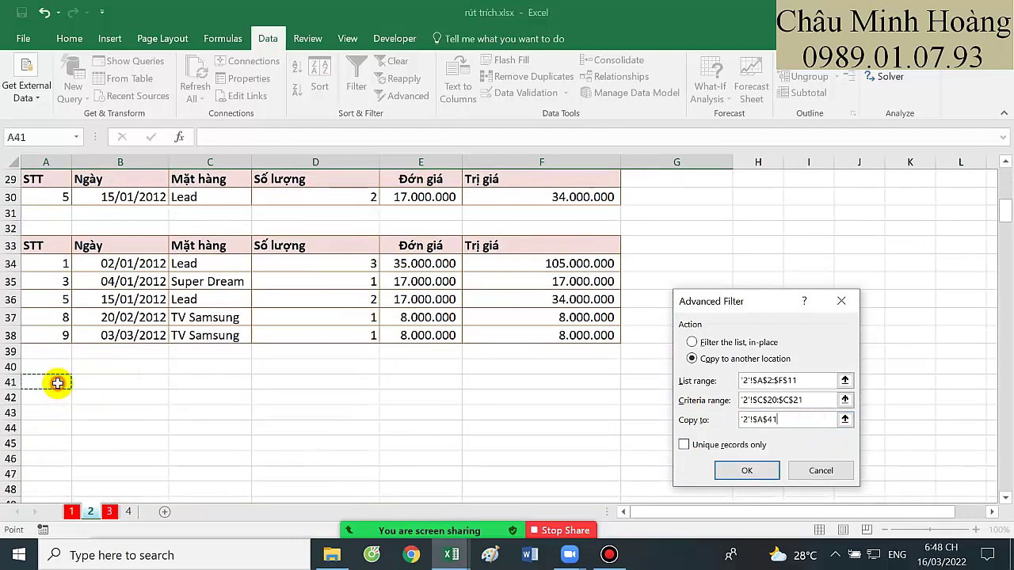
{"action": "left_click", "coordinate": [750, 470]}
- Compare the extract in A41:F43 with the earlier one in A24:F26 and the task 1 criterion text
{"action": "scroll", "coordinate": [136, 373], "scroll_direction": "up", "scroll_amount": 3}
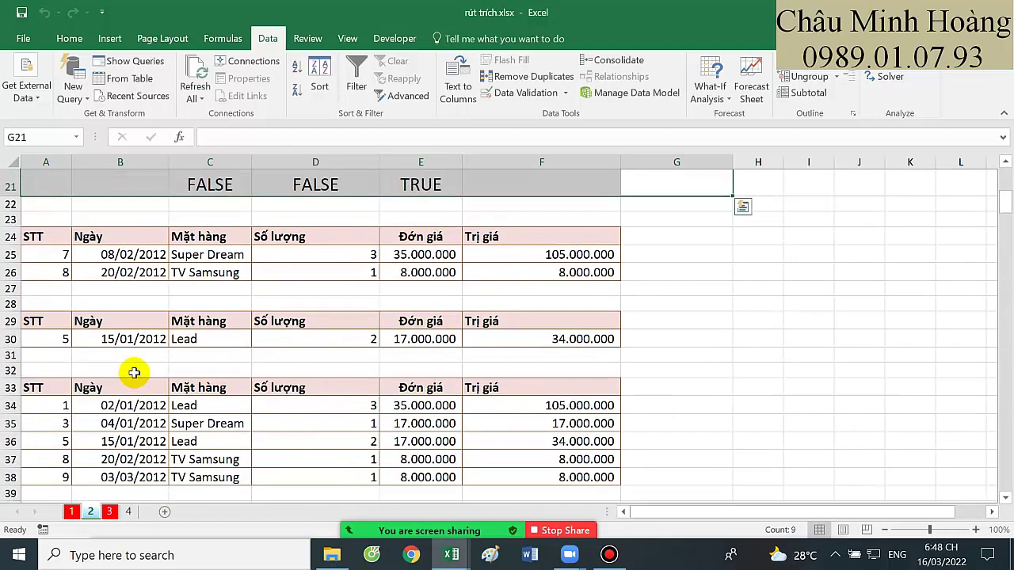
{"action": "scroll", "coordinate": [115, 375], "scroll_direction": "down", "scroll_amount": 4}
{"action": "left_click_drag", "start_coordinate": [56, 318], "coordinate": [584, 348]}
{"action": "scroll", "coordinate": [321, 324], "scroll_direction": "up", "scroll_amount": 4}
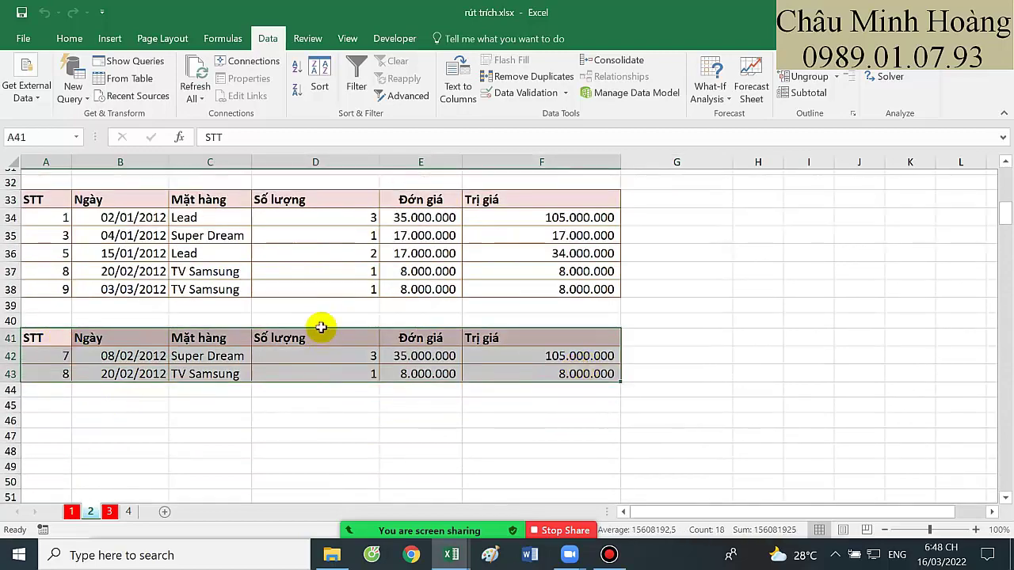
{"action": "left_click_drag", "start_coordinate": [65, 241], "coordinate": [602, 277]}
{"action": "scroll", "coordinate": [583, 217], "scroll_direction": "up", "scroll_amount": 4}
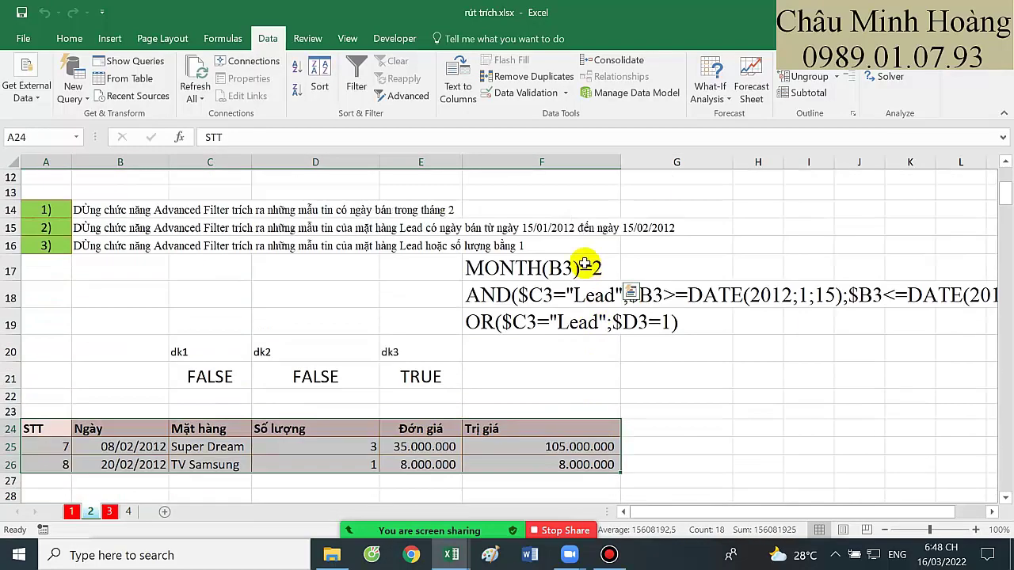
- Set up another Advanced Filter with copying to another location and A2:F11 as the list range
{"action": "left_click", "coordinate": [381, 97]}
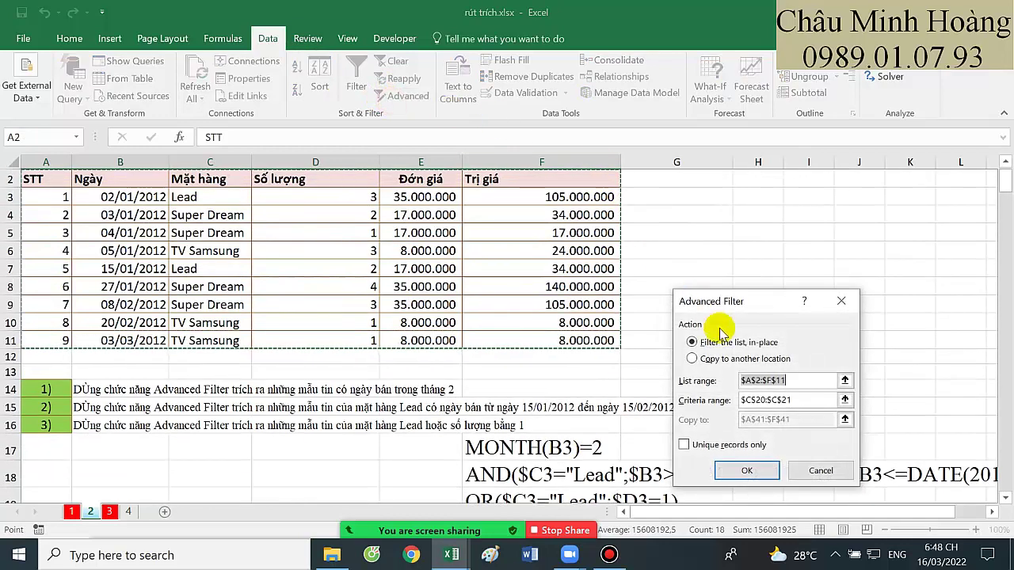
{"action": "left_click", "coordinate": [725, 359]}
{"action": "left_click", "coordinate": [790, 382]}
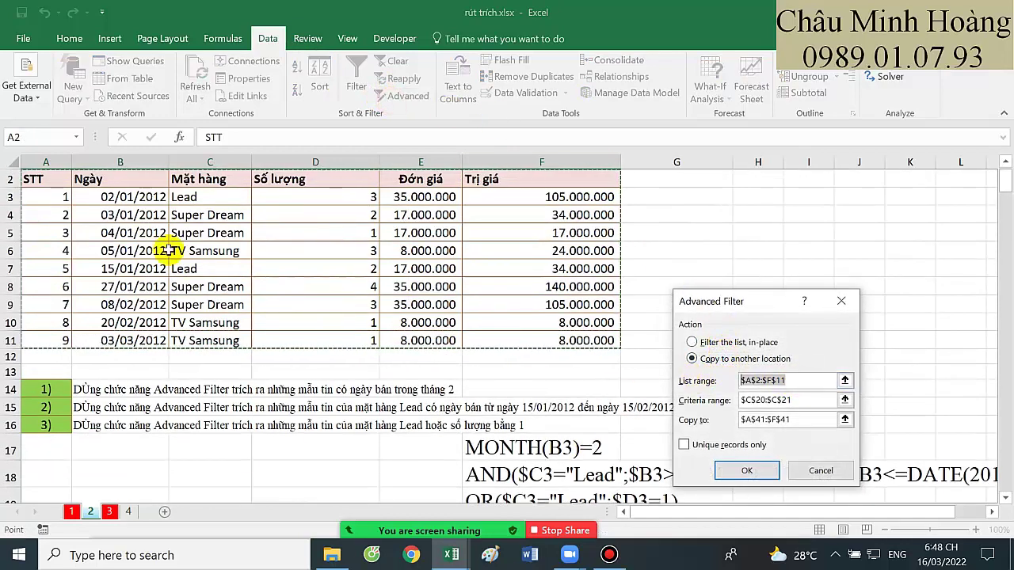
{"action": "left_click_drag", "start_coordinate": [57, 181], "coordinate": [572, 346]}
- Use the dk2 criterion D20:D21 as the criteria range and extract the matching records to A45
{"action": "left_click", "coordinate": [792, 400]}
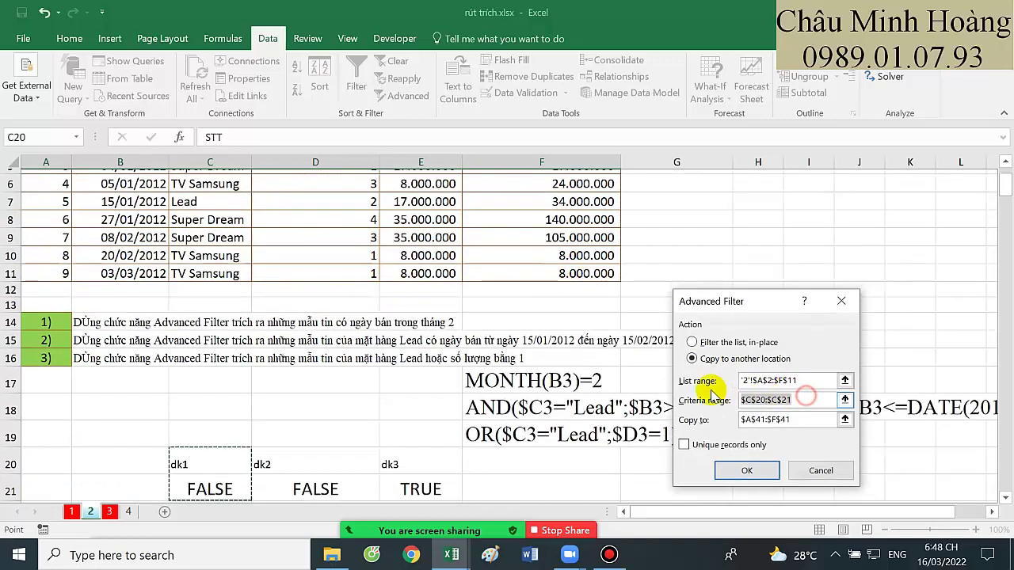
{"action": "scroll", "coordinate": [344, 398], "scroll_direction": "down", "scroll_amount": 2}
{"action": "left_click_drag", "start_coordinate": [344, 398], "coordinate": [333, 421]}
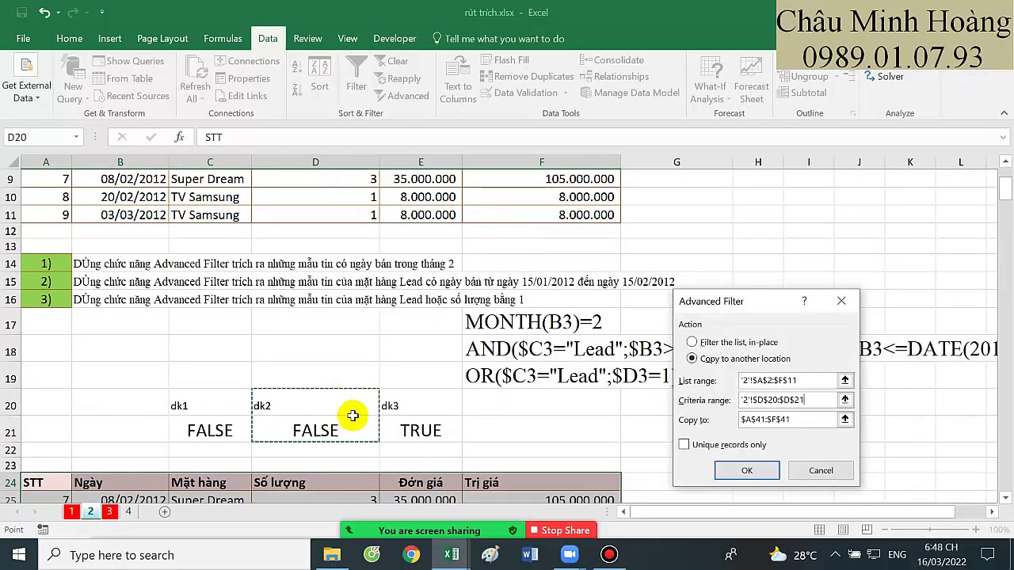
{"action": "left_click", "coordinate": [804, 415]}
{"action": "scroll", "coordinate": [773, 424], "scroll_direction": "down", "scroll_amount": 2}
{"action": "scroll", "coordinate": [600, 385], "scroll_direction": "down", "scroll_amount": 6}
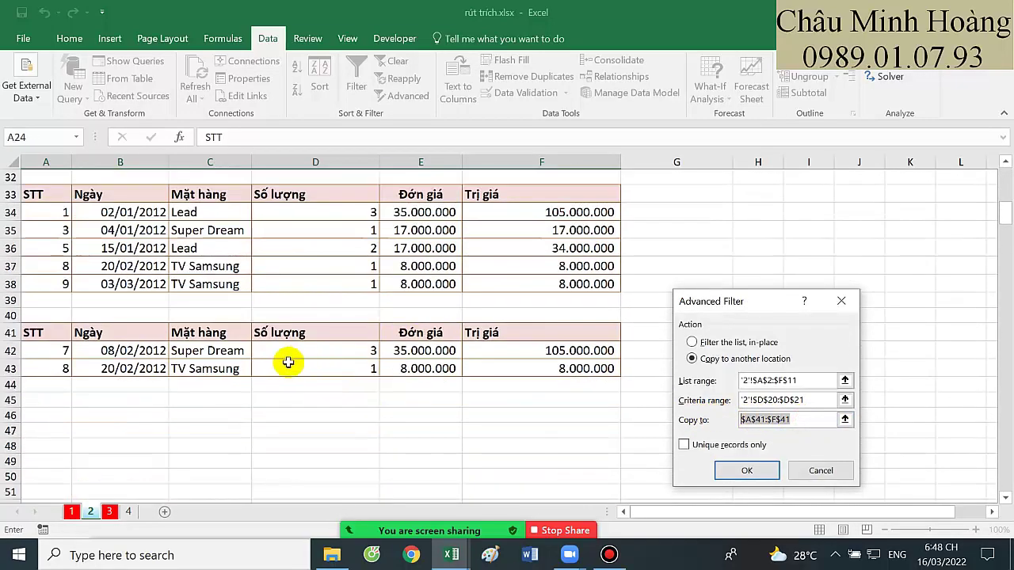
{"action": "left_click", "coordinate": [762, 470]}
- Check the extracts in A41:F50 against the earlier results above them
{"action": "scroll", "coordinate": [396, 396], "scroll_direction": "down", "scroll_amount": 4}
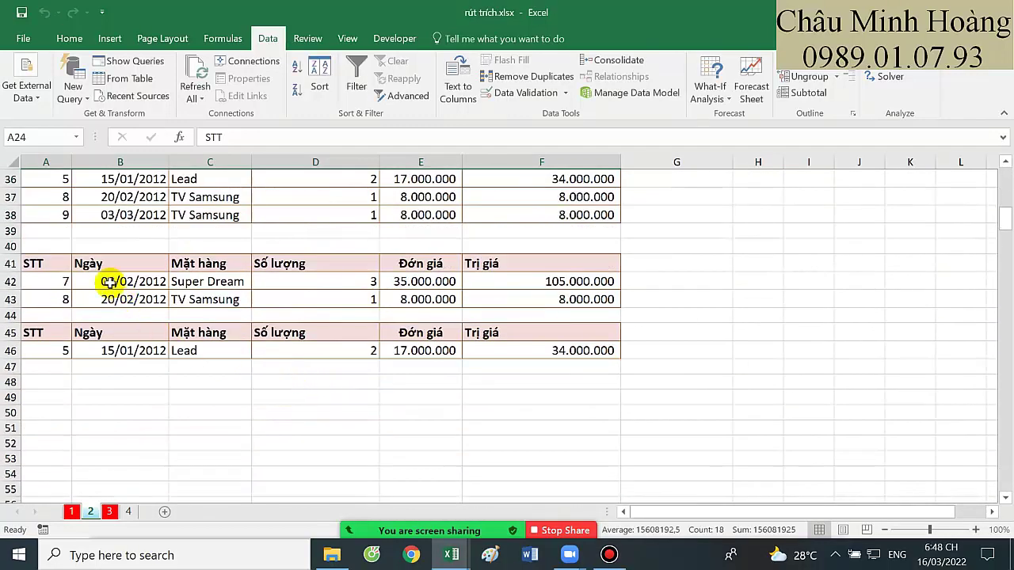
{"action": "left_click_drag", "start_coordinate": [56, 263], "coordinate": [570, 420]}
{"action": "scroll", "coordinate": [582, 372], "scroll_direction": "up", "scroll_amount": 4}
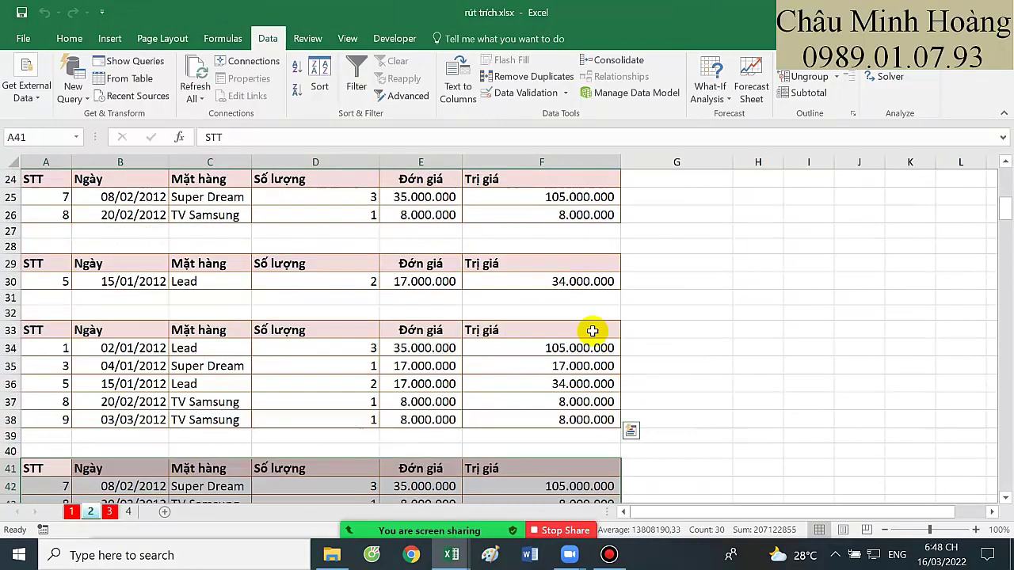
- Prepare a third Advanced Filter that copies elsewhere, again taking A2:F11 as the list range
{"action": "left_click", "coordinate": [401, 96]}
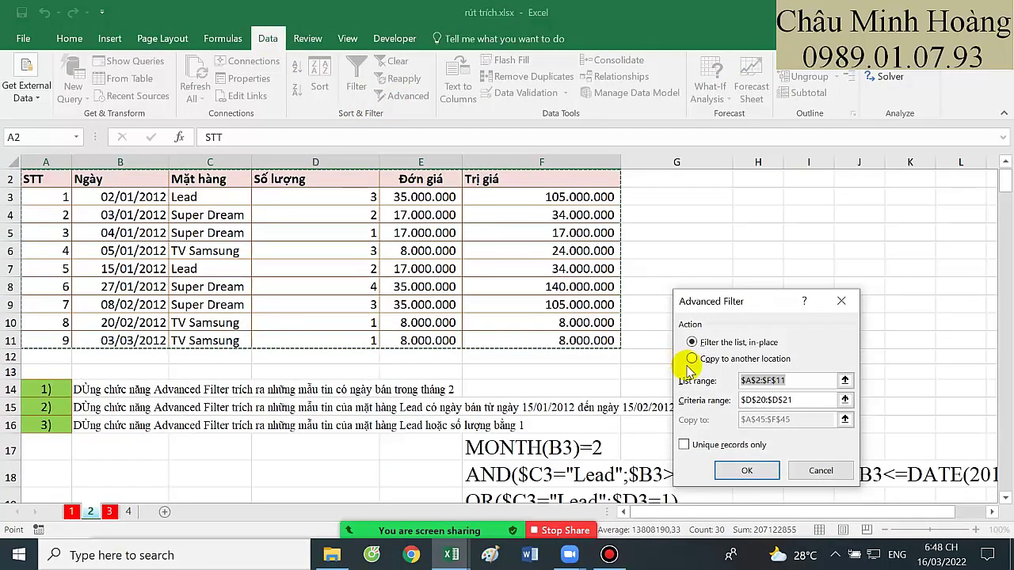
{"action": "left_click", "coordinate": [732, 361]}
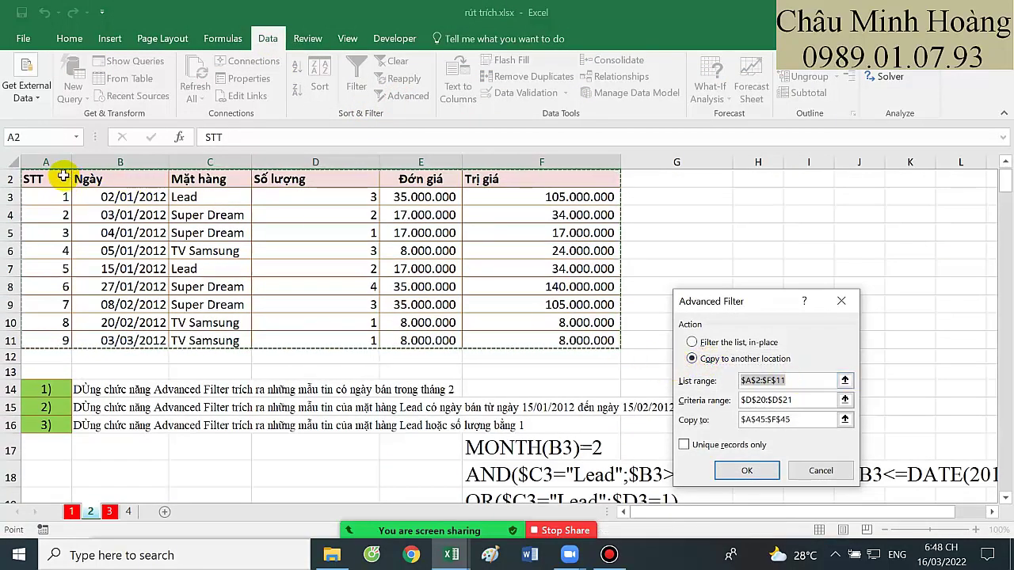
{"action": "left_click_drag", "start_coordinate": [48, 179], "coordinate": [563, 346]}
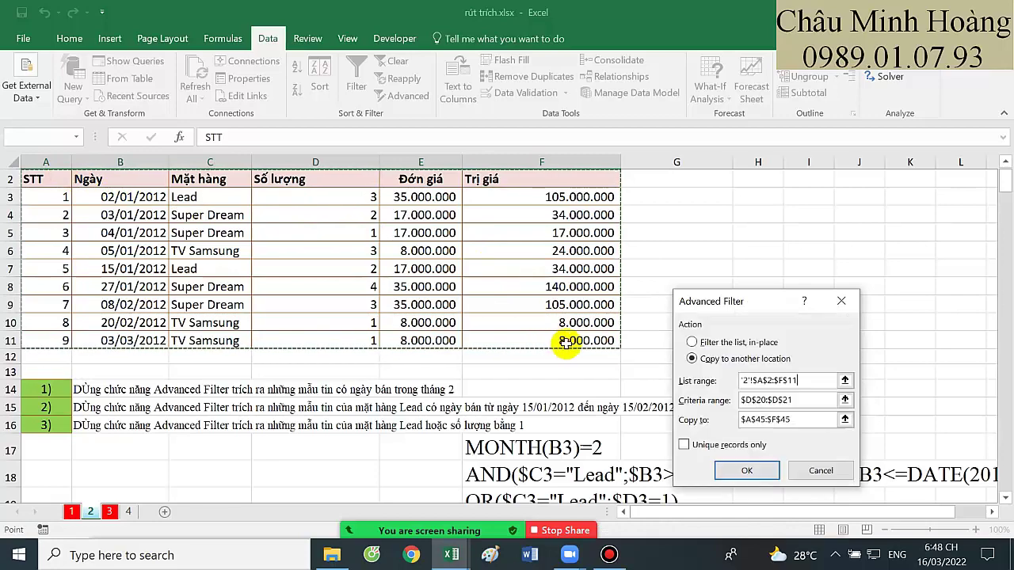
- Use the dk3 criterion E20:E21 as the criteria range and extract the matching records to A49
{"action": "left_click", "coordinate": [823, 400]}
{"action": "scroll", "coordinate": [555, 394], "scroll_direction": "down", "scroll_amount": 1}
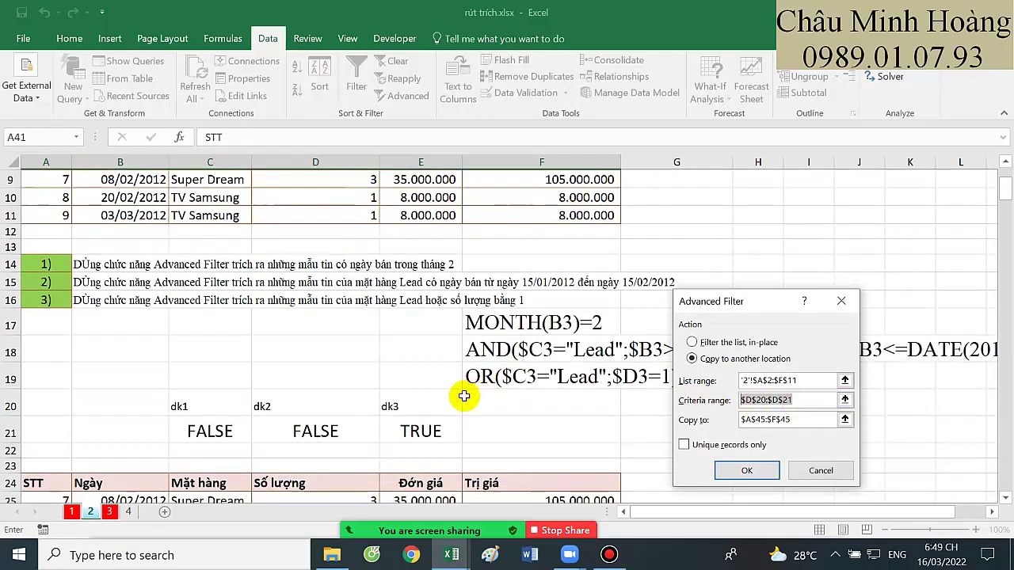
{"action": "left_click_drag", "start_coordinate": [432, 405], "coordinate": [451, 432]}
{"action": "left_click_drag", "start_coordinate": [794, 420], "coordinate": [686, 415]}
{"action": "scroll", "coordinate": [686, 415], "scroll_direction": "down", "scroll_amount": 9}
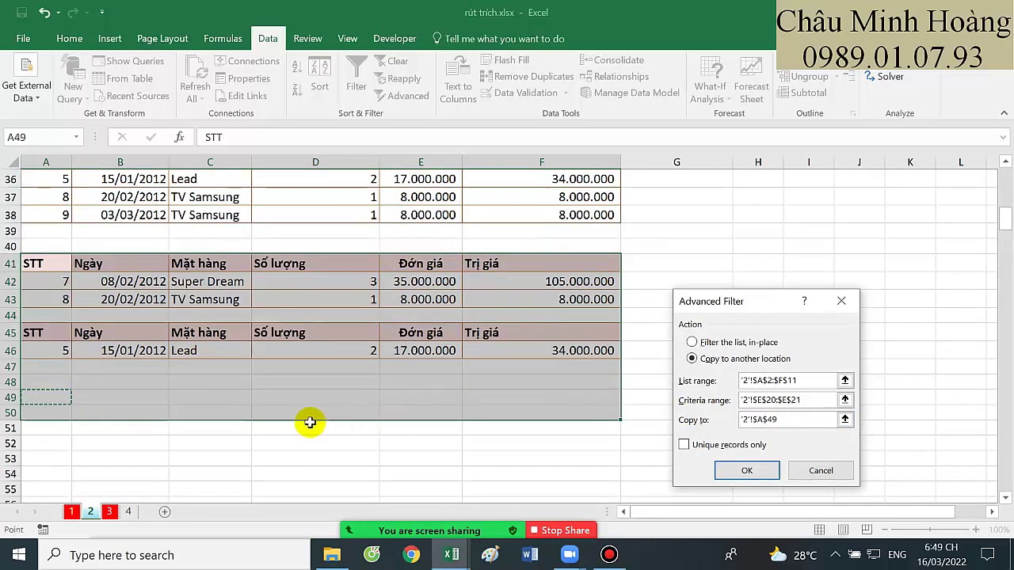
{"action": "left_click", "coordinate": [740, 470]}
{"action": "scroll", "coordinate": [277, 358], "scroll_direction": "down", "scroll_amount": 2}
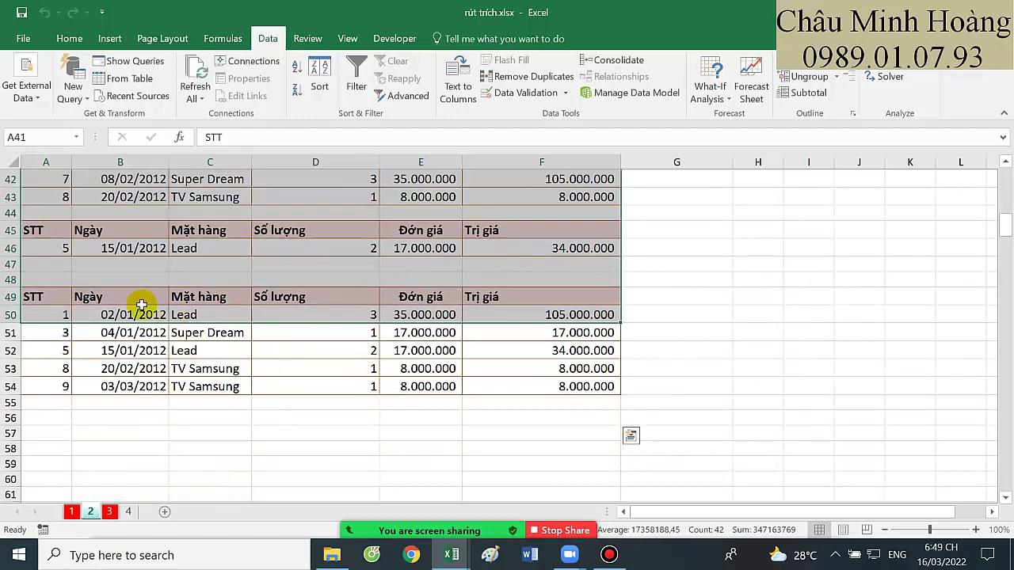
- Compare the extract in A49:F54 with the earlier result table starting at A33
{"action": "left_click_drag", "start_coordinate": [64, 295], "coordinate": [528, 380]}
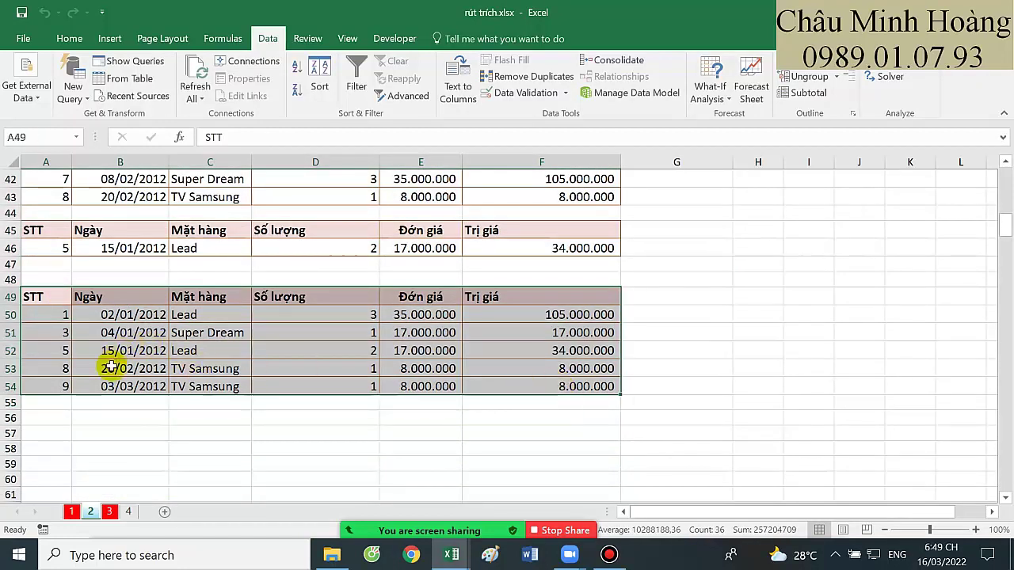
{"action": "scroll", "coordinate": [281, 324], "scroll_direction": "up", "scroll_amount": 3}
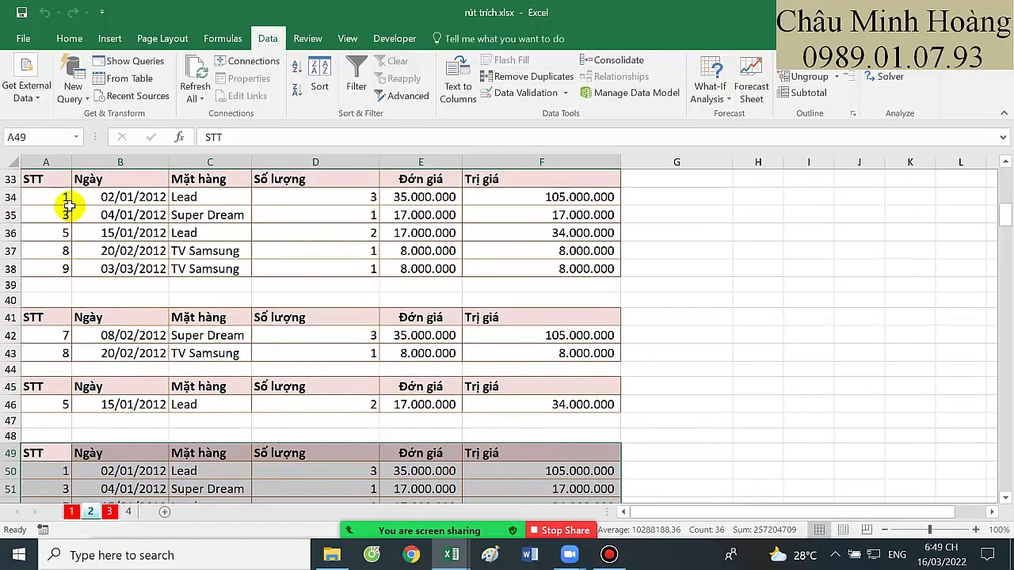
- Open sheet 3 and examine the dk criterion formula in F15 alongside the exercise question and the extracted table
{"action": "left_click", "coordinate": [110, 512]}
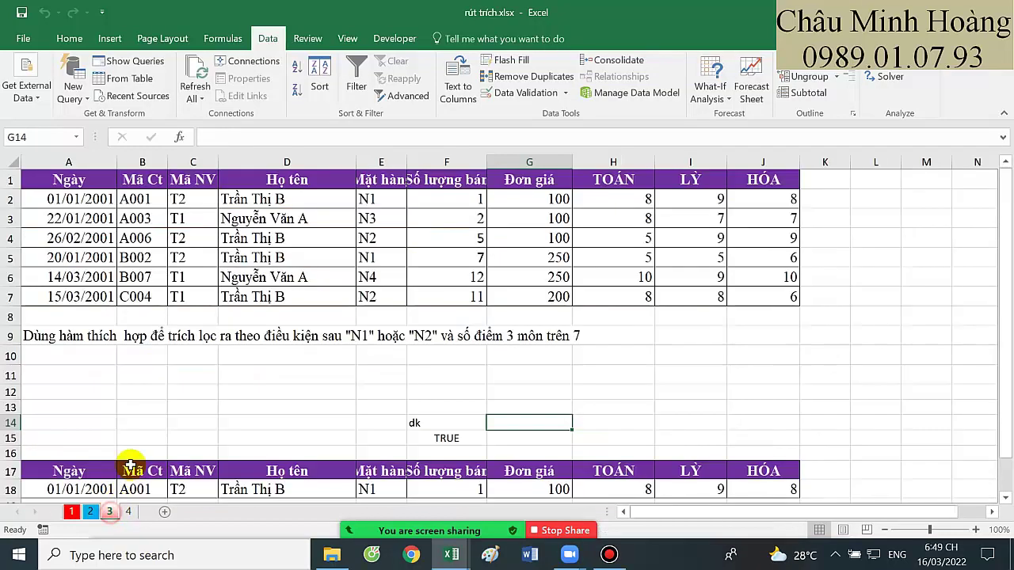
{"action": "scroll", "coordinate": [247, 385], "scroll_direction": "down", "scroll_amount": 2}
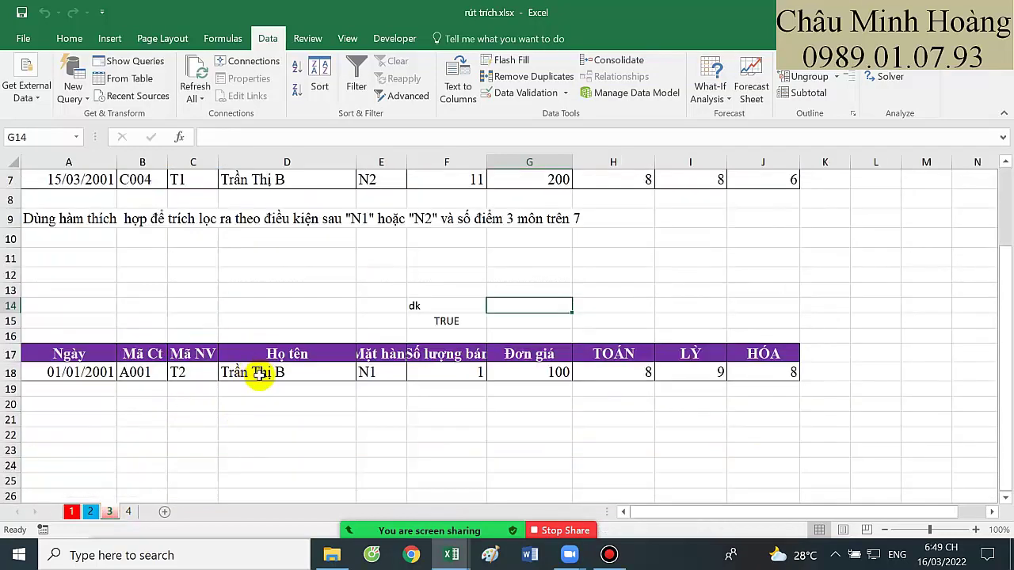
{"action": "scroll", "coordinate": [260, 375], "scroll_direction": "up", "scroll_amount": 1}
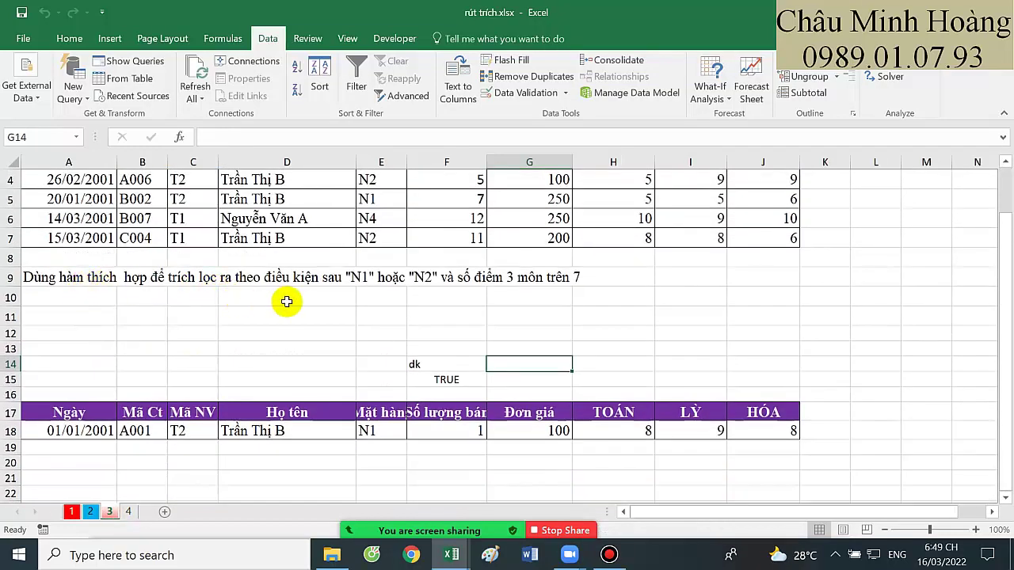
{"action": "left_click", "coordinate": [458, 380]}
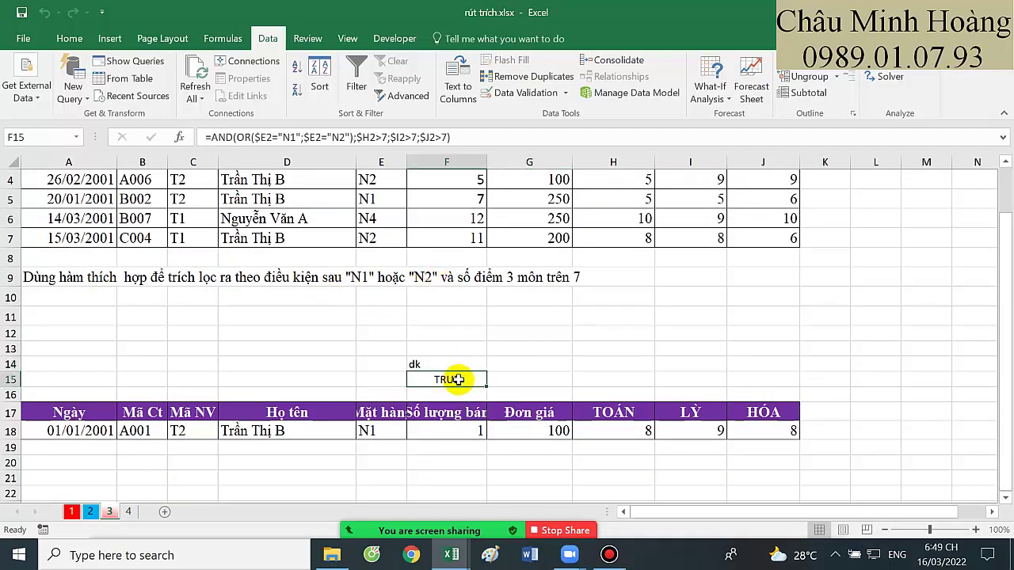
- Set F15's font size to 26 and paste its criterion formula as text, without the equals sign, into A11
{"action": "left_click", "coordinate": [69, 37]}
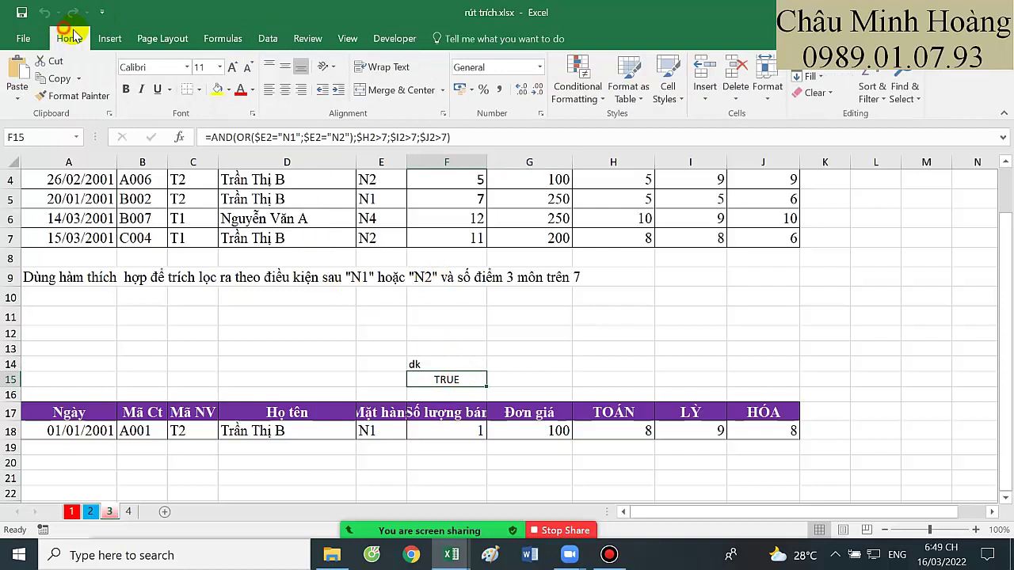
{"action": "left_click", "coordinate": [218, 67]}
{"action": "left_click", "coordinate": [202, 251]}
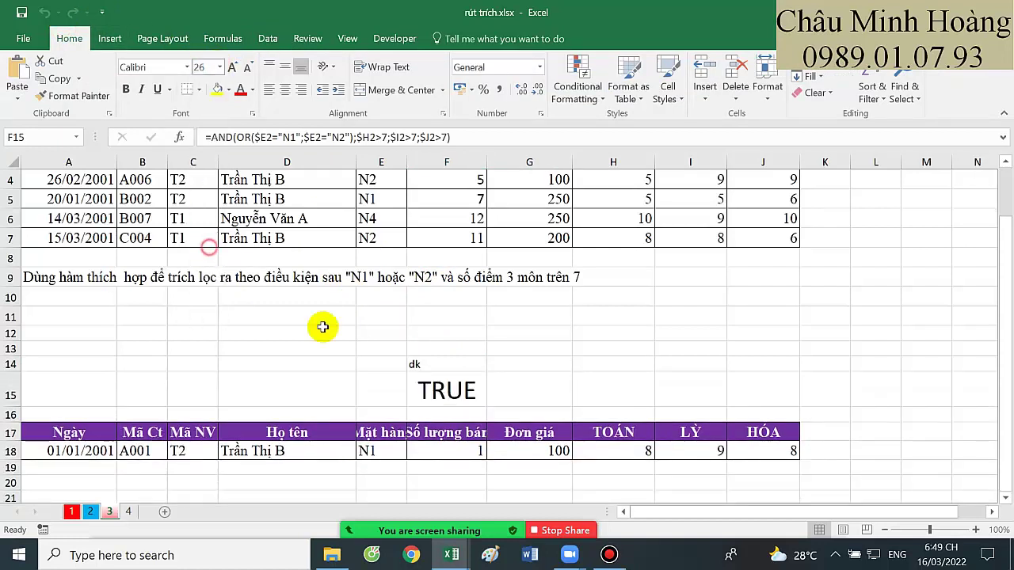
{"action": "double_click", "coordinate": [443, 391]}
{"action": "left_click_drag", "start_coordinate": [413, 390], "coordinate": [1010, 400]}
{"action": "key", "text": "ctrl+c"}
{"action": "key", "text": "Return"}
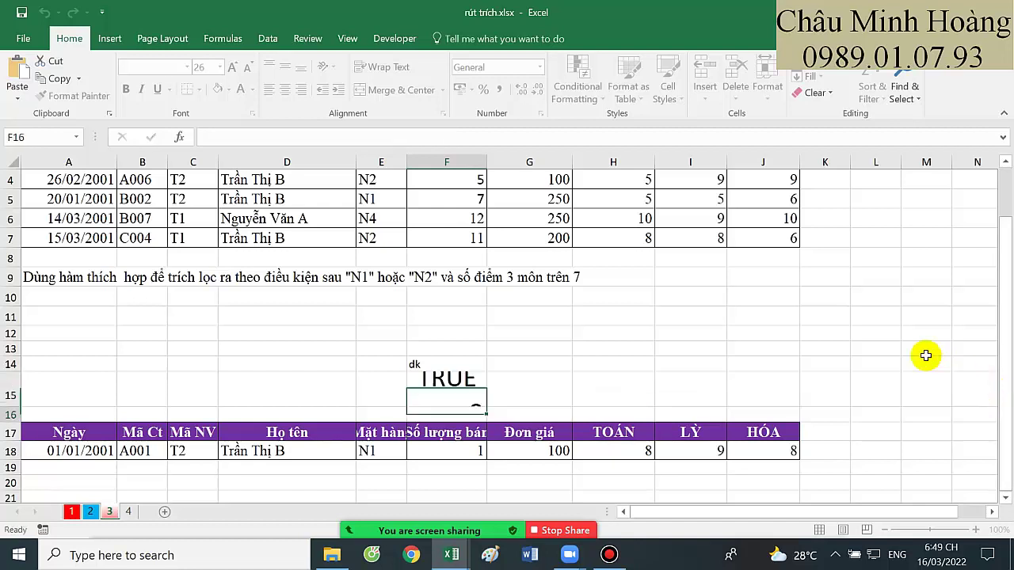
{"action": "left_click", "coordinate": [75, 314]}
{"action": "key", "text": "ctrl+v"}
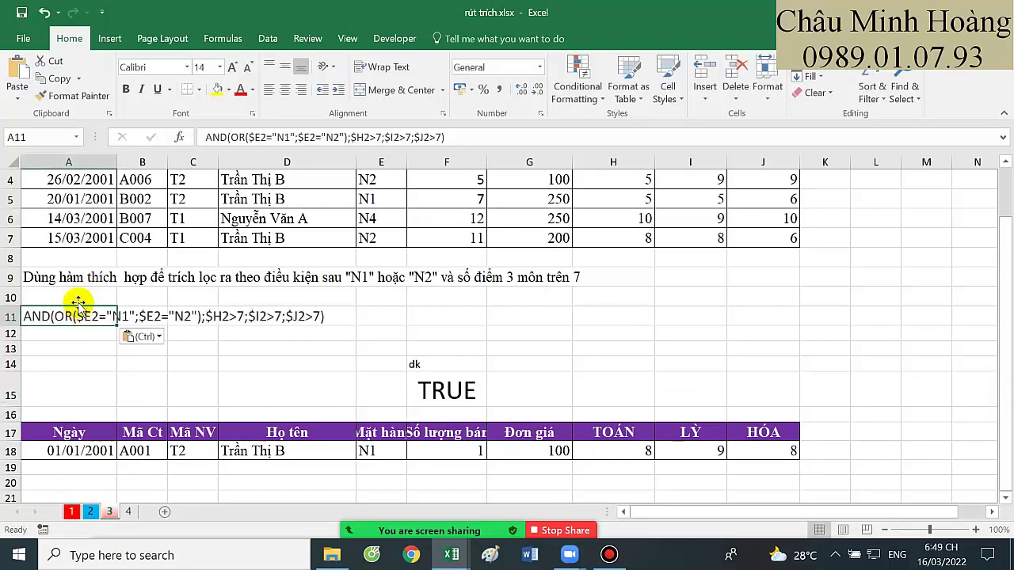
- Enlarge the formula text in A11 to font size 20 and open the cell for editing
{"action": "left_click", "coordinate": [232, 70]}
{"action": "left_click", "coordinate": [232, 69]}
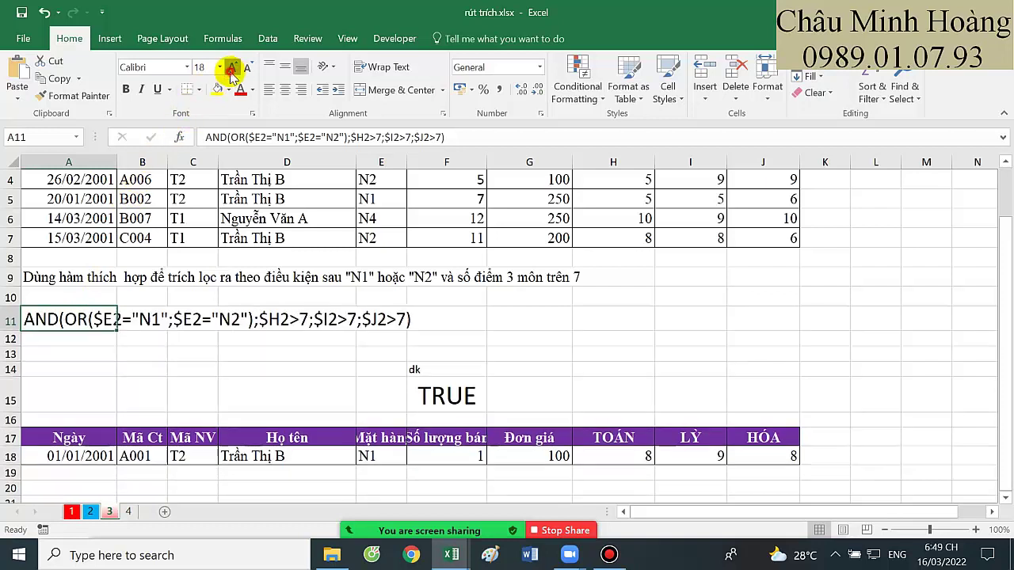
{"action": "left_click", "coordinate": [232, 70]}
{"action": "double_click", "coordinate": [52, 310]}
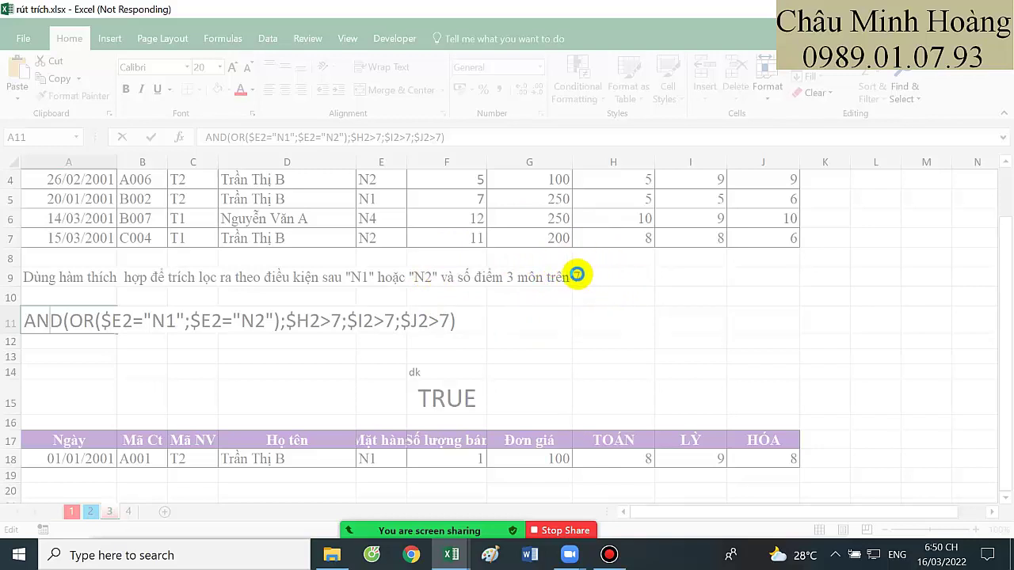
{"action": "left_click", "coordinate": [609, 554]}
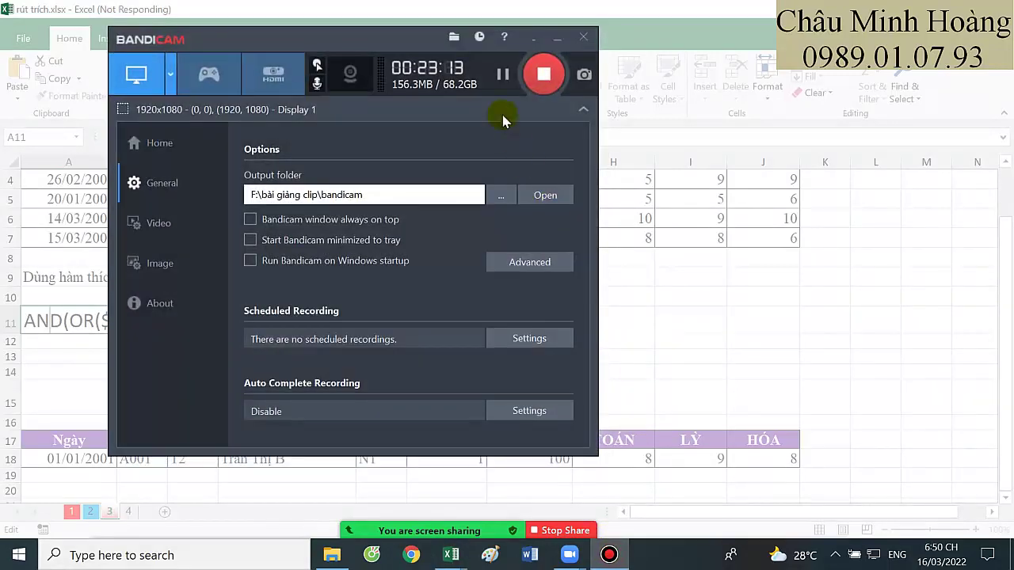
{"action": "left_click", "coordinate": [503, 75]}
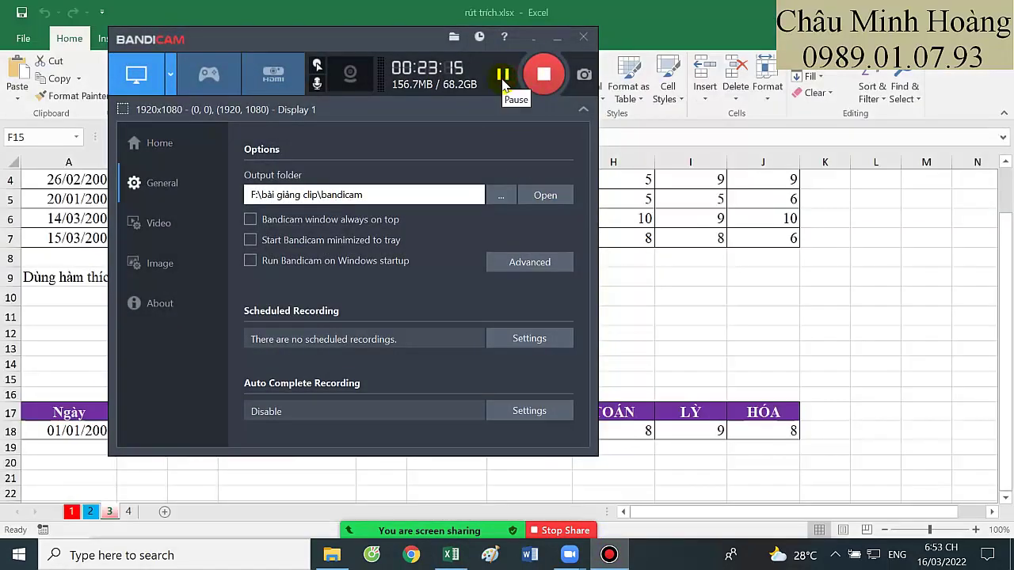
{"action": "left_click", "coordinate": [557, 40]}
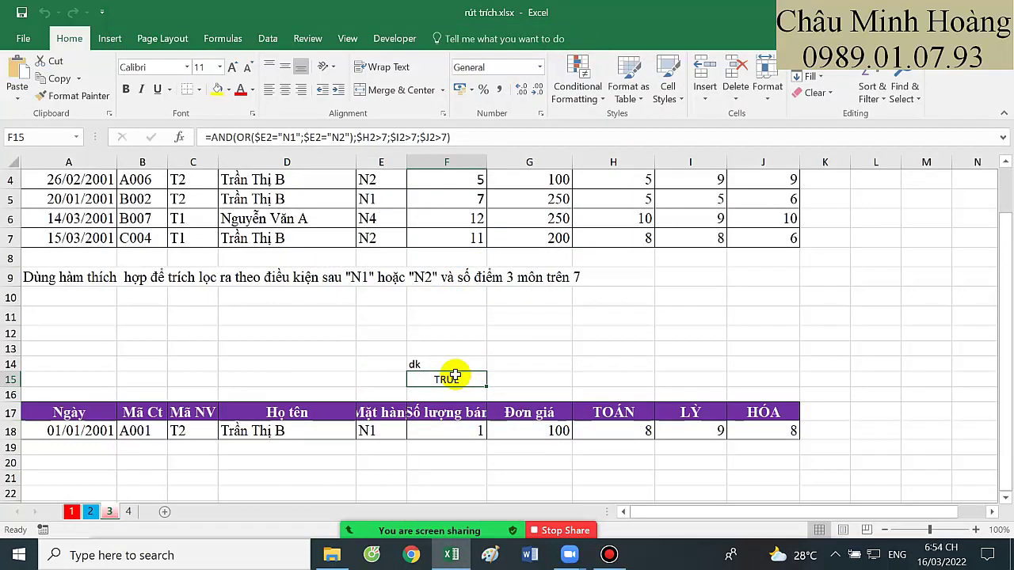
- Set F15's font size to 20 and paste its criterion formula as text, without the equals sign, into A11
{"action": "left_click", "coordinate": [220, 67]}
{"action": "left_click", "coordinate": [203, 209]}
{"action": "double_click", "coordinate": [448, 384]}
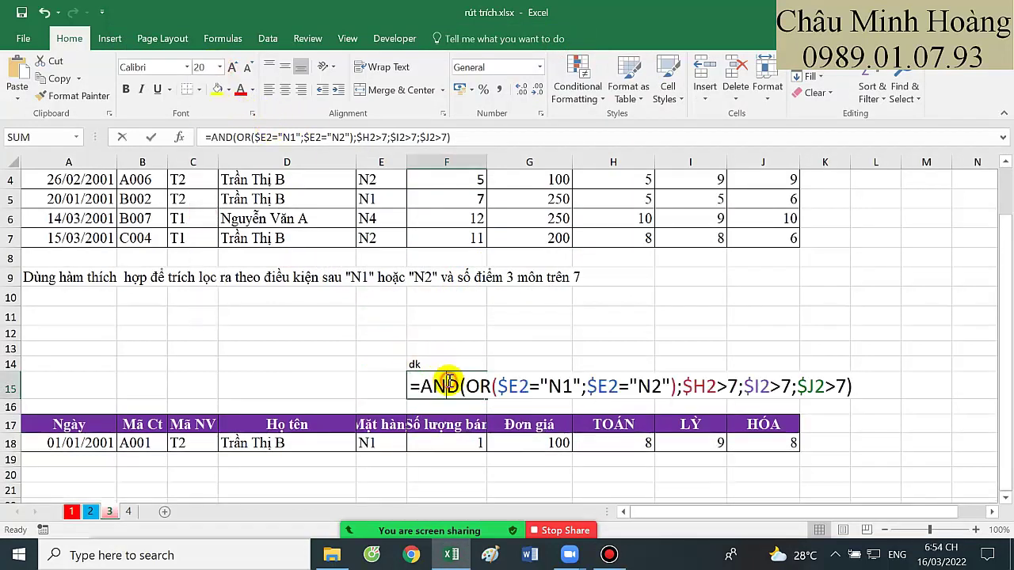
{"action": "left_click_drag", "start_coordinate": [421, 385], "coordinate": [892, 386]}
{"action": "key", "text": "ctrl+c"}
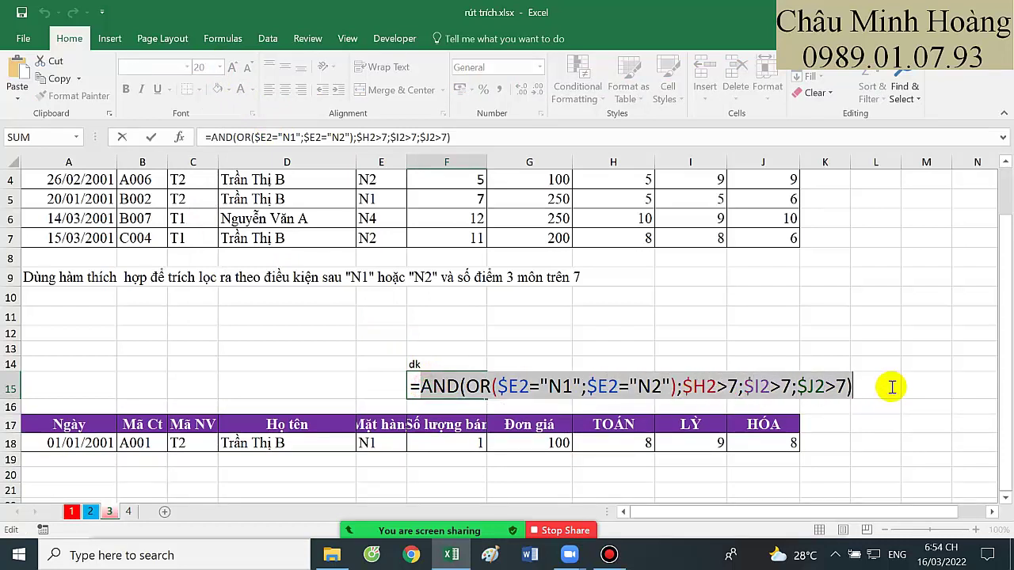
{"action": "key", "text": "Return"}
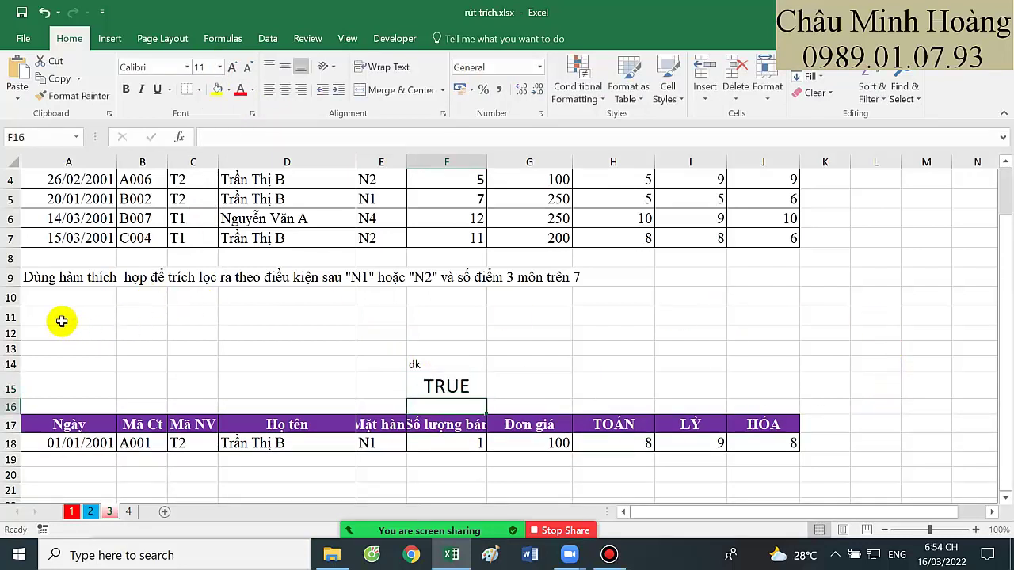
{"action": "left_click", "coordinate": [62, 321]}
{"action": "key", "text": "ctrl+v"}
- Format A11:D15, including the pasted formula text, in Times New Roman at size 20
{"action": "left_click_drag", "start_coordinate": [61, 320], "coordinate": [353, 393]}
{"action": "left_click", "coordinate": [172, 68]}
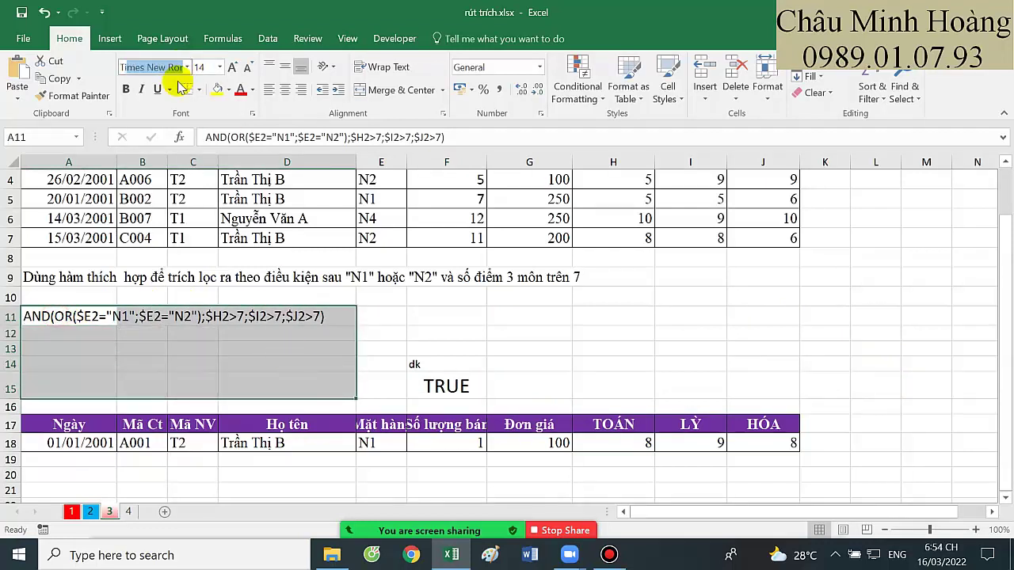
{"action": "key", "text": "Tab"}
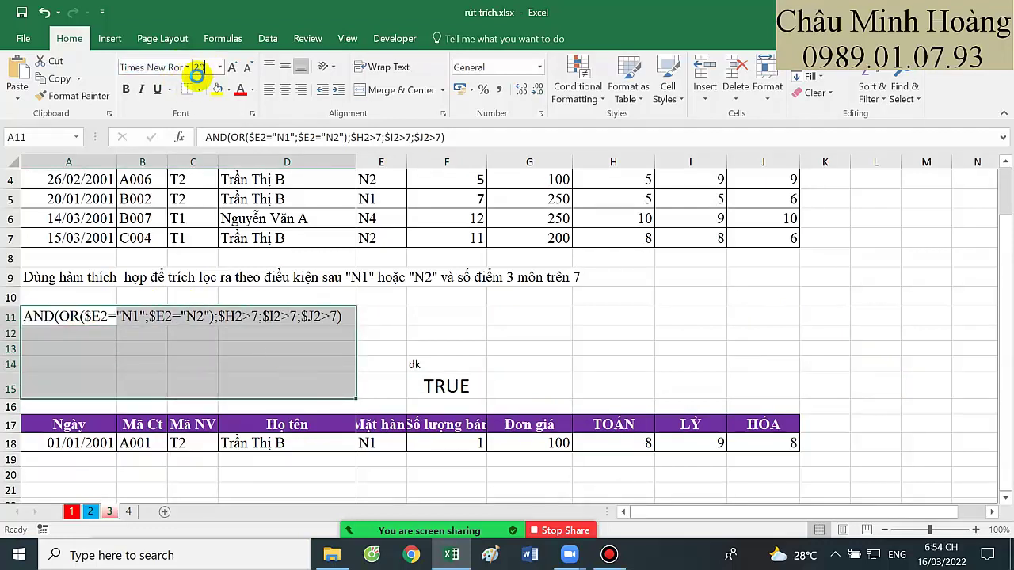
{"action": "key", "text": "Return"}
{"action": "left_click", "coordinate": [500, 317]}
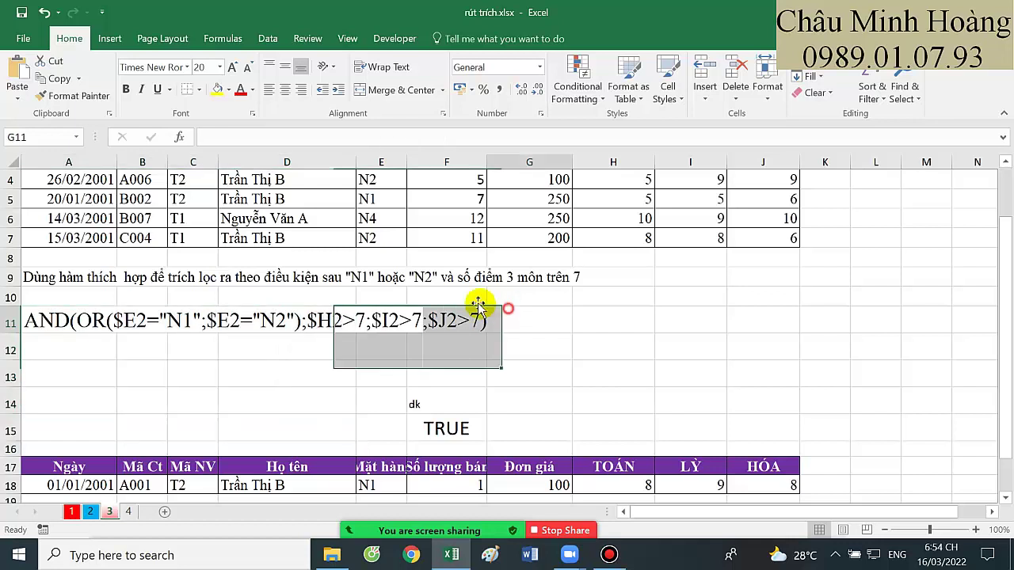
- Copy the exercise question from A9 into A10
{"action": "left_click", "coordinate": [45, 281]}
{"action": "left_click", "coordinate": [32, 301]}
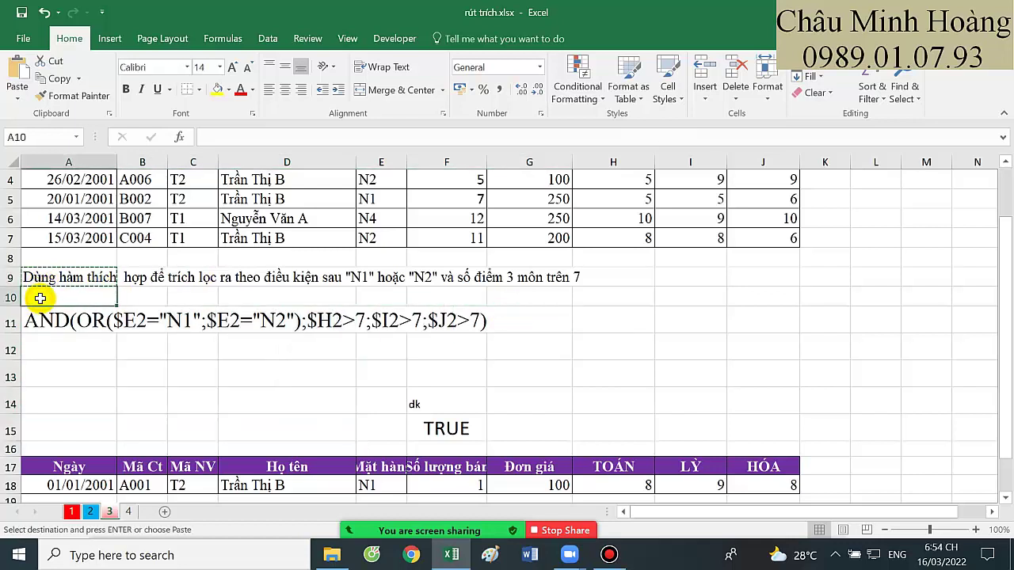
{"action": "type", "text": "Dùng hàm thích  hợp để trích lọc ra theo điều kiện sau \"N1\" hoặc \"N2\" và số điểm 3 môn trên 7"}
- Replace "hoặc" with "và" between "N1" and "N2" in A10, and color "và" in A10 and "hoặc" in A9 red
{"action": "double_click", "coordinate": [85, 301]}
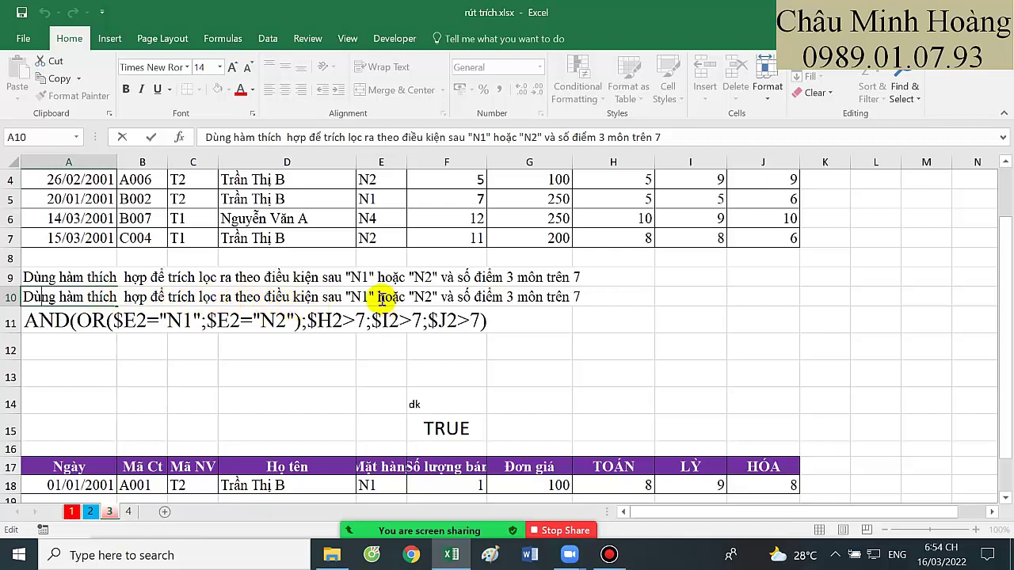
{"action": "key", "text": "BackSpace"}
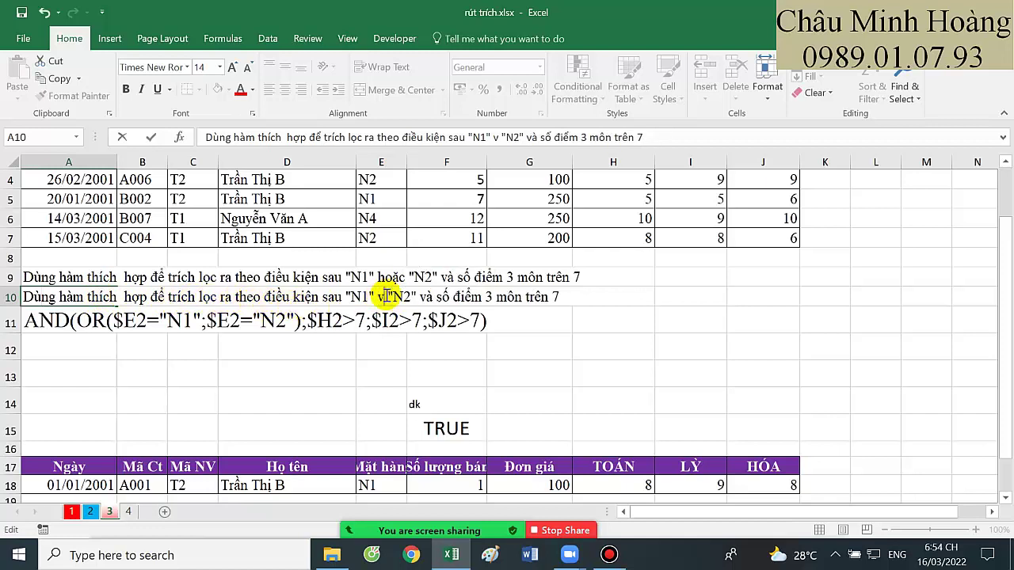
{"action": "type", "text": "và"}
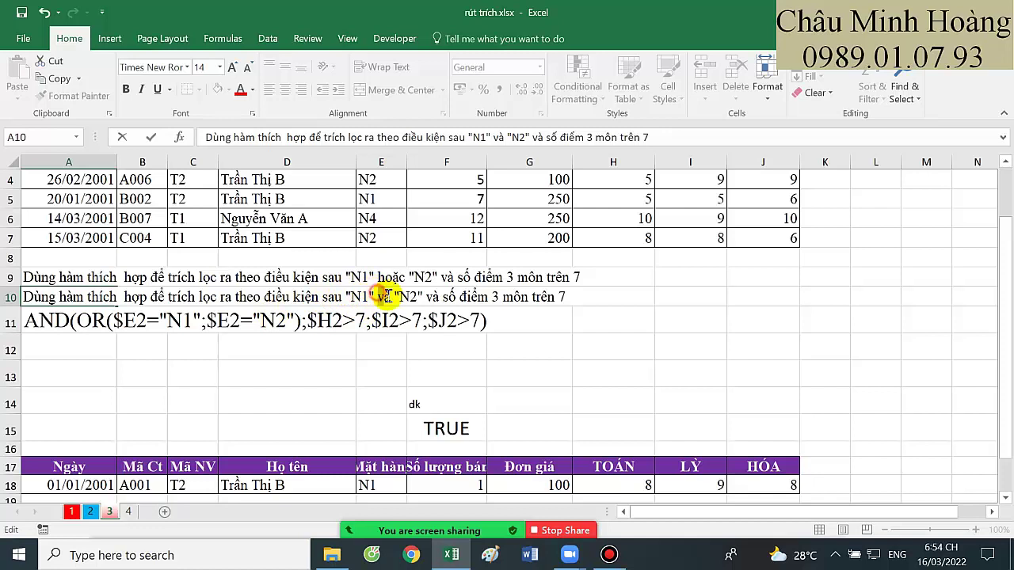
{"action": "left_click", "coordinate": [68, 279]}
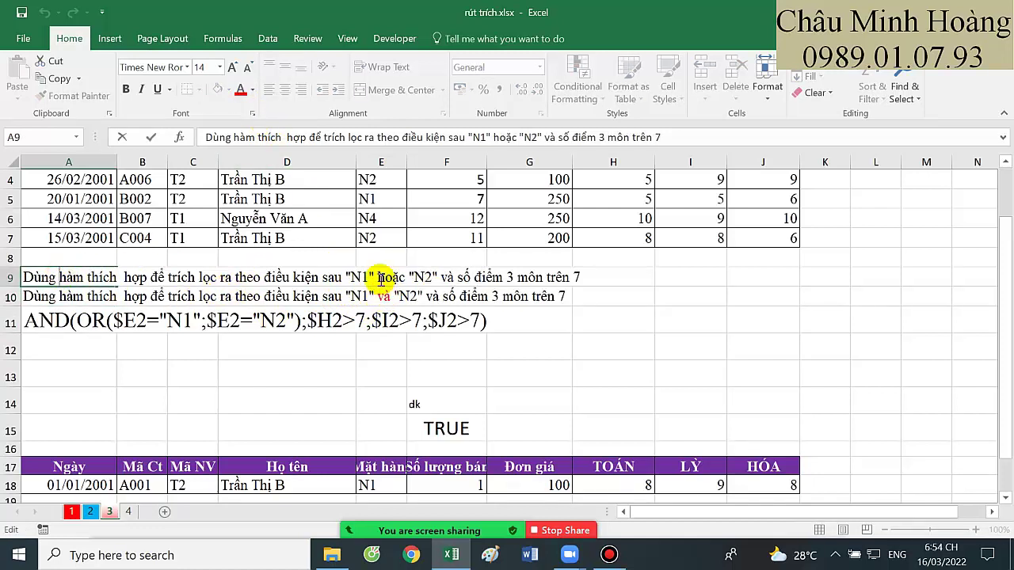
{"action": "left_click_drag", "start_coordinate": [403, 278], "coordinate": [405, 277]}
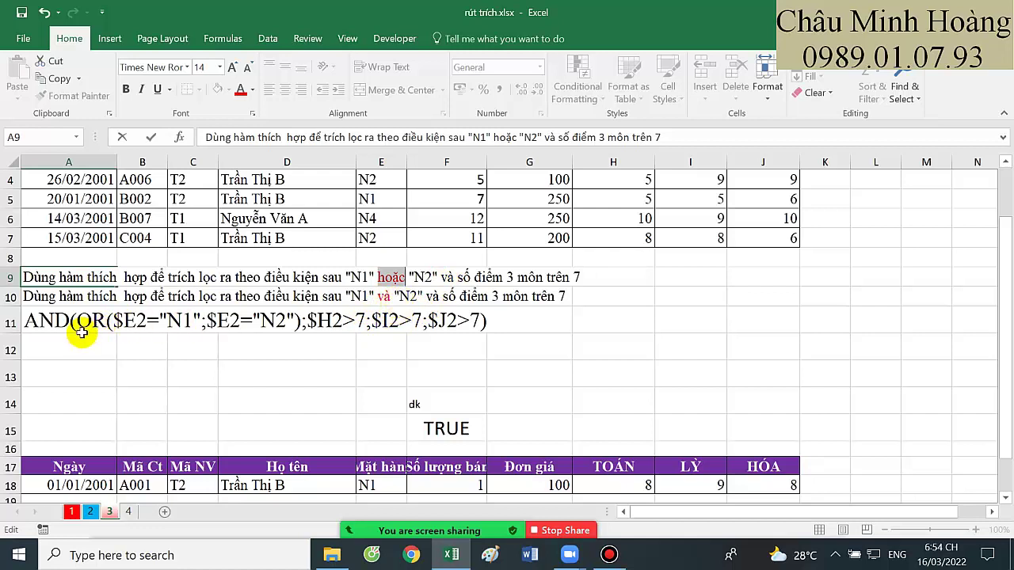
- Restructure the F15 criterion to =OR($E2="N1";and($E2="N2";$H2>7;$I2>7;$J2>7), nesting AND inside OR
{"action": "left_click", "coordinate": [460, 428]}
{"action": "double_click", "coordinate": [462, 428]}
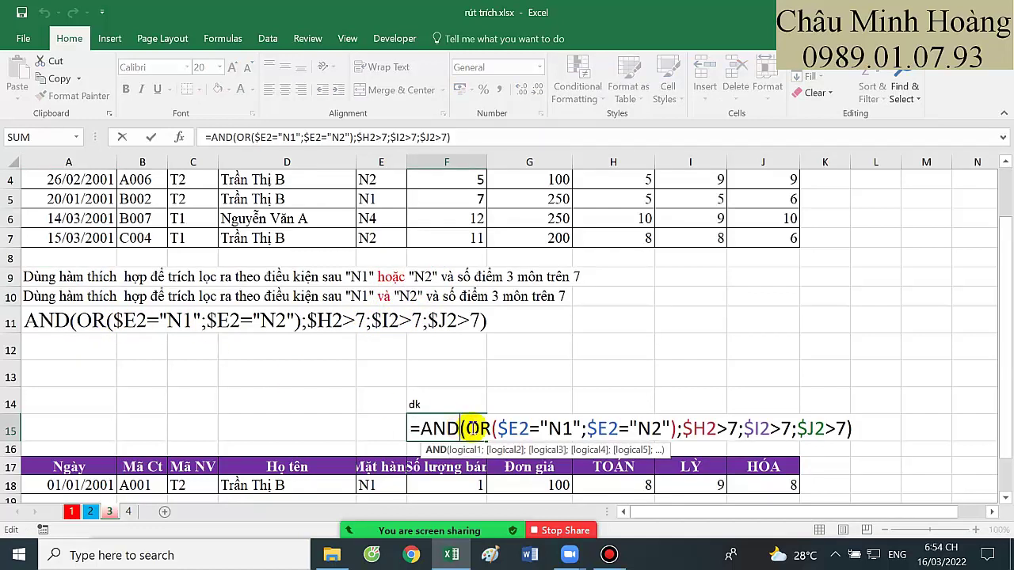
{"action": "double_click", "coordinate": [426, 423]}
{"action": "key", "text": "Delete"}
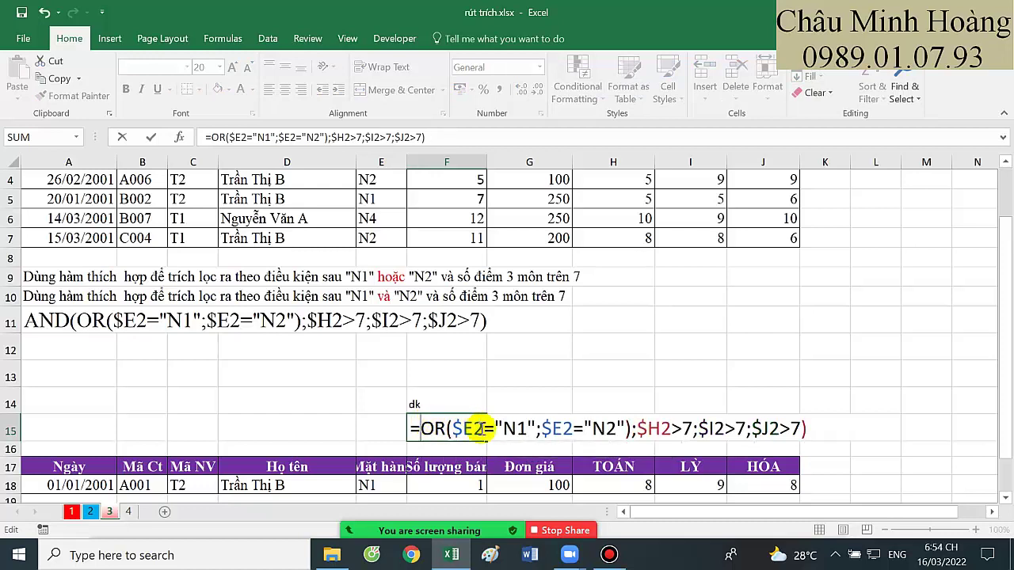
{"action": "left_click", "coordinate": [541, 428]}
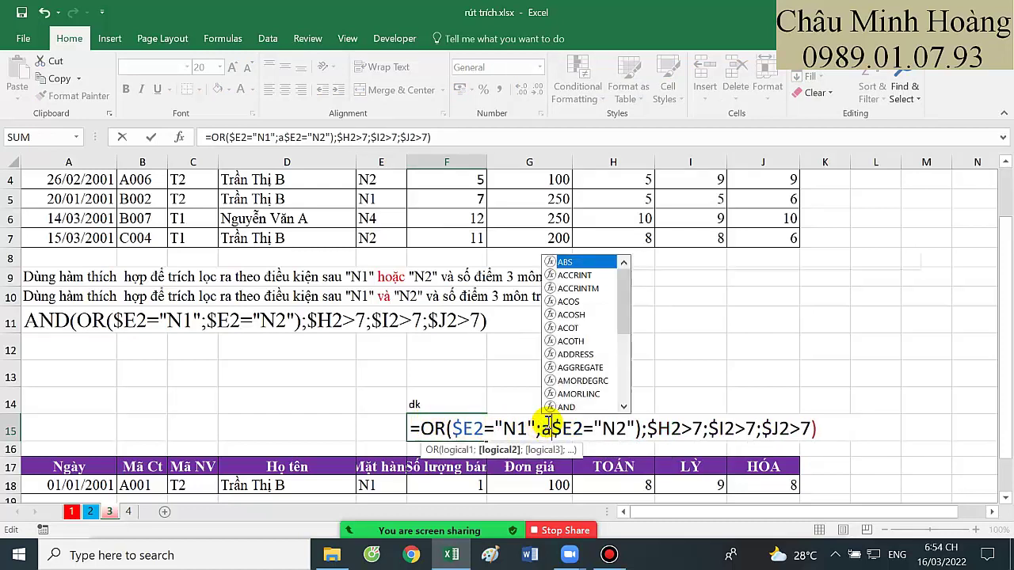
{"action": "type", "text": "and("}
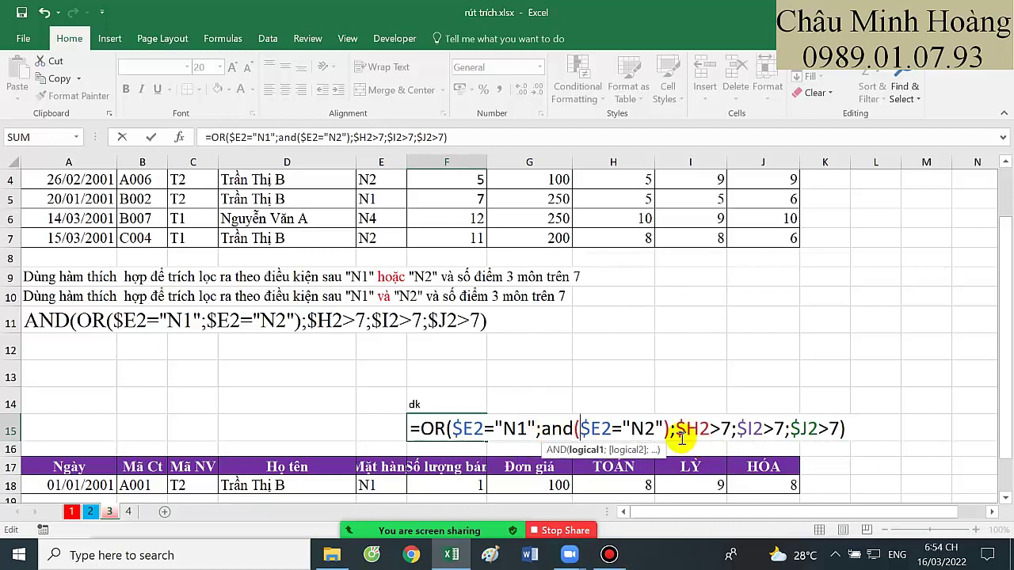
{"action": "left_click", "coordinate": [668, 429]}
{"action": "key", "text": "BackSpace"}
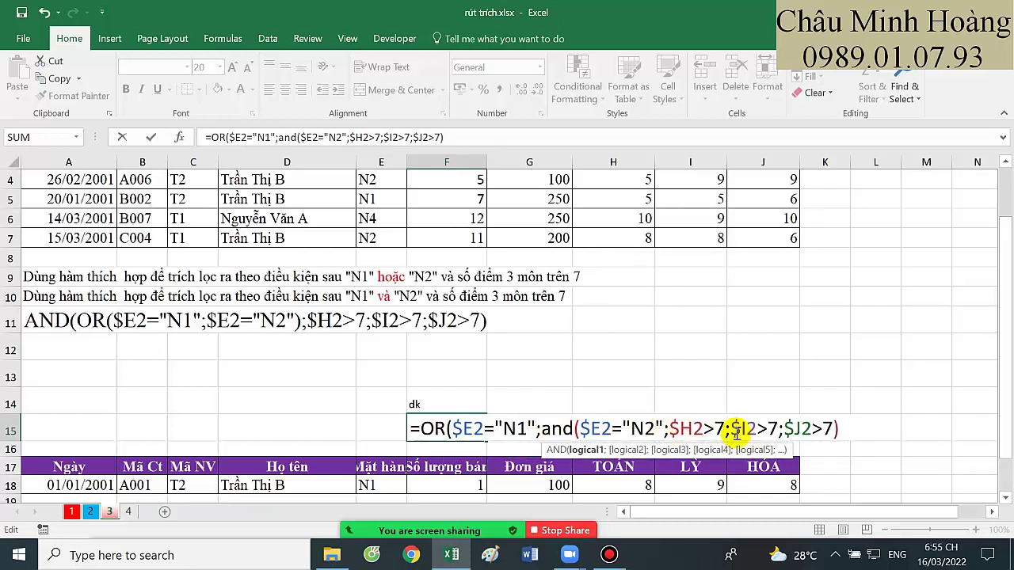
- Replace the three separate score conditions in F15, making the criterion =OR($E2="N1";and($E2="N2";min($H2:$J2)>7))
{"action": "left_click_drag", "start_coordinate": [669, 428], "coordinate": [867, 448]}
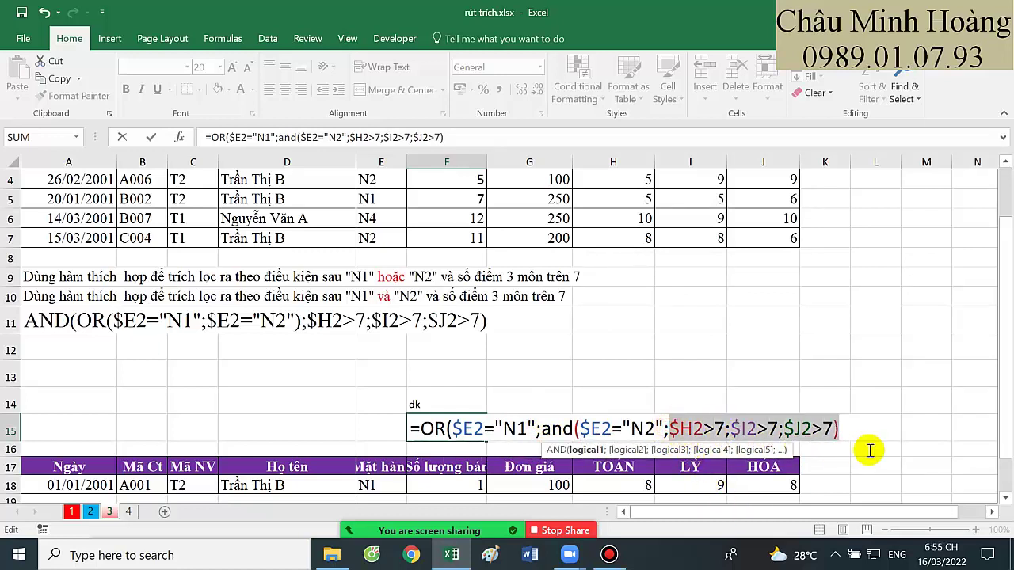
{"action": "type", "text": "min"}
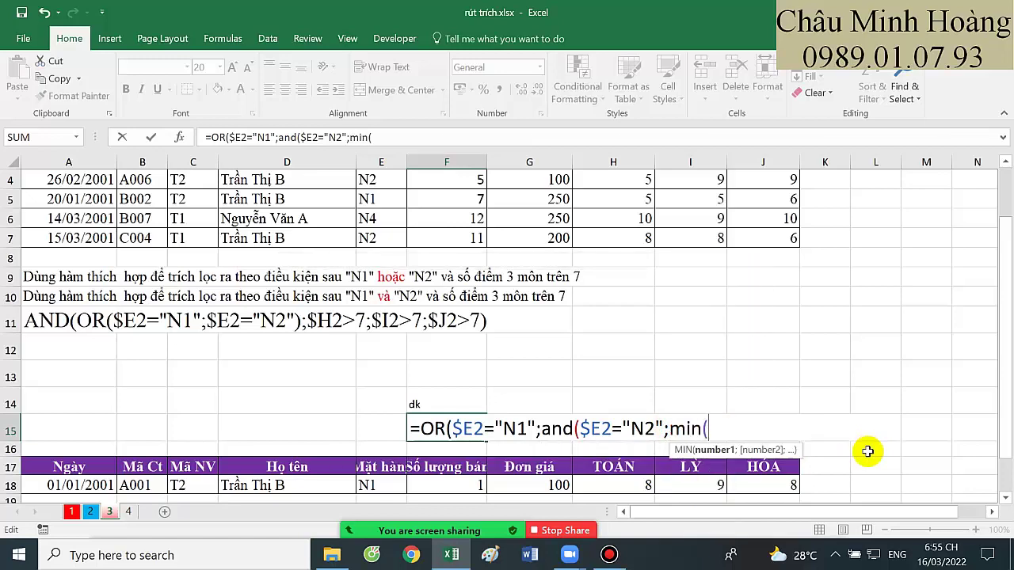
{"action": "type", "text": "("}
{"action": "scroll", "coordinate": [600, 362], "scroll_direction": "up", "scroll_amount": 1}
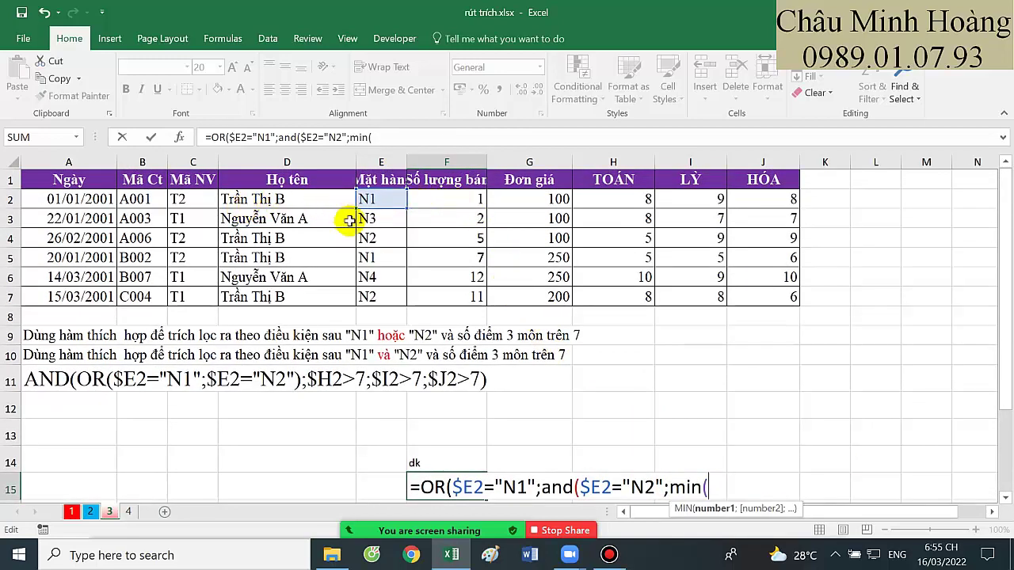
{"action": "left_click_drag", "start_coordinate": [623, 198], "coordinate": [767, 202]}
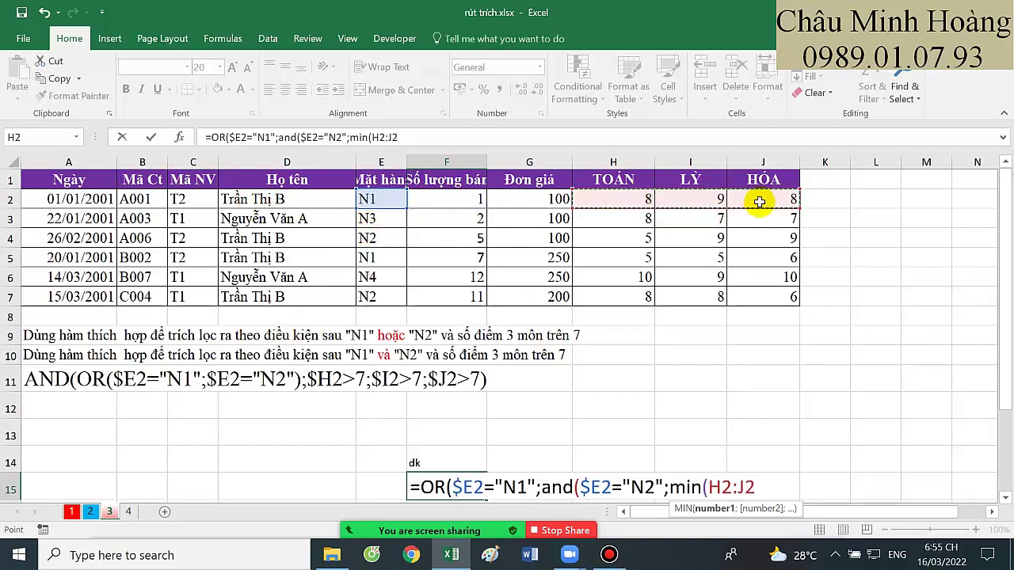
{"action": "key", "text": "F4"}
{"action": "key", "text": "F4"}
{"action": "key", "text": "F4"}
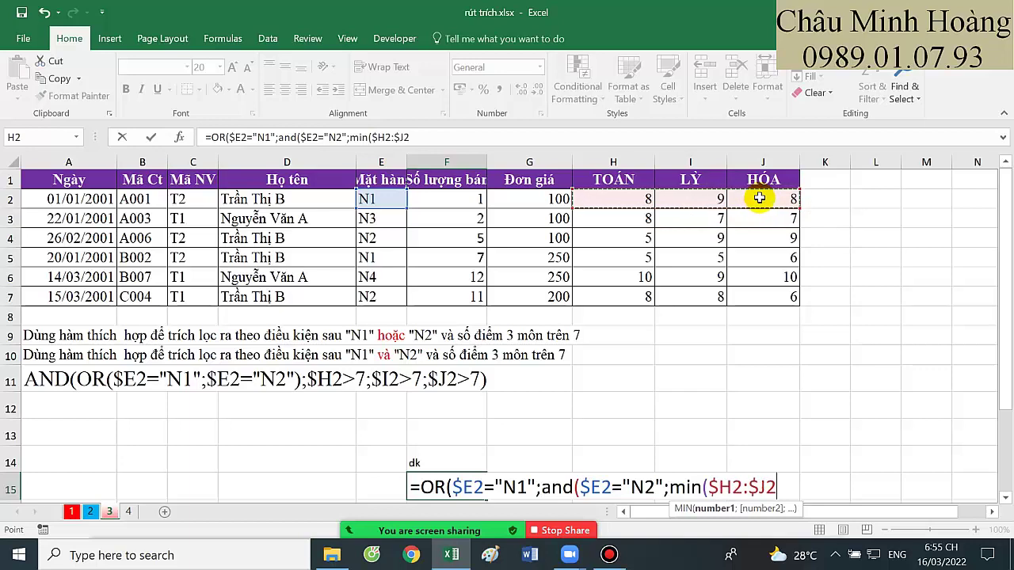
{"action": "scroll", "coordinate": [755, 254], "scroll_direction": "down", "scroll_amount": 1}
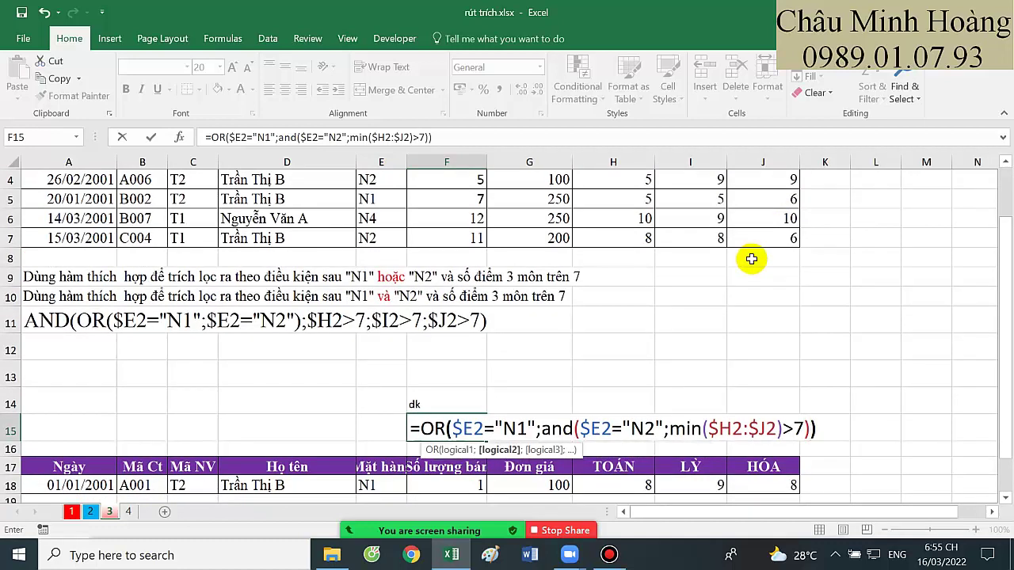
- Copy the F15 criterion without its equals sign, commit the formula, and paste it as text into A12
{"action": "left_click_drag", "start_coordinate": [420, 432], "coordinate": [865, 442]}
{"action": "key", "text": "ctrl+c"}
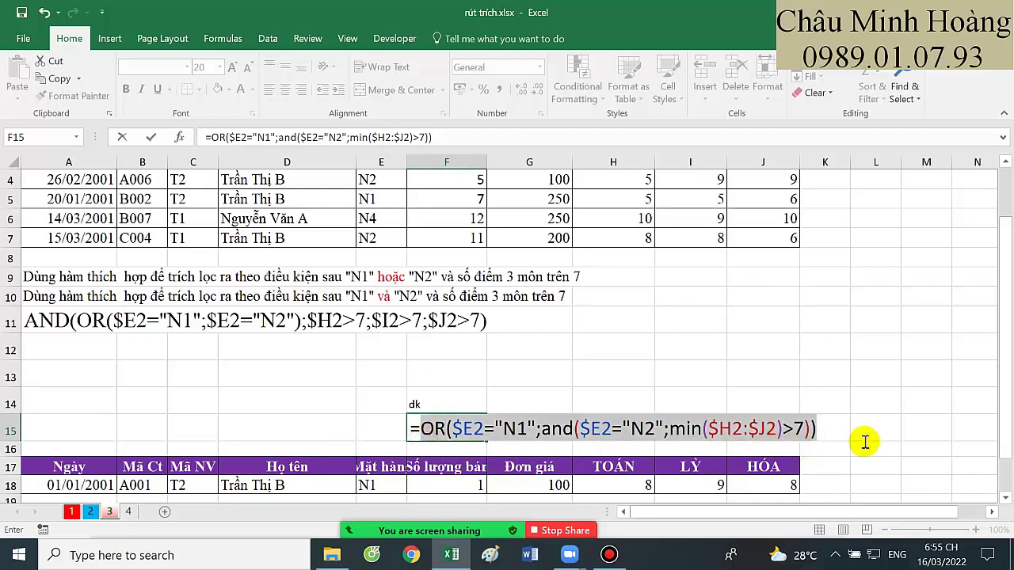
{"action": "key", "text": "Return"}
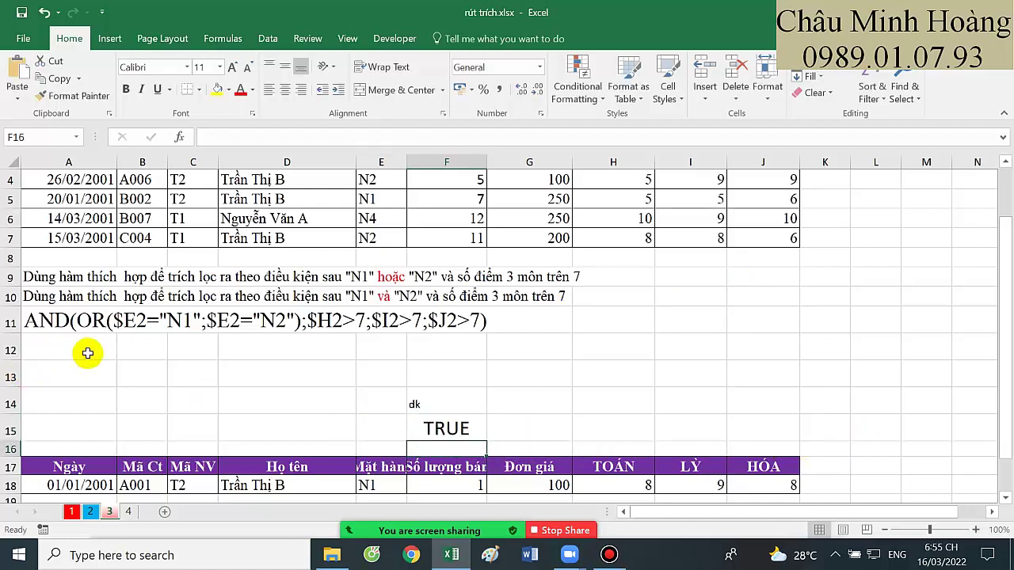
{"action": "left_click", "coordinate": [49, 361]}
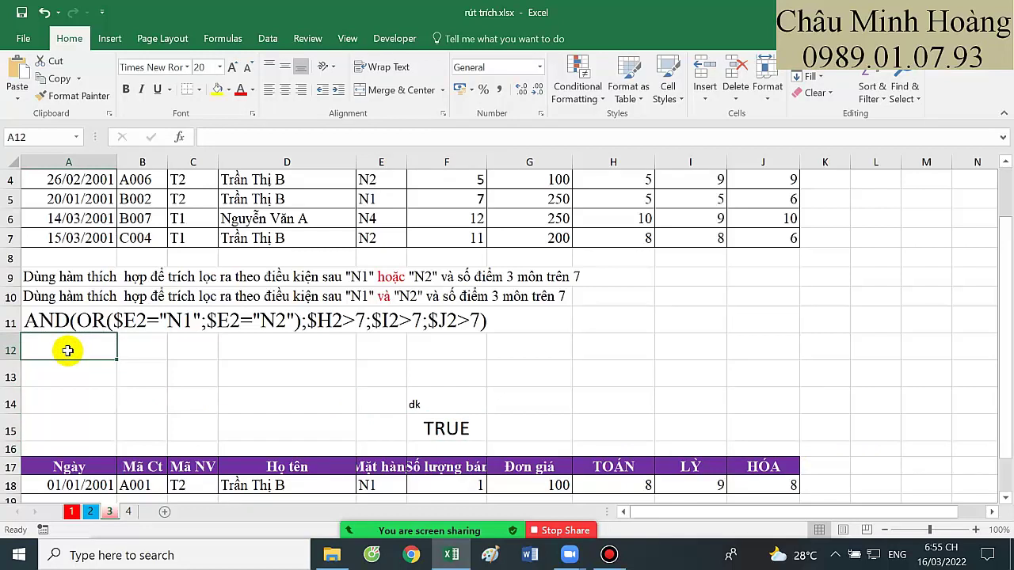
{"action": "key", "text": "ctrl+v"}
{"action": "left_click_drag", "start_coordinate": [80, 346], "coordinate": [544, 346]}
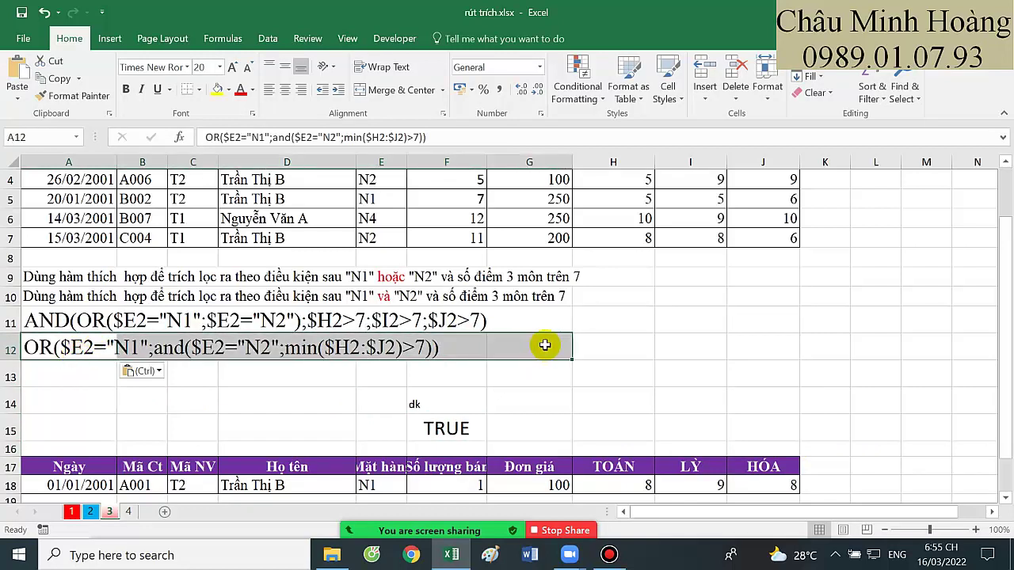
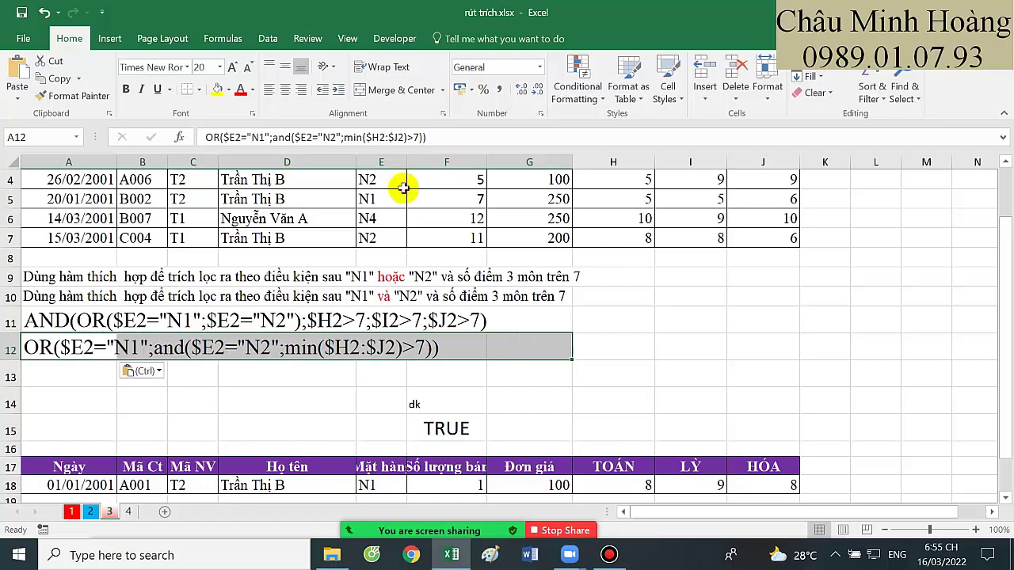
- Run Advanced Filter to another location with list range A1:J7, criteria F14:F15 and output starting at A20
{"action": "left_click", "coordinate": [267, 38]}
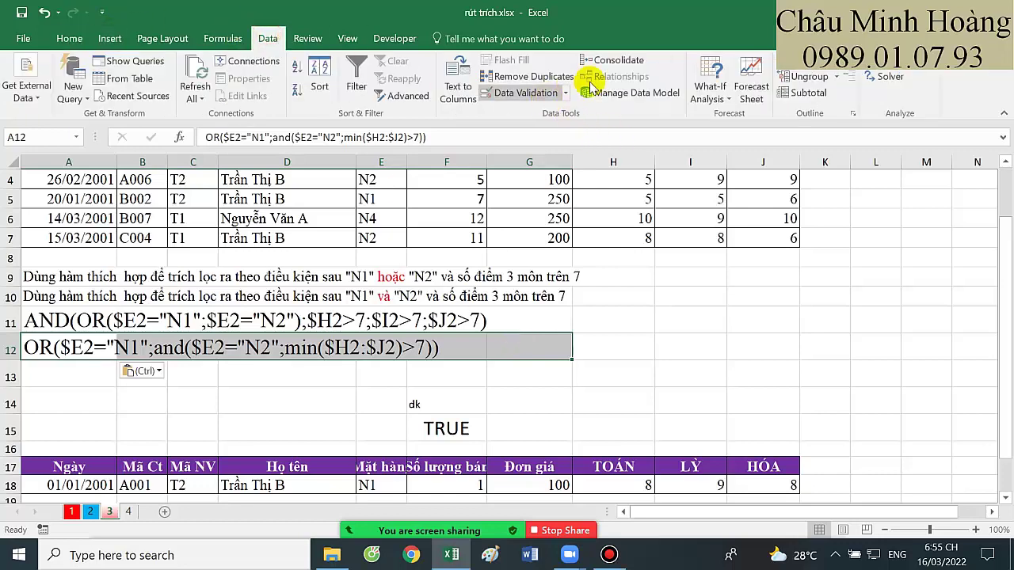
{"action": "left_click", "coordinate": [401, 91]}
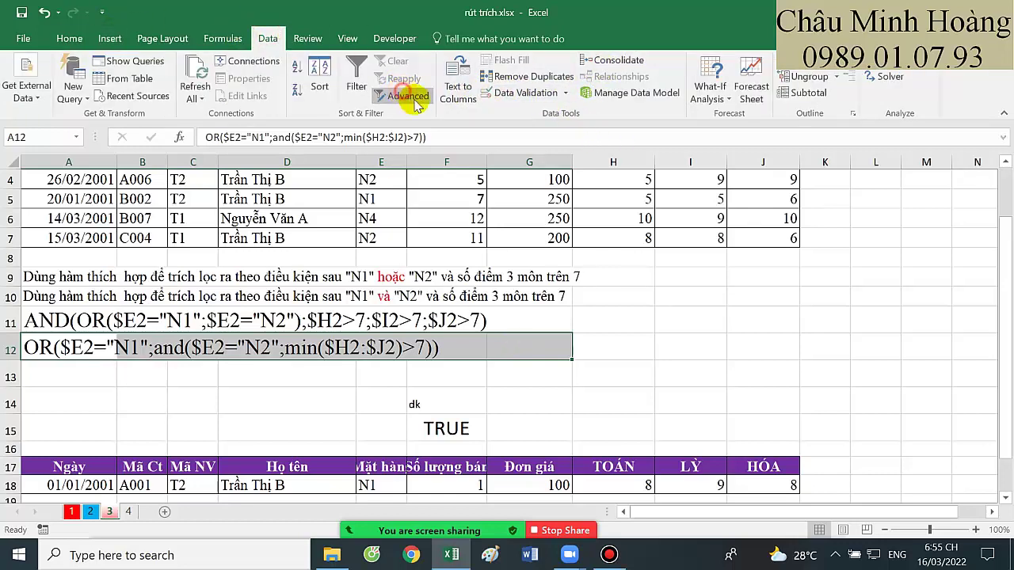
{"action": "left_click", "coordinate": [680, 314]}
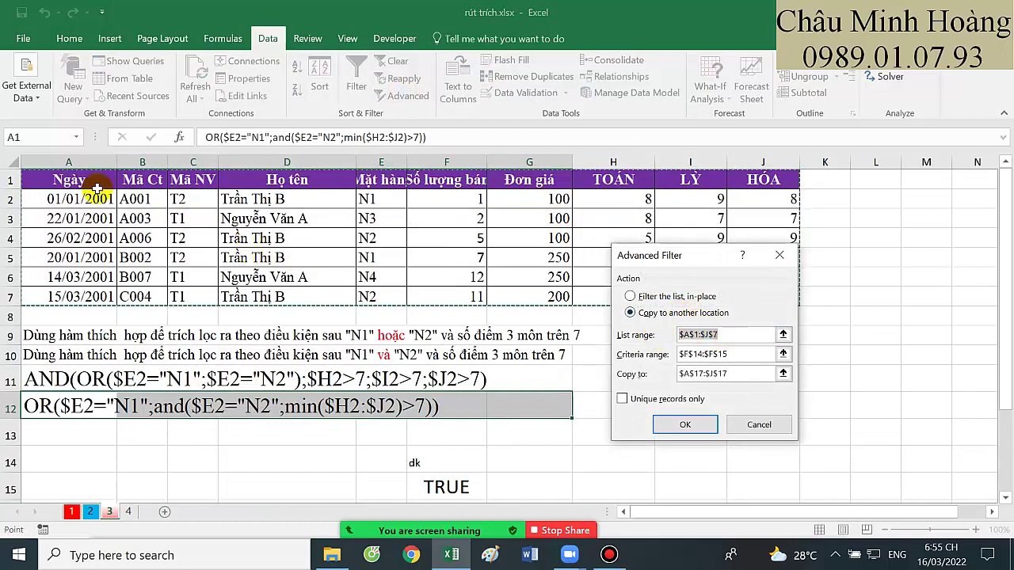
{"action": "left_click_drag", "start_coordinate": [71, 181], "coordinate": [737, 293]}
{"action": "key", "text": "Tab"}
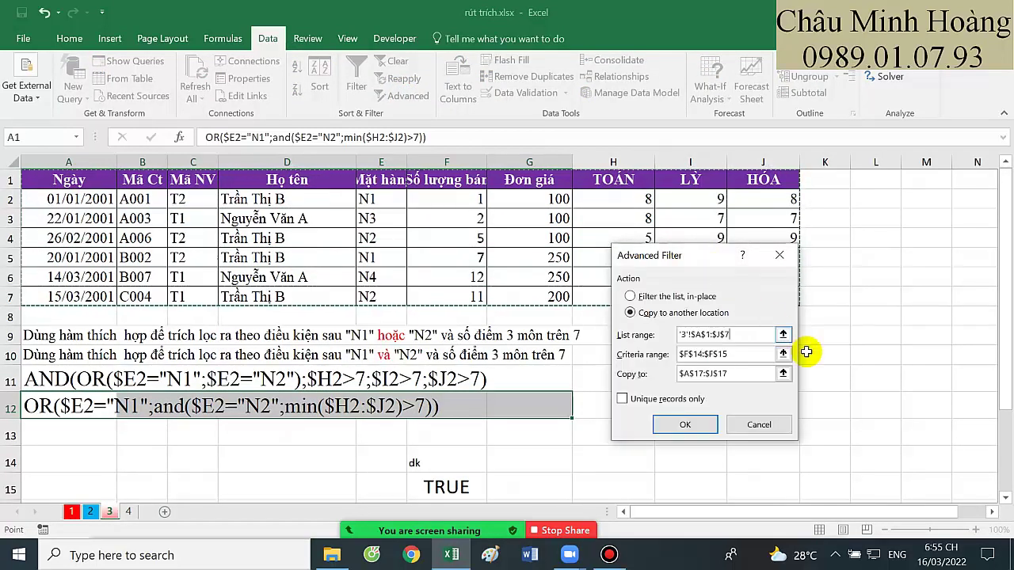
{"action": "left_click_drag", "start_coordinate": [468, 460], "coordinate": [467, 487]}
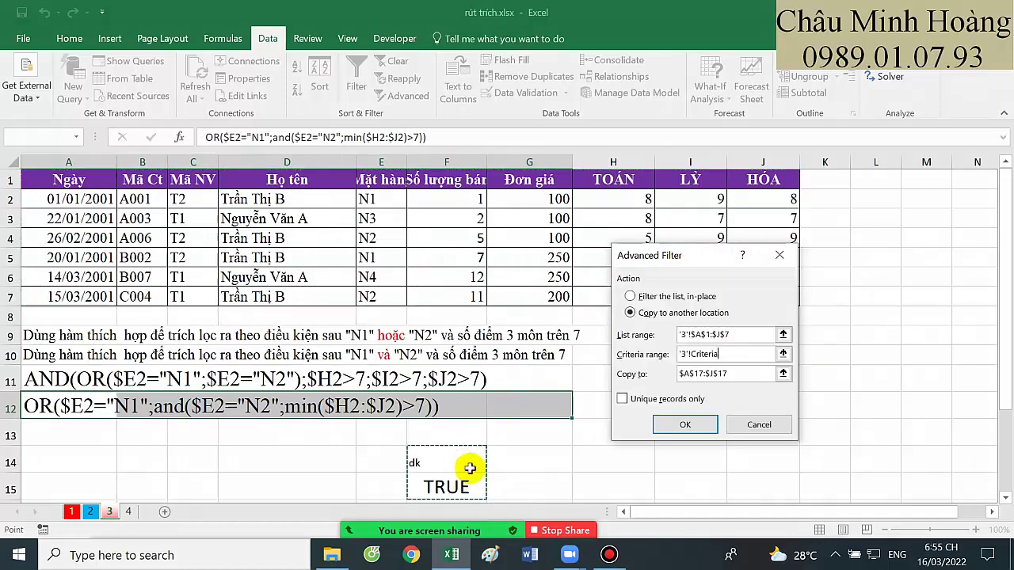
{"action": "left_click", "coordinate": [738, 374]}
{"action": "scroll", "coordinate": [41, 369], "scroll_direction": "down", "scroll_amount": 2}
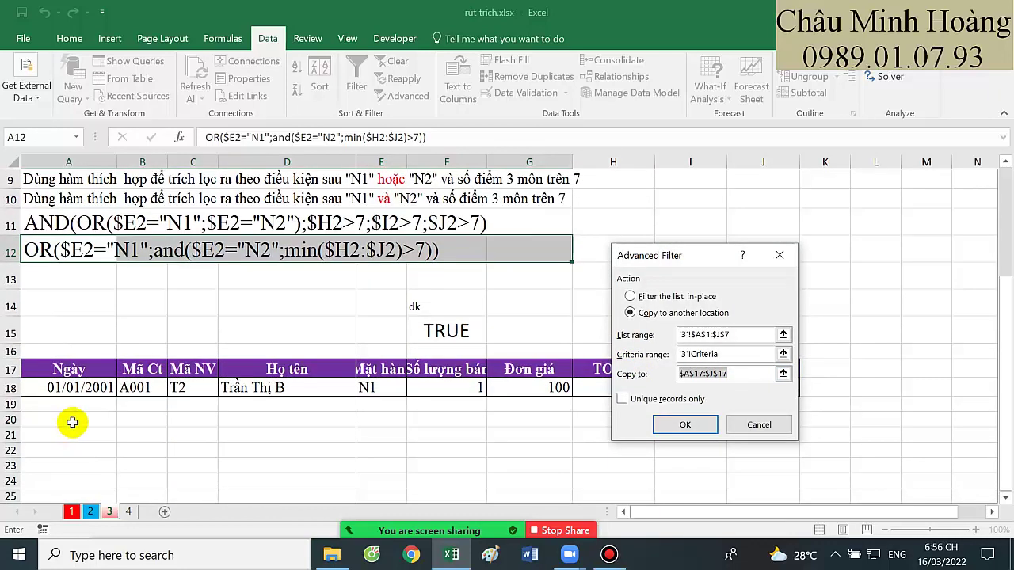
{"action": "left_click", "coordinate": [48, 419]}
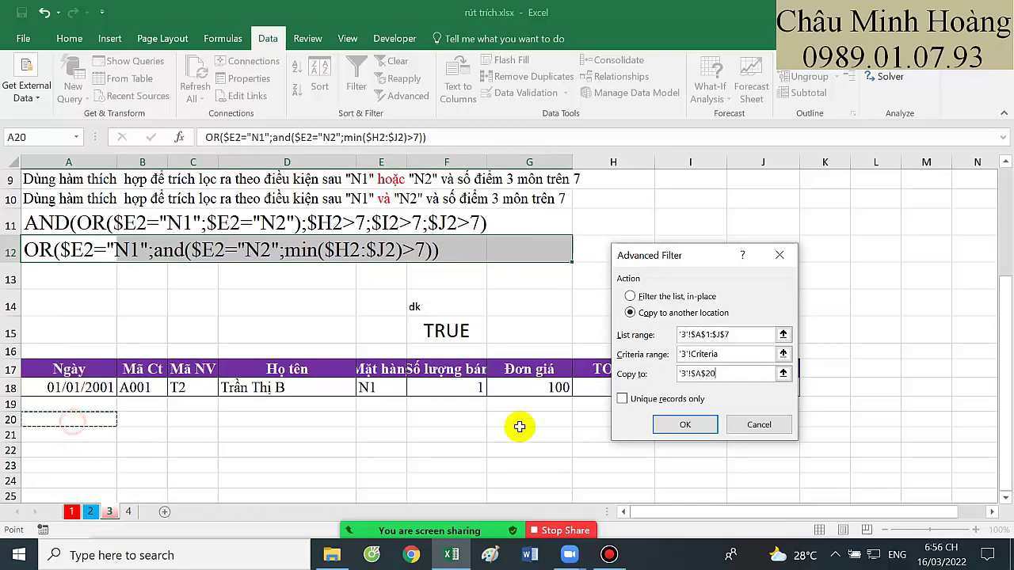
{"action": "left_click", "coordinate": [682, 425]}
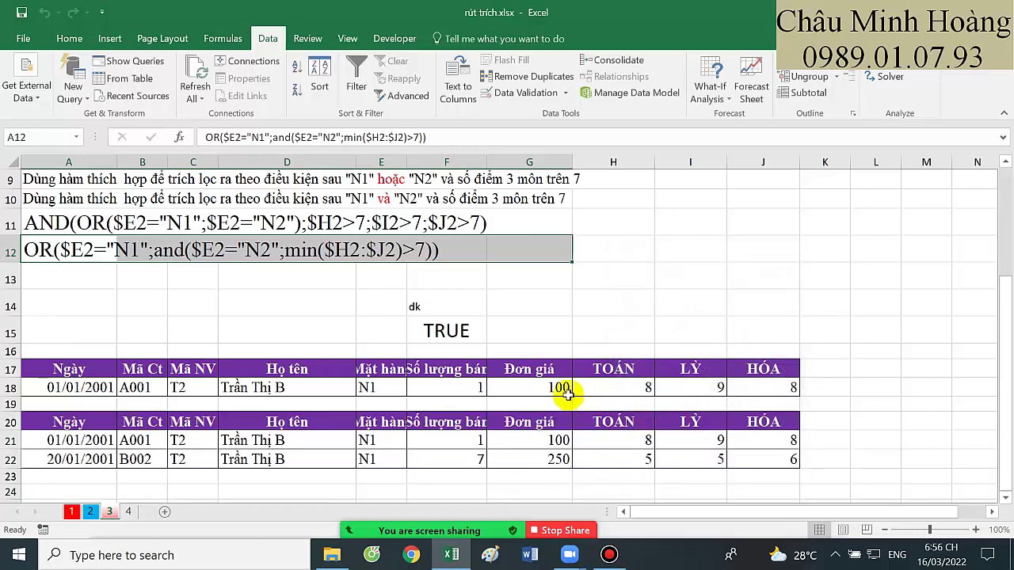
- On sheet 4, copy the E14 criterion without its equals sign and paste it as text into A12
{"action": "left_click", "coordinate": [128, 512]}
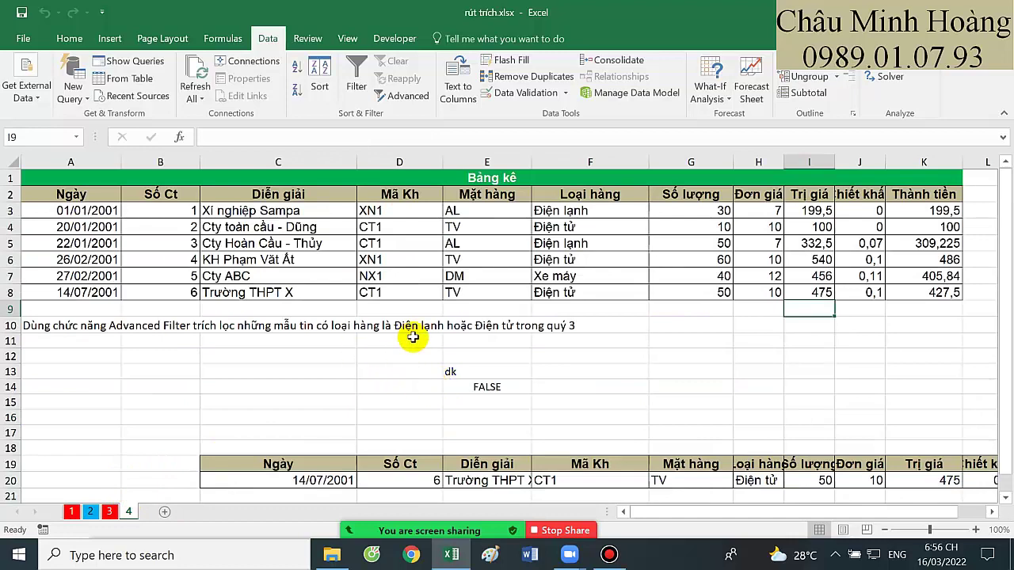
{"action": "double_click", "coordinate": [485, 387]}
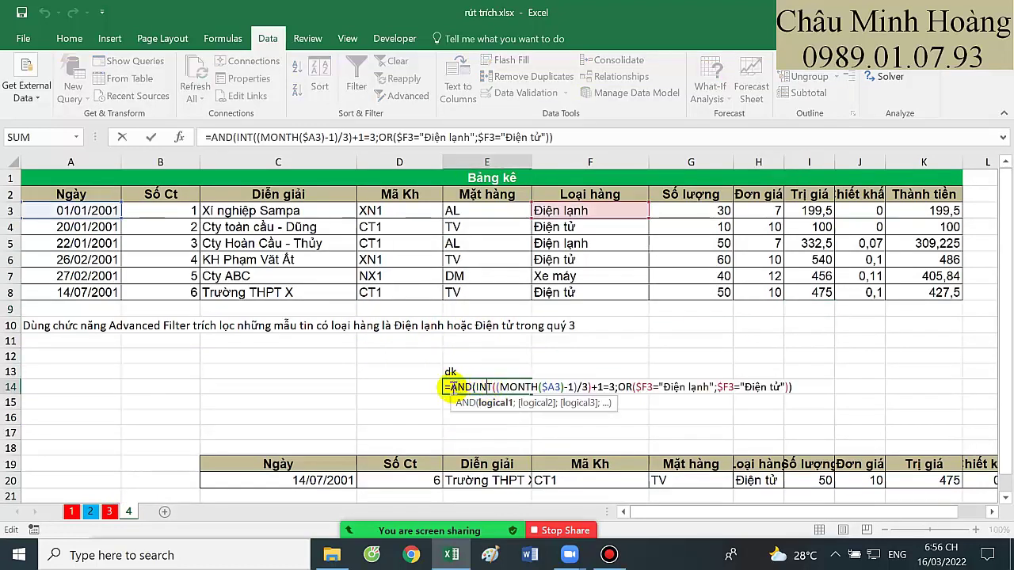
{"action": "left_click_drag", "start_coordinate": [450, 386], "coordinate": [833, 380]}
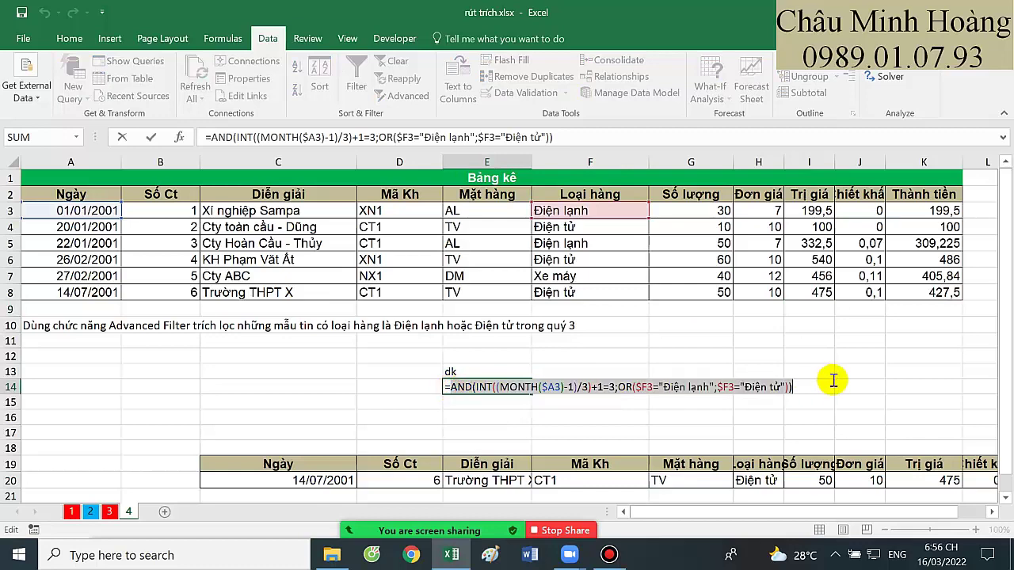
{"action": "key", "text": "Return"}
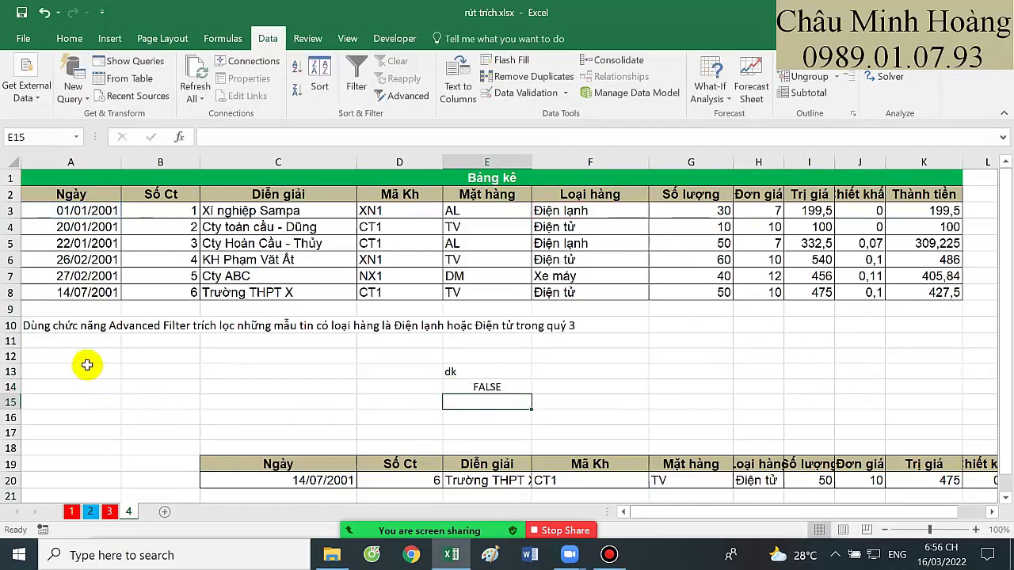
{"action": "left_click", "coordinate": [87, 356]}
{"action": "key", "text": "ctrl+v"}
{"action": "mouse_move", "coordinate": [89, 355]}
{"action": "left_mouse_down"}
{"action": "mouse_move", "coordinate": [96, 381]}
{"action": "mouse_move", "coordinate": [90, 363]}
{"action": "left_mouse_up"}
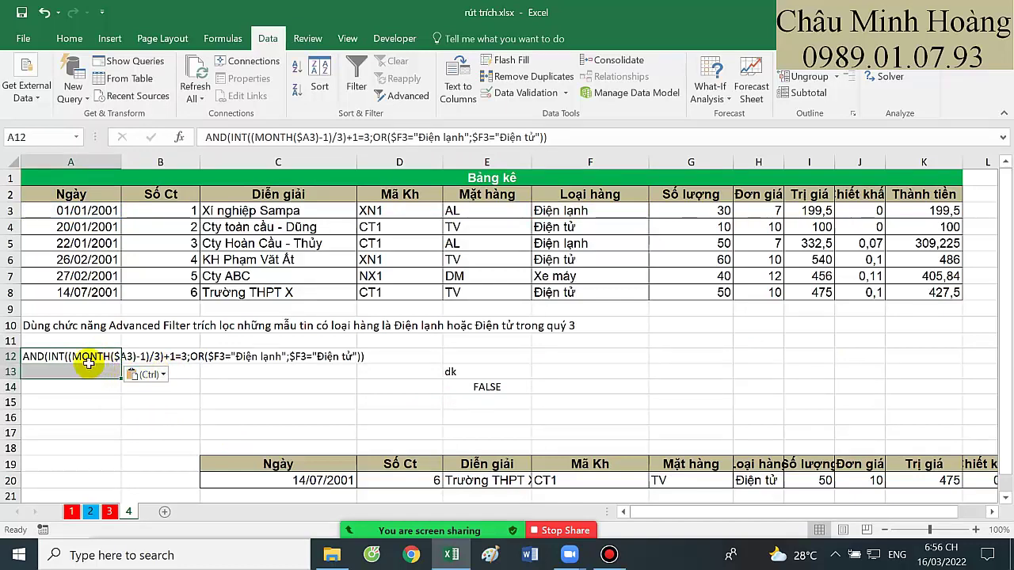
- Format A12:A13 in Times New Roman at size 20
{"action": "left_click", "coordinate": [69, 38]}
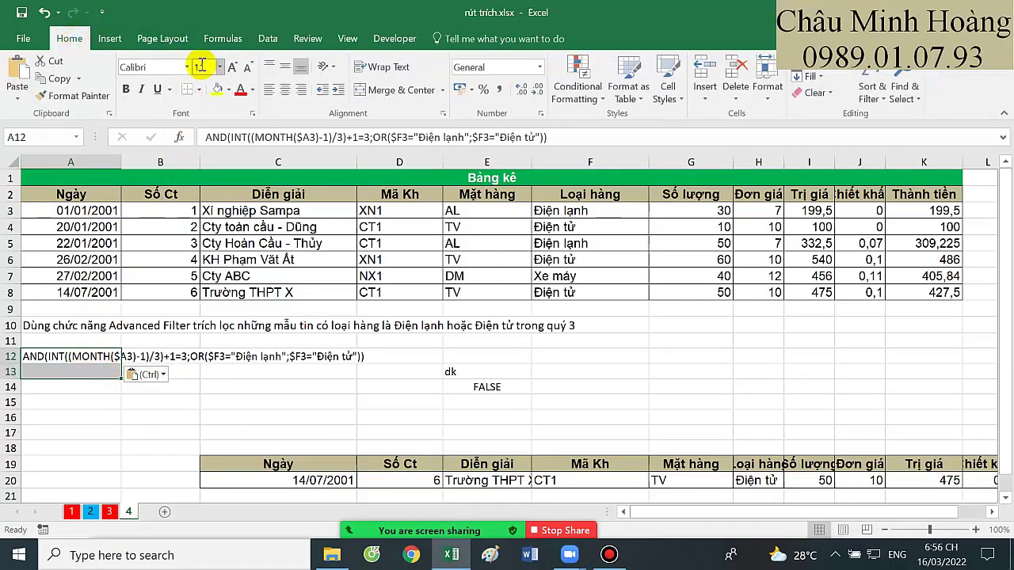
{"action": "type", "text": "2"}
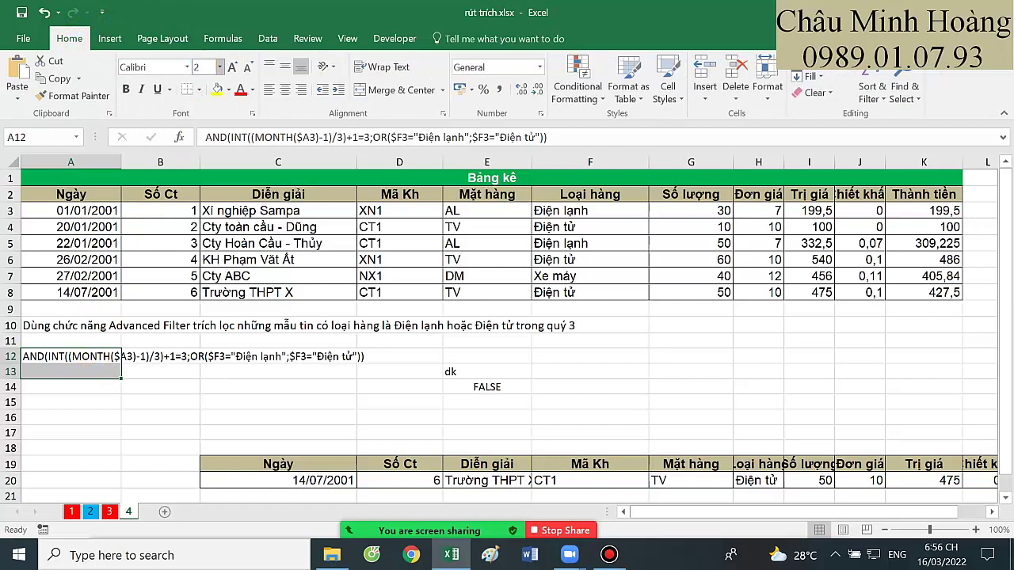
{"action": "type", "text": "0"}
{"action": "key", "text": "Return"}
{"action": "type", "text": "times"}
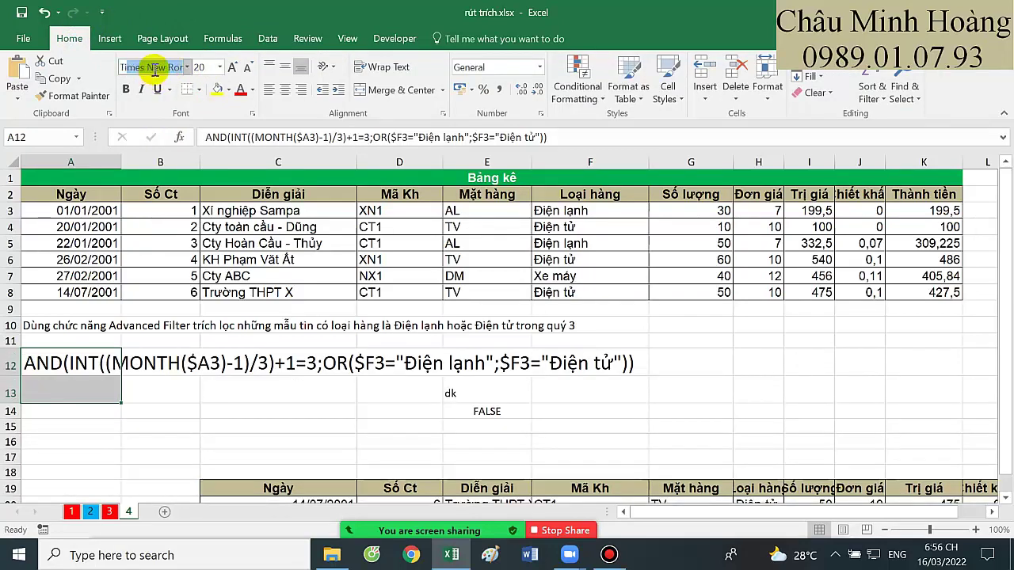
{"action": "key", "text": "Return"}
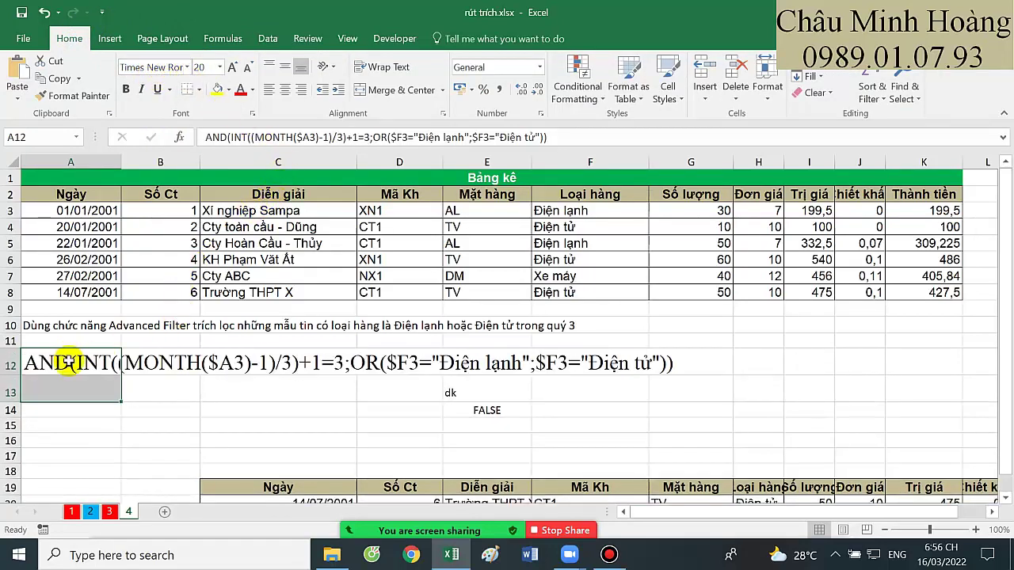
- Clear the formula text from A12 and paste it into A11, directly under the exercise question
{"action": "left_click", "coordinate": [115, 371]}
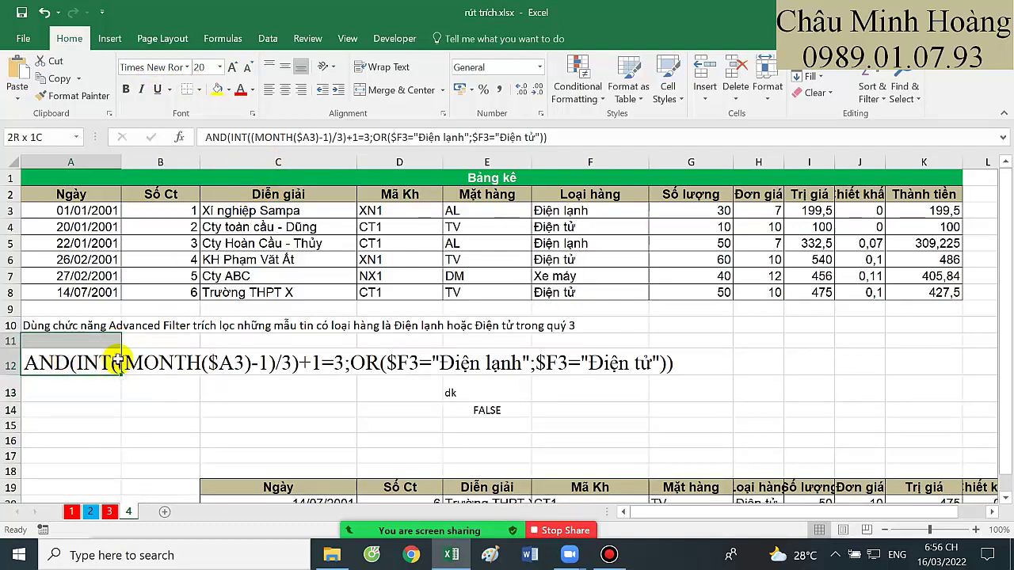
{"action": "key", "text": "Delete"}
{"action": "left_click_drag", "start_coordinate": [116, 343], "coordinate": [116, 366]}
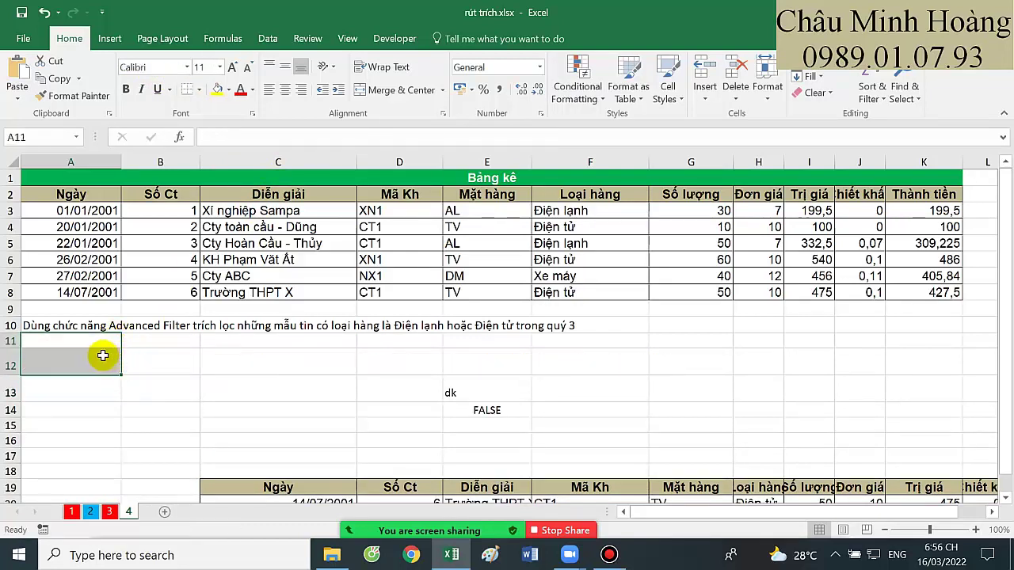
{"action": "left_click", "coordinate": [94, 342]}
{"action": "key", "text": "ctrl+v"}
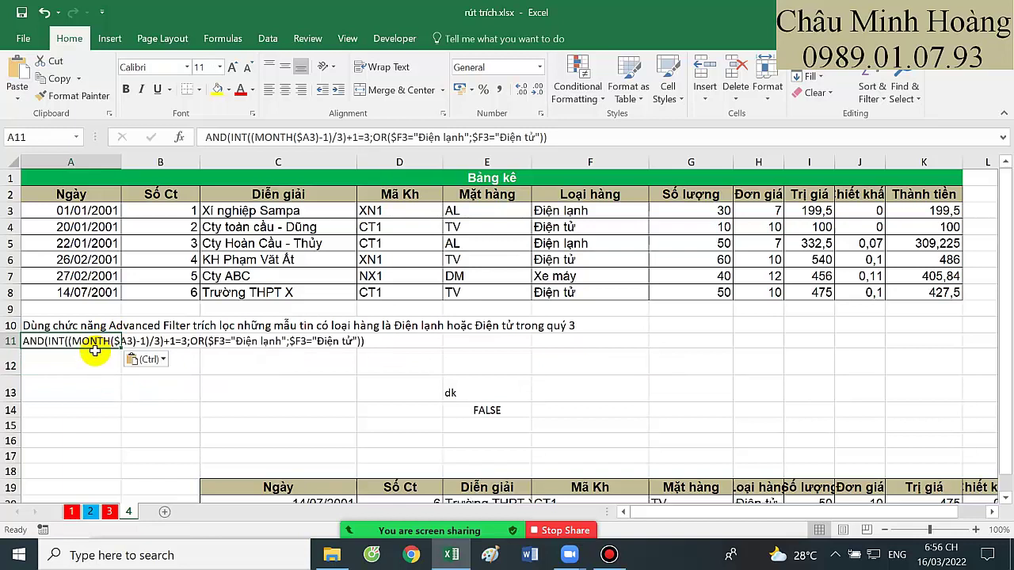
- Format the formula text in A11 in Times New Roman at size 20
{"action": "left_click", "coordinate": [166, 66]}
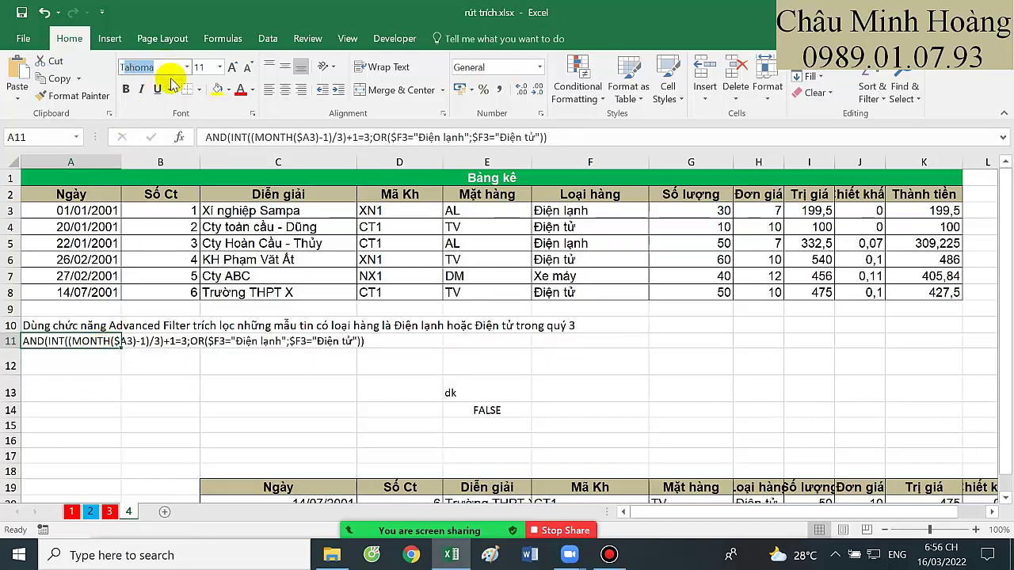
{"action": "type", "text": "Times New Roman"}
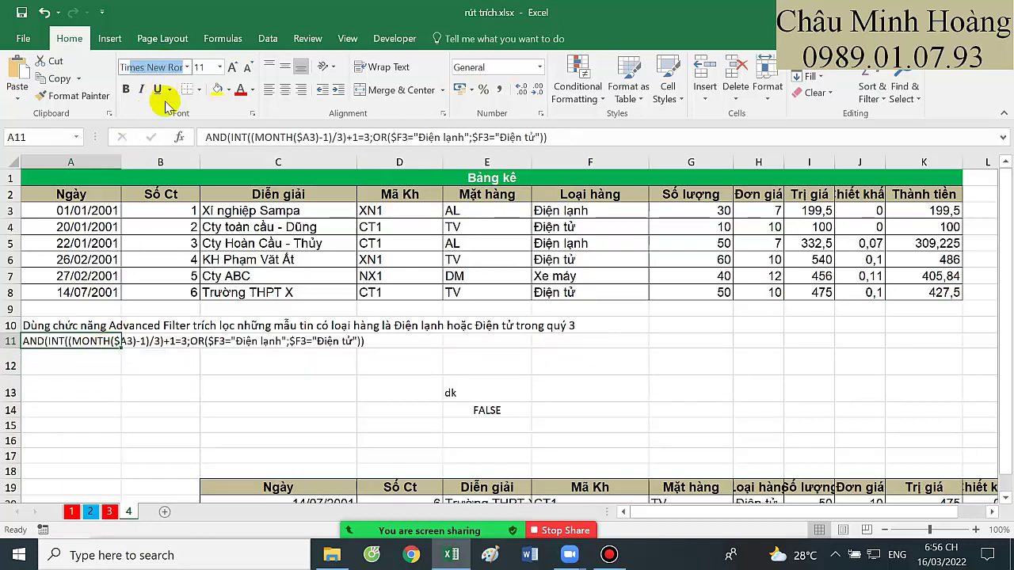
{"action": "key", "text": "Return"}
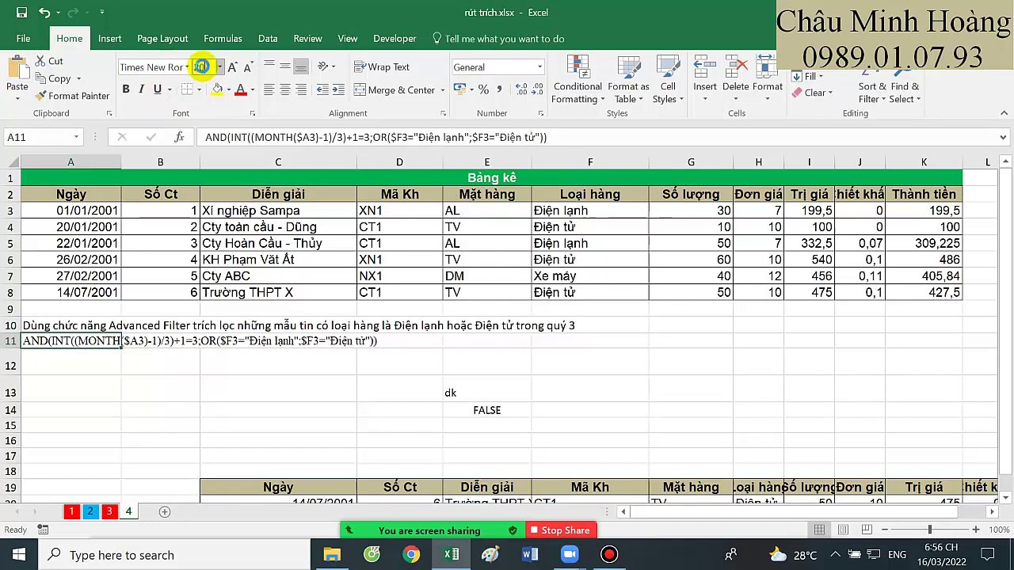
{"action": "key", "text": "Return"}
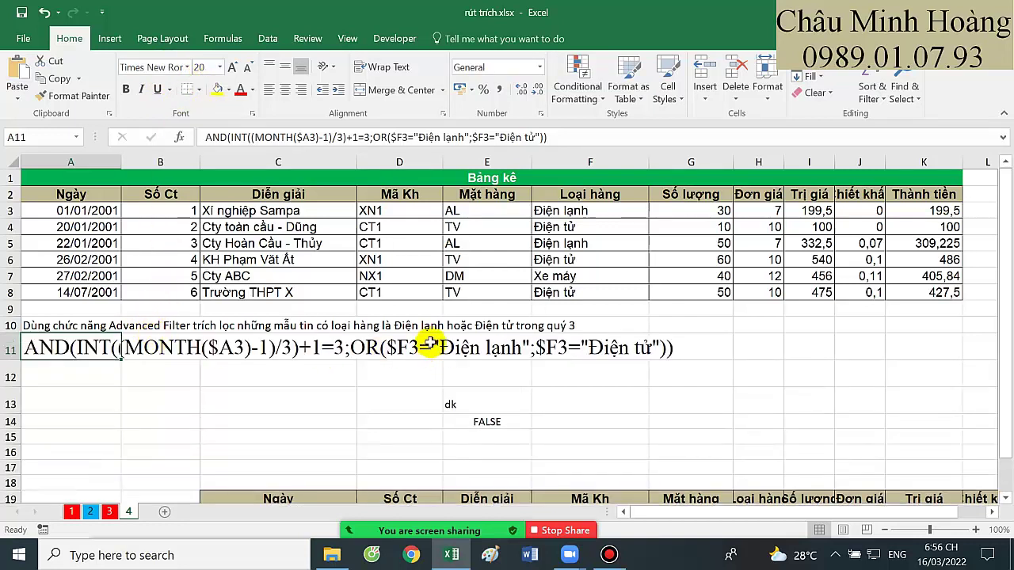
- Set the font size of the criterion result in E14 to 20
{"action": "double_click", "coordinate": [61, 349]}
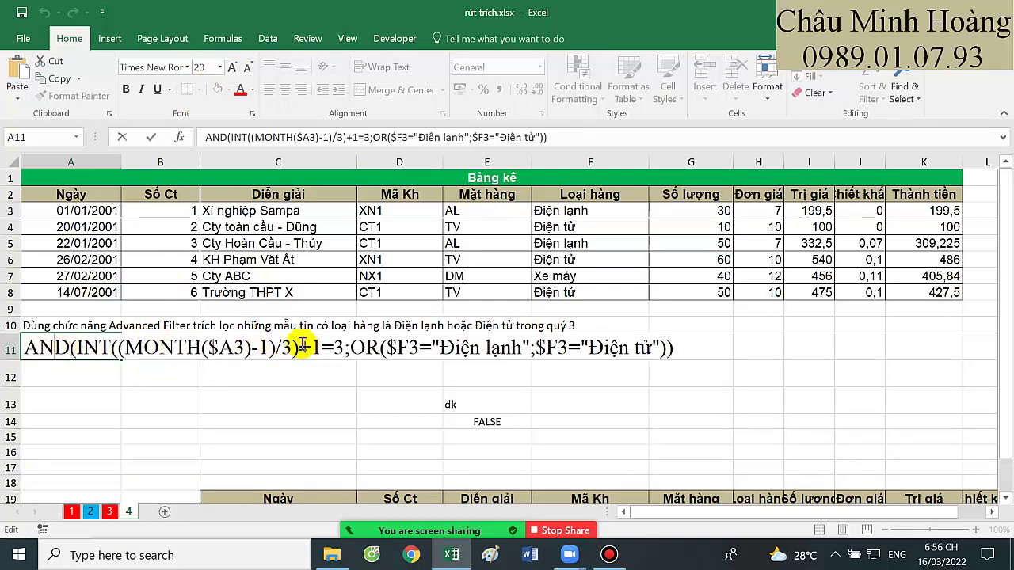
{"action": "left_click", "coordinate": [491, 420]}
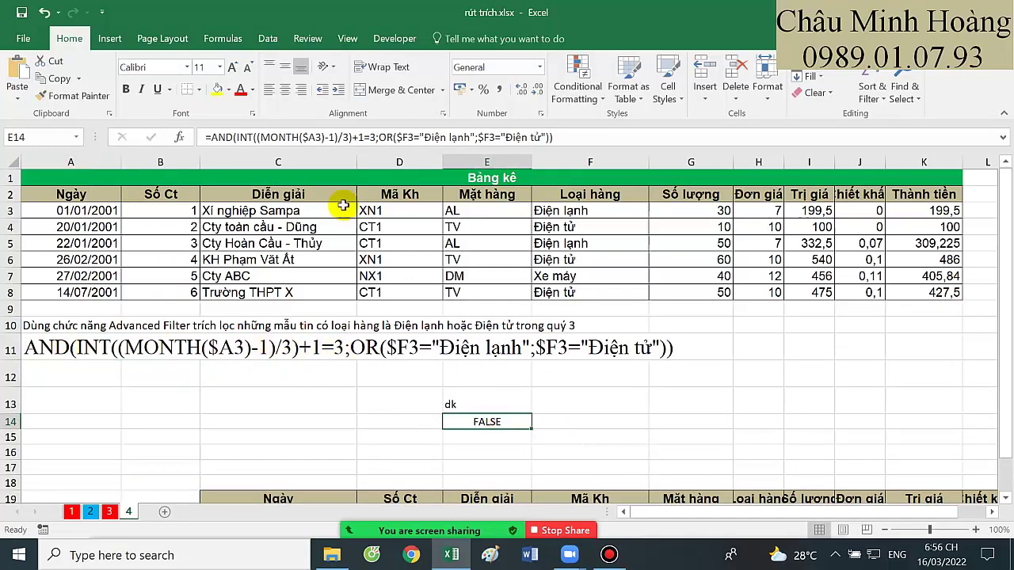
{"action": "left_click", "coordinate": [219, 67]}
{"action": "left_click", "coordinate": [211, 210]}
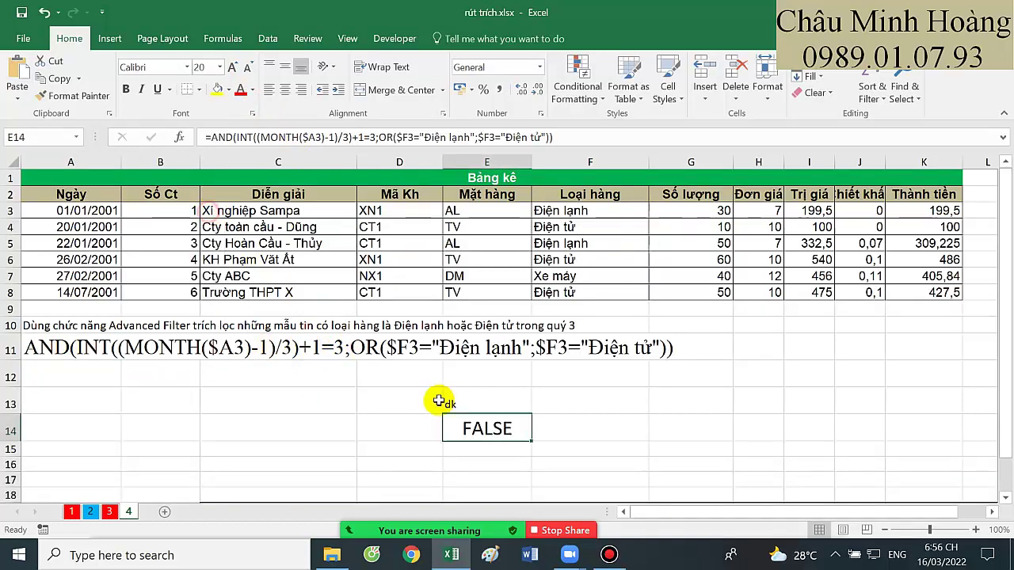
- In the E14 formula, remove the inner OR( and open an outer or( around the AND condition
{"action": "double_click", "coordinate": [480, 424]}
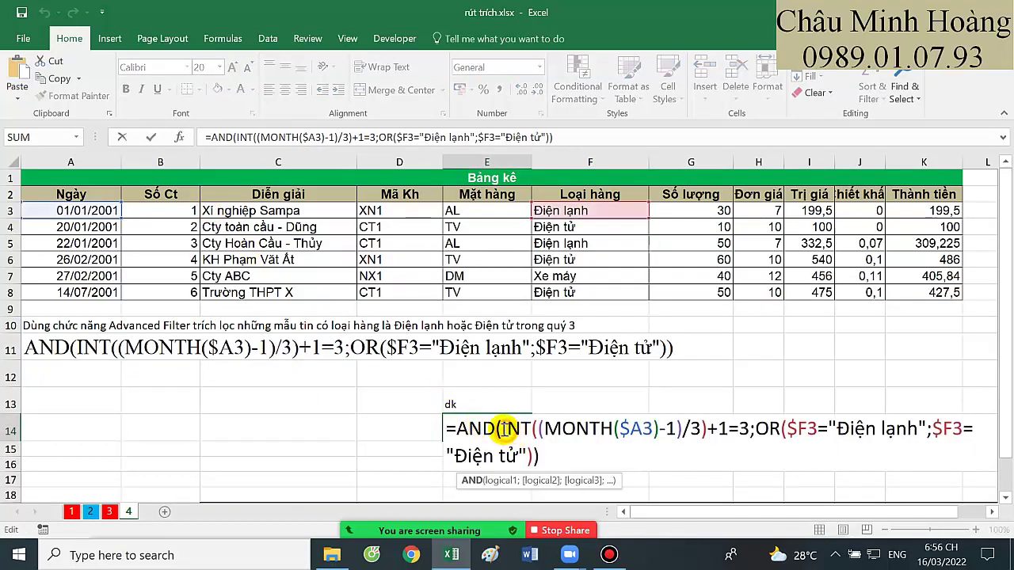
{"action": "left_click", "coordinate": [502, 428]}
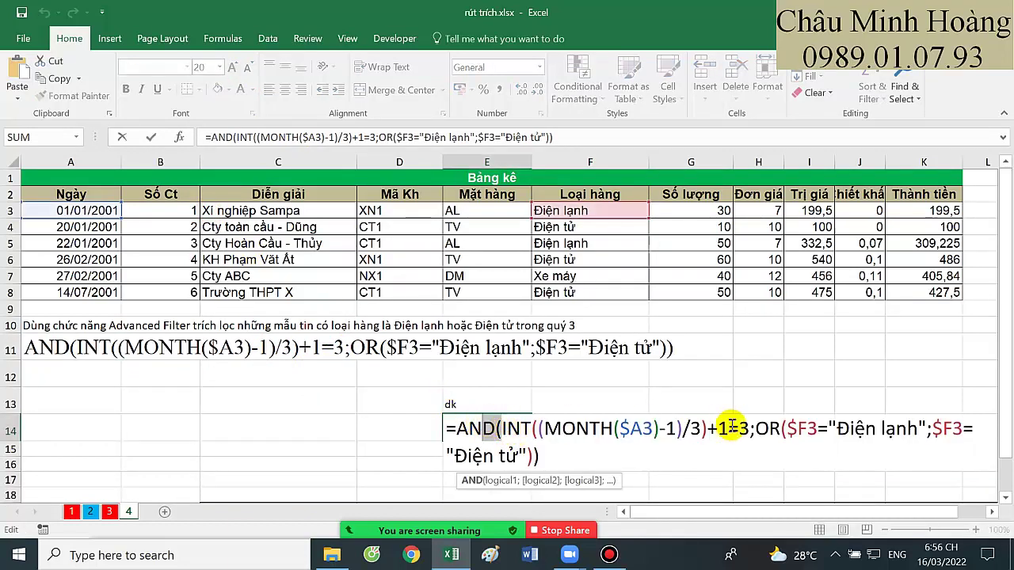
{"action": "left_click", "coordinate": [498, 429]}
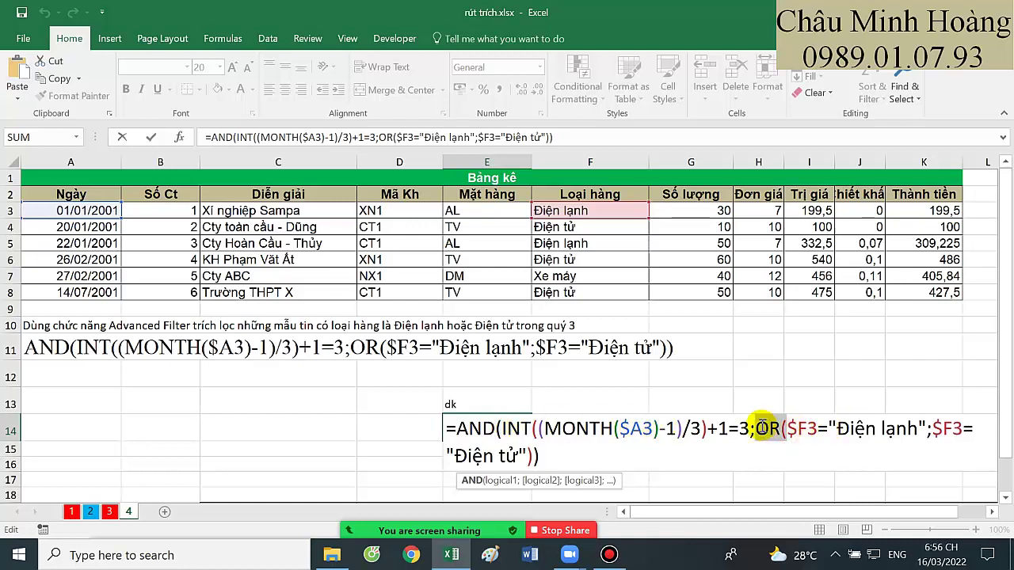
{"action": "key", "text": "Delete"}
{"action": "left_click", "coordinate": [458, 428]}
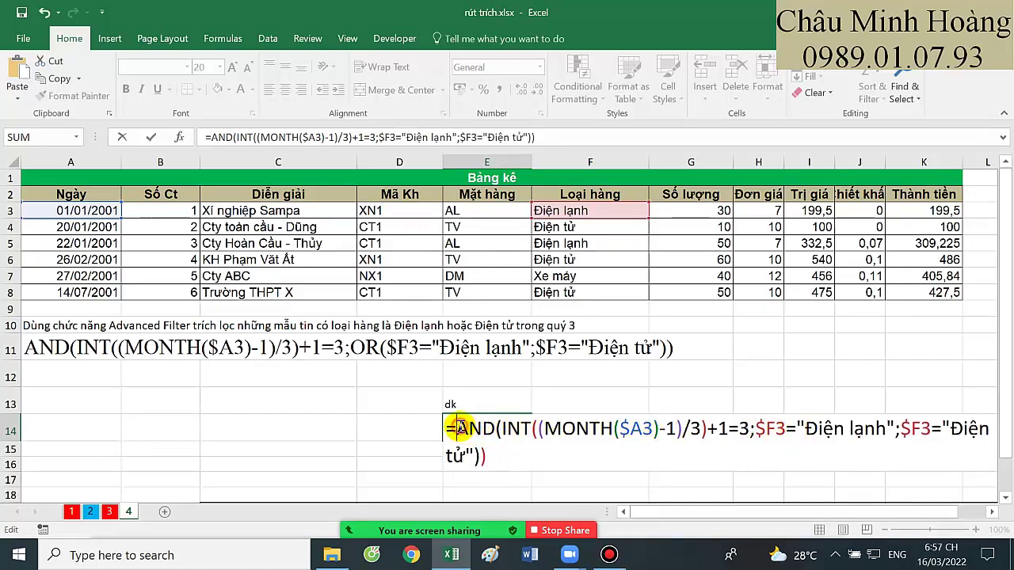
{"action": "type", "text": "or("}
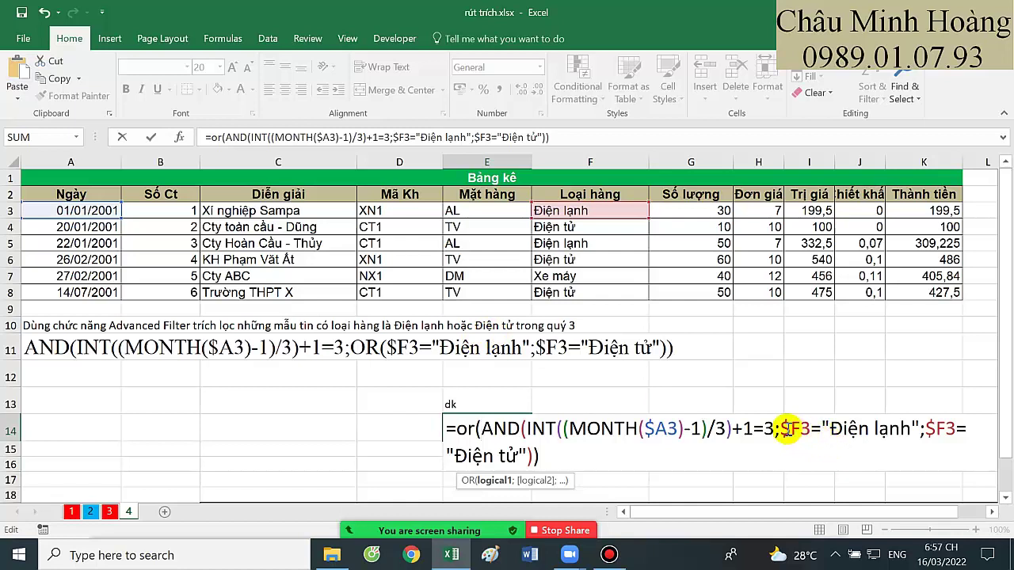
- Move the condition $F3="Điện lạnh" out of the AND, making it the last argument of the outer or in E14
{"action": "left_click_drag", "start_coordinate": [782, 428], "coordinate": [924, 434]}
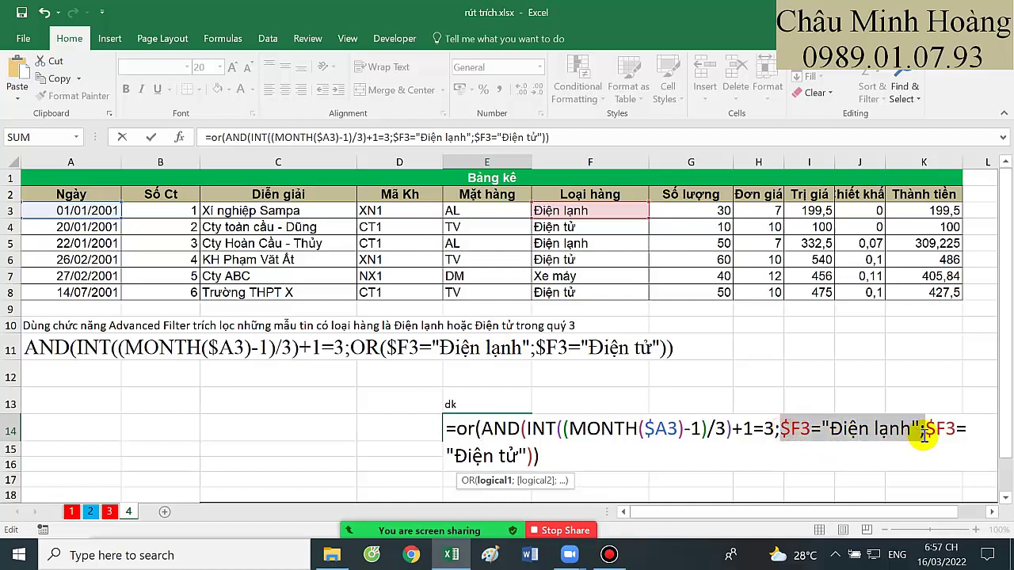
{"action": "key", "text": "Delete"}
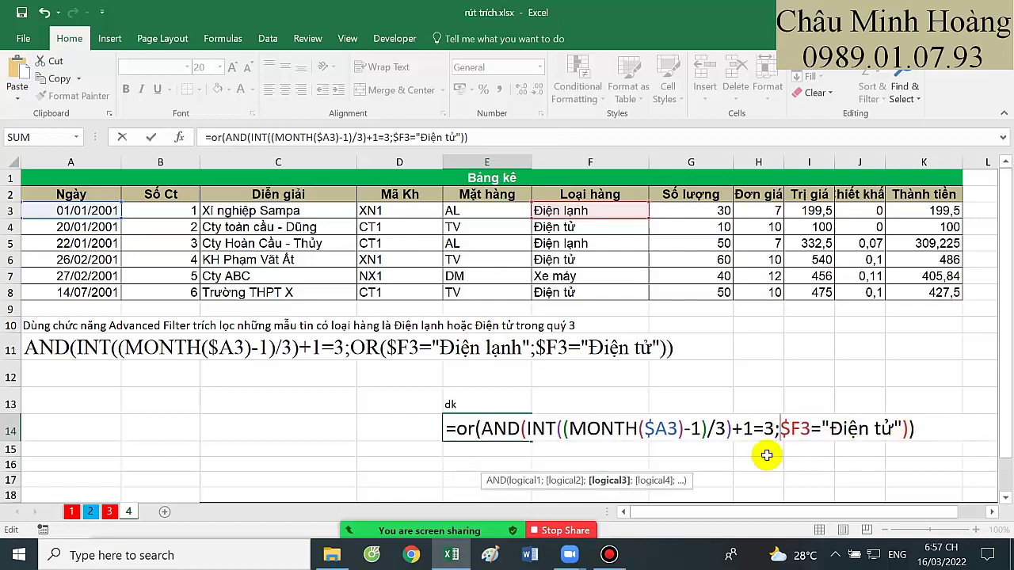
{"action": "left_click", "coordinate": [903, 426]}
{"action": "type", "text": ";"}
{"action": "type", "text": "$F3=\"Điện lạnh\";"}
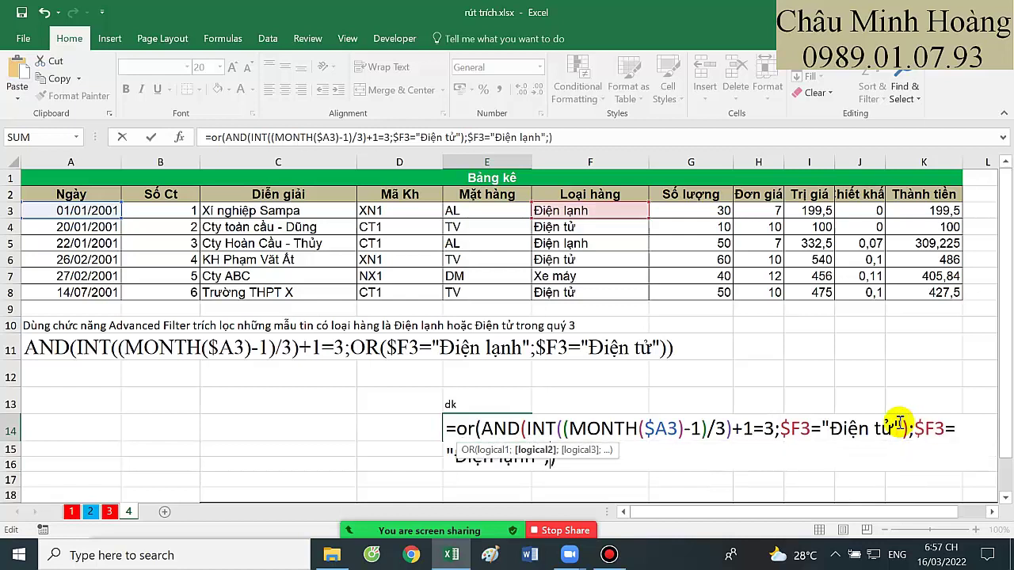
{"action": "left_click", "coordinate": [556, 458]}
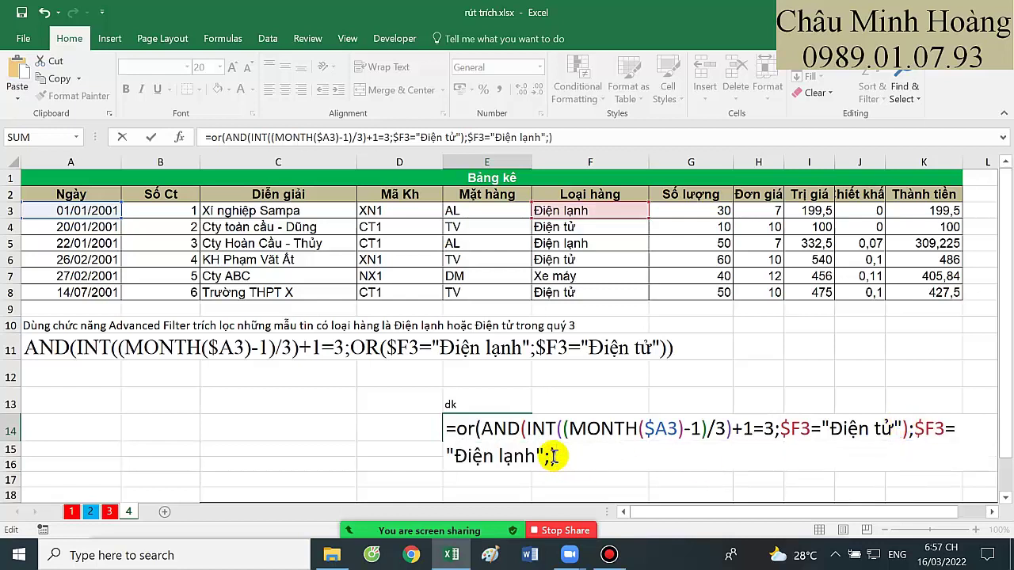
{"action": "left_click", "coordinate": [550, 457]}
{"action": "key", "text": "BackSpace"}
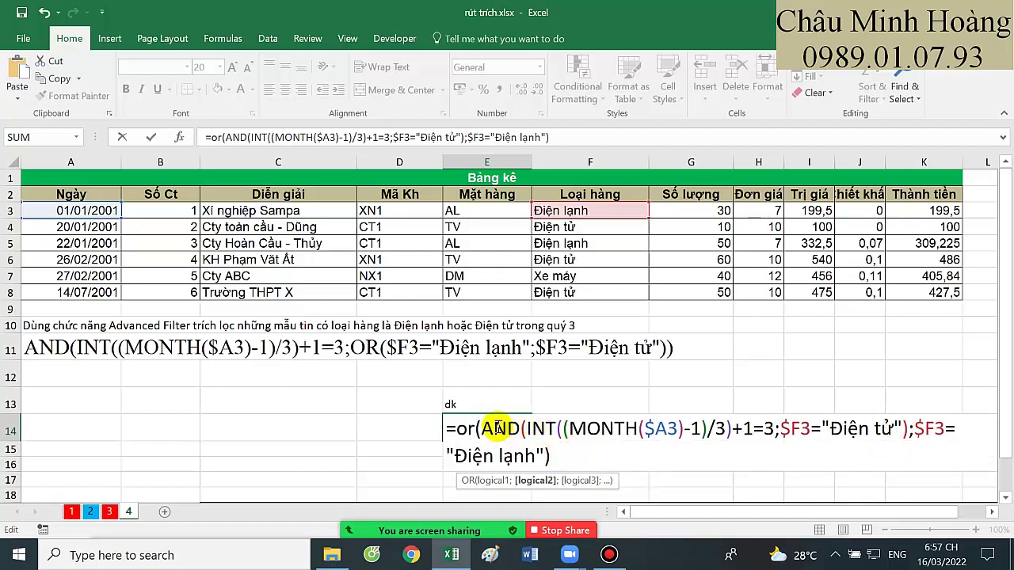
- Copy the revised E14 formula without its equals sign, commit the cell, and paste the text into A12
{"action": "left_click", "coordinate": [499, 429]}
{"action": "left_click", "coordinate": [532, 432]}
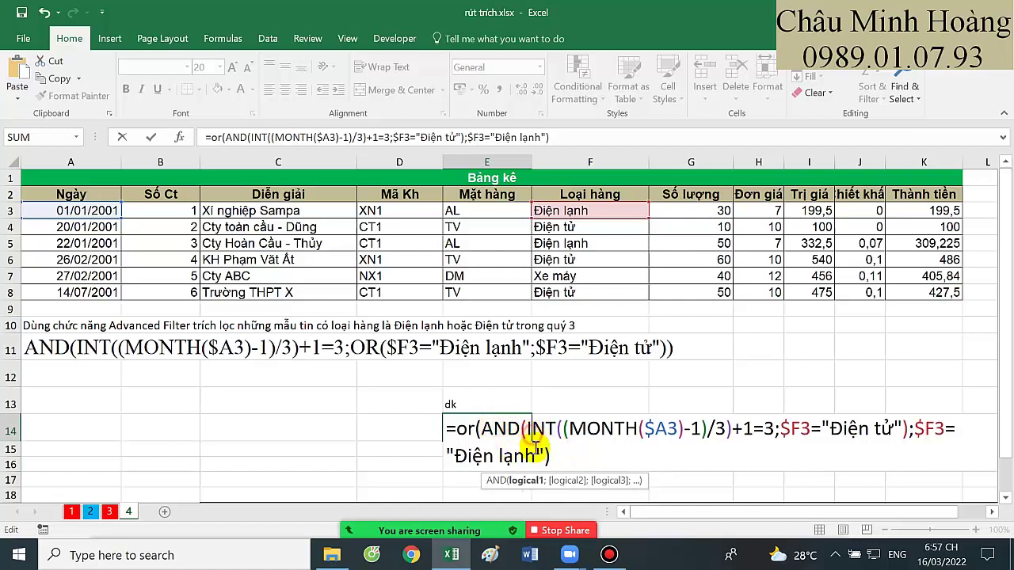
{"action": "left_click", "coordinate": [524, 480]}
{"action": "left_click", "coordinate": [571, 481]}
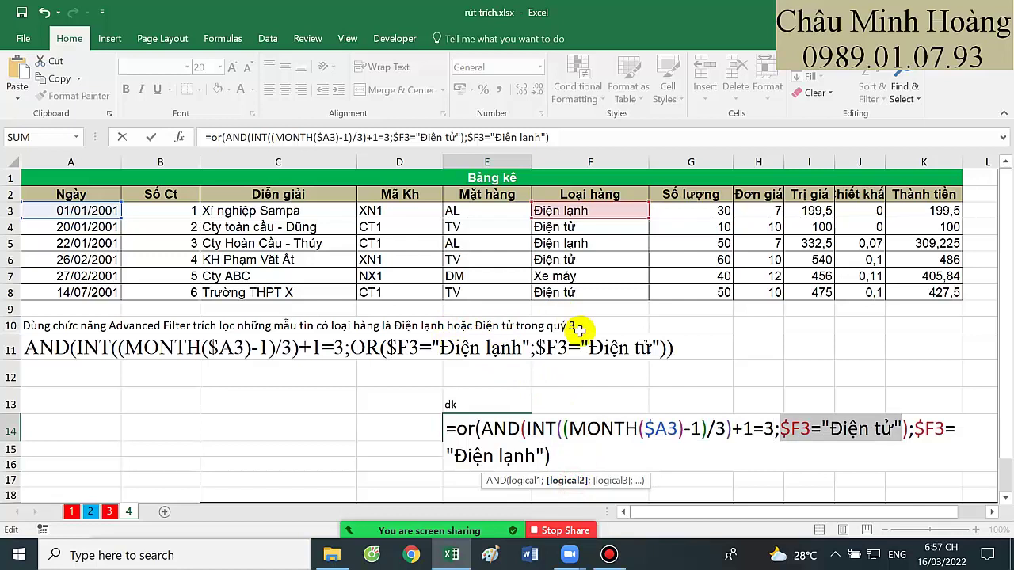
{"action": "left_click_drag", "start_coordinate": [600, 441], "coordinate": [507, 447]}
{"action": "left_click", "coordinate": [450, 428]}
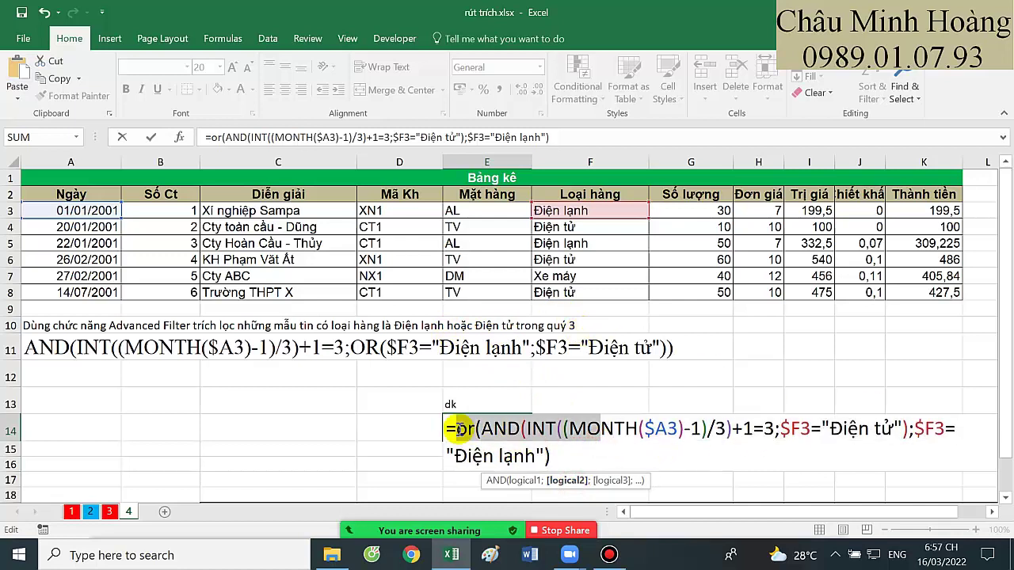
{"action": "left_click", "coordinate": [582, 459], "text": "shift"}
{"action": "key", "text": "ctrl+c"}
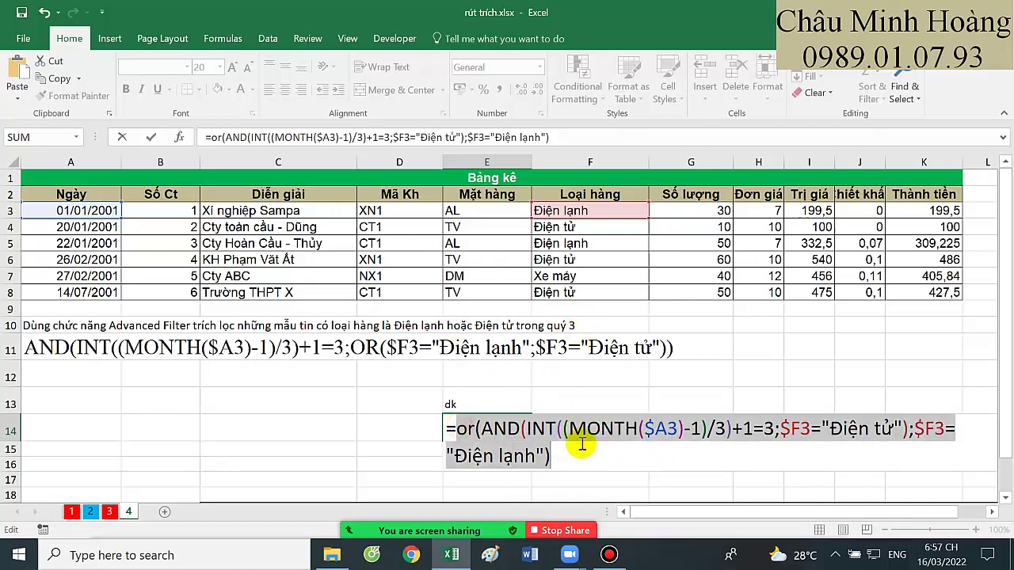
{"action": "key", "text": "Return"}
{"action": "left_click", "coordinate": [65, 376]}
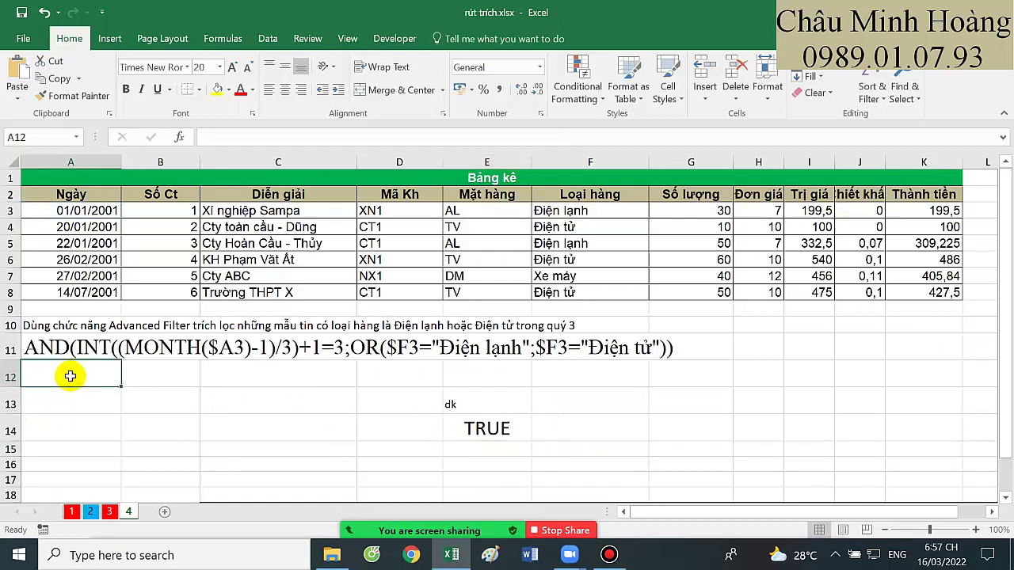
{"action": "key", "text": "ctrl+v"}
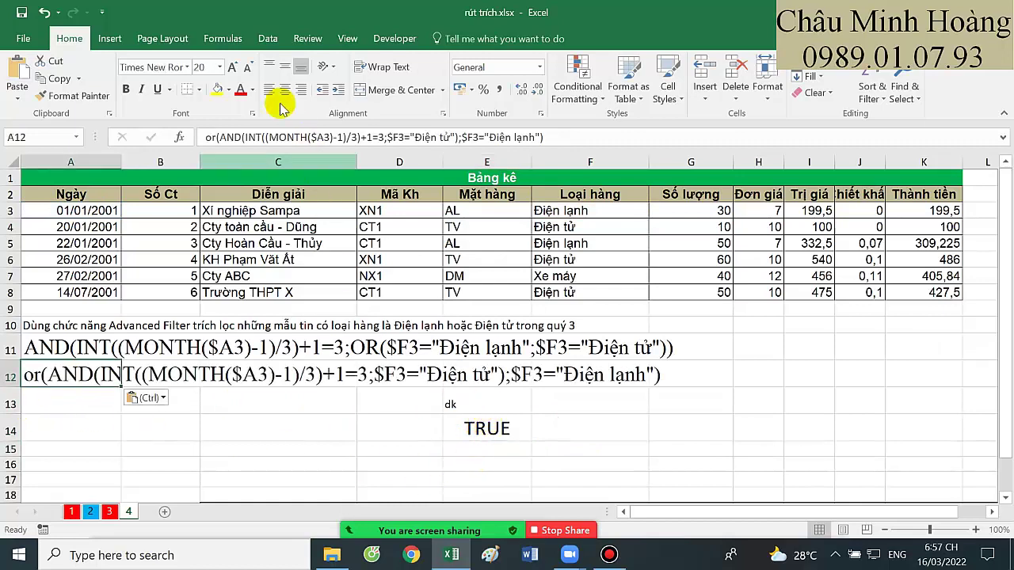
- Run Advanced Filter on list A2:K8 with criteria E13:E14, copying the matching records to C24
{"action": "left_click", "coordinate": [267, 38]}
{"action": "left_click", "coordinate": [422, 101]}
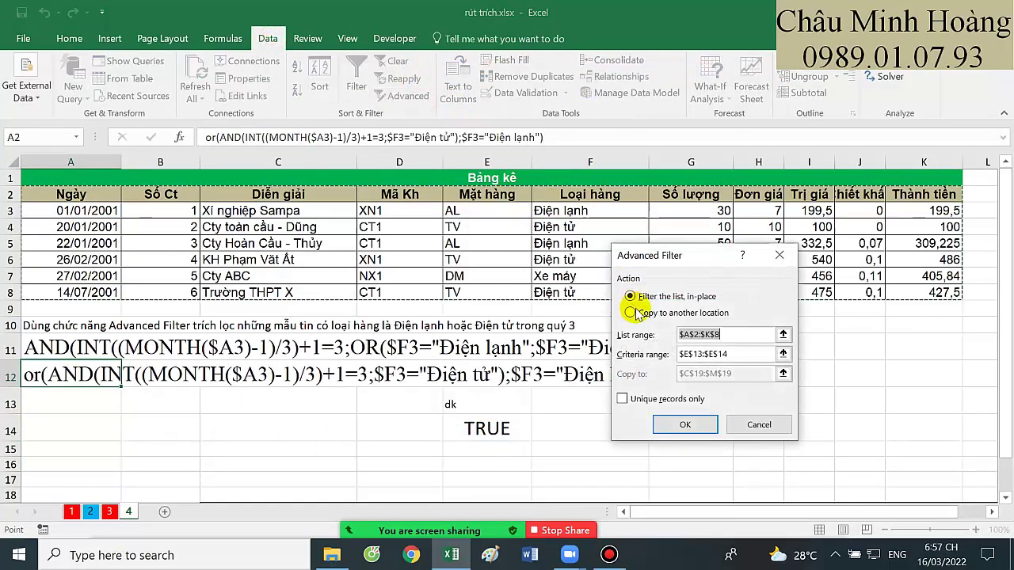
{"action": "left_click", "coordinate": [631, 312]}
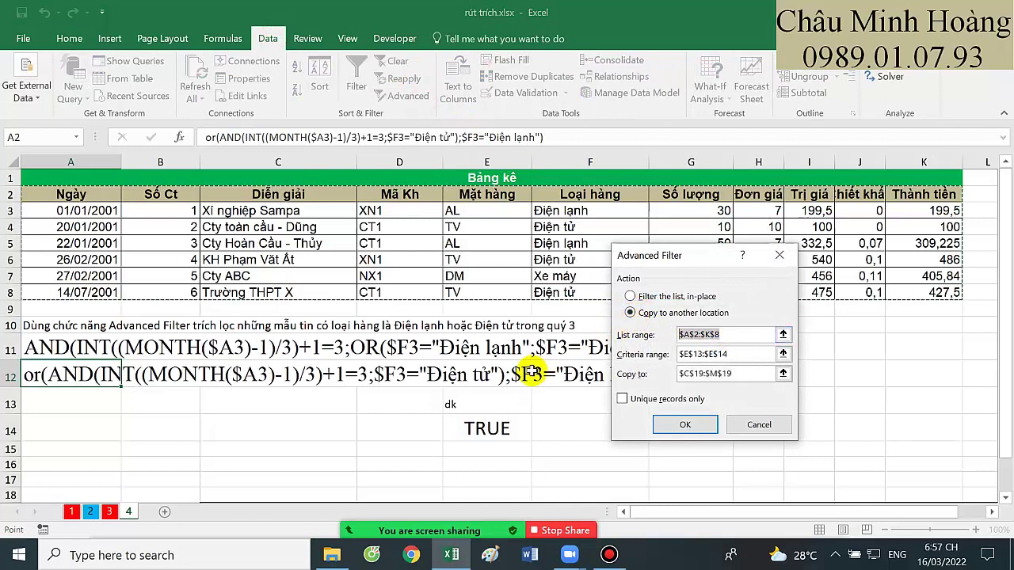
{"action": "left_click_drag", "start_coordinate": [88, 194], "coordinate": [911, 293]}
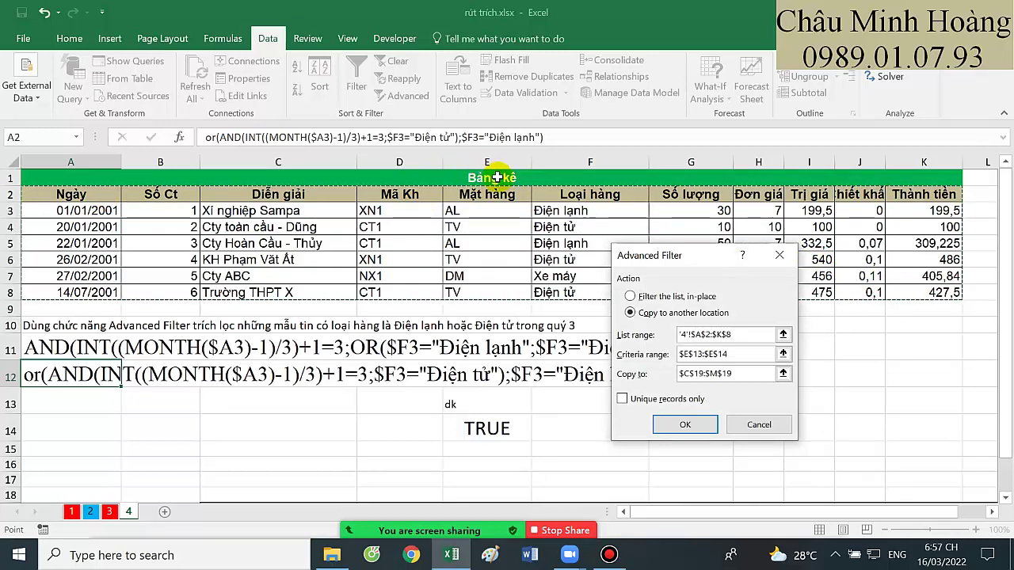
{"action": "left_click_drag", "start_coordinate": [739, 353], "coordinate": [659, 348]}
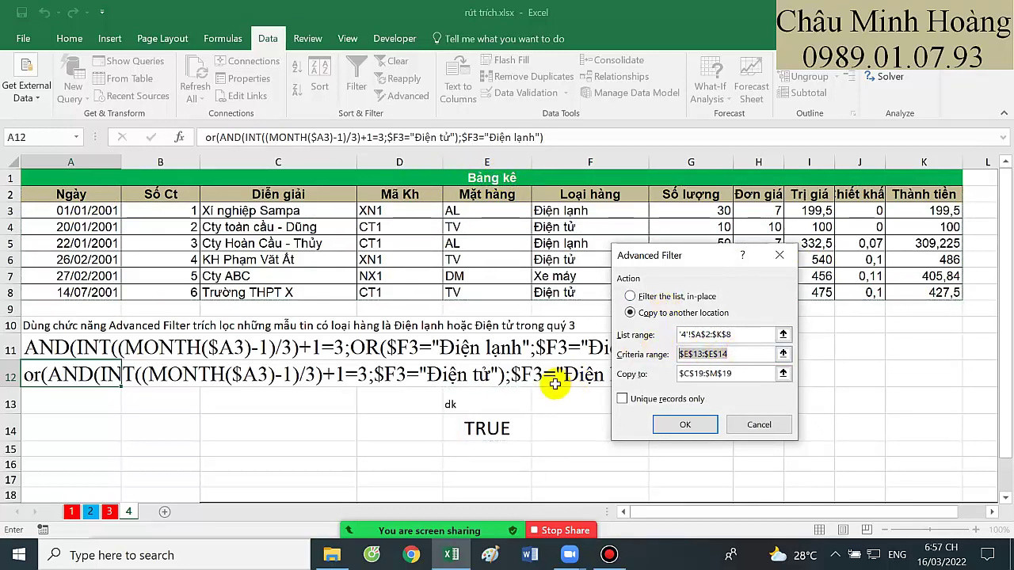
{"action": "left_click_drag", "start_coordinate": [506, 404], "coordinate": [511, 424]}
{"action": "left_click", "coordinate": [733, 373]}
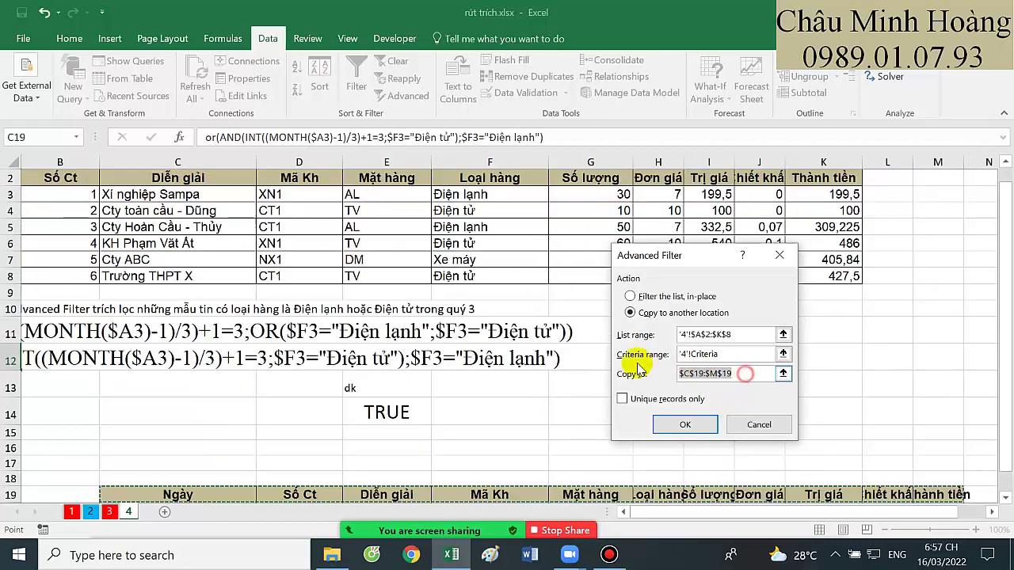
{"action": "scroll", "coordinate": [208, 418], "scroll_direction": "down", "scroll_amount": 3}
{"action": "left_click", "coordinate": [185, 421]}
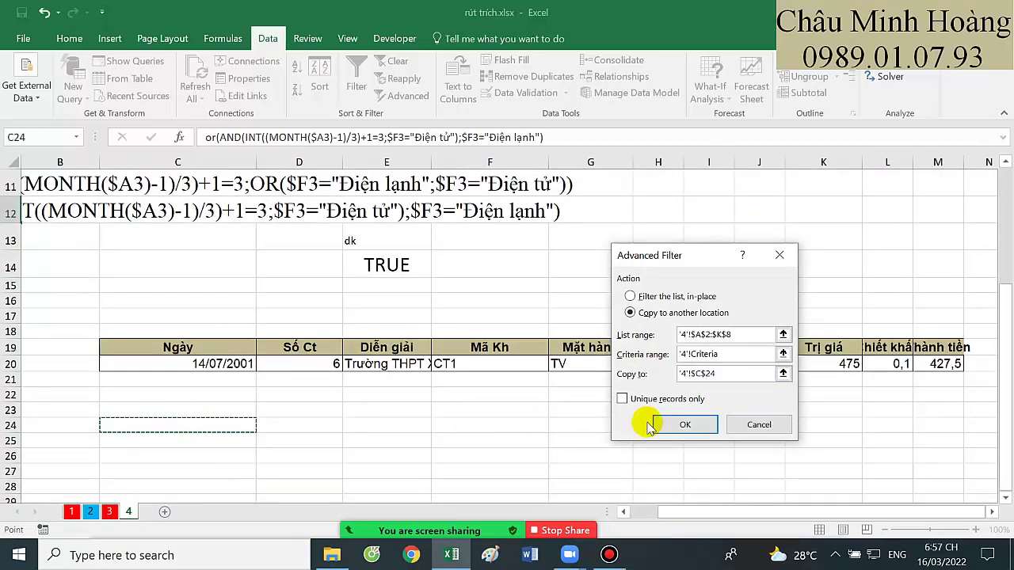
{"action": "left_click", "coordinate": [697, 424]}
{"action": "scroll", "coordinate": [503, 397], "scroll_direction": "up", "scroll_amount": 1}
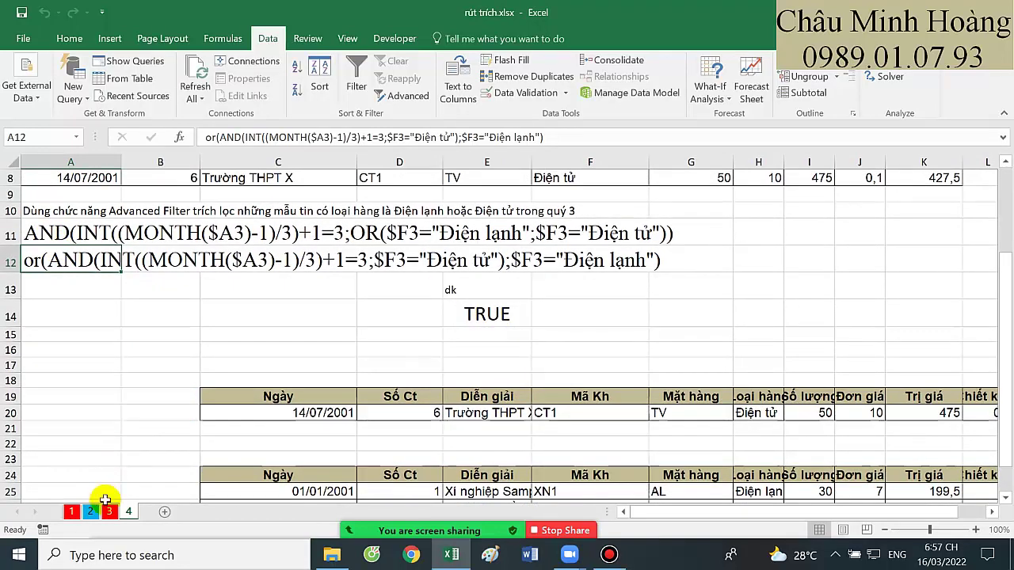
- Copy the dk2 formula from D21 on sheet 2 without its equals sign and paste it as text into A13 on sheet 4
{"action": "left_click", "coordinate": [92, 511]}
{"action": "left_click", "coordinate": [419, 256]}
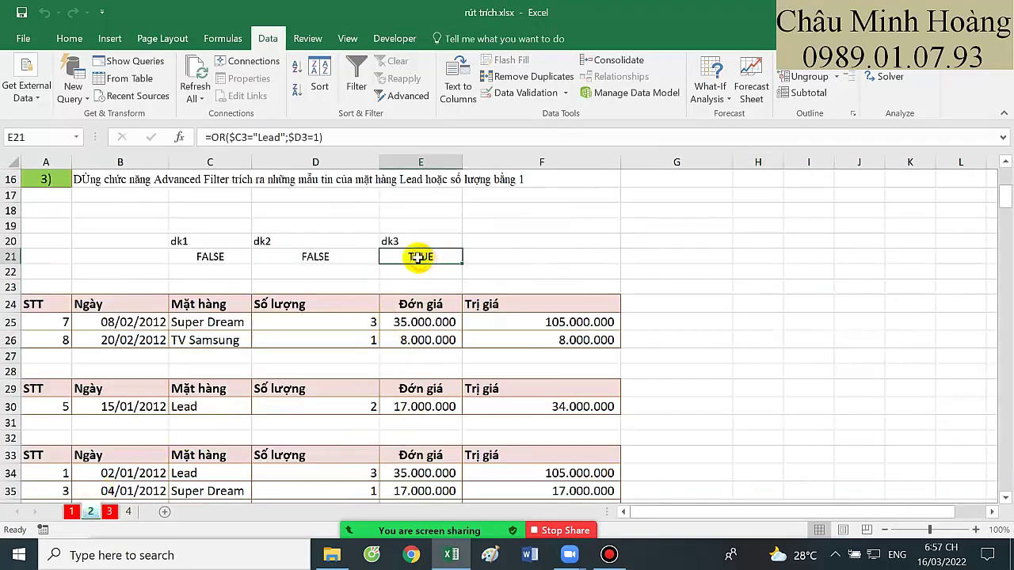
{"action": "left_click", "coordinate": [308, 250]}
{"action": "double_click", "coordinate": [309, 252]}
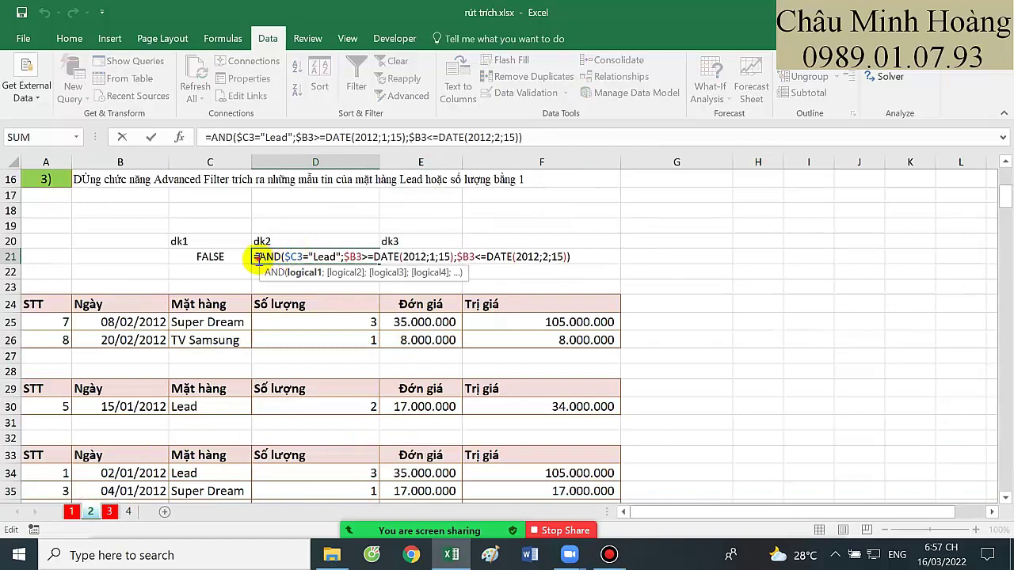
{"action": "left_click_drag", "start_coordinate": [257, 257], "coordinate": [645, 260]}
{"action": "key", "text": "Escape"}
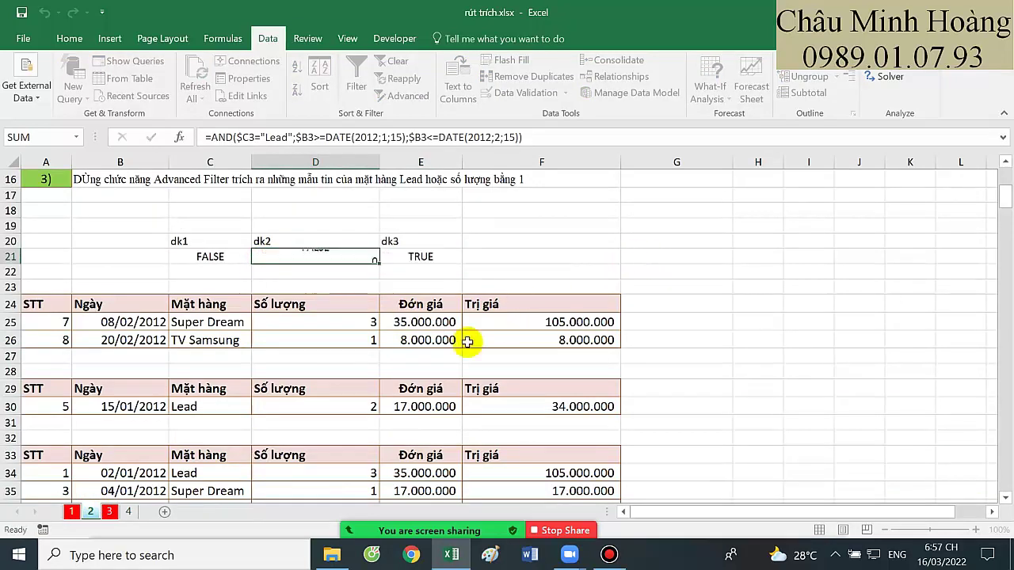
{"action": "left_click", "coordinate": [129, 511]}
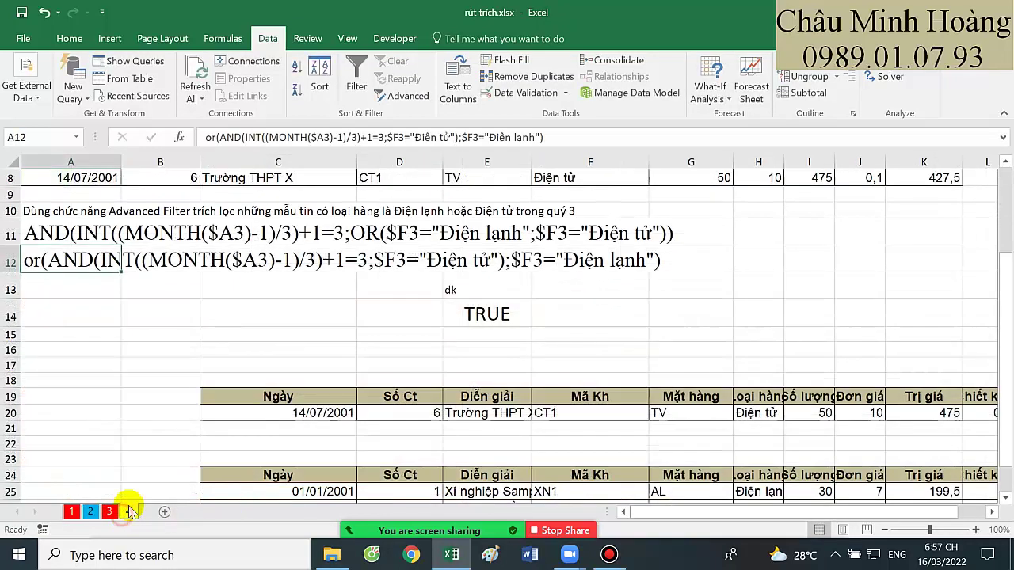
{"action": "left_click", "coordinate": [53, 288]}
{"action": "key", "text": "ctrl+v"}
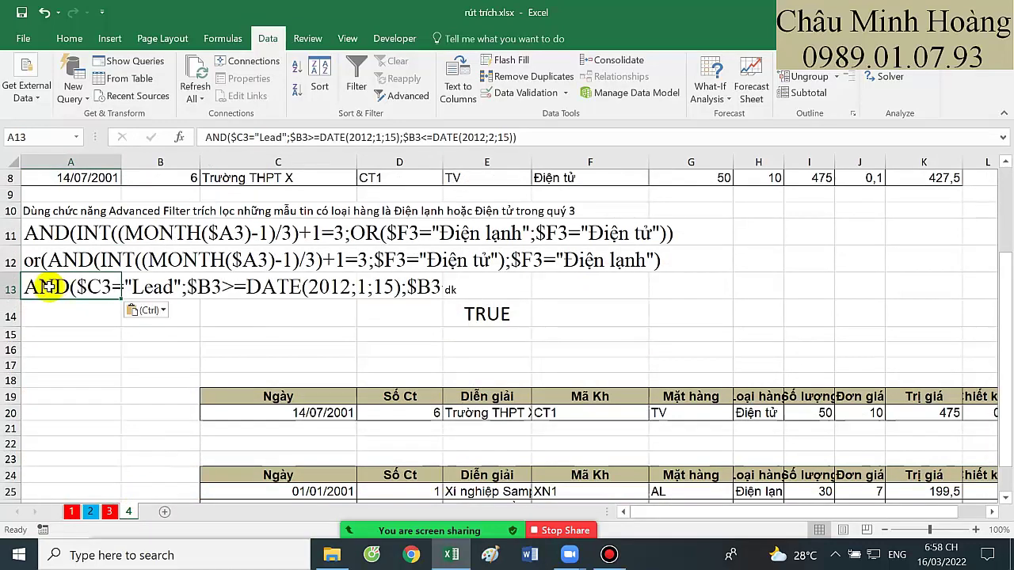
- Move the dk criteria block from E13:E14 to F14:F15, then select the formula text across A13:F13
{"action": "left_click_drag", "start_coordinate": [27, 288], "coordinate": [419, 290]}
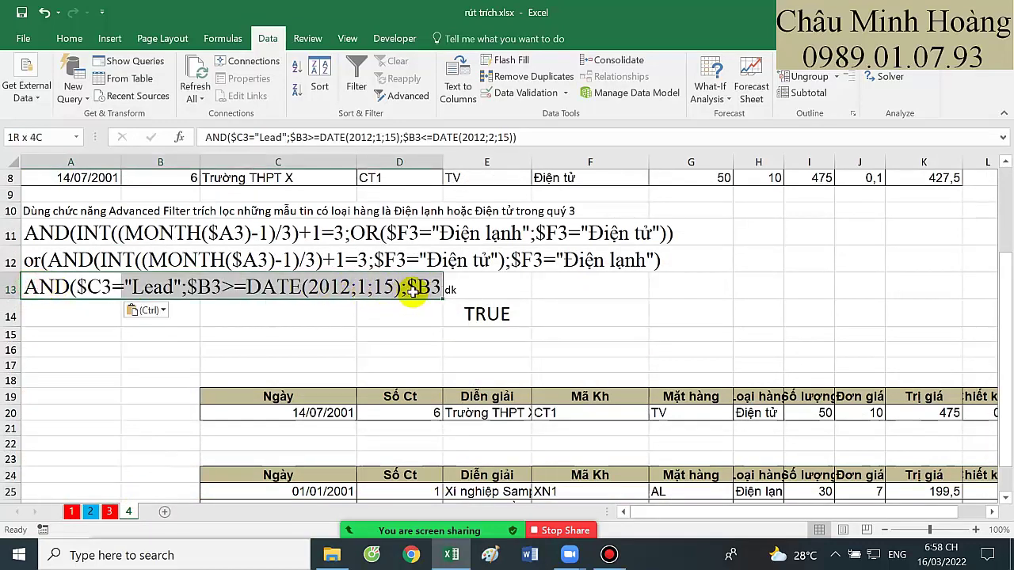
{"action": "left_click", "coordinate": [489, 335]}
{"action": "left_click_drag", "start_coordinate": [482, 292], "coordinate": [482, 309]}
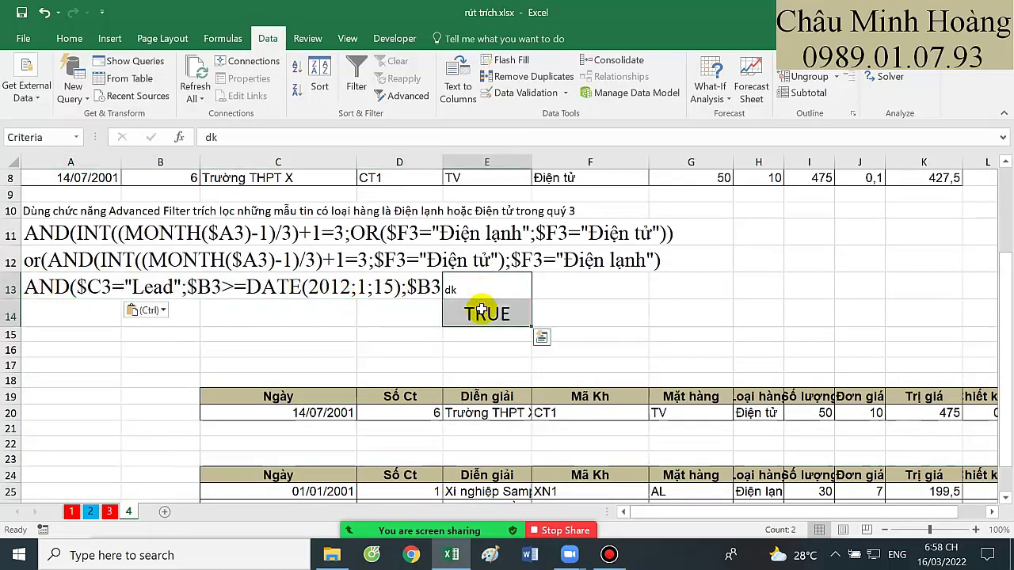
{"action": "key", "text": "ctrl+c"}
{"action": "left_click", "coordinate": [579, 316]}
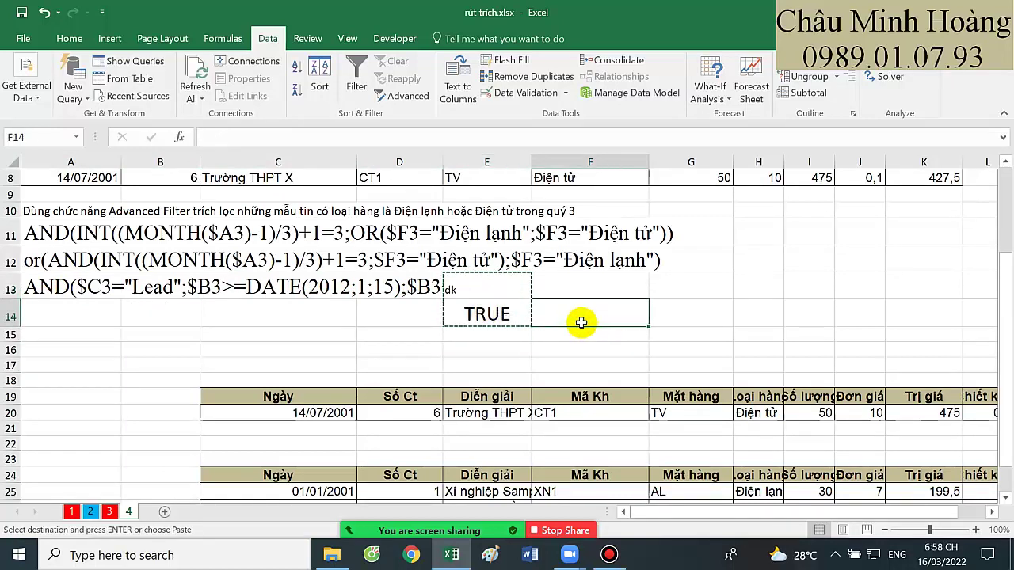
{"action": "key", "text": "ctrl+v"}
{"action": "left_click_drag", "start_coordinate": [47, 286], "coordinate": [614, 287]}
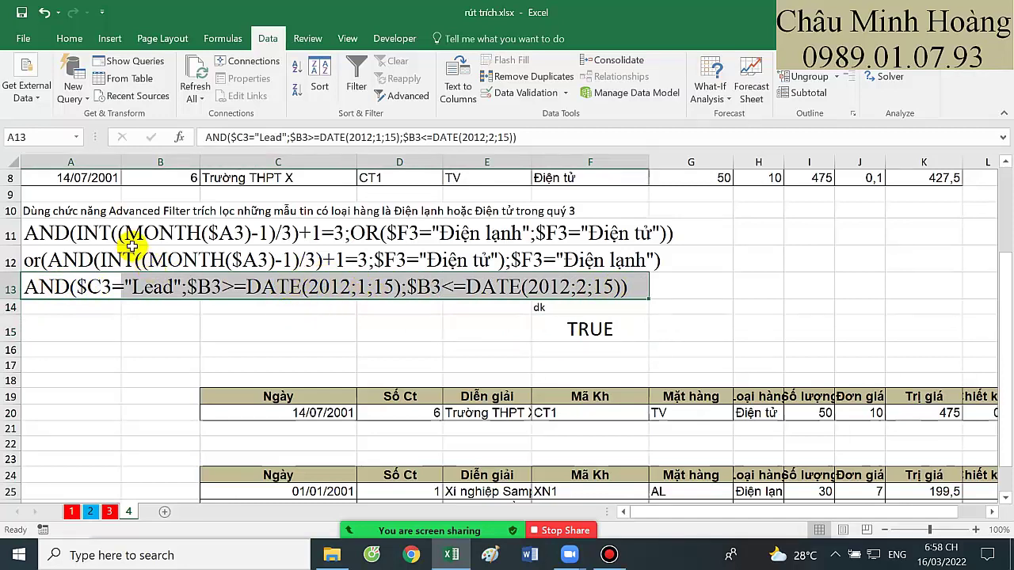
{"action": "left_click_drag", "start_coordinate": [79, 233], "coordinate": [602, 286]}
{"action": "left_click", "coordinate": [612, 555]}
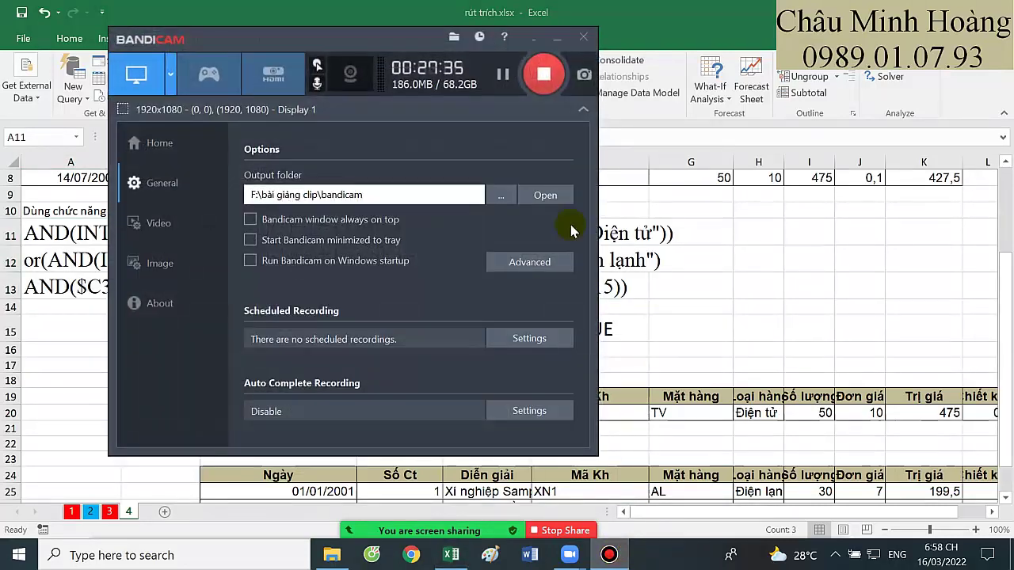
{"action": "left_click", "coordinate": [504, 75]}
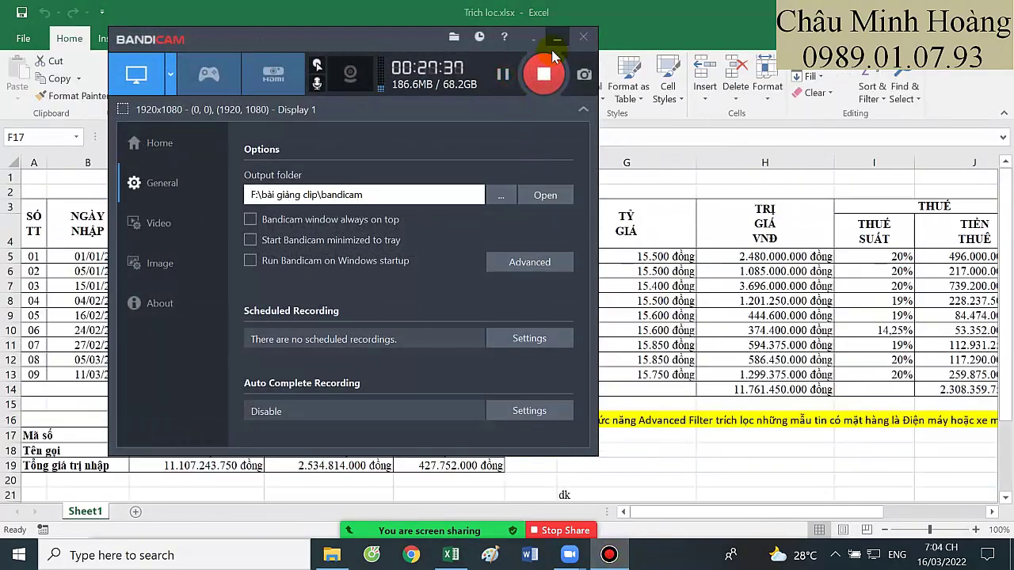
{"action": "left_click", "coordinate": [557, 39]}
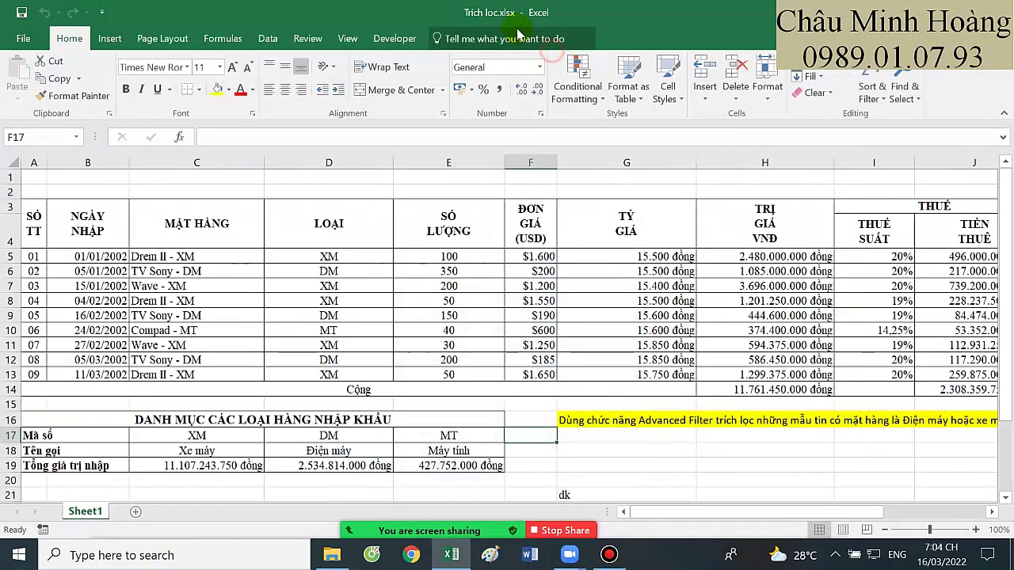
- Examine the dk criterion formula in G22 against the import list in Trich loc.xlsx
{"action": "scroll", "coordinate": [297, 345], "scroll_direction": "down", "scroll_amount": 2}
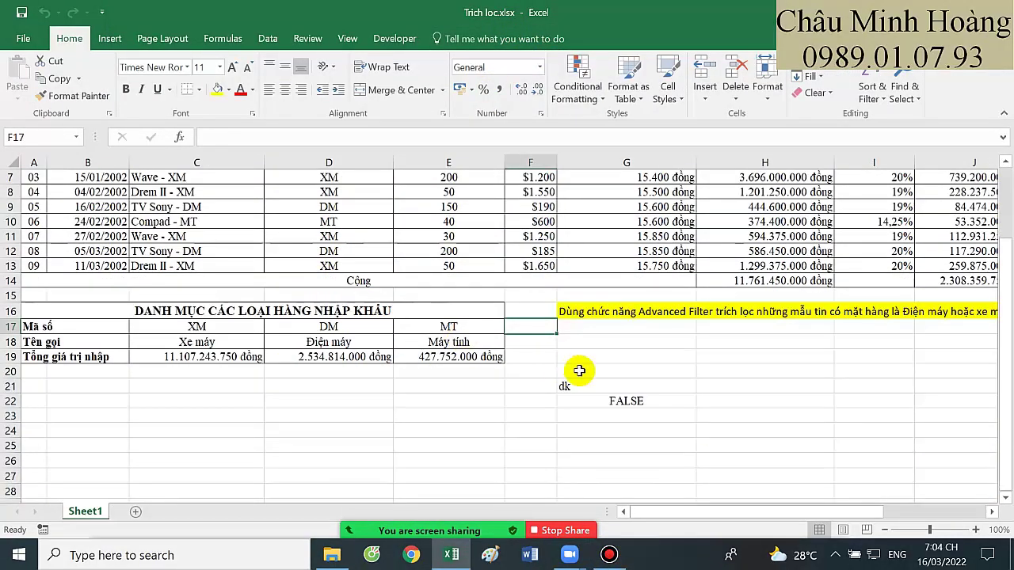
{"action": "left_click", "coordinate": [602, 401]}
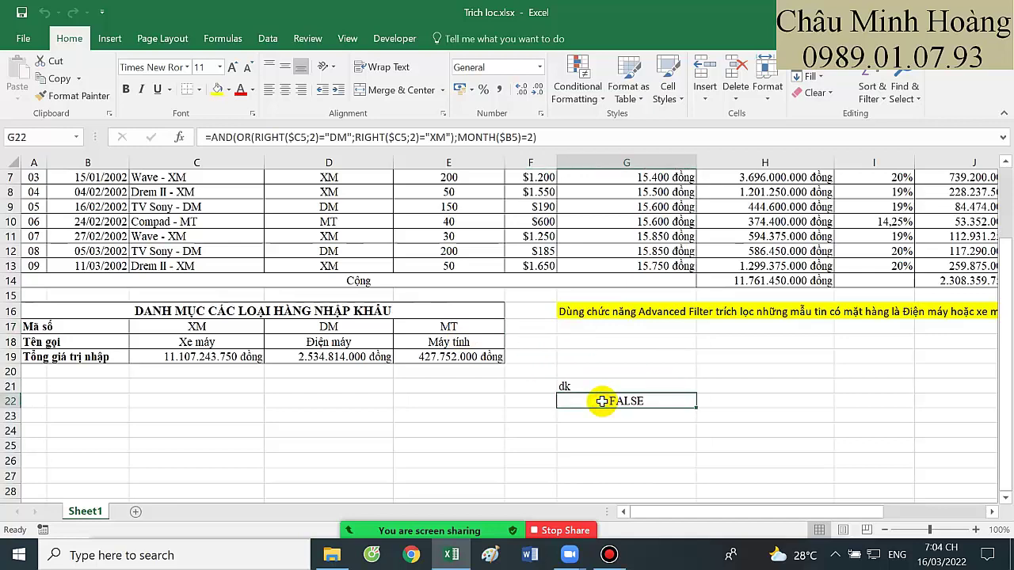
{"action": "double_click", "coordinate": [602, 402]}
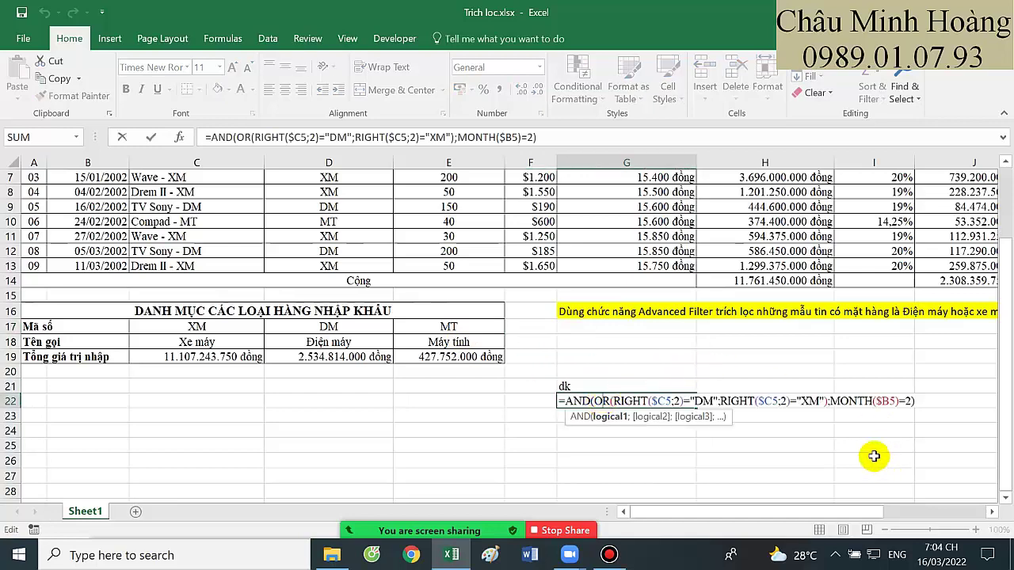
{"action": "scroll", "coordinate": [824, 422], "scroll_direction": "up", "scroll_amount": 2}
{"action": "scroll", "coordinate": [959, 507], "scroll_direction": "down", "scroll_amount": 1}
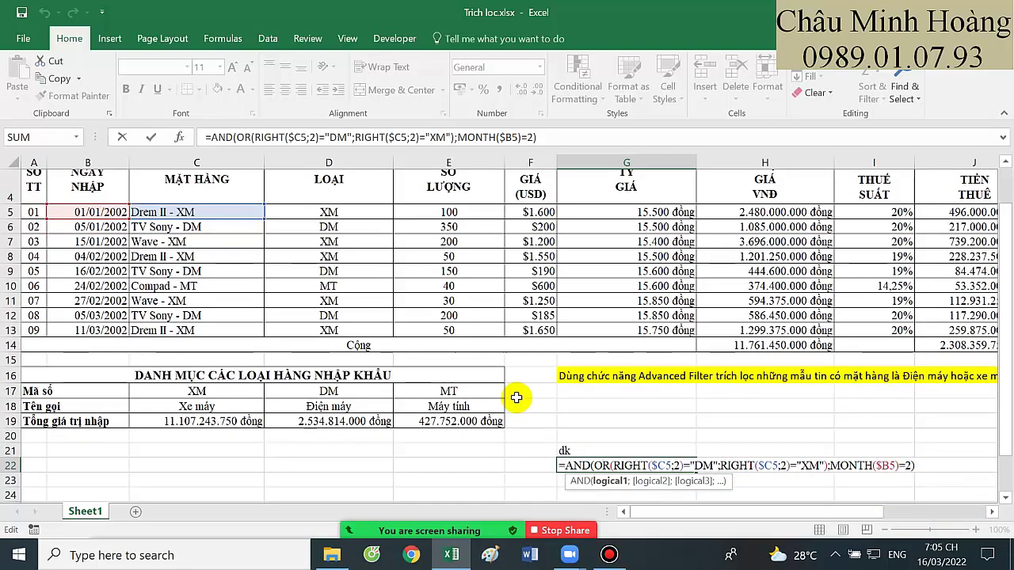
{"action": "key", "text": "Return"}
- Copy the G22 criterion formula without its equals sign and paste it as text into B21 at font size 22
{"action": "left_click", "coordinate": [626, 467]}
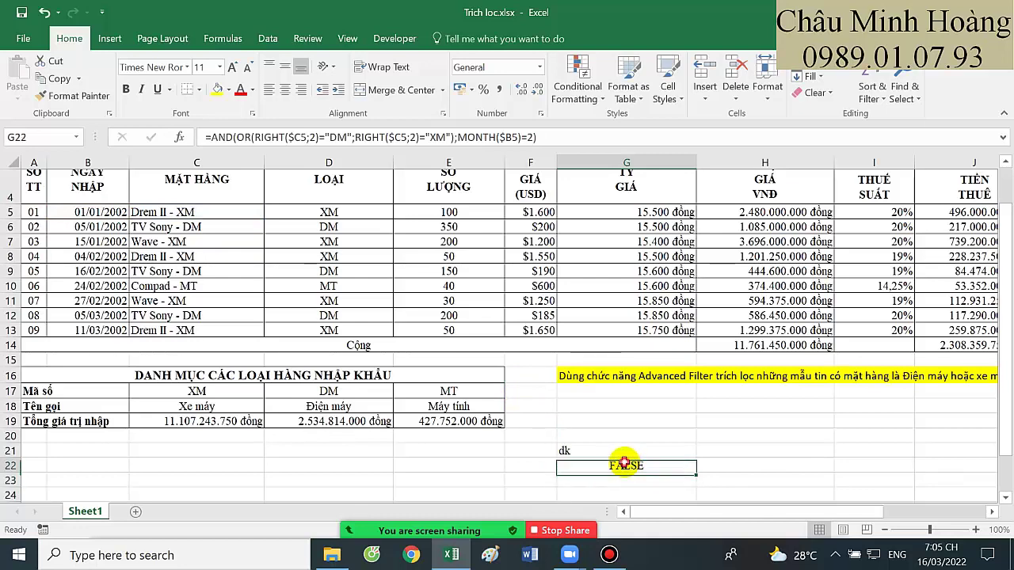
{"action": "double_click", "coordinate": [627, 466]}
{"action": "left_click_drag", "start_coordinate": [559, 466], "coordinate": [938, 460]}
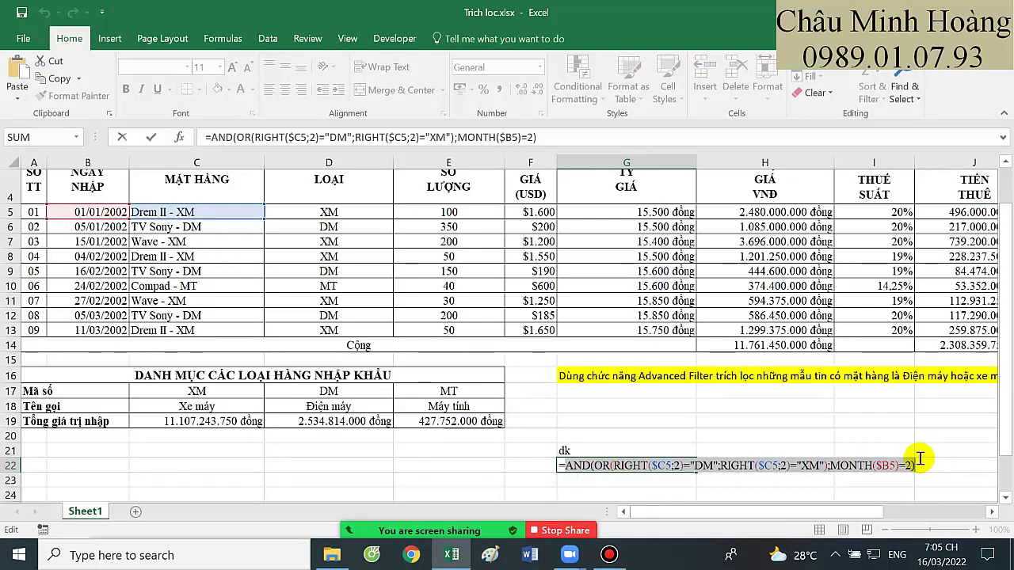
{"action": "key", "text": "Return"}
{"action": "left_click", "coordinate": [88, 451]}
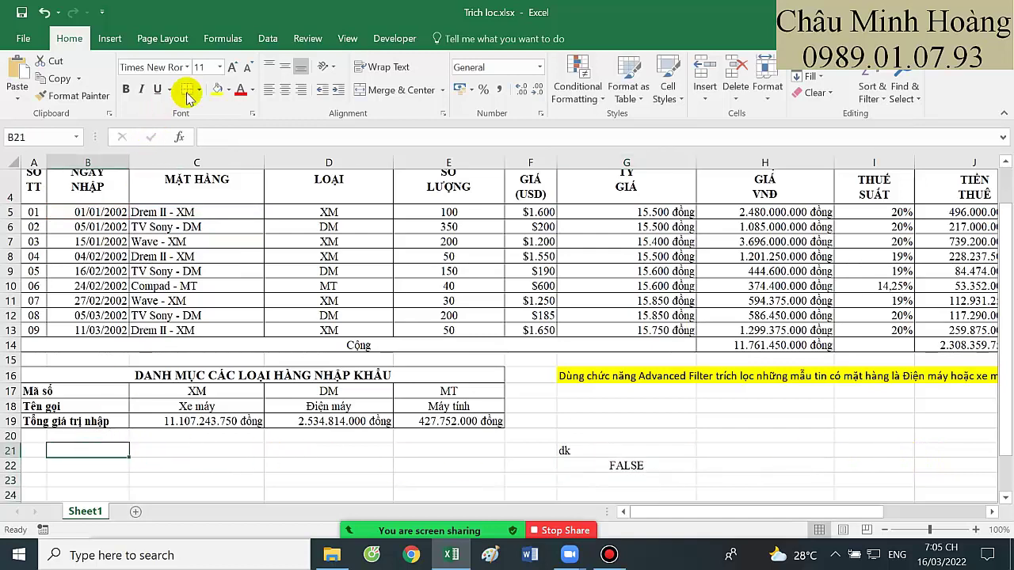
{"action": "left_click", "coordinate": [220, 67]}
{"action": "left_click", "coordinate": [205, 222]}
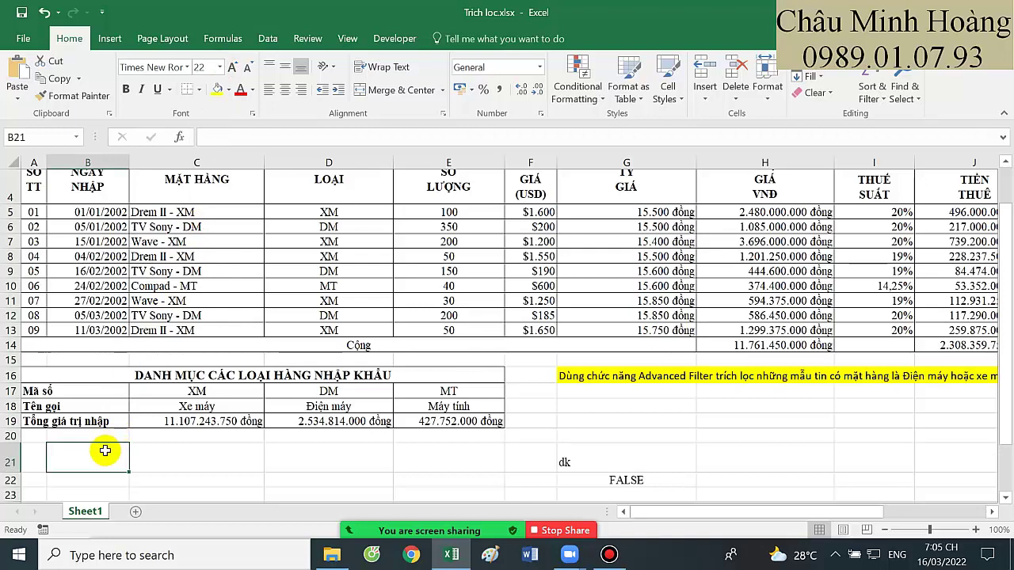
{"action": "key", "text": "ctrl+v"}
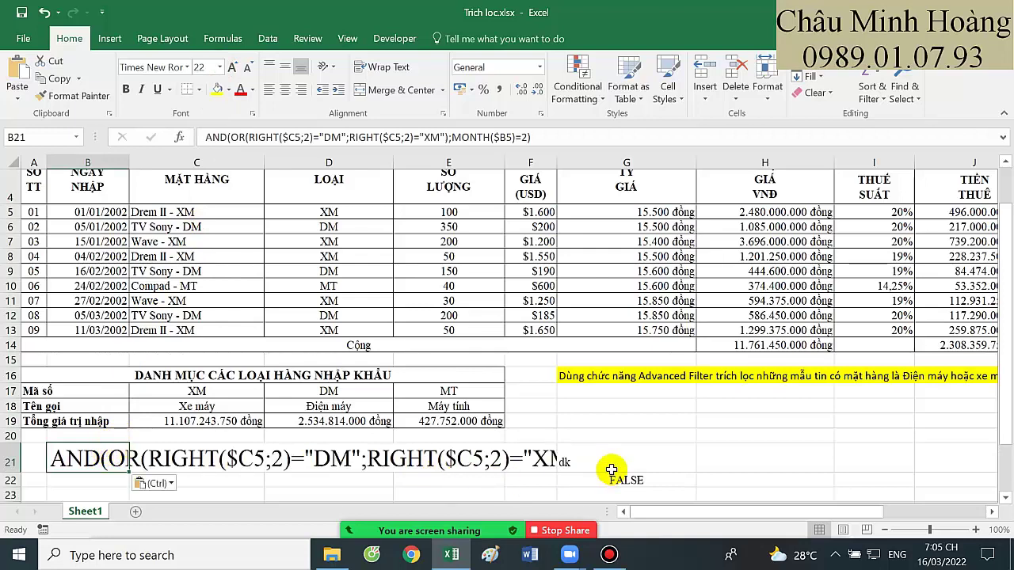
- Clear the old dk criteria block in G21:G22 and review the formula text across B21:H21 against the highlighted filtering task
{"action": "left_click_drag", "start_coordinate": [609, 468], "coordinate": [612, 478]}
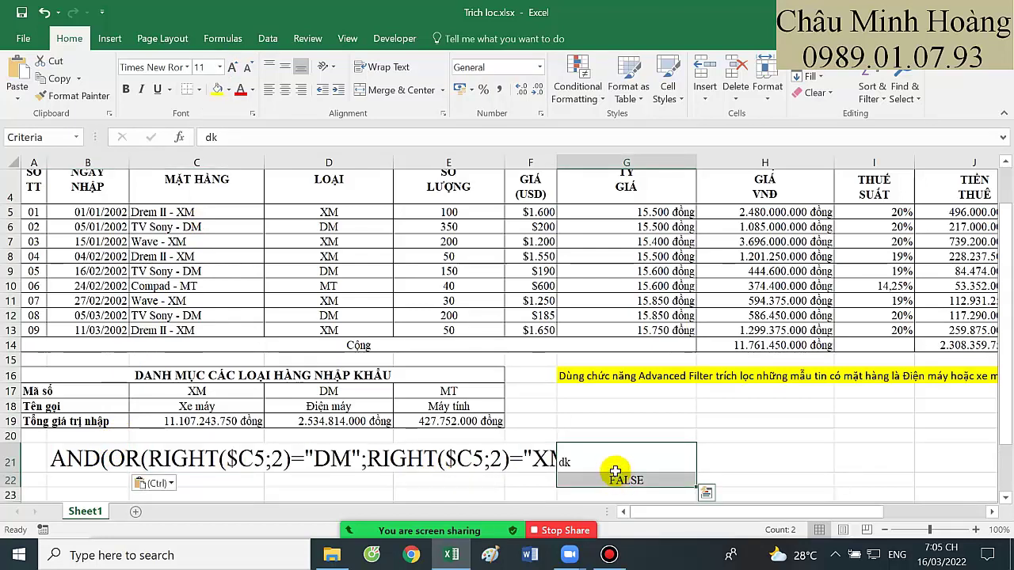
{"action": "key", "text": "Delete"}
{"action": "left_click", "coordinate": [527, 493]}
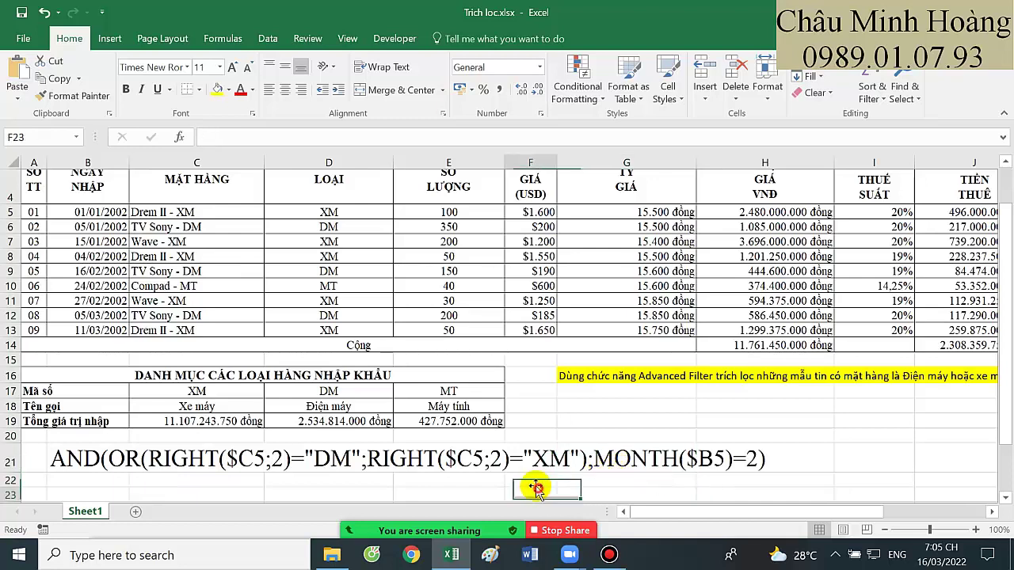
{"action": "scroll", "coordinate": [418, 451], "scroll_direction": "down", "scroll_amount": 1}
{"action": "left_click_drag", "start_coordinate": [93, 394], "coordinate": [749, 389]}
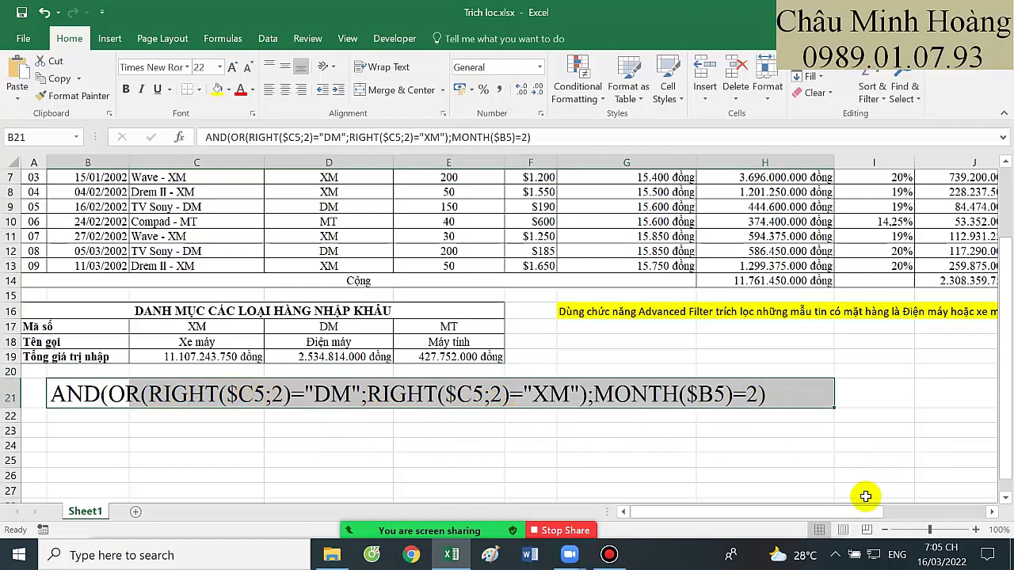
{"action": "left_click_drag", "start_coordinate": [863, 512], "coordinate": [877, 407]}
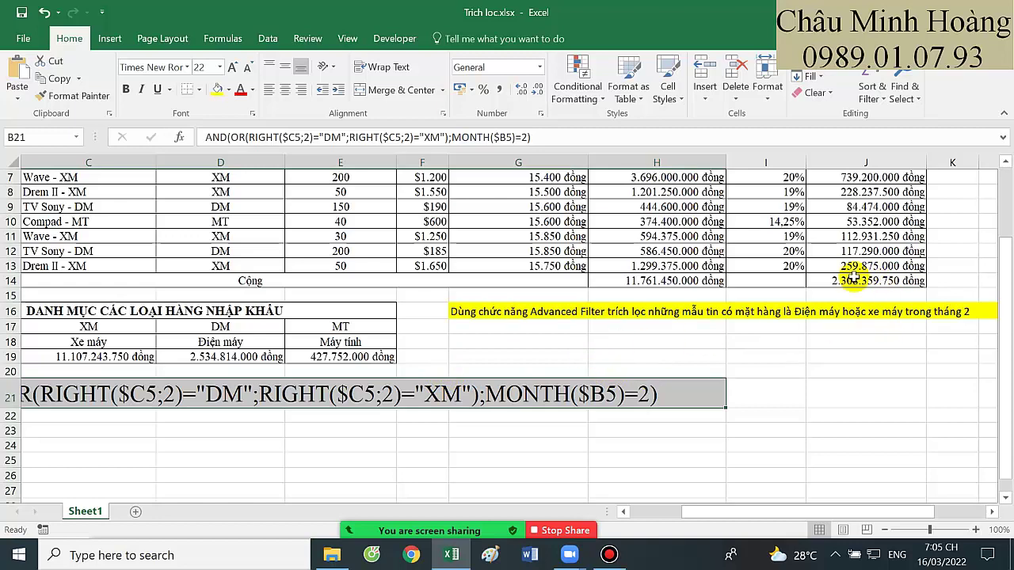
- Set the font size of A22:G29 to 20 and enter the criteria header dk in B22
{"action": "left_click_drag", "start_coordinate": [139, 442], "coordinate": [402, 485]}
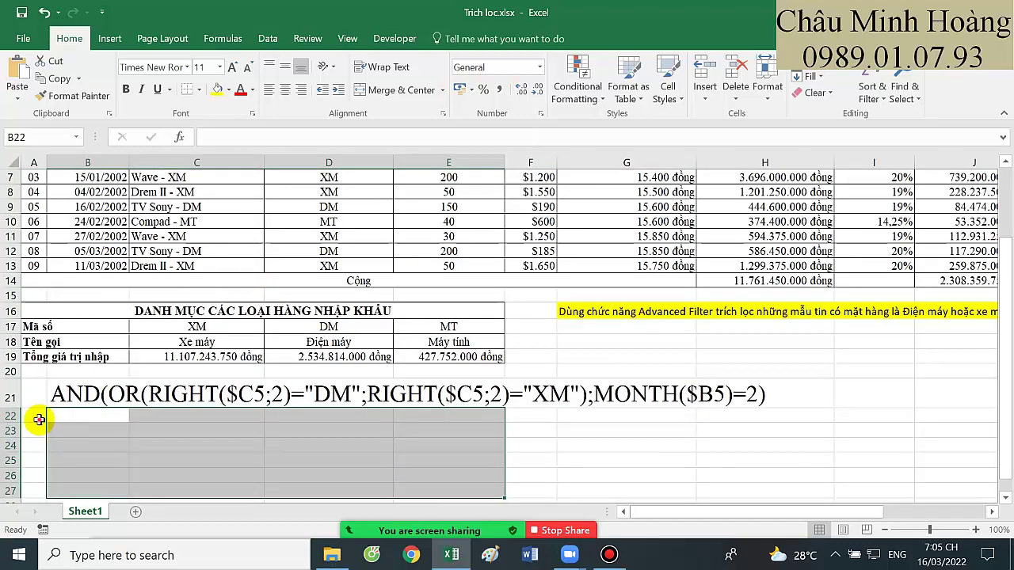
{"action": "left_click_drag", "start_coordinate": [38, 420], "coordinate": [681, 493]}
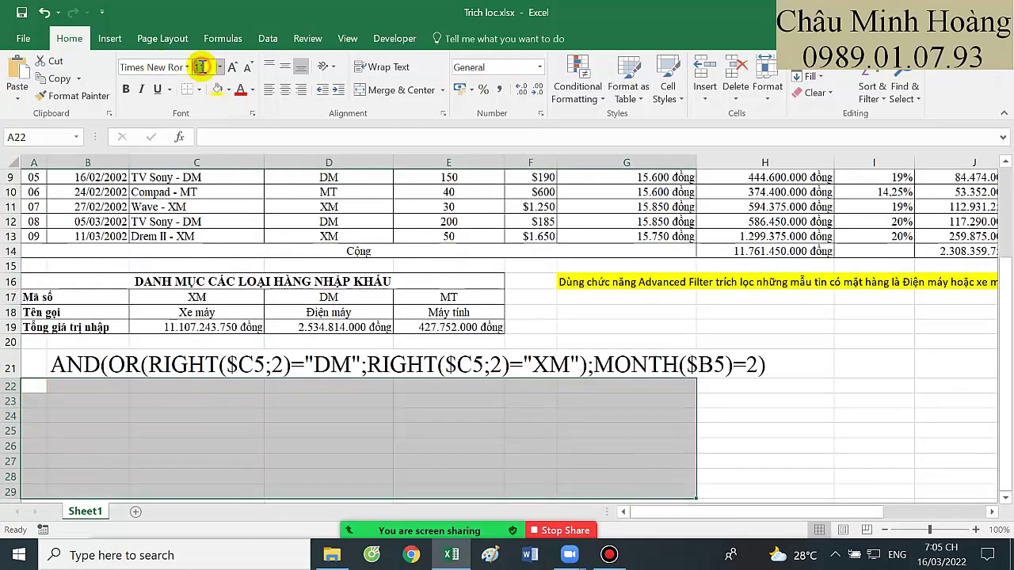
{"action": "type", "text": "20"}
{"action": "left_click", "coordinate": [90, 382]}
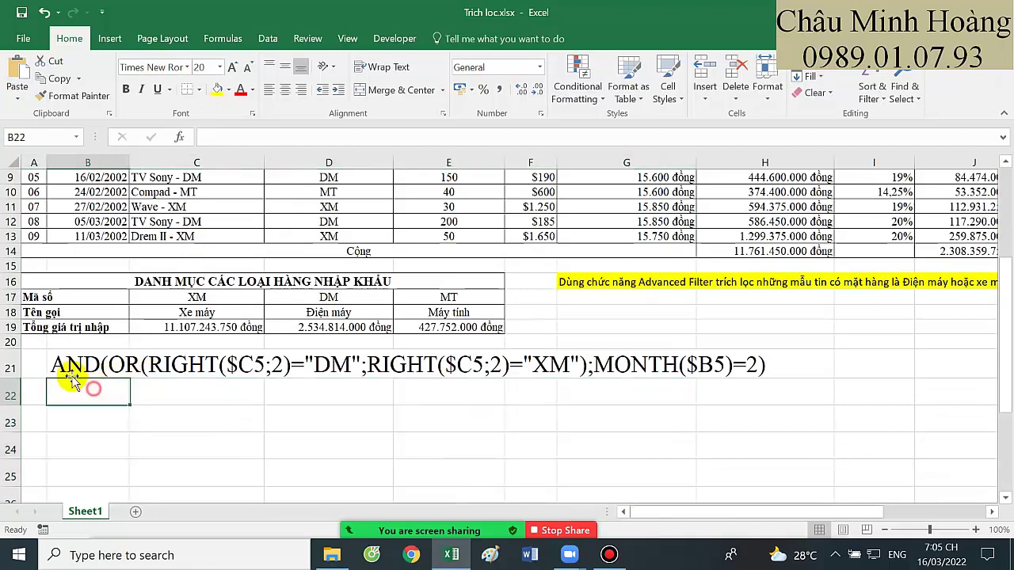
{"action": "type", "text": "dk"}
{"action": "key", "text": "Down"}
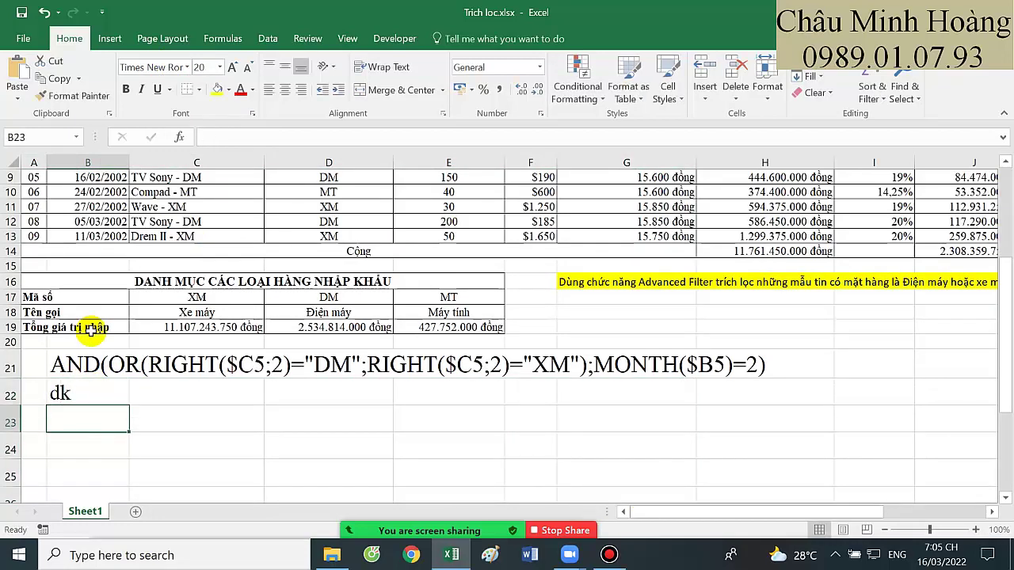
- Begin an OR formula in B23 with a nested INDEX function on the item-name range $C$18:$E$18
{"action": "type", "text": "=a"}
{"action": "key", "text": "BackSpace"}
{"action": "type", "text": "or("}
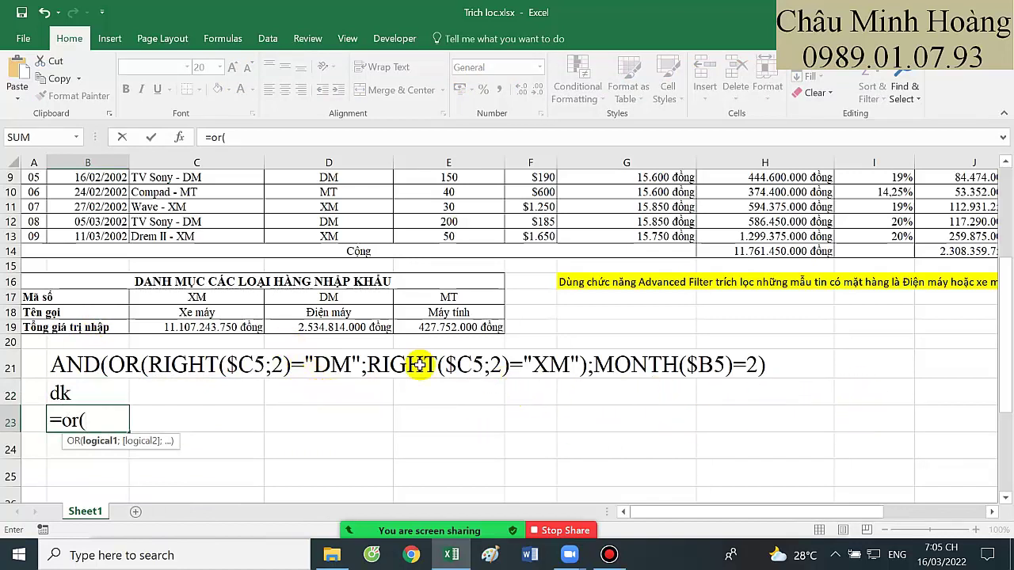
{"action": "scroll", "coordinate": [327, 410], "scroll_direction": "up", "scroll_amount": 2}
{"action": "scroll", "coordinate": [219, 420], "scroll_direction": "down", "scroll_amount": 1}
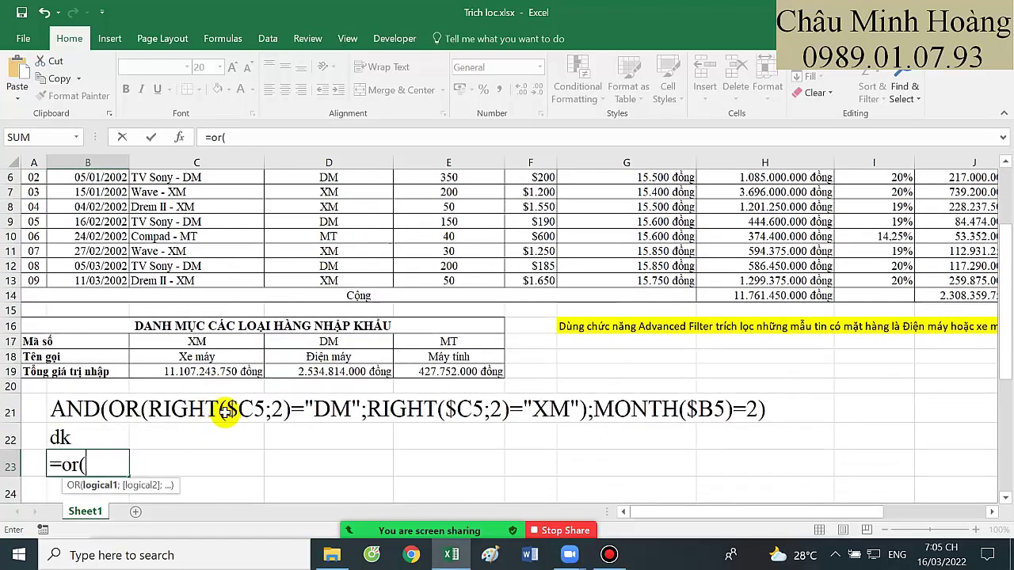
{"action": "type", "text": "indê"}
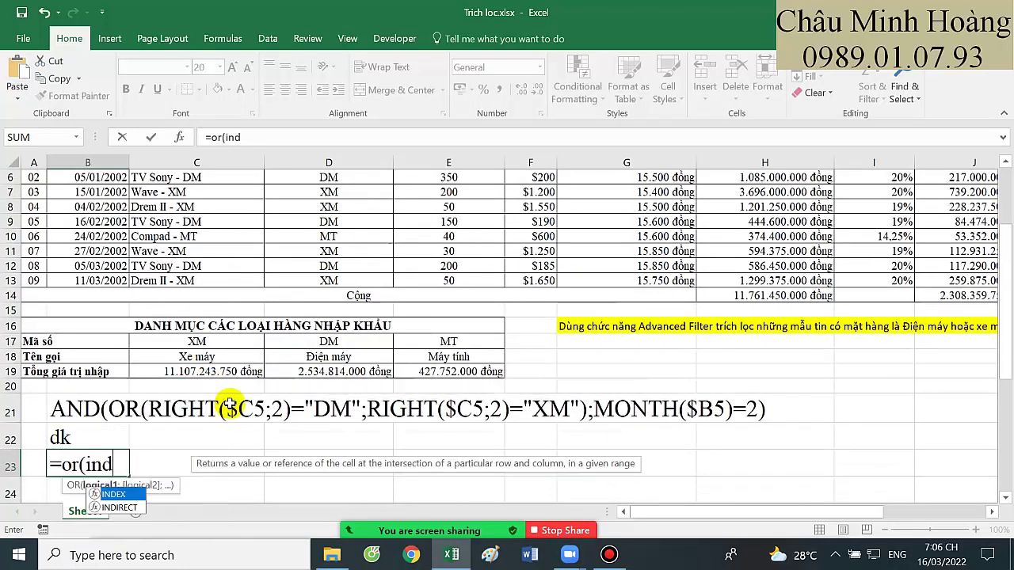
{"action": "key", "text": "BackSpace"}
{"action": "type", "text": "ex"}
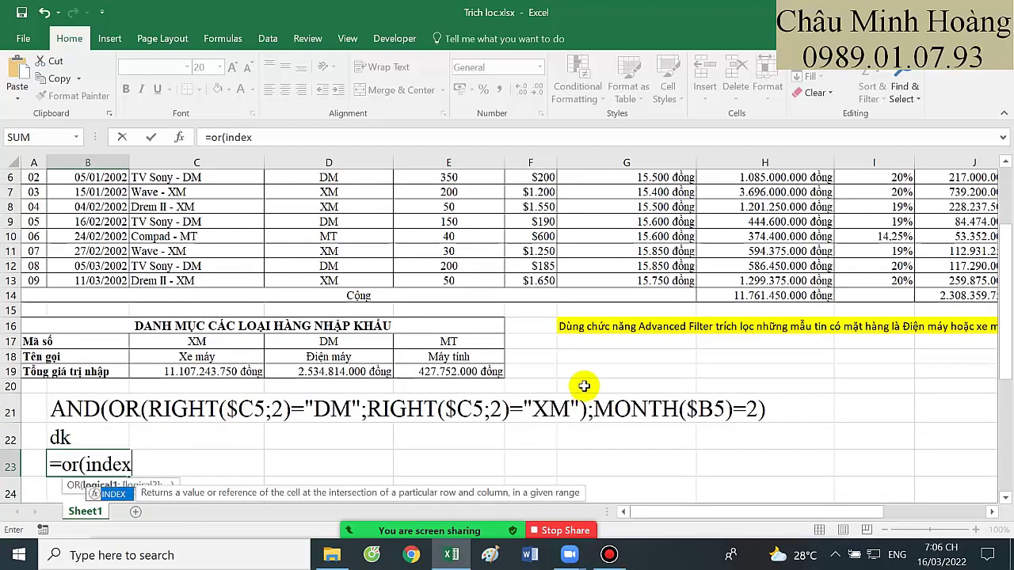
{"action": "key", "text": "Tab"}
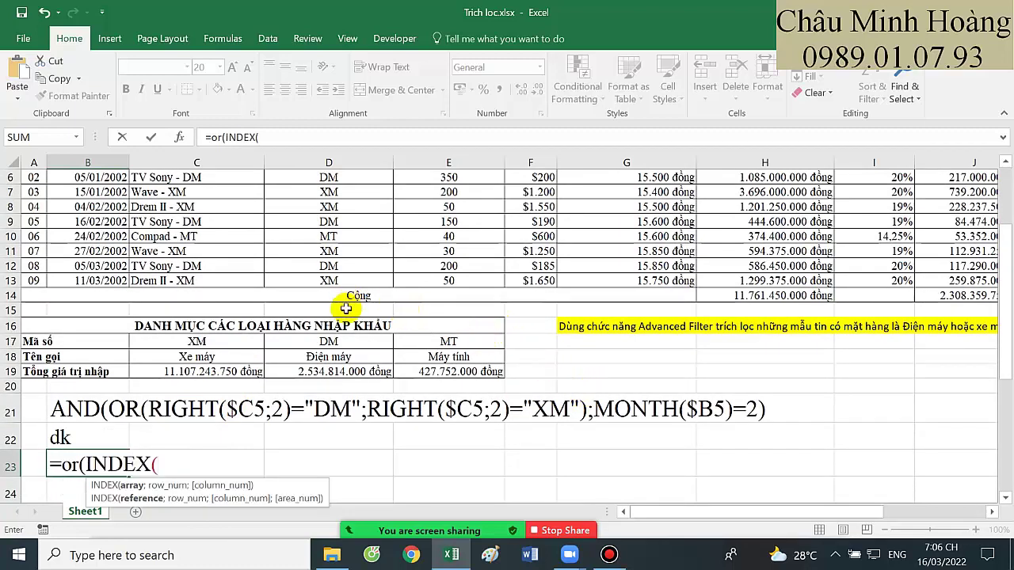
{"action": "left_click_drag", "start_coordinate": [204, 357], "coordinate": [448, 358]}
{"action": "key", "text": "F4"}
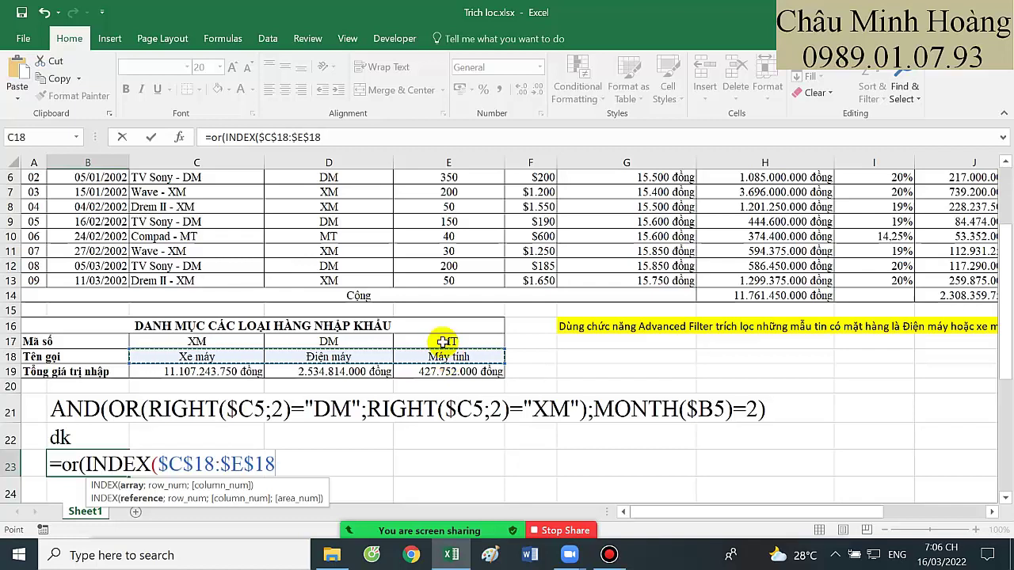
- Give INDEX row number 1 and nest a MATCH with RIGHT(C5;2) as its lookup value
{"action": "type", "text": ";1;ma"}
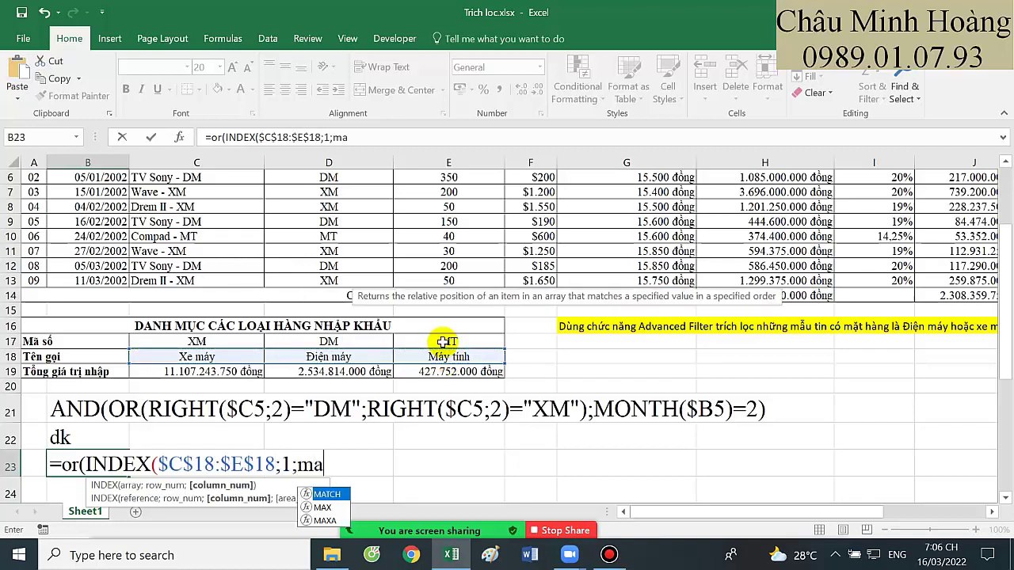
{"action": "key", "text": "Tab"}
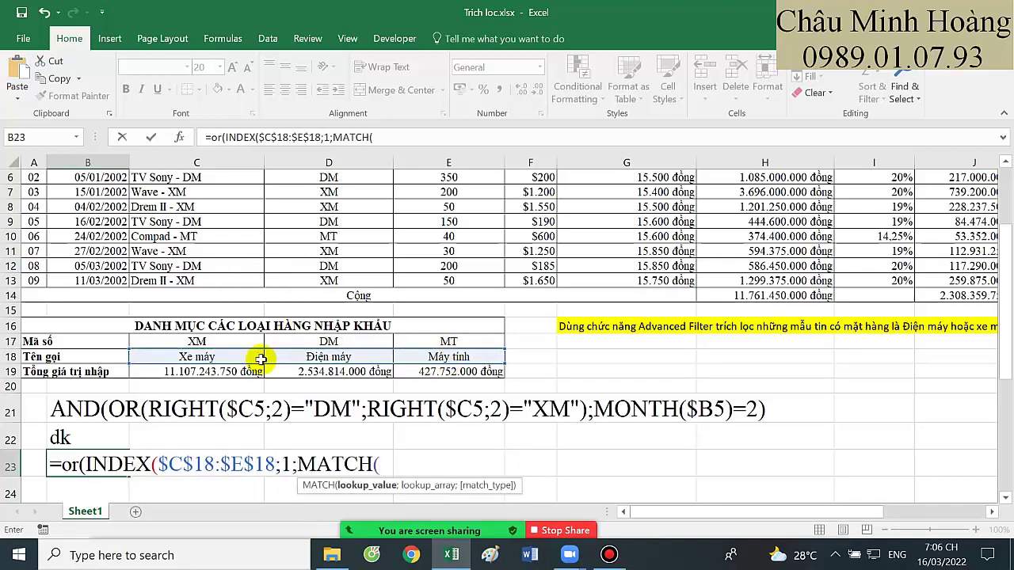
{"action": "scroll", "coordinate": [231, 322], "scroll_direction": "up", "scroll_amount": 2}
{"action": "type", "text": "ri"}
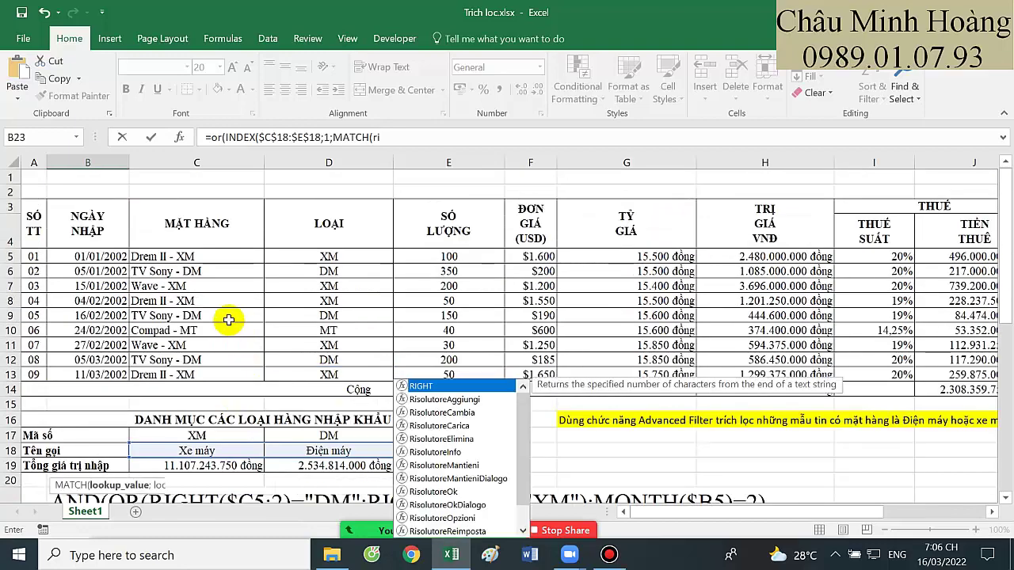
{"action": "key", "text": "Tab"}
{"action": "scroll", "coordinate": [230, 274], "scroll_direction": "down", "scroll_amount": 2}
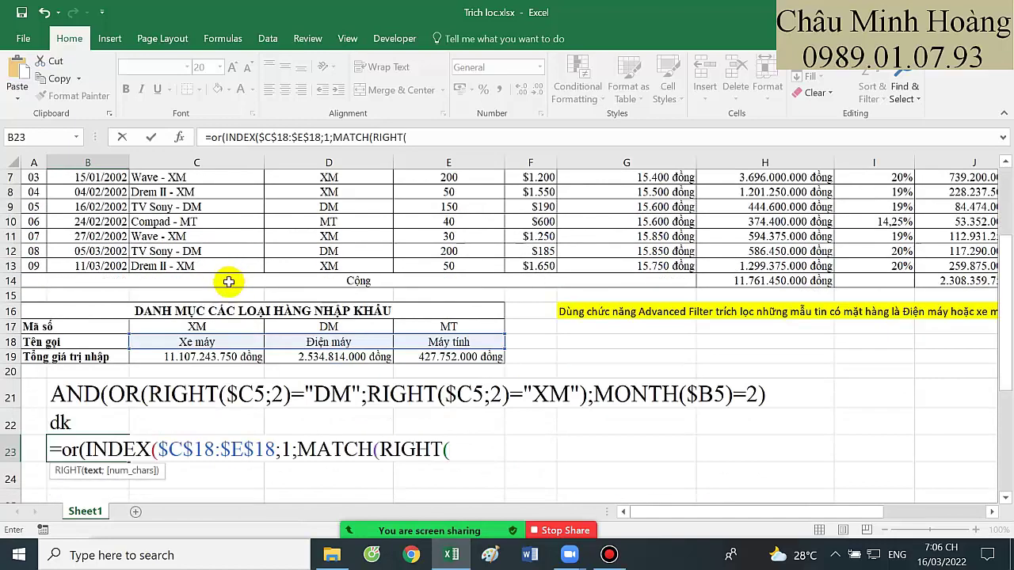
{"action": "scroll", "coordinate": [238, 237], "scroll_direction": "up", "scroll_amount": 2}
{"action": "left_click", "coordinate": [254, 195]}
{"action": "scroll", "coordinate": [237, 238], "scroll_direction": "down", "scroll_amount": 1}
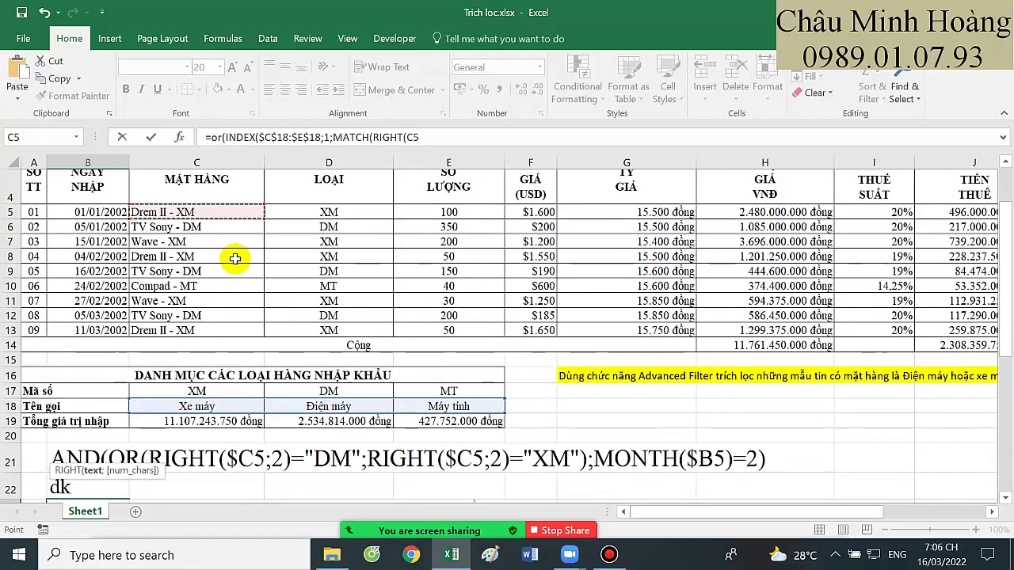
{"action": "scroll", "coordinate": [236, 258], "scroll_direction": "down", "scroll_amount": 2}
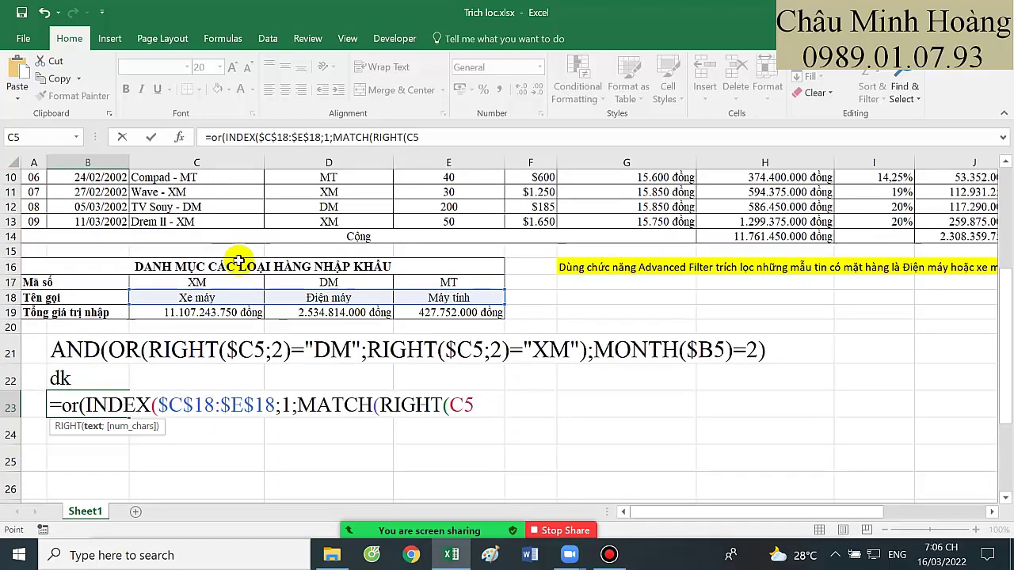
{"action": "type", "text": ";2)"}
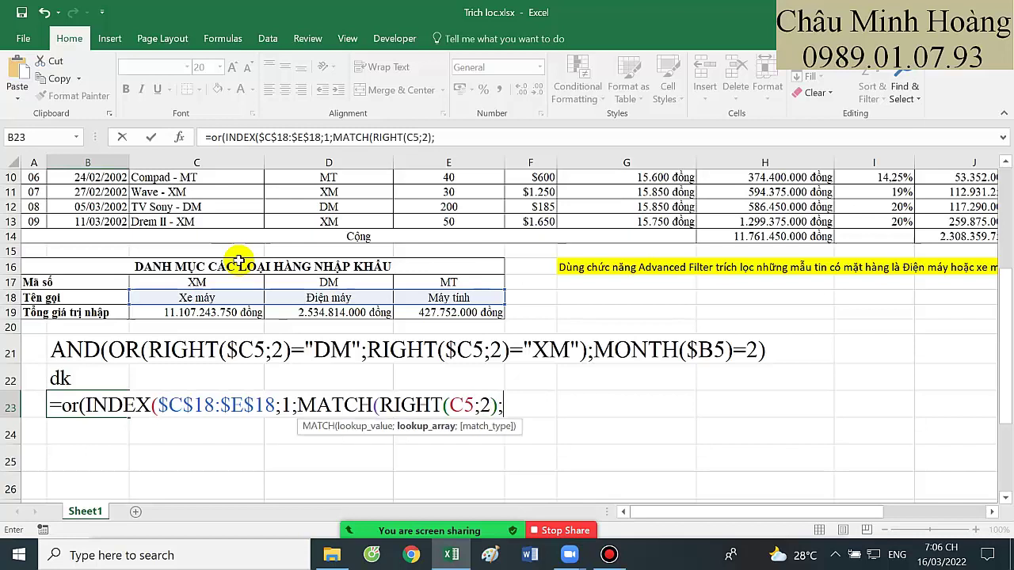
- Complete the first MATCH with lookup array $C$17:$E$17 and match type 0, and compare the INDEX result with "Điện Máy"
{"action": "type", "text": ";"}
{"action": "left_click", "coordinate": [252, 277]}
{"action": "left_click_drag", "start_coordinate": [254, 278], "coordinate": [432, 277]}
{"action": "key", "text": "F4"}
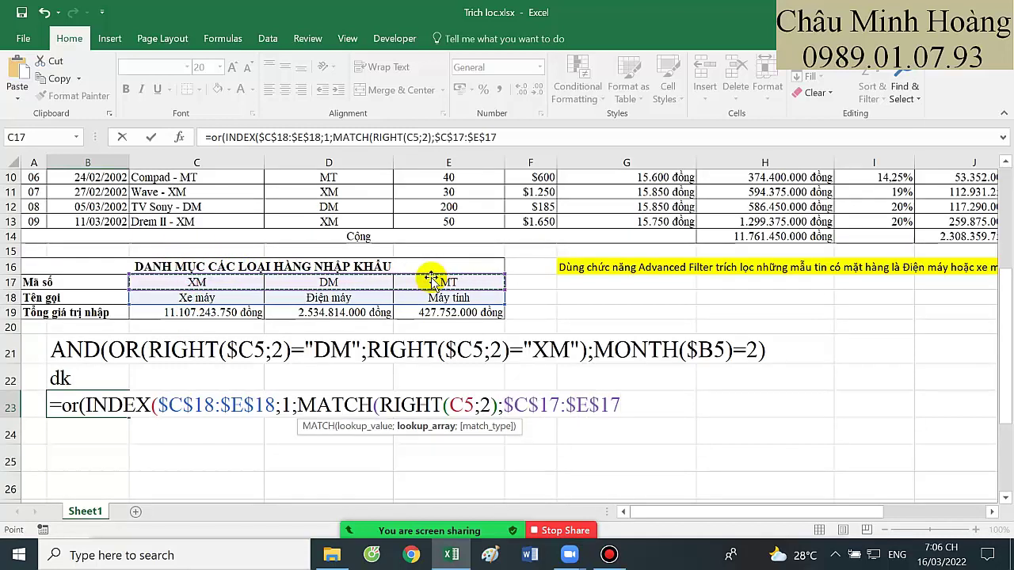
{"action": "type", "text": ";"}
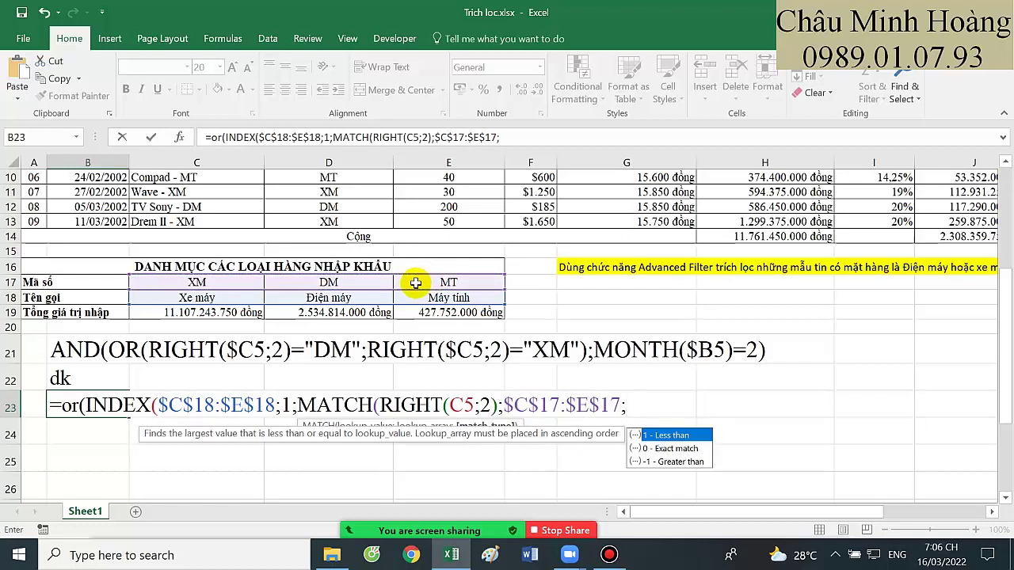
{"action": "type", "text": "0))="}
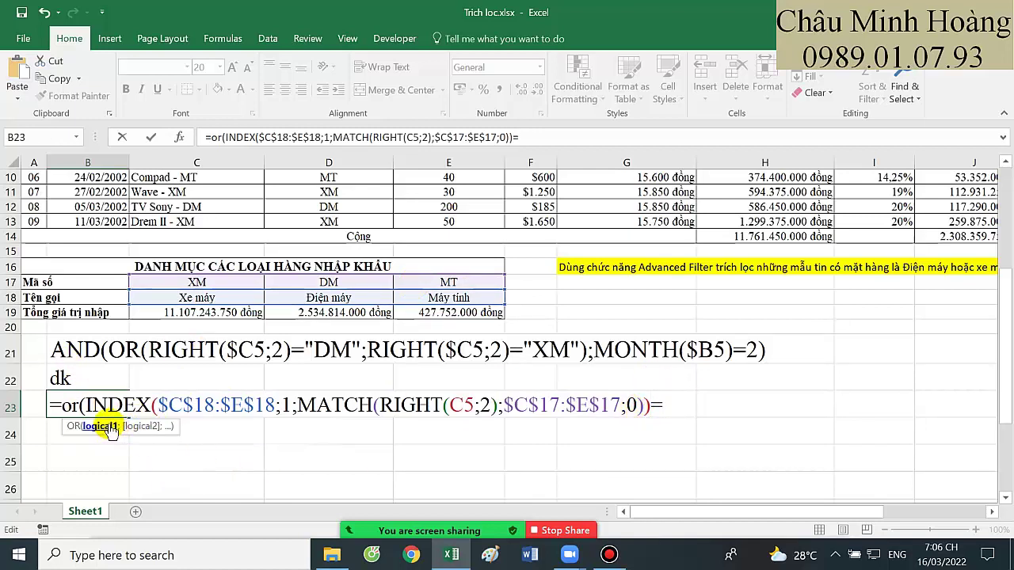
{"action": "left_click", "coordinate": [115, 426]}
{"action": "left_click", "coordinate": [671, 404]}
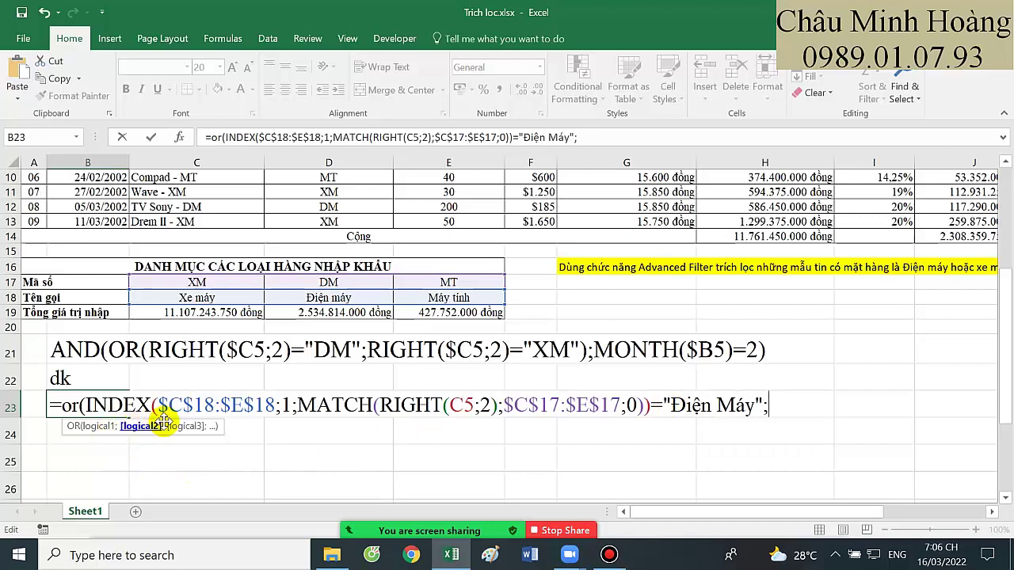
- Add a nested AND as the second OR argument, with MONTH(B5)=2 as its first condition
{"action": "type", "text": "and("}
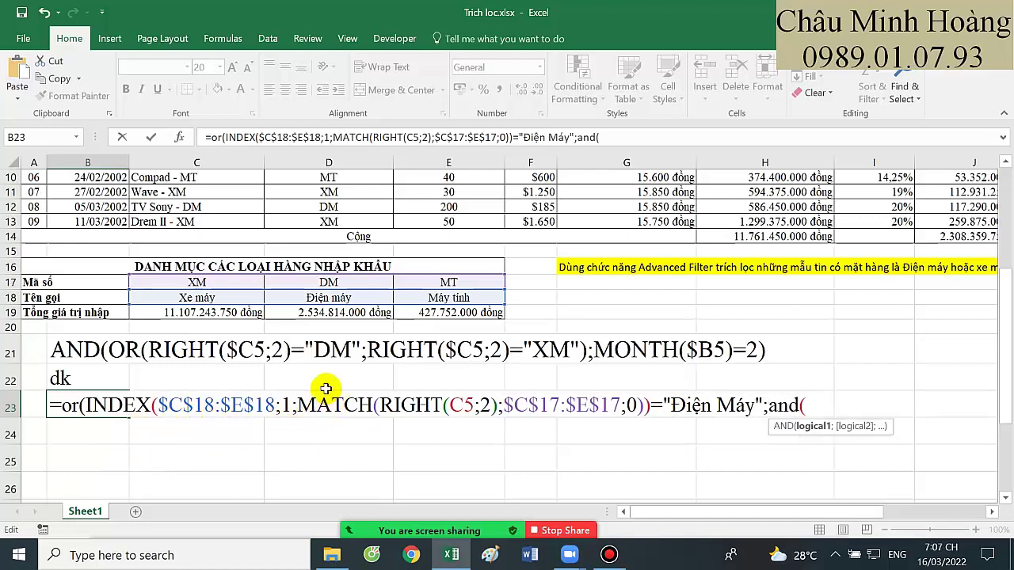
{"action": "type", "text": "month"}
{"action": "key", "text": "Tab"}
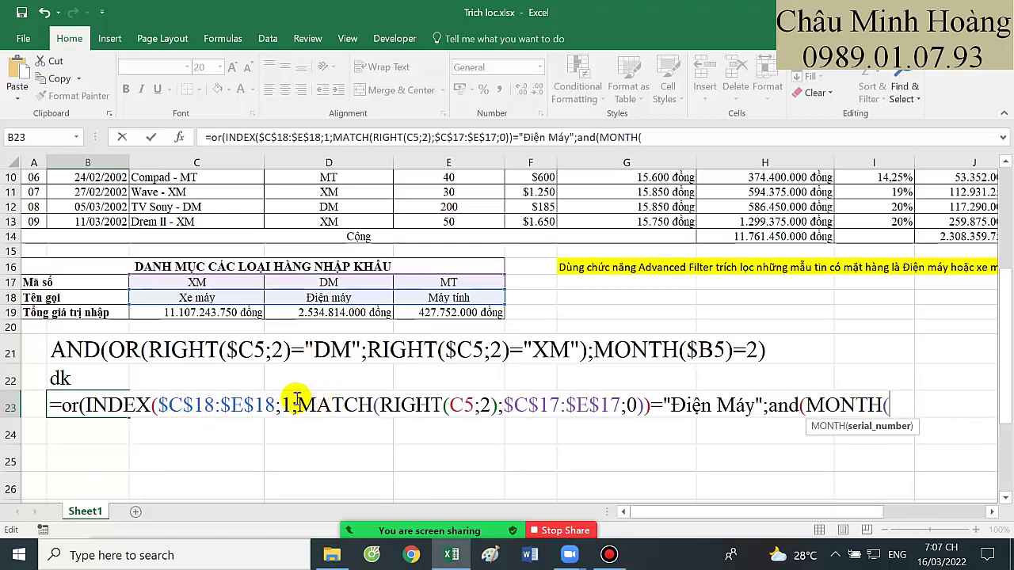
{"action": "scroll", "coordinate": [325, 389], "scroll_direction": "up", "scroll_amount": 3}
{"action": "scroll", "coordinate": [103, 255], "scroll_direction": "down", "scroll_amount": 3}
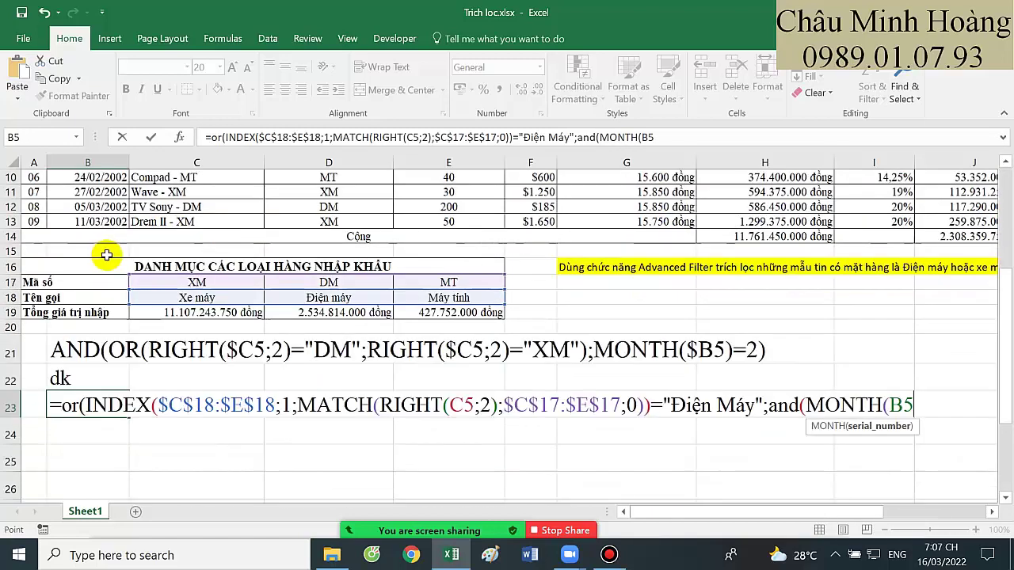
{"action": "type", "text": ")=2;"}
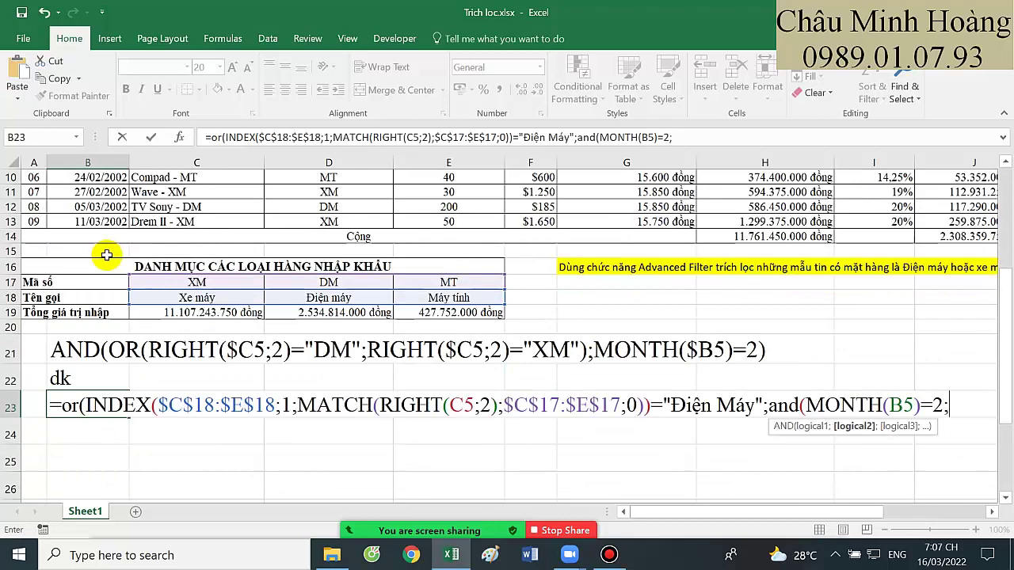
- Start the second AND condition with INDEX on $C$18:$E$18, row number 1, and a nested MATCH for the column
{"action": "type", "text": "int"}
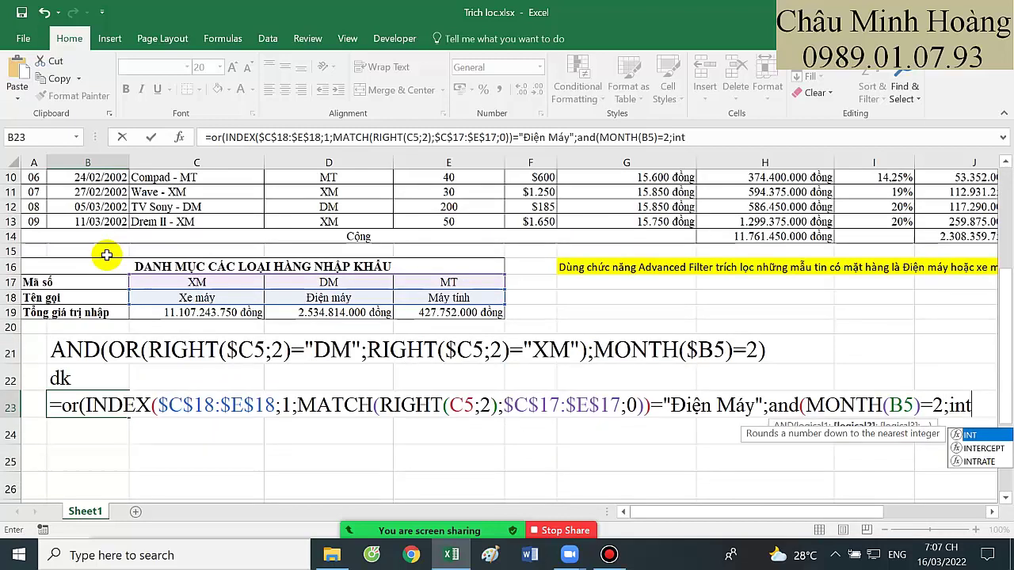
{"action": "key", "text": "BackSpace"}
{"action": "type", "text": "d"}
{"action": "key", "text": "Tab"}
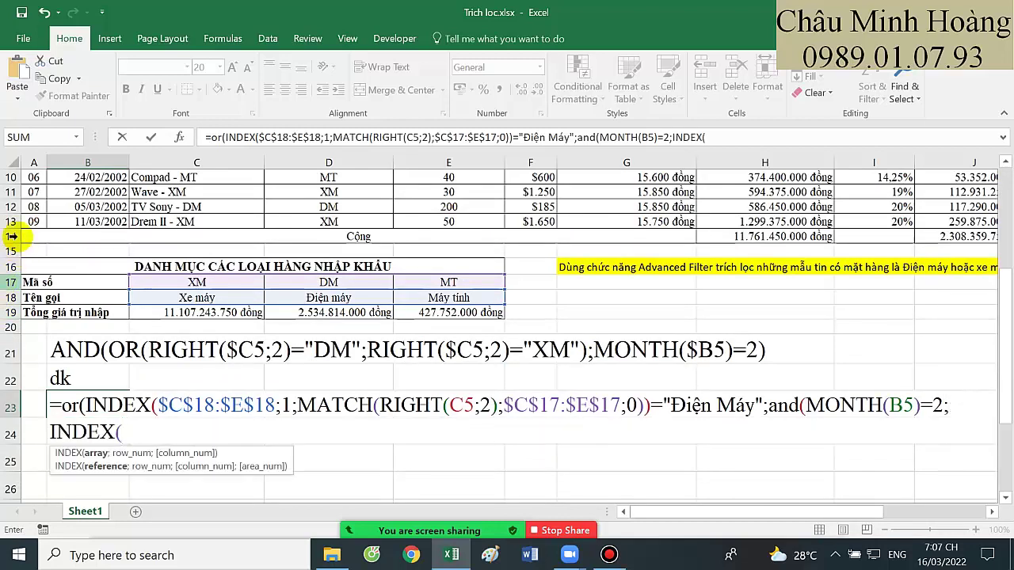
{"action": "left_click_drag", "start_coordinate": [165, 297], "coordinate": [452, 294]}
{"action": "key", "text": "F4"}
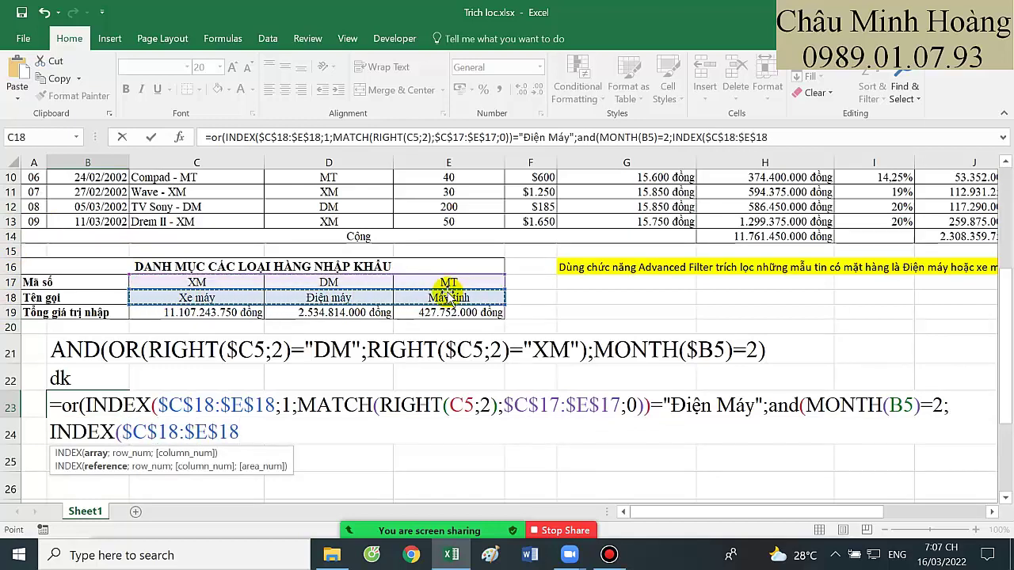
{"action": "type", "text": ";1;ma"}
{"action": "key", "text": "Tab"}
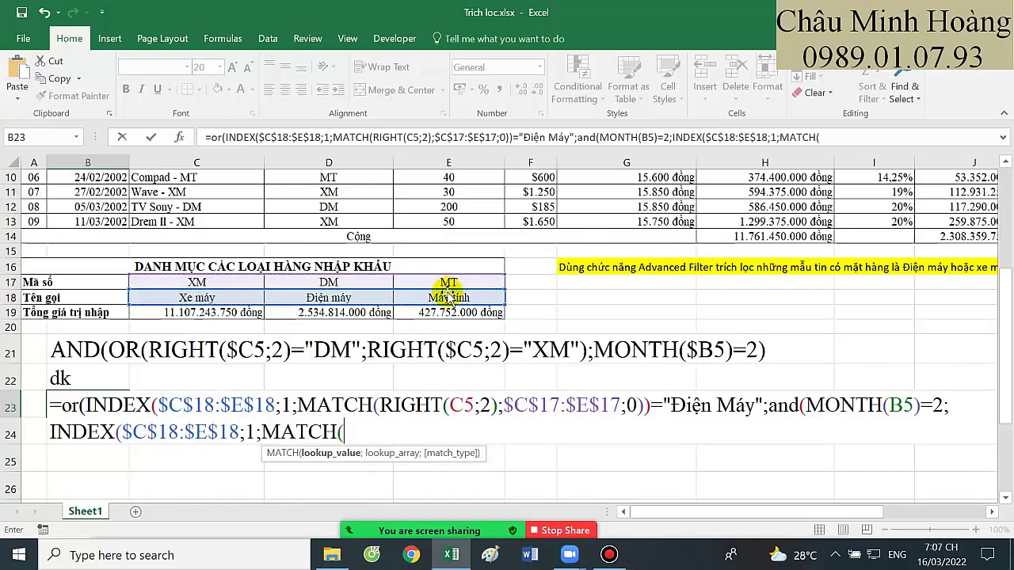
- Give the second MATCH the lookup value RIGHT(C5;2)
{"action": "scroll", "coordinate": [350, 418], "scroll_direction": "up", "scroll_amount": 3}
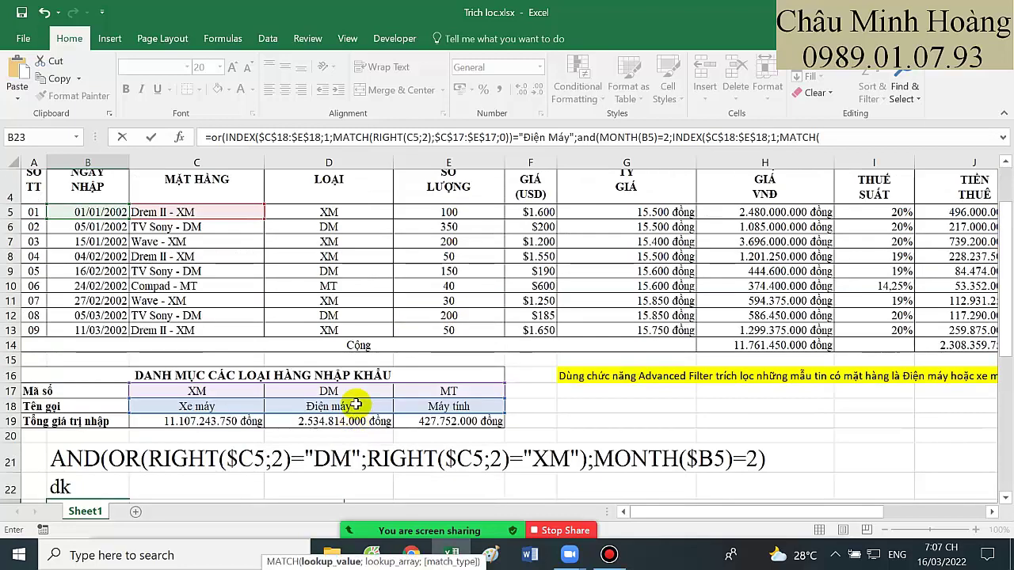
{"action": "type", "text": "ri"}
{"action": "key", "text": "Tab"}
{"action": "left_click", "coordinate": [181, 208]}
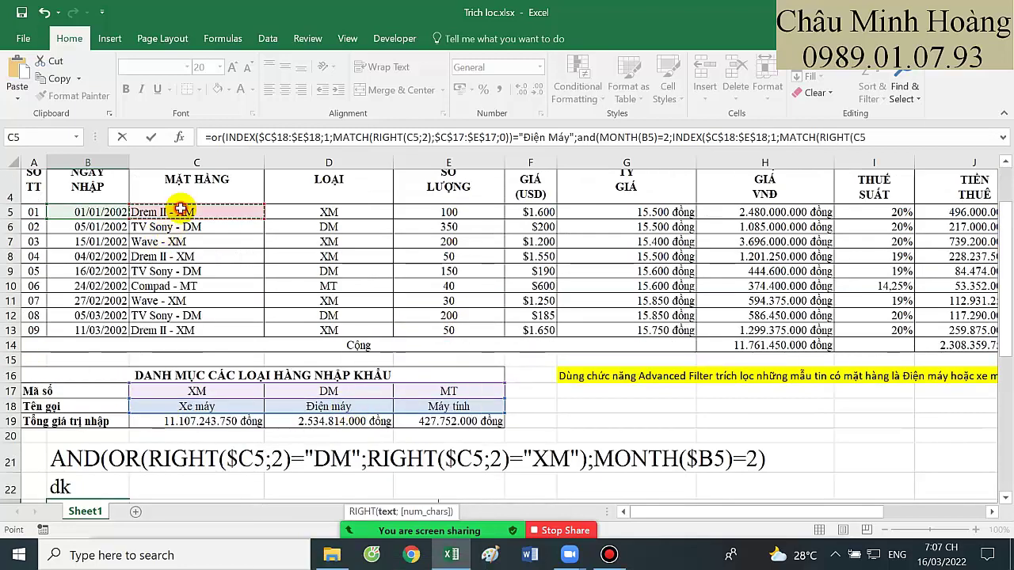
{"action": "type", "text": ";2);"}
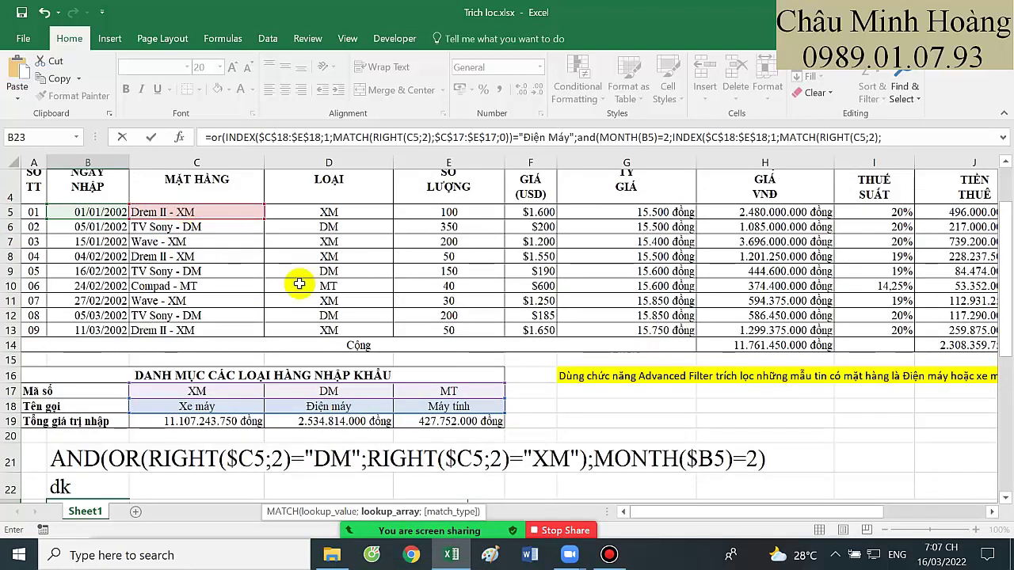
- Finish the MATCH with $C$17:$E$17 and match type 0, compare the INDEX with "Xê Máy", and enter the formula in B23
{"action": "scroll", "coordinate": [300, 347], "scroll_direction": "down", "scroll_amount": 2}
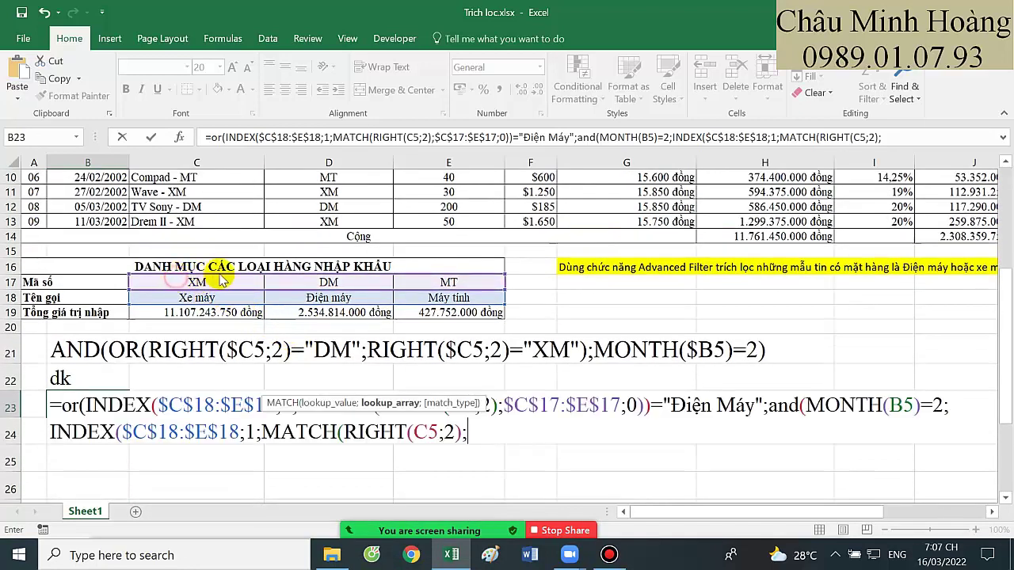
{"action": "left_click_drag", "start_coordinate": [194, 283], "coordinate": [464, 283]}
{"action": "key", "text": "F4"}
{"action": "type", "text": ";0)"}
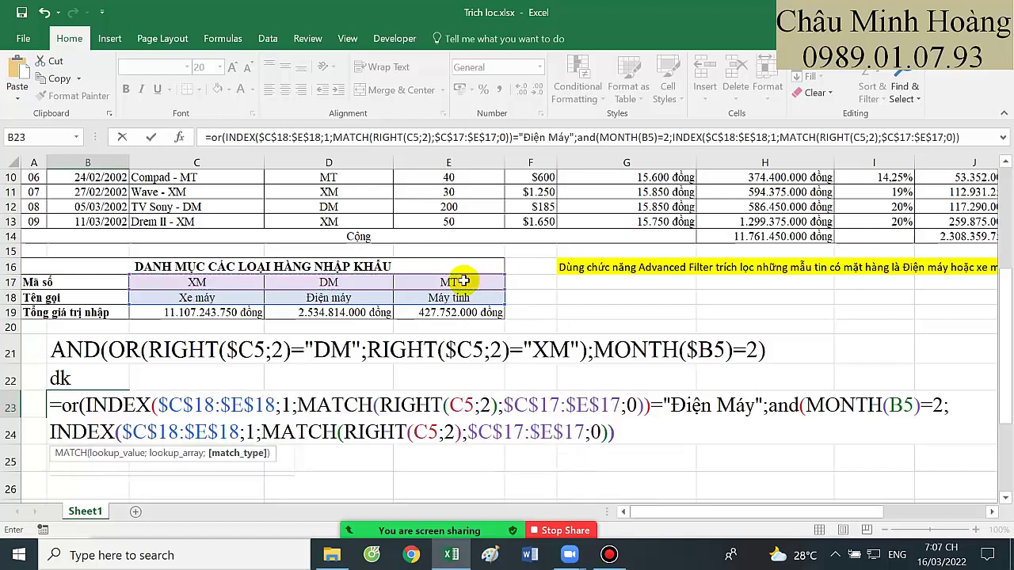
{"action": "type", "text": "="}
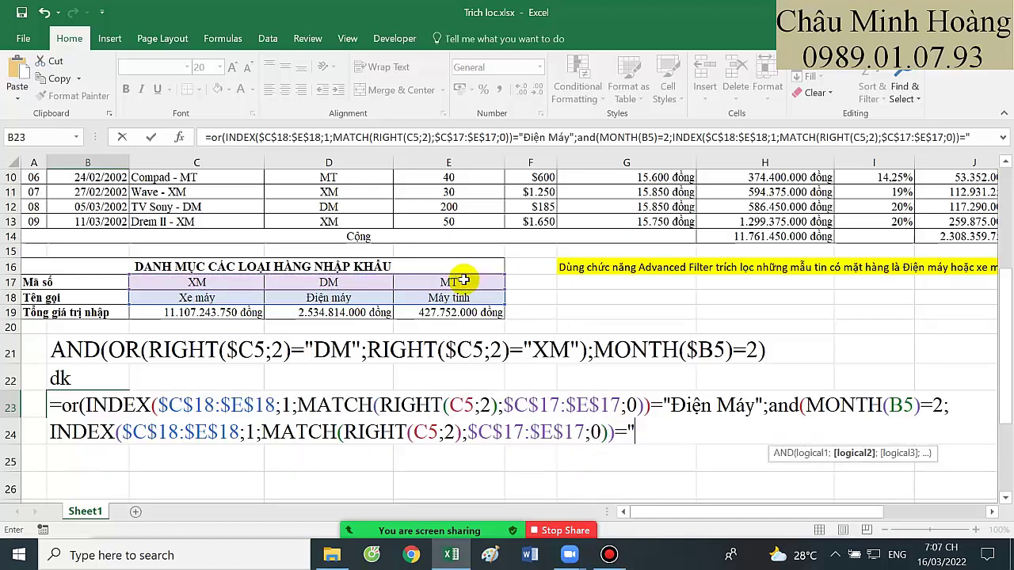
{"action": "type", "text": "\"Xê Máy\")"}
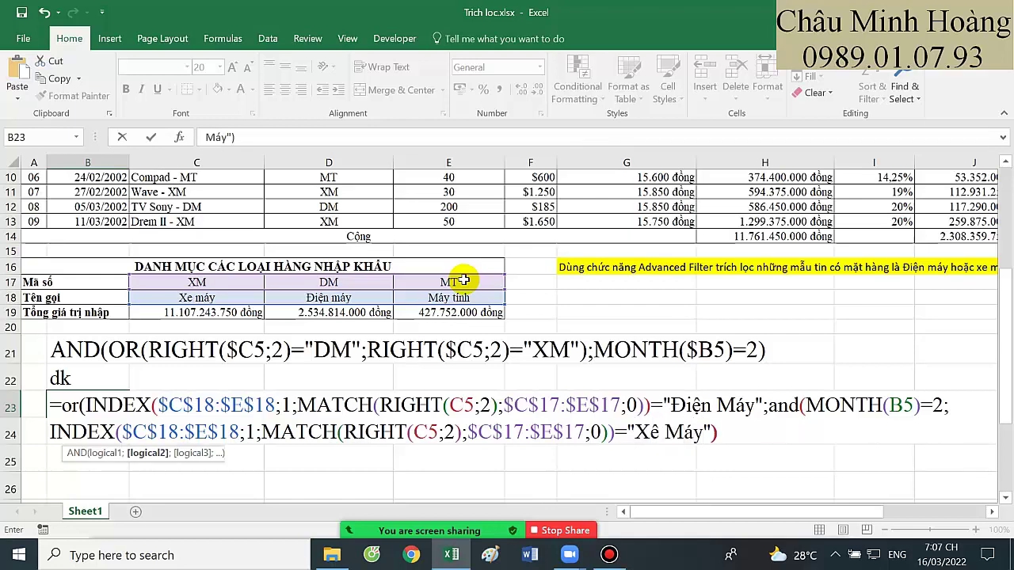
{"action": "key", "text": "Return"}
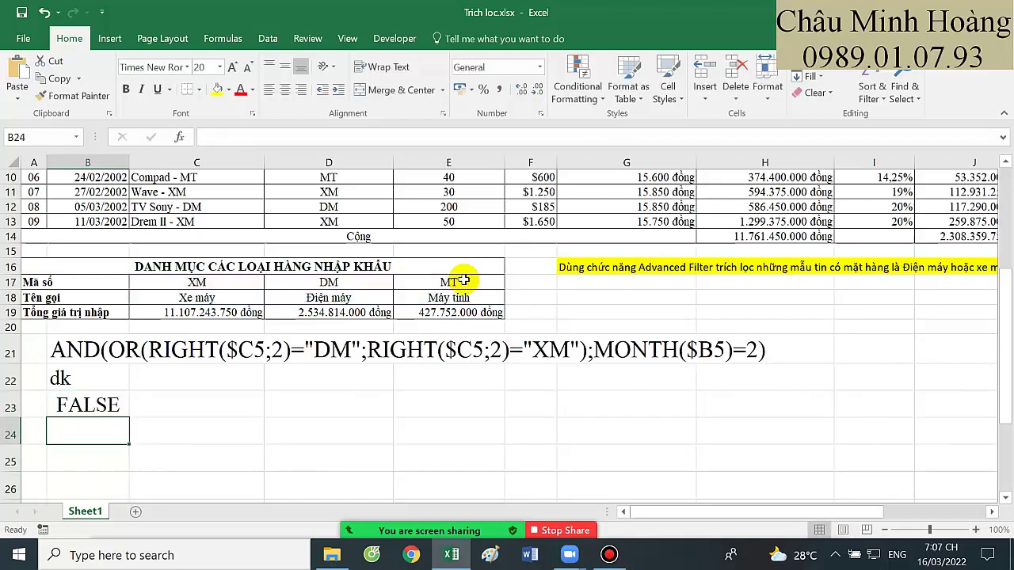
- Copy the first INDEX/MATCH expression out of the formula in B23, leaving the formula as it is
{"action": "double_click", "coordinate": [105, 402]}
{"action": "left_click_drag", "start_coordinate": [49, 405], "coordinate": [832, 438]}
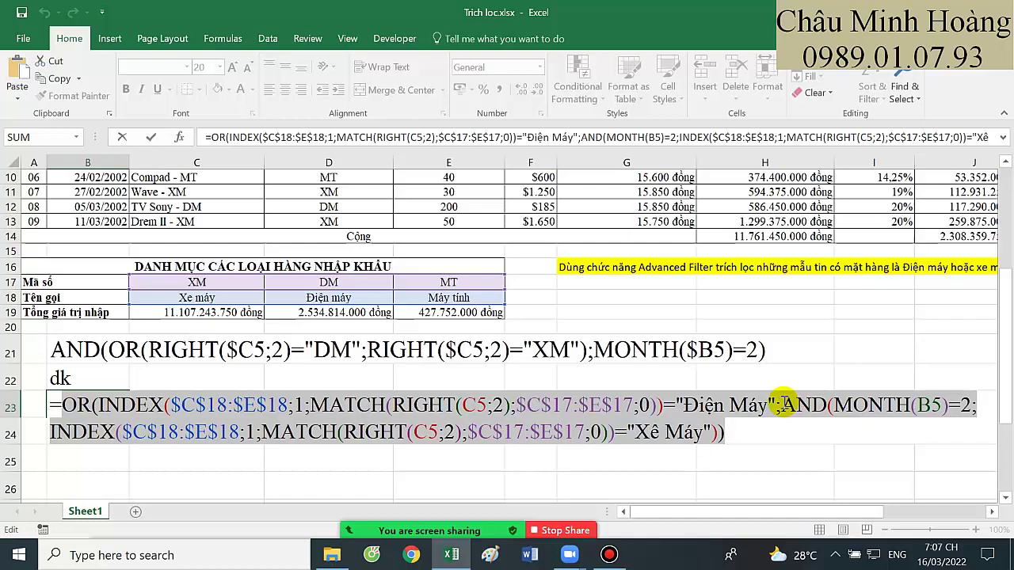
{"action": "left_click_drag", "start_coordinate": [98, 404], "coordinate": [663, 409]}
{"action": "key", "text": "ctrl+c"}
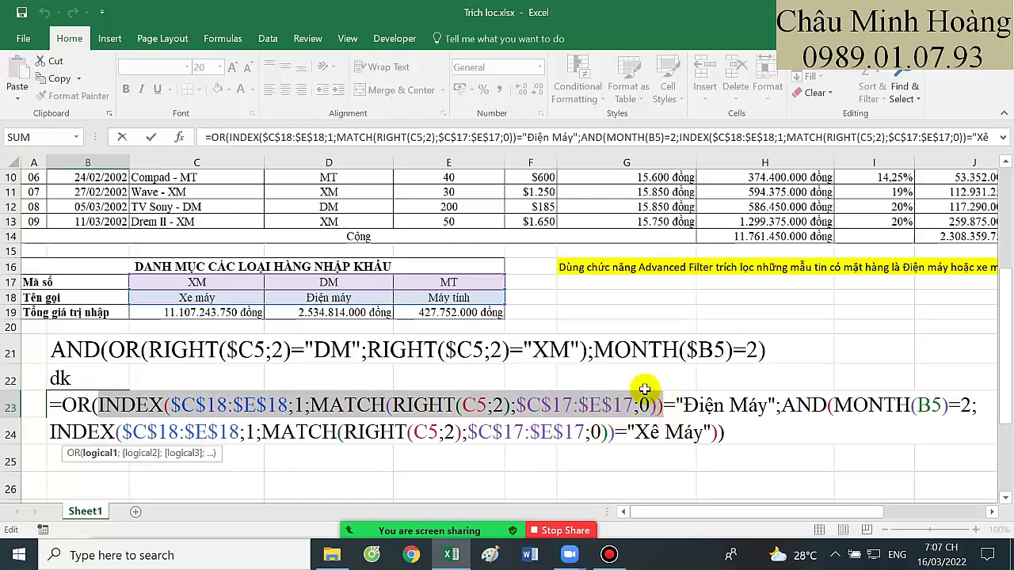
{"action": "key", "text": "Escape"}
- Replace the LOẠI formula in D5 with =INDEX($C$18:$E$18;1;MATCH(RIGHT(C5;2);$C$17:$E$17;0)) and fill it down to D13
{"action": "scroll", "coordinate": [373, 335], "scroll_direction": "up", "scroll_amount": 3}
{"action": "left_click", "coordinate": [331, 256]}
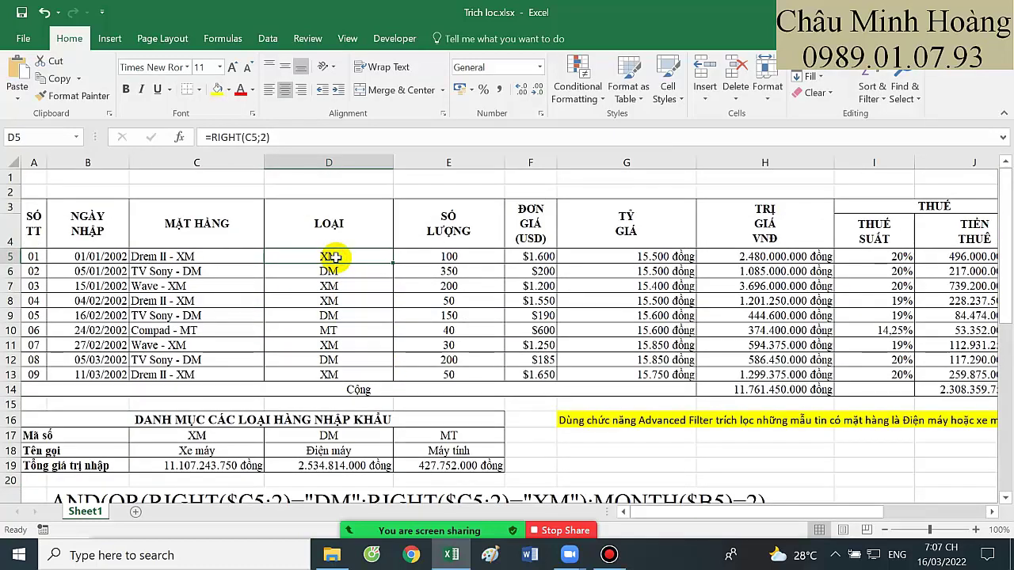
{"action": "key", "text": "ctrl+v"}
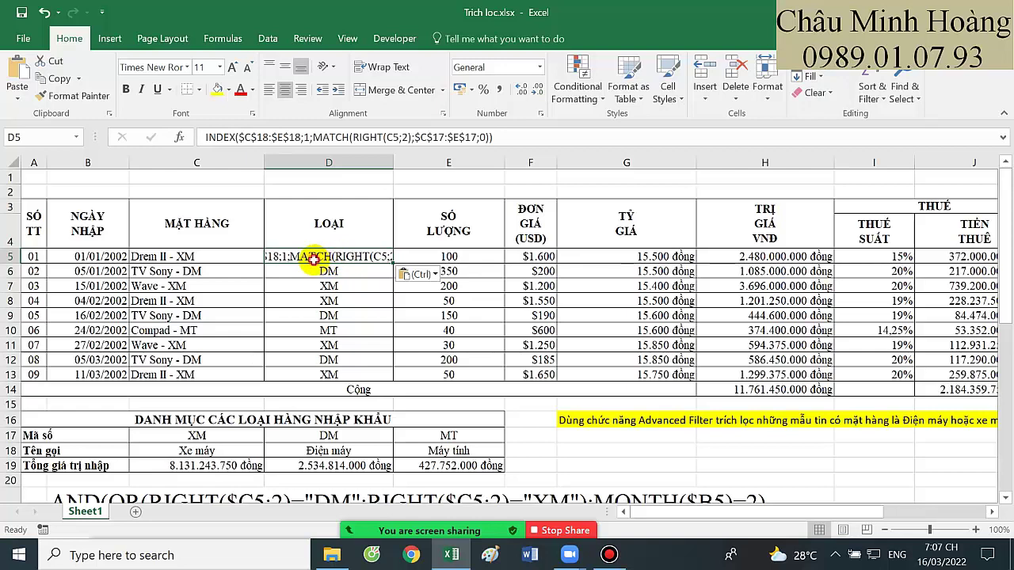
{"action": "double_click", "coordinate": [294, 257]}
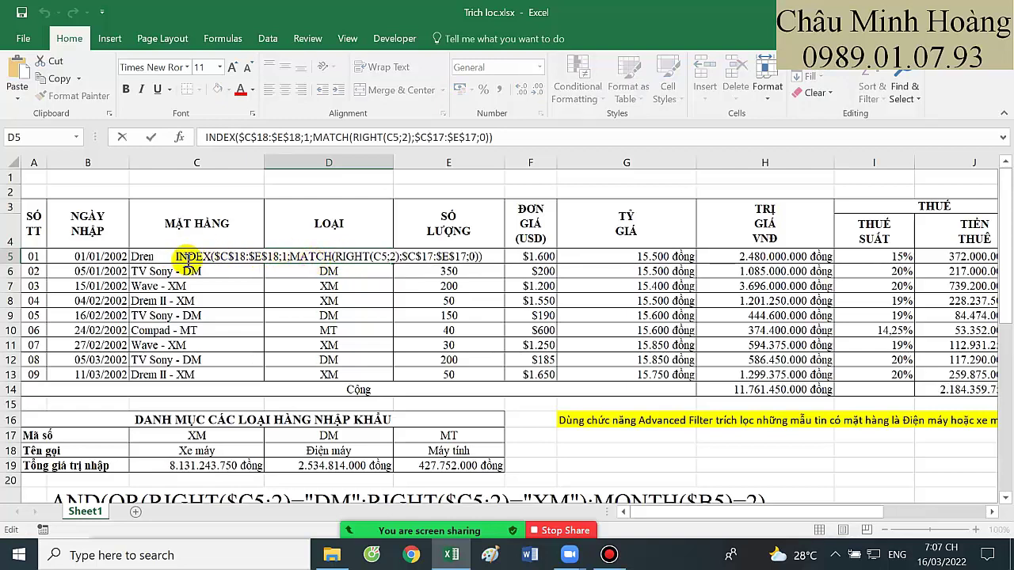
{"action": "type", "text": "="}
{"action": "key", "text": "Return"}
{"action": "left_click", "coordinate": [328, 257]}
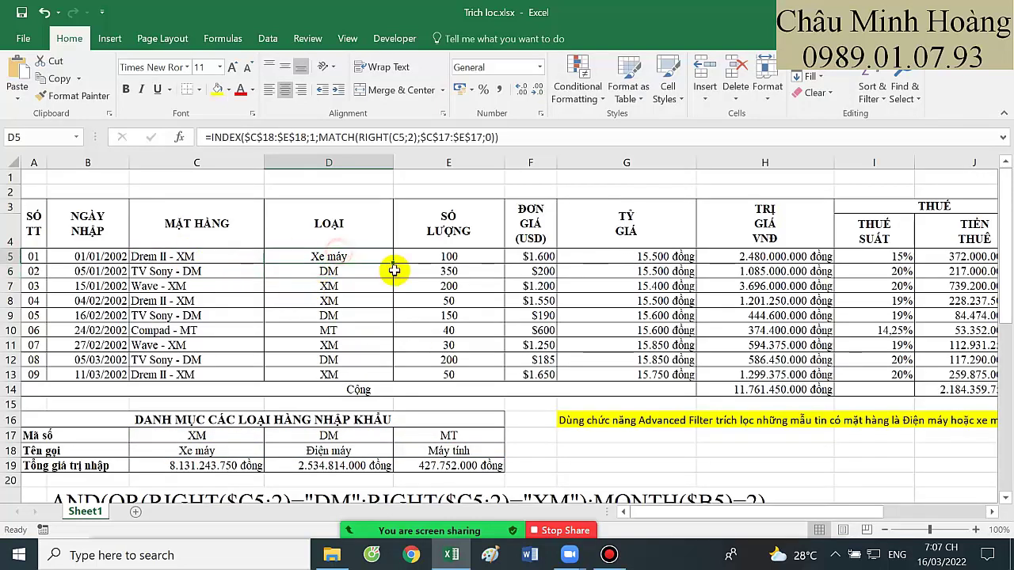
{"action": "double_click", "coordinate": [393, 266]}
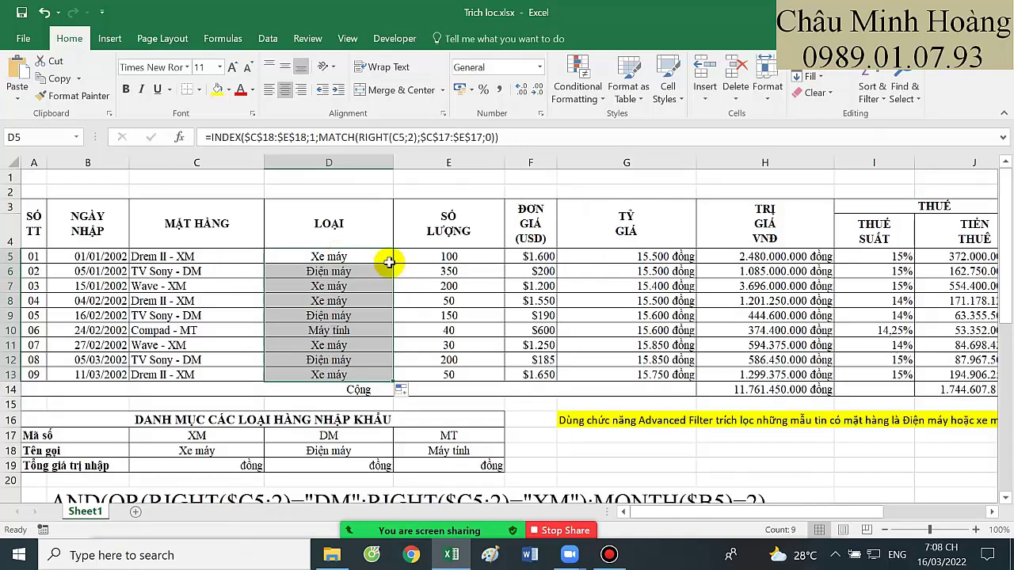
- Set the font size of C19 to 24 and begin a replacement SUM formula there for the Xe máy total import value
{"action": "scroll", "coordinate": [384, 260], "scroll_direction": "down", "scroll_amount": 2}
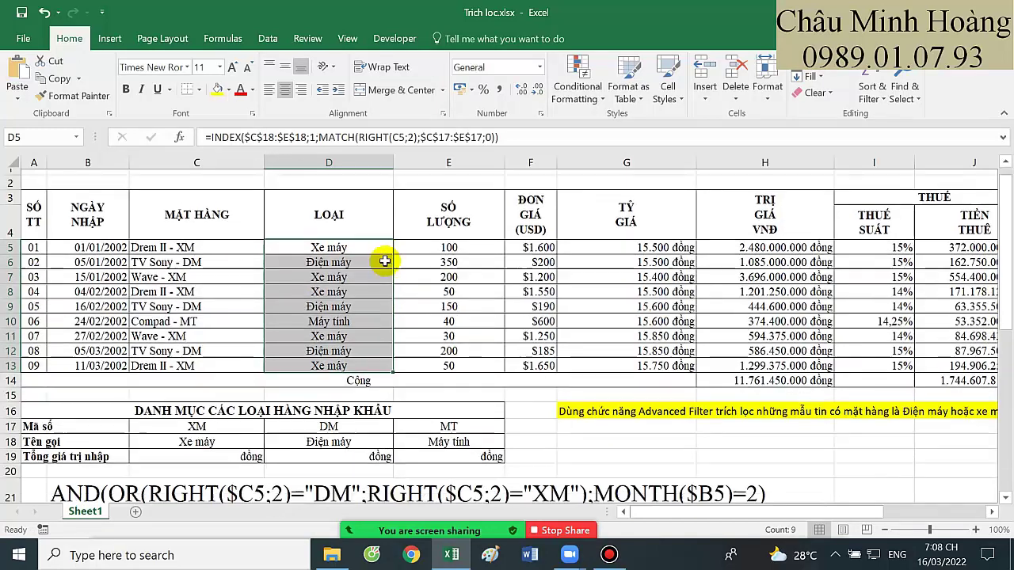
{"action": "left_click", "coordinate": [202, 353]}
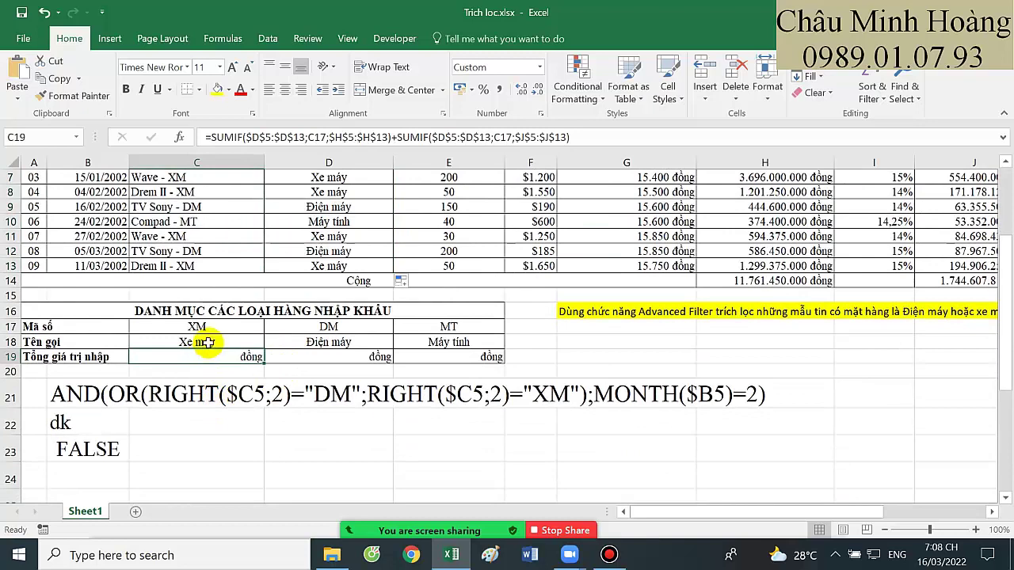
{"action": "type", "text": "="}
{"action": "key", "text": "Escape"}
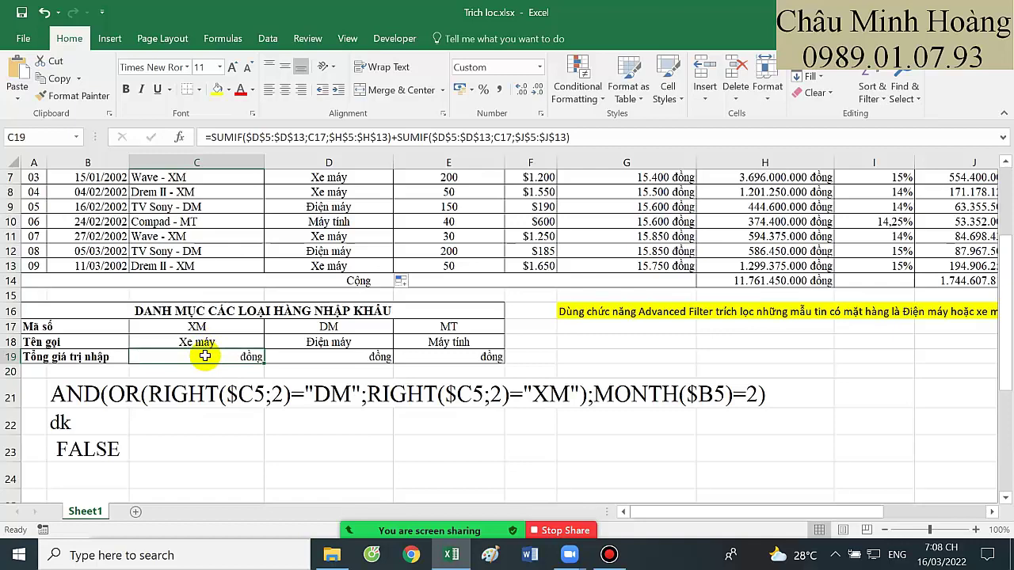
{"action": "left_click", "coordinate": [220, 67]}
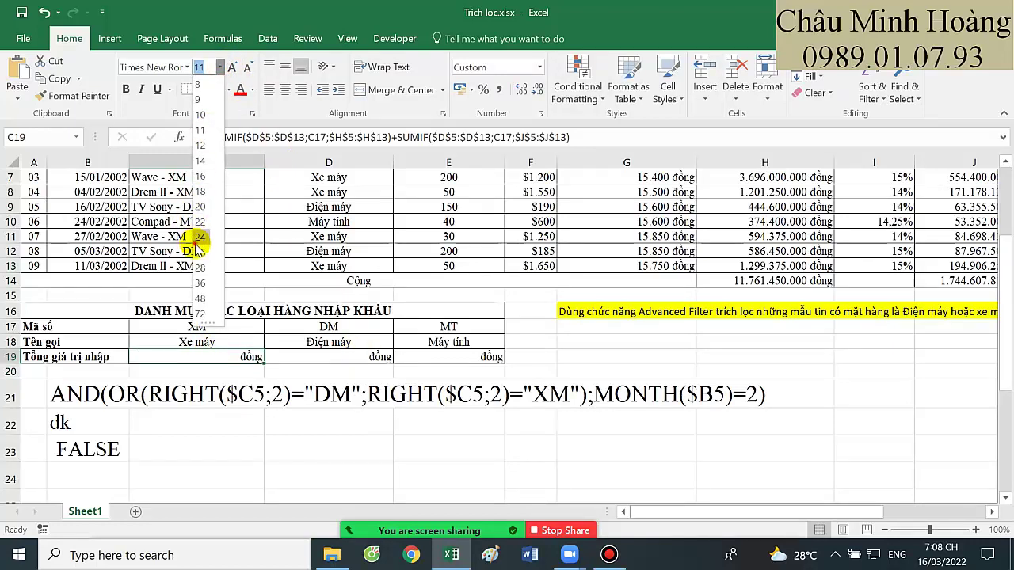
{"action": "left_click", "coordinate": [199, 237]}
{"action": "type", "text": "=sum("}
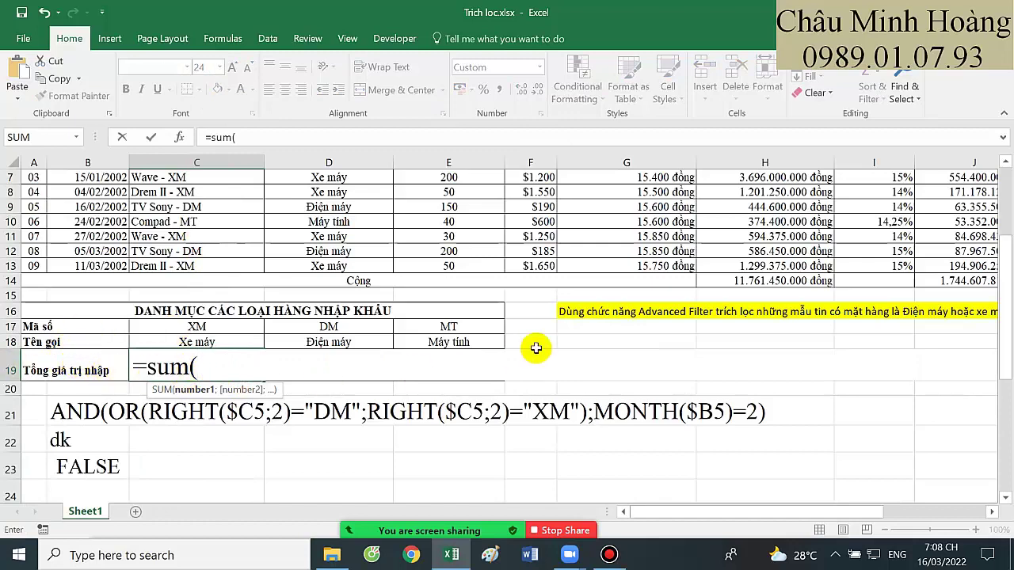
{"action": "scroll", "coordinate": [537, 346], "scroll_direction": "up", "scroll_amount": 2}
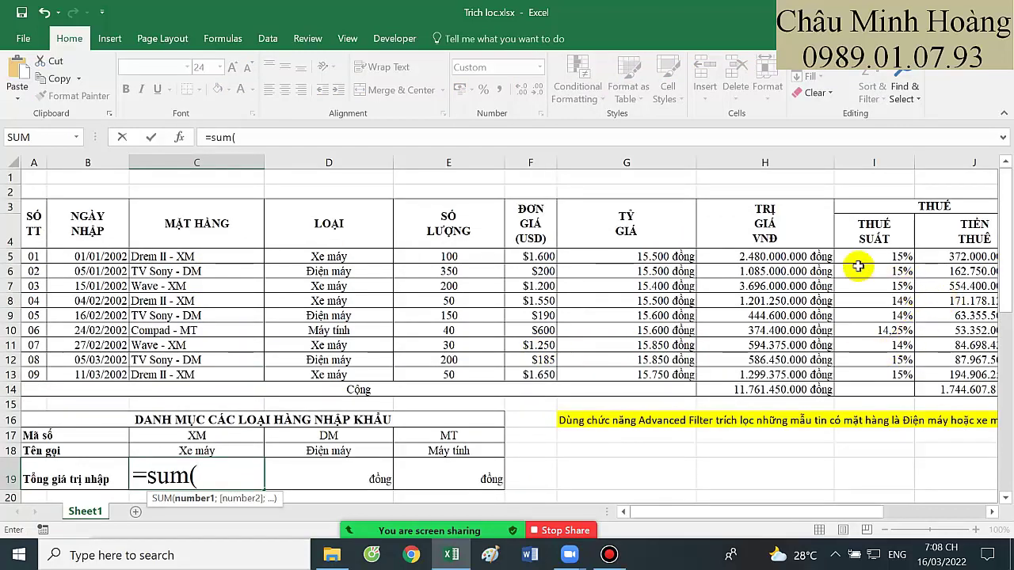
- Complete the C19 total as the array formula =SUM($H$5:$H$13*($D$5:$D$13=C$18))
{"action": "left_click_drag", "start_coordinate": [817, 255], "coordinate": [846, 370]}
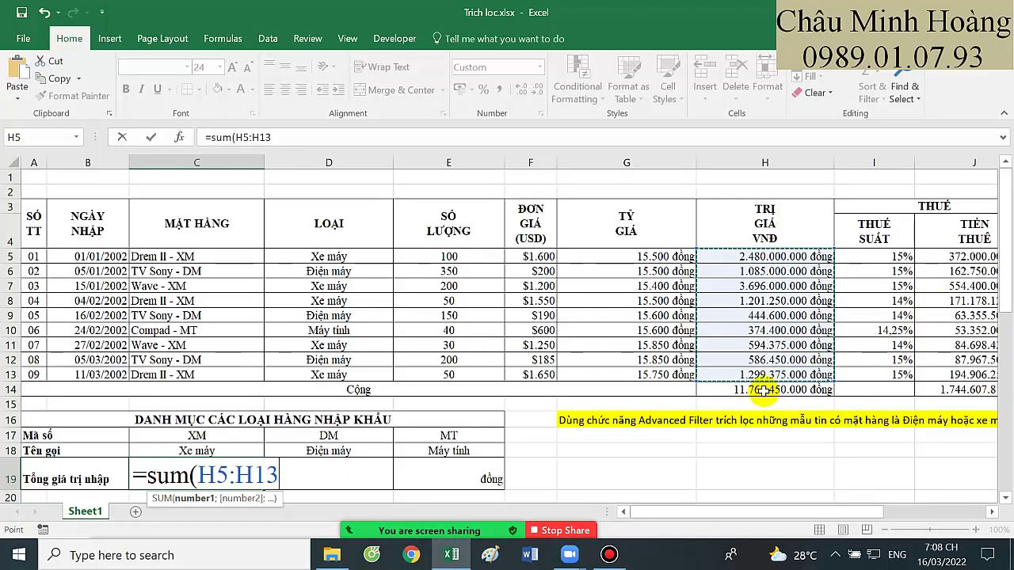
{"action": "key", "text": "F4"}
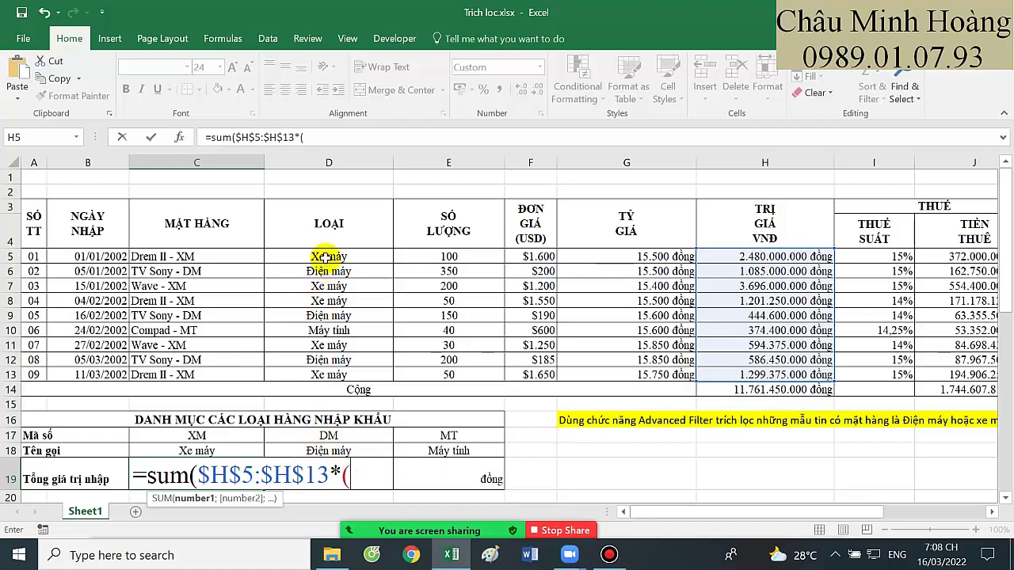
{"action": "left_click_drag", "start_coordinate": [326, 255], "coordinate": [320, 375]}
{"action": "key", "text": "F4"}
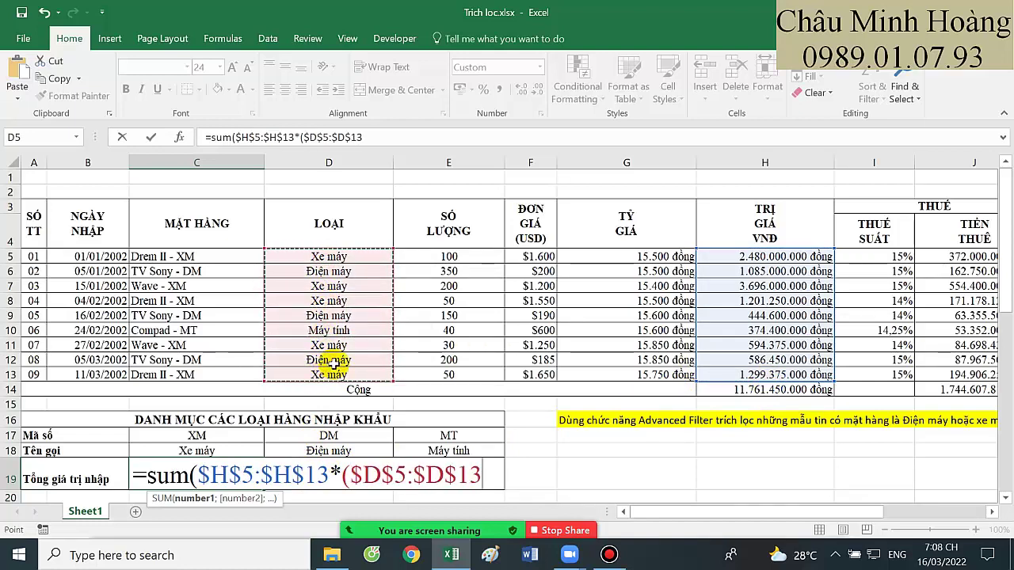
{"action": "type", "text": "="}
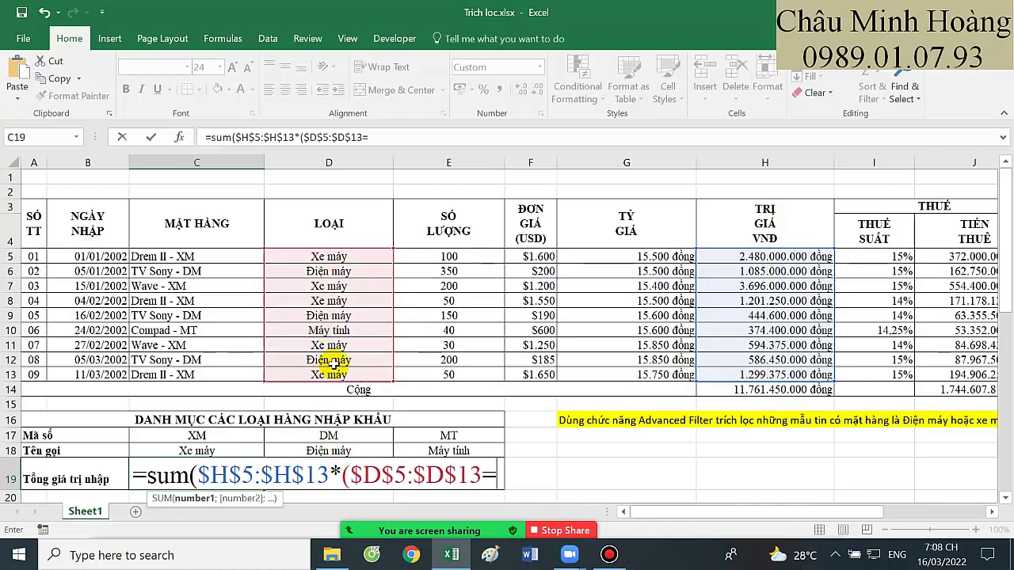
{"action": "left_click", "coordinate": [212, 451]}
{"action": "key", "text": "F4"}
{"action": "key", "text": "F4"}
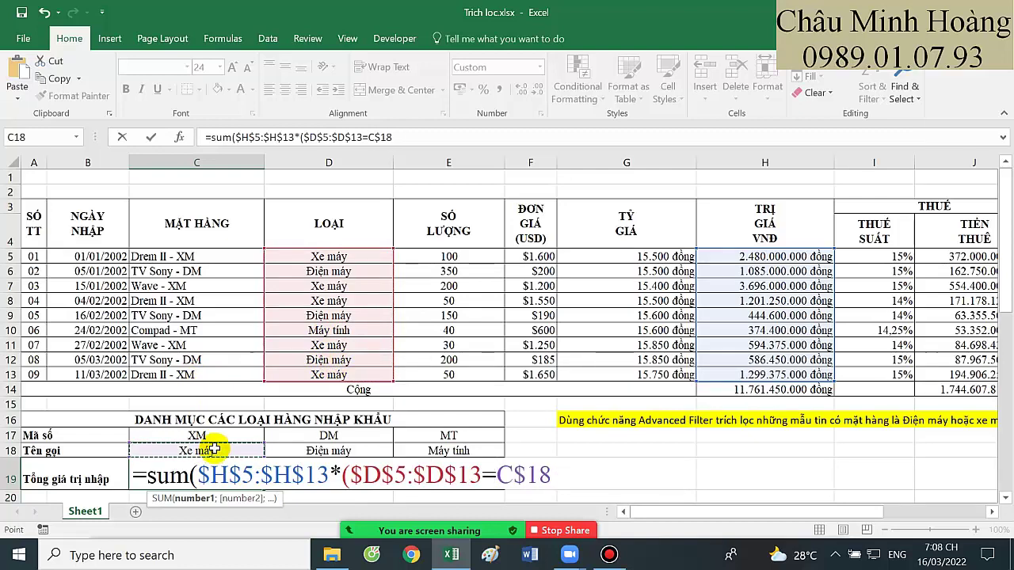
{"action": "type", "text": ")"}
{"action": "key", "text": "ctrl+shift+Return"}
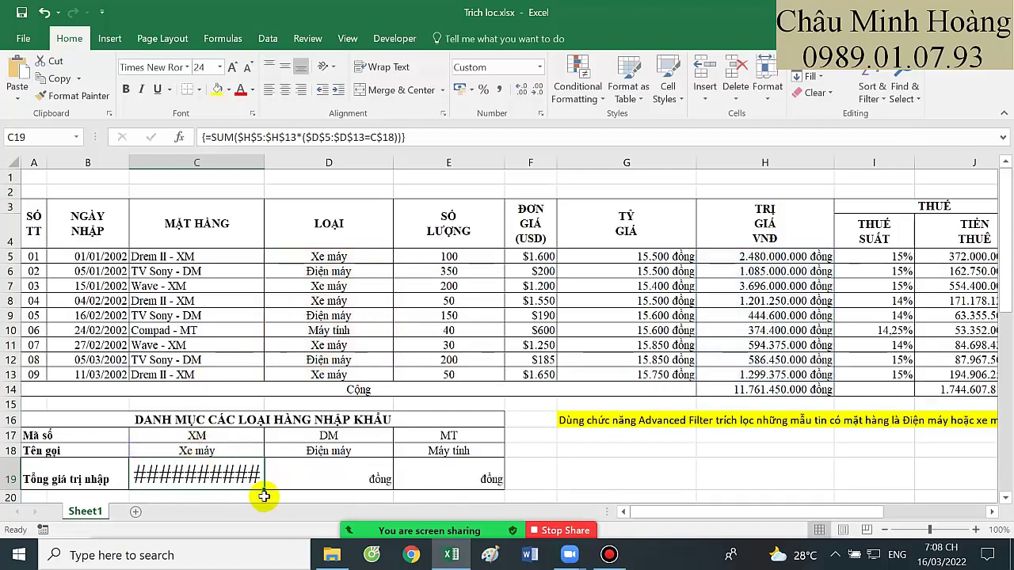
- Fill the C19 formula across to E19 and autofit the widths of columns C, D and E
{"action": "left_click_drag", "start_coordinate": [267, 492], "coordinate": [476, 483]}
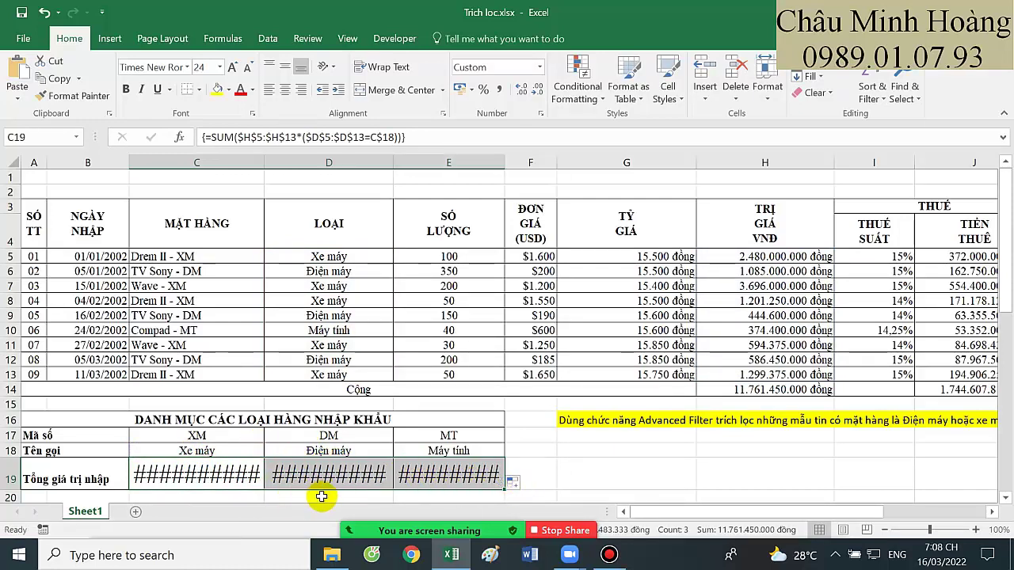
{"action": "double_click", "coordinate": [264, 159]}
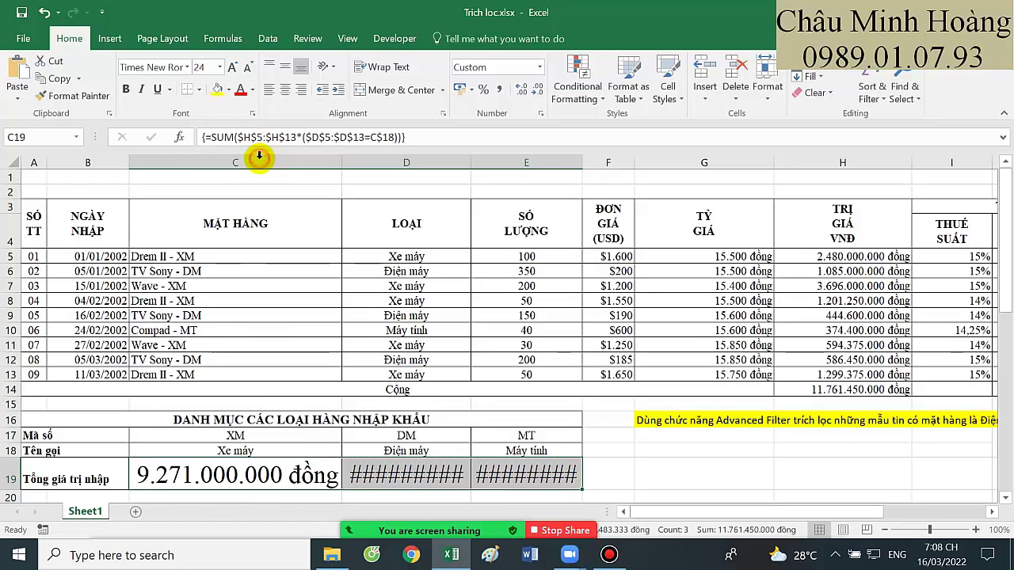
{"action": "double_click", "coordinate": [471, 162]}
{"action": "left_click_drag", "start_coordinate": [666, 162], "coordinate": [667, 161]}
{"action": "double_click", "coordinate": [668, 161]}
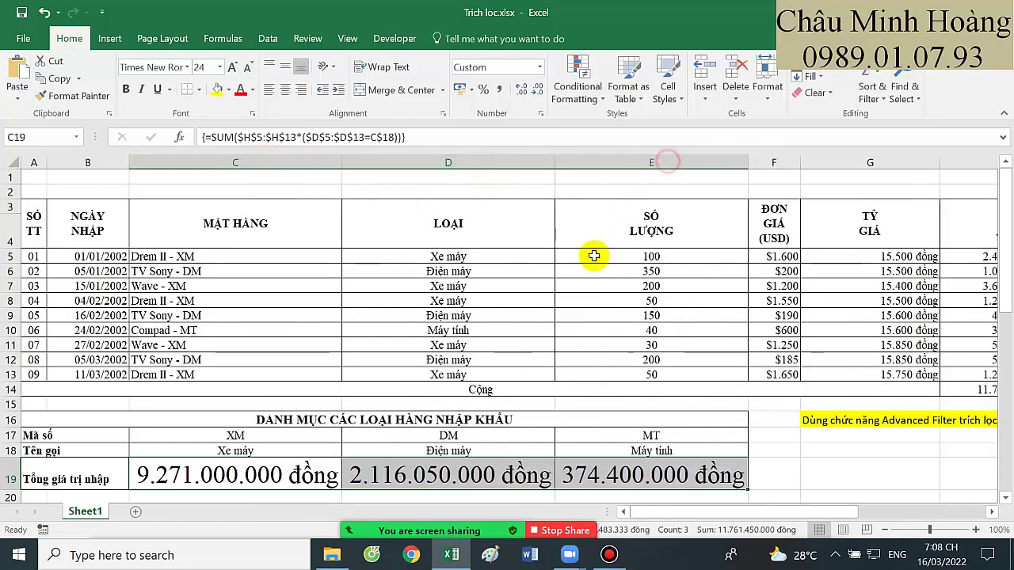
- Copy the C19 formula without its equals sign and paste it as text into C22
{"action": "scroll", "coordinate": [386, 341], "scroll_direction": "down", "scroll_amount": 2}
{"action": "double_click", "coordinate": [304, 366]}
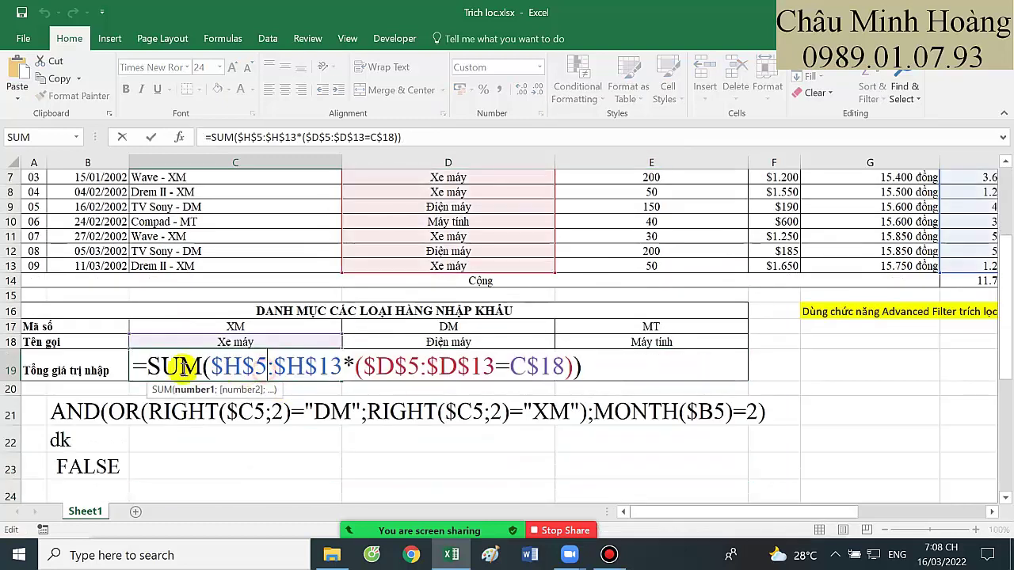
{"action": "left_click_drag", "start_coordinate": [147, 366], "coordinate": [685, 354]}
{"action": "key", "text": "ctrl+c"}
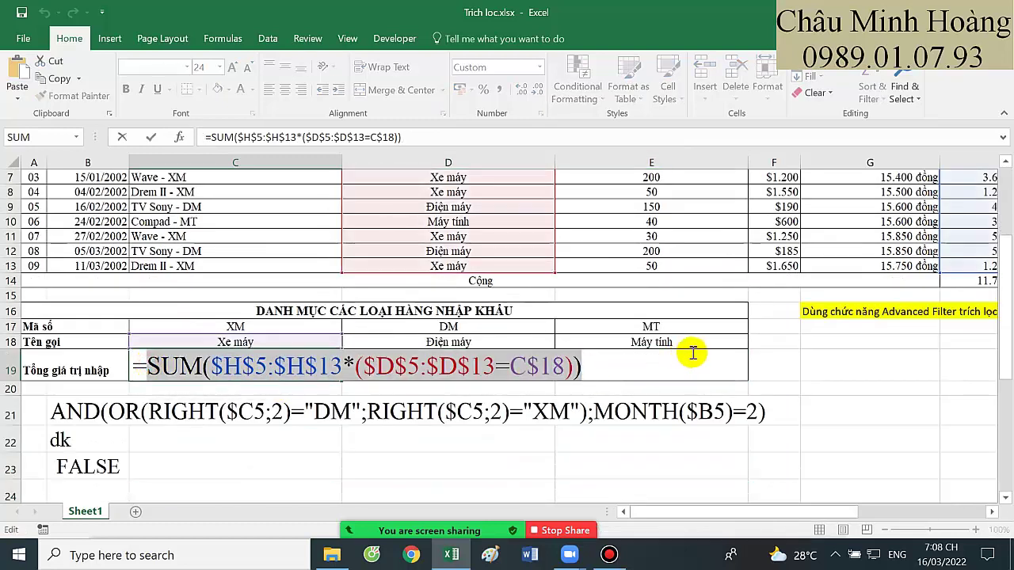
{"action": "key", "text": "Return"}
{"action": "scroll", "coordinate": [183, 431], "scroll_direction": "down", "scroll_amount": 1}
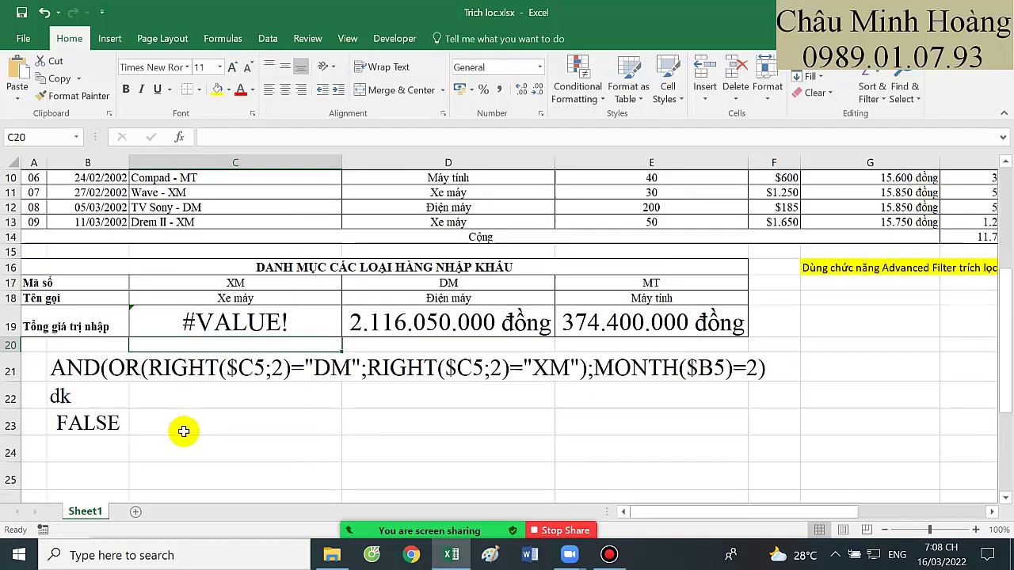
{"action": "left_click", "coordinate": [189, 396]}
{"action": "key", "text": "ctrl+v"}
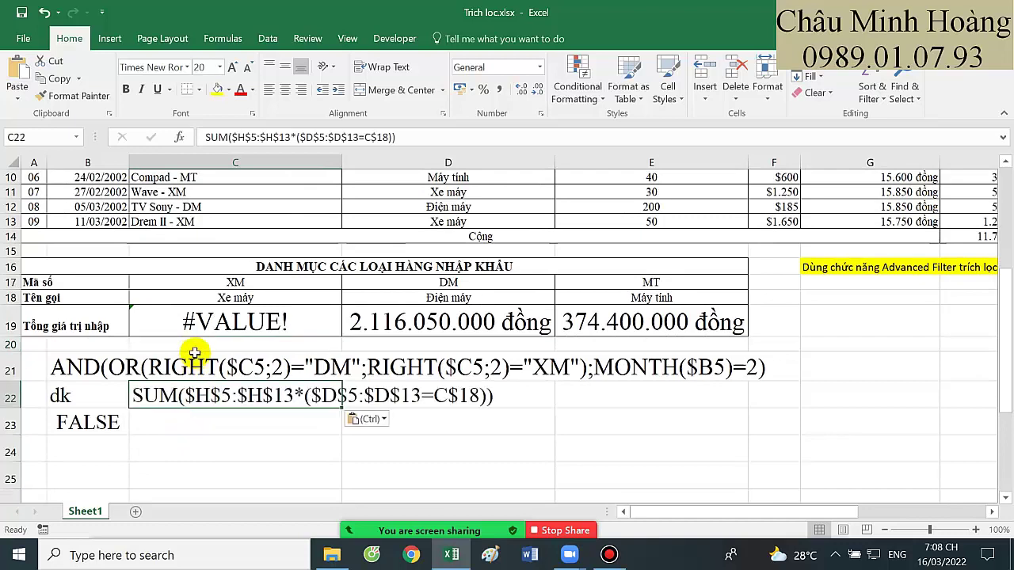
- Re-enter the C19 total as an array formula and fill cell C22 with yellow
{"action": "double_click", "coordinate": [204, 316]}
{"action": "key", "text": "ctrl+shift+Return"}
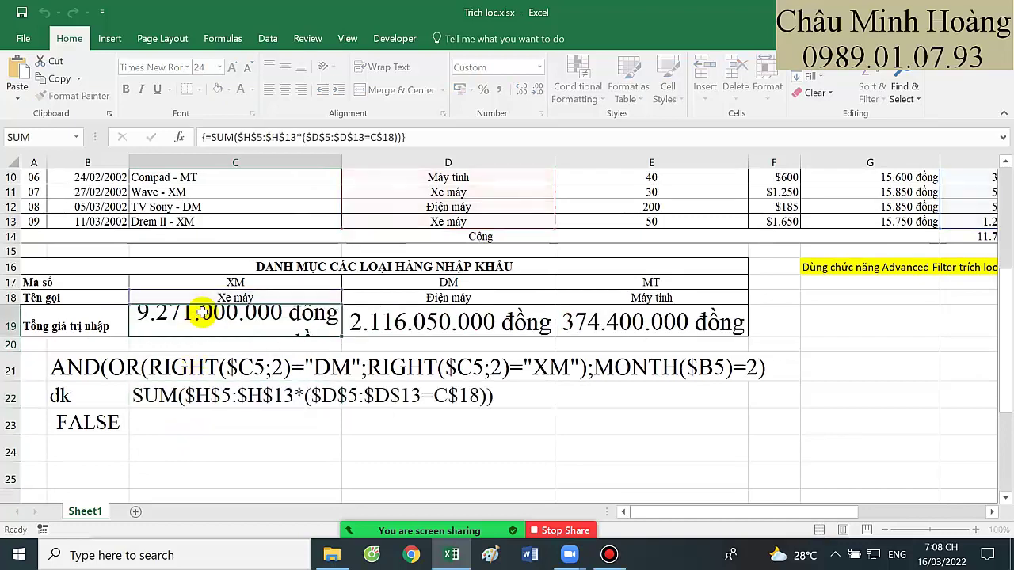
{"action": "left_click", "coordinate": [85, 424]}
{"action": "left_click", "coordinate": [181, 392]}
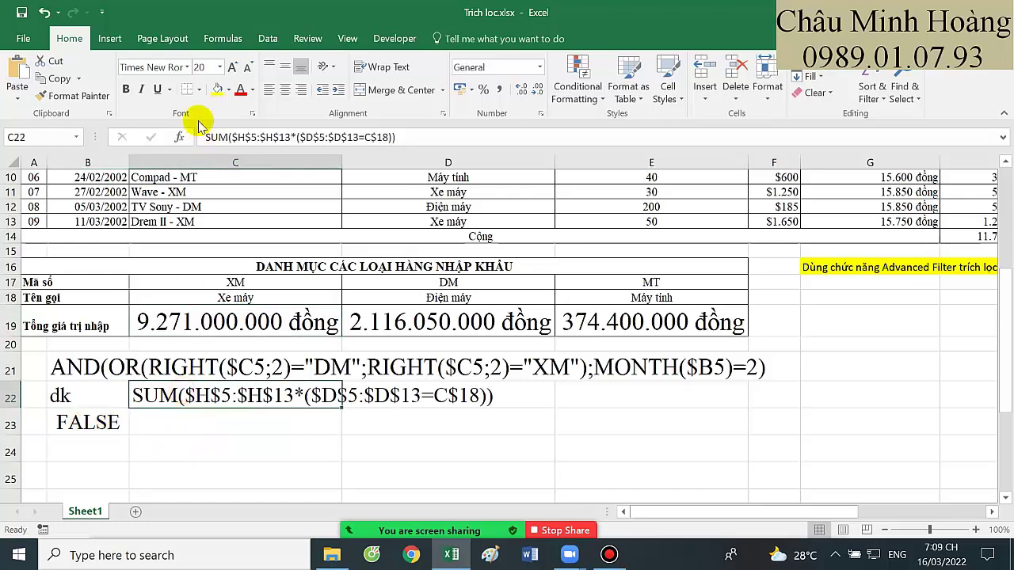
{"action": "left_click", "coordinate": [217, 89]}
{"action": "double_click", "coordinate": [94, 422]}
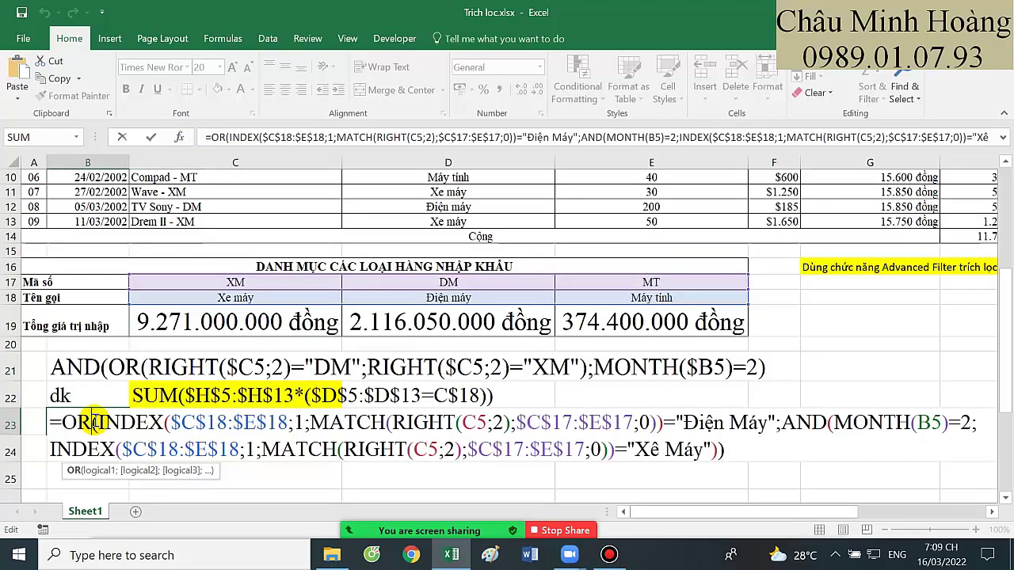
{"action": "key", "text": "Escape"}
{"action": "left_click", "coordinate": [268, 38]}
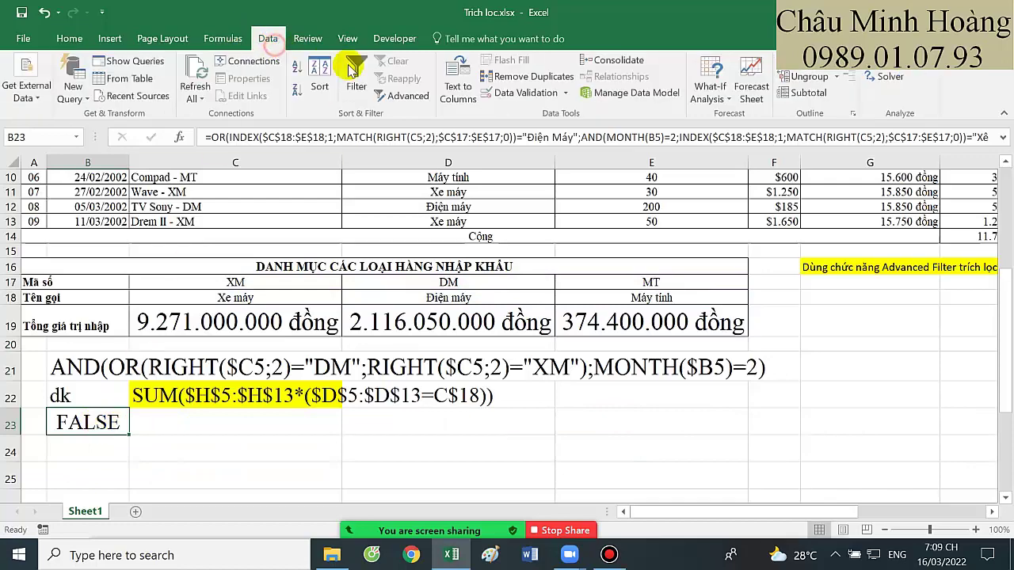
{"action": "left_click", "coordinate": [390, 98]}
{"action": "left_click", "coordinate": [656, 314]}
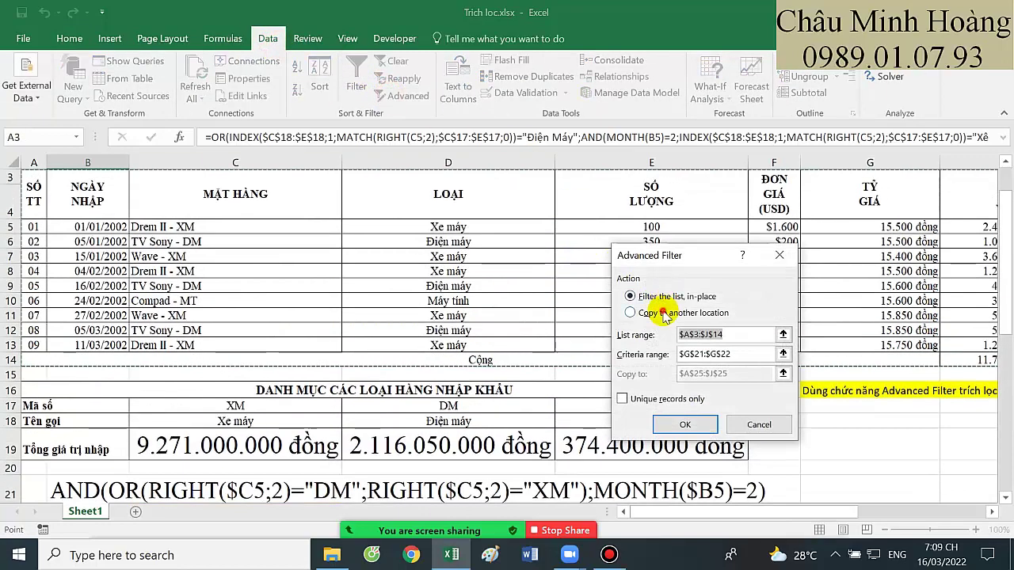
{"action": "left_click", "coordinate": [740, 339]}
{"action": "scroll", "coordinate": [151, 194], "scroll_direction": "up", "scroll_amount": 1}
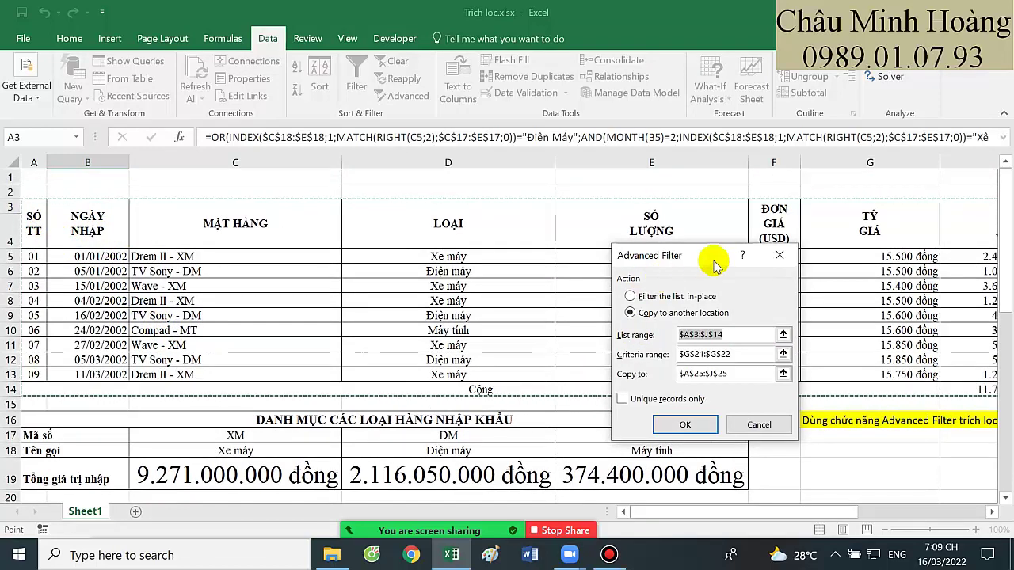
{"action": "key", "text": "Return"}
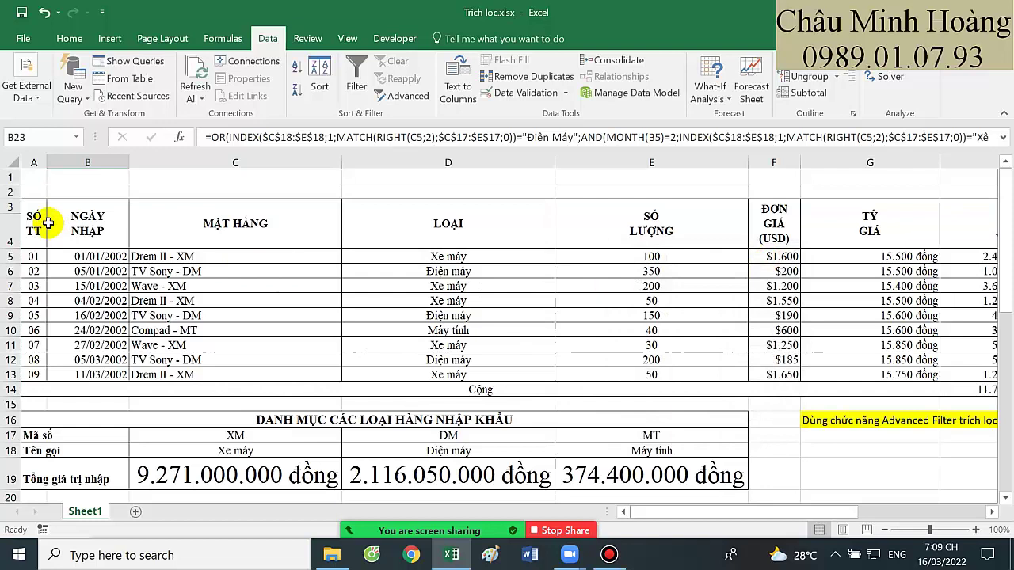
- Unmerge the table's header cells from SỐ TT through TRỊ GIÁ VNĐ in columns A to H
{"action": "left_click", "coordinate": [237, 223]}
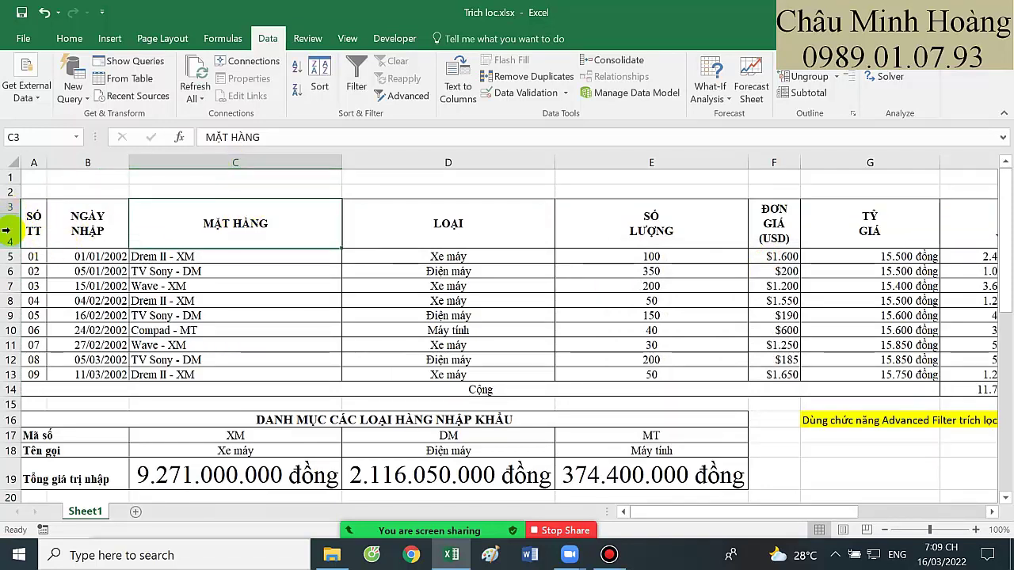
{"action": "left_click_drag", "start_coordinate": [25, 227], "coordinate": [720, 237]}
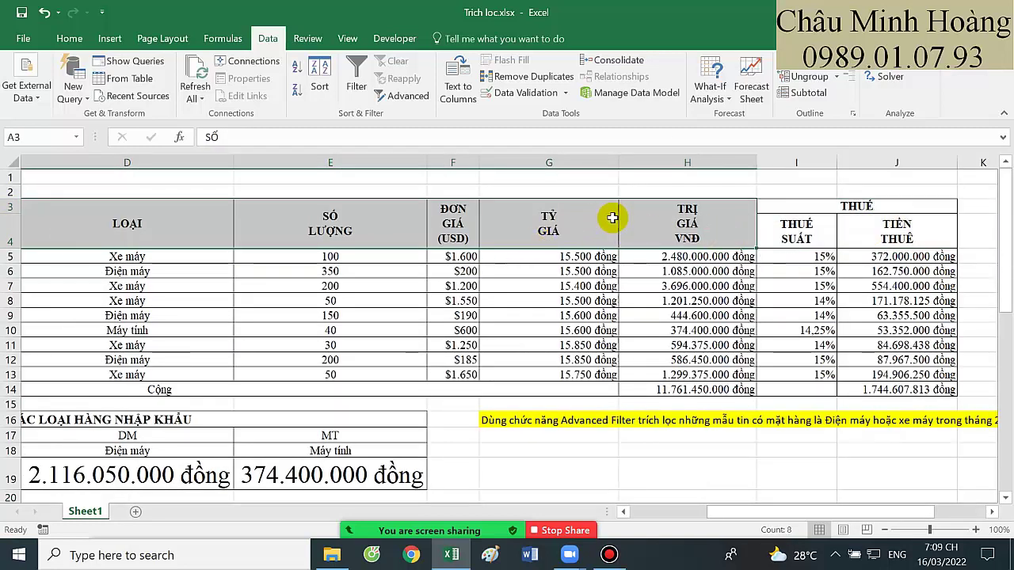
{"action": "left_click", "coordinate": [69, 38]}
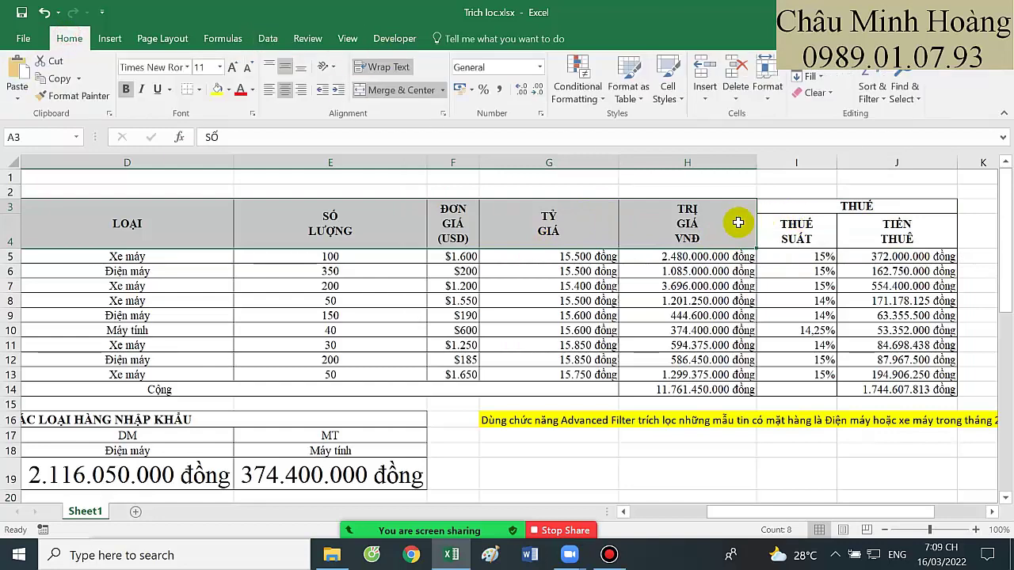
{"action": "left_click", "coordinate": [389, 90]}
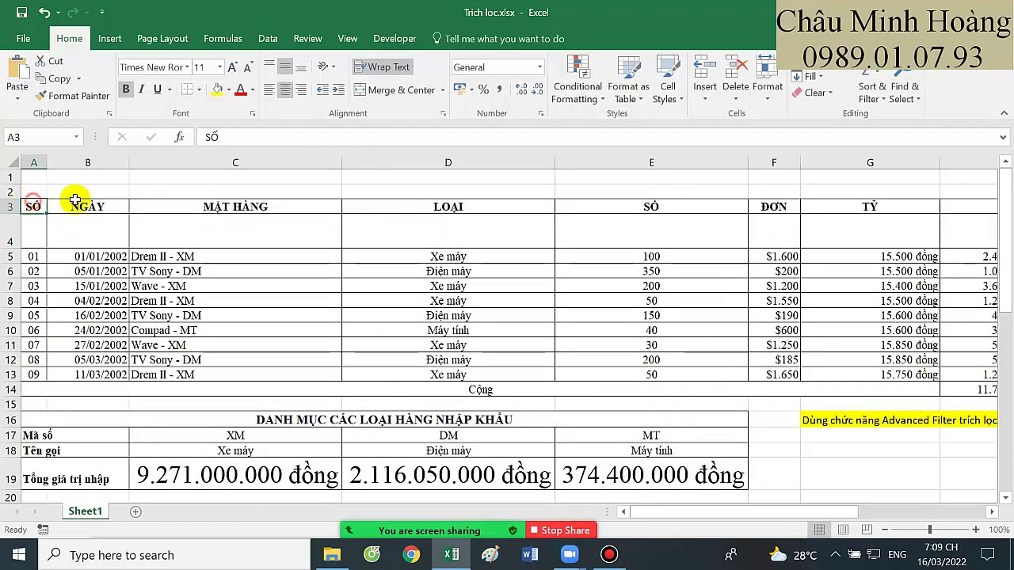
- Move the header labels from A3:H3 down into row 4, starting at A4
{"action": "left_click_drag", "start_coordinate": [74, 199], "coordinate": [713, 210]}
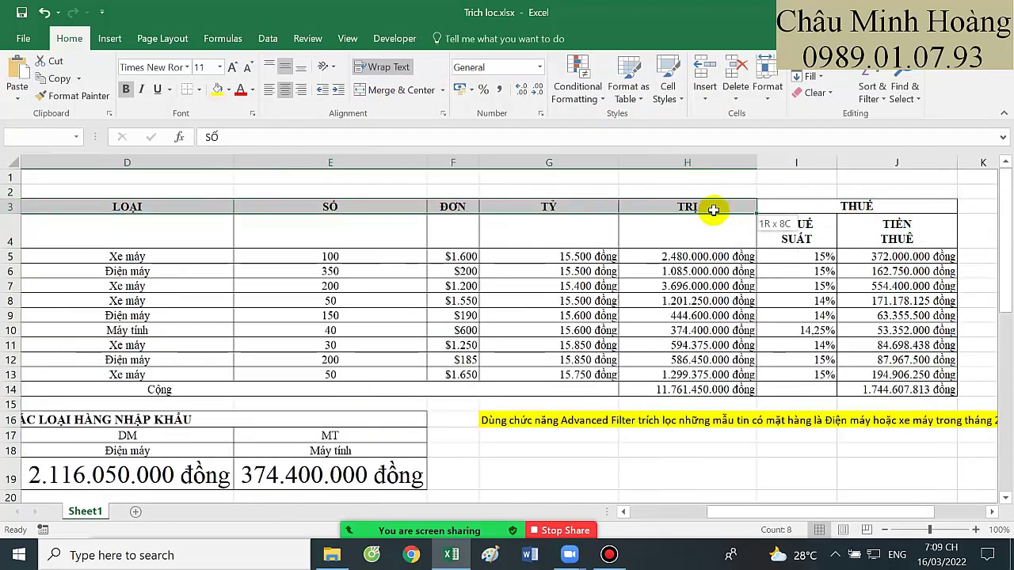
{"action": "key", "text": "ctrl+c"}
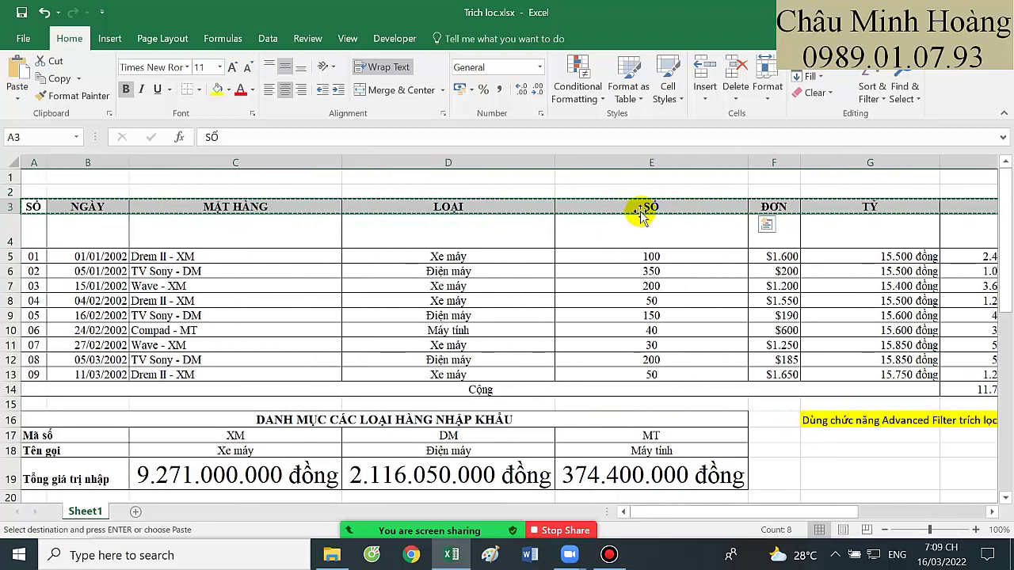
{"action": "left_click", "coordinate": [29, 233]}
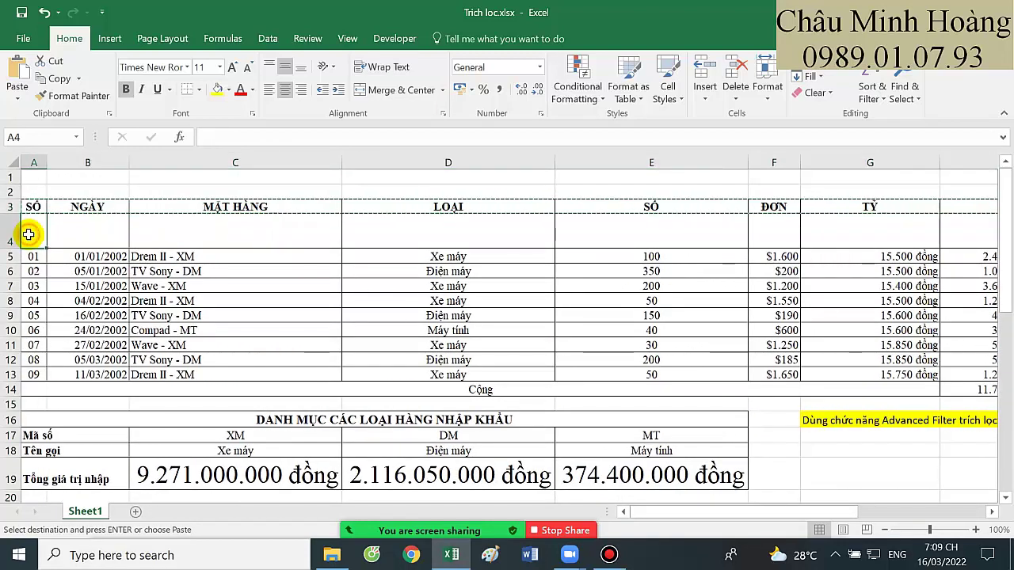
{"action": "key", "text": "Return"}
- Fill the header row and data records in A4:J13 with yellow, leaving out the Cộng row
{"action": "left_click_drag", "start_coordinate": [33, 231], "coordinate": [948, 232]}
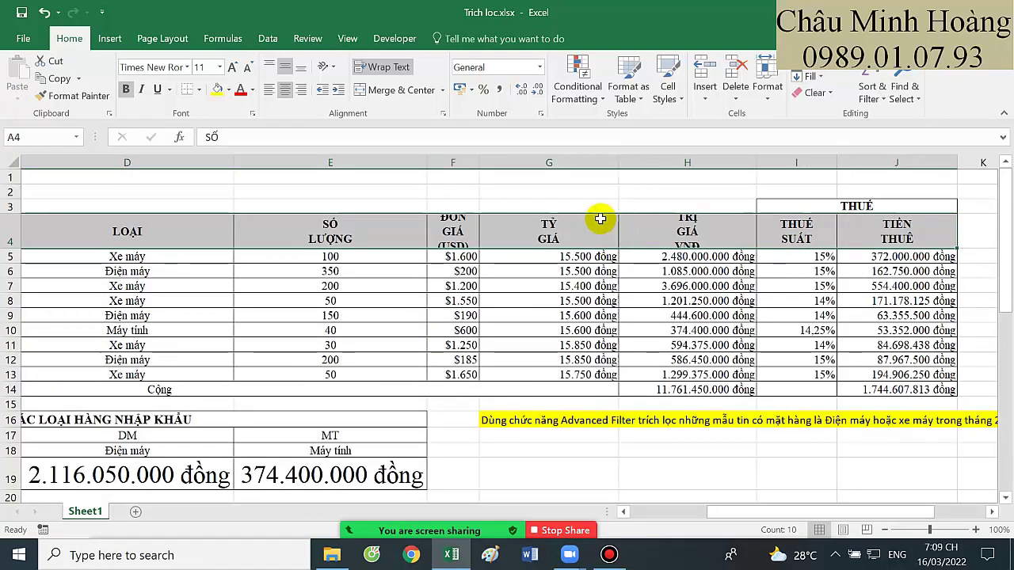
{"action": "left_click_drag", "start_coordinate": [641, 234], "coordinate": [267, 267]}
{"action": "left_click_drag", "start_coordinate": [32, 234], "coordinate": [919, 372]}
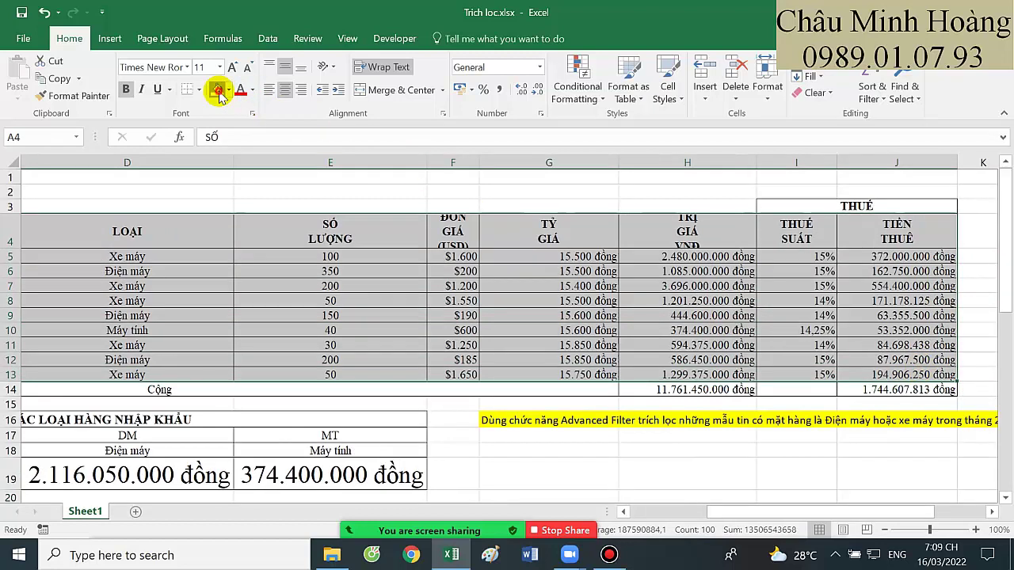
{"action": "left_click", "coordinate": [216, 89]}
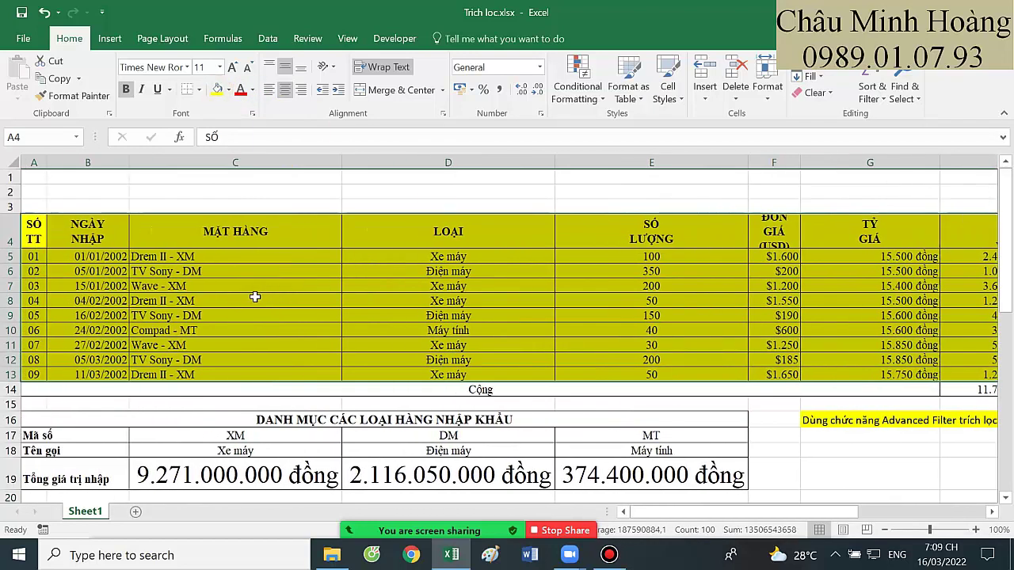
- Fill the merged THUẾ heading above the two tax columns with red
{"action": "left_click_drag", "start_coordinate": [702, 206], "coordinate": [998, 229]}
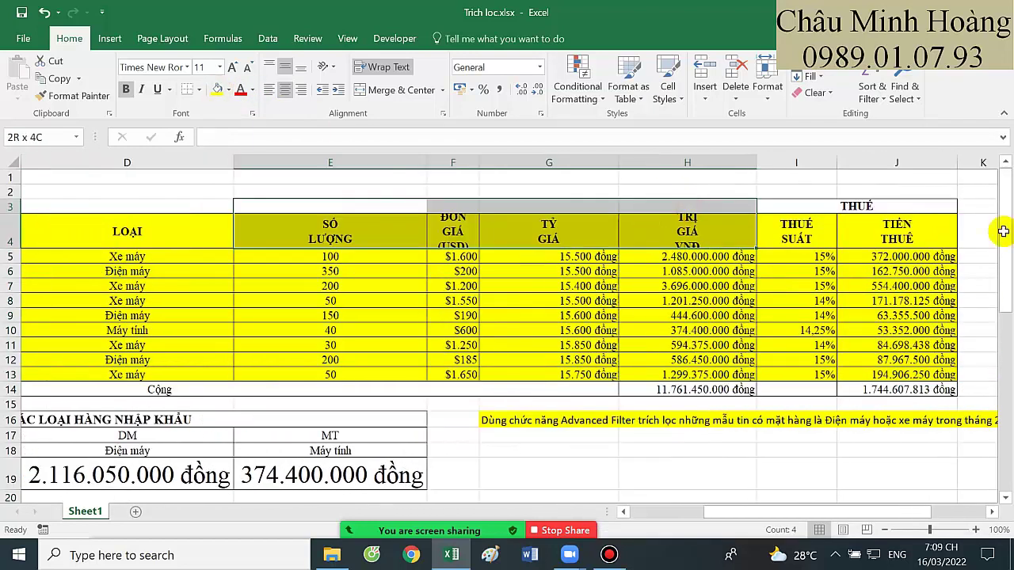
{"action": "left_click", "coordinate": [809, 205]}
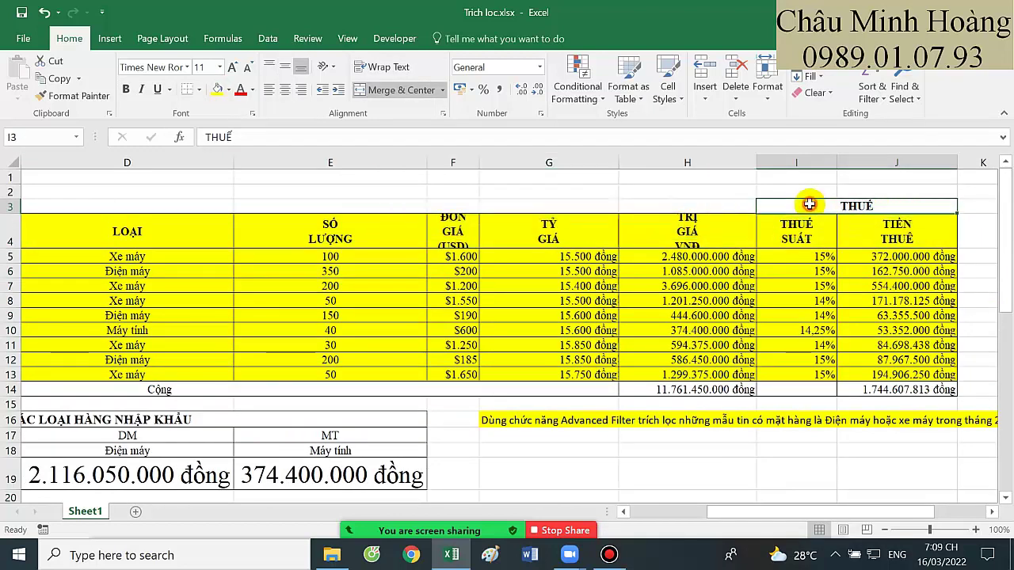
{"action": "left_click", "coordinate": [227, 90]}
{"action": "left_click", "coordinate": [226, 200]}
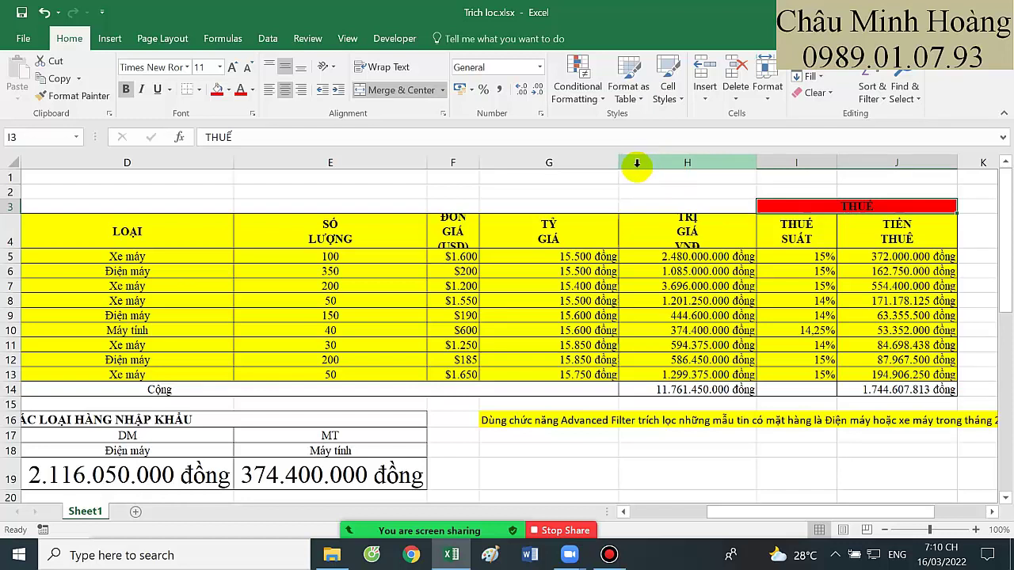
- Set up an Advanced Filter that copies to another location, with list range A4:J13 and criteria range B22:B23
{"action": "left_click", "coordinate": [264, 39]}
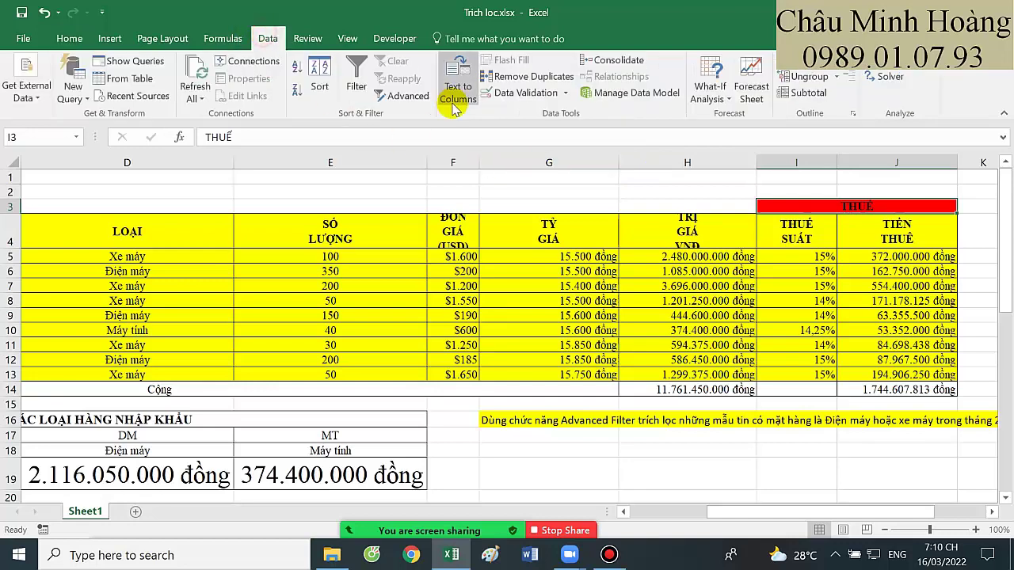
{"action": "left_click", "coordinate": [405, 96]}
{"action": "left_click", "coordinate": [648, 315]}
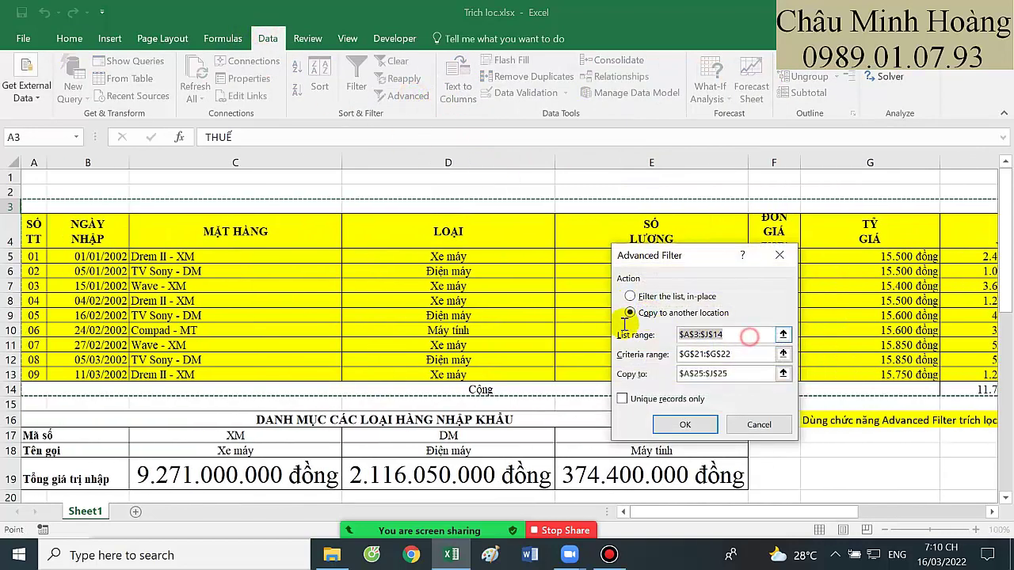
{"action": "left_click_drag", "start_coordinate": [34, 227], "coordinate": [923, 373]}
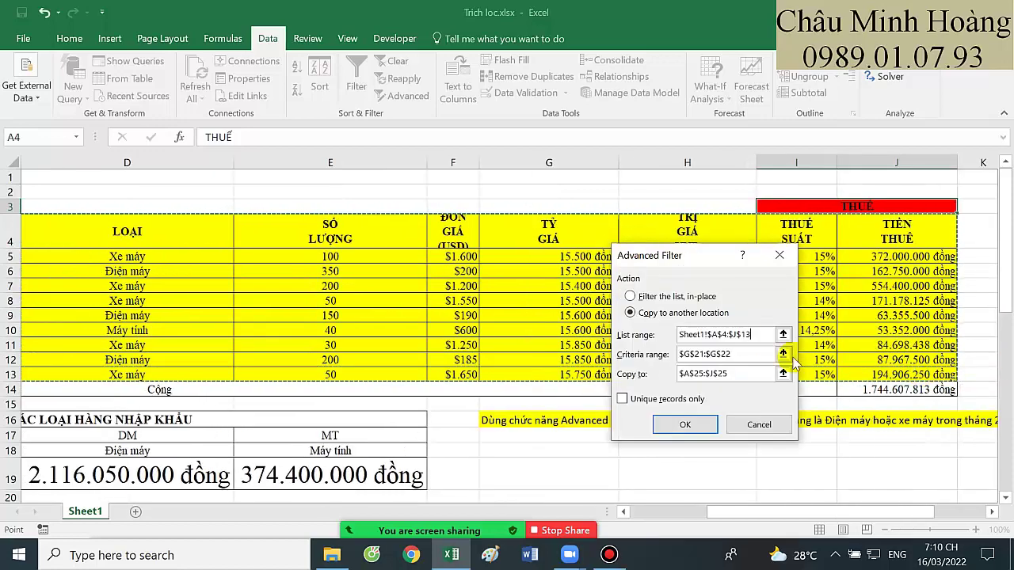
{"action": "left_click", "coordinate": [750, 354]}
{"action": "scroll", "coordinate": [254, 332], "scroll_direction": "down", "scroll_amount": 3}
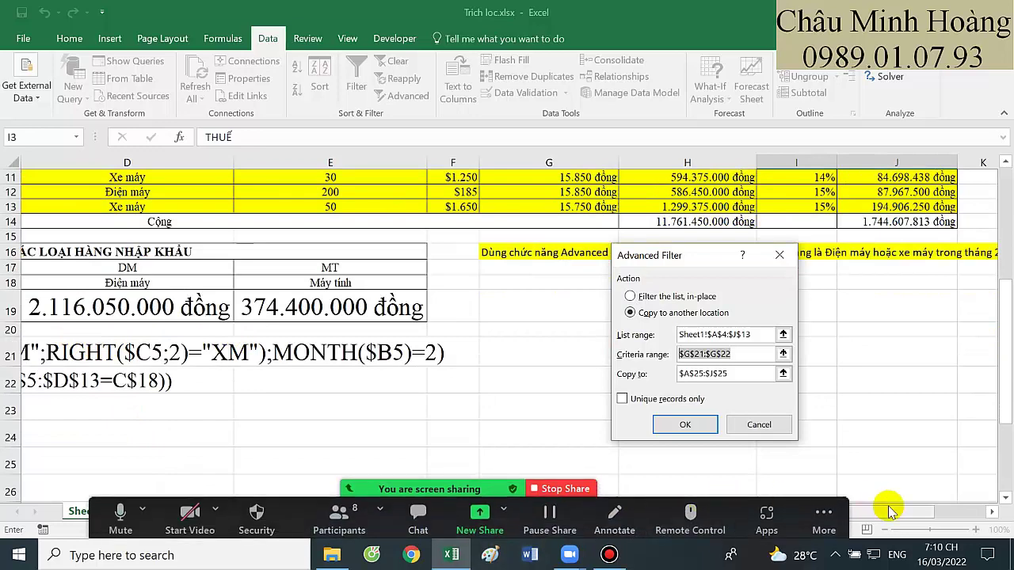
{"action": "left_click_drag", "start_coordinate": [890, 512], "coordinate": [715, 507]}
{"action": "left_click_drag", "start_coordinate": [90, 392], "coordinate": [90, 407]}
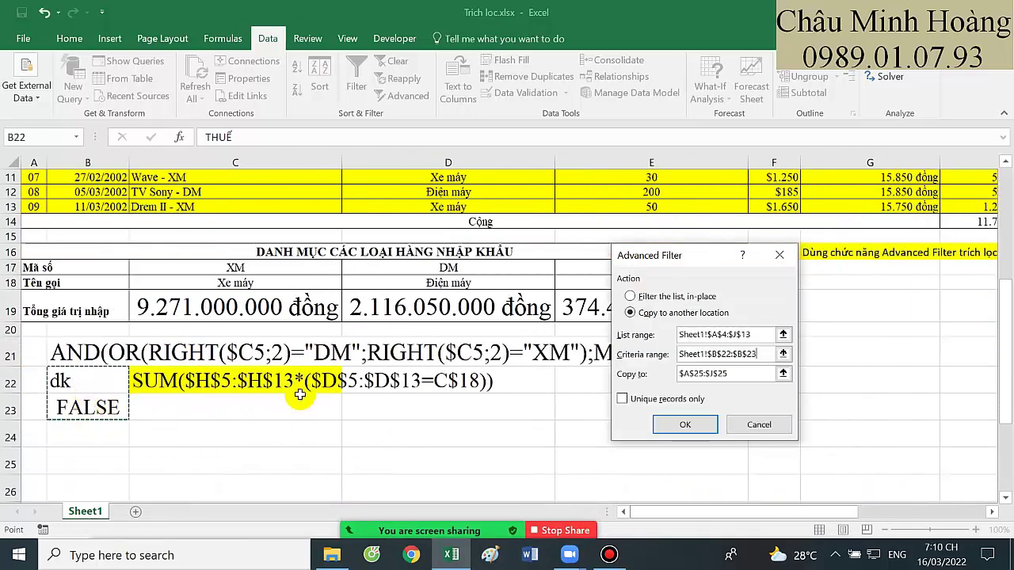
- Set the filter output to B25 with unique records only, run it, and check the extracted records
{"action": "left_click", "coordinate": [747, 373]}
{"action": "scroll", "coordinate": [91, 421], "scroll_direction": "down", "scroll_amount": 1}
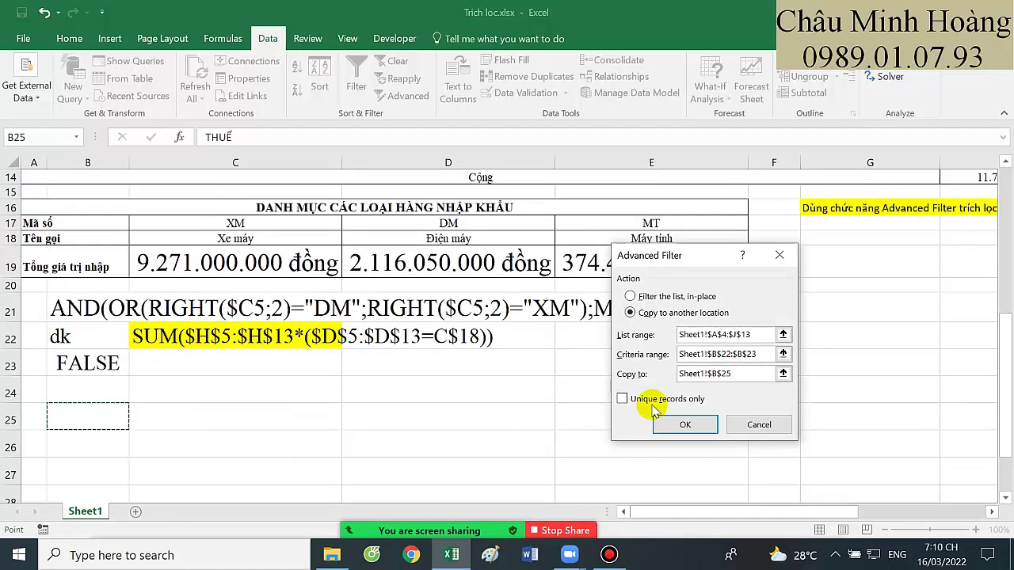
{"action": "left_click_drag", "start_coordinate": [654, 255], "coordinate": [545, 221]}
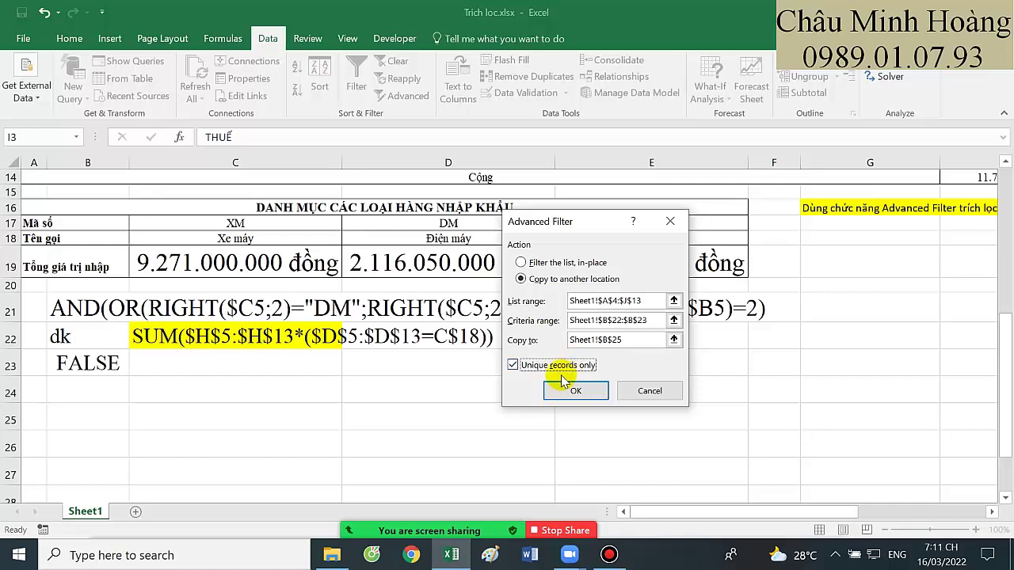
{"action": "left_click", "coordinate": [564, 385]}
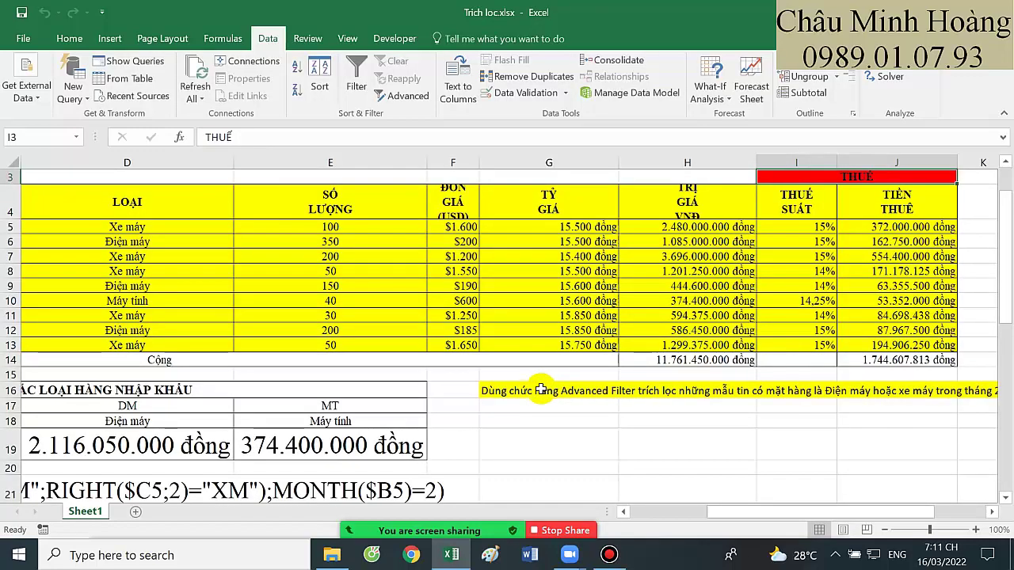
{"action": "scroll", "coordinate": [446, 380], "scroll_direction": "down", "scroll_amount": 5}
{"action": "left_click_drag", "start_coordinate": [125, 367], "coordinate": [538, 449]}
{"action": "left_click_drag", "start_coordinate": [639, 447], "coordinate": [767, 440]}
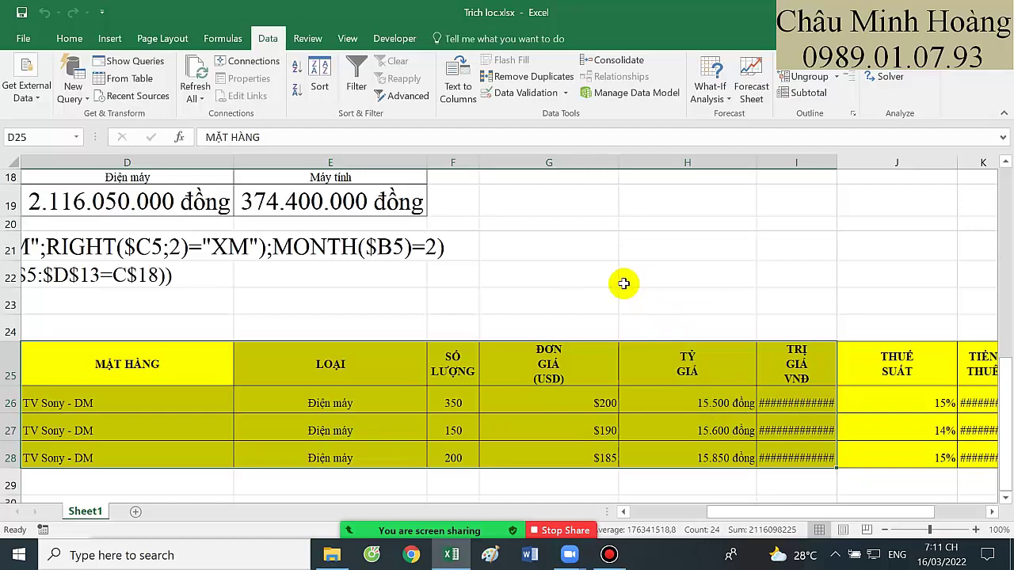
{"action": "left_click", "coordinate": [708, 277]}
- Copy the red merged THUẾ heading from I3 to J24, above the extracted THUẾ SUẤT and TIỀN THUẾ columns
{"action": "scroll", "coordinate": [711, 279], "scroll_direction": "up", "scroll_amount": 2}
{"action": "scroll", "coordinate": [712, 279], "scroll_direction": "up", "scroll_amount": 4}
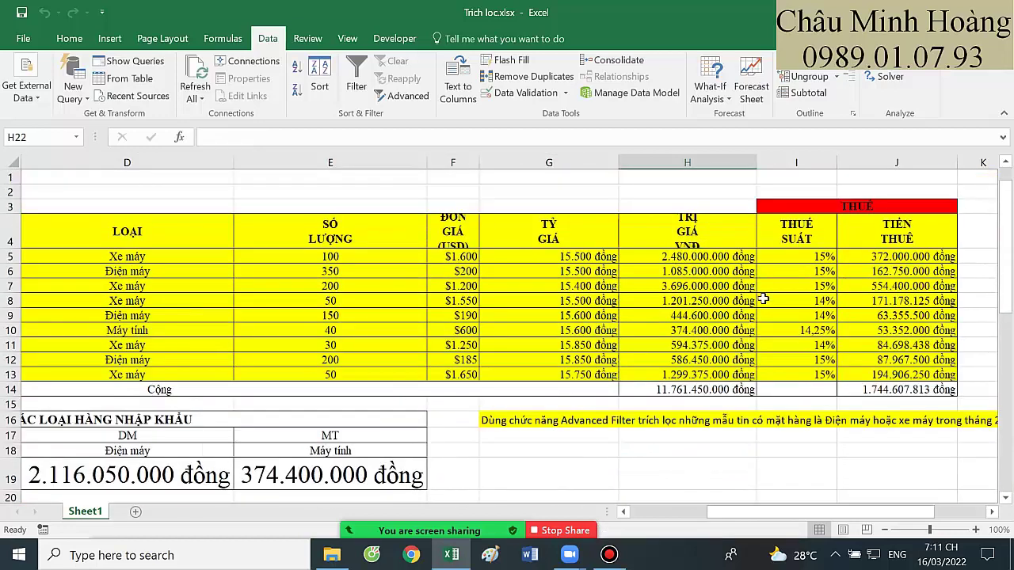
{"action": "left_click", "coordinate": [820, 207]}
{"action": "key", "text": "ctrl+c"}
{"action": "scroll", "coordinate": [917, 404], "scroll_direction": "down", "scroll_amount": 5}
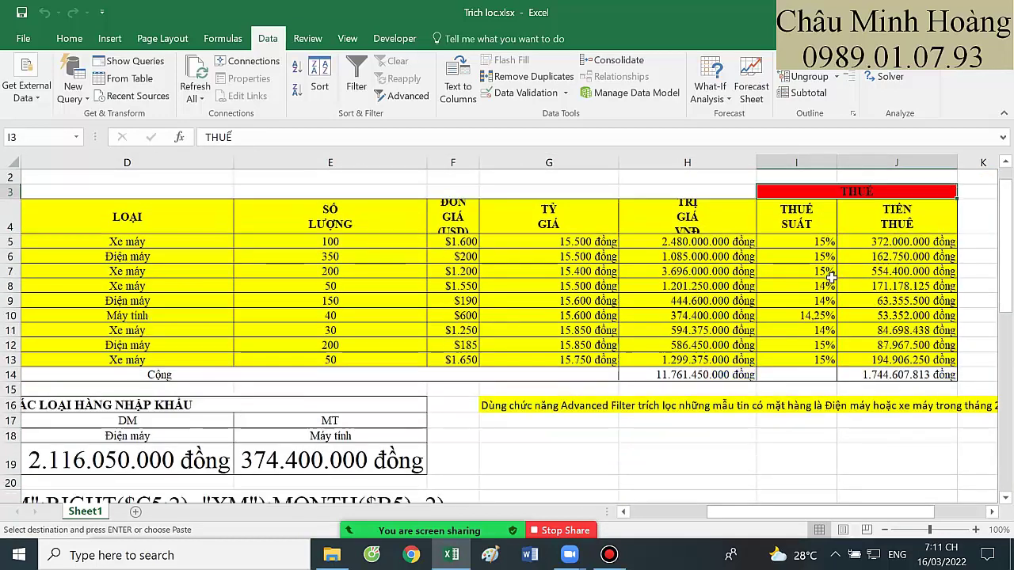
{"action": "left_click", "coordinate": [875, 360]}
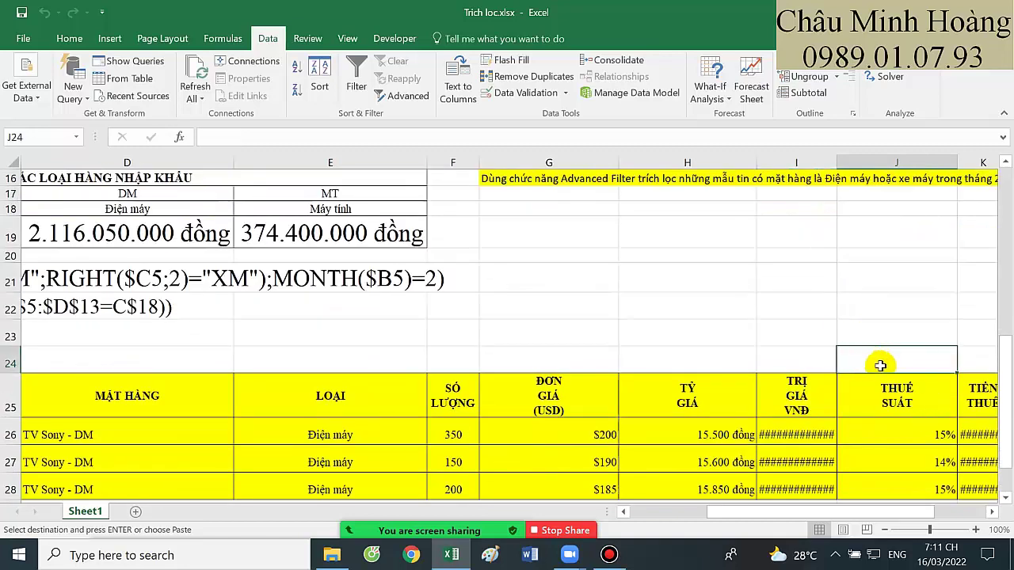
{"action": "left_click_drag", "start_coordinate": [930, 512], "coordinate": [975, 511]}
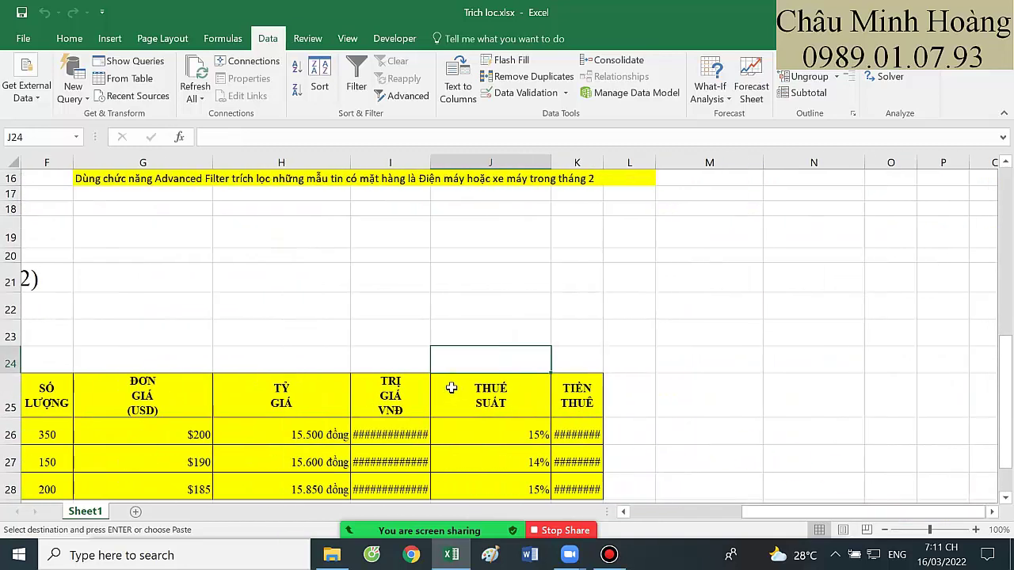
{"action": "key", "text": "ctrl+v"}
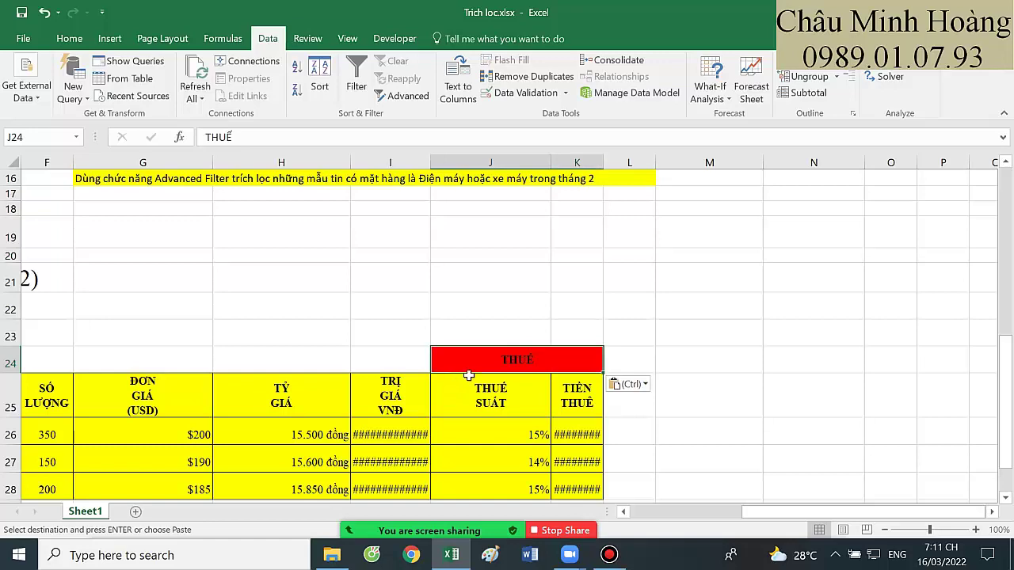
{"action": "scroll", "coordinate": [565, 314], "scroll_direction": "up", "scroll_amount": 3}
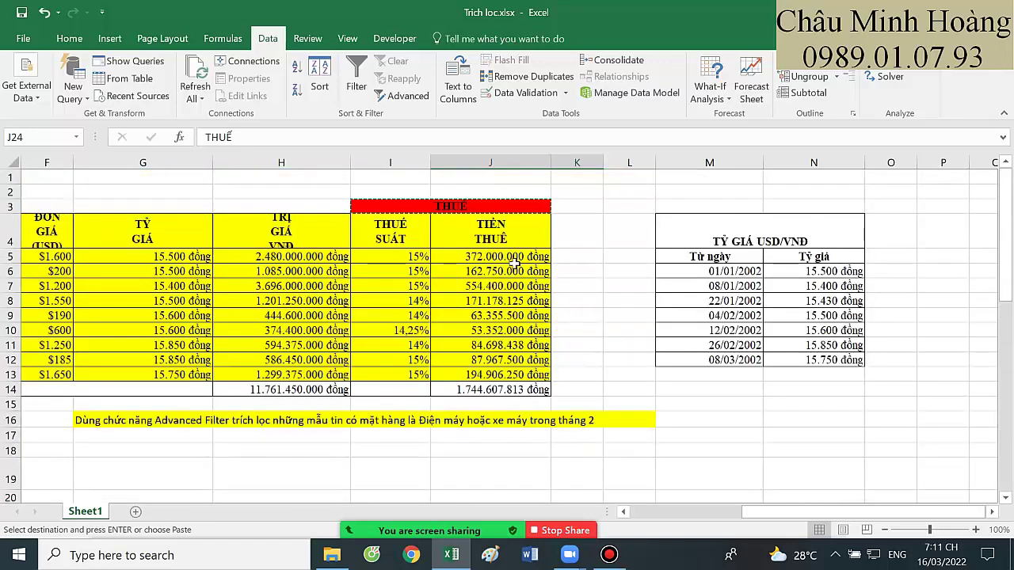
{"action": "scroll", "coordinate": [502, 328], "scroll_direction": "down", "scroll_amount": 3}
- Correct the product name in the last condition of the B23 criteria formula to "Xe Máy"
{"action": "left_click_drag", "start_coordinate": [520, 358], "coordinate": [68, 463]}
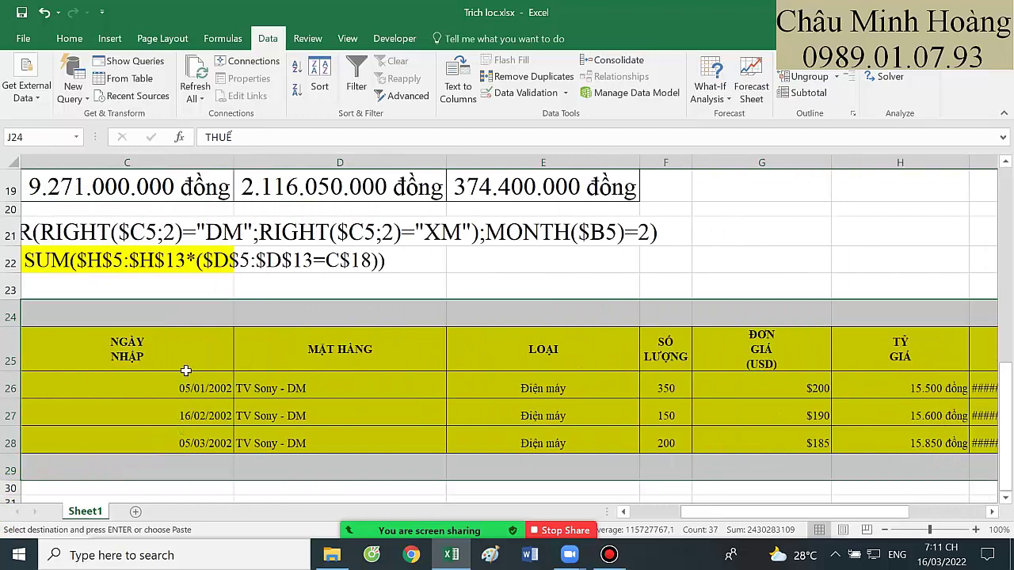
{"action": "scroll", "coordinate": [186, 370], "scroll_direction": "left", "scroll_amount": 3}
{"action": "double_click", "coordinate": [84, 285]}
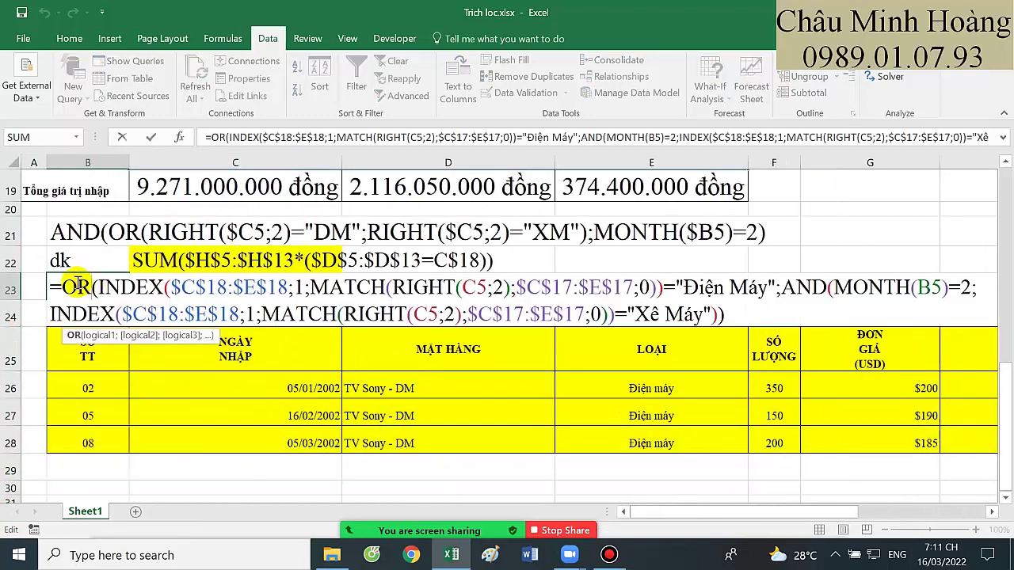
{"action": "left_click_drag", "start_coordinate": [50, 286], "coordinate": [838, 310]}
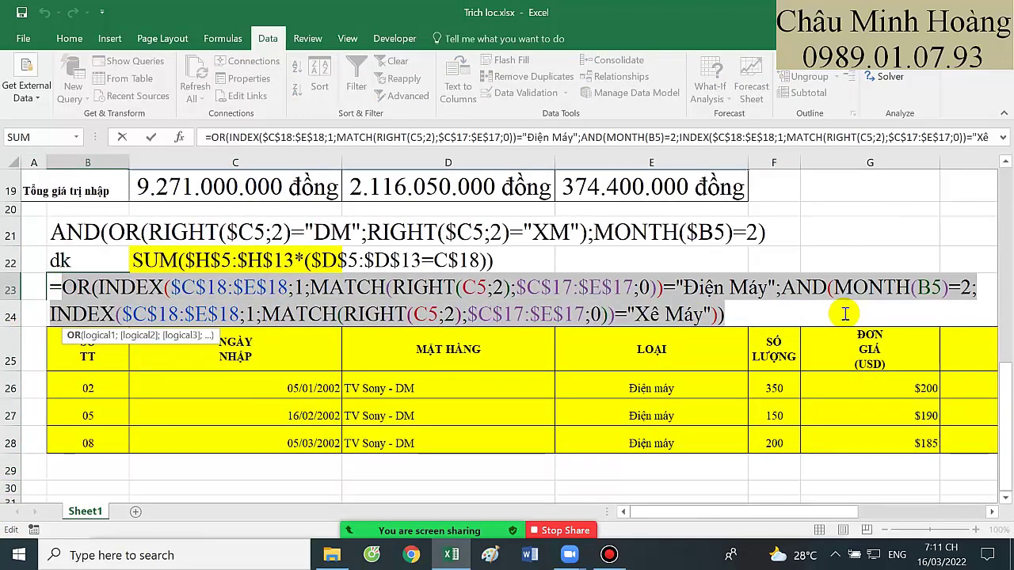
{"action": "left_click", "coordinate": [655, 315]}
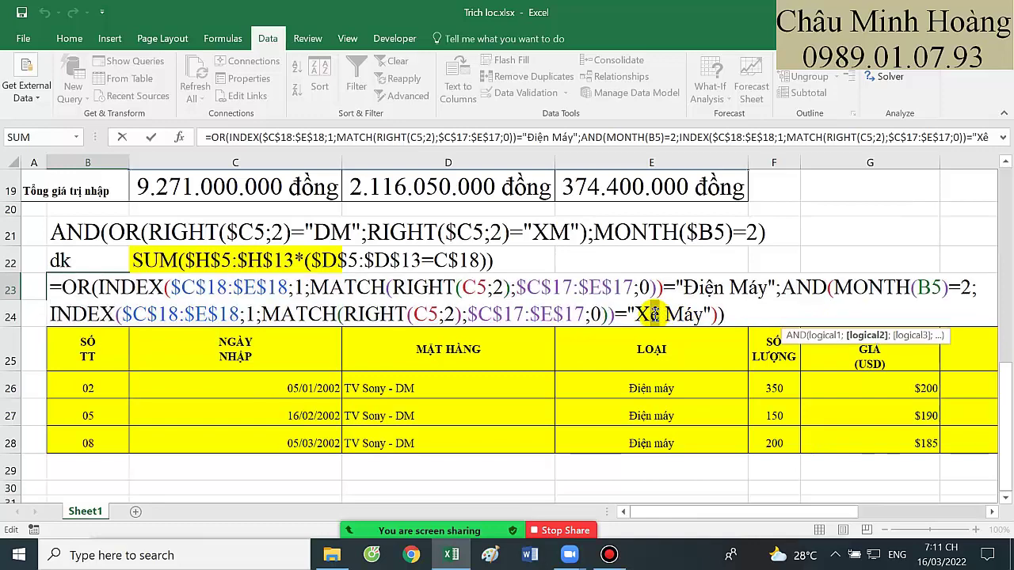
{"action": "key", "text": "BackSpace"}
{"action": "type", "text": "e"}
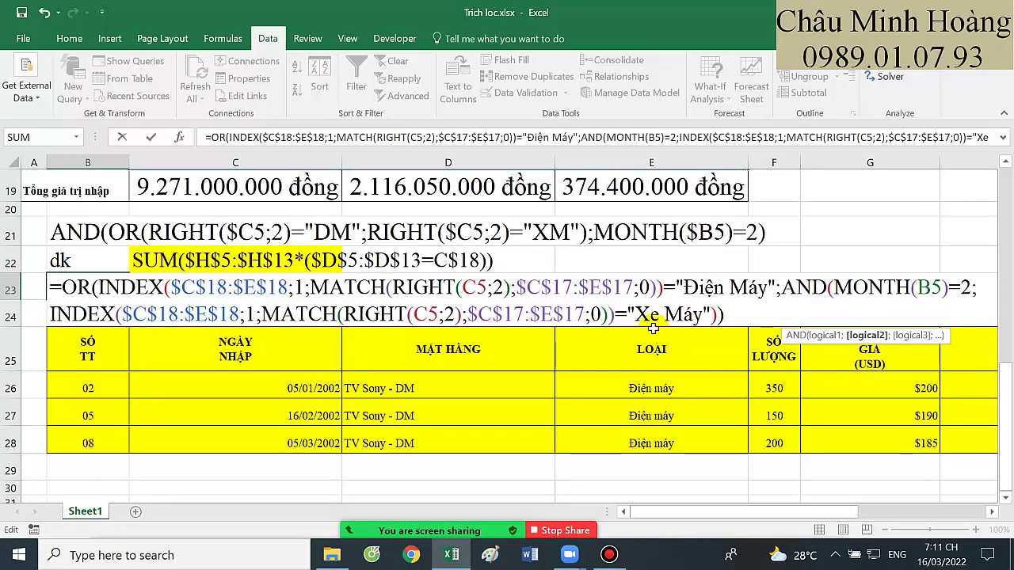
{"action": "left_click", "coordinate": [646, 349]}
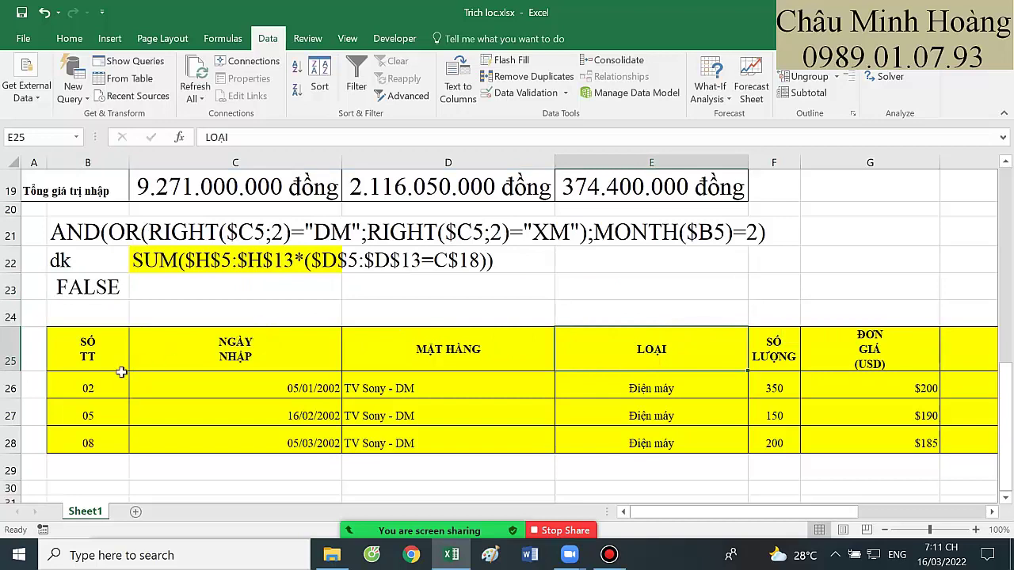
- Clear all contents and formatting from the extracted table and its THUẾ heading in rows 24 to 28
{"action": "left_click_drag", "start_coordinate": [87, 348], "coordinate": [768, 417]}
{"action": "left_click_drag", "start_coordinate": [501, 316], "coordinate": [16, 443]}
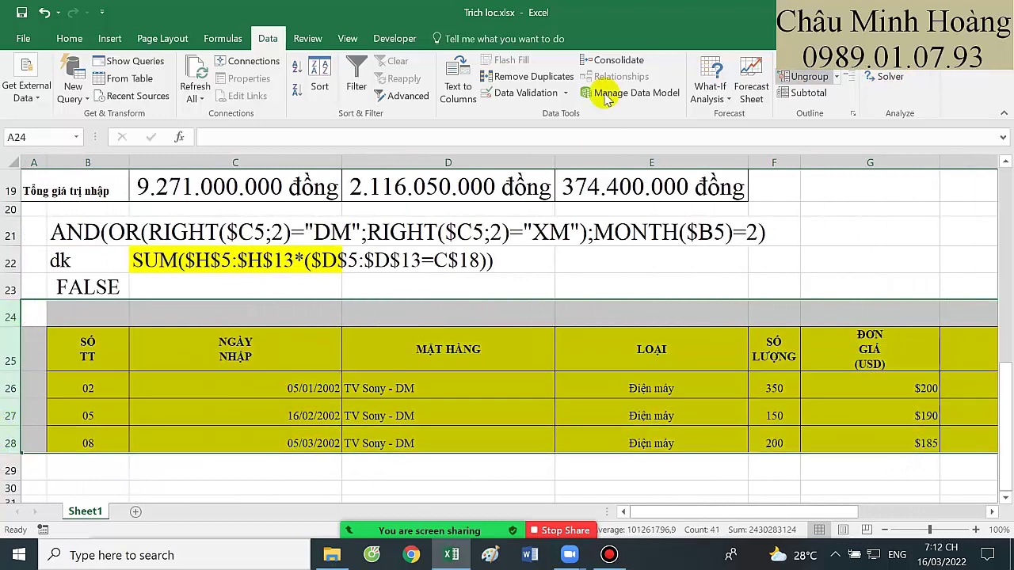
{"action": "left_click", "coordinate": [67, 38]}
{"action": "left_click", "coordinate": [815, 92]}
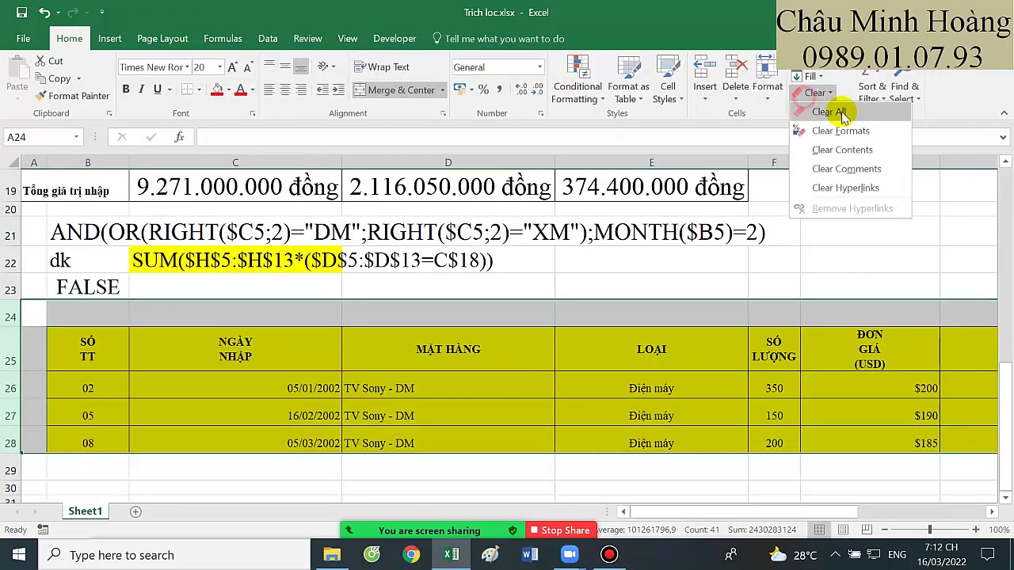
{"action": "left_click", "coordinate": [841, 112]}
- Set up a new Advanced Filter copying to another location, with list range A4:J13 and criteria range B22:B23
{"action": "left_click", "coordinate": [268, 38]}
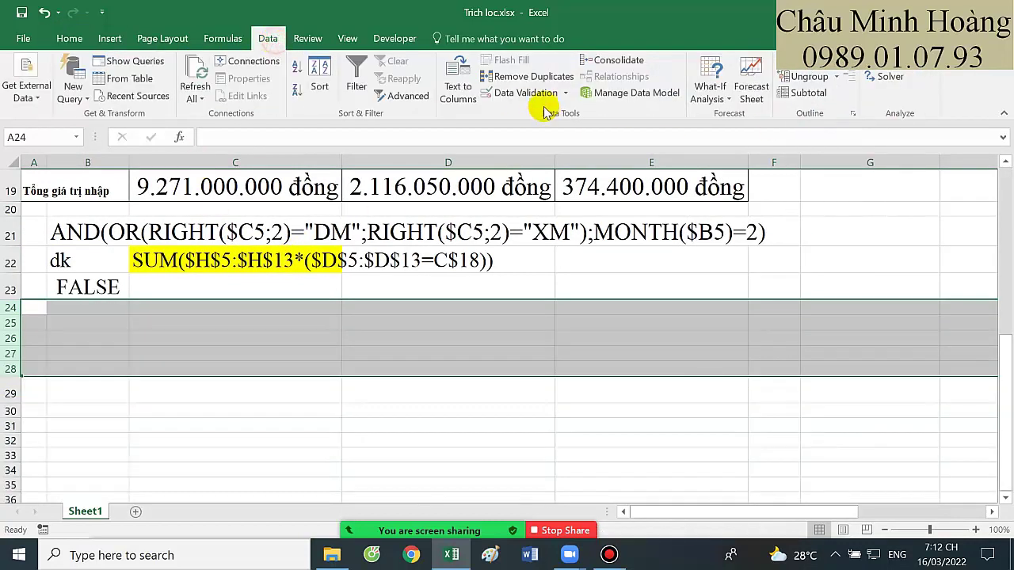
{"action": "left_click", "coordinate": [391, 101]}
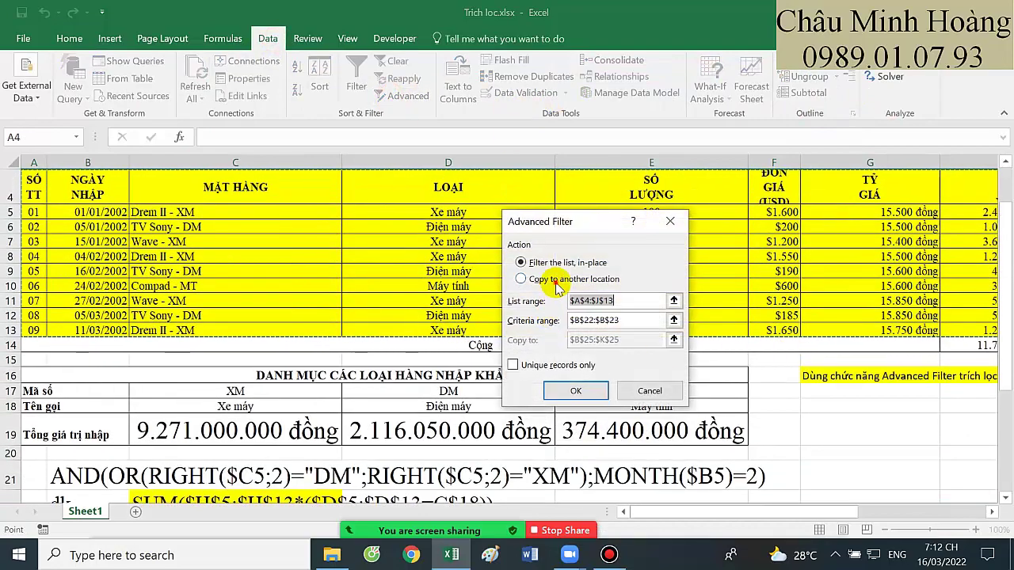
{"action": "left_click", "coordinate": [539, 279]}
{"action": "left_click_drag", "start_coordinate": [619, 301], "coordinate": [570, 301]}
{"action": "scroll", "coordinate": [238, 317], "scroll_direction": "up", "scroll_amount": 1}
{"action": "left_click_drag", "start_coordinate": [33, 231], "coordinate": [956, 376]}
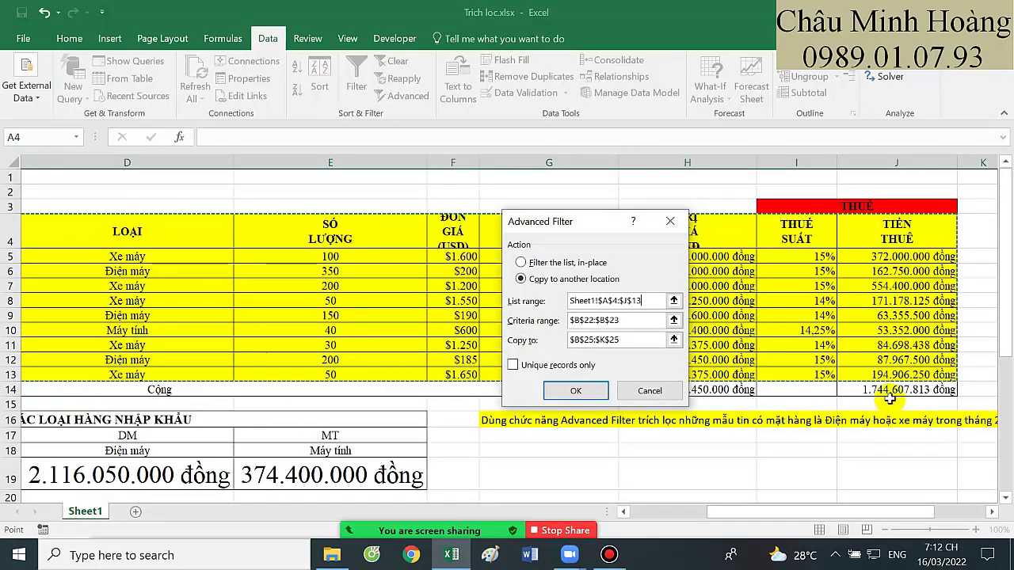
{"action": "left_click", "coordinate": [638, 320]}
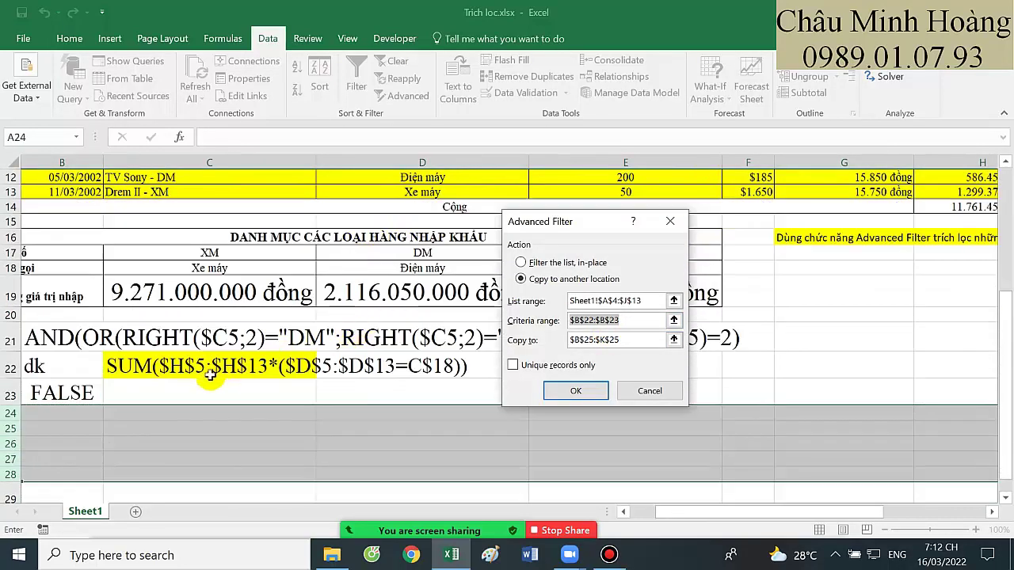
{"action": "scroll", "coordinate": [210, 376], "scroll_direction": "down", "scroll_amount": 1}
{"action": "left_click_drag", "start_coordinate": [84, 346], "coordinate": [64, 324]}
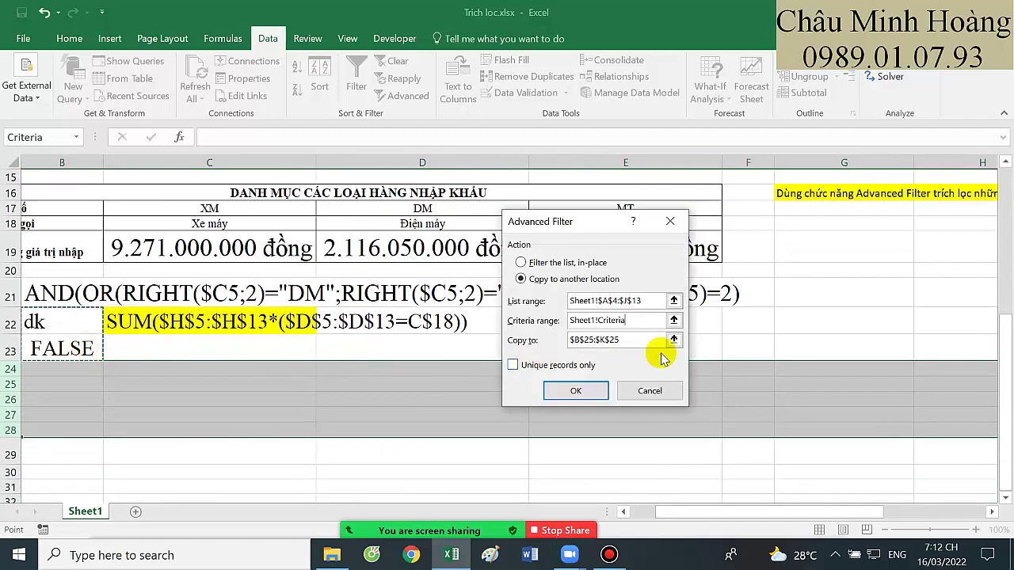
- Direct the filtered records to the blank area below the criteria, starting at B26, and run the filter
{"action": "left_click", "coordinate": [631, 339]}
{"action": "left_click", "coordinate": [68, 382]}
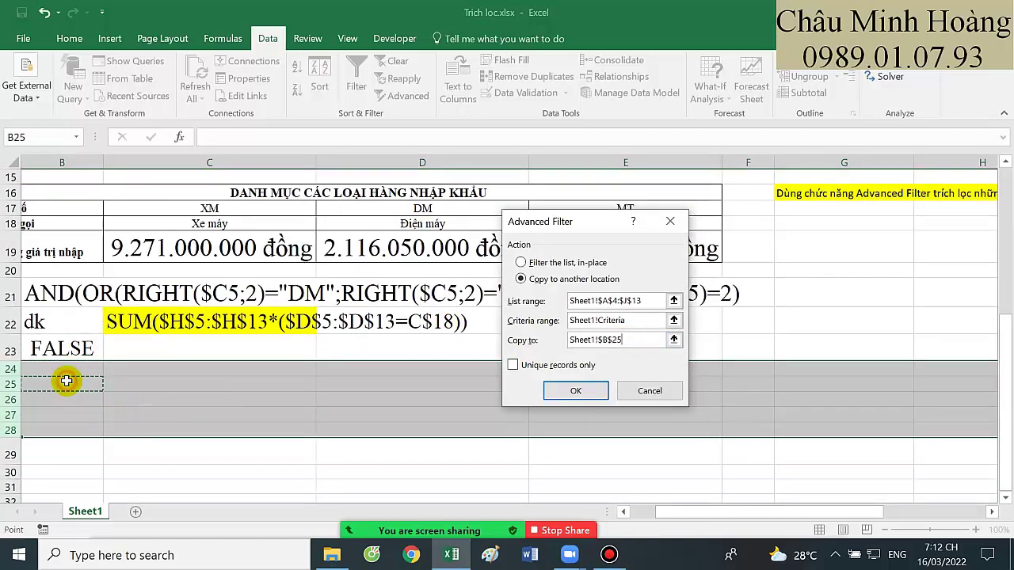
{"action": "left_click", "coordinate": [578, 390]}
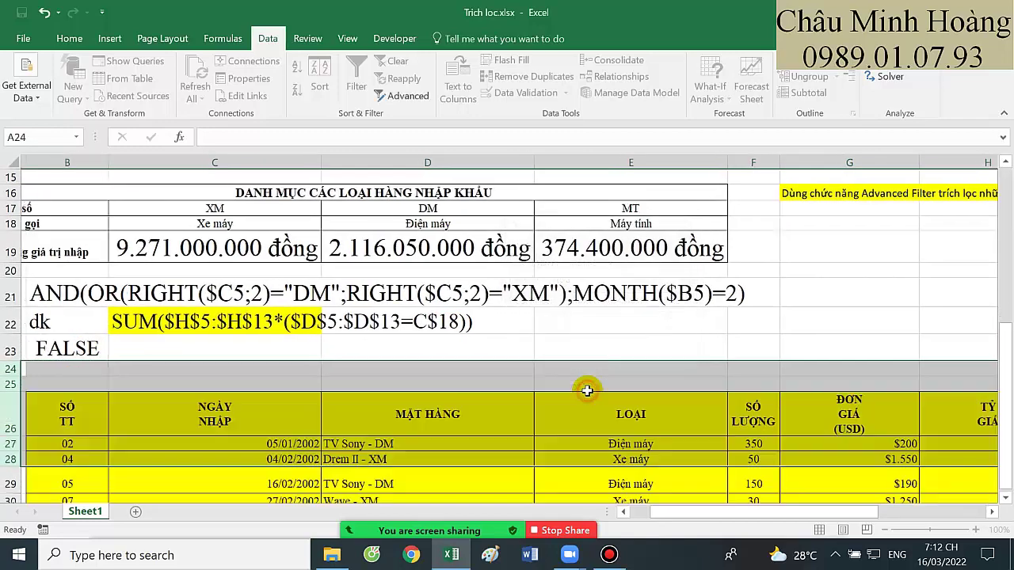
- Examine the extracted records' product types, dates and value columns against the Điện máy or February xe máy condition
{"action": "scroll", "coordinate": [575, 389], "scroll_direction": "down", "scroll_amount": 2}
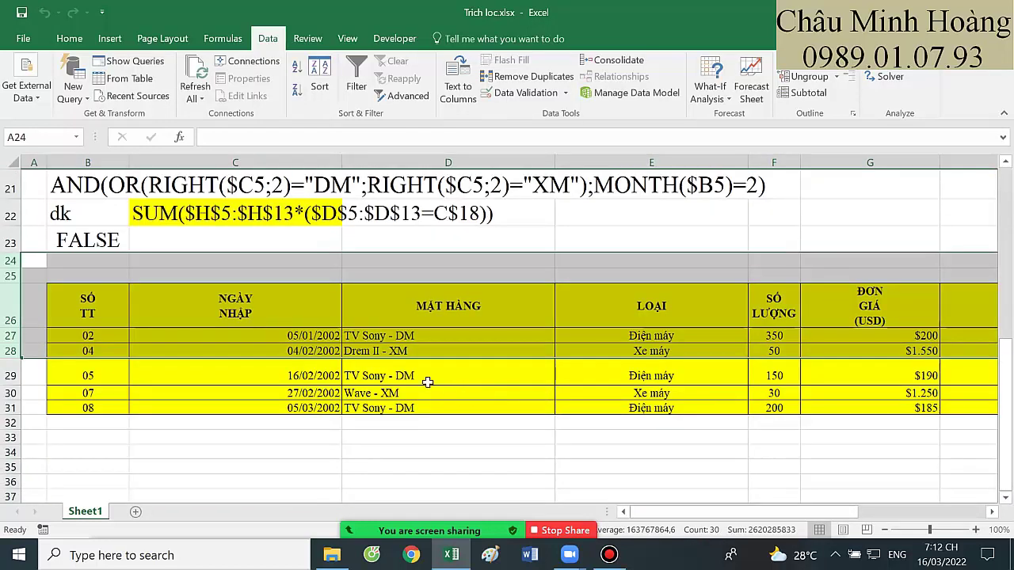
{"action": "left_click_drag", "start_coordinate": [665, 339], "coordinate": [833, 396]}
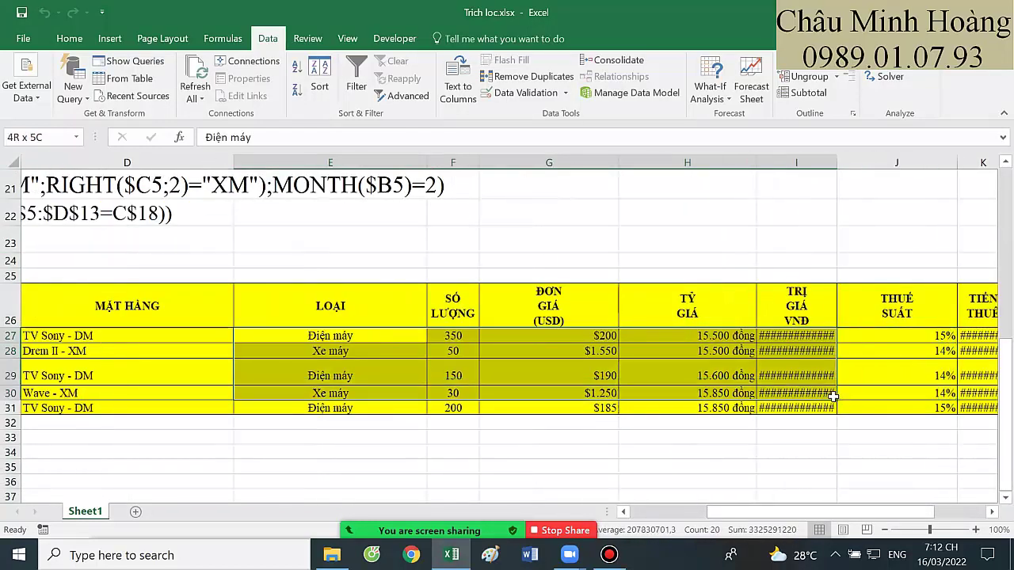
{"action": "left_click", "coordinate": [323, 336]}
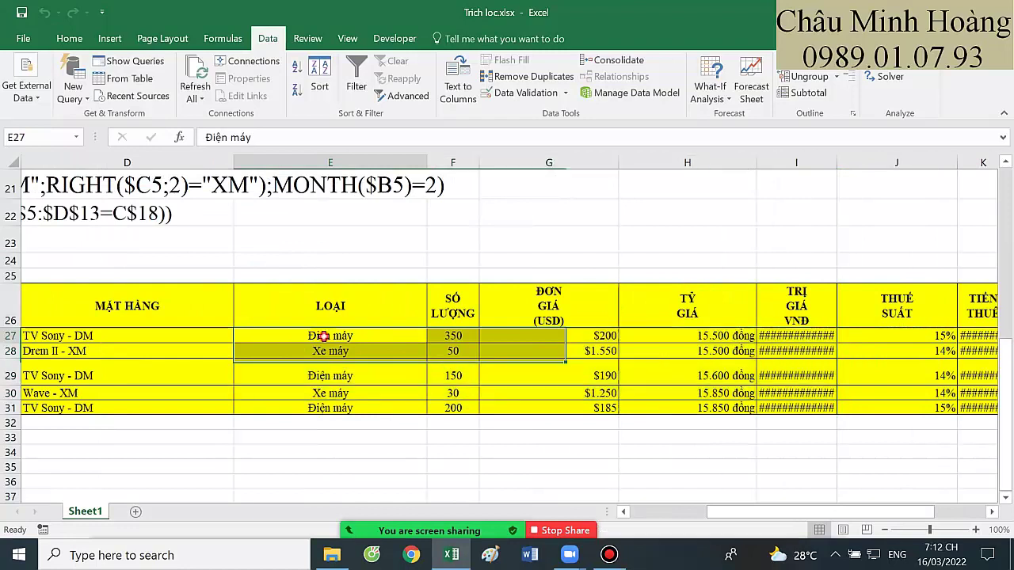
{"action": "left_click", "coordinate": [452, 335]}
{"action": "left_click", "coordinate": [370, 335]}
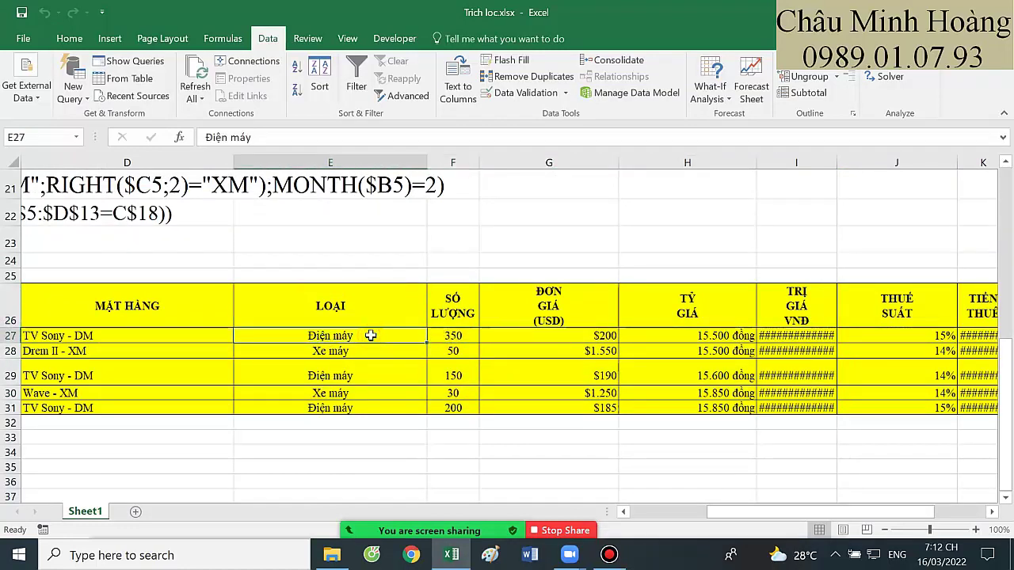
{"action": "left_click_drag", "start_coordinate": [462, 336], "coordinate": [824, 336]}
{"action": "left_click_drag", "start_coordinate": [674, 455], "coordinate": [67, 388]}
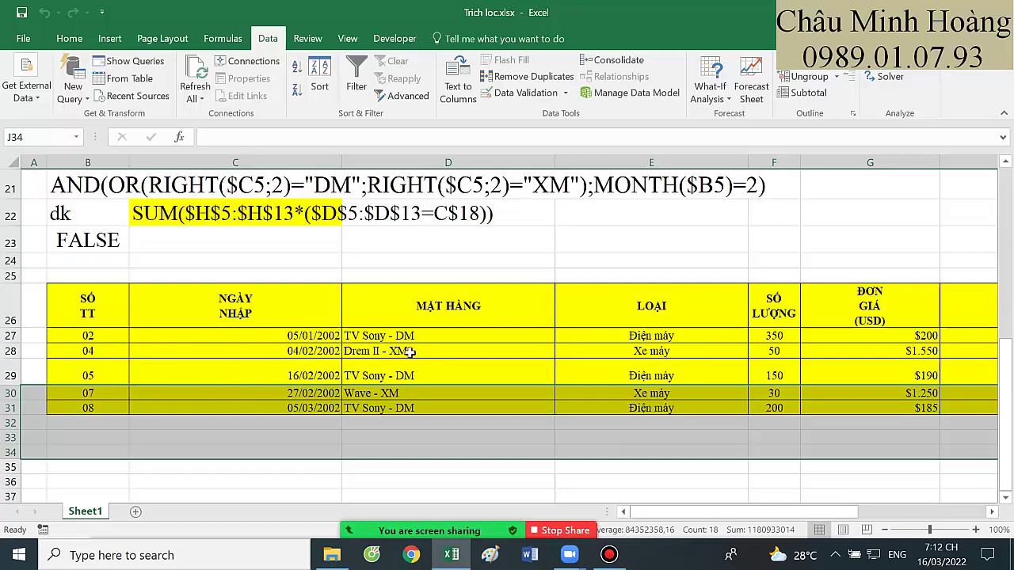
- Copy the first record of the source table, row 5 from column A to J, over the records in rows 8 and 11
{"action": "scroll", "coordinate": [409, 352], "scroll_direction": "up", "scroll_amount": 7}
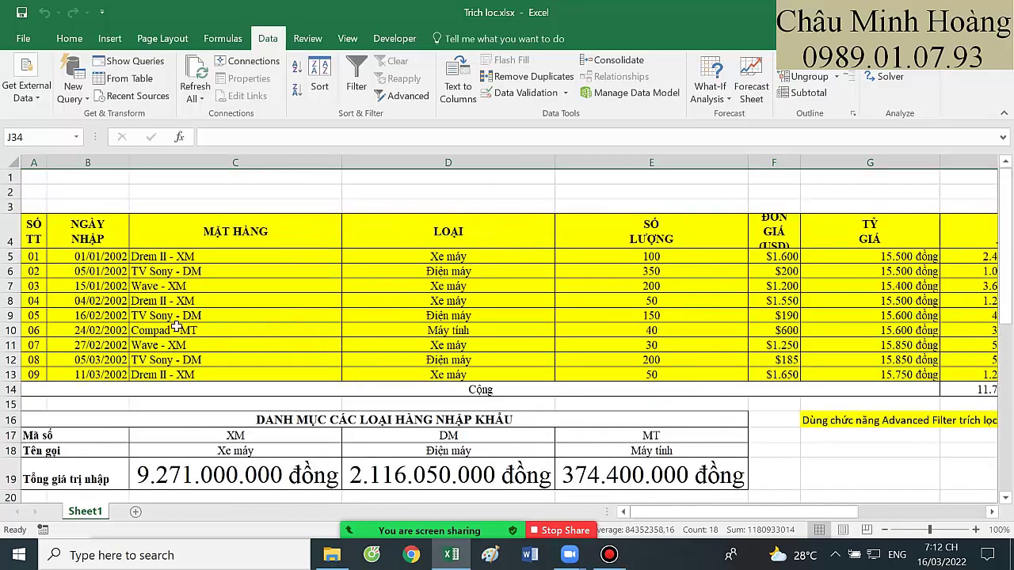
{"action": "mouse_move", "coordinate": [17, 257]}
{"action": "left_mouse_down"}
{"action": "mouse_move", "coordinate": [992, 262]}
{"action": "mouse_move", "coordinate": [901, 262]}
{"action": "left_mouse_up"}
{"action": "key", "text": "ctrl+c"}
{"action": "left_click_drag", "start_coordinate": [879, 511], "coordinate": [661, 507]}
{"action": "left_click", "coordinate": [27, 301]}
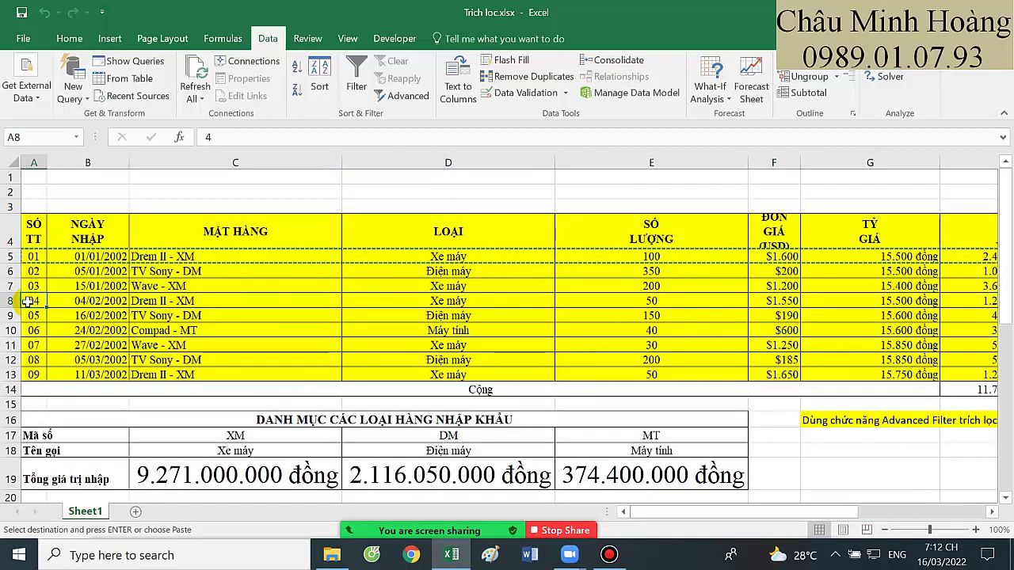
{"action": "key", "text": "ctrl+v"}
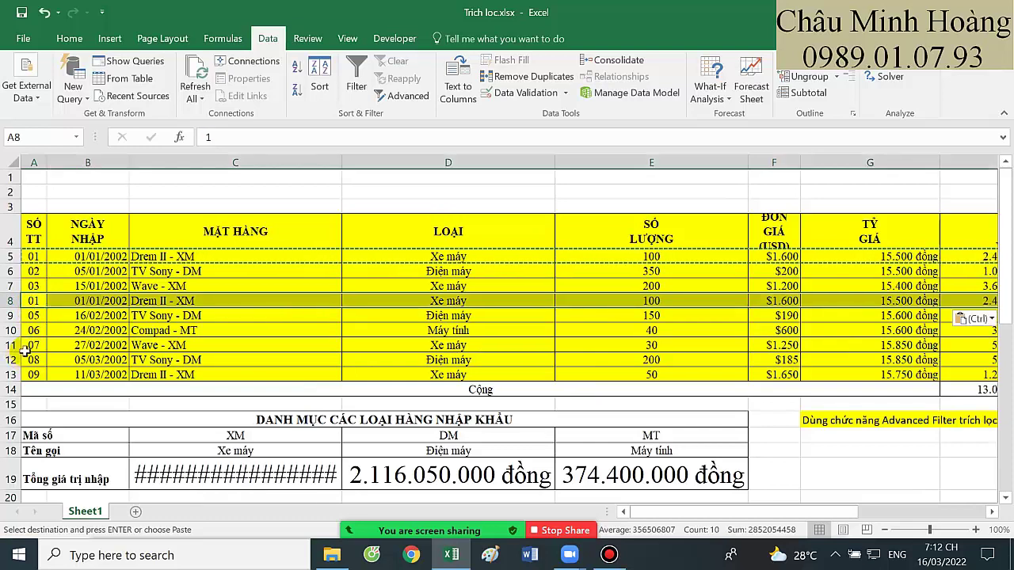
{"action": "left_click", "coordinate": [27, 344]}
{"action": "key", "text": "ctrl+v"}
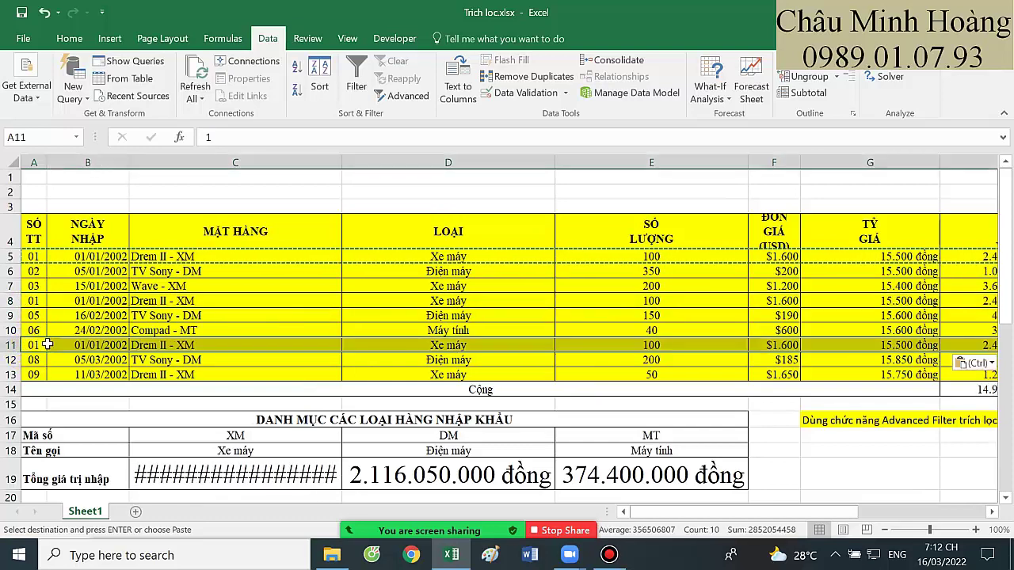
- Fill the three identical Drem II - XM records in rows 11, 8 and 5 with red across columns A to J
{"action": "left_click_drag", "start_coordinate": [33, 345], "coordinate": [891, 345]}
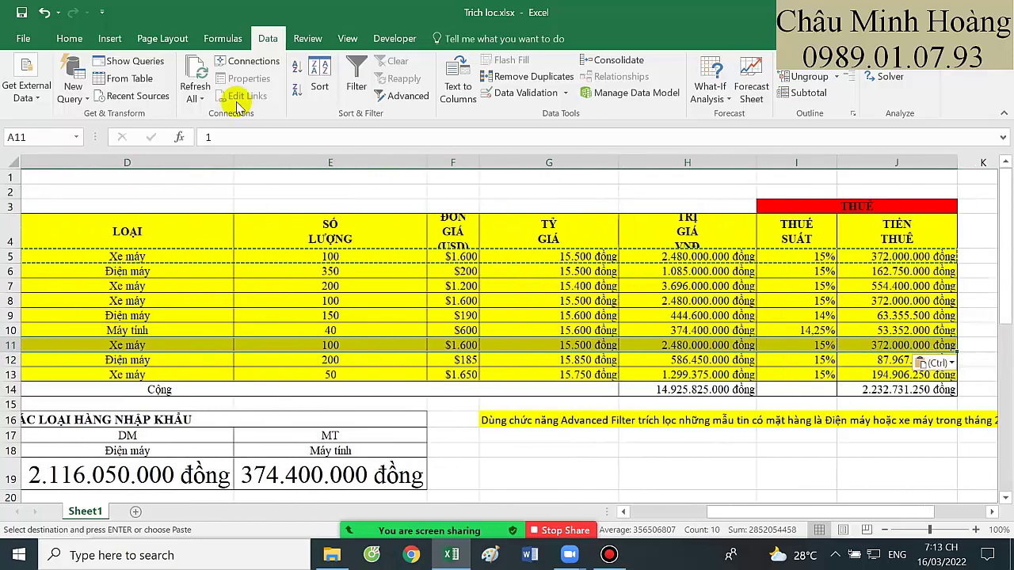
{"action": "left_click", "coordinate": [70, 38]}
{"action": "left_click", "coordinate": [213, 88]}
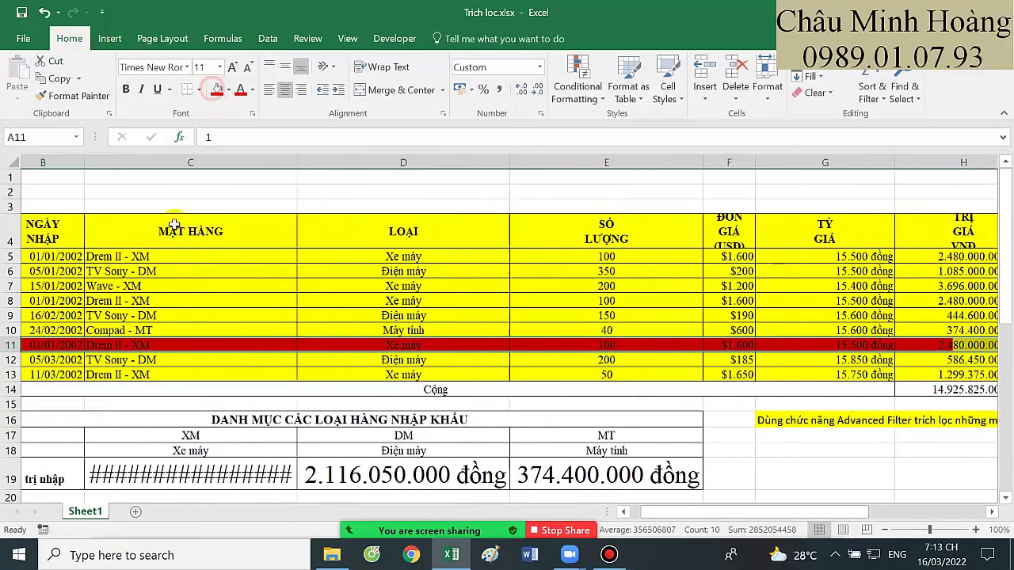
{"action": "left_click_drag", "start_coordinate": [34, 301], "coordinate": [923, 301]}
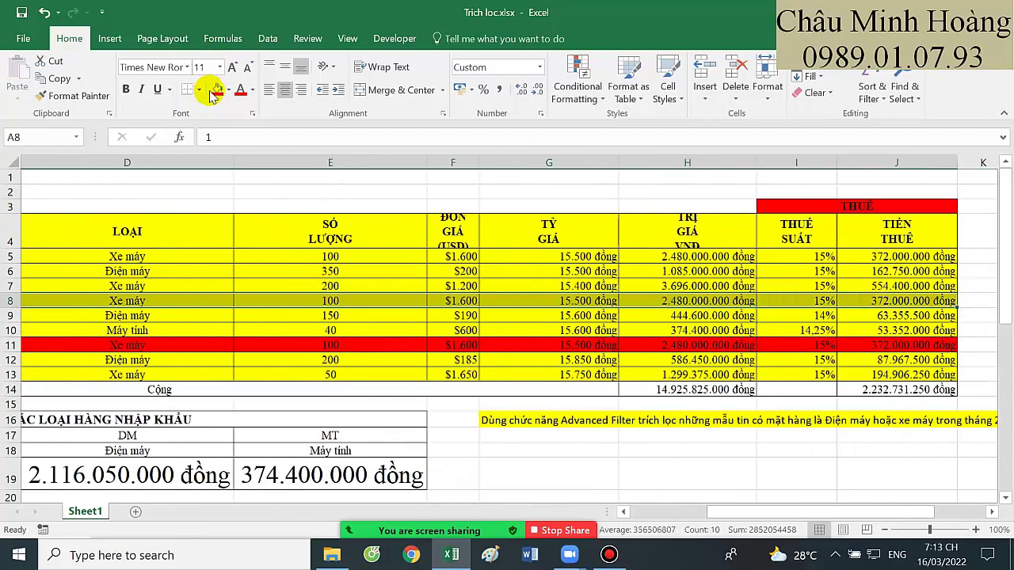
{"action": "left_click", "coordinate": [212, 88]}
{"action": "left_click_drag", "start_coordinate": [28, 256], "coordinate": [919, 256]}
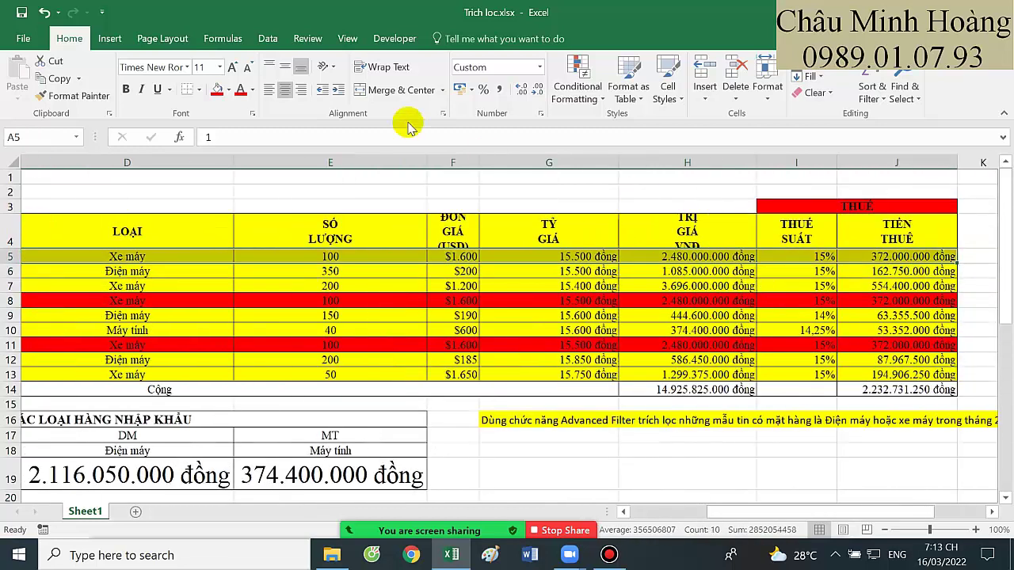
{"action": "left_click", "coordinate": [213, 89]}
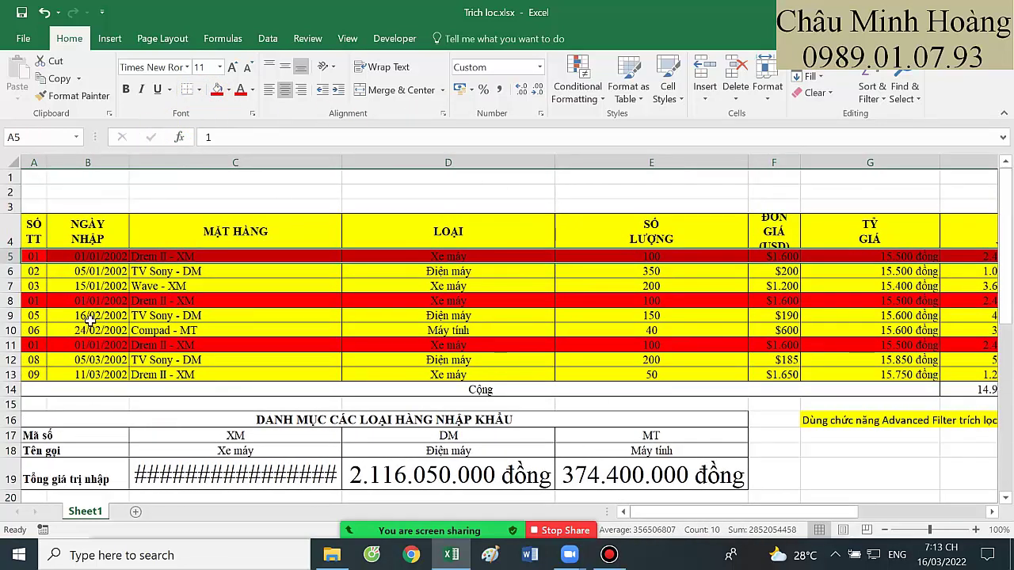
- Set up another Advanced Filter copying to another location, with list range A4:J13 and criteria range B22:B23
{"action": "scroll", "coordinate": [297, 315], "scroll_direction": "down", "scroll_amount": 5}
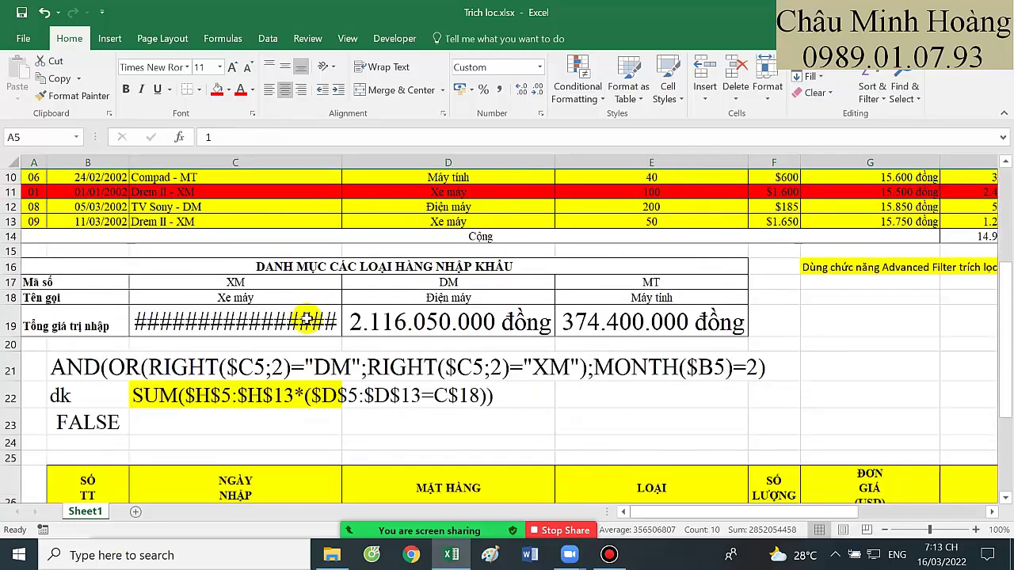
{"action": "scroll", "coordinate": [312, 317], "scroll_direction": "up", "scroll_amount": 4}
{"action": "scroll", "coordinate": [317, 312], "scroll_direction": "up", "scroll_amount": 1}
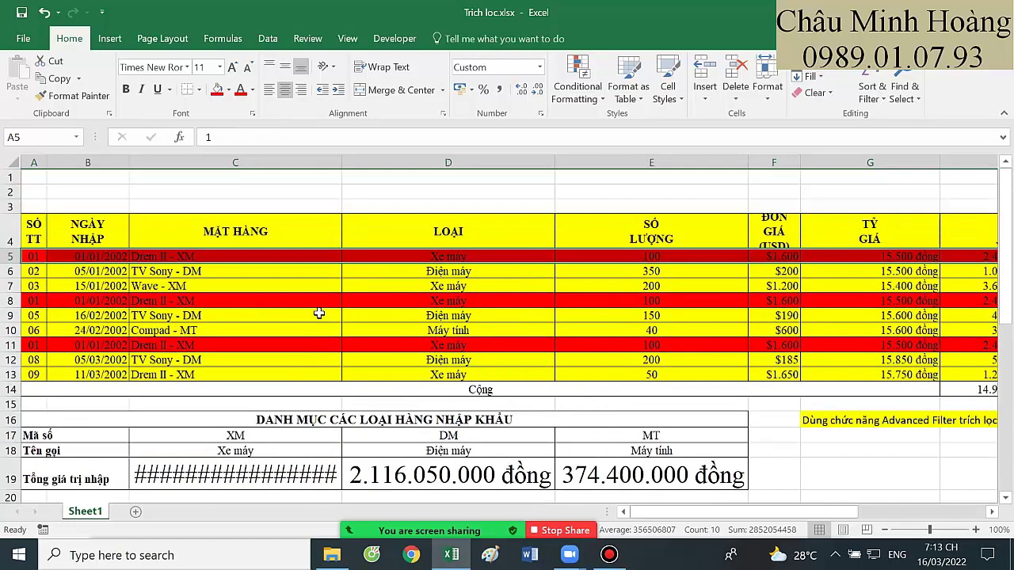
{"action": "left_click", "coordinate": [268, 38]}
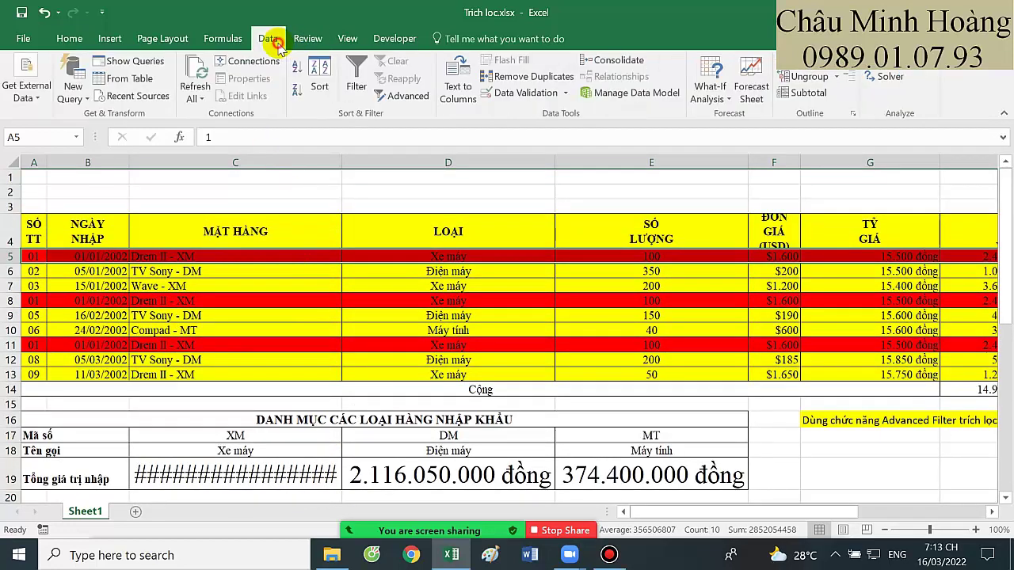
{"action": "left_click", "coordinate": [405, 102]}
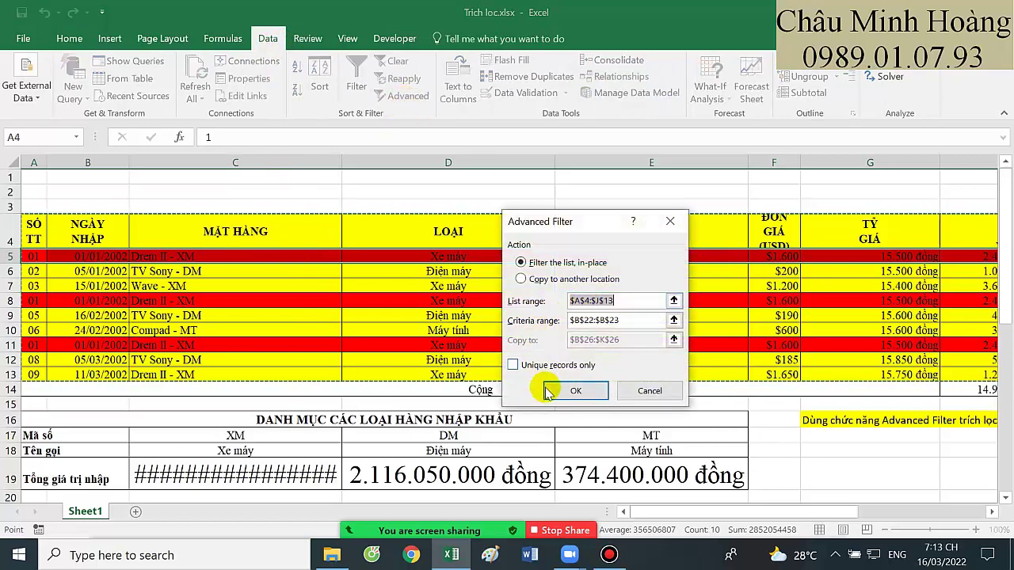
{"action": "left_click", "coordinate": [557, 281]}
{"action": "left_click_drag", "start_coordinate": [645, 299], "coordinate": [569, 301]}
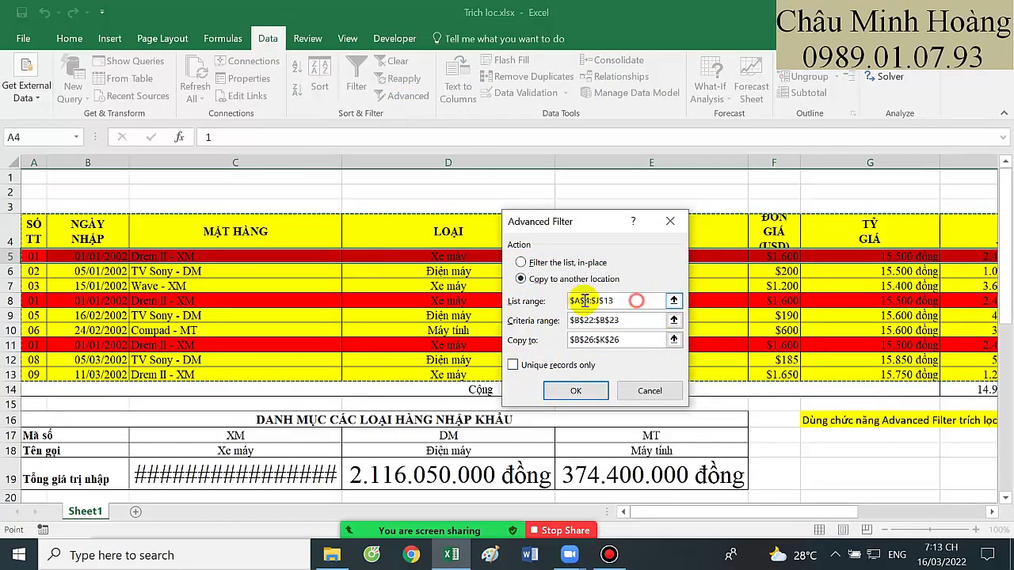
{"action": "left_click_drag", "start_coordinate": [34, 239], "coordinate": [925, 378]}
{"action": "left_click", "coordinate": [634, 320]}
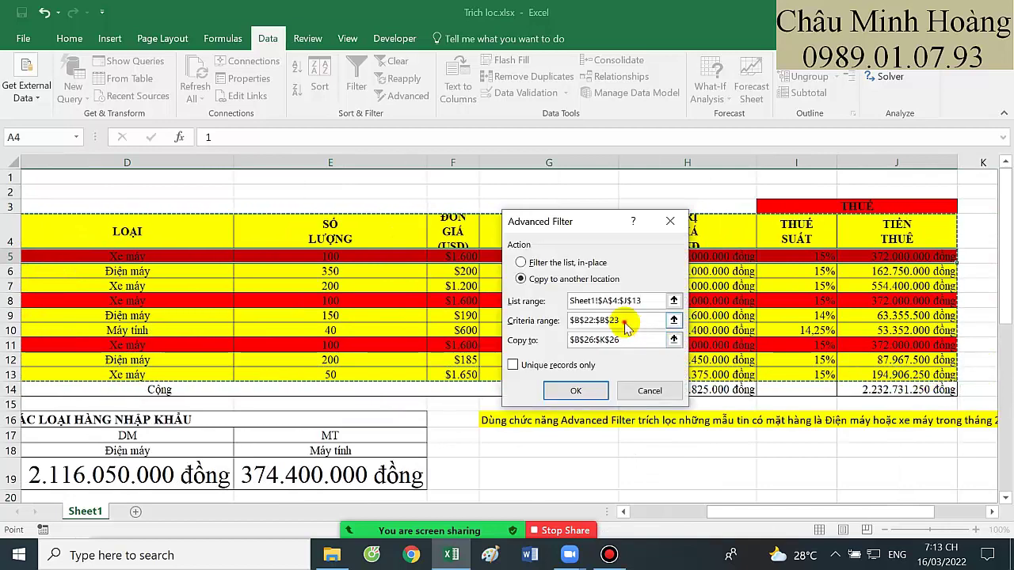
{"action": "scroll", "coordinate": [111, 336], "scroll_direction": "down", "scroll_amount": 6}
{"action": "scroll", "coordinate": [111, 336], "scroll_direction": "down", "scroll_amount": 1}
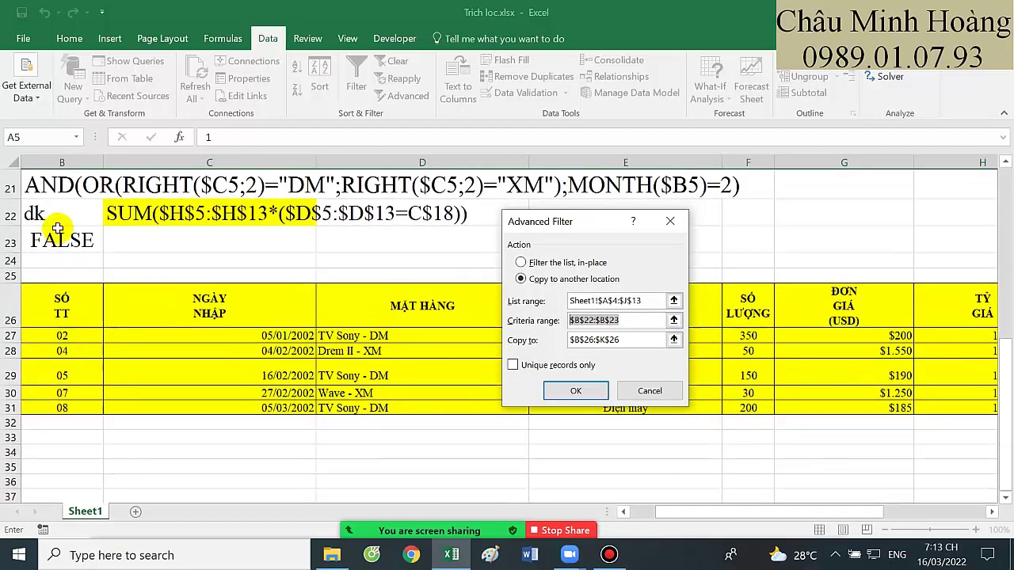
{"action": "left_click_drag", "start_coordinate": [59, 214], "coordinate": [65, 240]}
- Direct the filtered records to the blank area below the earlier extract, starting at B36, and run the filter
{"action": "left_click_drag", "start_coordinate": [626, 339], "coordinate": [567, 339]}
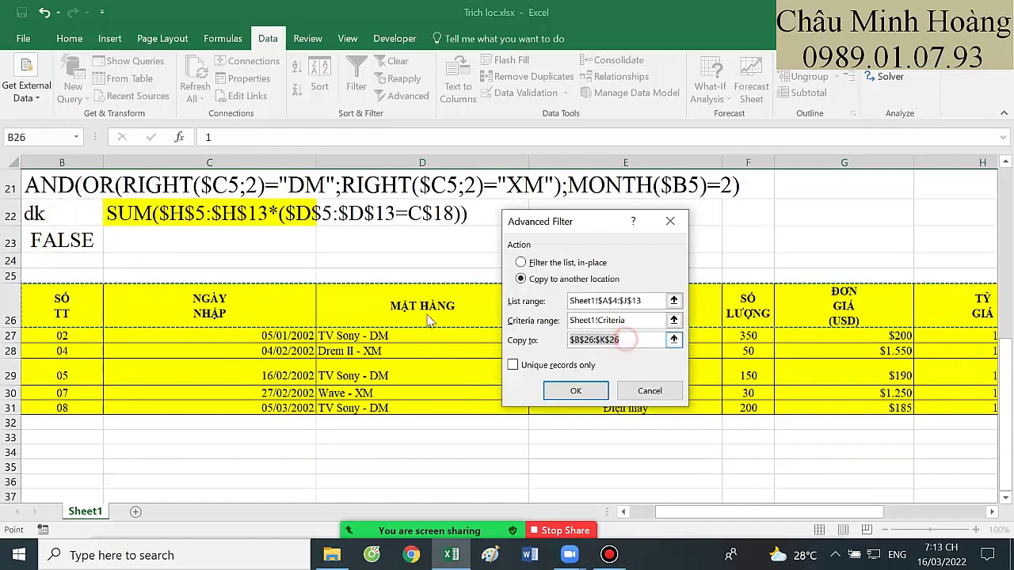
{"action": "scroll", "coordinate": [290, 335], "scroll_direction": "down", "scroll_amount": 3}
{"action": "left_click", "coordinate": [53, 267]}
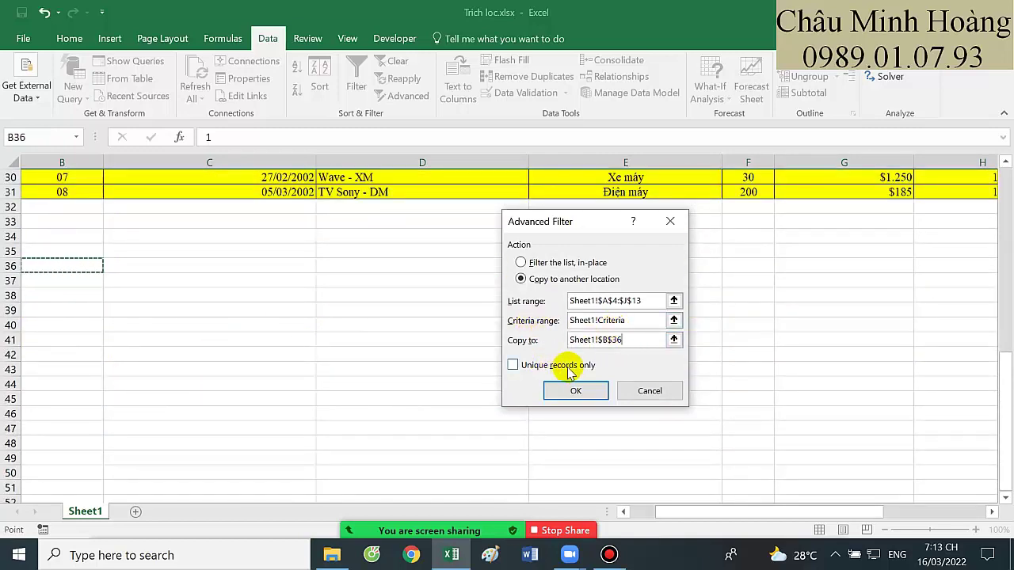
{"action": "left_click", "coordinate": [576, 390]}
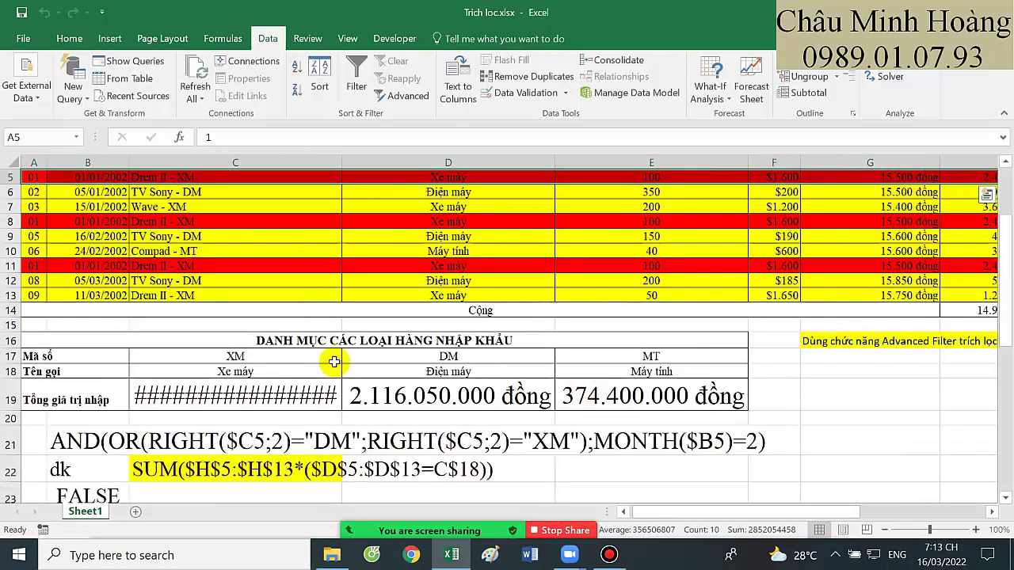
- Compare the product types and dates in the new extract at row 36 with the earlier extract at row 26
{"action": "scroll", "coordinate": [212, 380], "scroll_direction": "down", "scroll_amount": 1}
{"action": "scroll", "coordinate": [213, 380], "scroll_direction": "down", "scroll_amount": 7}
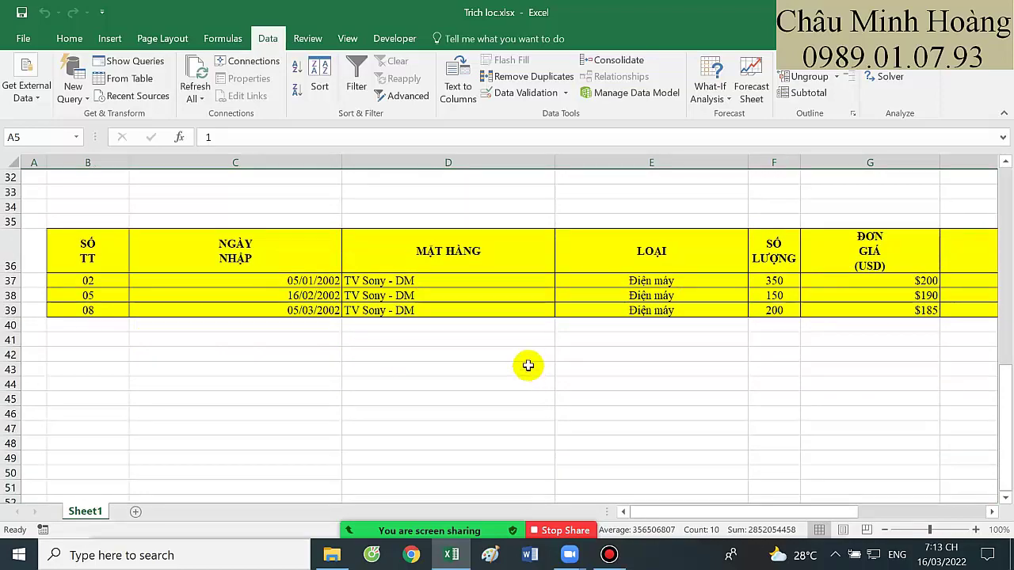
{"action": "scroll", "coordinate": [347, 366], "scroll_direction": "up", "scroll_amount": 5}
{"action": "scroll", "coordinate": [347, 367], "scroll_direction": "up", "scroll_amount": 2}
{"action": "scroll", "coordinate": [435, 369], "scroll_direction": "down", "scroll_amount": 5}
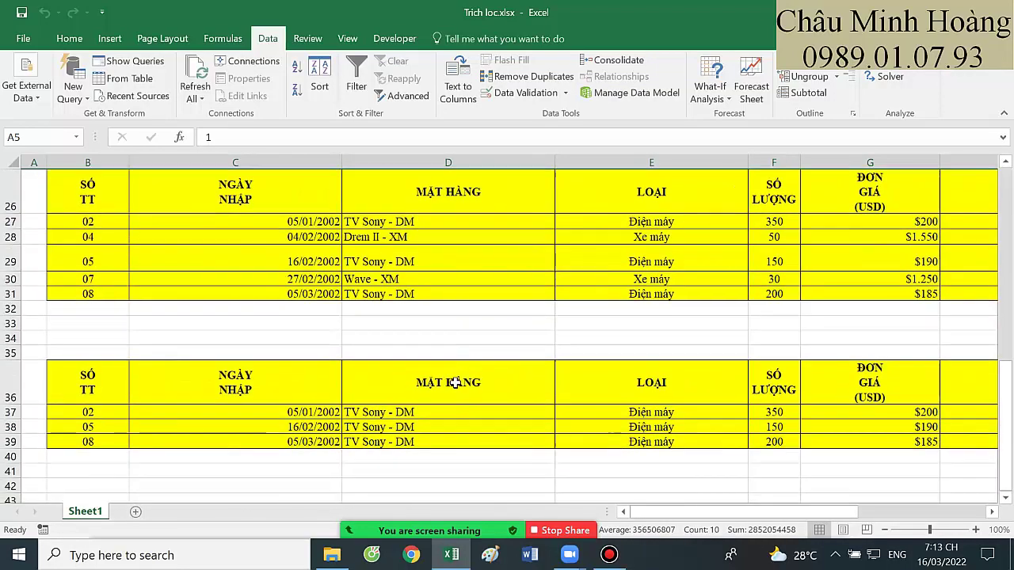
{"action": "left_click_drag", "start_coordinate": [469, 411], "coordinate": [935, 434]}
{"action": "left_click_drag", "start_coordinate": [362, 294], "coordinate": [24, 222]}
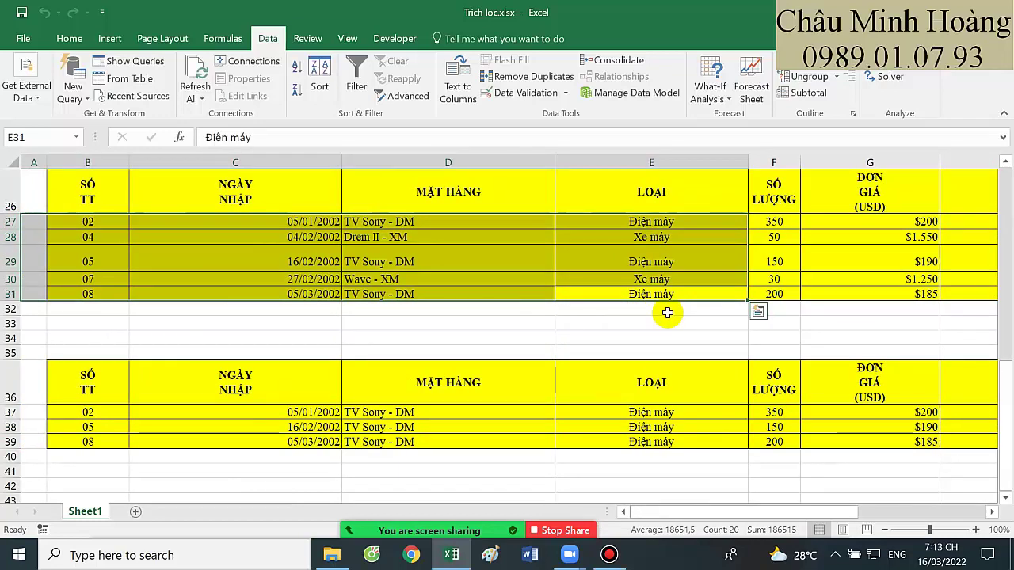
{"action": "left_click", "coordinate": [650, 314]}
{"action": "scroll", "coordinate": [554, 337], "scroll_direction": "up", "scroll_amount": 1}
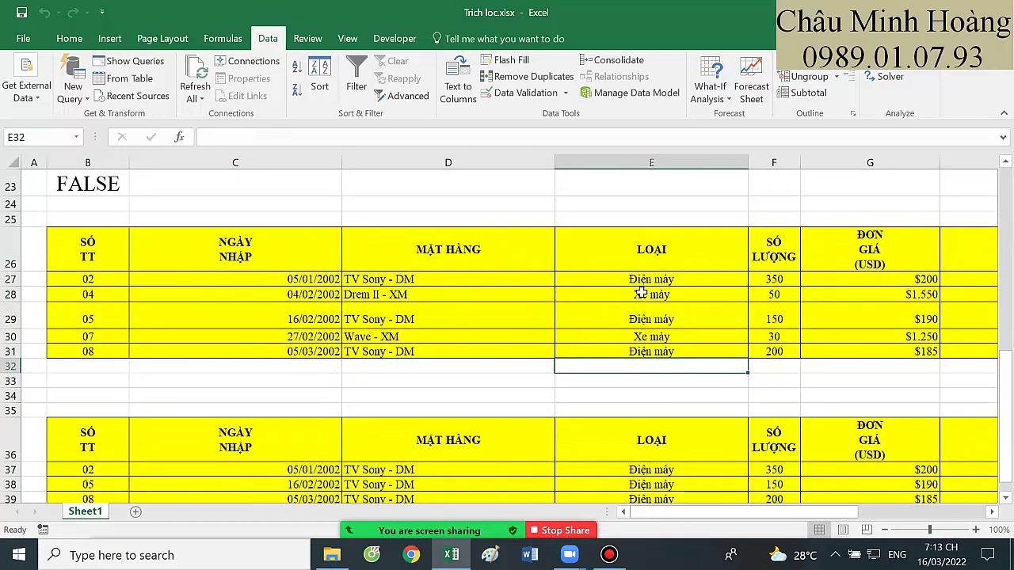
{"action": "left_click_drag", "start_coordinate": [640, 294], "coordinate": [237, 319]}
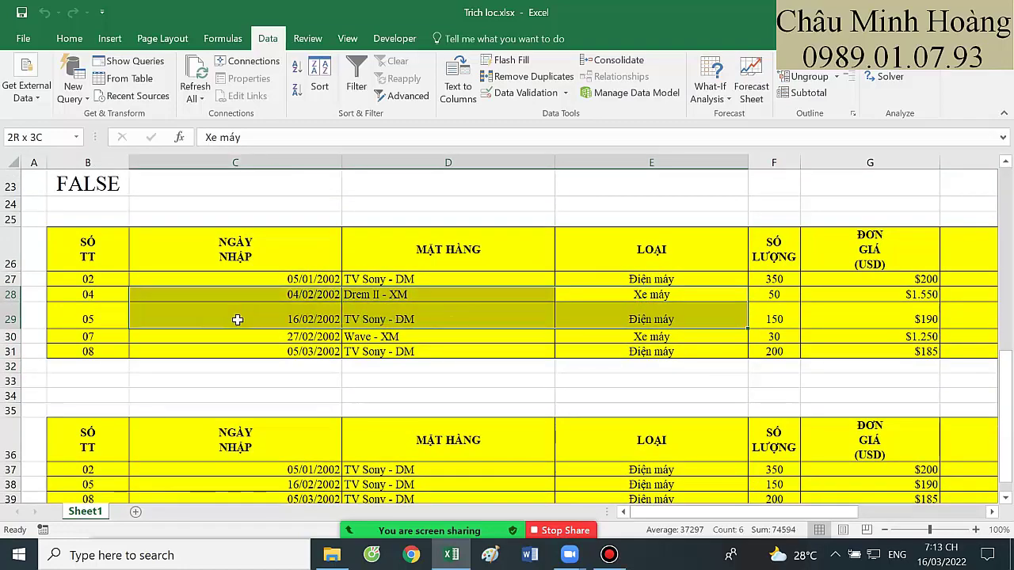
- Review the source records' types and dates against the OR condition and its February Xe Máy part in B23
{"action": "scroll", "coordinate": [238, 325], "scroll_direction": "up", "scroll_amount": 7}
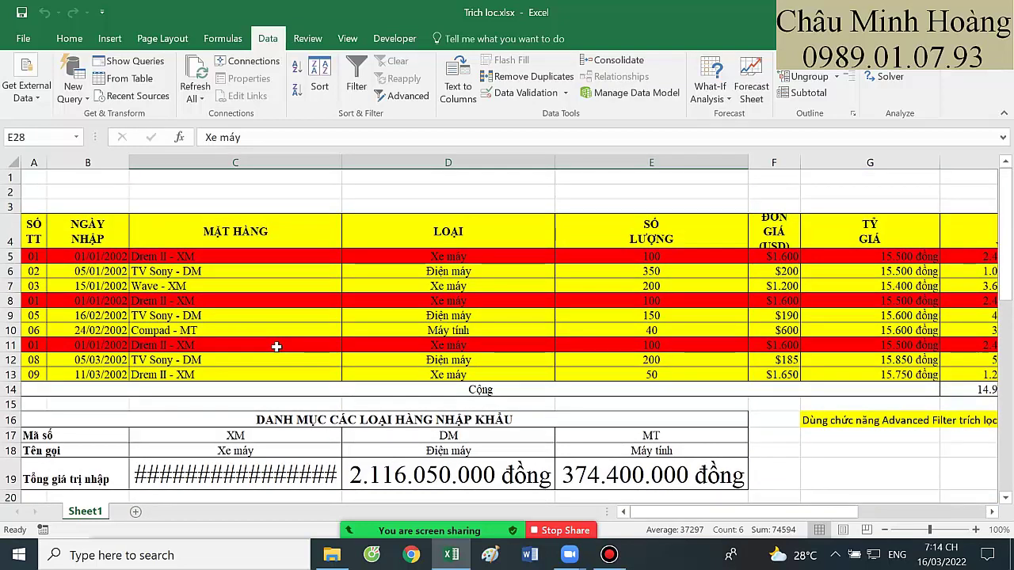
{"action": "left_click", "coordinate": [238, 386]}
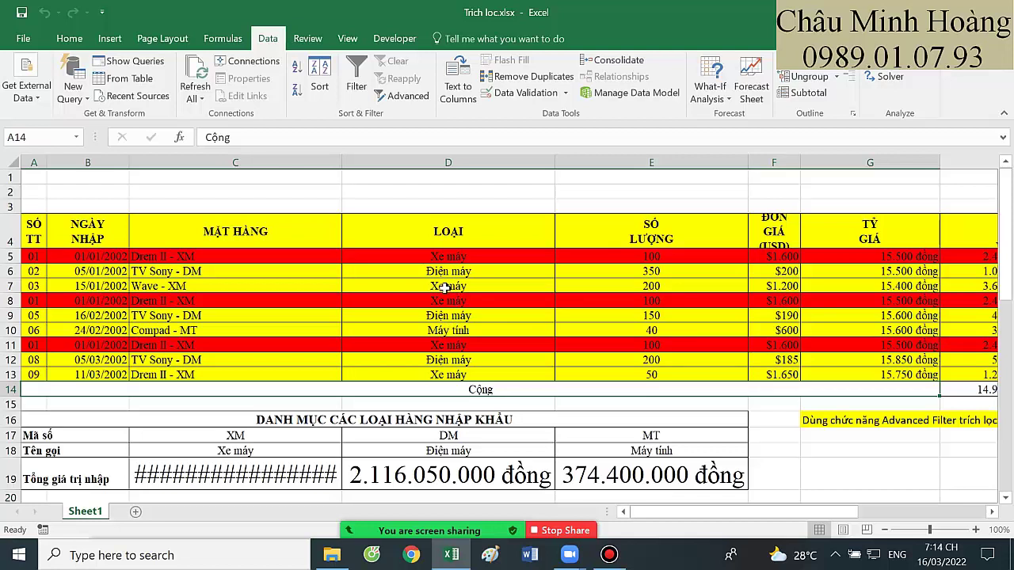
{"action": "left_click_drag", "start_coordinate": [445, 288], "coordinate": [14, 287]}
{"action": "left_click_drag", "start_coordinate": [458, 320], "coordinate": [87, 321]}
{"action": "scroll", "coordinate": [476, 355], "scroll_direction": "down", "scroll_amount": 6}
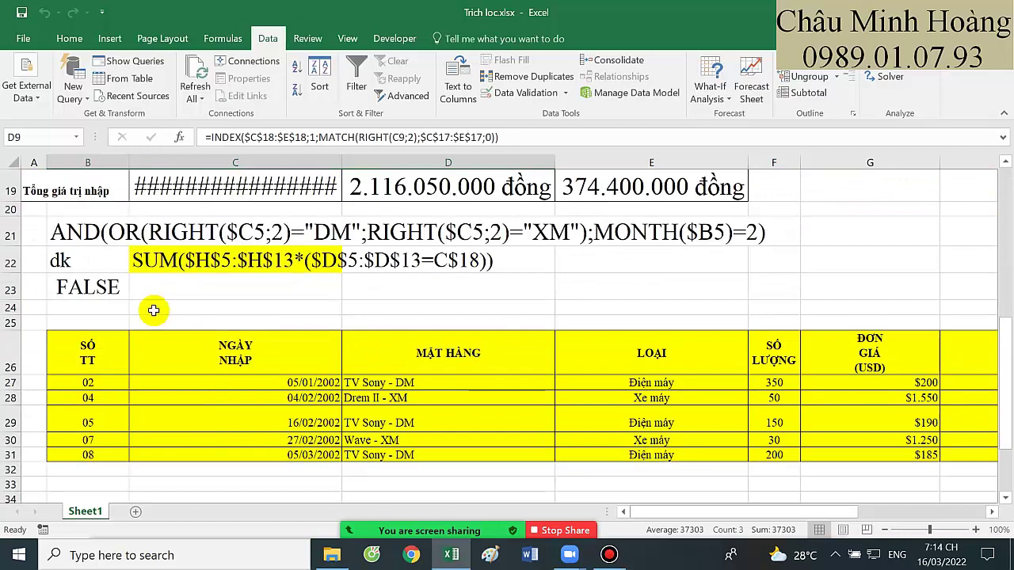
{"action": "double_click", "coordinate": [95, 285]}
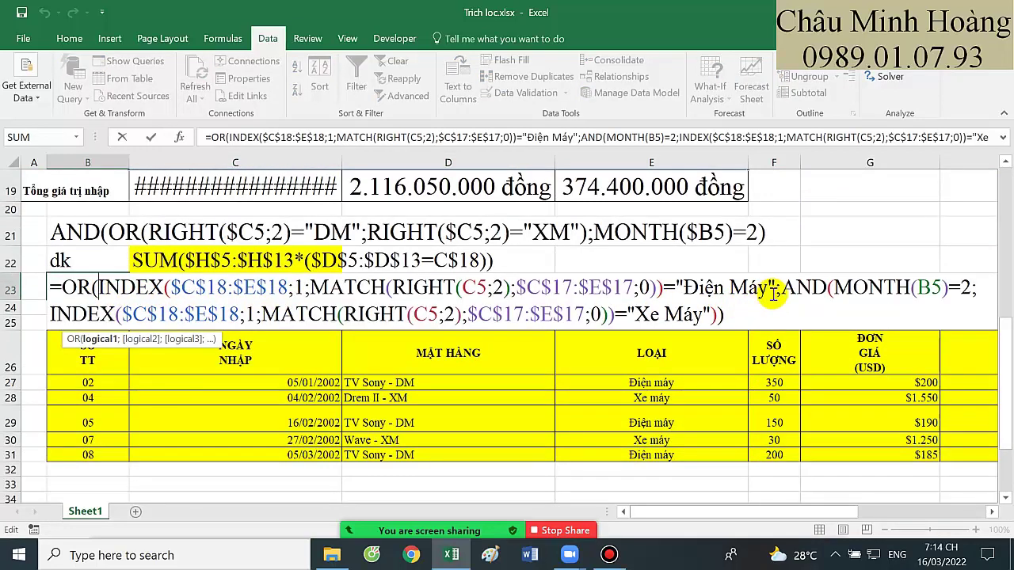
{"action": "left_click_drag", "start_coordinate": [781, 288], "coordinate": [789, 309]}
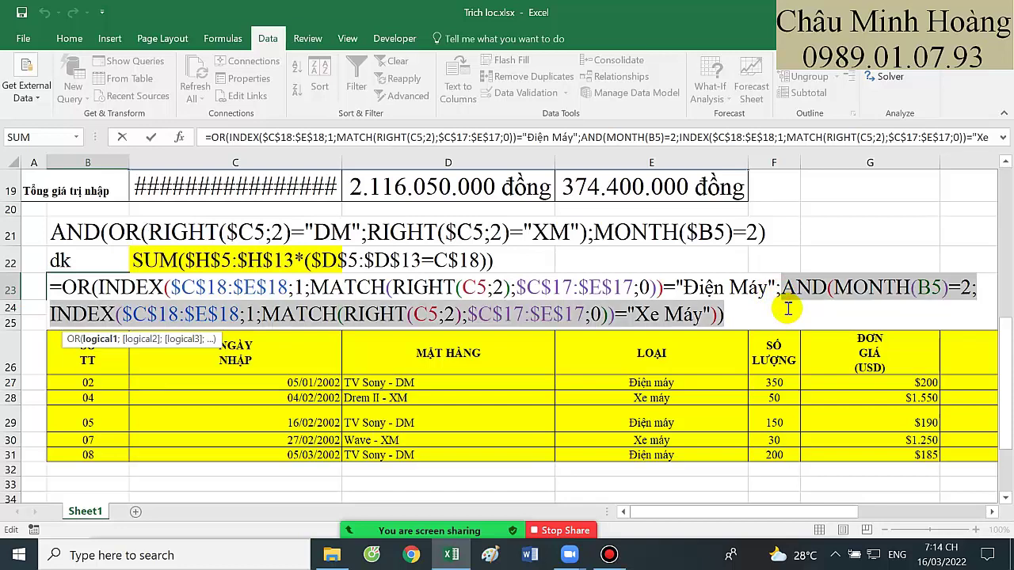
{"action": "key", "text": "Return"}
- Check the LOẠI values of the extract below row 36 against the source table's product types and import dates
{"action": "scroll", "coordinate": [577, 369], "scroll_direction": "down", "scroll_amount": 5}
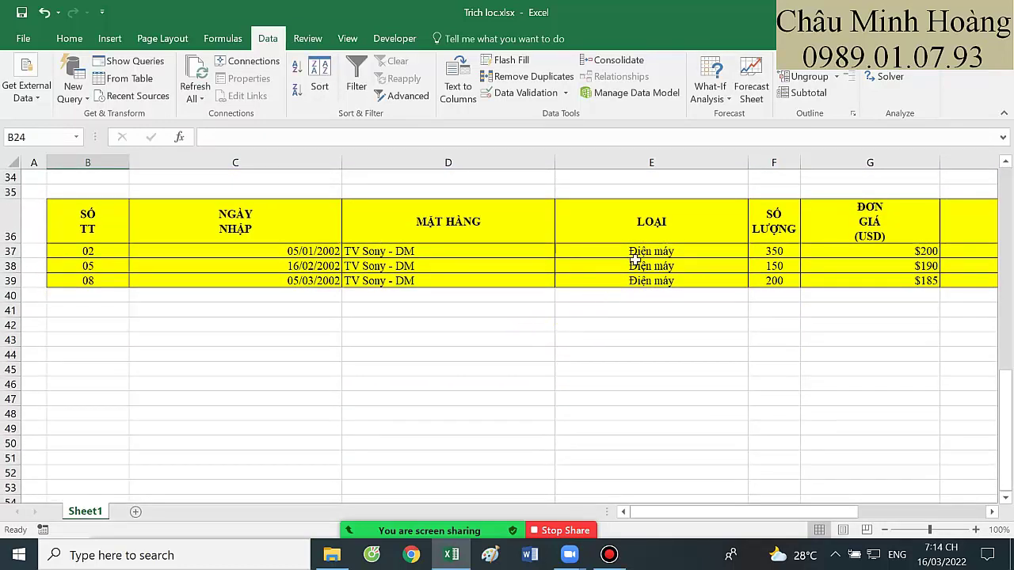
{"action": "left_click_drag", "start_coordinate": [640, 251], "coordinate": [649, 285]}
{"action": "scroll", "coordinate": [639, 332], "scroll_direction": "up", "scroll_amount": 4}
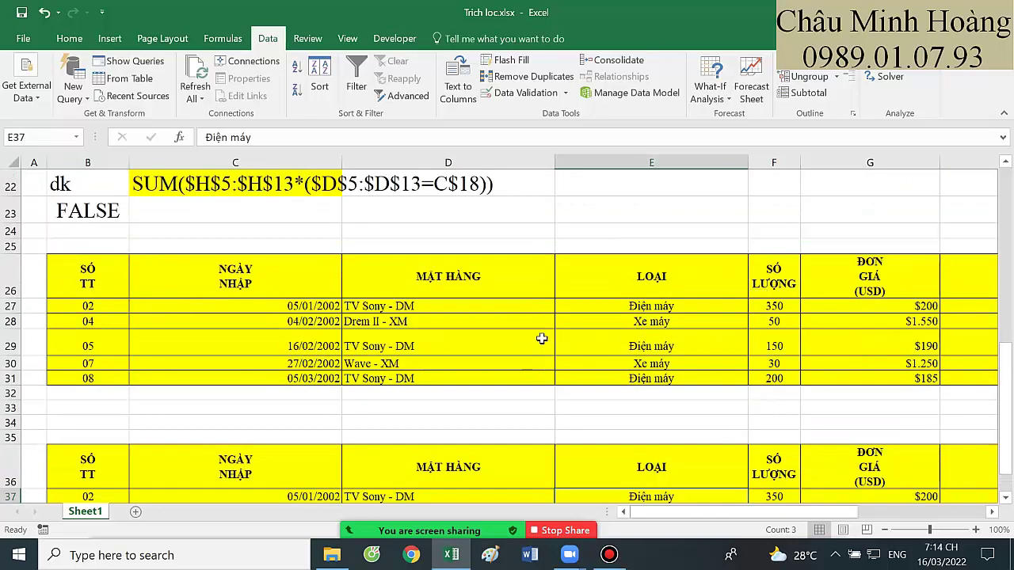
{"action": "scroll", "coordinate": [542, 340], "scroll_direction": "up", "scroll_amount": 7}
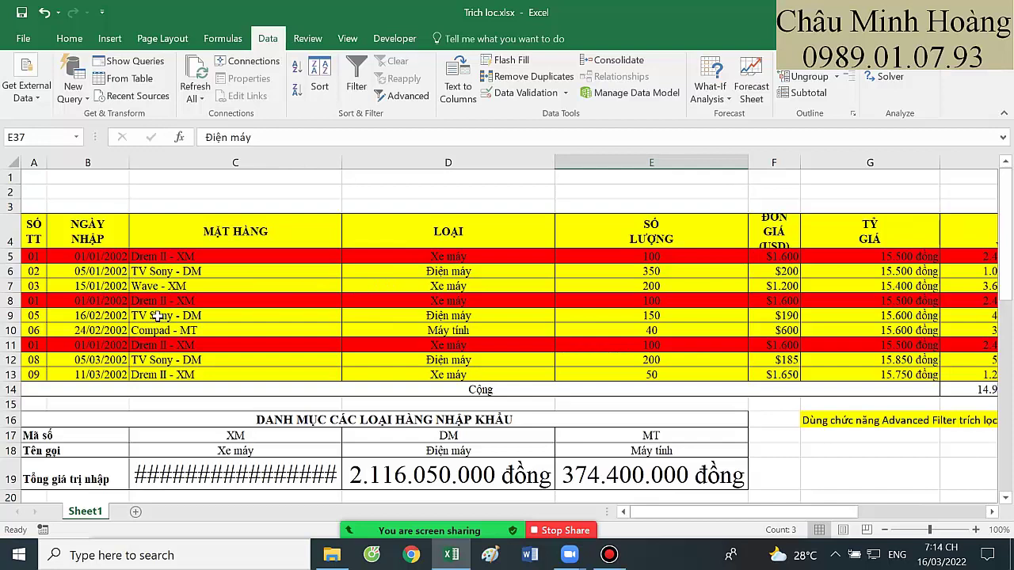
{"action": "scroll", "coordinate": [198, 341], "scroll_direction": "down", "scroll_amount": 9}
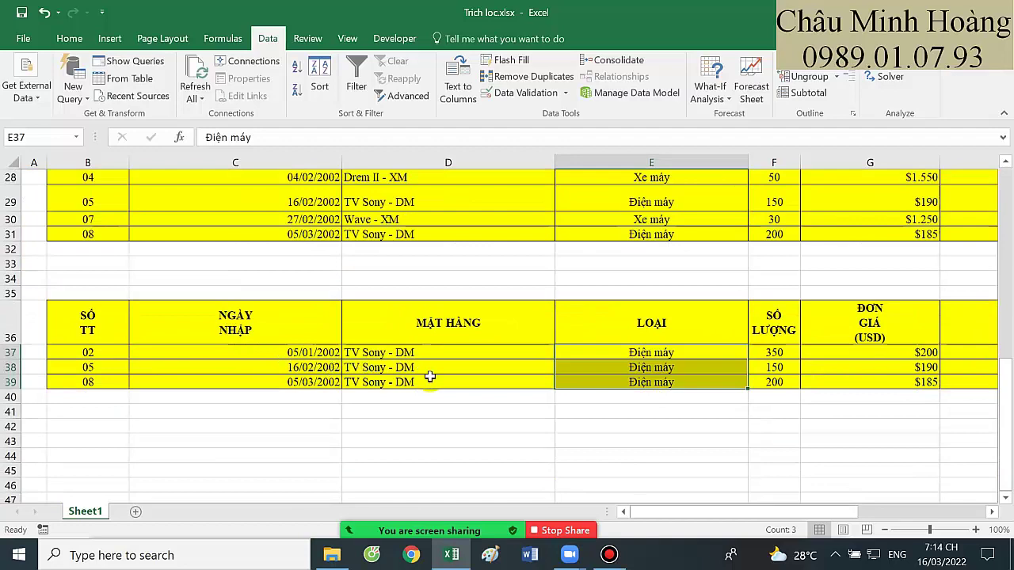
{"action": "scroll", "coordinate": [369, 362], "scroll_direction": "up", "scroll_amount": 9}
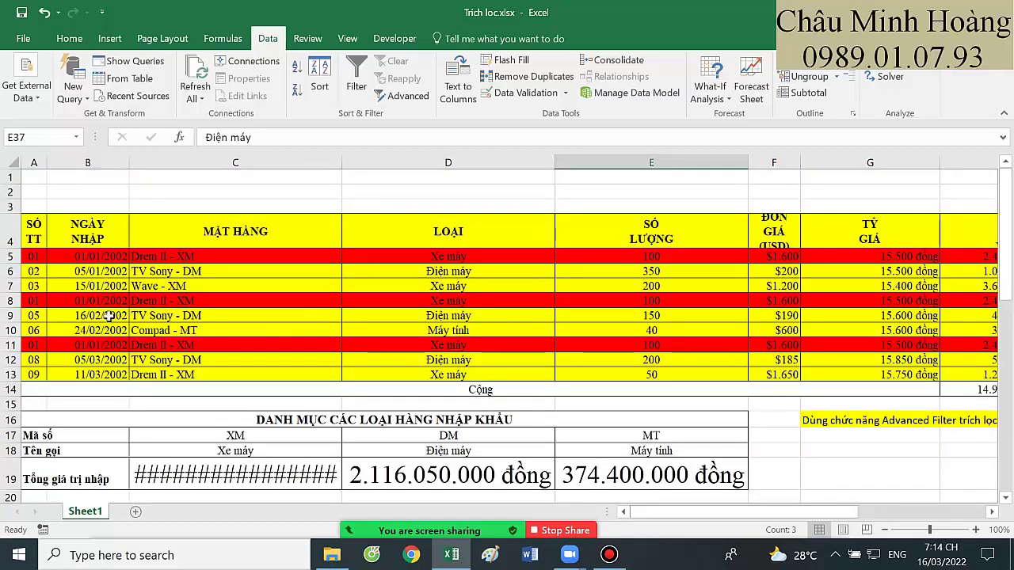
{"action": "left_click", "coordinate": [103, 251]}
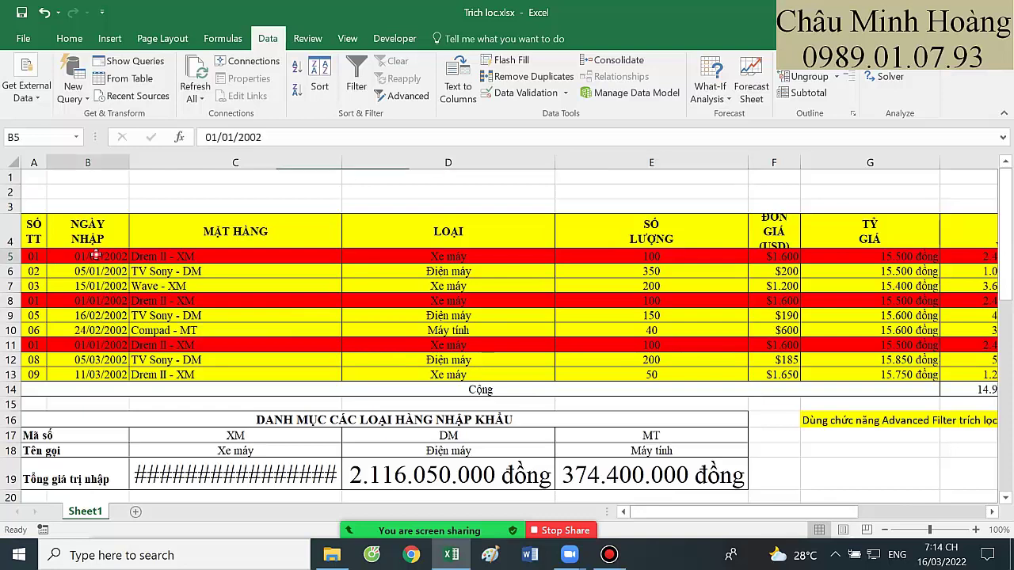
- Change the import dates of the red source records in B5 and B8 to 01/02/2002
{"action": "double_click", "coordinate": [97, 258]}
{"action": "key", "text": "Delete"}
{"action": "type", "text": "2"}
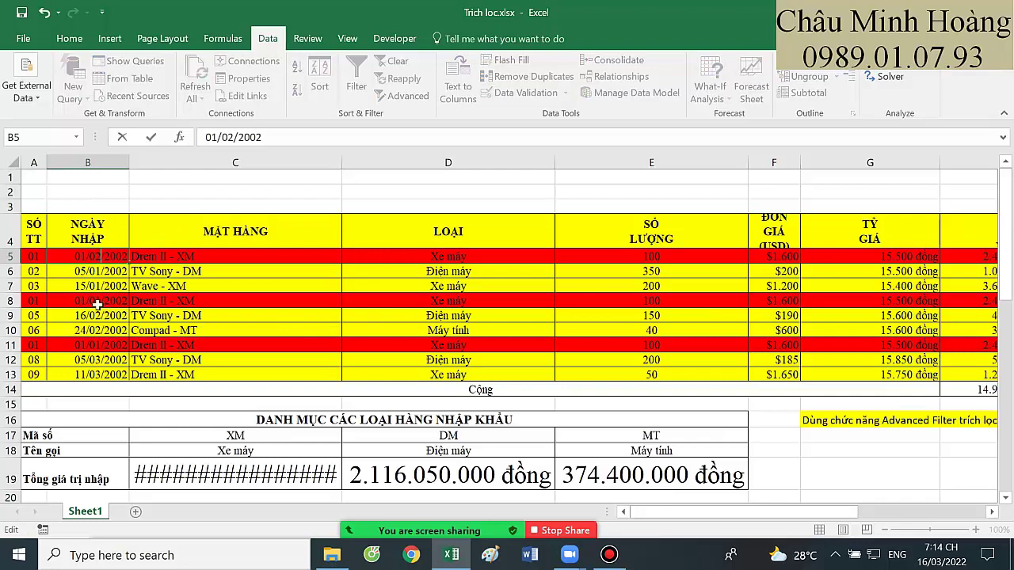
{"action": "double_click", "coordinate": [98, 303]}
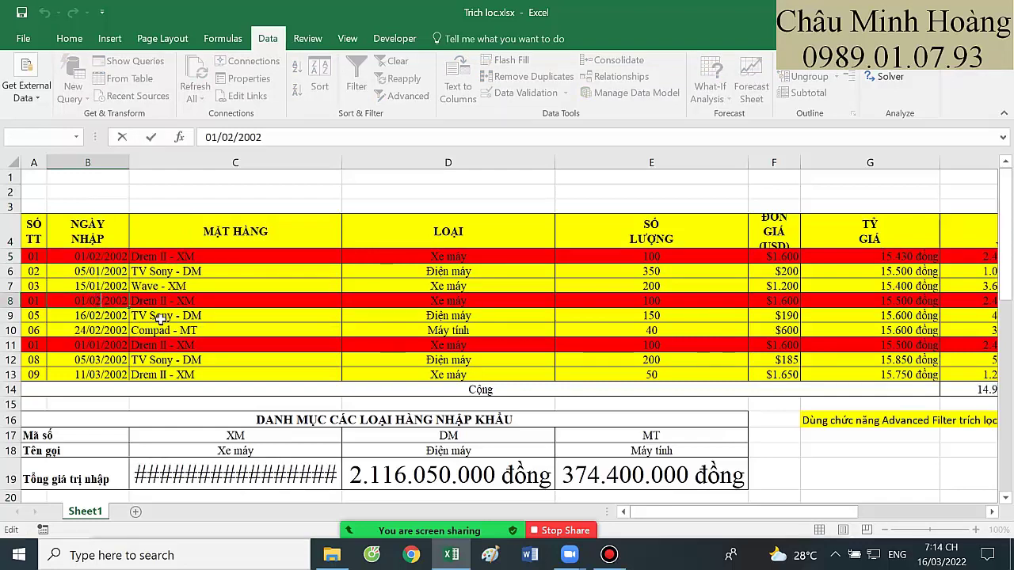
{"action": "left_click", "coordinate": [210, 333]}
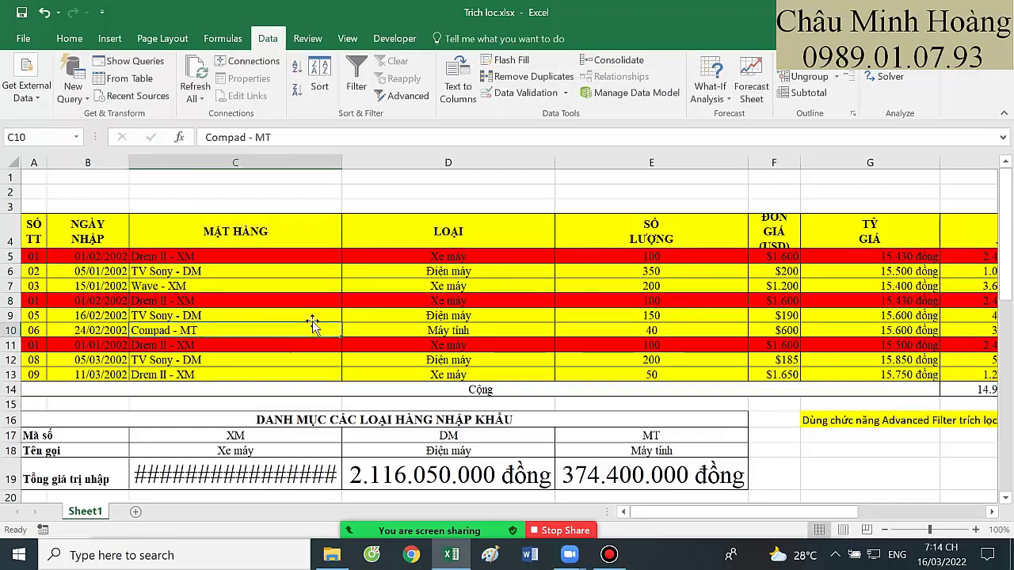
- Clear all contents and formatting from rows 26 to 39, which hold both earlier extracts
{"action": "scroll", "coordinate": [313, 325], "scroll_direction": "down", "scroll_amount": 9}
{"action": "scroll", "coordinate": [16, 299], "scroll_direction": "up", "scroll_amount": 2}
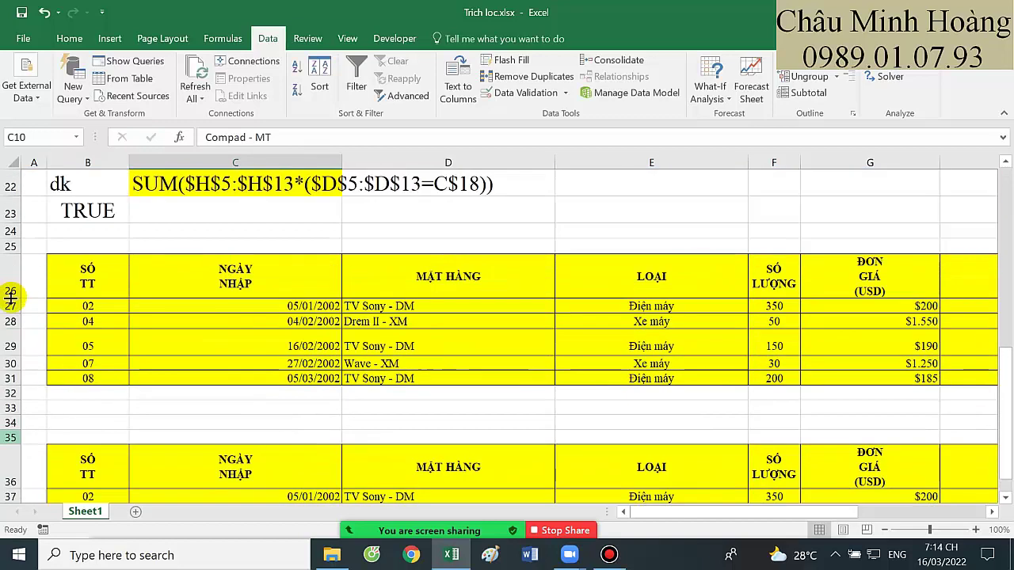
{"action": "left_click_drag", "start_coordinate": [11, 267], "coordinate": [9, 469]}
{"action": "right_click", "coordinate": [9, 469]}
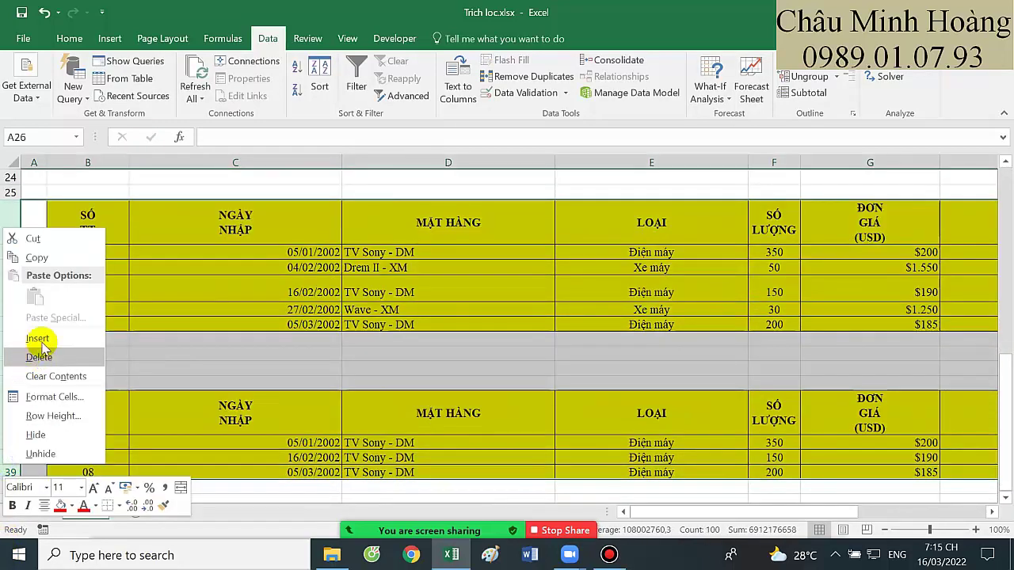
{"action": "left_click", "coordinate": [69, 40]}
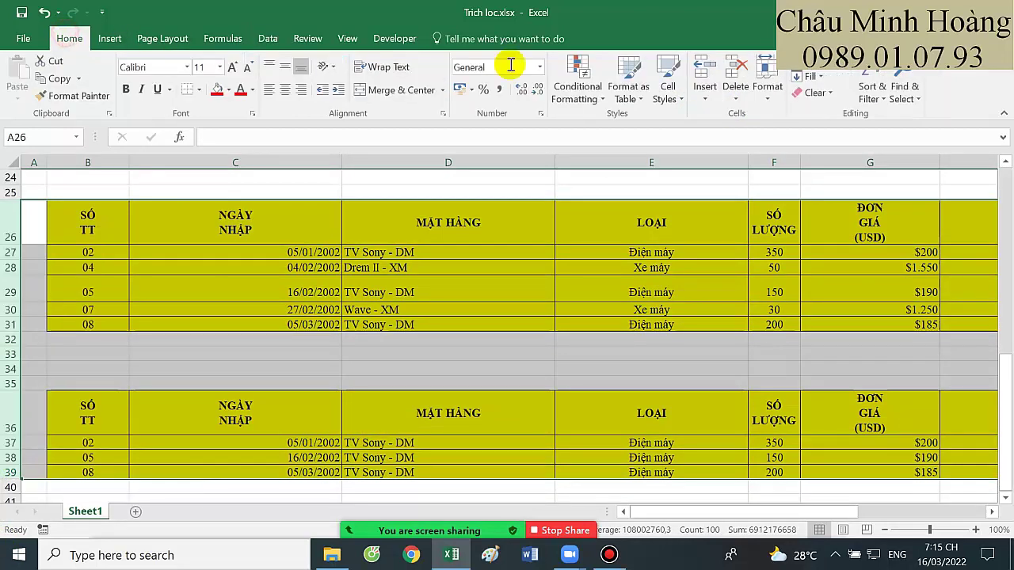
{"action": "left_click", "coordinate": [803, 103]}
{"action": "left_click", "coordinate": [828, 117]}
- Start an Advanced Filter that copies to another location, with the source table A4:J13 as the list range
{"action": "scroll", "coordinate": [285, 256], "scroll_direction": "up", "scroll_amount": 5}
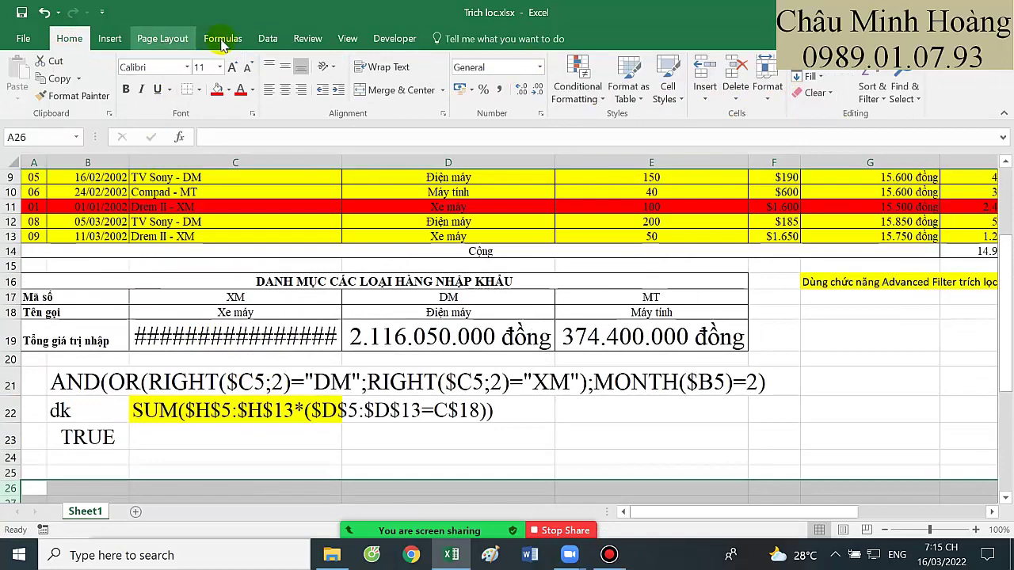
{"action": "left_click", "coordinate": [267, 39]}
{"action": "left_click", "coordinate": [408, 96]}
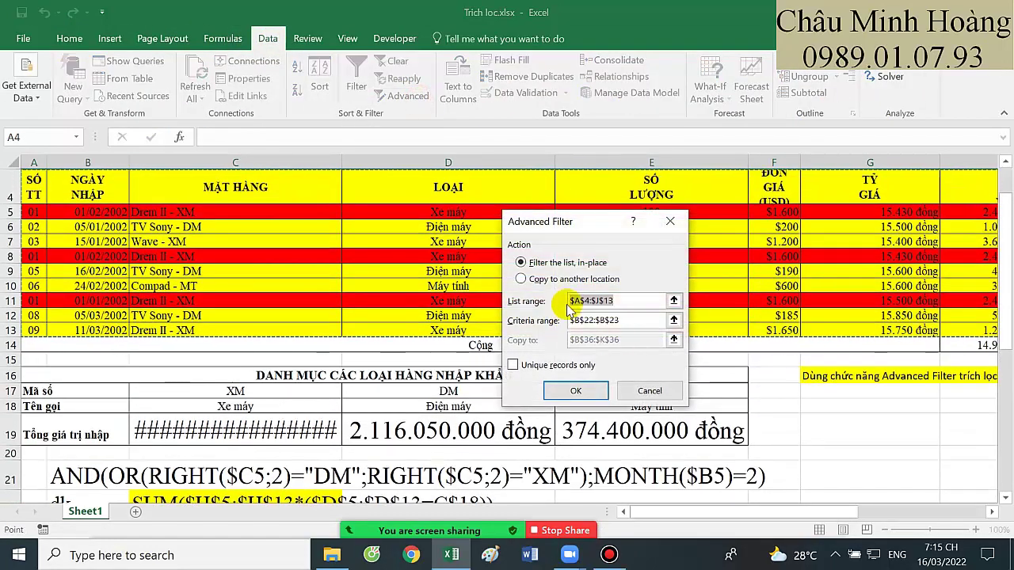
{"action": "left_click", "coordinate": [520, 279]}
{"action": "scroll", "coordinate": [36, 230], "scroll_direction": "up", "scroll_amount": 1}
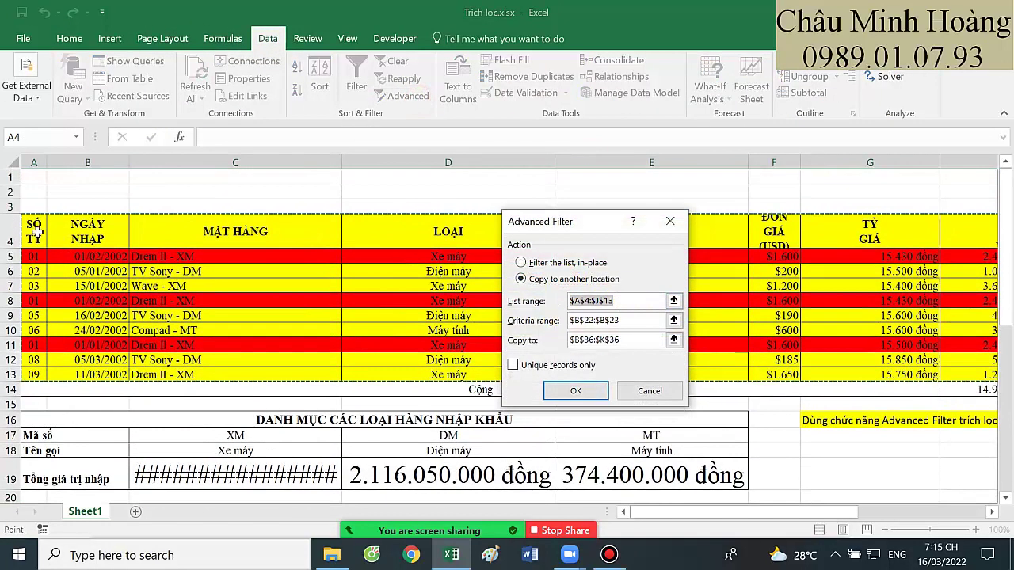
{"action": "left_click_drag", "start_coordinate": [37, 230], "coordinate": [911, 374]}
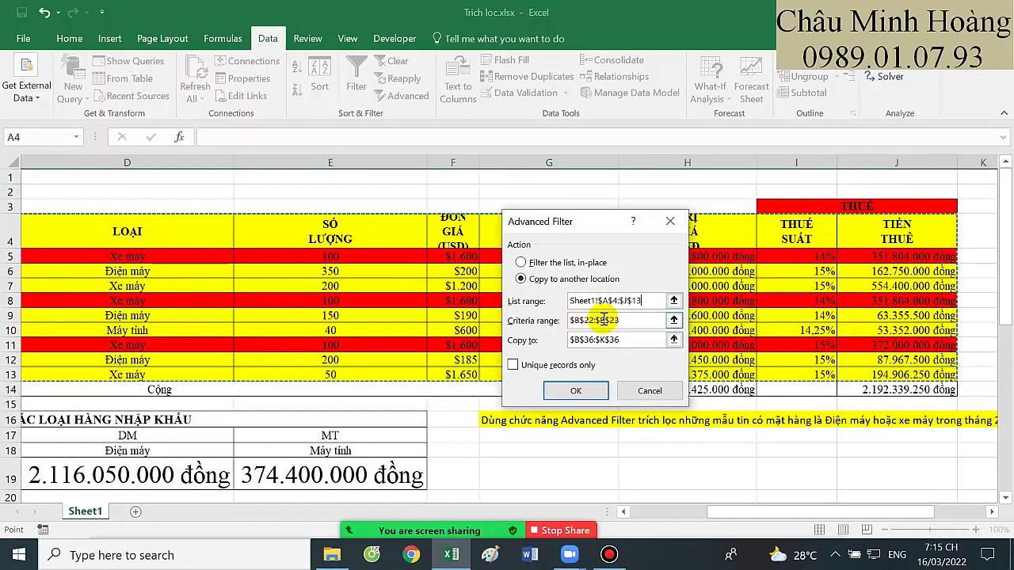
- Set the criteria range to B22:B23 and the copy destination to B26, and run the filter
{"action": "triple_click", "coordinate": [605, 319]}
{"action": "scroll", "coordinate": [489, 303], "scroll_direction": "down", "scroll_amount": 5}
{"action": "left_click_drag", "start_coordinate": [84, 329], "coordinate": [84, 348]}
{"action": "triple_click", "coordinate": [622, 340]}
{"action": "scroll", "coordinate": [369, 319], "scroll_direction": "down", "scroll_amount": 2}
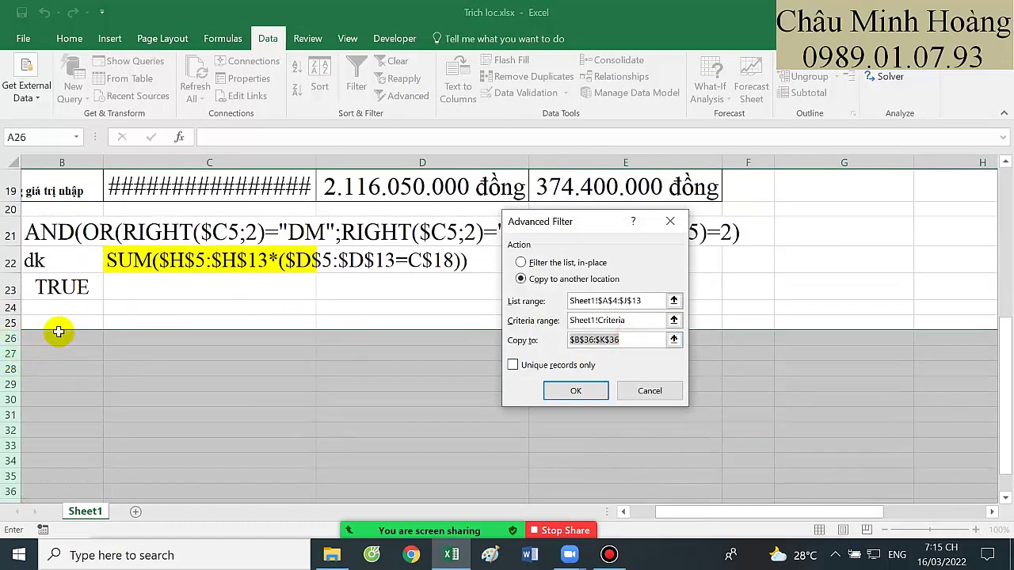
{"action": "left_click", "coordinate": [59, 332]}
{"action": "left_click", "coordinate": [583, 389]}
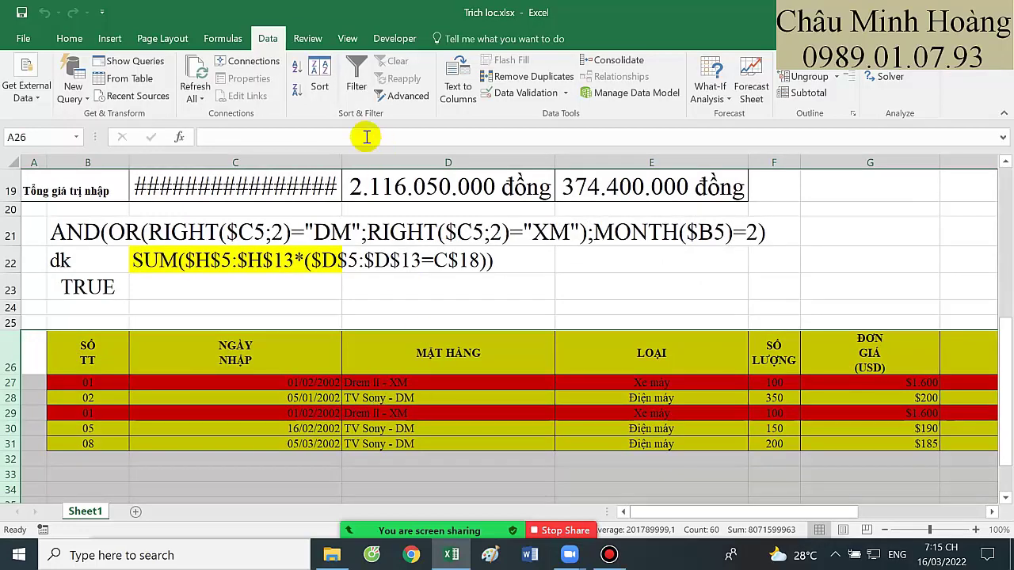
- Set up another Advanced Filter copying to another location, with list range A4:J13 and criteria range B22:B23
{"action": "left_click", "coordinate": [392, 100]}
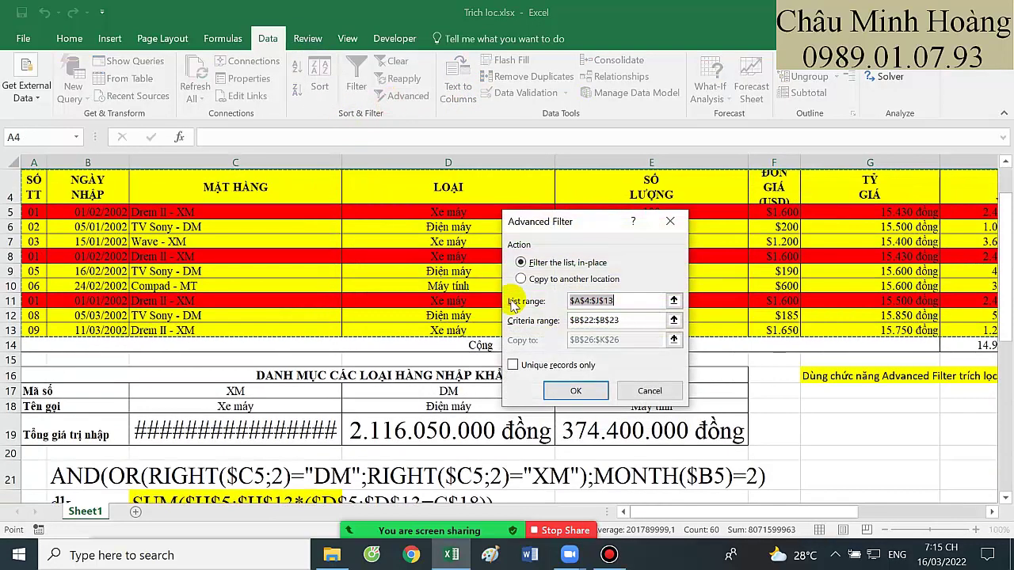
{"action": "left_click", "coordinate": [520, 279]}
{"action": "left_click", "coordinate": [620, 299]}
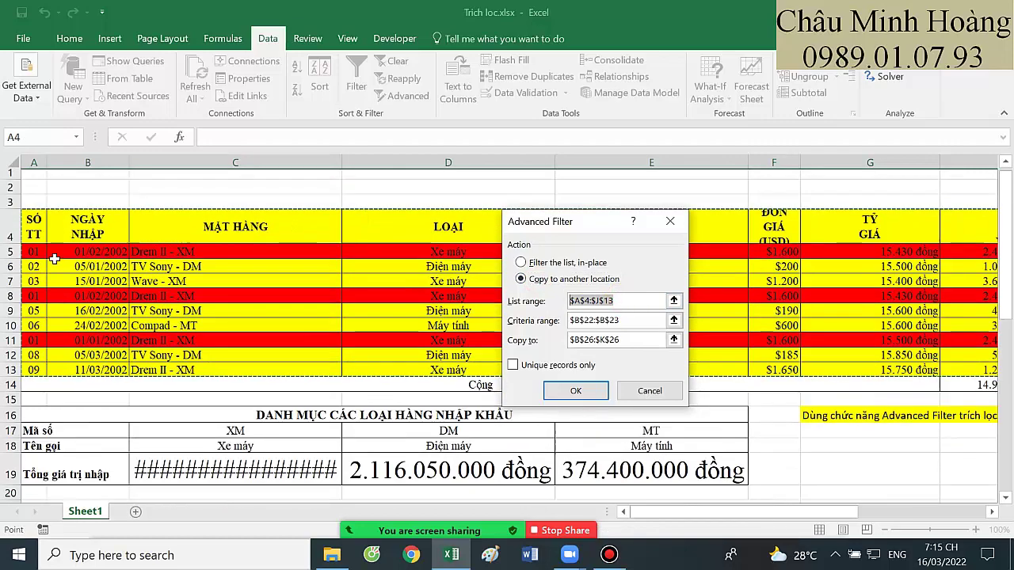
{"action": "left_click_drag", "start_coordinate": [33, 190], "coordinate": [901, 375]}
{"action": "left_click", "coordinate": [632, 321]}
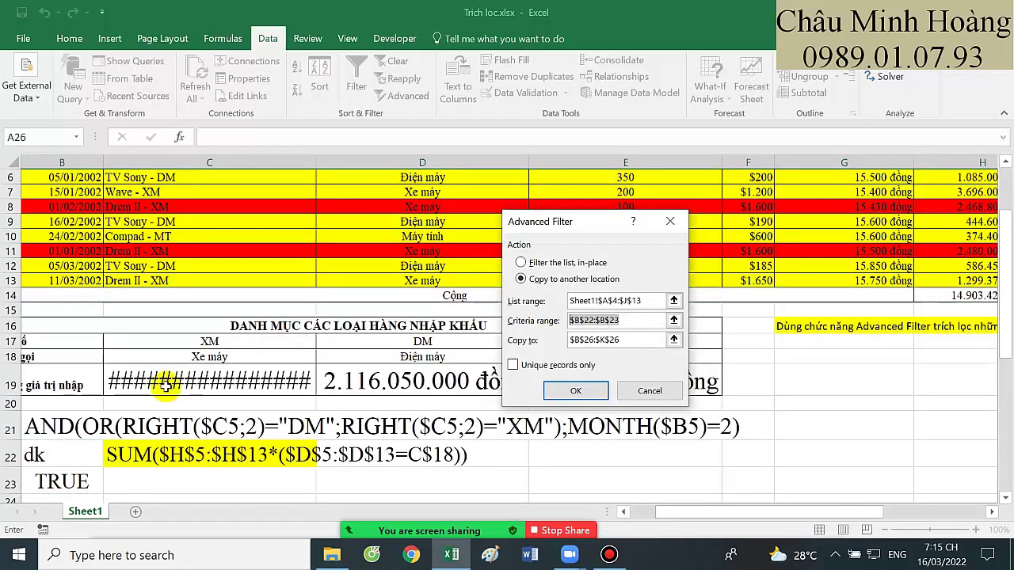
{"action": "scroll", "coordinate": [84, 388], "scroll_direction": "down", "scroll_amount": 2}
{"action": "left_click_drag", "start_coordinate": [80, 367], "coordinate": [79, 393]}
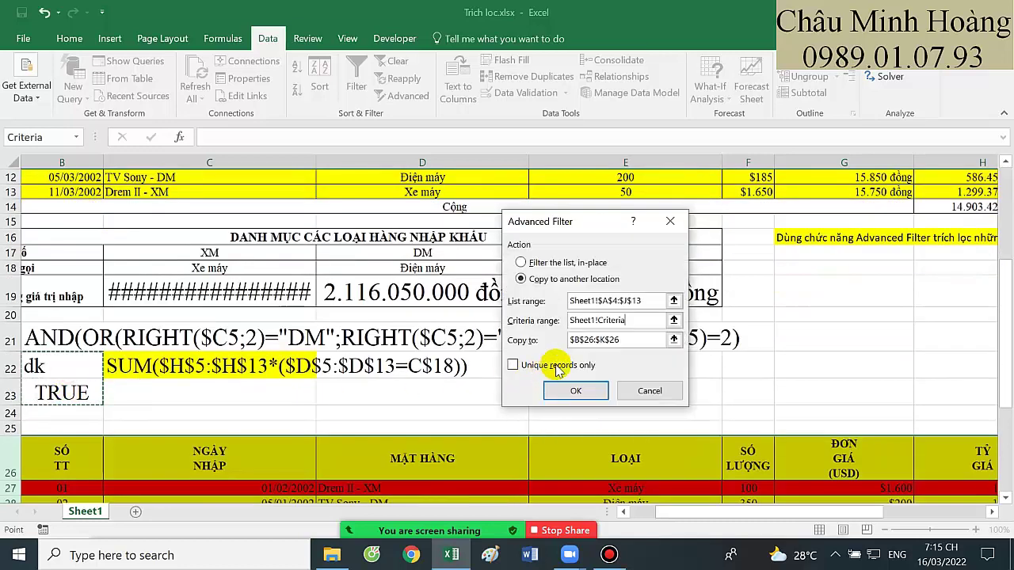
- Direct the filtered output to B34, restrict it to unique records only, and run the filter
{"action": "left_click", "coordinate": [638, 340]}
{"action": "scroll", "coordinate": [422, 325], "scroll_direction": "down", "scroll_amount": 3}
{"action": "left_click", "coordinate": [83, 441]}
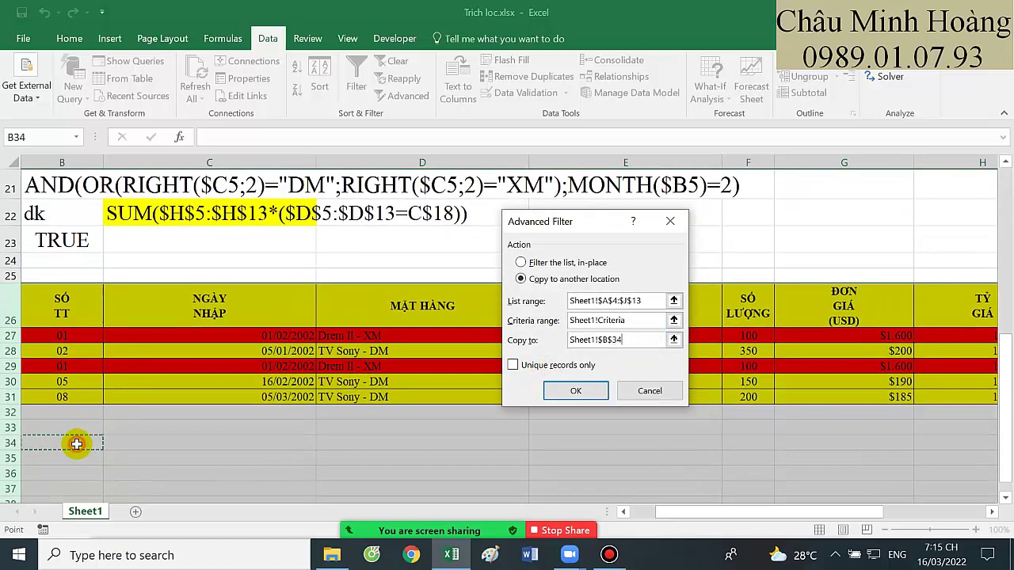
{"action": "left_click", "coordinate": [513, 366]}
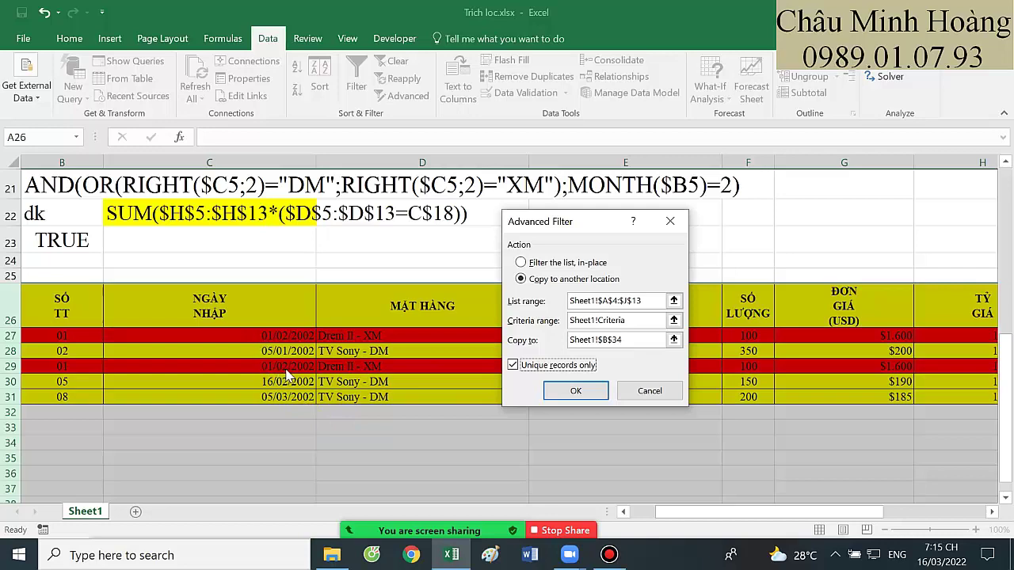
{"action": "left_click", "coordinate": [576, 390]}
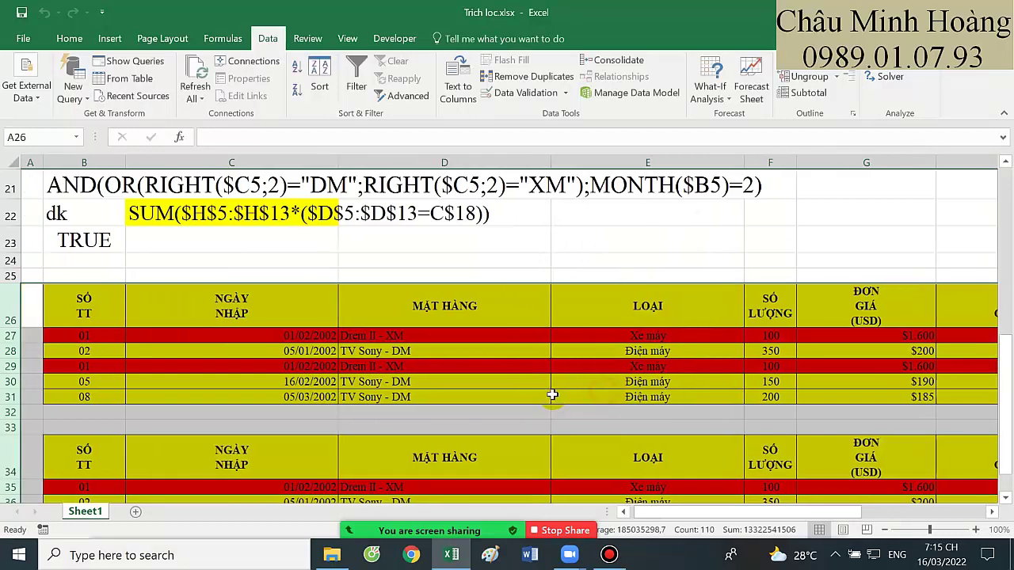
- Compare the unique-records extract at row 34 with the extract at row 26, looking for duplicate records
{"action": "scroll", "coordinate": [374, 396], "scroll_direction": "down", "scroll_amount": 3}
{"action": "left_click_drag", "start_coordinate": [89, 266], "coordinate": [475, 343]}
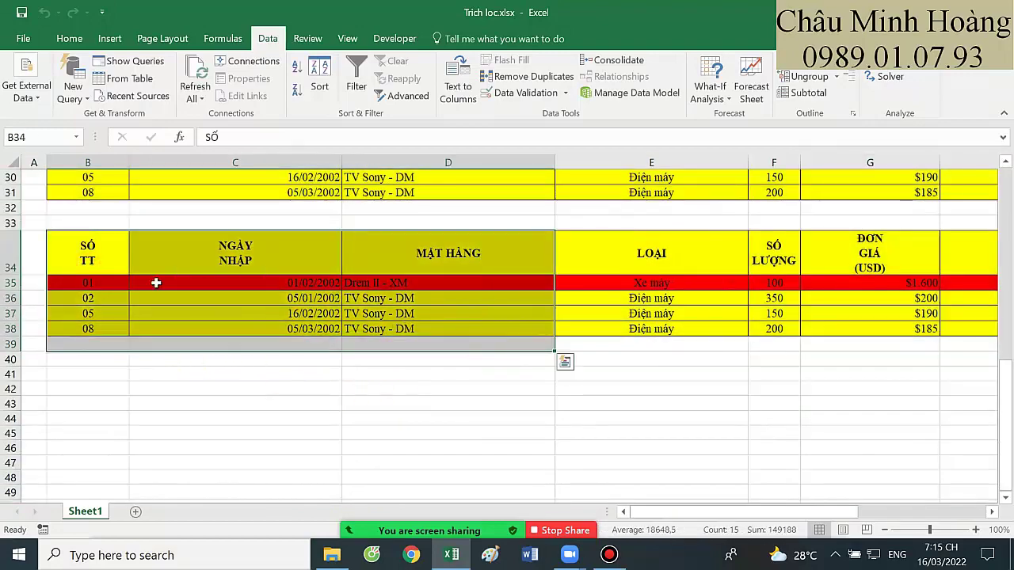
{"action": "left_click_drag", "start_coordinate": [94, 289], "coordinate": [554, 295]}
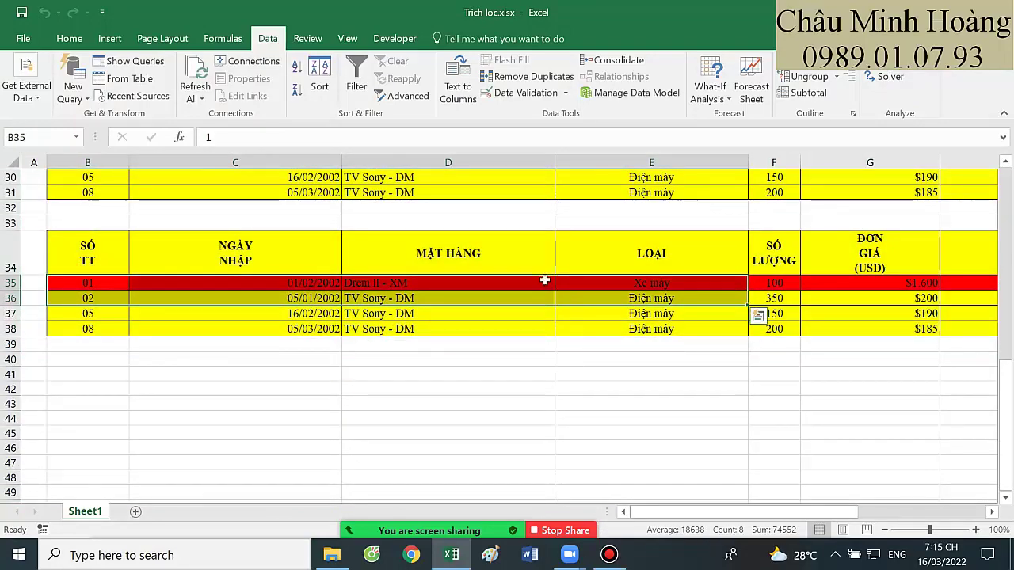
{"action": "scroll", "coordinate": [547, 281], "scroll_direction": "up", "scroll_amount": 1}
{"action": "scroll", "coordinate": [546, 281], "scroll_direction": "up", "scroll_amount": 2}
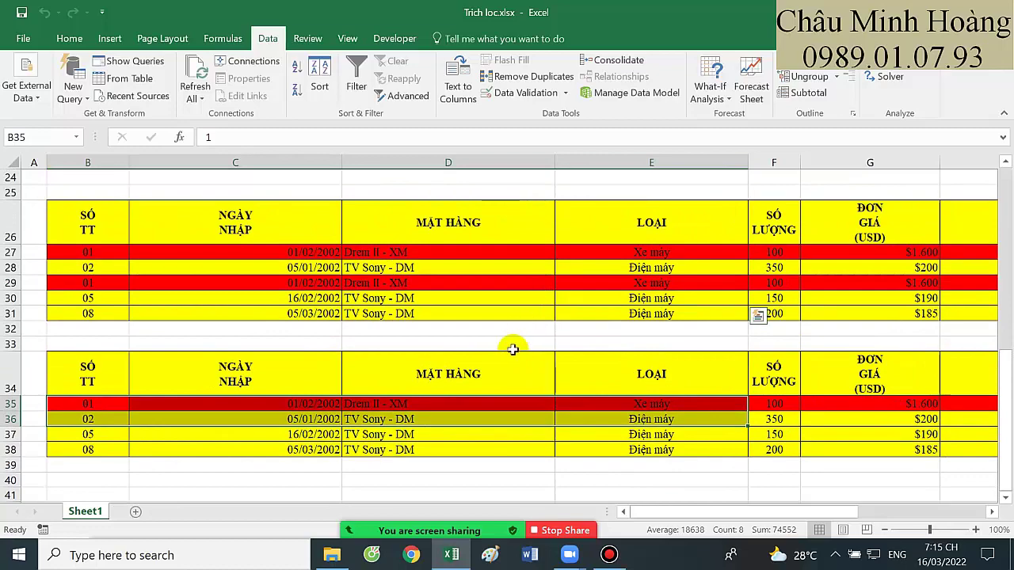
{"action": "scroll", "coordinate": [506, 357], "scroll_direction": "up", "scroll_amount": 1}
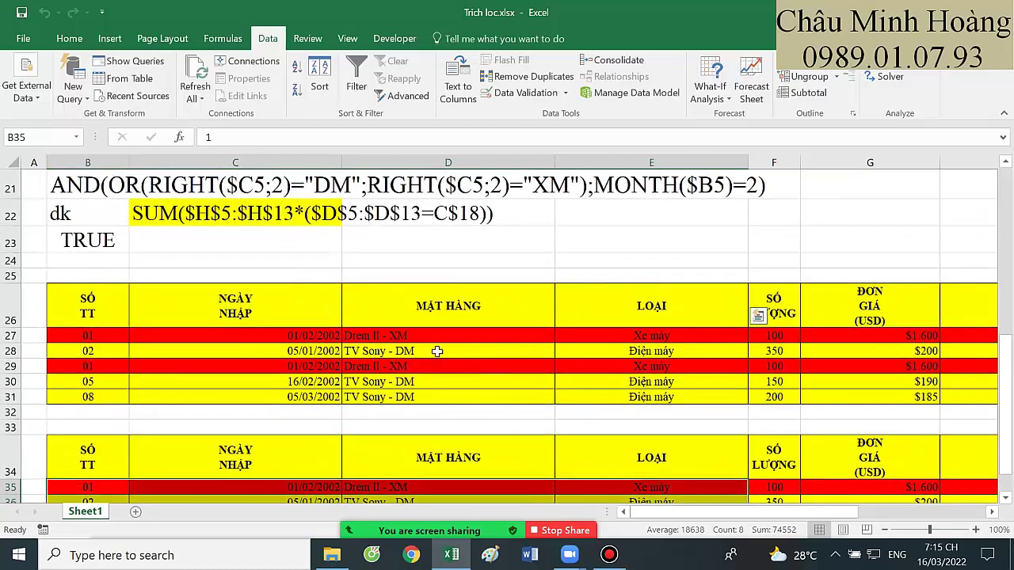
{"action": "left_click", "coordinate": [404, 96]}
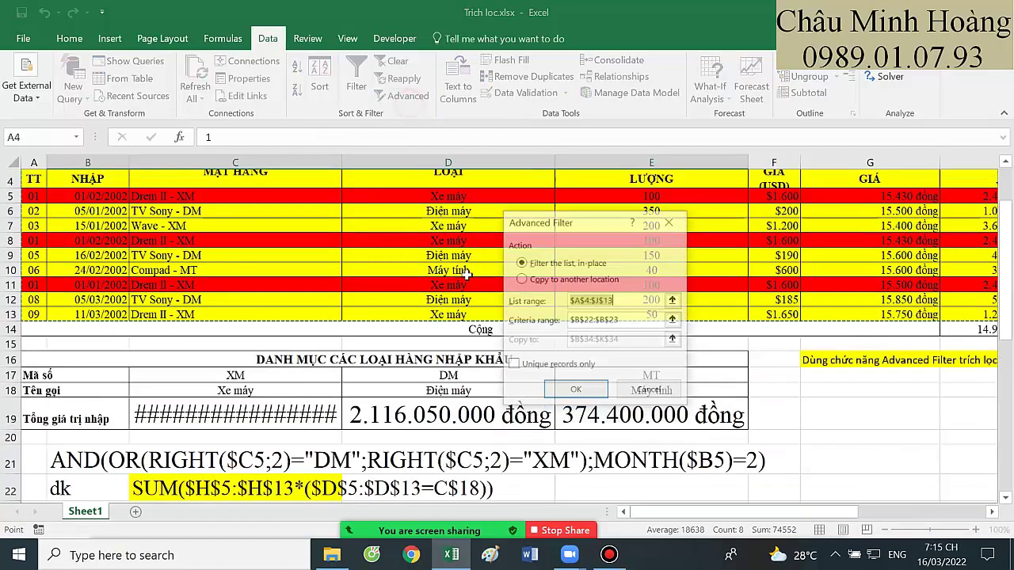
{"action": "left_click", "coordinate": [649, 390]}
- Open the criteria formula in B23 and review its full OR condition against the extract below
{"action": "scroll", "coordinate": [229, 358], "scroll_direction": "down", "scroll_amount": 3}
{"action": "double_click", "coordinate": [109, 377]}
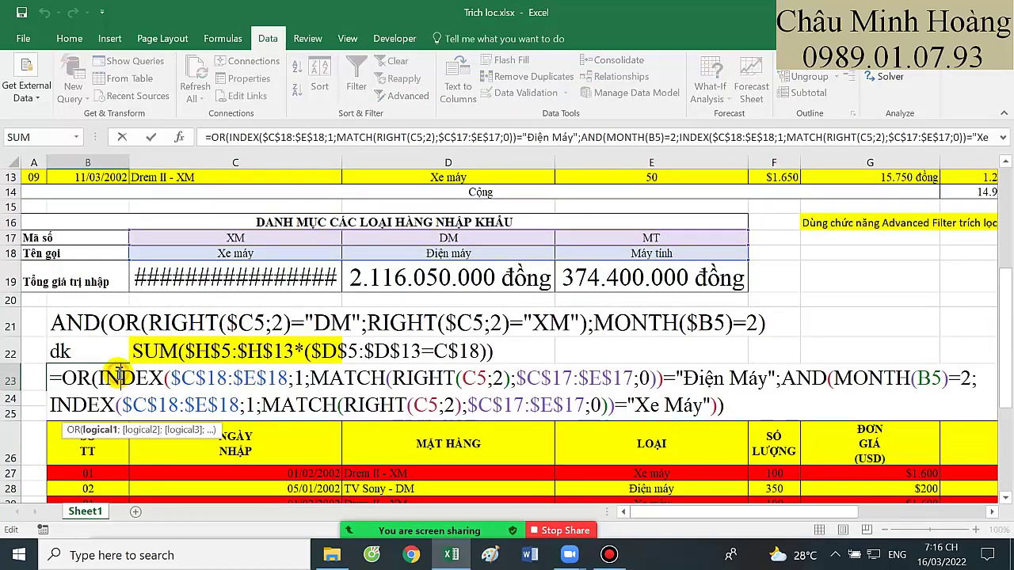
{"action": "left_click_drag", "start_coordinate": [52, 378], "coordinate": [785, 411]}
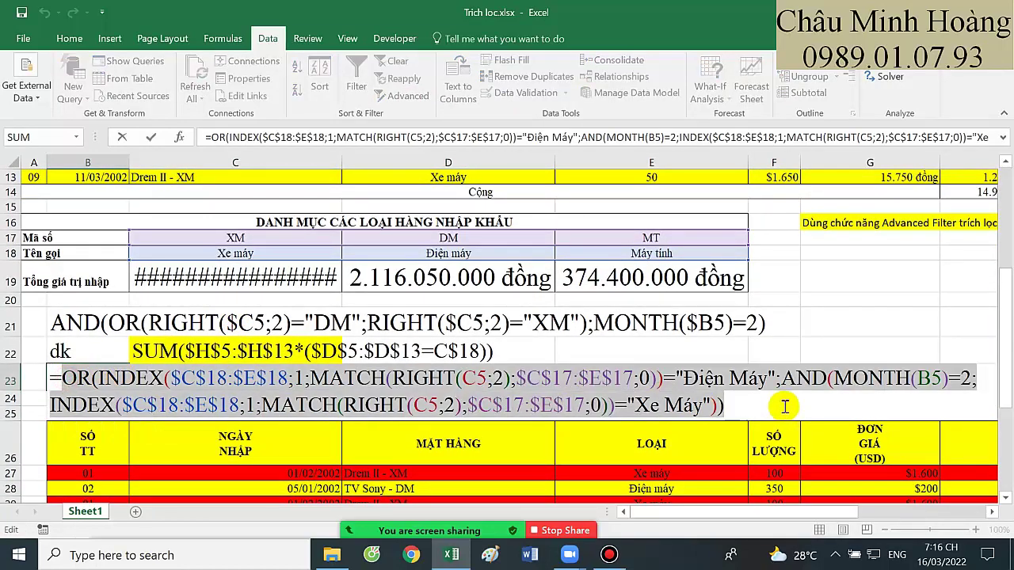
{"action": "scroll", "coordinate": [717, 366], "scroll_direction": "down", "scroll_amount": 1}
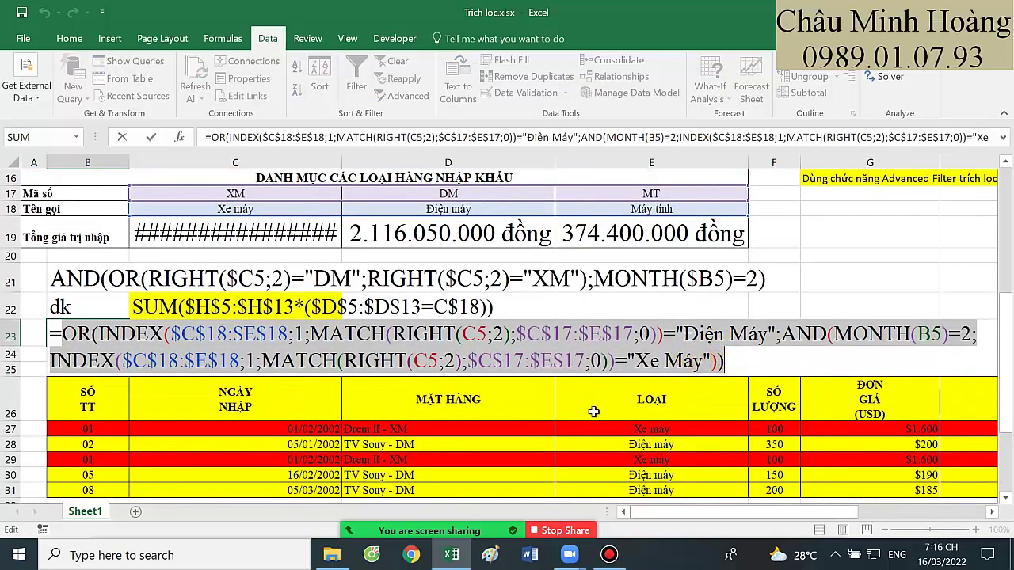
{"action": "mouse_move", "coordinate": [610, 561]}
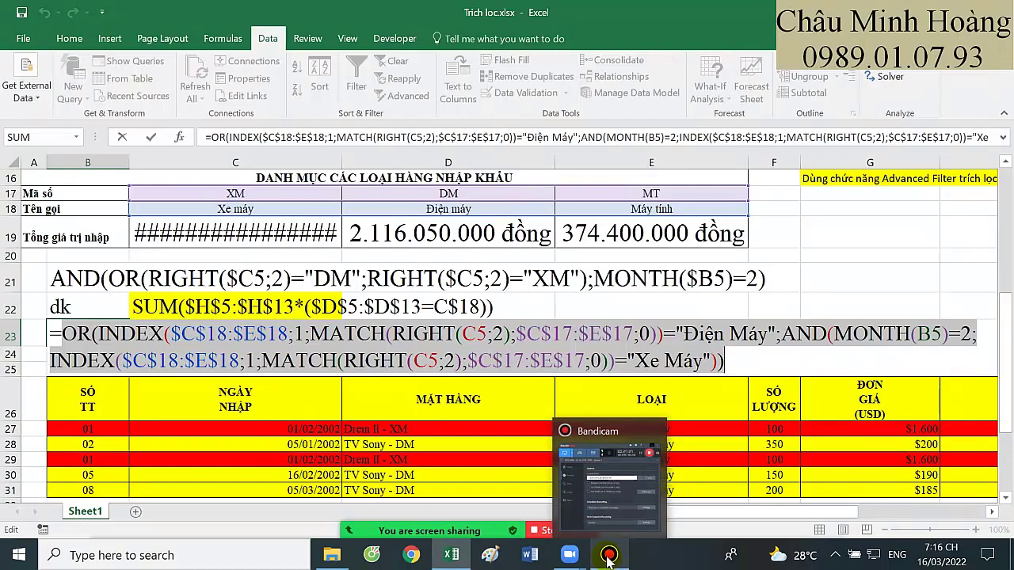
{"action": "left_click", "coordinate": [609, 557]}
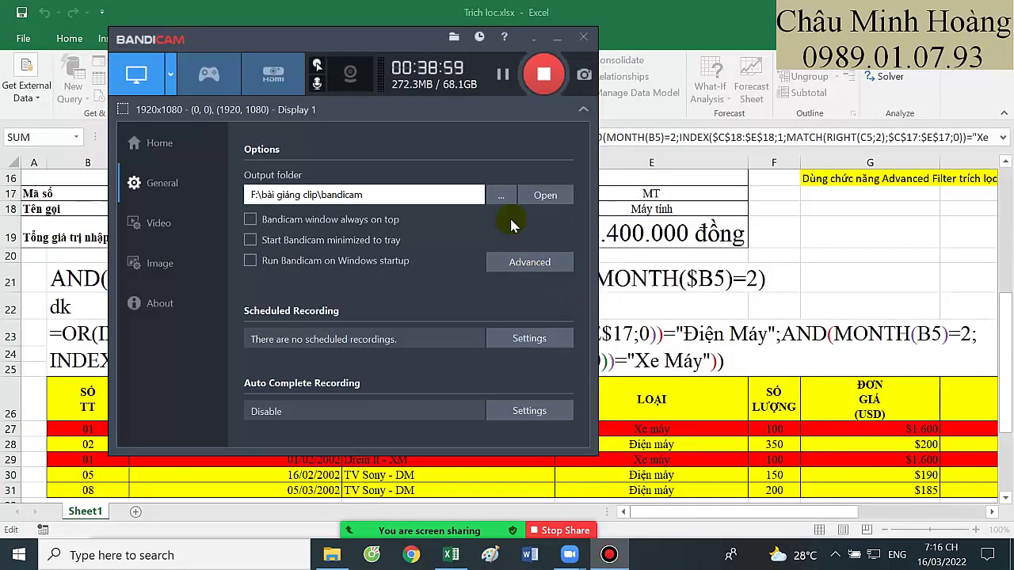
{"action": "left_click", "coordinate": [504, 76]}
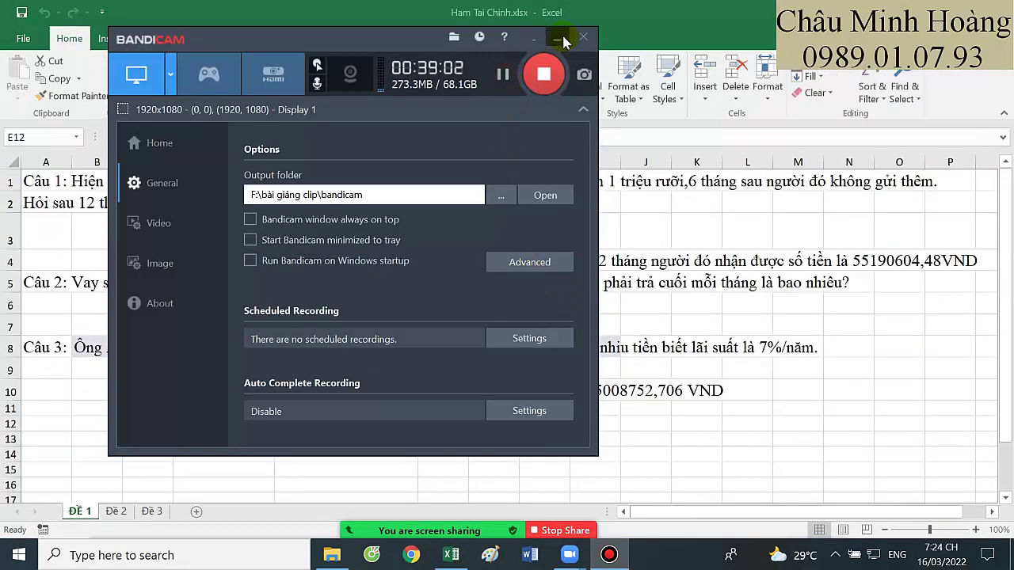
{"action": "left_click", "coordinate": [559, 40]}
- Open the Đề 3 sheet and read the full text of savings problem A in row 1
{"action": "left_click", "coordinate": [152, 511]}
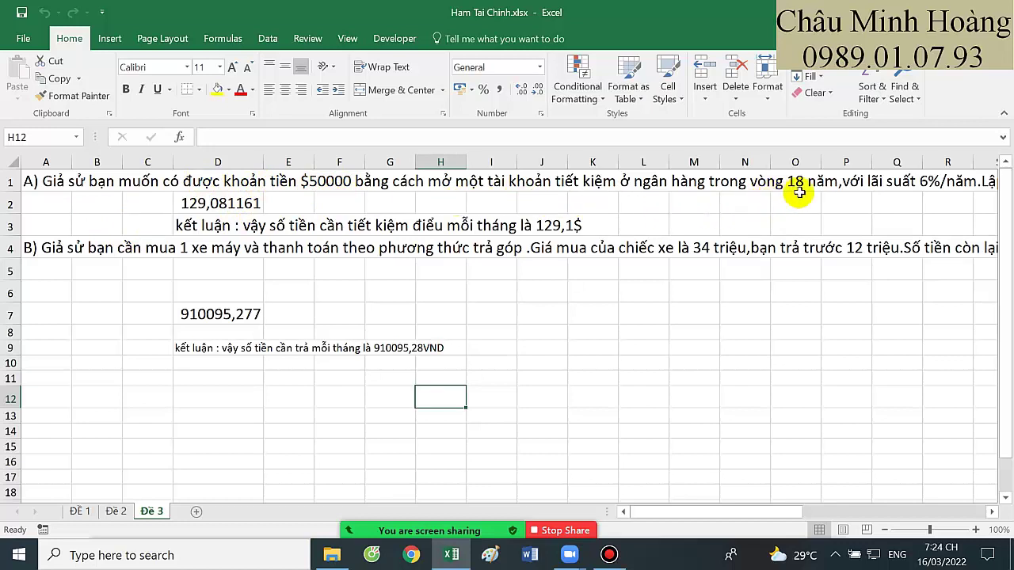
{"action": "left_click_drag", "start_coordinate": [798, 193], "coordinate": [889, 198]}
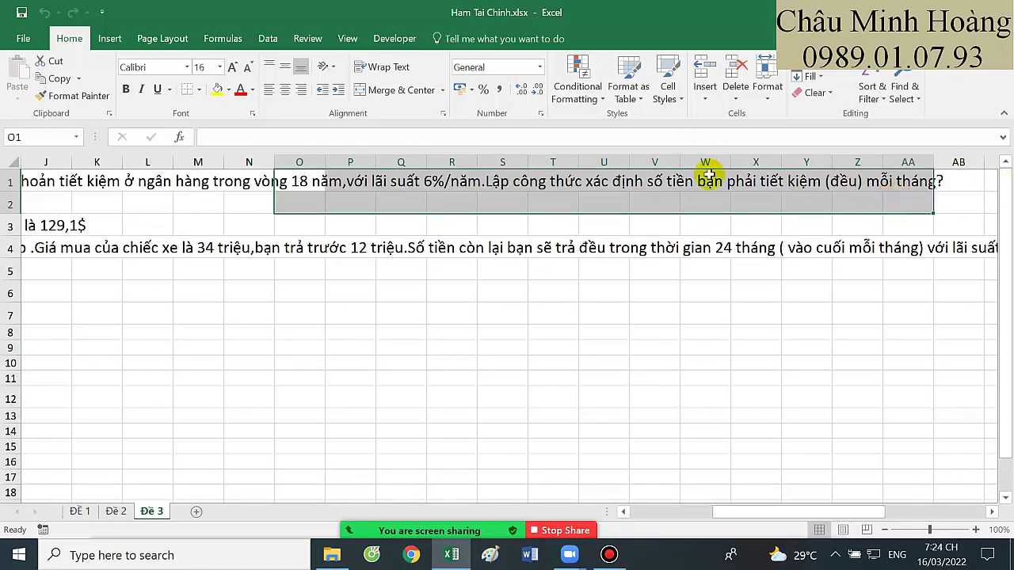
{"action": "left_click_drag", "start_coordinate": [737, 204], "coordinate": [16, 203]}
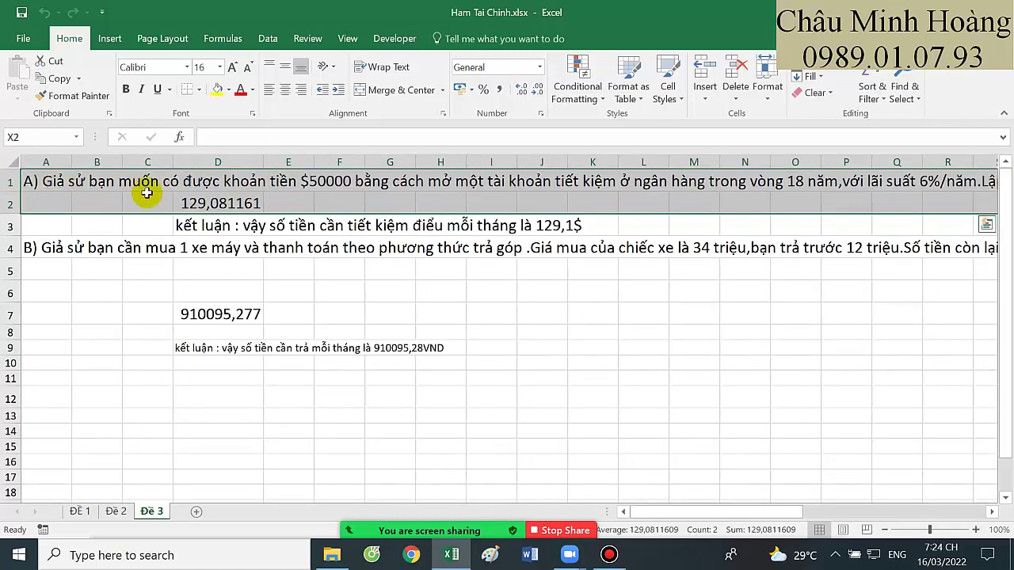
- Format the PMT result in D2 as Times New Roman, size 26
{"action": "left_click", "coordinate": [218, 203]}
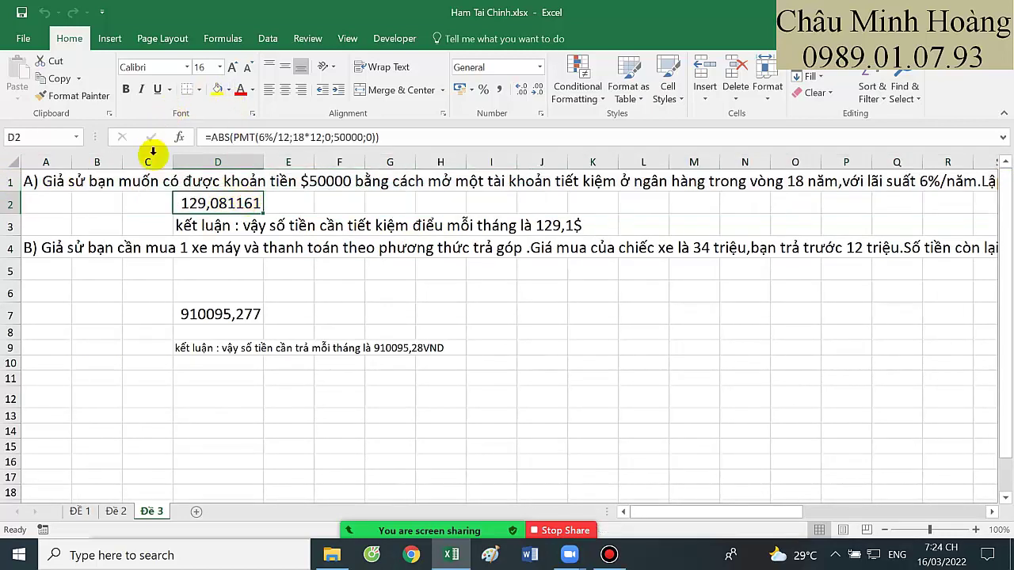
{"action": "type", "text": "Times New Roman"}
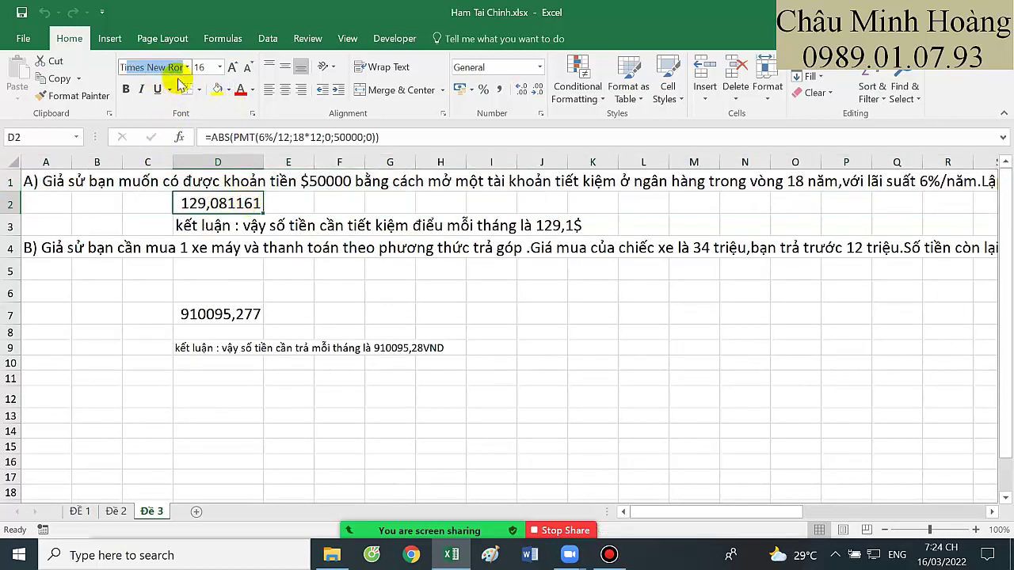
{"action": "key", "text": "Return"}
{"action": "left_click", "coordinate": [219, 67]}
{"action": "left_click", "coordinate": [200, 252]}
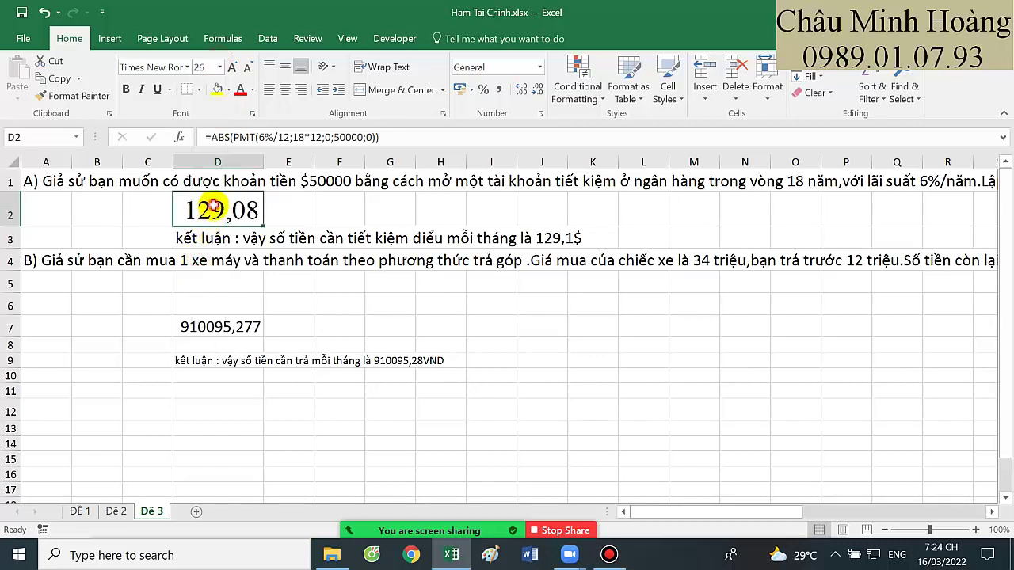
- Open the formula in D2 and examine its PMT rate and number-of-periods arguments, leaving them unmodified
{"action": "double_click", "coordinate": [246, 210]}
{"action": "left_click", "coordinate": [328, 211]}
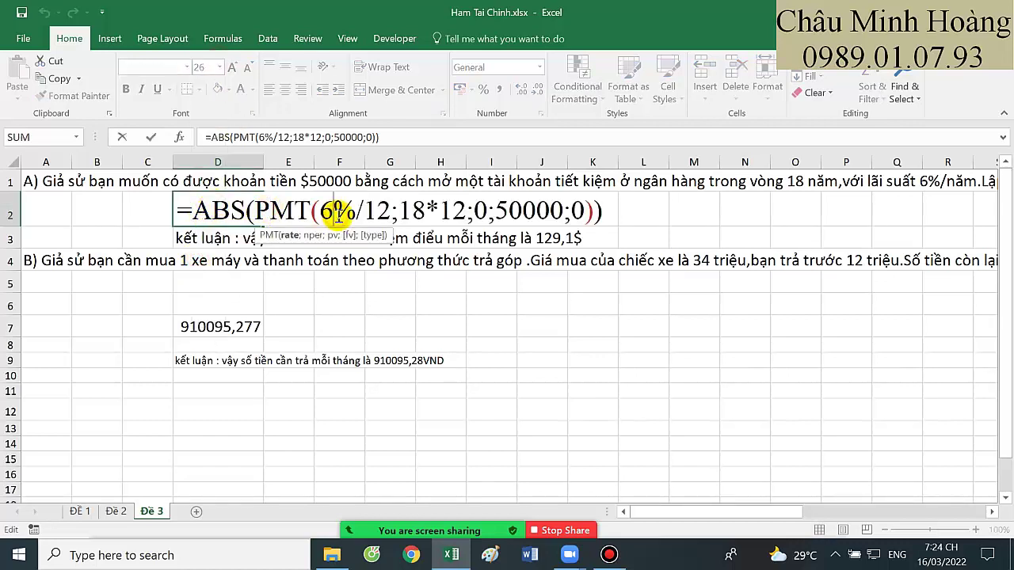
{"action": "left_click_drag", "start_coordinate": [320, 210], "coordinate": [391, 213]}
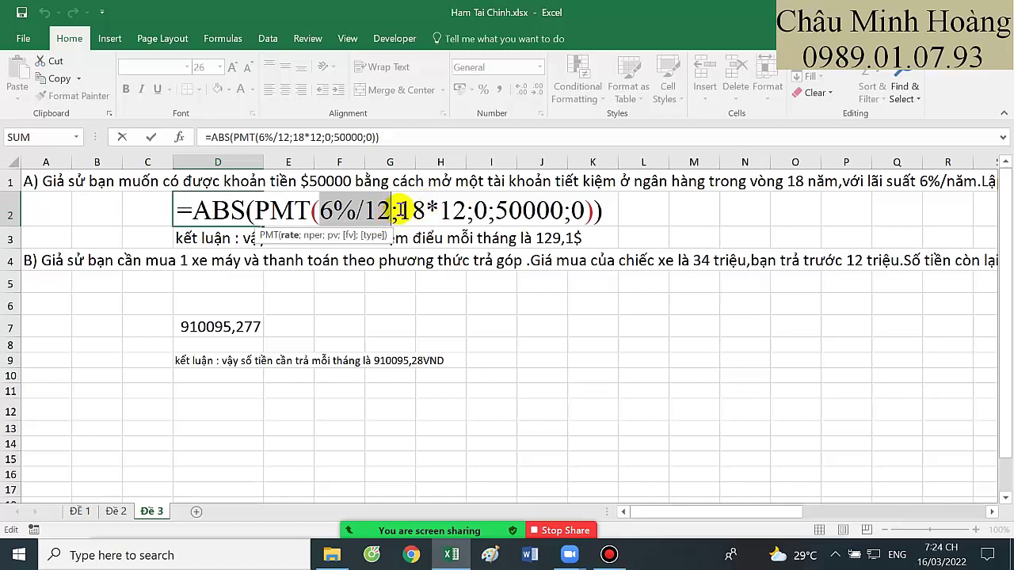
{"action": "left_click_drag", "start_coordinate": [400, 209], "coordinate": [459, 204]}
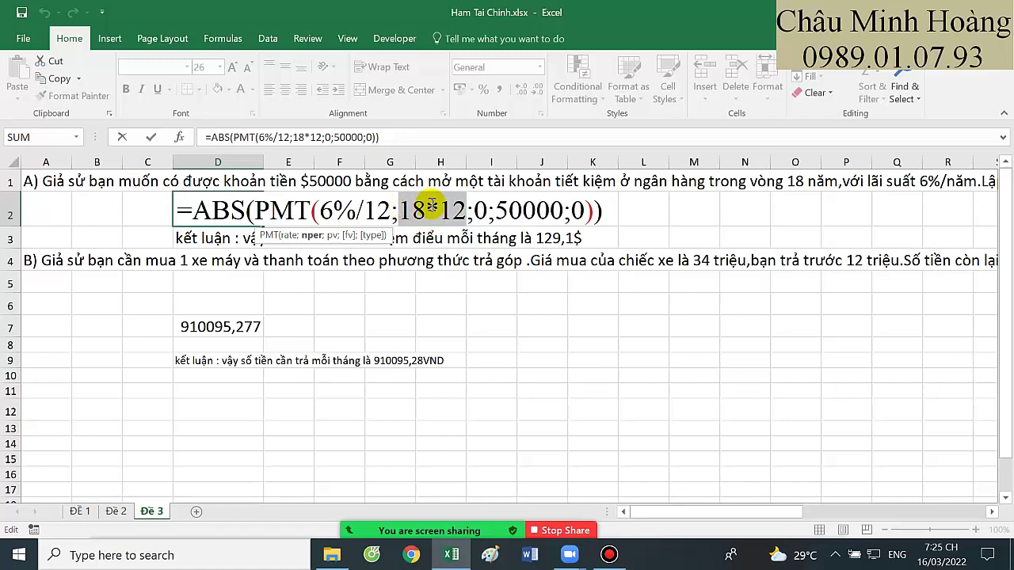
{"action": "key", "text": "Return"}
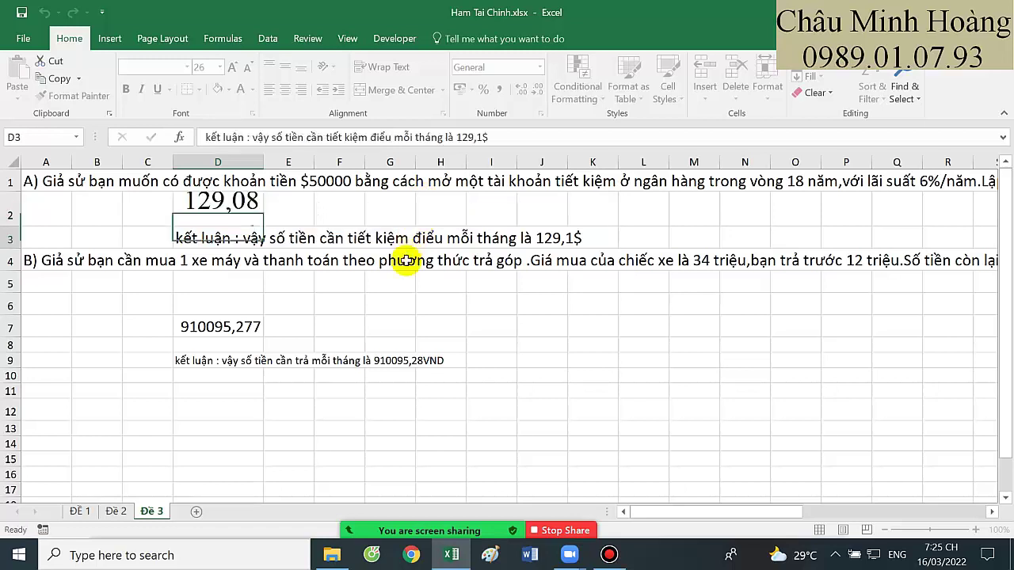
- Calculate the number of monthly savings periods in G5 with =18*12
{"action": "left_click", "coordinate": [390, 283]}
{"action": "type", "text": "=18*12"}
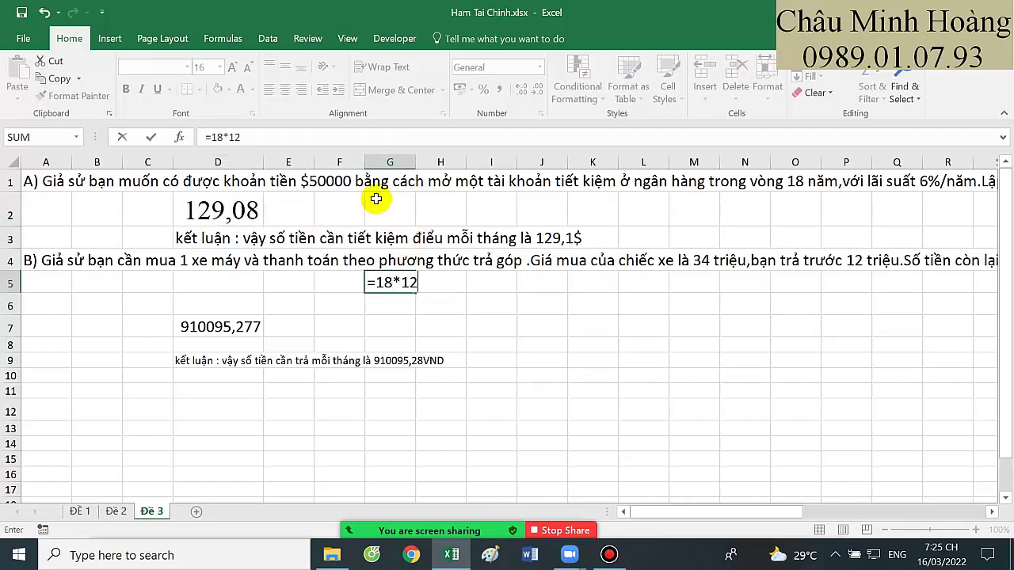
{"action": "key", "text": "Return"}
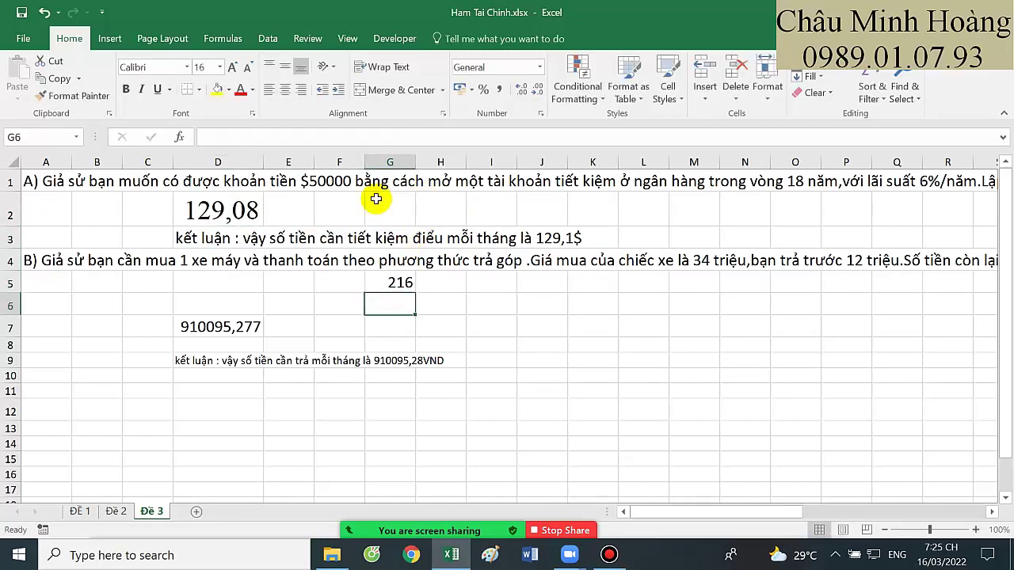
- Reopen the D2 formula and match each PMT argument, from rate through type, to its value
{"action": "double_click", "coordinate": [211, 198]}
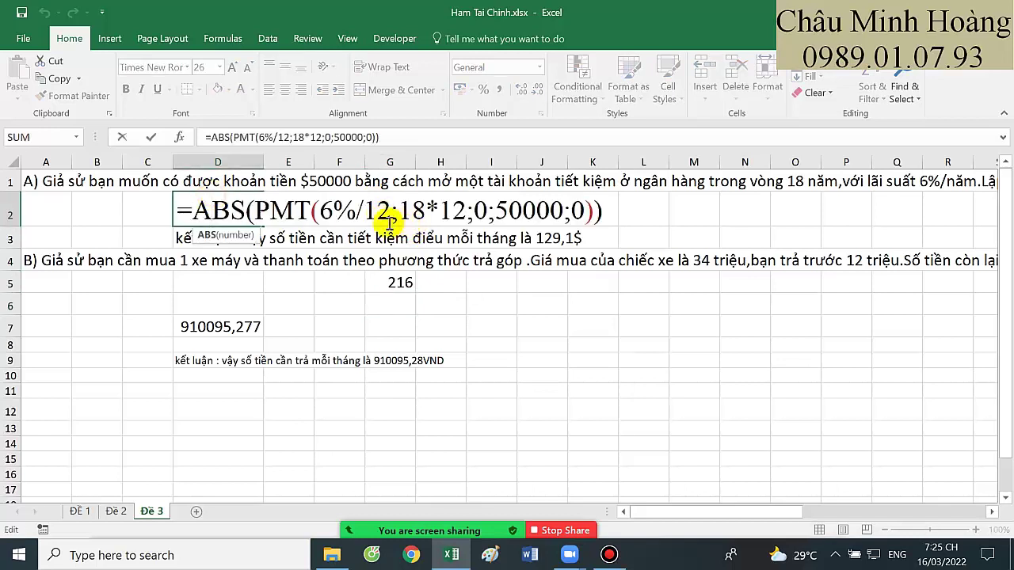
{"action": "left_click_drag", "start_coordinate": [398, 202], "coordinate": [465, 201]}
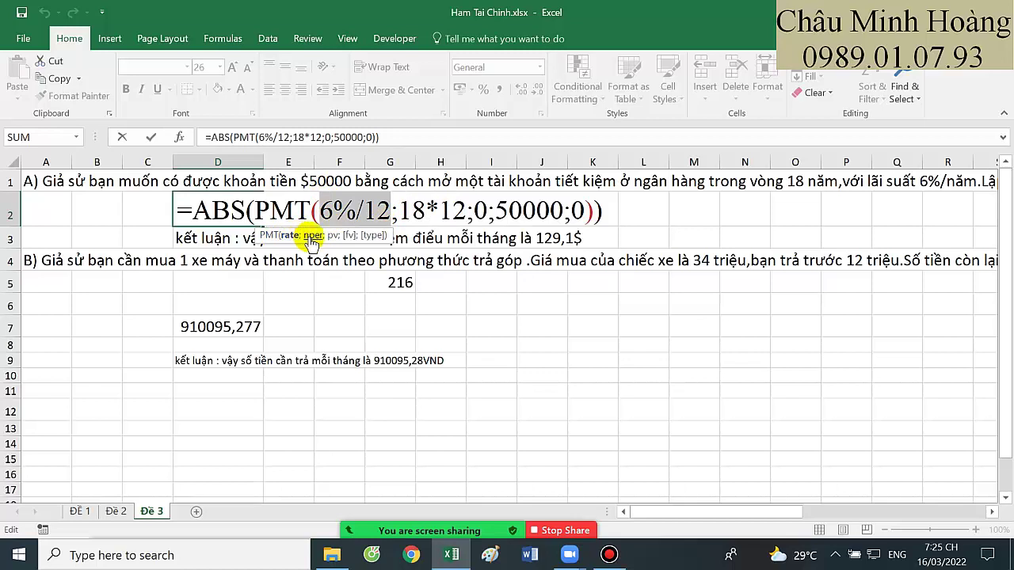
{"action": "left_click", "coordinate": [311, 236]}
{"action": "left_click", "coordinate": [331, 236]}
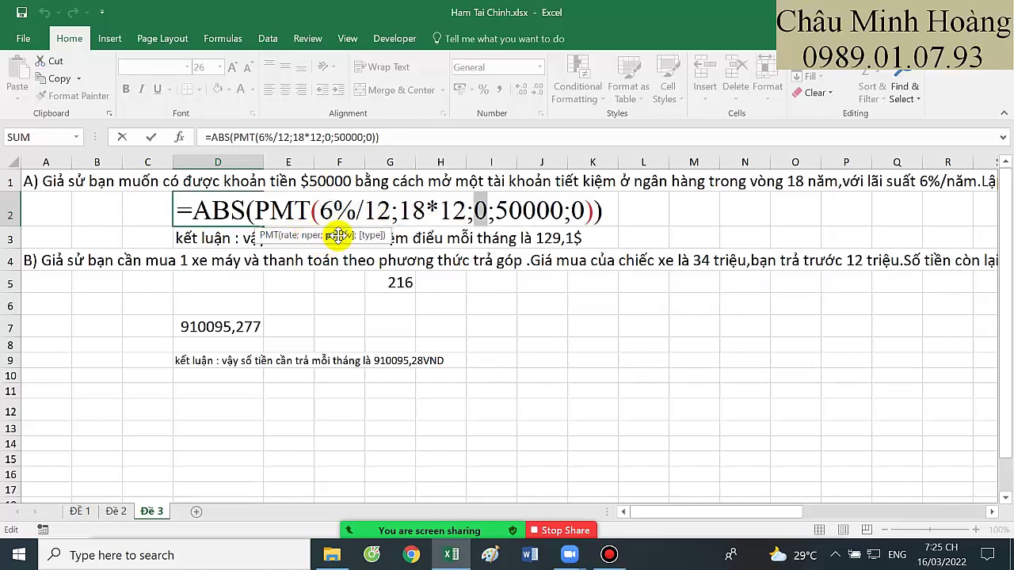
{"action": "left_click", "coordinate": [349, 235]}
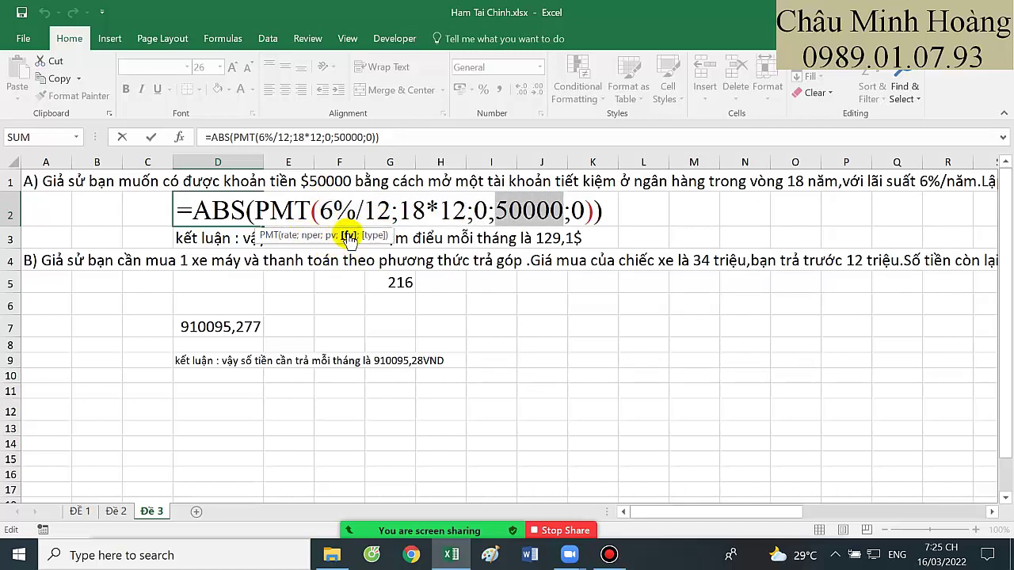
{"action": "left_click", "coordinate": [371, 236]}
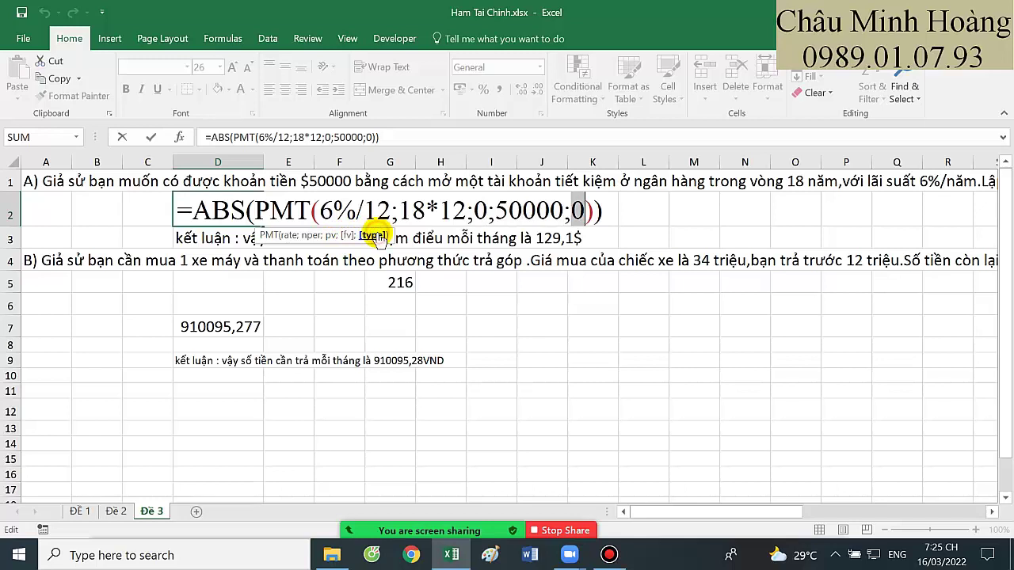
- Remove the leading equals sign from the D2 formula so the cell shows it as text
{"action": "left_click", "coordinate": [176, 213]}
{"action": "key", "text": "Delete"}
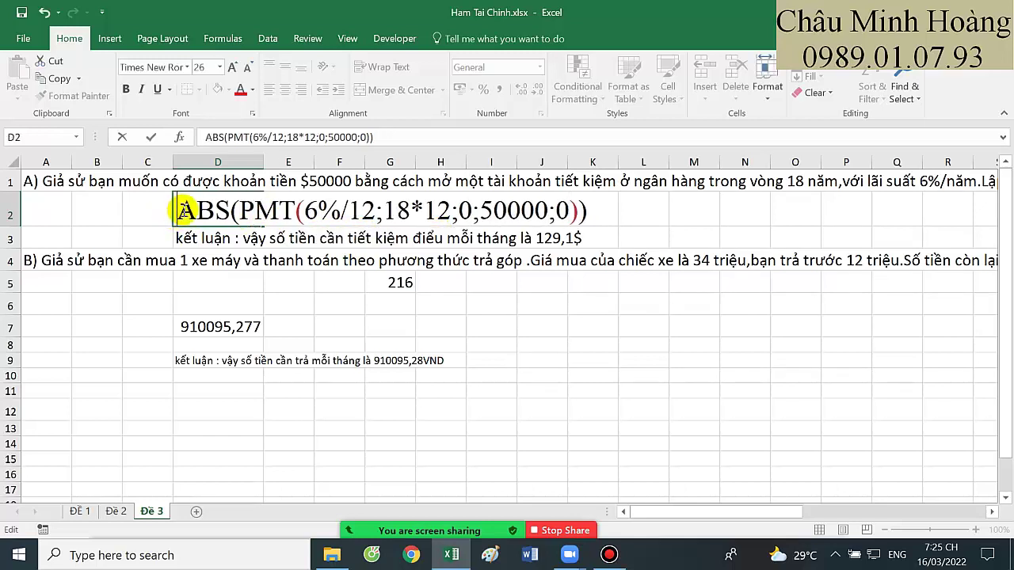
{"action": "key", "text": "Return"}
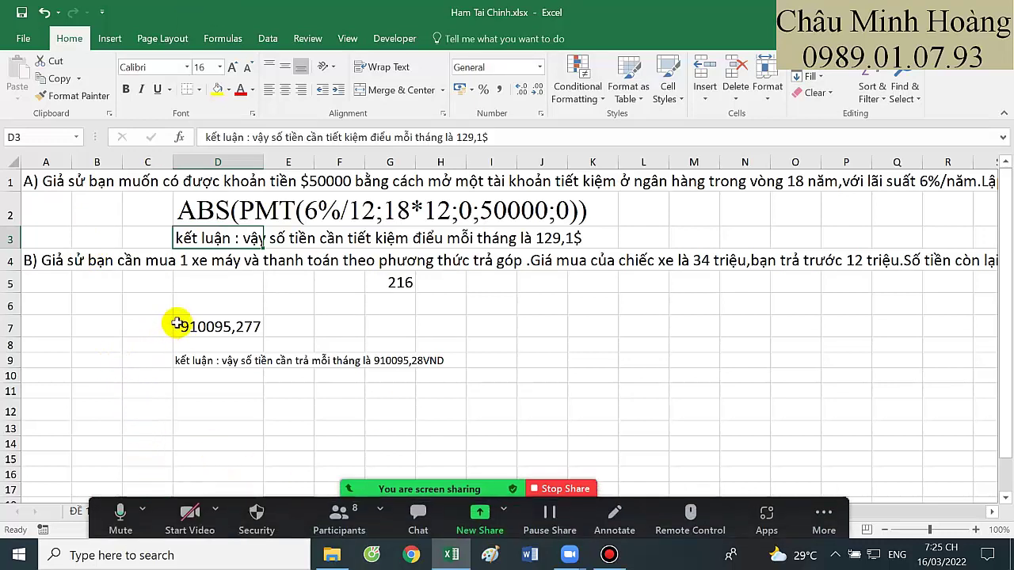
- Read the opening part of motorbike instalment problem B in row 4
{"action": "left_click_drag", "start_coordinate": [62, 262], "coordinate": [727, 268]}
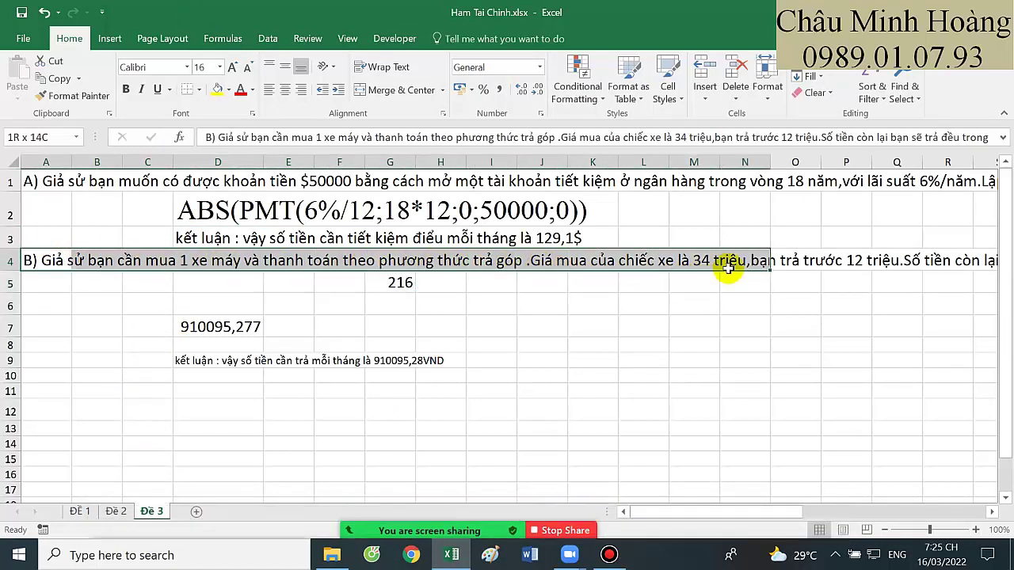
{"action": "left_click_drag", "start_coordinate": [727, 268], "coordinate": [727, 268]}
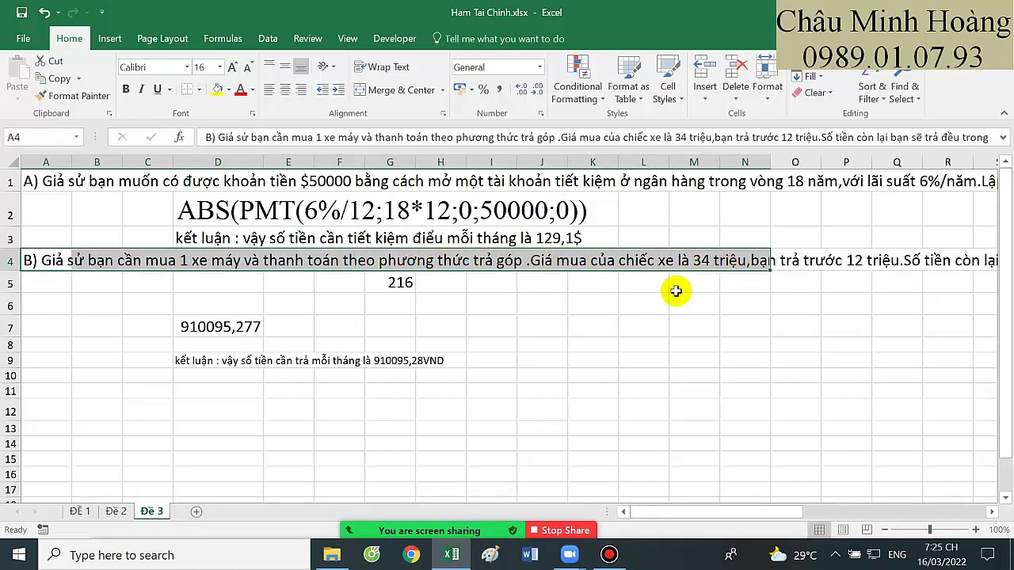
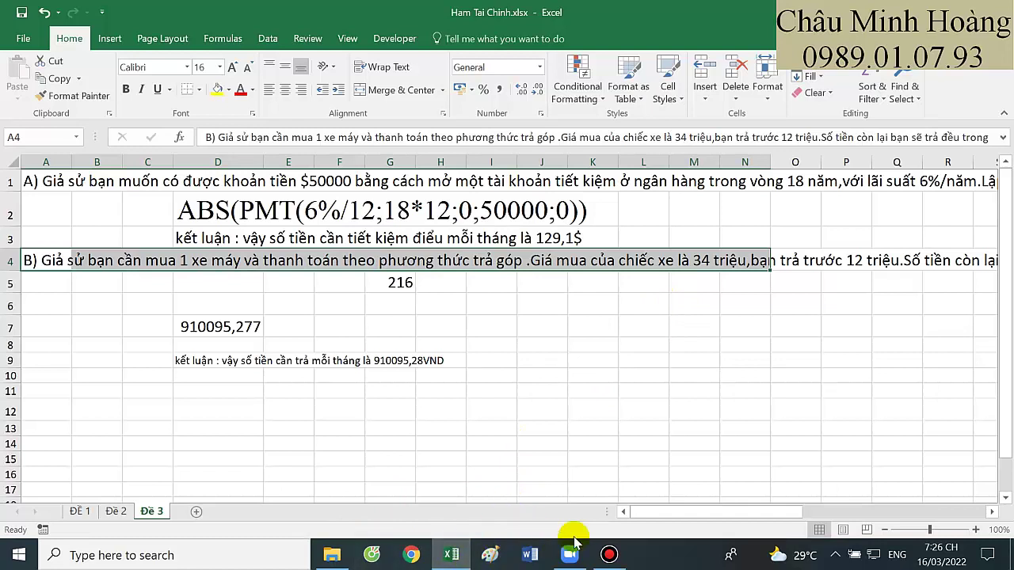
{"action": "left_click", "coordinate": [569, 554]}
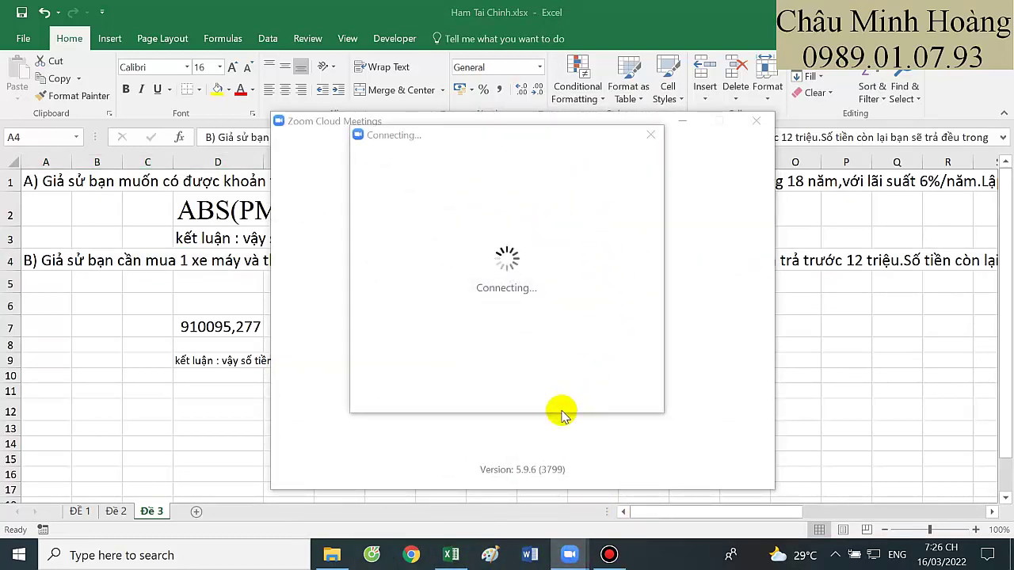
{"action": "left_click", "coordinate": [609, 556]}
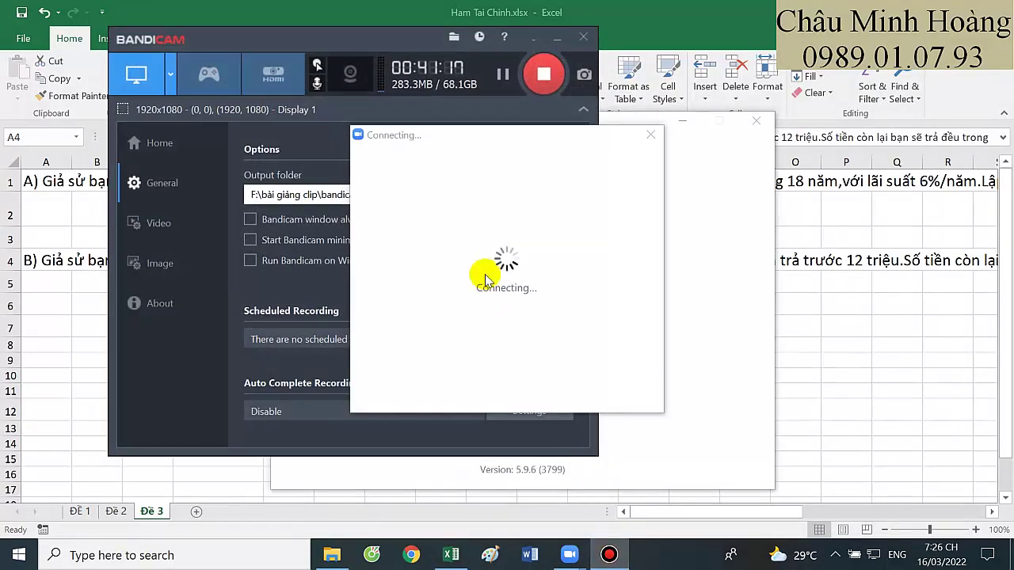
{"action": "left_click", "coordinate": [557, 38]}
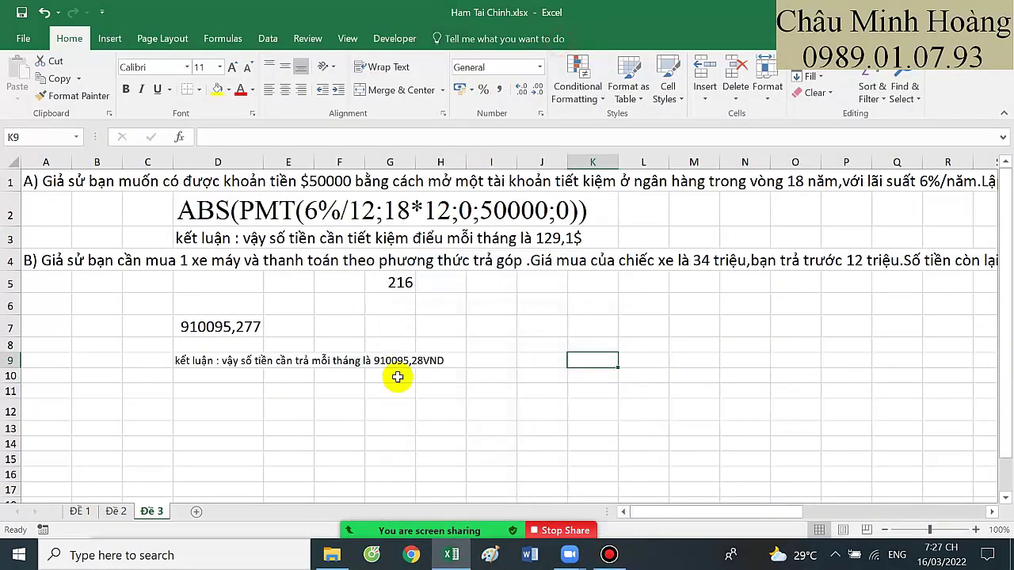
{"action": "left_click", "coordinate": [428, 405]}
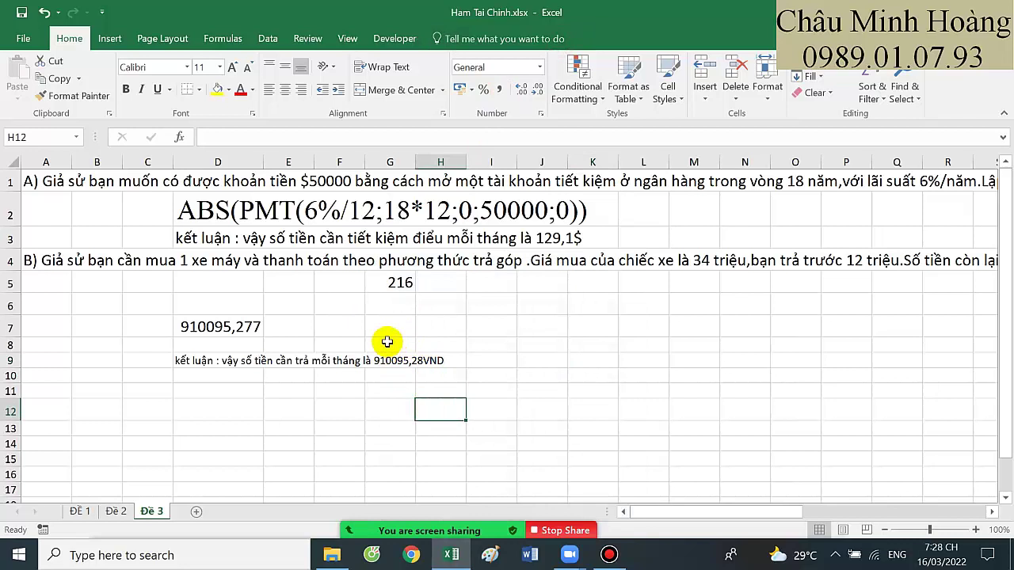
{"action": "left_click", "coordinate": [148, 404]}
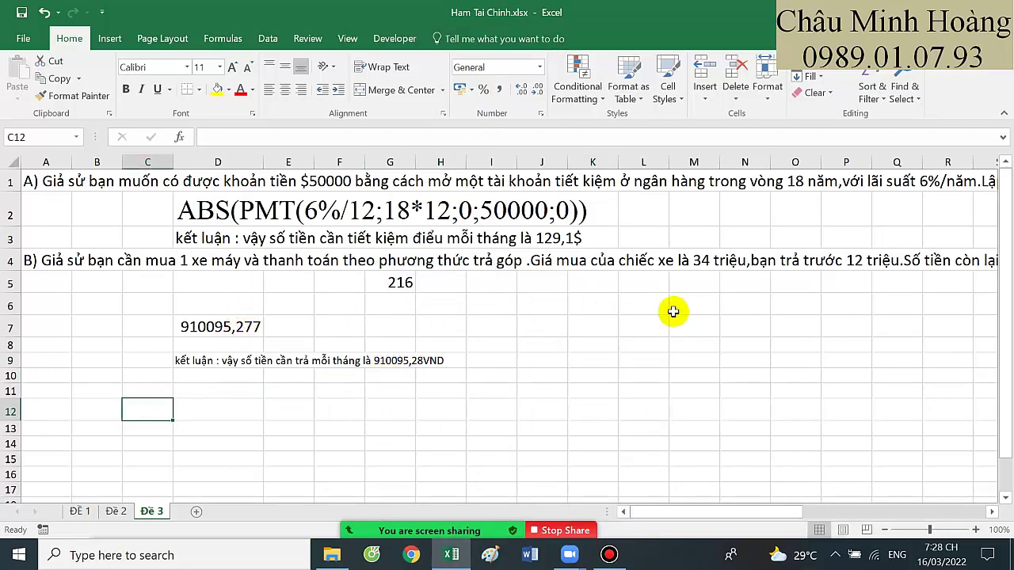
- Read the rest of problem B in row 4, covering the down payment, repayment term and interest rate
{"action": "left_click_drag", "start_coordinate": [590, 317], "coordinate": [751, 315]}
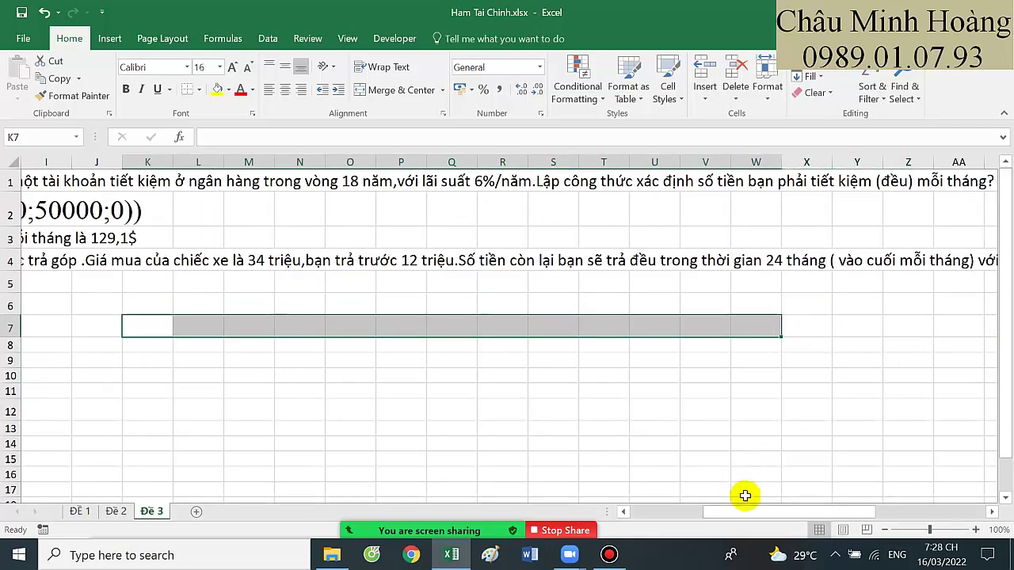
{"action": "left_click_drag", "start_coordinate": [746, 511], "coordinate": [407, 464]}
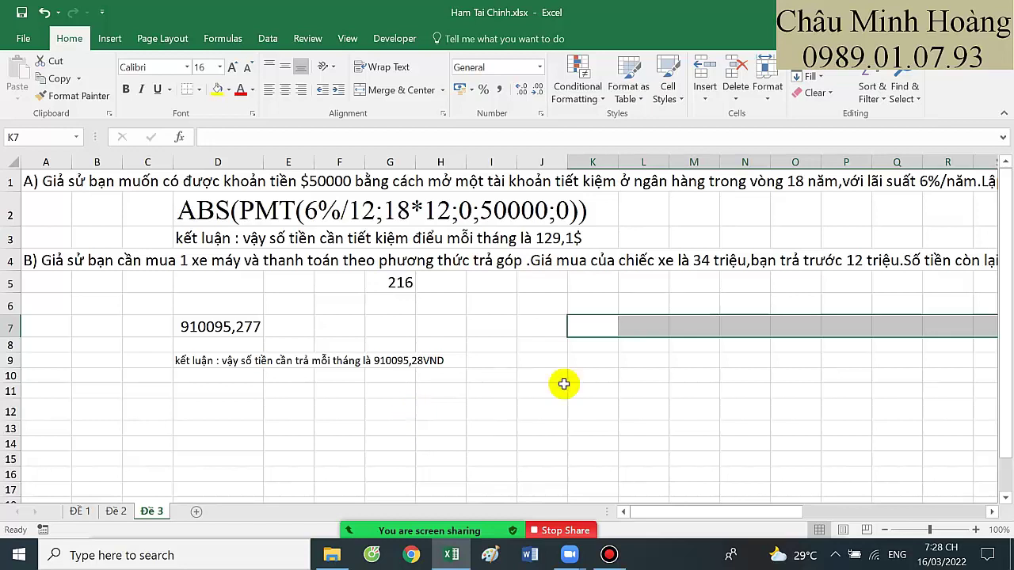
{"action": "left_click_drag", "start_coordinate": [936, 263], "coordinate": [871, 258]}
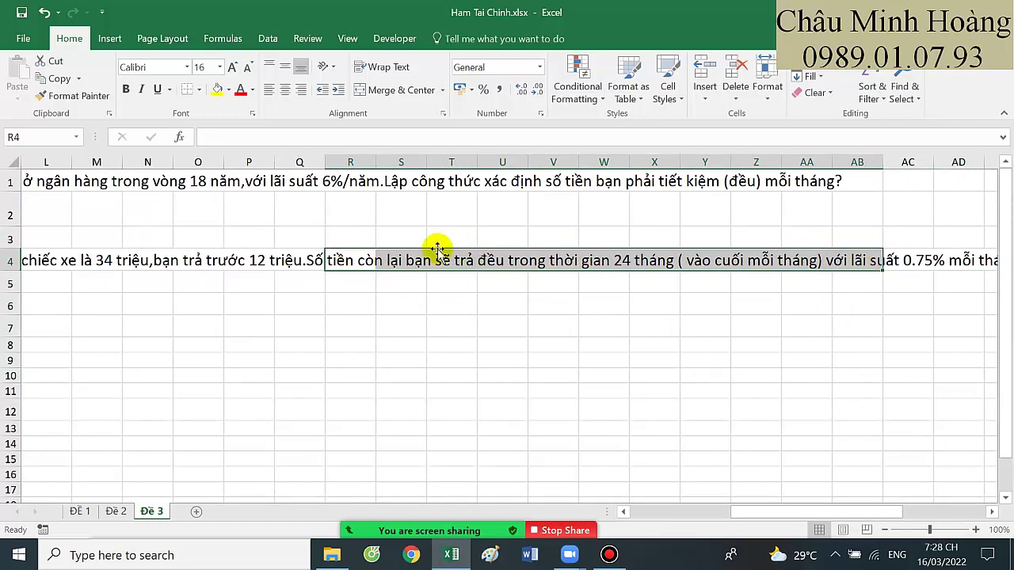
{"action": "left_click_drag", "start_coordinate": [478, 325], "coordinate": [3, 331]}
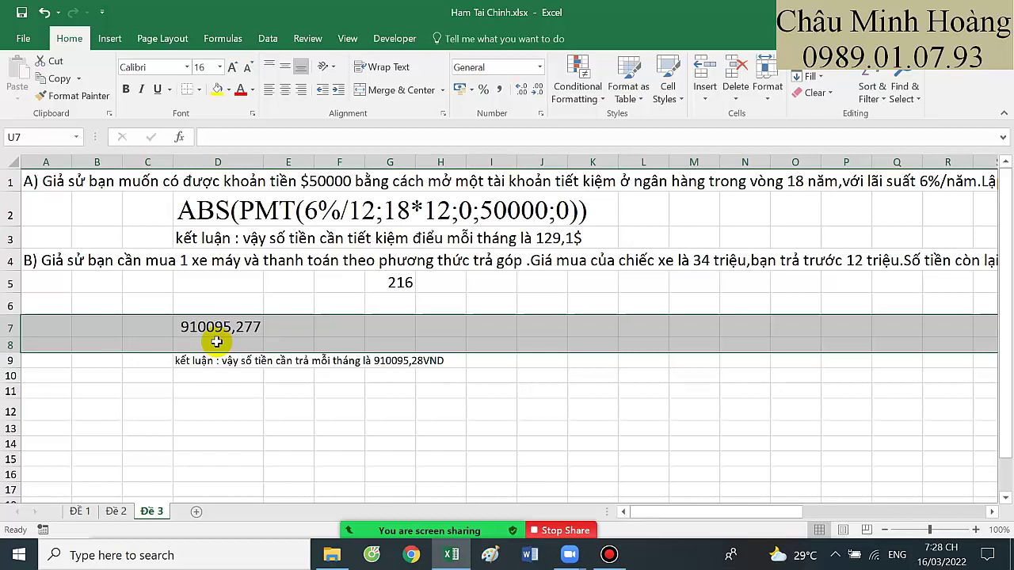
- Format the instalment result in D7 as Times New Roman, size 28
{"action": "left_click", "coordinate": [190, 331]}
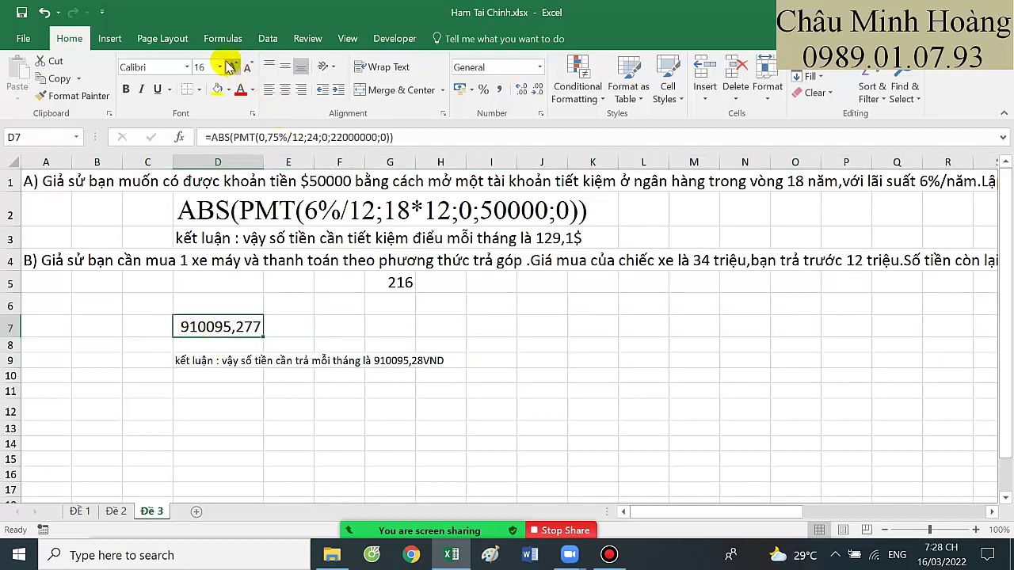
{"action": "left_click", "coordinate": [220, 67]}
{"action": "left_click", "coordinate": [199, 284]}
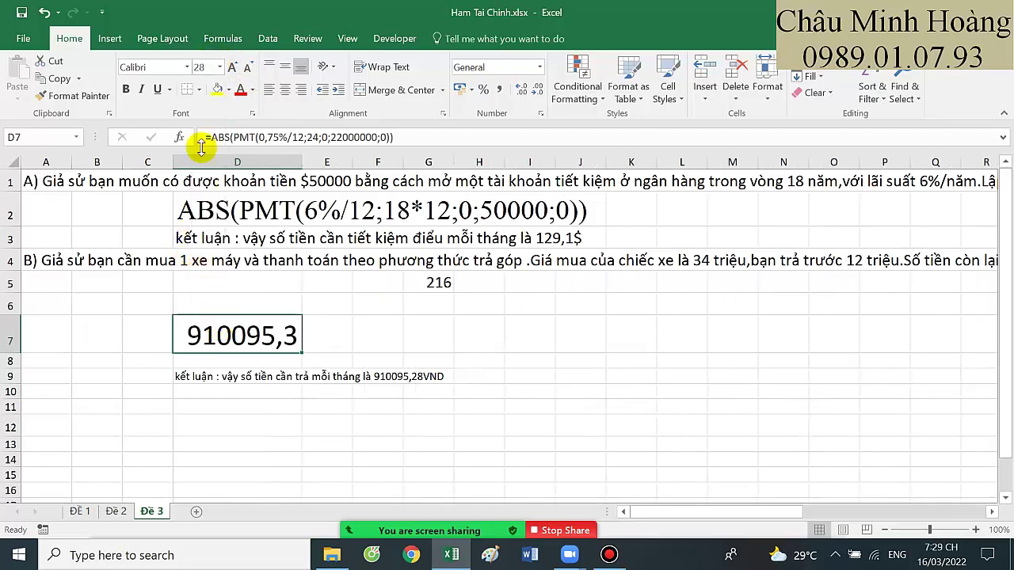
{"action": "left_click", "coordinate": [159, 65]}
{"action": "type", "text": "Times New Roman"}
{"action": "key", "text": "Return"}
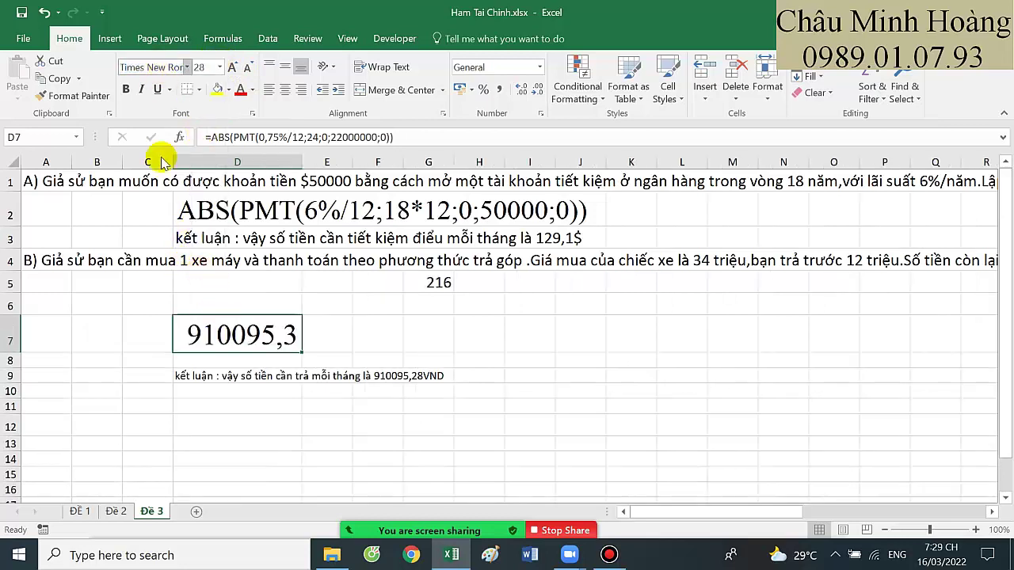
- Check problem B's monthly interest rate and remove the /12 after 0,75% in the D7 PMT formula
{"action": "double_click", "coordinate": [258, 336]}
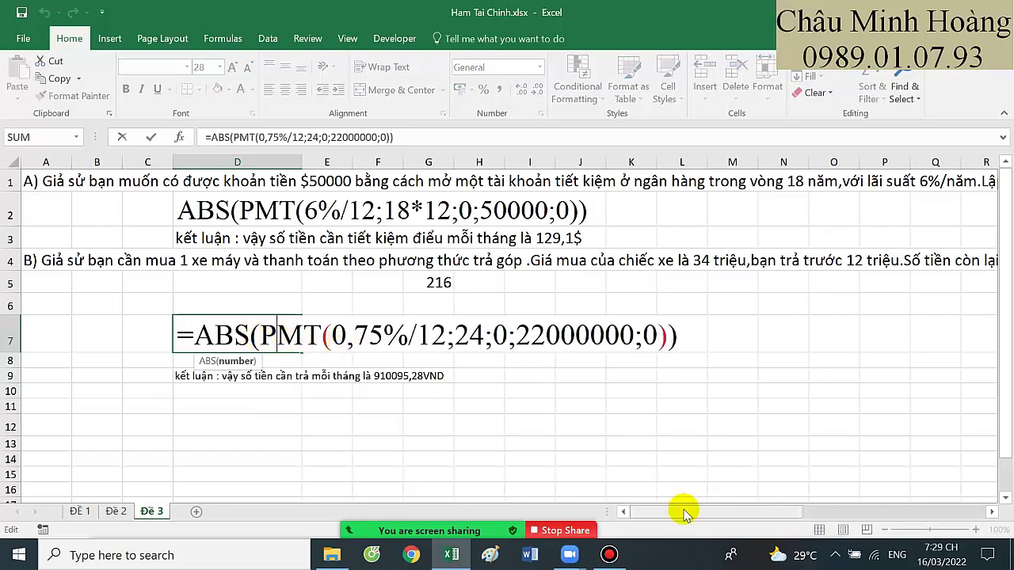
{"action": "left_click_drag", "start_coordinate": [696, 512], "coordinate": [489, 530]}
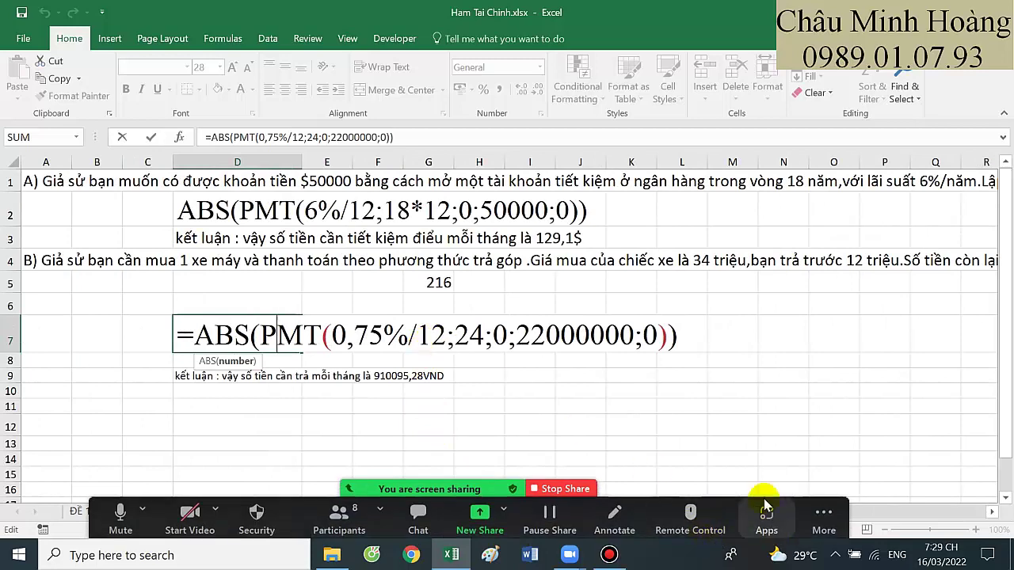
{"action": "left_click", "coordinate": [964, 513]}
{"action": "left_click", "coordinate": [965, 513]}
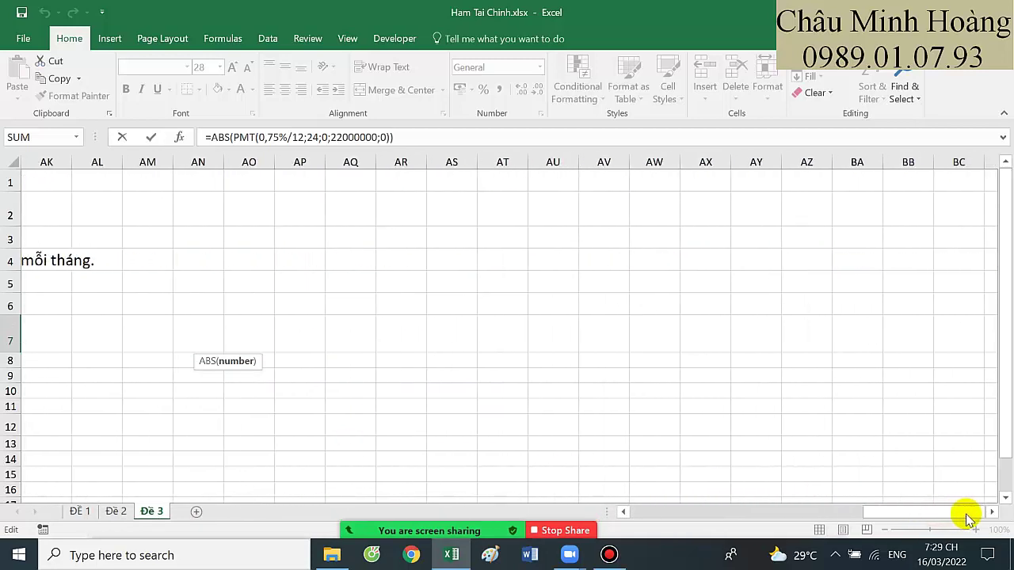
{"action": "left_click_drag", "start_coordinate": [883, 516], "coordinate": [747, 513]}
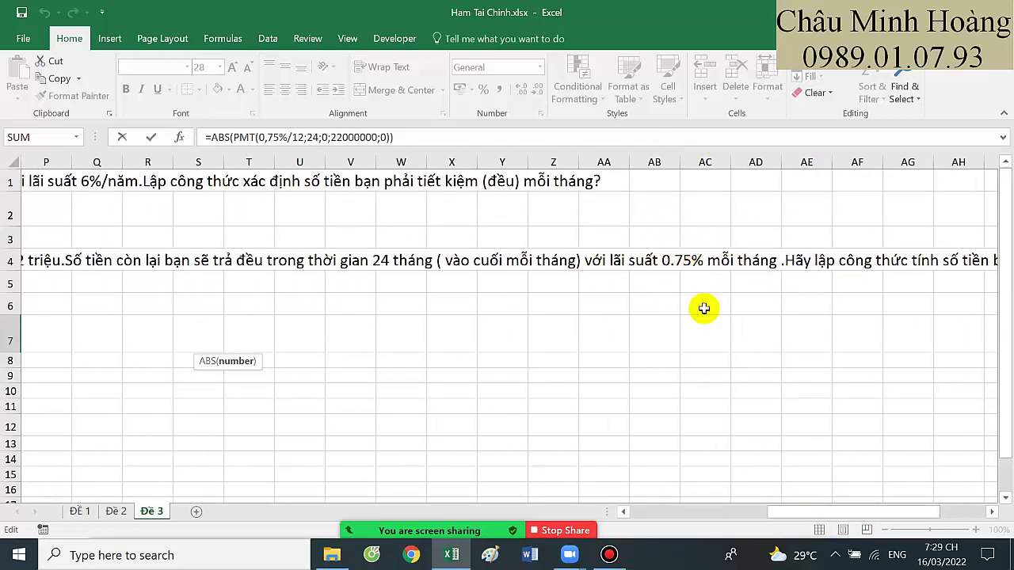
{"action": "left_click_drag", "start_coordinate": [780, 516], "coordinate": [446, 336]}
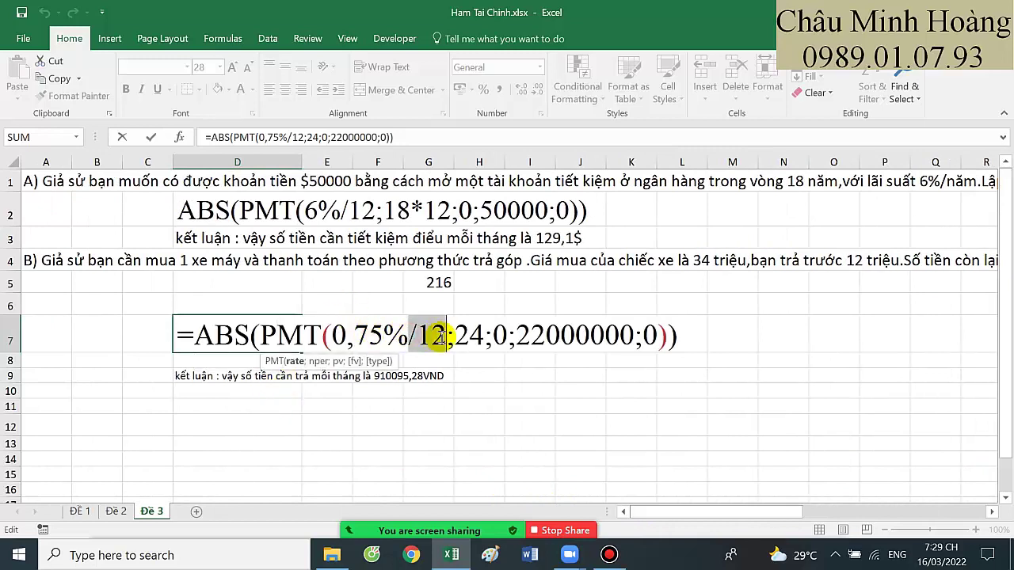
{"action": "key", "text": "Delete"}
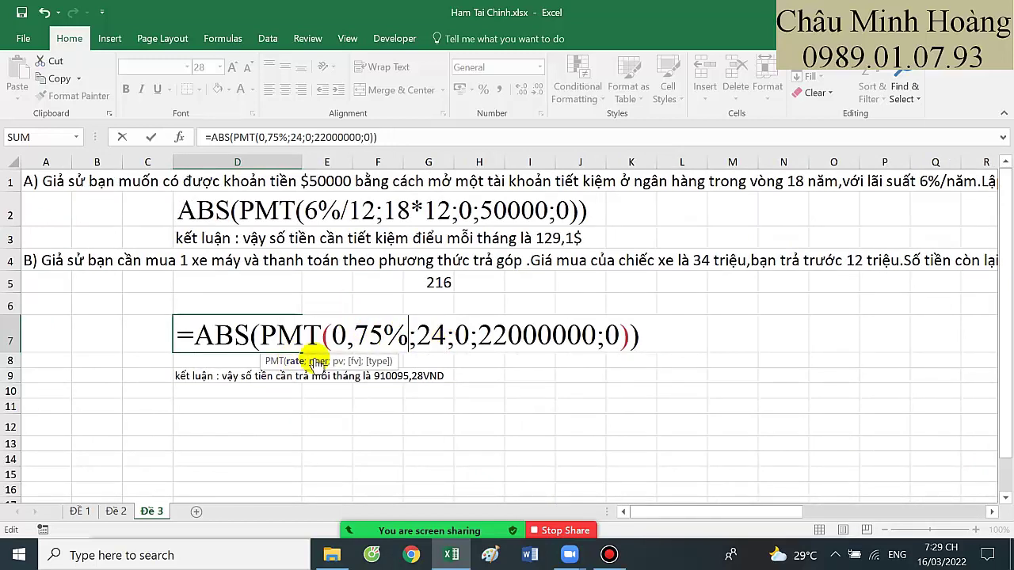
- Check the nper argument 24 against problem B and remove the 0 before 22000000, making the loan amount the pv argument
{"action": "left_click", "coordinate": [315, 362]}
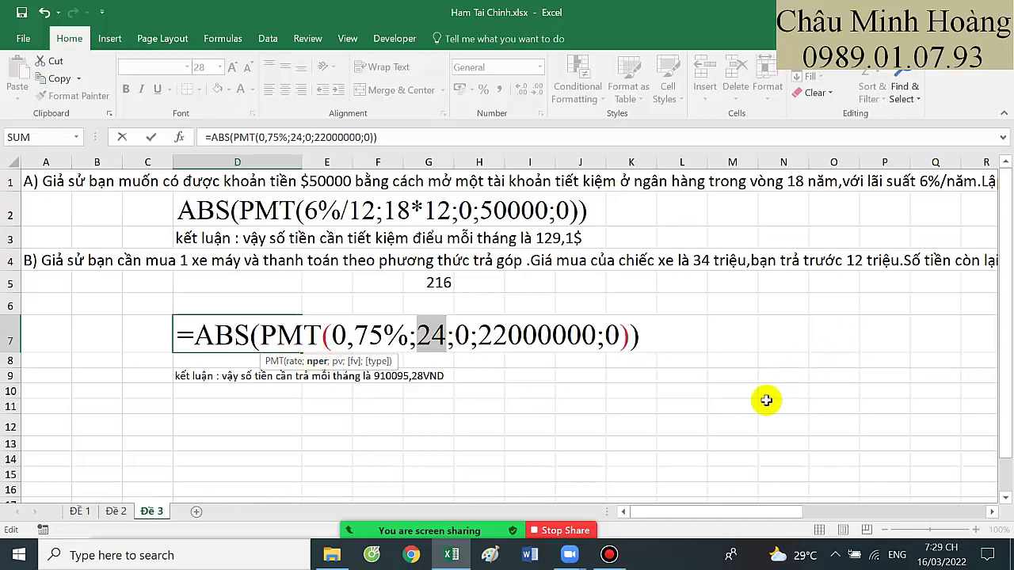
{"action": "left_click_drag", "start_coordinate": [767, 521], "coordinate": [863, 498]}
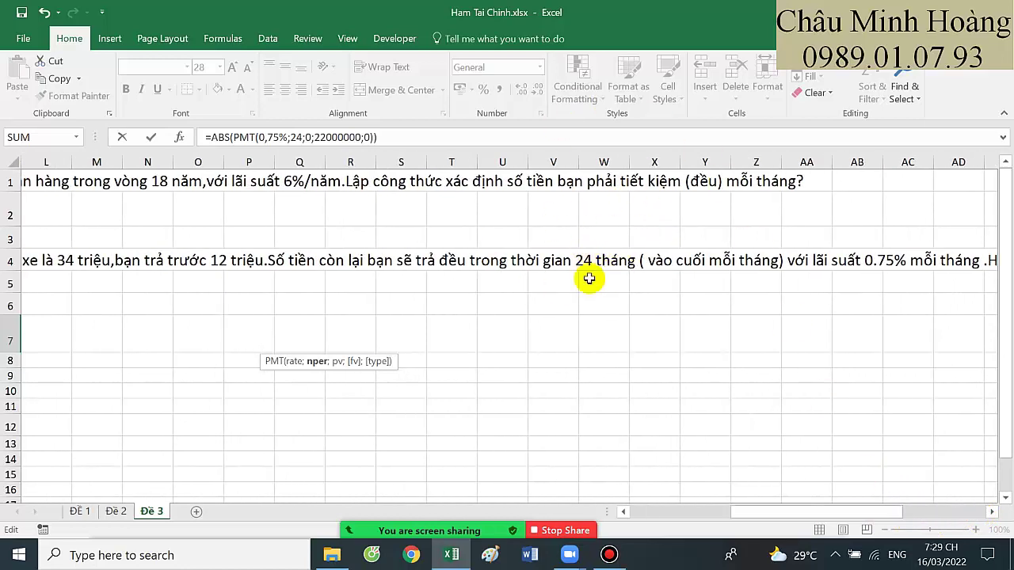
{"action": "left_click_drag", "start_coordinate": [778, 515], "coordinate": [629, 507]}
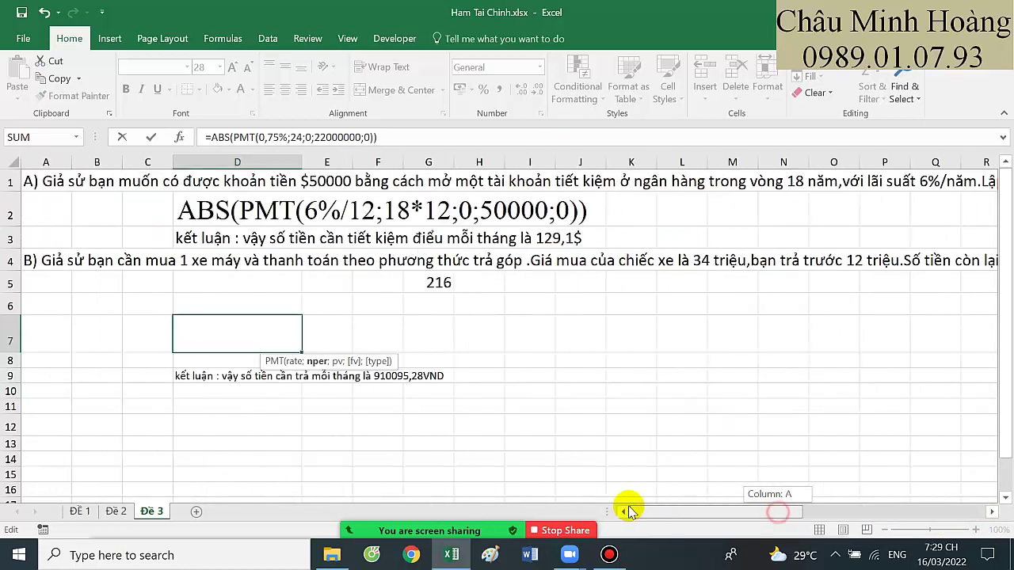
{"action": "left_click", "coordinate": [468, 339]}
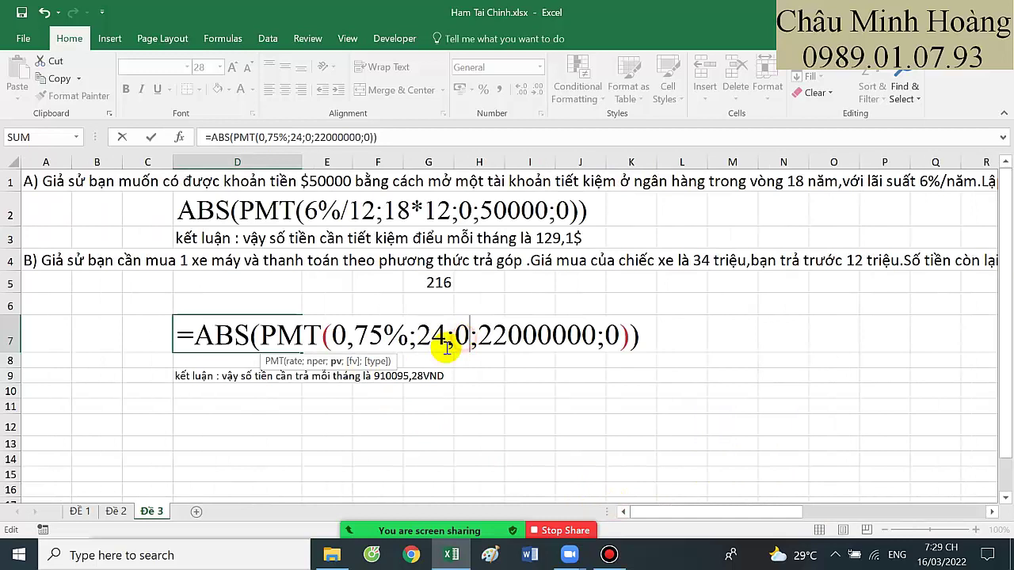
{"action": "left_click", "coordinate": [336, 363]}
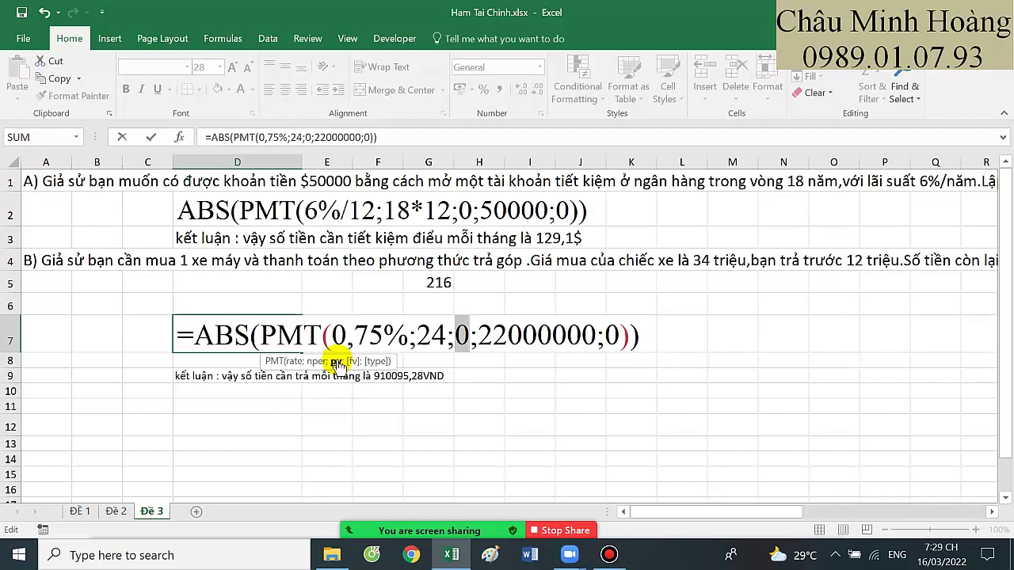
{"action": "key", "text": "BackSpace"}
{"action": "key", "text": "BackSpace"}
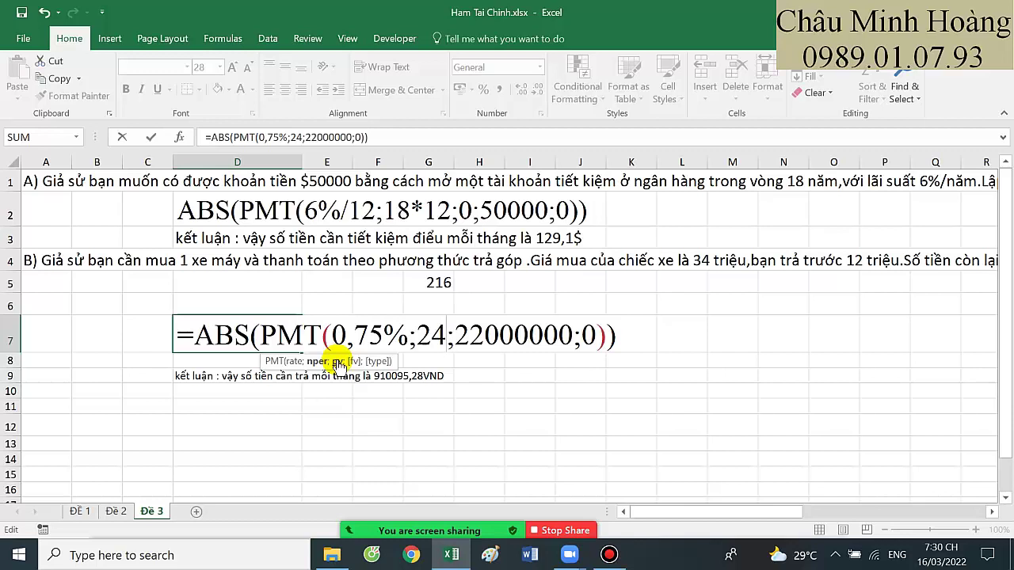
- Add a final type argument of 0 to the D7 PMT formula and commit it
{"action": "left_click", "coordinate": [588, 335]}
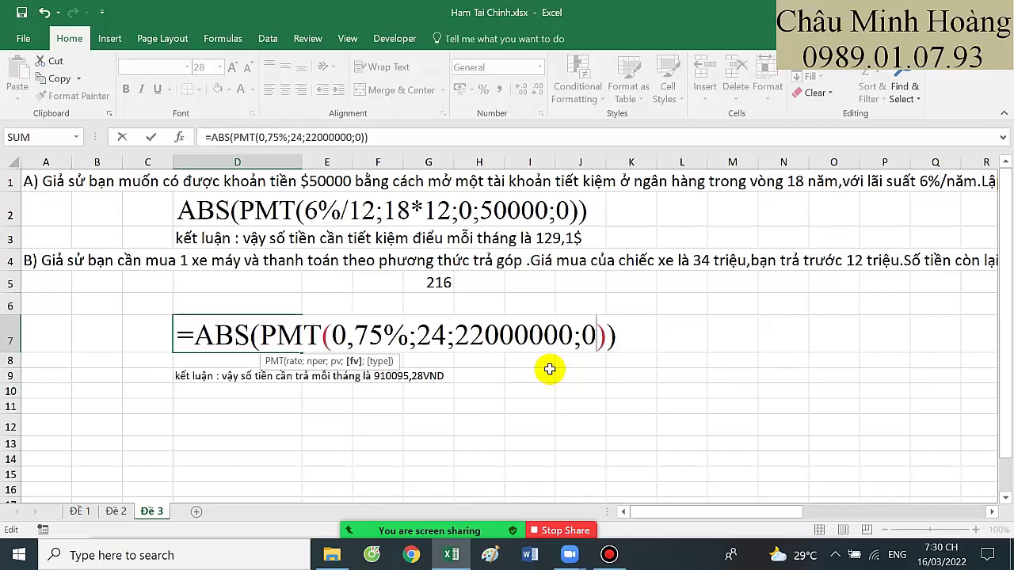
{"action": "type", "text": ";"}
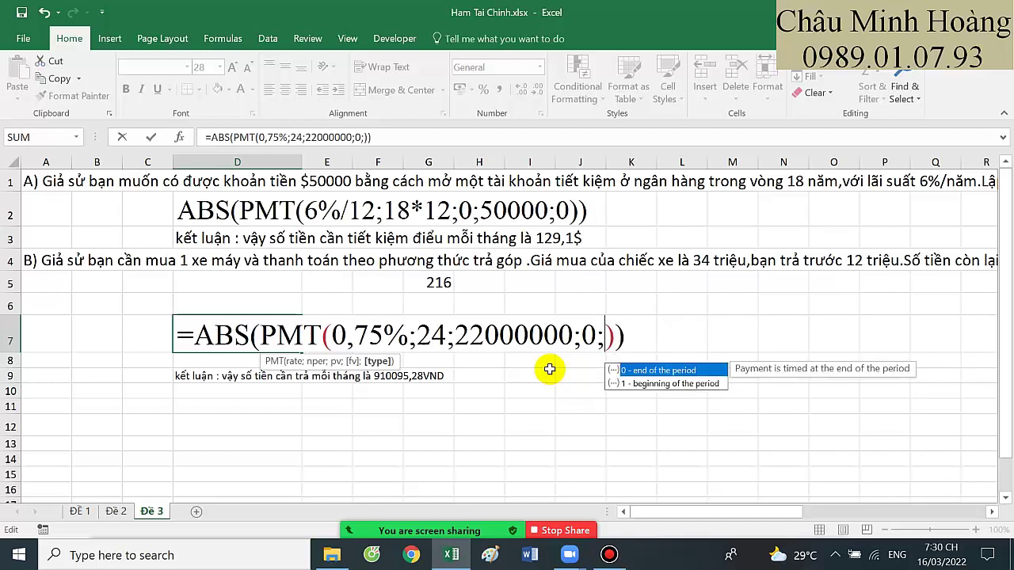
{"action": "type", "text": "0"}
{"action": "key", "text": "Return"}
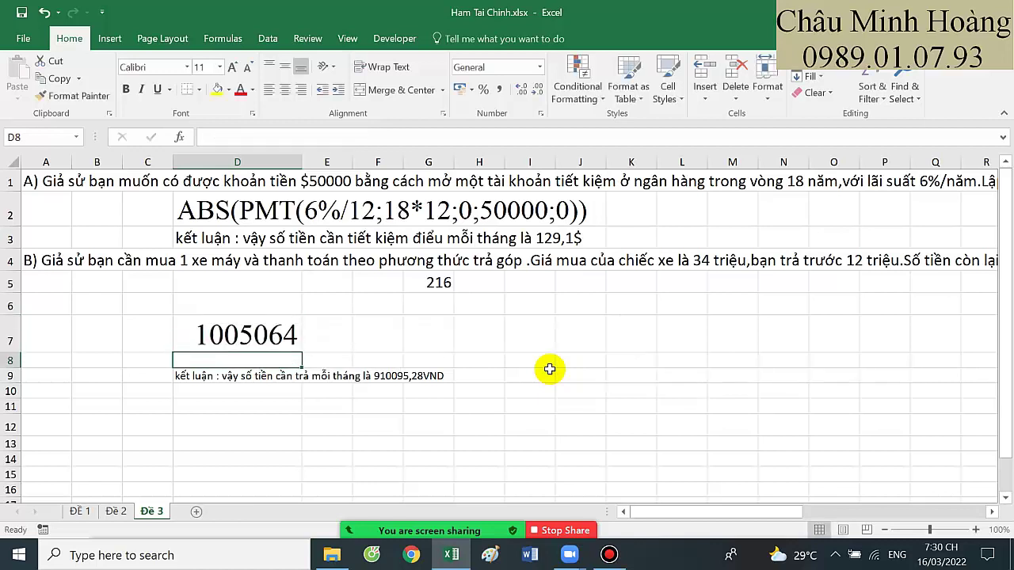
- Review the corrected formula in D7 and the problem A formula with its conclusion in rows 2 and 3
{"action": "double_click", "coordinate": [246, 337]}
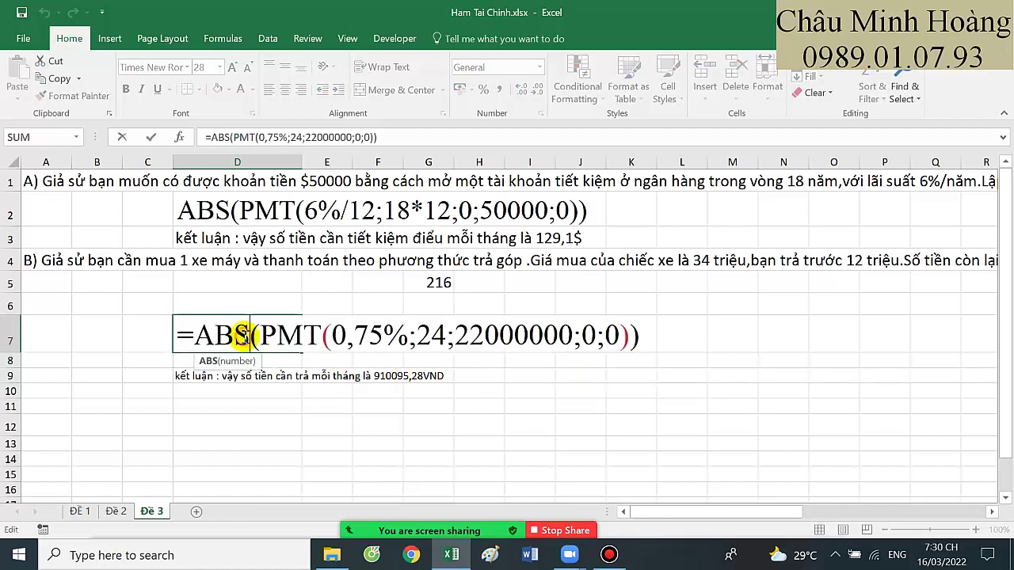
{"action": "left_click_drag", "start_coordinate": [196, 339], "coordinate": [713, 351]}
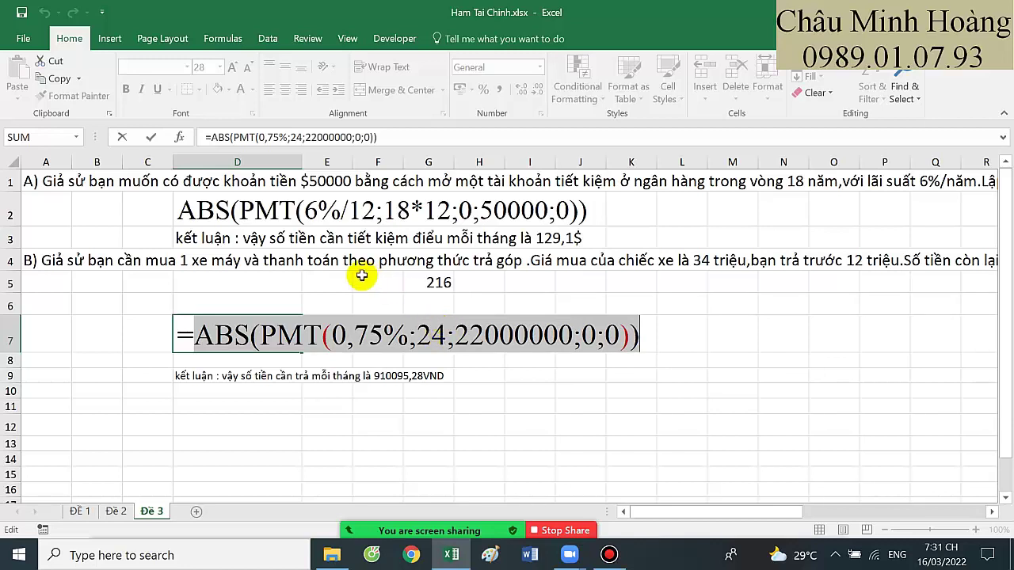
{"action": "left_click", "coordinate": [610, 555]}
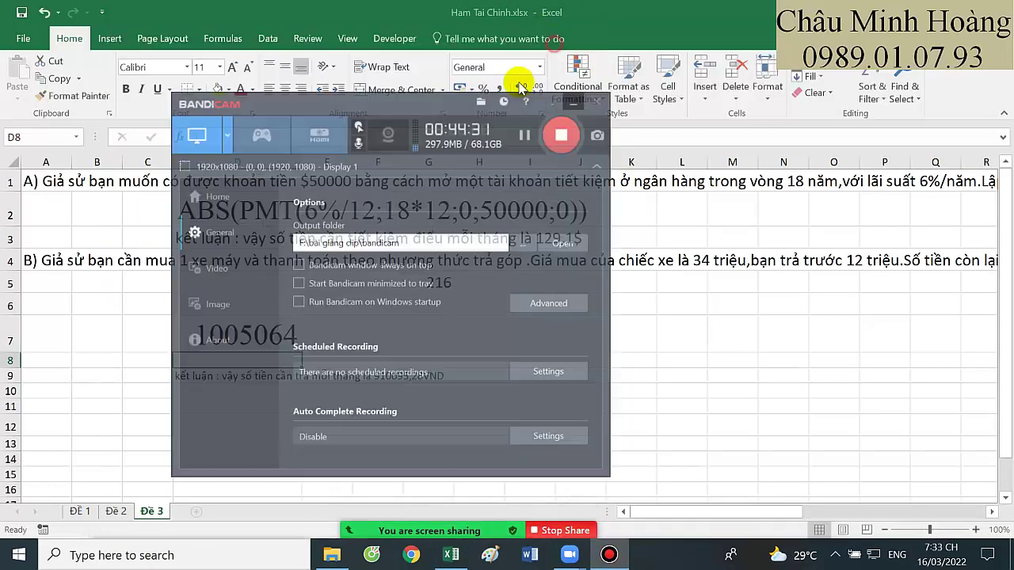
{"action": "left_click", "coordinate": [226, 212]}
{"action": "left_click_drag", "start_coordinate": [387, 227], "coordinate": [635, 230]}
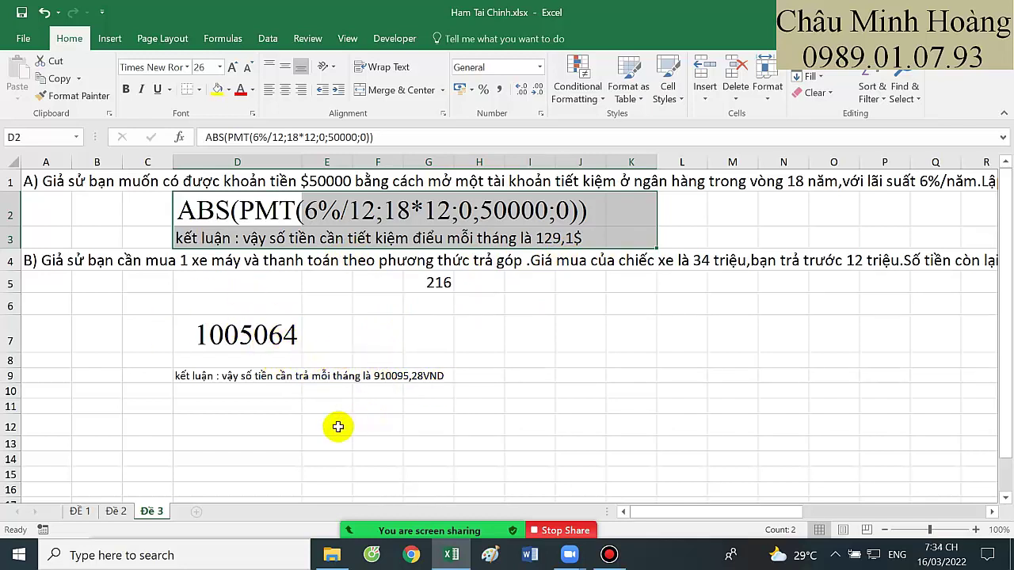
- On sheet Đề 2, format the problem B result in C15 as Times New Roman, size 28
{"action": "left_click", "coordinate": [127, 509]}
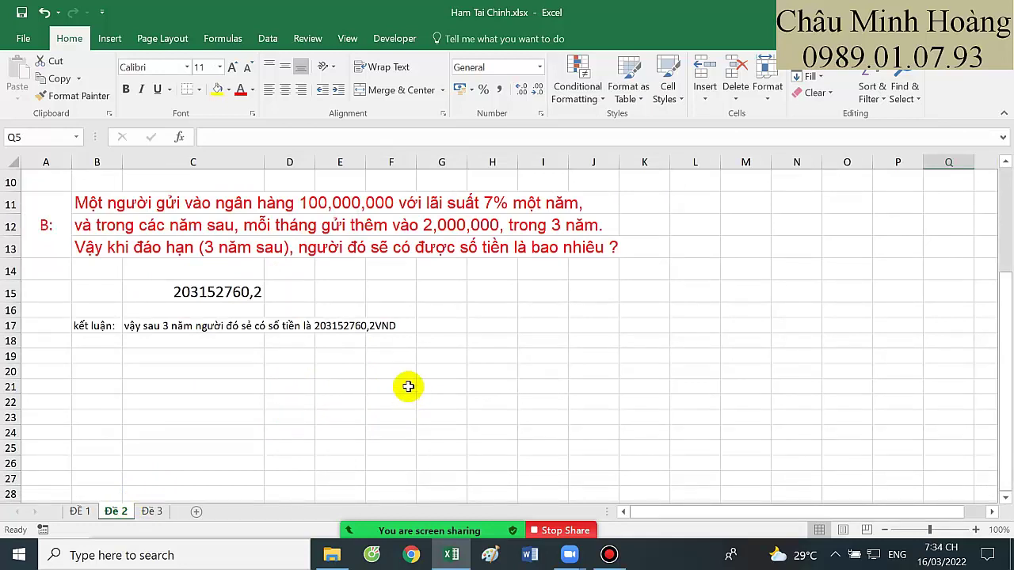
{"action": "scroll", "coordinate": [406, 388], "scroll_direction": "up", "scroll_amount": 1}
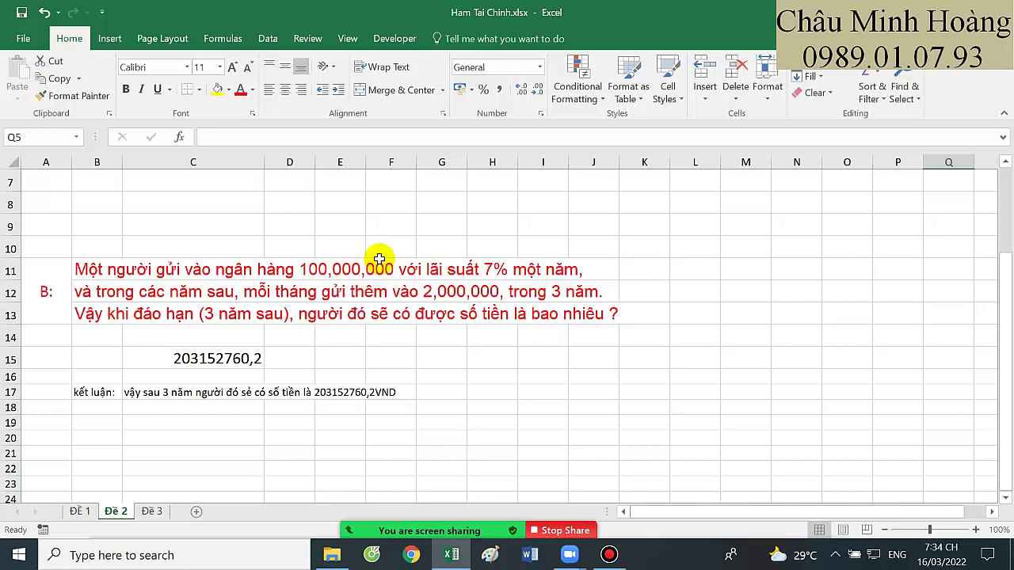
{"action": "left_click", "coordinate": [216, 361]}
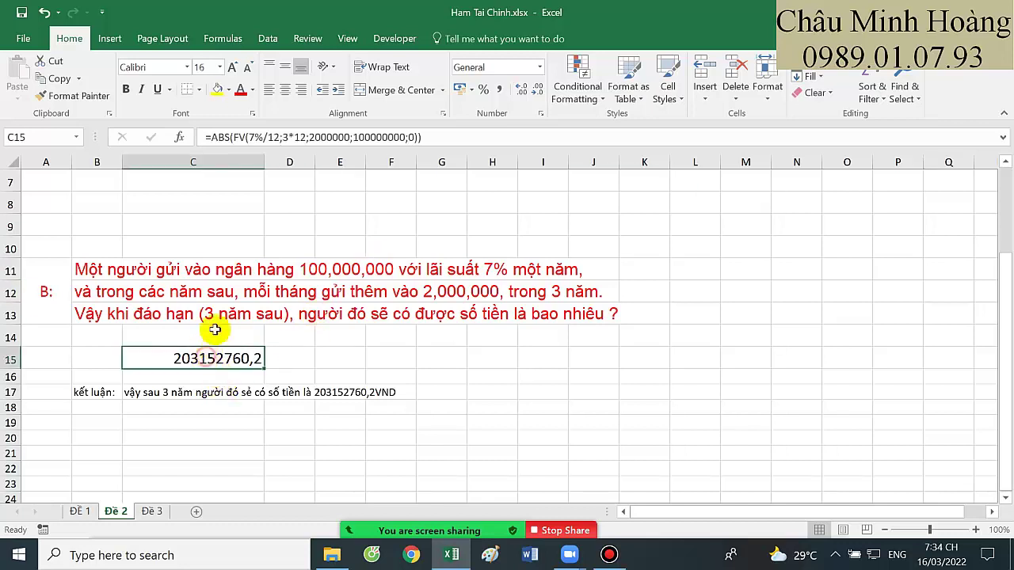
{"action": "left_click", "coordinate": [221, 68]}
{"action": "left_click", "coordinate": [201, 272]}
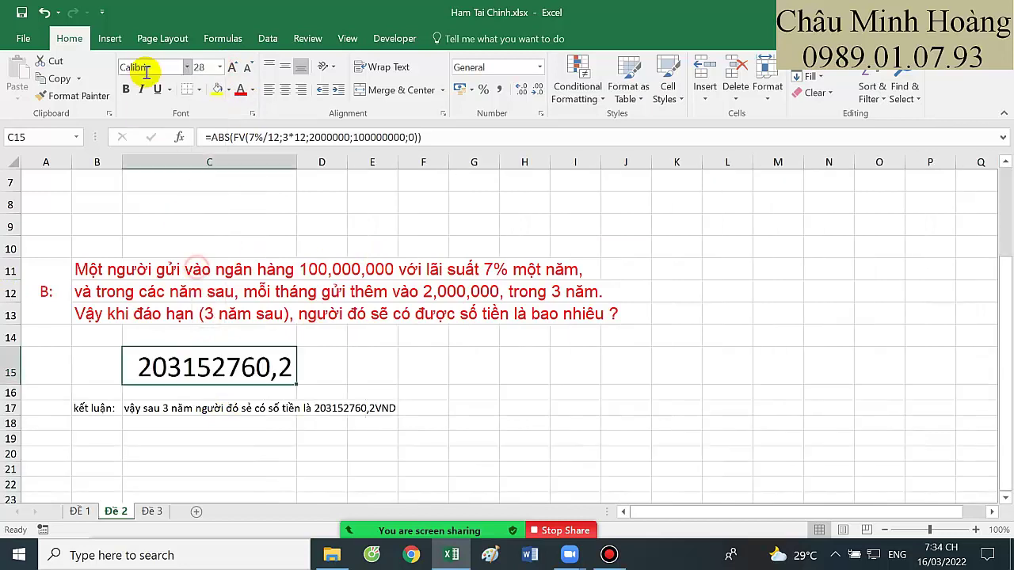
{"action": "left_click", "coordinate": [149, 68]}
{"action": "type", "text": "Times New Roman"}
{"action": "key", "text": "Return"}
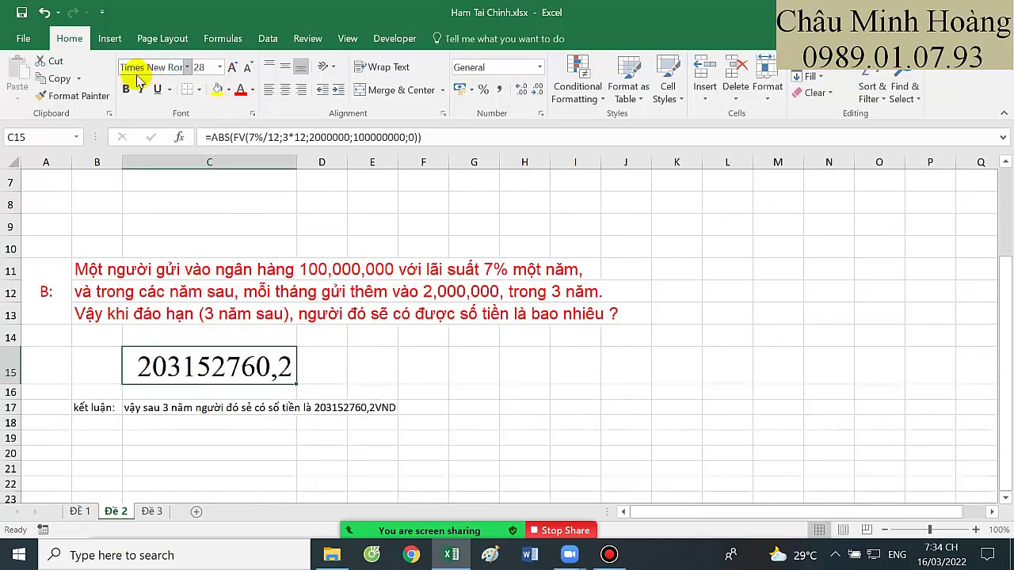
- Examine the nper, pmt, pv and type arguments of the FV formula in C15
{"action": "double_click", "coordinate": [273, 354]}
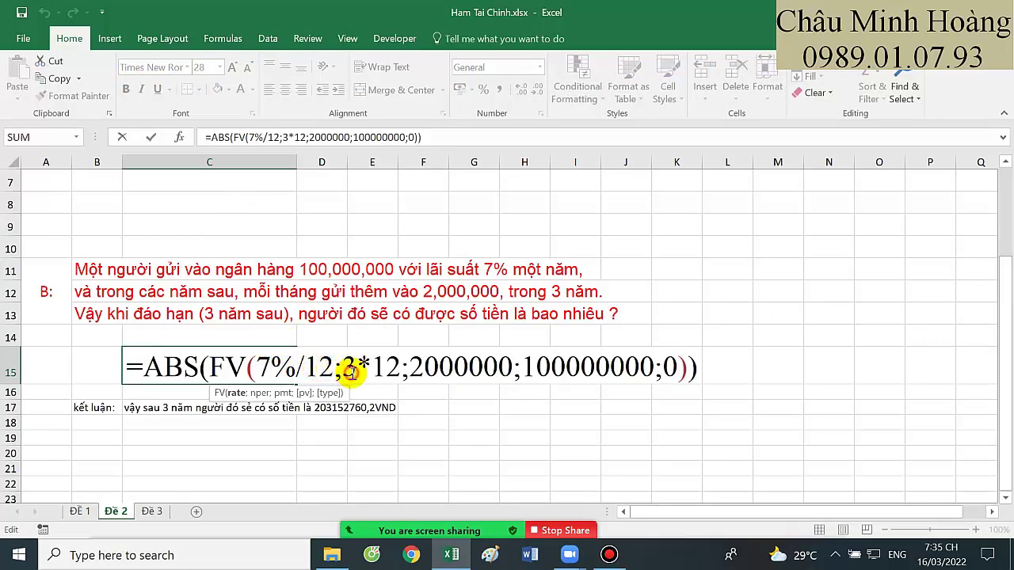
{"action": "left_click", "coordinate": [354, 369]}
{"action": "left_click", "coordinate": [257, 393]}
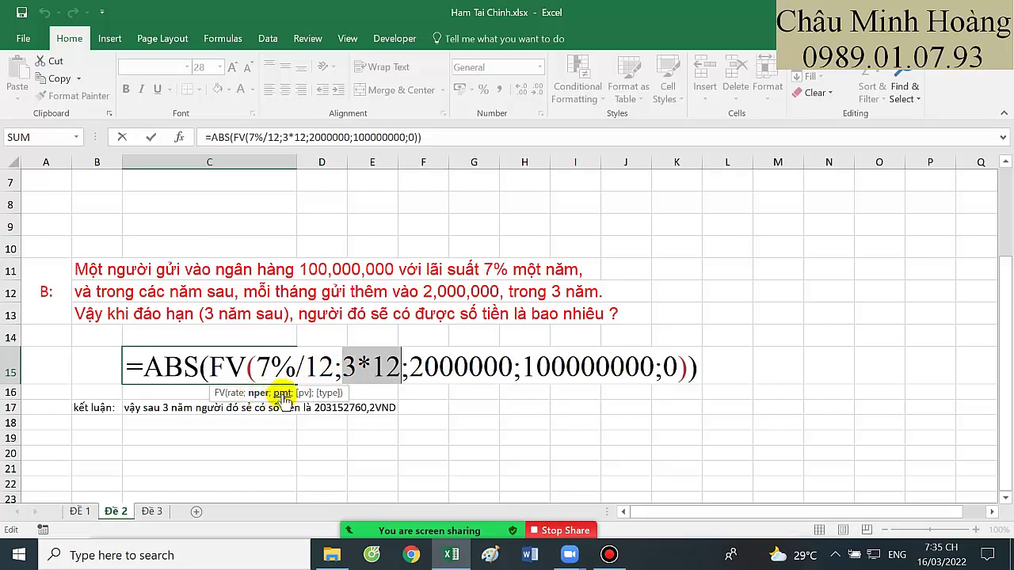
{"action": "left_click", "coordinate": [279, 393]}
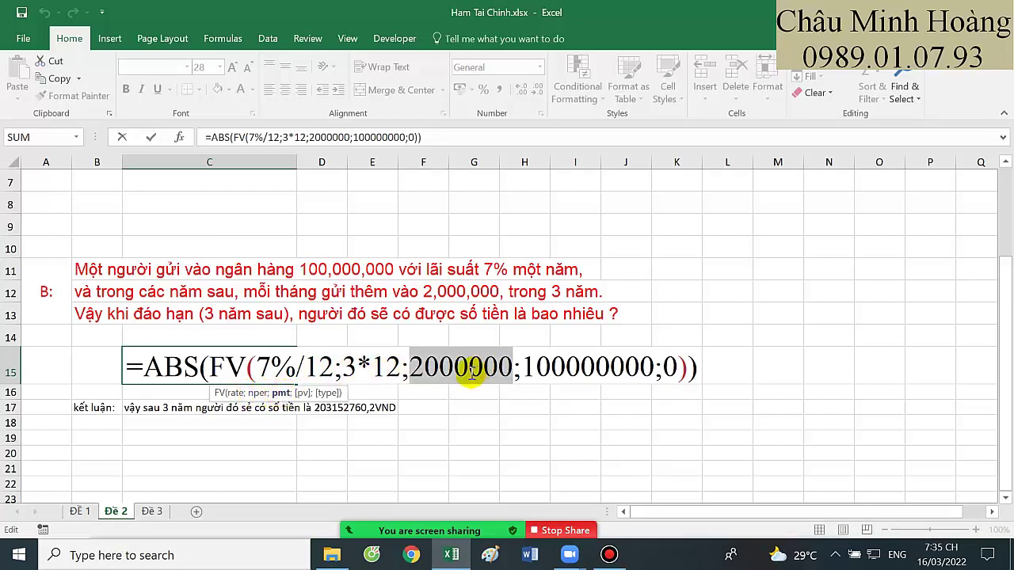
{"action": "left_click", "coordinate": [305, 393]}
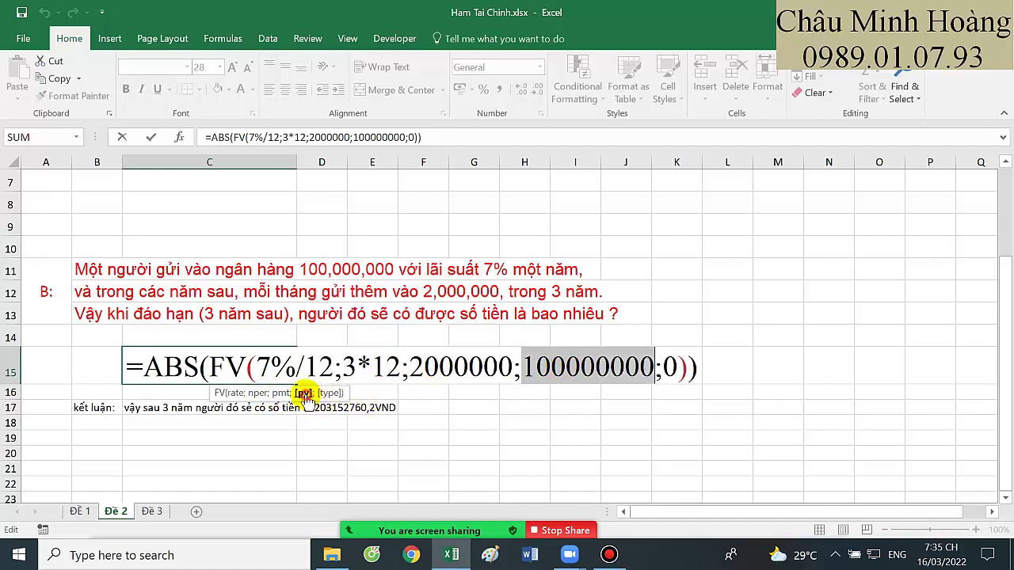
{"action": "left_click_drag", "start_coordinate": [639, 366], "coordinate": [580, 366]}
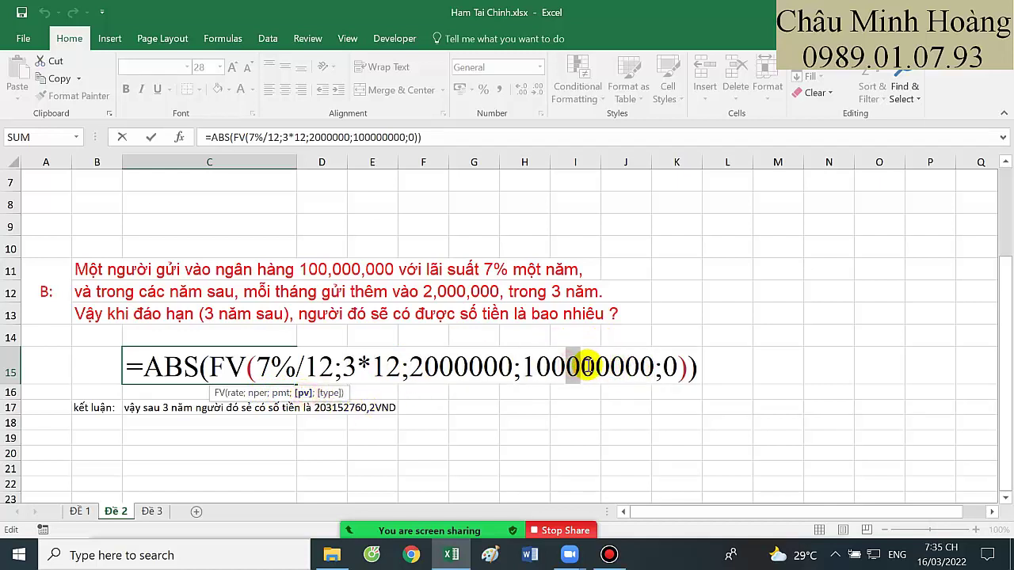
{"action": "left_click", "coordinate": [334, 391]}
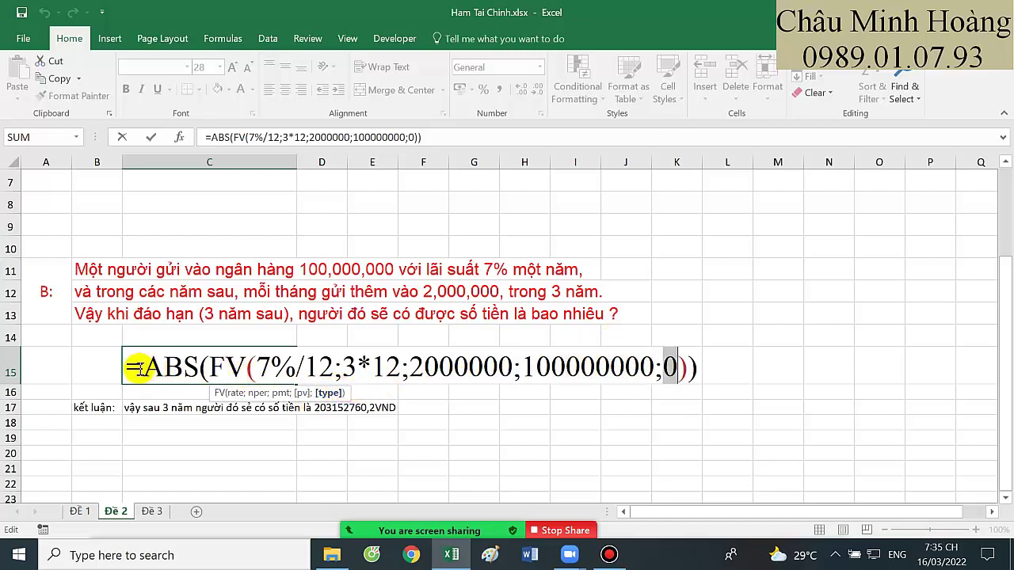
- Copy the C15 formula without its equals sign and paste it as text into B13 on sheet ĐỀ 1
{"action": "left_click_drag", "start_coordinate": [142, 367], "coordinate": [799, 362]}
{"action": "key", "text": "ctrl+c"}
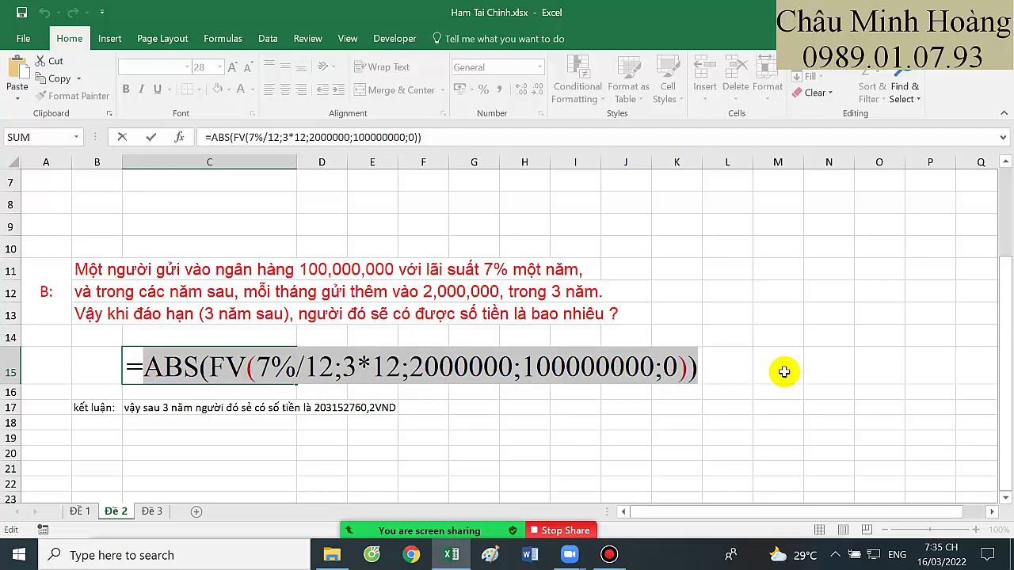
{"action": "key", "text": "Escape"}
{"action": "key", "text": "Return"}
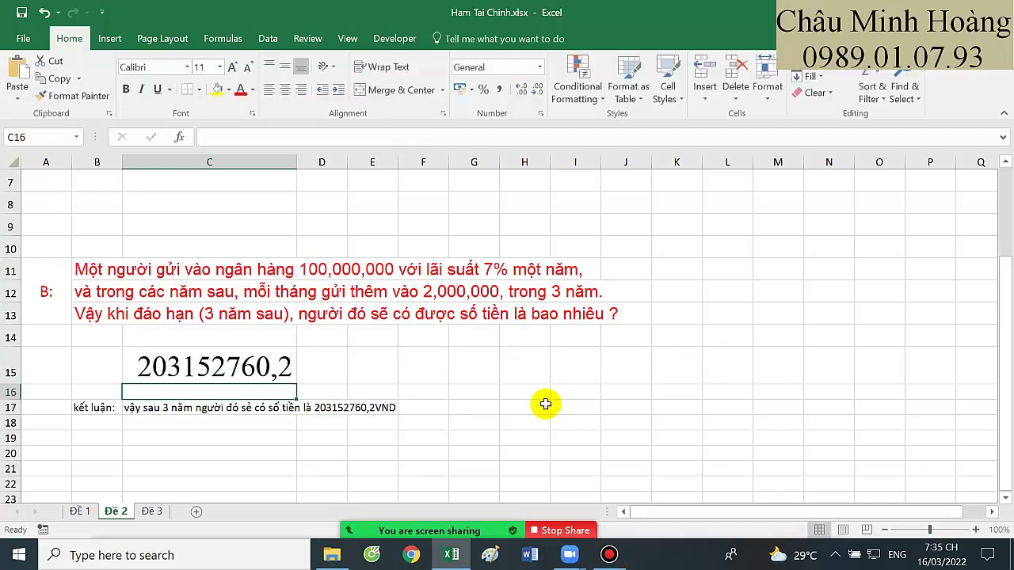
{"action": "left_click", "coordinate": [77, 512]}
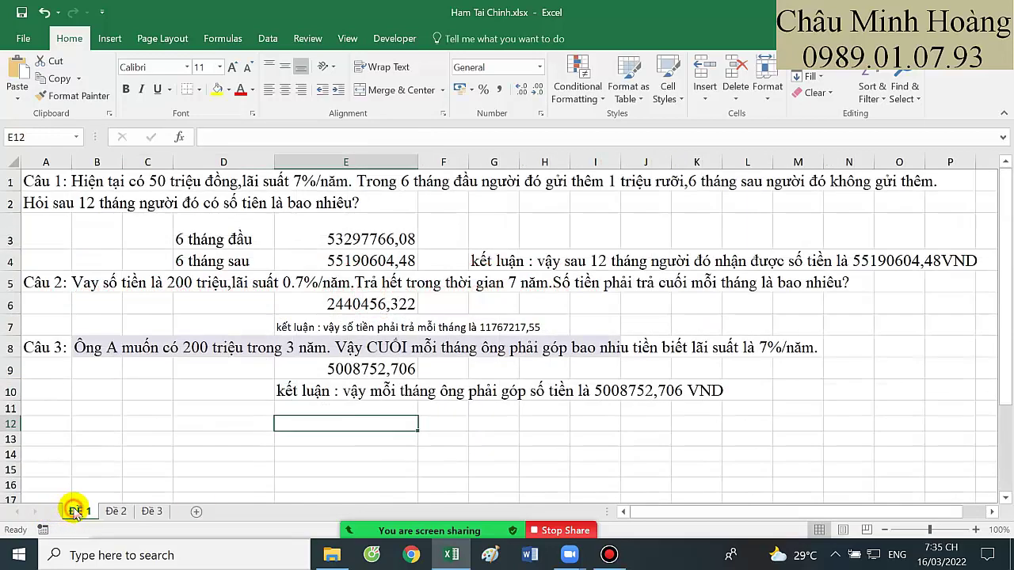
{"action": "left_click", "coordinate": [90, 436]}
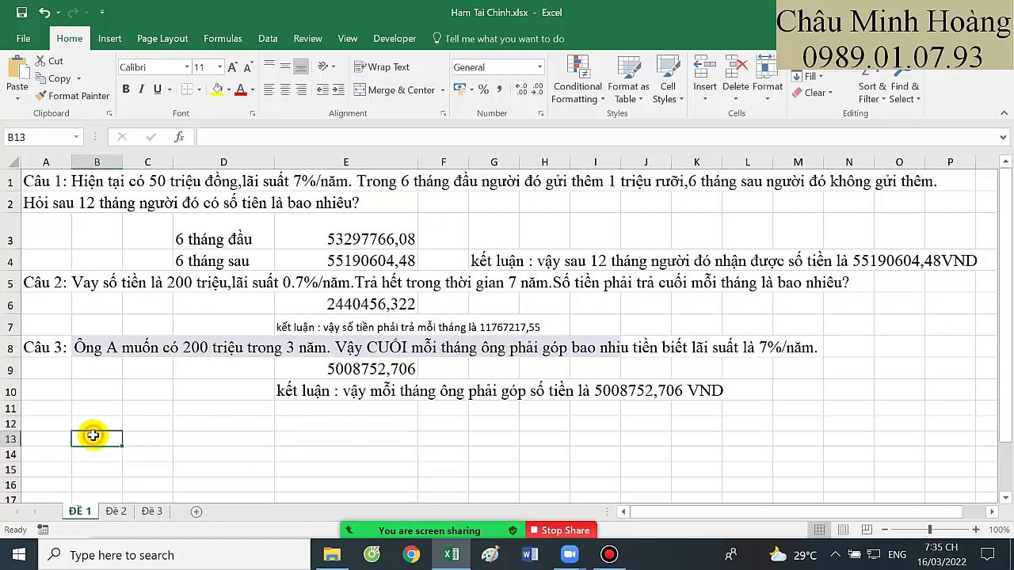
{"action": "key", "text": "ctrl+v"}
- Format the FV formula text in B13 as Times New Roman, size 24
{"action": "left_click", "coordinate": [220, 67]}
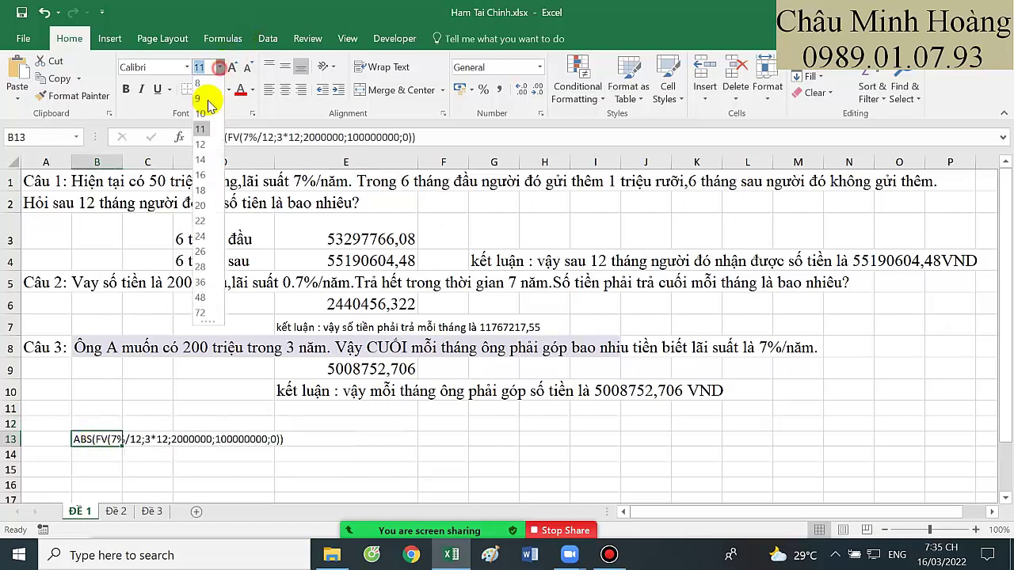
{"action": "left_click", "coordinate": [199, 236]}
{"action": "left_click", "coordinate": [175, 70]}
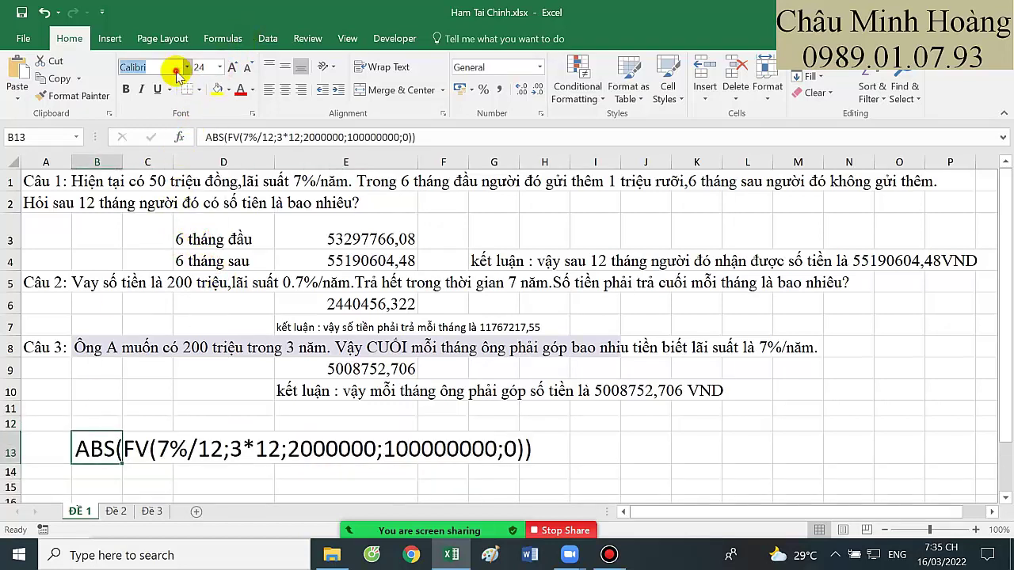
{"action": "type", "text": "Times New Roman"}
{"action": "key", "text": "Return"}
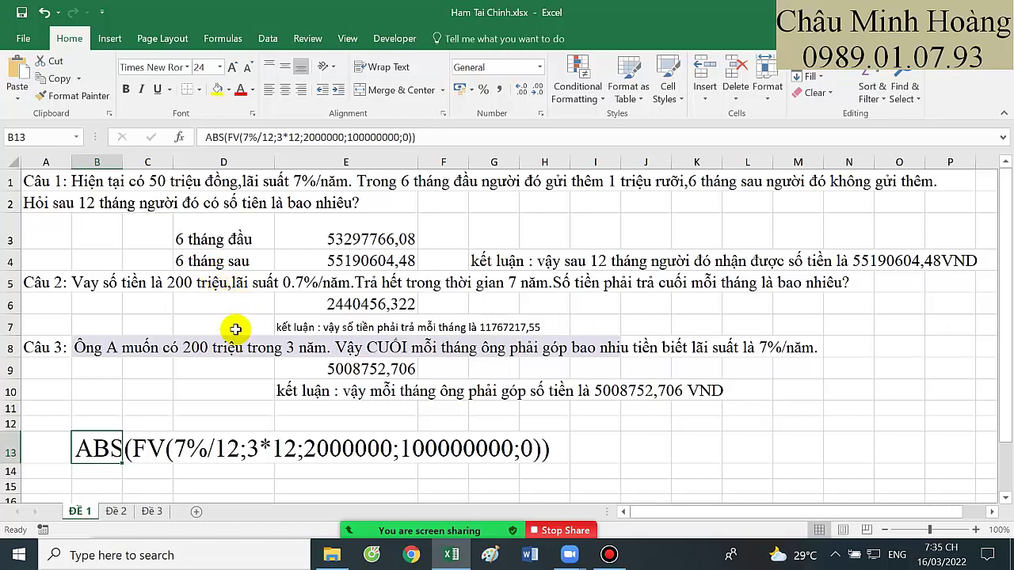
- Fill B13 down to B20 to carry over its formatting and clear the copied text from B14:B20
{"action": "scroll", "coordinate": [236, 329], "scroll_direction": "down", "scroll_amount": 1}
{"action": "left_click_drag", "start_coordinate": [123, 384], "coordinate": [119, 484]}
{"action": "left_click_drag", "start_coordinate": [101, 335], "coordinate": [106, 464]}
{"action": "key", "text": "Delete"}
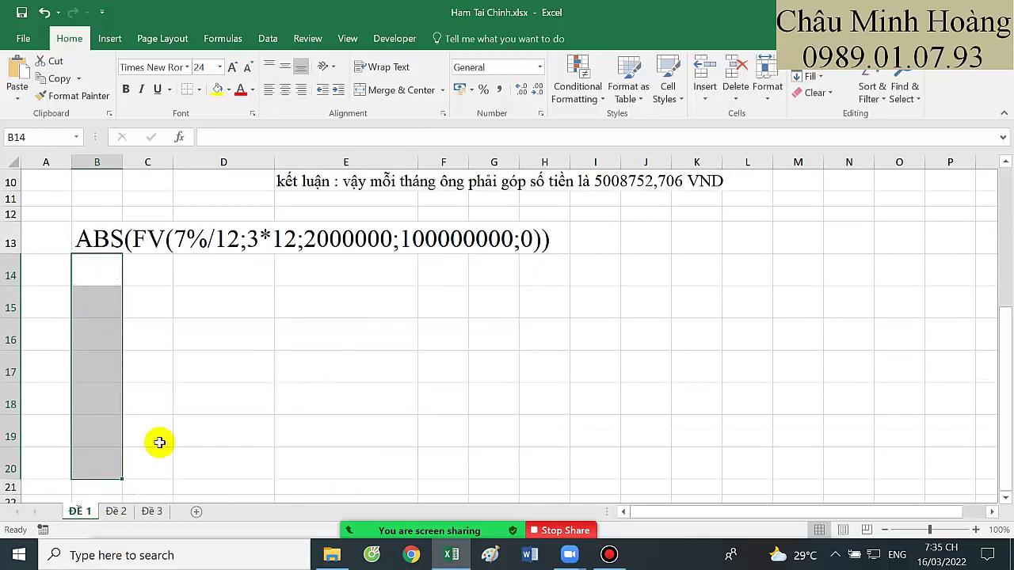
{"action": "scroll", "coordinate": [268, 405], "scroll_direction": "up", "scroll_amount": 3}
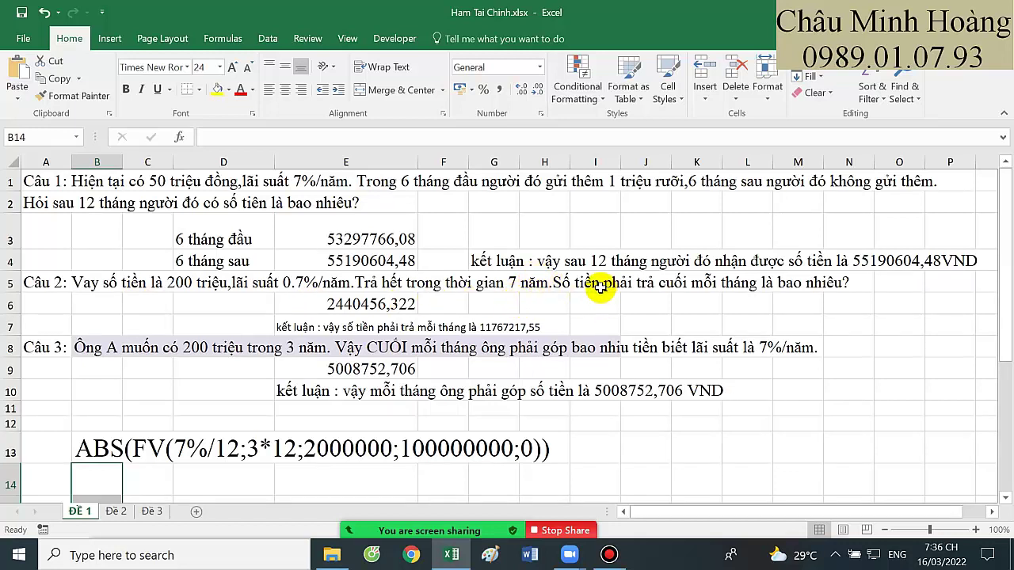
- Examine the rate, nper, pv and fv arguments of the Câu 2 PMT formula in E6
{"action": "double_click", "coordinate": [372, 306]}
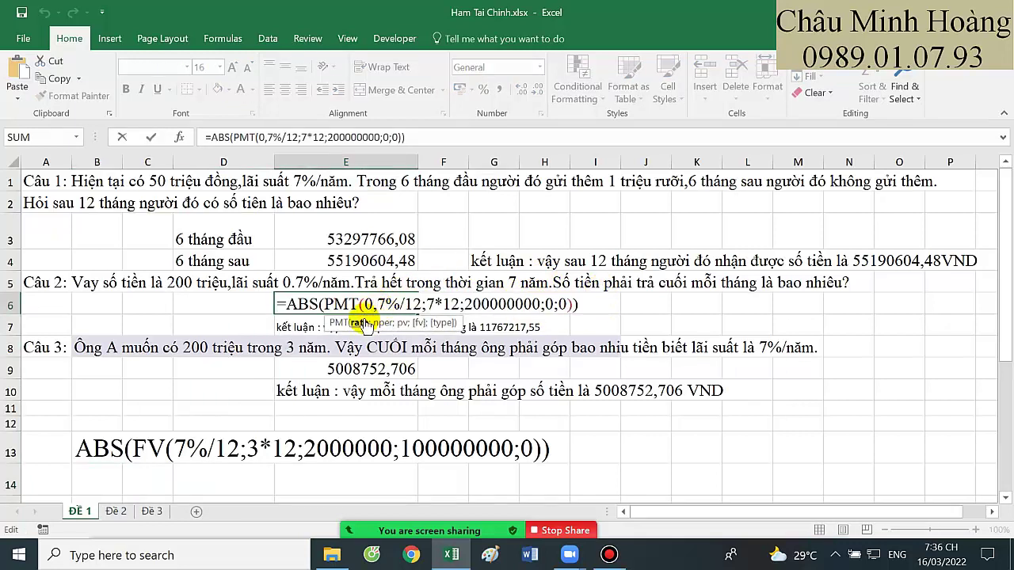
{"action": "left_click", "coordinate": [361, 323]}
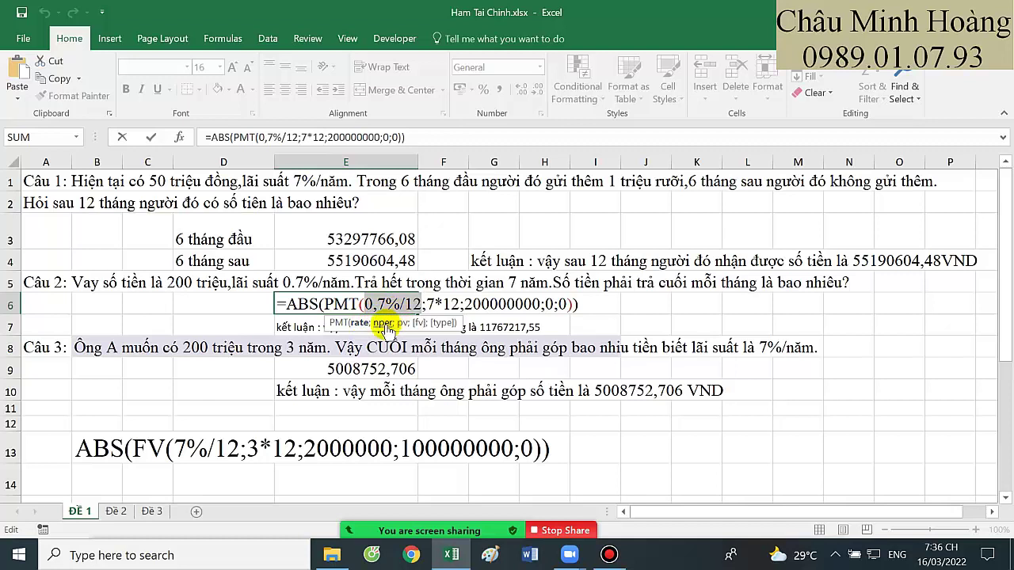
{"action": "left_click", "coordinate": [384, 323]}
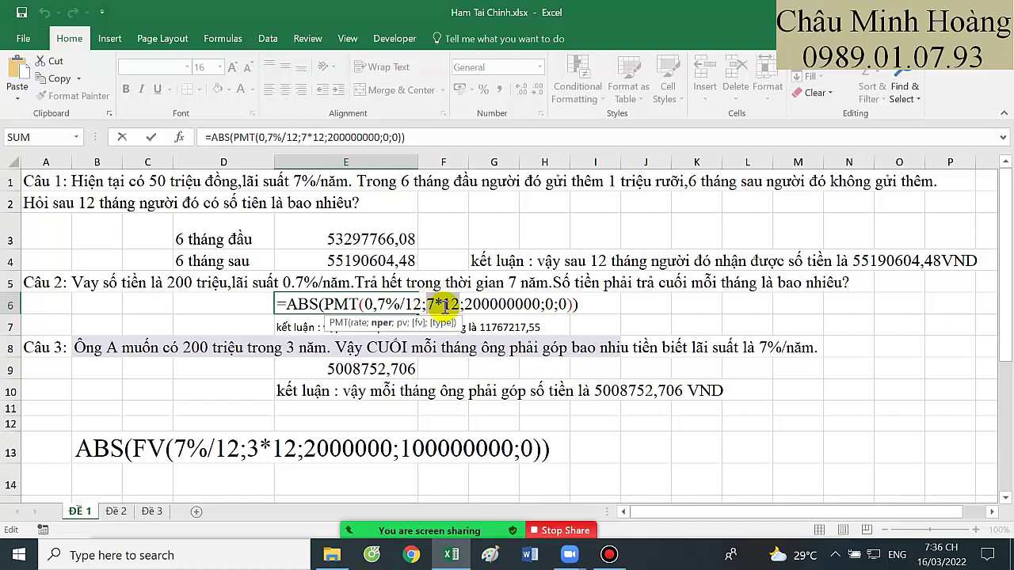
{"action": "left_click", "coordinate": [401, 323]}
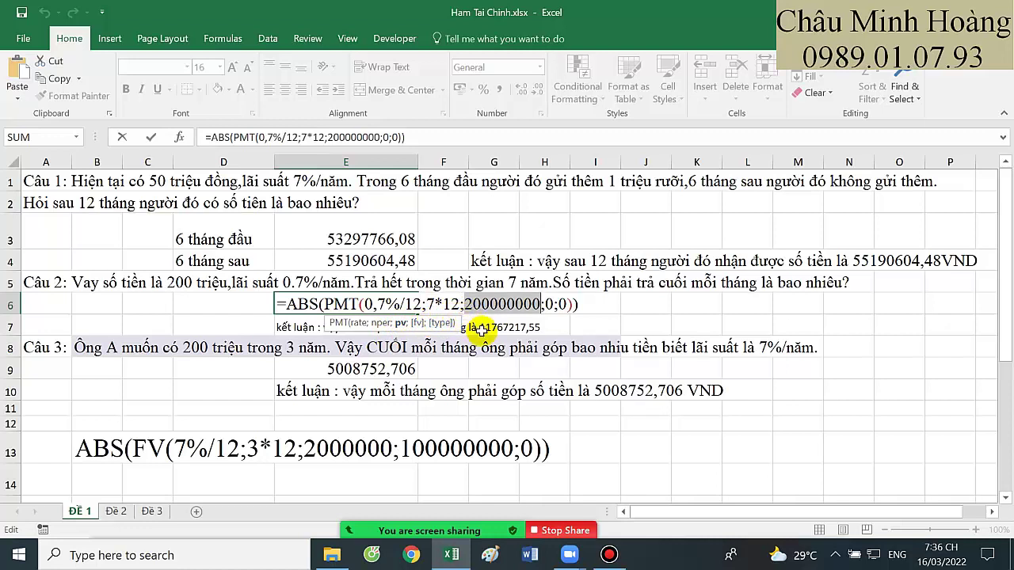
{"action": "left_click_drag", "start_coordinate": [533, 305], "coordinate": [517, 305]}
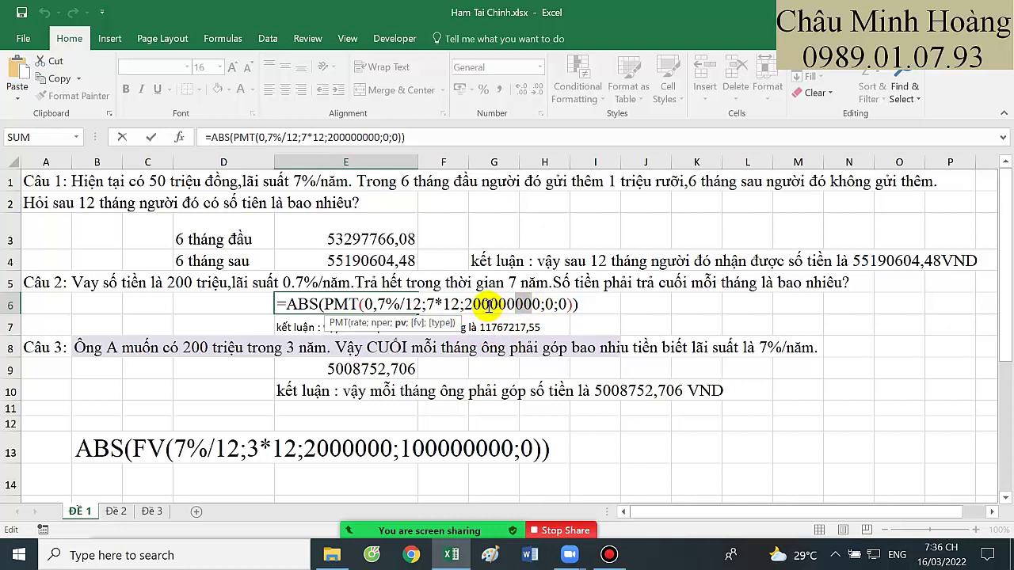
{"action": "left_click", "coordinate": [491, 304]}
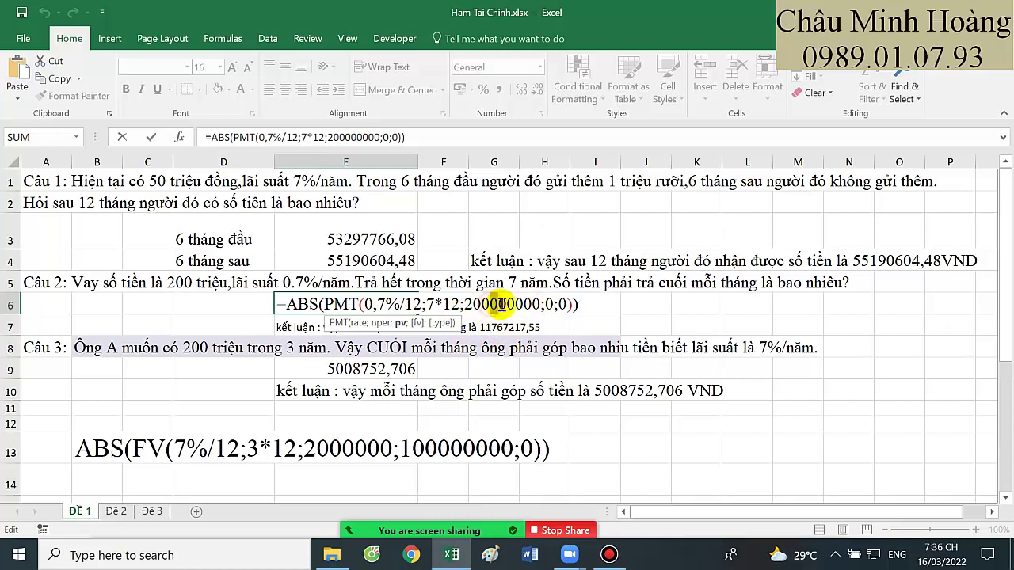
{"action": "left_click", "coordinate": [419, 323]}
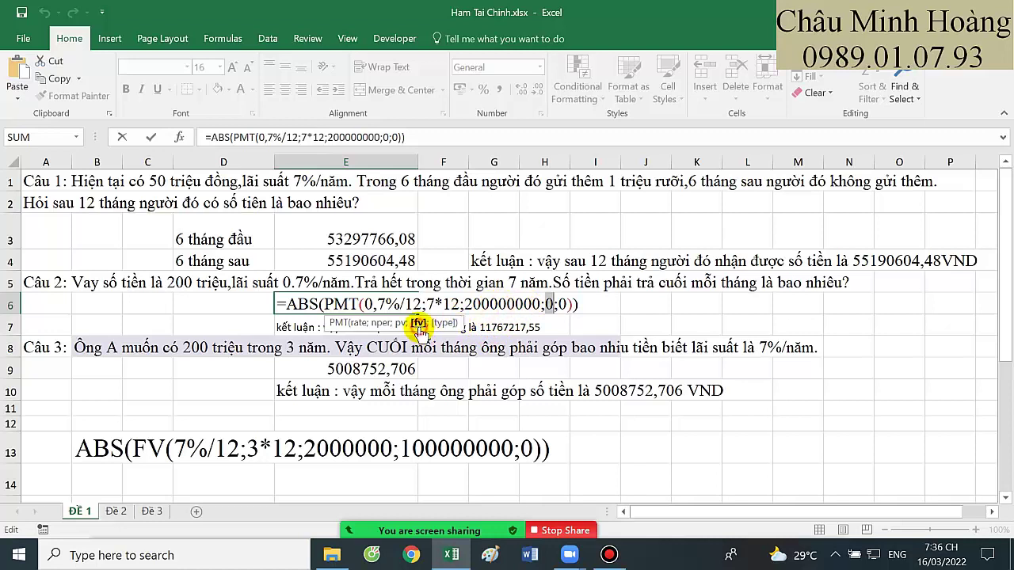
- Copy the E6 PMT formula without its equals sign and paste it as text into B14
{"action": "left_click_drag", "start_coordinate": [585, 304], "coordinate": [290, 303]}
{"action": "key", "text": "ctrl+c"}
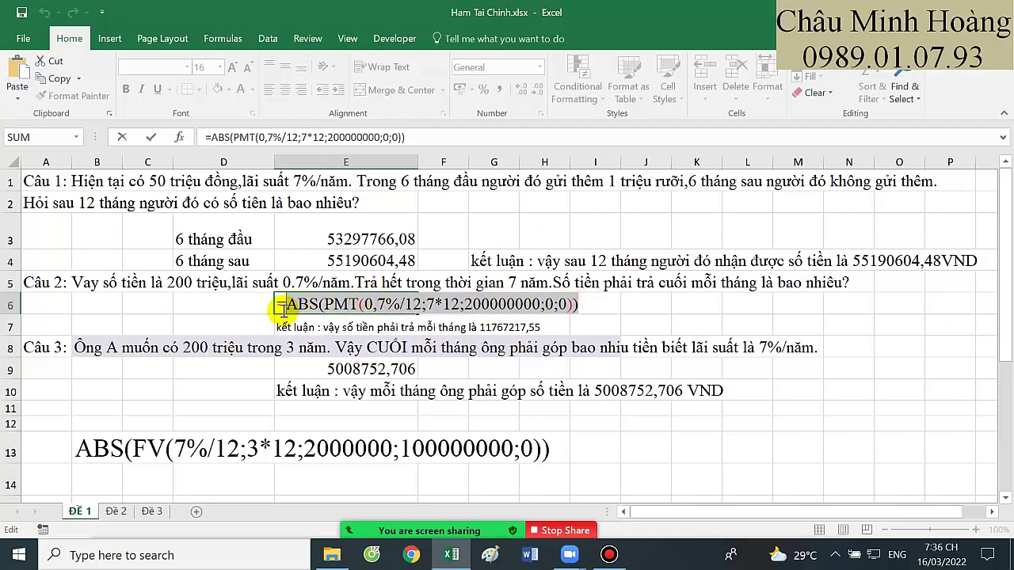
{"action": "key", "text": "Return"}
{"action": "scroll", "coordinate": [278, 337], "scroll_direction": "down", "scroll_amount": 2}
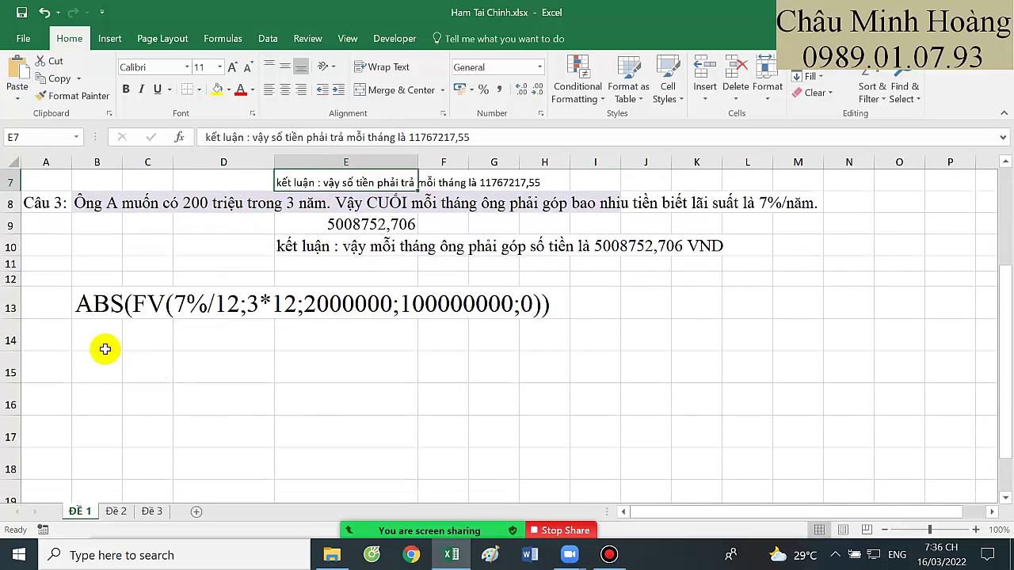
{"action": "left_click", "coordinate": [94, 339]}
{"action": "key", "text": "ctrl+v"}
{"action": "scroll", "coordinate": [237, 348], "scroll_direction": "up", "scroll_amount": 2}
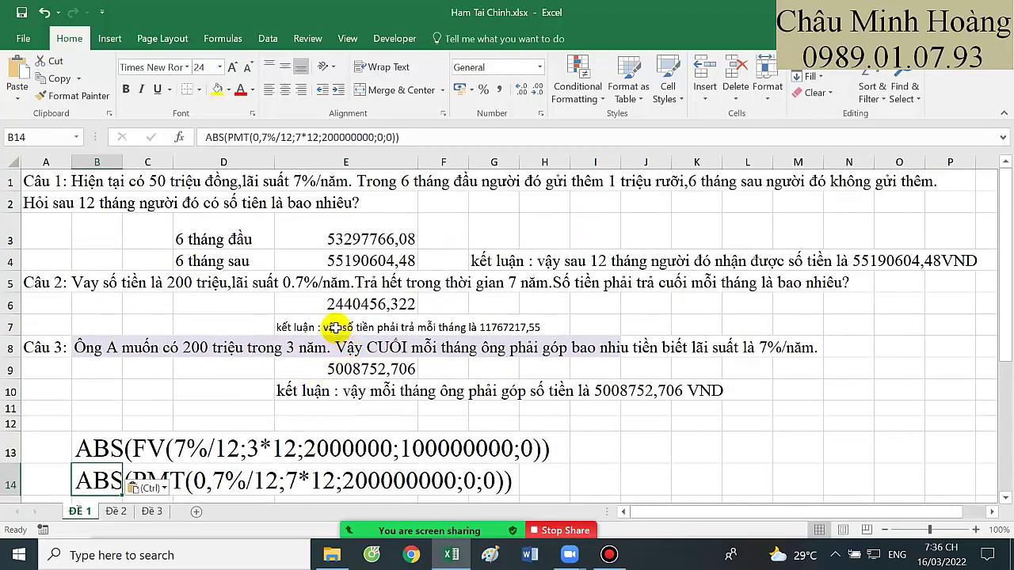
- Compare the Câu 2 conclusion with the result in E6 and highlight E7 with a yellow fill
{"action": "left_click", "coordinate": [336, 327]}
{"action": "left_click_drag", "start_coordinate": [335, 327], "coordinate": [557, 318]}
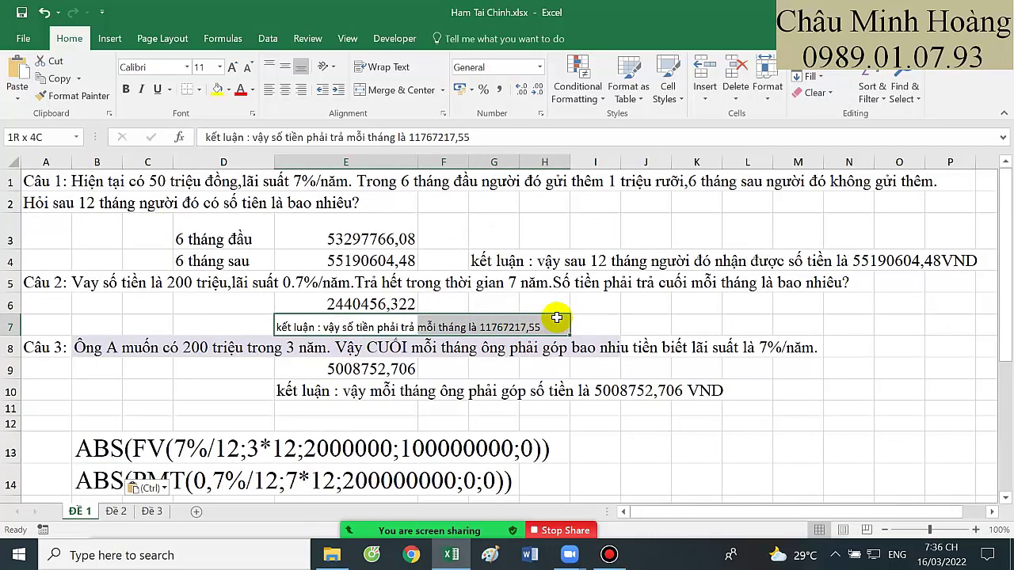
{"action": "left_click", "coordinate": [337, 305]}
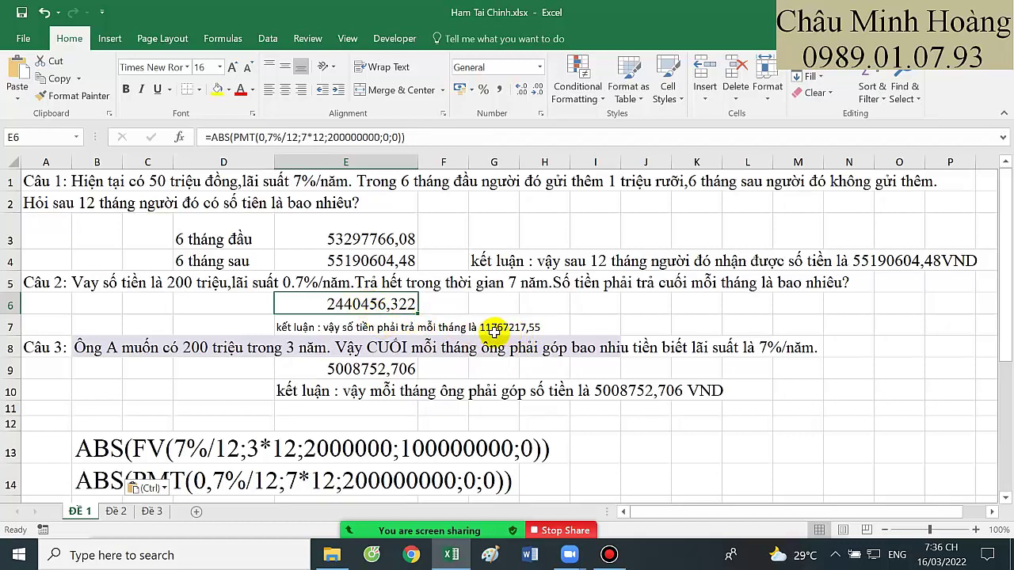
{"action": "left_click", "coordinate": [286, 323]}
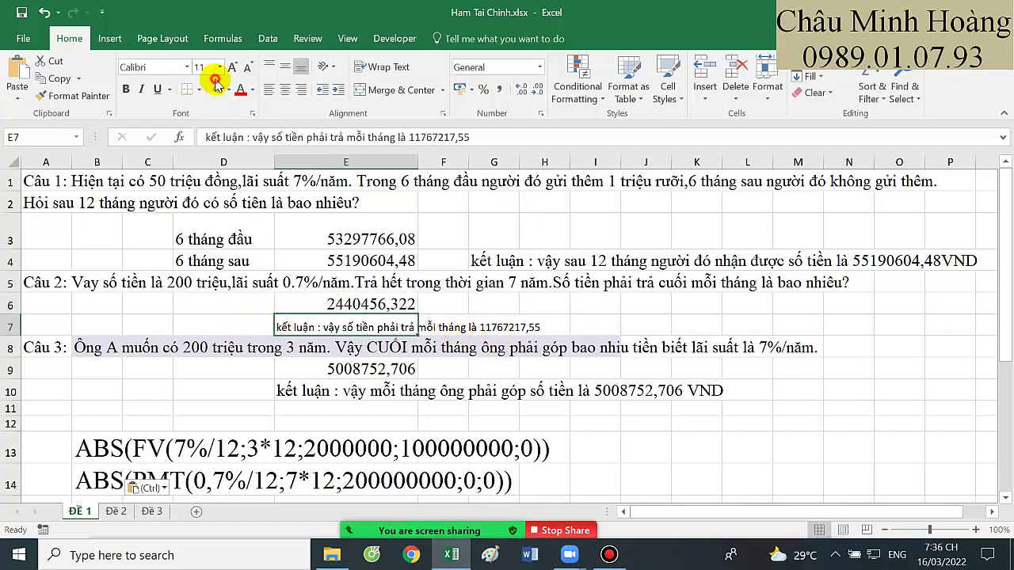
{"action": "left_click", "coordinate": [215, 84]}
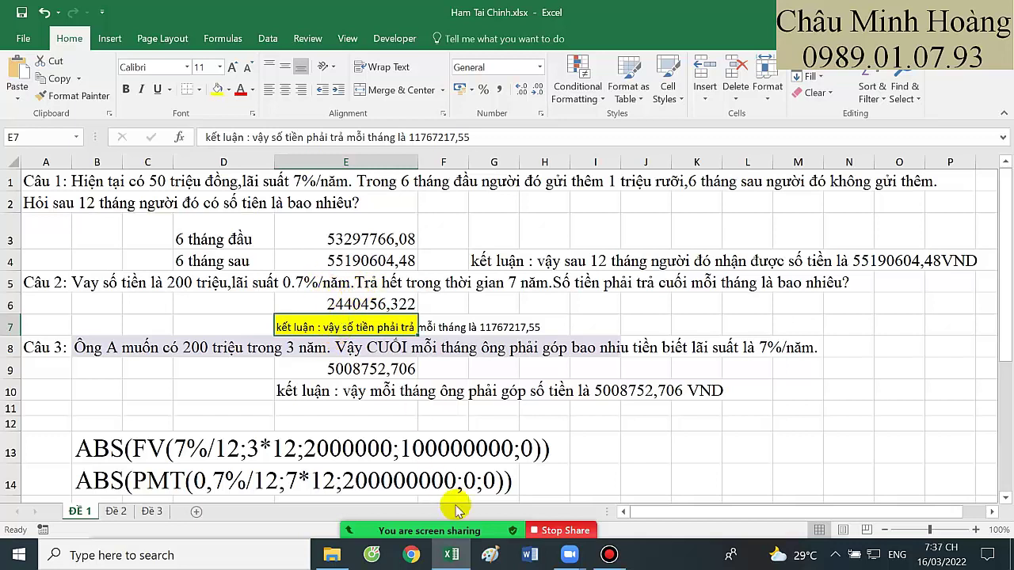
{"action": "mouse_move", "coordinate": [444, 524]}
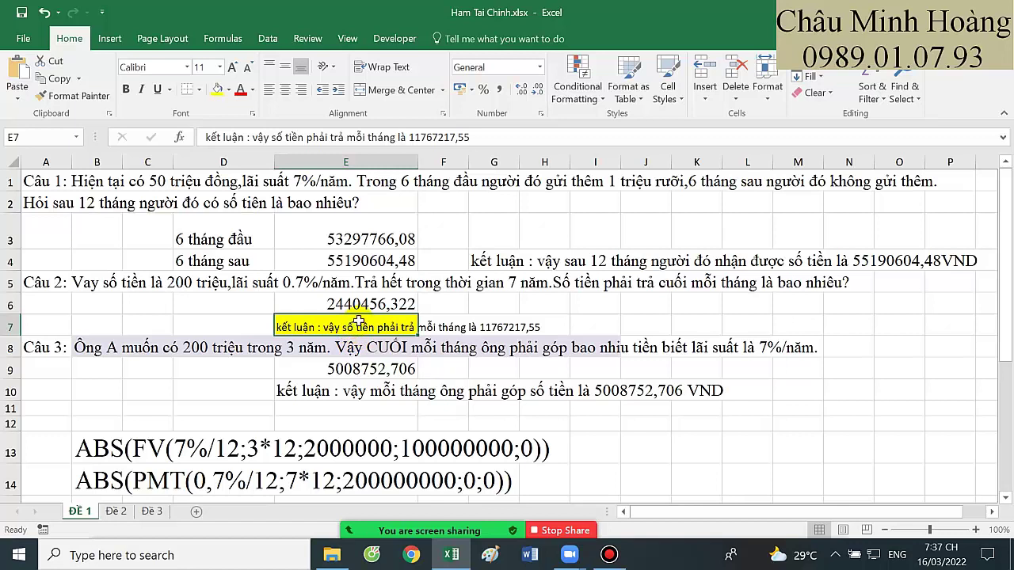
{"action": "left_click_drag", "start_coordinate": [346, 322], "coordinate": [559, 330]}
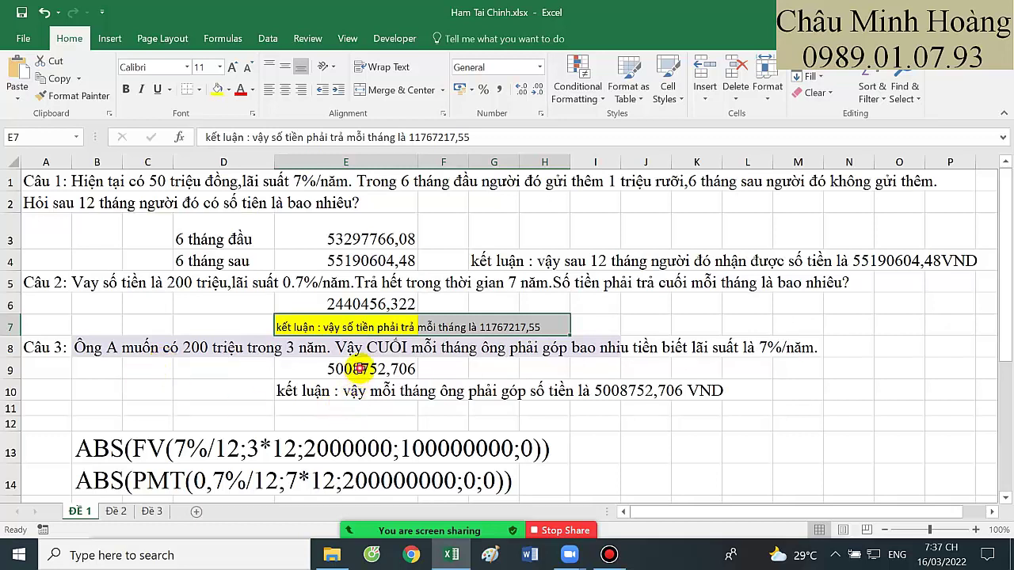
- Enlarge the Câu 3 result in E9 to font size 22
{"action": "left_click", "coordinate": [354, 369]}
{"action": "left_click", "coordinate": [232, 67]}
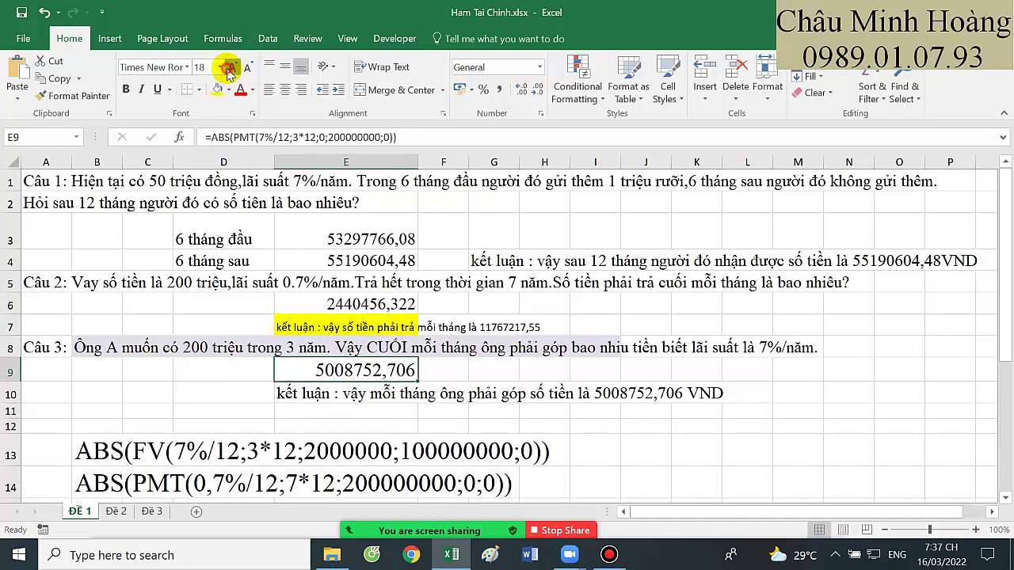
{"action": "left_click", "coordinate": [232, 67]}
{"action": "left_click", "coordinate": [232, 66]}
- Examine the rate, nper and pv arguments of the Câu 3 PMT formula in E9
{"action": "double_click", "coordinate": [346, 378]}
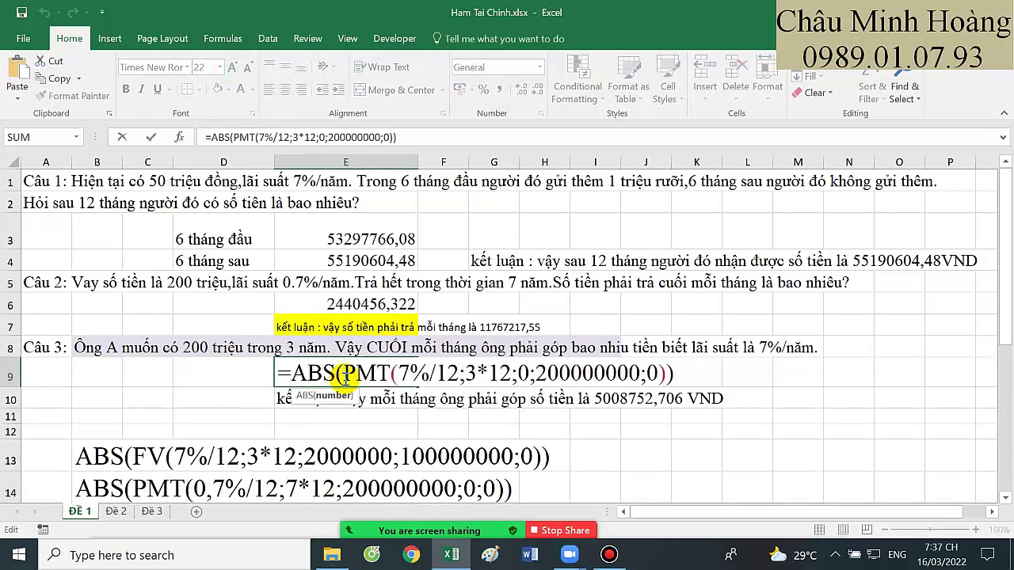
{"action": "left_click", "coordinate": [435, 373]}
{"action": "left_click", "coordinate": [379, 395]}
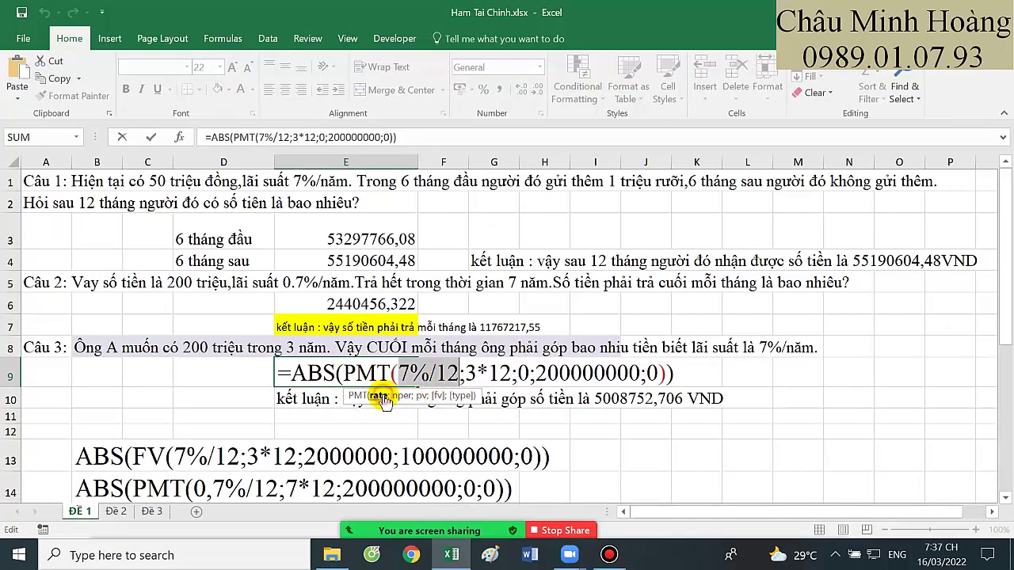
{"action": "left_click", "coordinate": [406, 396]}
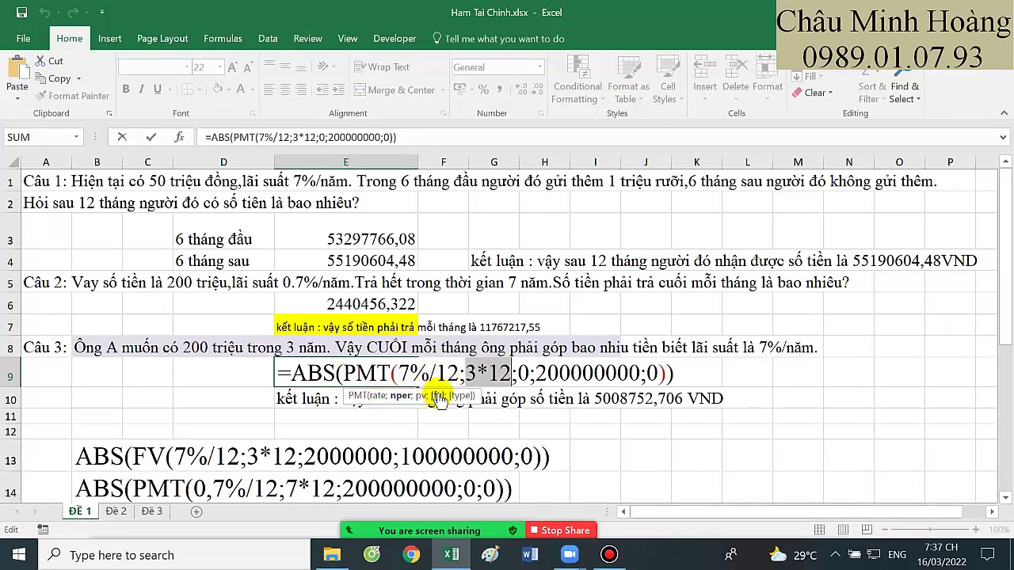
{"action": "left_click", "coordinate": [423, 396]}
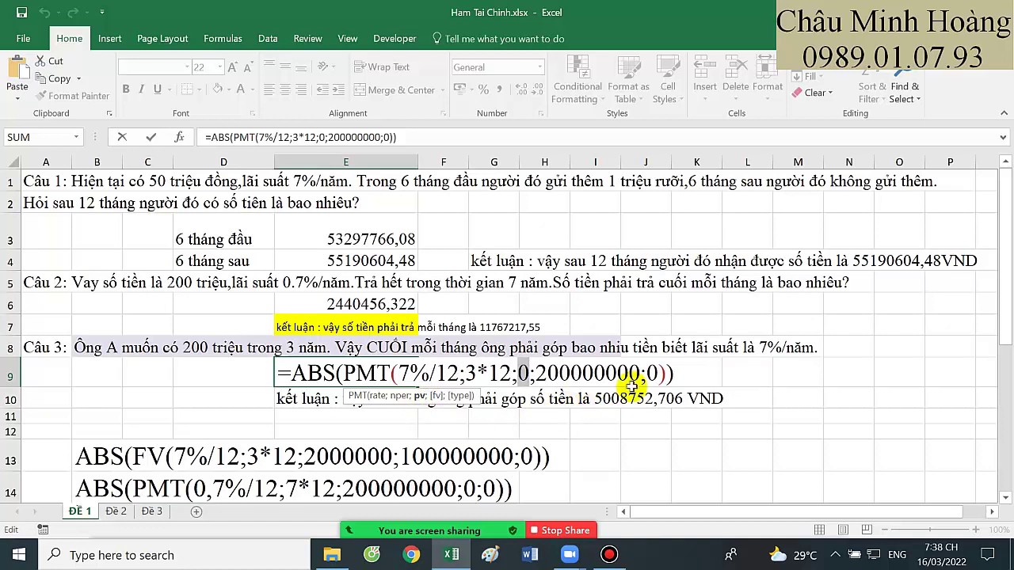
- Copy the E9 PMT formula without its equals sign and paste it as text into B15
{"action": "left_click_drag", "start_coordinate": [679, 376], "coordinate": [290, 385]}
{"action": "key", "text": "ctrl+c"}
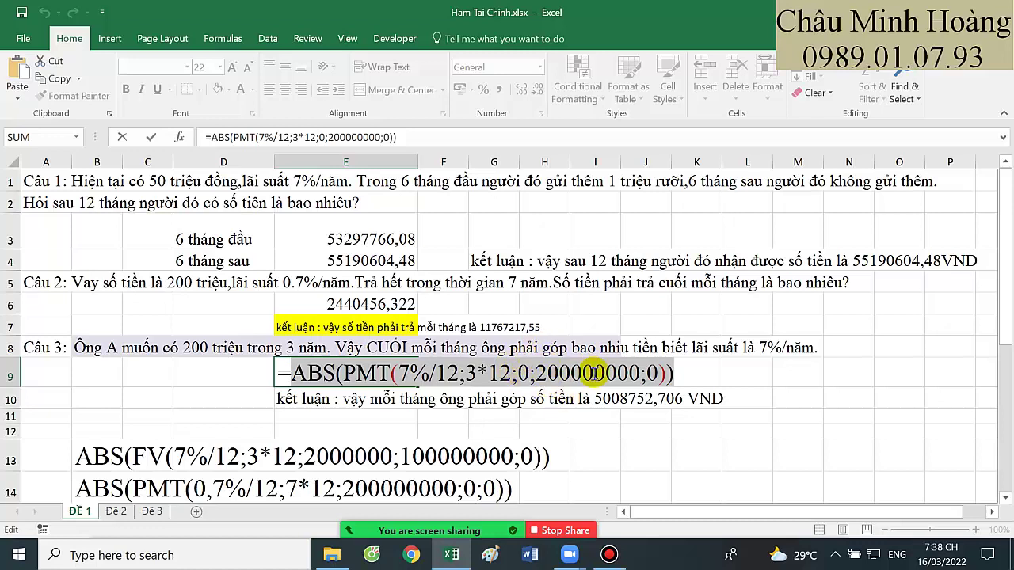
{"action": "key", "text": "Return"}
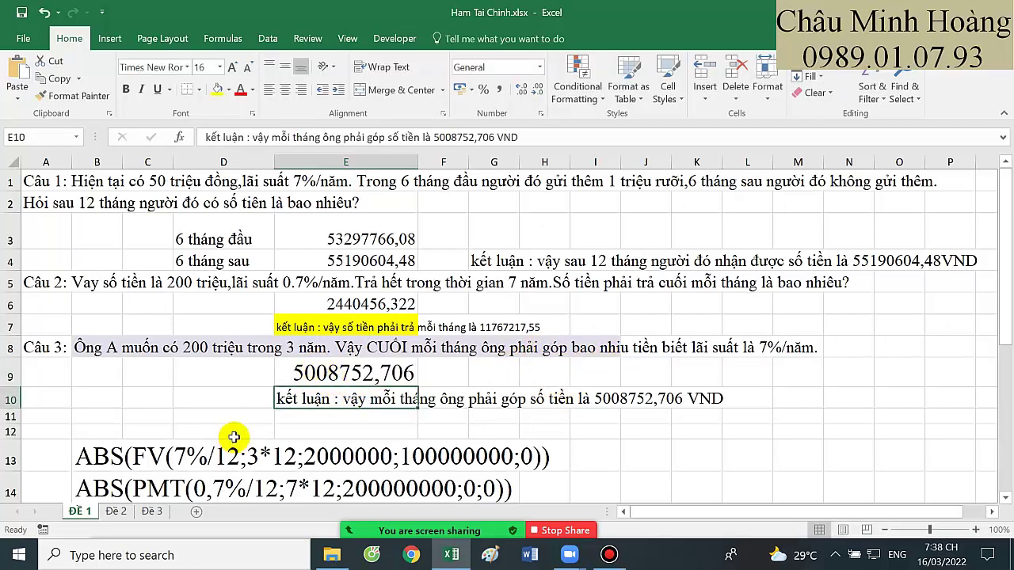
{"action": "scroll", "coordinate": [231, 433], "scroll_direction": "down", "scroll_amount": 2}
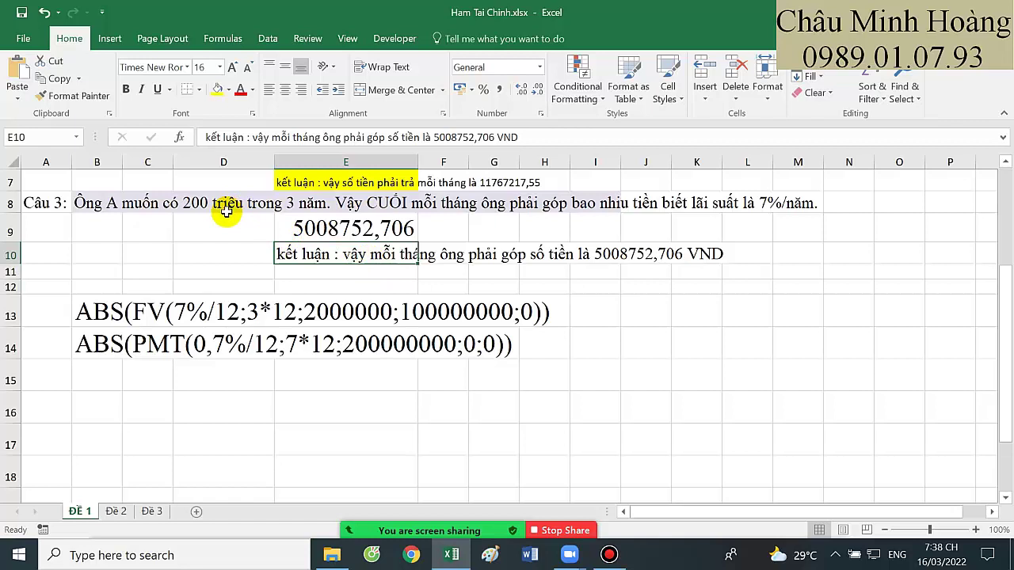
{"action": "left_click", "coordinate": [100, 385]}
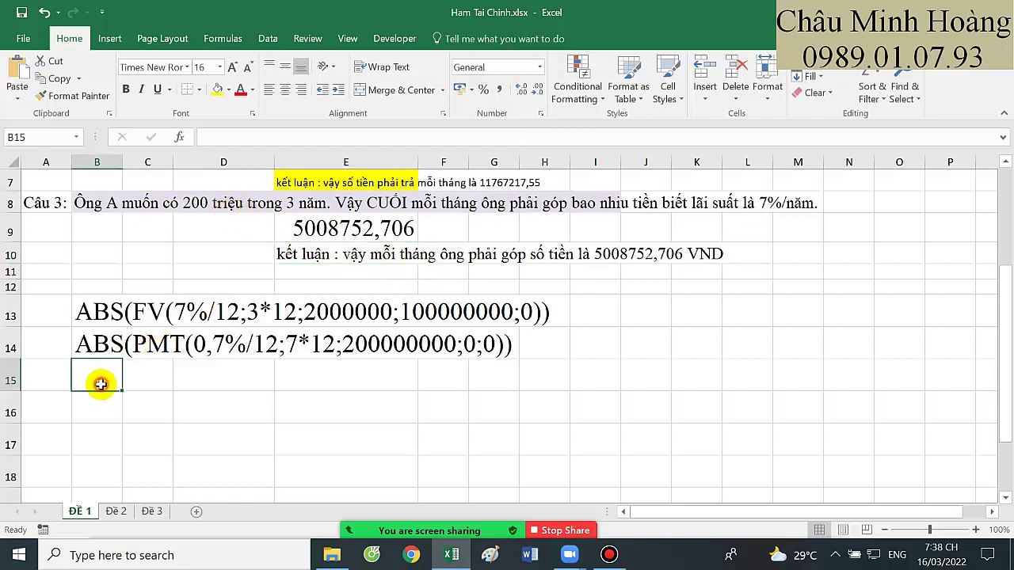
{"action": "right_click", "coordinate": [99, 380]}
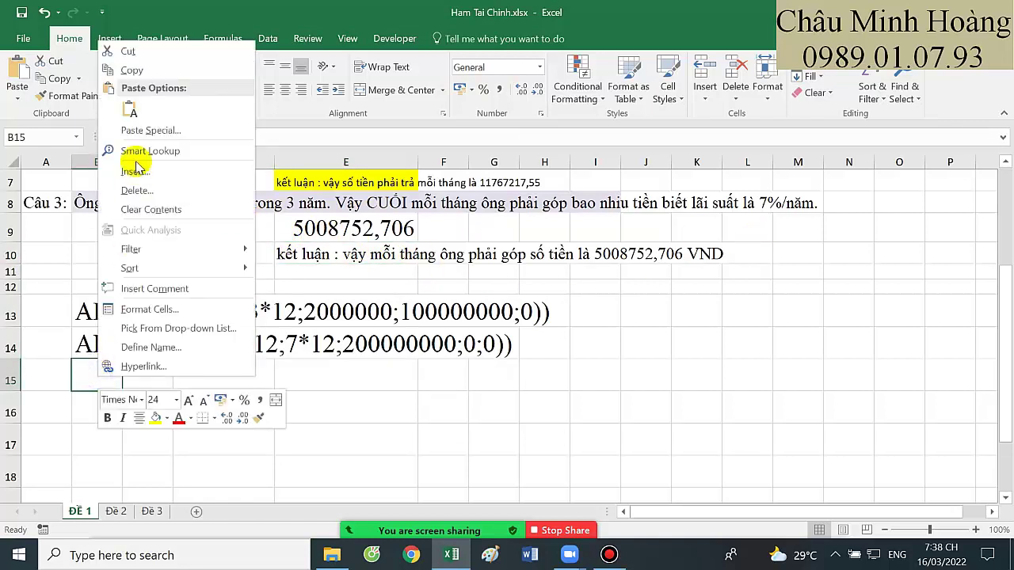
{"action": "left_click", "coordinate": [135, 113]}
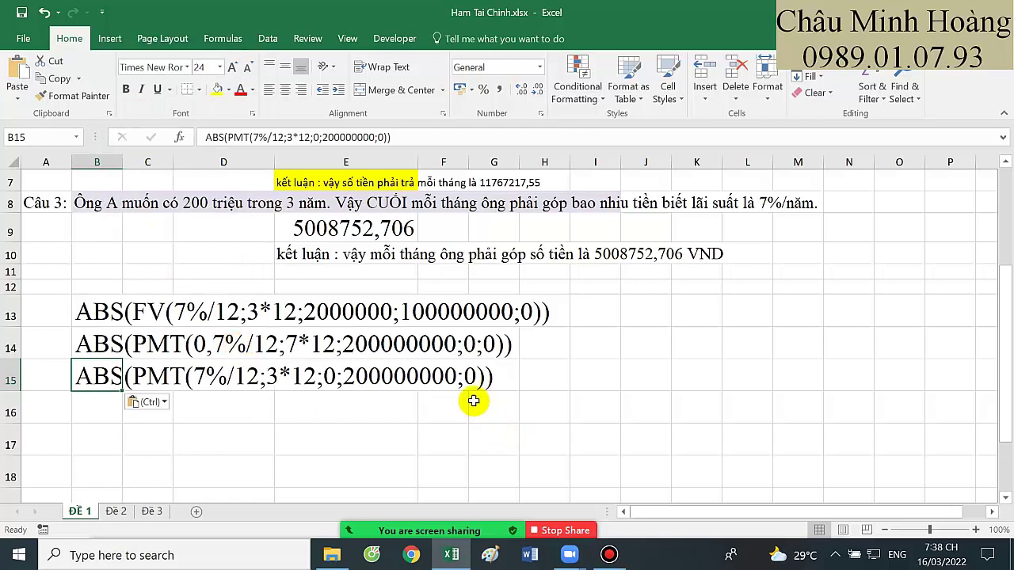
- Review the Câu 3 PMT formula in E9 again alongside the formula texts in B13:B15
{"action": "double_click", "coordinate": [335, 229]}
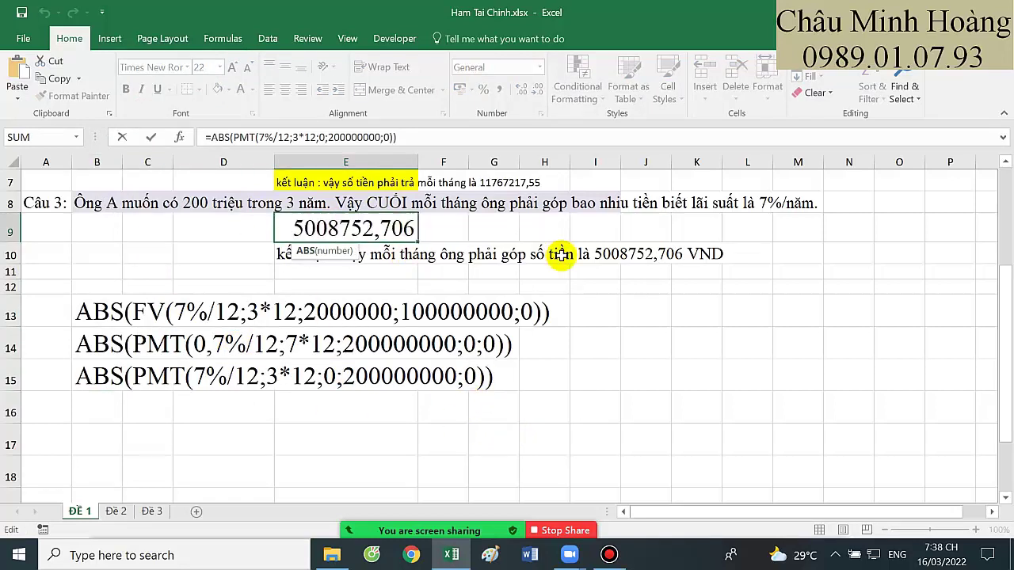
{"action": "scroll", "coordinate": [561, 255], "scroll_direction": "up", "scroll_amount": 2}
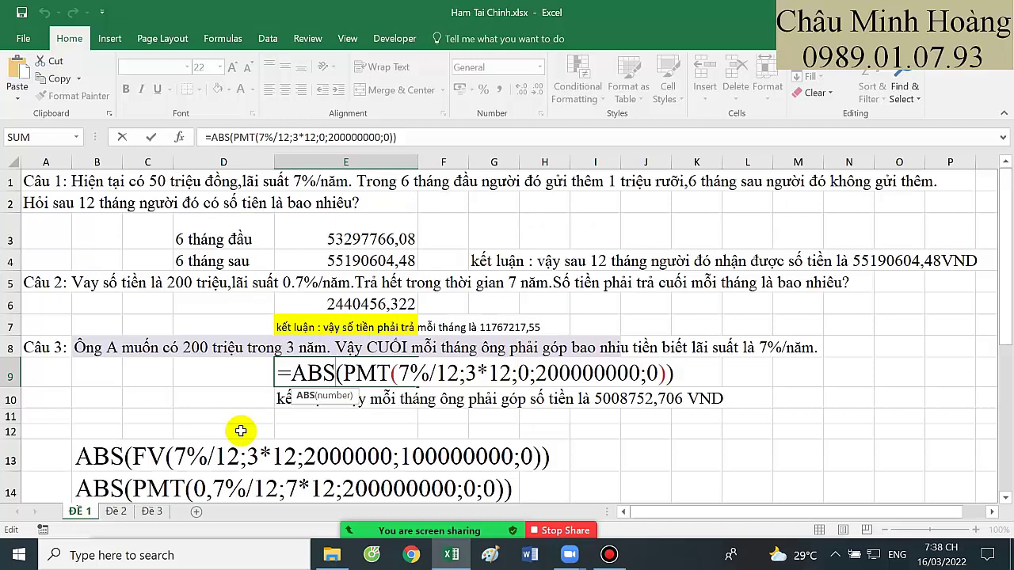
{"action": "key", "text": "Return"}
{"action": "scroll", "coordinate": [237, 475], "scroll_direction": "down", "scroll_amount": 1}
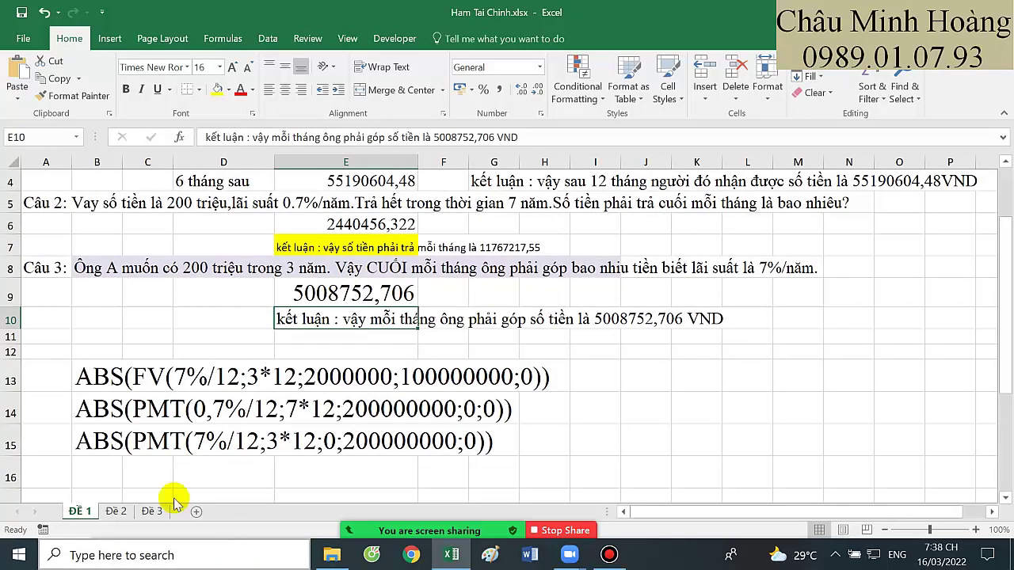
- Enter the label gd1 in cell B17 below the collected formula texts
{"action": "scroll", "coordinate": [269, 265], "scroll_direction": "up", "scroll_amount": 1}
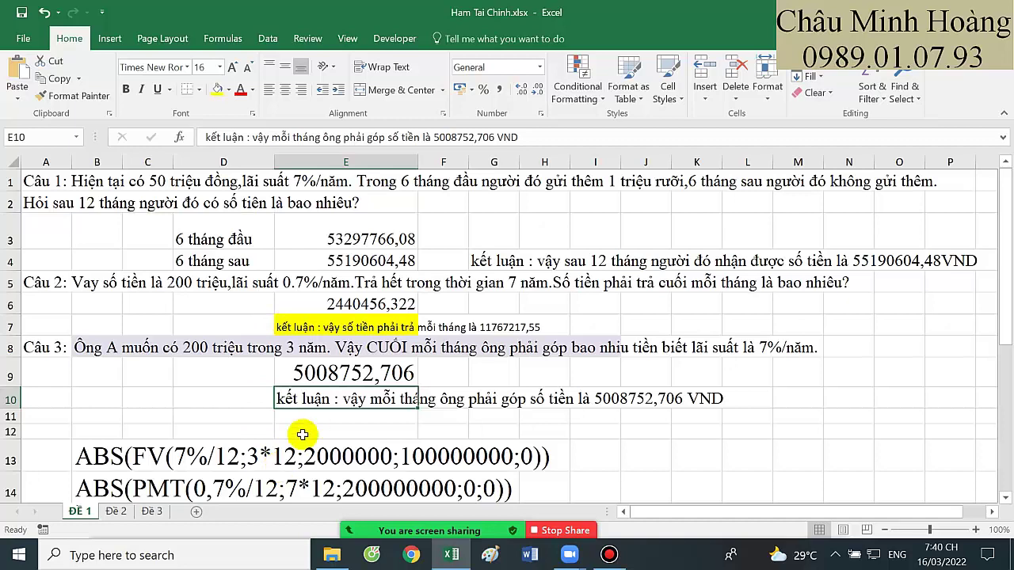
{"action": "scroll", "coordinate": [320, 437], "scroll_direction": "down", "scroll_amount": 3}
{"action": "left_click", "coordinate": [100, 374]}
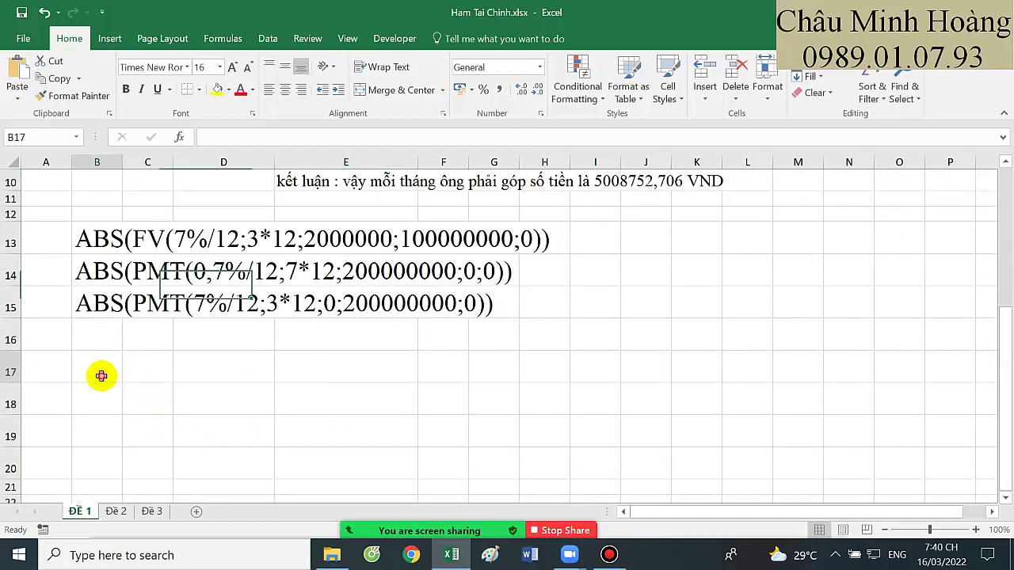
{"action": "type", "text": "gd1"}
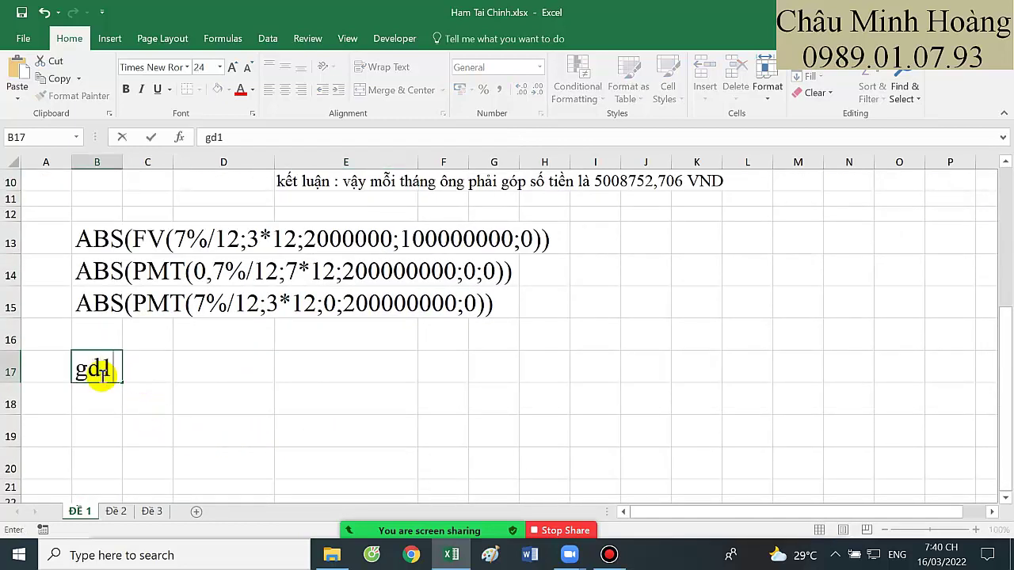
{"action": "key", "text": "Tab"}
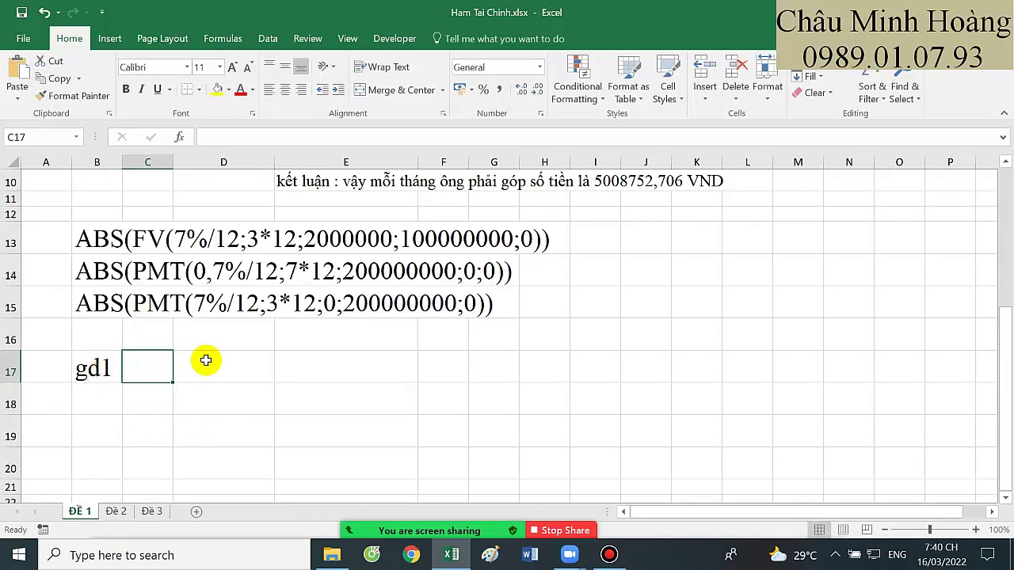
- Examine the pmt and pv arguments of the Câu 1 FV formula for the first six months in E3
{"action": "scroll", "coordinate": [140, 369], "scroll_direction": "up", "scroll_amount": 3}
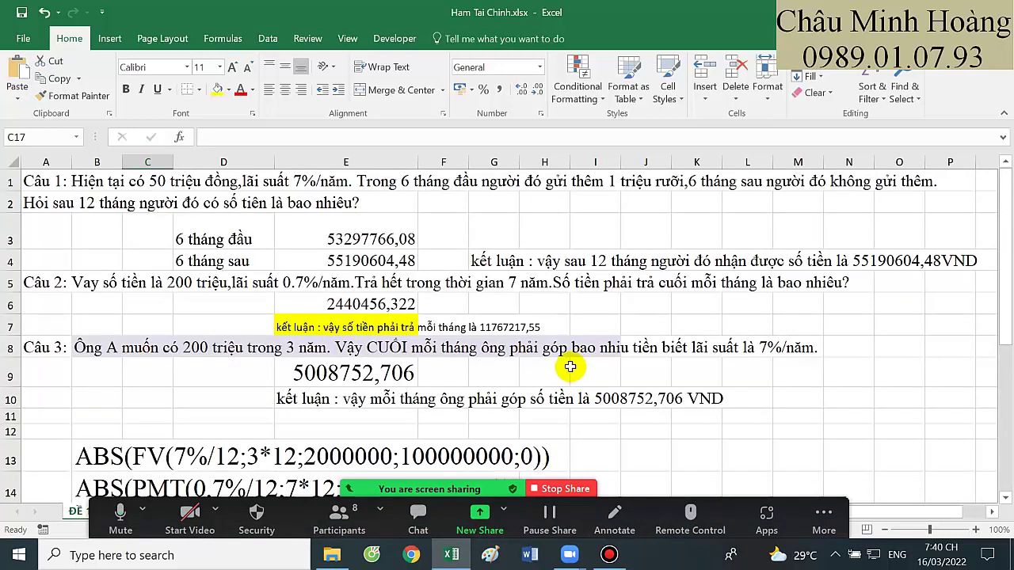
{"action": "double_click", "coordinate": [377, 233]}
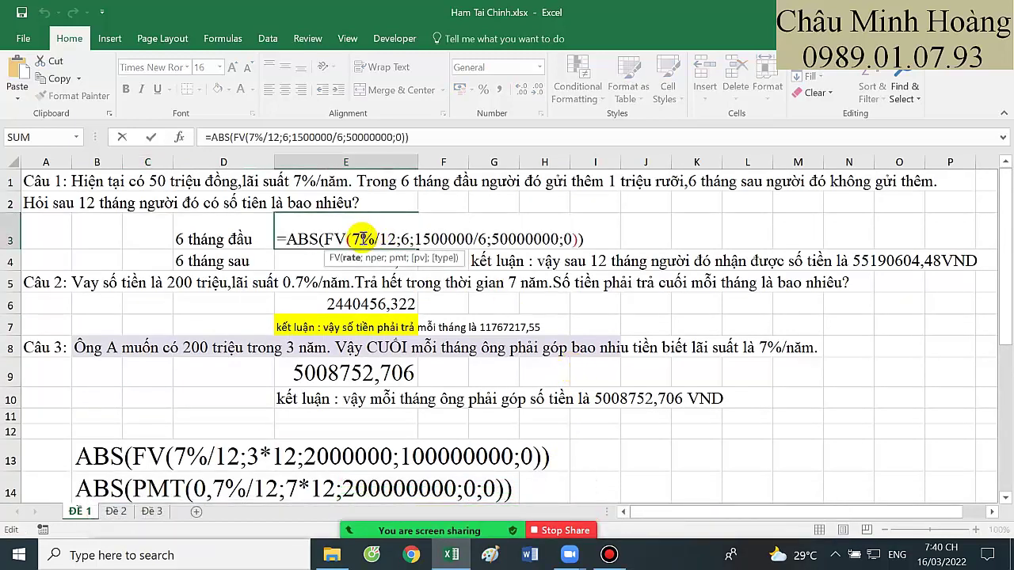
{"action": "left_click", "coordinate": [411, 239]}
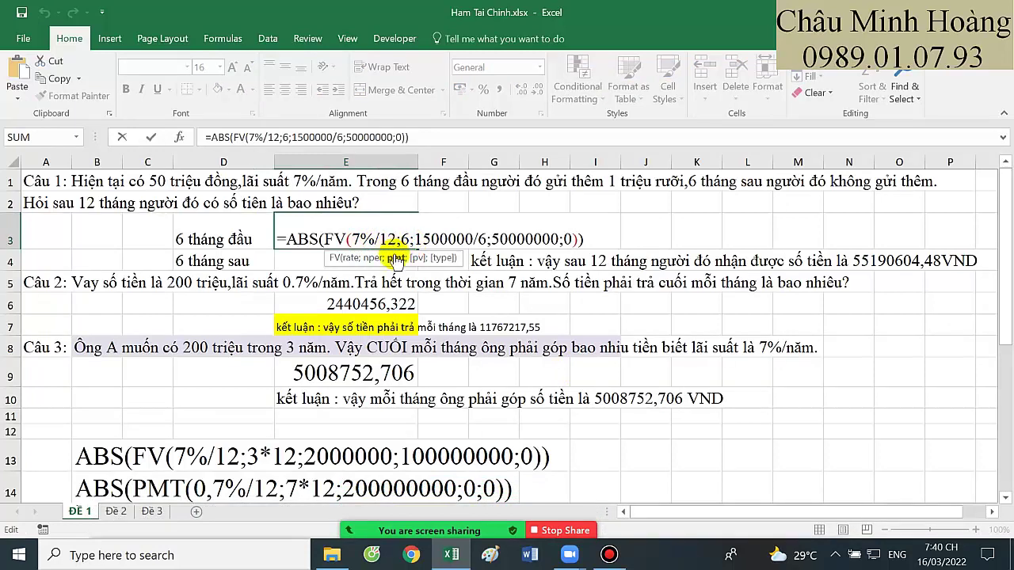
{"action": "left_click", "coordinate": [397, 258]}
{"action": "left_click", "coordinate": [416, 259]}
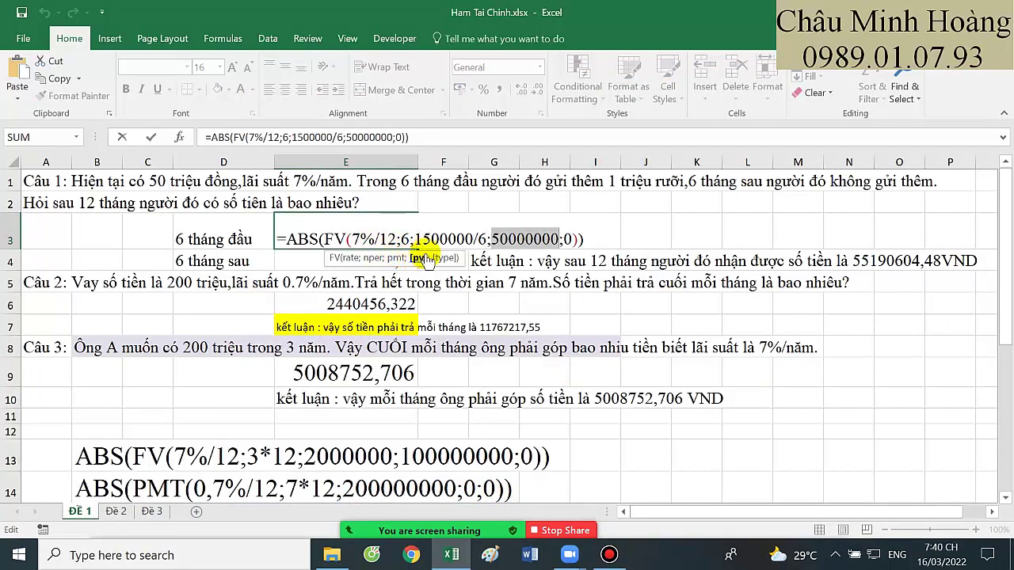
{"action": "left_click", "coordinate": [438, 239]}
{"action": "left_click", "coordinate": [397, 260]}
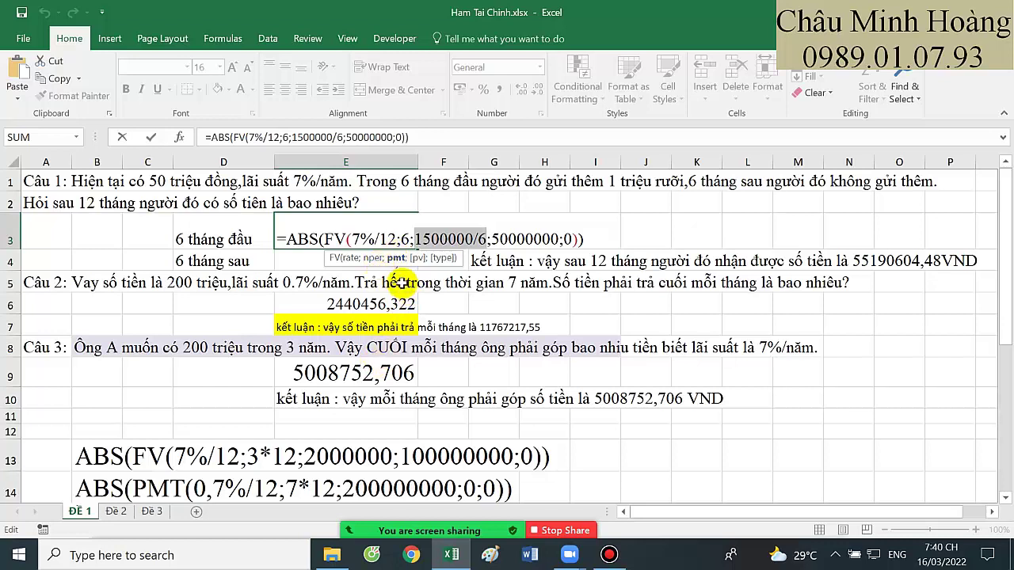
{"action": "left_click", "coordinate": [418, 258]}
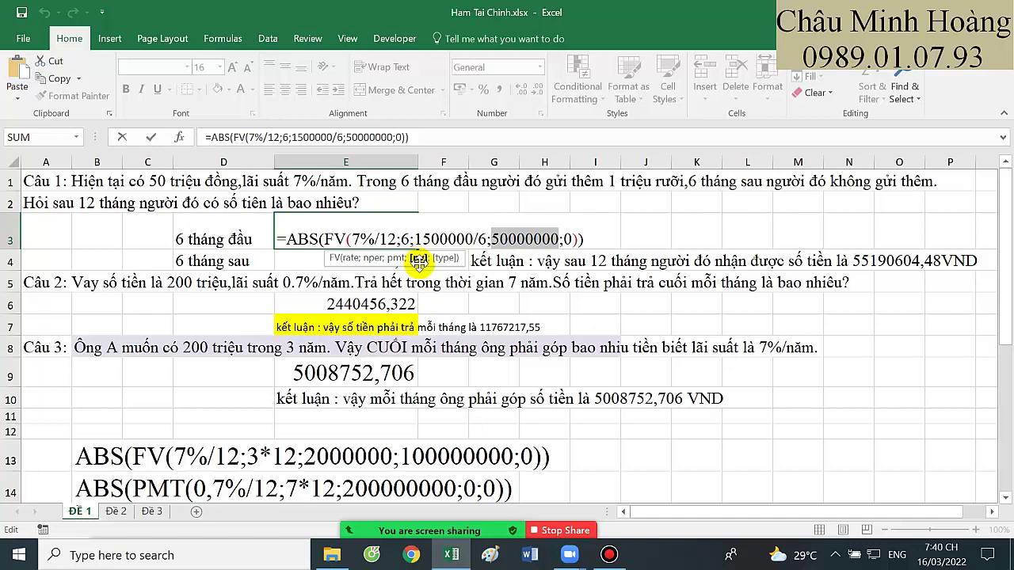
- Copy the E3 FV formula without its equals sign and paste it as text into C17
{"action": "left_click_drag", "start_coordinate": [605, 236], "coordinate": [293, 241]}
{"action": "key", "text": "ctrl+c"}
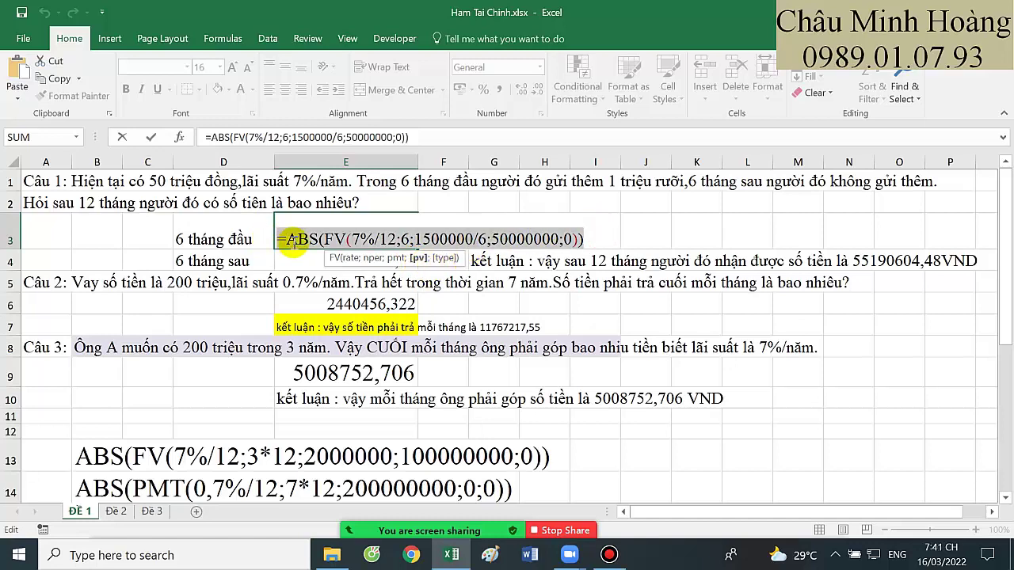
{"action": "left_click", "coordinate": [305, 253]}
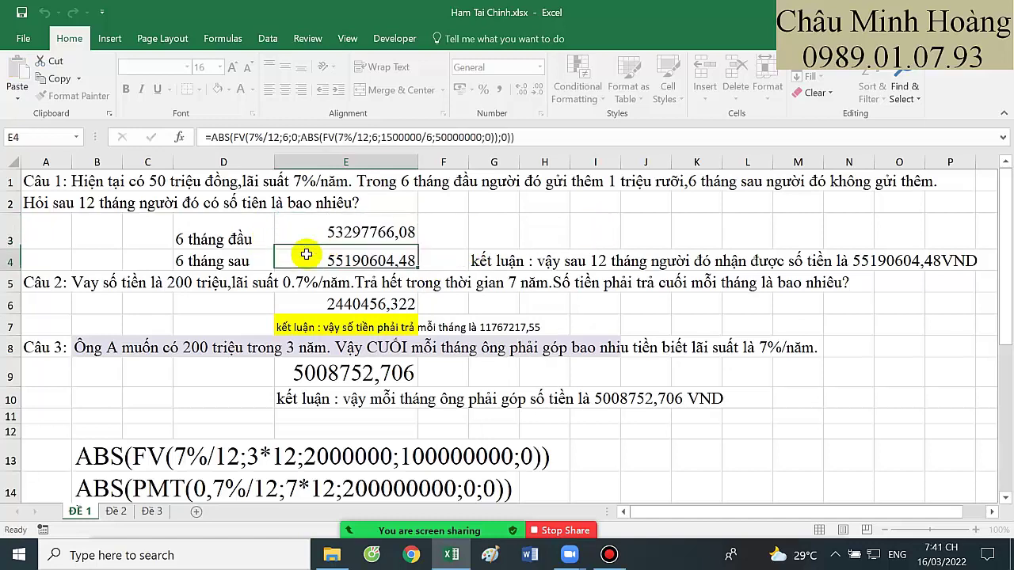
{"action": "scroll", "coordinate": [306, 253], "scroll_direction": "down", "scroll_amount": 3}
{"action": "left_click", "coordinate": [157, 370]}
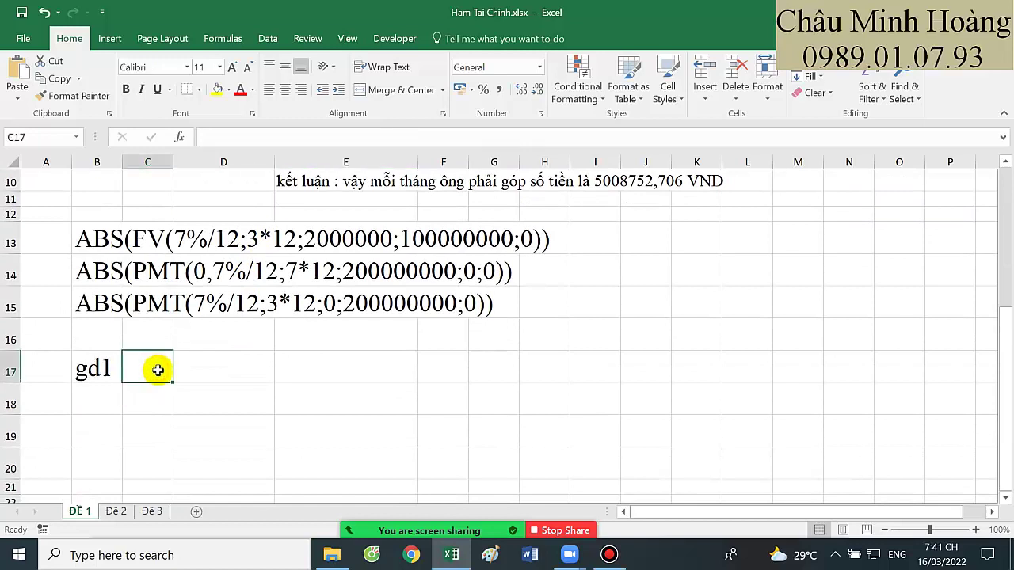
{"action": "key", "text": "ctrl+v"}
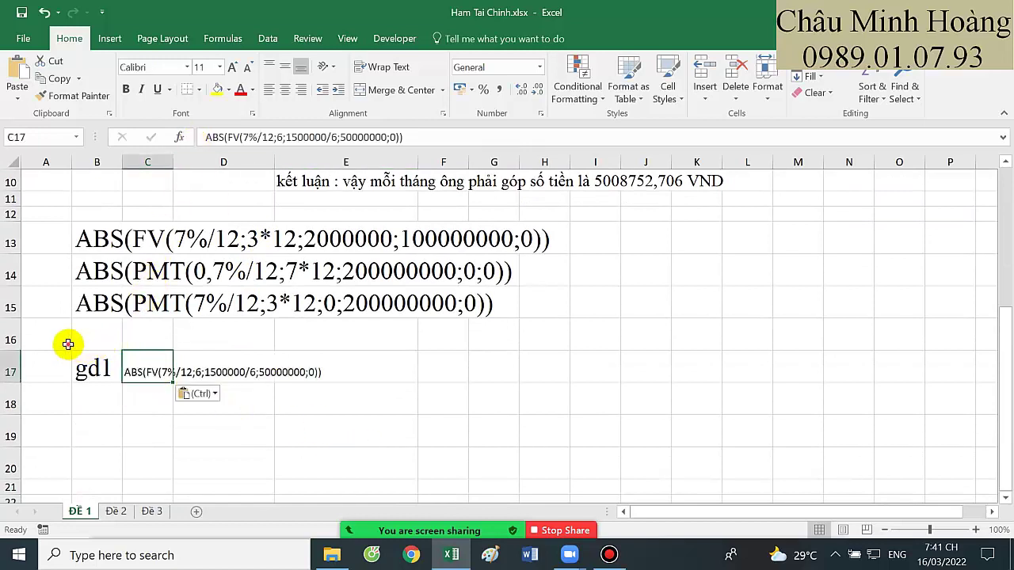
- Format the range A16:G20 in Times New Roman at size 20
{"action": "left_click_drag", "start_coordinate": [68, 344], "coordinate": [497, 468]}
{"action": "left_click", "coordinate": [162, 68]}
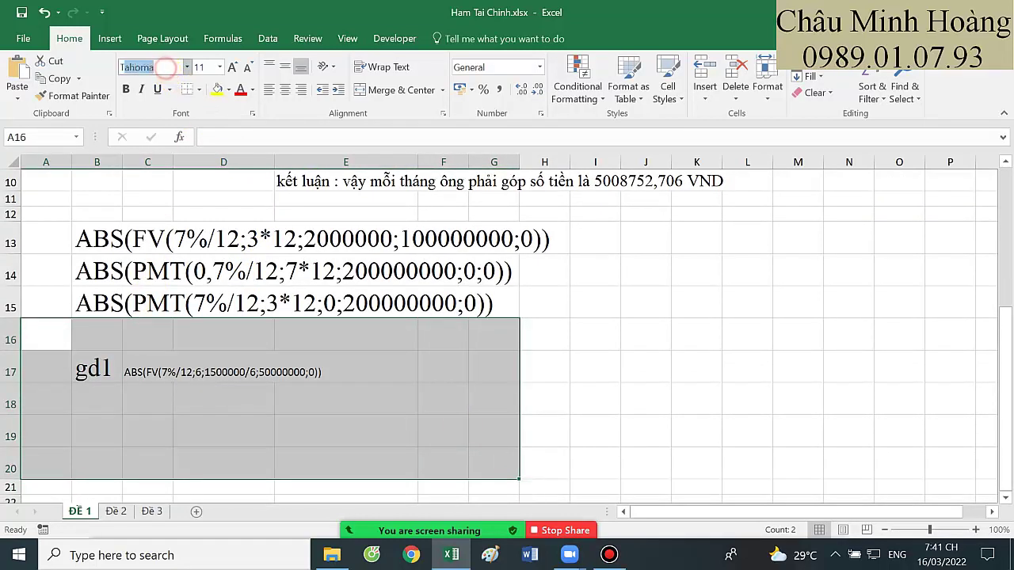
{"action": "type", "text": "Times New Roman"}
{"action": "key", "text": "Return"}
{"action": "left_click", "coordinate": [202, 68]}
{"action": "type", "text": "2"}
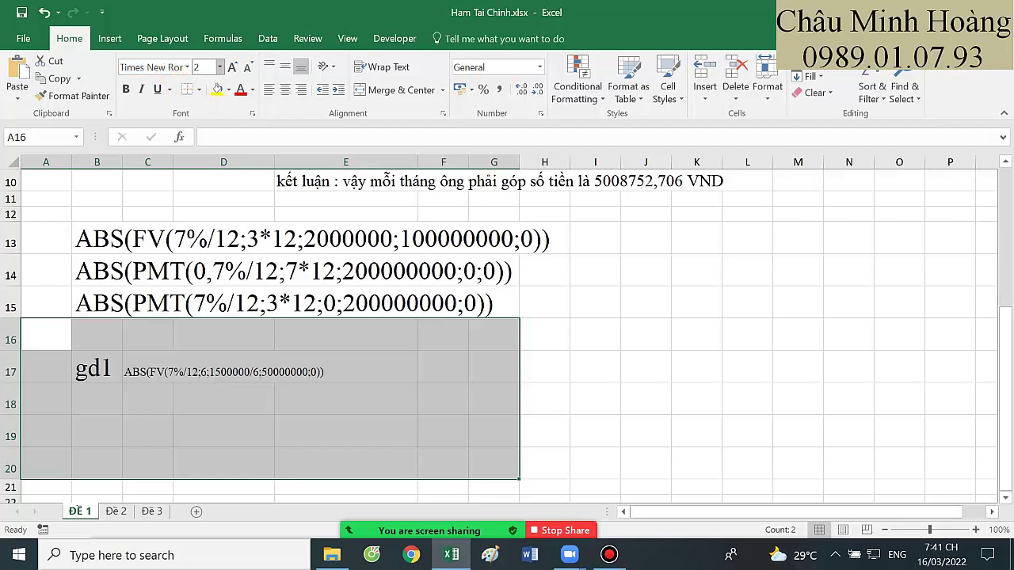
{"action": "type", "text": "0"}
{"action": "key", "text": "Return"}
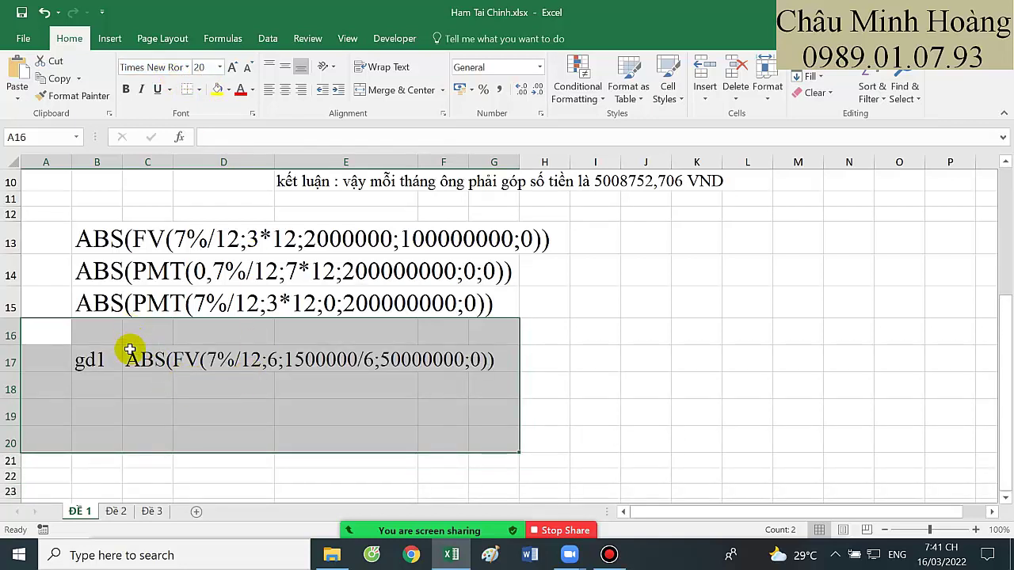
- Review the full FV formula text in C17
{"action": "double_click", "coordinate": [130, 350]}
{"action": "left_click_drag", "start_coordinate": [125, 358], "coordinate": [537, 358]}
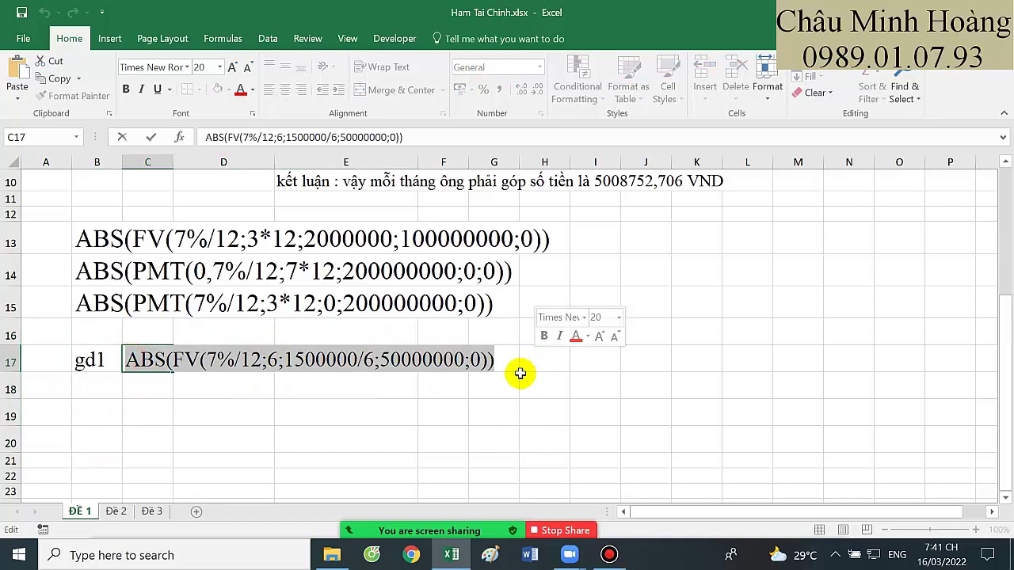
{"action": "key", "text": "Return"}
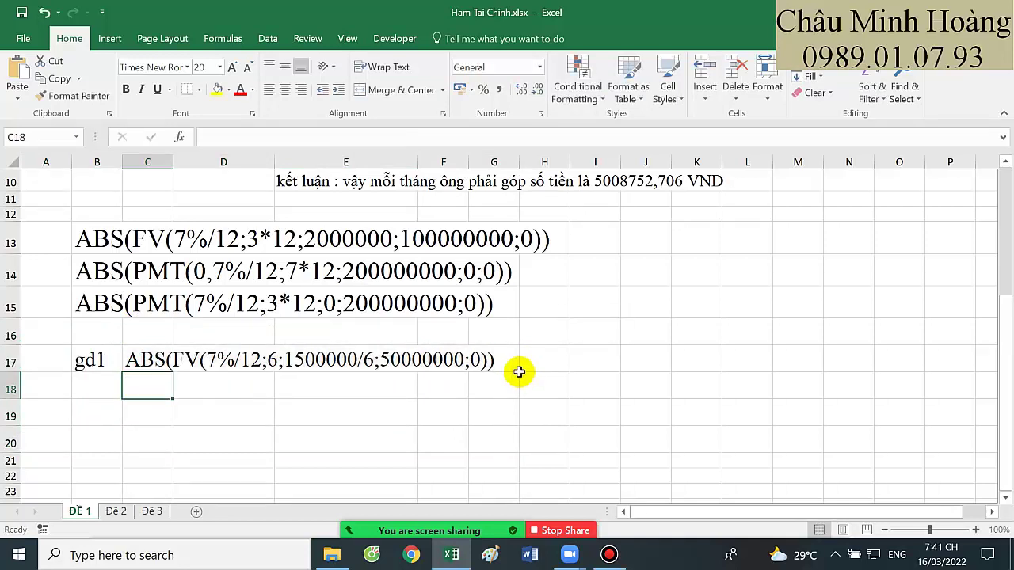
- Examine the rate, pmt and pv arguments of the outer FV in the E4 formula for the last six months
{"action": "scroll", "coordinate": [475, 382], "scroll_direction": "up", "scroll_amount": 2}
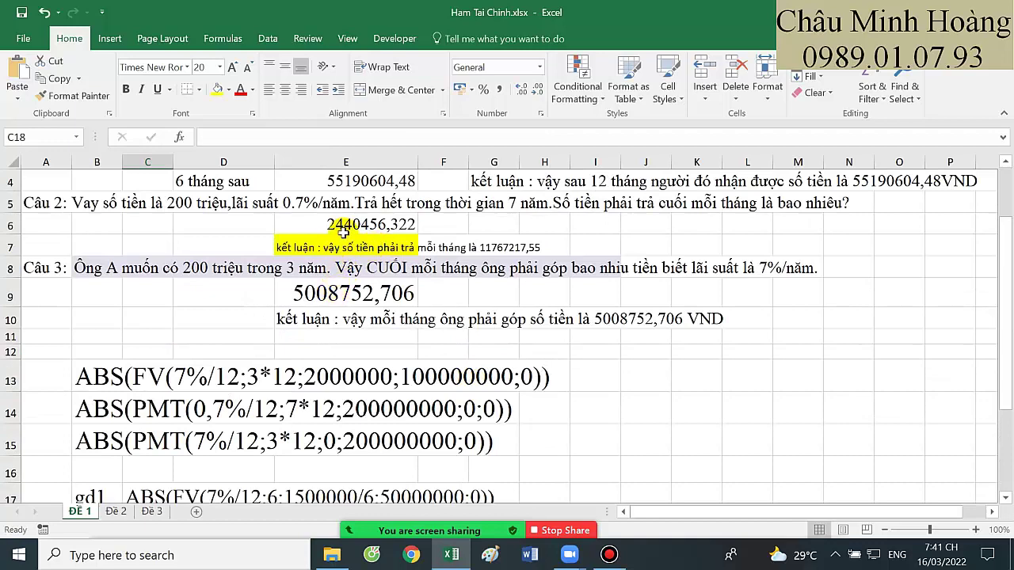
{"action": "scroll", "coordinate": [339, 293], "scroll_direction": "up", "scroll_amount": 1}
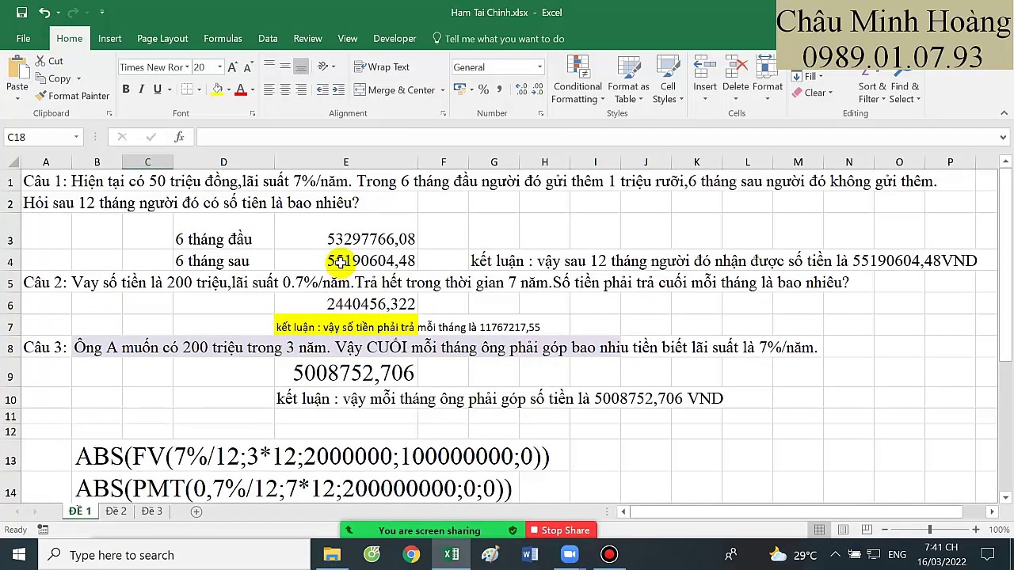
{"action": "double_click", "coordinate": [339, 262]}
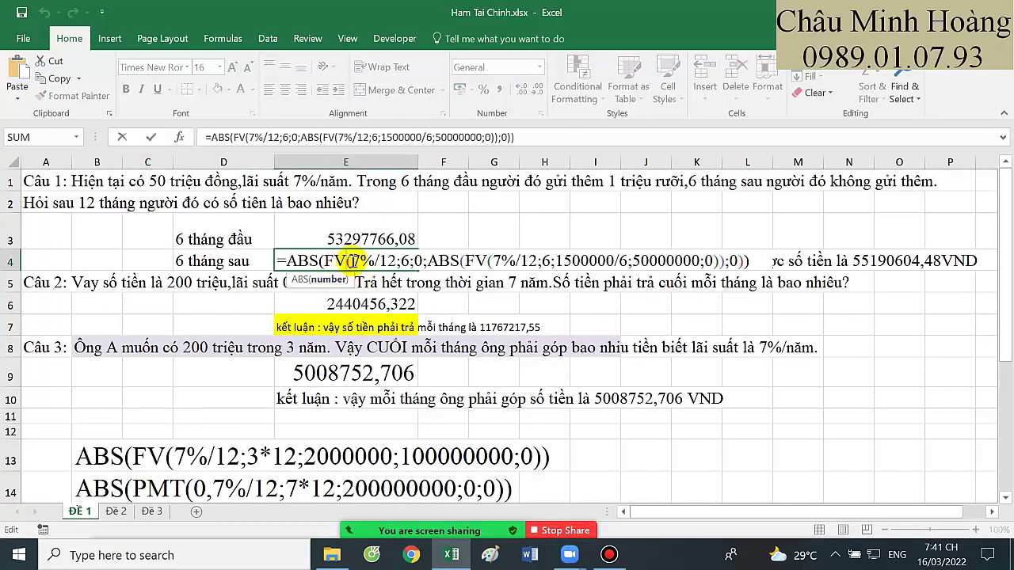
{"action": "left_click_drag", "start_coordinate": [353, 262], "coordinate": [396, 263]}
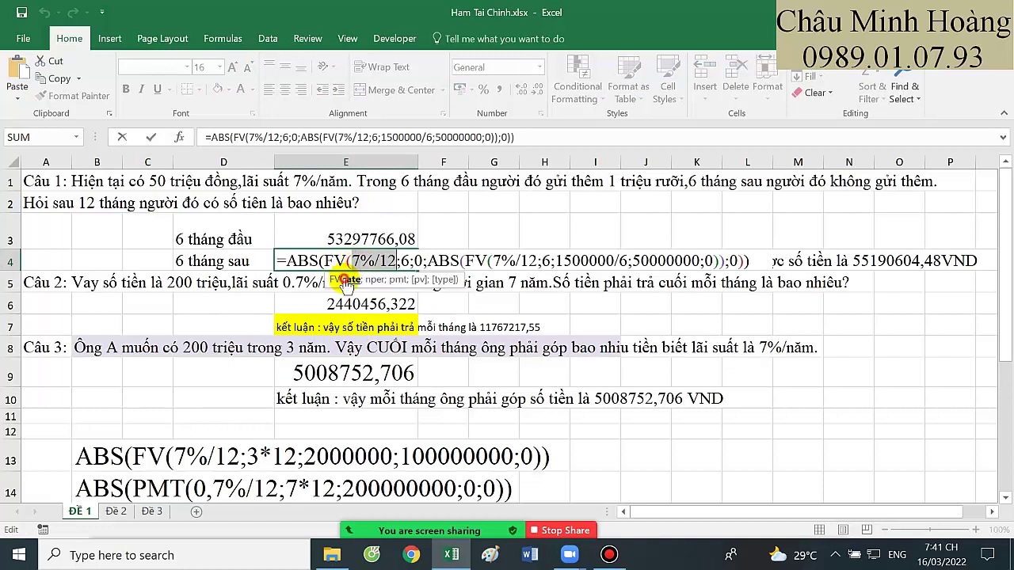
{"action": "left_click", "coordinate": [396, 279]}
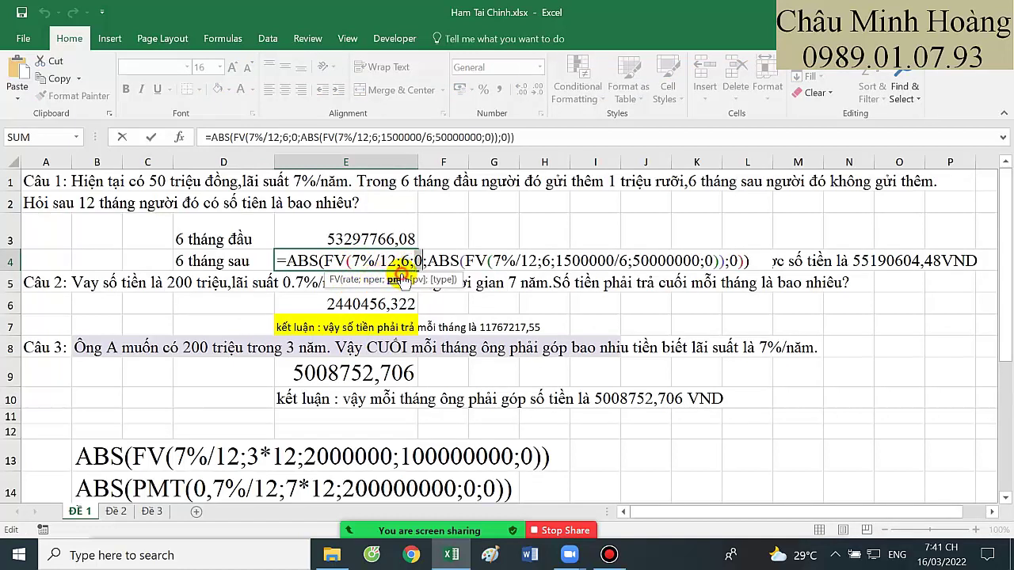
{"action": "left_click", "coordinate": [418, 279]}
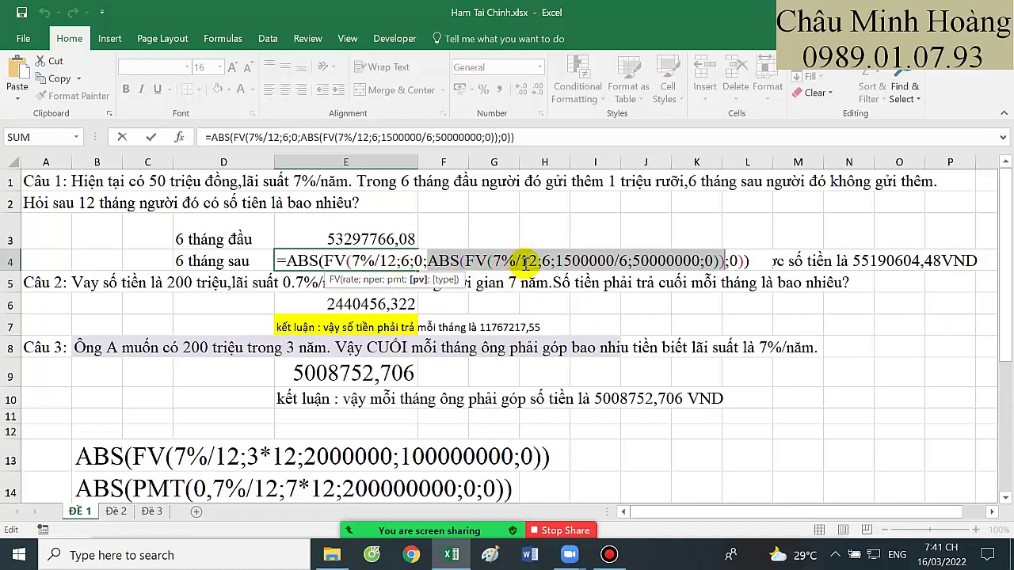
- Copy the nested FV formula from E4 without its equals sign and paste it as text into C18
{"action": "left_click", "coordinate": [752, 262]}
{"action": "key", "text": "shift+Home"}
{"action": "key", "text": "ctrl+c"}
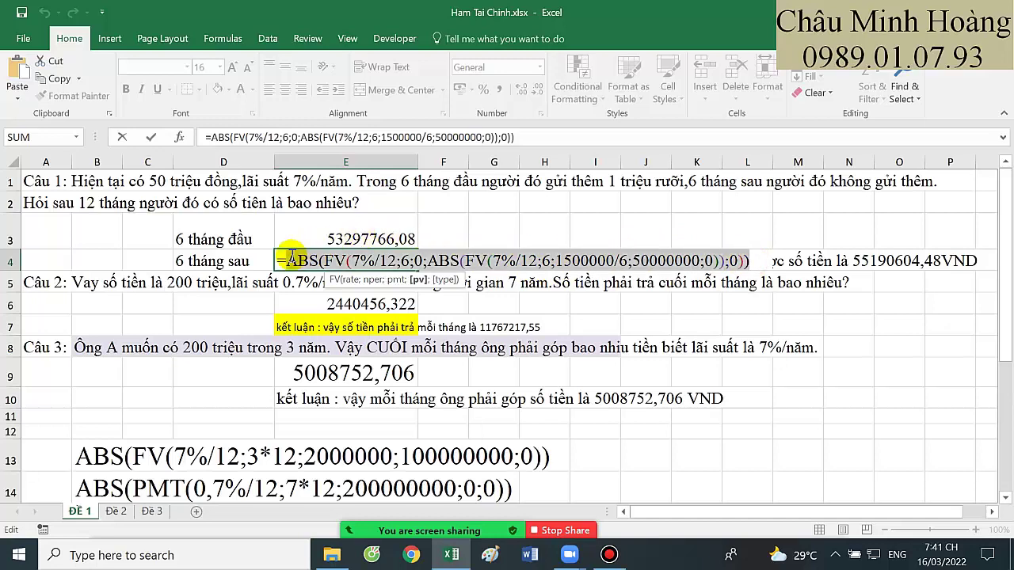
{"action": "key", "text": "Escape"}
{"action": "scroll", "coordinate": [238, 301], "scroll_direction": "down", "scroll_amount": 3}
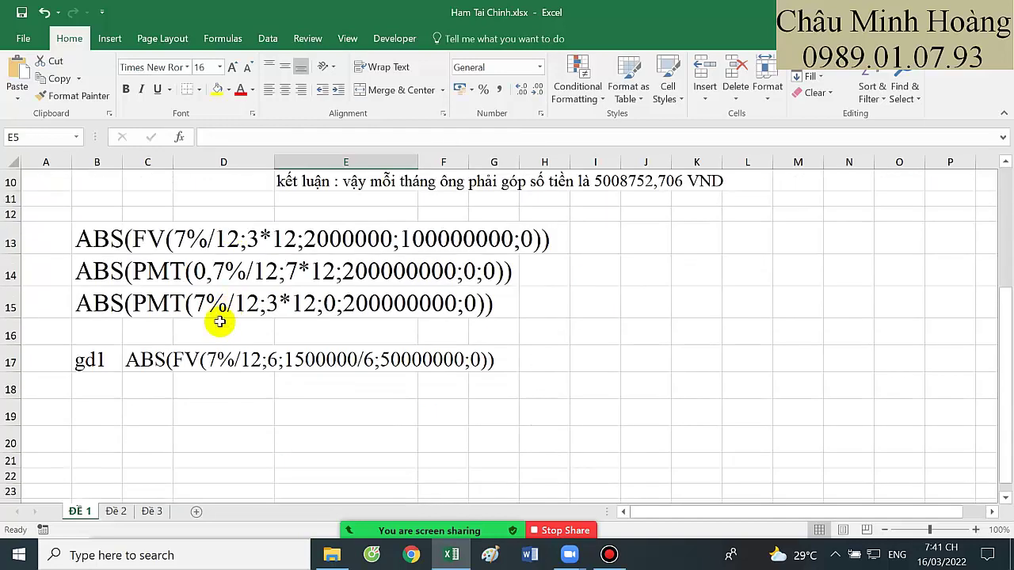
{"action": "left_click", "coordinate": [145, 385]}
{"action": "key", "text": "ctrl+v"}
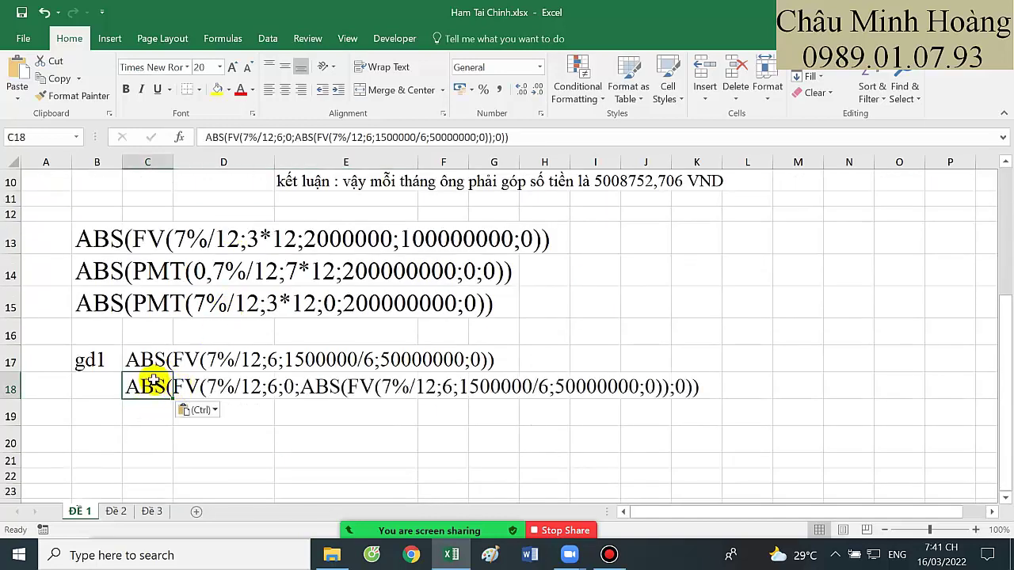
{"action": "double_click", "coordinate": [335, 385]}
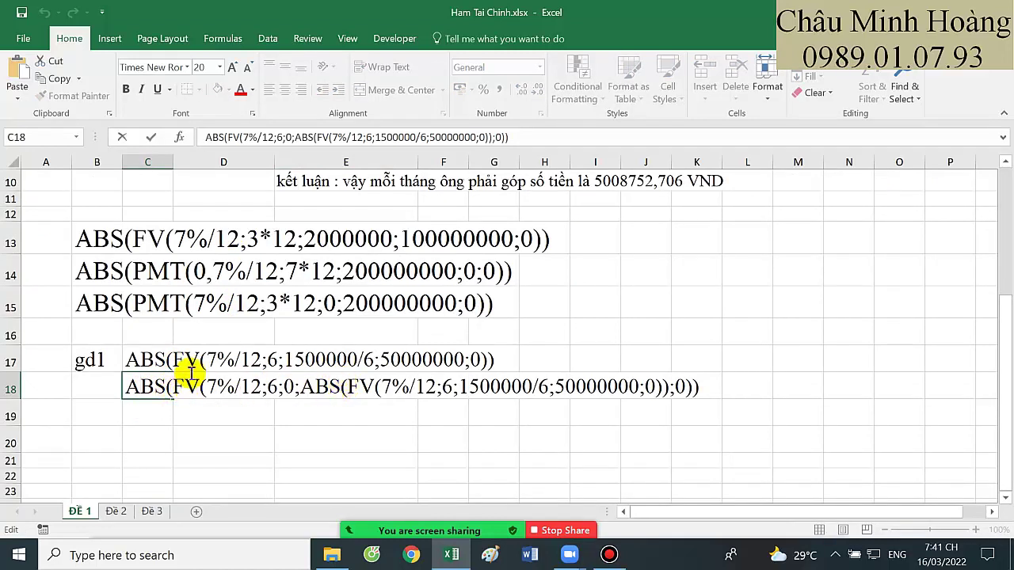
{"action": "key", "text": "Return"}
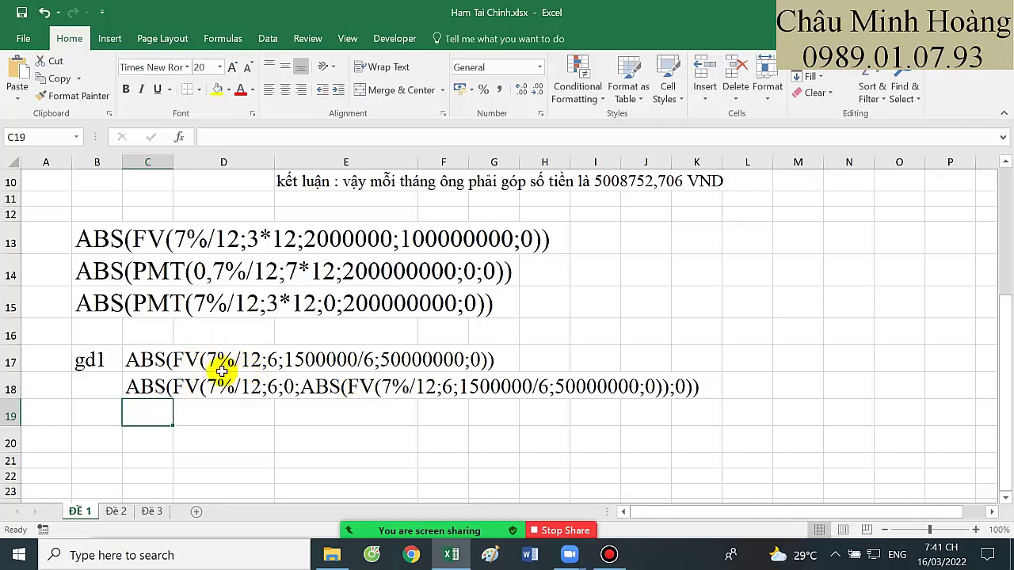
- Colour the nested ABS(FV(7%/12;6;1500000/6;50000000;0) part of the C18 text red and select B17:L18
{"action": "left_click", "coordinate": [139, 385]}
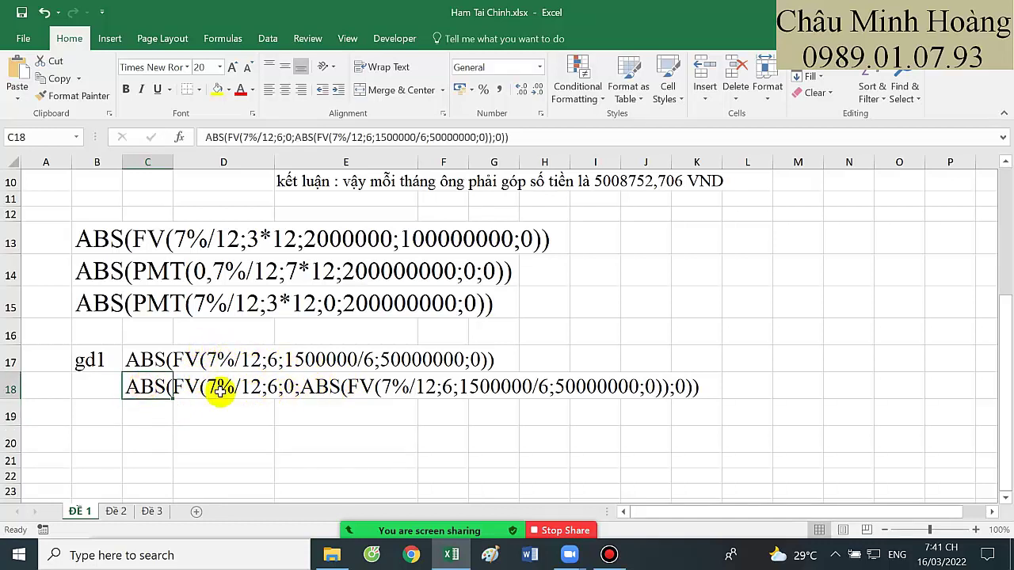
{"action": "double_click", "coordinate": [151, 385]}
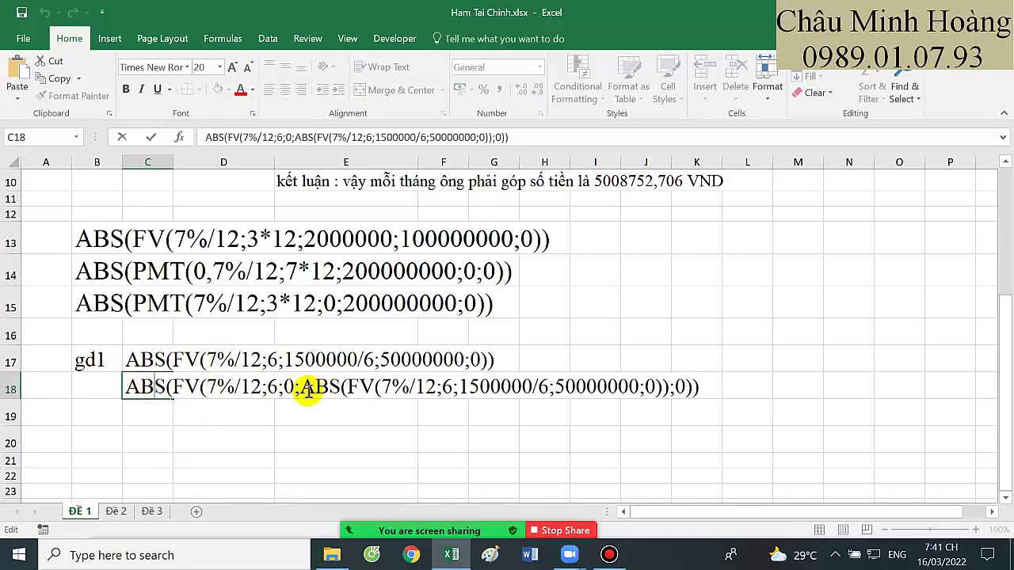
{"action": "left_click_drag", "start_coordinate": [301, 386], "coordinate": [663, 388]}
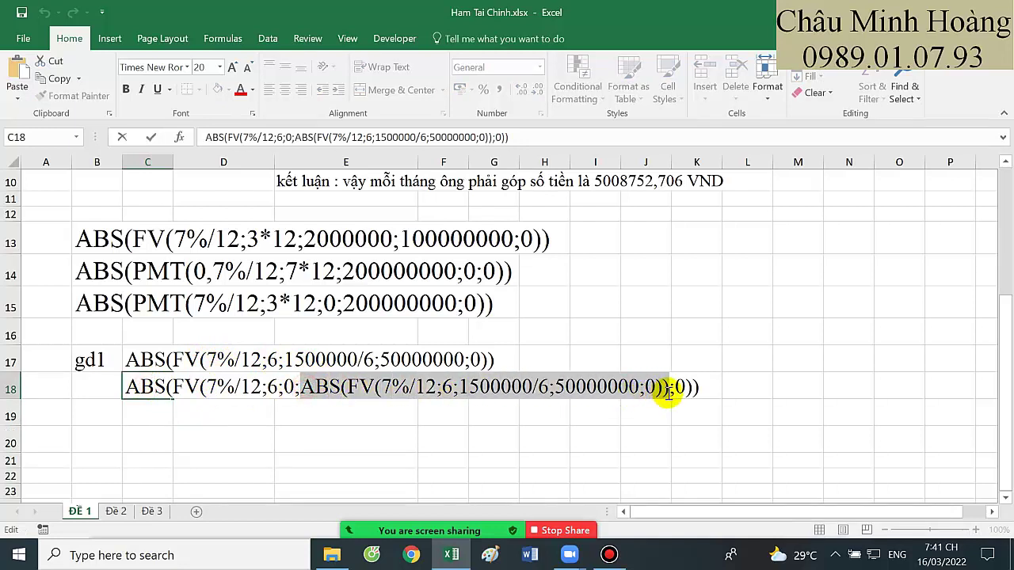
{"action": "left_click", "coordinate": [241, 90]}
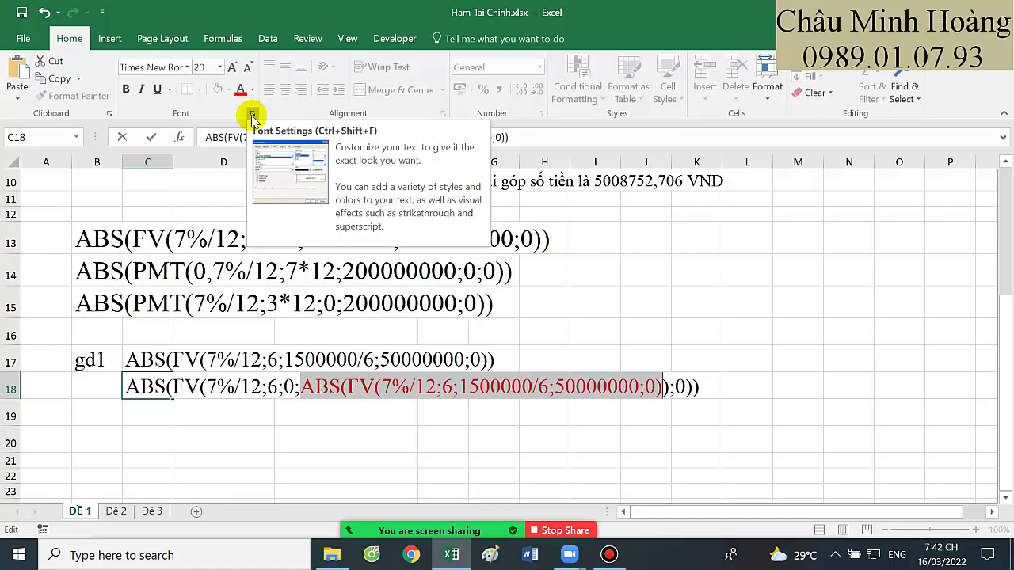
{"action": "left_click", "coordinate": [203, 475]}
{"action": "left_click_drag", "start_coordinate": [79, 369], "coordinate": [727, 390]}
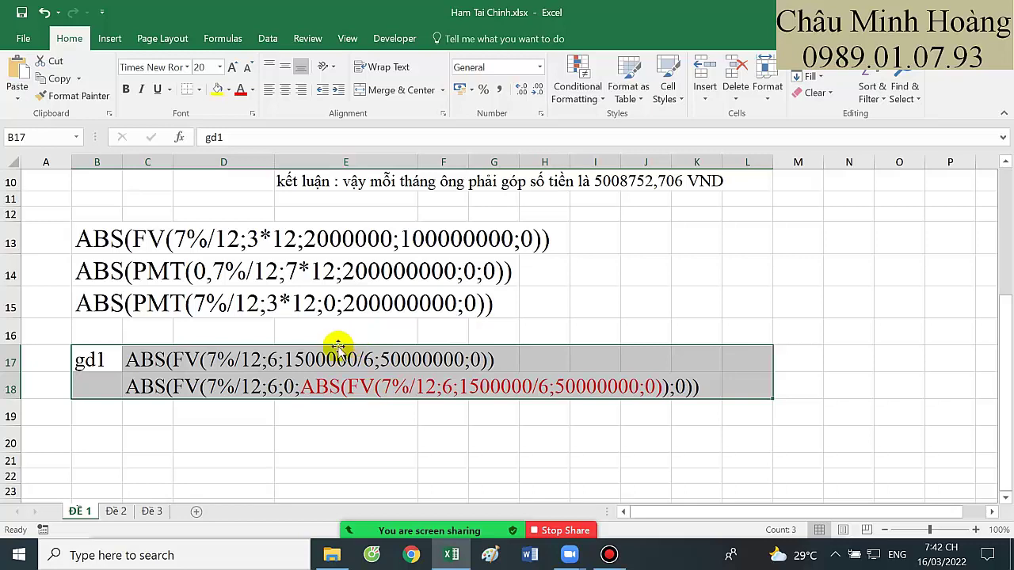
{"action": "scroll", "coordinate": [286, 455], "scroll_direction": "up", "scroll_amount": 1}
{"action": "scroll", "coordinate": [286, 456], "scroll_direction": "up", "scroll_amount": 1}
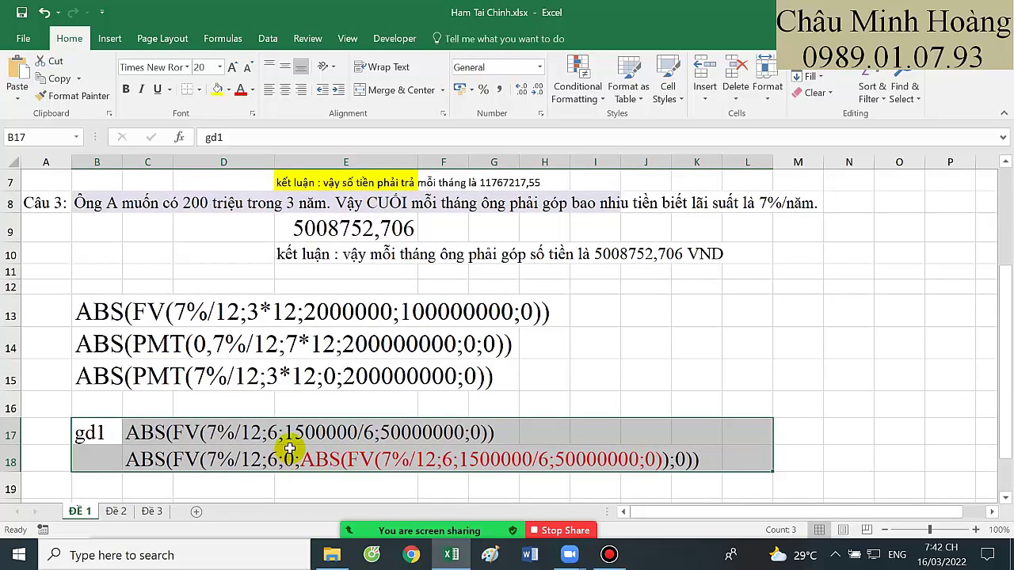
{"action": "left_click", "coordinate": [612, 557]}
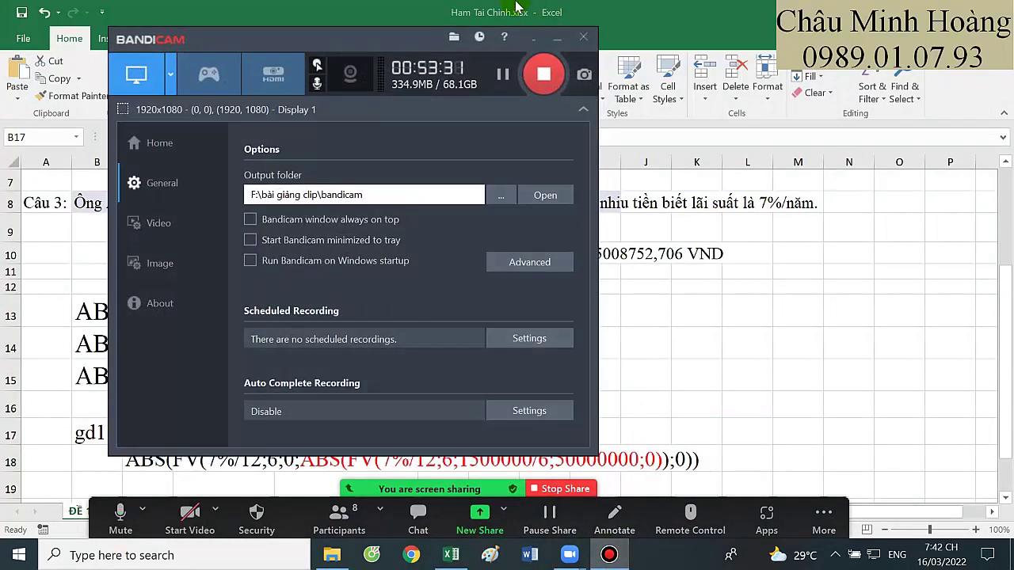
{"action": "left_click", "coordinate": [503, 74]}
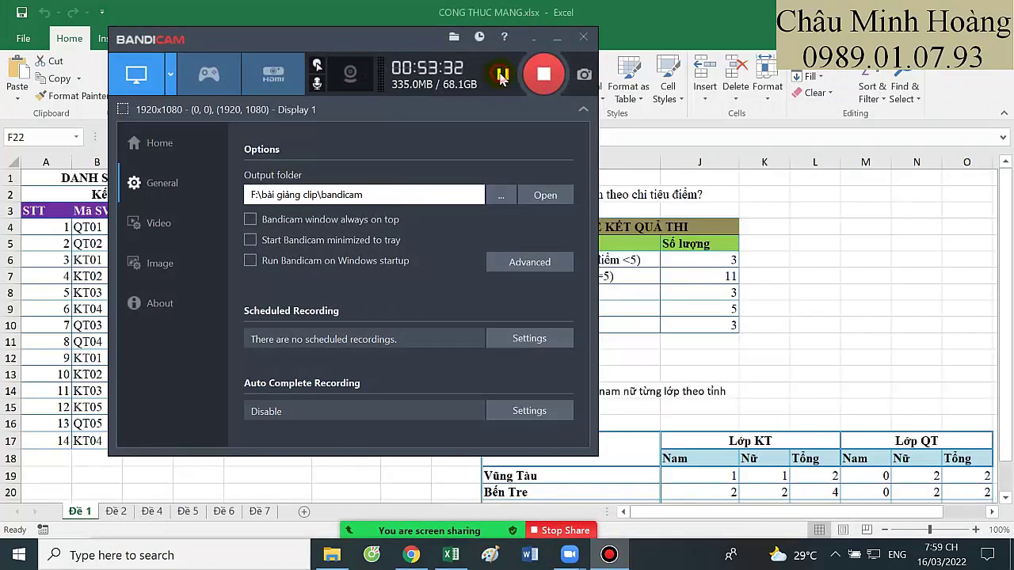
{"action": "left_click", "coordinate": [557, 37]}
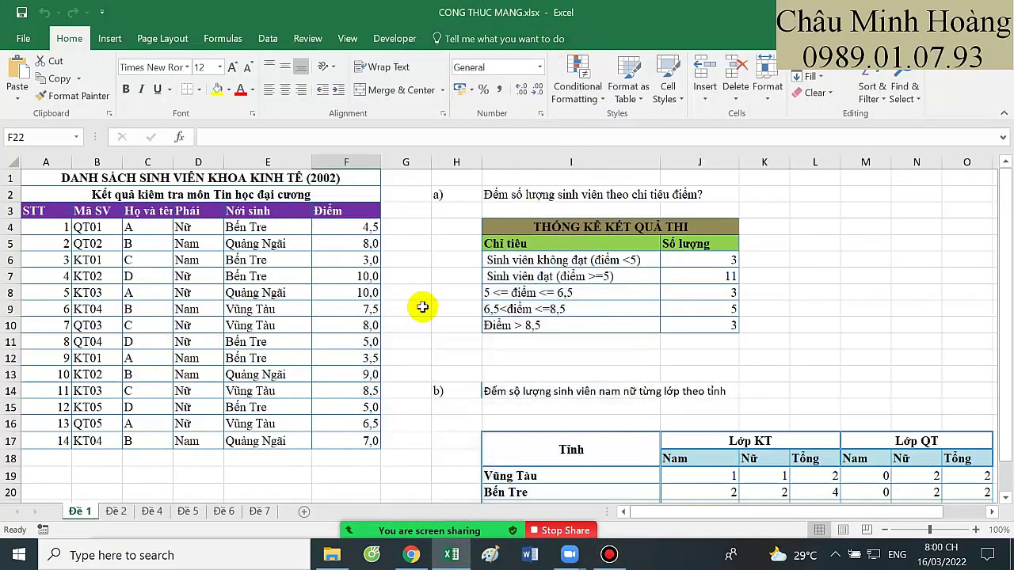
- Review the question b) block on sheet Đề 1 and the array formulas behind the score counts in J6, J7 and J8
{"action": "left_click_drag", "start_coordinate": [463, 295], "coordinate": [935, 431]}
{"action": "scroll", "coordinate": [679, 411], "scroll_direction": "up", "scroll_amount": 2}
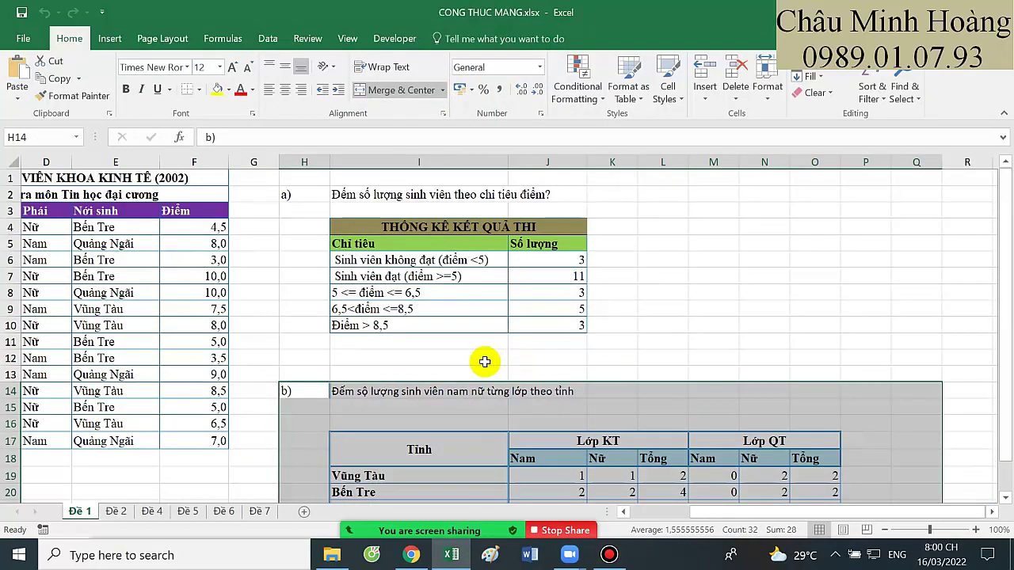
{"action": "left_click", "coordinate": [554, 264]}
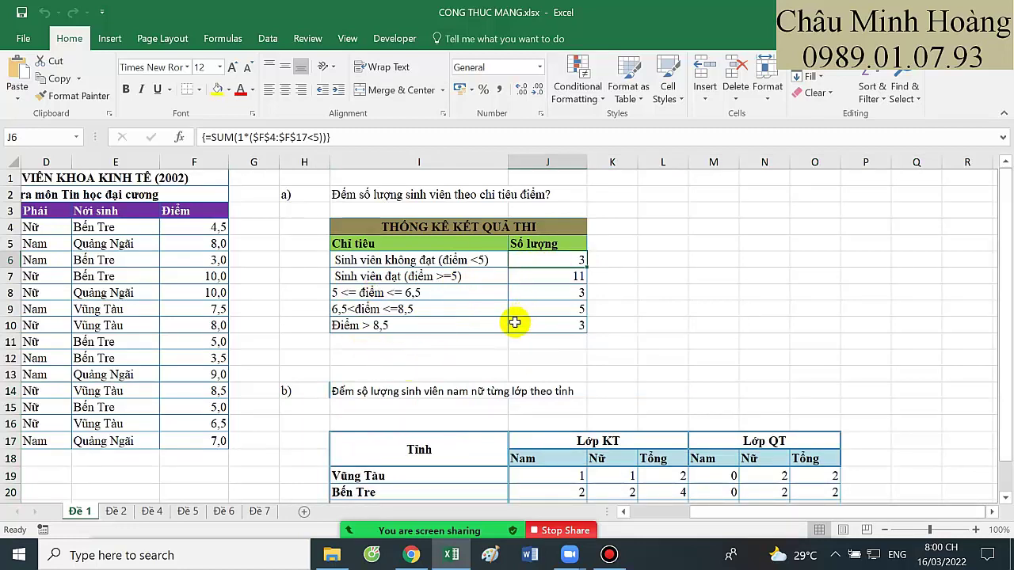
{"action": "left_click", "coordinate": [558, 281]}
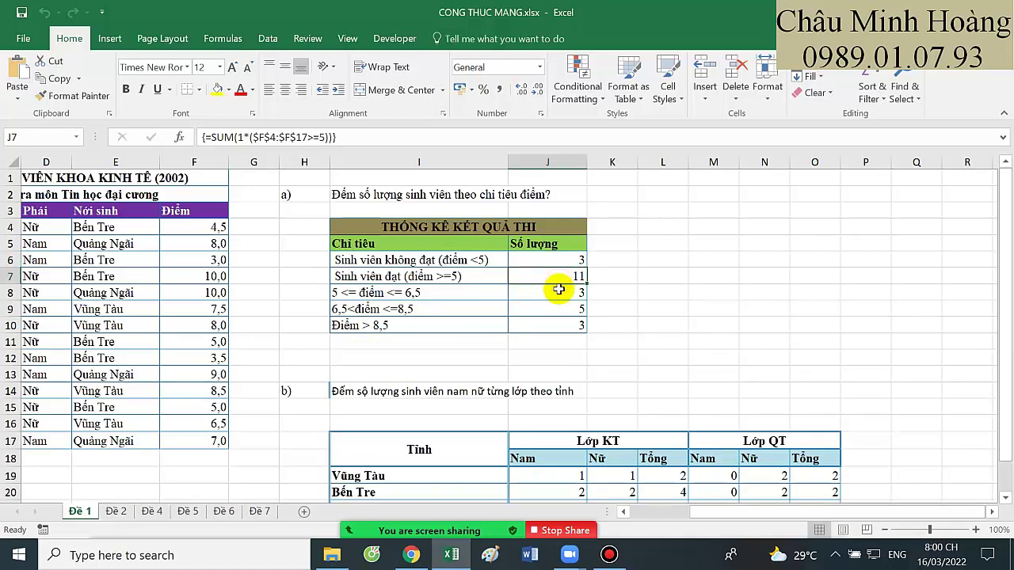
{"action": "left_click", "coordinate": [559, 290]}
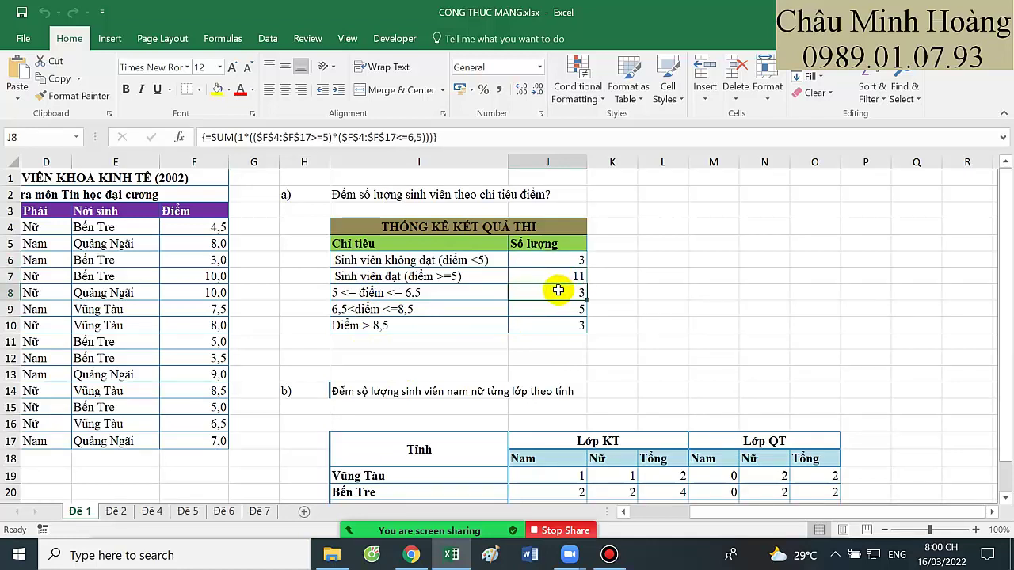
{"action": "scroll", "coordinate": [554, 305], "scroll_direction": "down", "scroll_amount": 1}
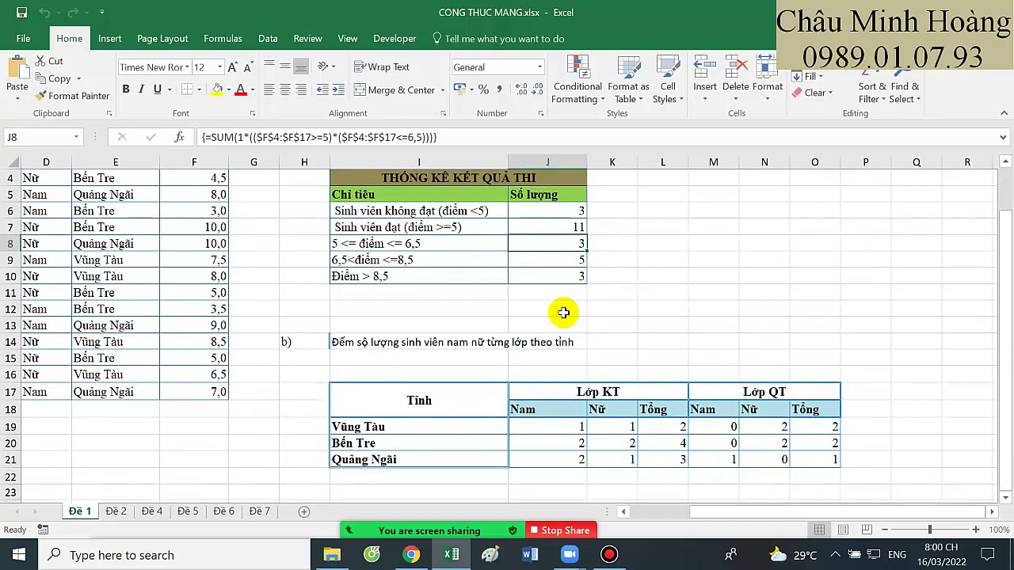
{"action": "scroll", "coordinate": [561, 307], "scroll_direction": "up", "scroll_amount": 1}
- Keep J8's formula as an array formula and set the cell's font size to 22
{"action": "double_click", "coordinate": [546, 294]}
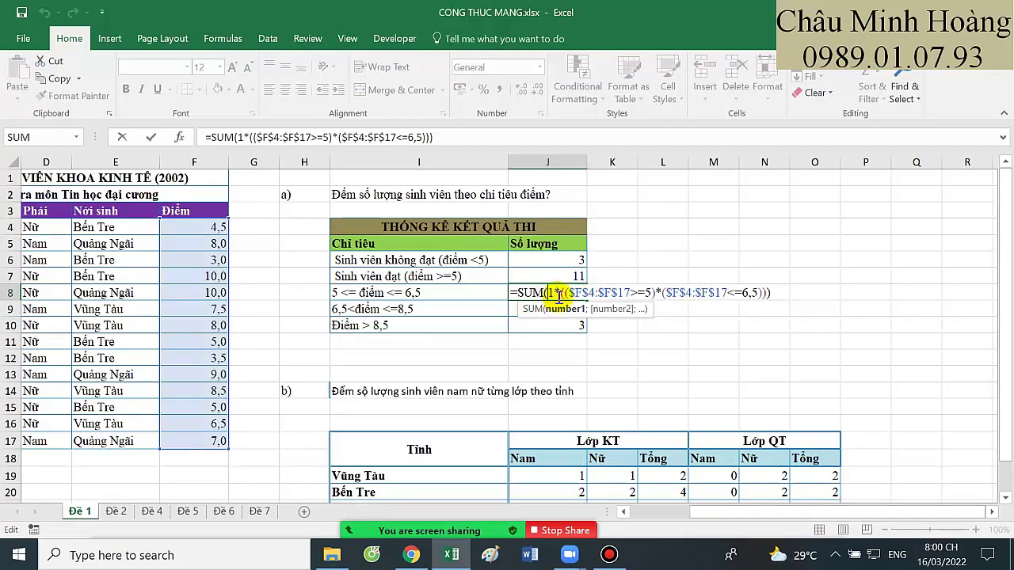
{"action": "key", "text": "ctrl+shift+Return"}
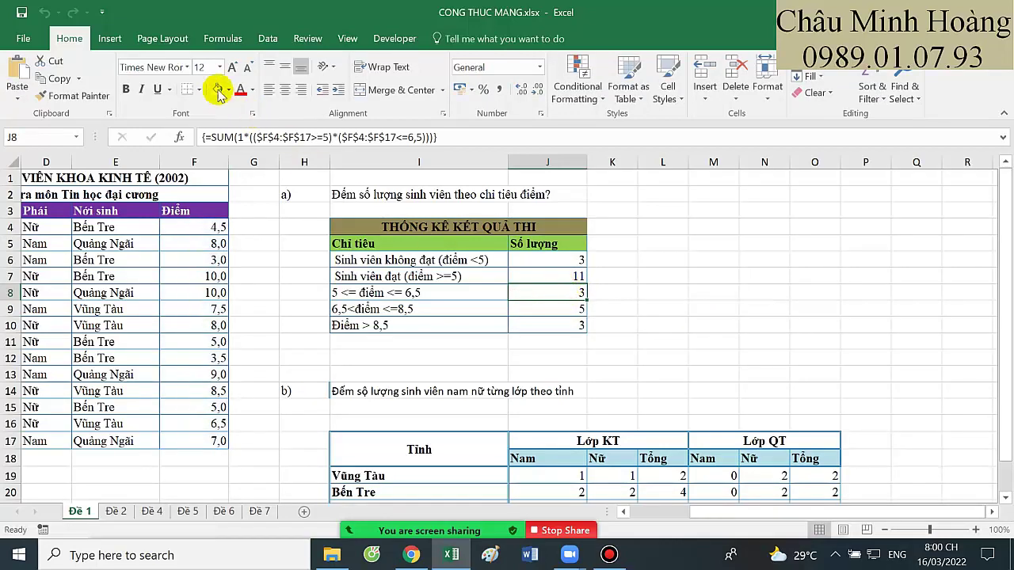
{"action": "left_click", "coordinate": [221, 68]}
{"action": "left_click", "coordinate": [199, 220]}
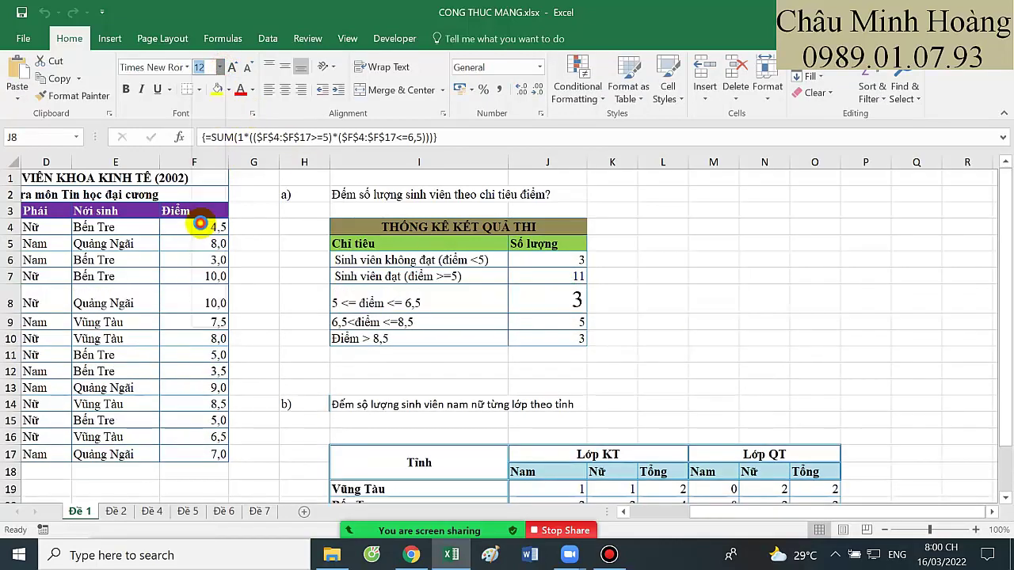
- Open the J8 formula and examine its opening brackets, the multiplication between the conditions and the $F$4:$F$17<=6,5 condition
{"action": "double_click", "coordinate": [557, 303]}
{"action": "left_click", "coordinate": [593, 301]}
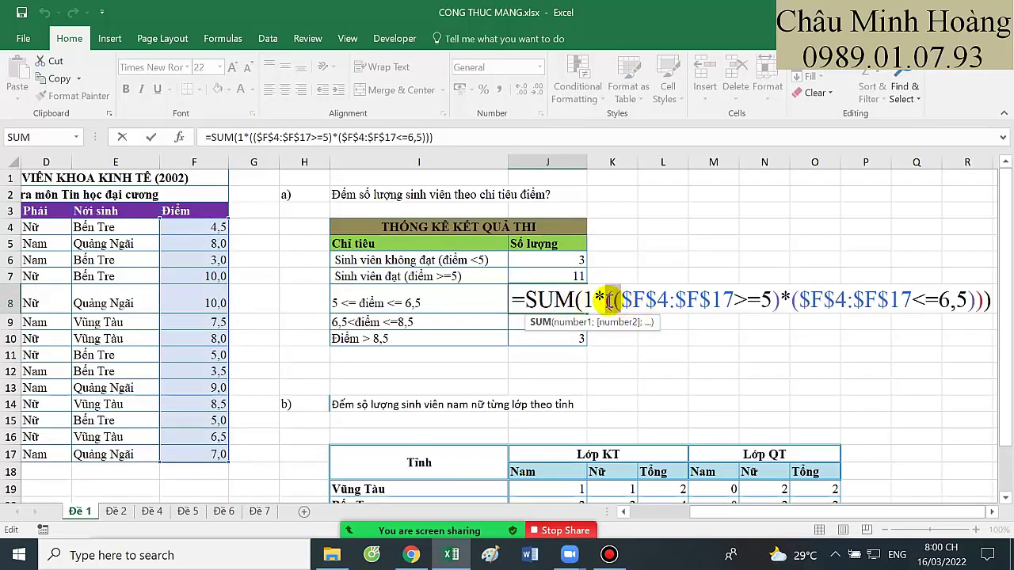
{"action": "left_click_drag", "start_coordinate": [606, 300], "coordinate": [604, 308]}
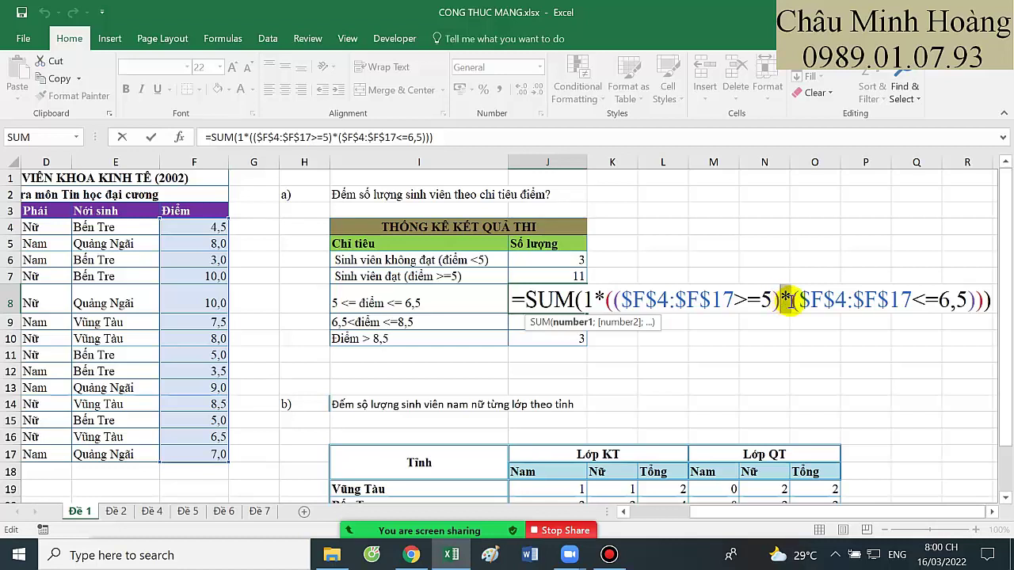
{"action": "left_click_drag", "start_coordinate": [798, 301], "coordinate": [960, 309]}
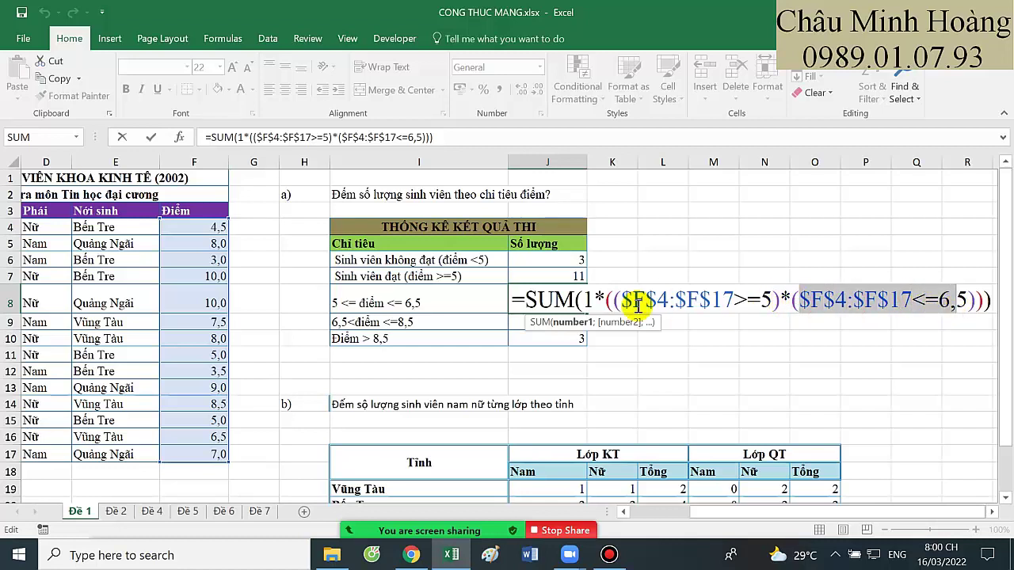
- Turn the J8 formula into plain text by removing its equals sign
{"action": "left_click", "coordinate": [523, 300]}
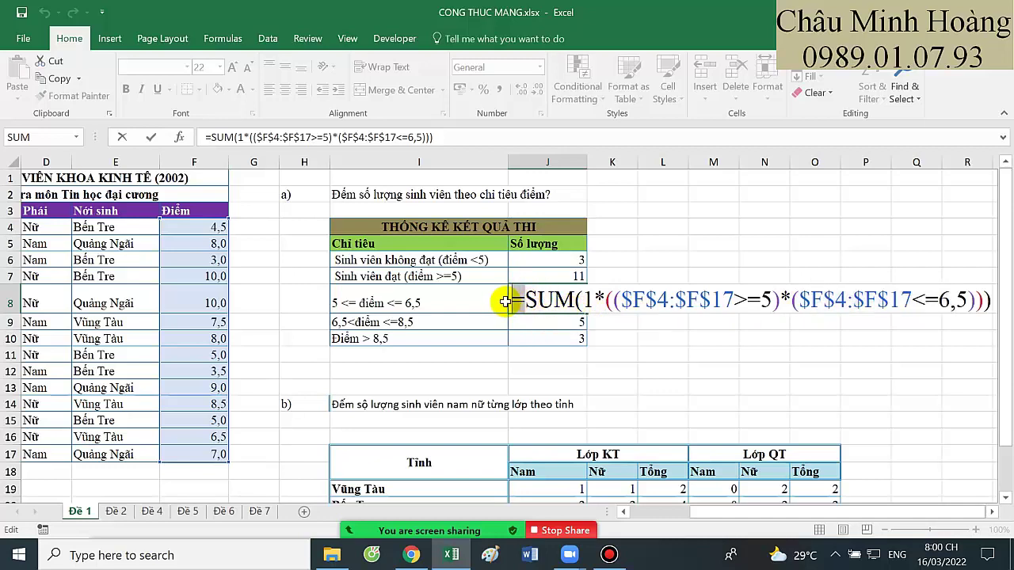
{"action": "key", "text": "BackSpace"}
{"action": "key", "text": "Return"}
- Set the font size of cell J19, the Vũng Tàu count for Nam in Lớp KT, to 26
{"action": "scroll", "coordinate": [725, 352], "scroll_direction": "down", "scroll_amount": 1}
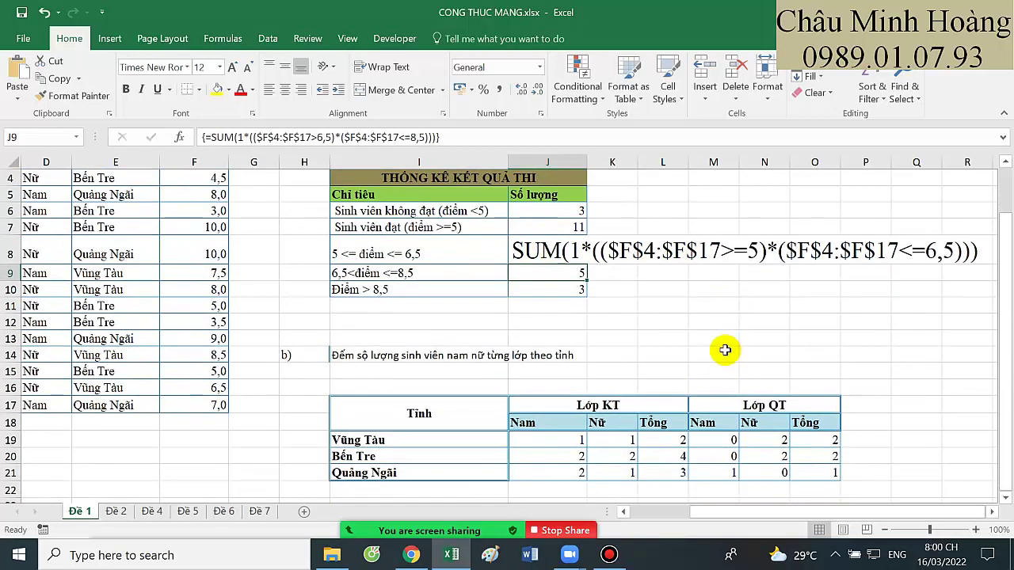
{"action": "scroll", "coordinate": [698, 348], "scroll_direction": "down", "scroll_amount": 1}
{"action": "left_click", "coordinate": [562, 390]}
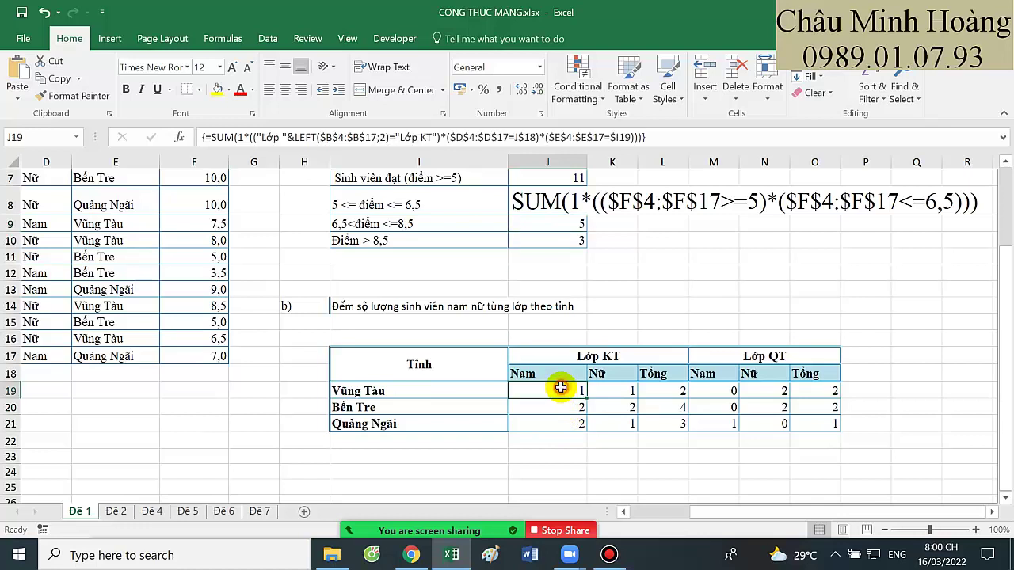
{"action": "left_click", "coordinate": [220, 66]}
{"action": "left_click", "coordinate": [200, 253]}
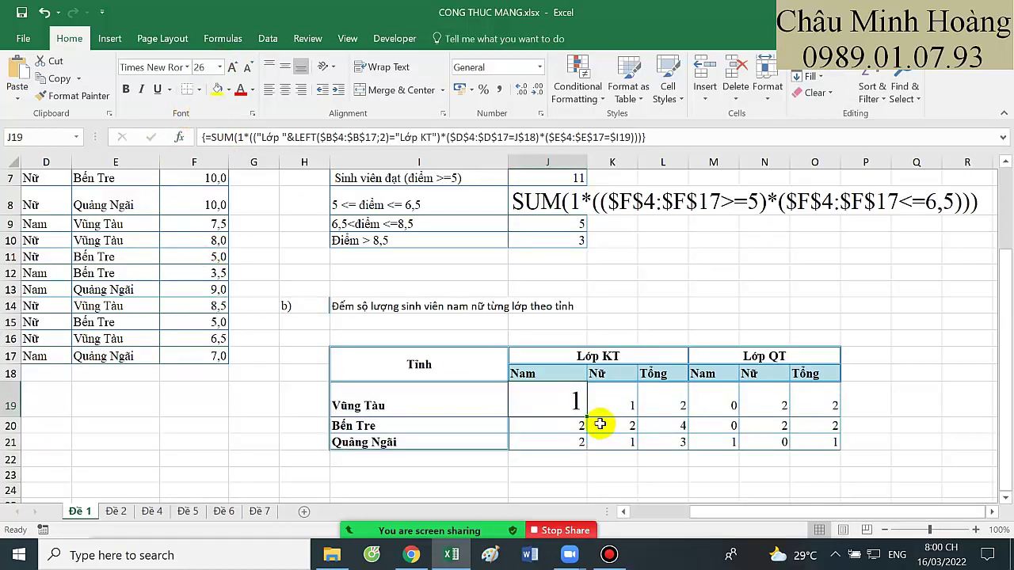
- Compare the array formula for the Lớp KT total in L19 with the one in J19
{"action": "left_click", "coordinate": [667, 397]}
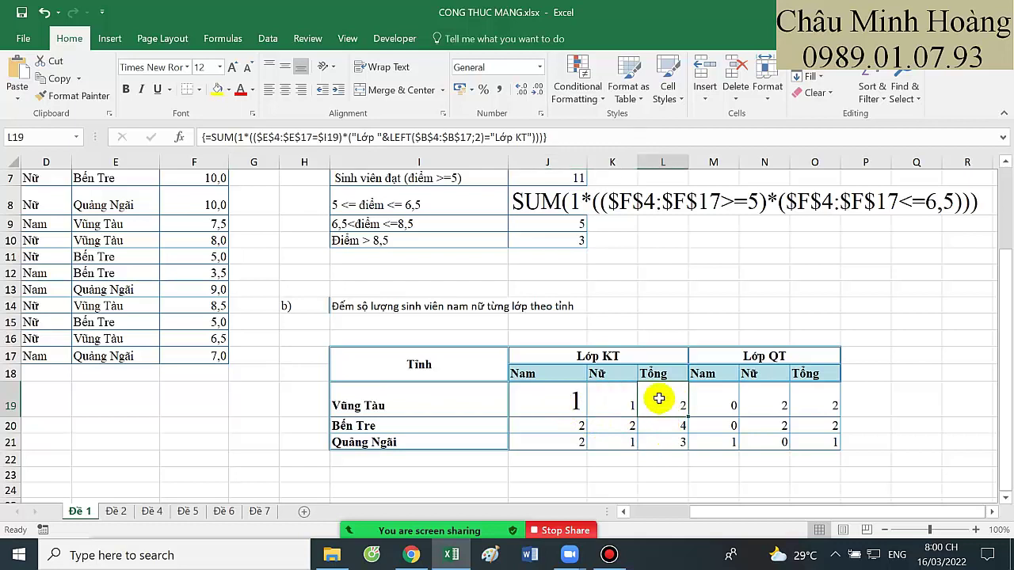
{"action": "left_click", "coordinate": [539, 401]}
{"action": "left_click_drag", "start_coordinate": [539, 402], "coordinate": [610, 398]}
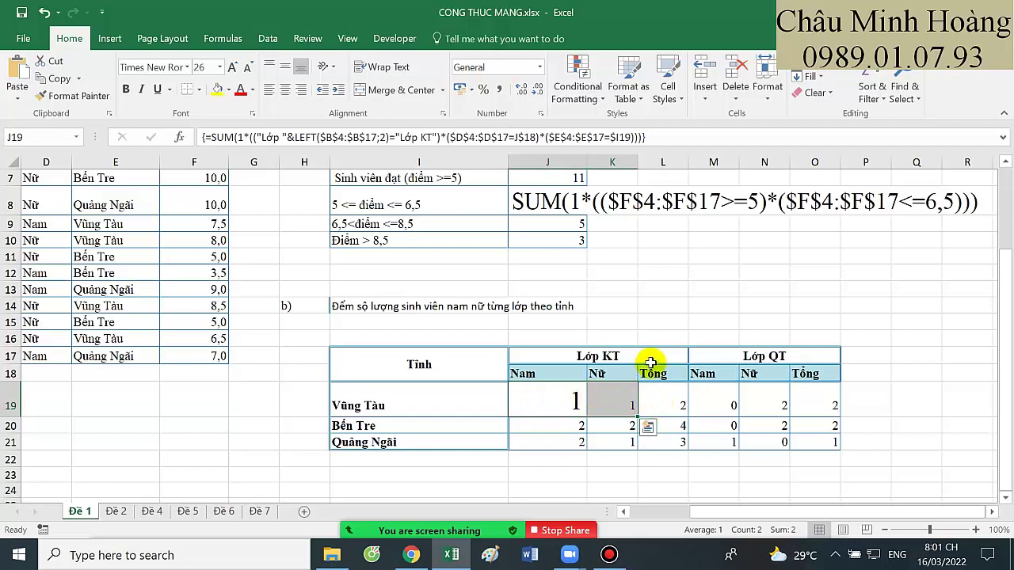
{"action": "scroll", "coordinate": [649, 363], "scroll_direction": "down", "scroll_amount": 1}
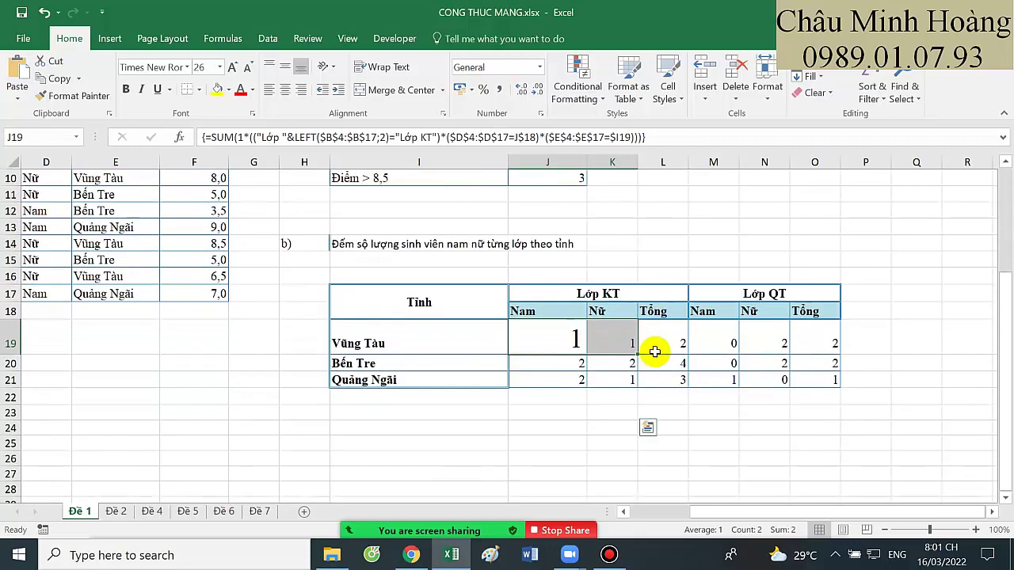
- Open the J19 formula and examine the SUM(1*(( opening and the "Lớp " text that starts the class condition
{"action": "double_click", "coordinate": [549, 337]}
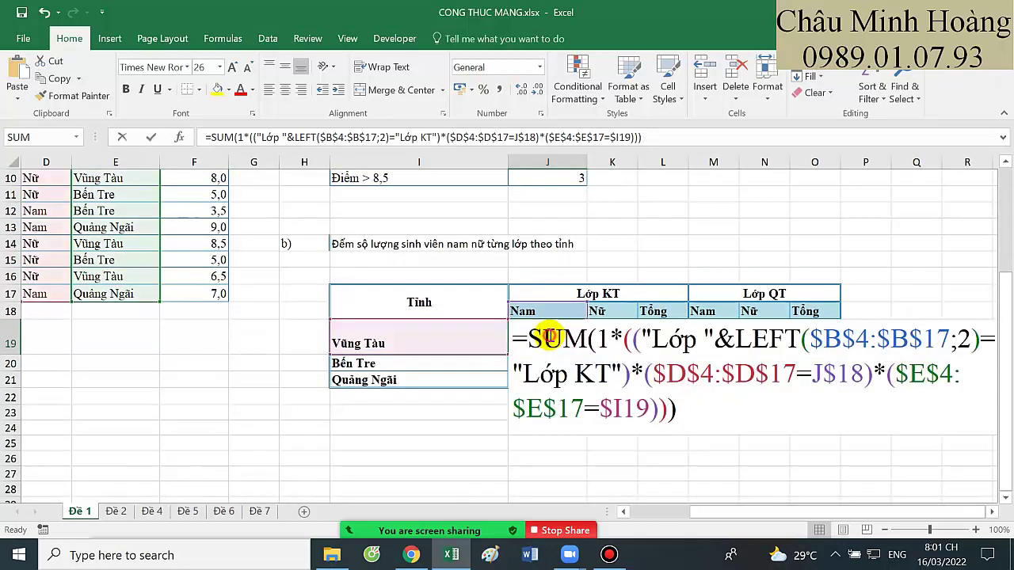
{"action": "left_click", "coordinate": [594, 340]}
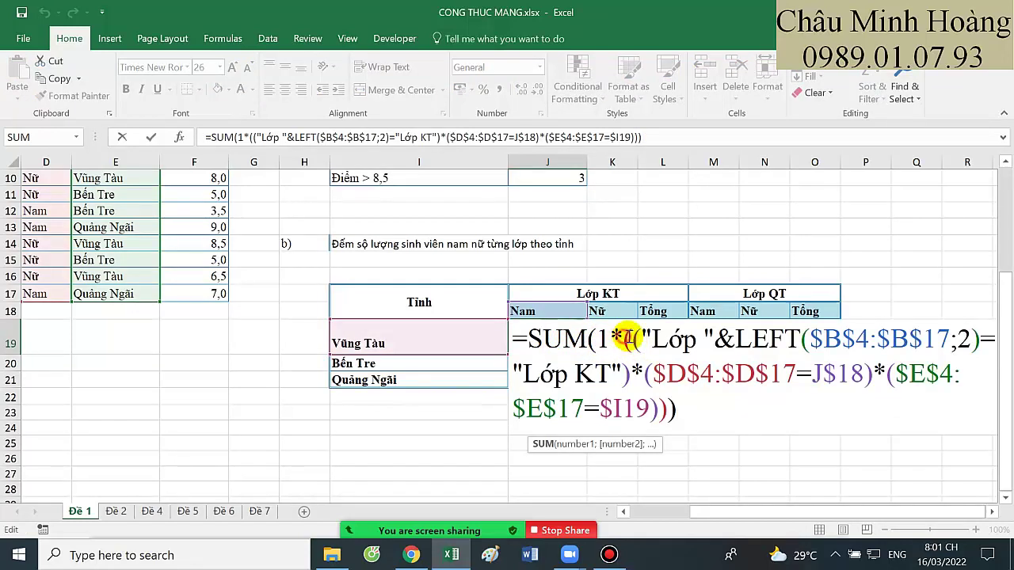
{"action": "left_click", "coordinate": [633, 339]}
{"action": "left_click", "coordinate": [638, 339]}
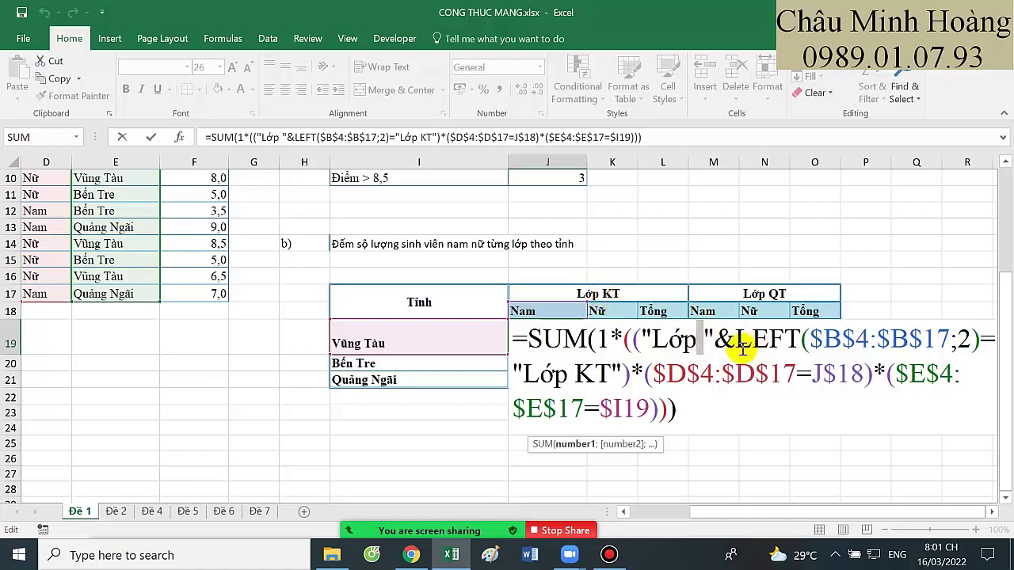
- Examine the $B$4:$B$17 range inside the LEFT function of J19 and how it joins to the "Lớp " text
{"action": "left_click", "coordinate": [816, 339]}
{"action": "key", "text": "shift+Right"}
{"action": "key", "text": "shift+Right"}
{"action": "key", "text": "shift+Right"}
{"action": "key", "text": "shift+Right"}
{"action": "key", "text": "shift+Right"}
{"action": "key", "text": "shift+Right"}
{"action": "key", "text": "shift+Right"}
{"action": "key", "text": "shift+Right"}
{"action": "key", "text": "shift+Right"}
{"action": "key", "text": "shift+Right"}
{"action": "left_click", "coordinate": [646, 339]}
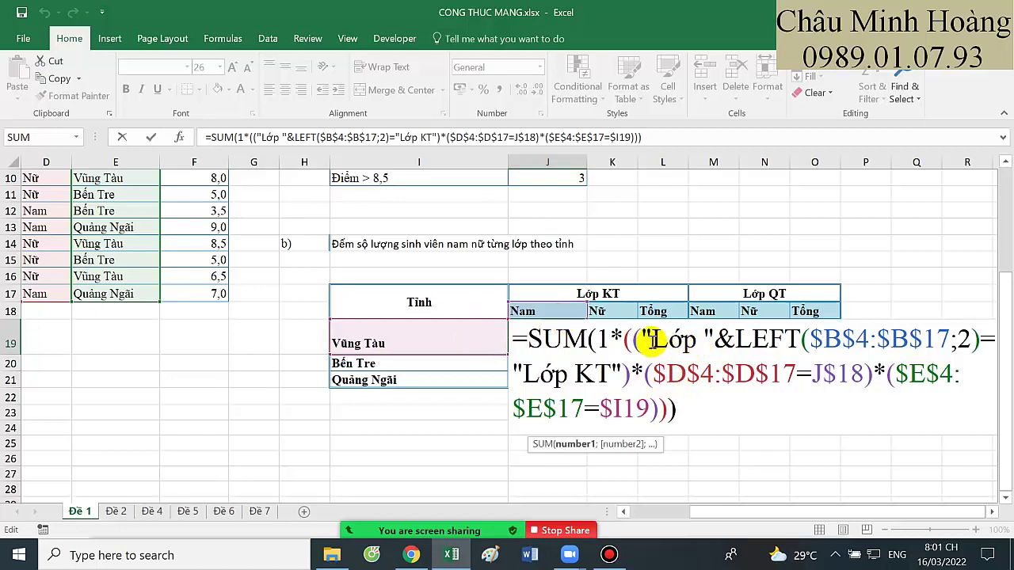
- Delete everything after "Lớp "& in the J19 formula and re-enter the LEFT function there
{"action": "left_click_drag", "start_coordinate": [735, 339], "coordinate": [757, 412]}
{"action": "key", "text": "BackSpace"}
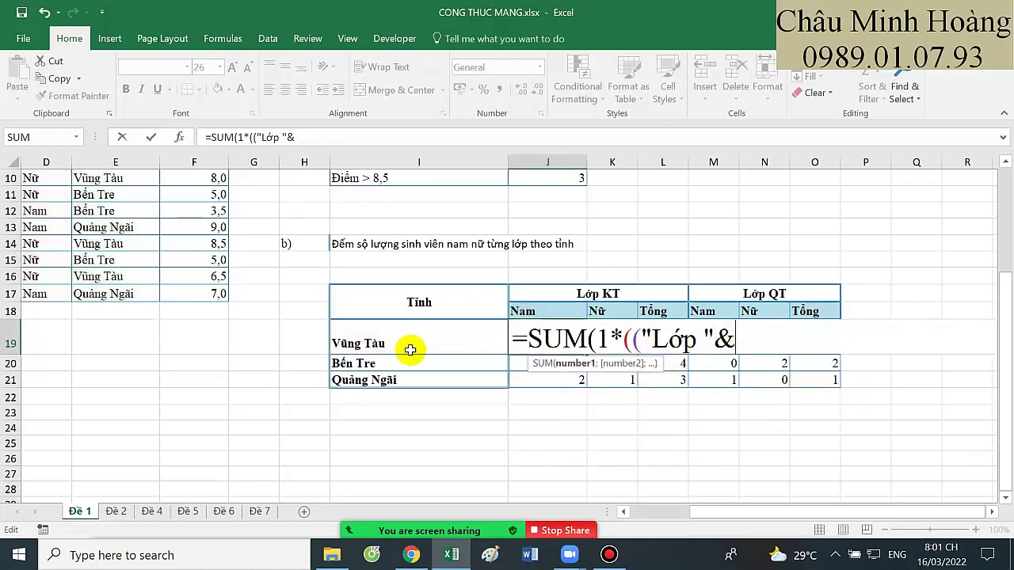
{"action": "scroll", "coordinate": [356, 364], "scroll_direction": "up", "scroll_amount": 3}
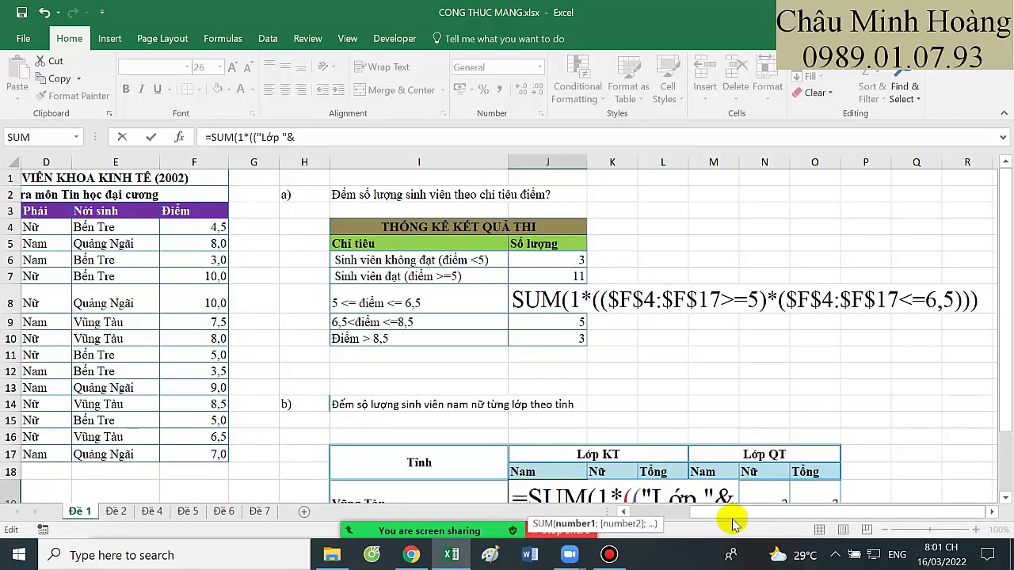
{"action": "left_click_drag", "start_coordinate": [729, 513], "coordinate": [607, 513]}
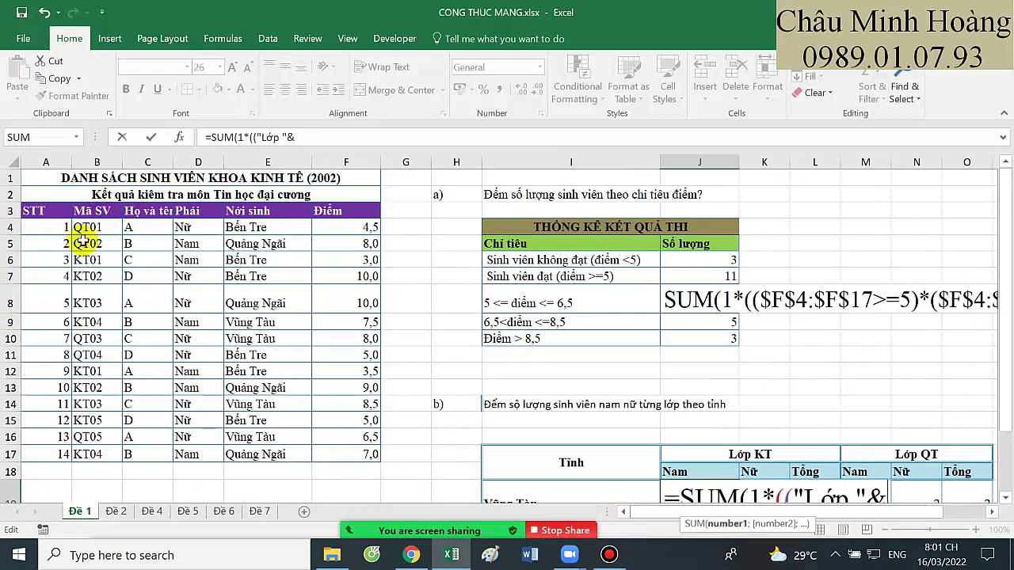
{"action": "type", "text": "lef"}
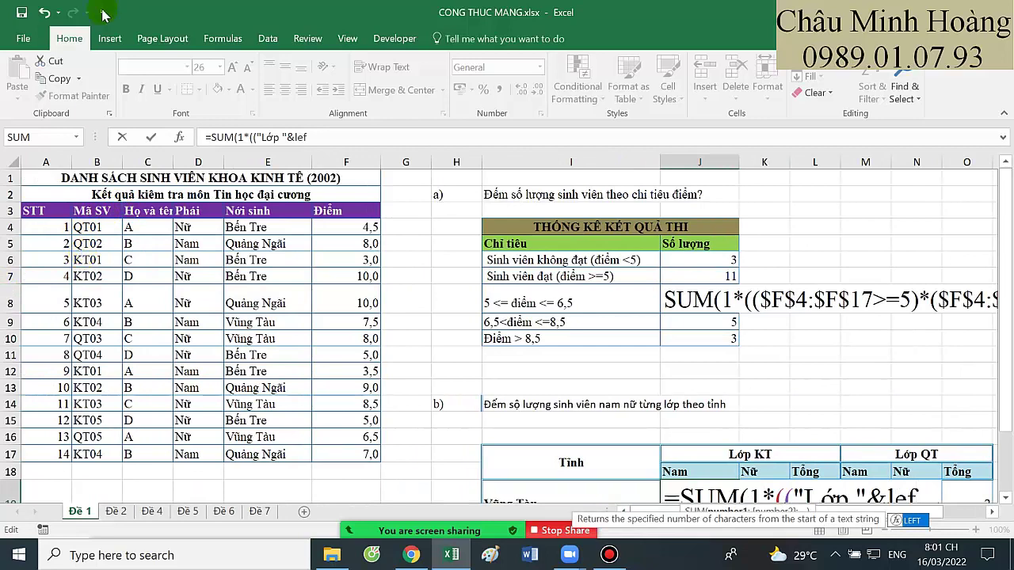
{"action": "key", "text": "Tab"}
- Use the Mã SV cells as the absolute range $B$4:$B$17 for LEFT's text argument in J19
{"action": "left_click", "coordinate": [91, 226]}
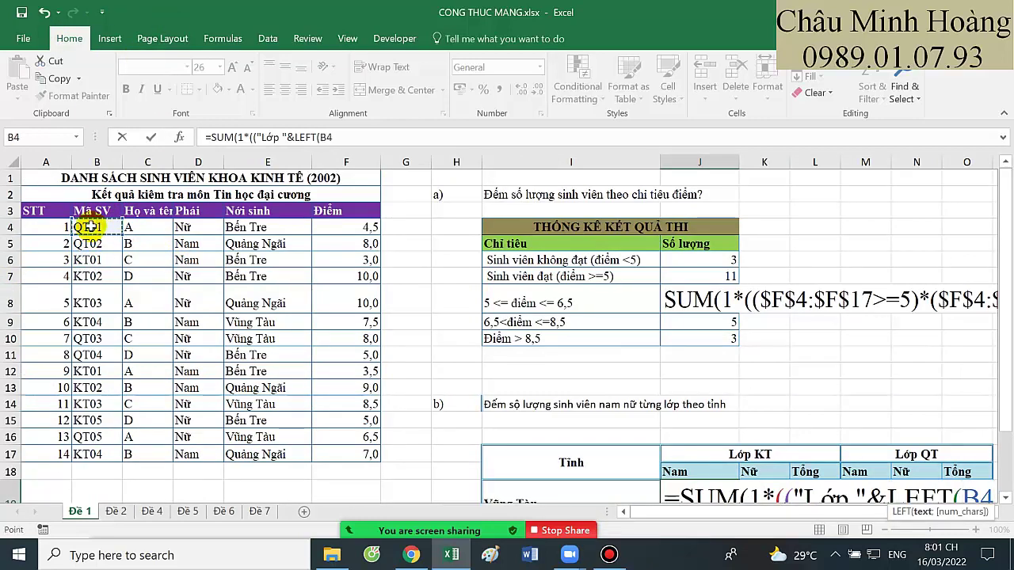
{"action": "left_click_drag", "start_coordinate": [91, 226], "coordinate": [107, 441]}
{"action": "scroll", "coordinate": [118, 400], "scroll_direction": "down", "scroll_amount": 3}
{"action": "key", "text": "F4"}
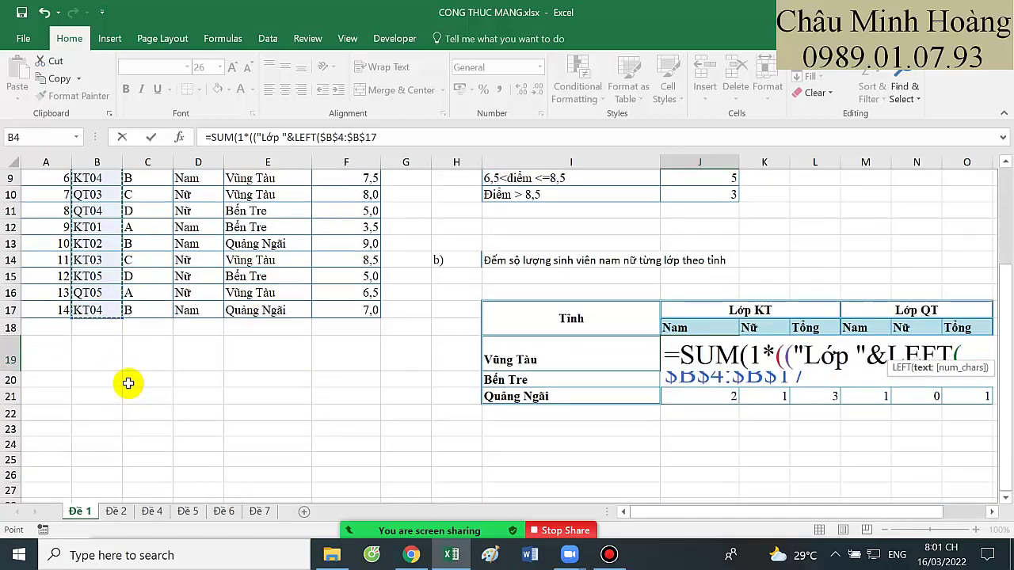
- Extend J19's formula with the two-character class condition ="Lớp KT" and the gender condition ($D$4:$D$17=J$18)
{"action": "type", "text": ";"}
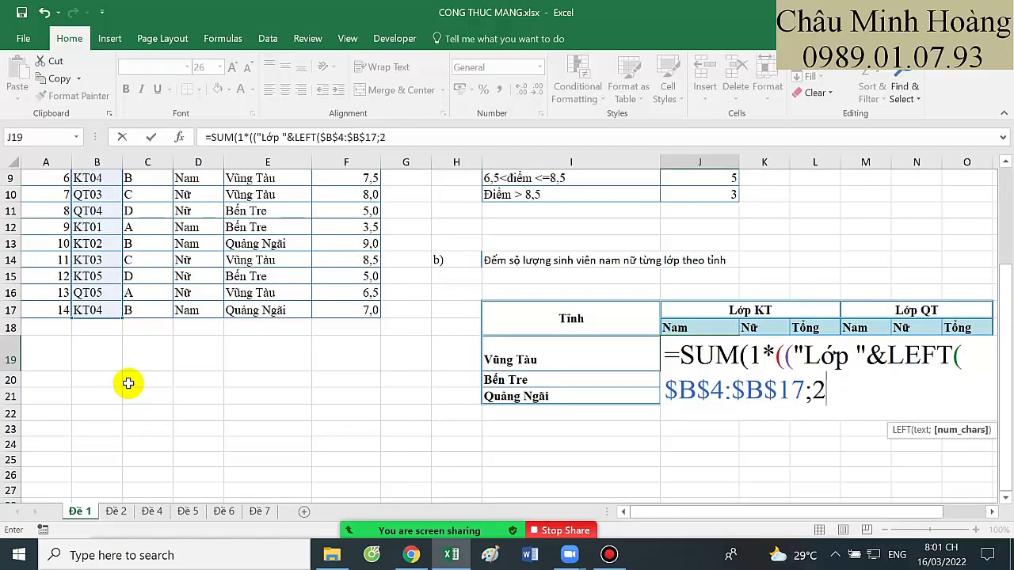
{"action": "type", "text": "2)=\"Lớp KT\")*("}
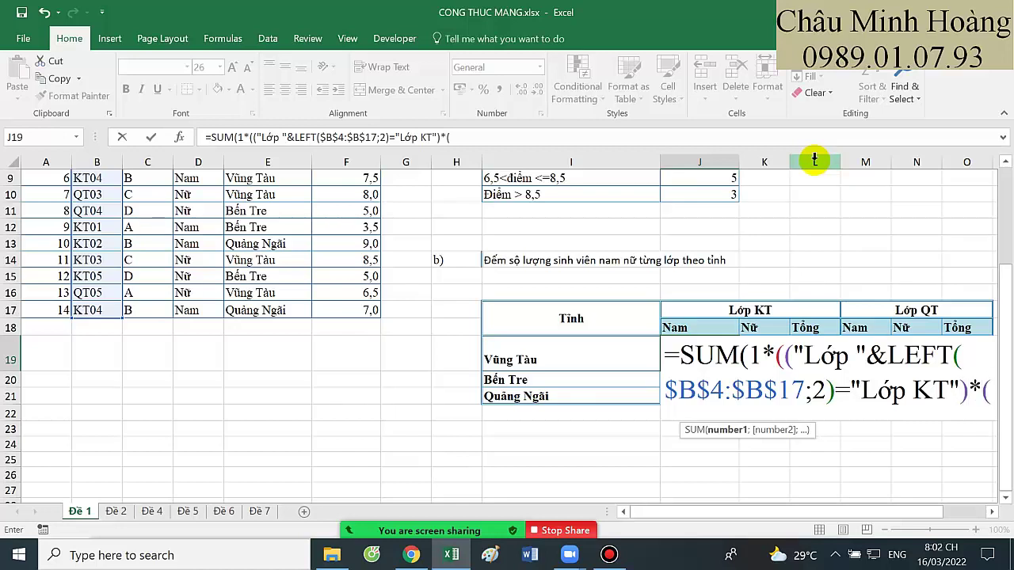
{"action": "scroll", "coordinate": [238, 238], "scroll_direction": "up", "scroll_amount": 2}
{"action": "left_click", "coordinate": [200, 195]}
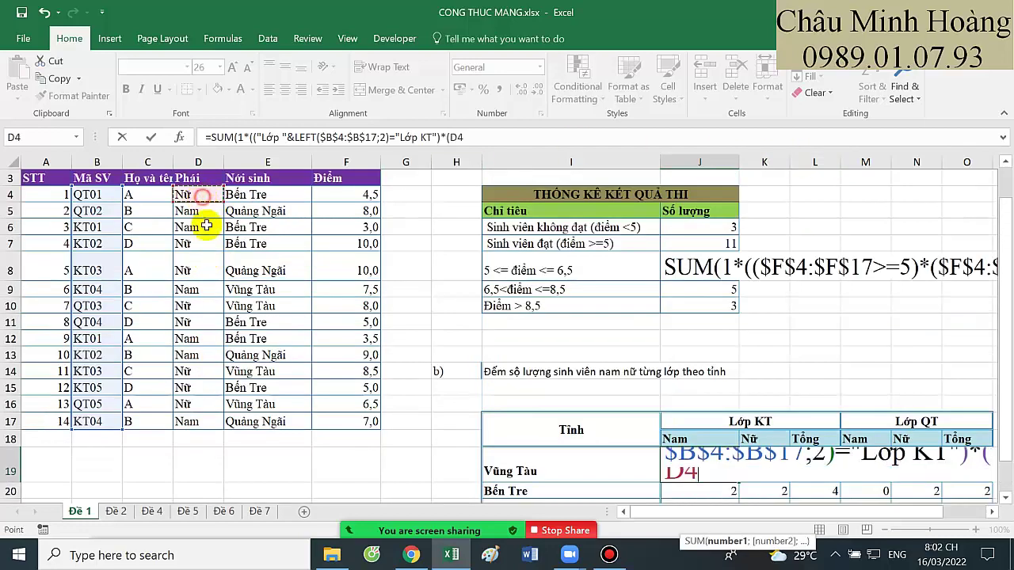
{"action": "left_click_drag", "start_coordinate": [206, 226], "coordinate": [205, 422]}
{"action": "key", "text": "F4"}
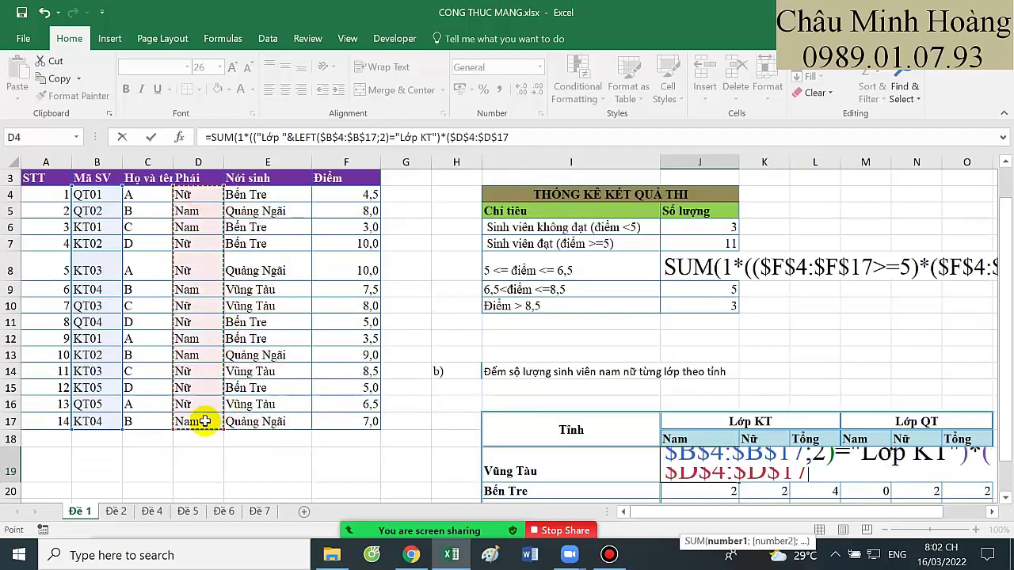
{"action": "type", "text": "="}
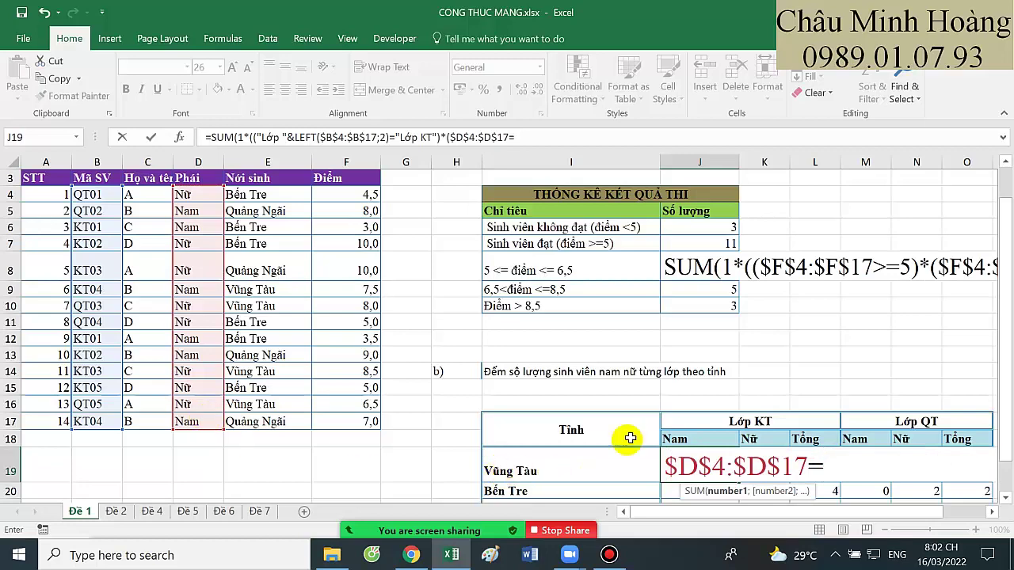
{"action": "left_click", "coordinate": [696, 440]}
{"action": "key", "text": "F4"}
{"action": "key", "text": "F4"}
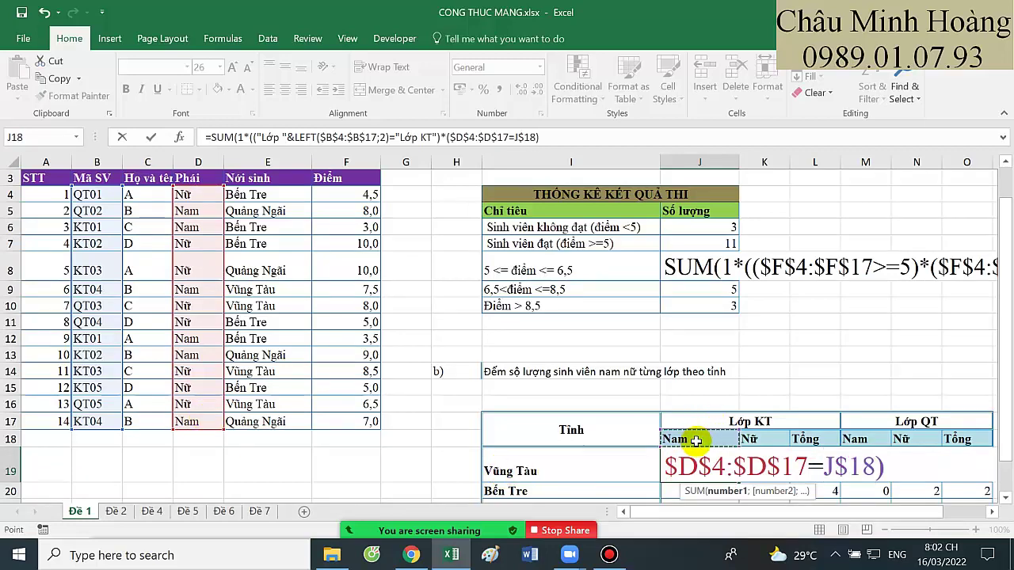
- Complete J19's formula with the province condition ($E$4:$E$17=$I19), close the brackets and commit it
{"action": "scroll", "coordinate": [739, 417], "scroll_direction": "down", "scroll_amount": 2}
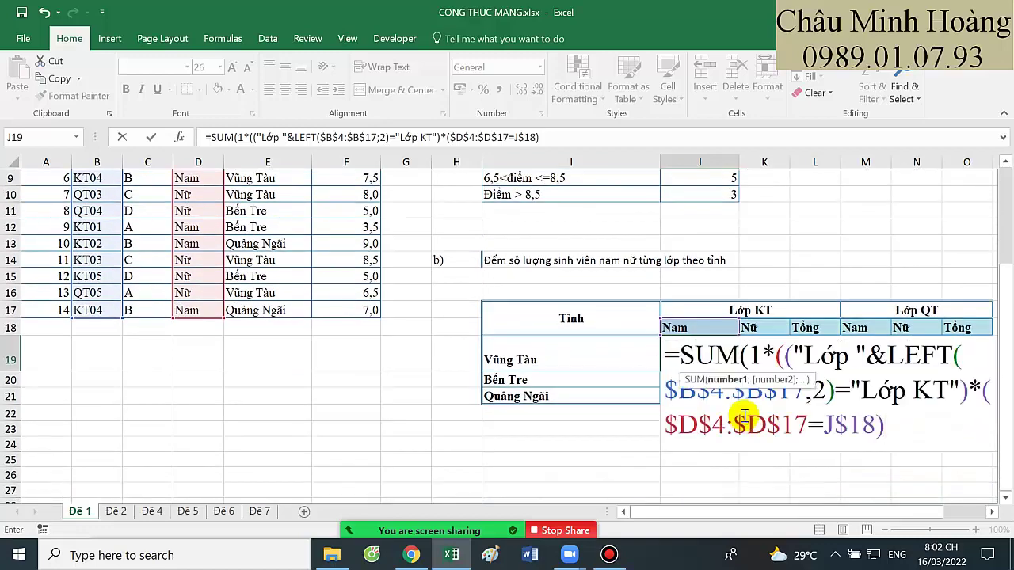
{"action": "type", "text": "*"}
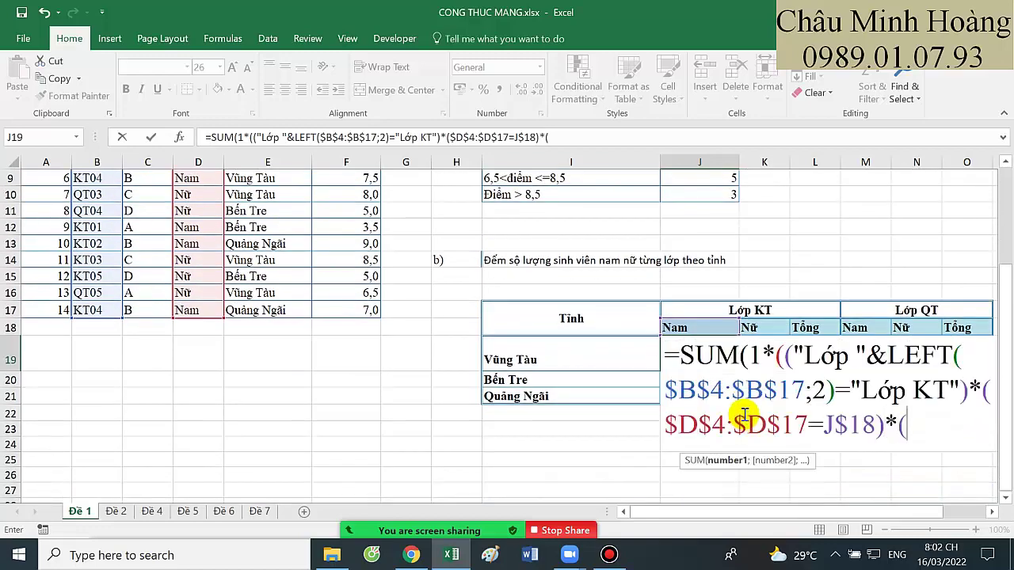
{"action": "scroll", "coordinate": [202, 412], "scroll_direction": "up", "scroll_amount": 3}
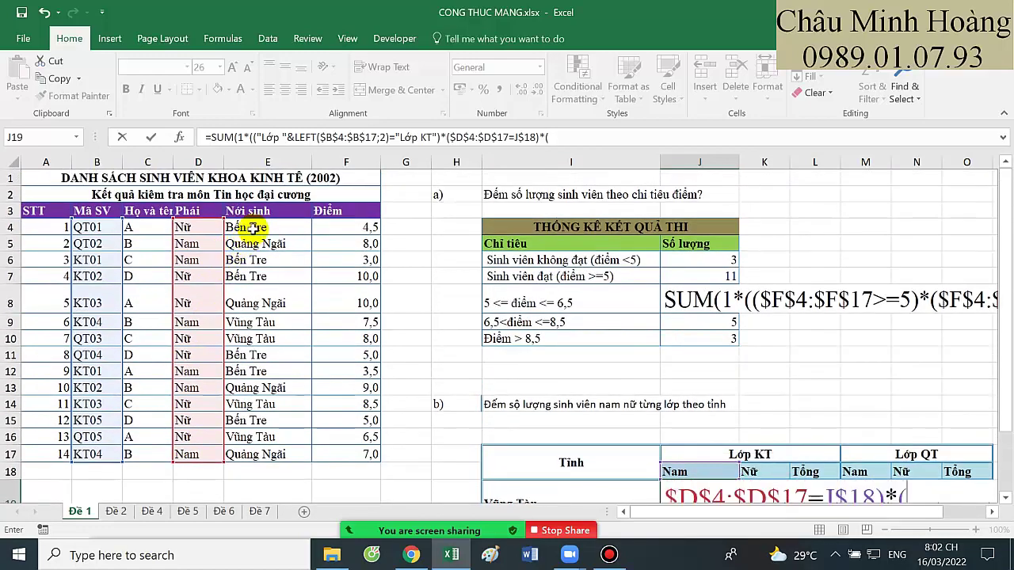
{"action": "left_click_drag", "start_coordinate": [251, 227], "coordinate": [274, 456]}
{"action": "scroll", "coordinate": [280, 445], "scroll_direction": "down", "scroll_amount": 3}
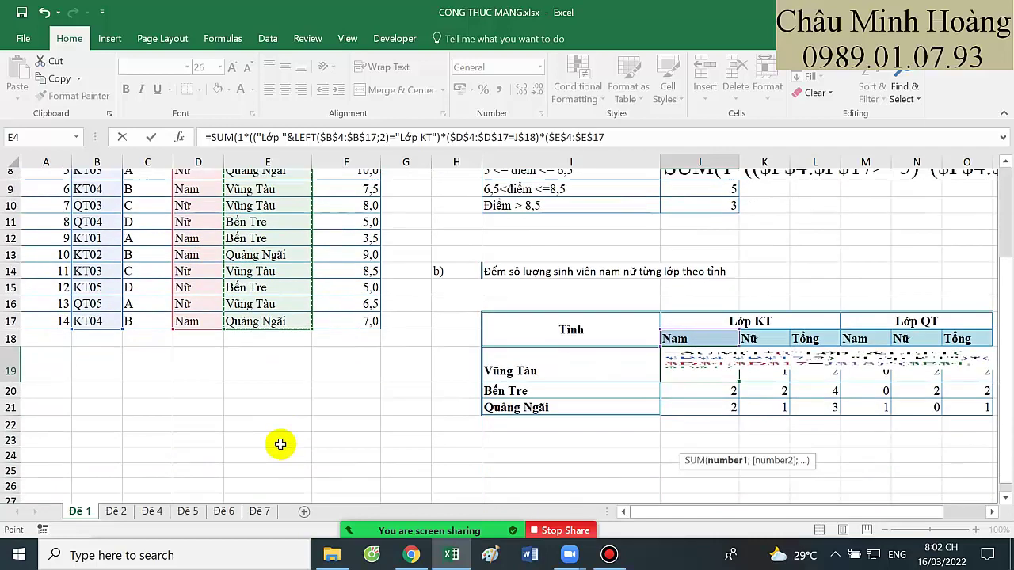
{"action": "type", "text": "="}
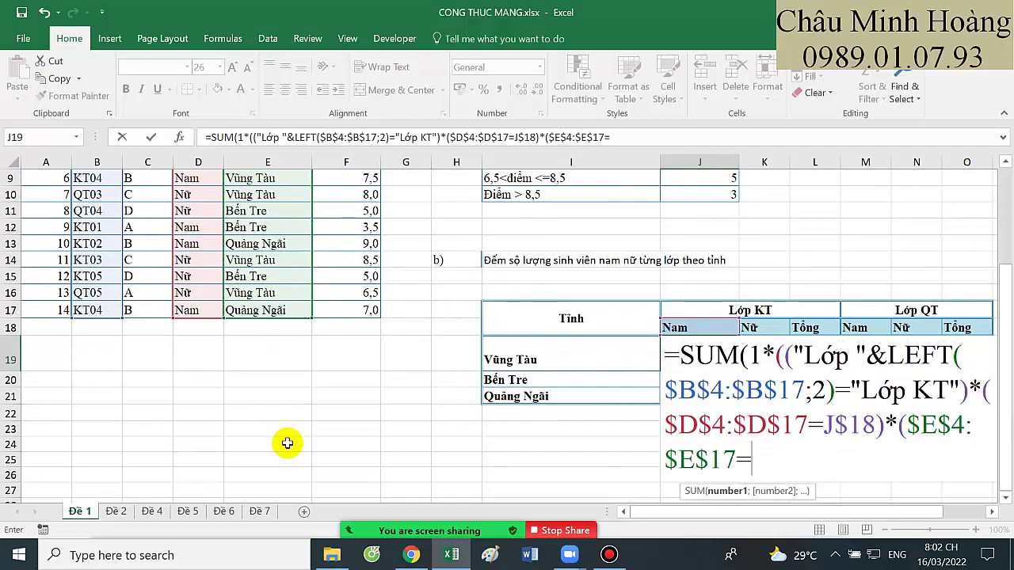
{"action": "left_click", "coordinate": [527, 358]}
{"action": "key", "text": "F4"}
{"action": "key", "text": "F4"}
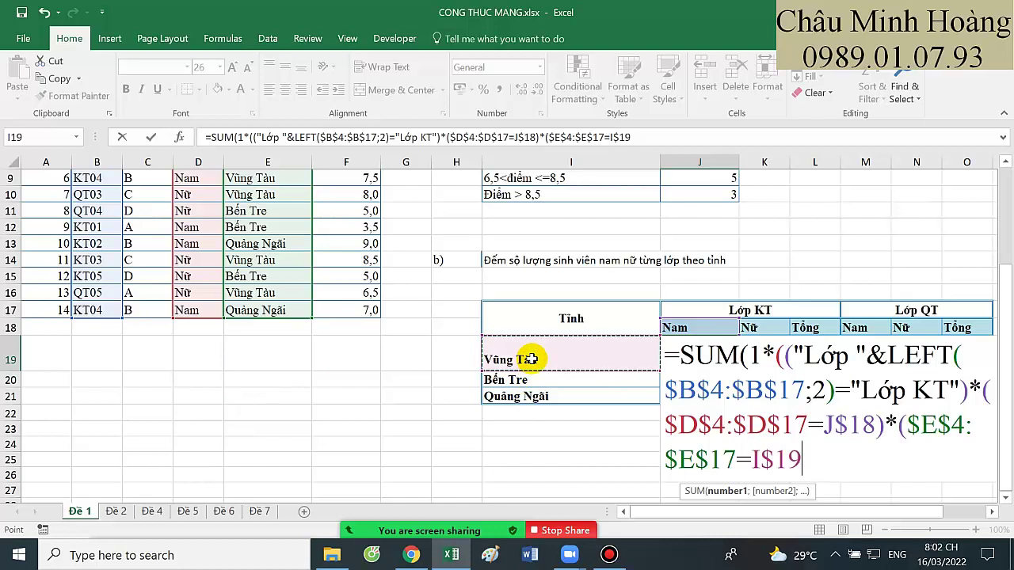
{"action": "key", "text": "F4"}
{"action": "type", "text": "))"}
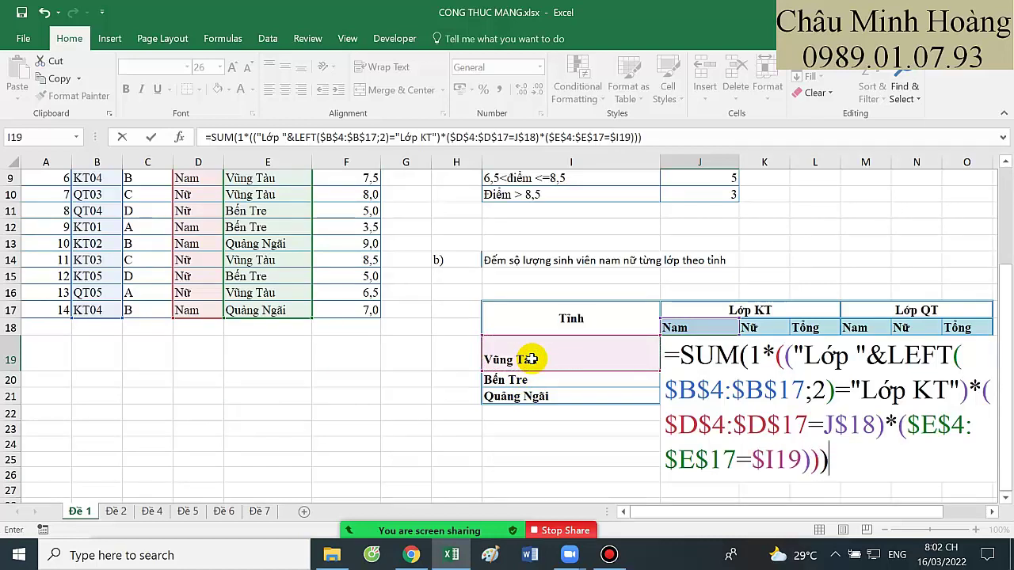
{"action": "key", "text": "ctrl+Return"}
- Copy J19's formula text without the equals sign, enter the cell as an array formula and paste the text into A23
{"action": "double_click", "coordinate": [679, 354]}
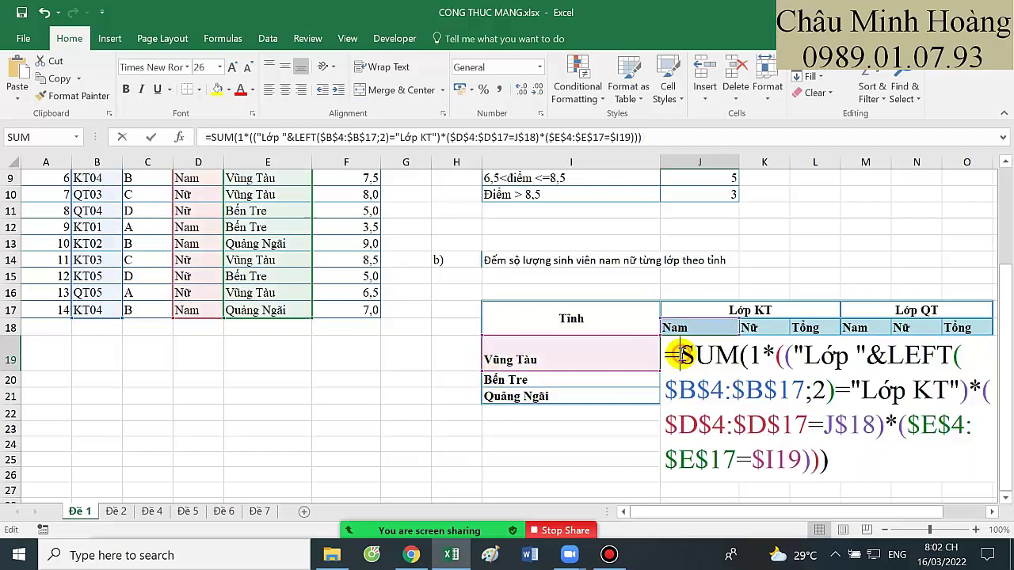
{"action": "left_click_drag", "start_coordinate": [679, 356], "coordinate": [840, 446]}
{"action": "key", "text": "ctrl+c"}
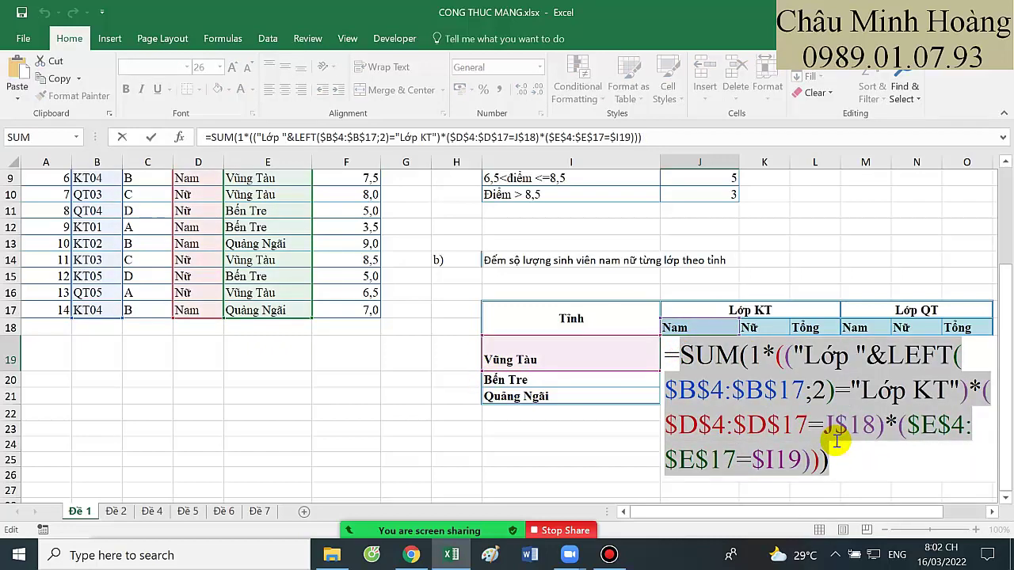
{"action": "key", "text": "ctrl+shift+Return"}
{"action": "scroll", "coordinate": [452, 380], "scroll_direction": "down", "scroll_amount": 2}
{"action": "left_click", "coordinate": [50, 335]}
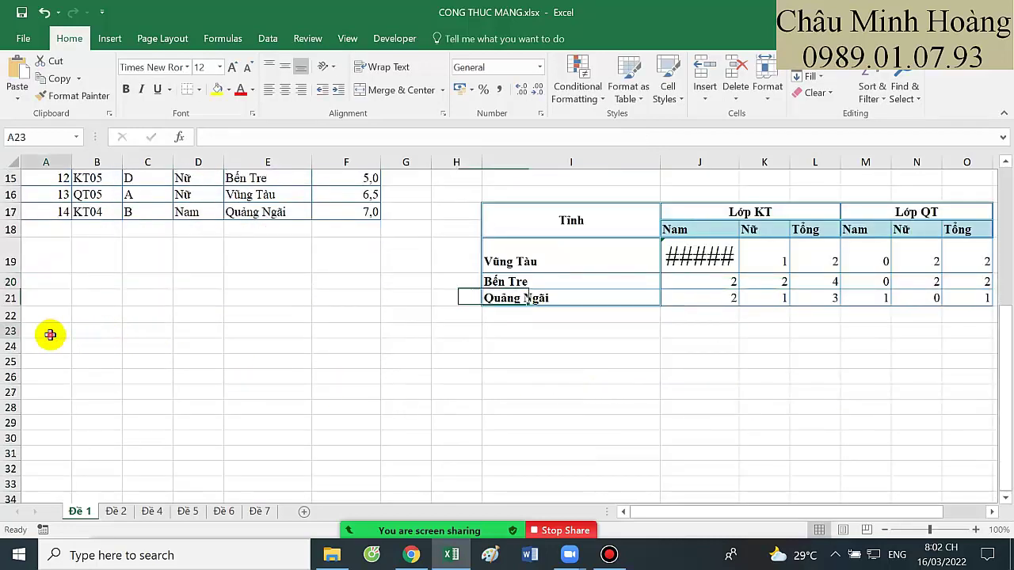
{"action": "key", "text": "ctrl+v"}
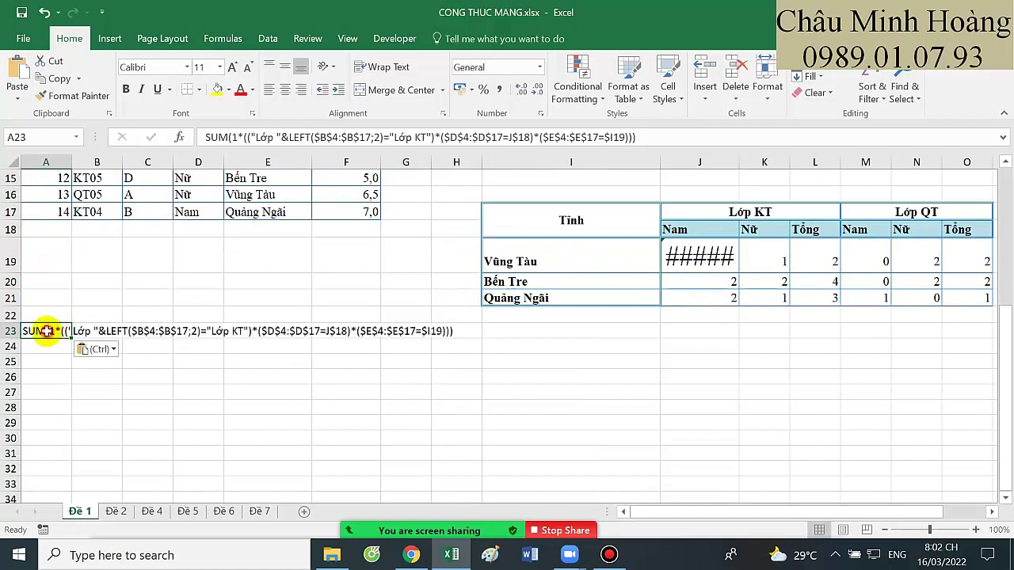
- Format the range A23:J33 in Times New Roman at font size 20
{"action": "left_click_drag", "start_coordinate": [47, 331], "coordinate": [697, 484]}
{"action": "left_click", "coordinate": [166, 67]}
{"action": "type", "text": "T"}
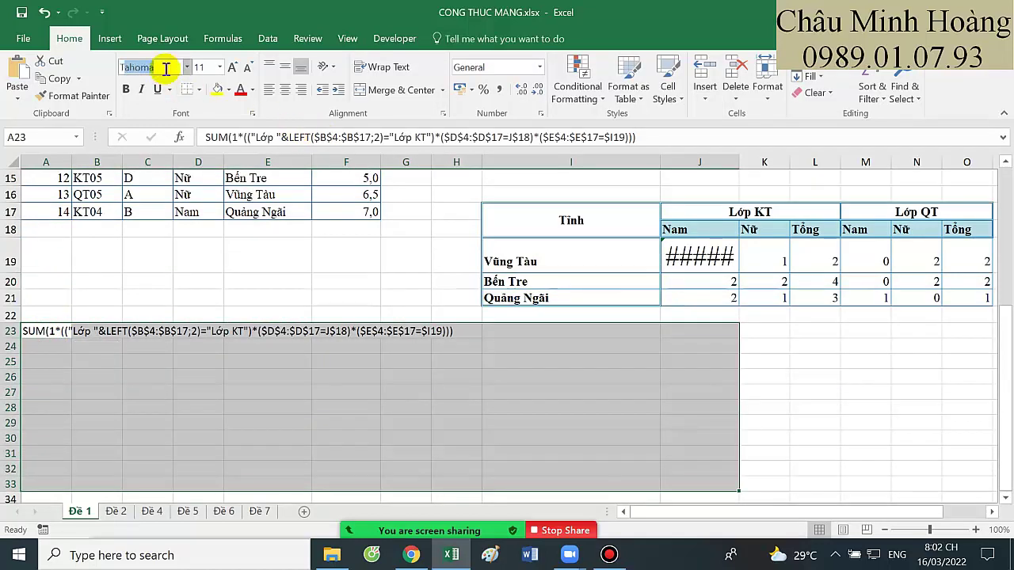
{"action": "type", "text": "imes New Roman"}
{"action": "key", "text": "Return"}
{"action": "left_click", "coordinate": [201, 67]}
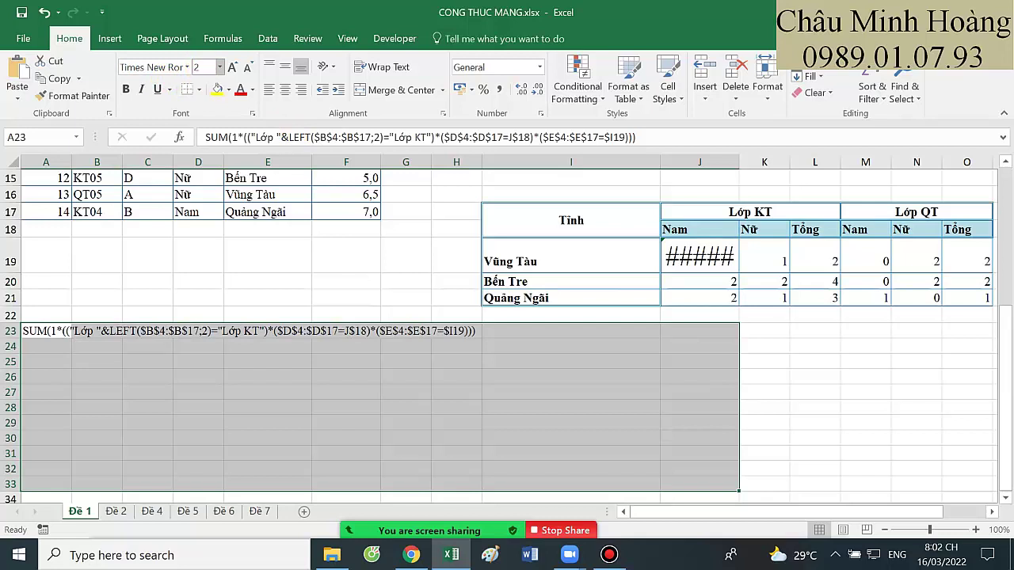
{"action": "type", "text": "20"}
{"action": "key", "text": "Return"}
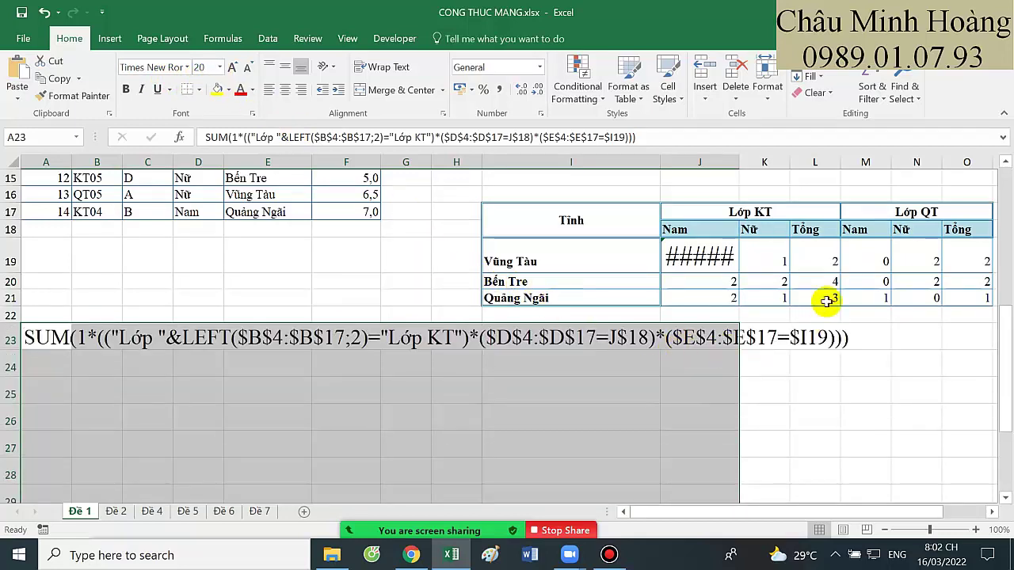
- Check the existing array formula in L19, the Lớp KT total for Vũng Tàu, and set the cell's font size to 26
{"action": "left_click", "coordinate": [817, 249]}
{"action": "double_click", "coordinate": [817, 251]}
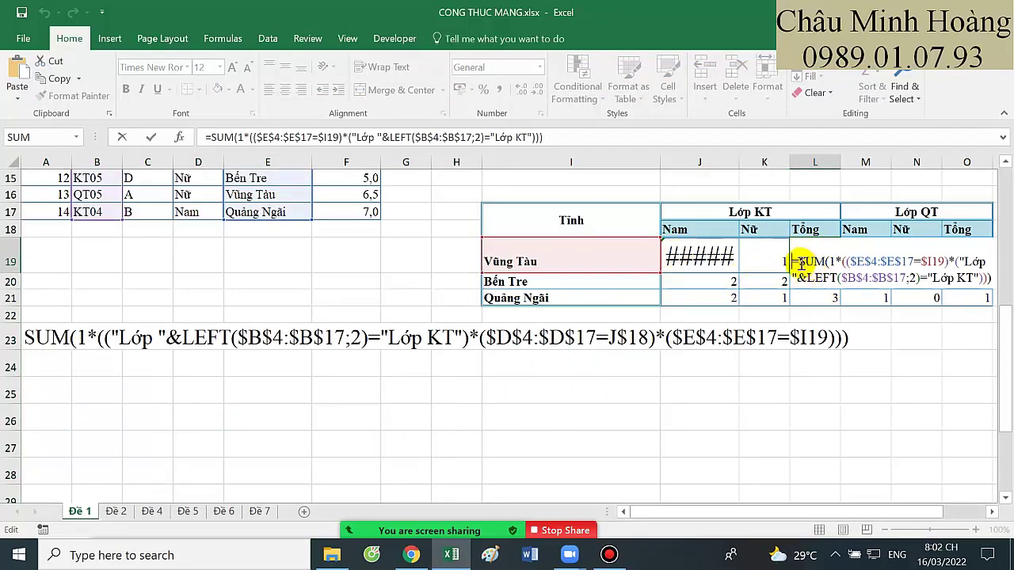
{"action": "left_click_drag", "start_coordinate": [800, 264], "coordinate": [971, 270]}
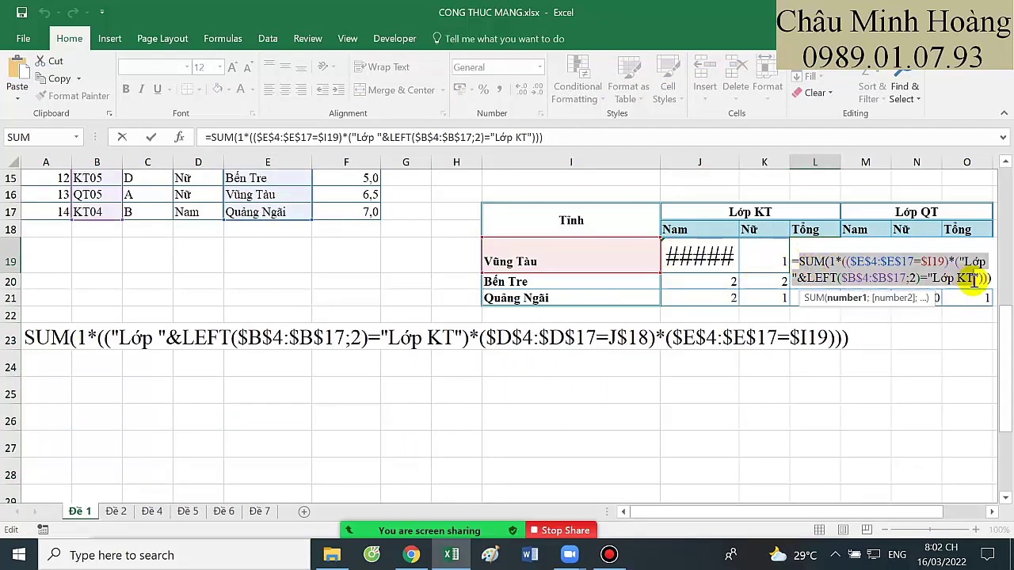
{"action": "key", "text": "ctrl+shift+Return"}
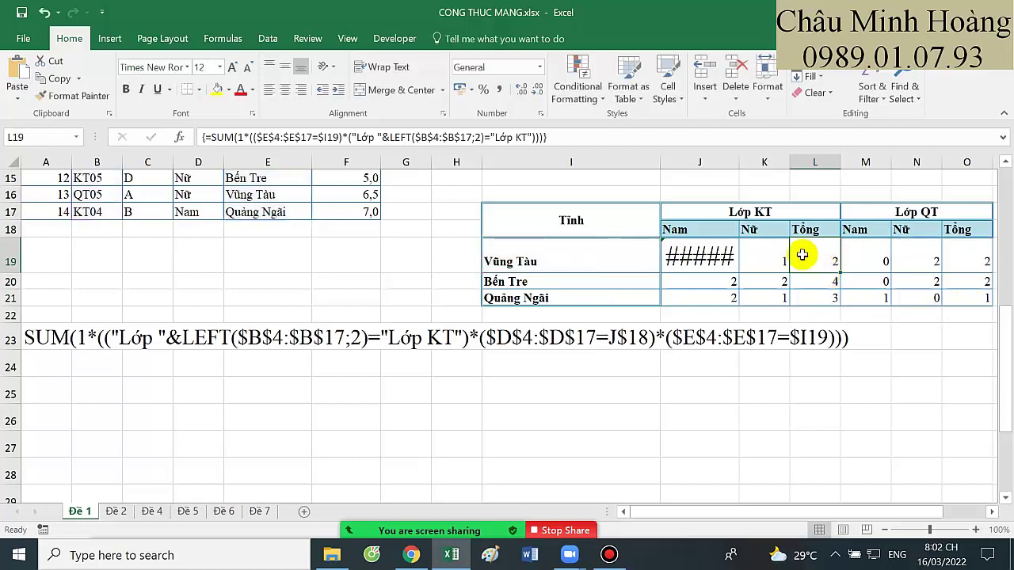
{"action": "left_click", "coordinate": [219, 67]}
{"action": "left_click", "coordinate": [207, 250]}
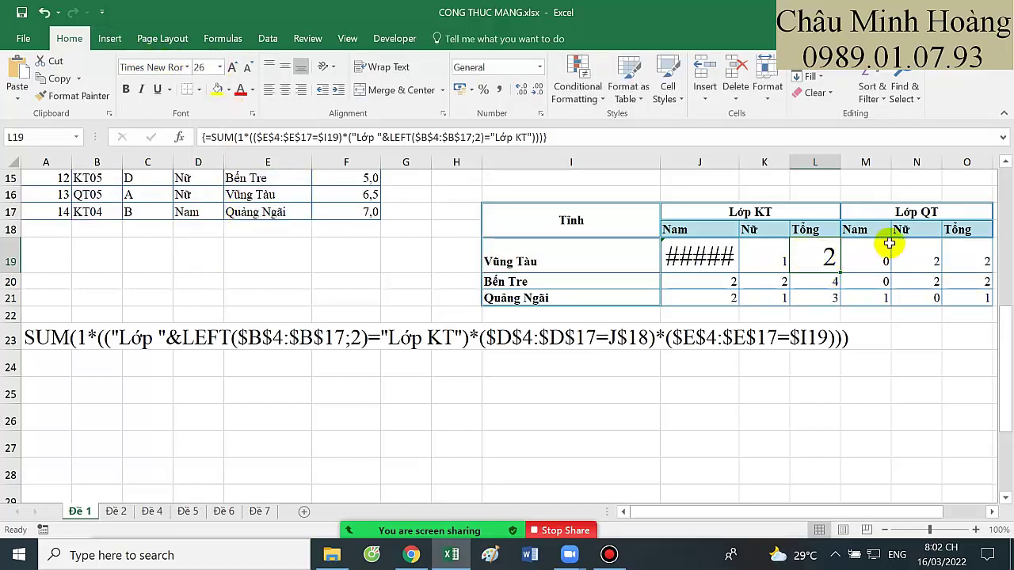
- Start a new formula in L19 with the class condition =sum(1*(("Lớp "&LEFT($B$4:$B$17;2)="Lớp KT")*(
{"action": "type", "text": "=sum(1*((\"Lớp"}
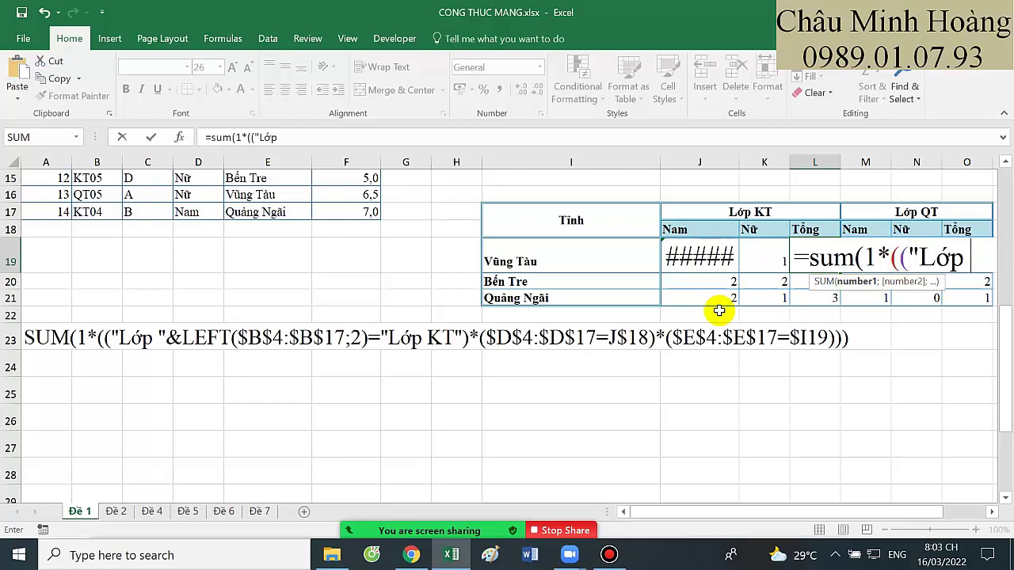
{"action": "type", "text": "&left("}
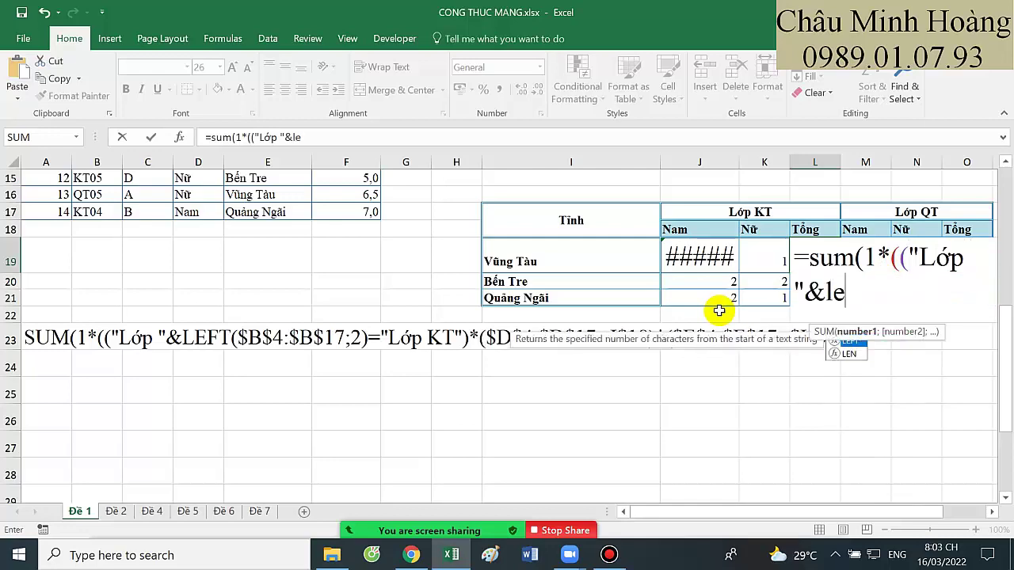
{"action": "scroll", "coordinate": [240, 244], "scroll_direction": "up", "scroll_amount": 2}
{"action": "scroll", "coordinate": [241, 244], "scroll_direction": "up", "scroll_amount": 3}
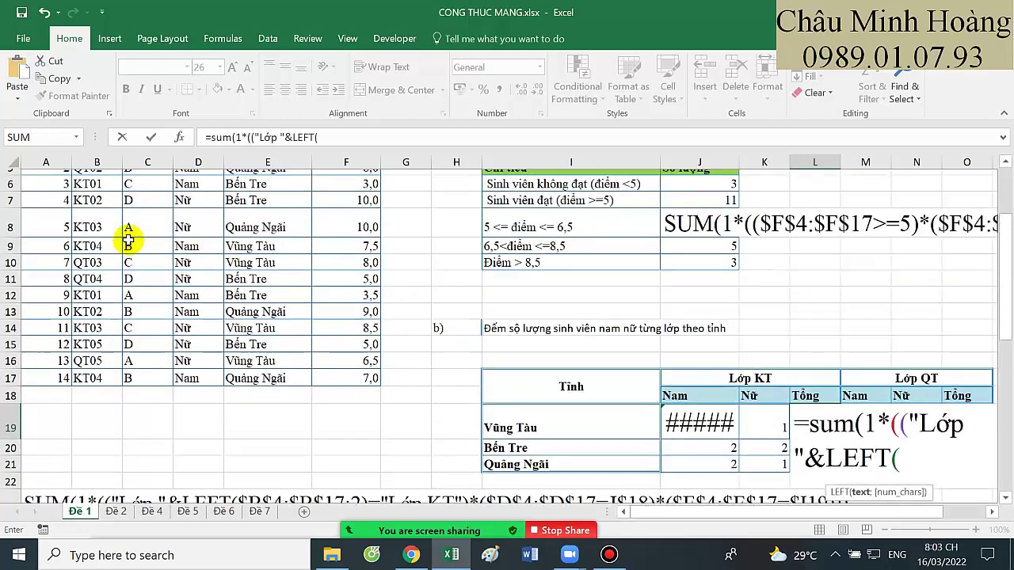
{"action": "left_click_drag", "start_coordinate": [97, 226], "coordinate": [106, 452]}
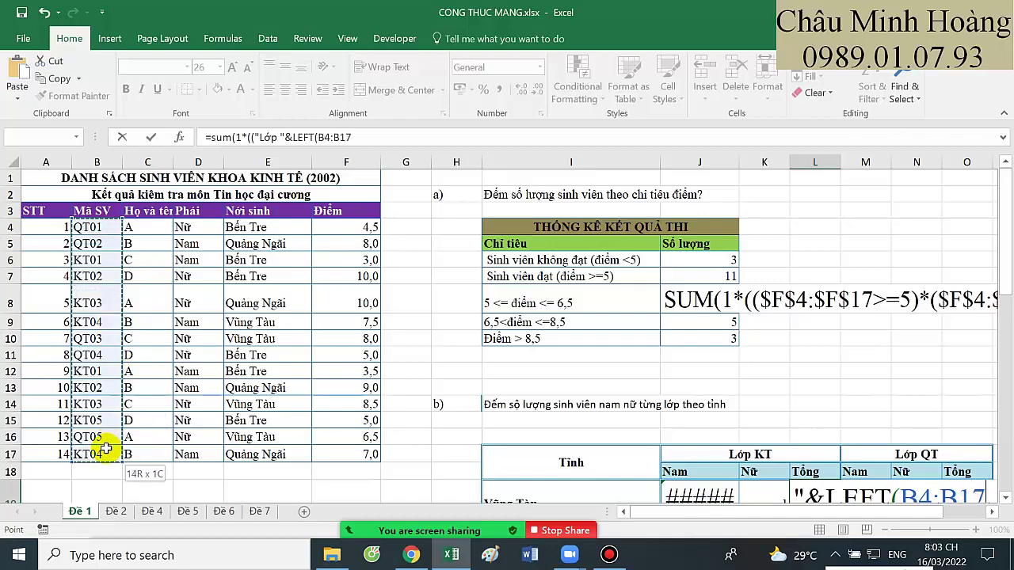
{"action": "key", "text": "F4"}
{"action": "scroll", "coordinate": [116, 438], "scroll_direction": "down", "scroll_amount": 3}
{"action": "type", "text": ")=\"Lớp"}
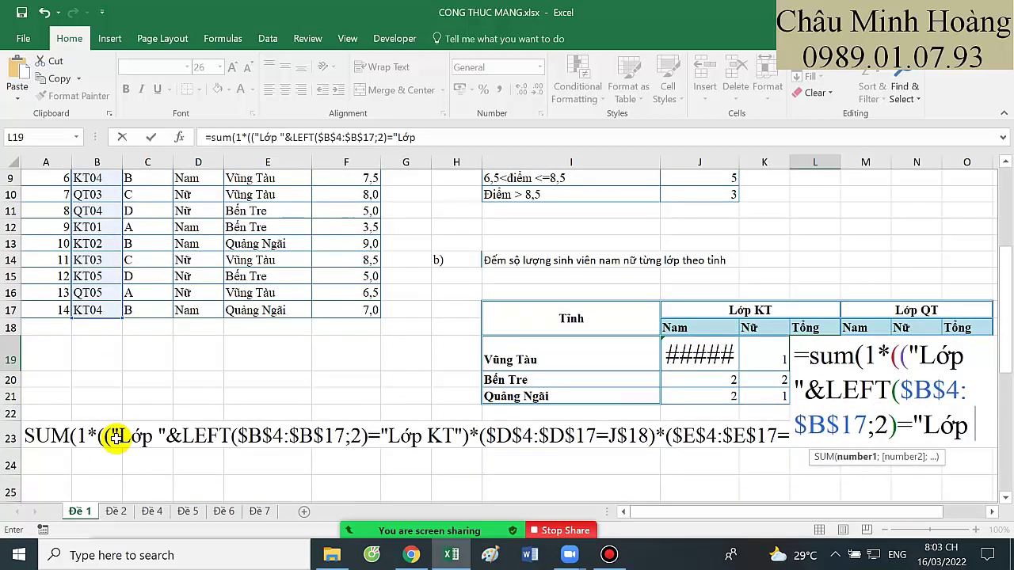
{"action": "type", "text": " KT\")*("}
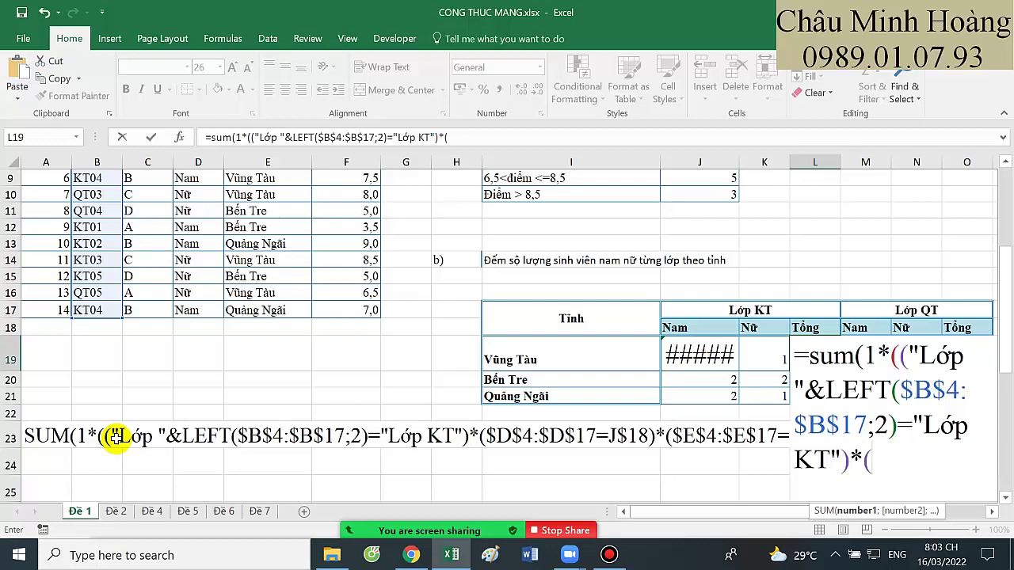
- Complete L19's formula with the province condition ($E$4:$E$17=$I19), close the brackets and commit it
{"action": "scroll", "coordinate": [261, 432], "scroll_direction": "up", "scroll_amount": 3}
{"action": "left_click_drag", "start_coordinate": [267, 227], "coordinate": [267, 446]}
{"action": "key", "text": "F4"}
{"action": "scroll", "coordinate": [267, 446], "scroll_direction": "down", "scroll_amount": 3}
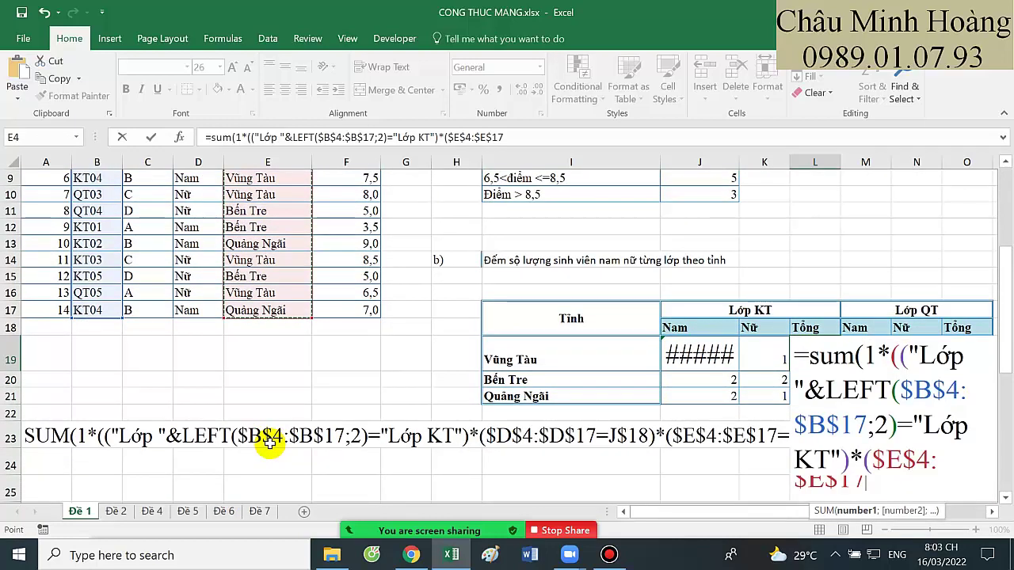
{"action": "type", "text": "="}
{"action": "left_click", "coordinate": [554, 361]}
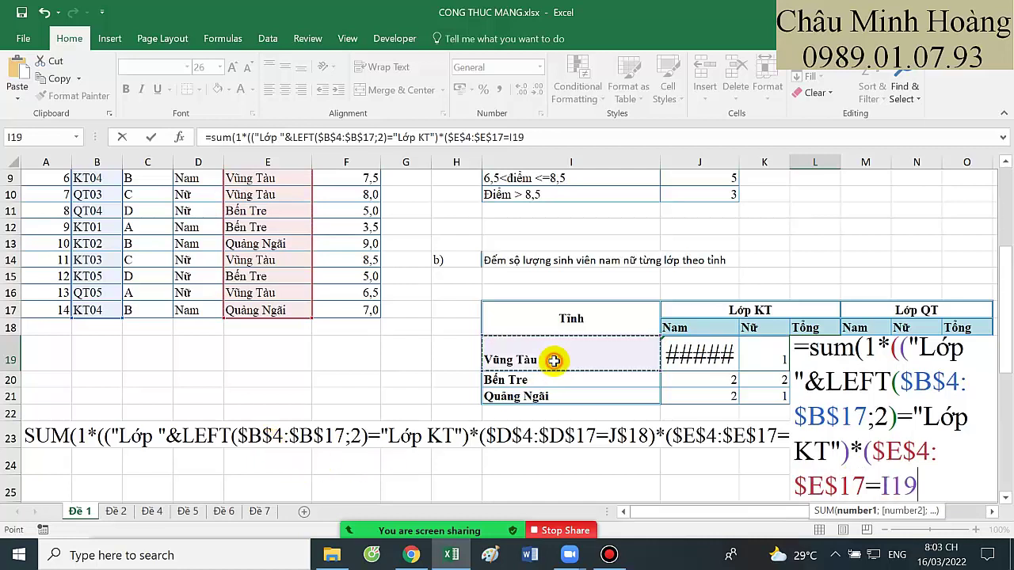
{"action": "key", "text": "F4"}
{"action": "key", "text": "F4"}
{"action": "key", "text": "F4"}
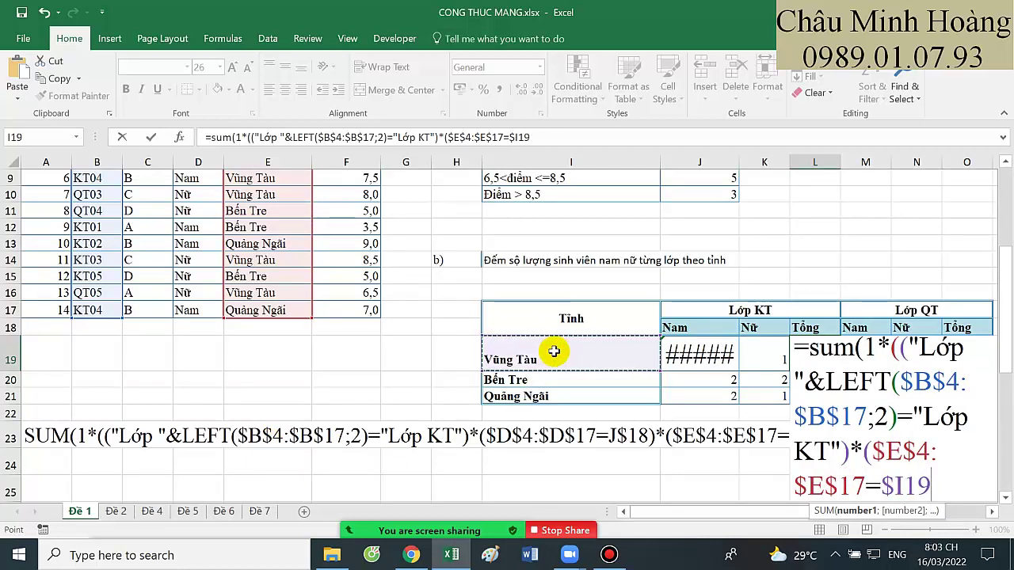
{"action": "type", "text": "))"}
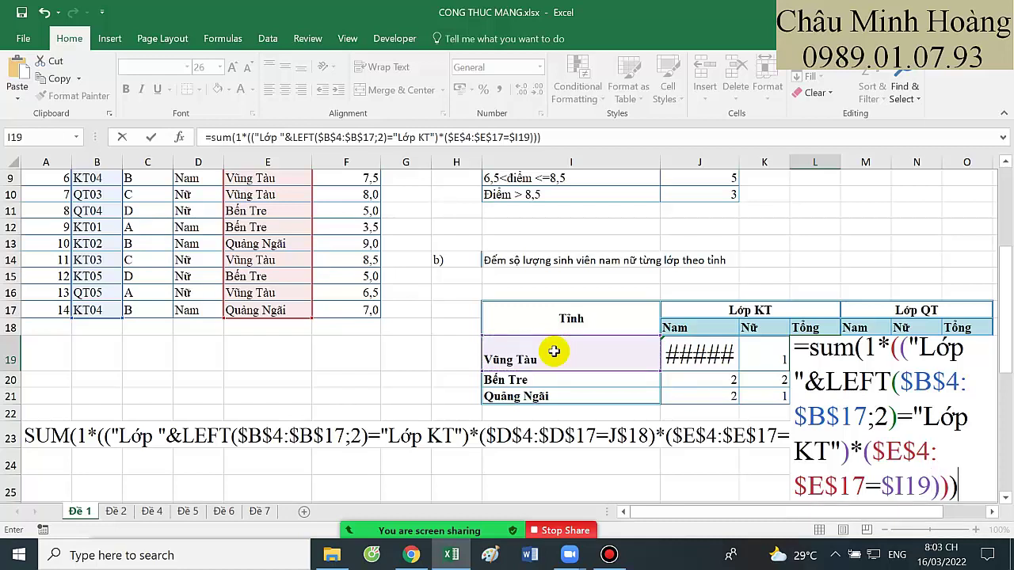
{"action": "key", "text": "ctrl+Return"}
- Copy L19's SUM formula without its equals sign and paste it as text into A25, below the note in A23
{"action": "double_click", "coordinate": [818, 349]}
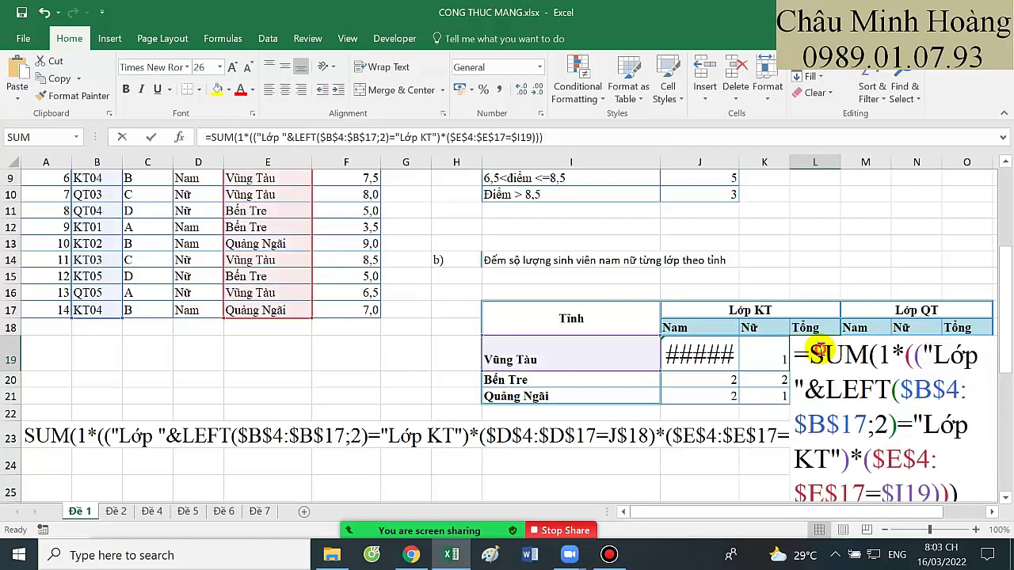
{"action": "left_click_drag", "start_coordinate": [795, 348], "coordinate": [989, 494]}
{"action": "key", "text": "ctrl+c"}
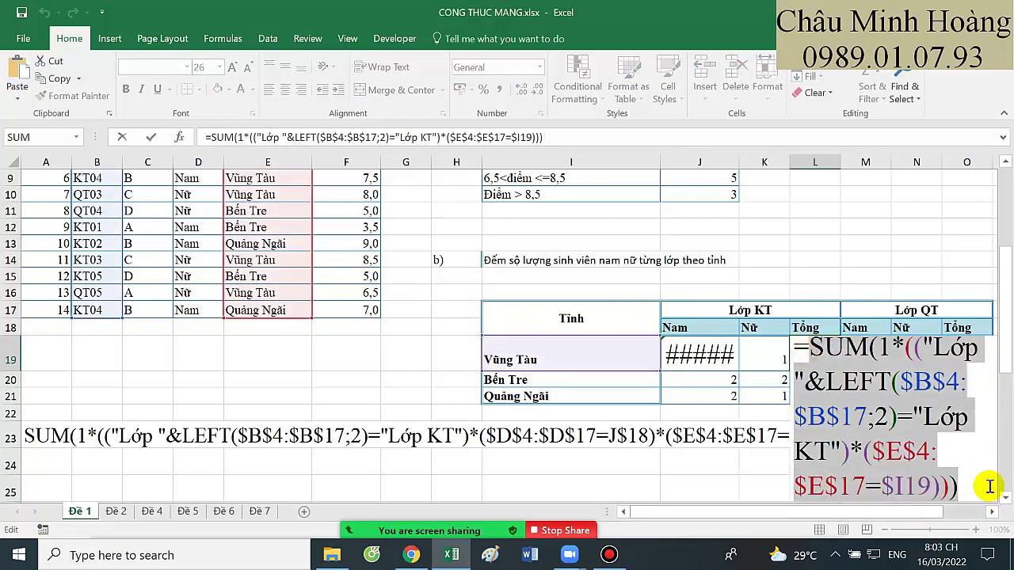
{"action": "key", "text": "Return"}
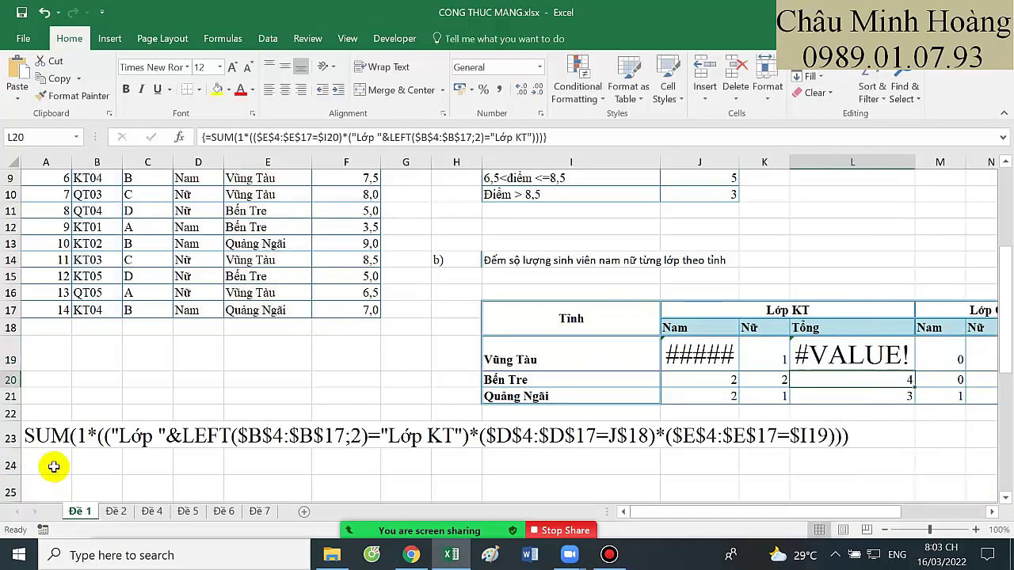
{"action": "left_click", "coordinate": [50, 483]}
{"action": "key", "text": "ctrl+v"}
{"action": "scroll", "coordinate": [50, 483], "scroll_direction": "down", "scroll_amount": 1}
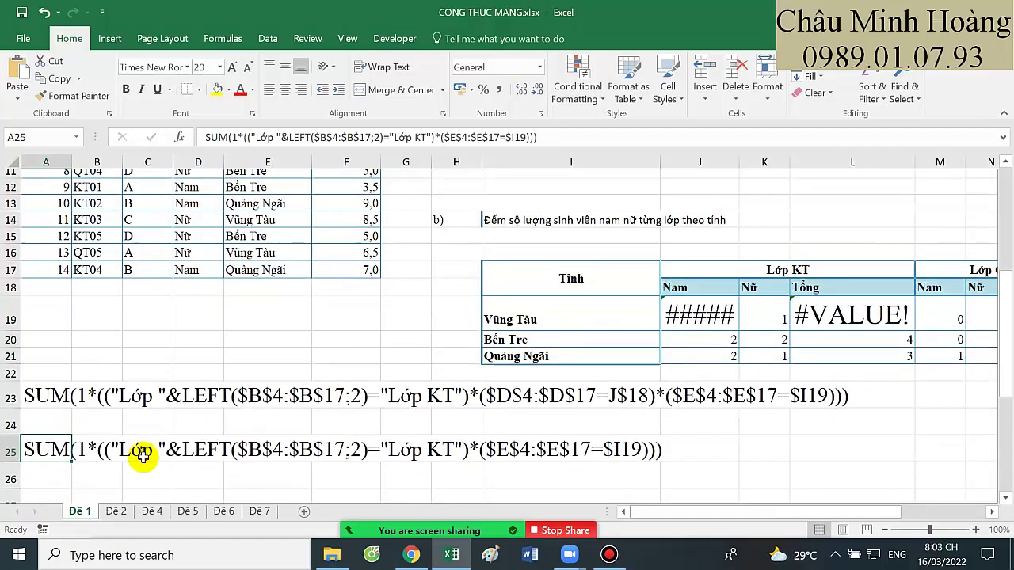
{"action": "left_click_drag", "start_coordinate": [53, 390], "coordinate": [820, 446]}
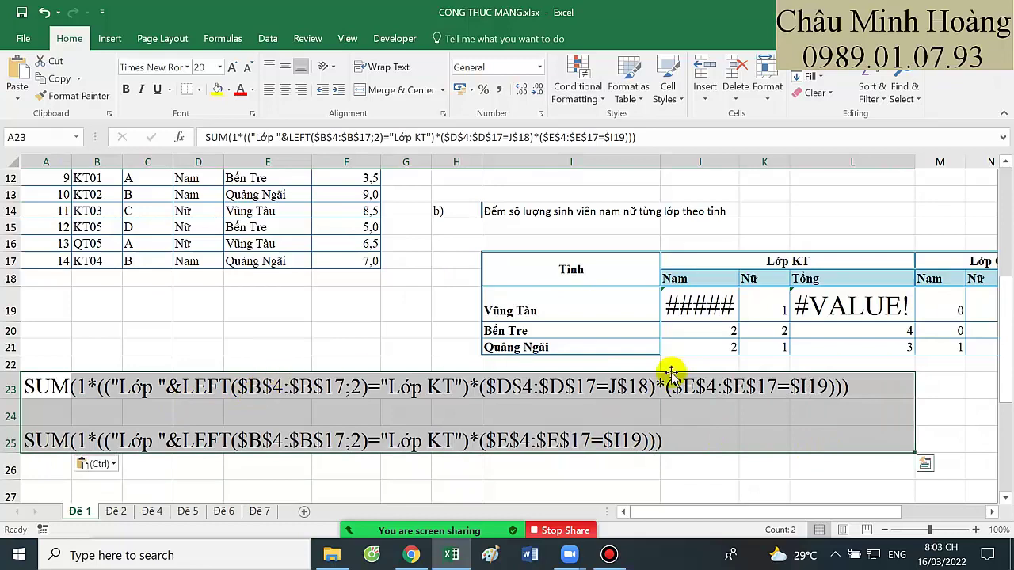
- Re-enter J19's formula as an array formula and fill it across the Lớp KT male and female cells J19:K21
{"action": "left_click", "coordinate": [692, 310]}
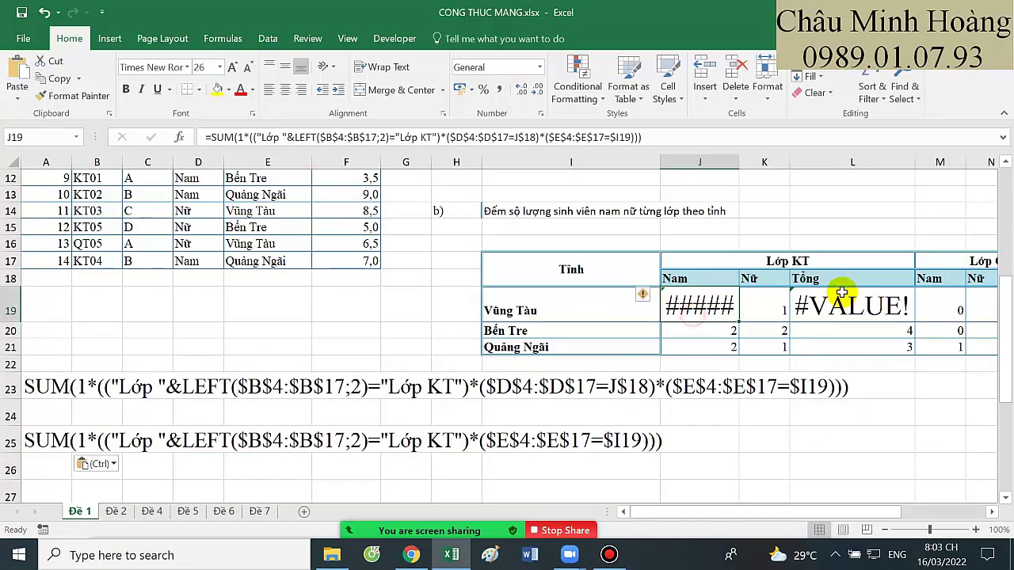
{"action": "double_click", "coordinate": [717, 307]}
{"action": "key", "text": "ctrl+shift+Return"}
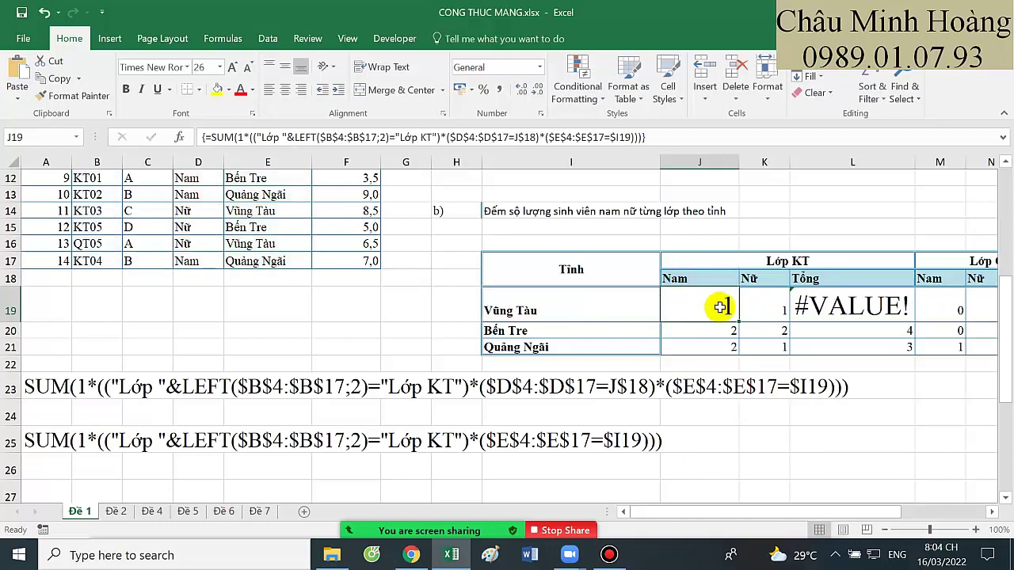
{"action": "left_click_drag", "start_coordinate": [739, 315], "coordinate": [782, 351]}
{"action": "left_click", "coordinate": [607, 325]}
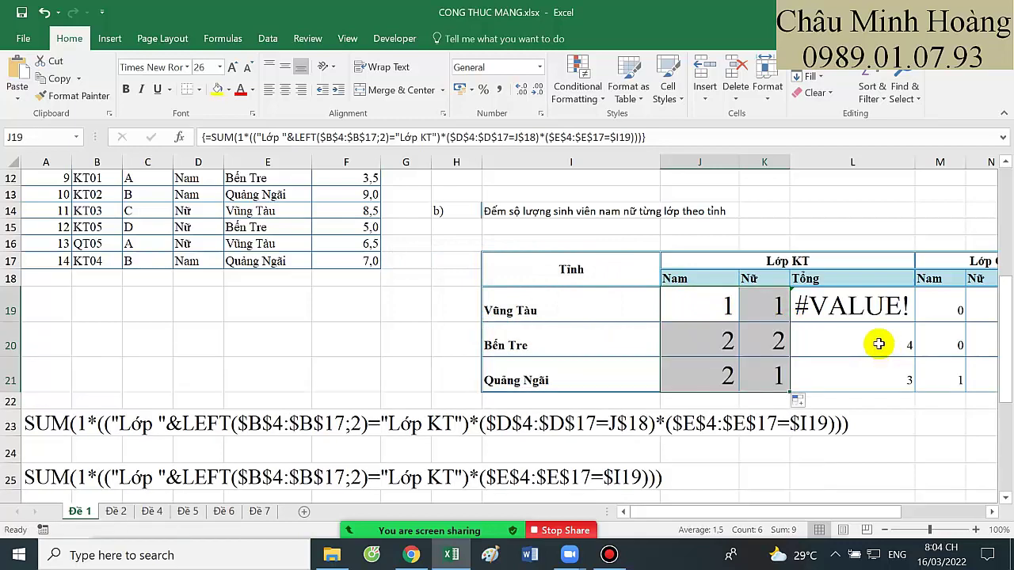
- Re-enter the Lớp KT total formula in L19 as an array formula and fill it down to L21
{"action": "left_click", "coordinate": [846, 310]}
{"action": "double_click", "coordinate": [847, 310]}
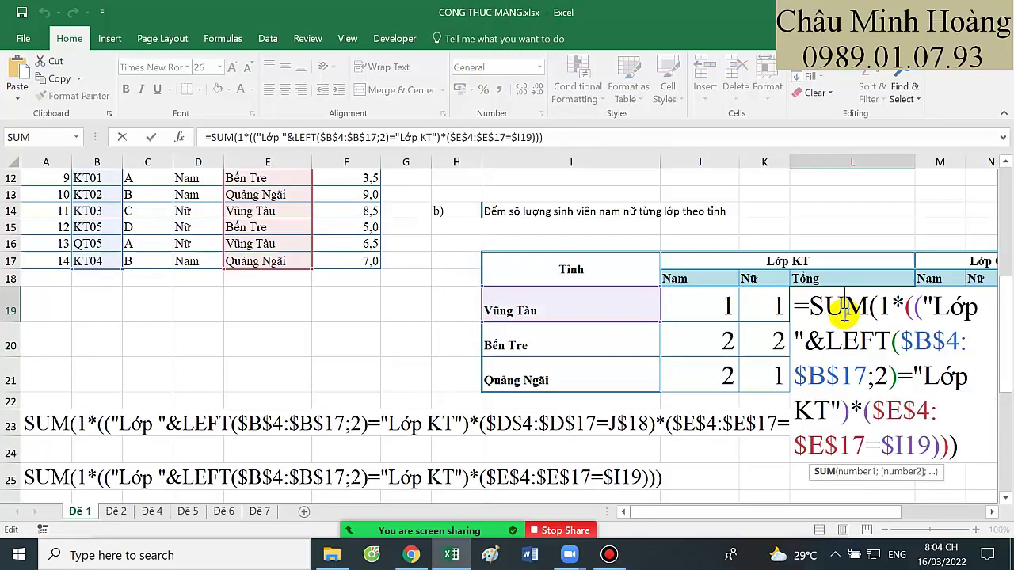
{"action": "key", "text": "ctrl+shift+Return"}
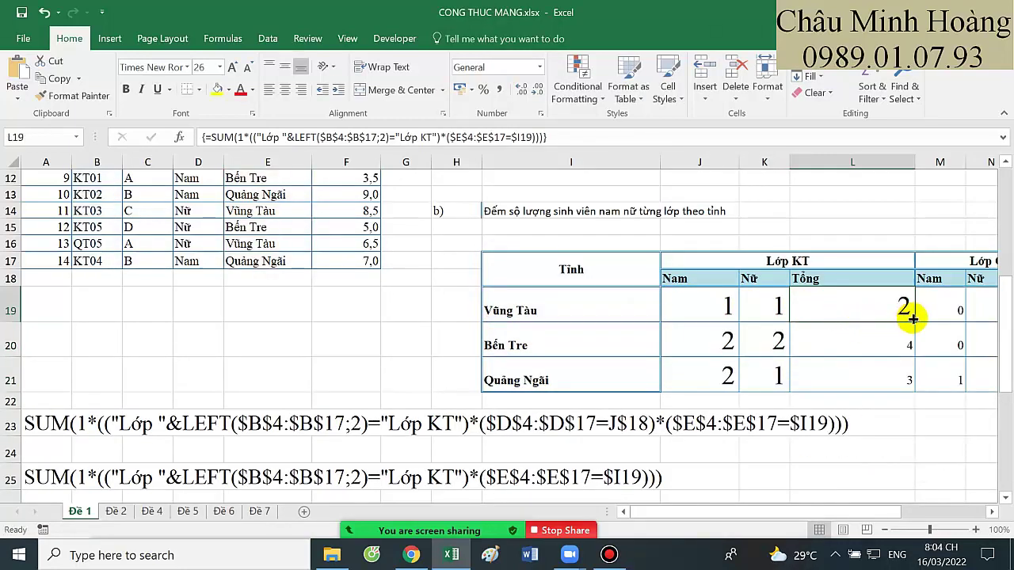
{"action": "left_click_drag", "start_coordinate": [915, 323], "coordinate": [914, 383]}
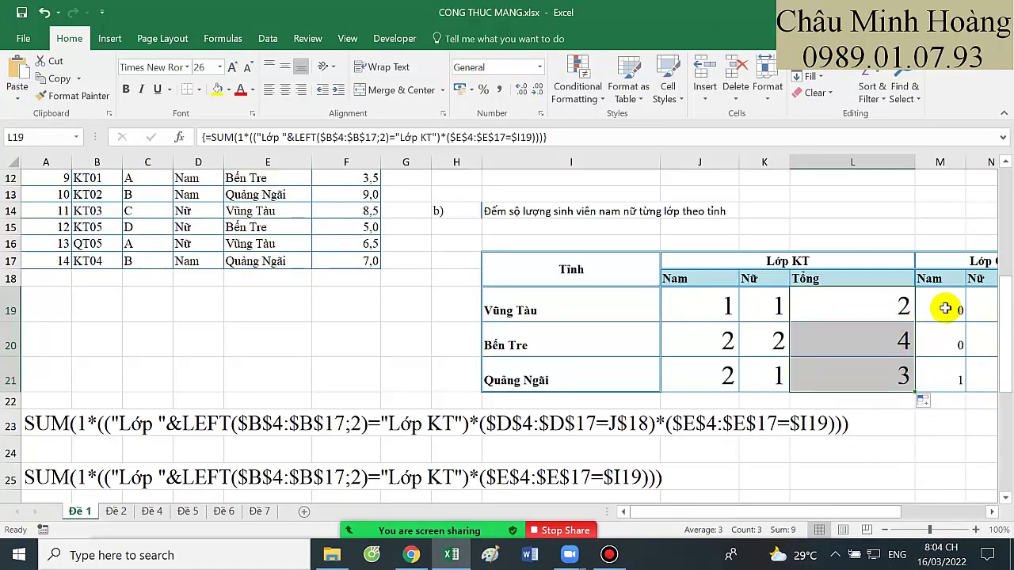
- Check the Lớp QT male-count formula in M19 and compare it with the formula notes in A23 and A25
{"action": "left_click_drag", "start_coordinate": [943, 311], "coordinate": [860, 312]}
{"action": "scroll", "coordinate": [503, 314], "scroll_direction": "down", "scroll_amount": 1}
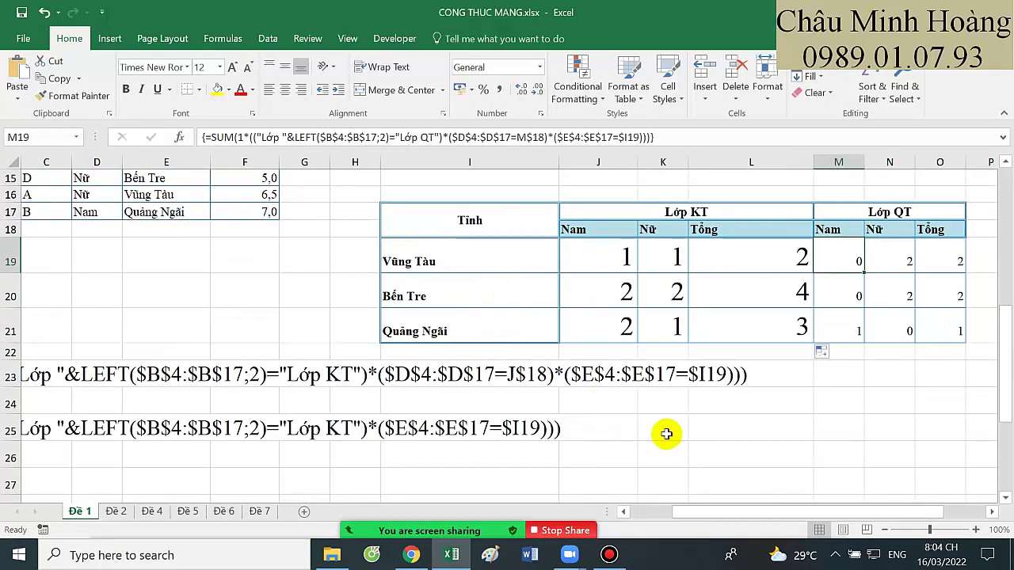
{"action": "left_click_drag", "start_coordinate": [706, 446], "coordinate": [8, 374]}
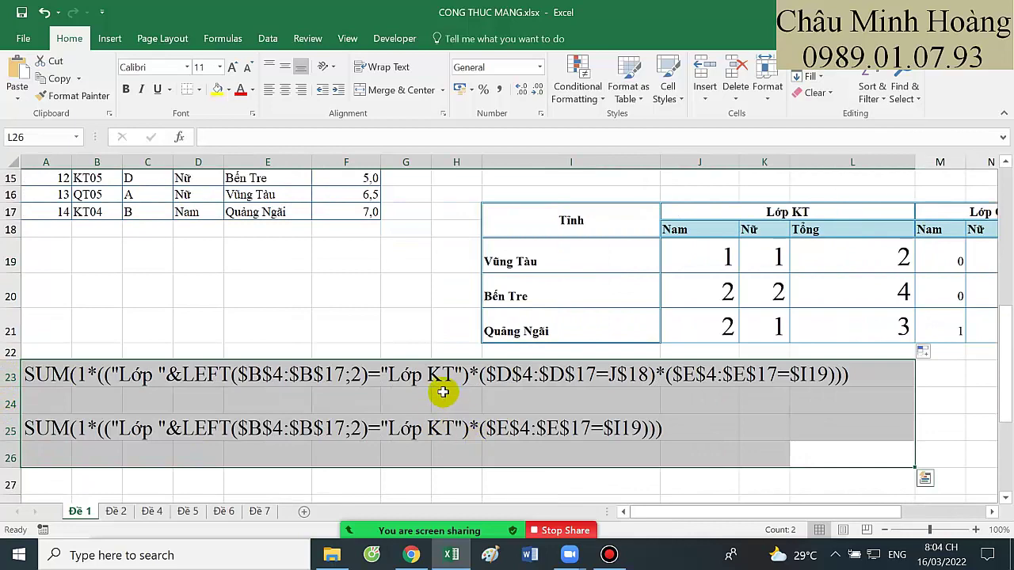
{"action": "left_click", "coordinate": [615, 557]}
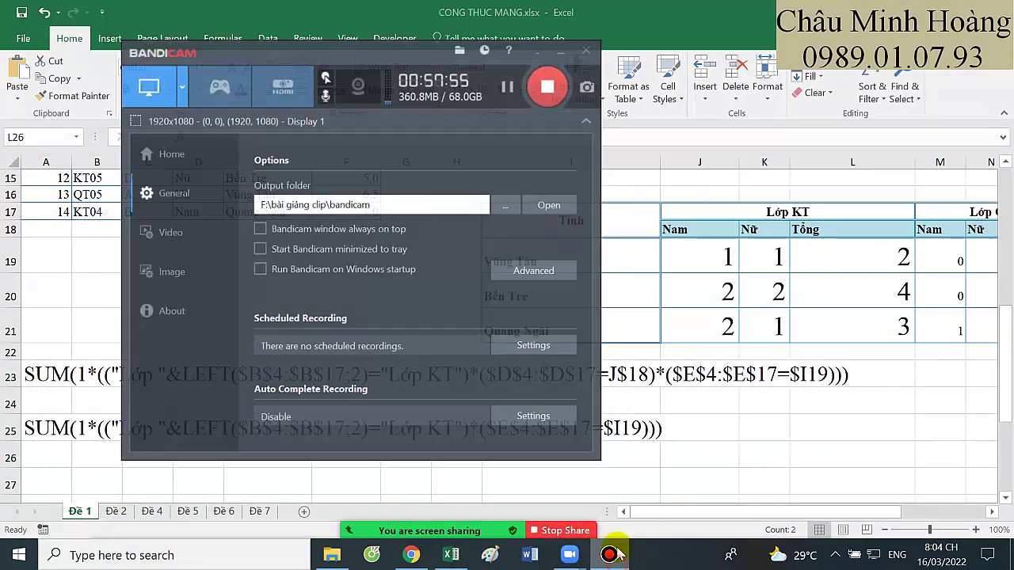
{"action": "left_click", "coordinate": [504, 75]}
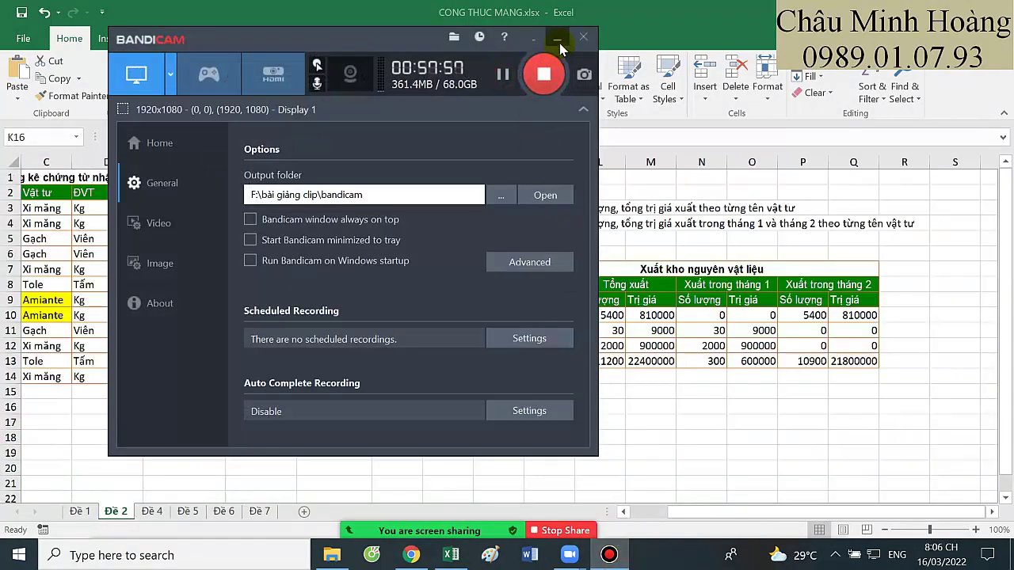
{"action": "left_click", "coordinate": [558, 38]}
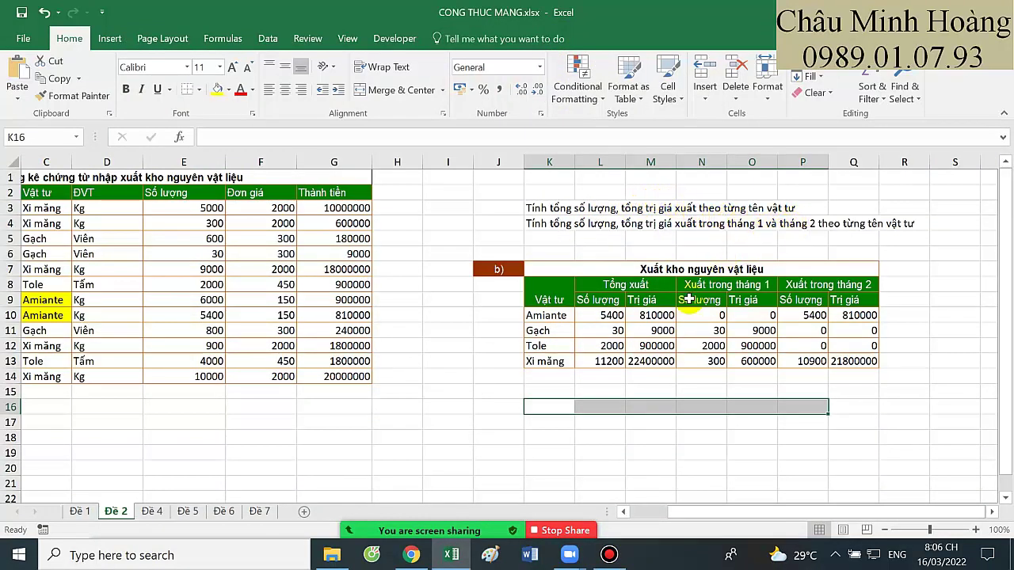
- Format the Amiante results in L10:Q10 on the Đề 2 sheet in Times New Roman at font size 20
{"action": "left_click_drag", "start_coordinate": [607, 315], "coordinate": [607, 362]}
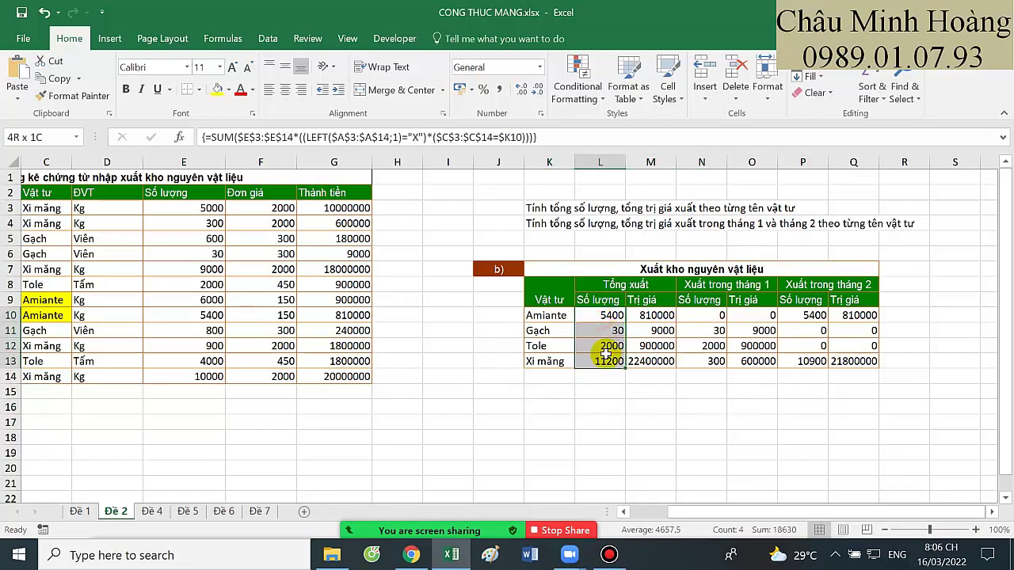
{"action": "left_click_drag", "start_coordinate": [712, 315], "coordinate": [707, 361]}
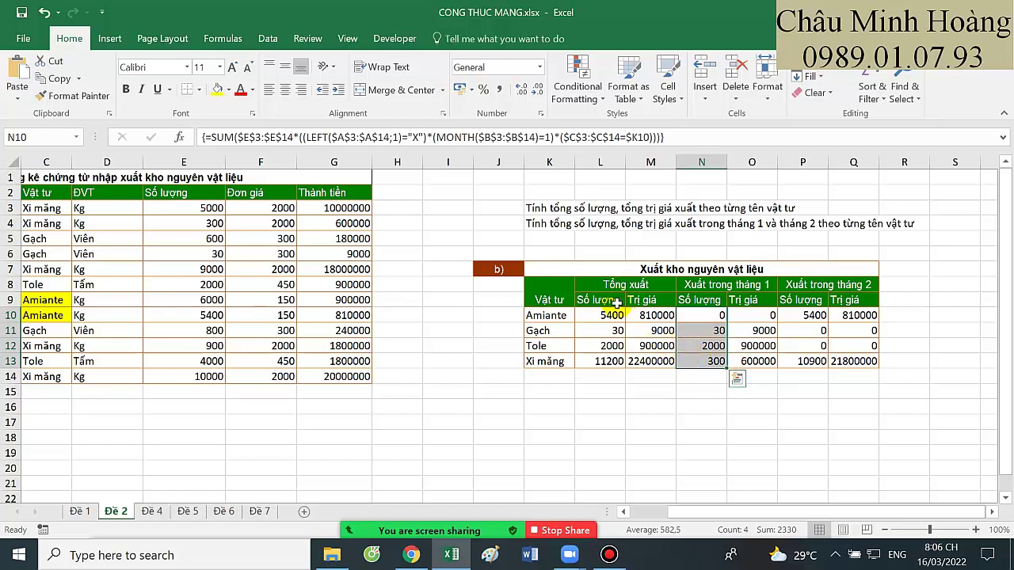
{"action": "left_click_drag", "start_coordinate": [610, 317], "coordinate": [855, 317]}
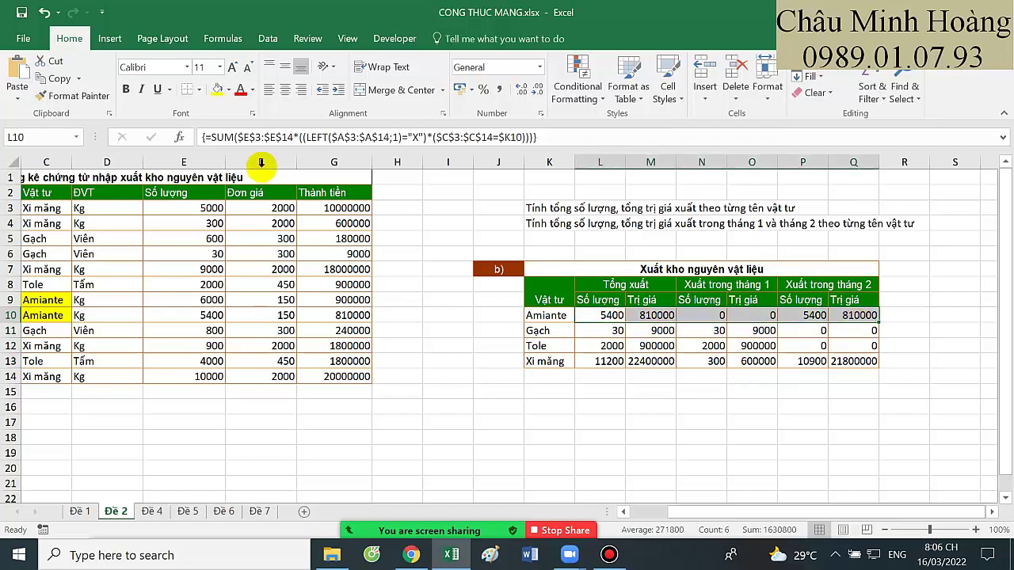
{"action": "left_click", "coordinate": [158, 66]}
{"action": "type", "text": "Times New Roman"}
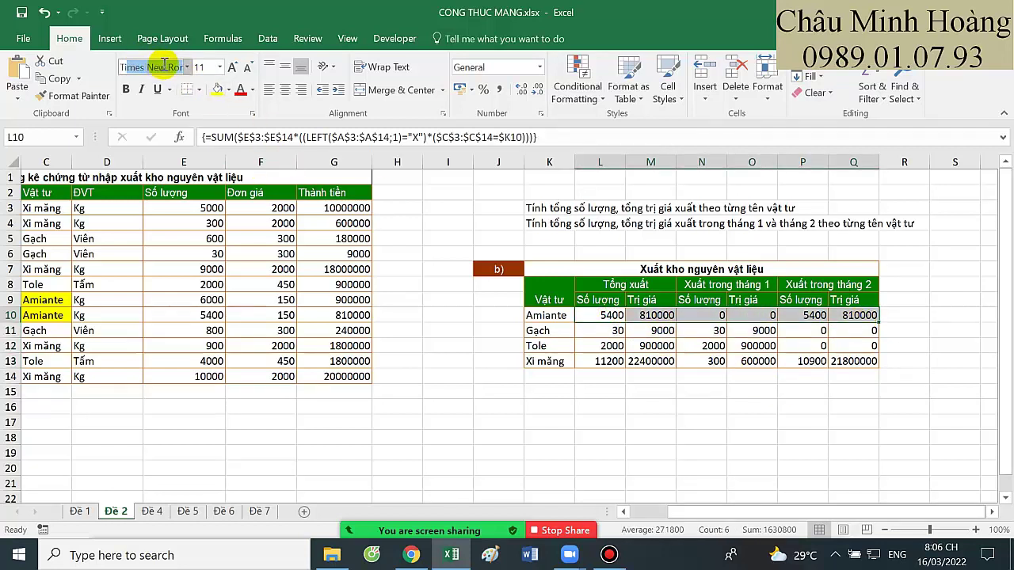
{"action": "left_click", "coordinate": [198, 66]}
{"action": "type", "text": "20"}
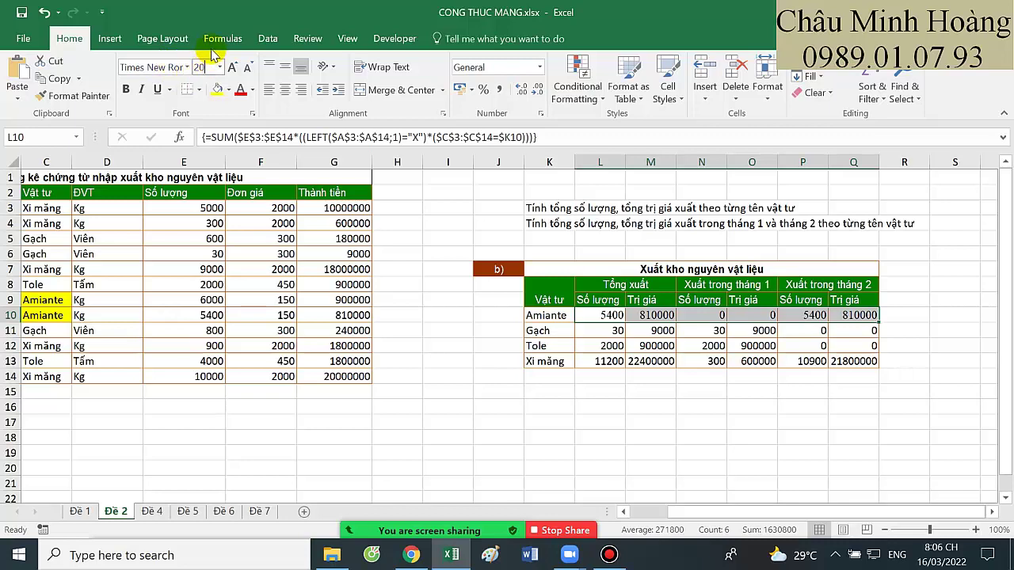
{"action": "key", "text": "Return"}
- Examine the array formulas for Amiante's total export quantity in L10 and total value in M10, keeping them as array formulas
{"action": "double_click", "coordinate": [598, 324]}
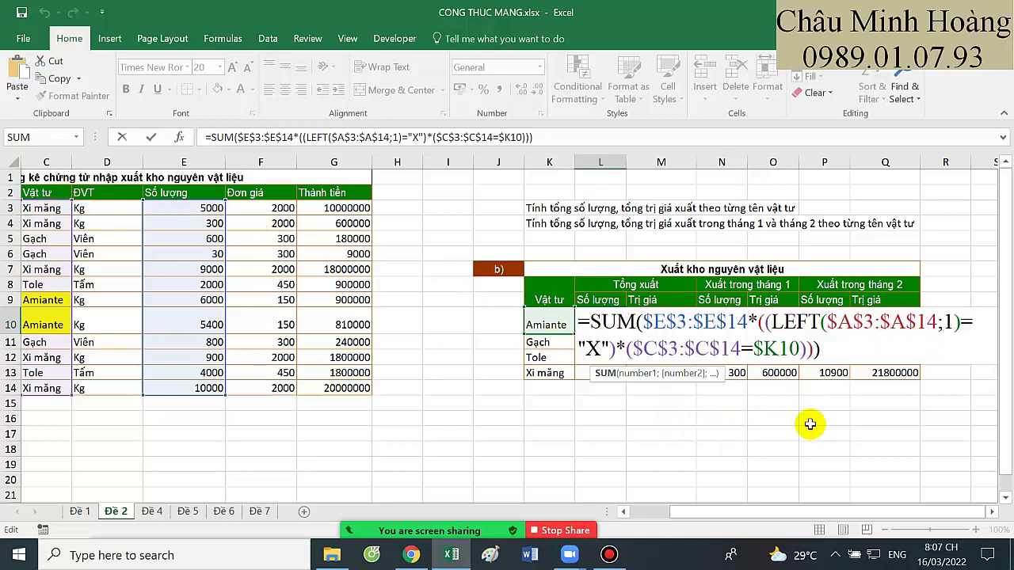
{"action": "left_click_drag", "start_coordinate": [819, 512], "coordinate": [713, 511]}
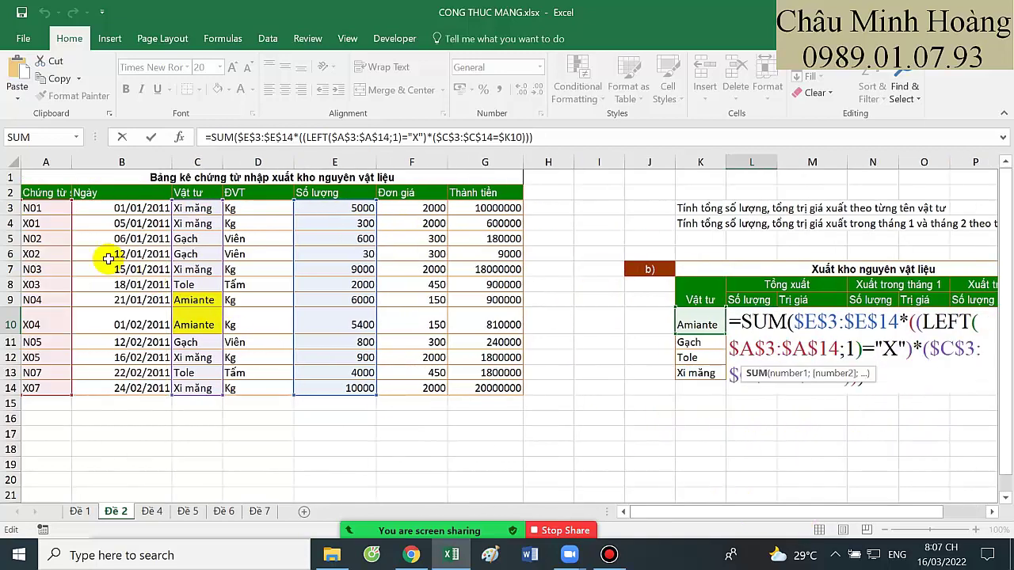
{"action": "left_click", "coordinate": [879, 361]}
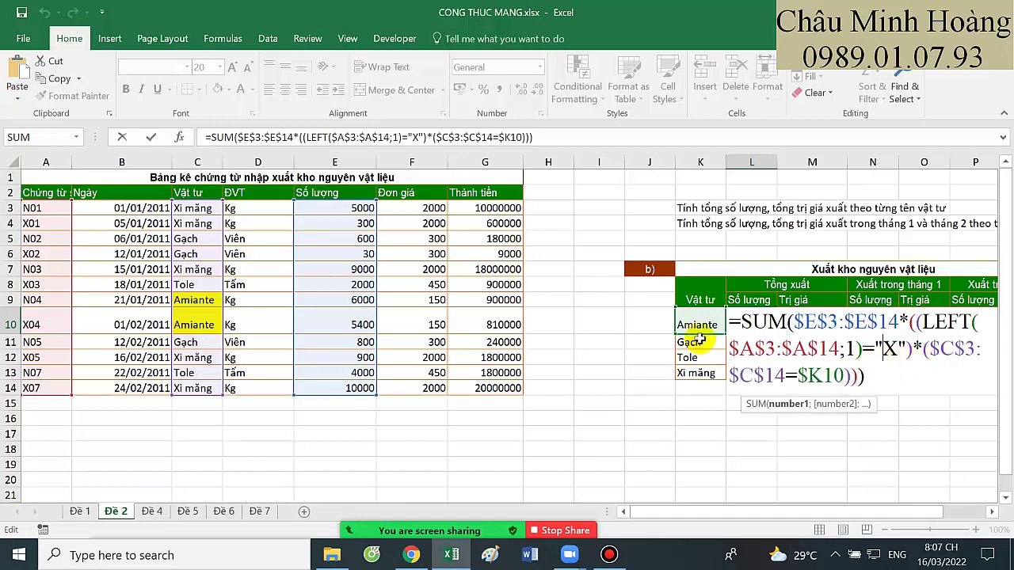
{"action": "key", "text": "ctrl+shift+Return"}
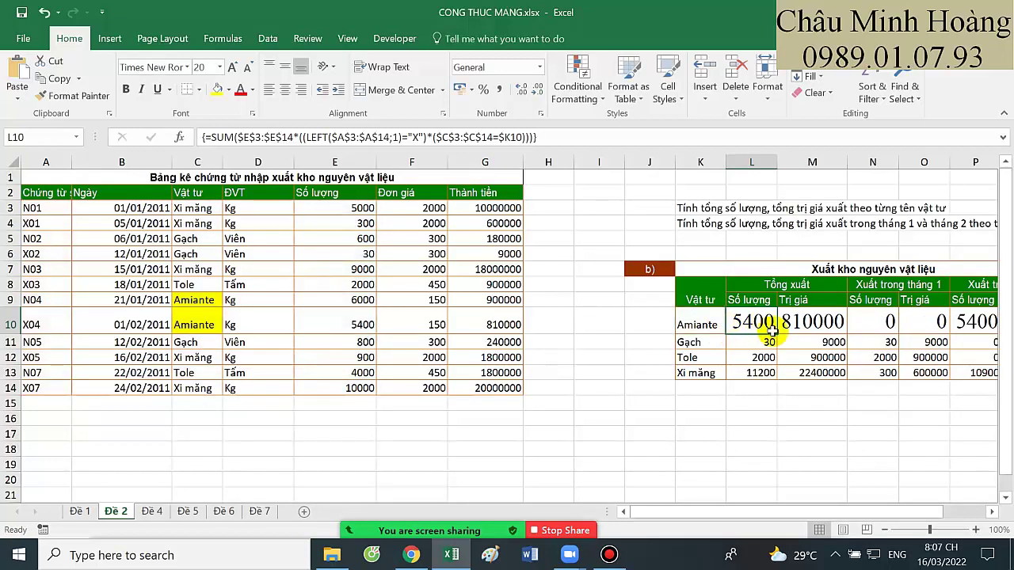
{"action": "double_click", "coordinate": [804, 321]}
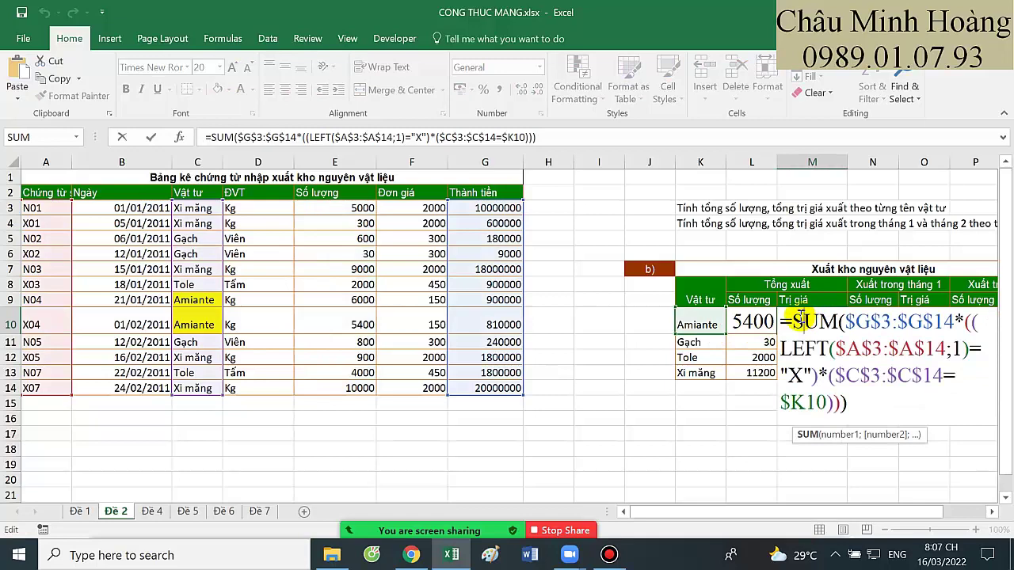
{"action": "key", "text": "ctrl+shift+Return"}
- Examine how N10's array formula adds the MONTH condition for January exports, and check the February quantity column P10:P13
{"action": "left_click", "coordinate": [877, 323]}
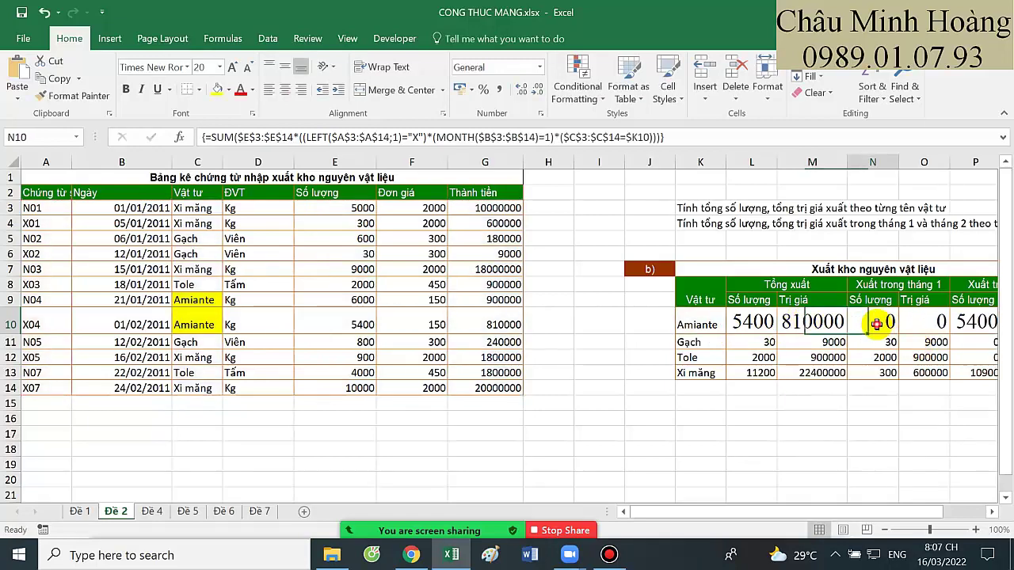
{"action": "double_click", "coordinate": [876, 323]}
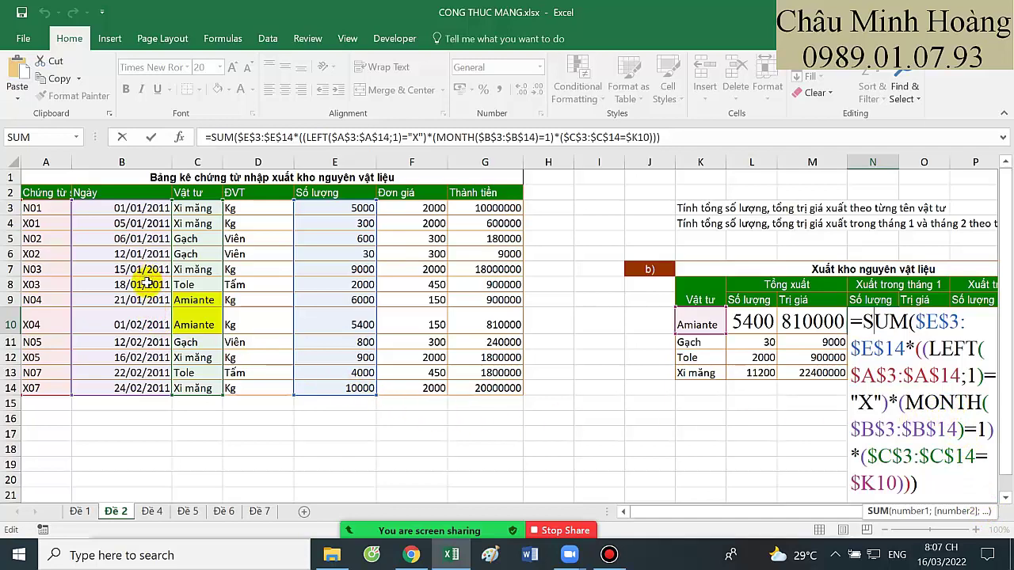
{"action": "key", "text": "ctrl+shift+Return"}
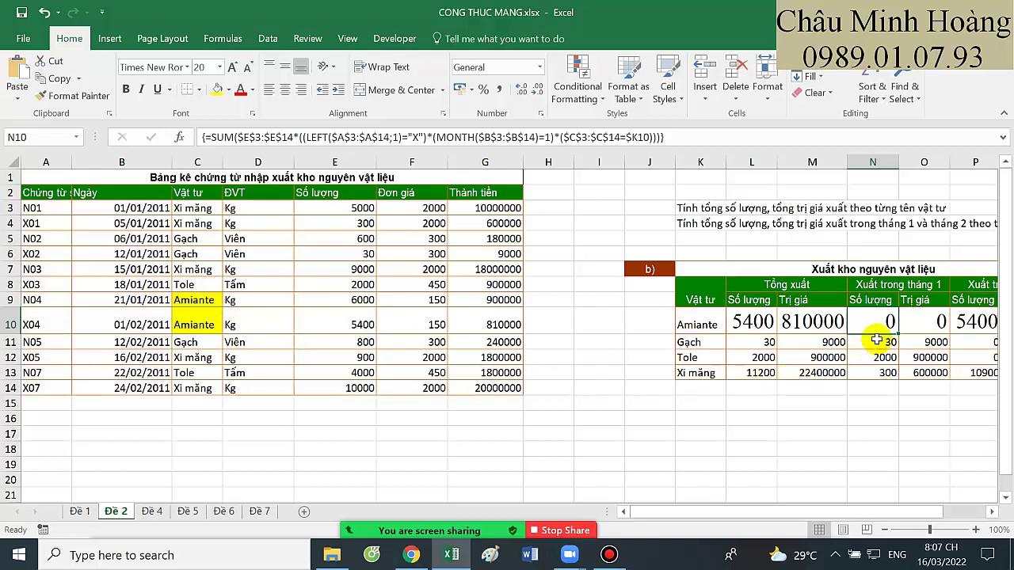
{"action": "left_click_drag", "start_coordinate": [1011, 340], "coordinate": [816, 370]}
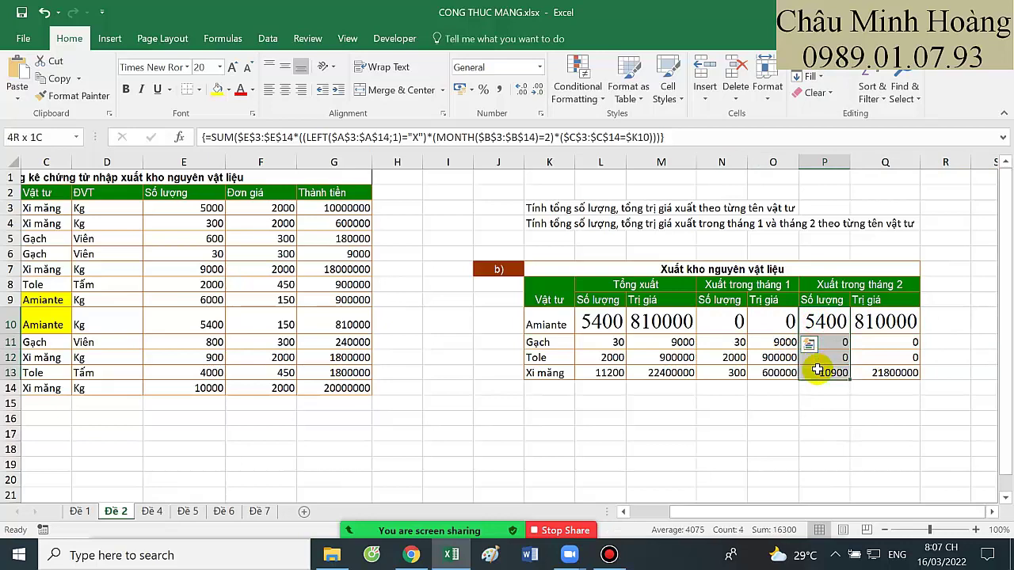
- Compare the Amiante formulas in L10, M10 and N10 against the source table, returning to L10
{"action": "left_click_drag", "start_coordinate": [740, 403], "coordinate": [79, 330]}
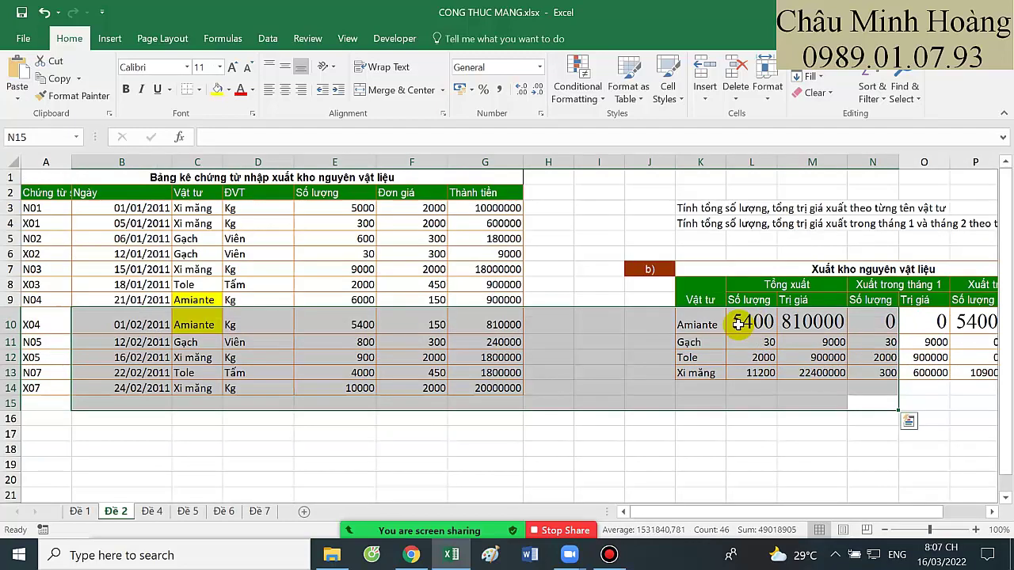
{"action": "left_click", "coordinate": [738, 323]}
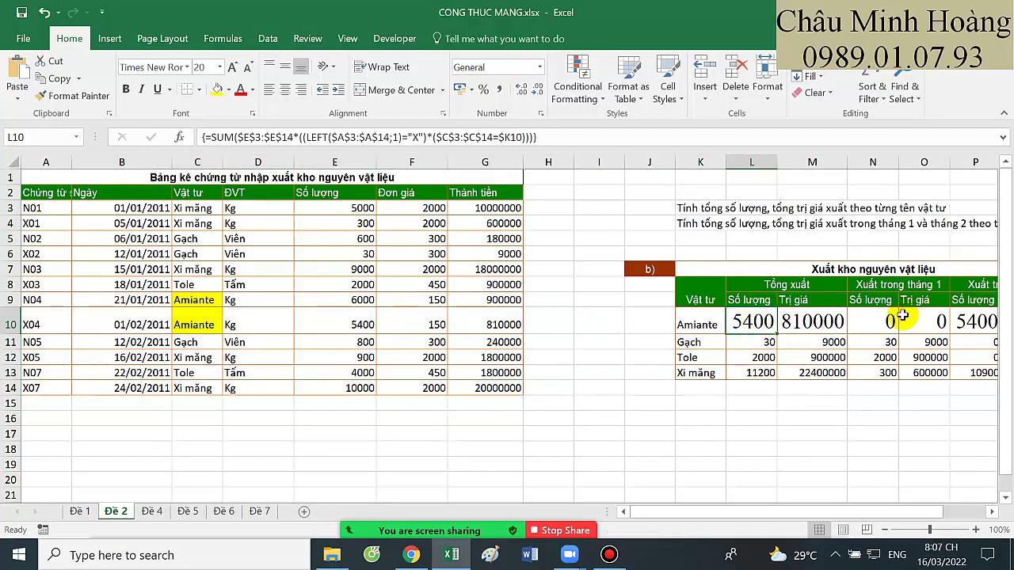
{"action": "left_click", "coordinate": [805, 317]}
{"action": "left_click", "coordinate": [881, 320]}
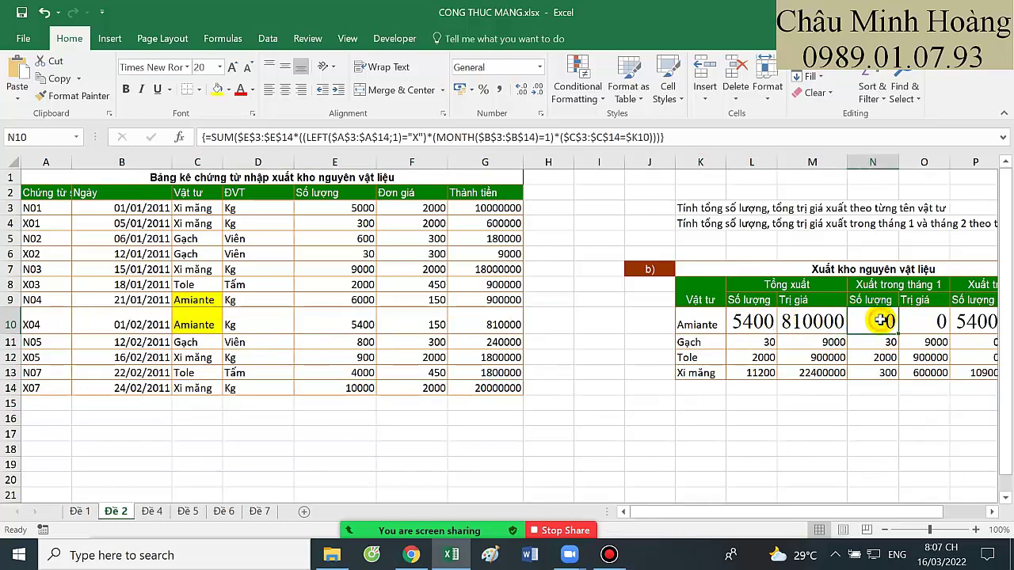
{"action": "left_click_drag", "start_coordinate": [747, 320], "coordinate": [857, 319]}
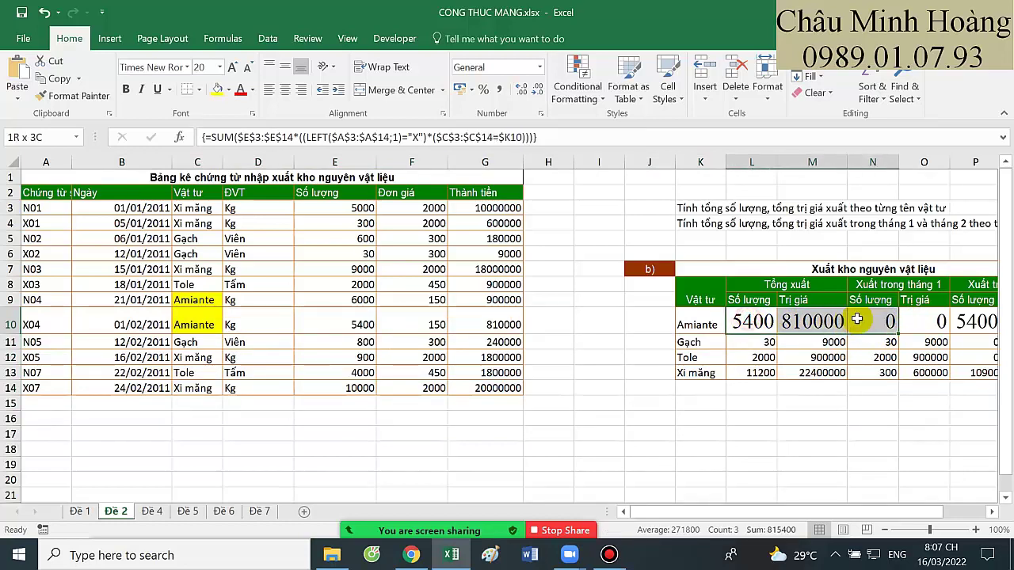
{"action": "left_click", "coordinate": [741, 322]}
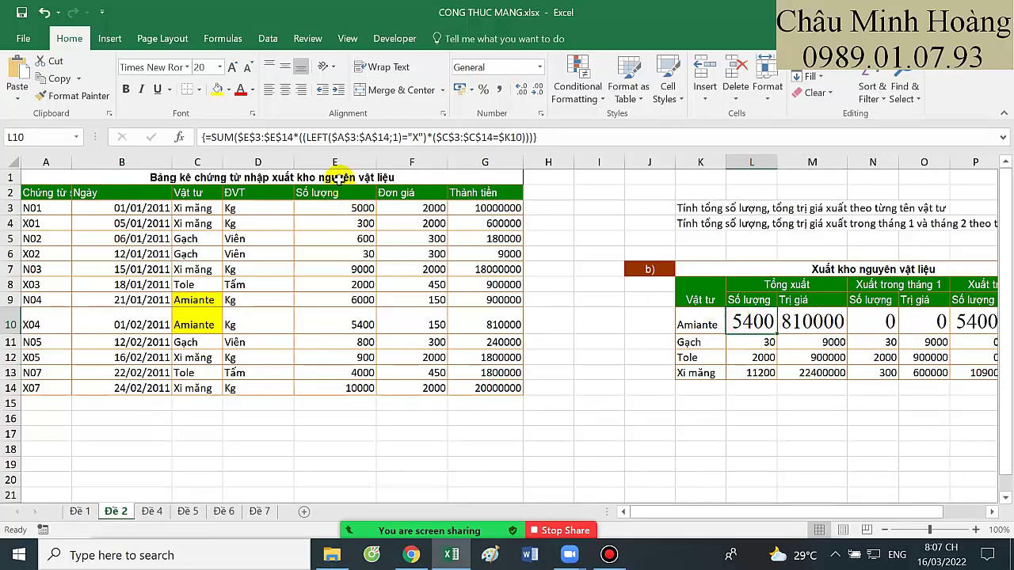
- Set L10's font size to 22 and start its replacement formula with =SUM($E$3:$E$14*((
{"action": "left_click", "coordinate": [232, 66]}
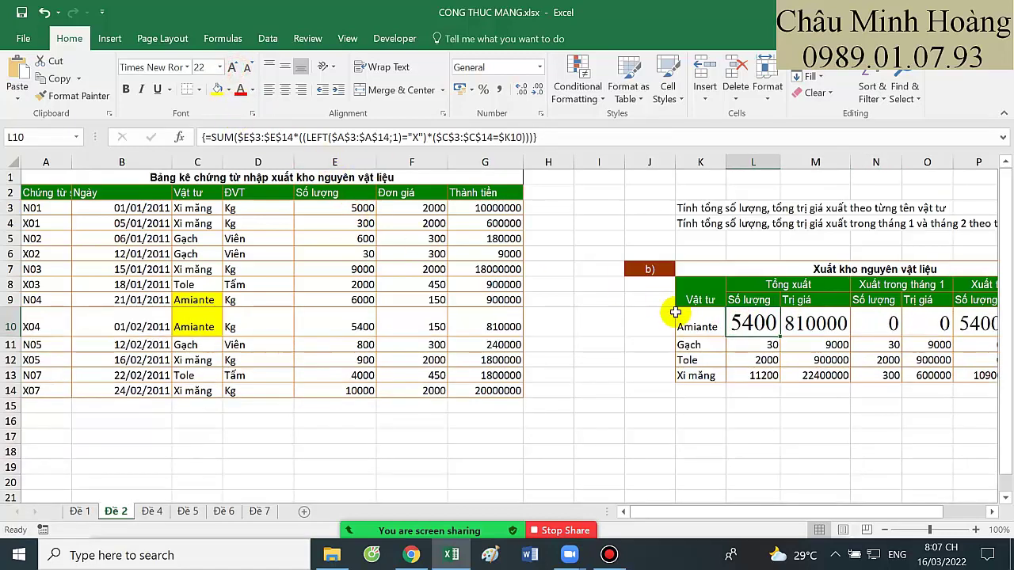
{"action": "double_click", "coordinate": [737, 321]}
{"action": "key", "text": "Escape"}
{"action": "type", "text": "=sum("}
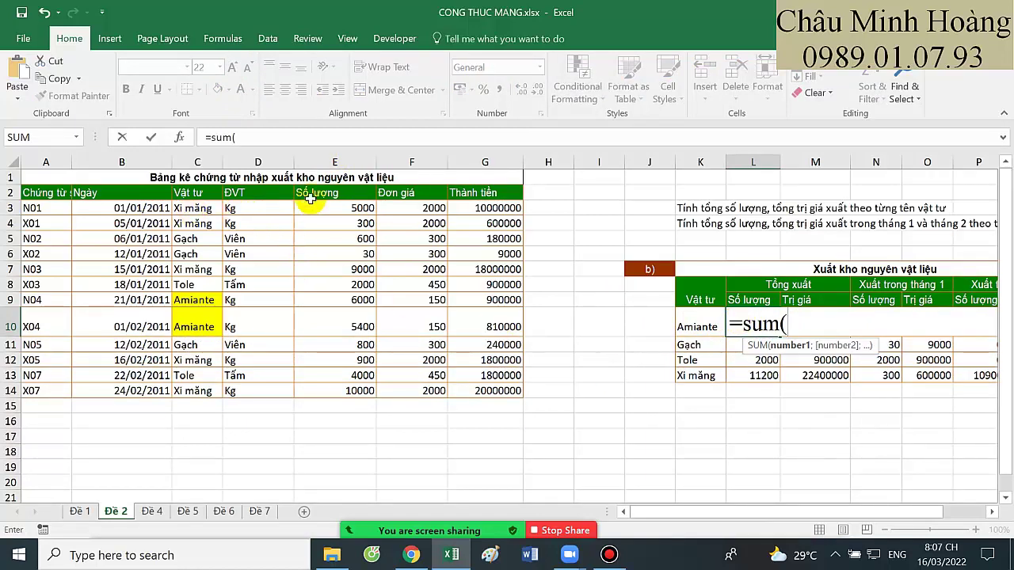
{"action": "left_click_drag", "start_coordinate": [349, 209], "coordinate": [356, 388]}
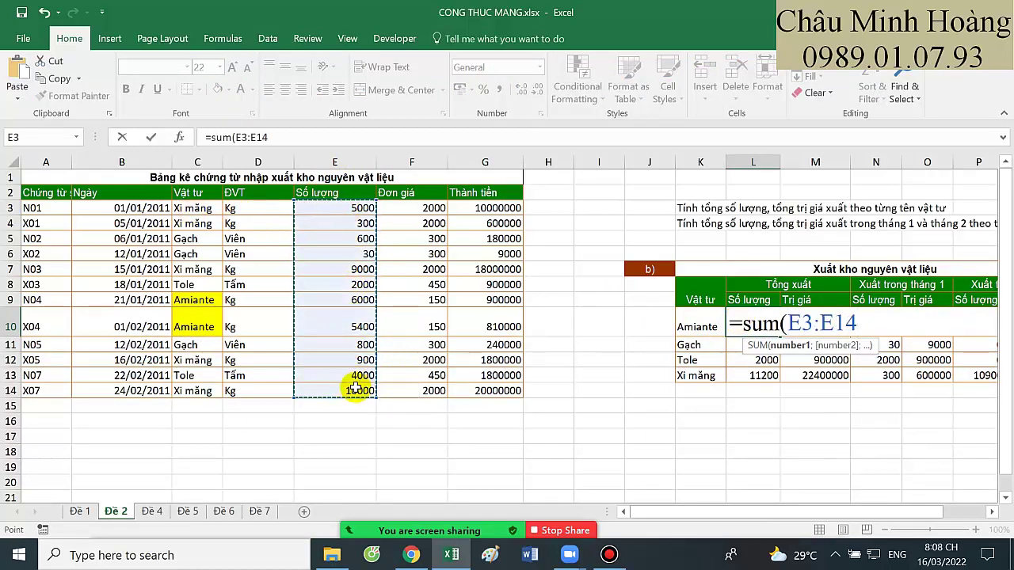
{"action": "key", "text": "F4"}
{"action": "type", "text": "*"}
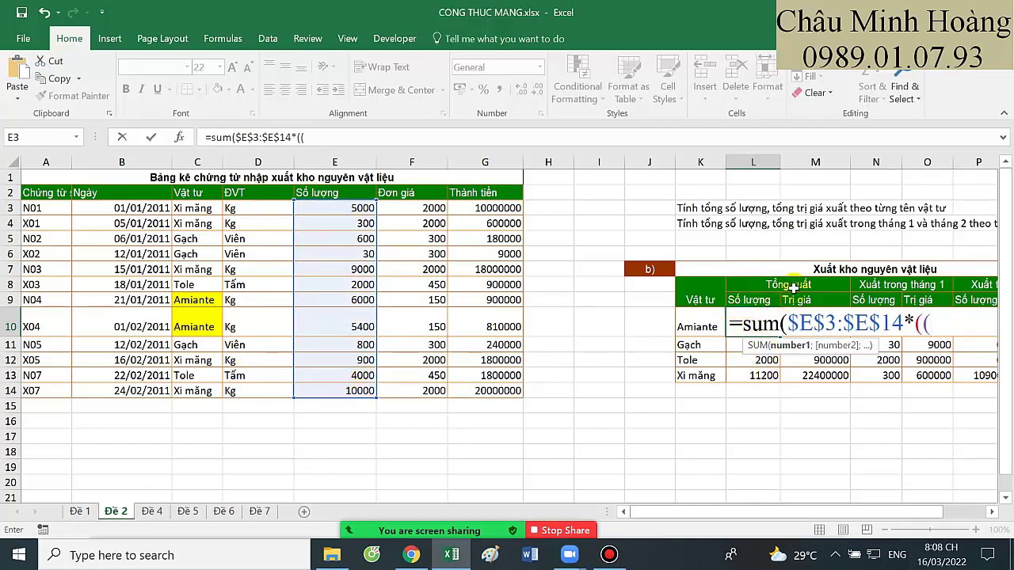
- Add the export-voucher condition LEFT($A$3:$A$14;1)="X") to L10's formula, followed by *( for a second condition
{"action": "type", "text": "leff"}
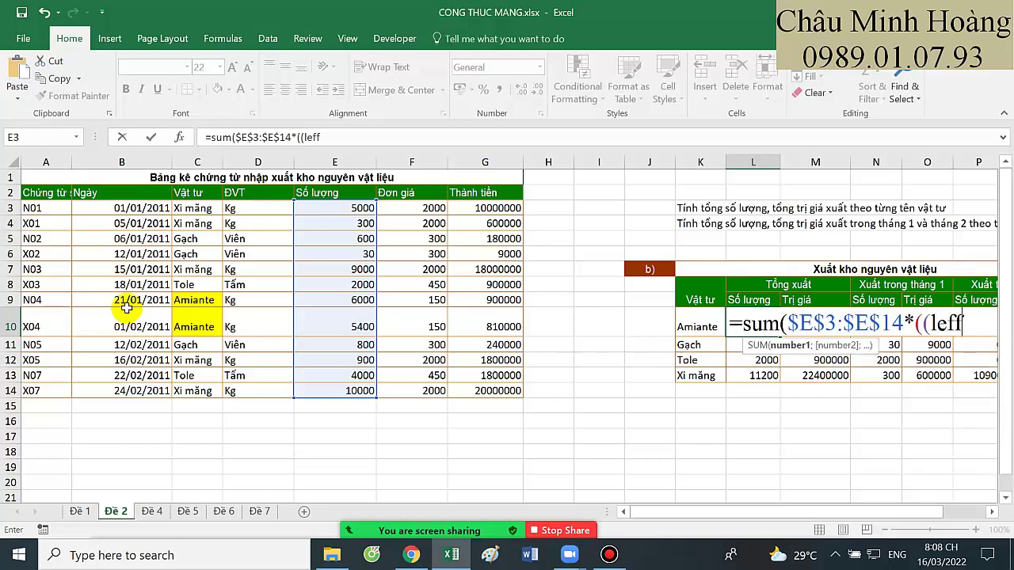
{"action": "key", "text": "Return"}
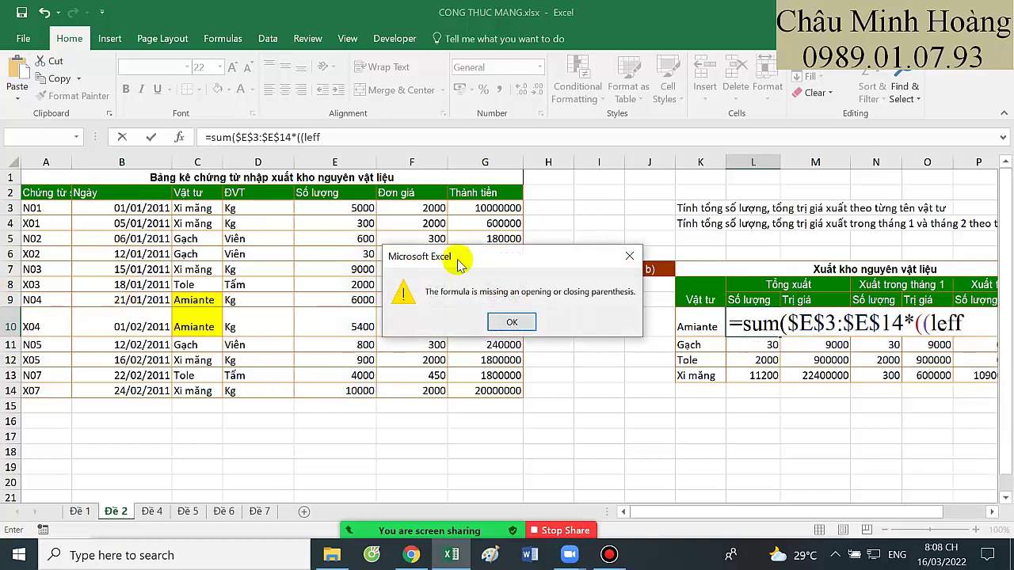
{"action": "left_click", "coordinate": [630, 256]}
{"action": "key", "text": "BackSpace"}
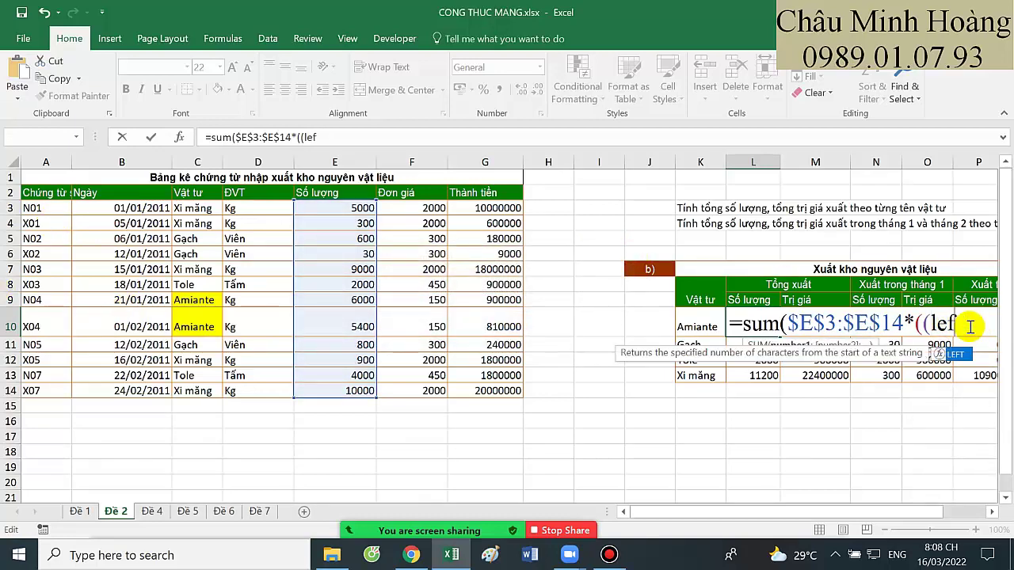
{"action": "type", "text": "t("}
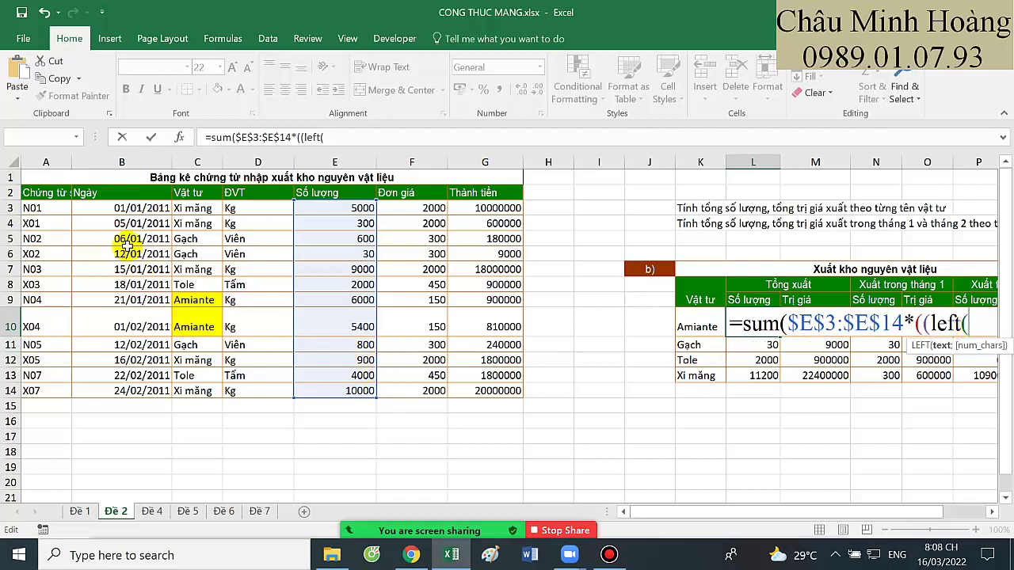
{"action": "left_click_drag", "start_coordinate": [55, 210], "coordinate": [31, 389]}
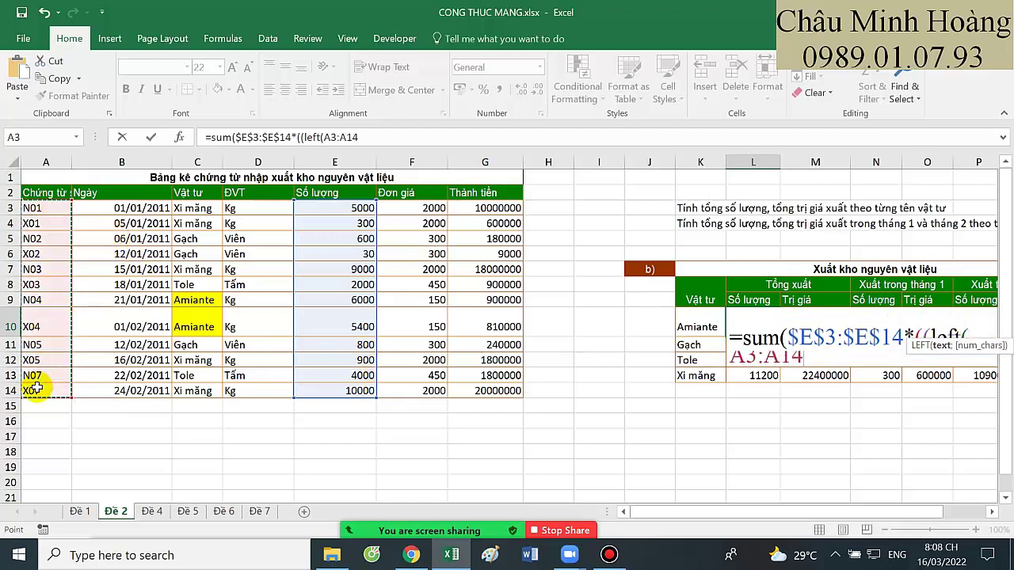
{"action": "key", "text": "F4"}
{"action": "type", "text": ";1)"}
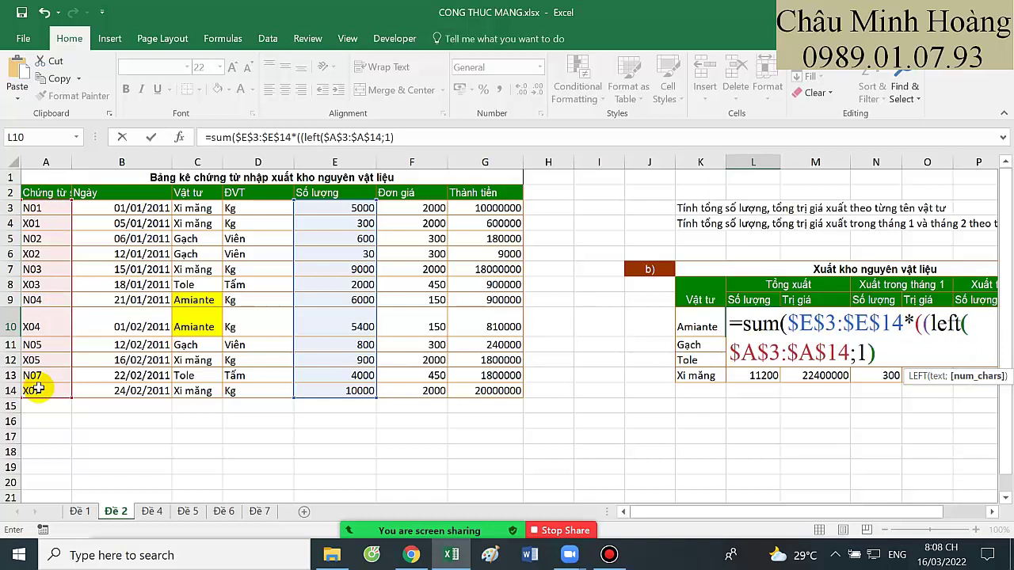
{"action": "type", "text": "=\"X\")*("}
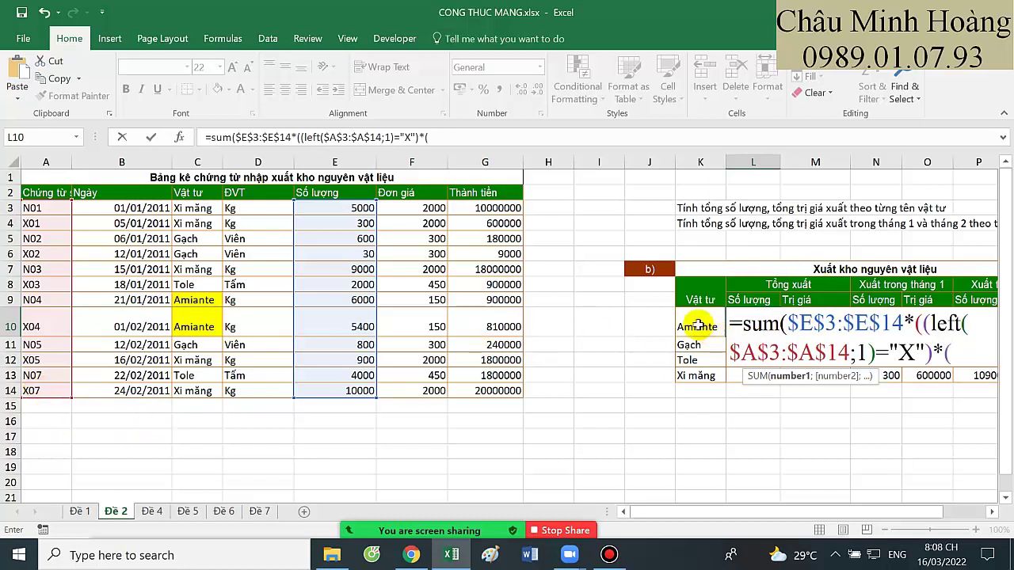
- Add the item condition $C$3:$C$14=$K10, close the brackets, and enter L10's formula as an array formula
{"action": "left_click_drag", "start_coordinate": [196, 209], "coordinate": [193, 394]}
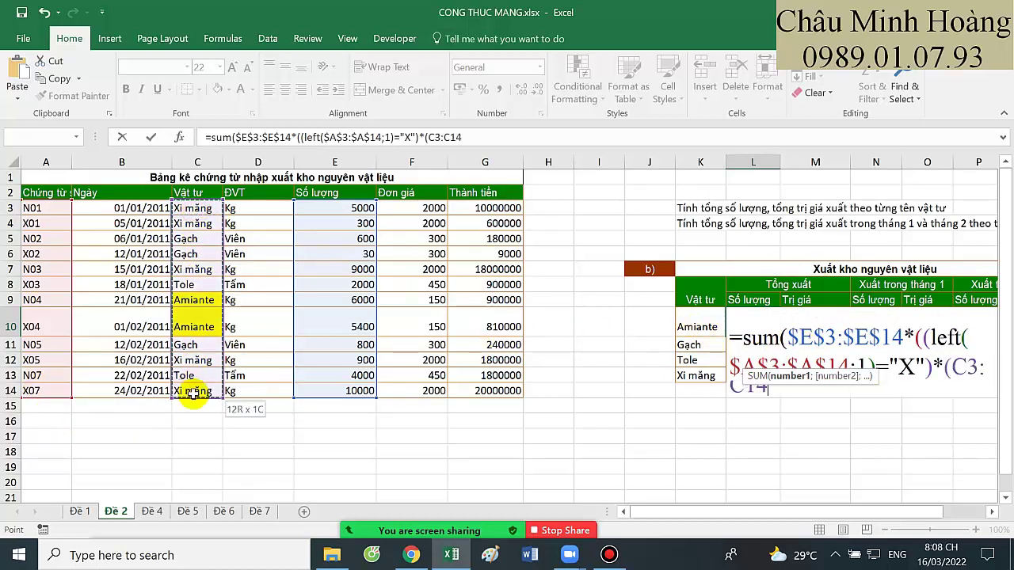
{"action": "key", "text": "F4"}
{"action": "type", "text": "="}
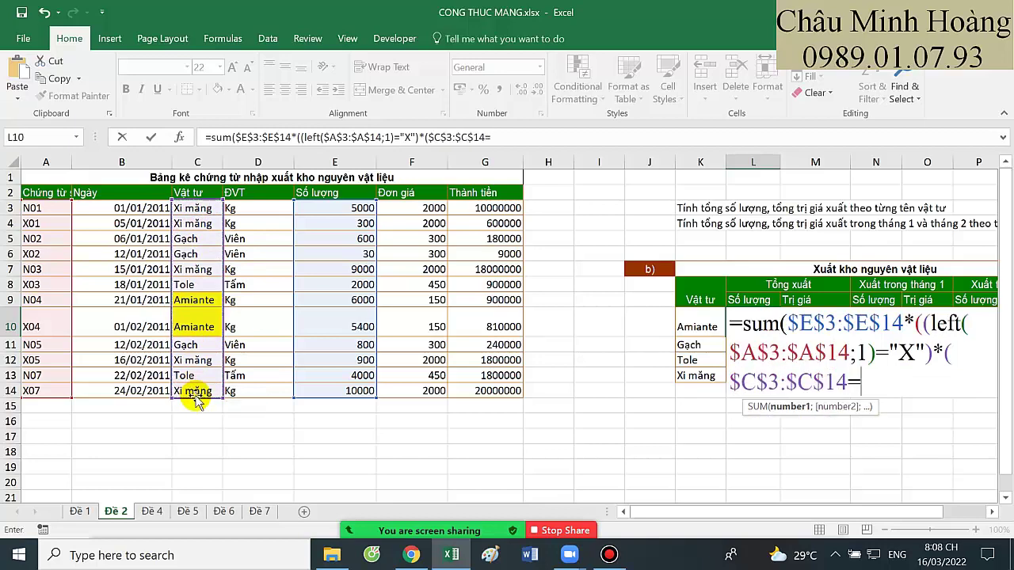
{"action": "left_click", "coordinate": [692, 328]}
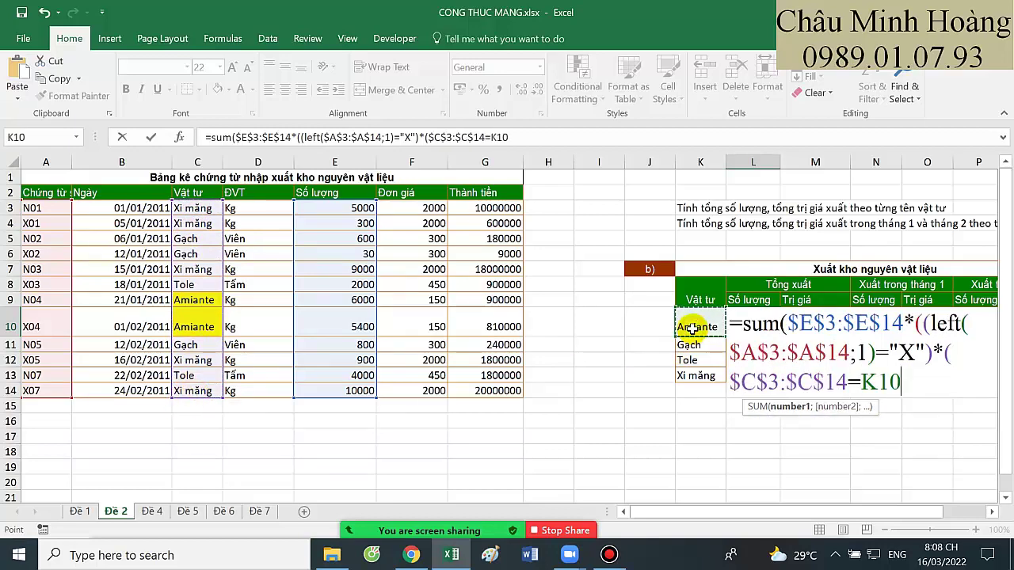
{"action": "key", "text": "F4"}
{"action": "key", "text": "F4"}
{"action": "key", "text": "F4"}
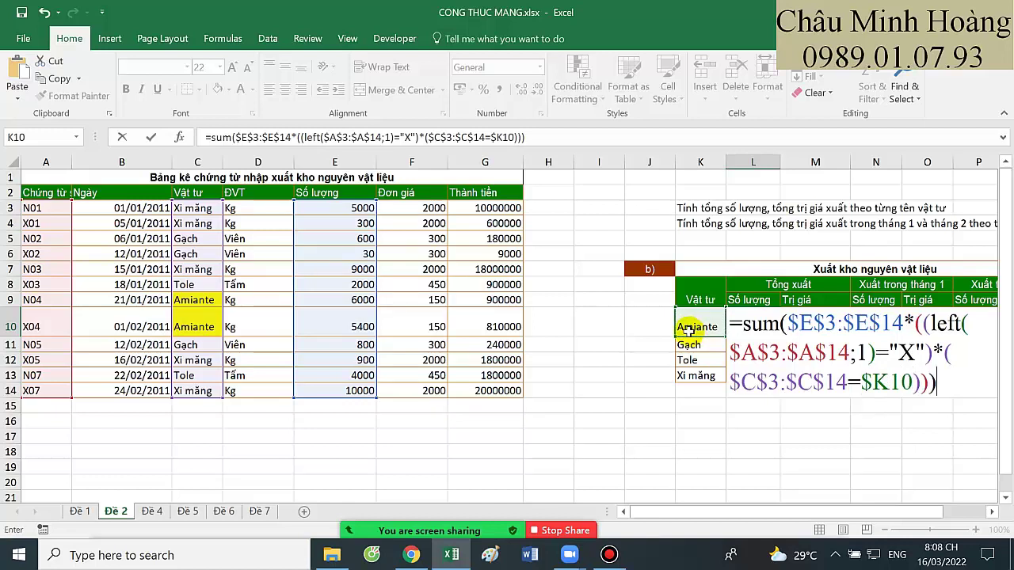
{"action": "key", "text": "ctrl+shift+Return"}
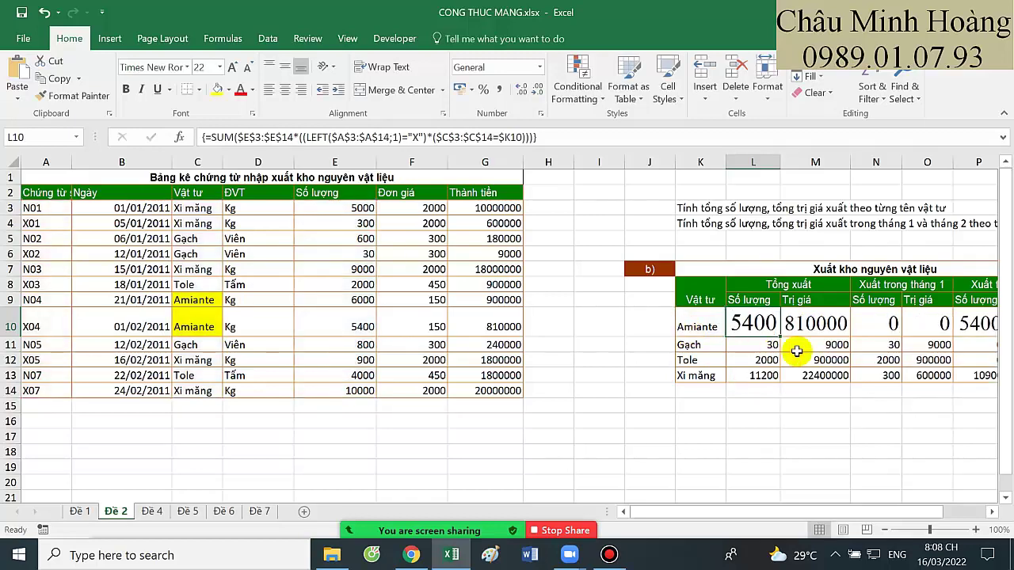
- Copy L10's formula text without the equals sign into A17, keeping L10 as an array formula
{"action": "double_click", "coordinate": [750, 324]}
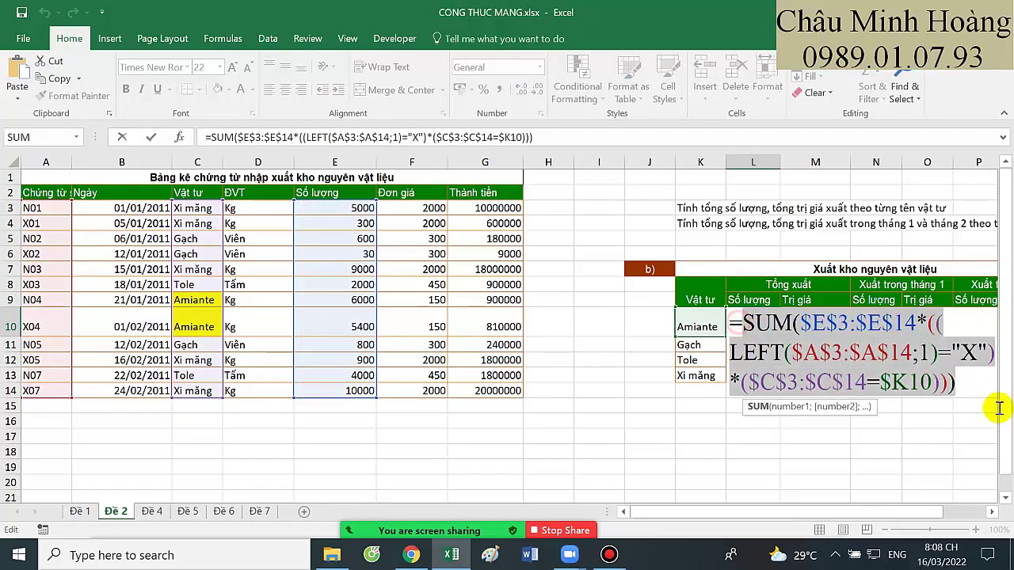
{"action": "left_click_drag", "start_coordinate": [750, 323], "coordinate": [1000, 412]}
{"action": "key", "text": "ctrl+c"}
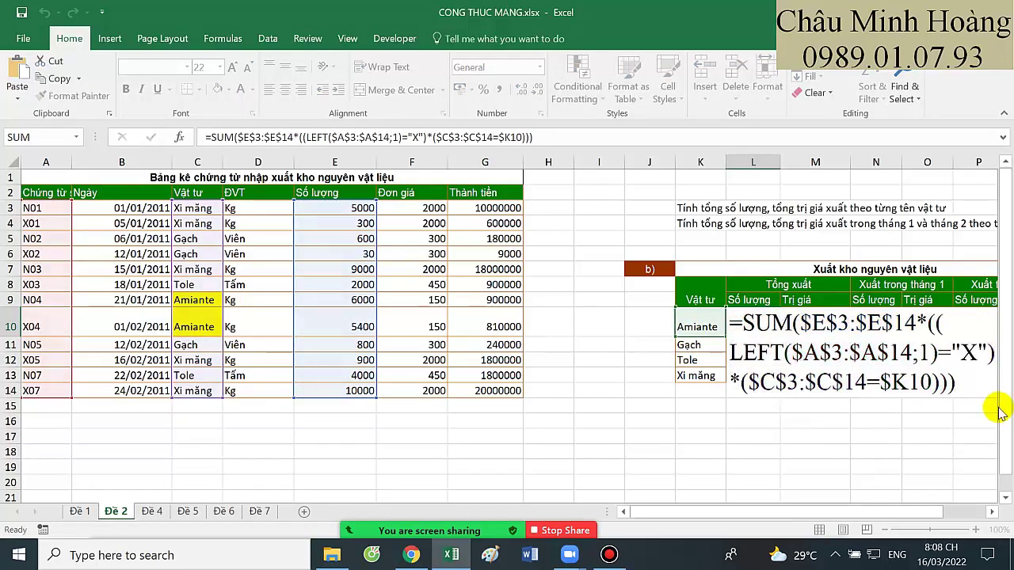
{"action": "key", "text": "ctrl+shift+Return"}
{"action": "left_click", "coordinate": [59, 434]}
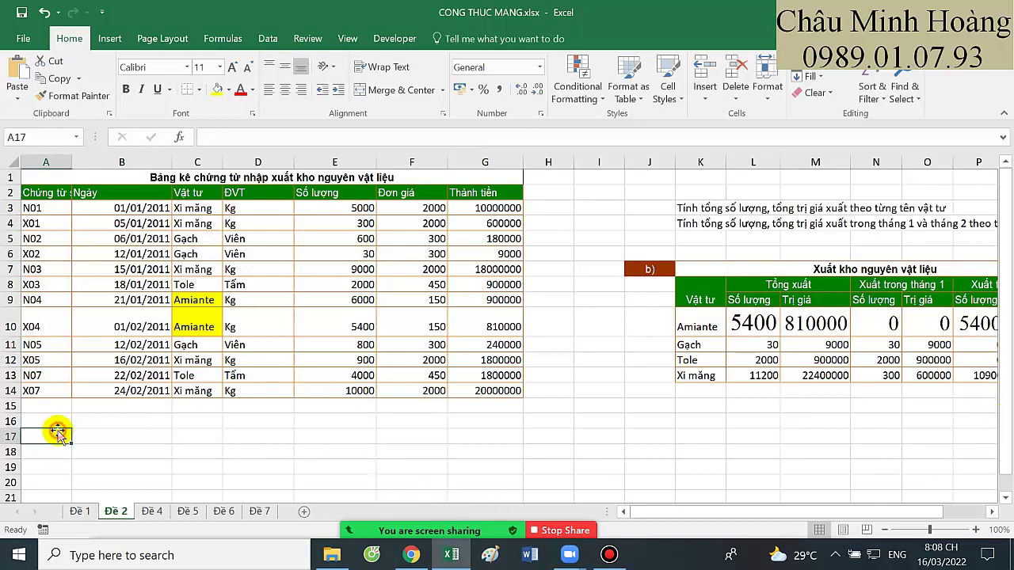
{"action": "key", "text": "ctrl+v"}
- Format the block around the copied formula text, from A16 across to column K, in Times New Roman at size 20
{"action": "scroll", "coordinate": [50, 434], "scroll_direction": "down", "scroll_amount": 1}
{"action": "left_click_drag", "start_coordinate": [36, 373], "coordinate": [713, 495]}
{"action": "type", "text": "T"}
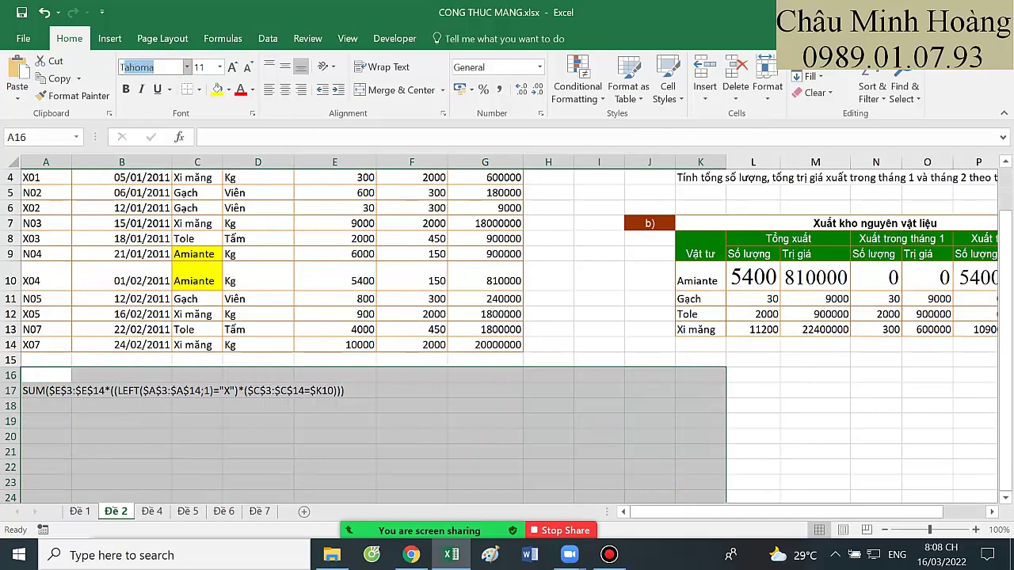
{"action": "key", "text": "Return"}
{"action": "type", "text": "2"}
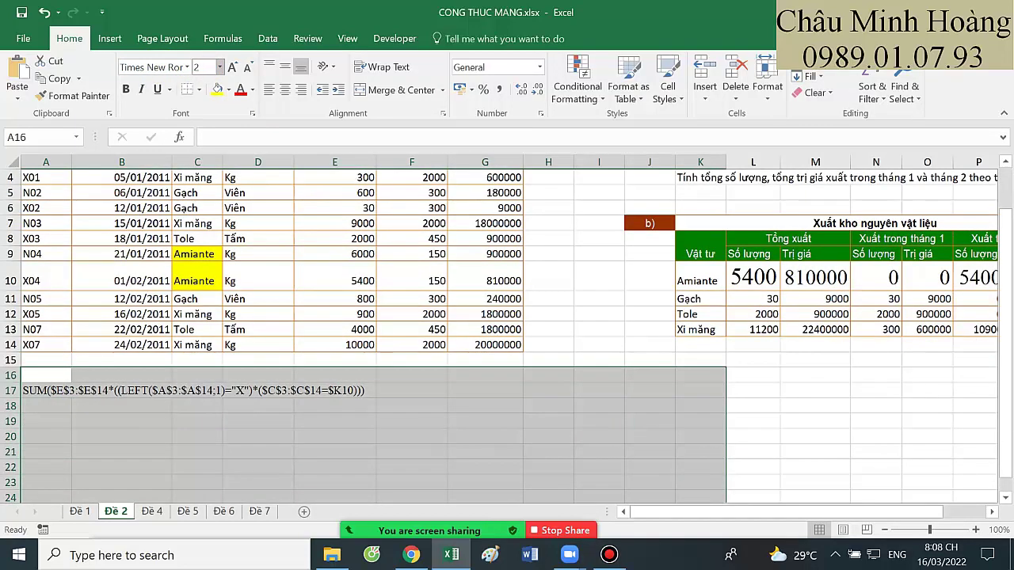
{"action": "type", "text": "0"}
{"action": "key", "text": "Return"}
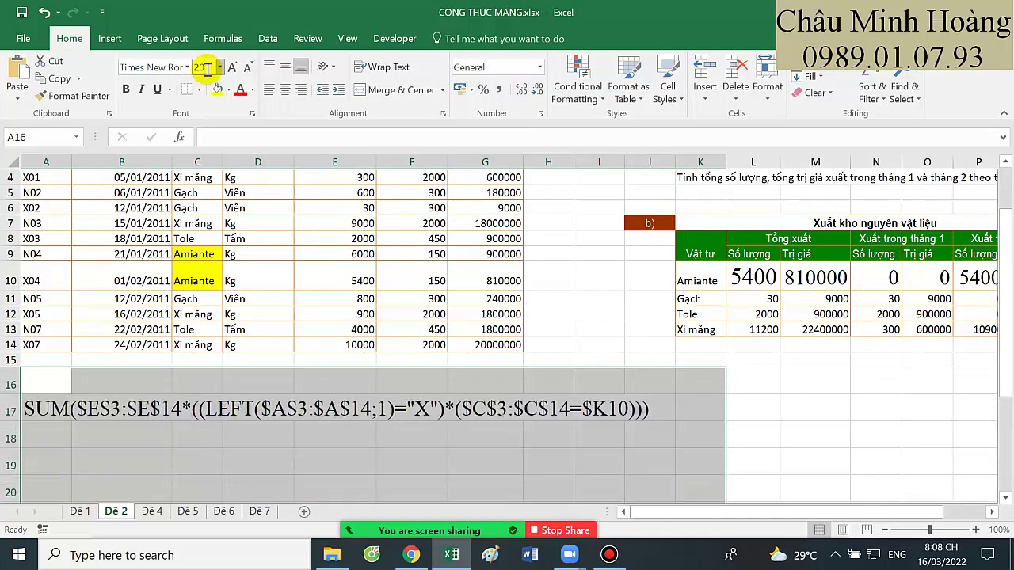
- Start Amiante's total export value formula in M10 with =SUM($G$3:$G$14*((
{"action": "left_click", "coordinate": [804, 286]}
{"action": "type", "text": "=sum"}
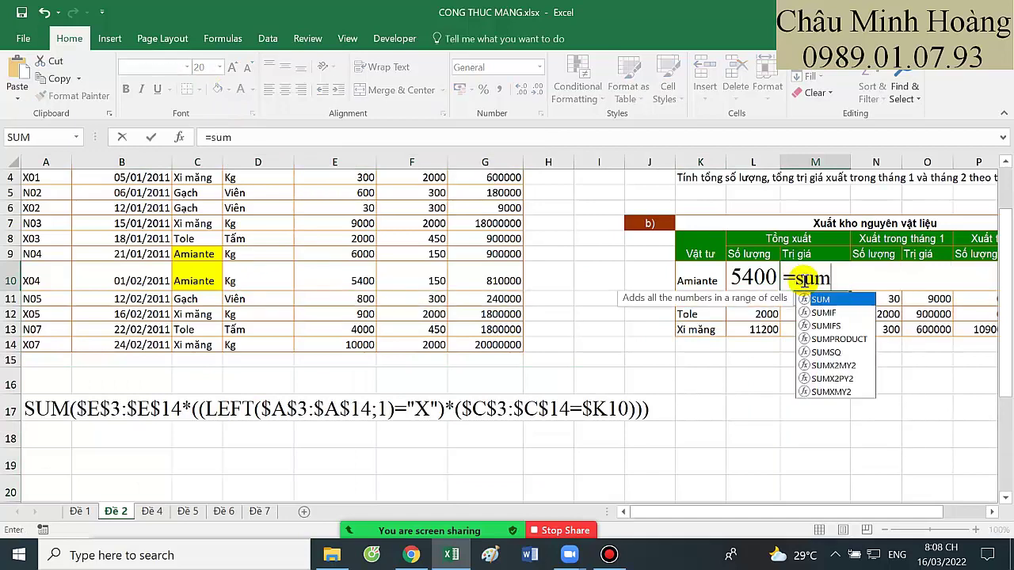
{"action": "type", "text": "("}
{"action": "scroll", "coordinate": [548, 309], "scroll_direction": "up", "scroll_amount": 1}
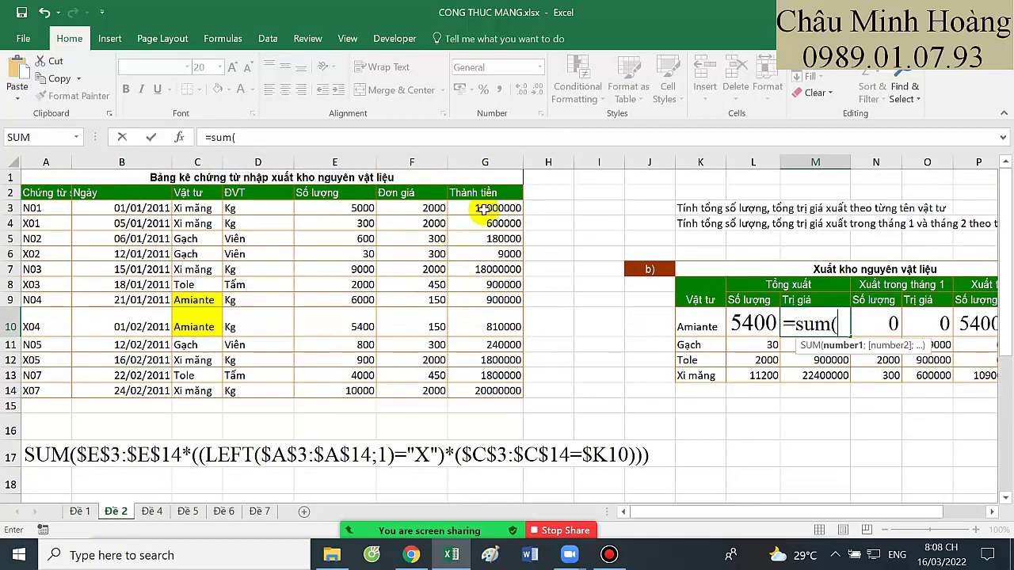
{"action": "left_click_drag", "start_coordinate": [483, 208], "coordinate": [483, 389]}
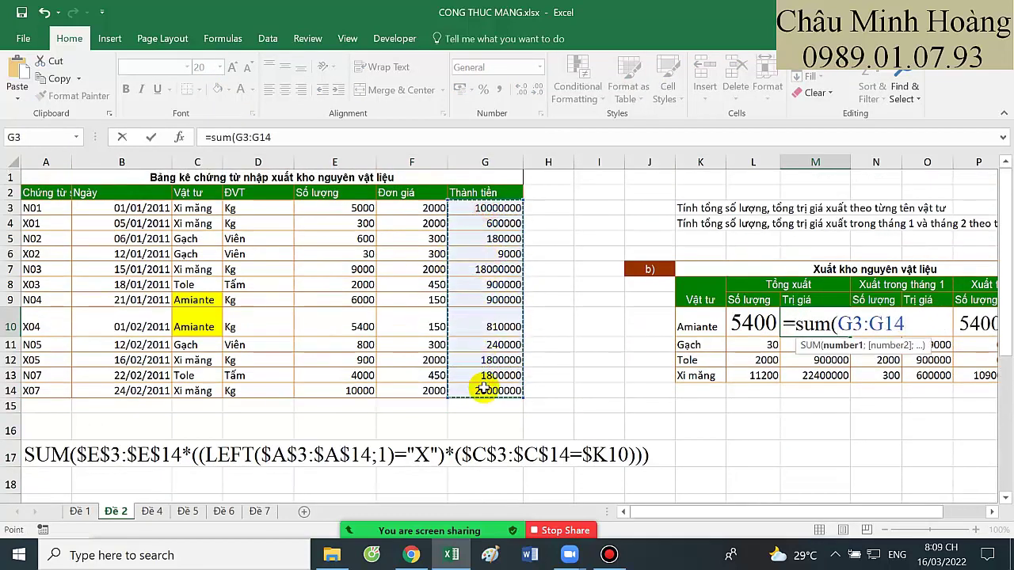
{"action": "key", "text": "F4"}
{"action": "type", "text": "*"}
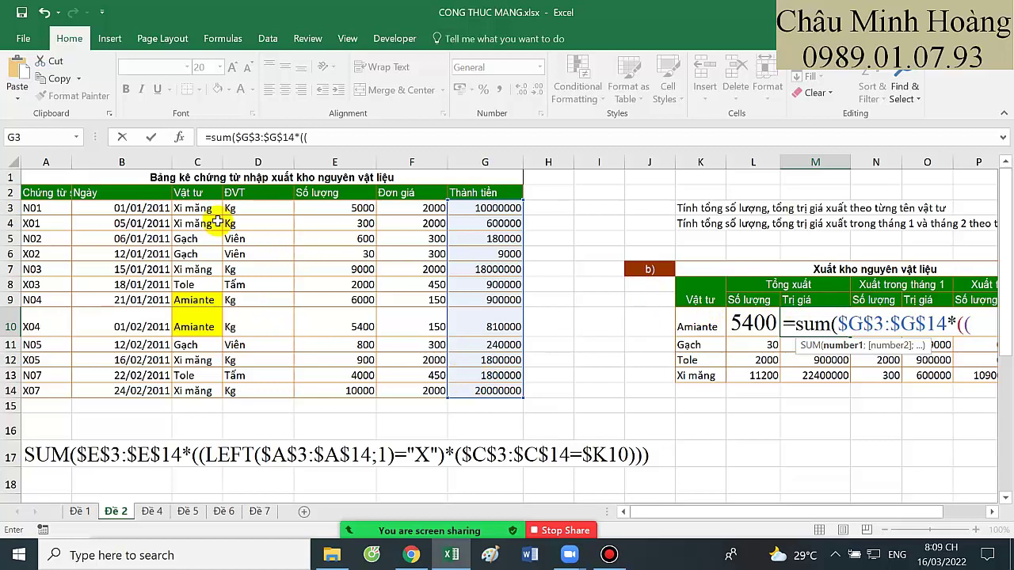
- Add the item condition $C$3:$C$14=$K10) to M10's formula, followed by *( for a second condition
{"action": "left_click_drag", "start_coordinate": [197, 208], "coordinate": [199, 390]}
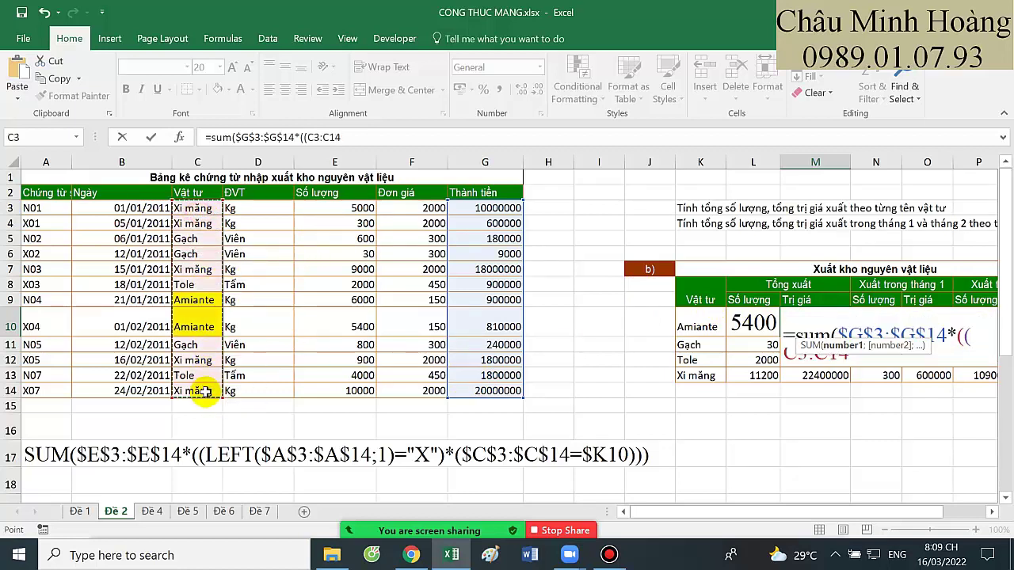
{"action": "key", "text": "F4"}
{"action": "type", "text": "="}
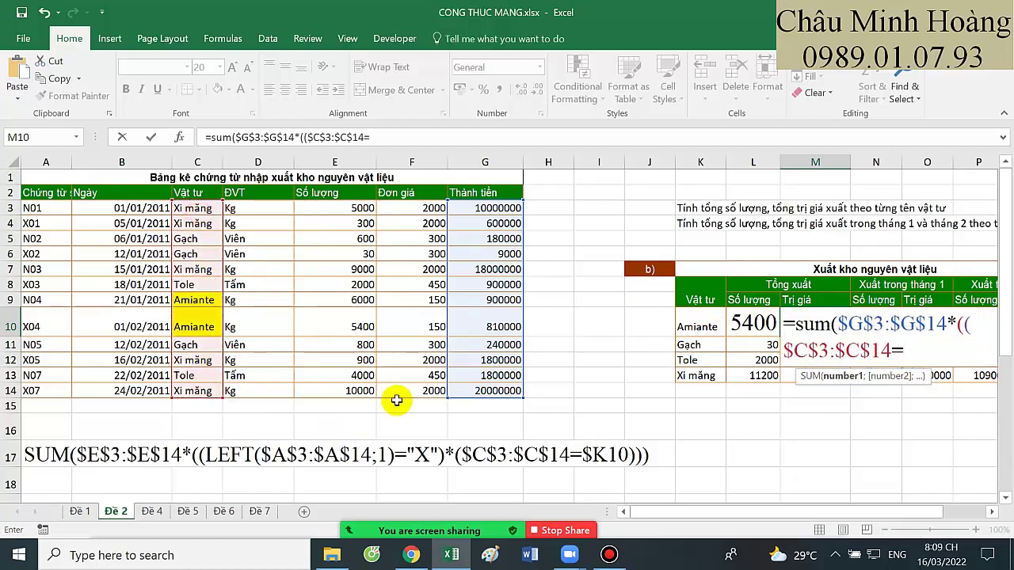
{"action": "left_click", "coordinate": [718, 316]}
{"action": "key", "text": "F4"}
{"action": "key", "text": "F4"}
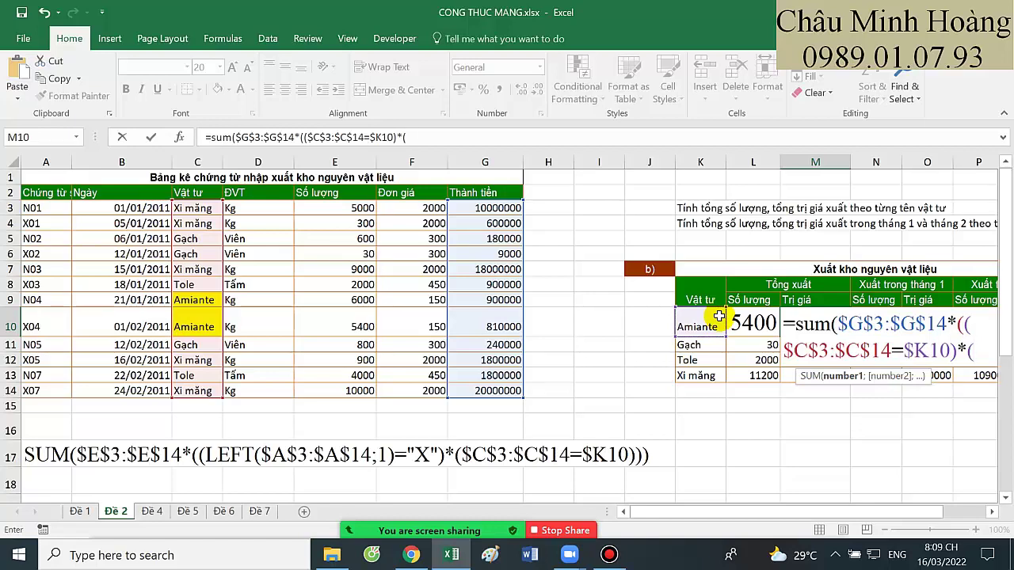
- Add a LEFT function over the locked voucher-code range $A$3:$A$14 as the second condition in M10's formula
{"action": "type", "text": "leff"}
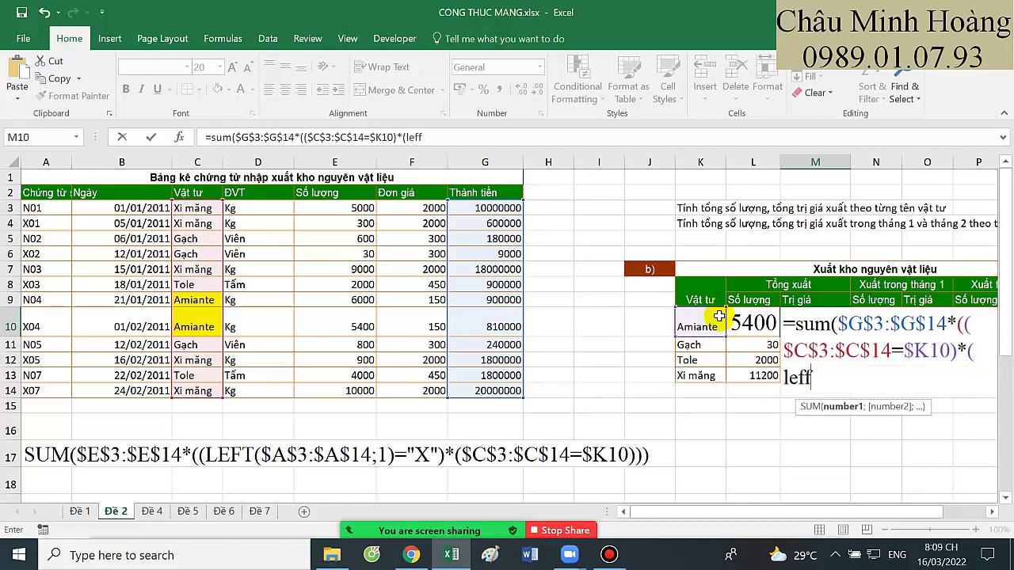
{"action": "key", "text": "Return"}
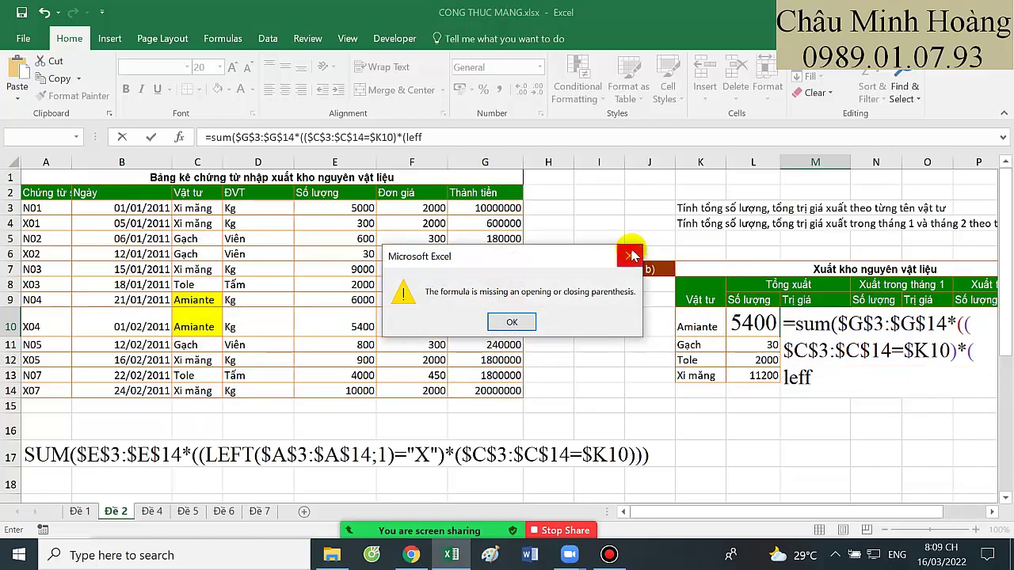
{"action": "left_click", "coordinate": [629, 256]}
{"action": "left_click", "coordinate": [820, 370]}
{"action": "key", "text": "BackSpace"}
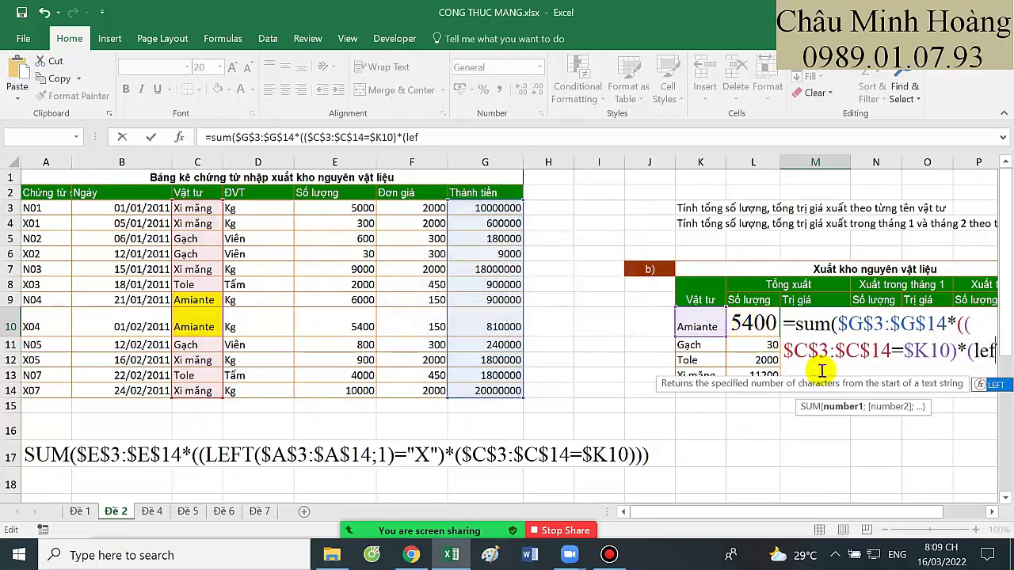
{"action": "type", "text": "t"}
{"action": "key", "text": "Tab"}
{"action": "left_click_drag", "start_coordinate": [36, 209], "coordinate": [34, 390]}
{"action": "key", "text": "F4"}
- Finish M10's export condition with ;1)="X"))) and enter the formula as an array formula
{"action": "type", "text": ";"}
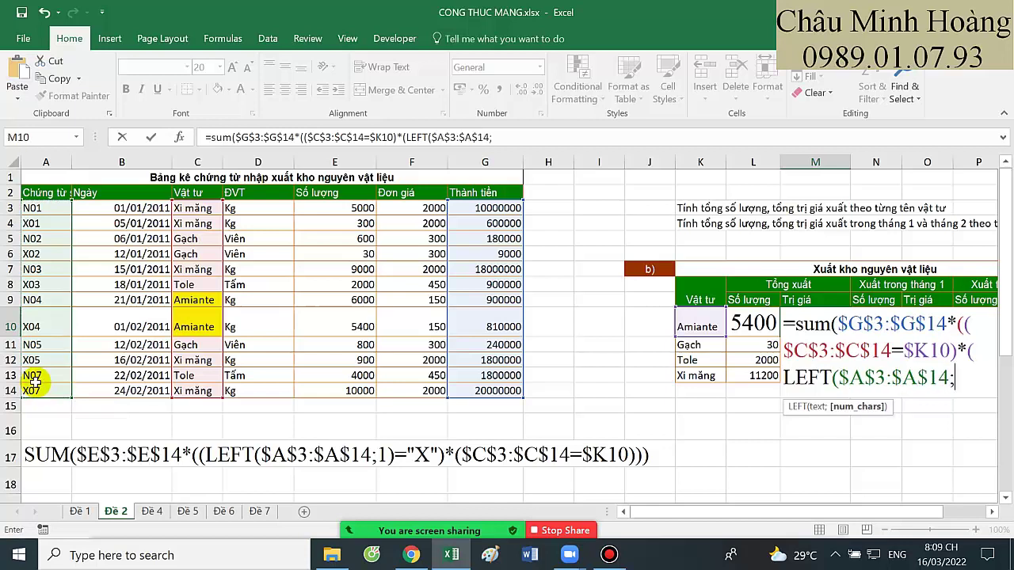
{"action": "type", "text": "1)=\"X\""}
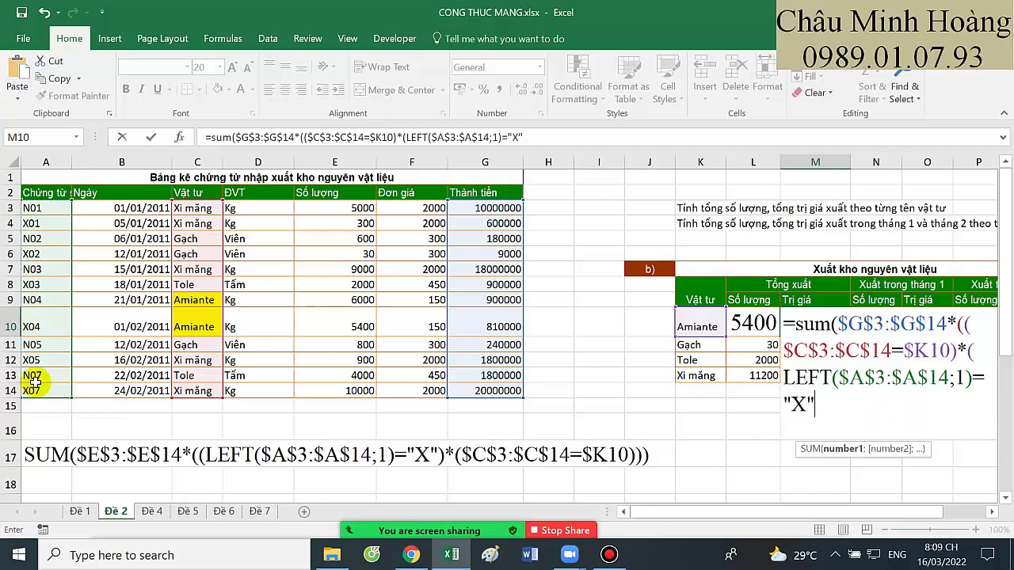
{"action": "type", "text": ")))"}
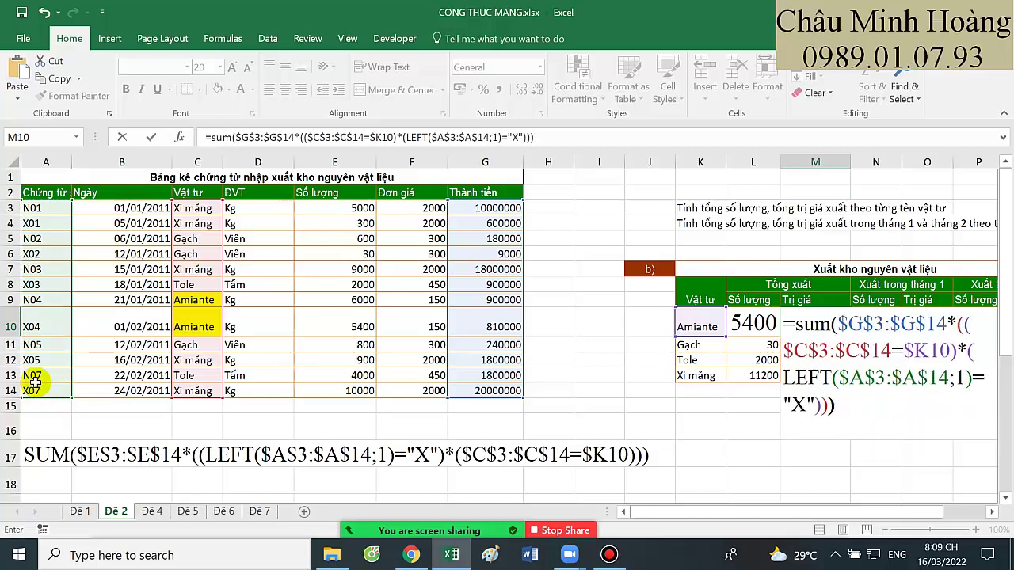
{"action": "key", "text": "ctrl+shift+Return"}
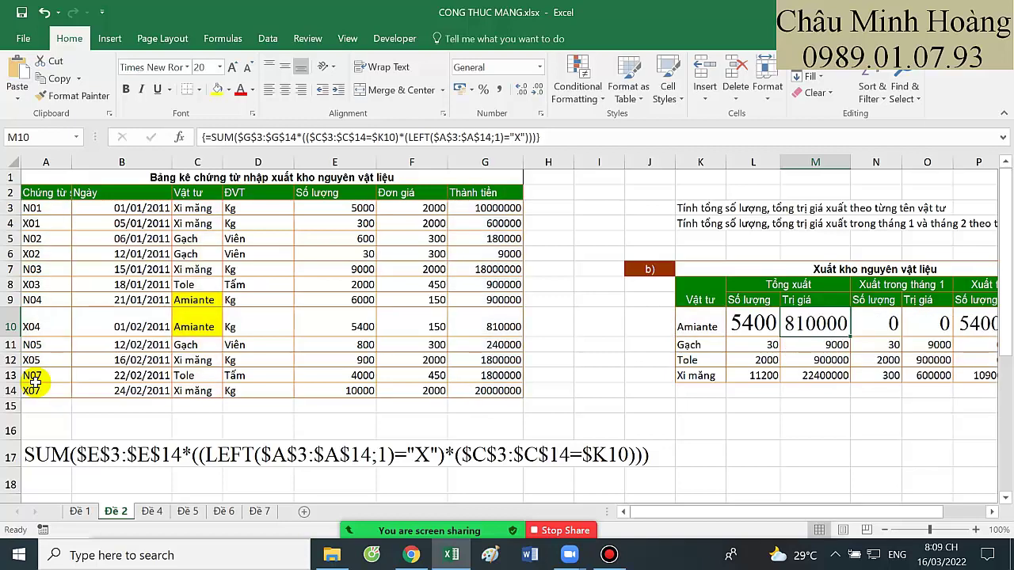
- Copy M10's formula text without the equals sign into A18, keeping M10 as an array formula
{"action": "double_click", "coordinate": [835, 322]}
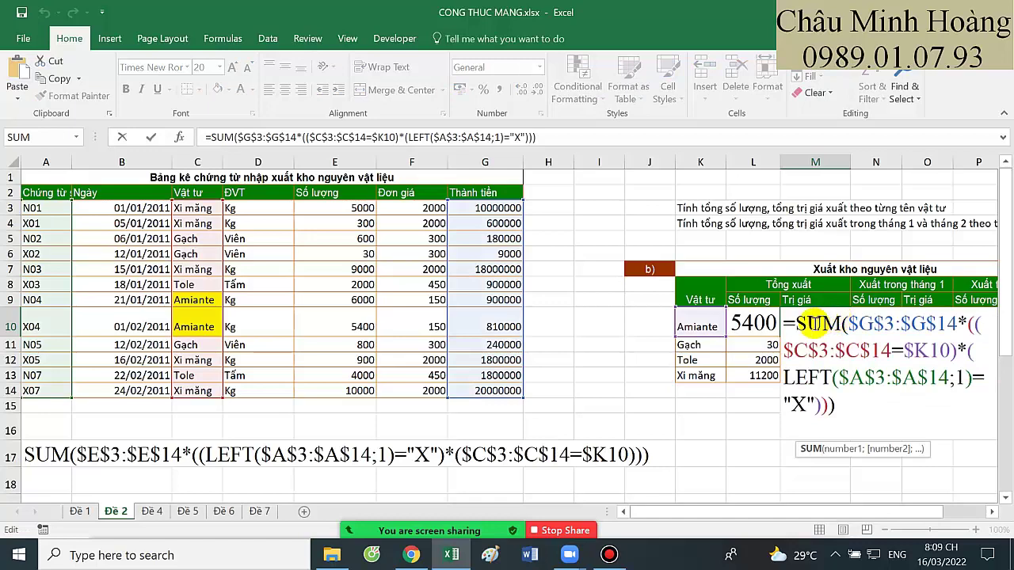
{"action": "left_click_drag", "start_coordinate": [796, 325], "coordinate": [850, 396]}
{"action": "key", "text": "ctrl+c"}
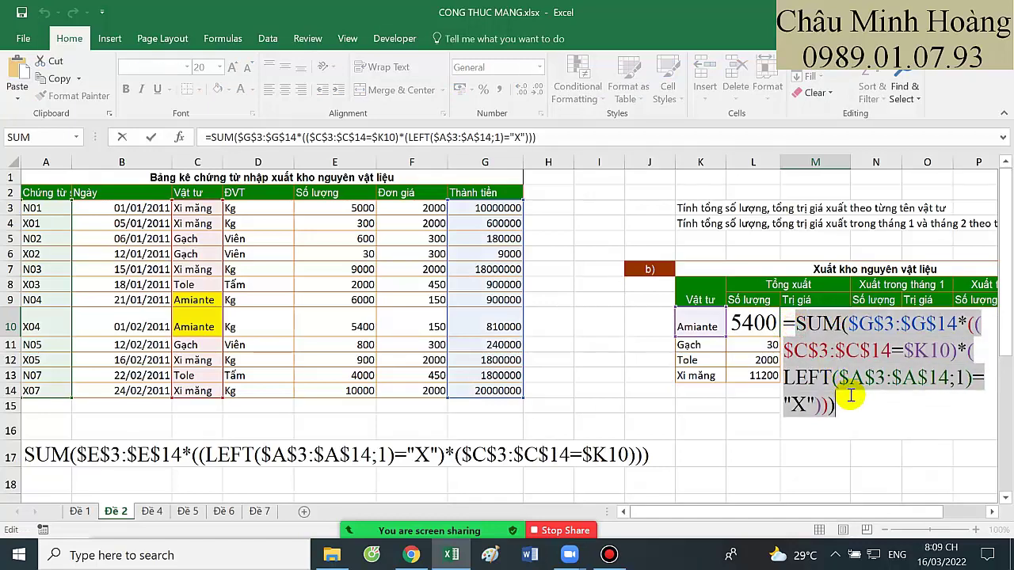
{"action": "key", "text": "ctrl+shift+Return"}
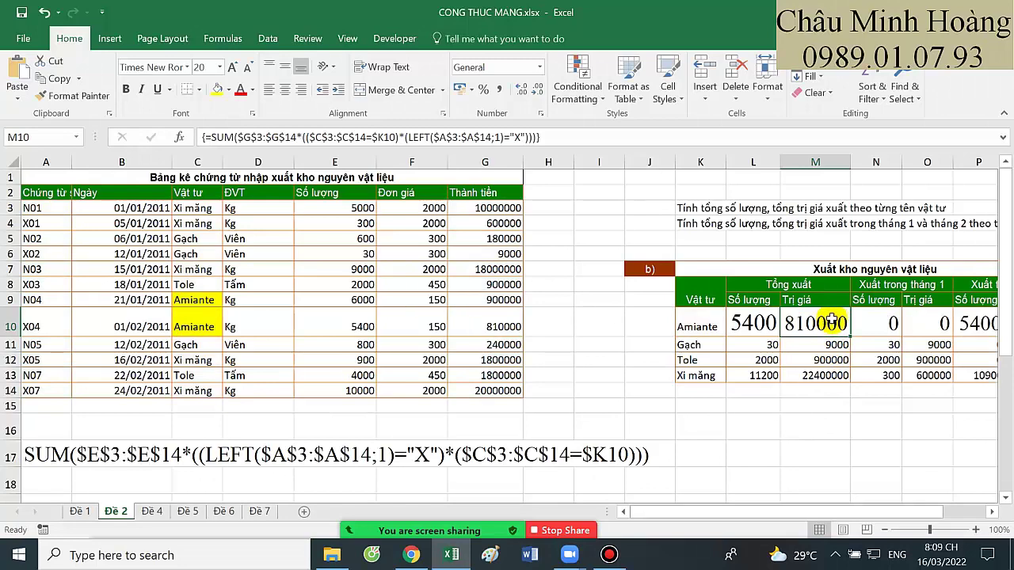
{"action": "left_click", "coordinate": [39, 474]}
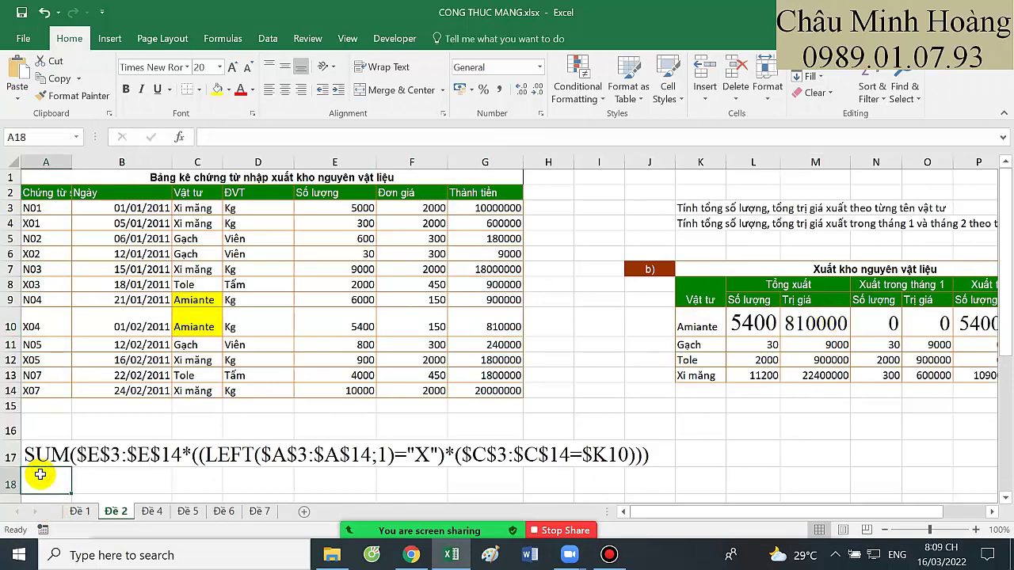
{"action": "key", "text": "ctrl+v"}
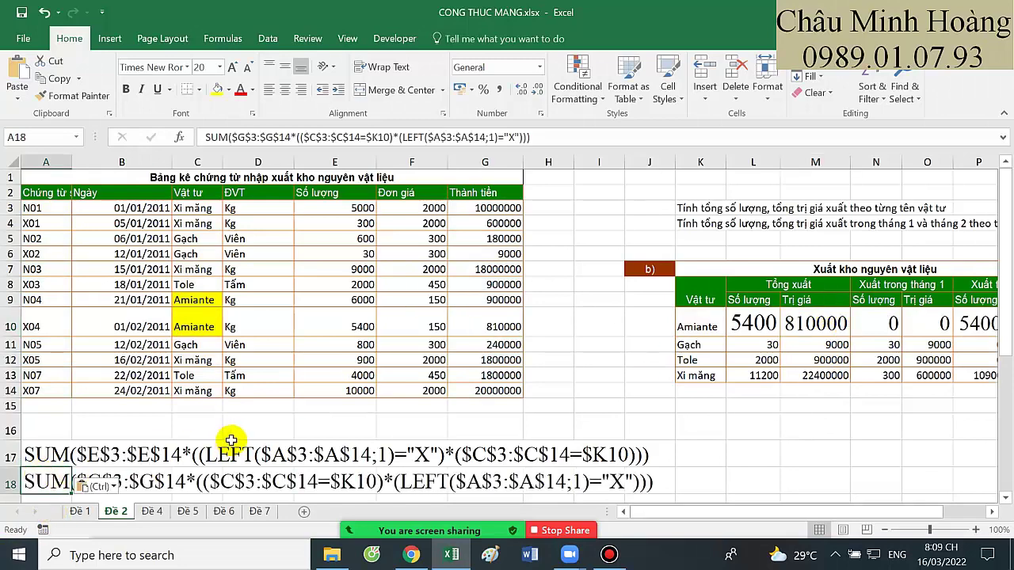
- Start Amiante's January export quantity formula in N10 with =SUM($E$3:$E$14*((
{"action": "left_click", "coordinate": [879, 316]}
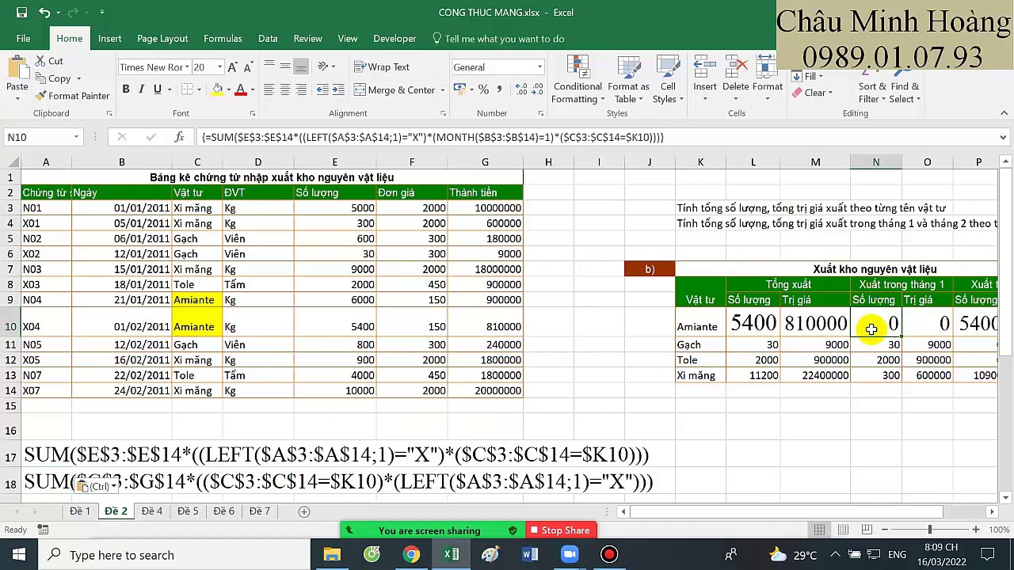
{"action": "type", "text": "=sum"}
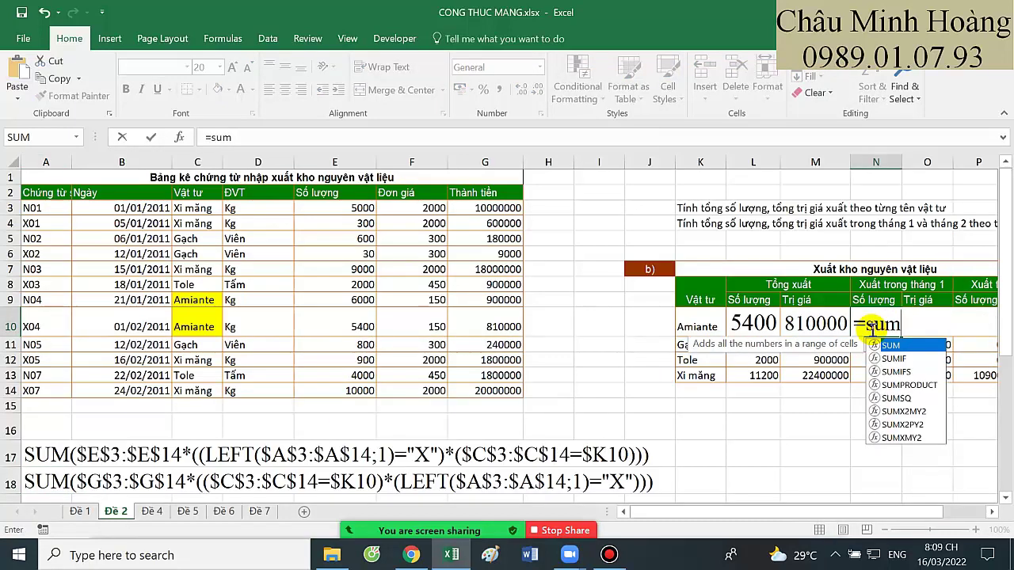
{"action": "type", "text": "("}
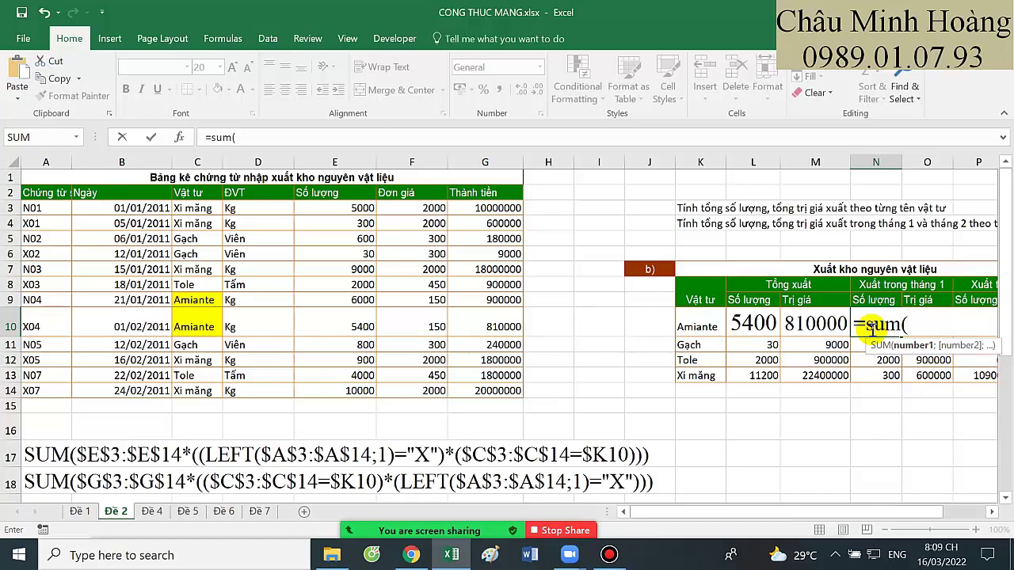
{"action": "left_click_drag", "start_coordinate": [364, 208], "coordinate": [358, 389]}
{"action": "key", "text": "F4"}
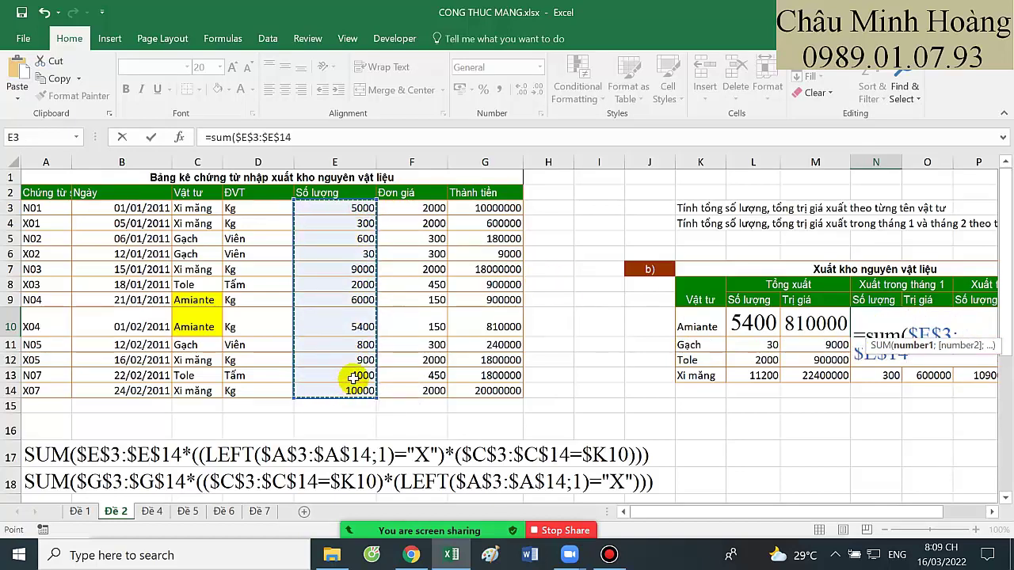
{"action": "type", "text": "*"}
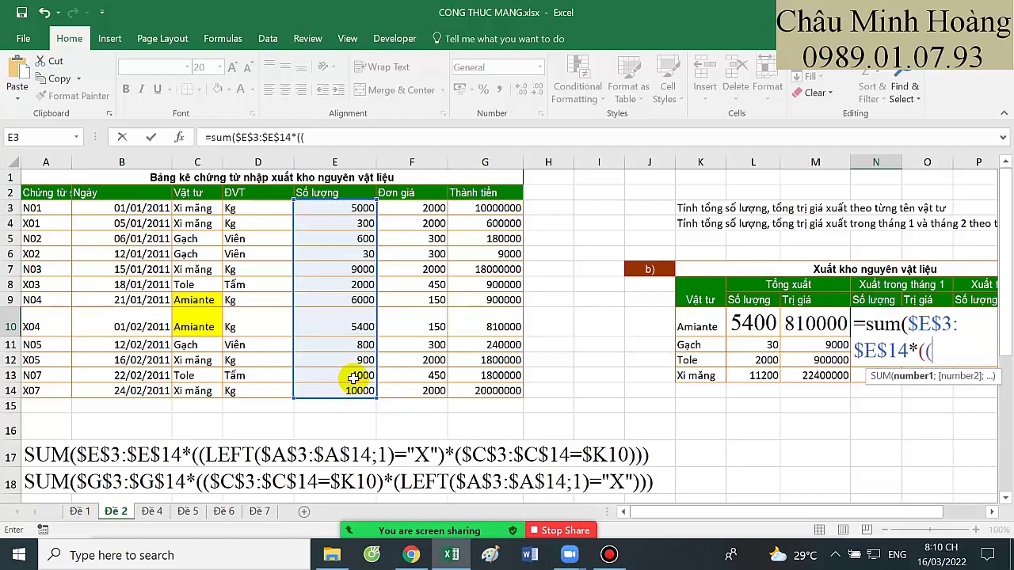
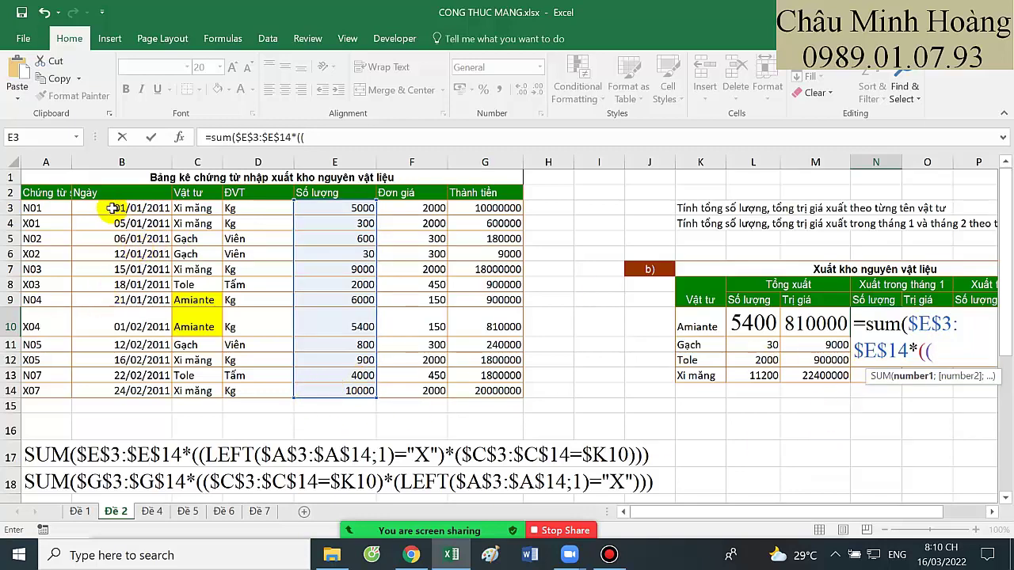
- Add the export condition LEFT($A$3:$A$14;1)="X") to N10's formula, followed by *( for a second condition
{"action": "type", "text": "leff"}
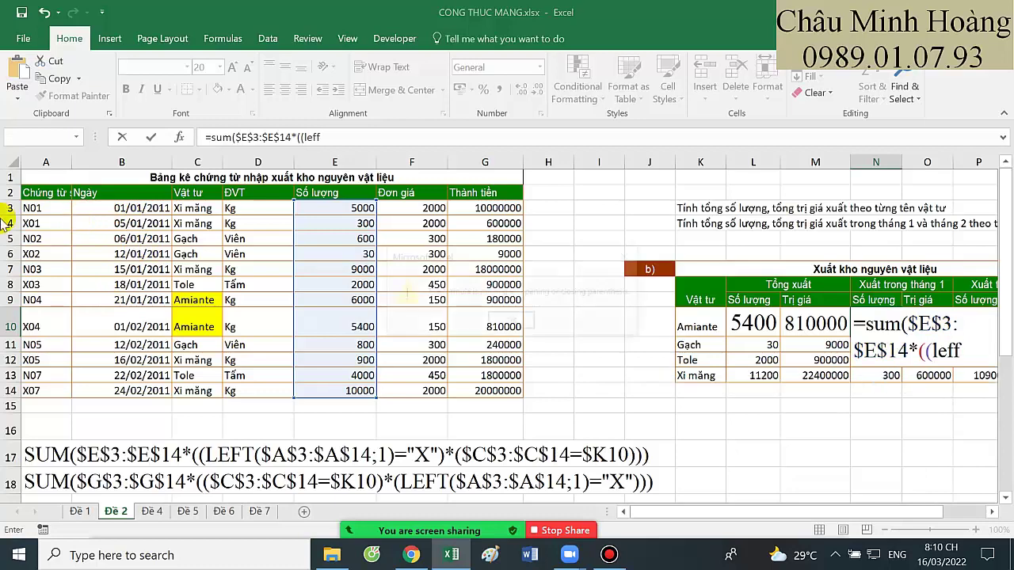
{"action": "key", "text": "Return"}
{"action": "left_click", "coordinate": [631, 256]}
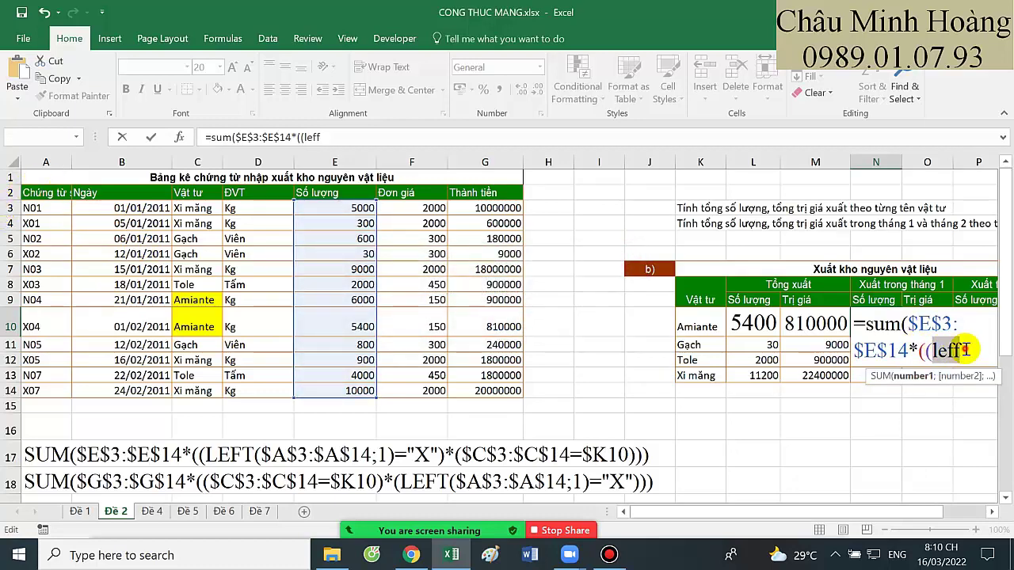
{"action": "key", "text": "BackSpace"}
{"action": "type", "text": "t"}
{"action": "key", "text": "Tab"}
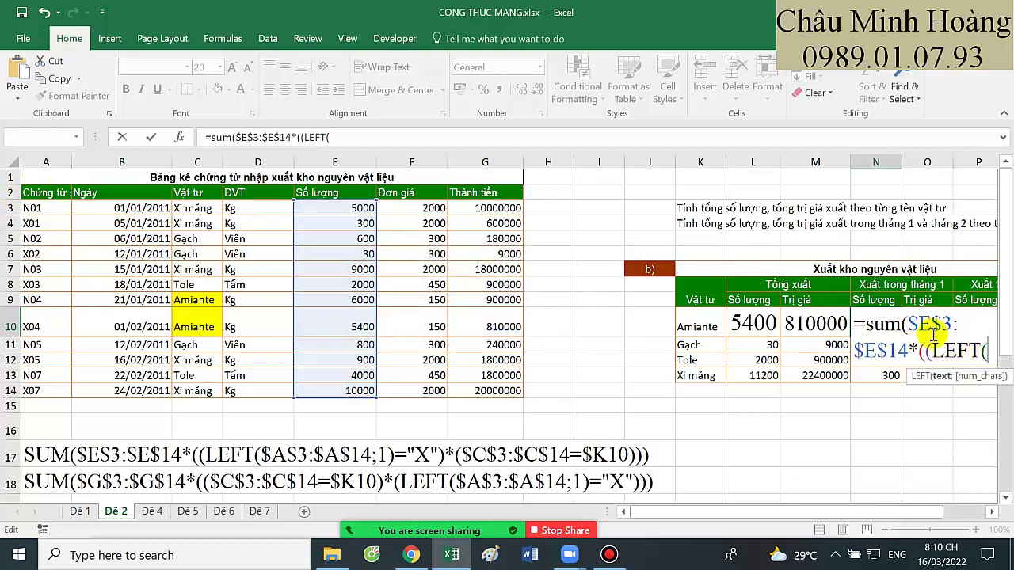
{"action": "left_click_drag", "start_coordinate": [40, 208], "coordinate": [44, 384]}
{"action": "key", "text": "F4"}
{"action": "type", "text": ";1"}
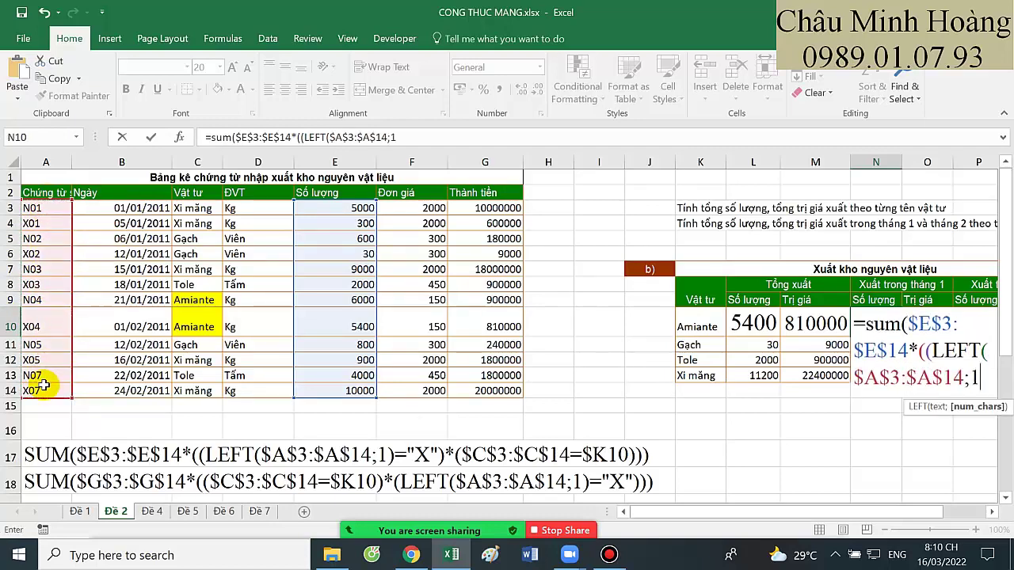
{"action": "type", "text": ")=\"X\")*("}
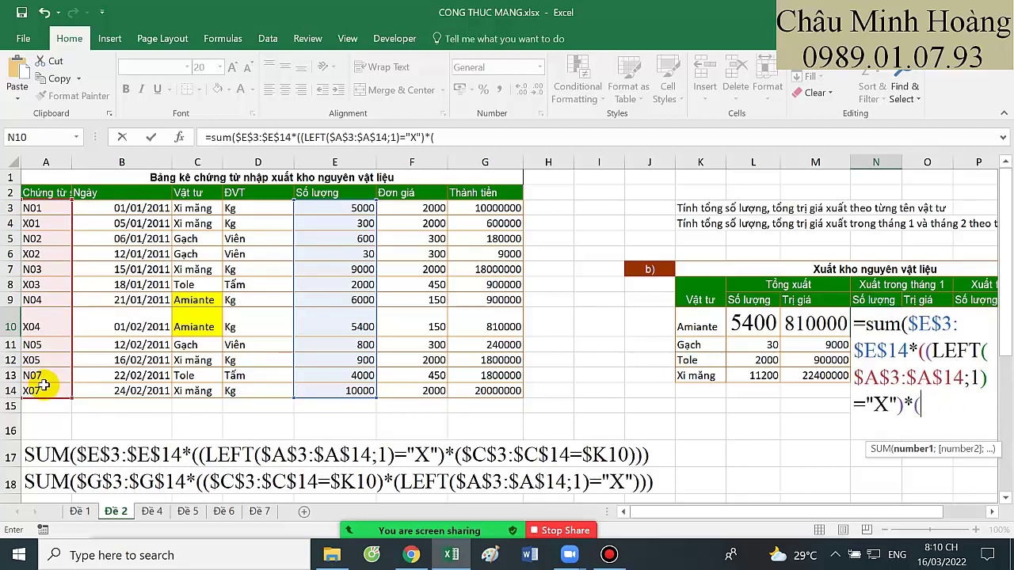
- Add the January condition MONTH($B$3:$B$14)=1) to N10's formula, followed by *( for a third condition
{"action": "type", "text": "mont"}
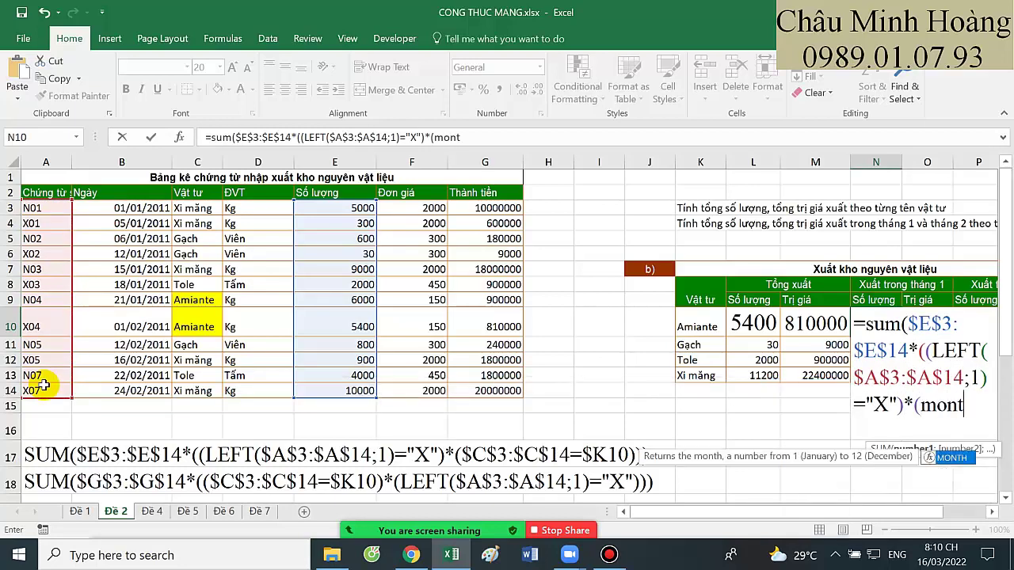
{"action": "key", "text": "Tab"}
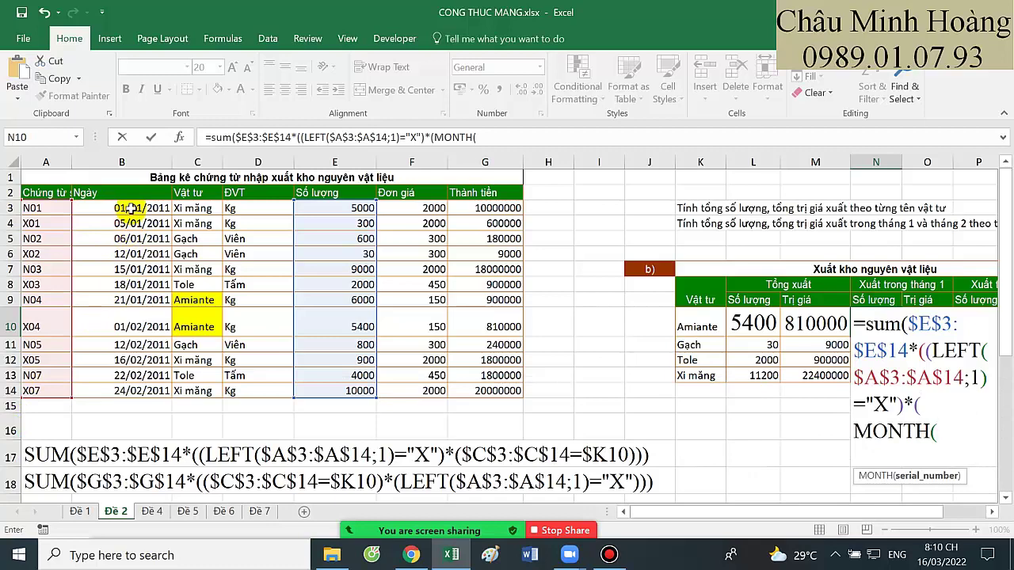
{"action": "left_click_drag", "start_coordinate": [125, 209], "coordinate": [131, 393]}
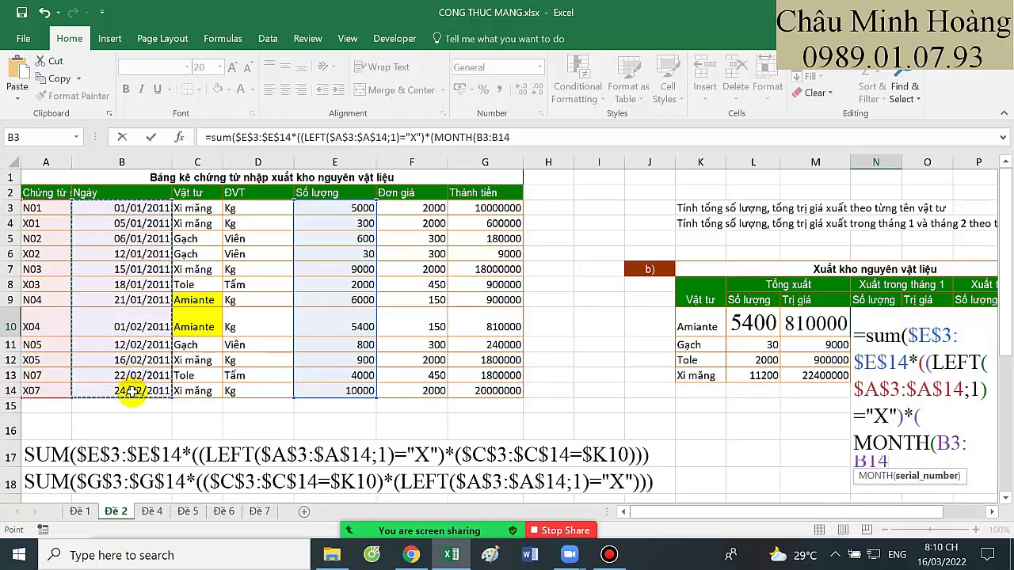
{"action": "key", "text": "F4"}
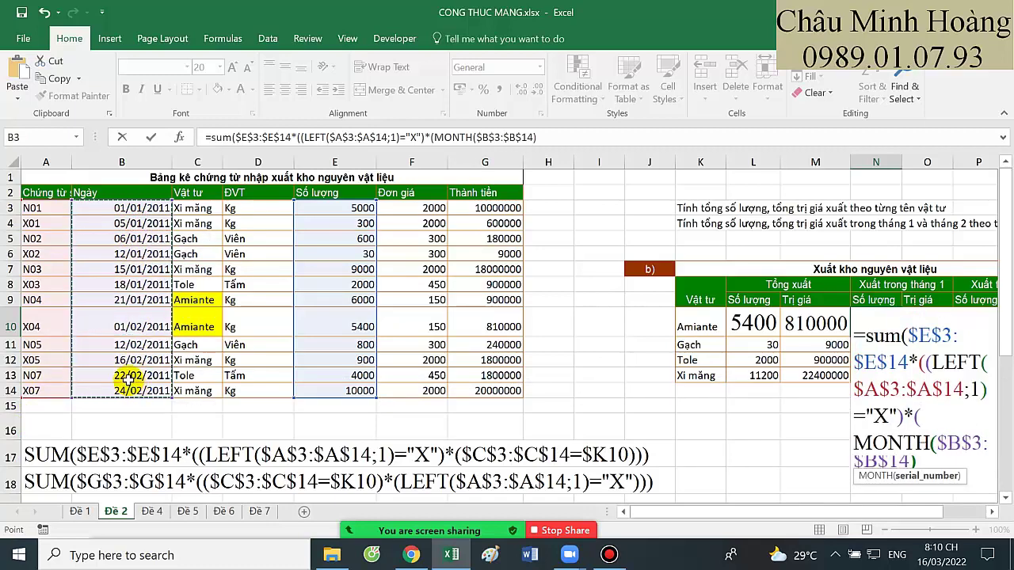
{"action": "type", "text": "=1"}
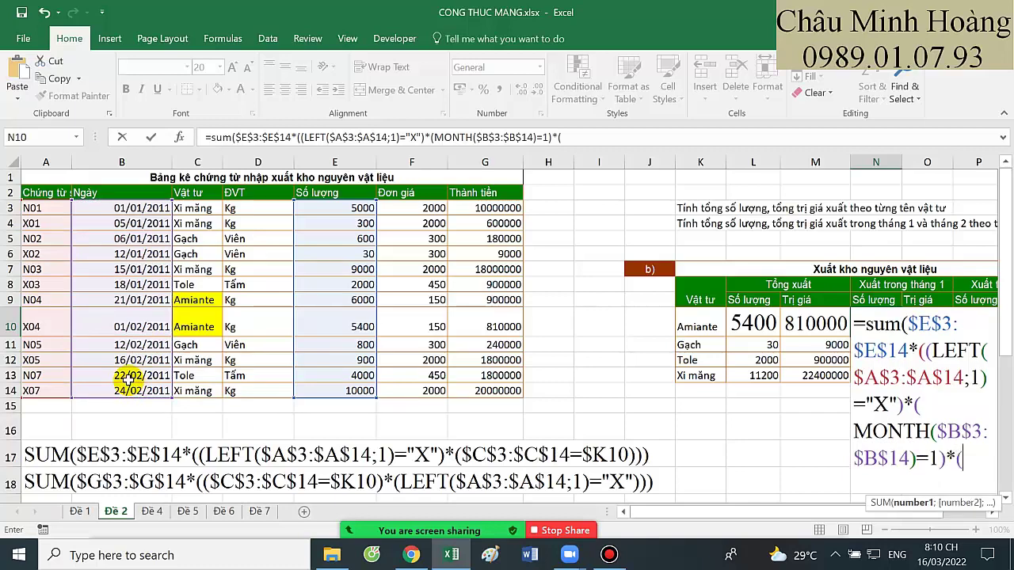
{"action": "type", "text": ")*("}
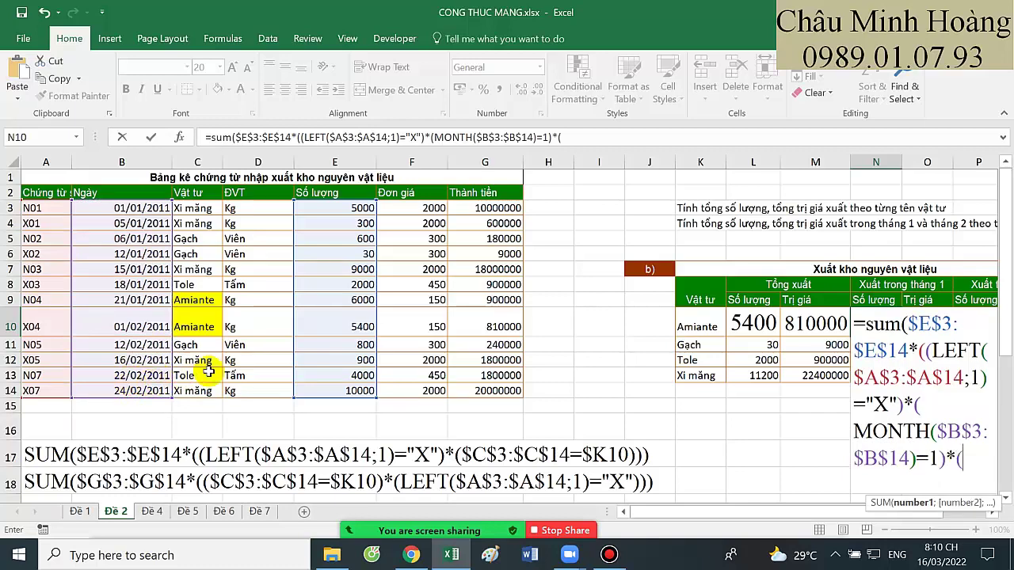
- Finish N10's formula with the item condition $C$3:$C$14=$K10))) and enter it as an array formula
{"action": "left_click_drag", "start_coordinate": [194, 208], "coordinate": [191, 396]}
{"action": "key", "text": "F4"}
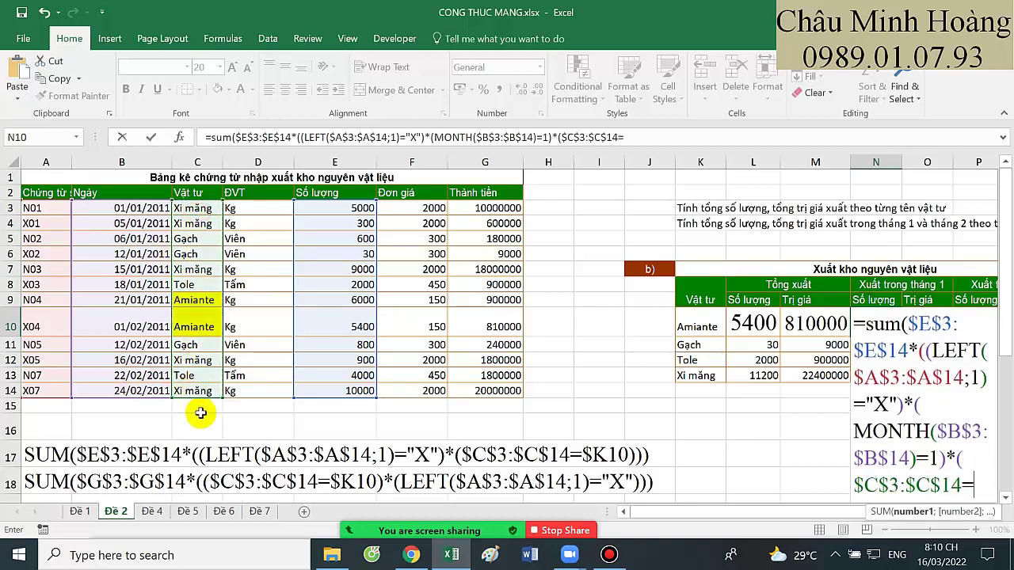
{"action": "type", "text": "="}
{"action": "left_click", "coordinate": [693, 324]}
{"action": "key", "text": "F4"}
{"action": "key", "text": "F4"}
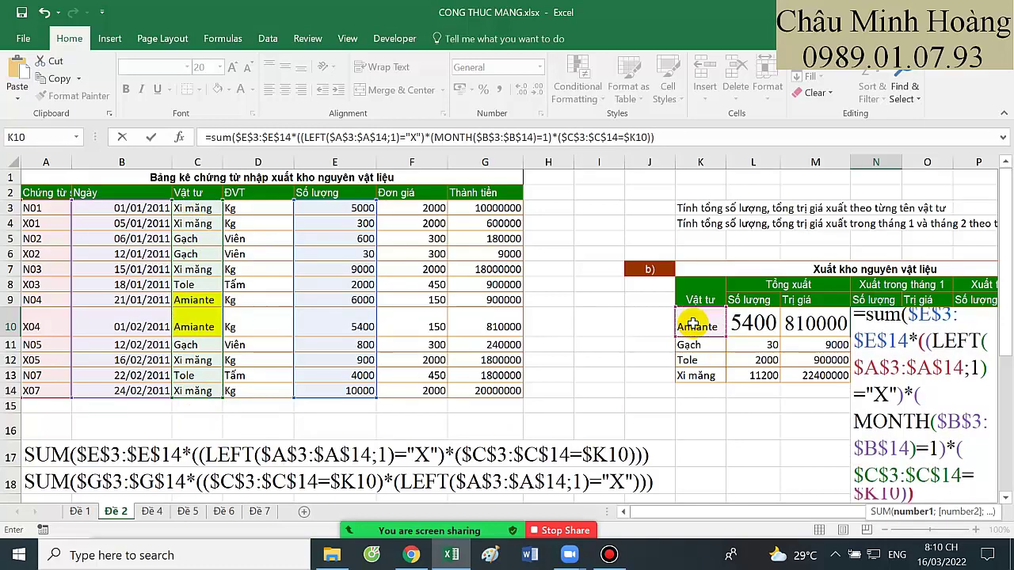
{"action": "type", "text": ")"}
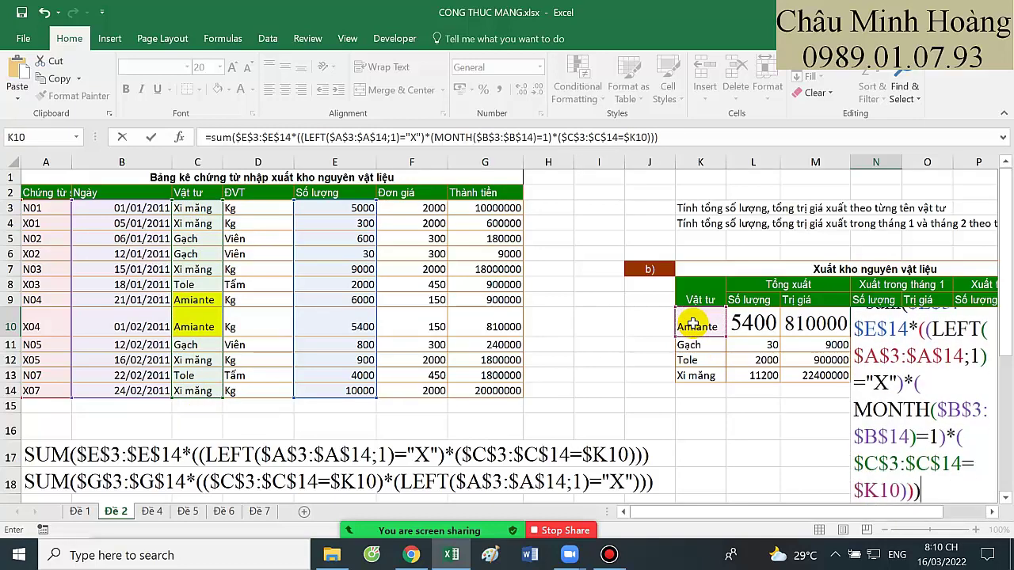
{"action": "key", "text": "ctrl+shift+Return"}
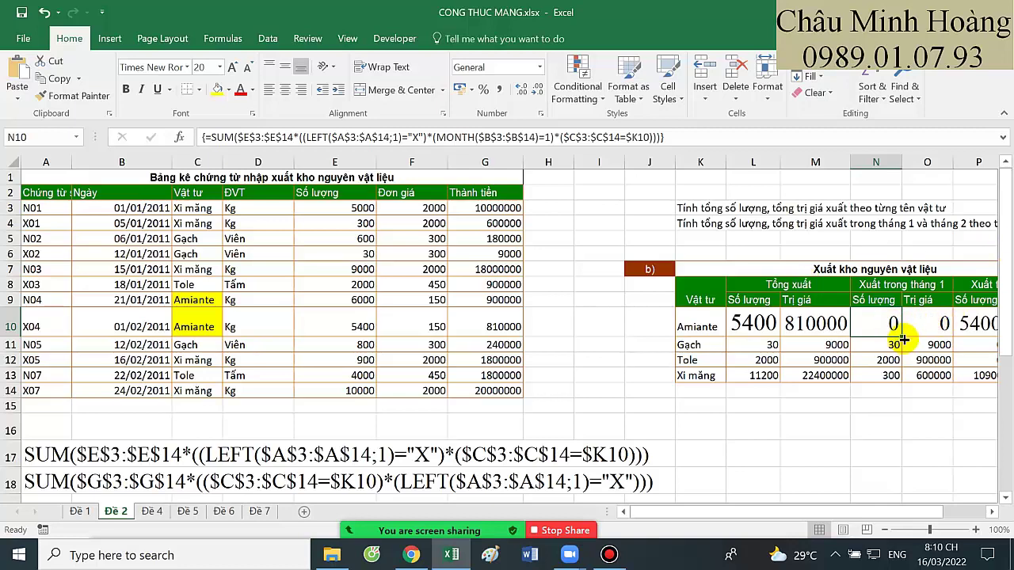
- Fill N10's January quantity formula down through N13 and paste the text of N10's formula, without the equals sign, into A20
{"action": "left_click_drag", "start_coordinate": [903, 339], "coordinate": [893, 379]}
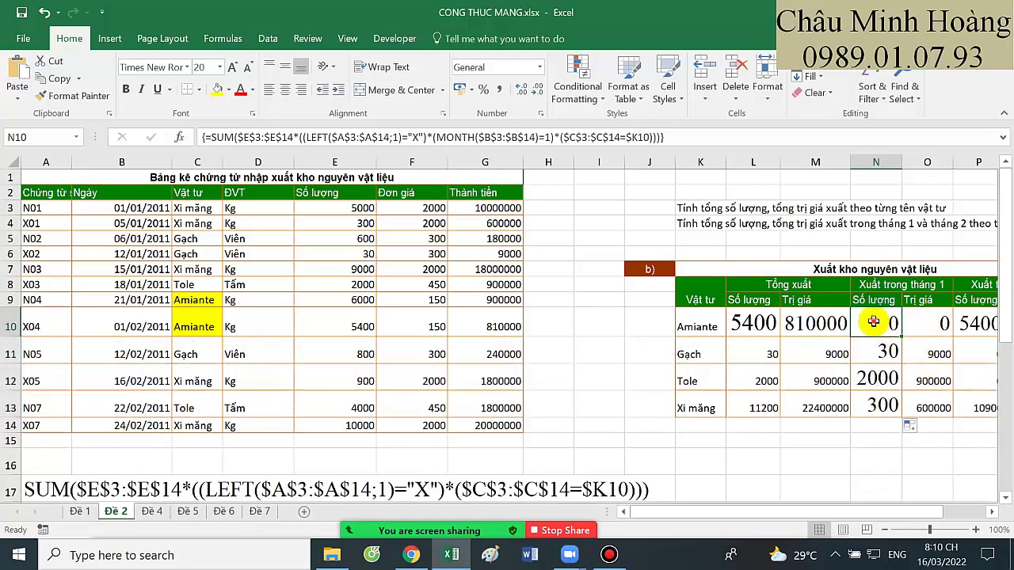
{"action": "double_click", "coordinate": [873, 321]}
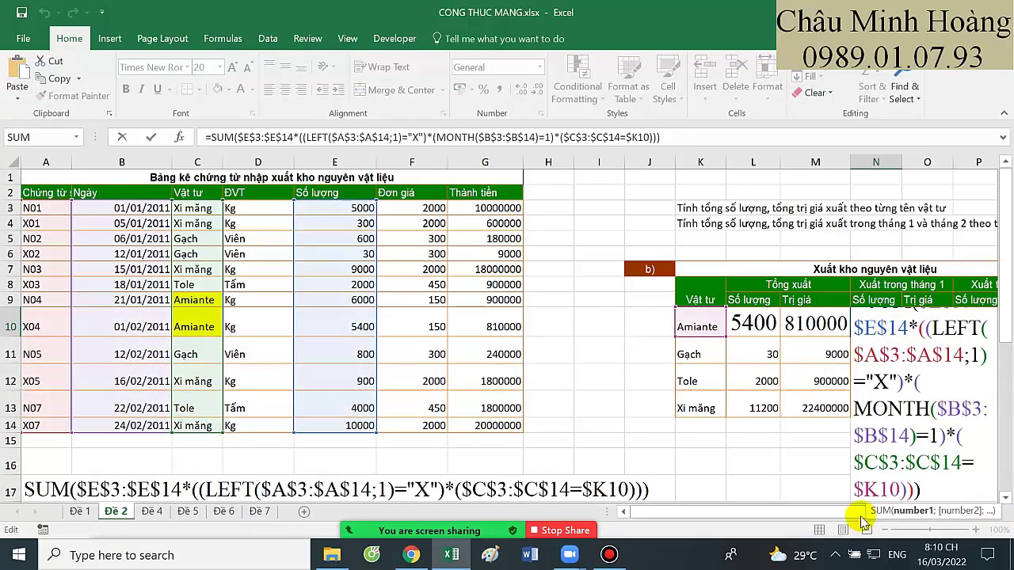
{"action": "left_click_drag", "start_coordinate": [785, 511], "coordinate": [800, 512]}
{"action": "left_click_drag", "start_coordinate": [784, 409], "coordinate": [718, 325]}
{"action": "key", "text": "ctrl+c"}
{"action": "key", "text": "Escape"}
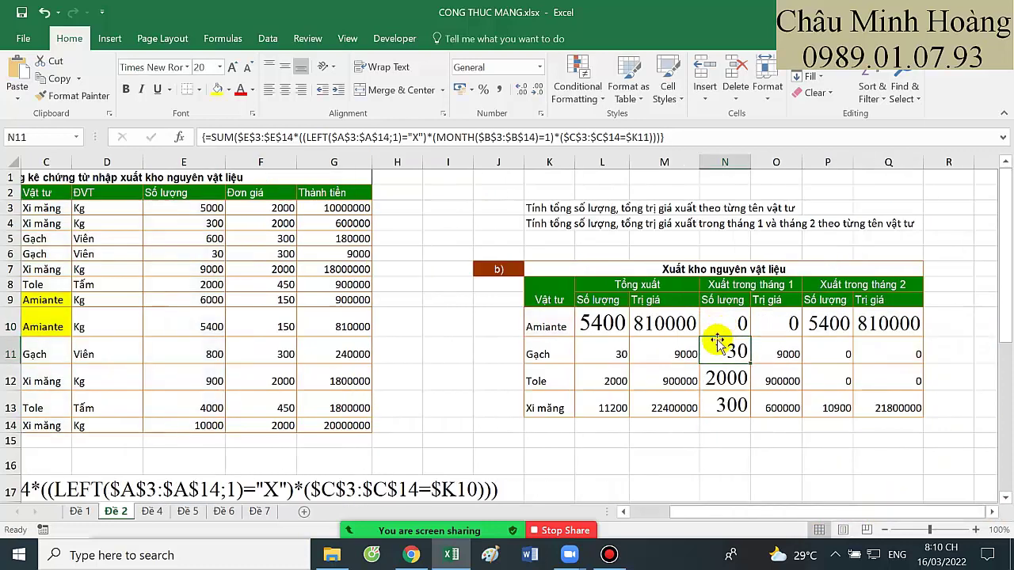
{"action": "left_click_drag", "start_coordinate": [482, 441], "coordinate": [143, 353]}
{"action": "scroll", "coordinate": [87, 453], "scroll_direction": "down", "scroll_amount": 2}
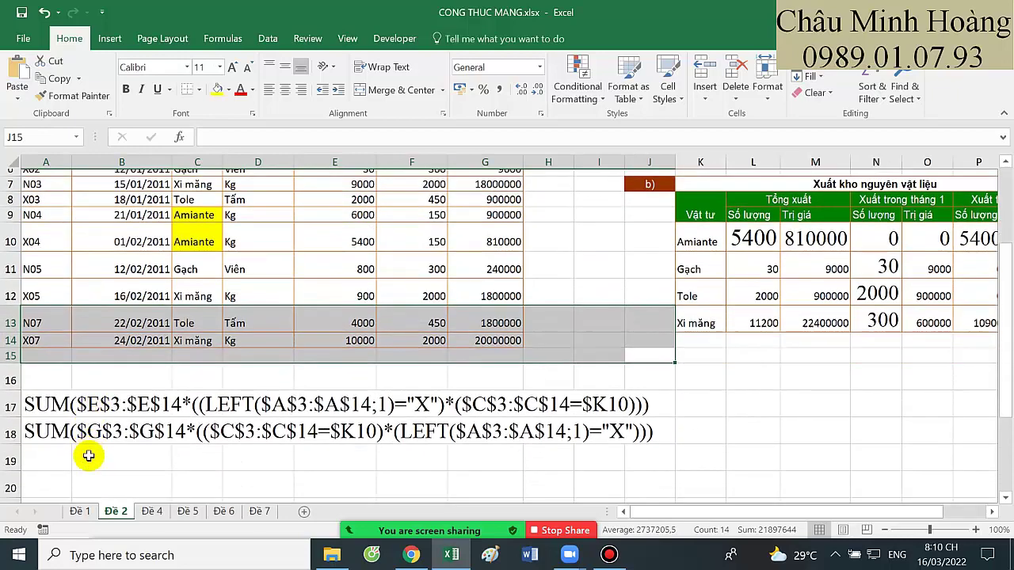
{"action": "left_click", "coordinate": [45, 430]}
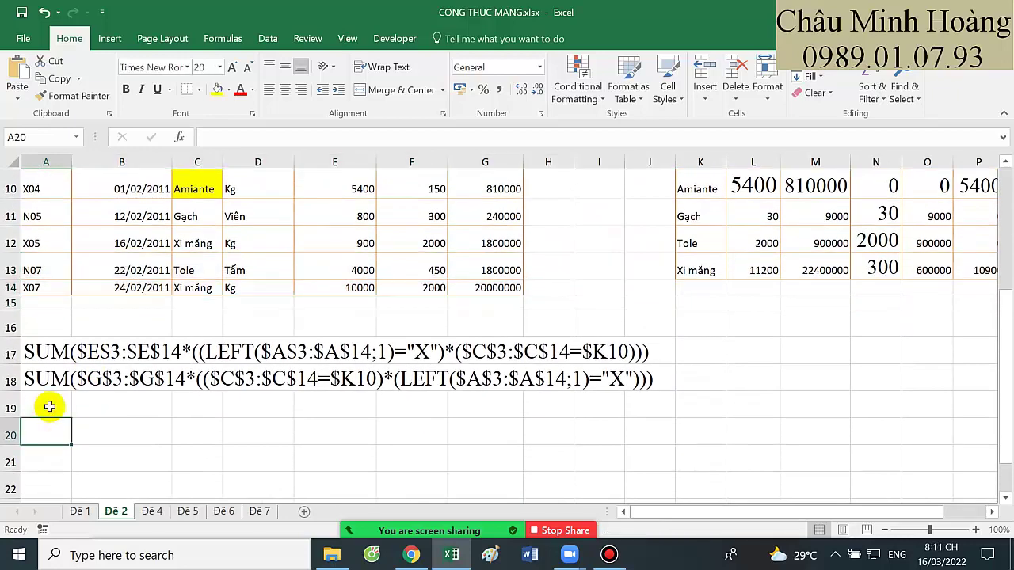
{"action": "key", "text": "ctrl+v"}
{"action": "left_click_drag", "start_coordinate": [56, 436], "coordinate": [917, 432]}
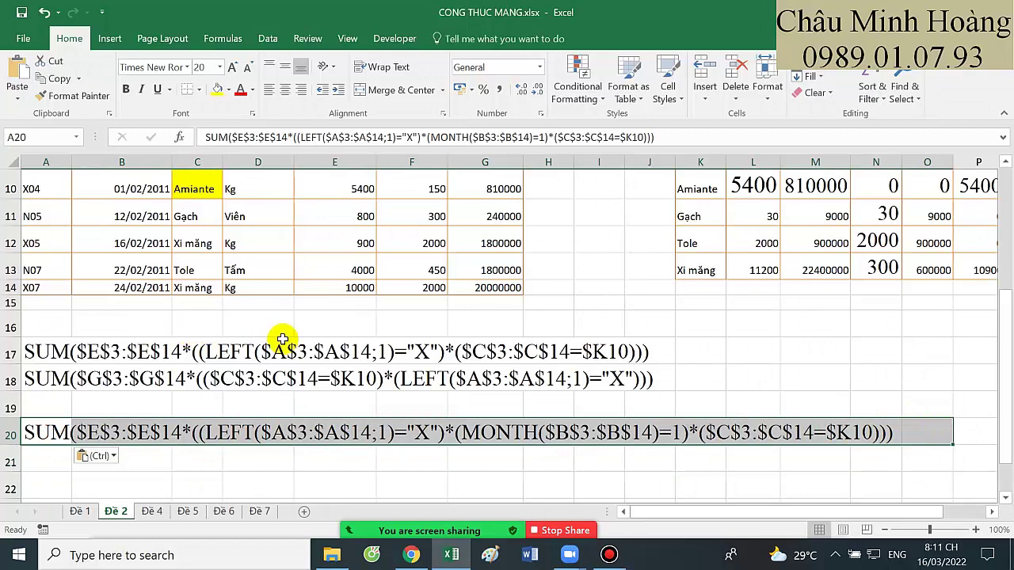
{"action": "left_click", "coordinate": [616, 558]}
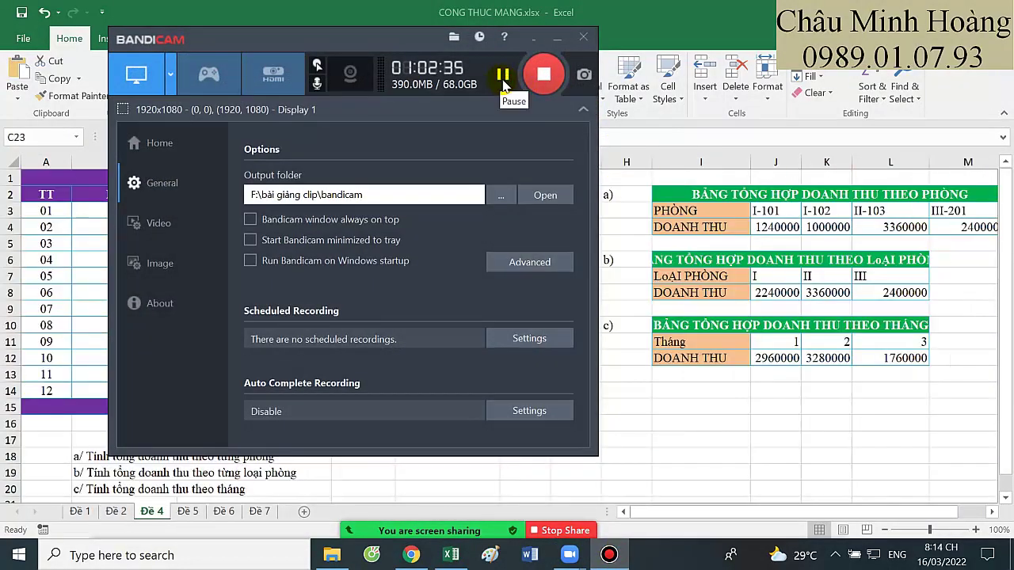
{"action": "left_click", "coordinate": [557, 37]}
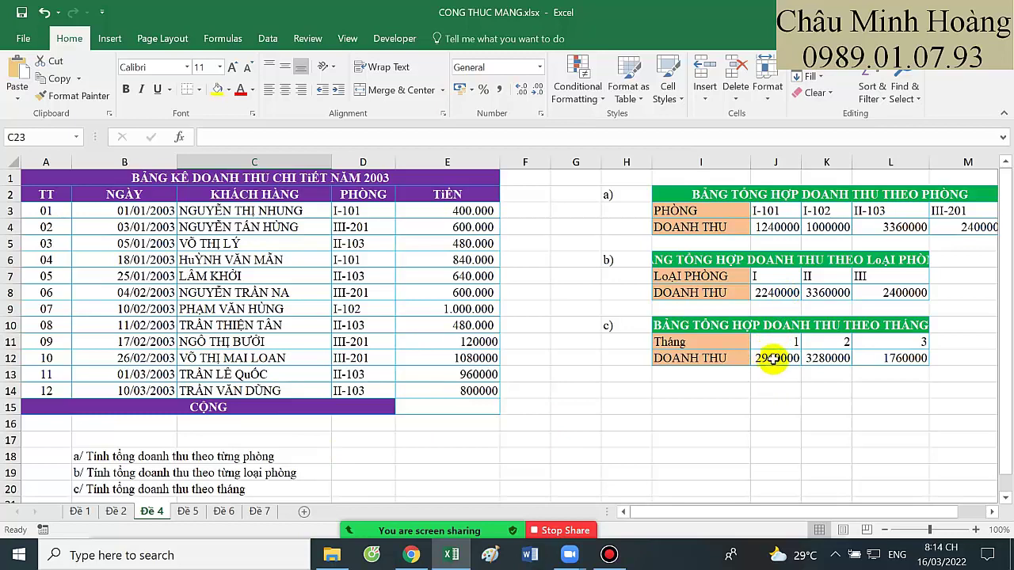
- Review the existing Đề 4 array formulas for revenue by room, room type and month in J4, J8 and J12
{"action": "left_click", "coordinate": [772, 212]}
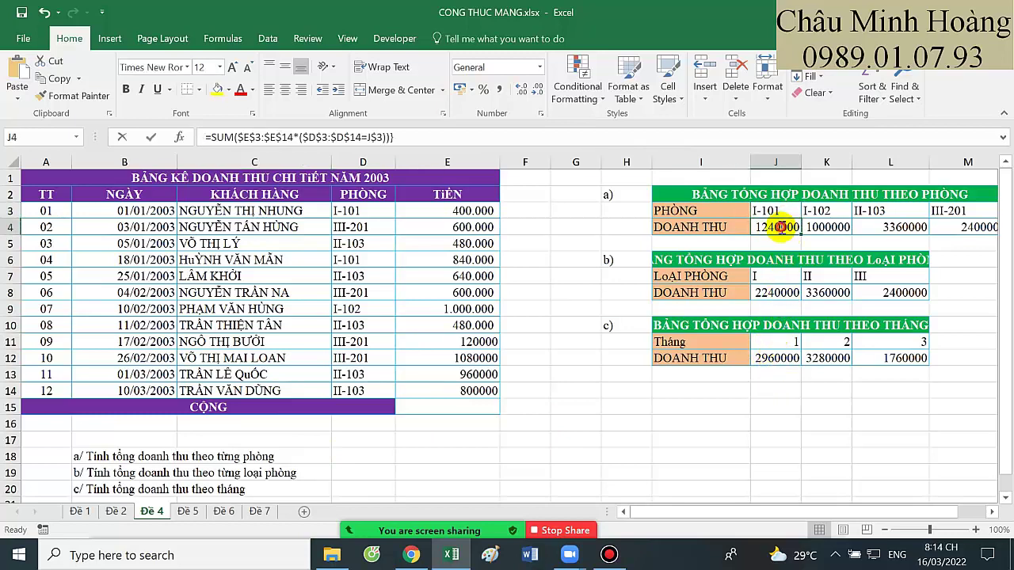
{"action": "double_click", "coordinate": [776, 226]}
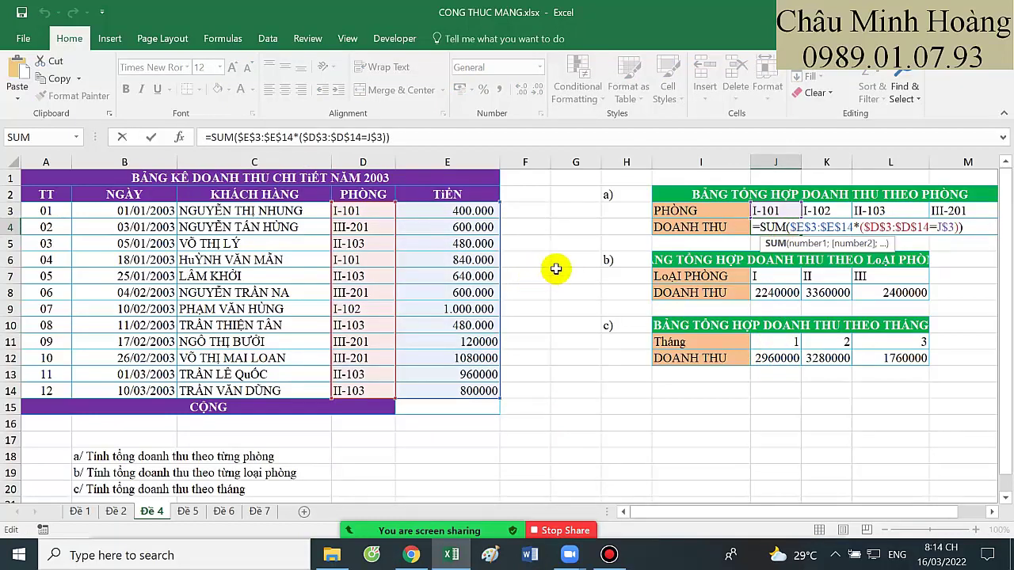
{"action": "key", "text": "Escape"}
{"action": "double_click", "coordinate": [766, 293]}
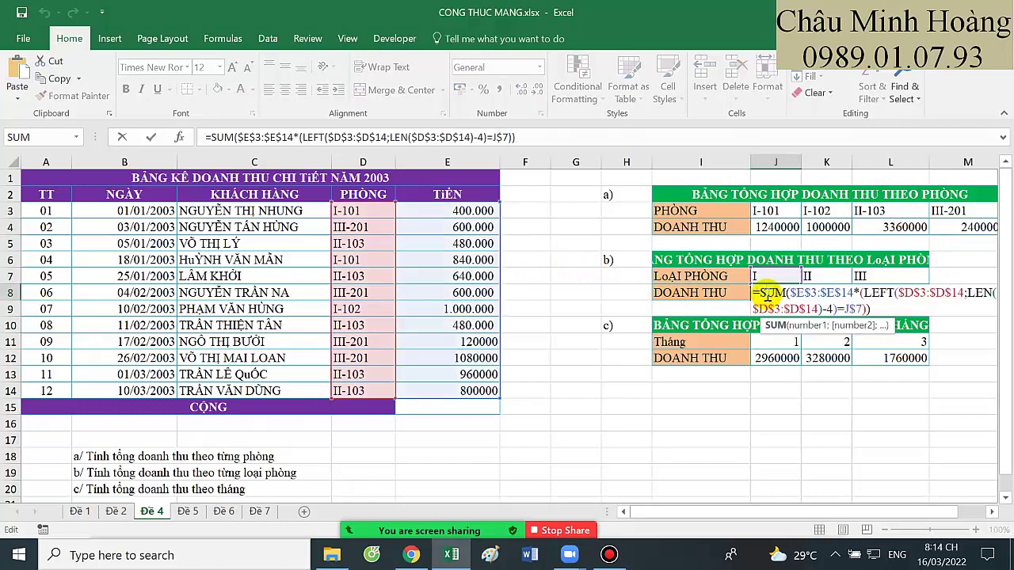
{"action": "key", "text": "Escape"}
{"action": "double_click", "coordinate": [772, 358]}
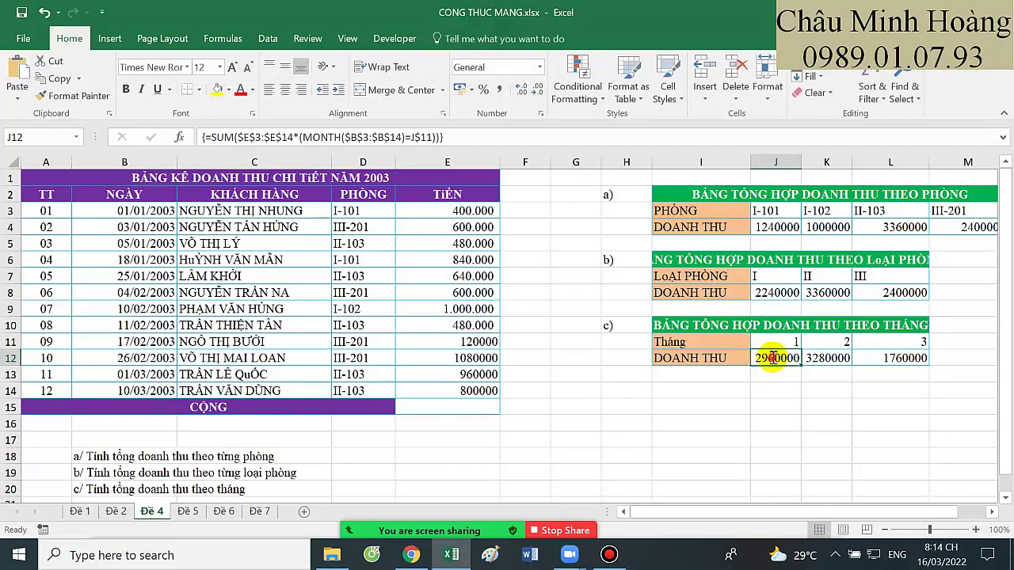
{"action": "key", "text": "ctrl+shift+Return"}
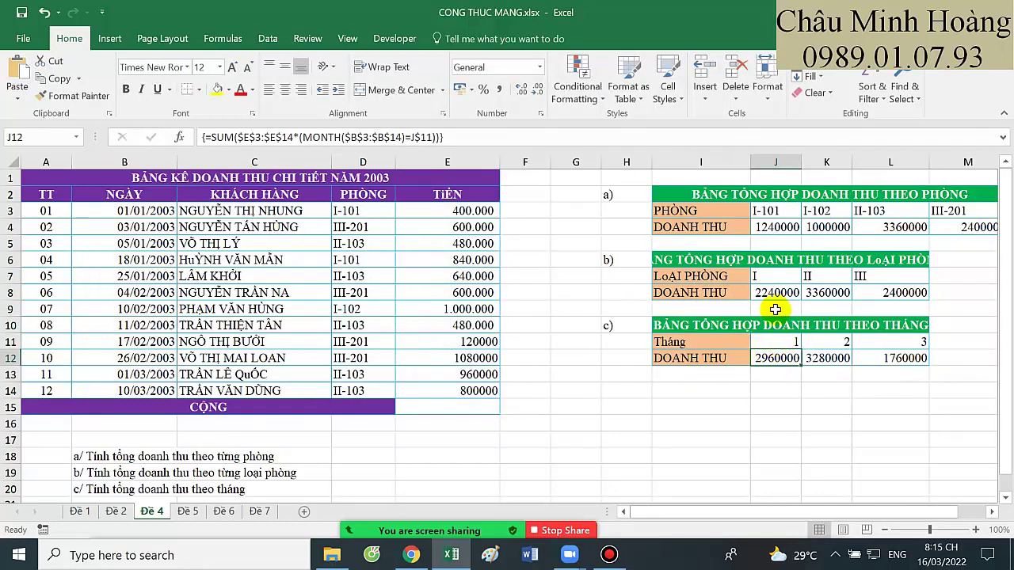
- Enlarge the font of the room type I revenue cell J8 to size 26
{"action": "left_click", "coordinate": [771, 291]}
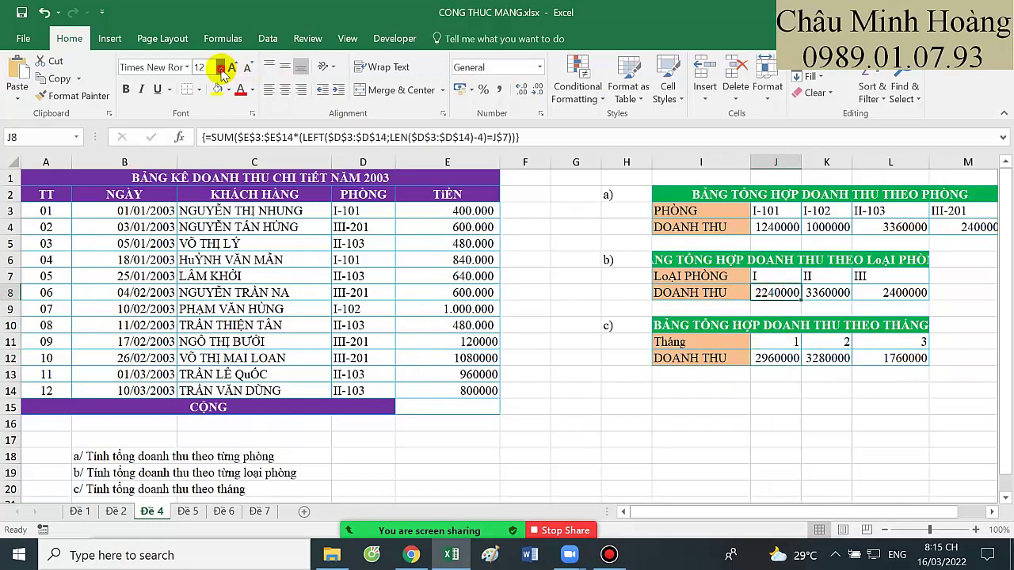
{"action": "left_click", "coordinate": [219, 66]}
{"action": "left_click", "coordinate": [214, 255]}
{"action": "double_click", "coordinate": [761, 308]}
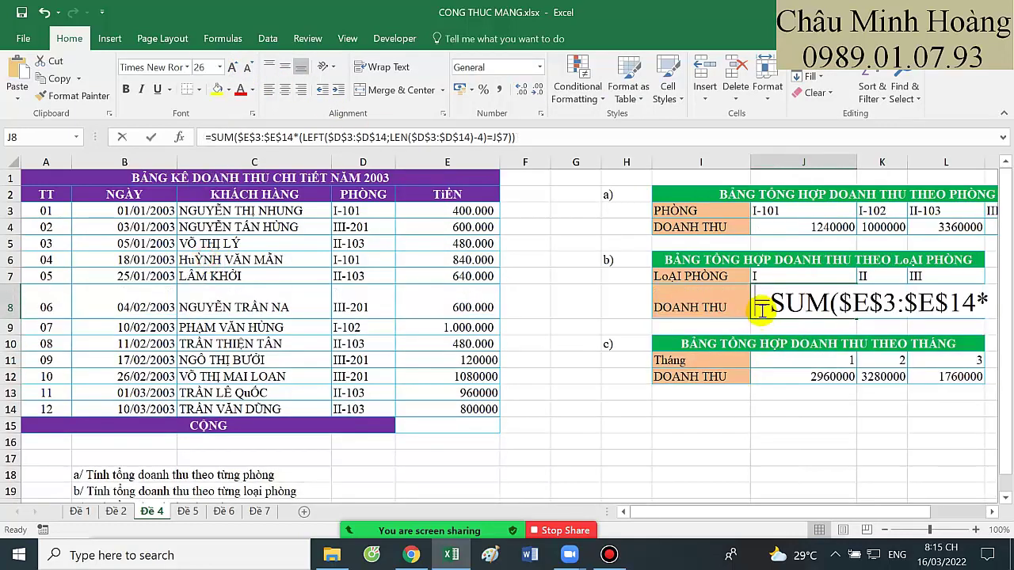
{"action": "key", "text": "Escape"}
- Restart J8's room type revenue formula with =SUM($E$3:$E$14*(
{"action": "type", "text": "=sum("}
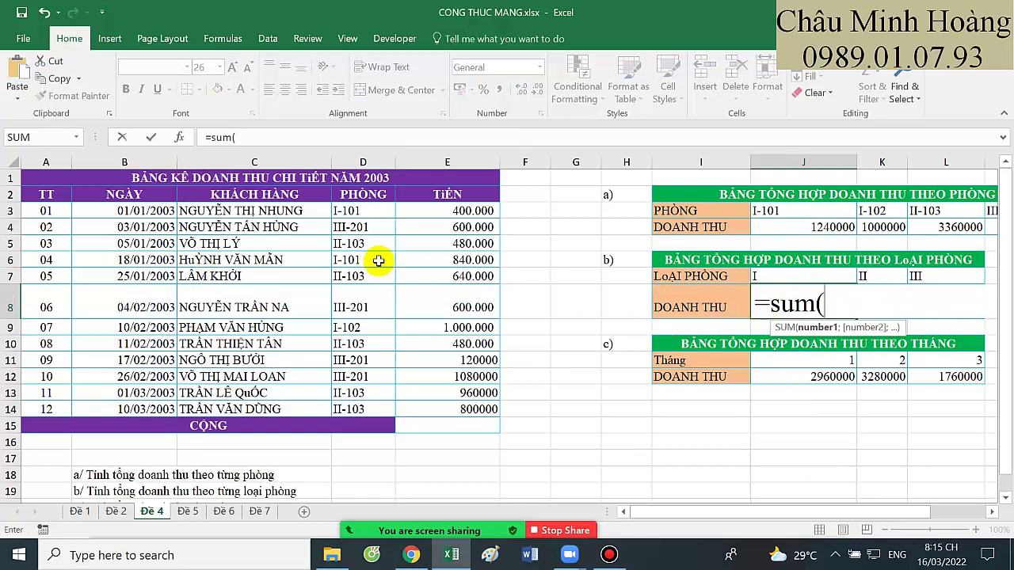
{"action": "left_click_drag", "start_coordinate": [444, 210], "coordinate": [436, 409]}
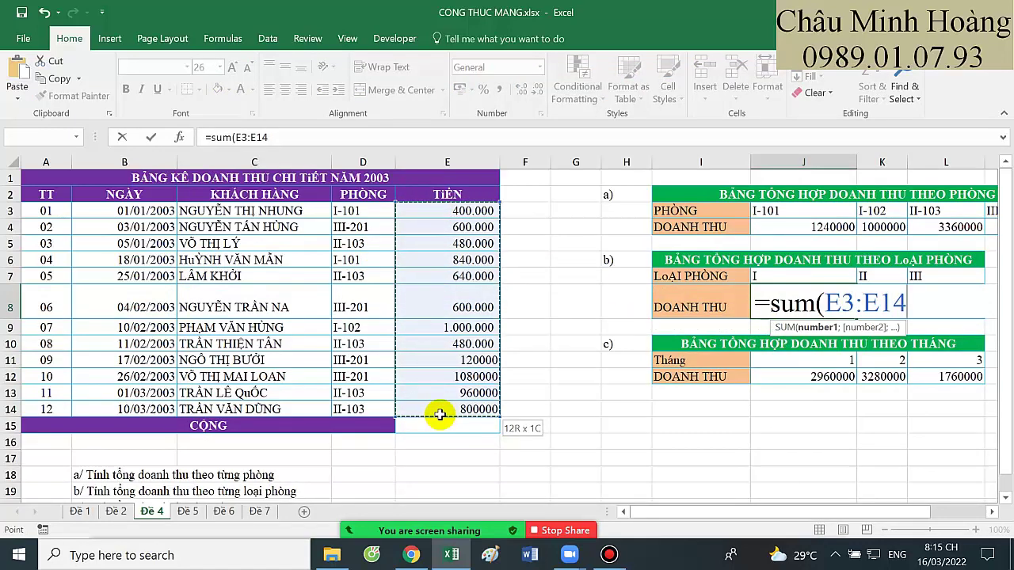
{"action": "key", "text": "F4"}
{"action": "type", "text": "*("}
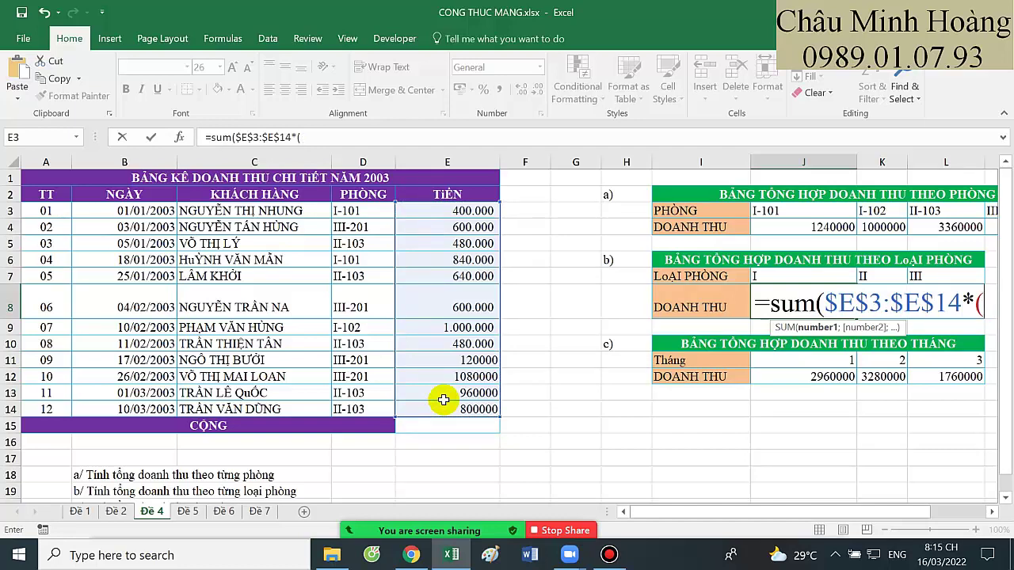
- Add the LEFT function on the room codes, LEFT($D$3:$D$14, to J8's formula
{"action": "type", "text": "leff"}
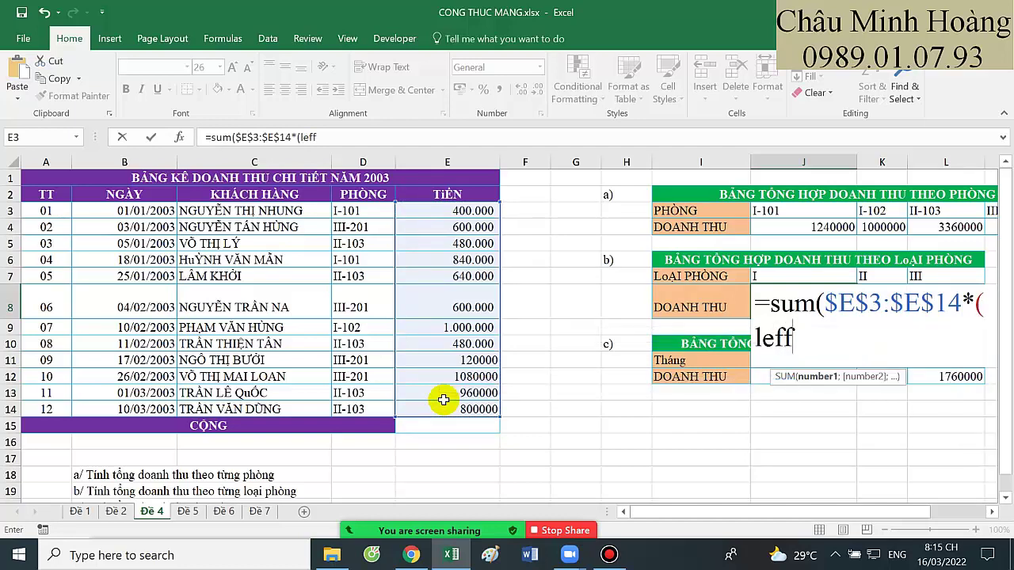
{"action": "key", "text": "BackSpace"}
{"action": "type", "text": "t"}
{"action": "key", "text": "Tab"}
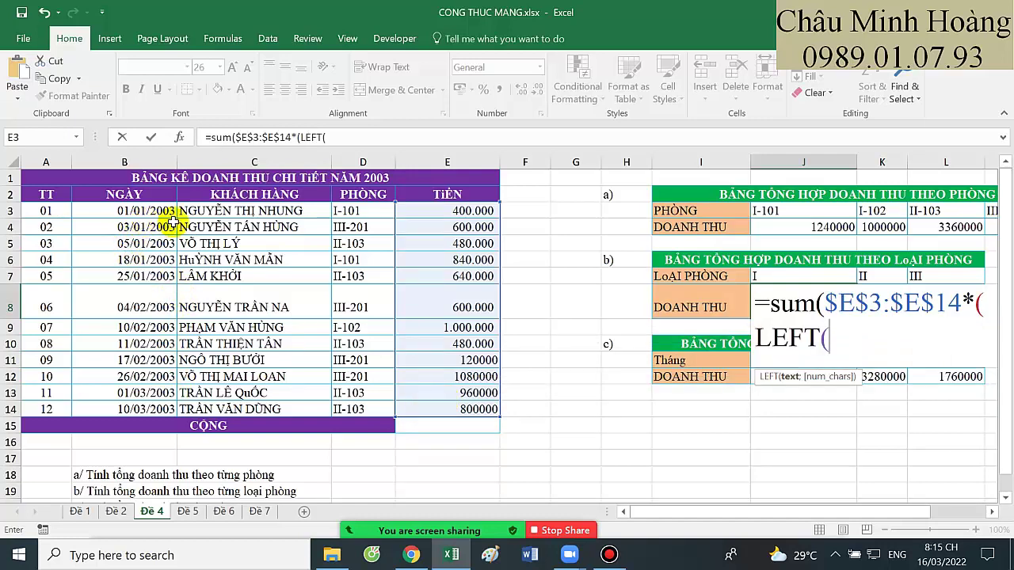
{"action": "left_click_drag", "start_coordinate": [366, 211], "coordinate": [362, 404]}
{"action": "key", "text": "F4"}
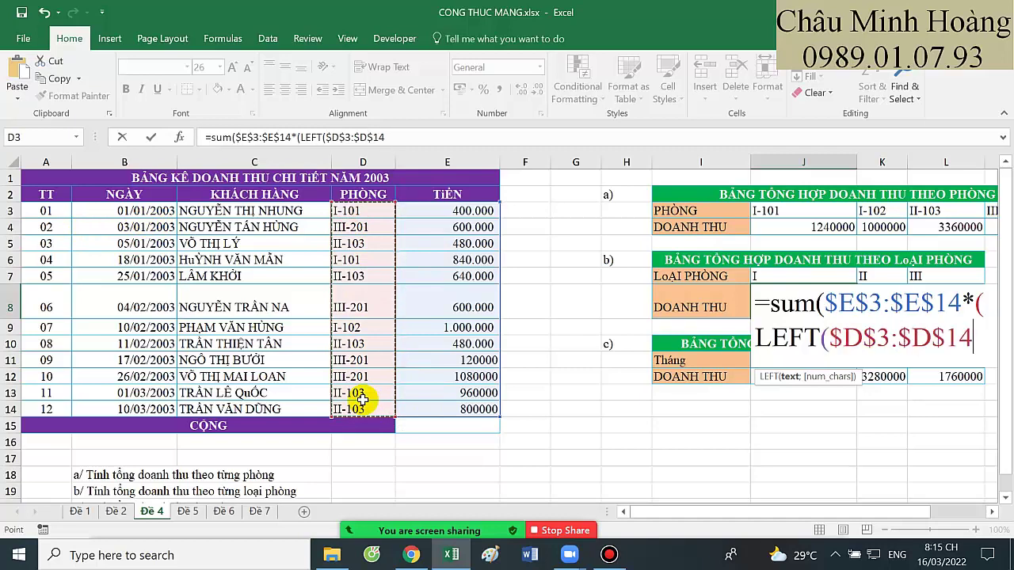
- Set LEFT's character count in J8's formula to LEN($D$3:$D$14)-4, close the function and add an equals sign
{"action": "type", "text": ";len("}
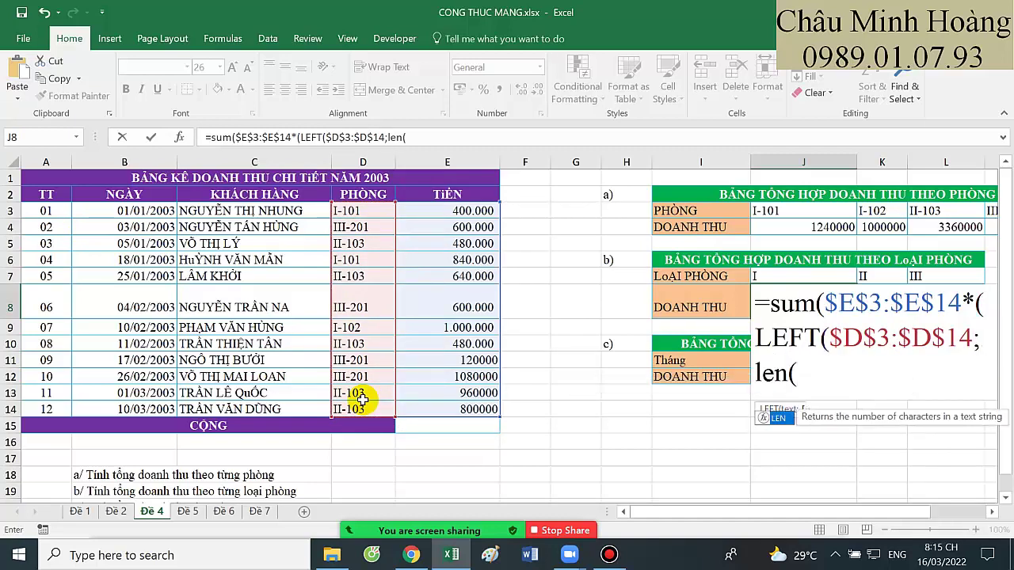
{"action": "left_click", "coordinate": [372, 213]}
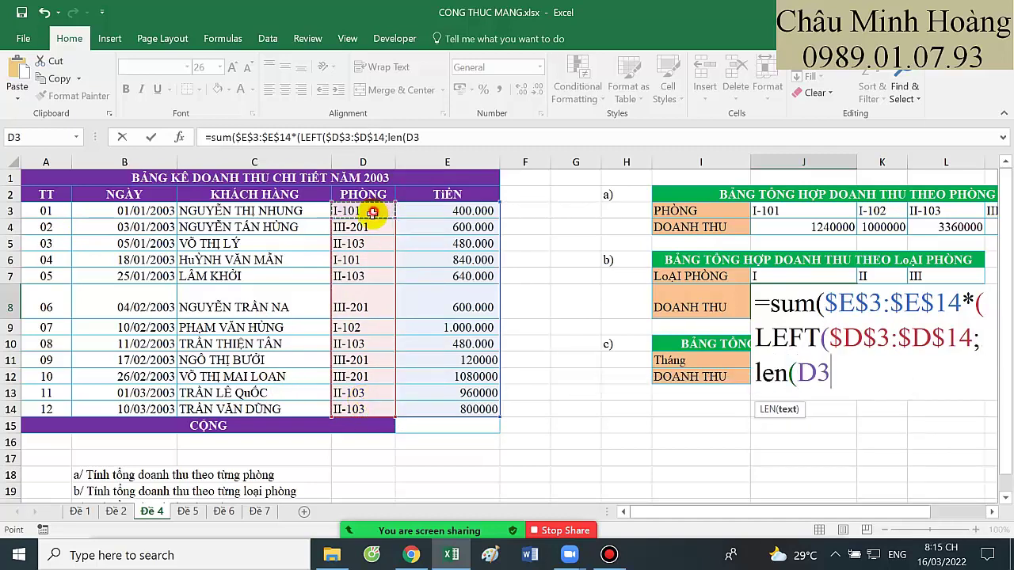
{"action": "left_click_drag", "start_coordinate": [373, 212], "coordinate": [375, 402]}
{"action": "key", "text": "F4"}
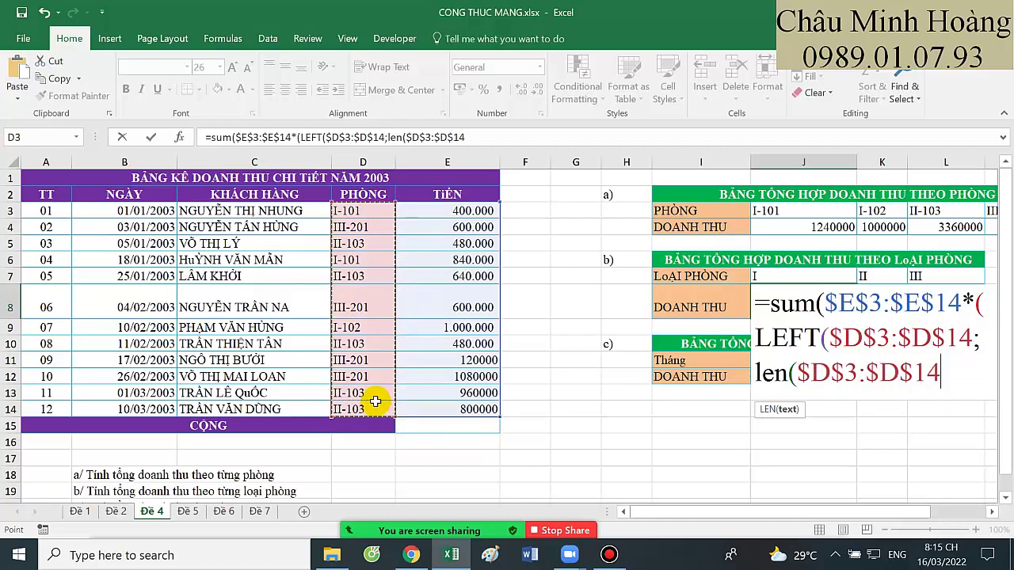
{"action": "type", "text": ")-4"}
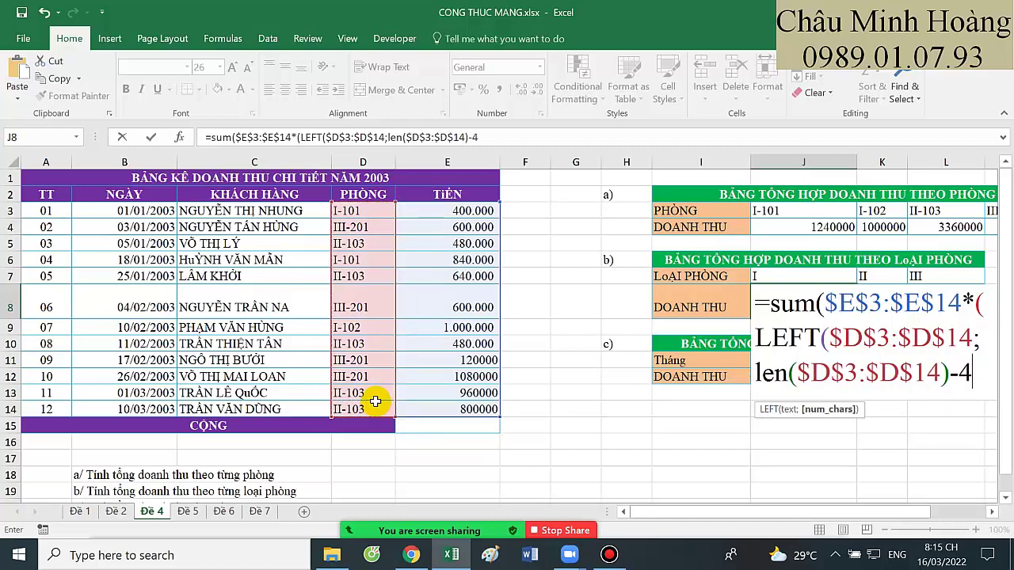
{"action": "type", "text": ")="}
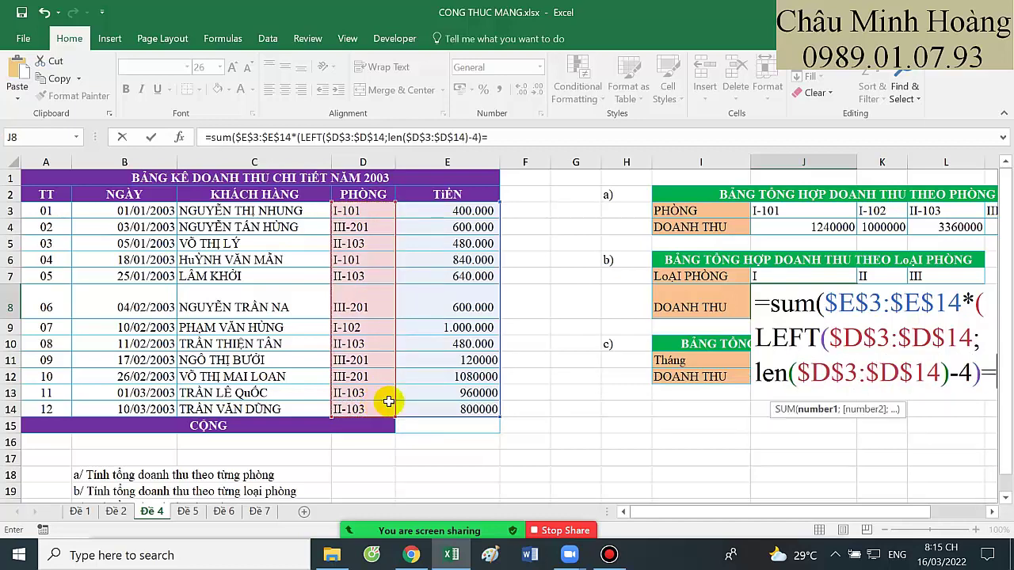
- Finish J8's formula by comparing with room type J$7, close it with )) and enter it as an array formula
{"action": "left_click", "coordinate": [835, 277]}
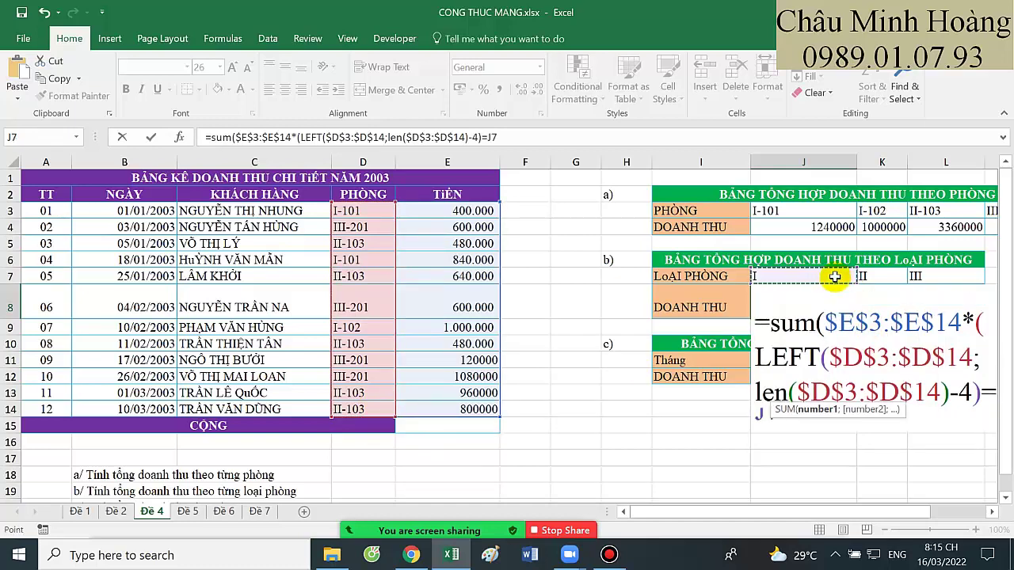
{"action": "key", "text": "F4"}
{"action": "key", "text": "F4"}
{"action": "type", "text": "))"}
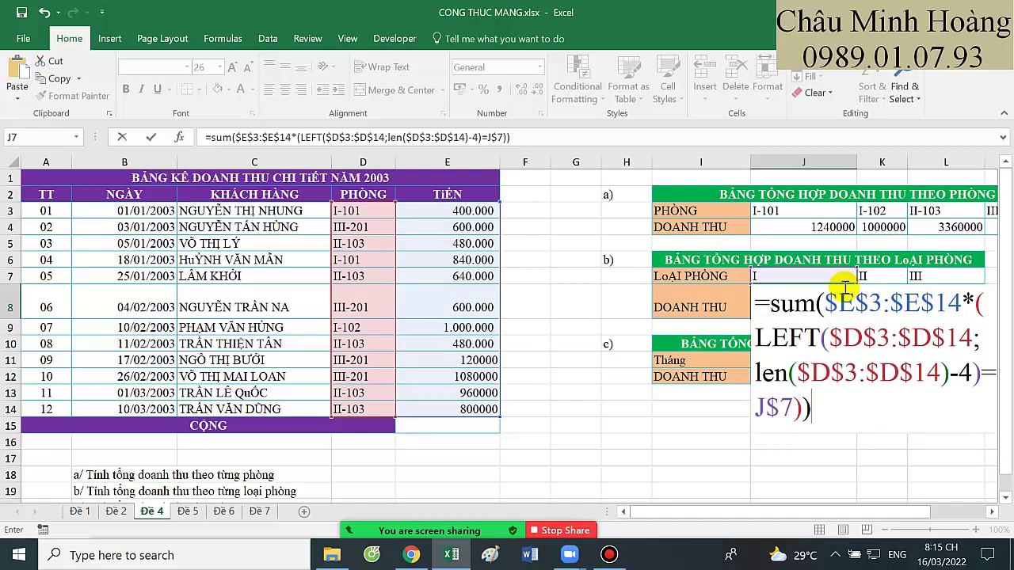
{"action": "key", "text": "ctrl+shift+Return"}
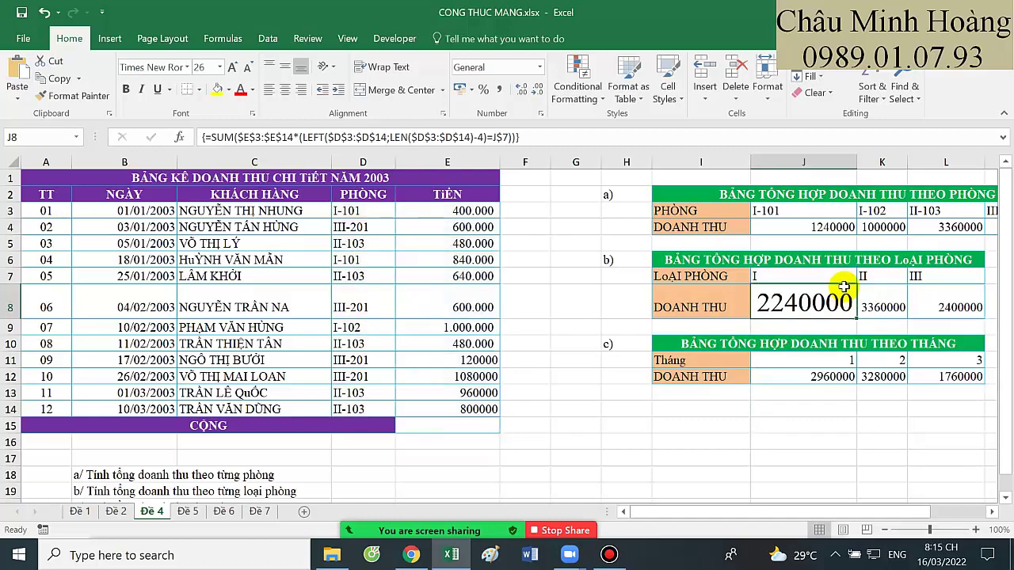
- Check the monthly revenue formula in J12, and open the Đề 5 sheet to review its sales data and statistics table
{"action": "left_click", "coordinate": [832, 377]}
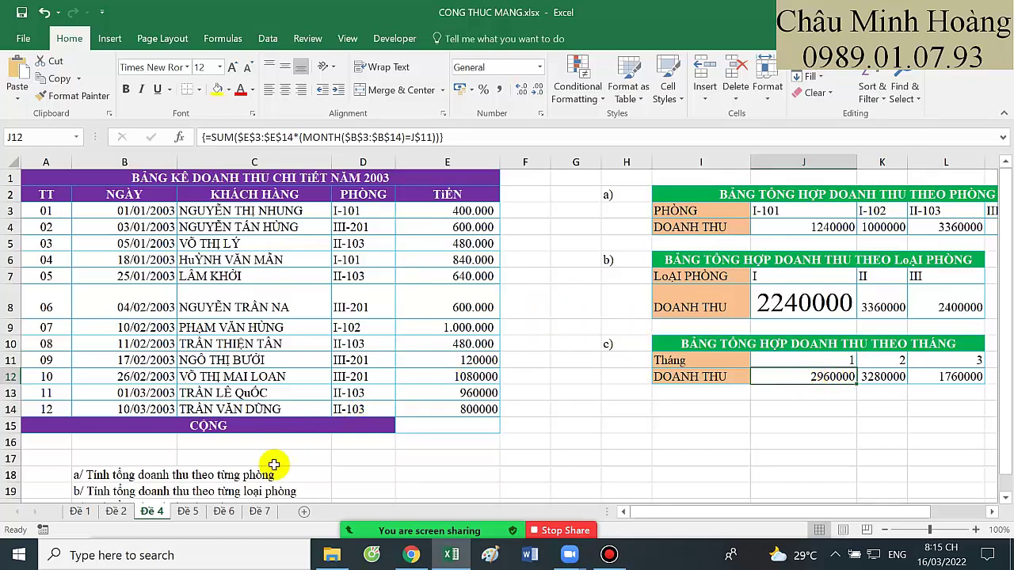
{"action": "left_click", "coordinate": [190, 512]}
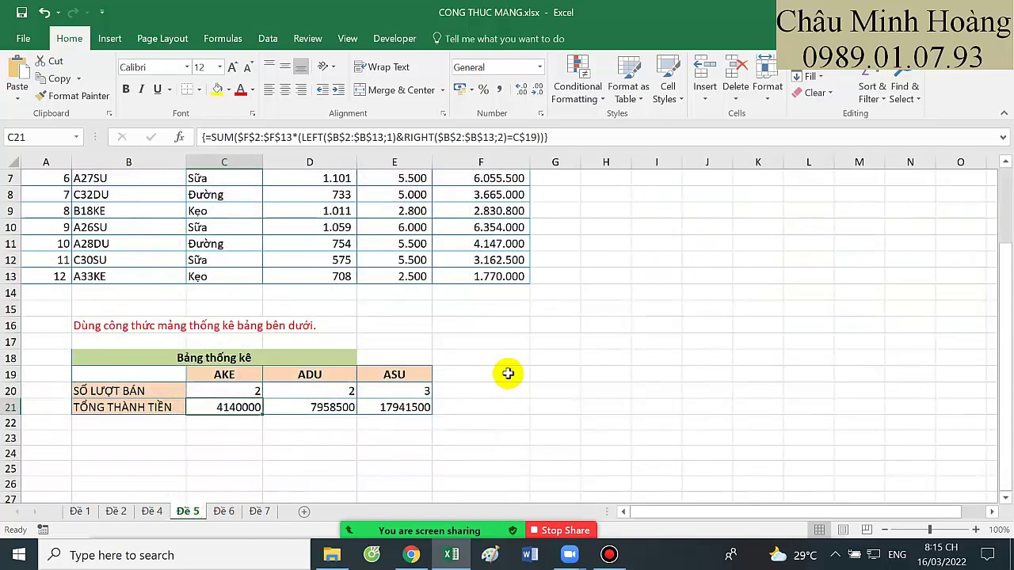
{"action": "scroll", "coordinate": [502, 384], "scroll_direction": "up", "scroll_amount": 2}
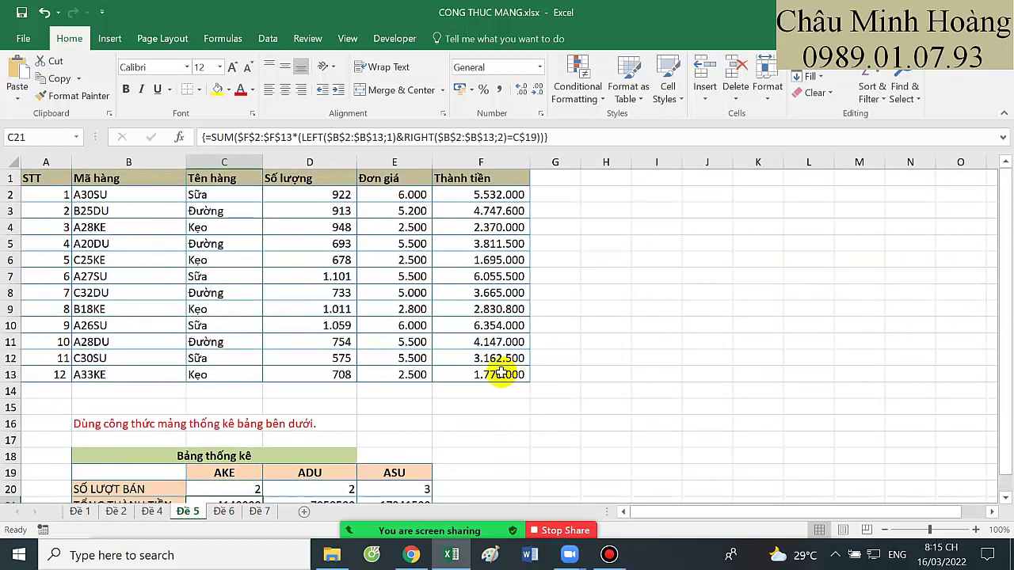
{"action": "scroll", "coordinate": [459, 342], "scroll_direction": "down", "scroll_amount": 2}
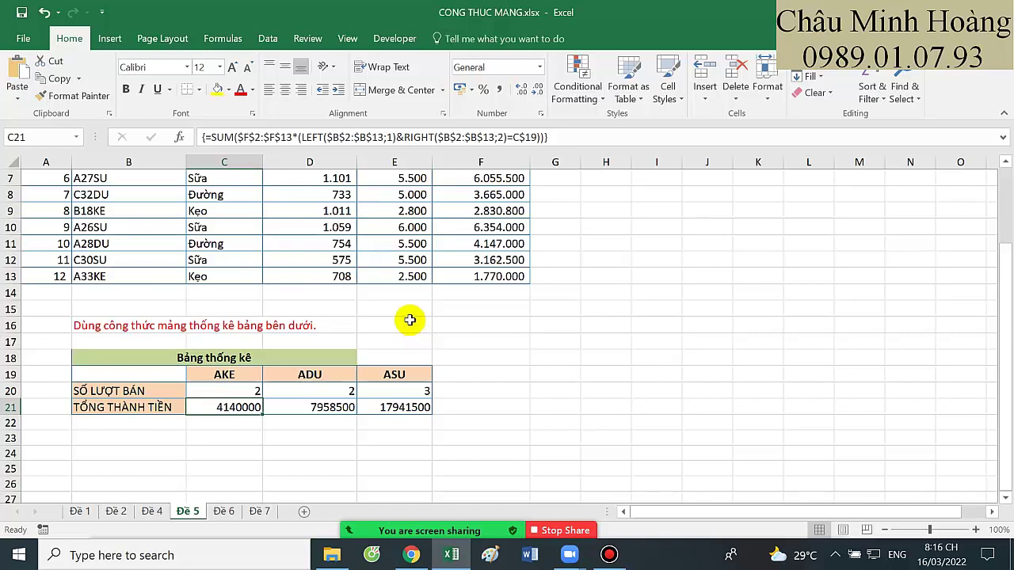
- Set the font of statistics cells C20:C21 to Times New Roman, size 20
{"action": "left_click_drag", "start_coordinate": [207, 391], "coordinate": [210, 405]}
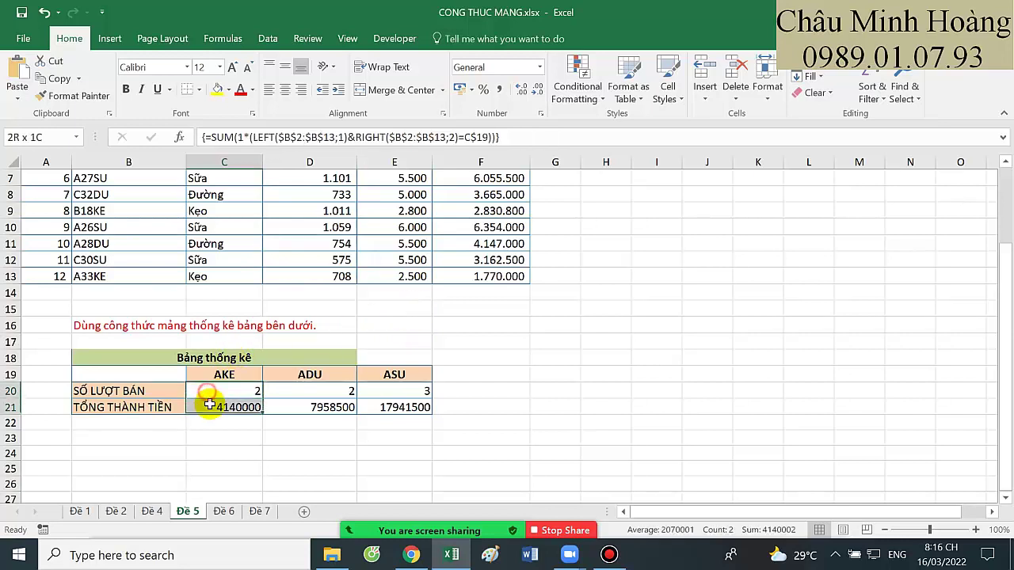
{"action": "left_click", "coordinate": [170, 70]}
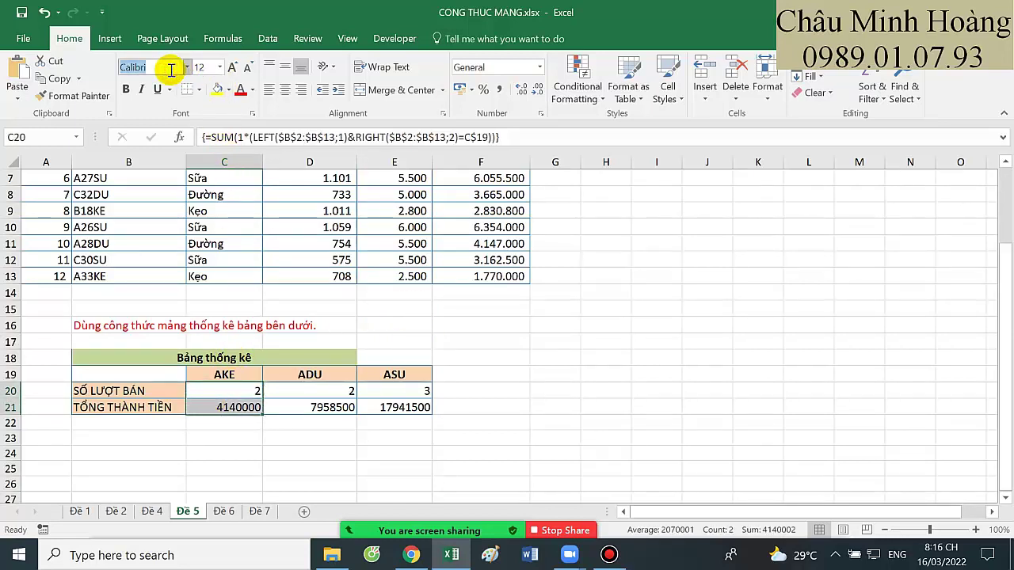
{"action": "type", "text": "Times New Roman"}
{"action": "key", "text": "Return"}
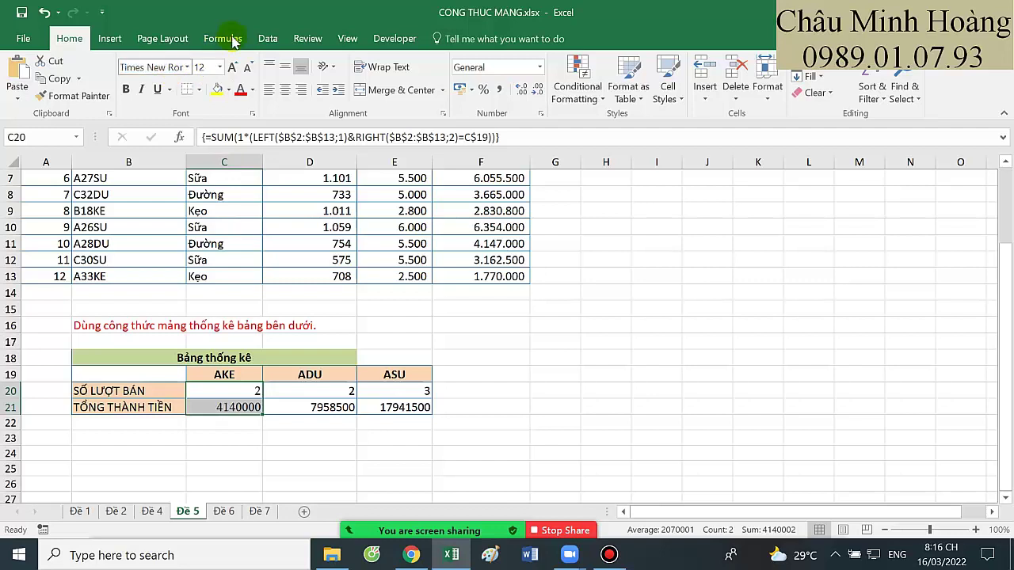
{"action": "left_click", "coordinate": [205, 67]}
{"action": "type", "text": "20"}
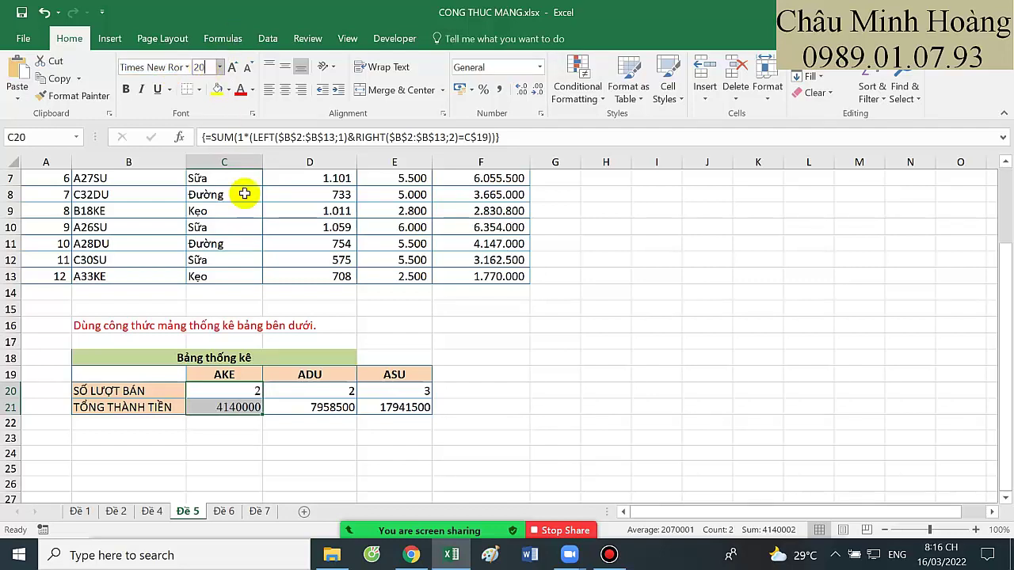
{"action": "key", "text": "Return"}
- Restart the AKE sales count formula in C20 with =sum(1*(
{"action": "left_click", "coordinate": [247, 389]}
{"action": "double_click", "coordinate": [247, 389]}
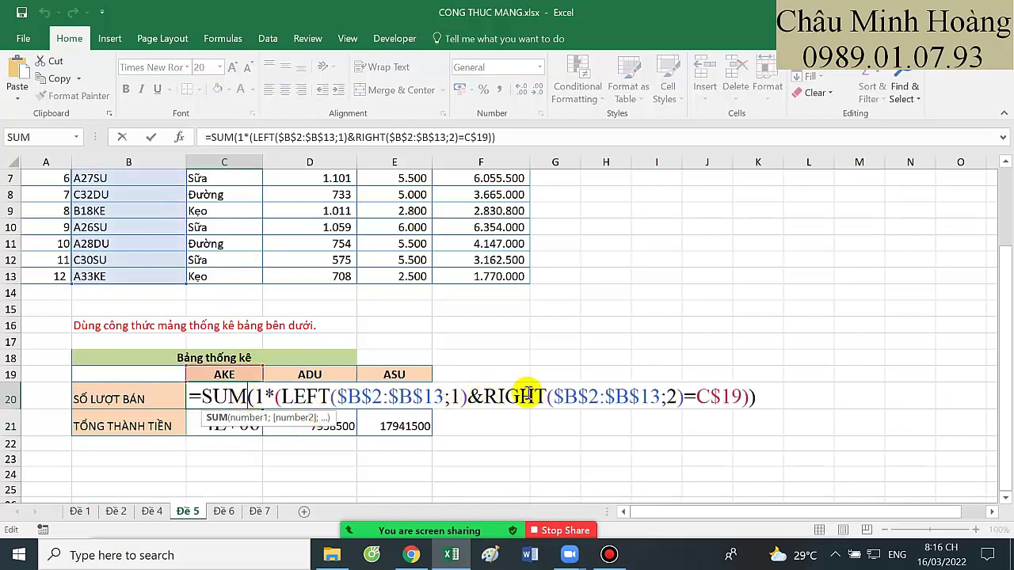
{"action": "key", "text": "Escape"}
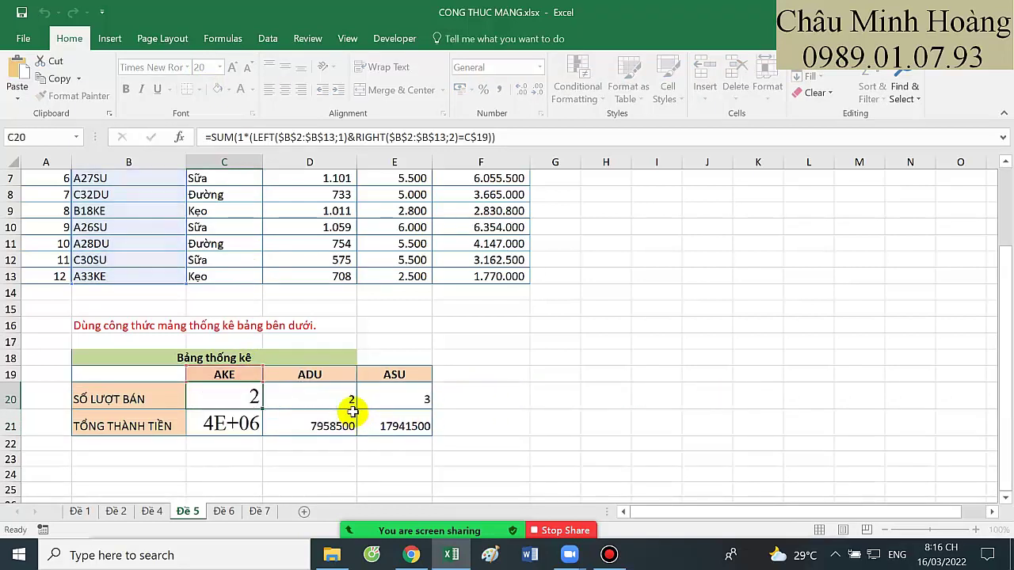
{"action": "type", "text": "=sum(1*("}
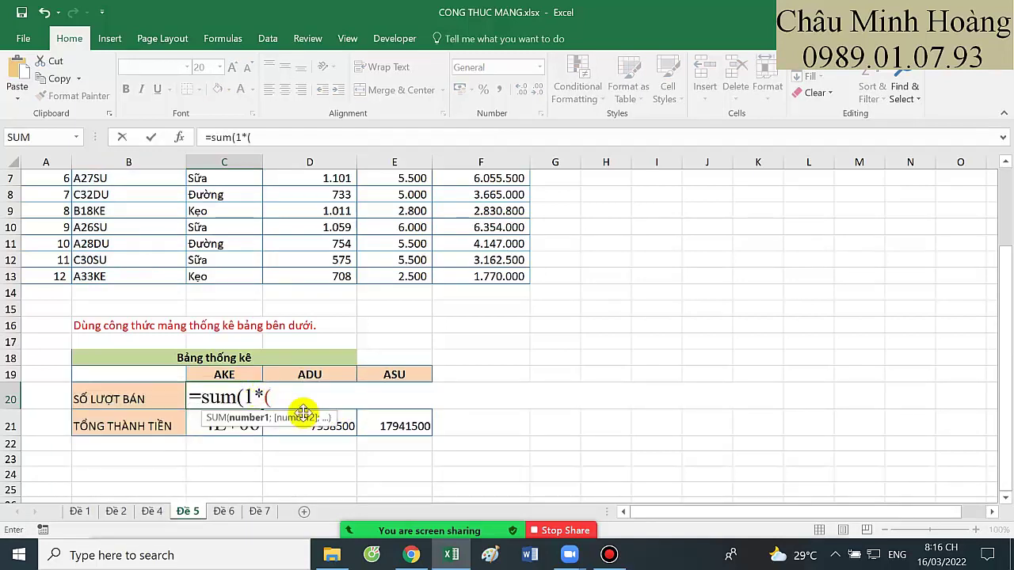
- Add the LEFT function with its opening parenthesis to C20's formula, correcting any misspelling of its name
{"action": "scroll", "coordinate": [317, 403], "scroll_direction": "up", "scroll_amount": 1}
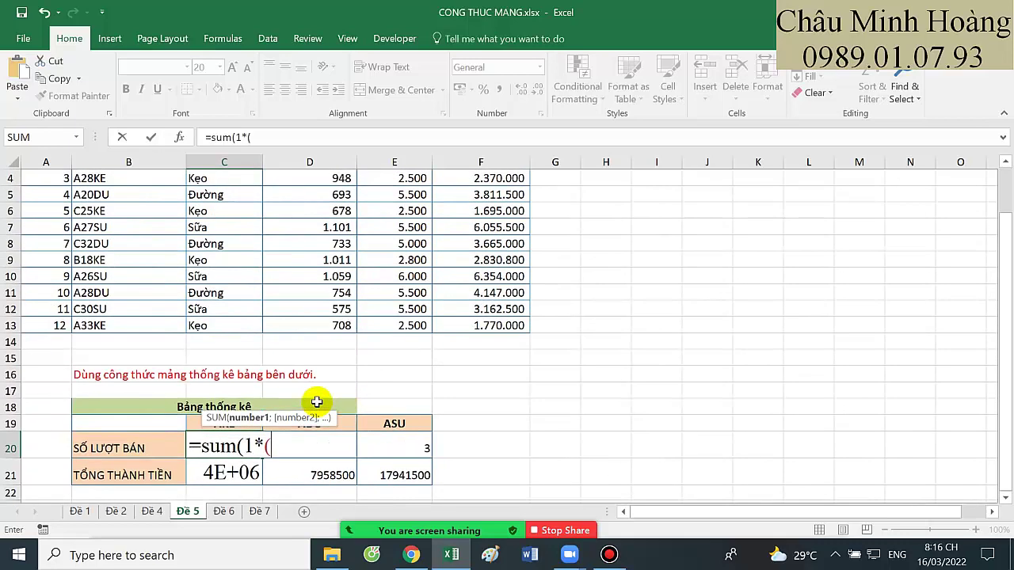
{"action": "type", "text": "leff"}
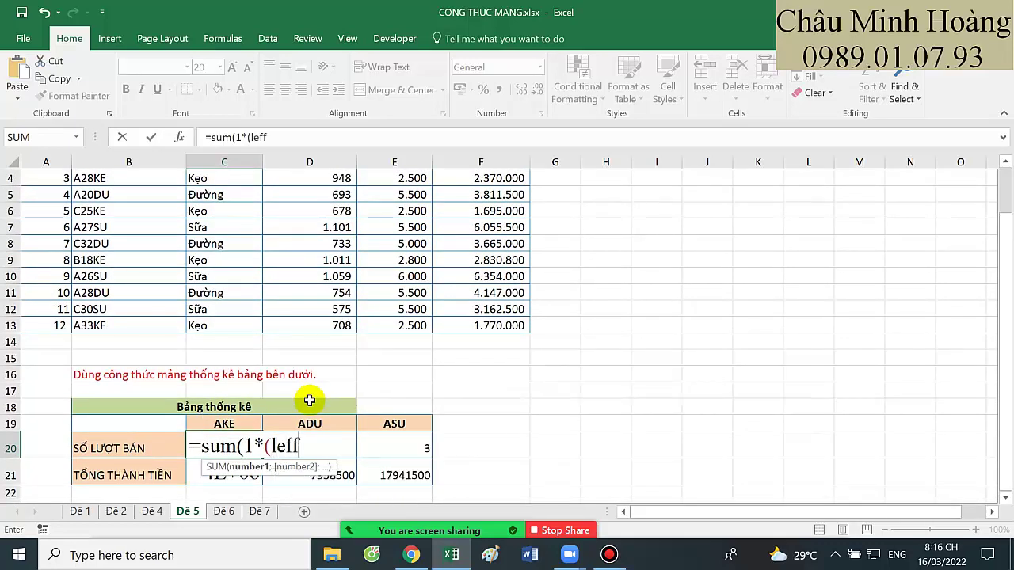
{"action": "key", "text": "Return"}
{"action": "left_click", "coordinate": [511, 321]}
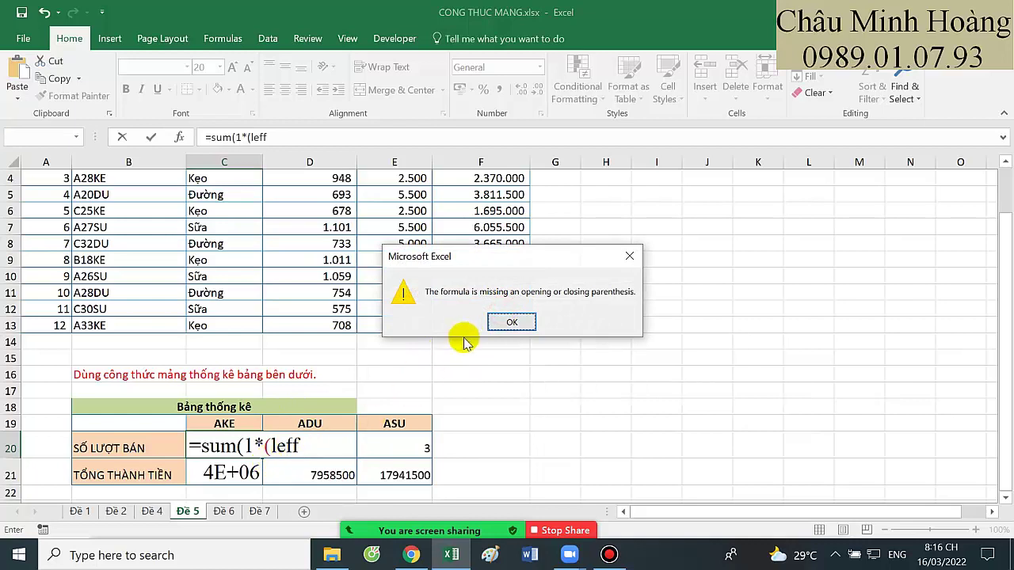
{"action": "left_click", "coordinate": [499, 320]}
{"action": "key", "text": "BackSpace"}
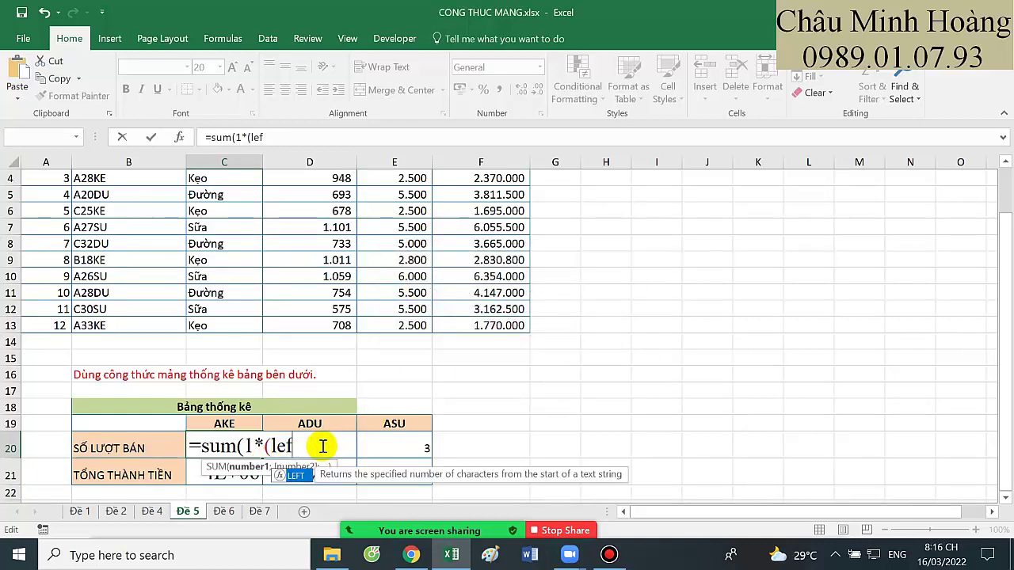
{"action": "type", "text": "yt"}
{"action": "key", "text": "Return"}
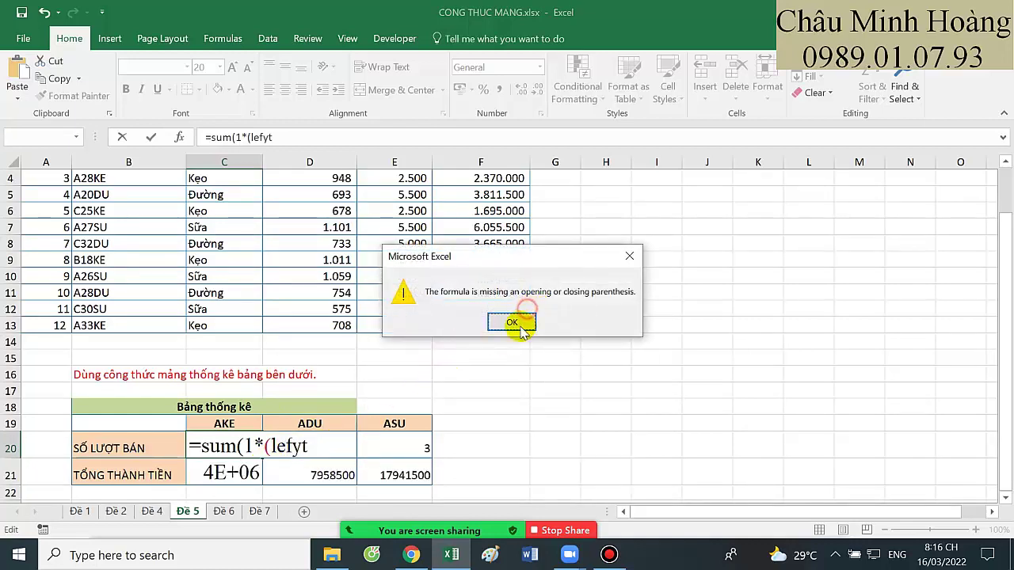
{"action": "left_click", "coordinate": [514, 321]}
{"action": "key", "text": "BackSpace"}
{"action": "key", "text": "BackSpace"}
{"action": "key", "text": "BackSpace"}
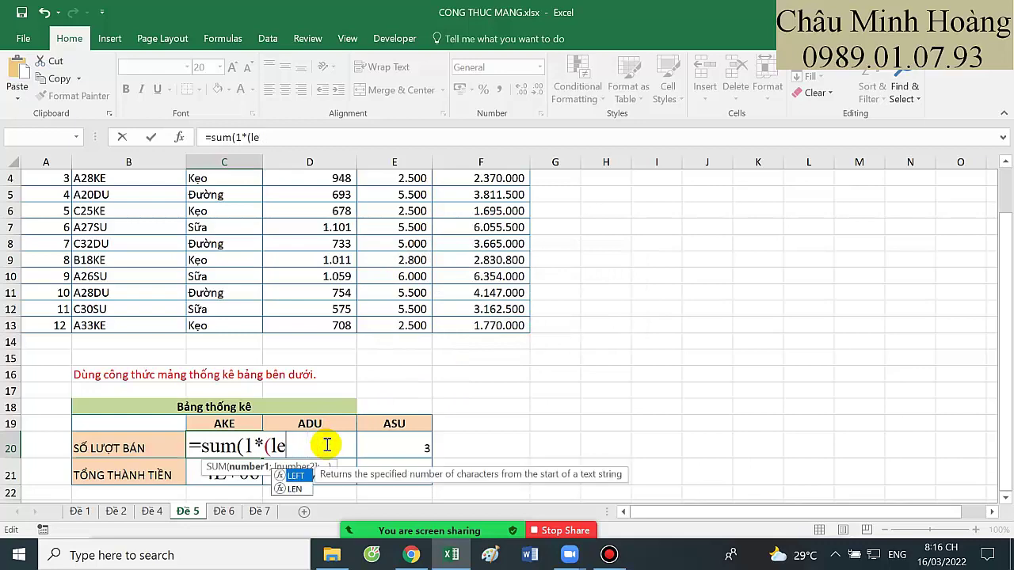
{"action": "key", "text": "Tab"}
- Give LEFT in C20's formula the absolute product code range $B$2:$B$13 and a character count of 1
{"action": "scroll", "coordinate": [176, 344], "scroll_direction": "up", "scroll_amount": 1}
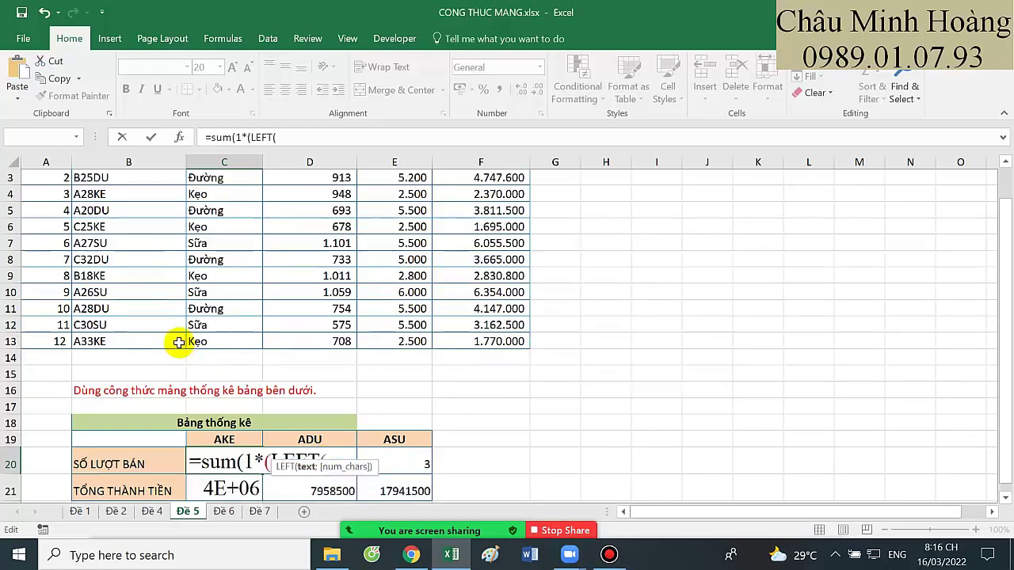
{"action": "left_click", "coordinate": [136, 198]}
{"action": "left_click_drag", "start_coordinate": [136, 223], "coordinate": [183, 369]}
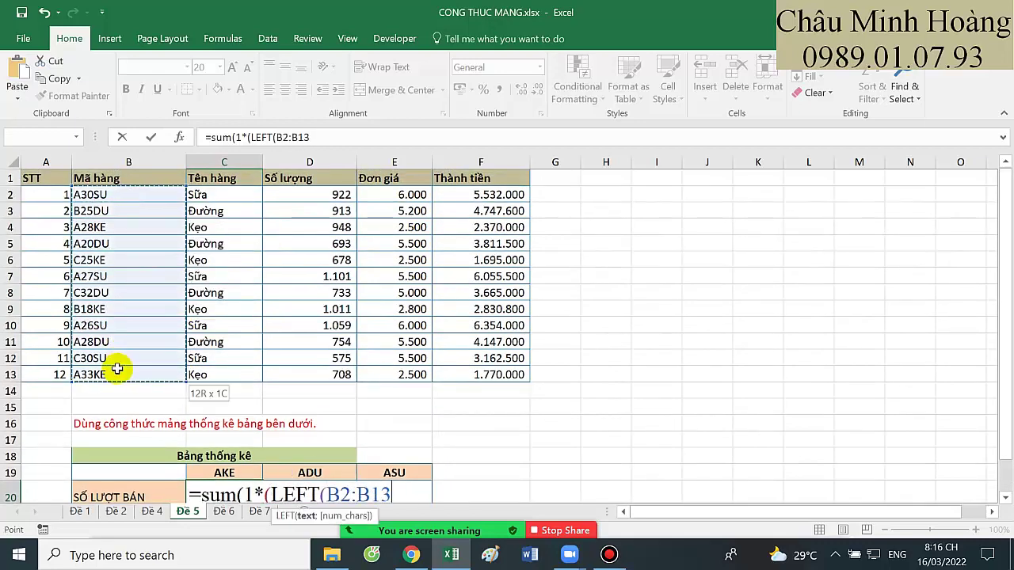
{"action": "scroll", "coordinate": [116, 366], "scroll_direction": "down", "scroll_amount": 2}
{"action": "key", "text": "F4"}
{"action": "scroll", "coordinate": [117, 366], "scroll_direction": "down", "scroll_amount": 1}
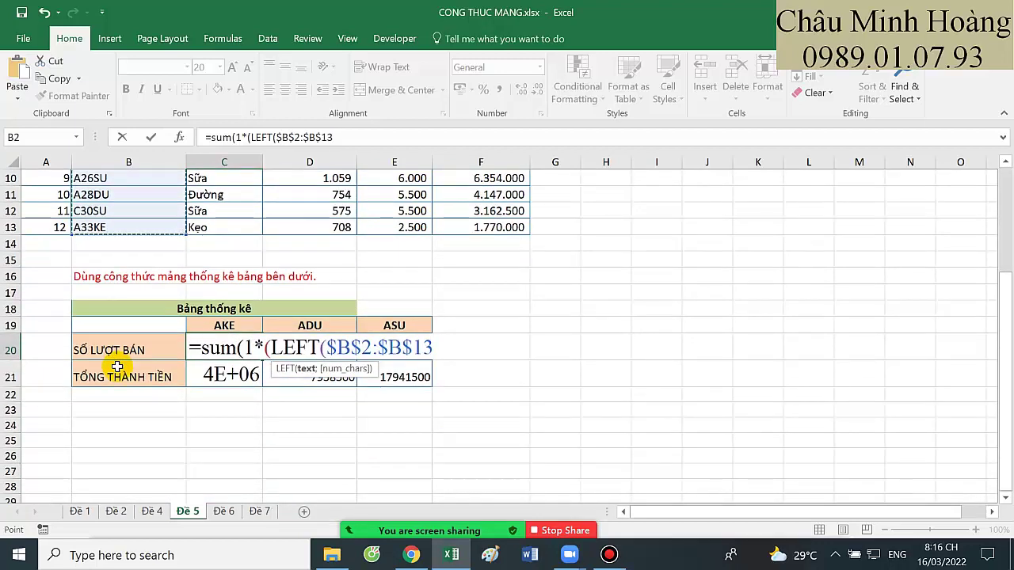
{"action": "type", "text": ";1"}
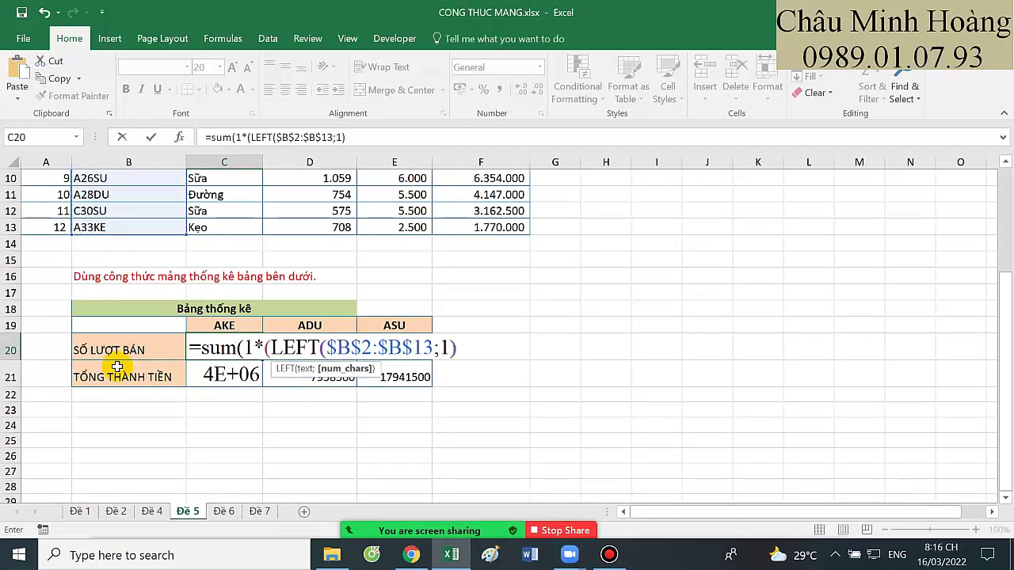
- Close LEFT in C20's formula and append &RIGHT($B$2:$B$13;2) followed by an equals sign
{"action": "type", "text": ")&RIGHT("}
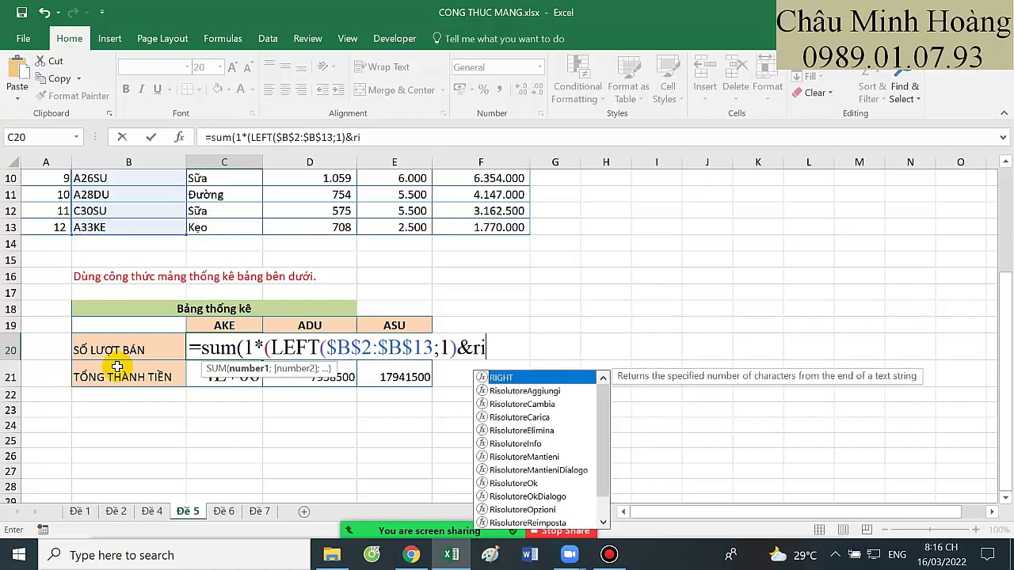
{"action": "scroll", "coordinate": [116, 366], "scroll_direction": "up", "scroll_amount": 3}
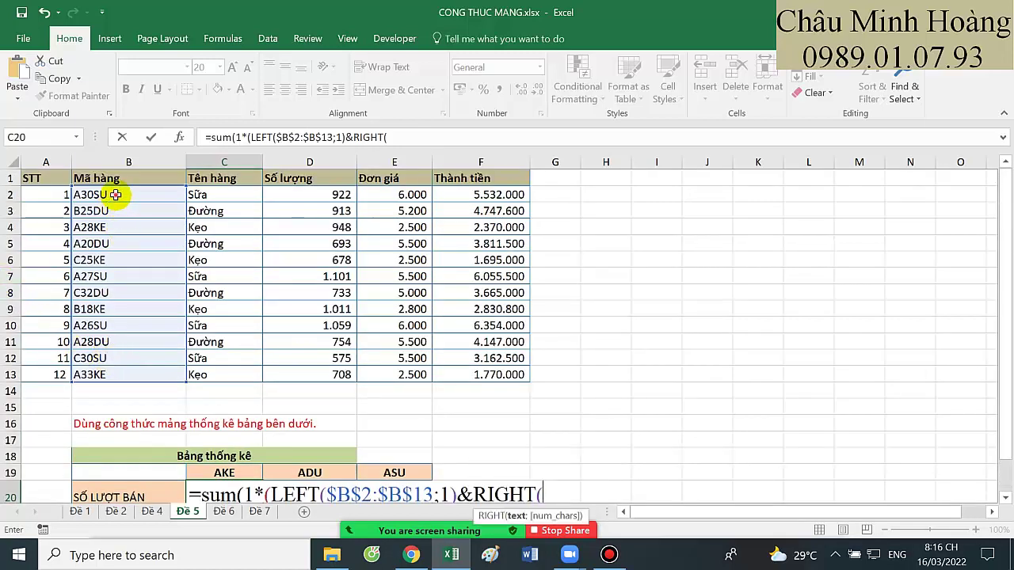
{"action": "left_click_drag", "start_coordinate": [121, 196], "coordinate": [119, 376]}
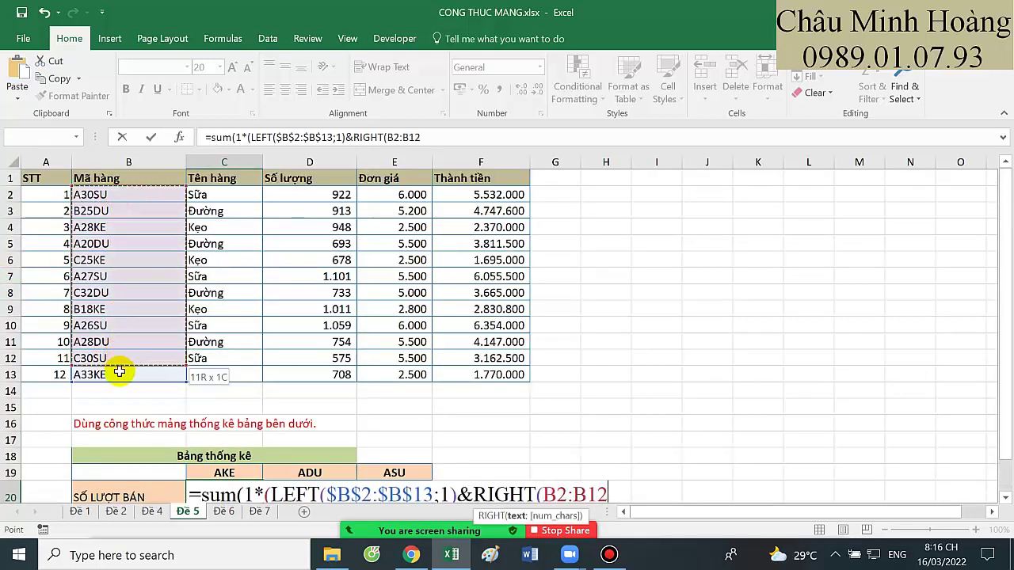
{"action": "key", "text": "F4"}
{"action": "scroll", "coordinate": [119, 361], "scroll_direction": "down", "scroll_amount": 3}
{"action": "type", "text": ";"}
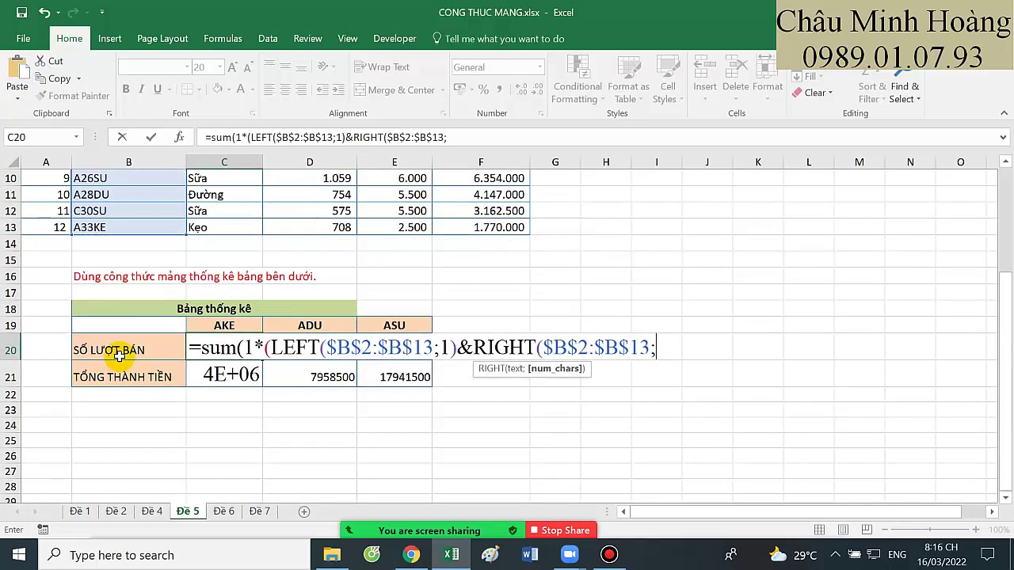
{"action": "type", "text": "2)="}
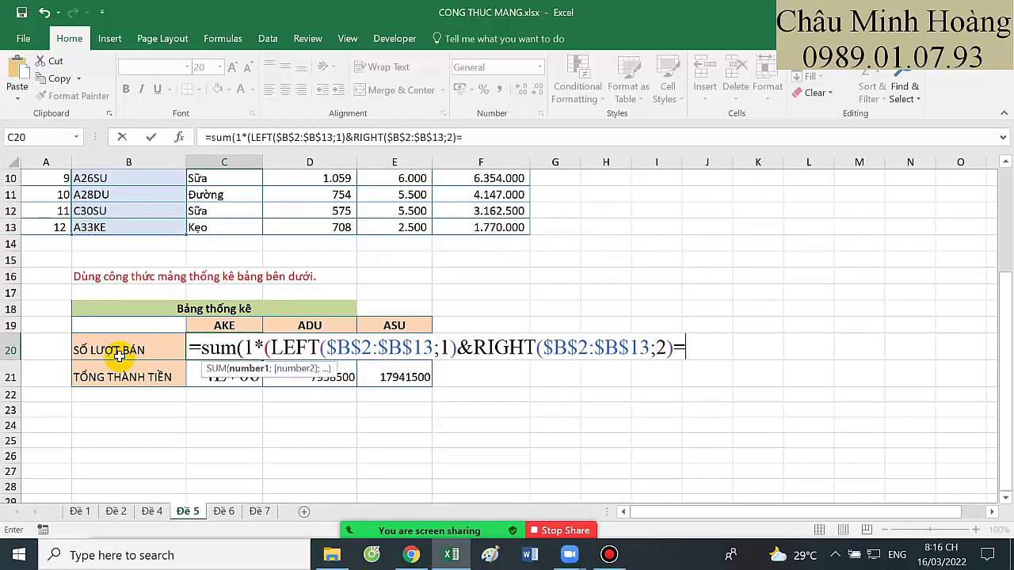
- Finish C20's formula by comparing with the AKE header C$19, close it with )) and enter it as an array formula
{"action": "left_click", "coordinate": [225, 323]}
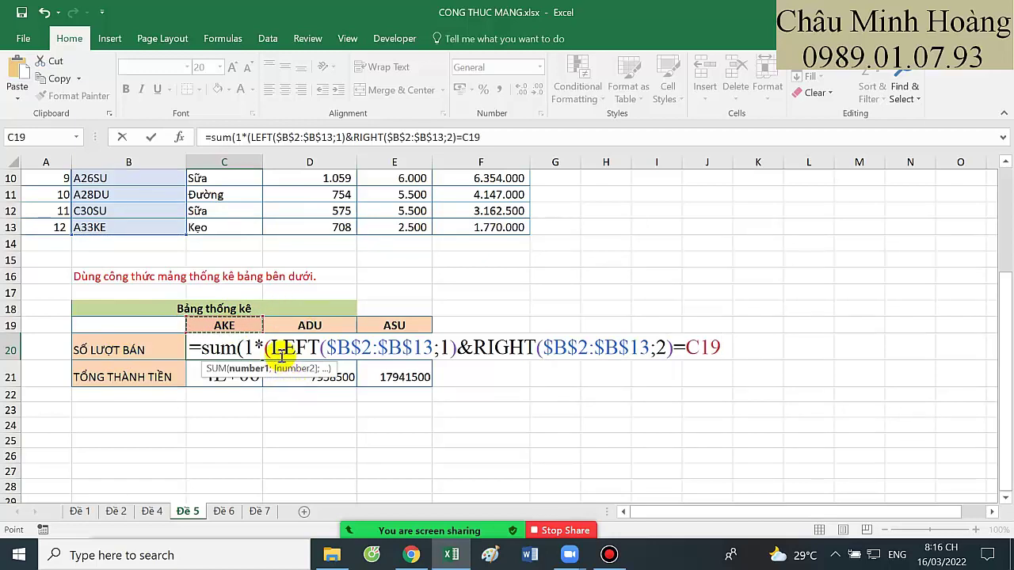
{"action": "key", "text": "F4"}
{"action": "key", "text": "F4"}
{"action": "type", "text": "))"}
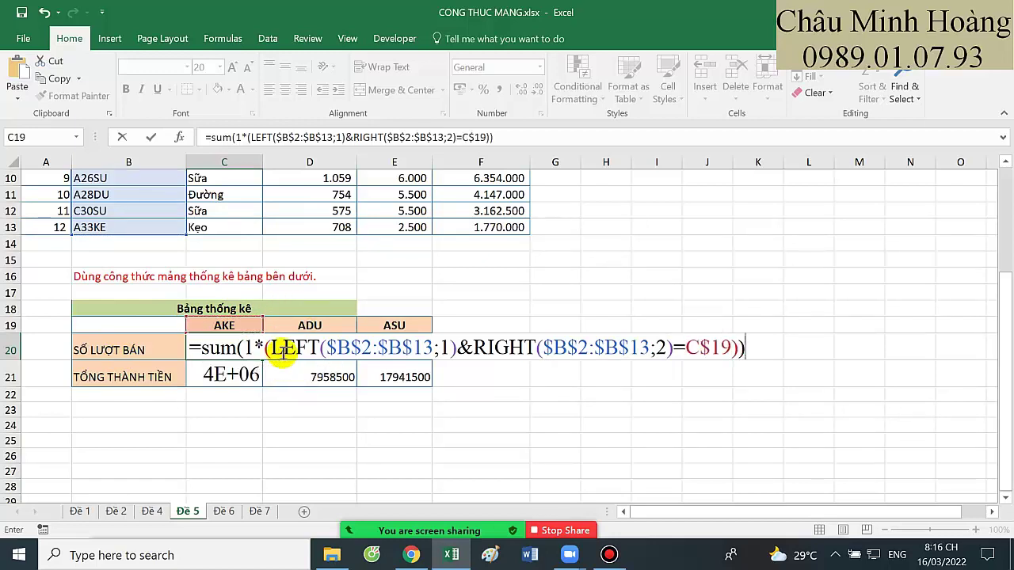
{"action": "key", "text": "ctrl+shift+Return"}
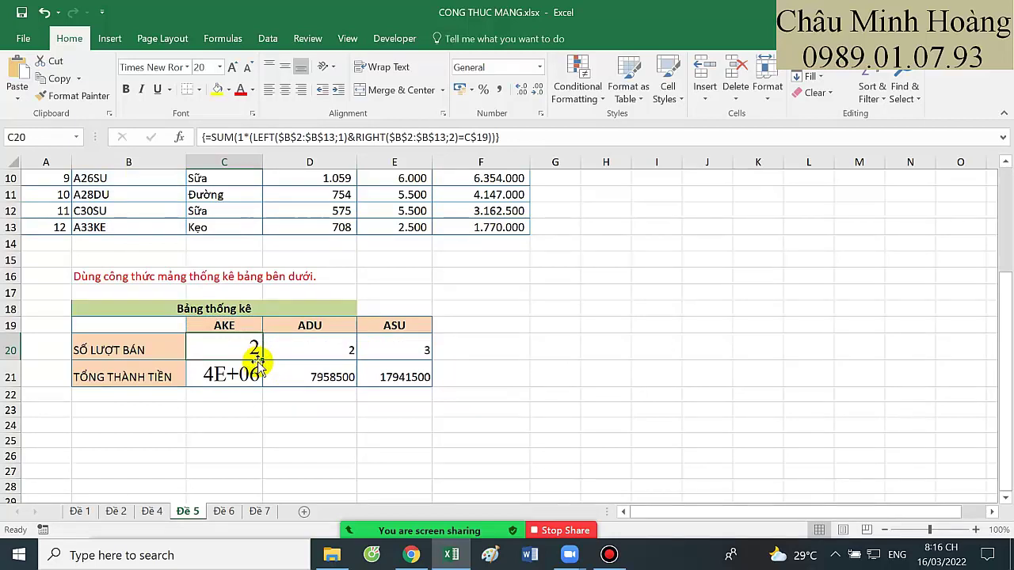
- Fill C20's formula down to C21, replace its multiplier 1 with the amounts $F$2:$F$13, and enter it as an array formula
{"action": "left_click_drag", "start_coordinate": [259, 360], "coordinate": [252, 381]}
{"action": "double_click", "coordinate": [247, 377]}
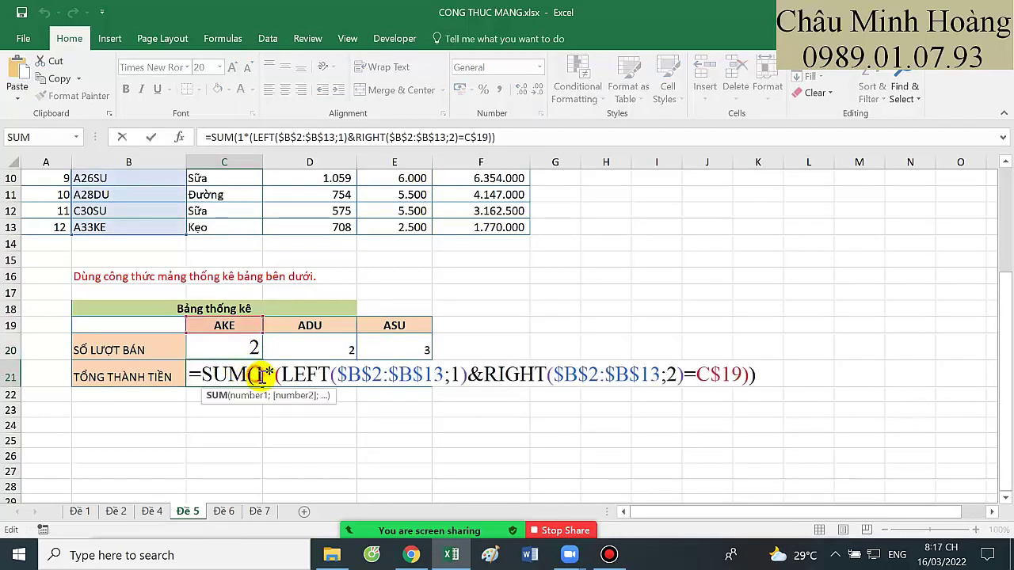
{"action": "scroll", "coordinate": [515, 294], "scroll_direction": "up", "scroll_amount": 3}
{"action": "left_click_drag", "start_coordinate": [507, 194], "coordinate": [564, 369]}
{"action": "key", "text": "F4"}
{"action": "scroll", "coordinate": [491, 342], "scroll_direction": "down", "scroll_amount": 4}
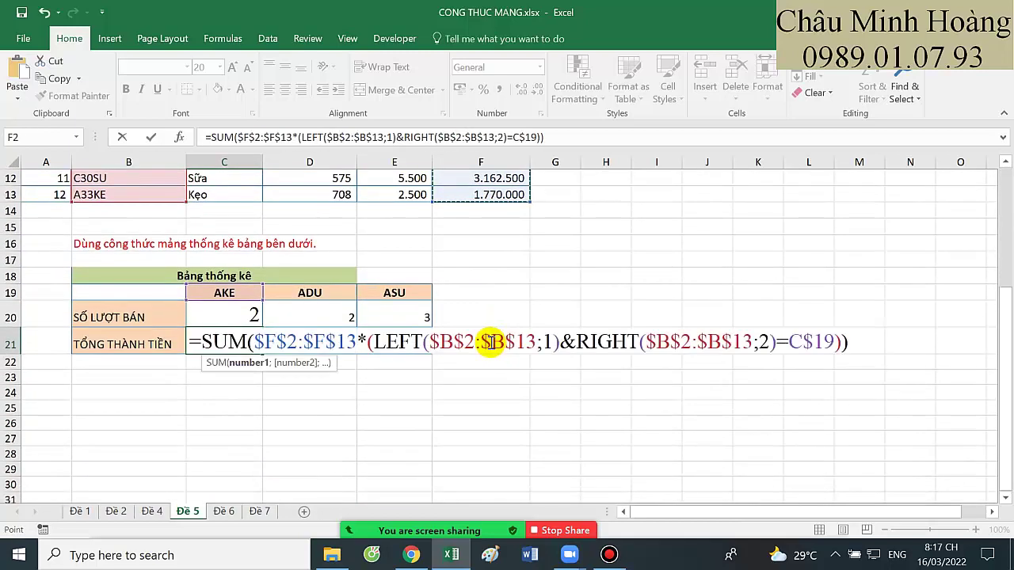
{"action": "key", "text": "ctrl+shift+Return"}
- Copy C20's formula text without its equals sign and paste it into B24 as a plain-text note
{"action": "double_click", "coordinate": [229, 310]}
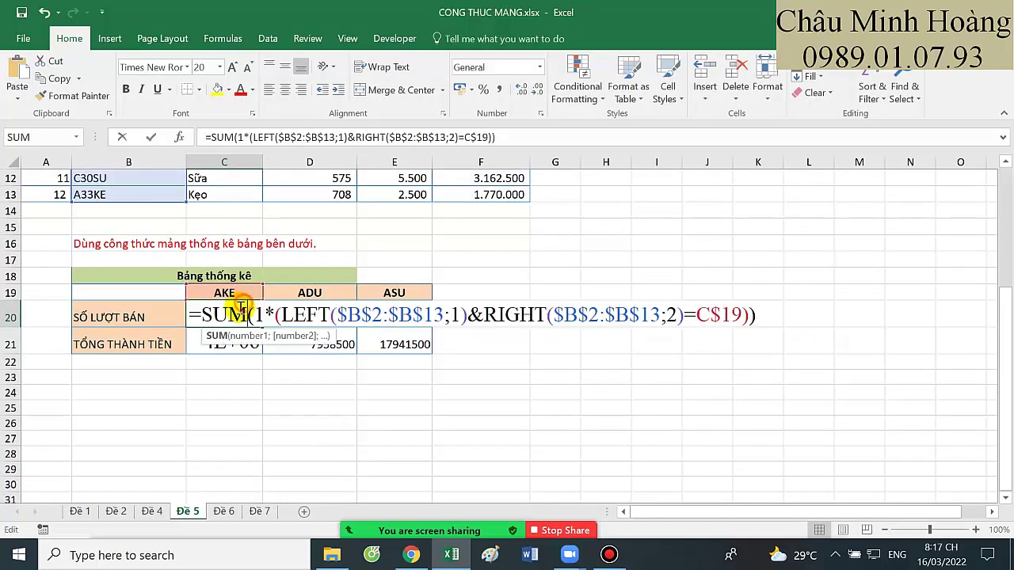
{"action": "left_click_drag", "start_coordinate": [205, 317], "coordinate": [841, 349]}
{"action": "key", "text": "ctrl+c"}
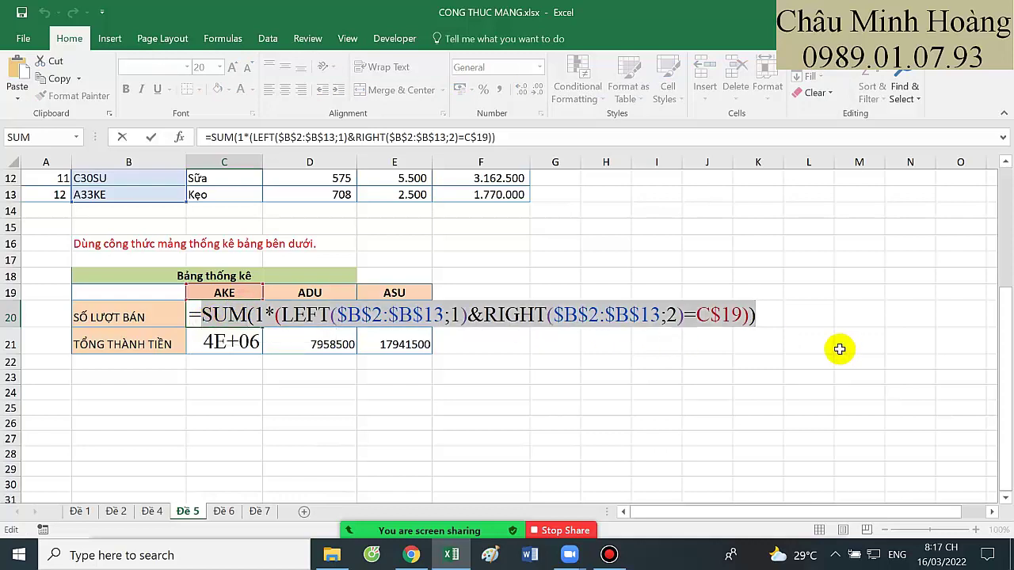
{"action": "key", "text": "Return"}
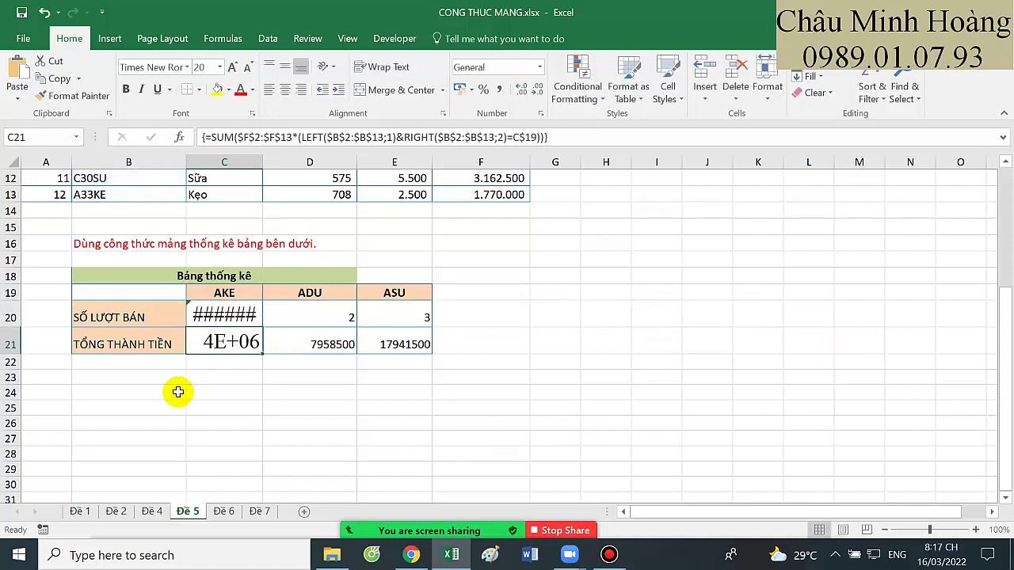
{"action": "left_click", "coordinate": [176, 391]}
{"action": "key", "text": "ctrl+v"}
- Copy C21's formula text without its equals sign and paste it into B26 as a plain-text note
{"action": "left_click", "coordinate": [231, 341]}
{"action": "double_click", "coordinate": [234, 342]}
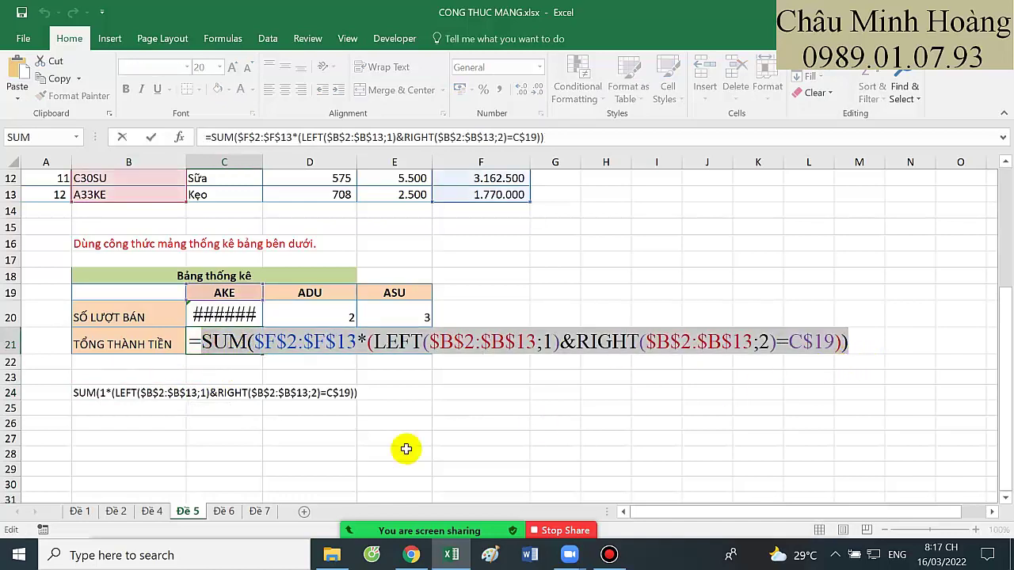
{"action": "key", "text": "Return"}
{"action": "left_click", "coordinate": [127, 420]}
{"action": "type", "text": "SUM($F$2:$F$13*(LEFT($B$2:$B$13;1)&RIGHT($B$2:$B$13;2)=C$19))"}
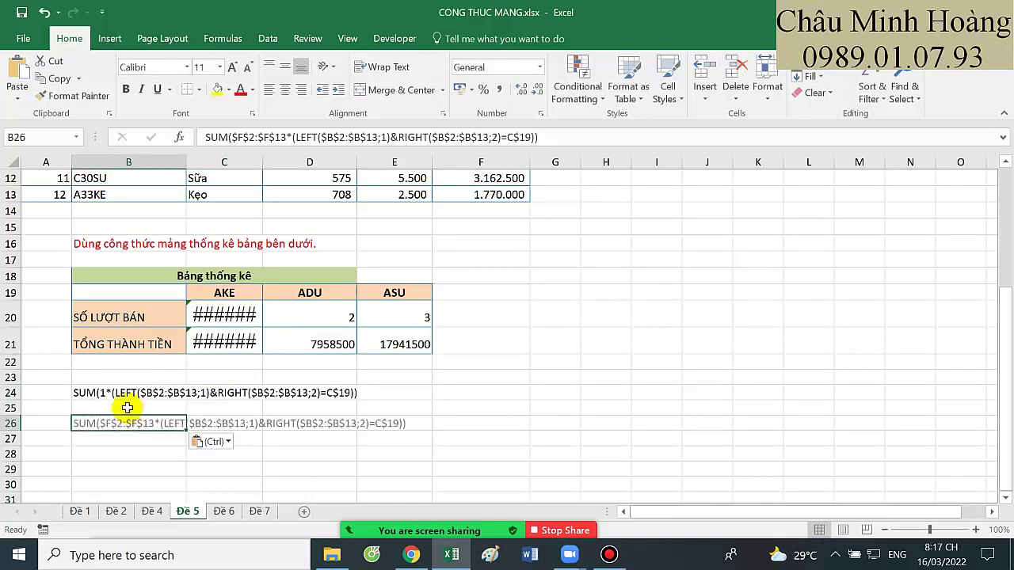
- Format the formula notes in B24:G28 in Times New Roman, size 20
{"action": "left_click_drag", "start_coordinate": [84, 392], "coordinate": [555, 455]}
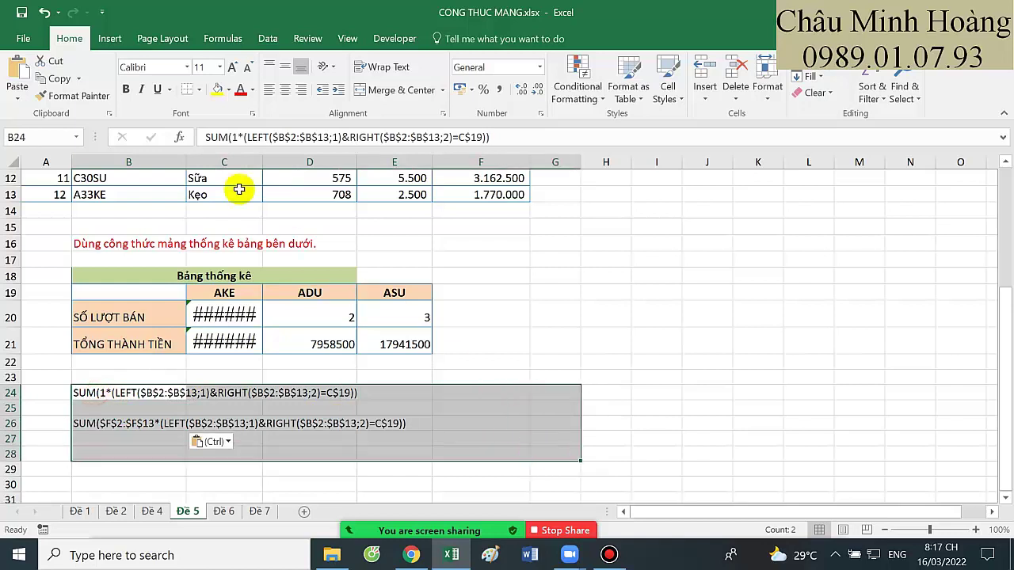
{"action": "left_click", "coordinate": [162, 67]}
{"action": "type", "text": "tim"}
{"action": "key", "text": "Return"}
{"action": "left_click", "coordinate": [202, 67]}
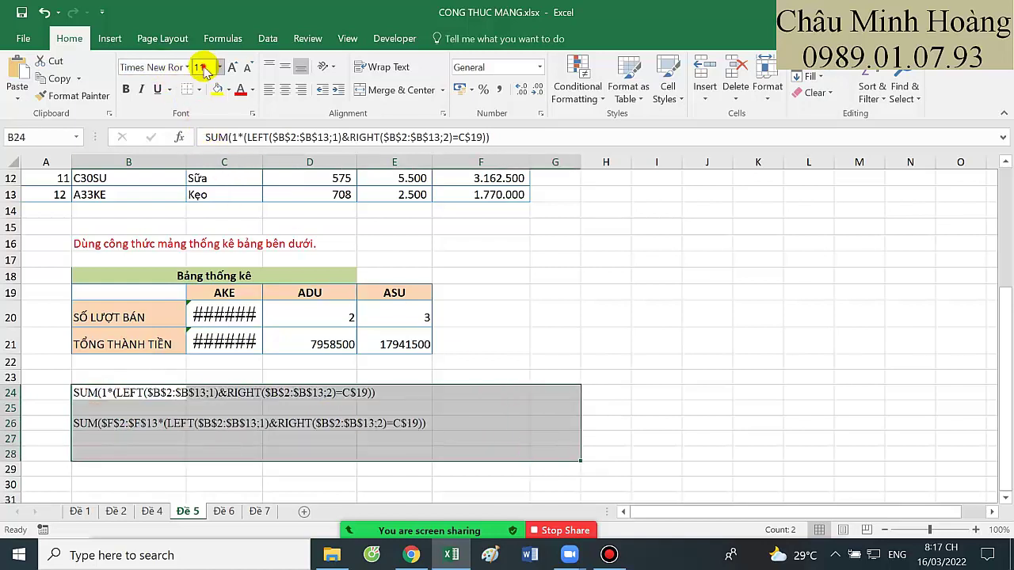
{"action": "type", "text": "20"}
{"action": "key", "text": "Return"}
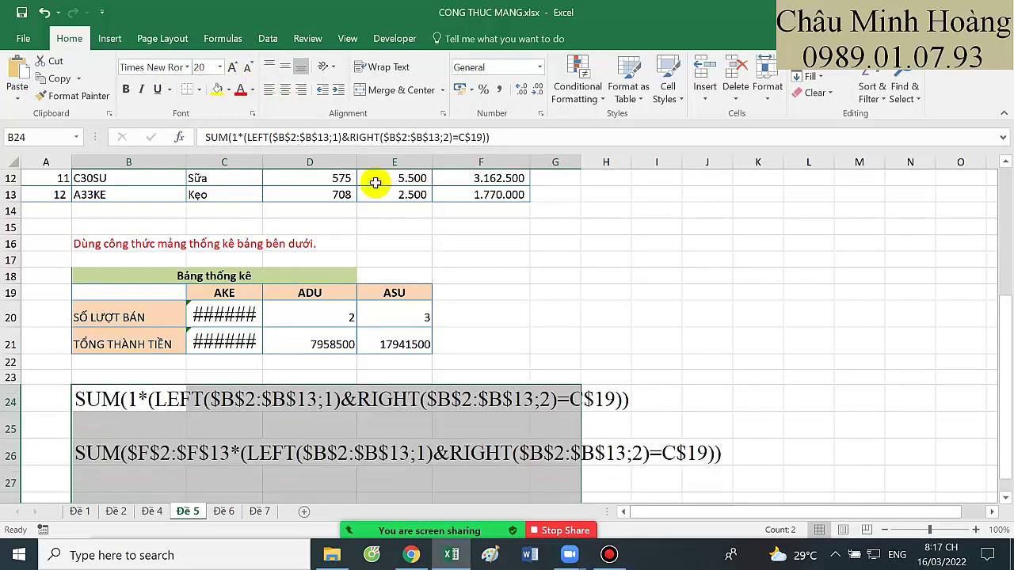
{"action": "left_click", "coordinate": [588, 374]}
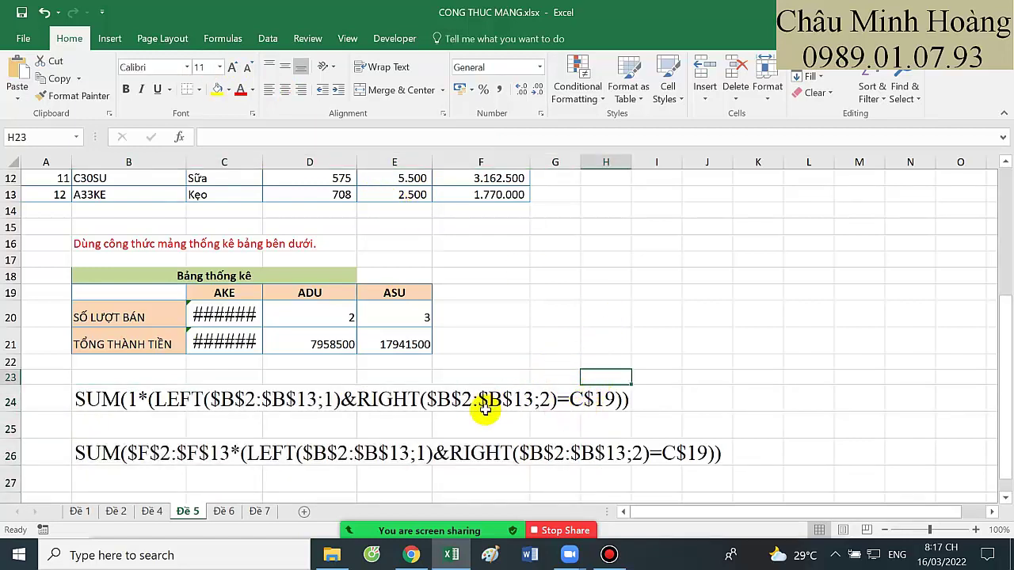
{"action": "left_click", "coordinate": [609, 559]}
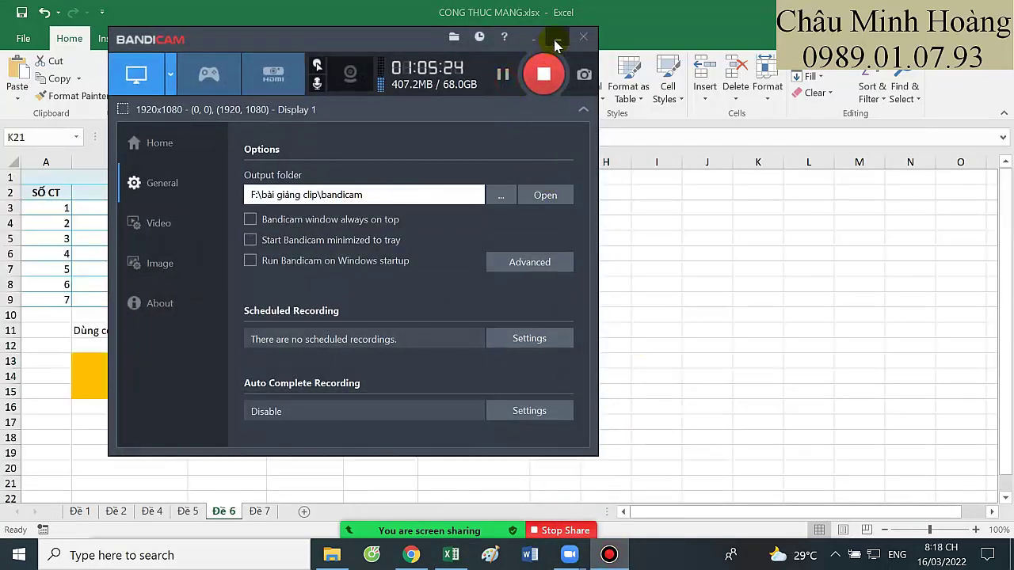
{"action": "left_click", "coordinate": [558, 38]}
{"action": "left_click", "coordinate": [406, 452]}
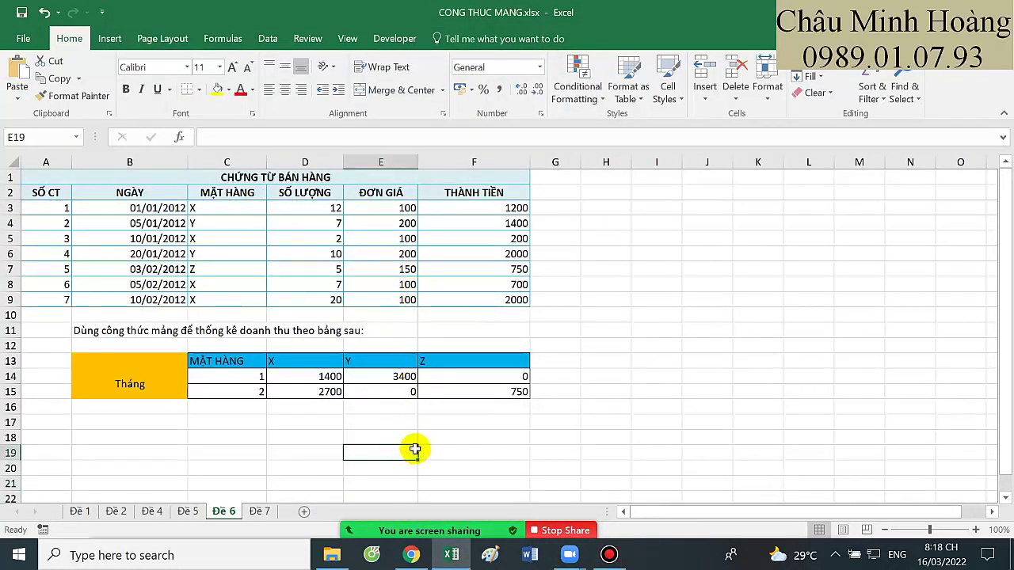
- On sheet Đề 6, set D14's font size to 28 and start its formula anew with =SUM($F$3:$F$9*((
{"action": "left_click", "coordinate": [281, 376]}
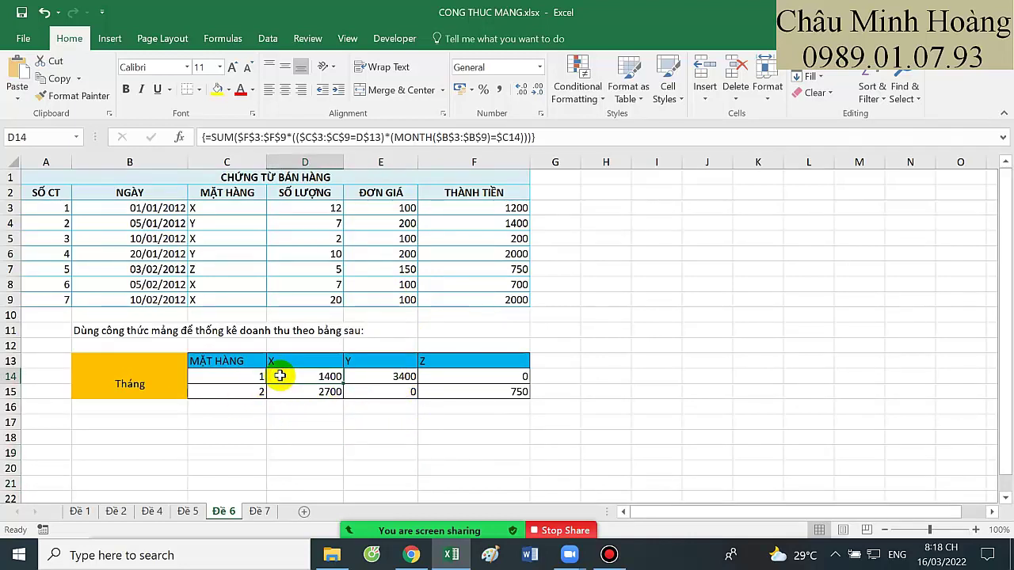
{"action": "left_click", "coordinate": [220, 66]}
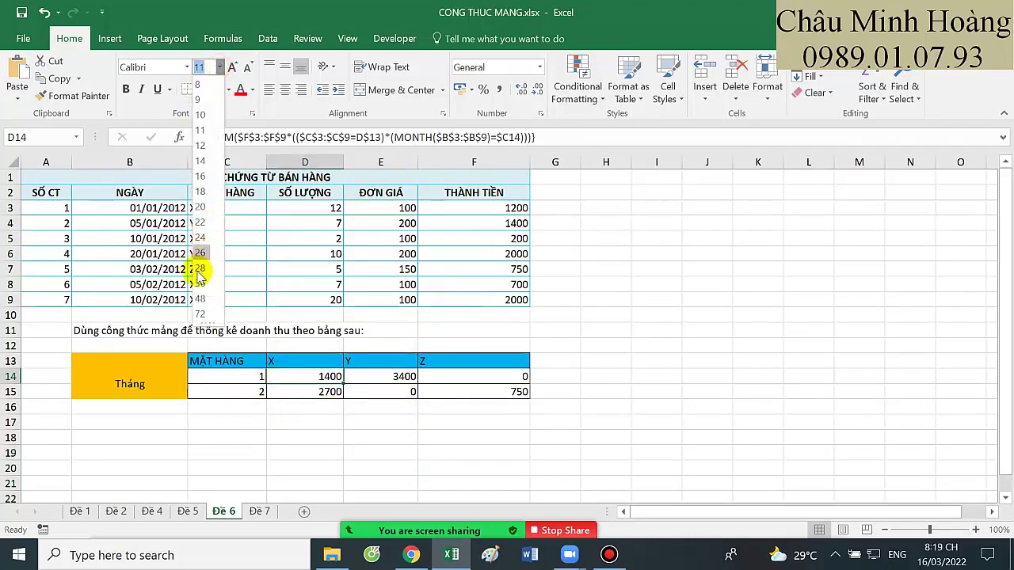
{"action": "left_click", "coordinate": [200, 269]}
{"action": "type", "text": "=sum("}
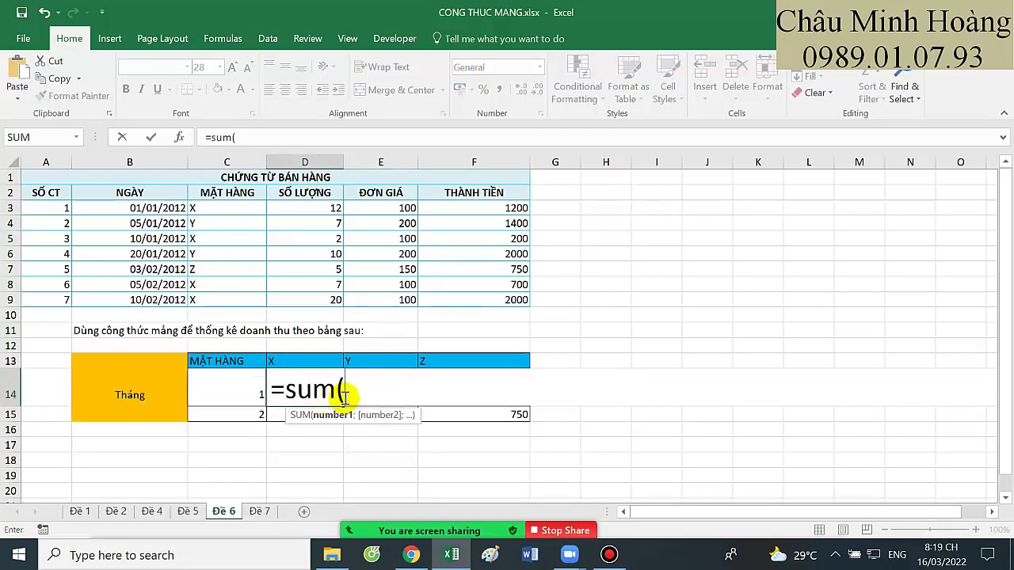
{"action": "left_click_drag", "start_coordinate": [511, 209], "coordinate": [506, 294]}
{"action": "key", "text": "F4"}
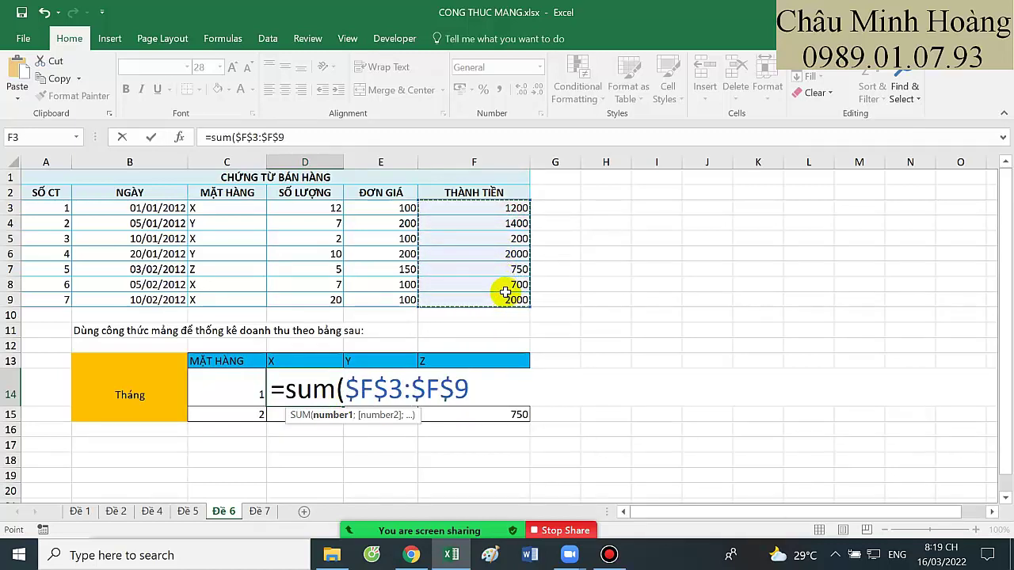
{"action": "type", "text": "*("}
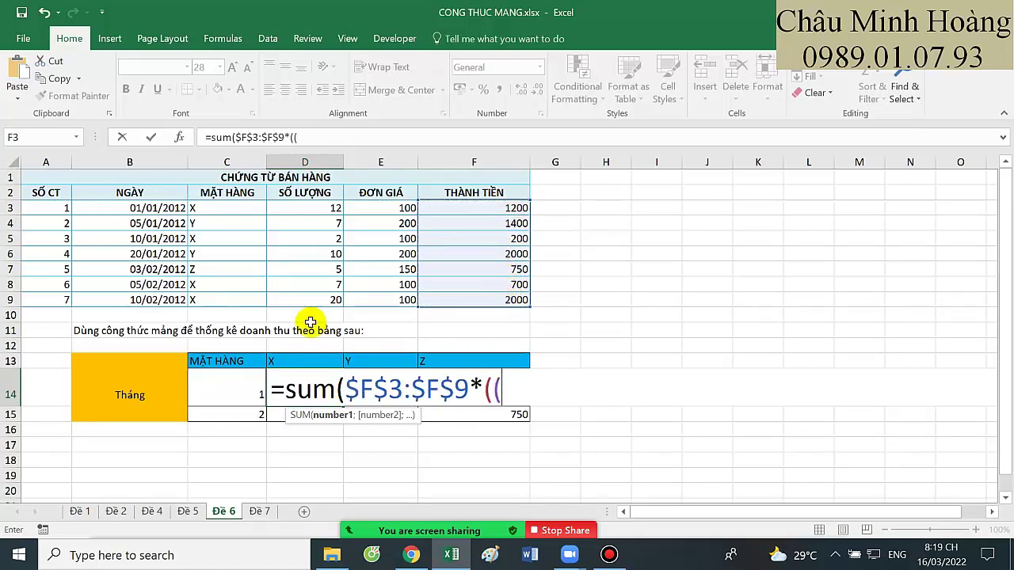
{"action": "type", "text": "("}
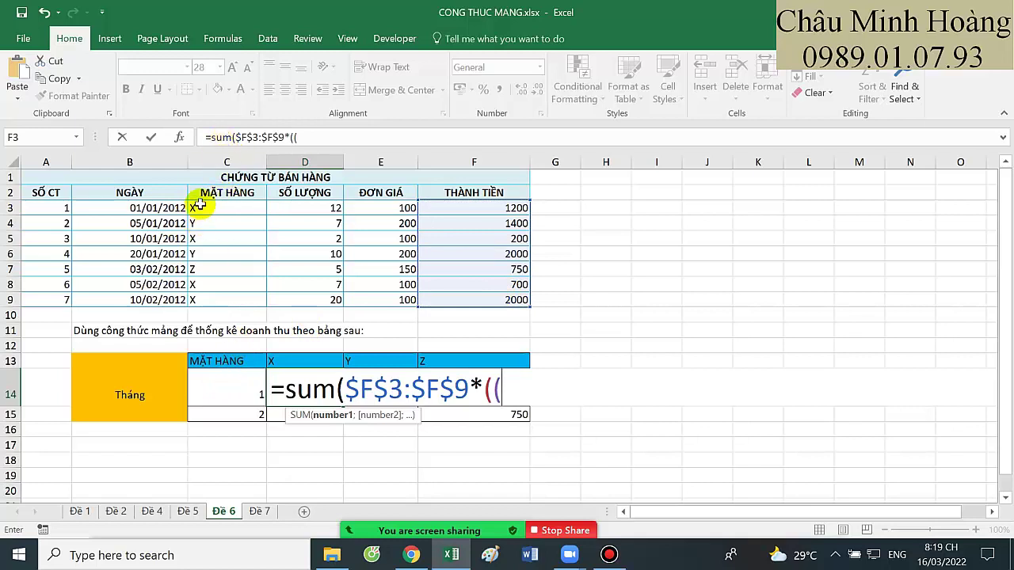
- Add the product condition $C$3:$C$9=D$13 to D14's formula, locking only the row of the X header reference
{"action": "left_click_drag", "start_coordinate": [203, 207], "coordinate": [208, 295]}
{"action": "key", "text": "F4"}
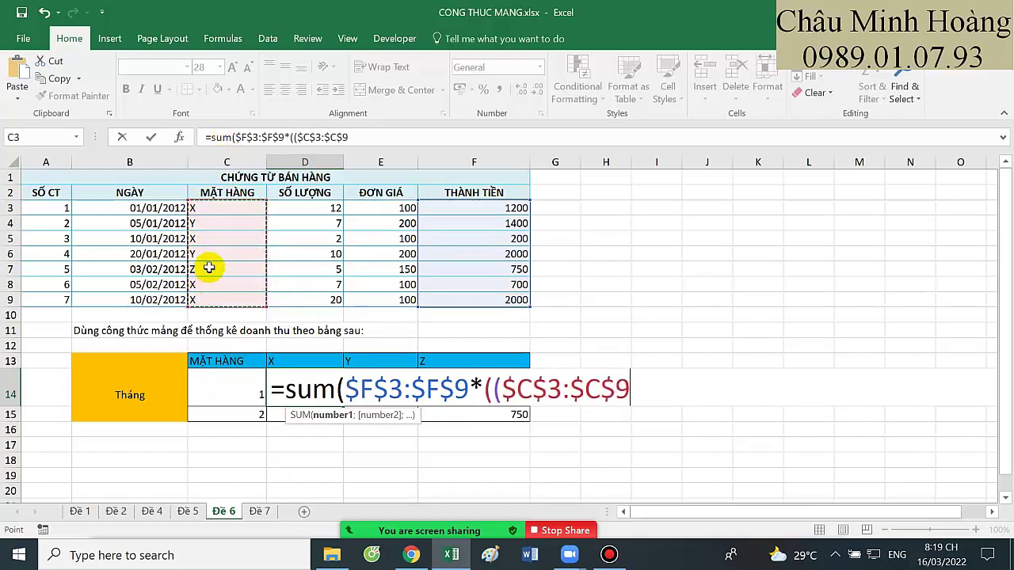
{"action": "type", "text": "="}
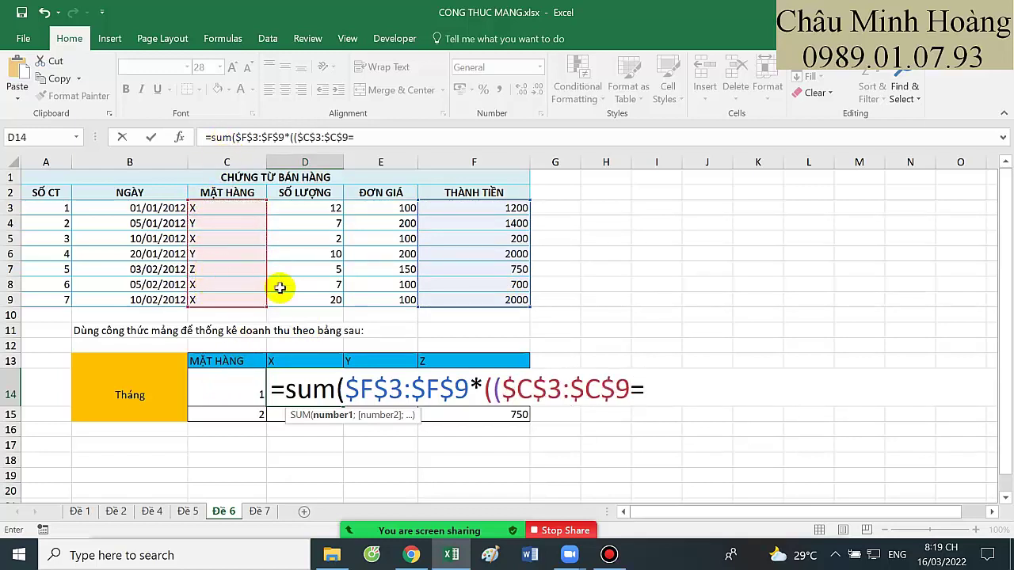
{"action": "left_click", "coordinate": [315, 364]}
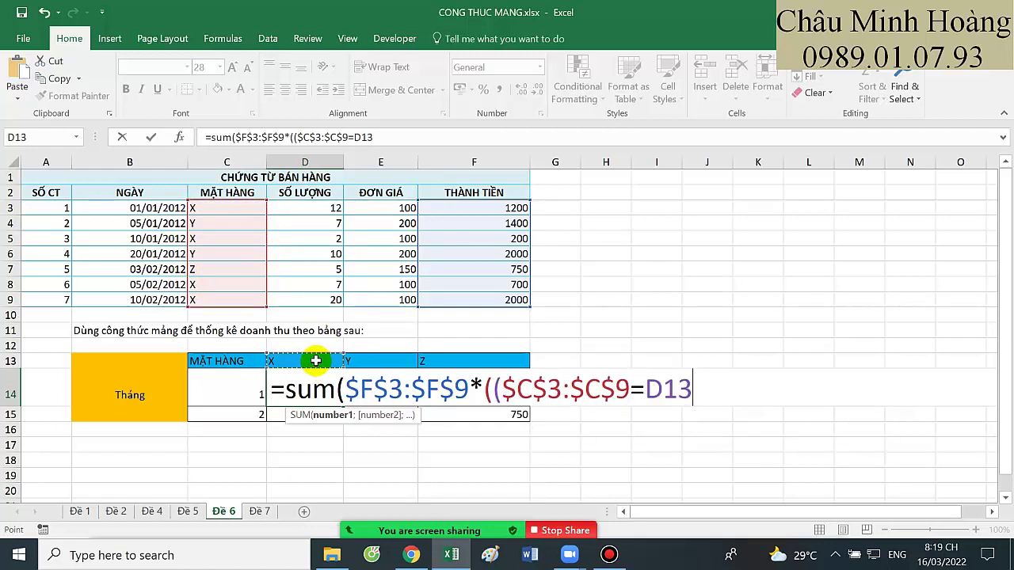
{"action": "key", "text": "F4"}
{"action": "key", "text": "F4"}
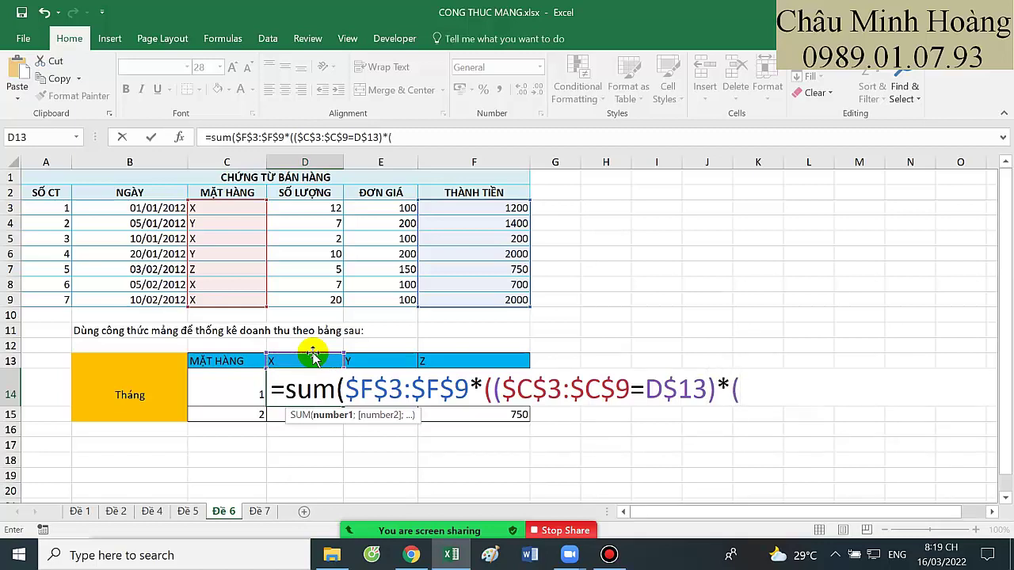
- Extend D14's formula after )*( with MONTH($B$3:$B$9) followed by an equals sign
{"action": "type", "text": "mon"}
{"action": "key", "text": "Tab"}
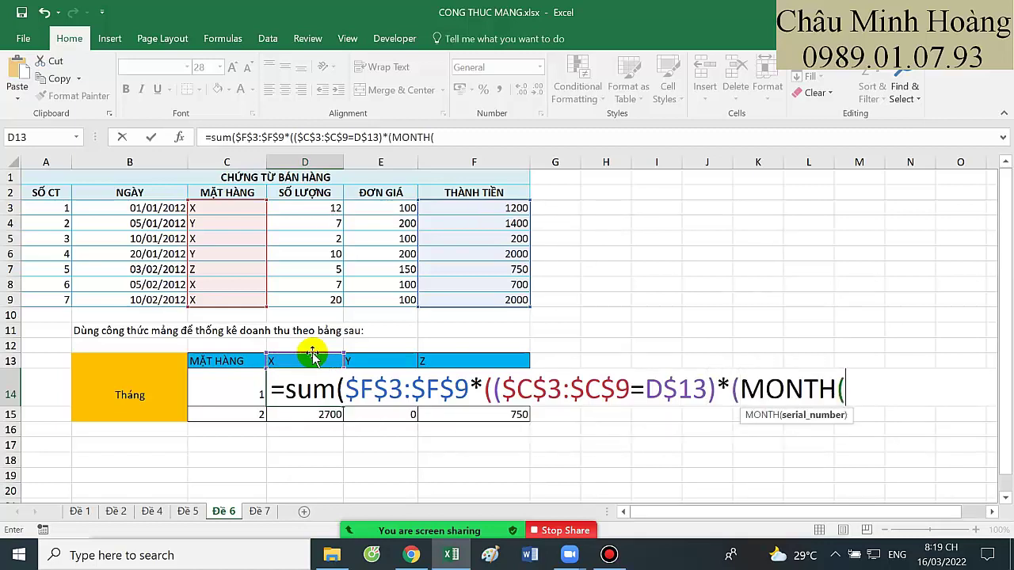
{"action": "left_click_drag", "start_coordinate": [168, 207], "coordinate": [170, 309]}
{"action": "key", "text": "F4"}
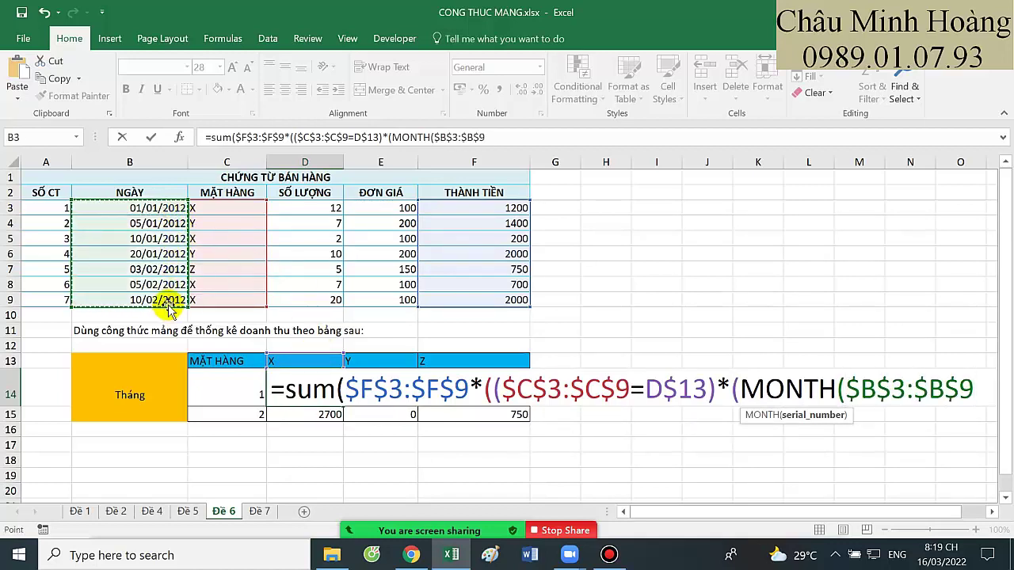
{"action": "type", "text": ")="}
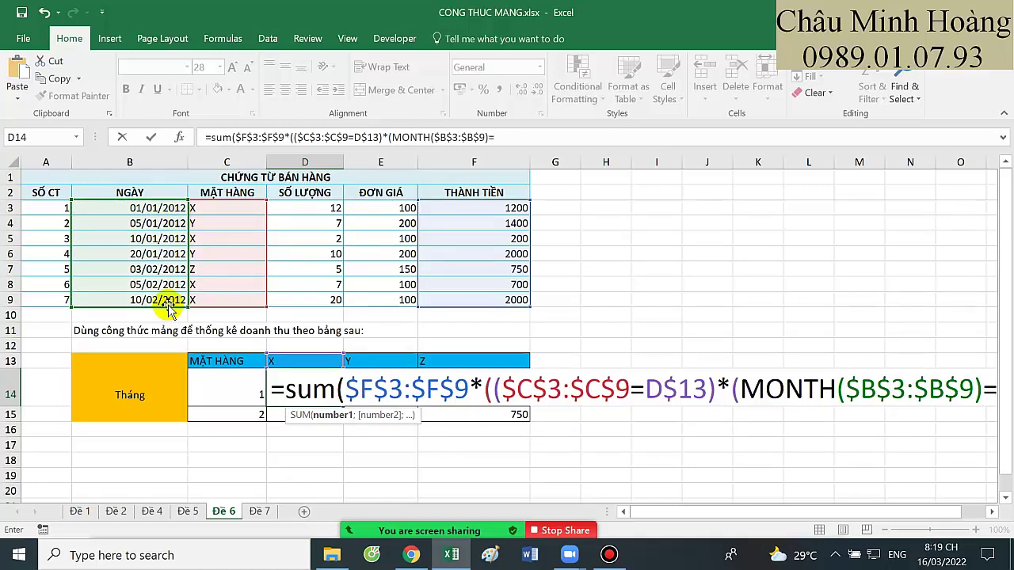
- Compare the month with $C14, close D14's formula with ))) and enter it as an array formula
{"action": "left_click", "coordinate": [219, 381]}
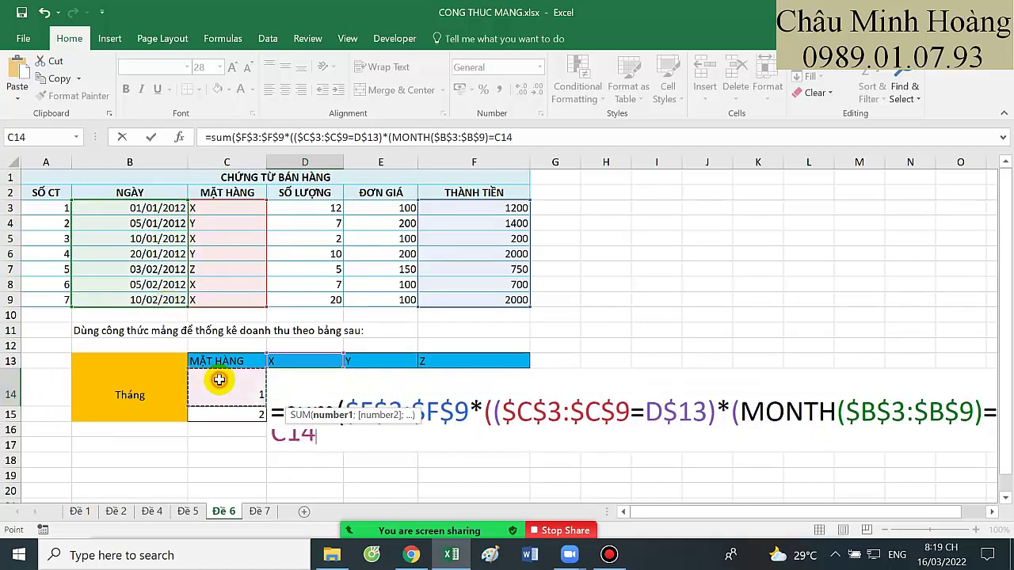
{"action": "key", "text": "F4"}
{"action": "key", "text": "F4"}
{"action": "key", "text": "F4"}
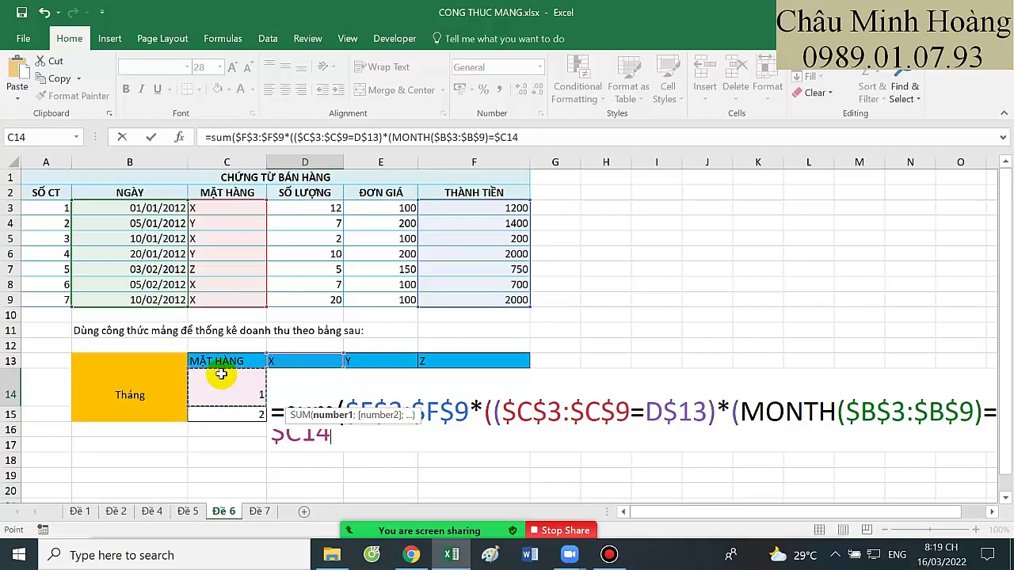
{"action": "type", "text": "))"}
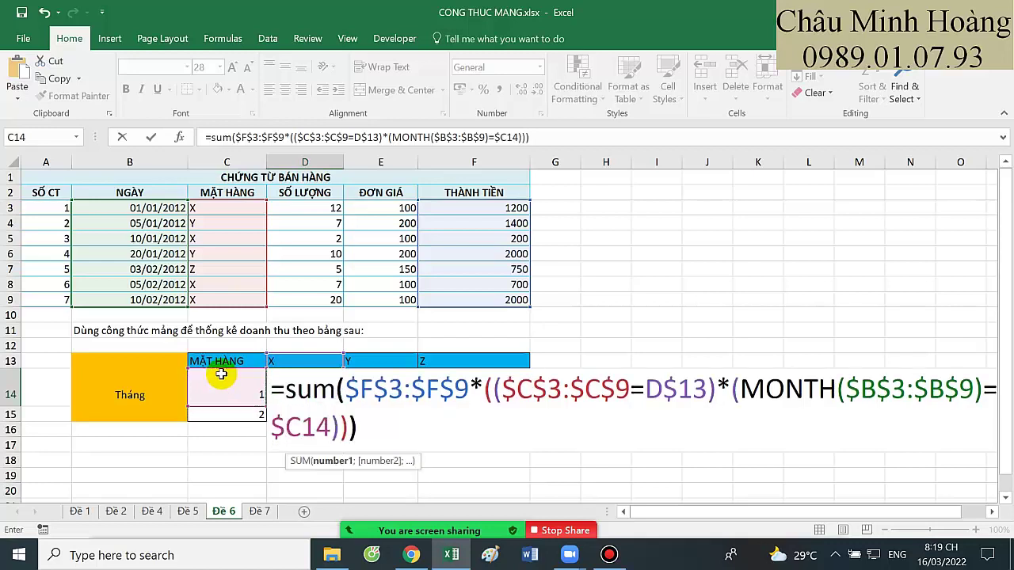
{"action": "key", "text": "ctrl+shift+Return"}
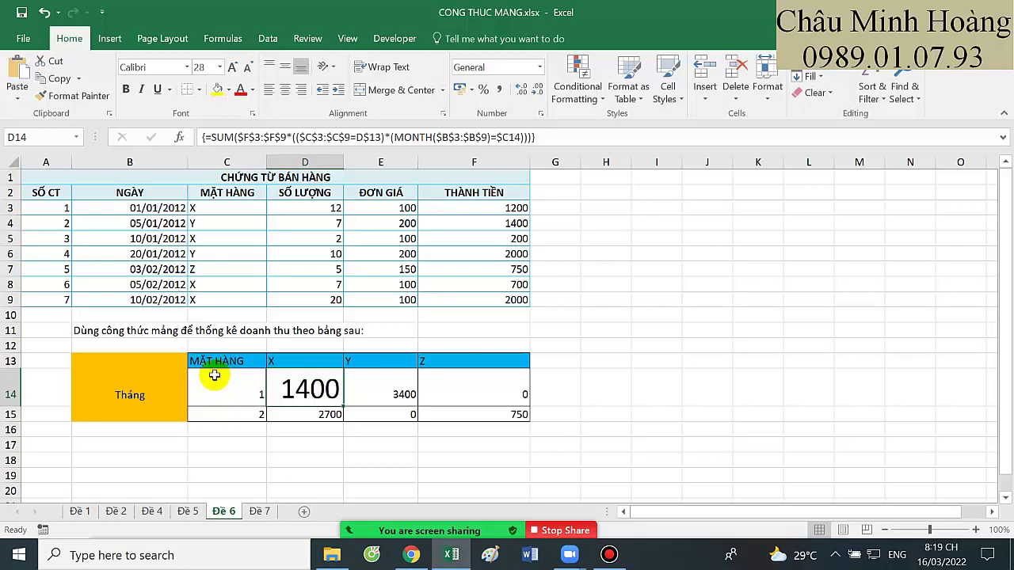
- On sheet Đề 7, format C24 in the sales quantity summary table in Times New Roman, size 20
{"action": "left_click", "coordinate": [261, 512]}
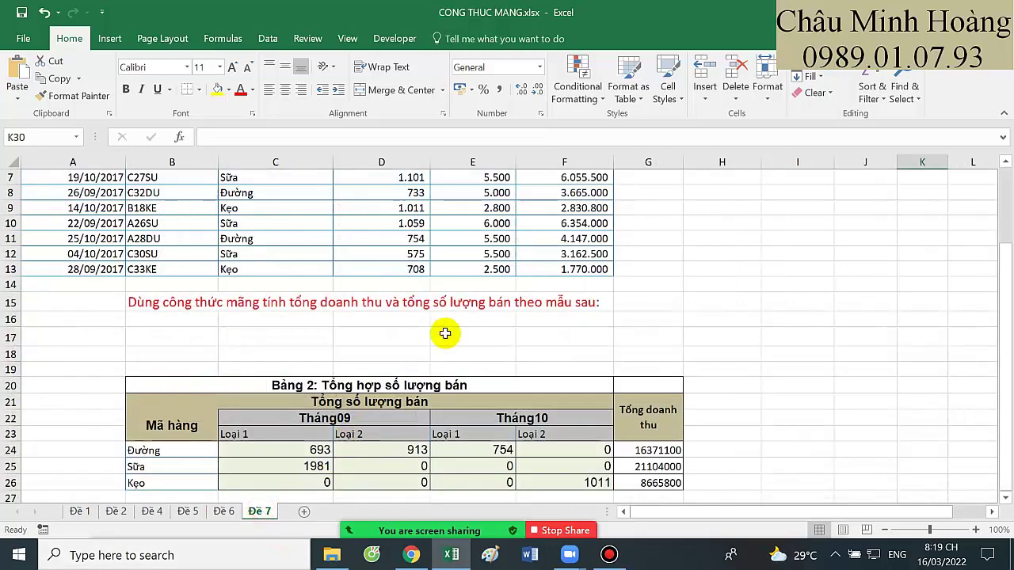
{"action": "scroll", "coordinate": [465, 317], "scroll_direction": "down", "scroll_amount": 3}
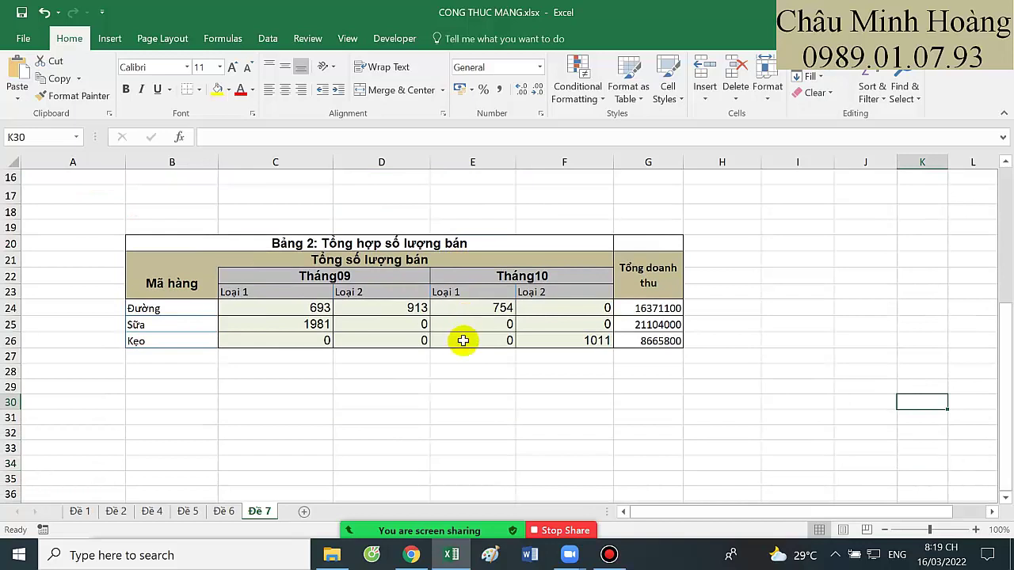
{"action": "left_click", "coordinate": [307, 313]}
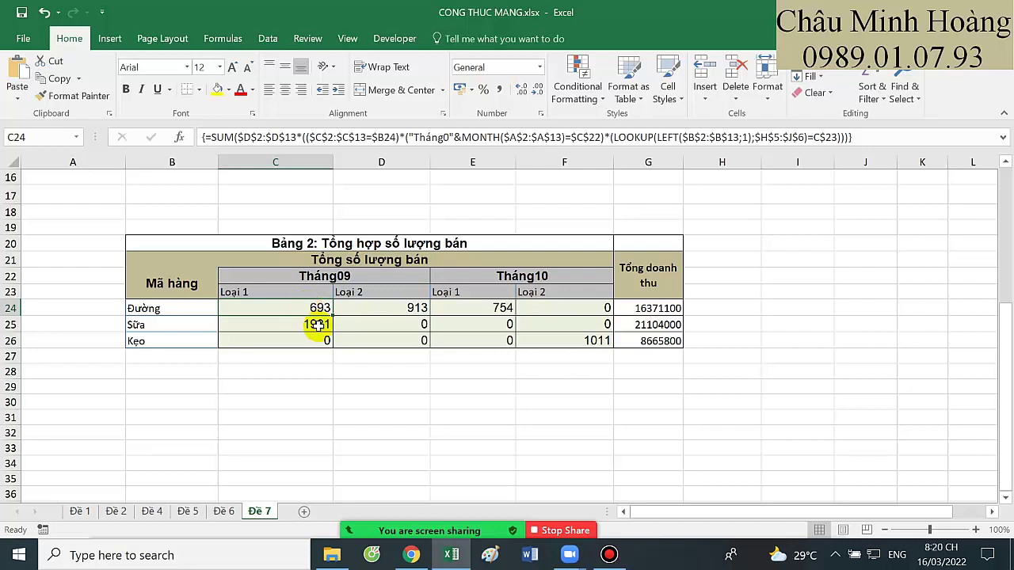
{"action": "scroll", "coordinate": [402, 434], "scroll_direction": "up", "scroll_amount": 2}
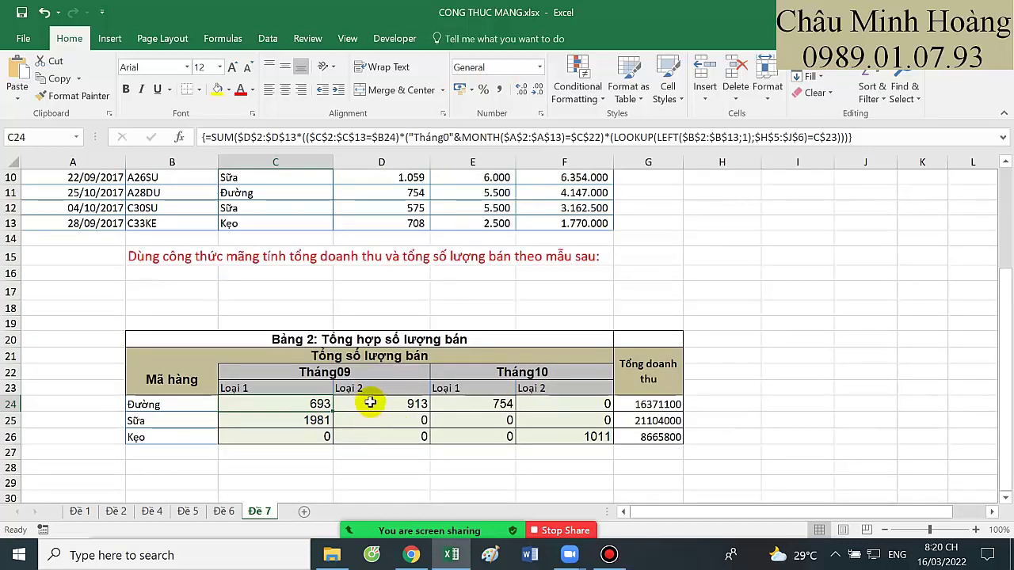
{"action": "left_click", "coordinate": [171, 67]}
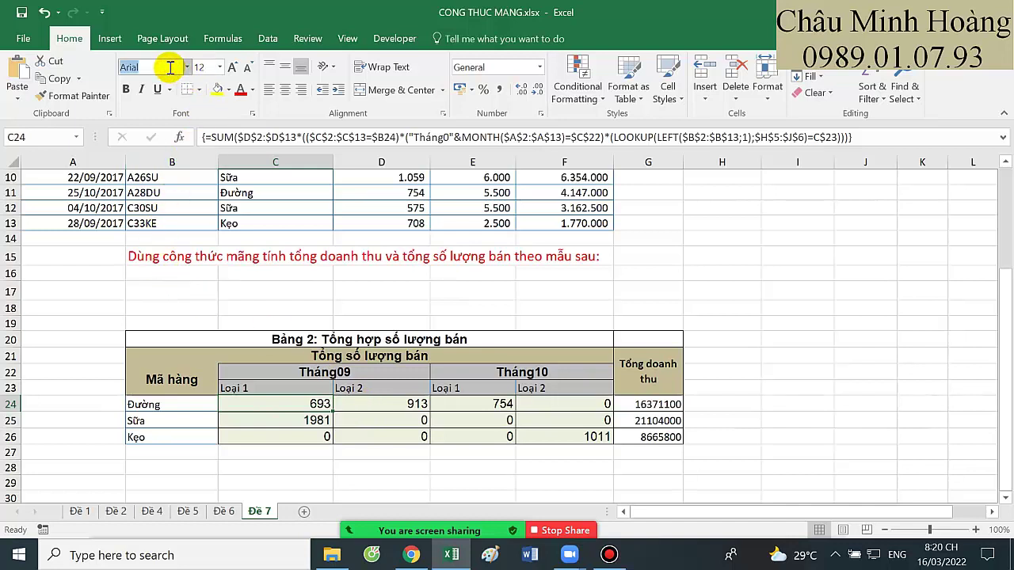
{"action": "type", "text": "Times New Roman"}
{"action": "key", "text": "Return"}
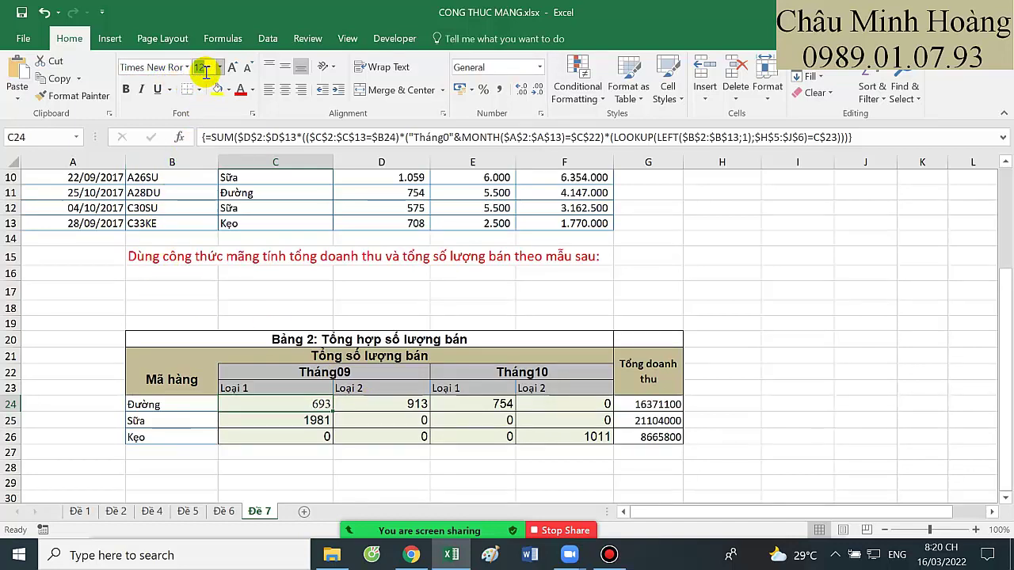
{"action": "left_click", "coordinate": [204, 68]}
{"action": "type", "text": "20"}
{"action": "key", "text": "Return"}
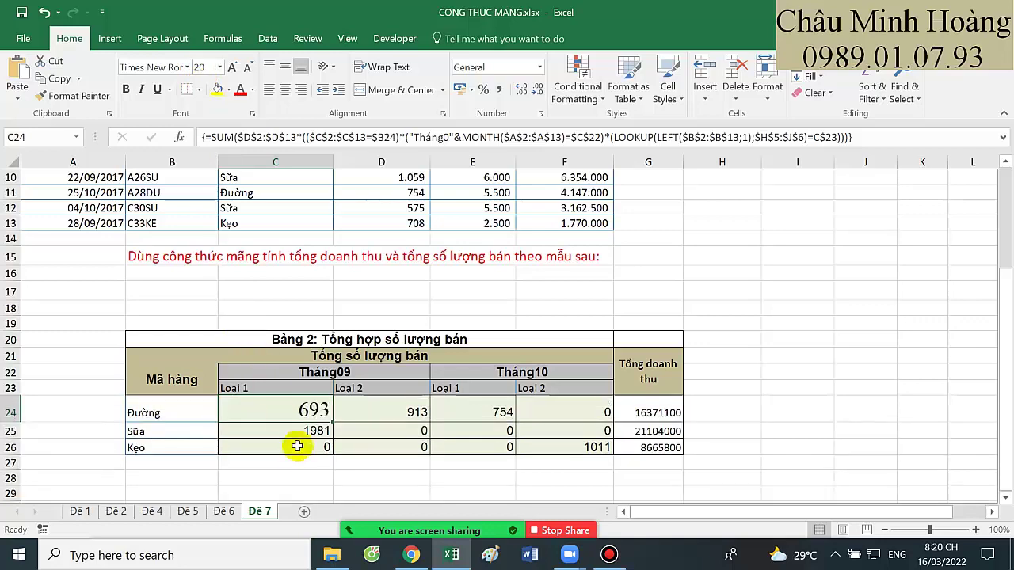
- Replace C24's formula with a new SUM starting from the locked quantities $D$2:$D$13 followed by *((
{"action": "type", "text": "="}
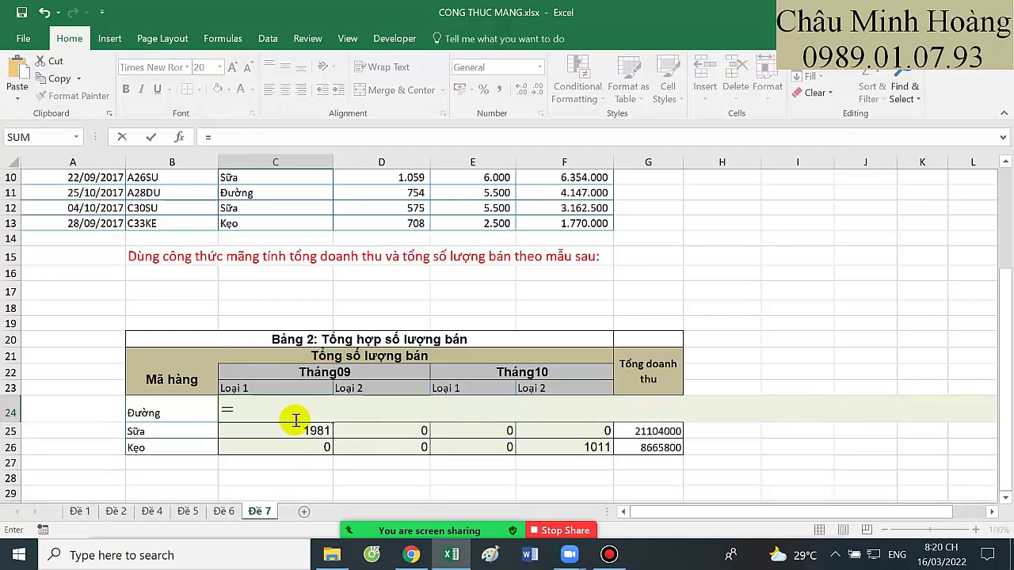
{"action": "type", "text": "sum("}
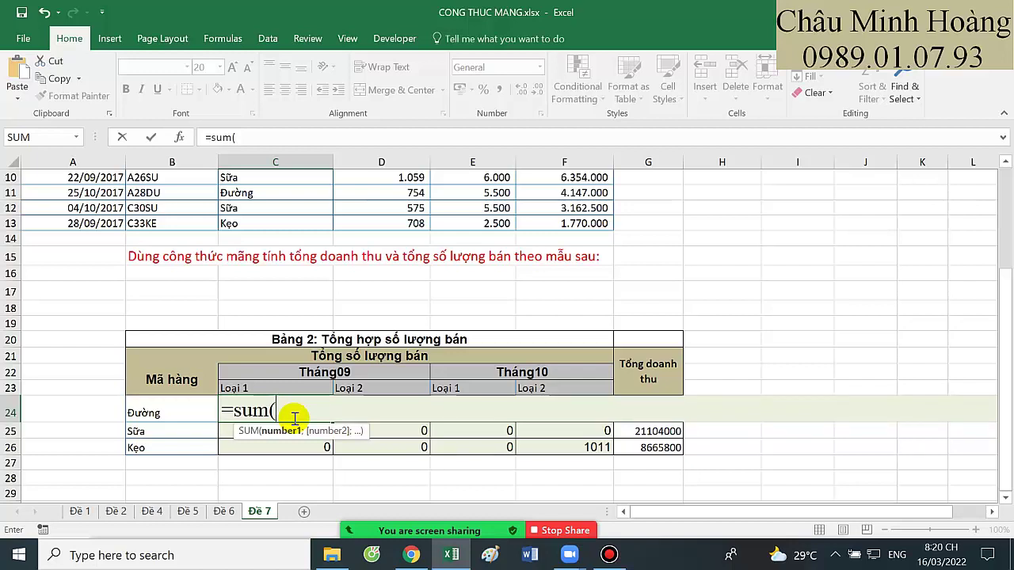
{"action": "scroll", "coordinate": [484, 281], "scroll_direction": "up", "scroll_amount": 3}
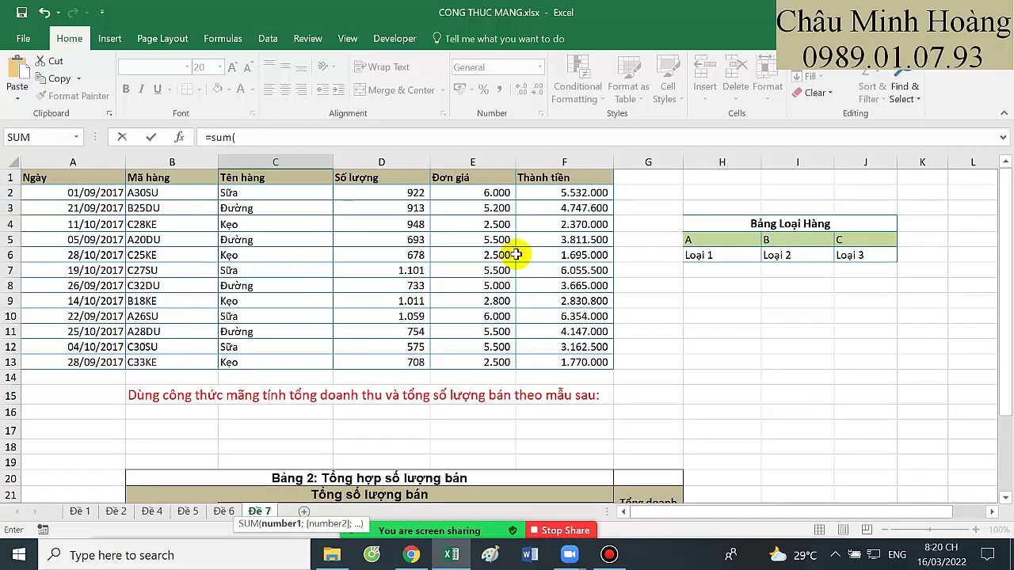
{"action": "left_click_drag", "start_coordinate": [391, 198], "coordinate": [393, 362]}
{"action": "key", "text": "F4"}
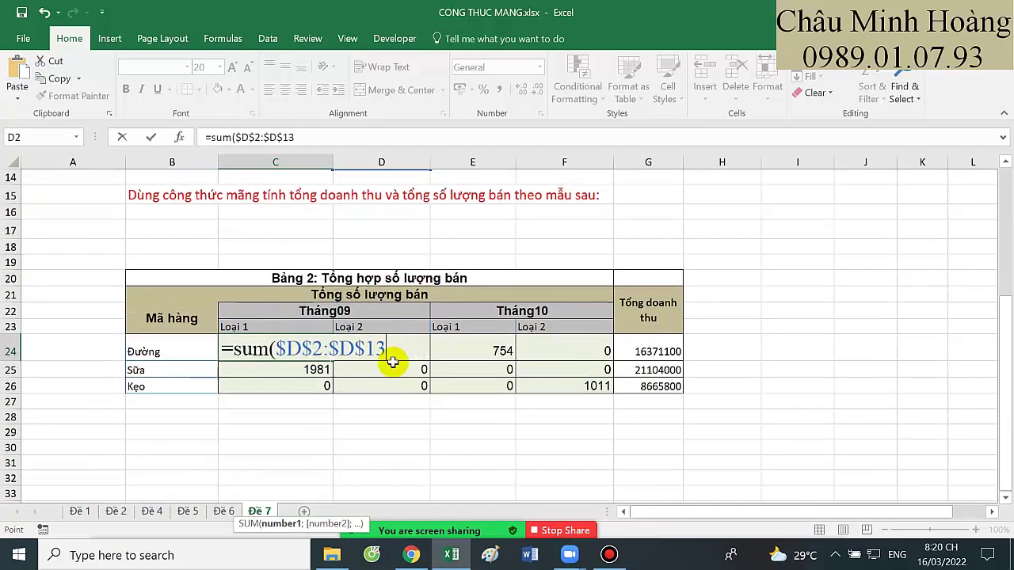
{"action": "type", "text": "*(("}
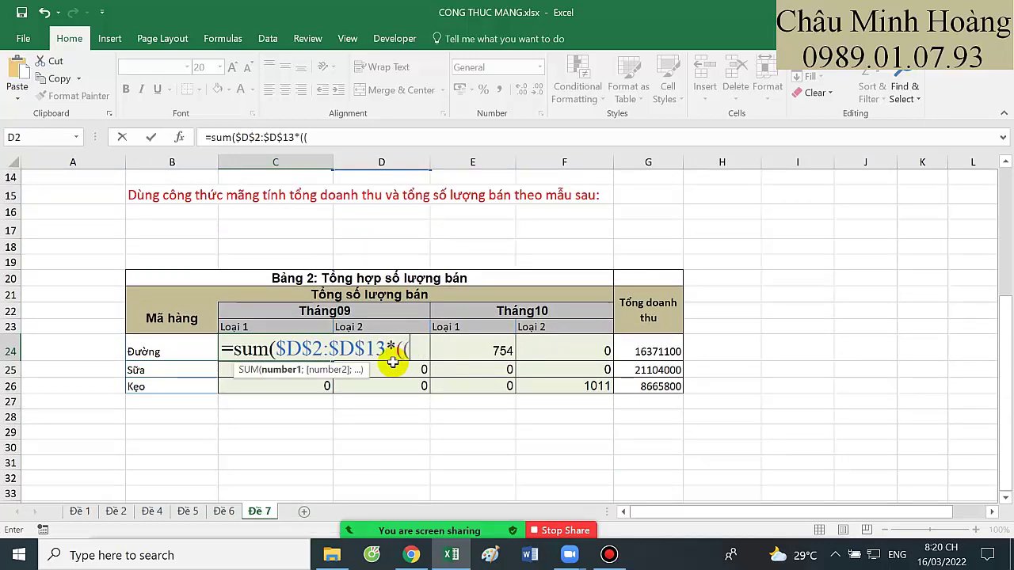
- Add the product condition $C$2:$C$13=$B24 to C24's formula, close it with ))) and enter it as an array formula
{"action": "scroll", "coordinate": [210, 349], "scroll_direction": "up", "scroll_amount": 5}
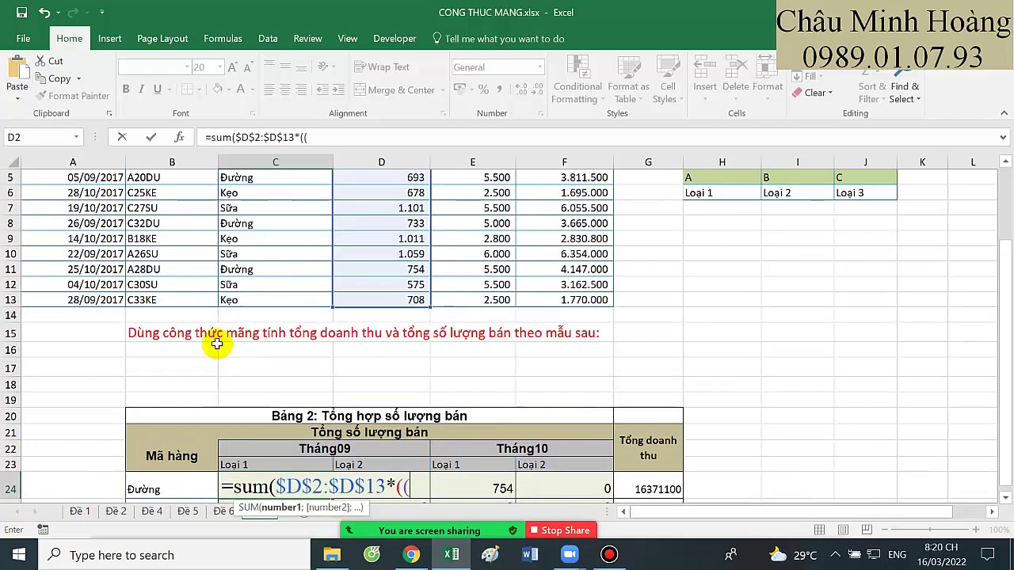
{"action": "left_click_drag", "start_coordinate": [252, 188], "coordinate": [246, 362]}
{"action": "key", "text": "F4"}
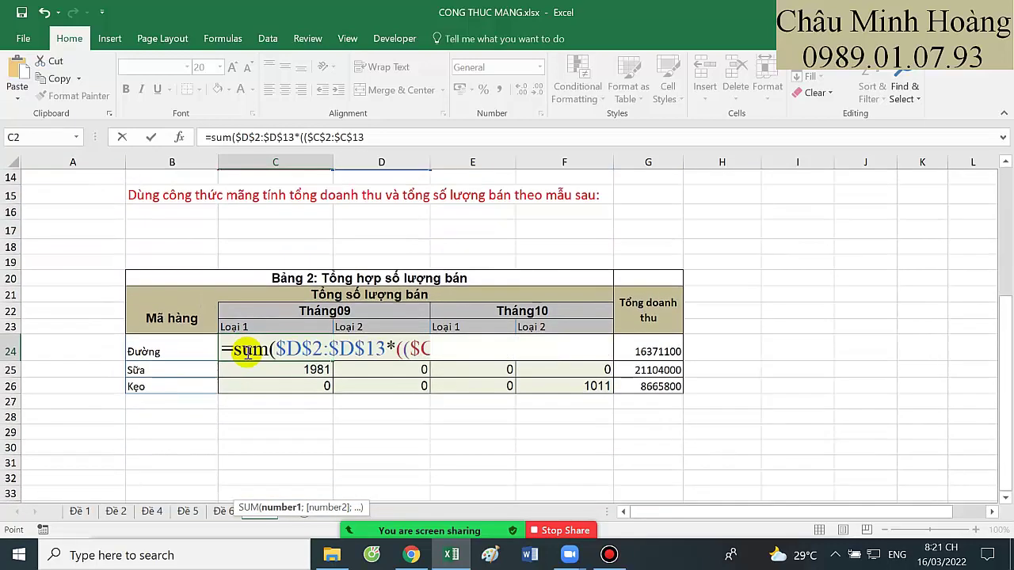
{"action": "type", "text": "="}
{"action": "left_click", "coordinate": [169, 356]}
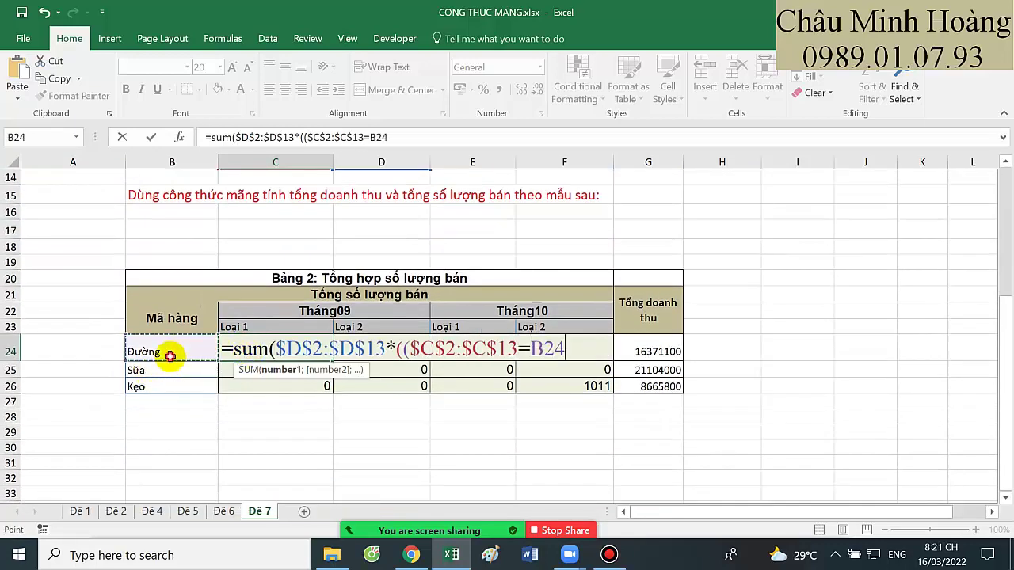
{"action": "key", "text": "F4"}
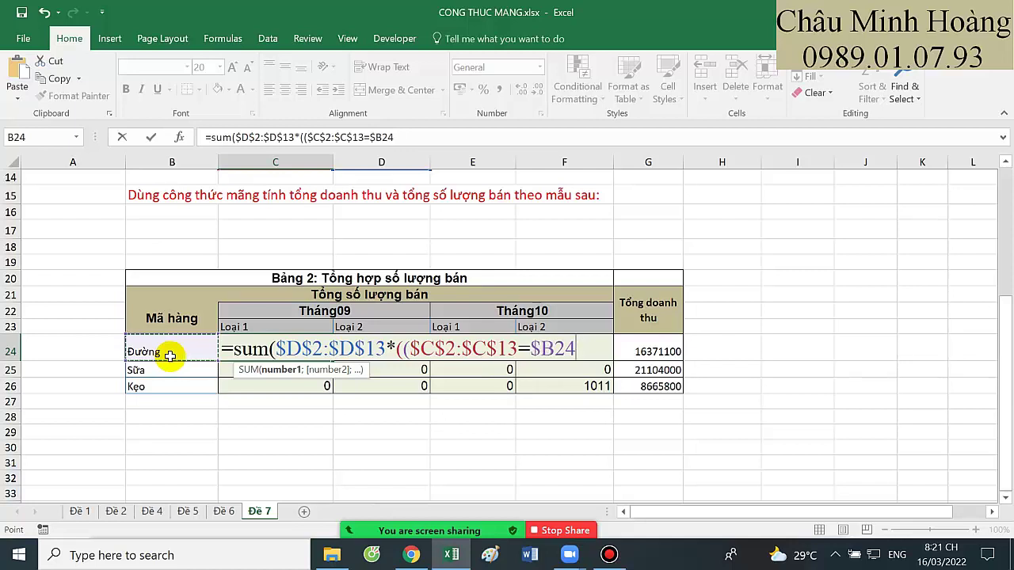
{"action": "type", "text": "))"}
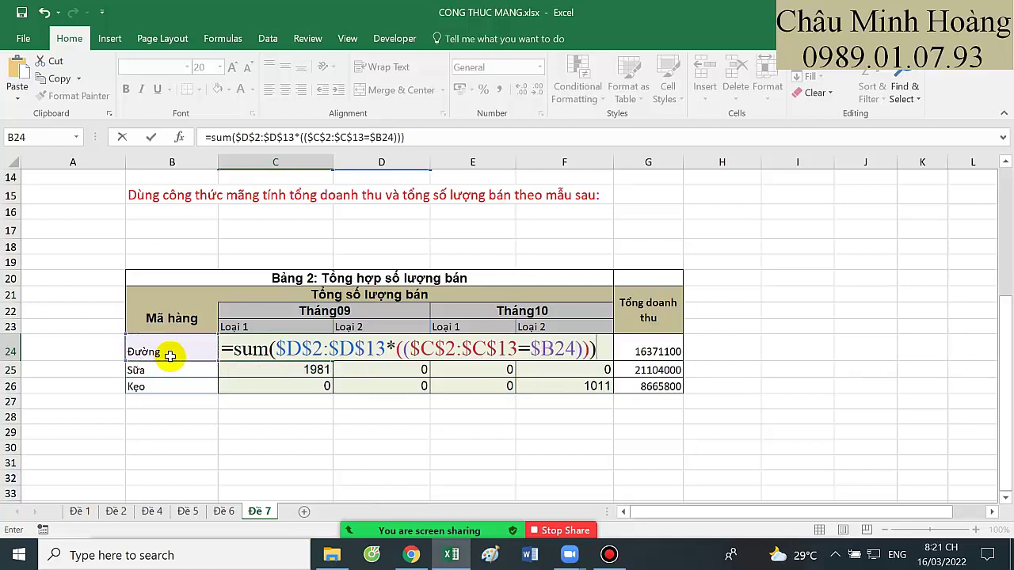
{"action": "key", "text": "ctrl+shift+Return"}
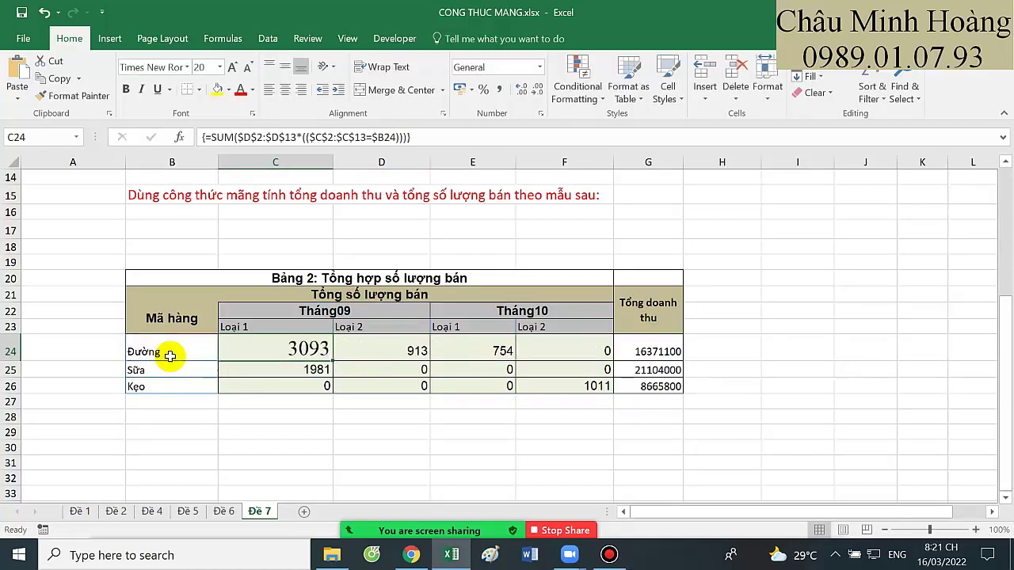
- Reopen C24's formula, remove its last two closing parentheses and append *( for a second condition
{"action": "double_click", "coordinate": [252, 342]}
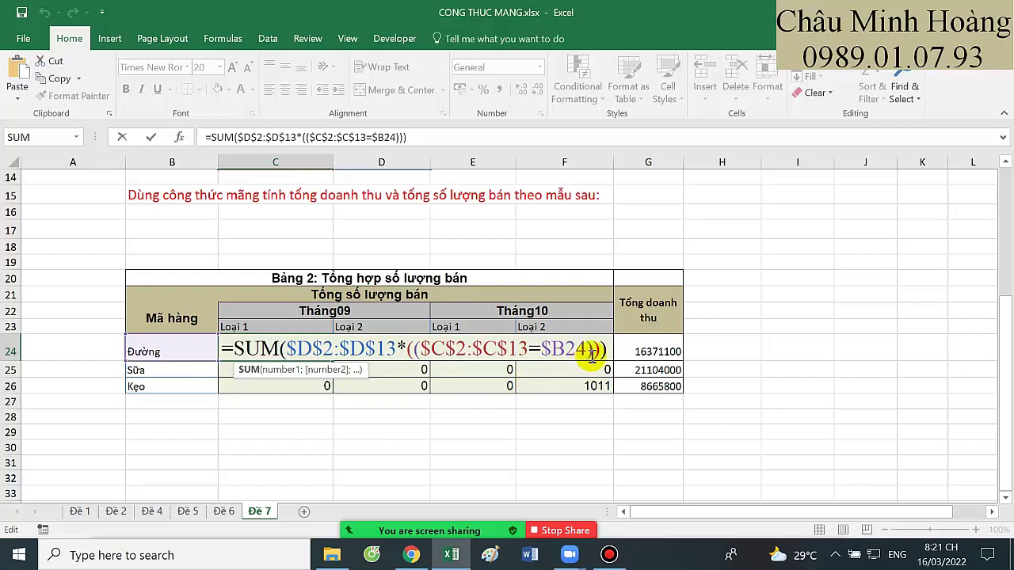
{"action": "key", "text": "BackSpace"}
{"action": "key", "text": "BackSpace"}
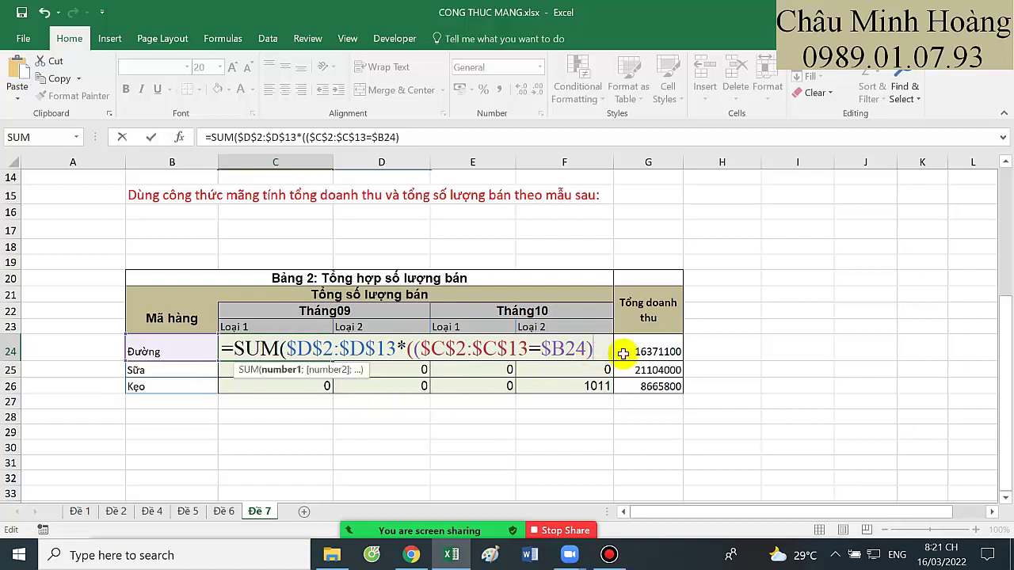
{"action": "type", "text": "*("}
- Extend C24's formula with the text prefix "Tháng0"&, keeping no space before the 0
{"action": "type", "text": "\"Thas"}
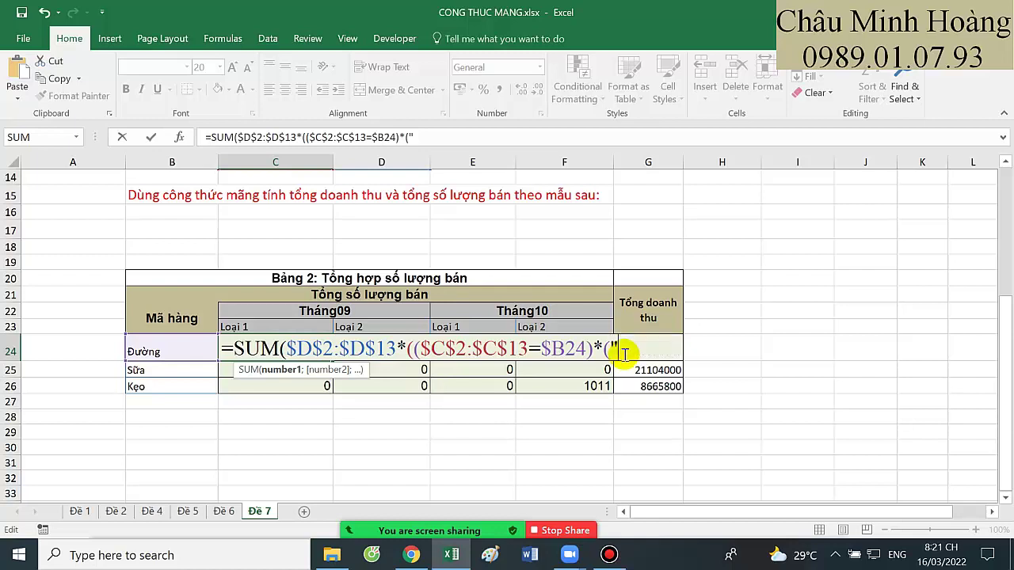
{"action": "type", "text": "n"}
{"action": "key", "text": "BackSpace"}
{"action": "key", "text": "BackSpace"}
{"action": "key", "text": "BackSpace"}
{"action": "key", "text": "BackSpace"}
{"action": "key", "text": "BackSpace"}
{"action": "type", "text": "Tháng0"}
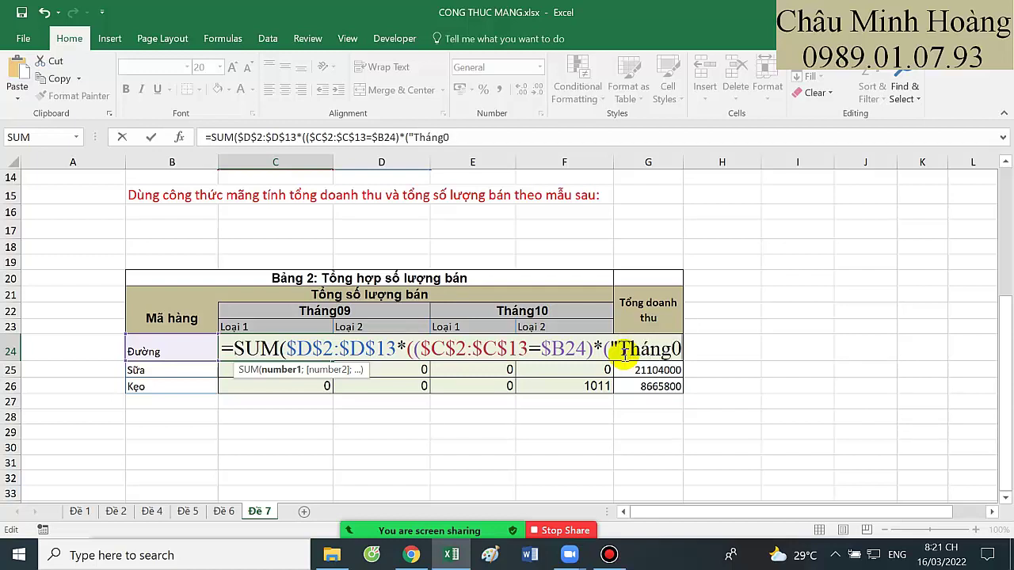
{"action": "type", "text": "\""}
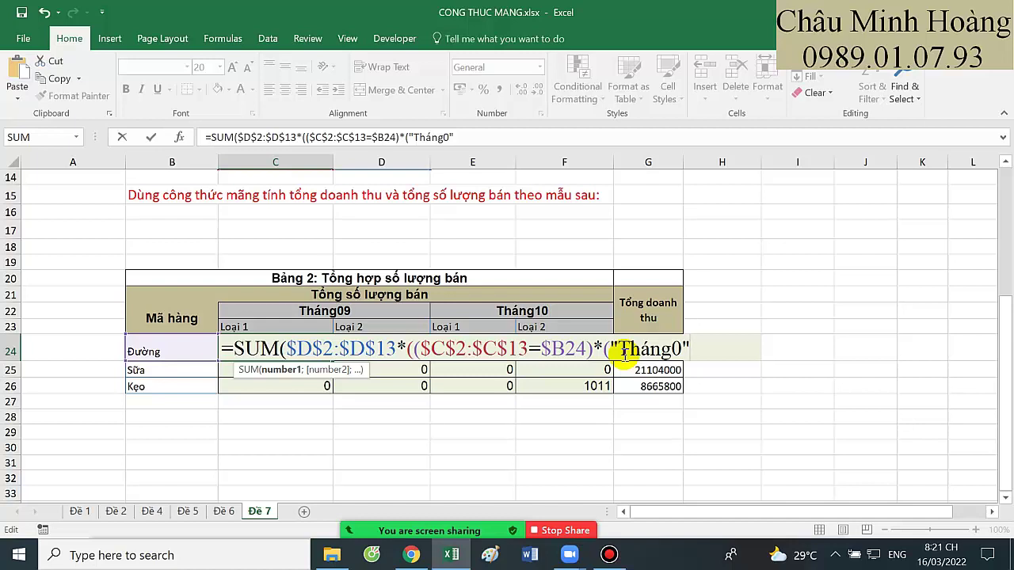
{"action": "type", "text": "&"}
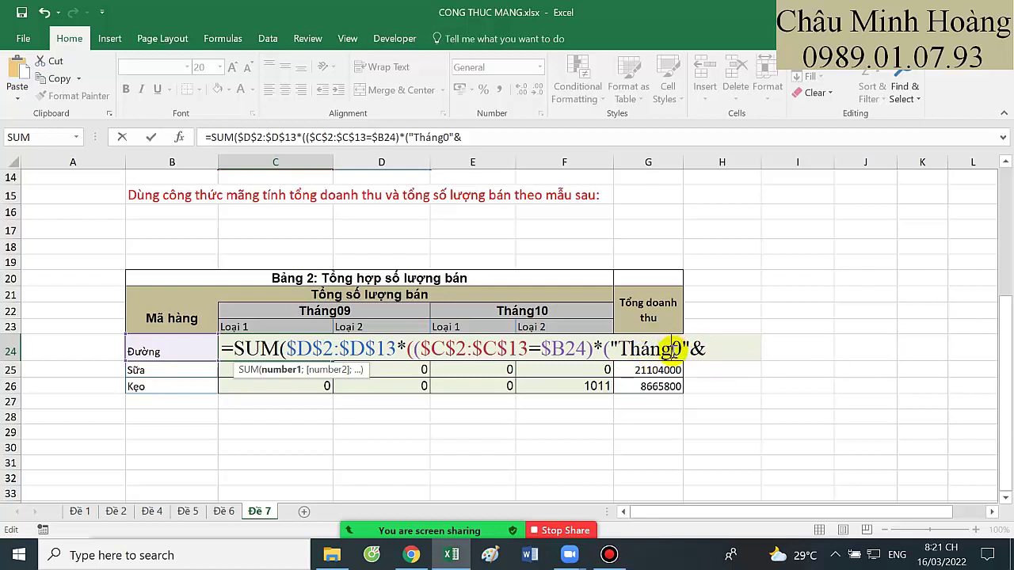
{"action": "left_click", "coordinate": [671, 348]}
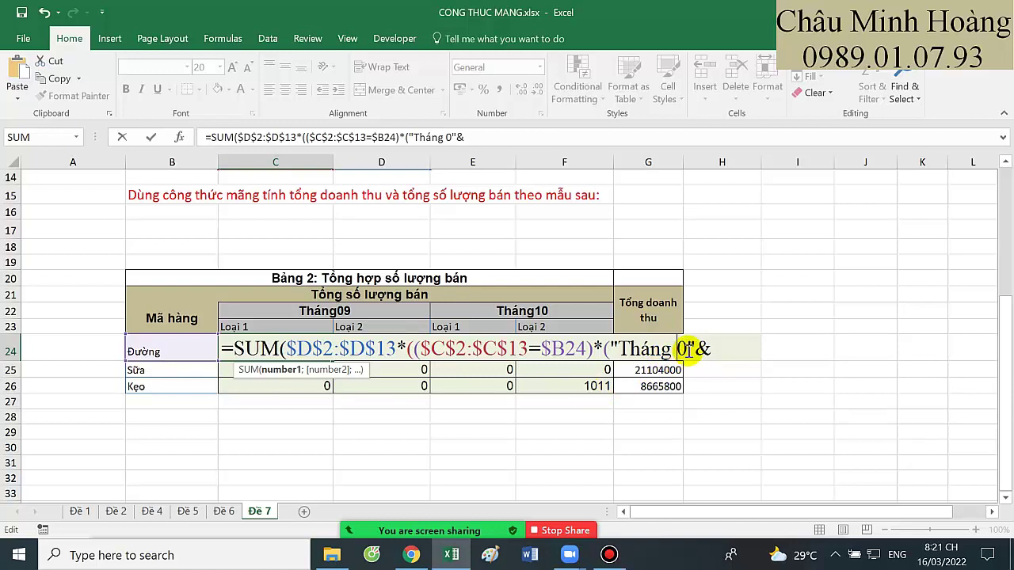
{"action": "key", "text": "BackSpace"}
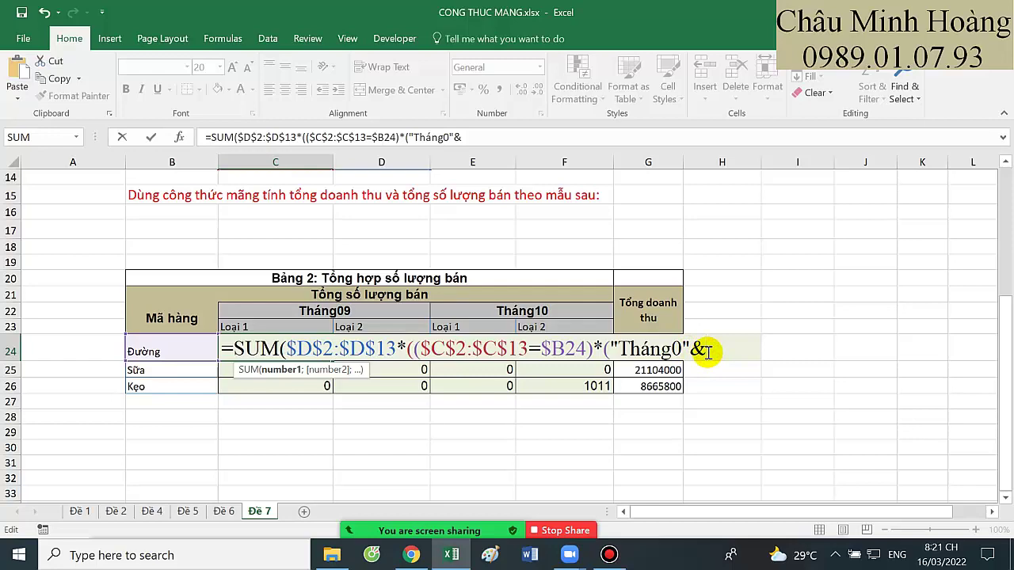
- Append MONTH($A$2:$A$13) after the text prefix in C24's formula, with the date range fully locked
{"action": "type", "text": "mon"}
{"action": "key", "text": "Tab"}
{"action": "scroll", "coordinate": [561, 357], "scroll_direction": "up", "scroll_amount": 5}
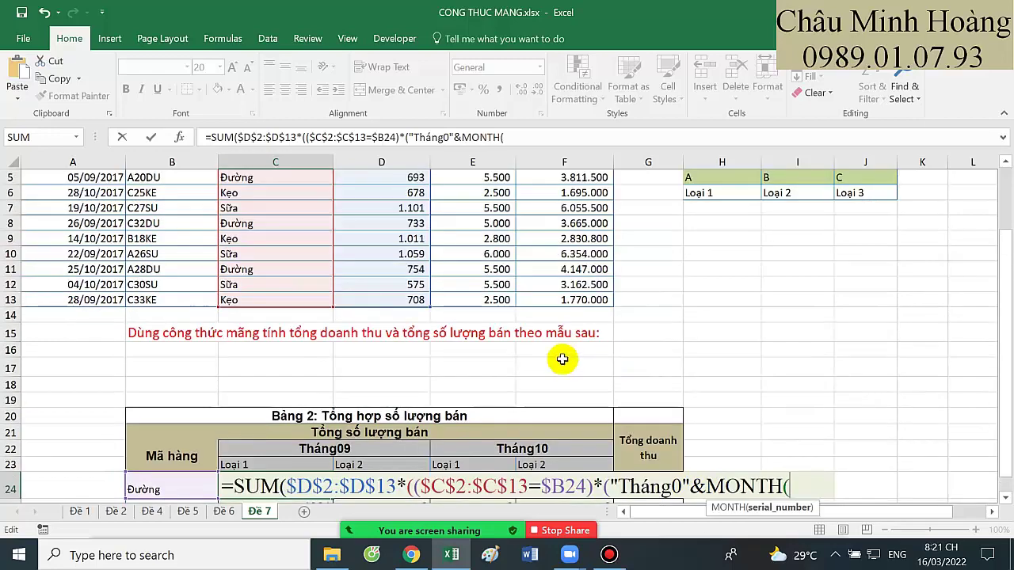
{"action": "left_click_drag", "start_coordinate": [79, 194], "coordinate": [79, 366]}
{"action": "key", "text": "F4"}
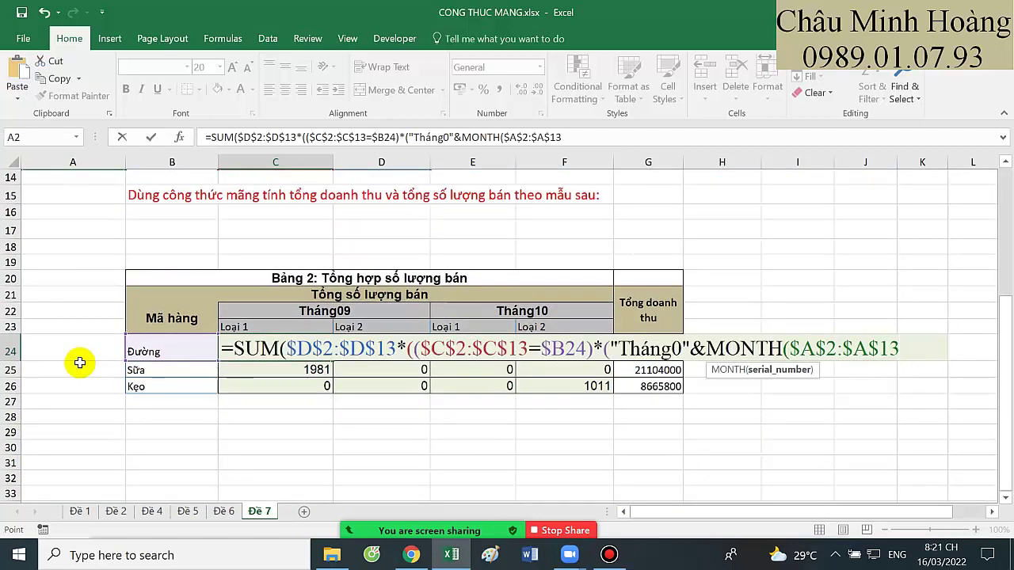
{"action": "type", "text": ")"}
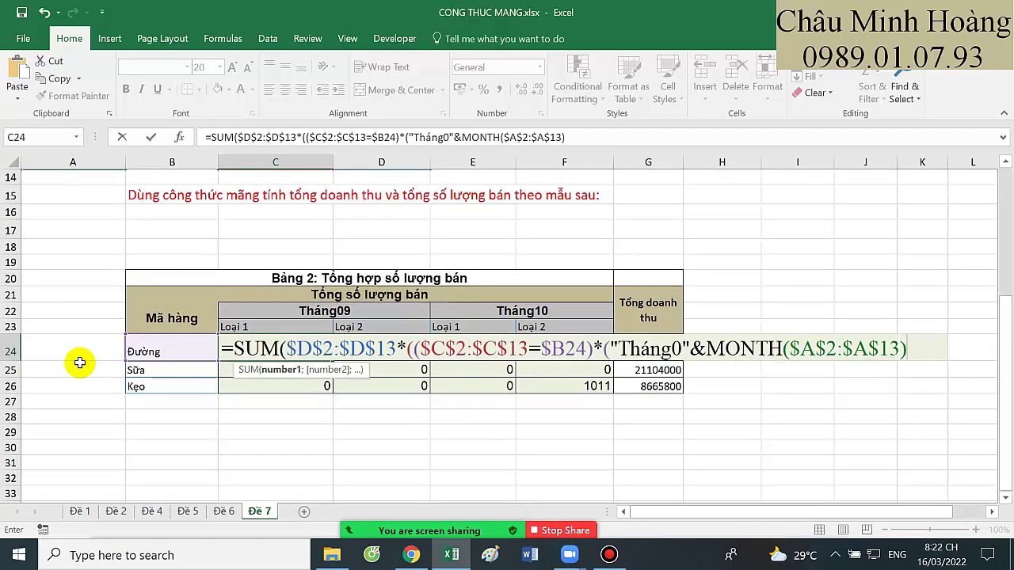
- Compare the month text with "Tháng09", close C24's formula with ))) and enter it as an array formula
{"action": "type", "text": "=\"Tháng"}
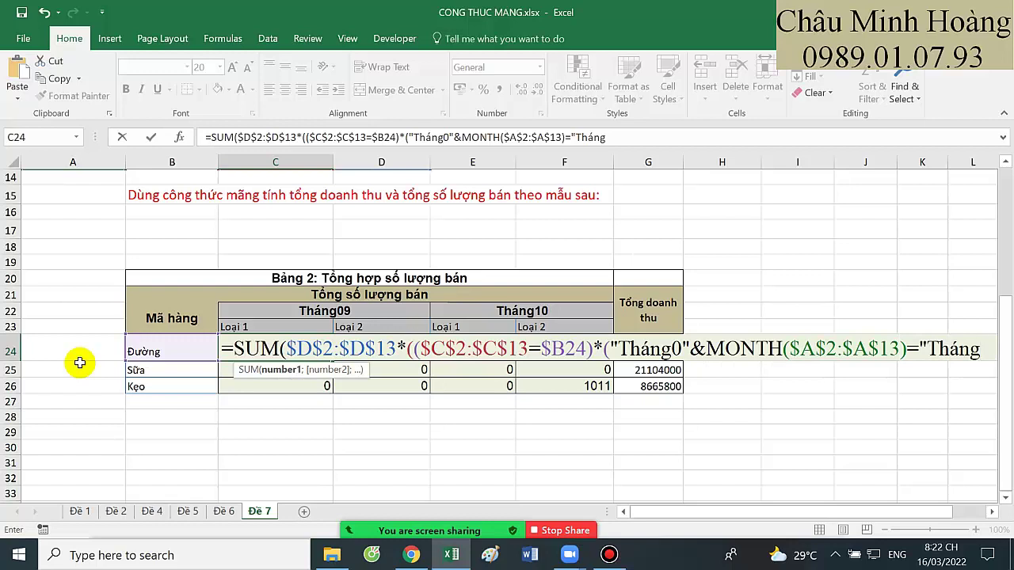
{"action": "type", "text": "09\""}
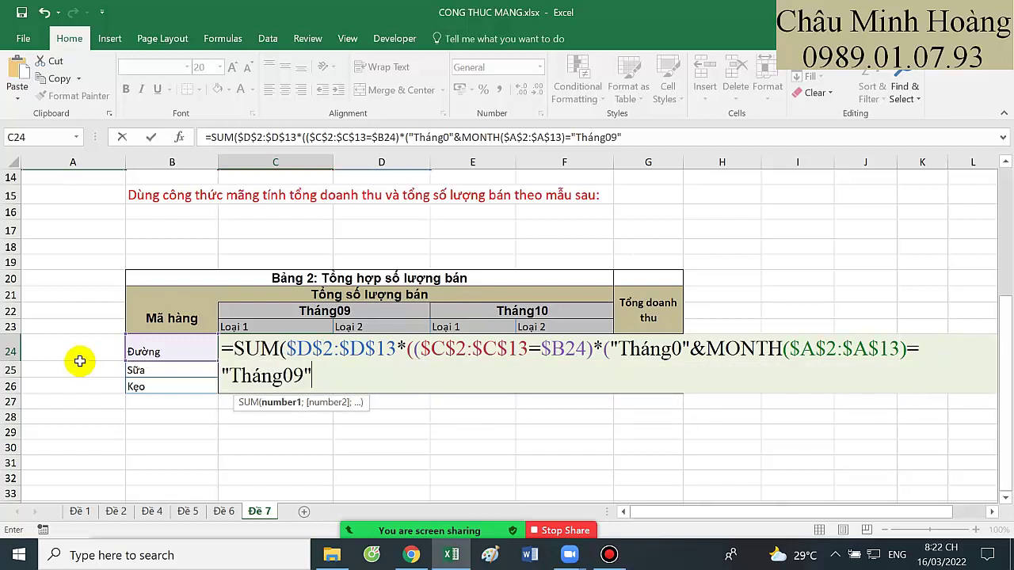
{"action": "type", "text": ")*"}
{"action": "key", "text": "BackSpace"}
{"action": "type", "text": ")"}
{"action": "key", "text": "ctrl+shift+Return"}
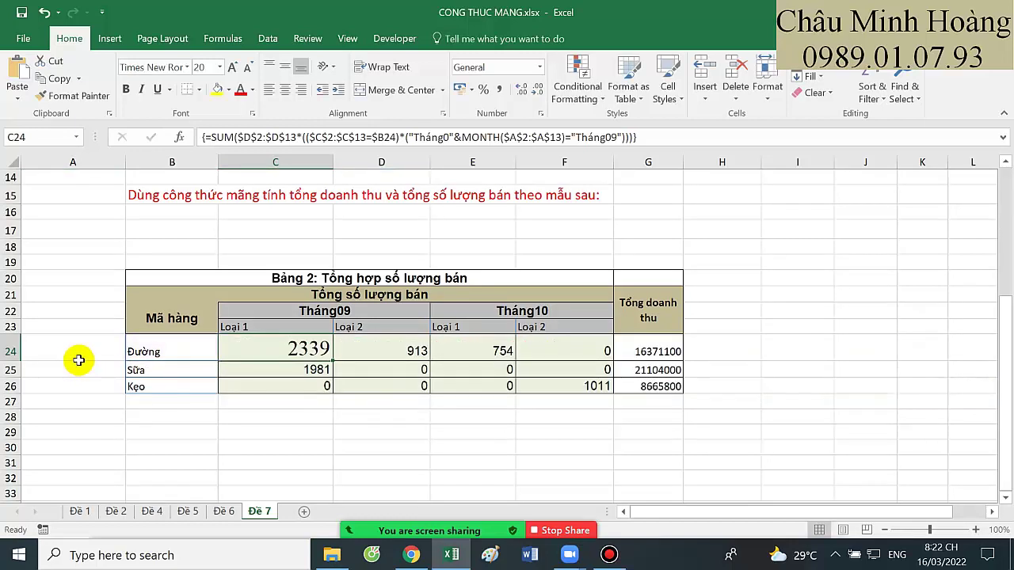
- Reopen C24's formula, remove its last two closing parentheses and append *(LOOKUP( for the category condition
{"action": "double_click", "coordinate": [287, 355]}
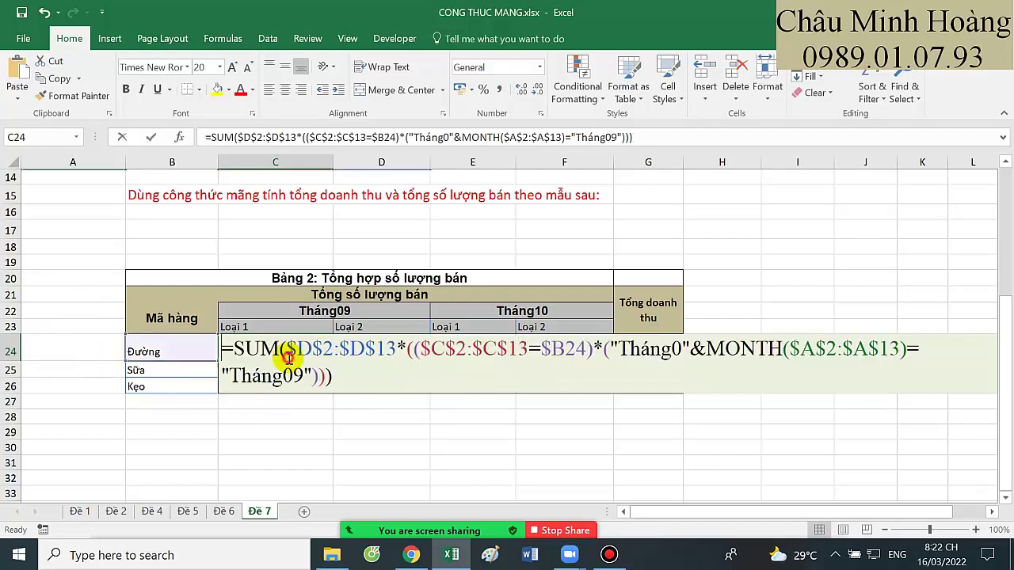
{"action": "left_click", "coordinate": [333, 377]}
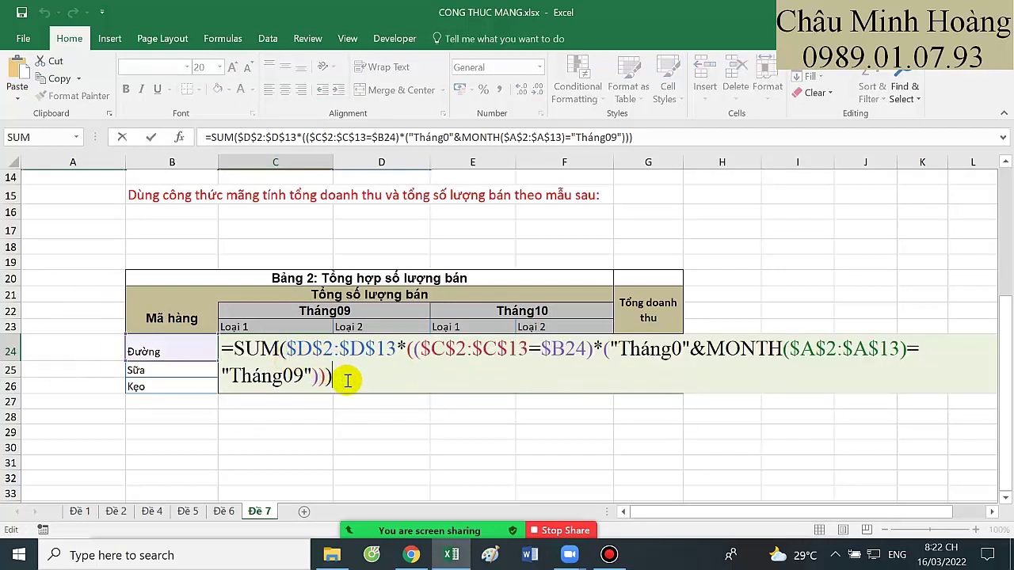
{"action": "key", "text": "BackSpace"}
{"action": "key", "text": "BackSpace"}
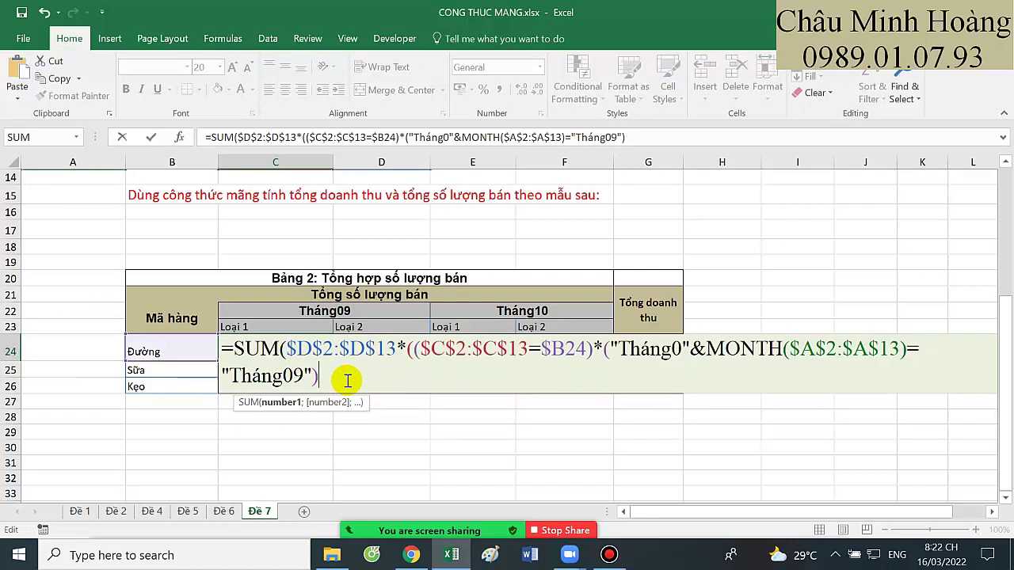
{"action": "type", "text": "*("}
{"action": "type", "text": "loo"}
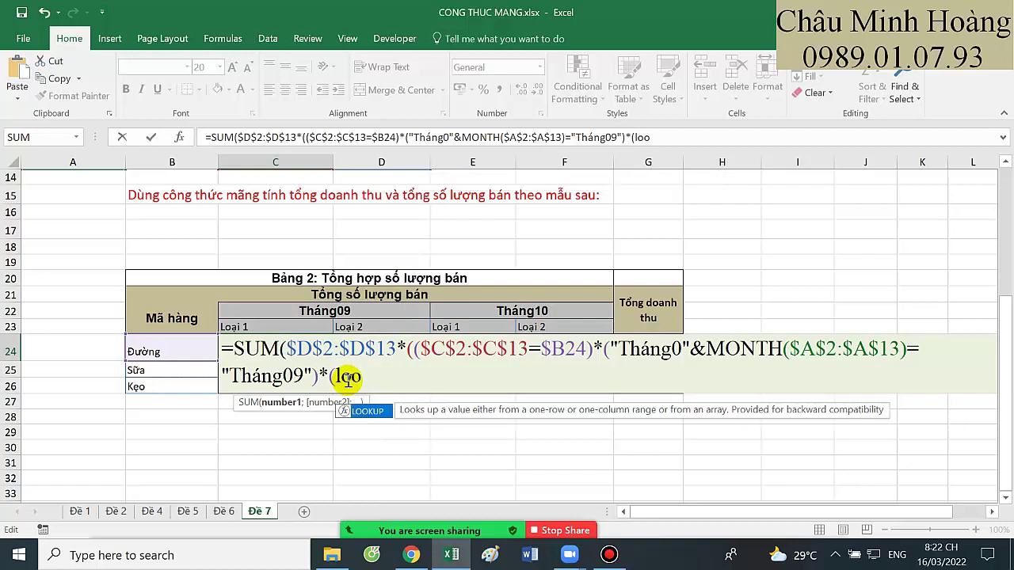
{"action": "key", "text": "Tab"}
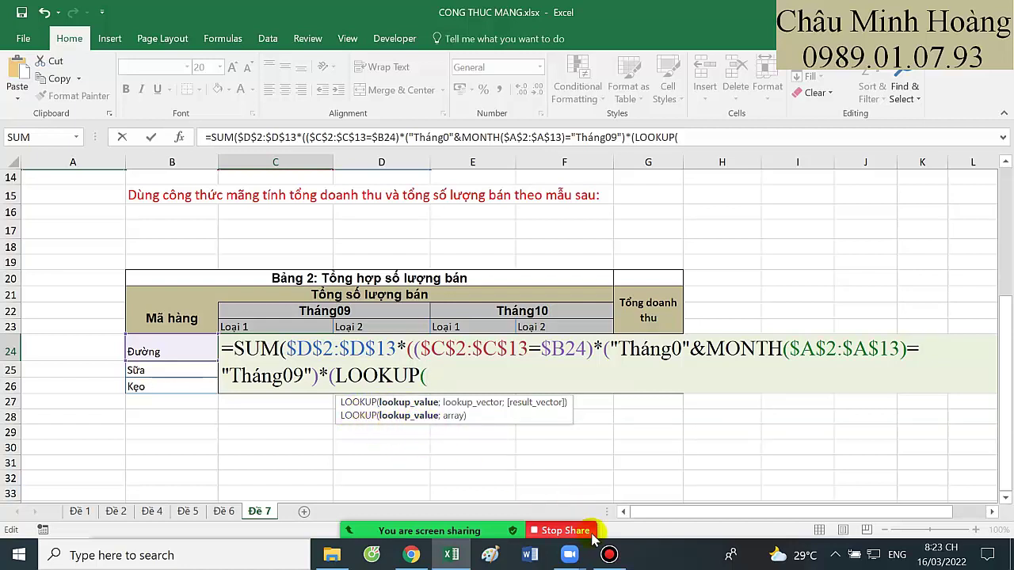
{"action": "left_click", "coordinate": [610, 561]}
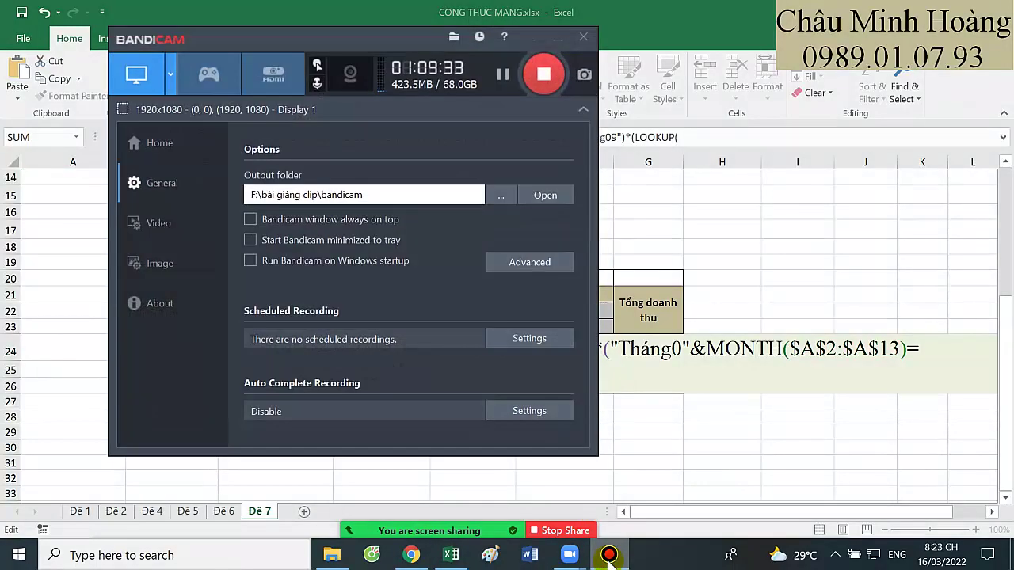
{"action": "left_click", "coordinate": [558, 38]}
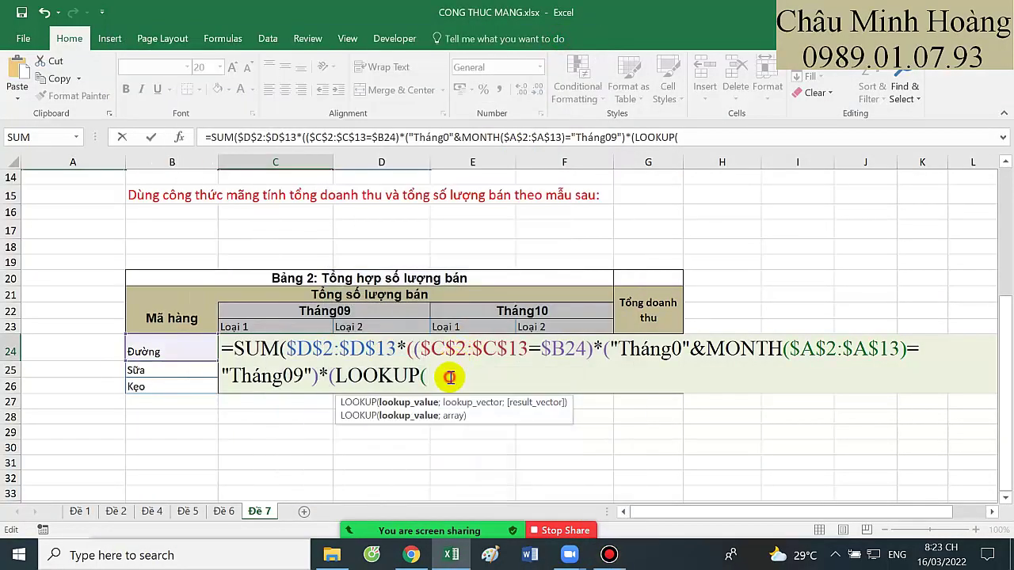
{"action": "left_click", "coordinate": [449, 378]}
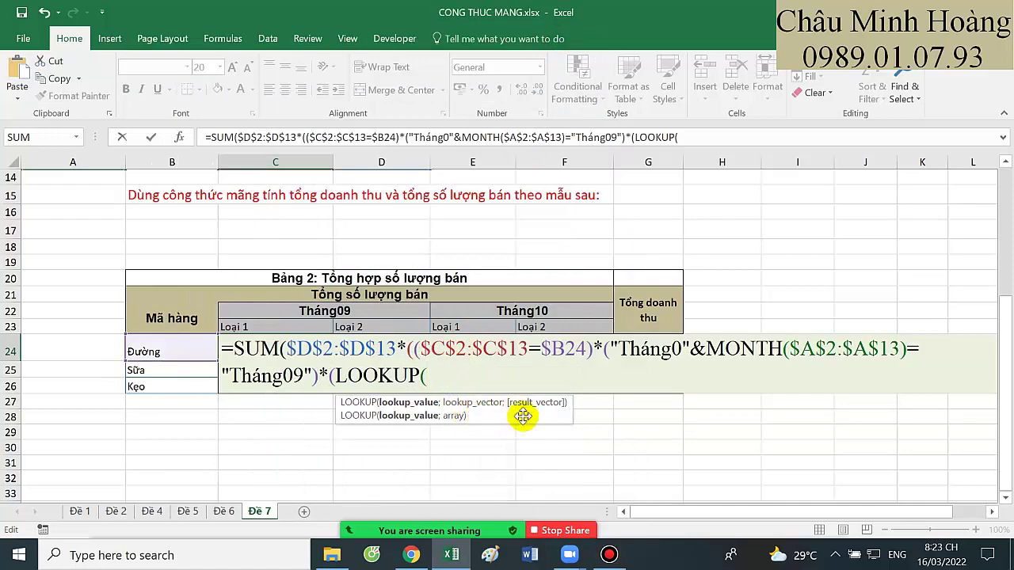
{"action": "scroll", "coordinate": [583, 436], "scroll_direction": "up", "scroll_amount": 4}
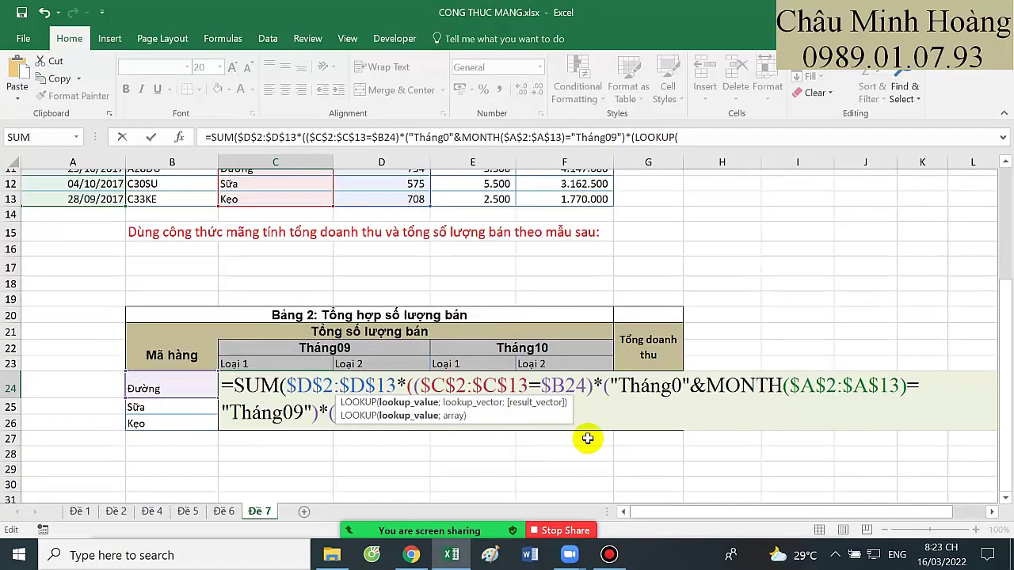
{"action": "scroll", "coordinate": [539, 414], "scroll_direction": "down", "scroll_amount": 3}
{"action": "scroll", "coordinate": [539, 414], "scroll_direction": "up", "scroll_amount": 3}
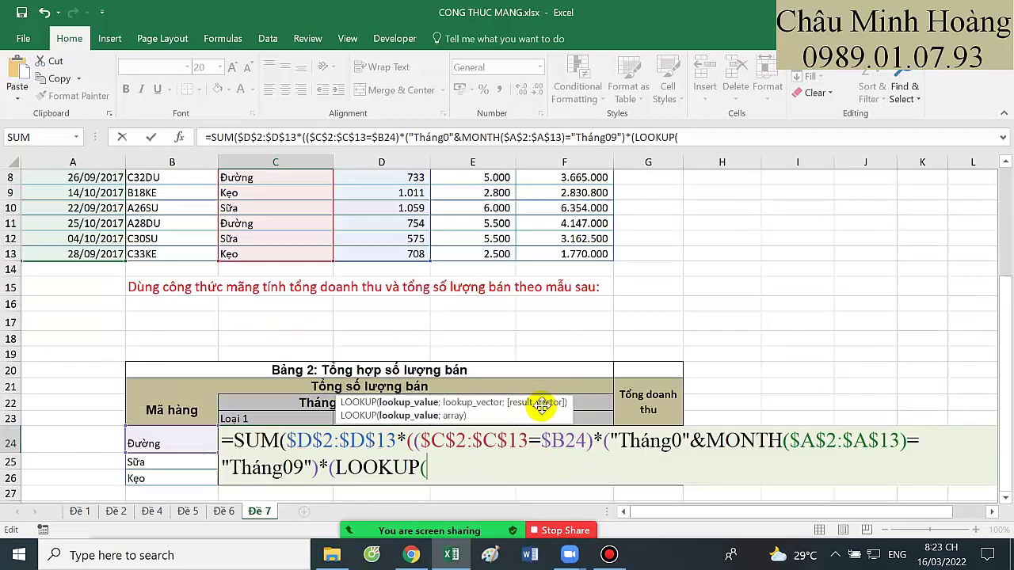
- Add LEFT($B$2:$B$13;1) as the lookup value of LOOKUP in C24's formula, followed by a semicolon
{"action": "scroll", "coordinate": [689, 253], "scroll_direction": "down", "scroll_amount": 3}
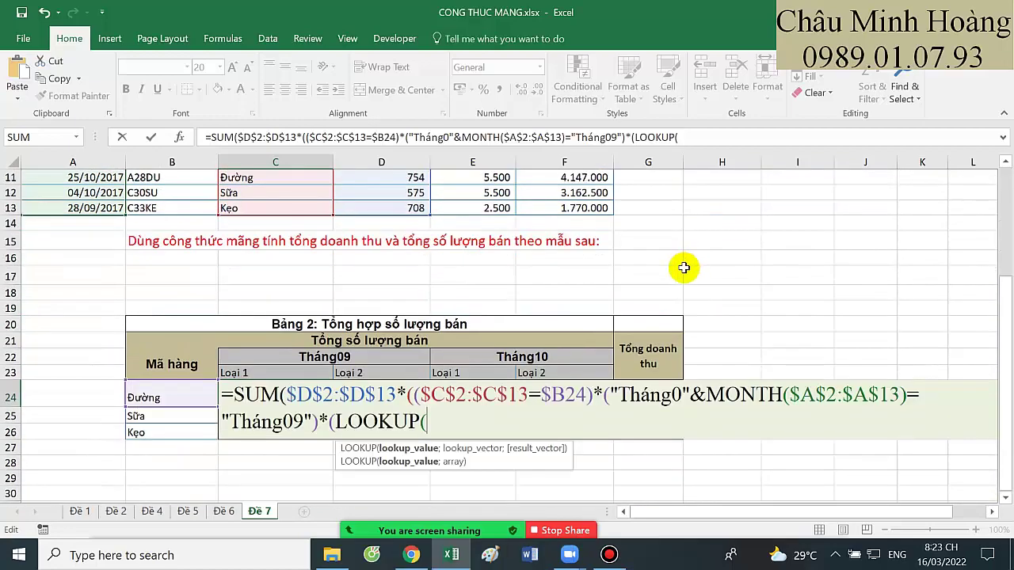
{"action": "type", "text": "lef"}
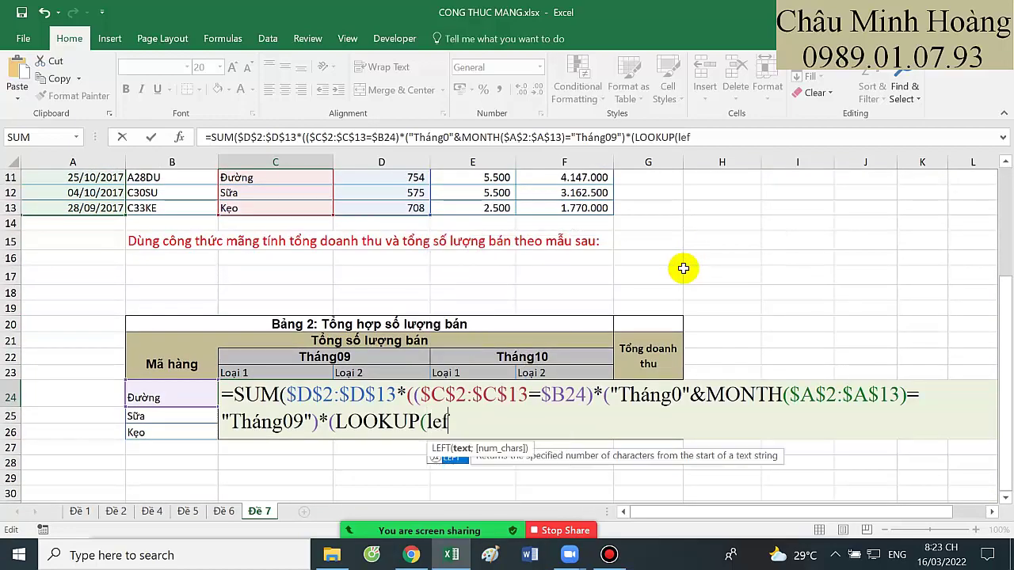
{"action": "key", "text": "Tab"}
{"action": "scroll", "coordinate": [566, 262], "scroll_direction": "up", "scroll_amount": 3}
{"action": "scroll", "coordinate": [159, 316], "scroll_direction": "up", "scroll_amount": 1}
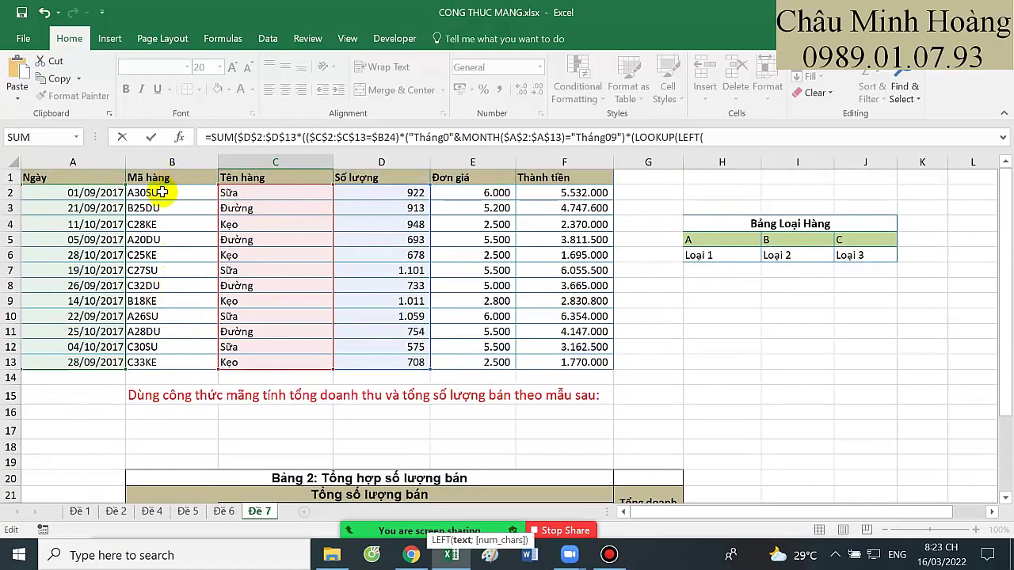
{"action": "left_click_drag", "start_coordinate": [163, 191], "coordinate": [164, 358]}
{"action": "key", "text": "F4"}
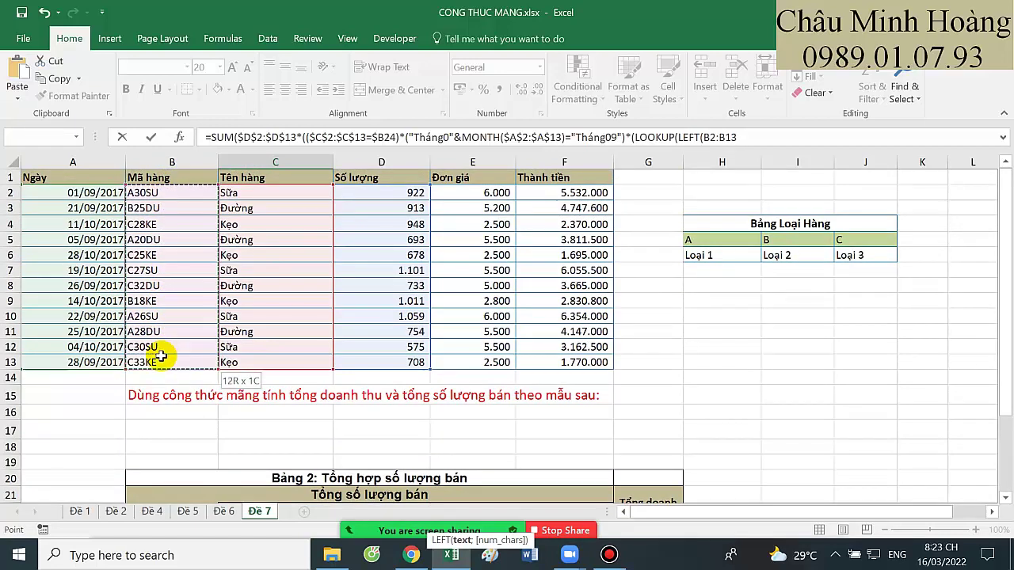
{"action": "scroll", "coordinate": [164, 358], "scroll_direction": "down", "scroll_amount": 4}
{"action": "type", "text": ";1"}
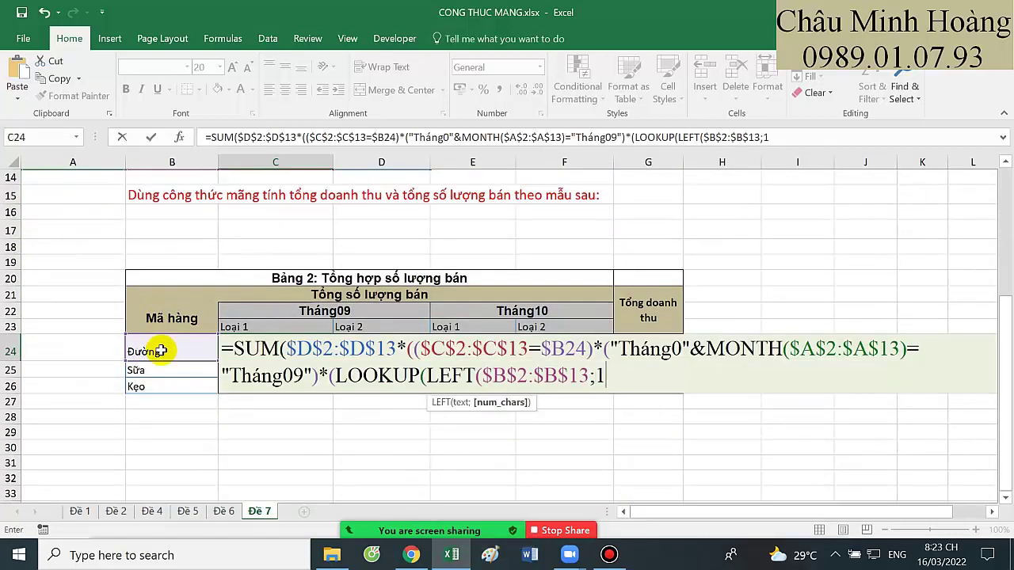
{"action": "type", "text": ");"}
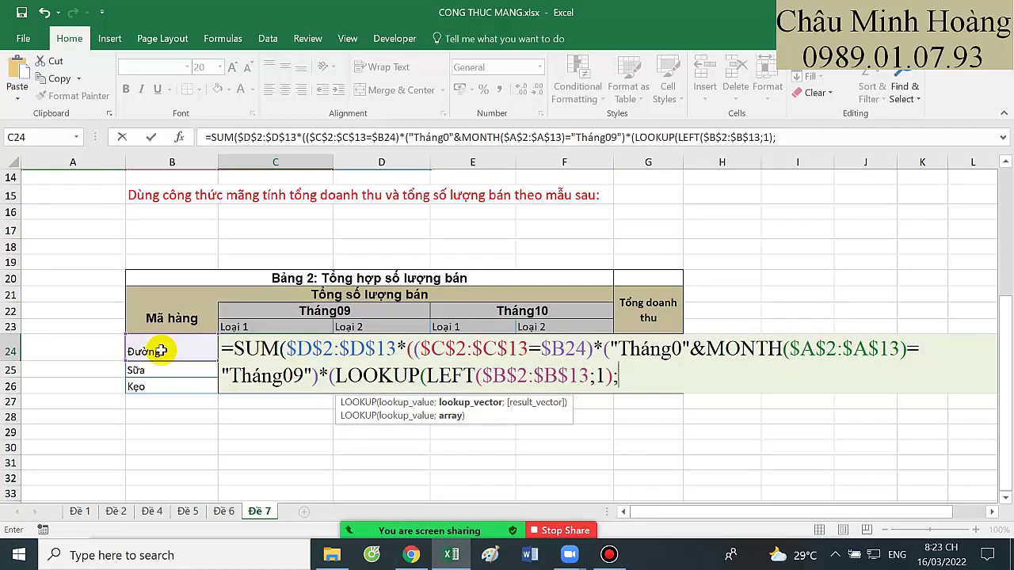
- Set the LOOKUP array in C24's formula to the Bảng Loại Hàng range, locked as $H$5:$J$6
{"action": "scroll", "coordinate": [565, 229], "scroll_direction": "up", "scroll_amount": 5}
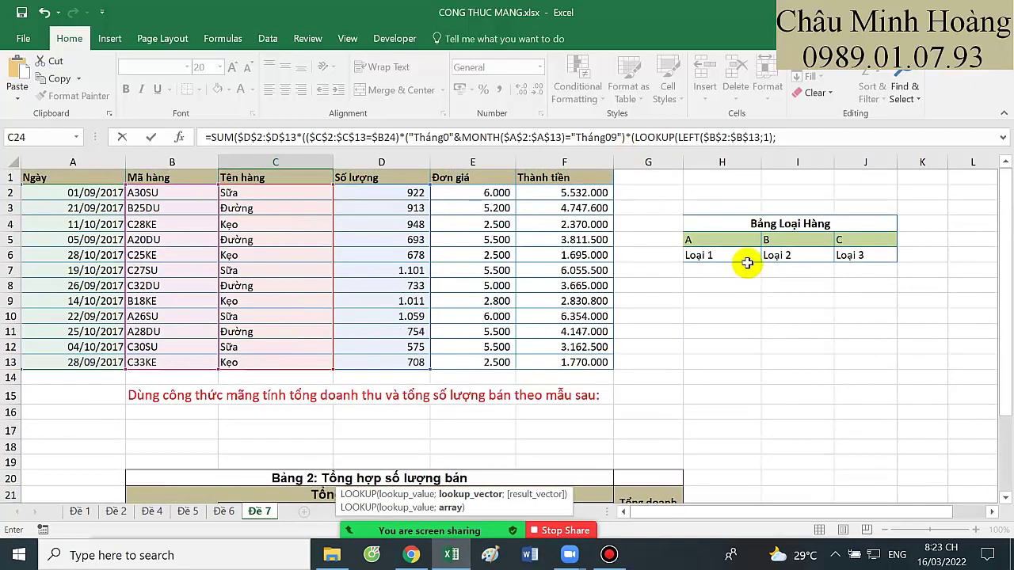
{"action": "left_click_drag", "start_coordinate": [731, 236], "coordinate": [868, 253]}
{"action": "left_click", "coordinate": [708, 238]}
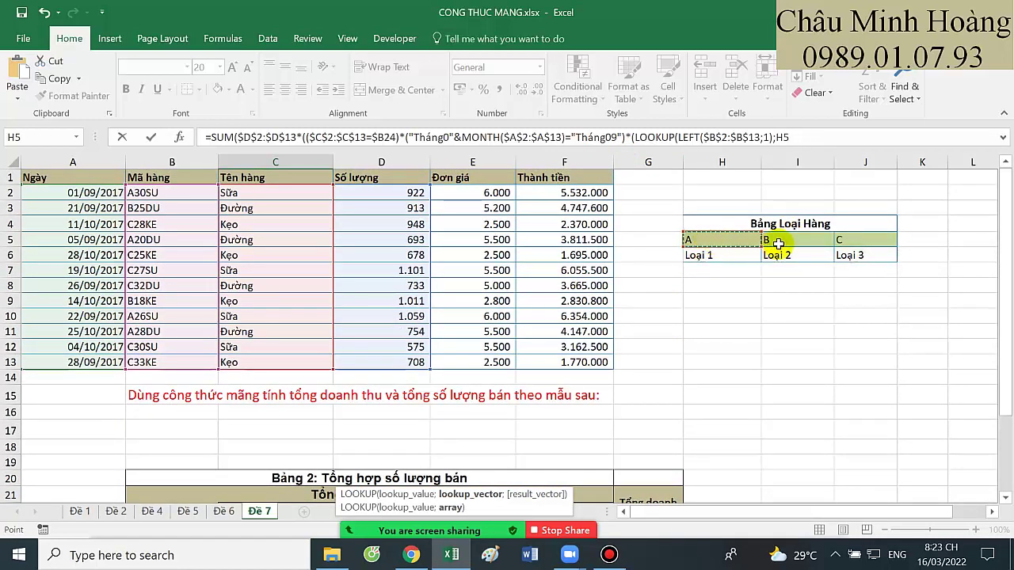
{"action": "left_click_drag", "start_coordinate": [708, 238], "coordinate": [865, 253]}
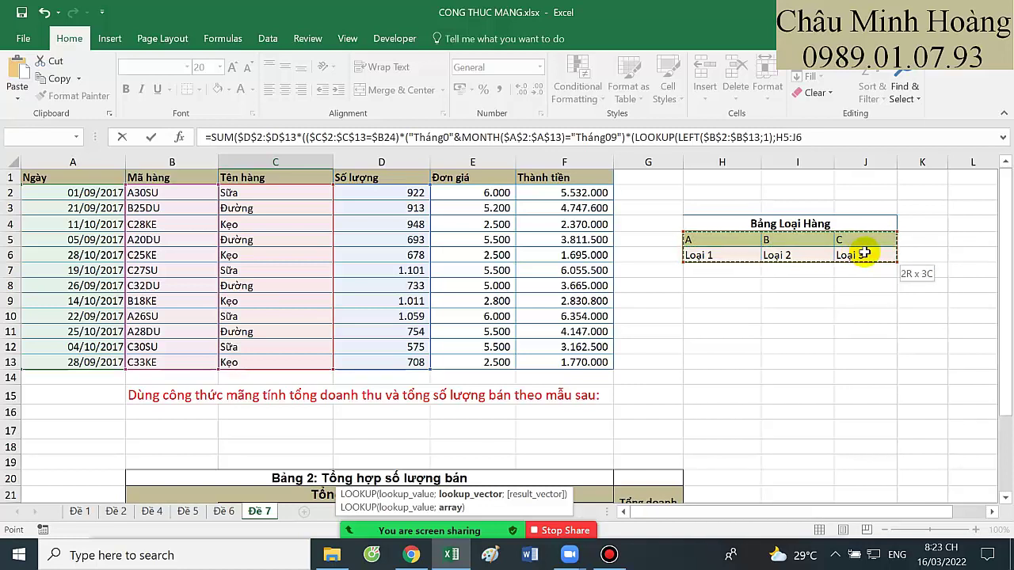
{"action": "left_click_drag", "start_coordinate": [865, 253], "coordinate": [864, 253]}
{"action": "left_click_drag", "start_coordinate": [750, 238], "coordinate": [874, 255]}
{"action": "left_click_drag", "start_coordinate": [741, 239], "coordinate": [861, 255]}
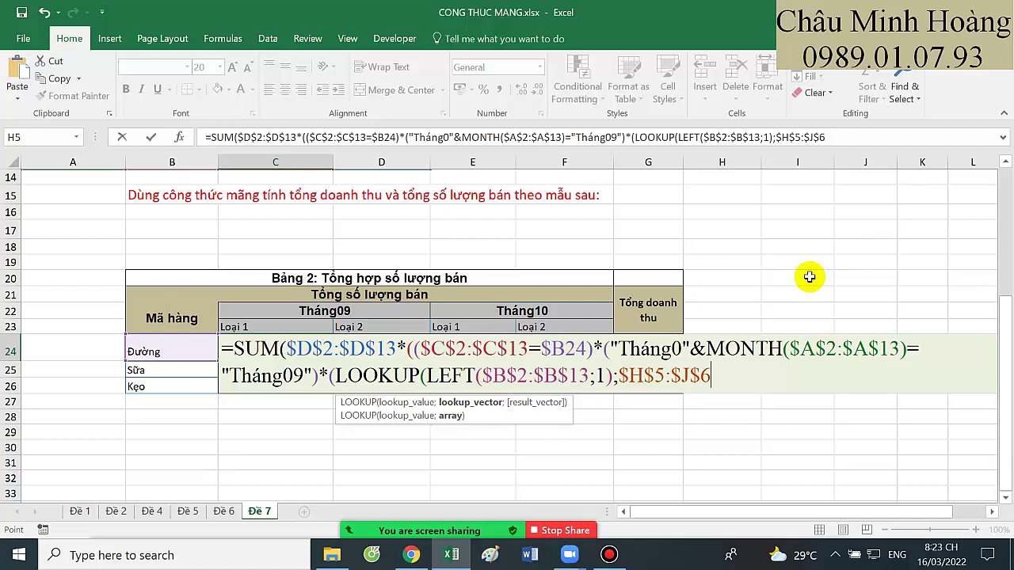
- Compare the category lookup with C$23, enter C24 as an array formula and fill it through D26
{"action": "type", "text": "="}
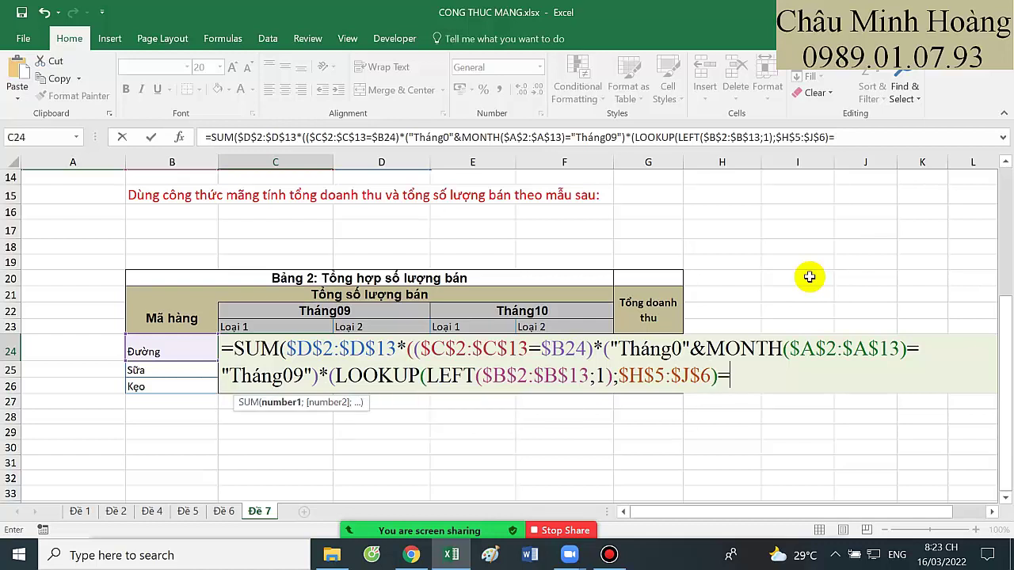
{"action": "left_click", "coordinate": [250, 326]}
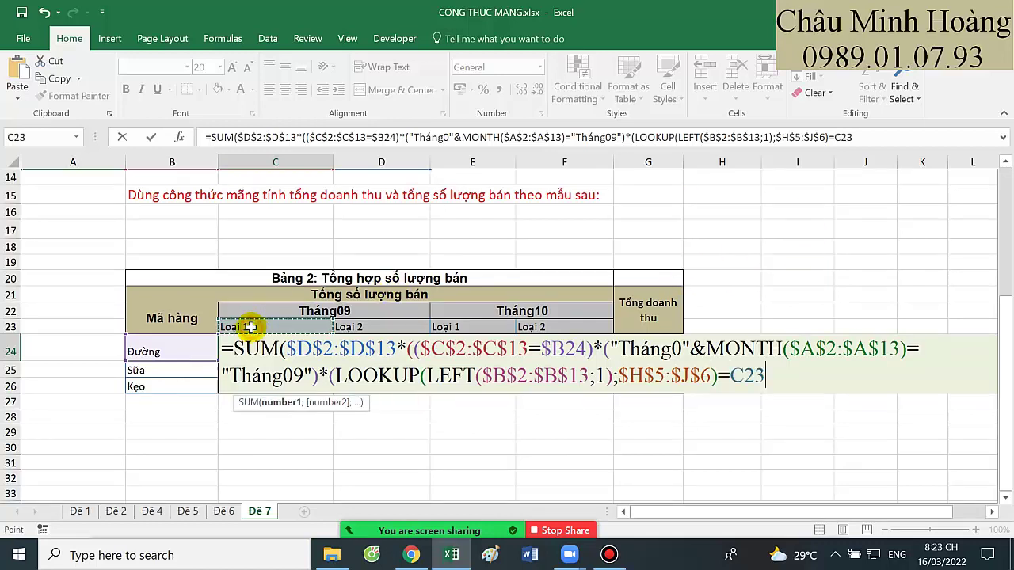
{"action": "key", "text": "F4"}
{"action": "key", "text": "F4"}
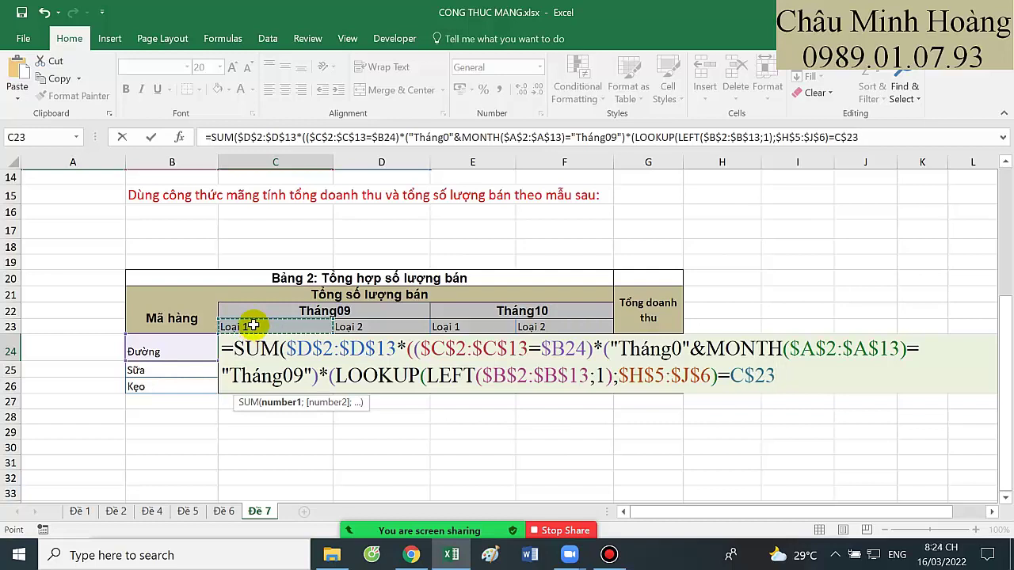
{"action": "type", "text": ")))"}
{"action": "key", "text": "ctrl+shift+Return"}
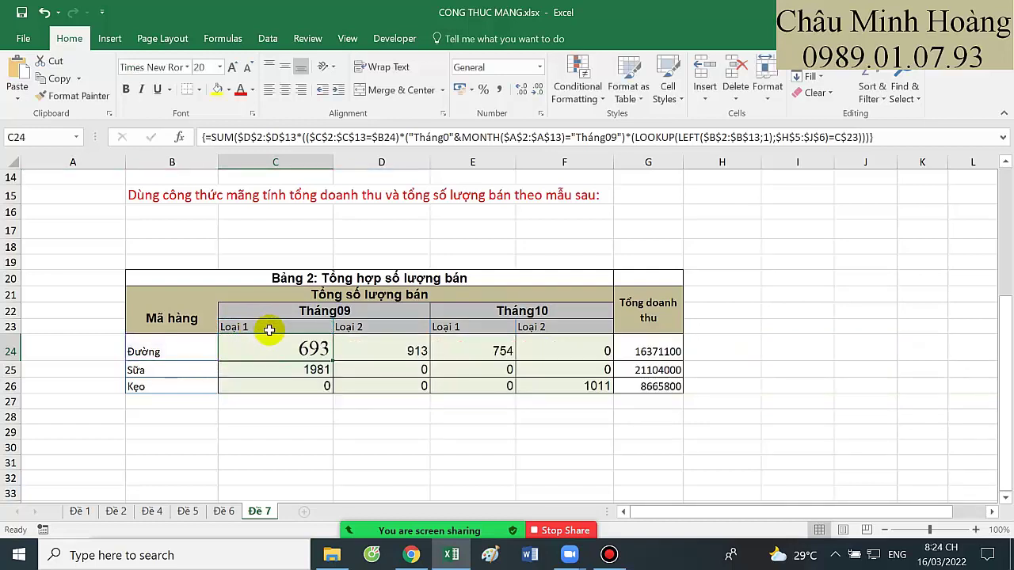
{"action": "left_click_drag", "start_coordinate": [343, 360], "coordinate": [399, 389]}
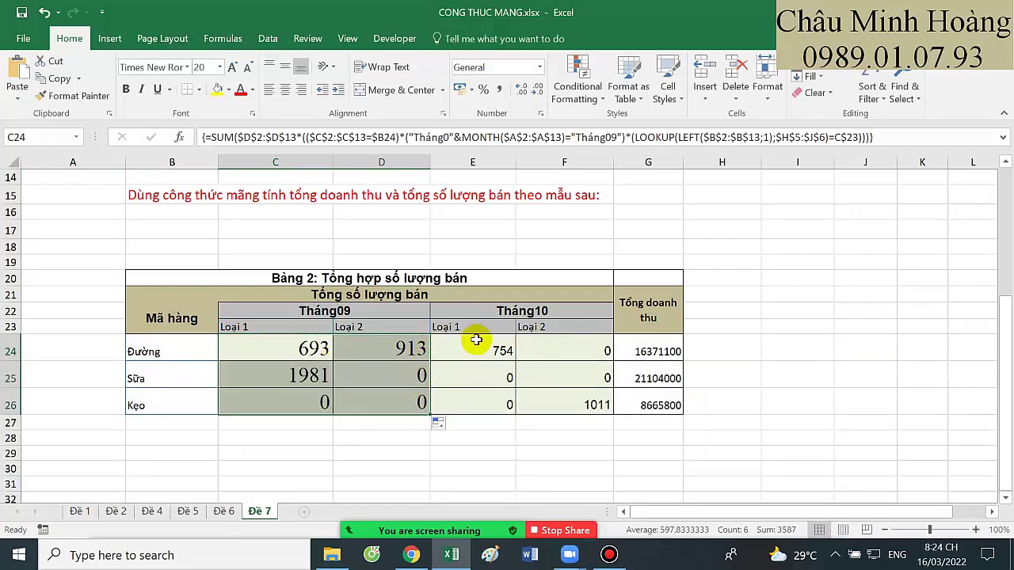
- Copy C24's formula text without the equals sign and paste it into A29 as plain text
{"action": "double_click", "coordinate": [251, 341]}
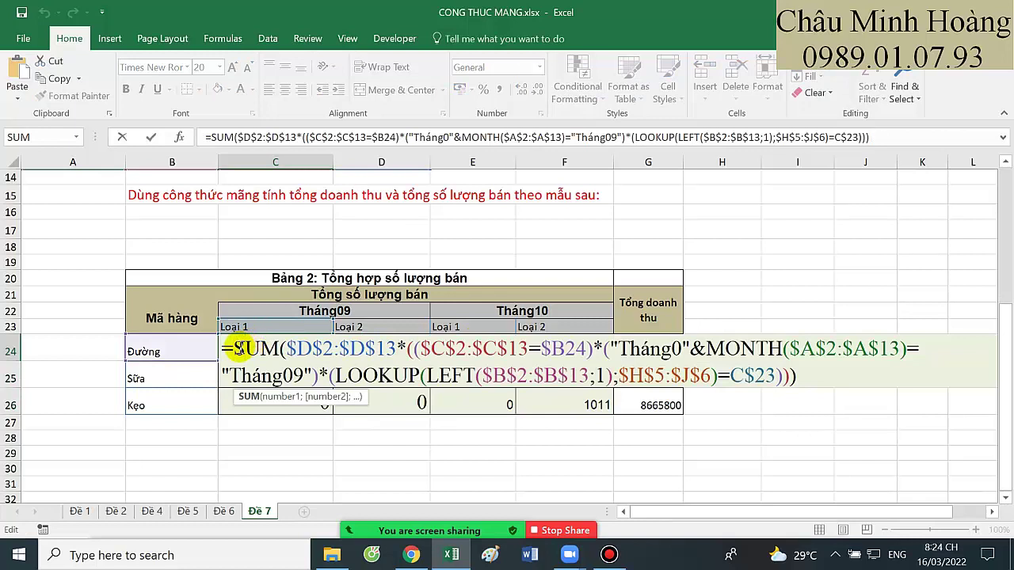
{"action": "left_click_drag", "start_coordinate": [237, 350], "coordinate": [784, 393]}
{"action": "key", "text": "ctrl+c"}
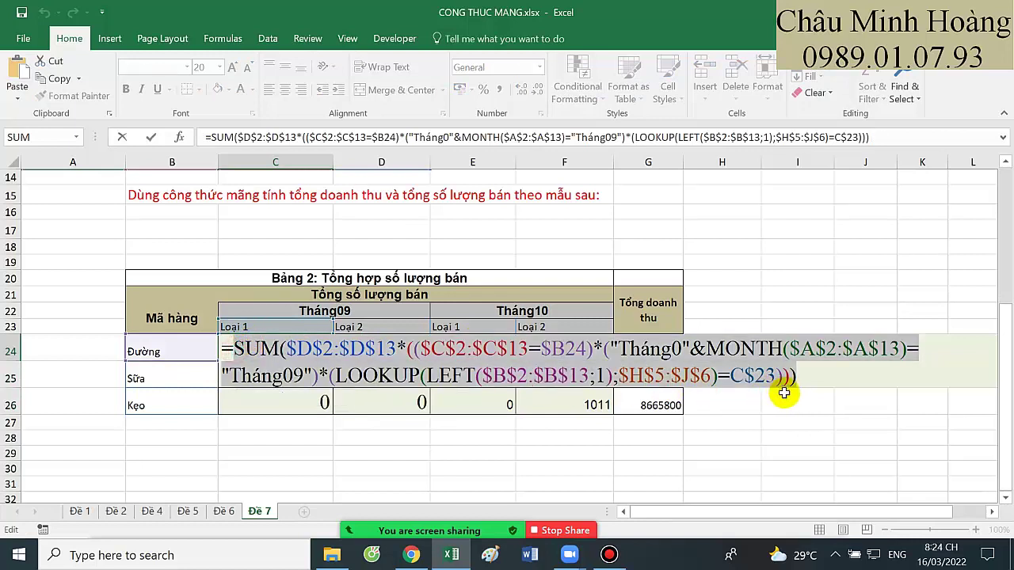
{"action": "key", "text": "Return"}
{"action": "scroll", "coordinate": [90, 372], "scroll_direction": "down", "scroll_amount": 2}
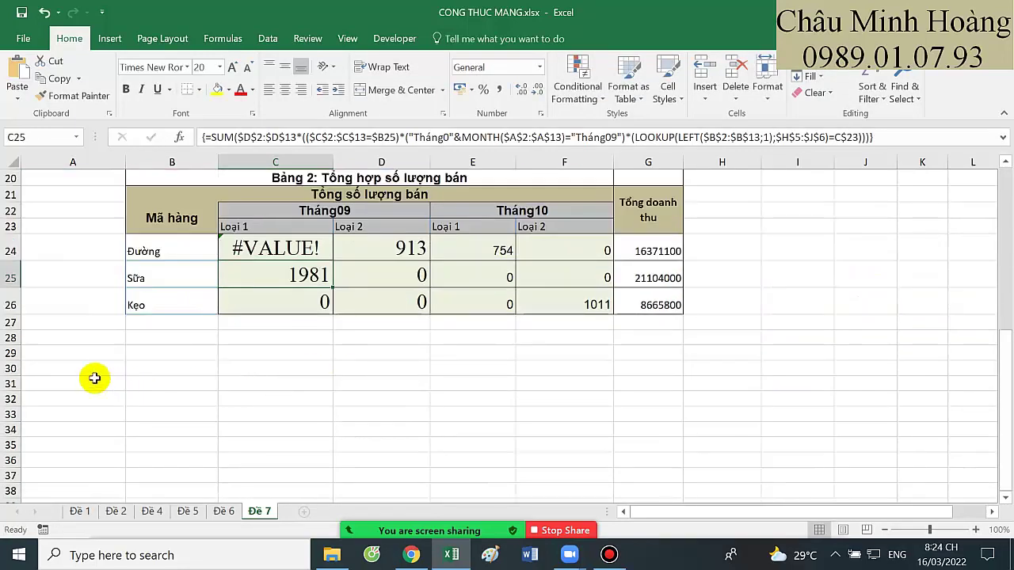
{"action": "left_click", "coordinate": [92, 360]}
{"action": "key", "text": "ctrl+v"}
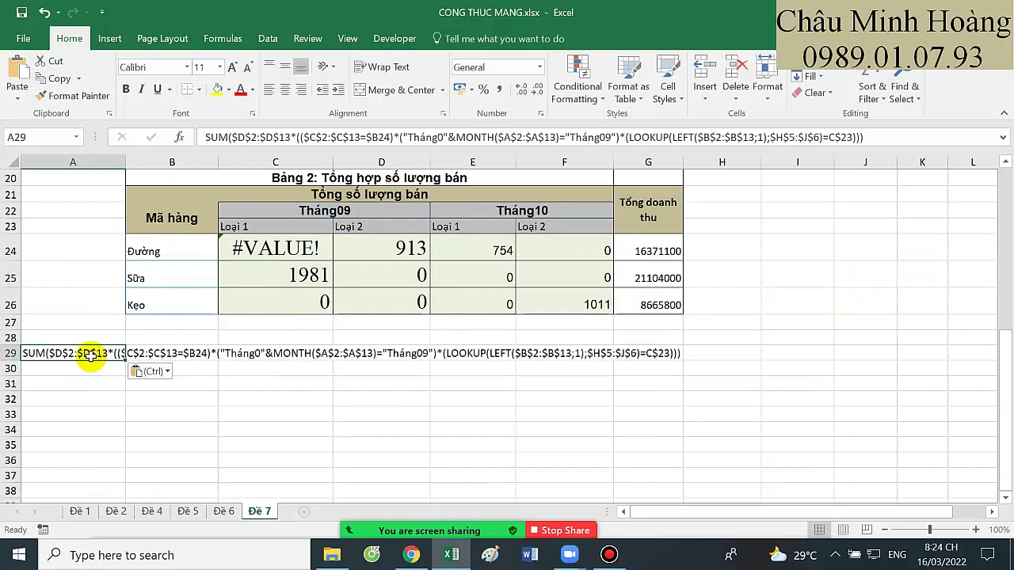
- Format the range A29:I37 in Times New Roman at size 14
{"action": "left_click_drag", "start_coordinate": [75, 353], "coordinate": [828, 476]}
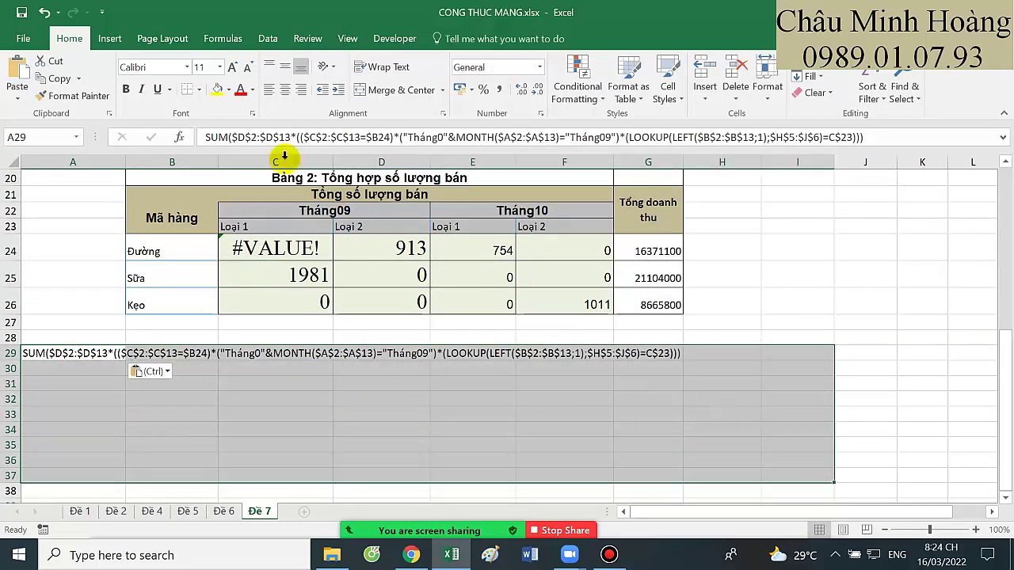
{"action": "left_click", "coordinate": [164, 69]}
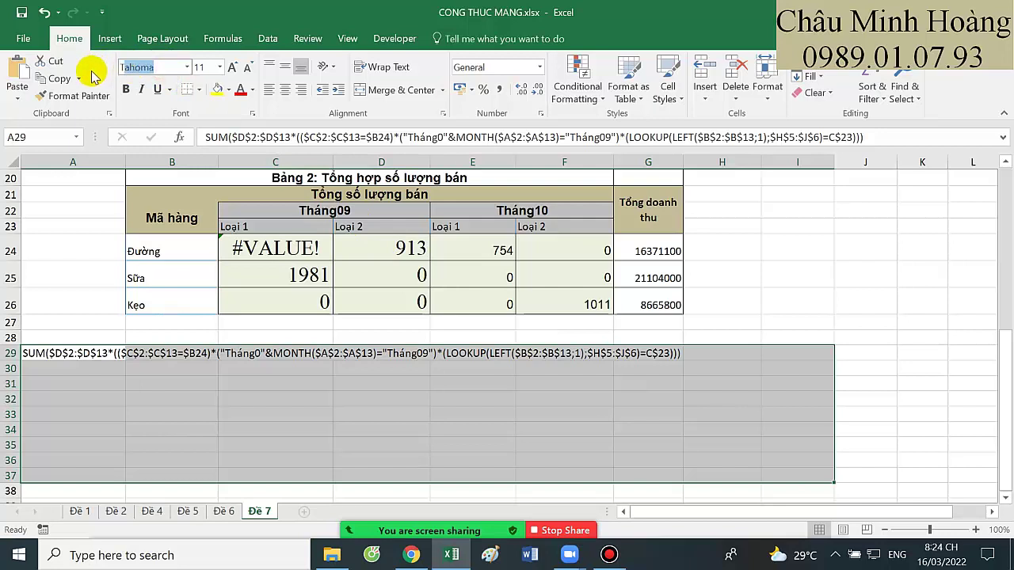
{"action": "type", "text": "Times New Ror"}
{"action": "key", "text": "Return"}
{"action": "type", "text": "20"}
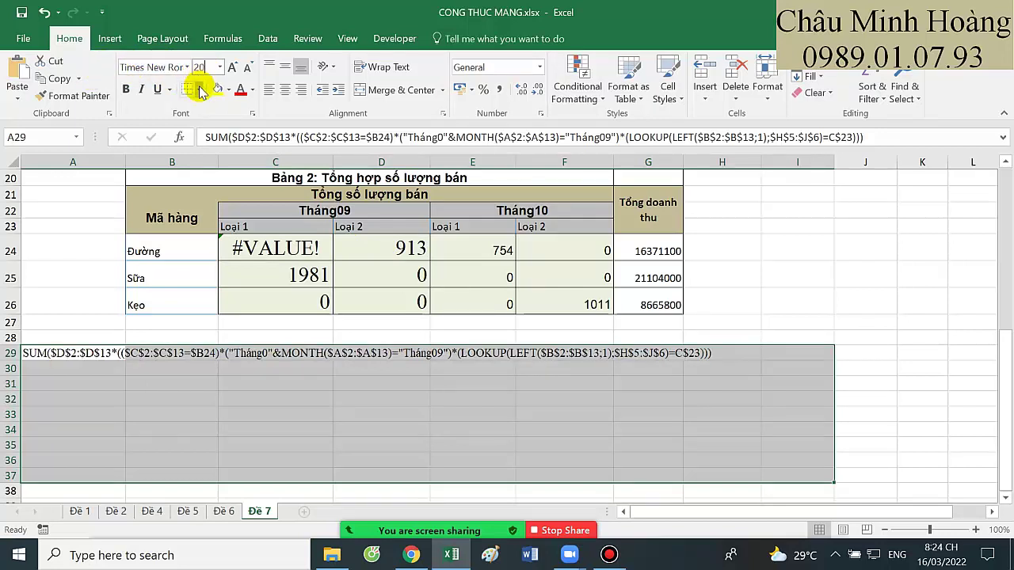
{"action": "key", "text": "Return"}
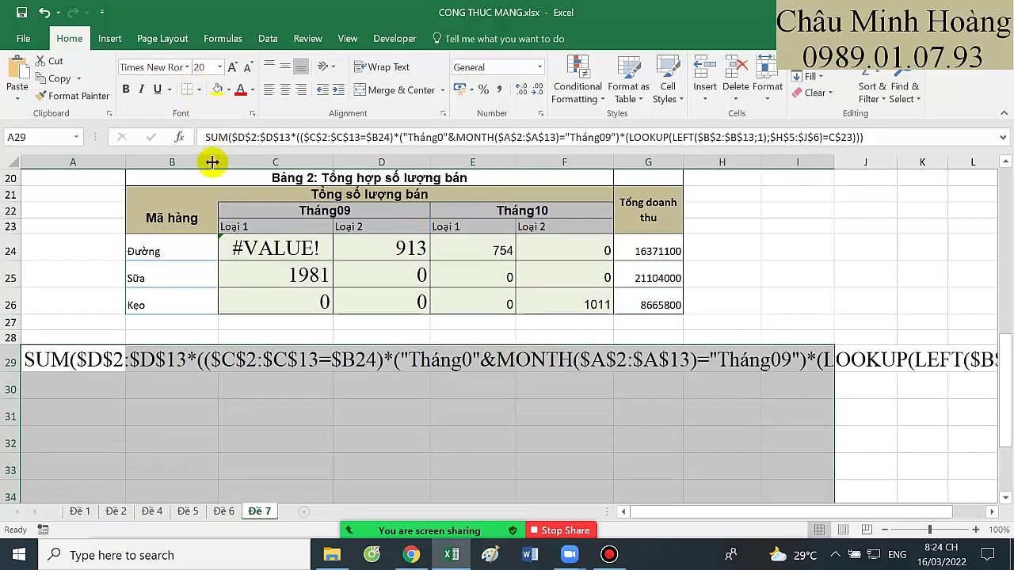
{"action": "left_click", "coordinate": [250, 68]}
{"action": "left_click", "coordinate": [249, 69]}
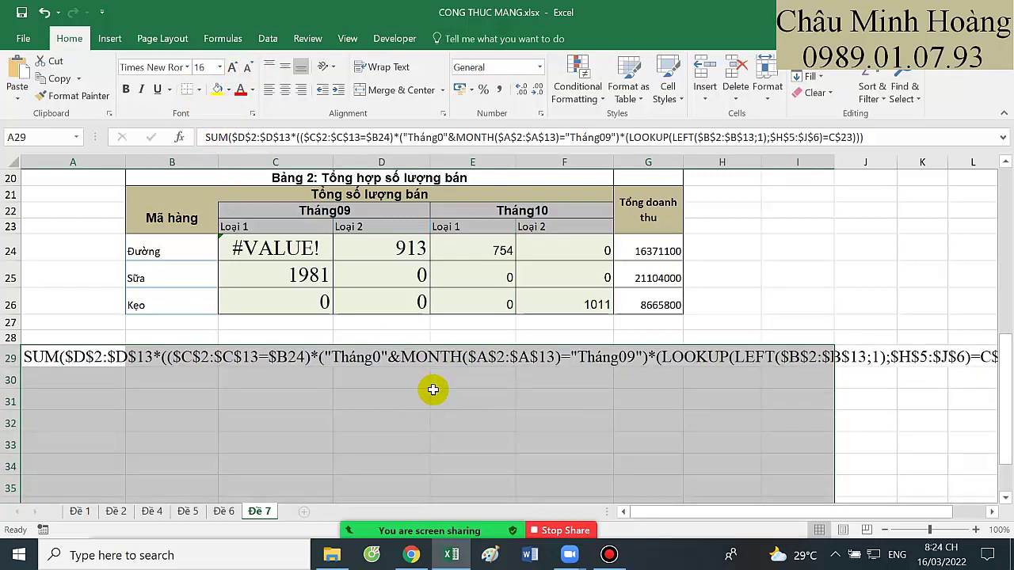
{"action": "left_click", "coordinate": [248, 70]}
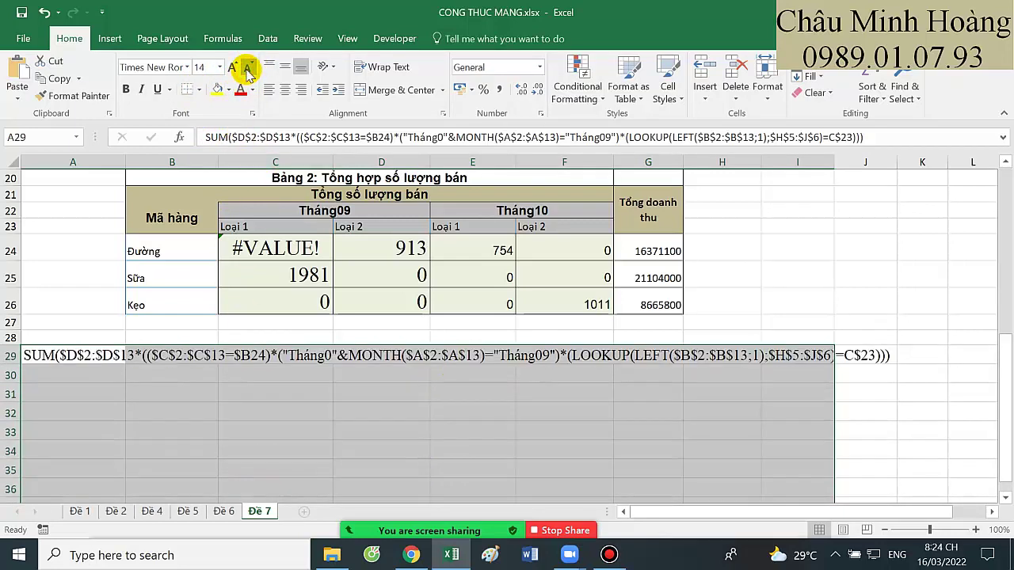
- Duplicate A29's formula text into A30, changing its prefix to "Tháng" and its compared month to "Tháng10"
{"action": "left_click", "coordinate": [95, 356]}
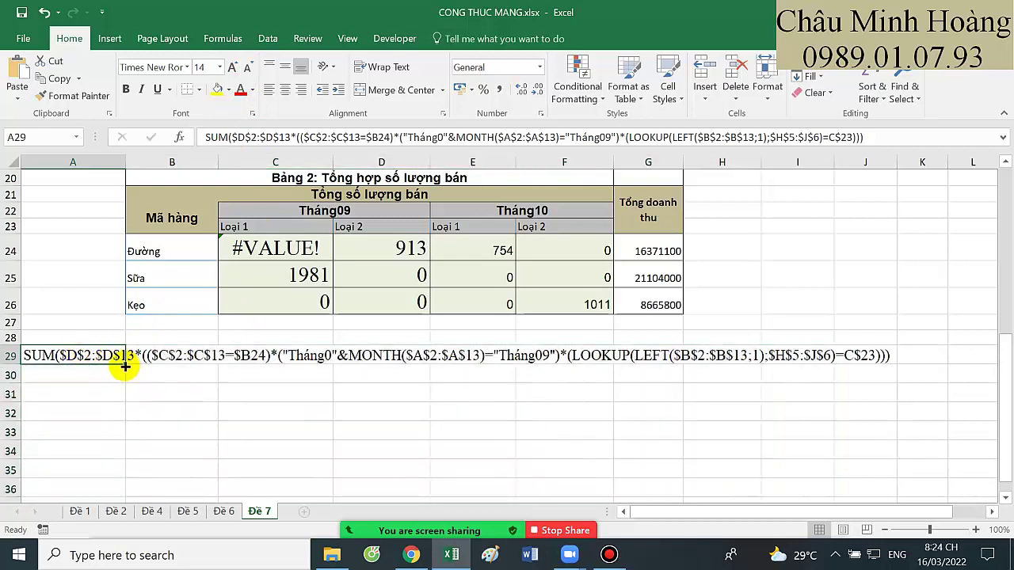
{"action": "left_click_drag", "start_coordinate": [123, 365], "coordinate": [118, 384]}
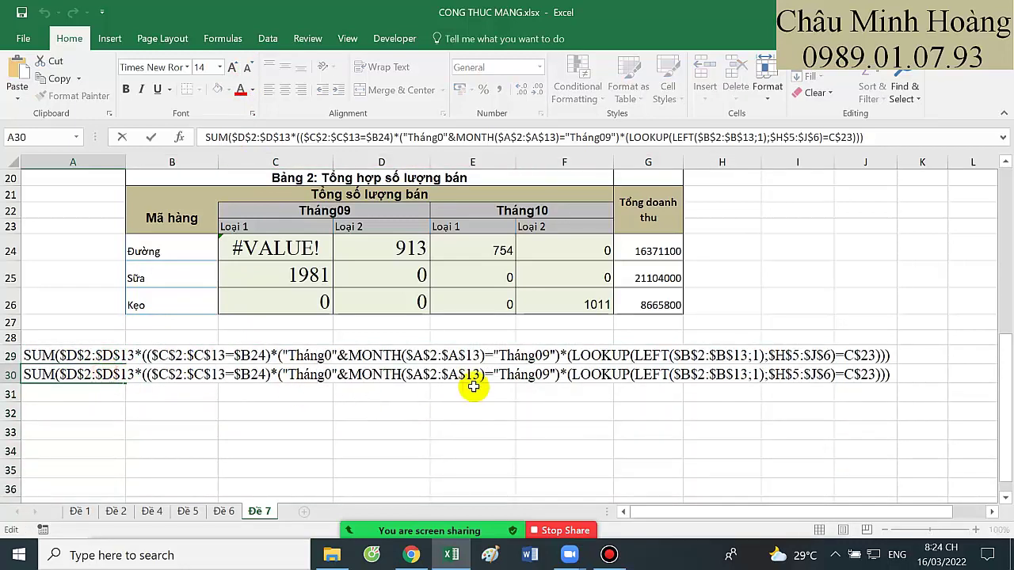
{"action": "key", "text": "F2"}
{"action": "left_click", "coordinate": [327, 375]}
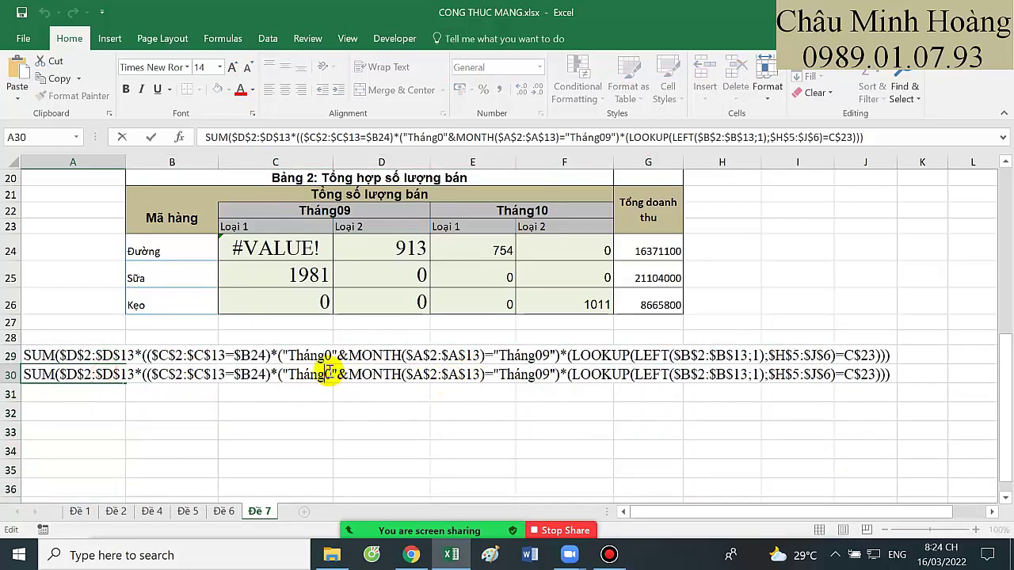
{"action": "key", "text": "BackSpace"}
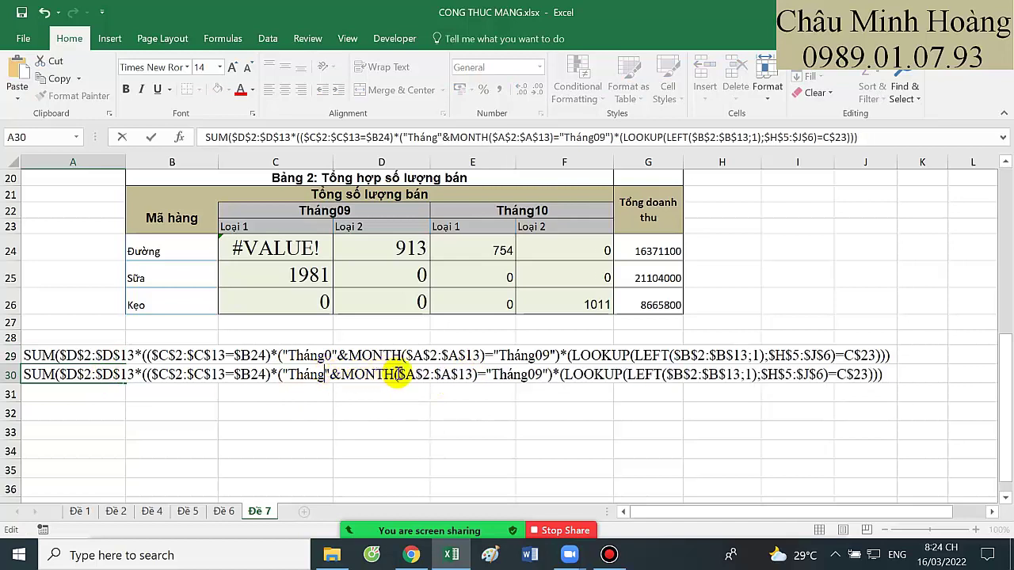
{"action": "left_click", "coordinate": [537, 373]}
{"action": "left_click_drag", "start_coordinate": [525, 372], "coordinate": [543, 373]}
{"action": "type", "text": "10"}
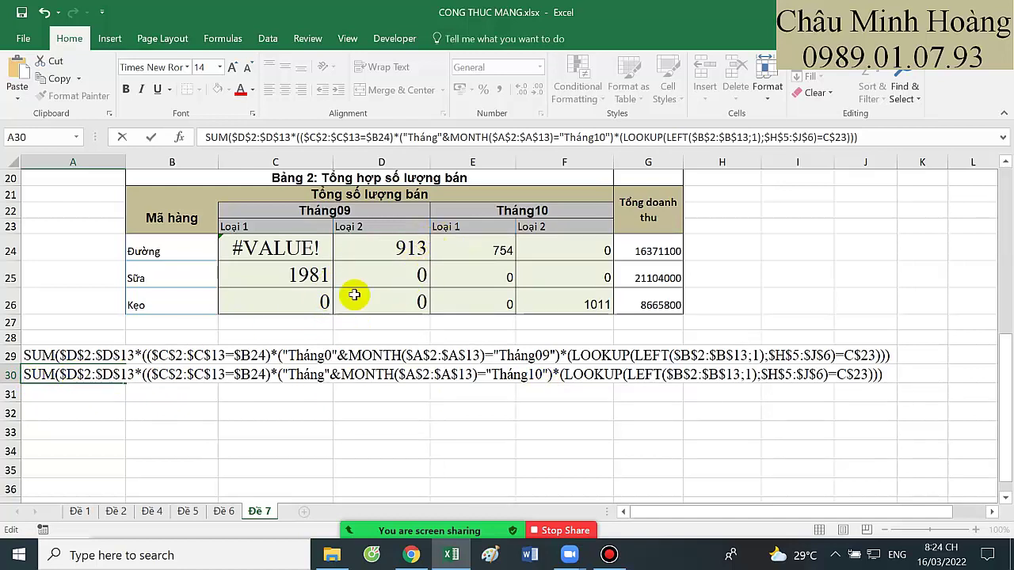
- Open the formulas in E24 and C24 to compare their month conditions, closing each one after viewing
{"action": "left_click", "coordinate": [472, 242]}
{"action": "double_click", "coordinate": [472, 242]}
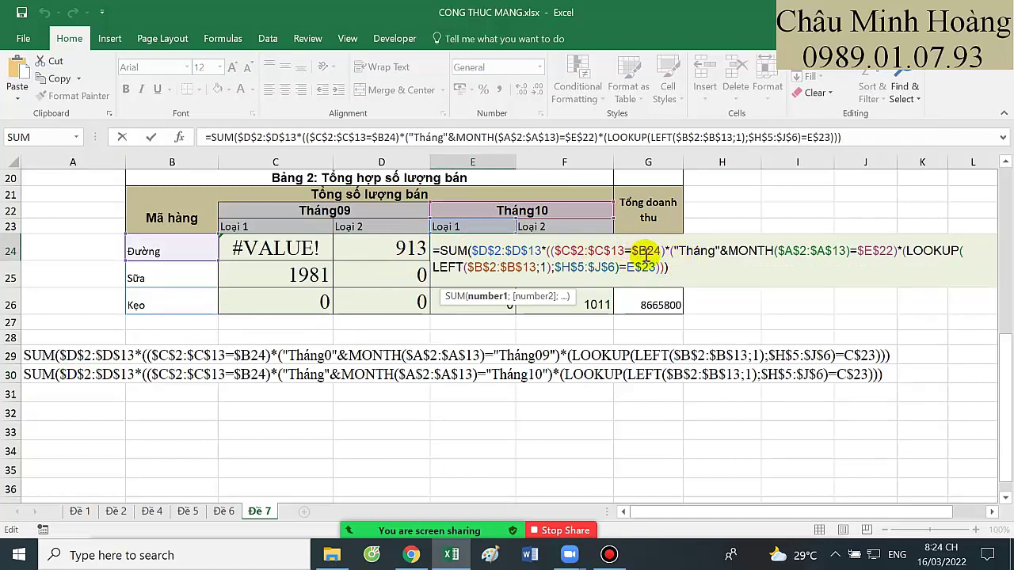
{"action": "key", "text": "Return"}
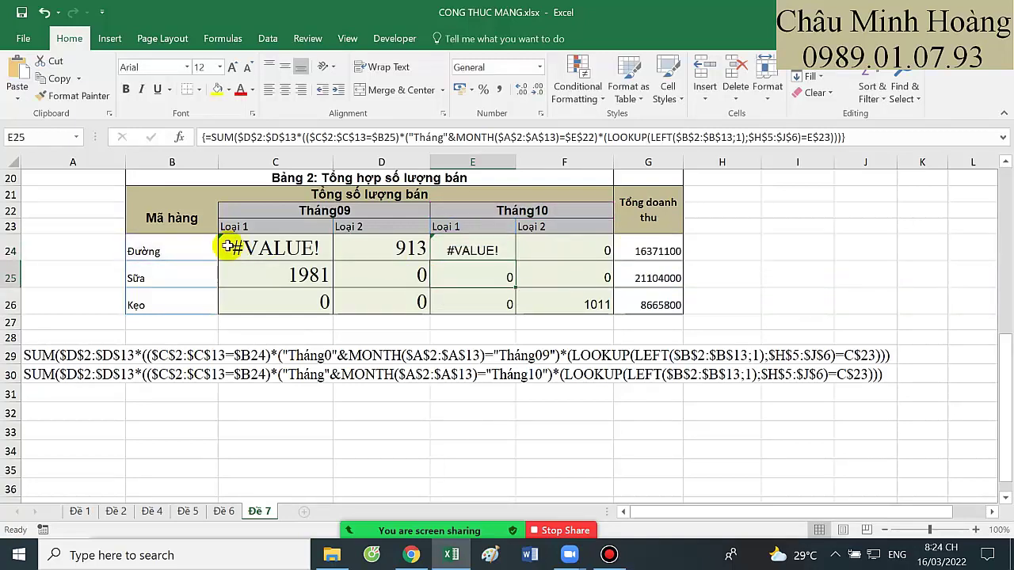
{"action": "left_click", "coordinate": [248, 247]}
{"action": "double_click", "coordinate": [248, 249]}
{"action": "left_click_drag", "start_coordinate": [227, 249], "coordinate": [784, 275]}
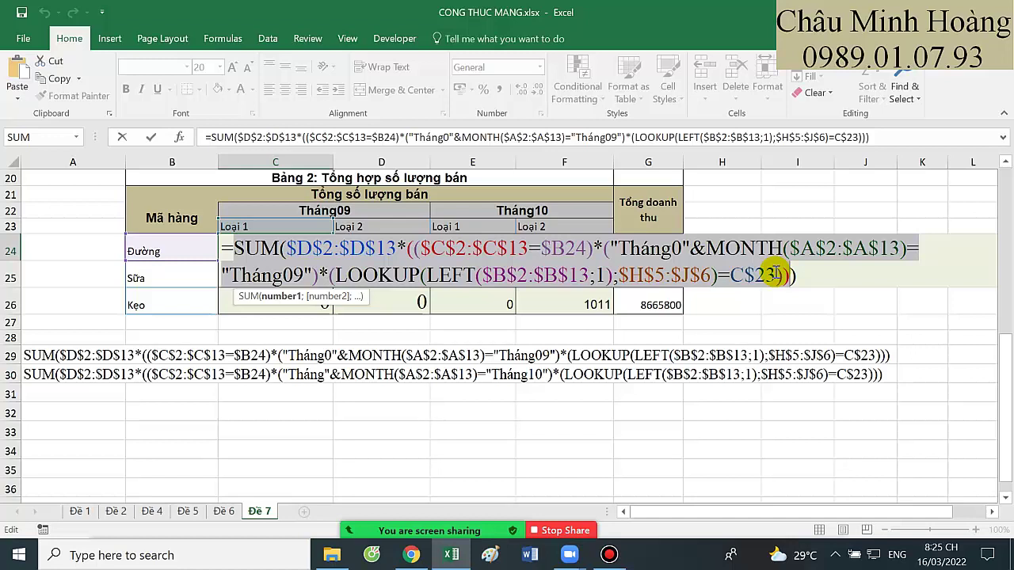
{"action": "key", "text": "ctrl+shift+Return"}
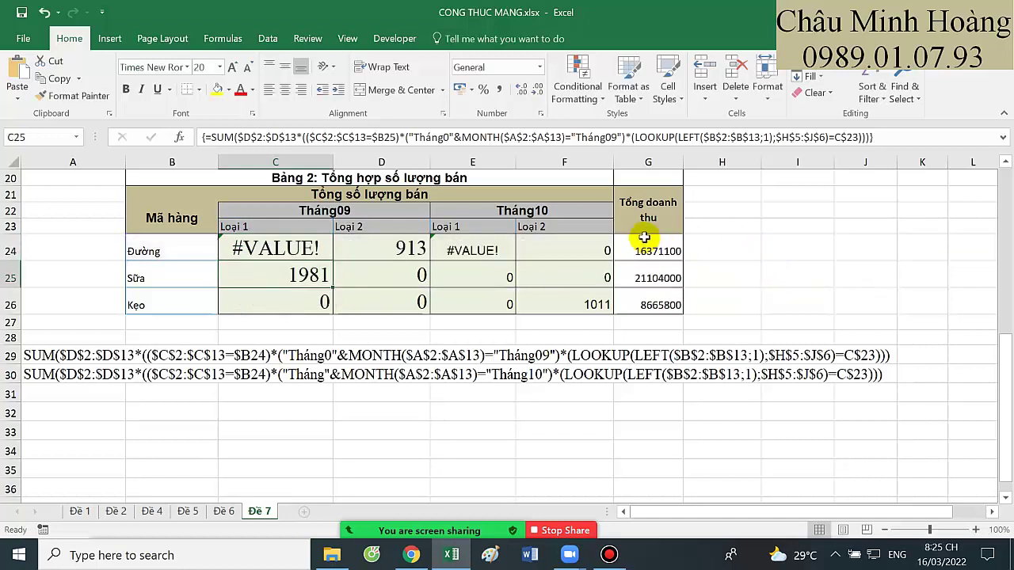
- Copy G24's total revenue formula text without the equals sign into A31 as plain text: SUM($F$2:$F$13*($C$2:$C$13=$B24))
{"action": "left_click", "coordinate": [643, 244]}
{"action": "double_click", "coordinate": [643, 244]}
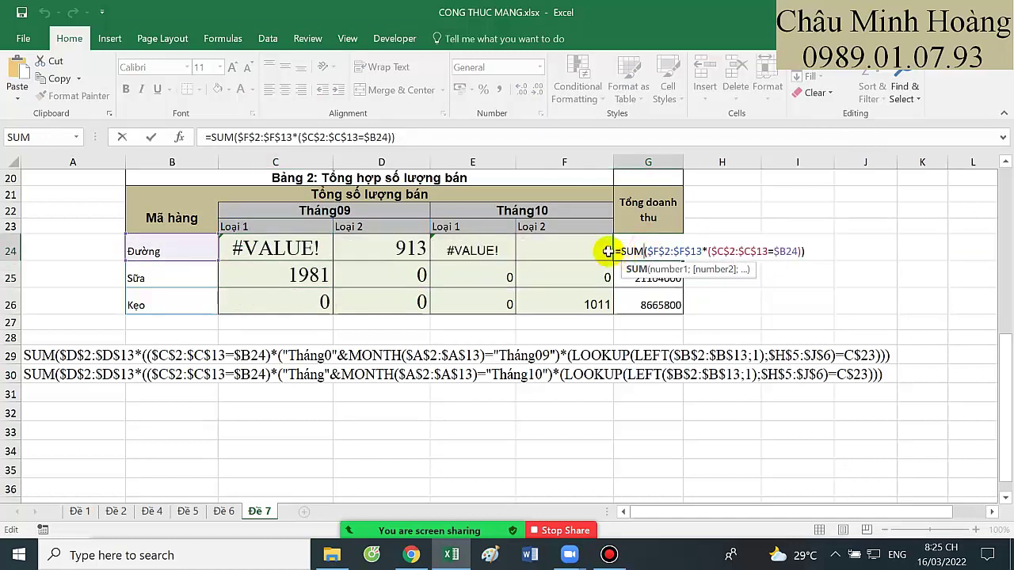
{"action": "left_click_drag", "start_coordinate": [646, 251], "coordinate": [823, 263]}
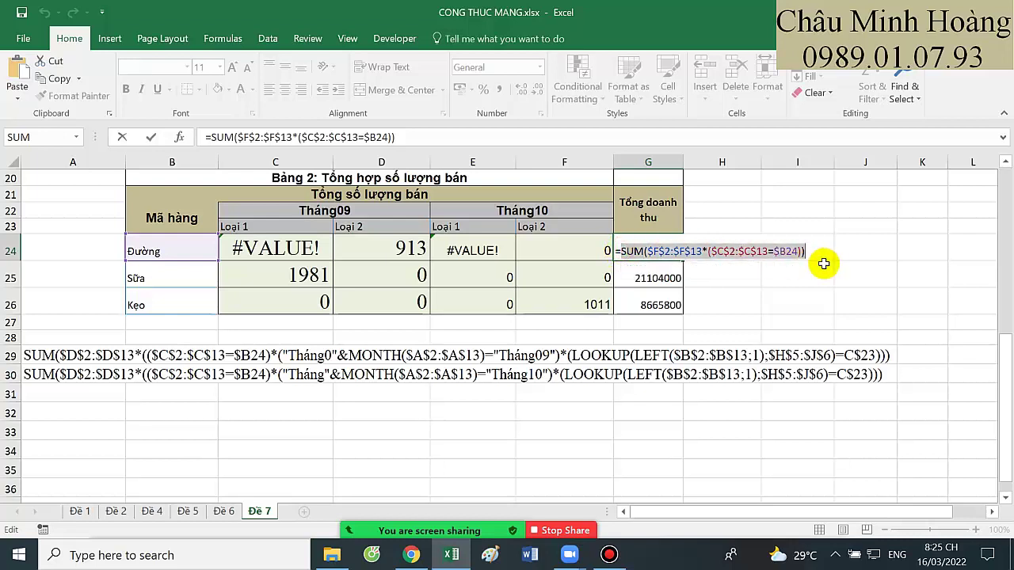
{"action": "key", "text": "Return"}
{"action": "left_click", "coordinate": [87, 400]}
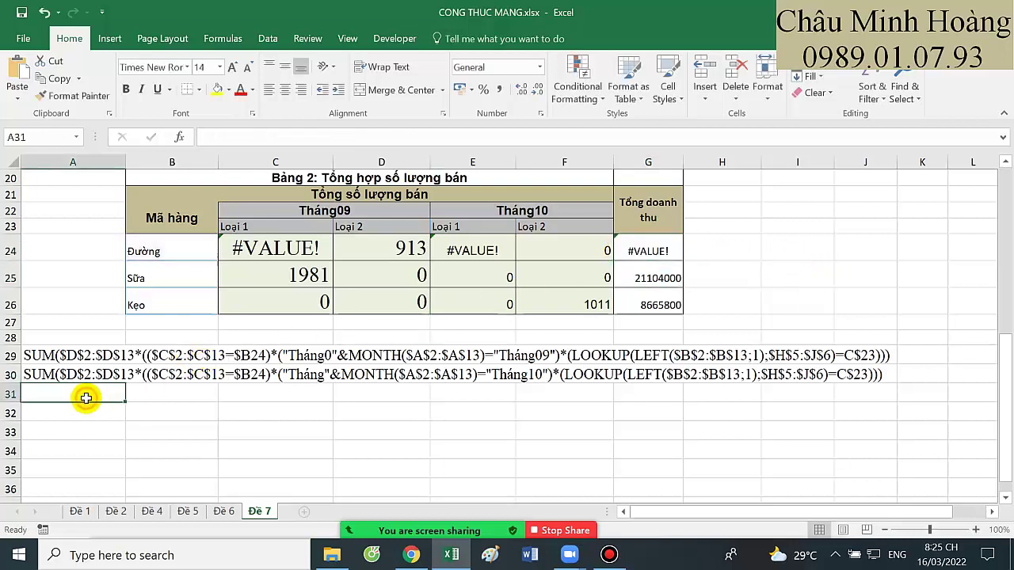
{"action": "type", "text": "SUM($F$2:$F$13*($C$2:$C$13=$B24))"}
- Enlarge the font of the formula text in A31 to size 24
{"action": "left_click", "coordinate": [232, 70]}
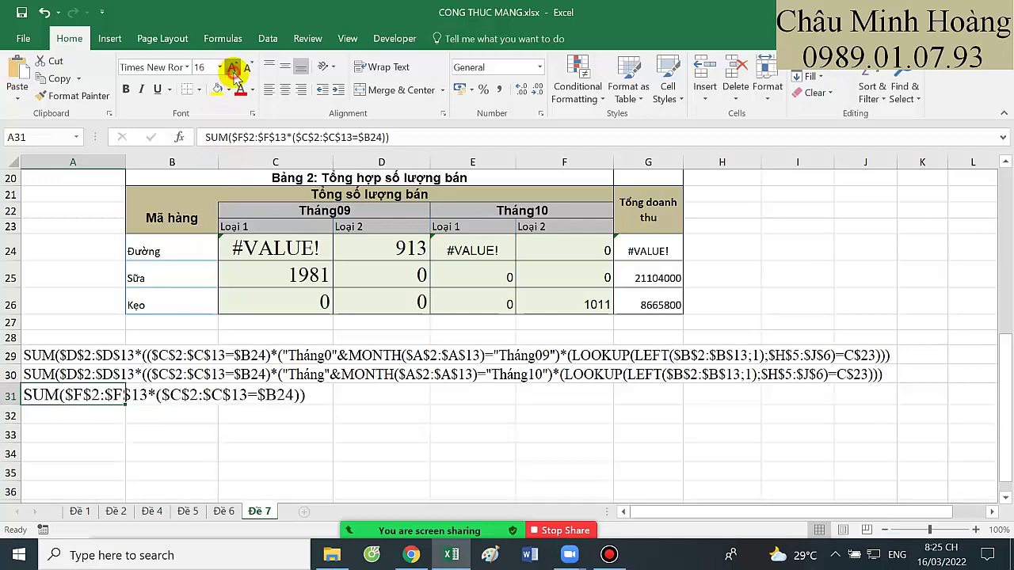
{"action": "left_click", "coordinate": [232, 70]}
{"action": "left_click", "coordinate": [232, 70]}
{"action": "left_click", "coordinate": [233, 70]}
{"action": "left_click", "coordinate": [232, 69]}
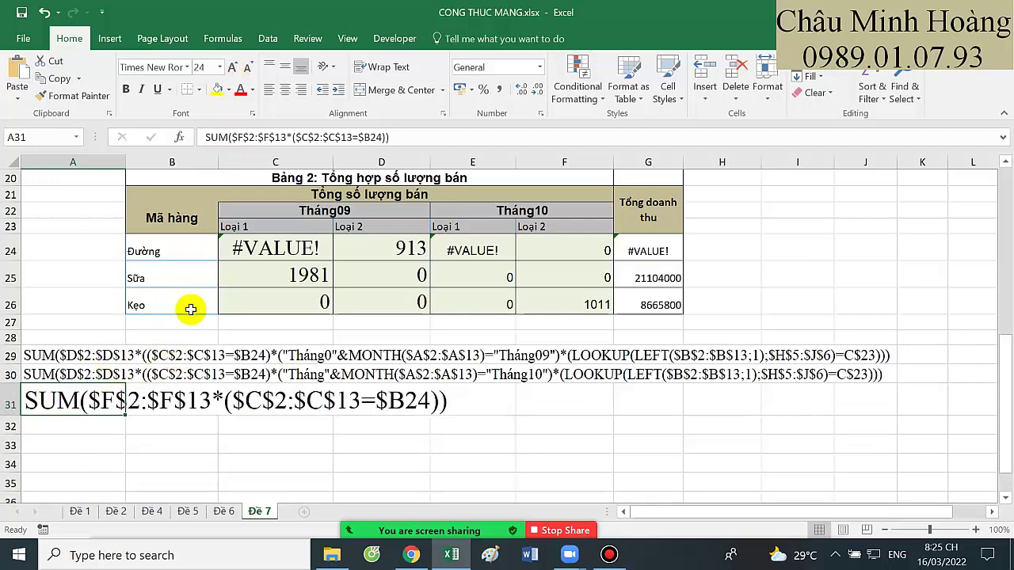
- Open the formula in C24 with its full text selected for review, and switch to the Bandicam window
{"action": "double_click", "coordinate": [256, 244]}
{"action": "left_click_drag", "start_coordinate": [226, 248], "coordinate": [846, 289]}
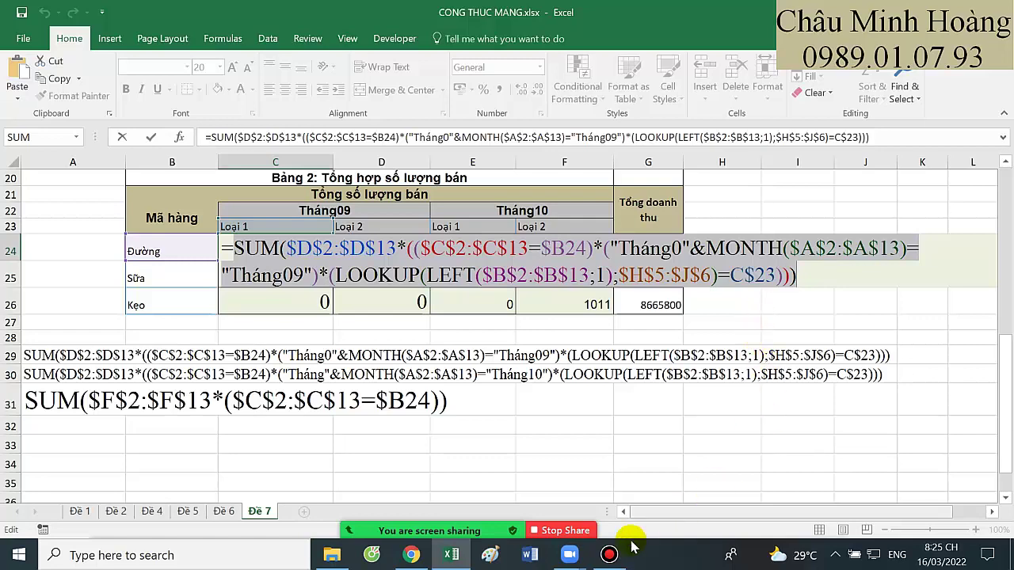
{"action": "left_click", "coordinate": [609, 555]}
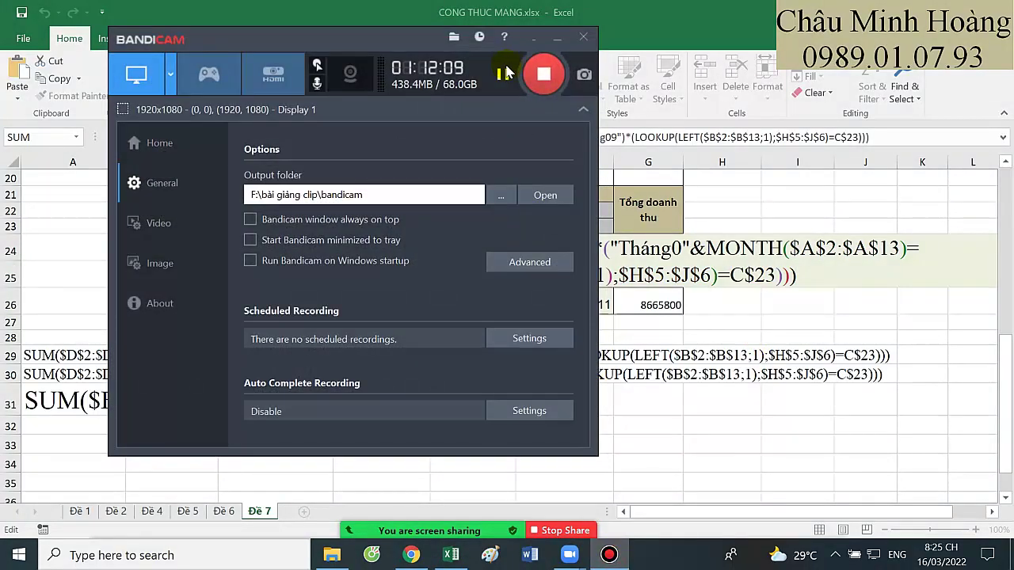